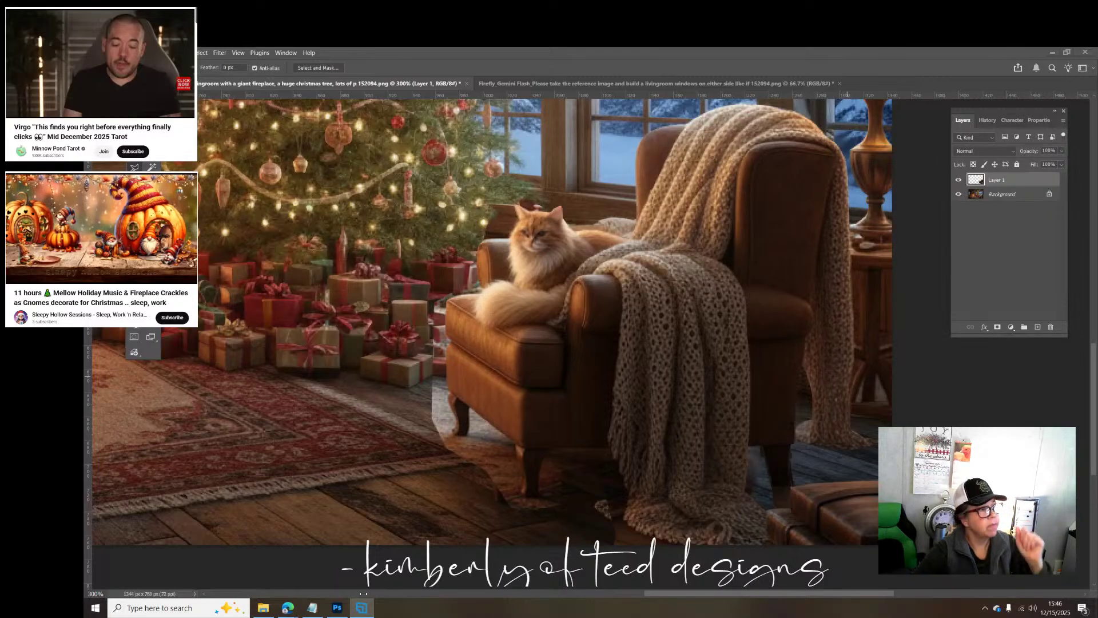
Step: Switch to the Edge browser, open a new tab, detach it into its own window and move that window onto the neighbouring screen
{"action": "mouse_move", "coordinate": [288, 612]}
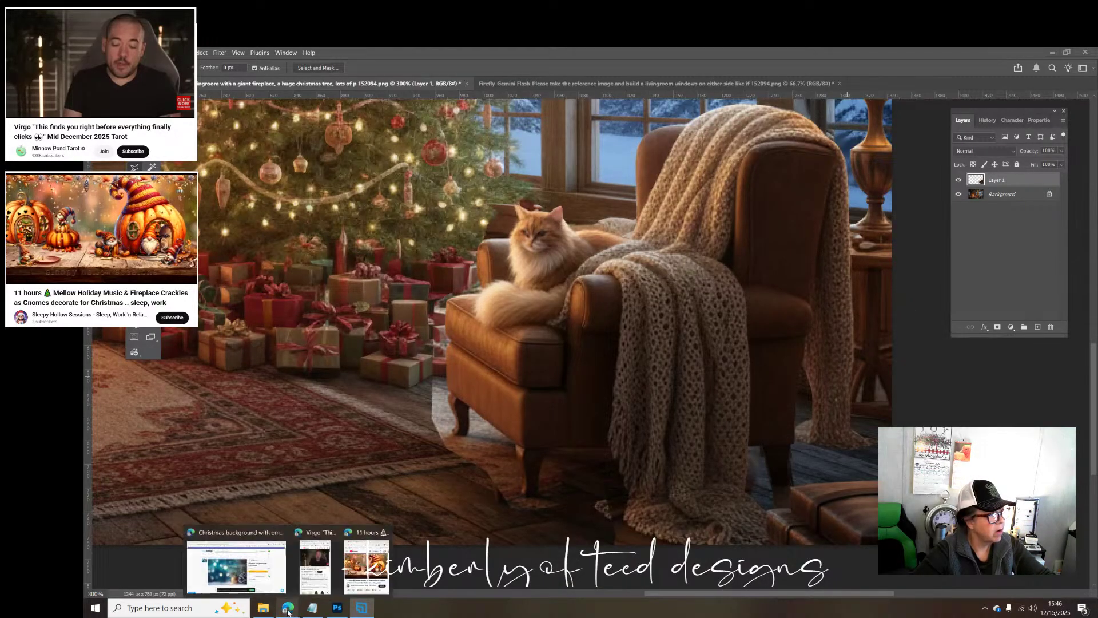
{"action": "left_click", "coordinate": [267, 566]}
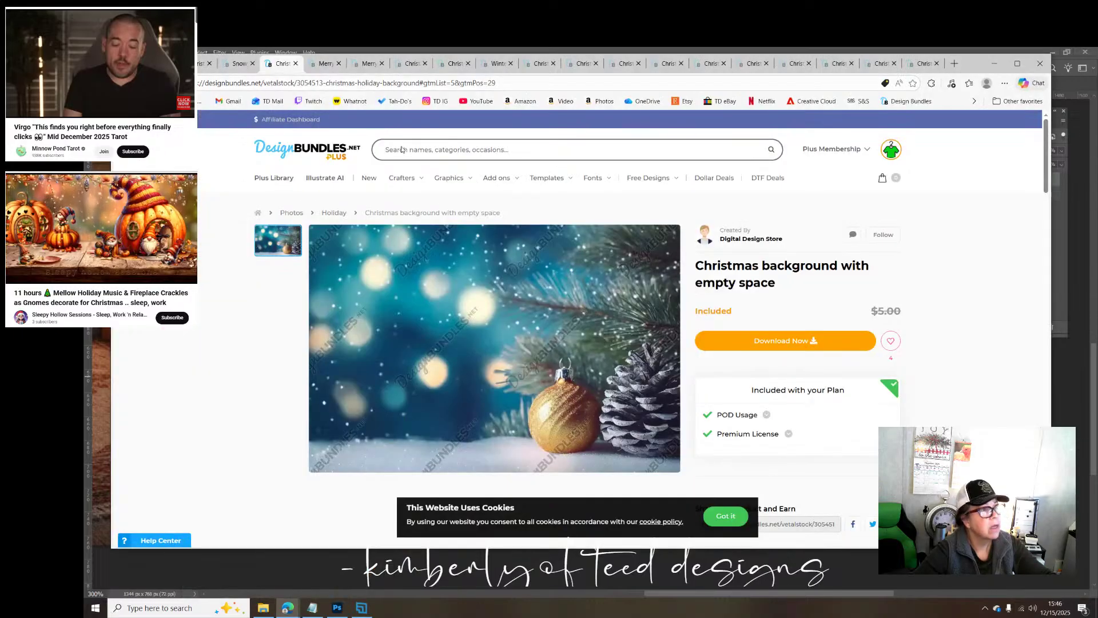
{"action": "left_click", "coordinate": [954, 63]}
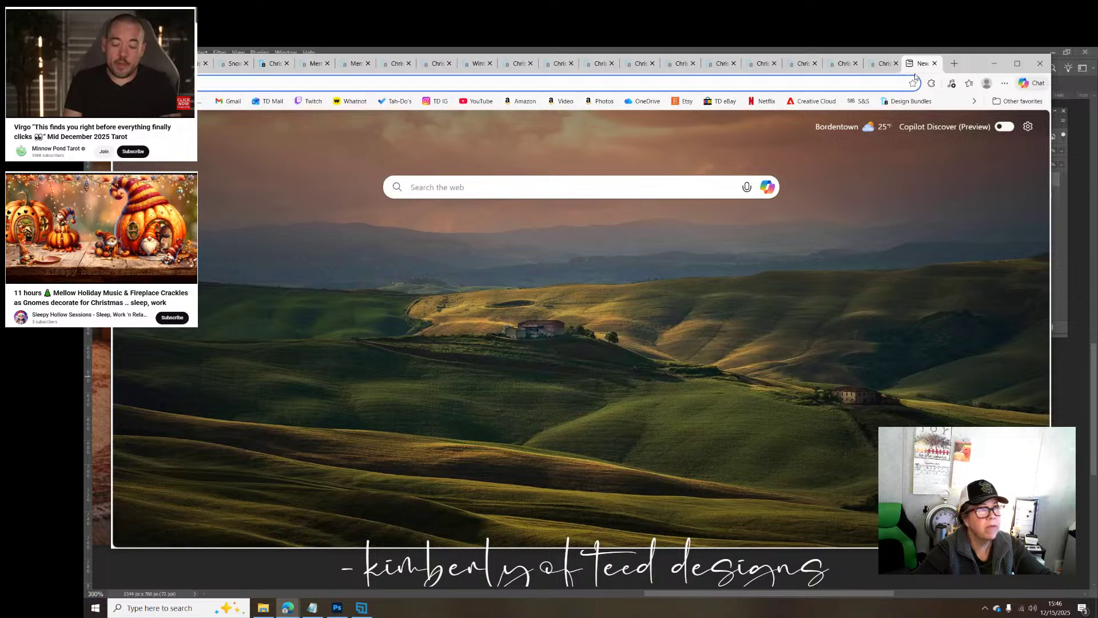
{"action": "left_click_drag", "start_coordinate": [918, 64], "coordinate": [572, 263]}
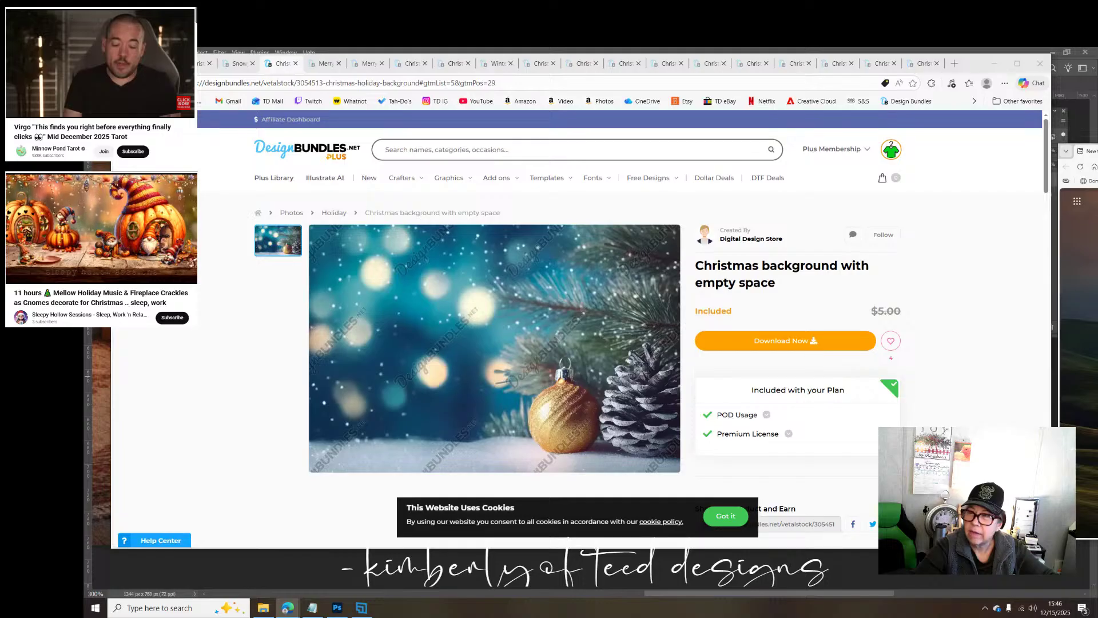
{"action": "left_click_drag", "start_coordinate": [1097, 151], "coordinate": [1097, 86]}
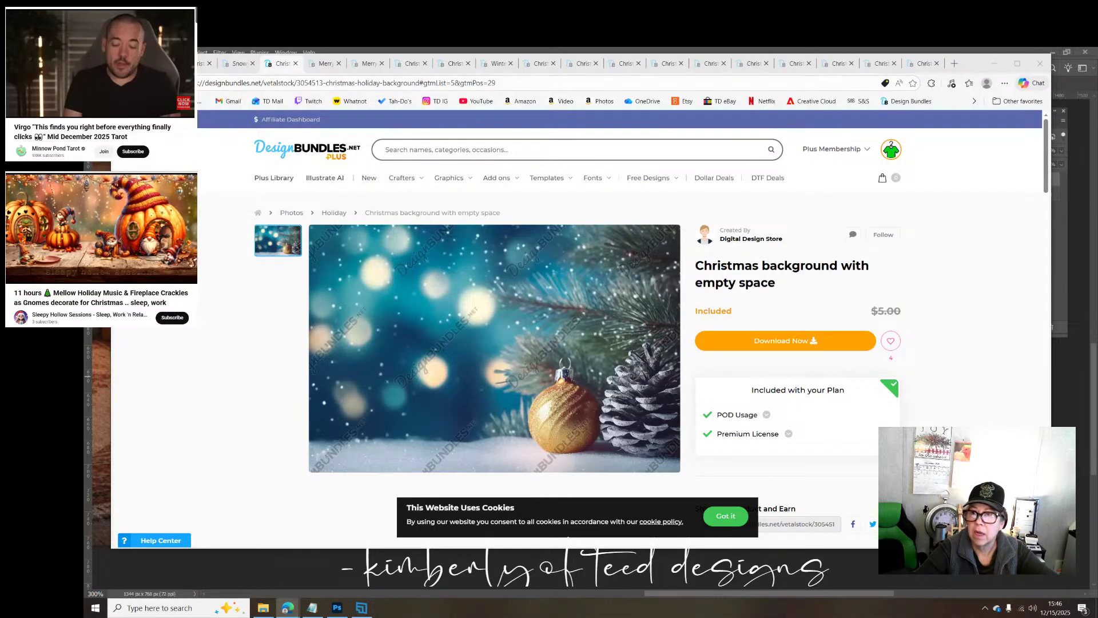
Step: Show the desktop and restore only the two YouTube windows with the Virgo tarot and the Mellow Holiday Music videos
{"action": "right_click", "coordinate": [469, 613]}
{"action": "left_click", "coordinate": [556, 541]}
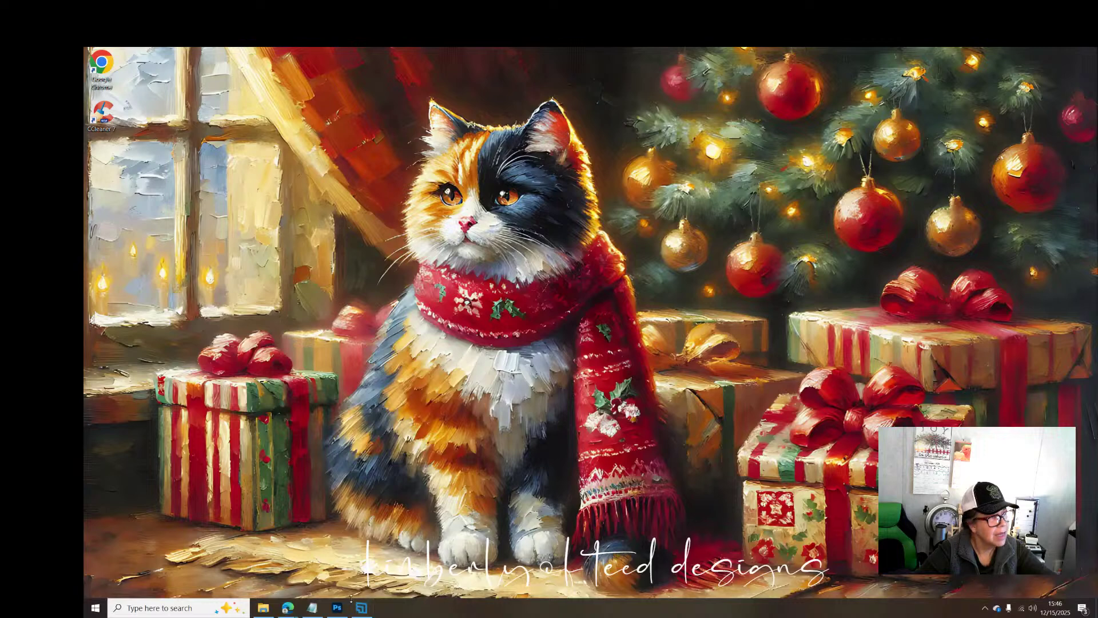
{"action": "mouse_move", "coordinate": [362, 610]}
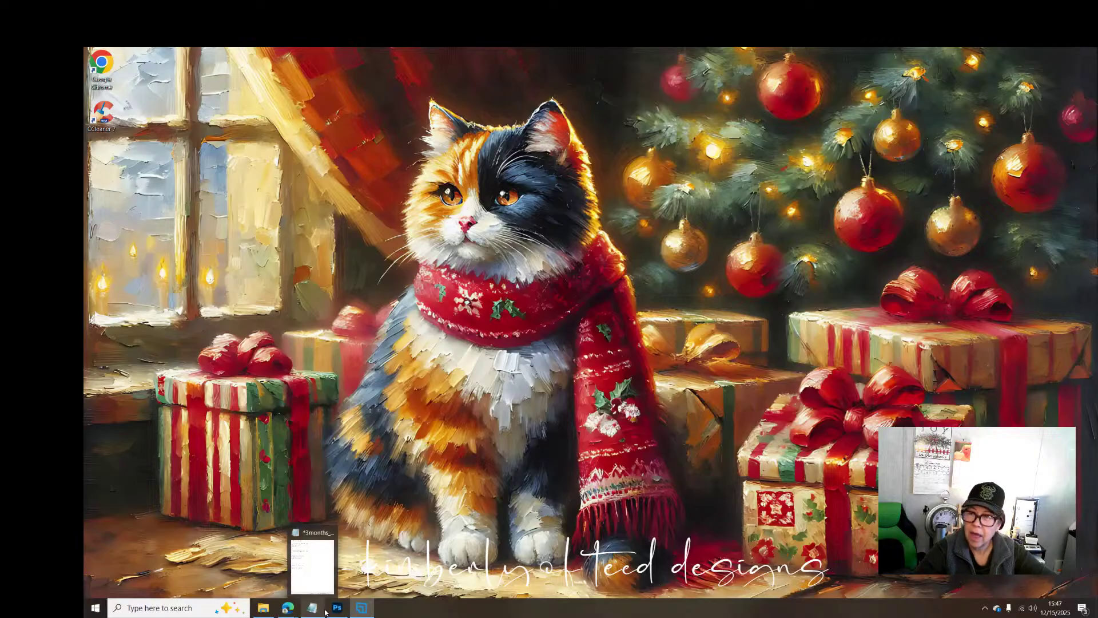
{"action": "mouse_move", "coordinate": [295, 607]}
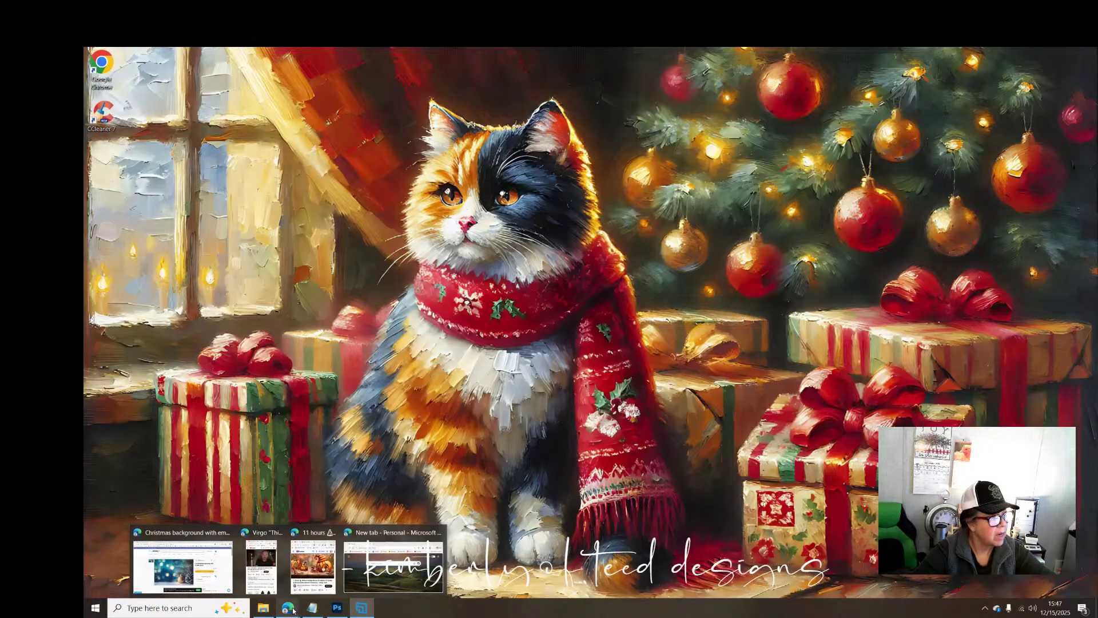
{"action": "left_click", "coordinate": [269, 559]}
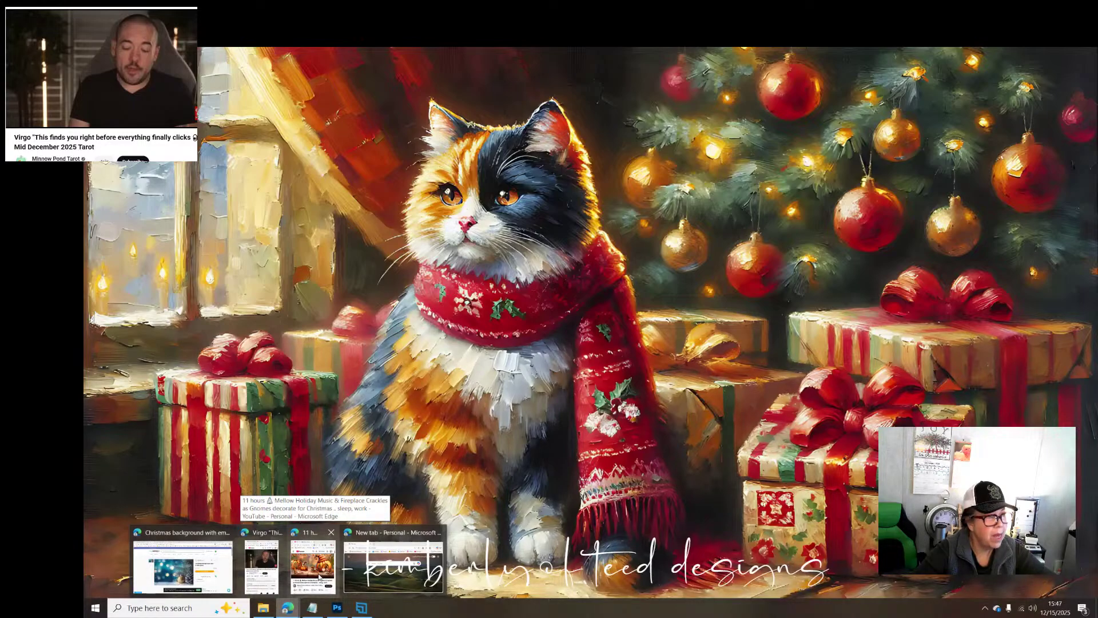
{"action": "left_click", "coordinate": [319, 577]}
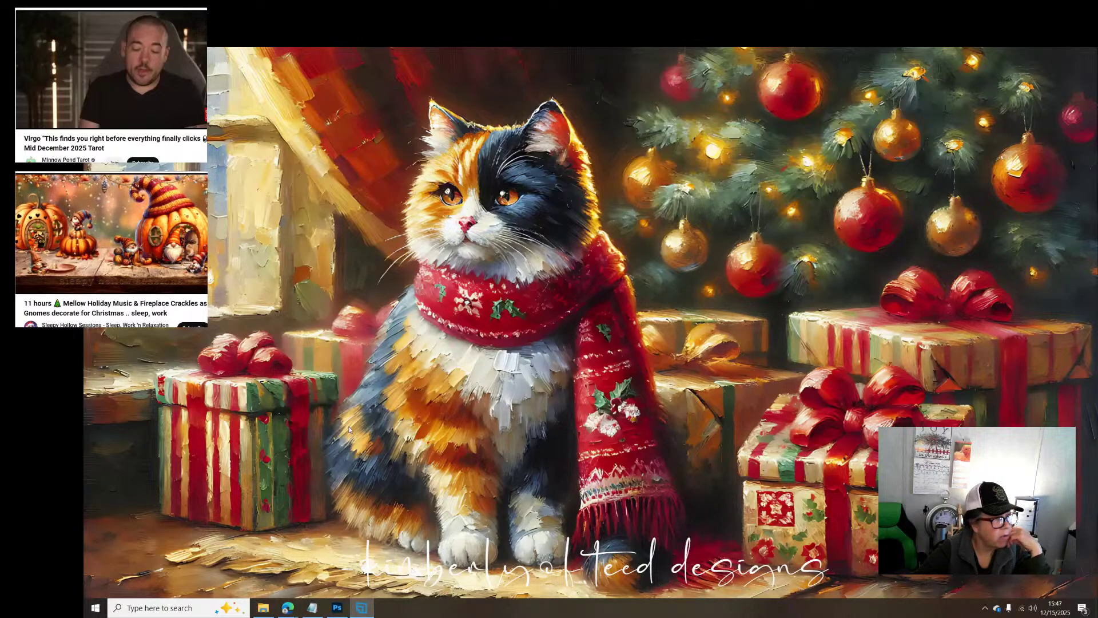
Step: Switch back to Photoshop with the Christmas living-room image
{"action": "mouse_move", "coordinate": [284, 611]}
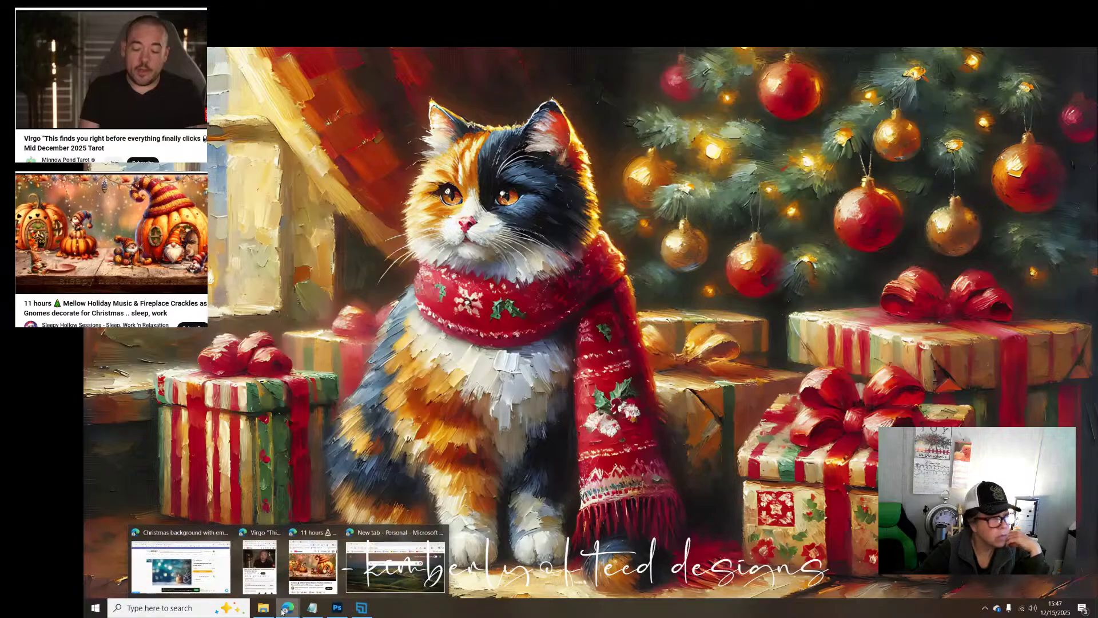
{"action": "left_click", "coordinate": [337, 608]}
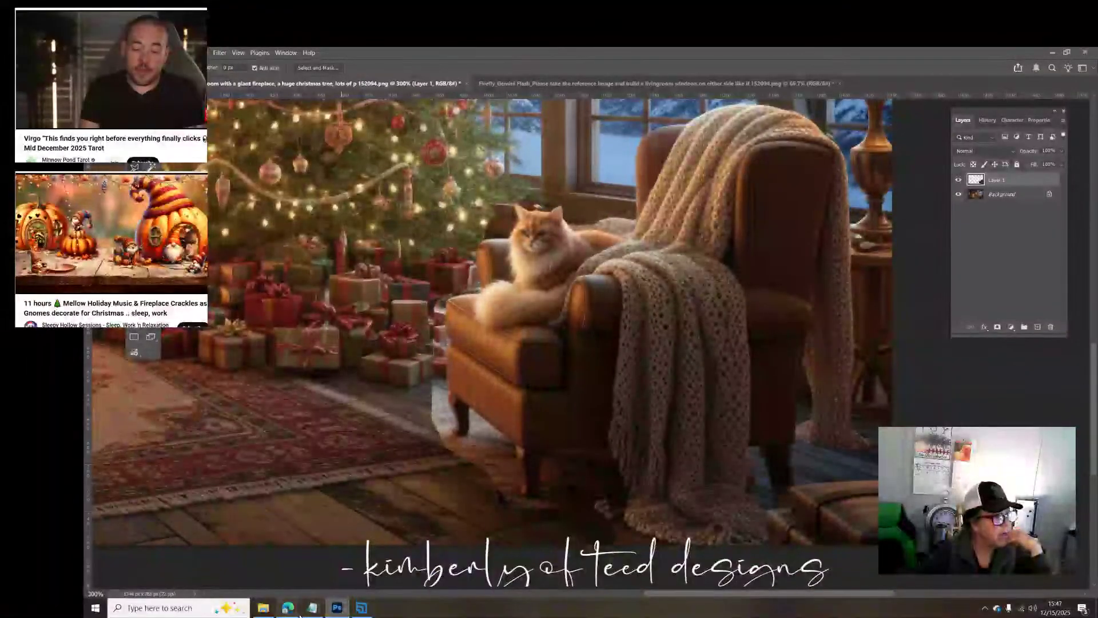
{"action": "mouse_move", "coordinate": [288, 609]}
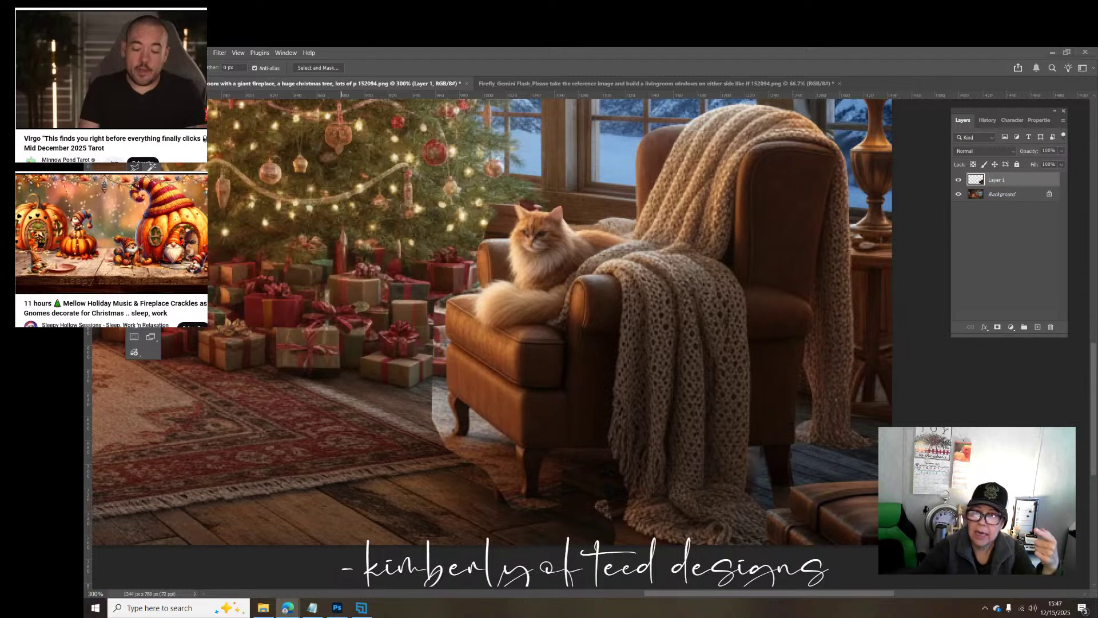
{"action": "mouse_move", "coordinate": [64, 233]}
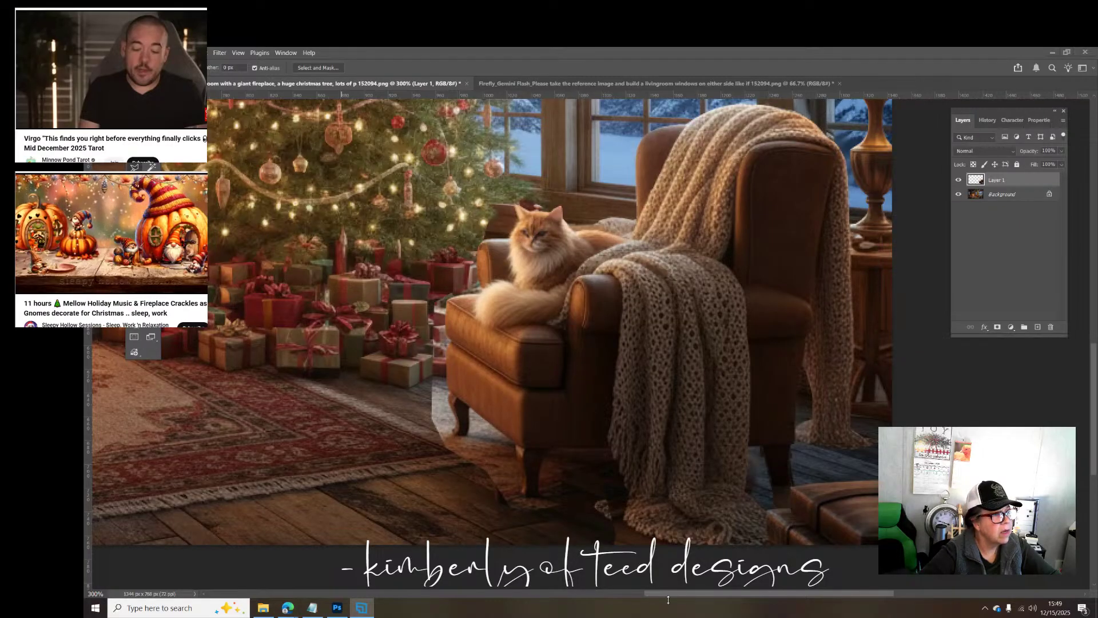
Step: Trace a closed lasso selection along the inner edge of the stone fireplace opening, enclosing the whole fire
{"action": "left_click", "coordinate": [634, 596]}
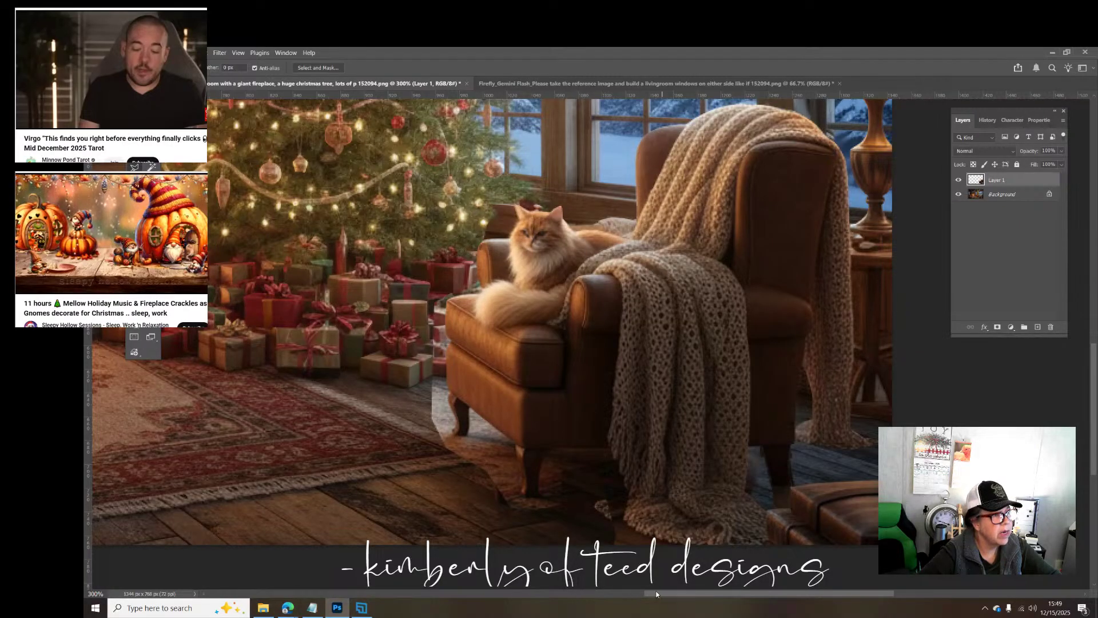
{"action": "left_click_drag", "start_coordinate": [657, 593], "coordinate": [467, 597]}
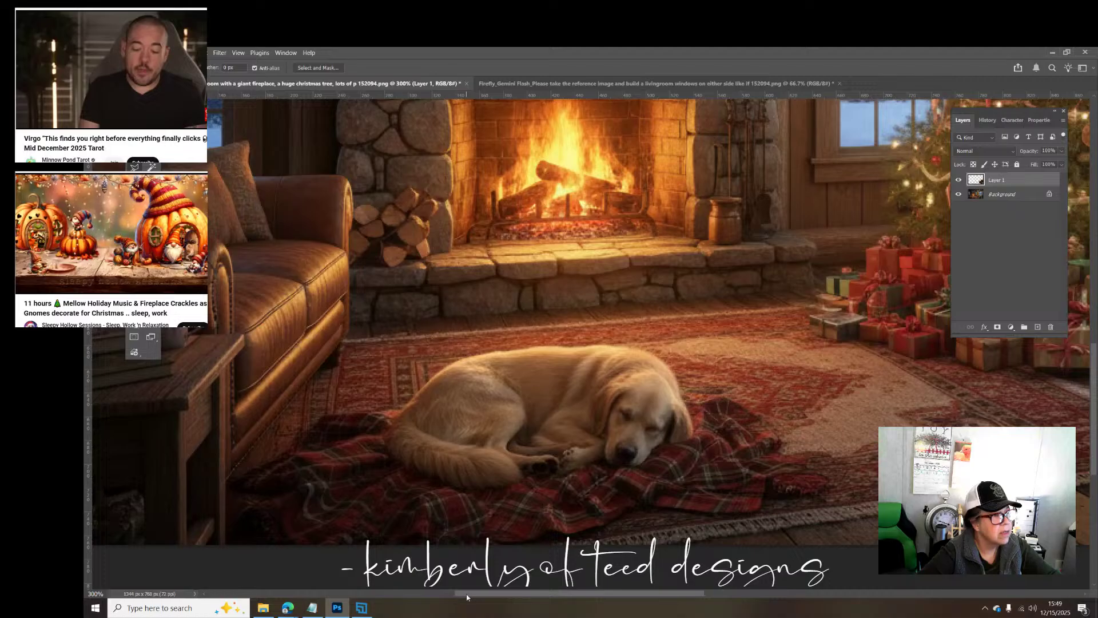
{"action": "scroll", "coordinate": [706, 409], "scroll_direction": "down", "scroll_amount": 2}
{"action": "scroll", "coordinate": [706, 409], "scroll_direction": "up", "scroll_amount": 5}
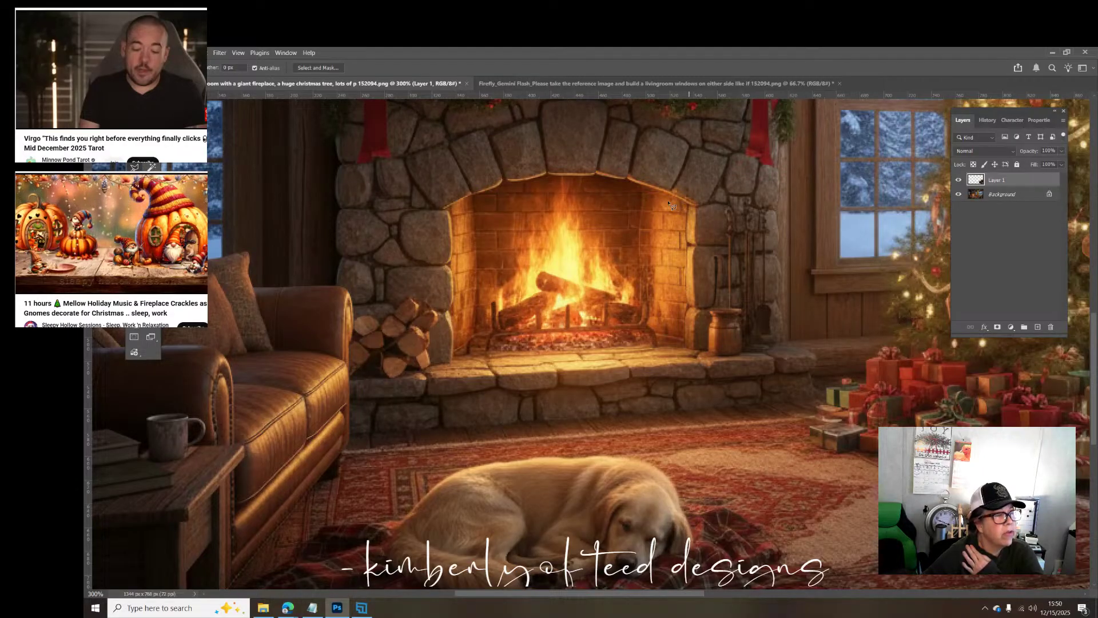
{"action": "scroll", "coordinate": [553, 315], "scroll_direction": "up", "scroll_amount": 1}
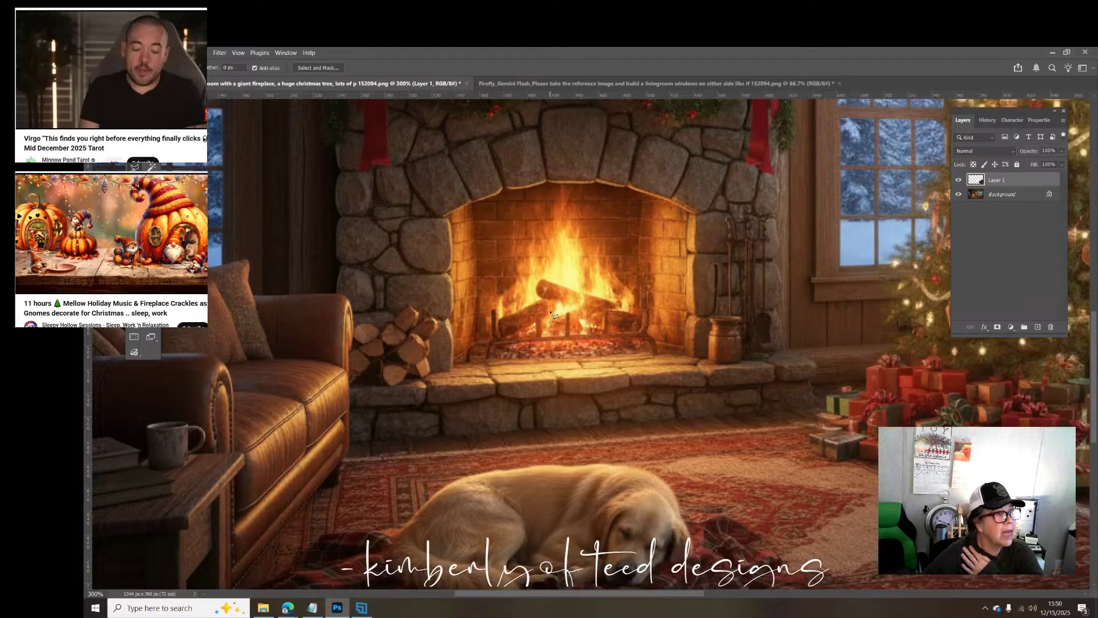
{"action": "scroll", "coordinate": [553, 315], "scroll_direction": "up", "scroll_amount": 5}
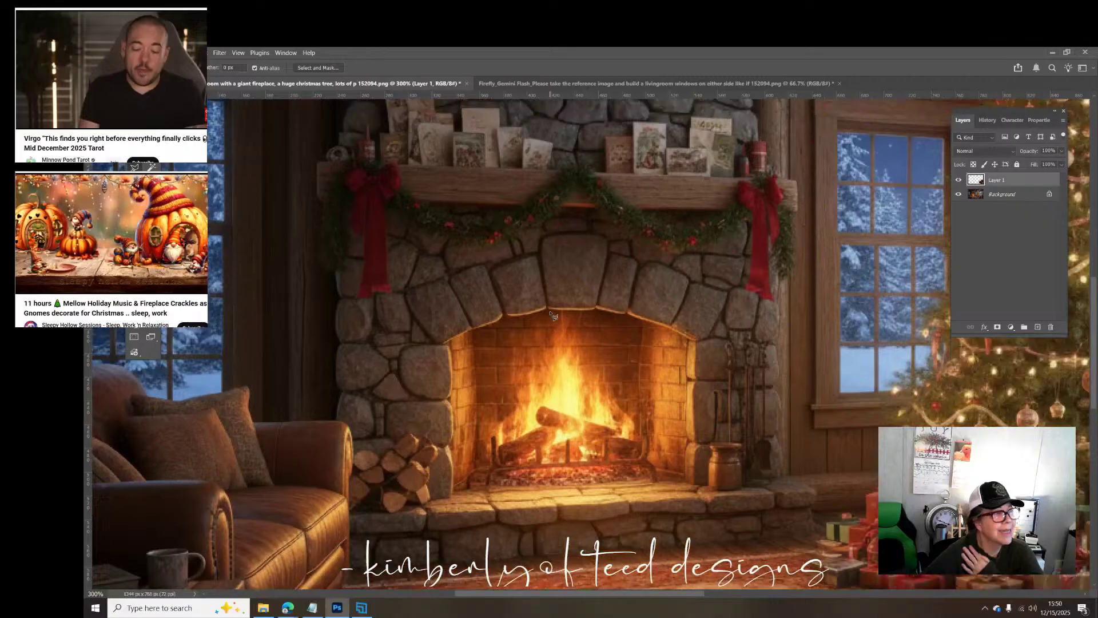
{"action": "scroll", "coordinate": [553, 315], "scroll_direction": "up", "scroll_amount": 2}
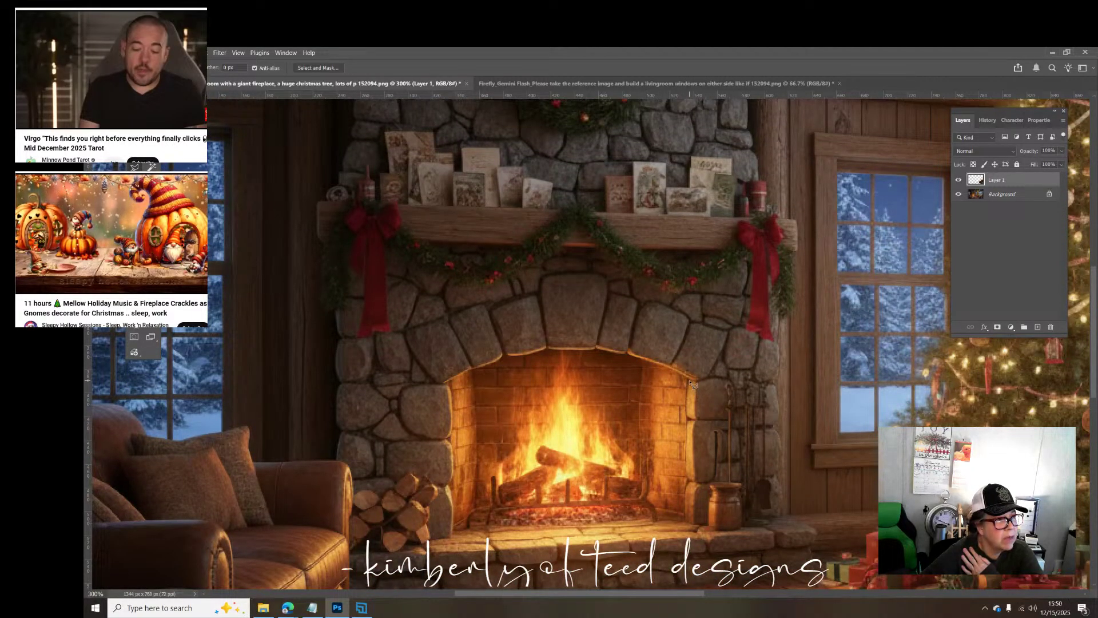
{"action": "left_click_drag", "start_coordinate": [691, 382], "coordinate": [690, 406]}
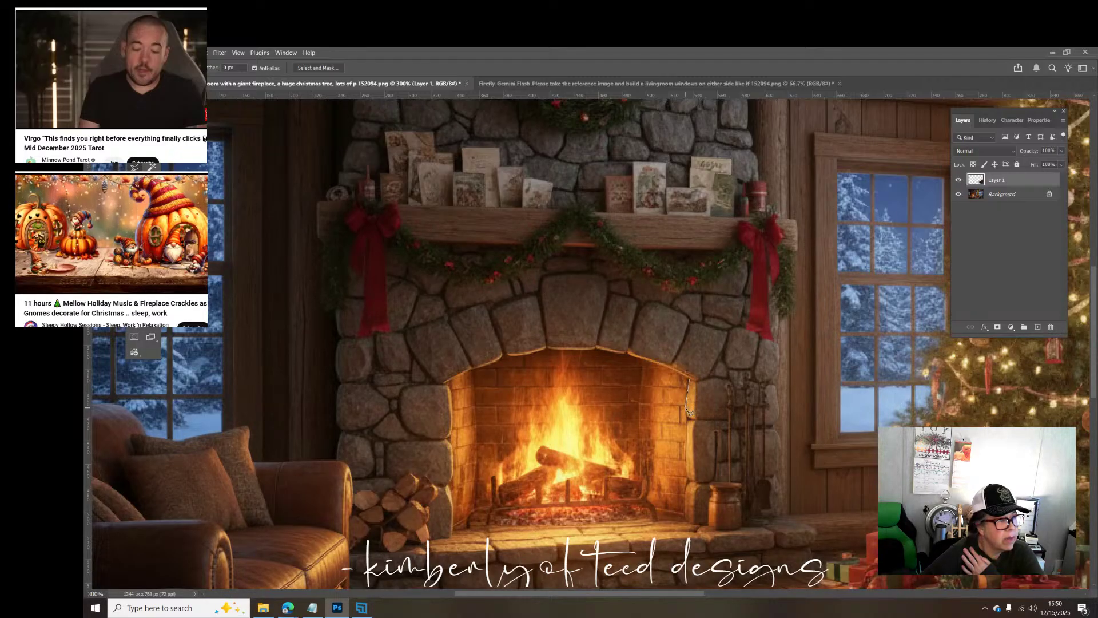
{"action": "left_click_drag", "start_coordinate": [687, 410], "coordinate": [692, 485]}
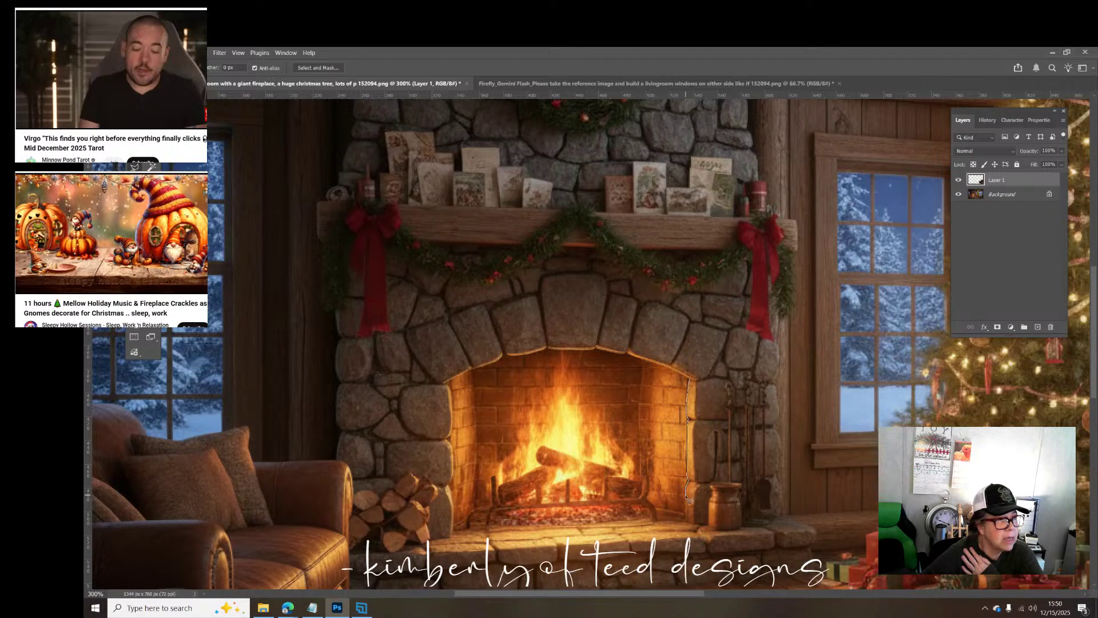
{"action": "mouse_move", "coordinate": [688, 504]}
{"action": "left_mouse_down"}
{"action": "mouse_move", "coordinate": [421, 519]}
{"action": "mouse_move", "coordinate": [411, 529]}
{"action": "mouse_move", "coordinate": [455, 531]}
{"action": "mouse_move", "coordinate": [456, 543]}
{"action": "mouse_move", "coordinate": [456, 454]}
{"action": "left_mouse_up"}
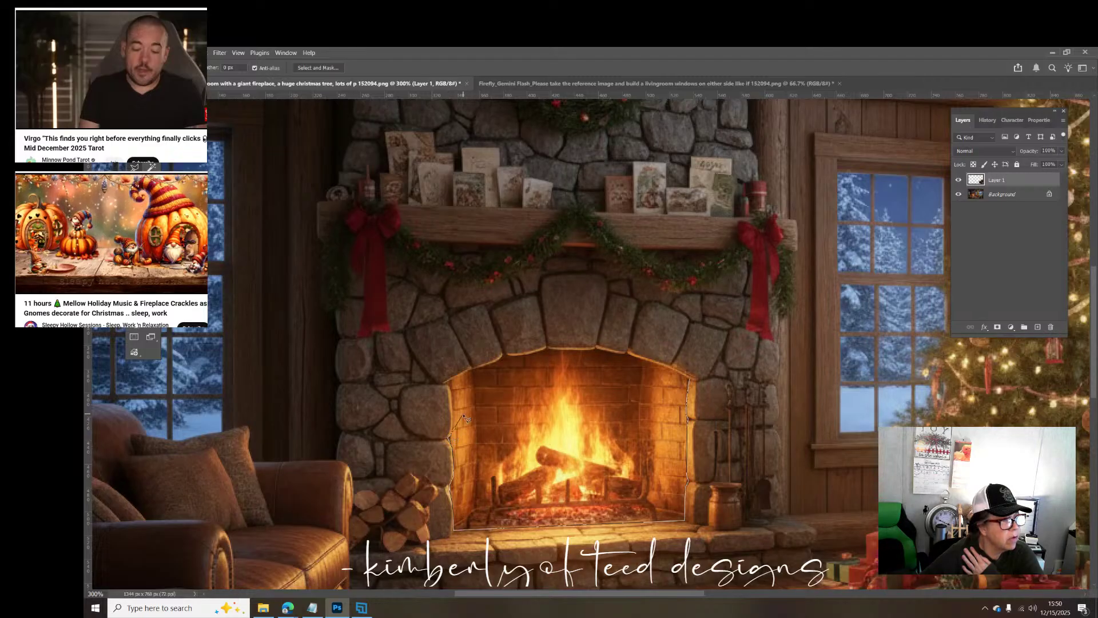
{"action": "mouse_move", "coordinate": [464, 417]}
{"action": "left_mouse_down"}
{"action": "mouse_move", "coordinate": [500, 428]}
{"action": "mouse_move", "coordinate": [516, 330]}
{"action": "mouse_move", "coordinate": [458, 371]}
{"action": "mouse_move", "coordinate": [458, 392]}
{"action": "left_mouse_up"}
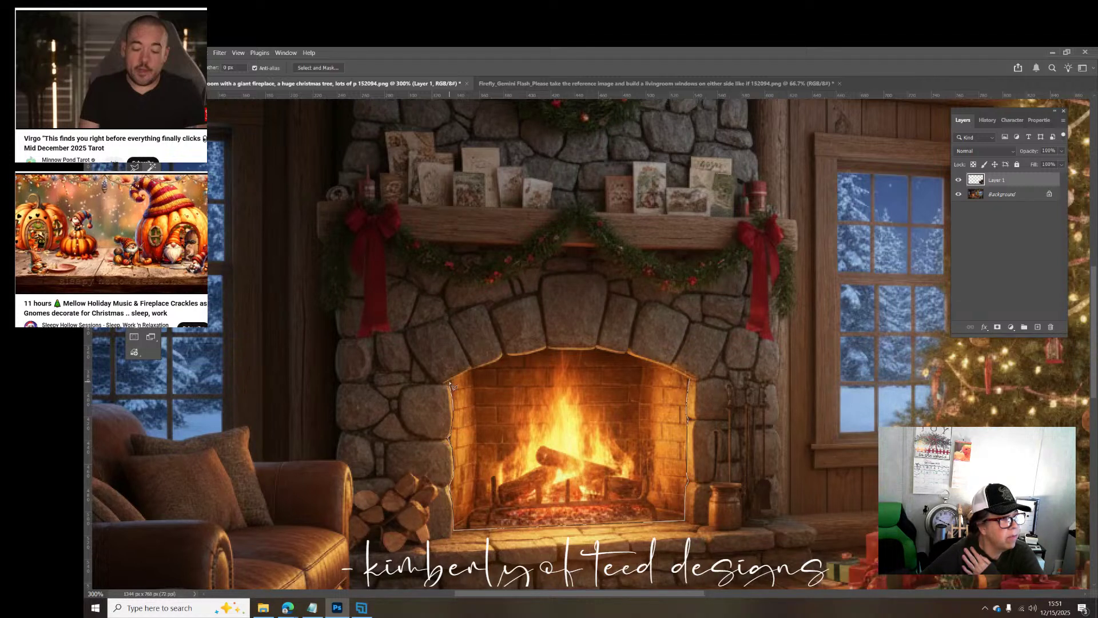
{"action": "mouse_move", "coordinate": [452, 386]}
{"action": "left_mouse_down"}
{"action": "mouse_move", "coordinate": [506, 356]}
{"action": "mouse_move", "coordinate": [628, 357]}
{"action": "left_mouse_up"}
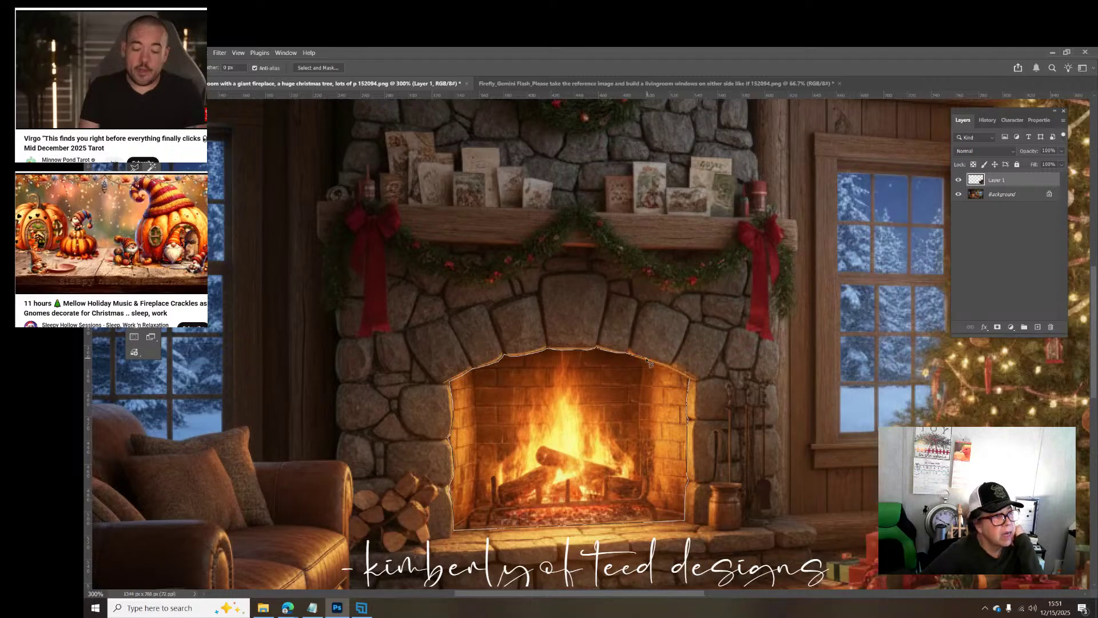
{"action": "left_click", "coordinate": [690, 380]}
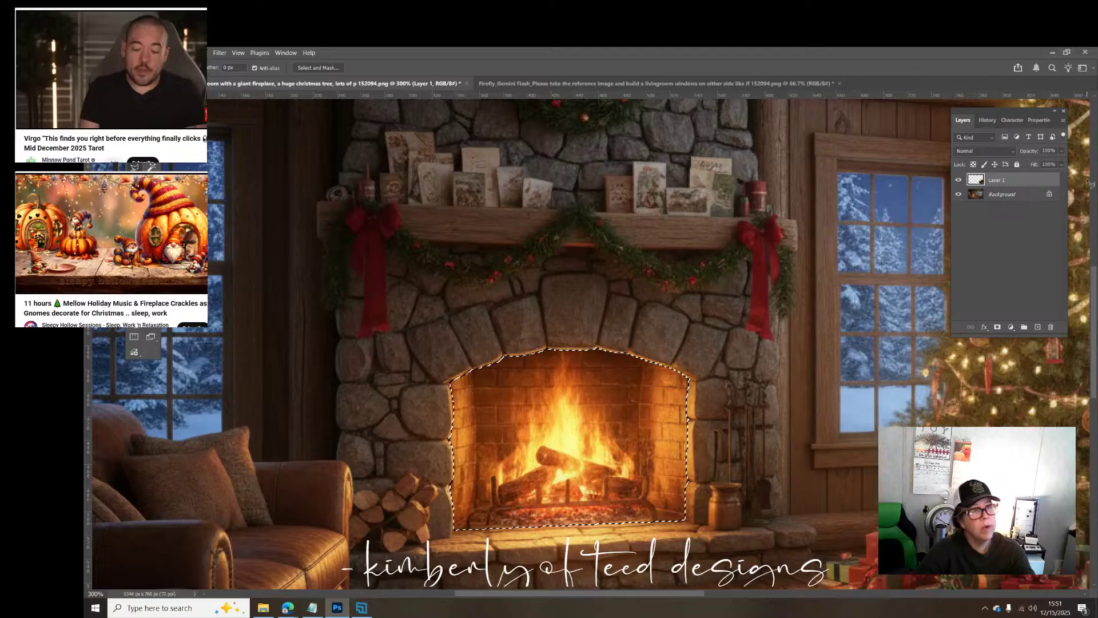
Step: Unlock the Background layer, delete the selected fireplace interior from it and switch to the Marquee tool
{"action": "left_click", "coordinate": [1049, 194]}
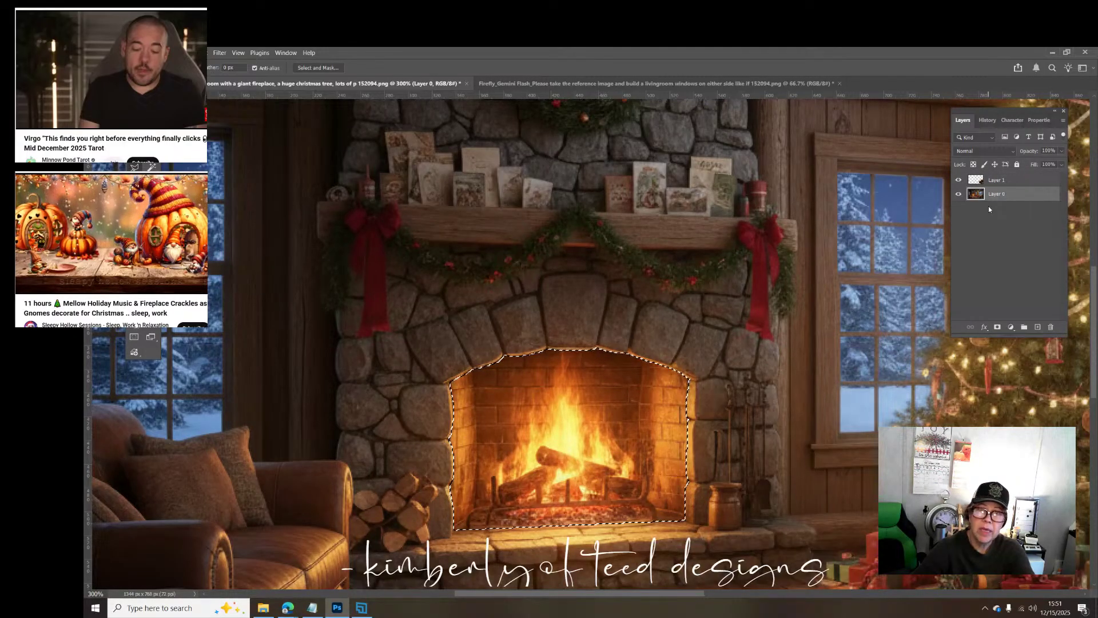
{"action": "key", "text": "Delete"}
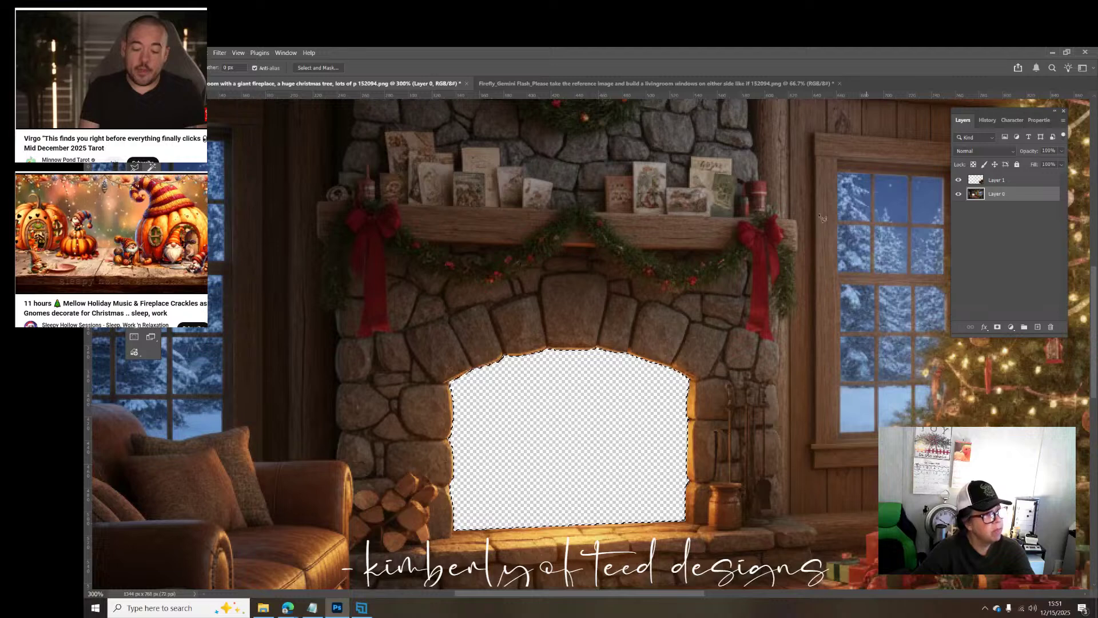
{"action": "key", "text": "m"}
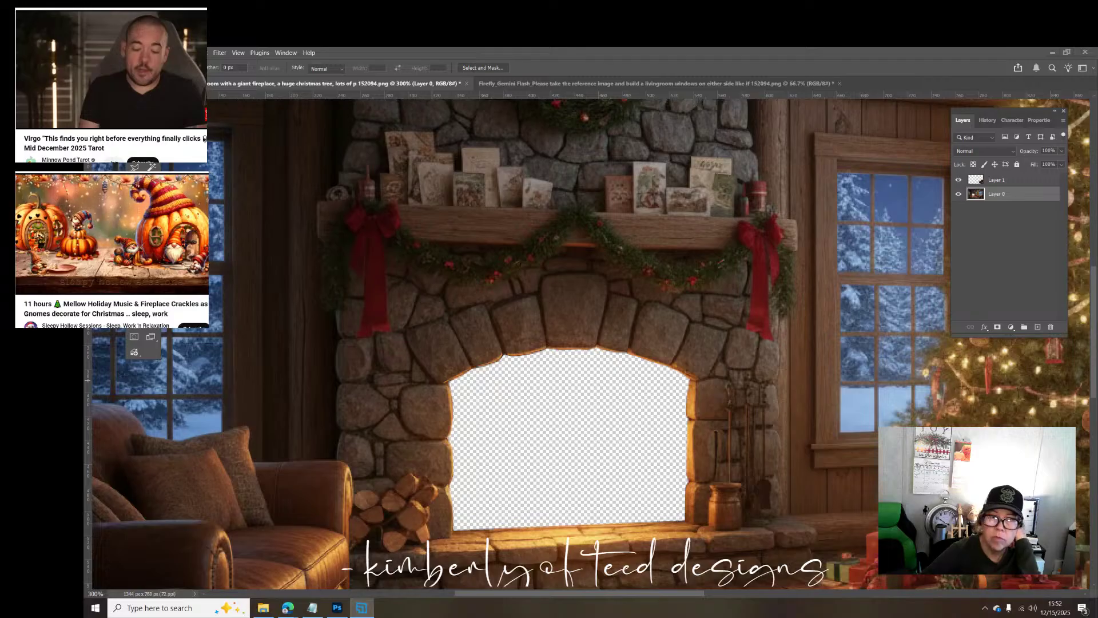
Step: Start playback of the Virgo tarot video in its browser window and return to the living-room image in Photoshop
{"action": "left_click", "coordinate": [22, 92]}
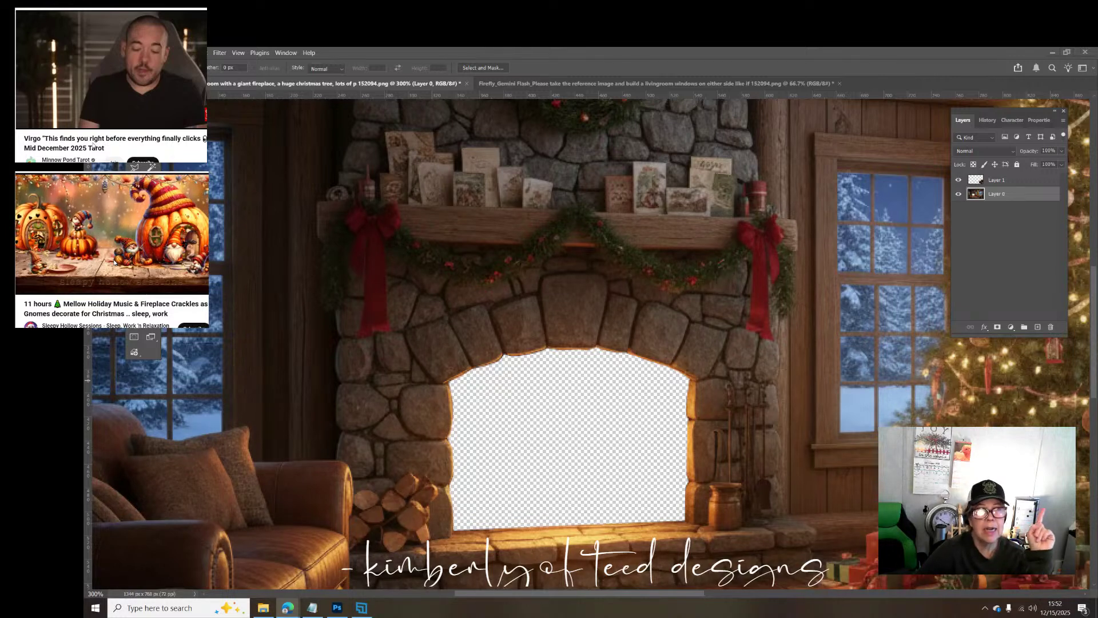
{"action": "mouse_move", "coordinate": [71, 113]}
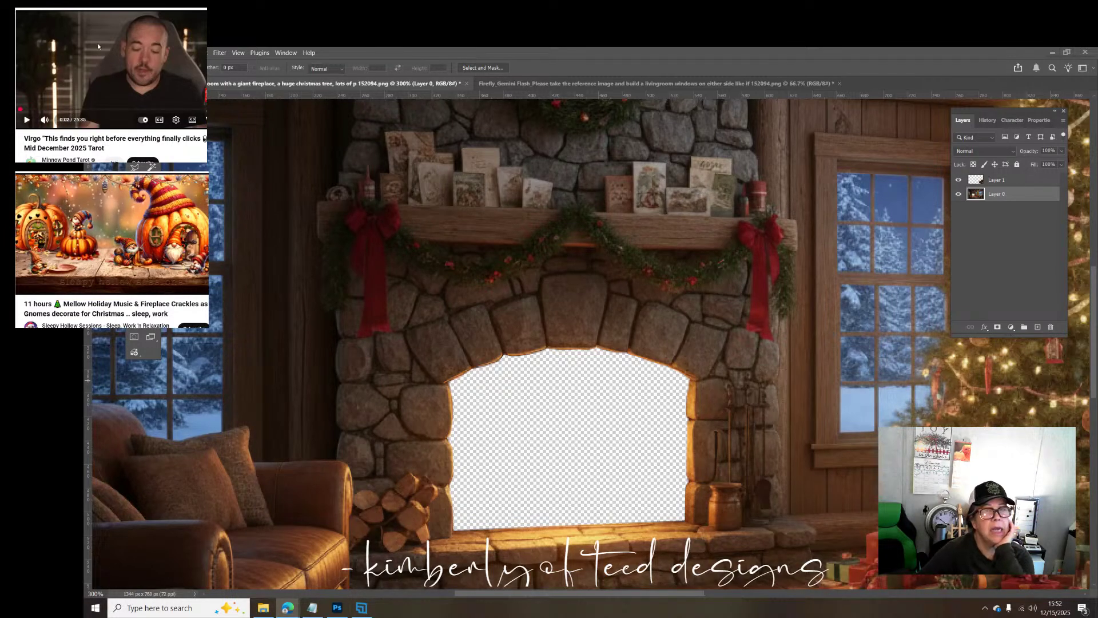
{"action": "left_click", "coordinate": [26, 121]}
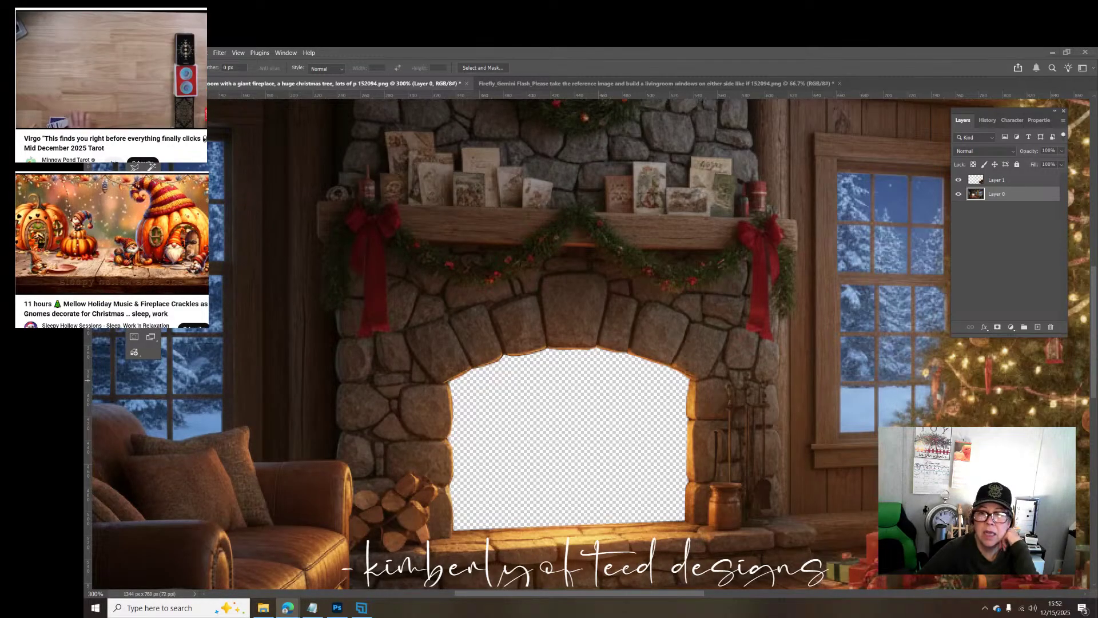
{"action": "scroll", "coordinate": [595, 429], "scroll_direction": "down", "scroll_amount": 8}
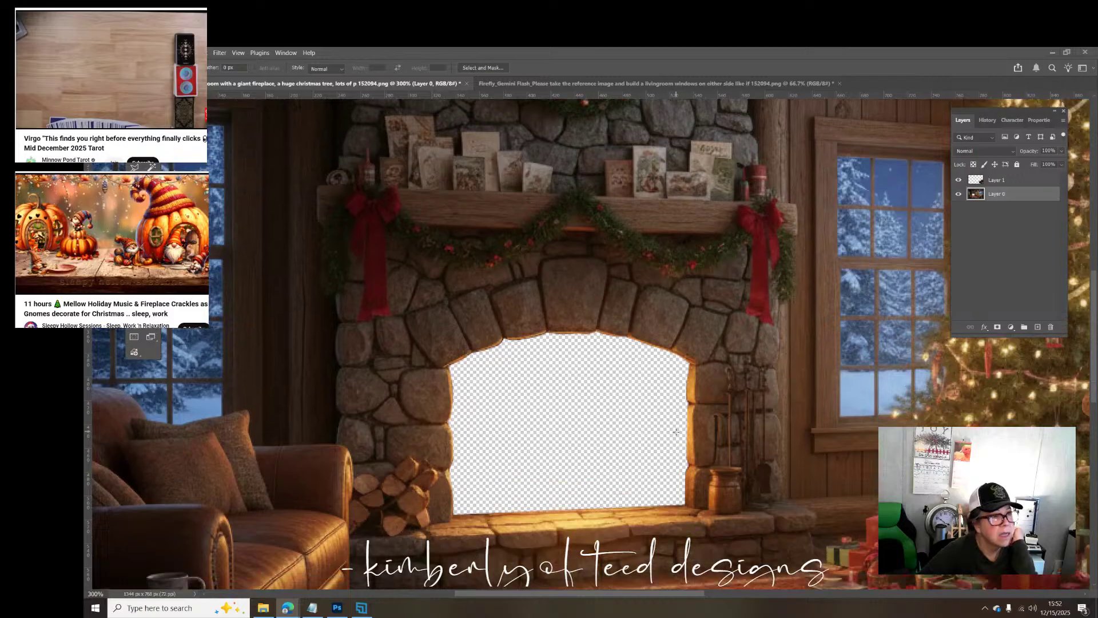
{"action": "scroll", "coordinate": [674, 433], "scroll_direction": "down", "scroll_amount": 5}
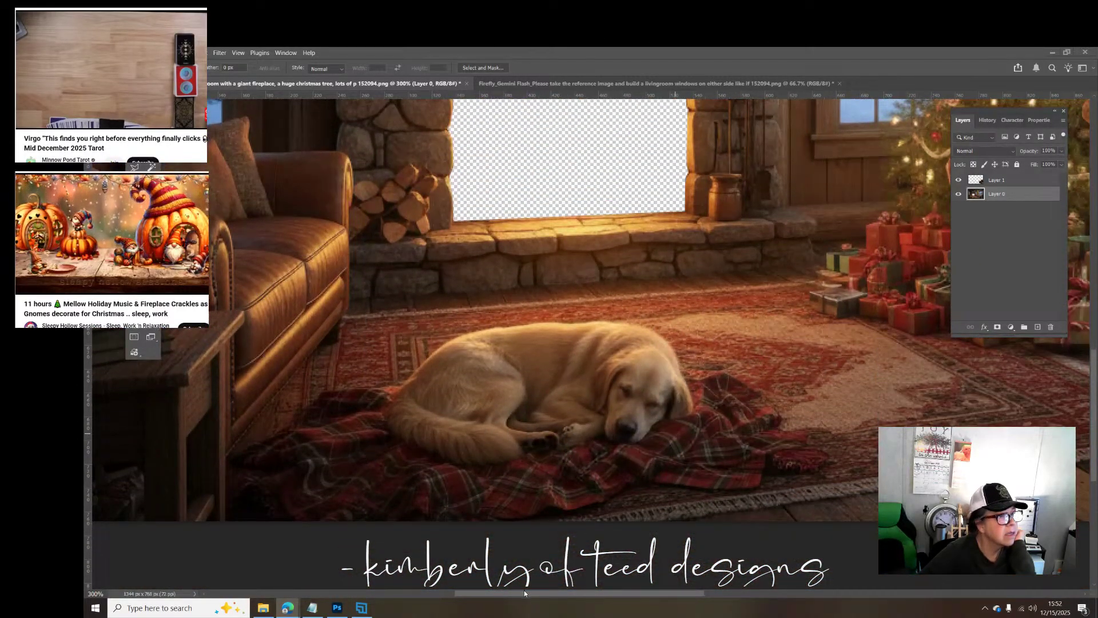
{"action": "left_click", "coordinate": [524, 592]}
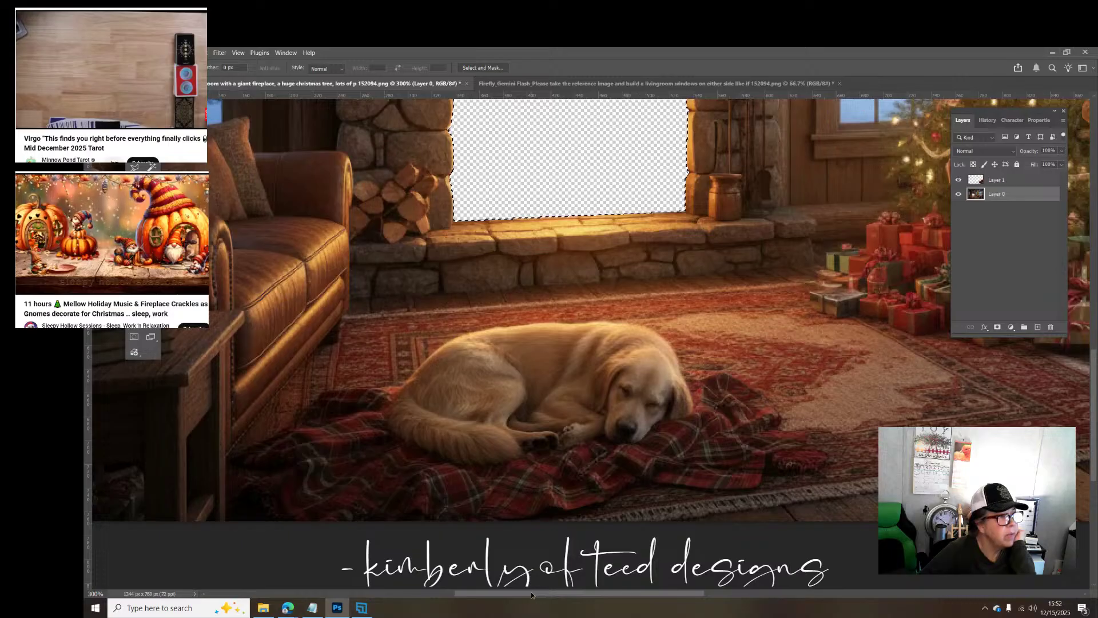
Step: Zoom in on the cat in the leather armchair and sample brown 544033 from its eye as the foreground color
{"action": "left_click_drag", "start_coordinate": [531, 592], "coordinate": [703, 595]}
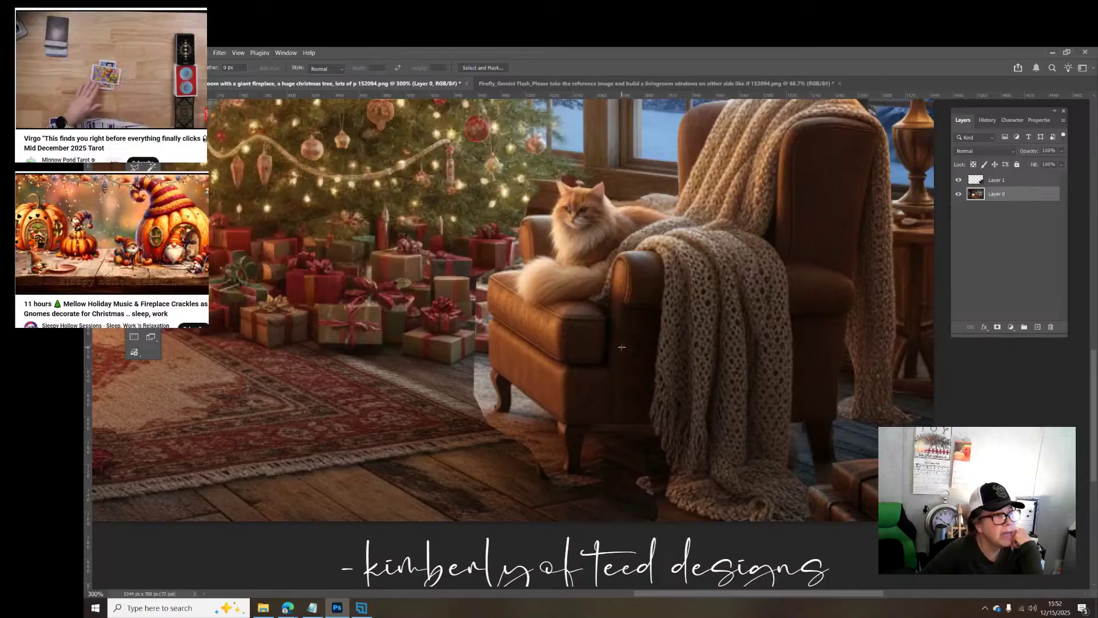
{"action": "key", "text": "z"}
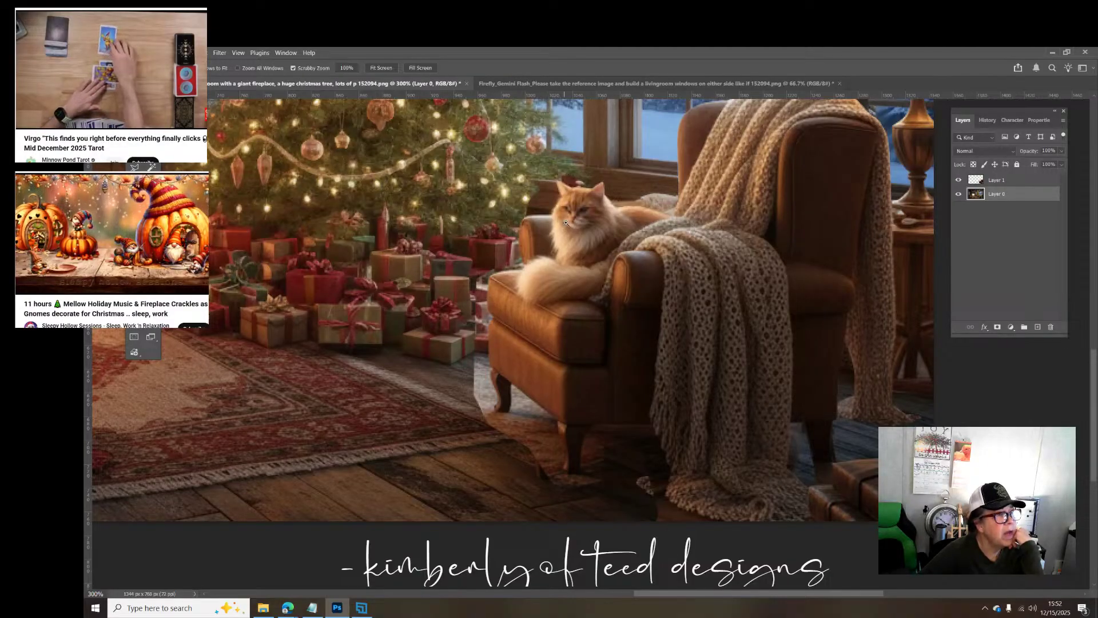
{"action": "scroll", "coordinate": [578, 306], "scroll_direction": "up", "scroll_amount": 3}
{"action": "left_click", "coordinate": [579, 304]}
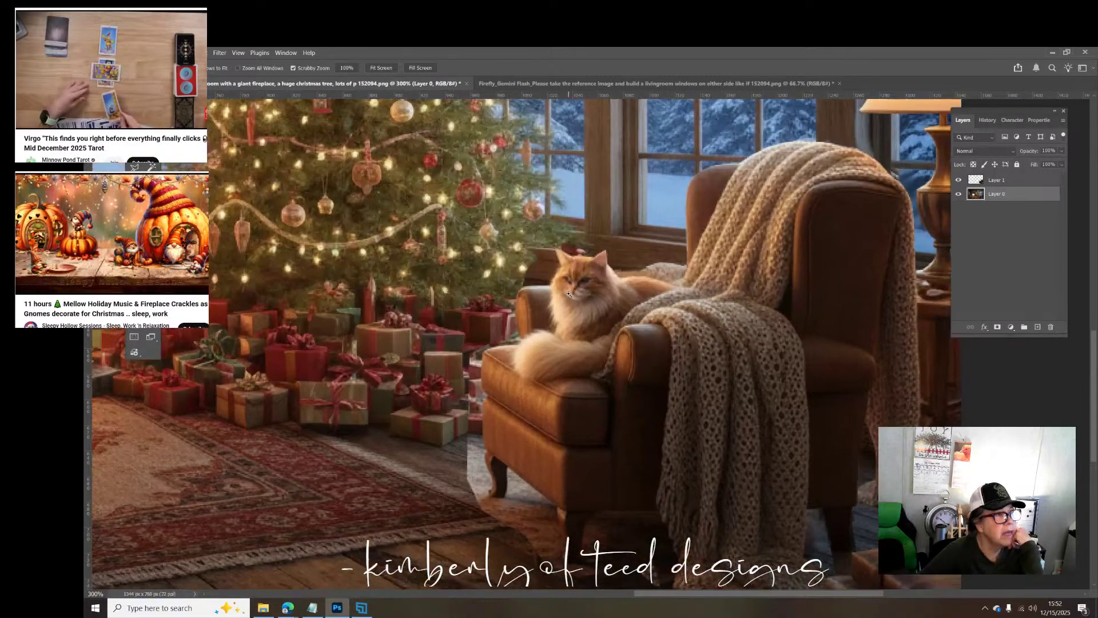
{"action": "left_click", "coordinate": [576, 278]}
{"action": "left_click", "coordinate": [572, 279]}
{"action": "left_click", "coordinate": [573, 279], "text": "alt"}
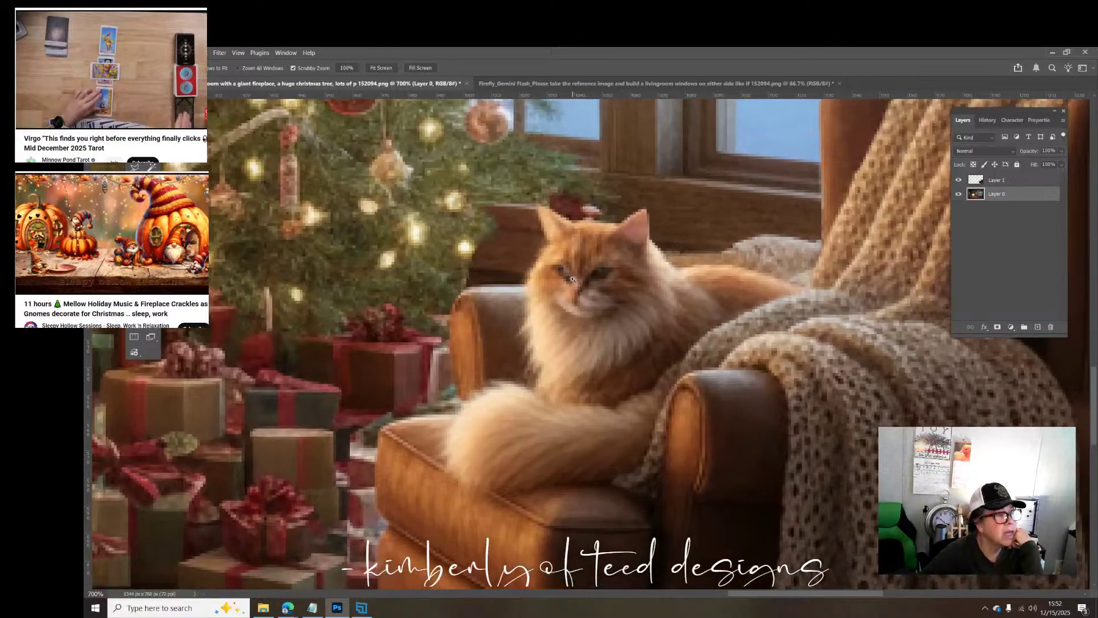
{"action": "left_click", "coordinate": [569, 279]}
{"action": "left_click", "coordinate": [567, 278]}
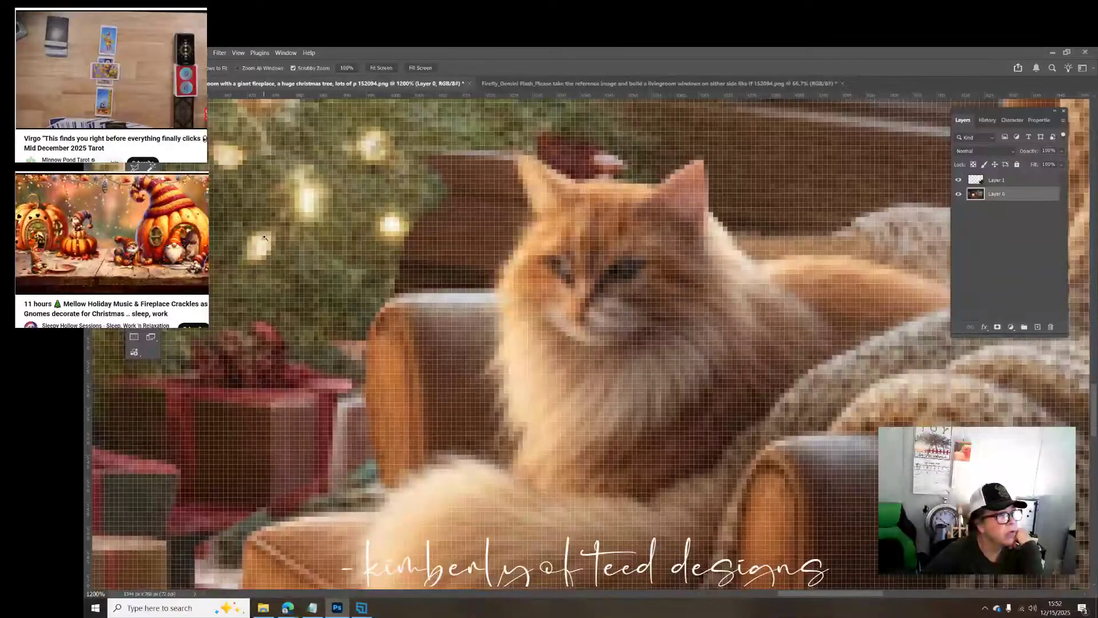
{"action": "left_click", "coordinate": [138, 315]}
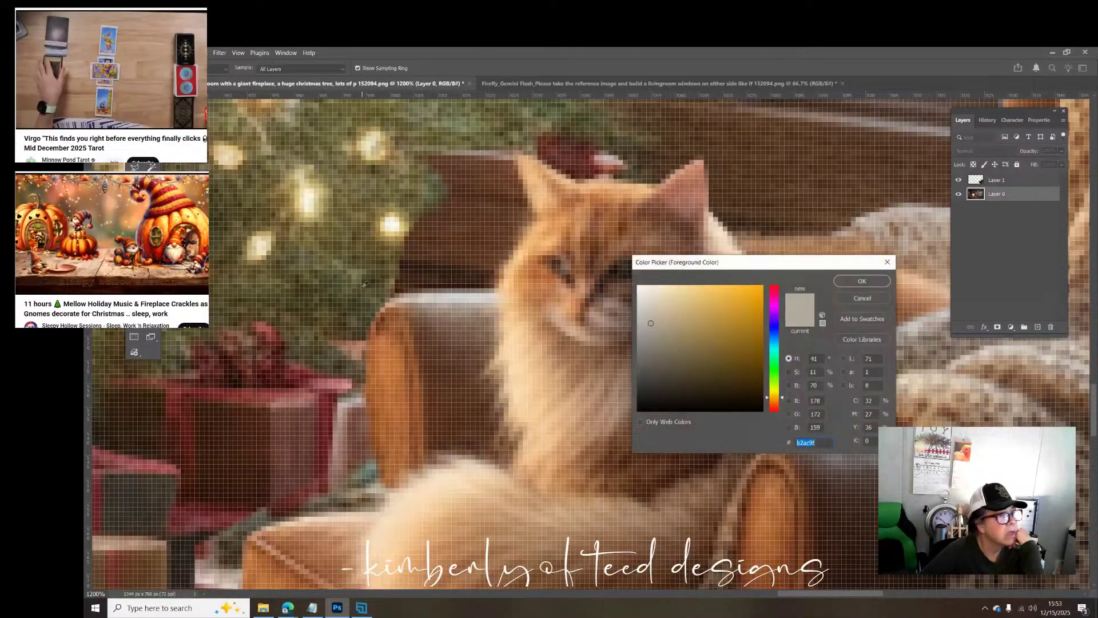
{"action": "left_click", "coordinate": [562, 264]}
{"action": "left_click", "coordinate": [862, 281]}
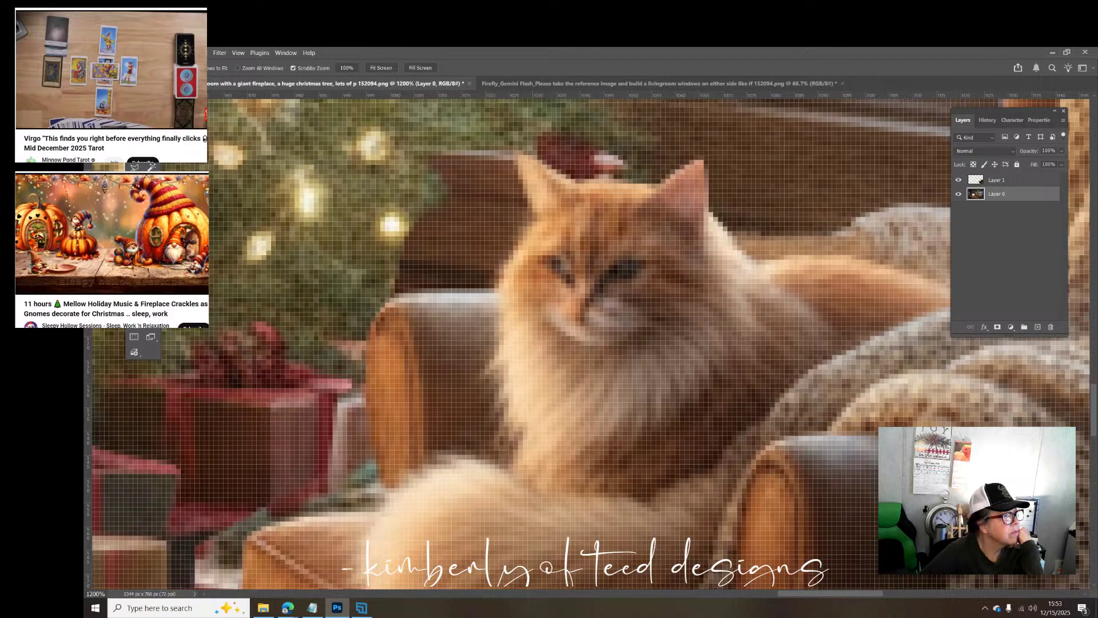
Step: Switch through the brush tools to the Pencil tool
{"action": "key", "text": "b"}
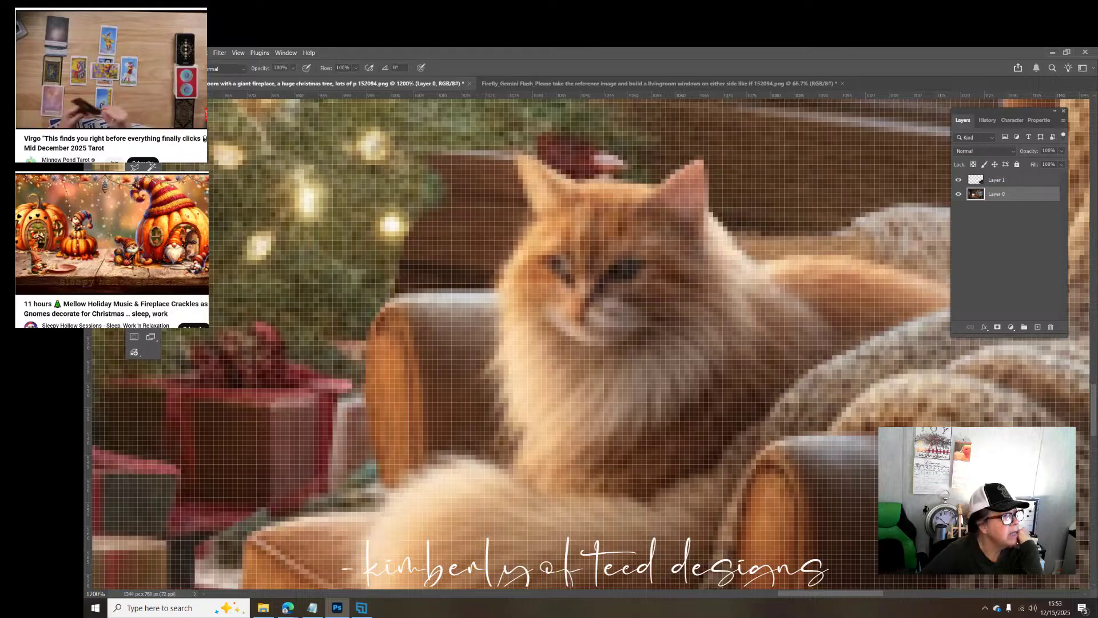
{"action": "key", "text": "shift+b"}
{"action": "key", "text": "shift+b"}
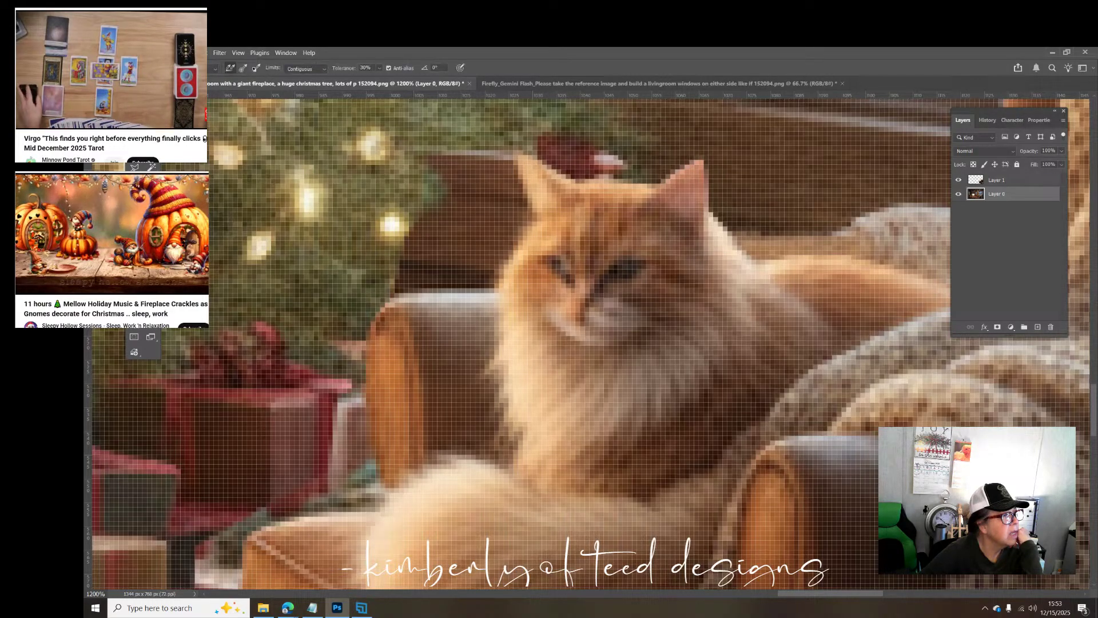
{"action": "left_click", "coordinate": [217, 216]}
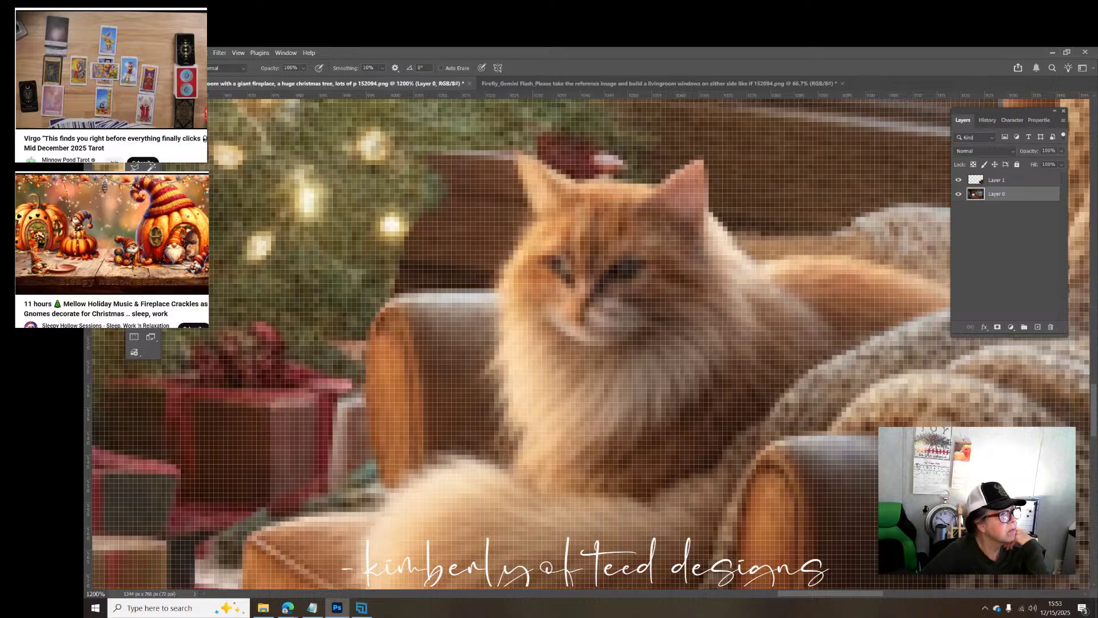
Step: Resample the foreground color from the cat's eye, first as 603e2f and finally as the darker brown 54321f
{"action": "left_click", "coordinate": [138, 314]}
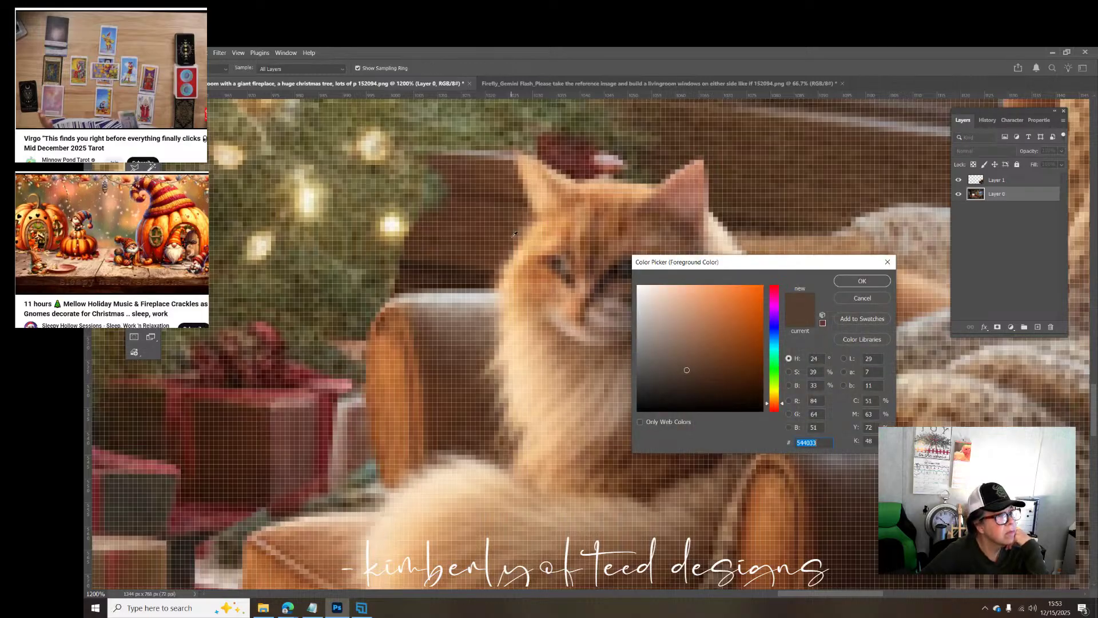
{"action": "left_click", "coordinate": [563, 268]}
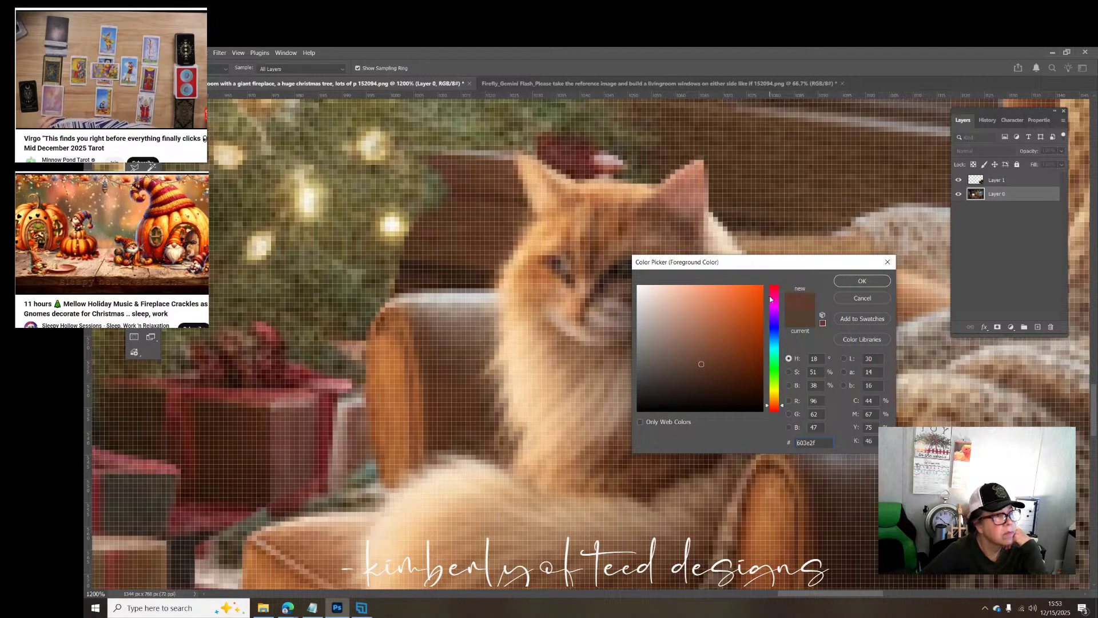
{"action": "left_click", "coordinate": [862, 280]}
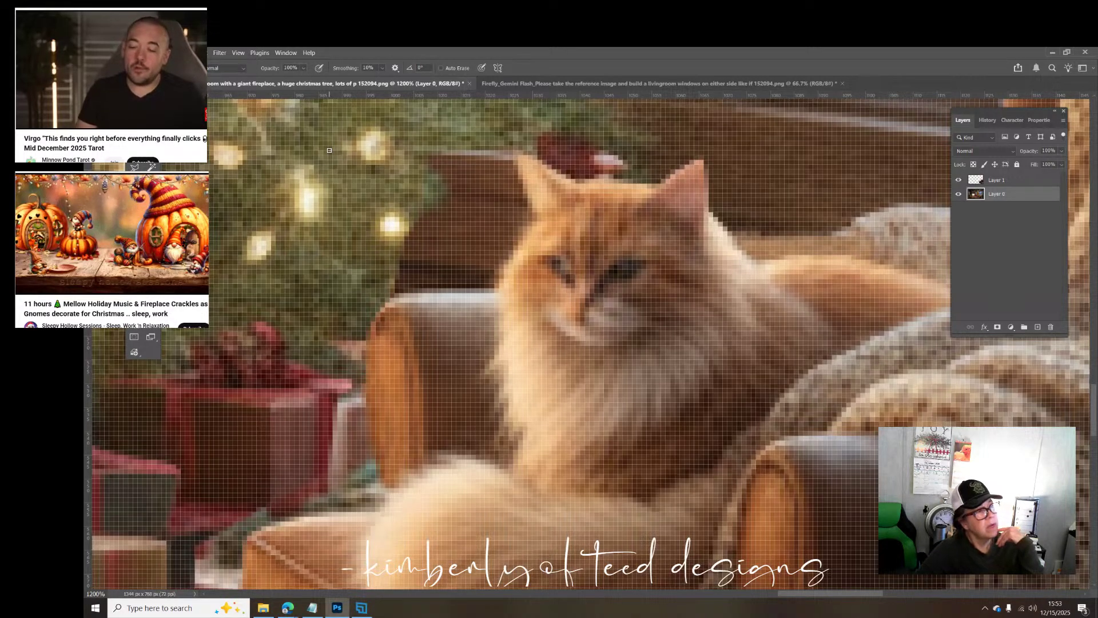
{"action": "left_click", "coordinate": [138, 313]}
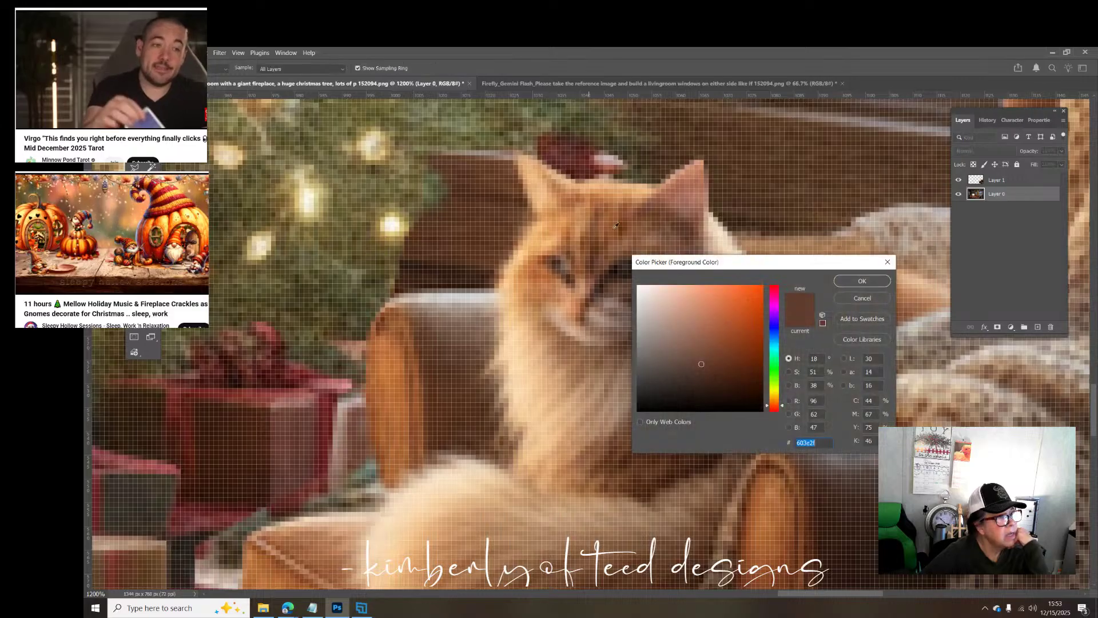
{"action": "left_click", "coordinate": [558, 263]}
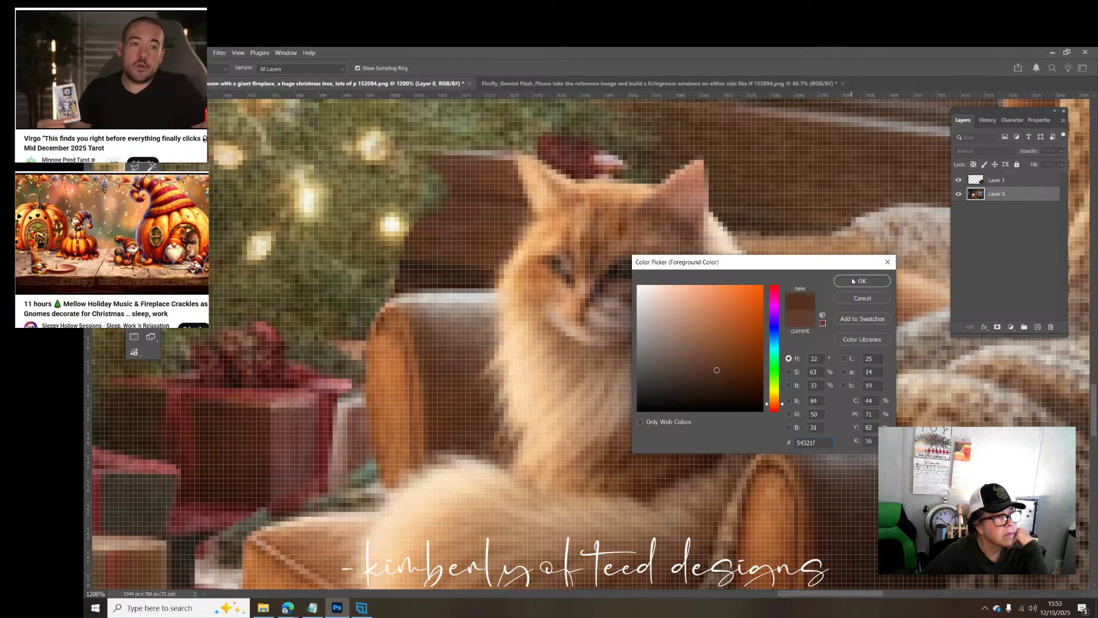
{"action": "key", "text": "Return"}
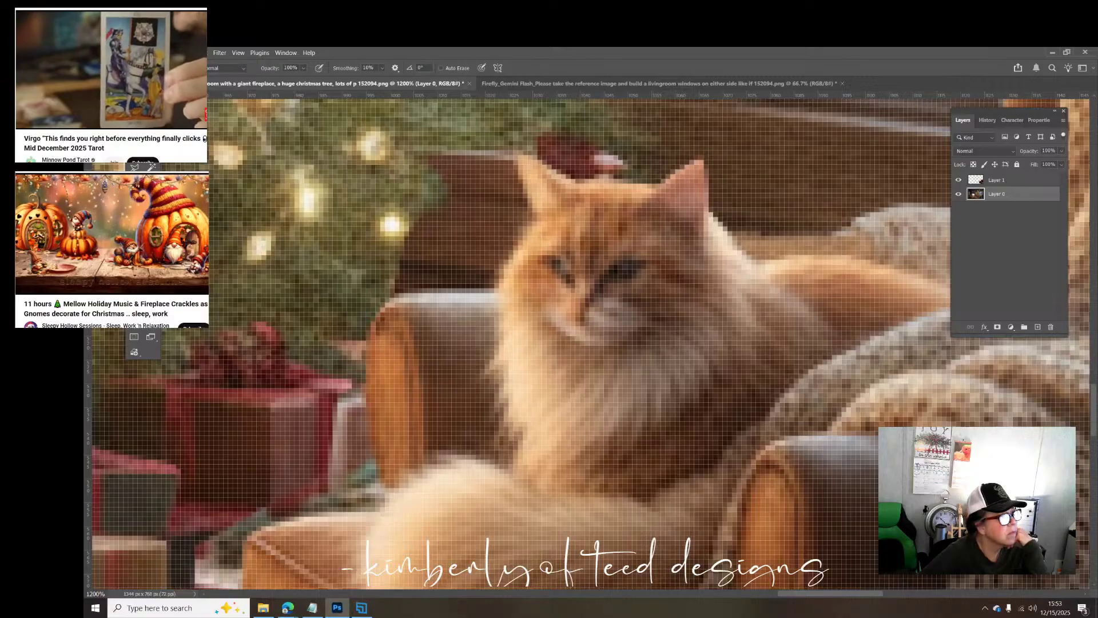
Step: Magnify the cat's eye to 6400% and review the foreground color against its individual pixels, accepting the color picker
{"action": "key", "text": "z"}
{"action": "left_click", "coordinate": [560, 268]}
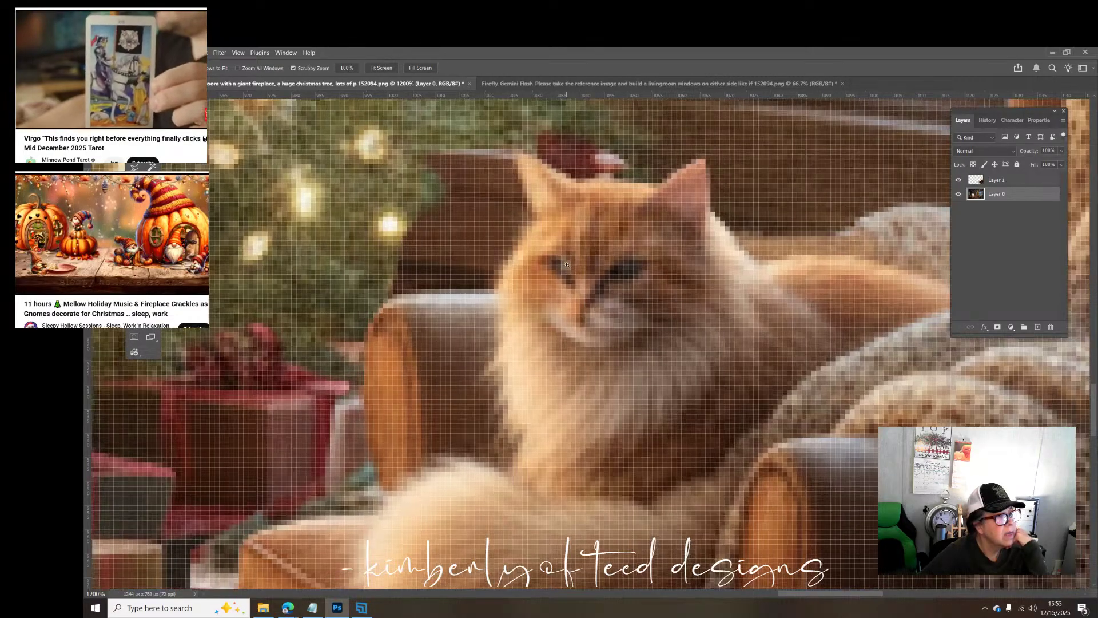
{"action": "left_click", "coordinate": [561, 268]}
{"action": "left_click", "coordinate": [562, 275]}
{"action": "left_click", "coordinate": [394, 300]}
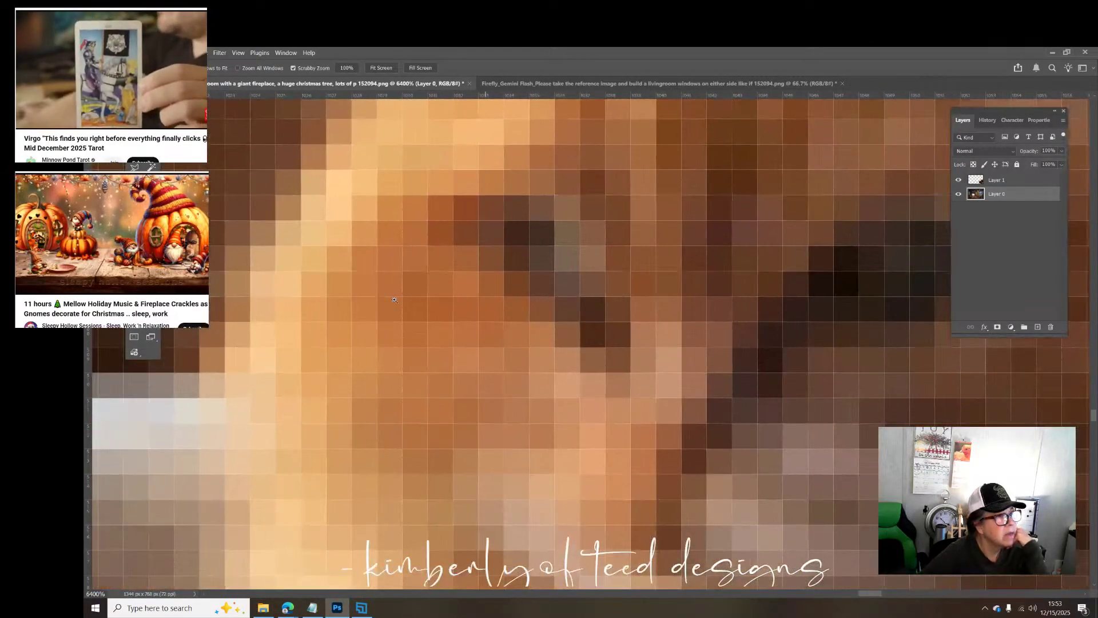
{"action": "left_click", "coordinate": [139, 313]}
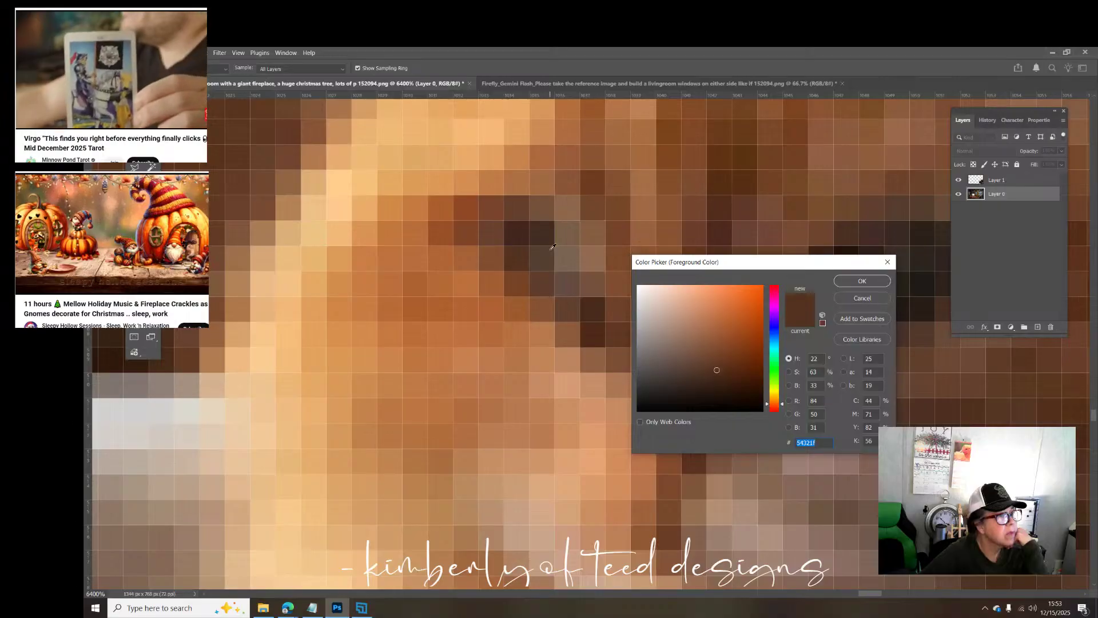
{"action": "left_click", "coordinate": [862, 281]}
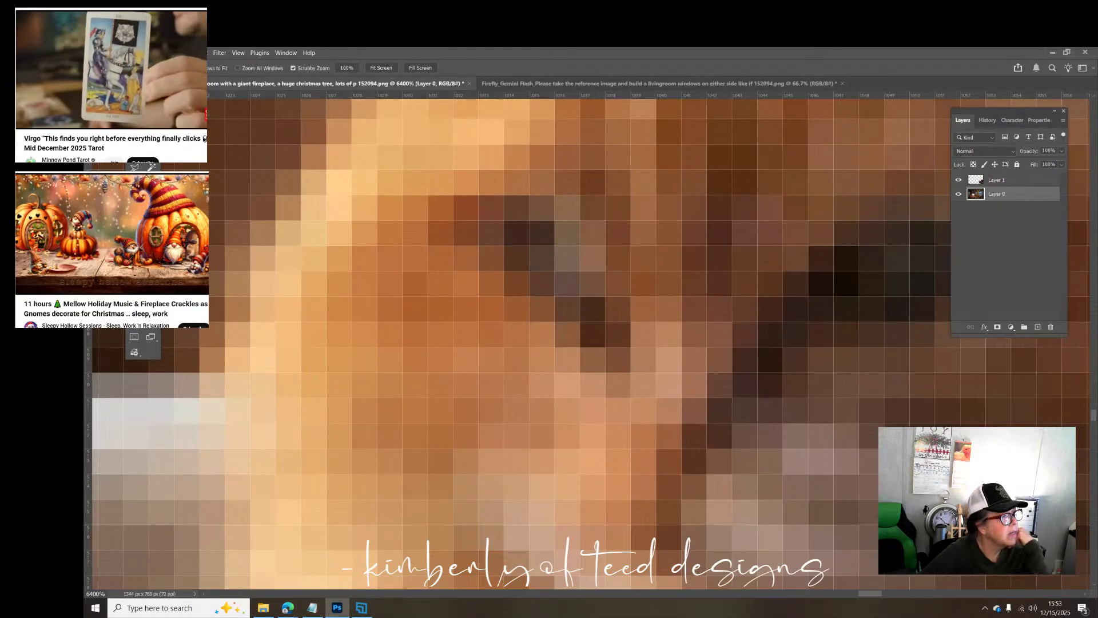
{"action": "key", "text": "b"}
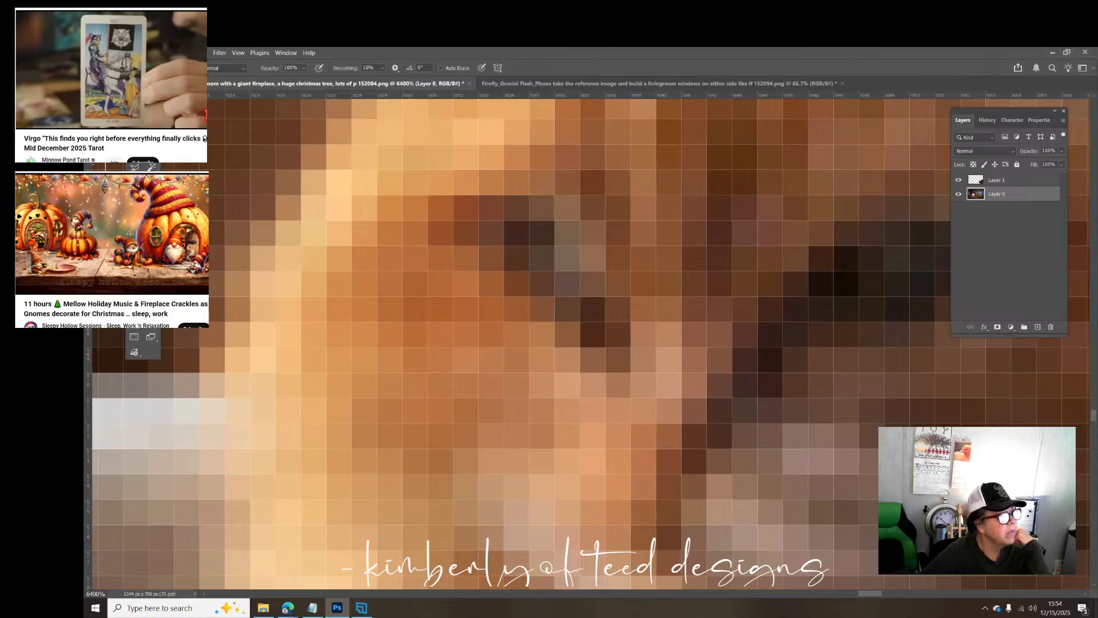
{"action": "key", "text": "m"}
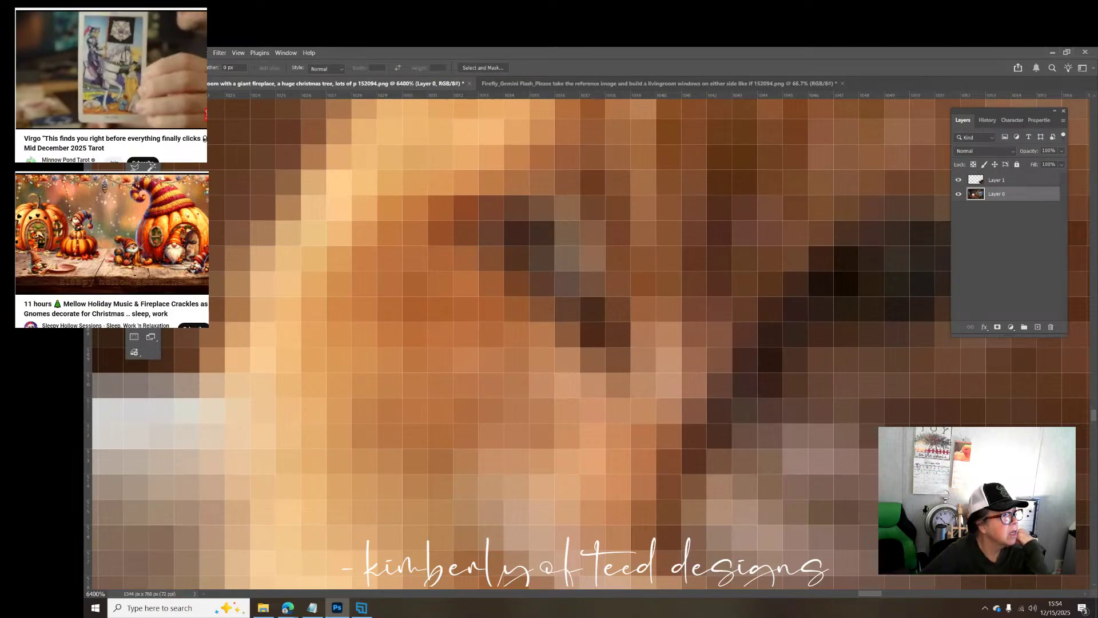
{"action": "key", "text": "b"}
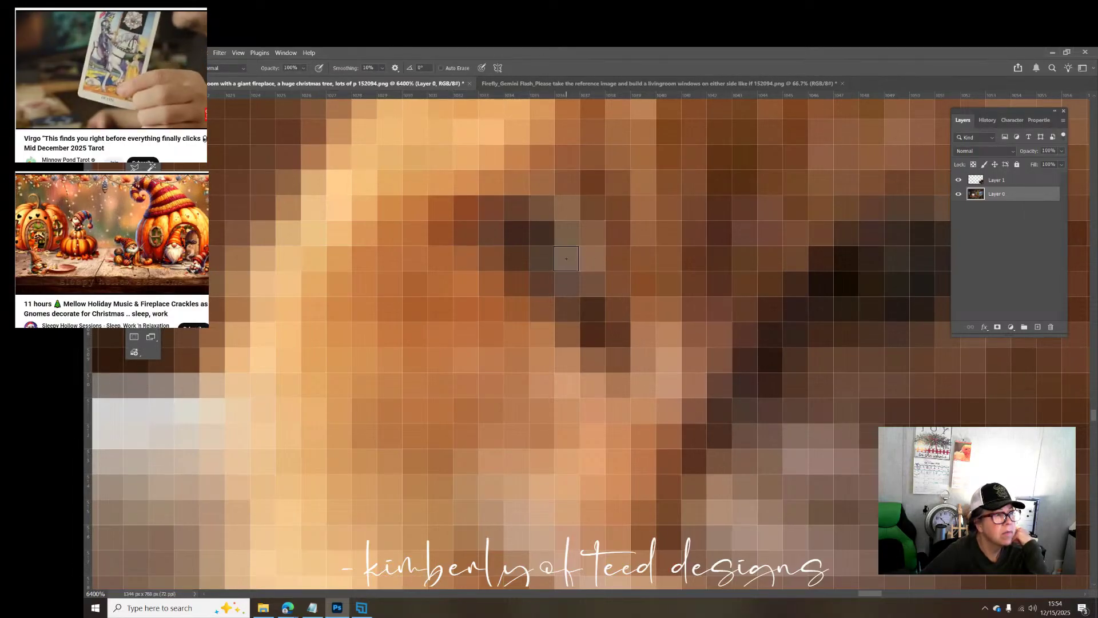
{"action": "key", "text": "m"}
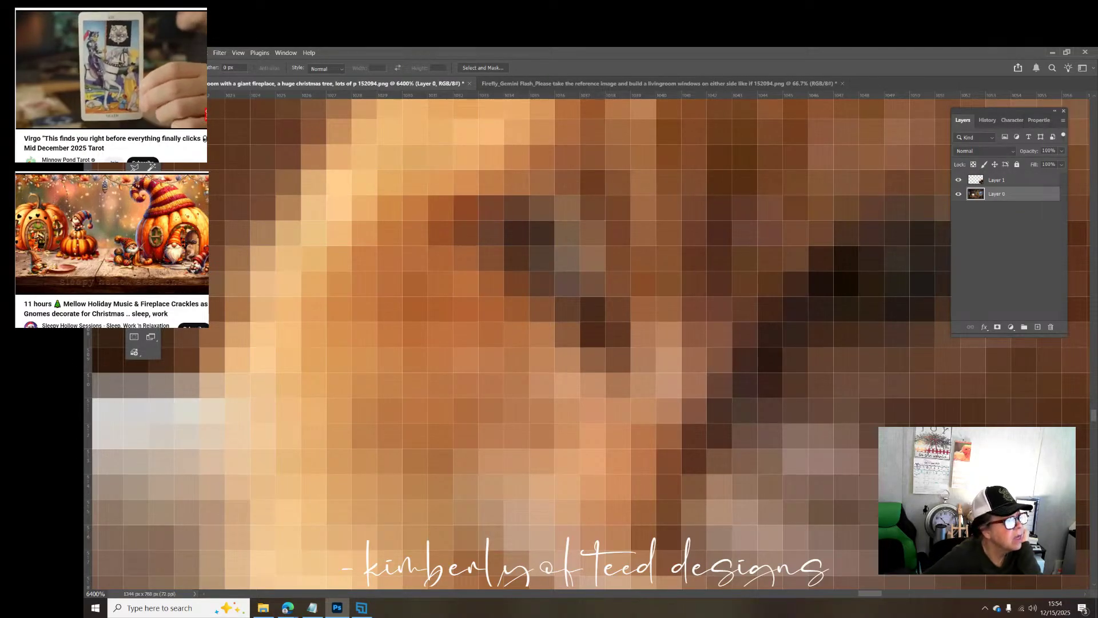
{"action": "key", "text": "b"}
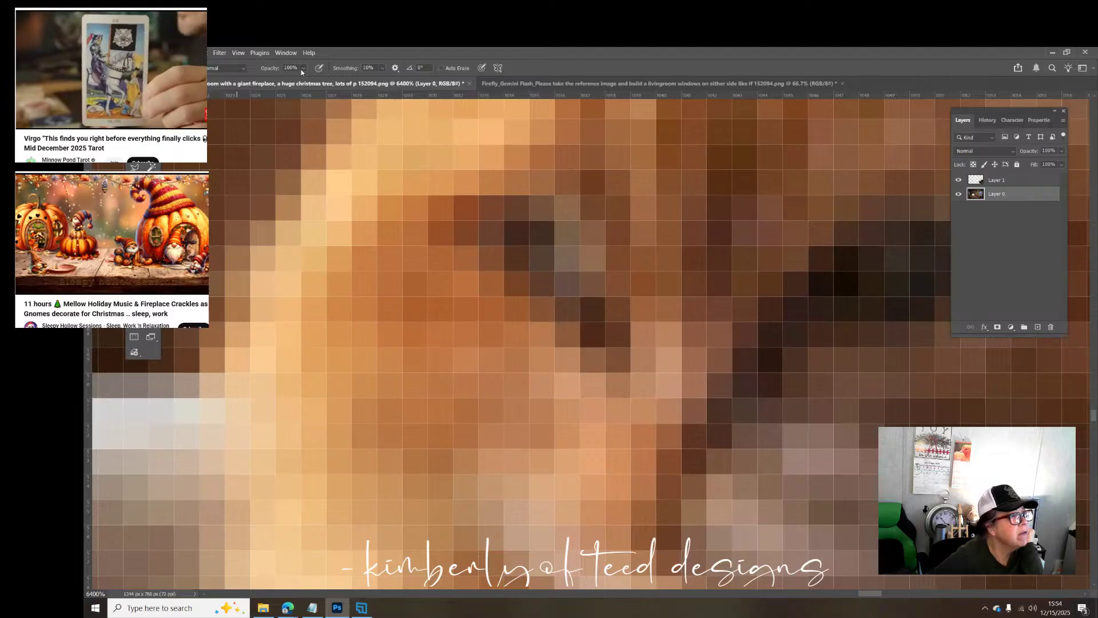
{"action": "left_click", "coordinate": [148, 68]}
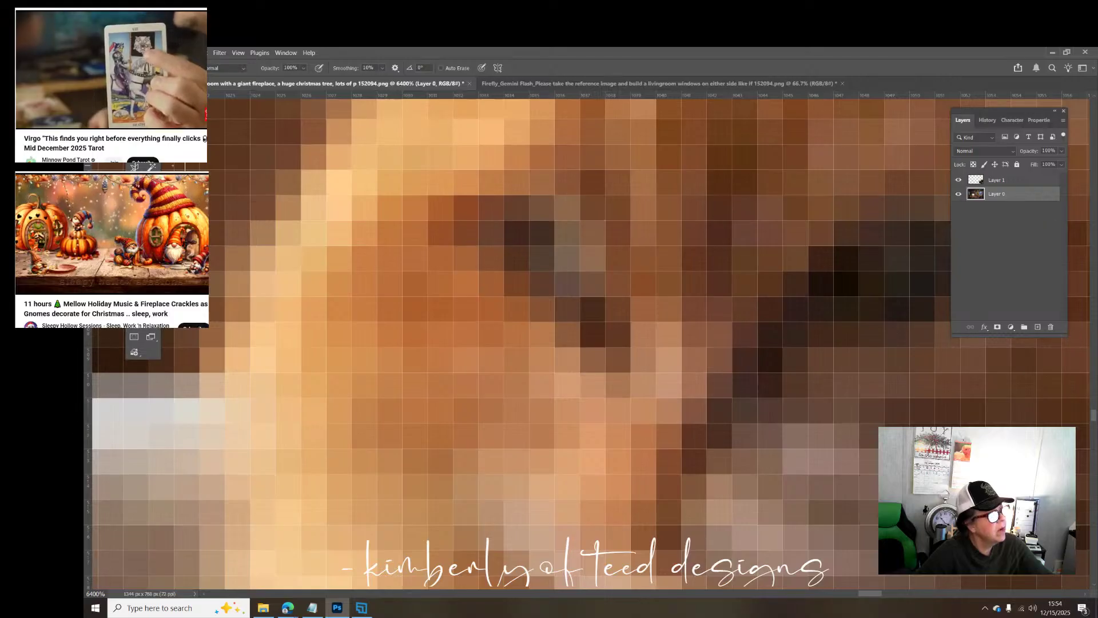
Step: Zoom out from the cat's eye to 200% and examine the cat, armchair and Christmas tree together
{"action": "key", "text": "z"}
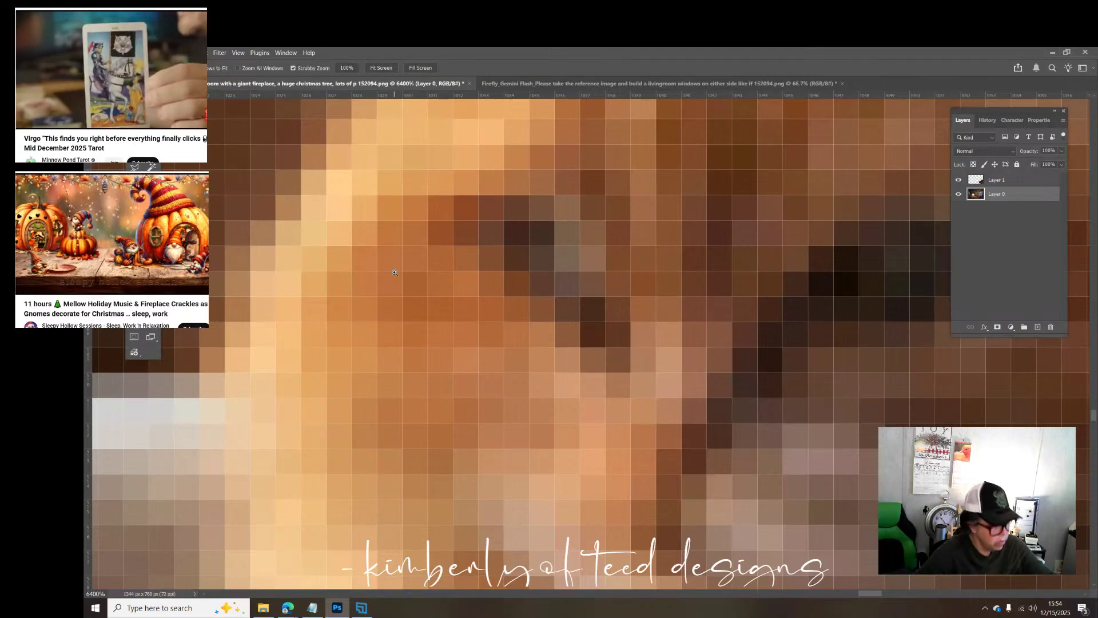
{"action": "key", "text": "super"}
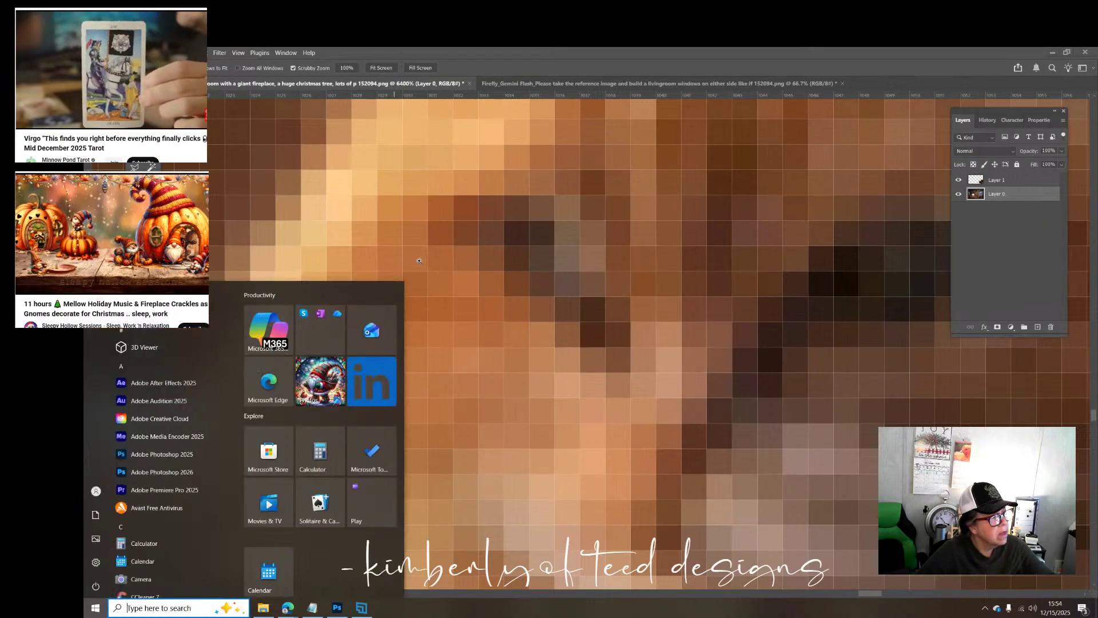
{"action": "left_click", "coordinate": [423, 257]}
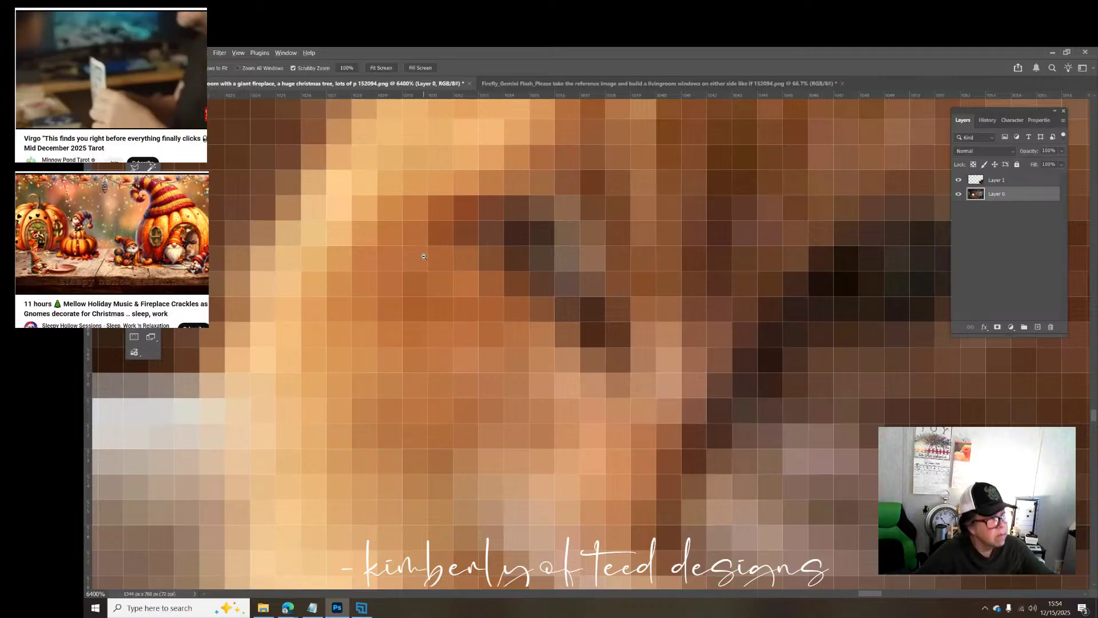
{"action": "left_click", "coordinate": [424, 257], "text": "alt"}
{"action": "left_click", "coordinate": [424, 257], "text": "alt"}
{"action": "left_click", "coordinate": [424, 257], "text": "alt"}
{"action": "left_click", "coordinate": [424, 257], "text": "alt"}
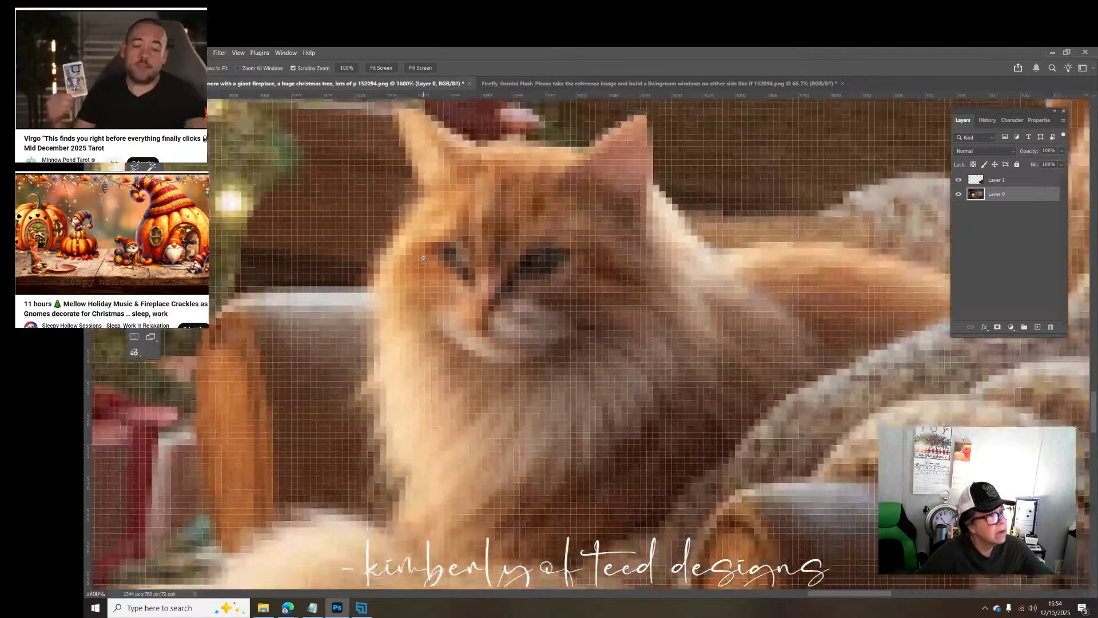
{"action": "left_click", "coordinate": [424, 257], "text": "alt"}
{"action": "left_click", "coordinate": [423, 256], "text": "alt"}
{"action": "left_click", "coordinate": [424, 257], "text": "alt"}
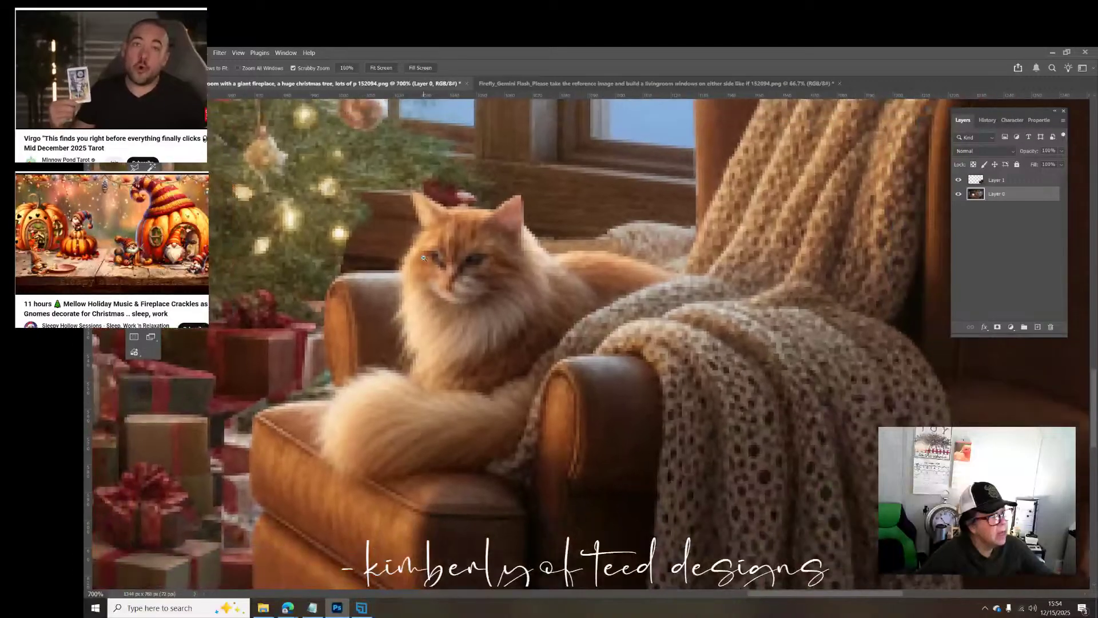
{"action": "left_click", "coordinate": [424, 257], "text": "alt"}
{"action": "left_click", "coordinate": [424, 257], "text": "alt"}
{"action": "left_click", "coordinate": [424, 257], "text": "alt"}
{"action": "left_click", "coordinate": [424, 257], "text": "alt"}
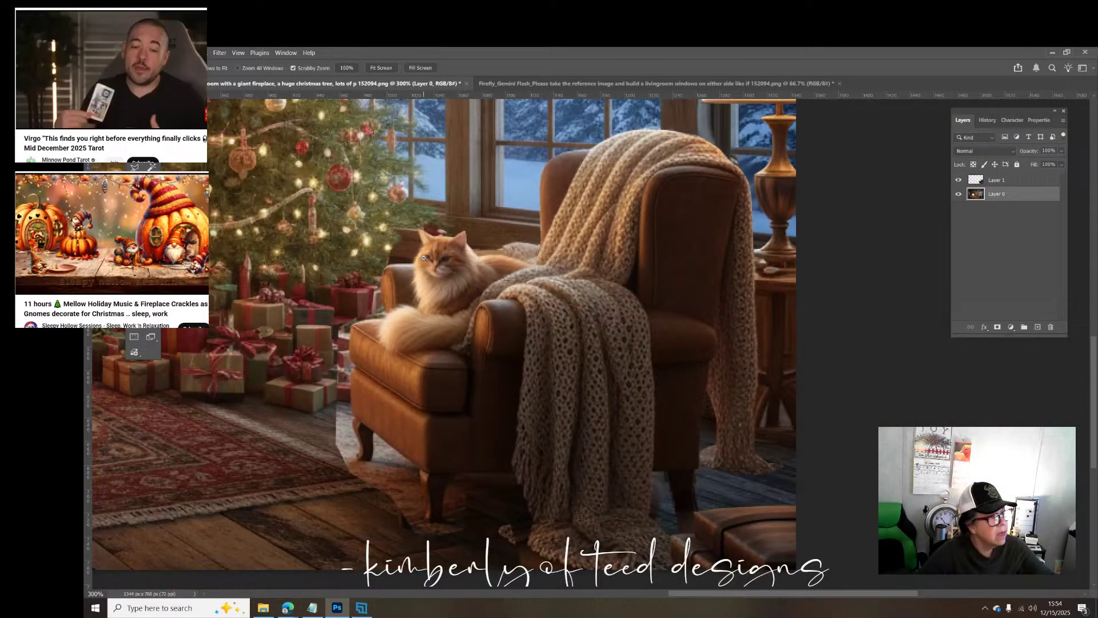
{"action": "left_click", "coordinate": [424, 257], "text": "alt"}
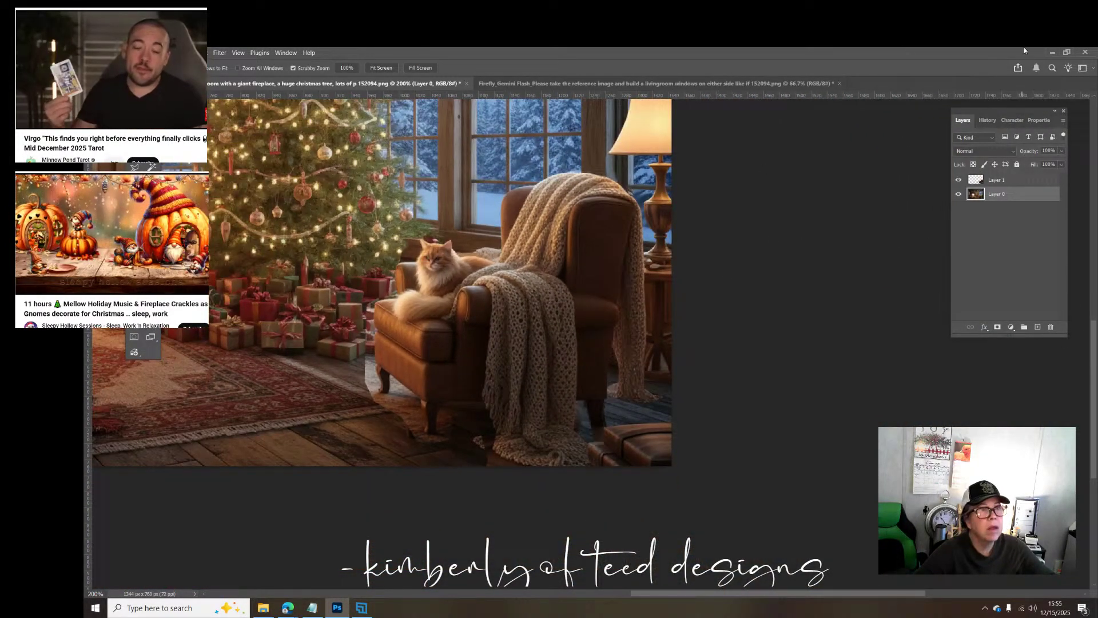
{"action": "left_click", "coordinate": [1054, 52]}
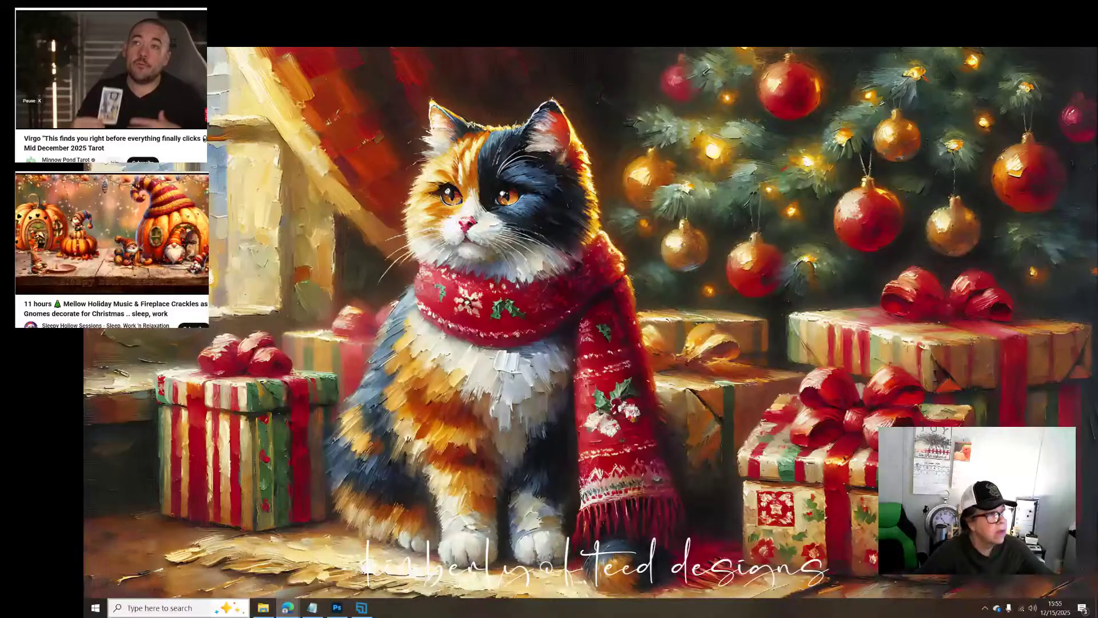
{"action": "left_click", "coordinate": [337, 608]}
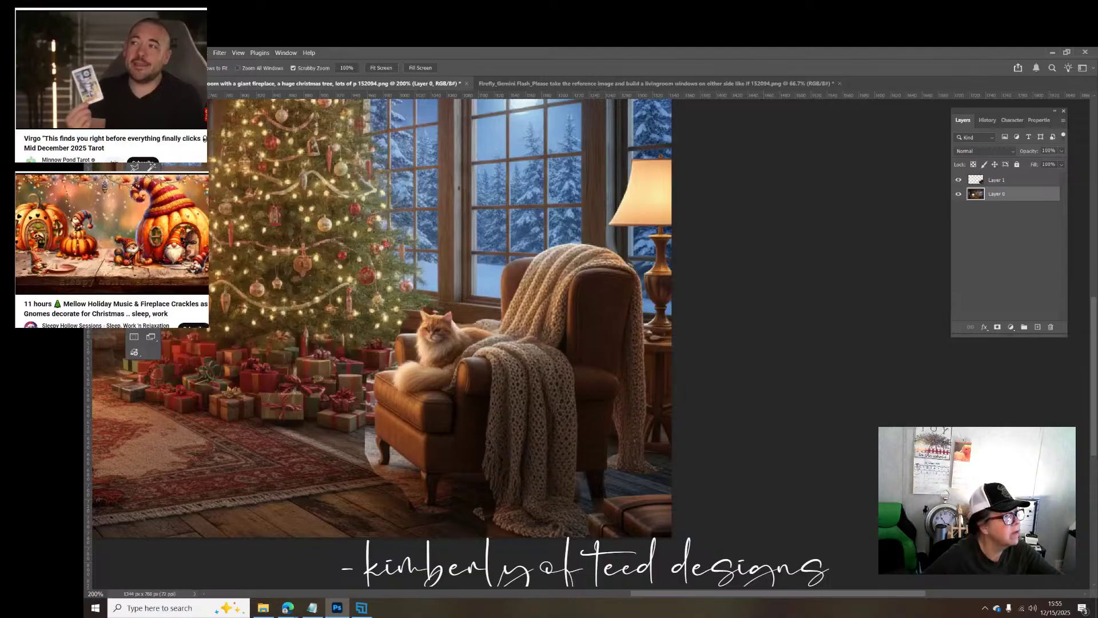
Step: Make Layer 1 the active layer and magnify the cat's face to 3200% around the eyes
{"action": "key", "text": "m"}
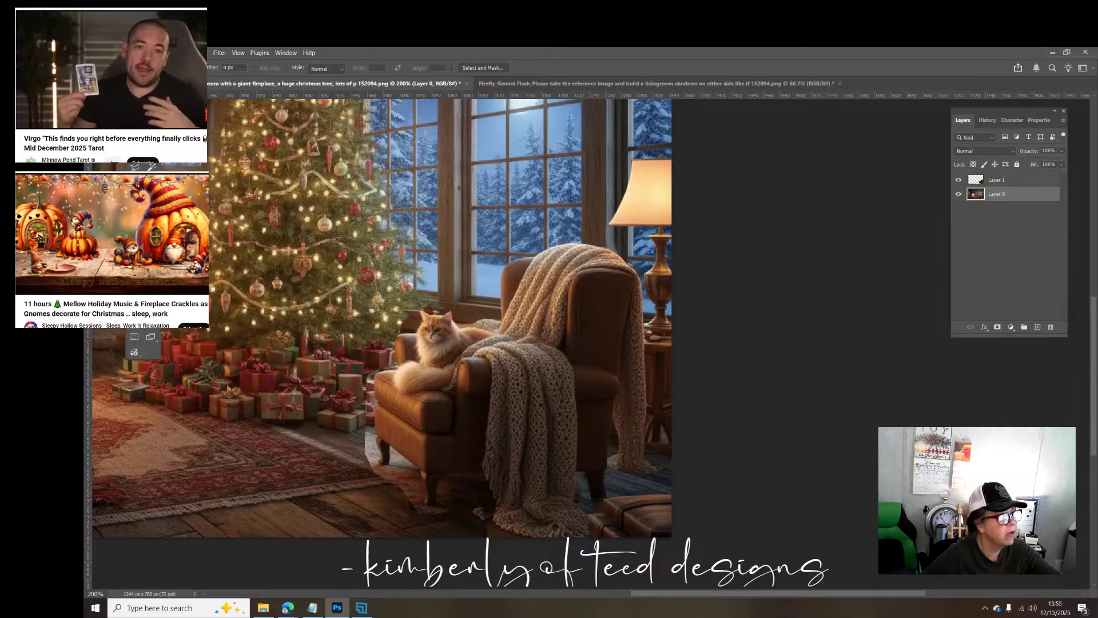
{"action": "key", "text": "z"}
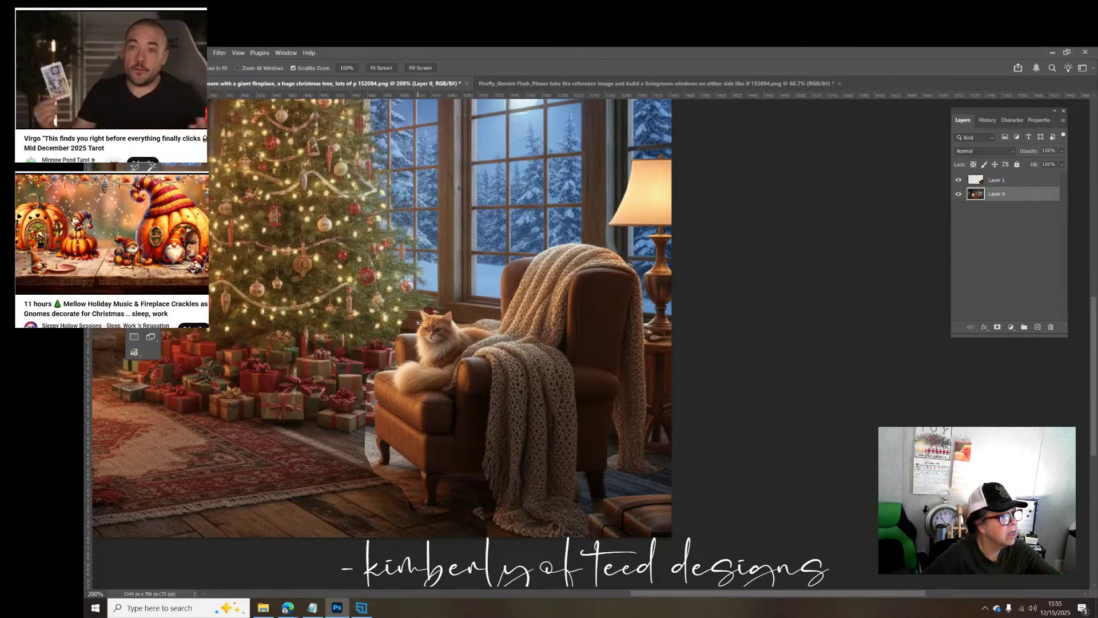
{"action": "left_click", "coordinate": [418, 323]}
{"action": "left_click", "coordinate": [418, 323]}
{"action": "left_click", "coordinate": [417, 323]}
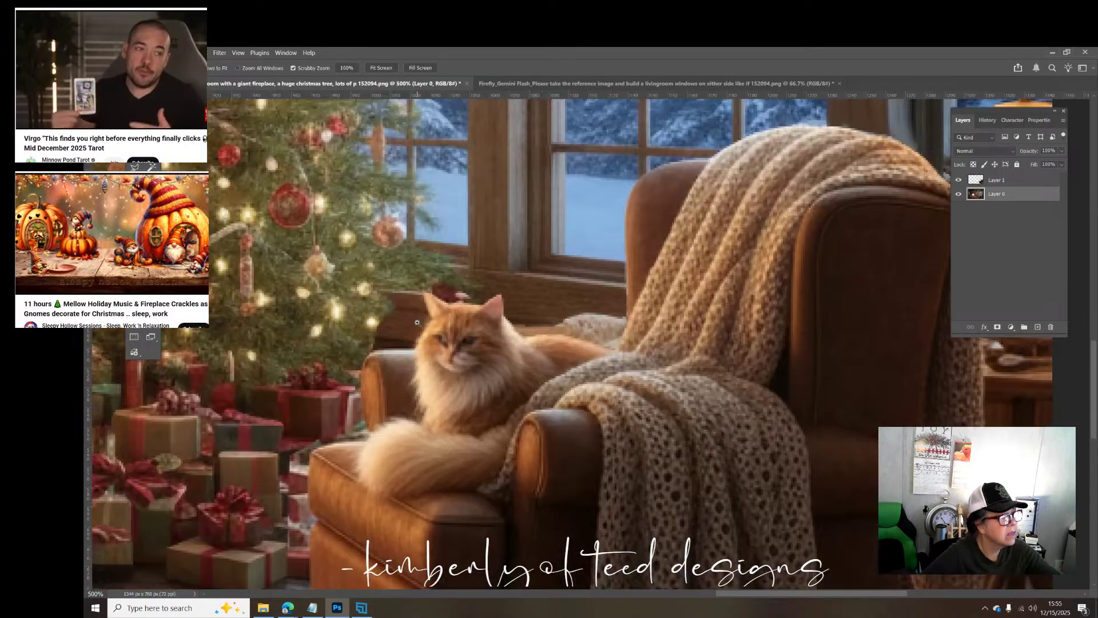
{"action": "left_click", "coordinate": [418, 323]}
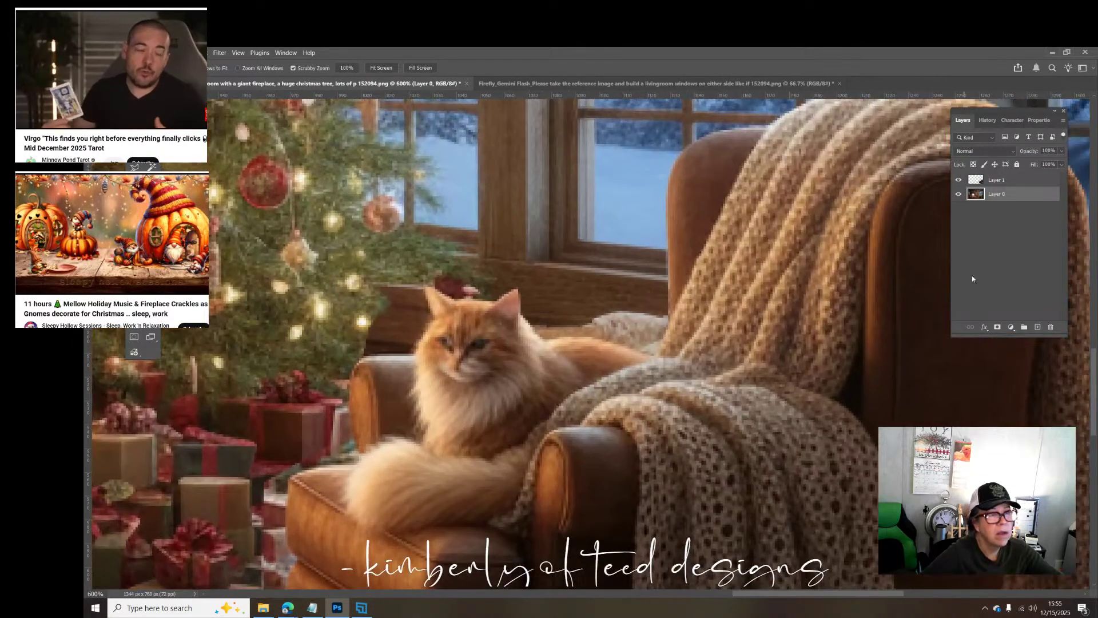
{"action": "left_click", "coordinate": [1012, 182]}
{"action": "left_click", "coordinate": [439, 341]}
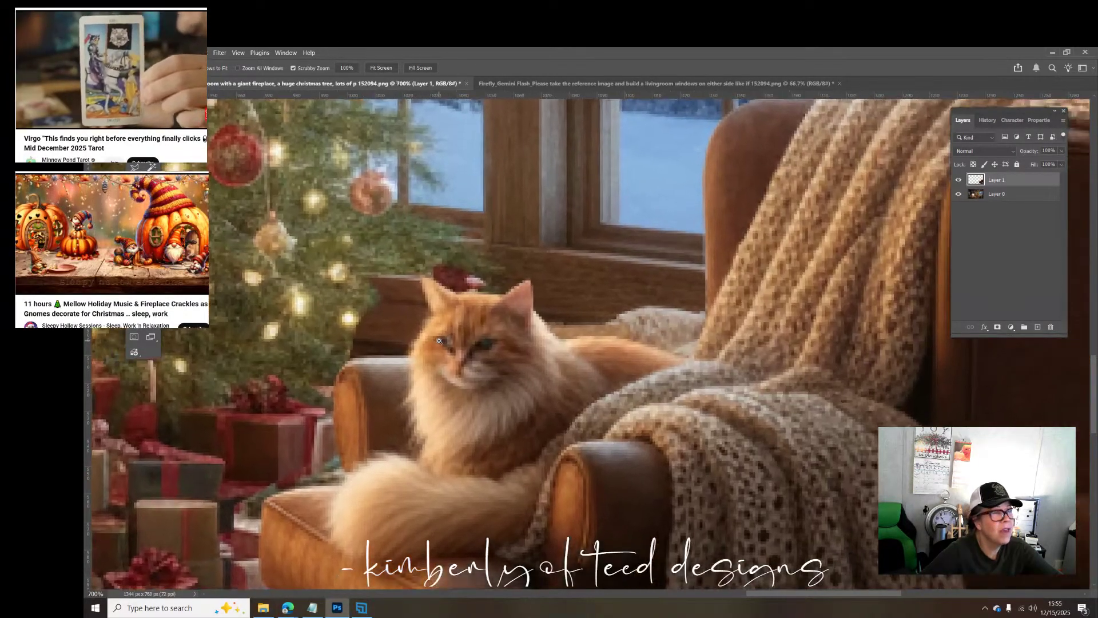
{"action": "left_click", "coordinate": [439, 341]}
{"action": "left_click", "coordinate": [439, 341]}
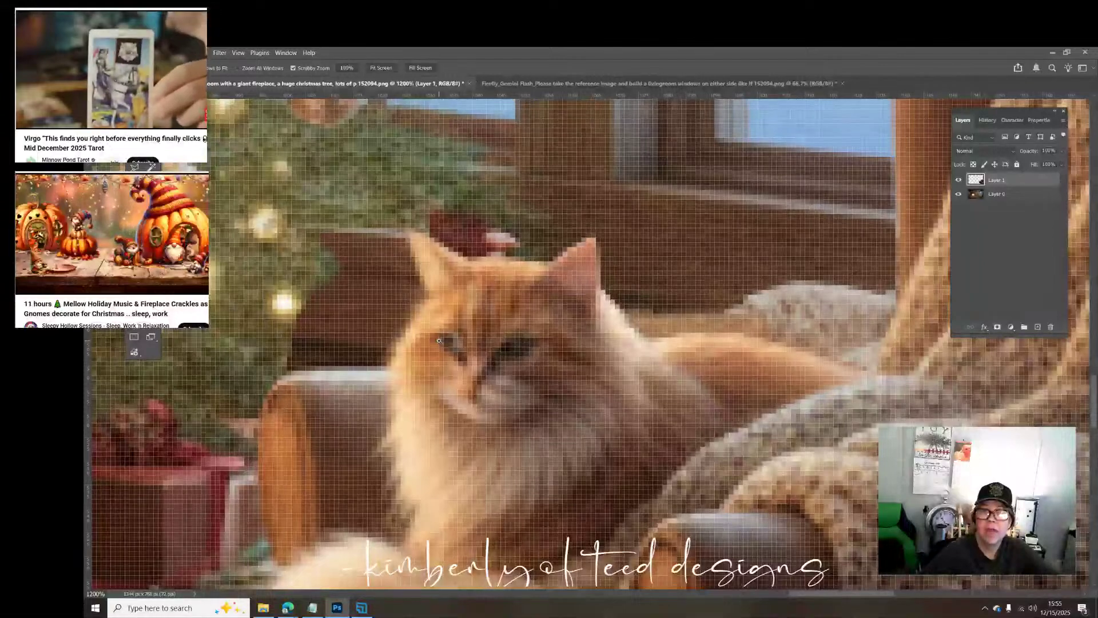
{"action": "left_click", "coordinate": [440, 341]}
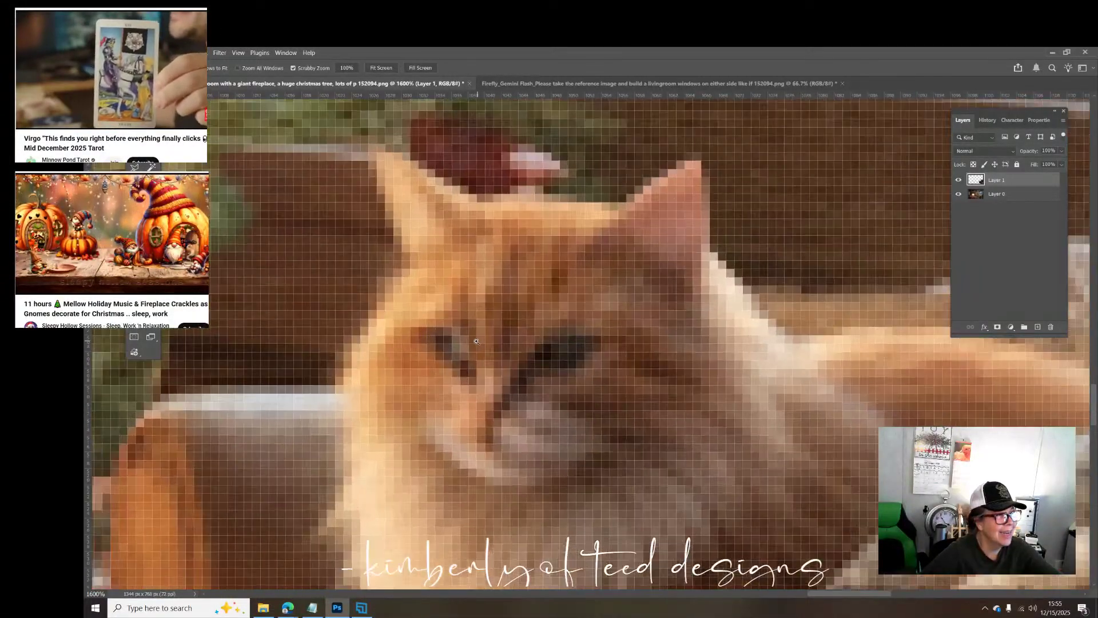
{"action": "left_click", "coordinate": [477, 341]}
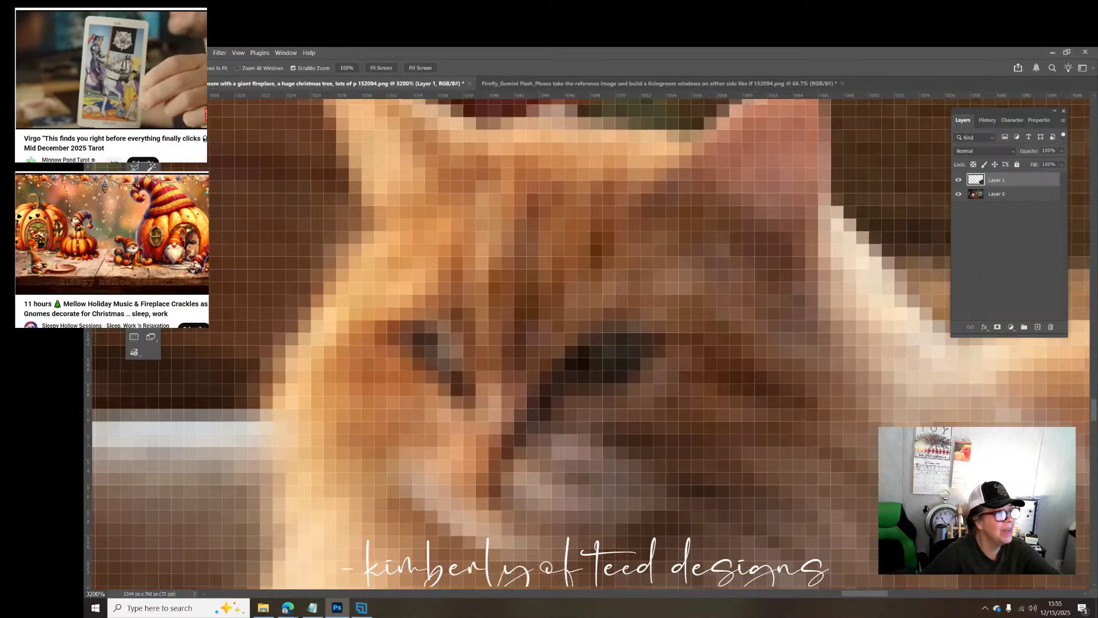
Step: Resample the foreground color from the cat's face, settle on the brown 75523d, and activate the Pencil tool
{"action": "left_click", "coordinate": [136, 314]}
{"action": "left_click", "coordinate": [457, 341]}
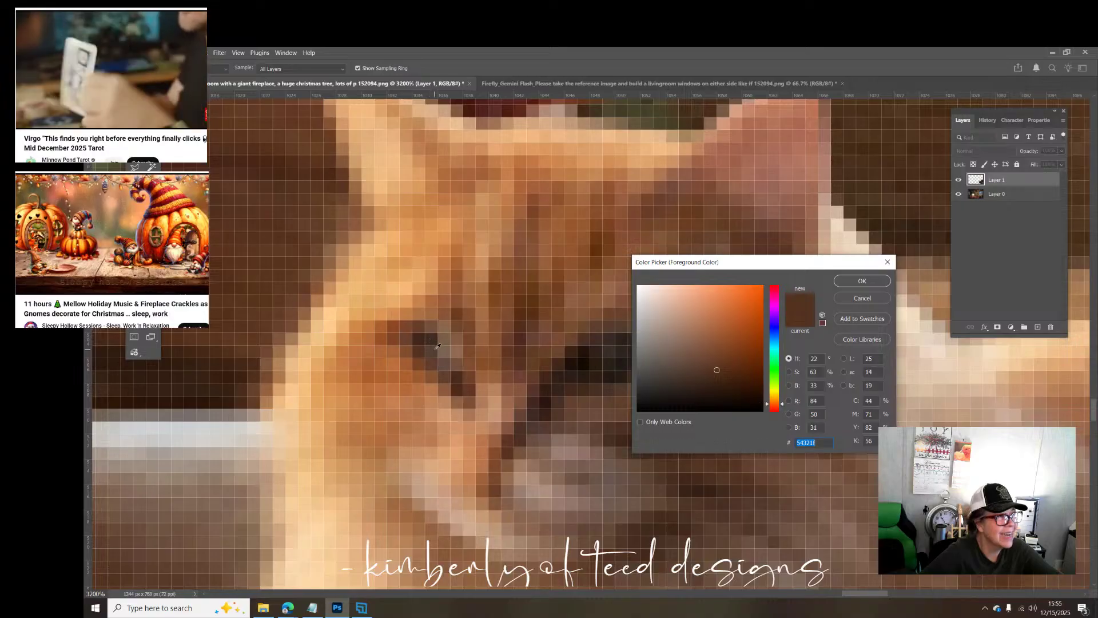
{"action": "left_click", "coordinate": [438, 346]}
{"action": "left_click", "coordinate": [864, 281]}
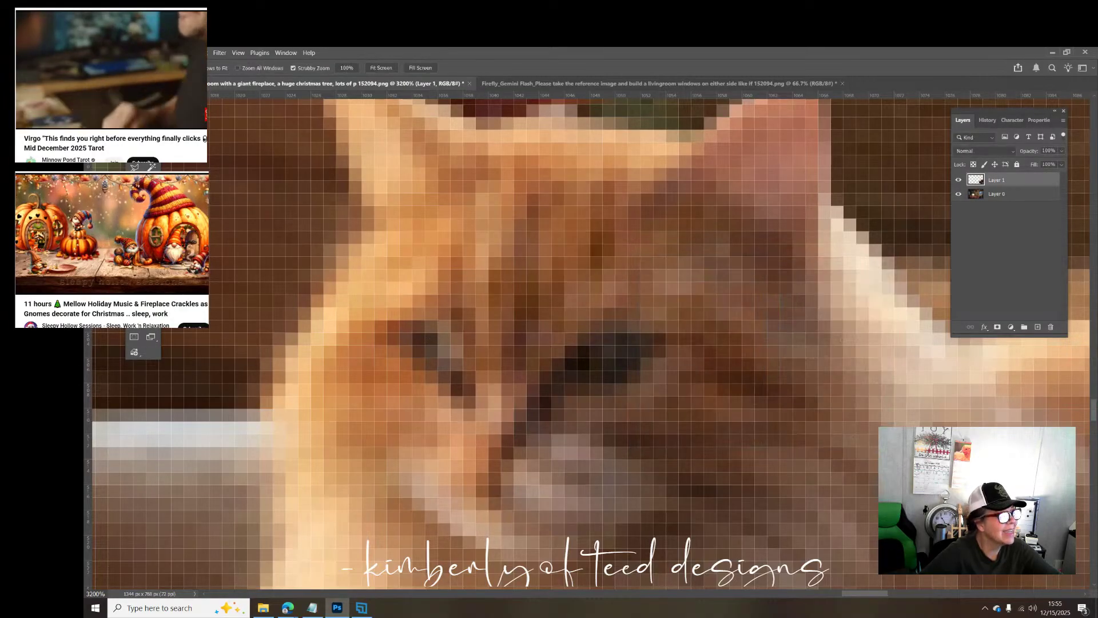
{"action": "key", "text": "b"}
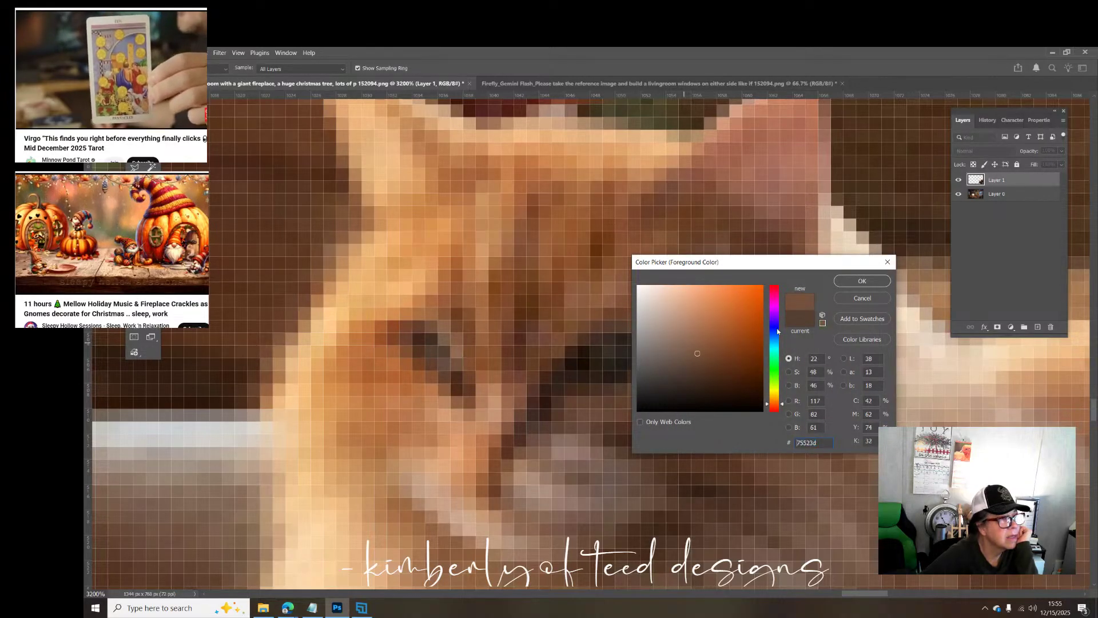
{"action": "key", "text": "Return"}
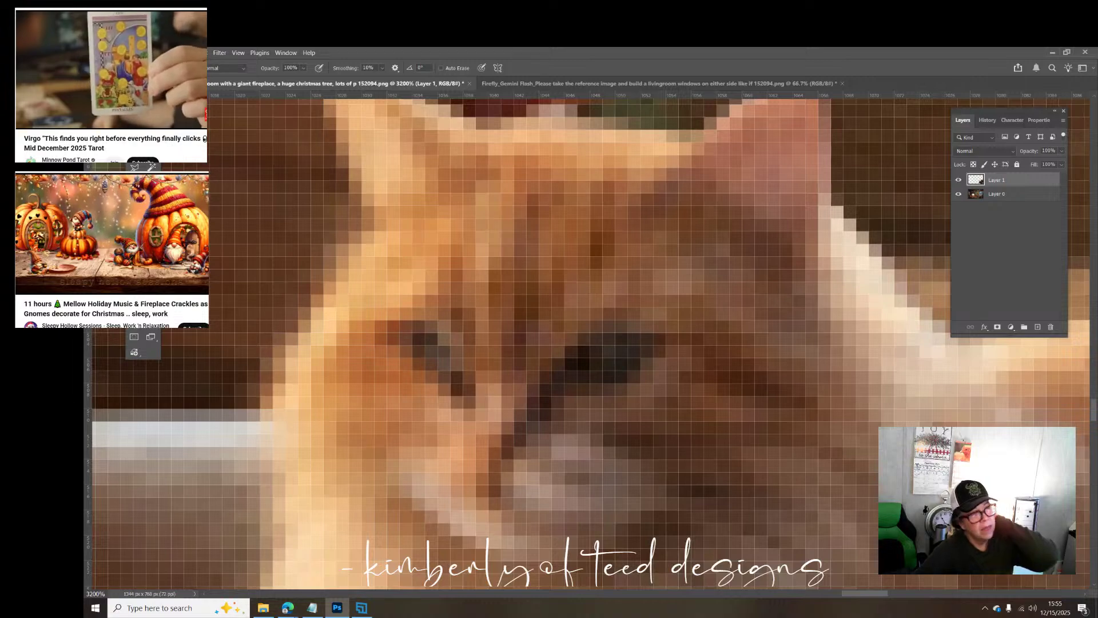
Step: Zoom out from the cat's face to 400% and examine the cat together with the armchair and the gifts
{"action": "key", "text": "z"}
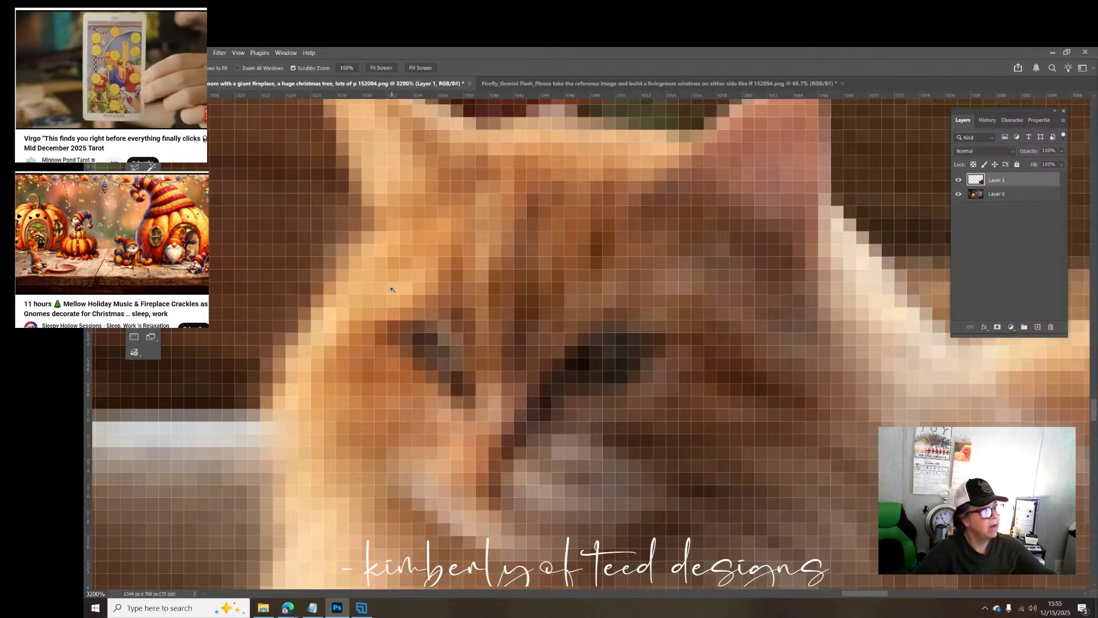
{"action": "key", "text": "ctrl+0"}
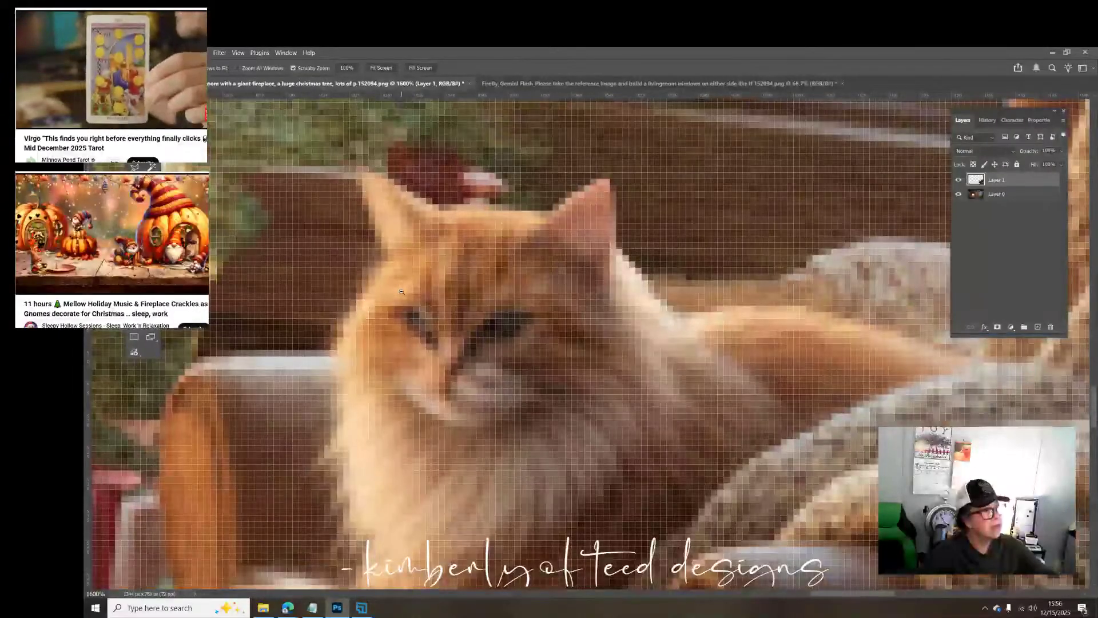
{"action": "left_click_drag", "start_coordinate": [401, 291], "coordinate": [400, 292]}
{"action": "left_click", "coordinate": [400, 291], "text": "alt"}
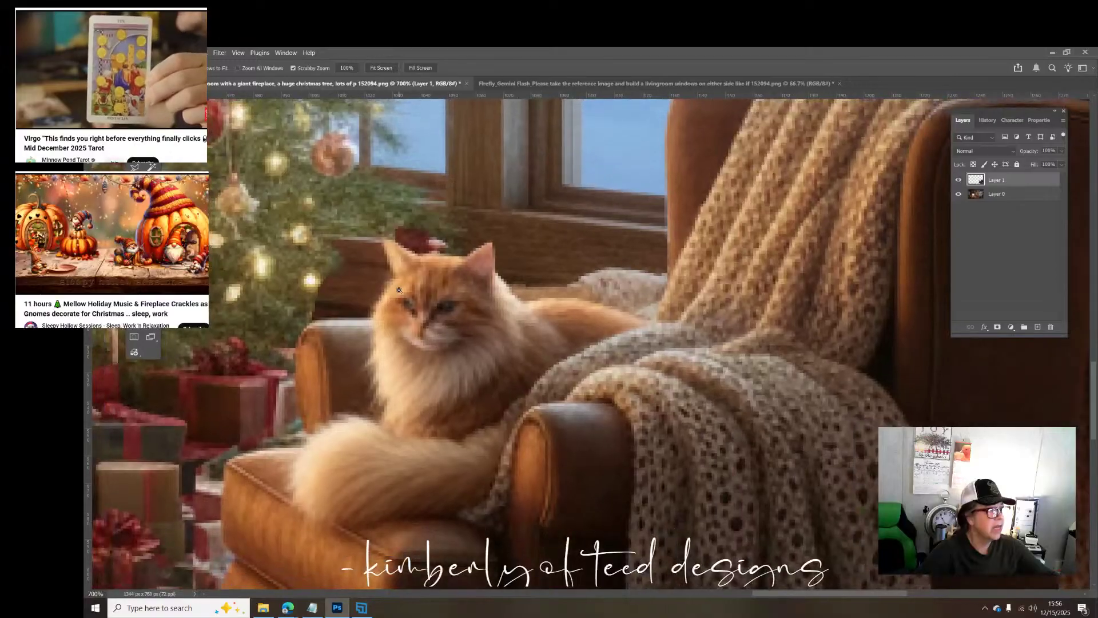
{"action": "left_click", "coordinate": [399, 291], "text": "alt"}
{"action": "left_click", "coordinate": [398, 290], "text": "alt"}
{"action": "left_click", "coordinate": [399, 291], "text": "alt"}
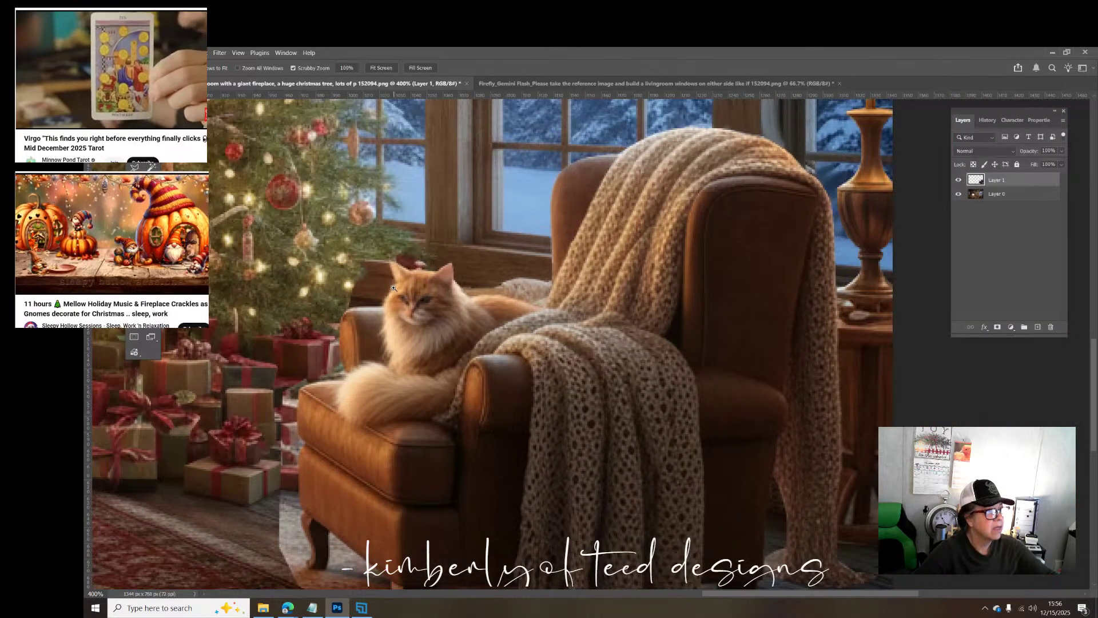
Step: Lasso the mismatched strip between the gifts and the armchair's left edge on Layer 1, delete it, and deselect
{"action": "left_click", "coordinate": [258, 509]}
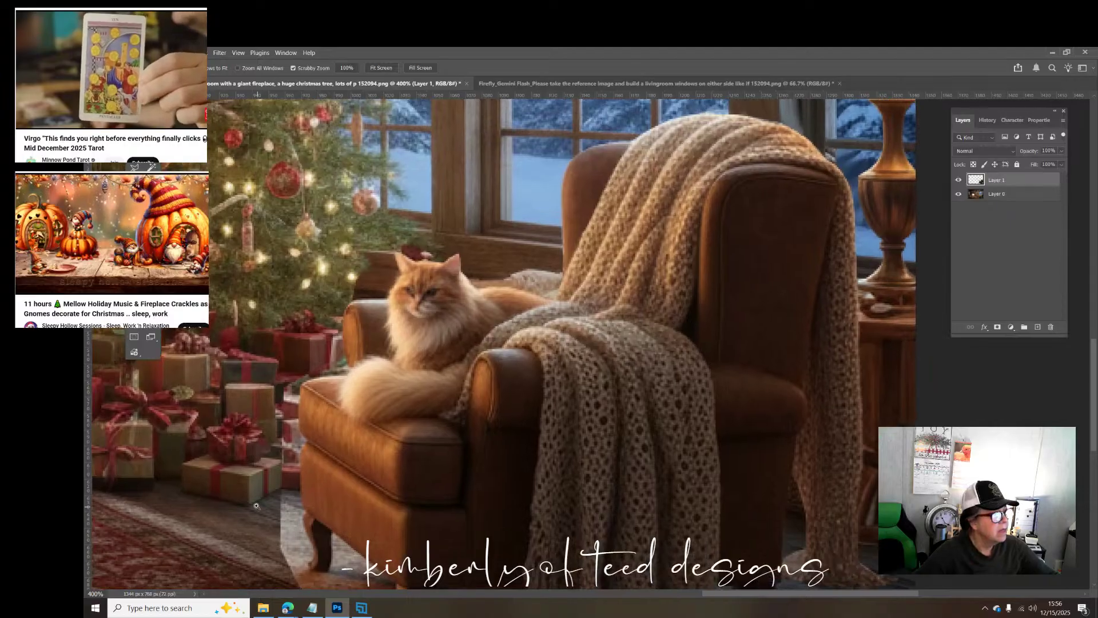
{"action": "left_click", "coordinate": [255, 505]}
{"action": "left_click", "coordinate": [255, 497]}
{"action": "left_click", "coordinate": [254, 496]}
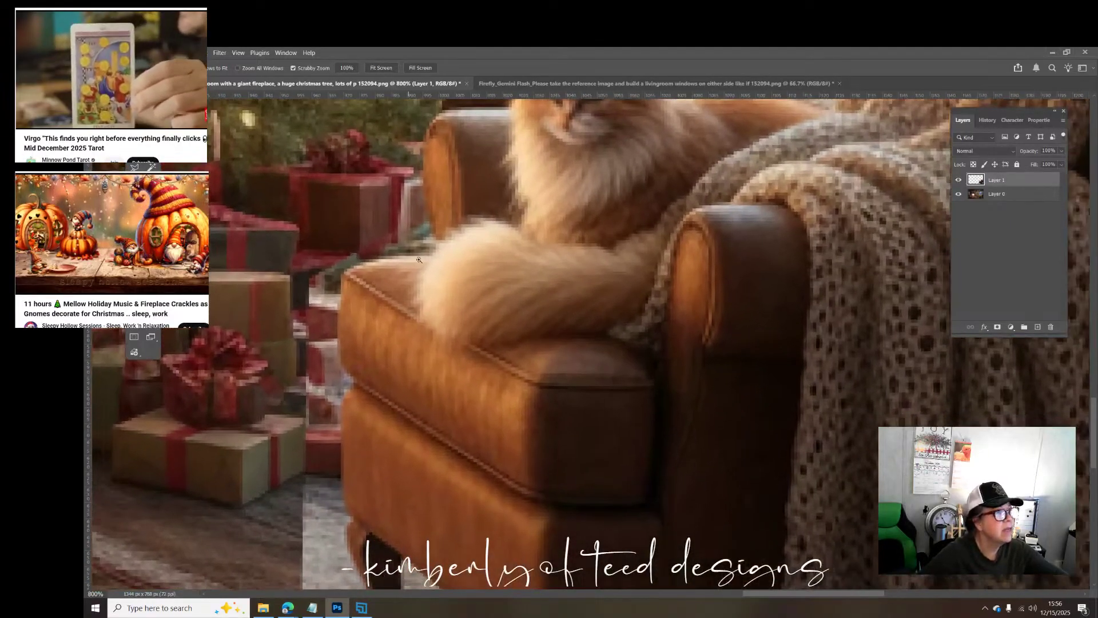
{"action": "left_click", "coordinate": [138, 166]}
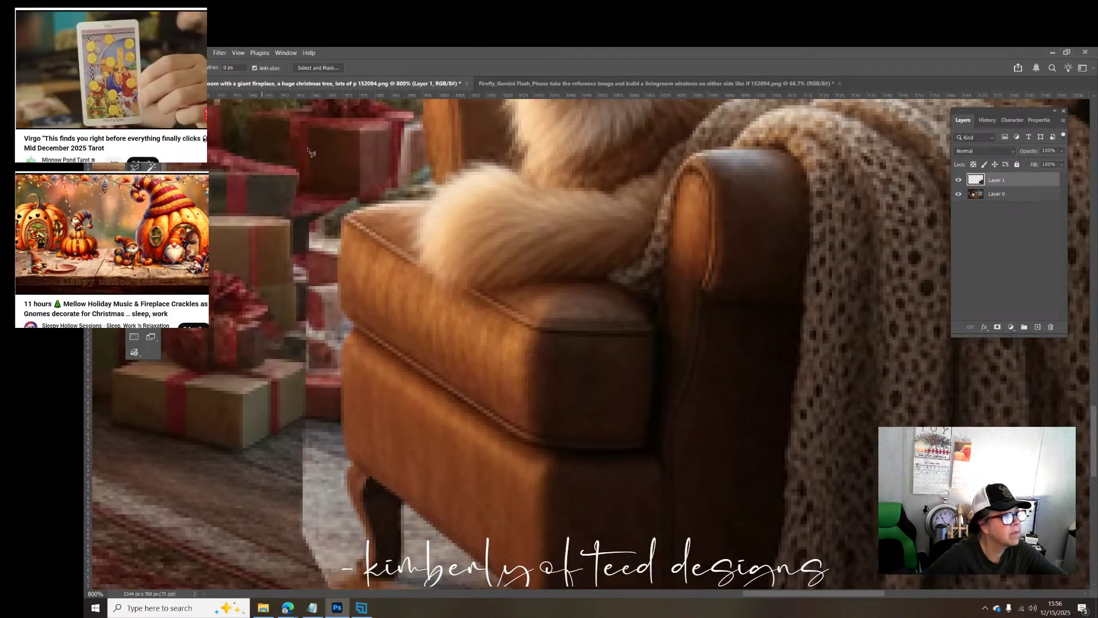
{"action": "mouse_move", "coordinate": [428, 160]}
{"action": "left_mouse_down"}
{"action": "mouse_move", "coordinate": [435, 200]}
{"action": "mouse_move", "coordinate": [343, 220]}
{"action": "mouse_move", "coordinate": [334, 267]}
{"action": "mouse_move", "coordinate": [328, 258]}
{"action": "mouse_move", "coordinate": [356, 235]}
{"action": "mouse_move", "coordinate": [323, 297]}
{"action": "mouse_move", "coordinate": [355, 326]}
{"action": "mouse_move", "coordinate": [342, 350]}
{"action": "mouse_move", "coordinate": [343, 417]}
{"action": "left_mouse_up"}
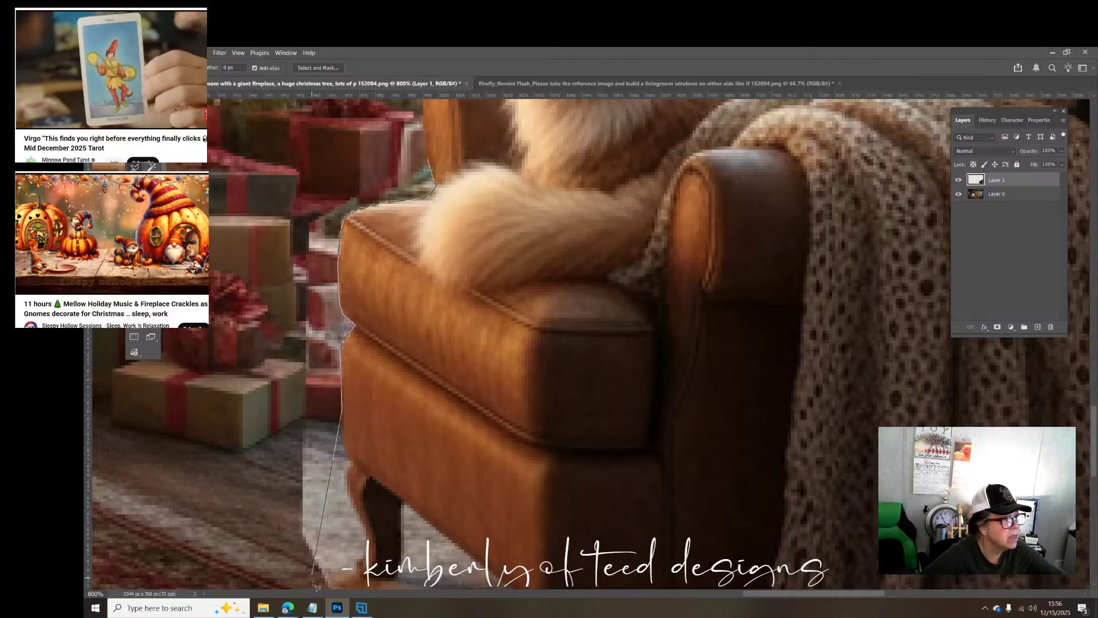
{"action": "scroll", "coordinate": [343, 418], "scroll_direction": "down", "scroll_amount": 2}
{"action": "mouse_move", "coordinate": [343, 303]}
{"action": "left_mouse_down"}
{"action": "mouse_move", "coordinate": [346, 339]}
{"action": "mouse_move", "coordinate": [341, 332]}
{"action": "mouse_move", "coordinate": [357, 354]}
{"action": "mouse_move", "coordinate": [345, 369]}
{"action": "mouse_move", "coordinate": [360, 408]}
{"action": "left_mouse_up"}
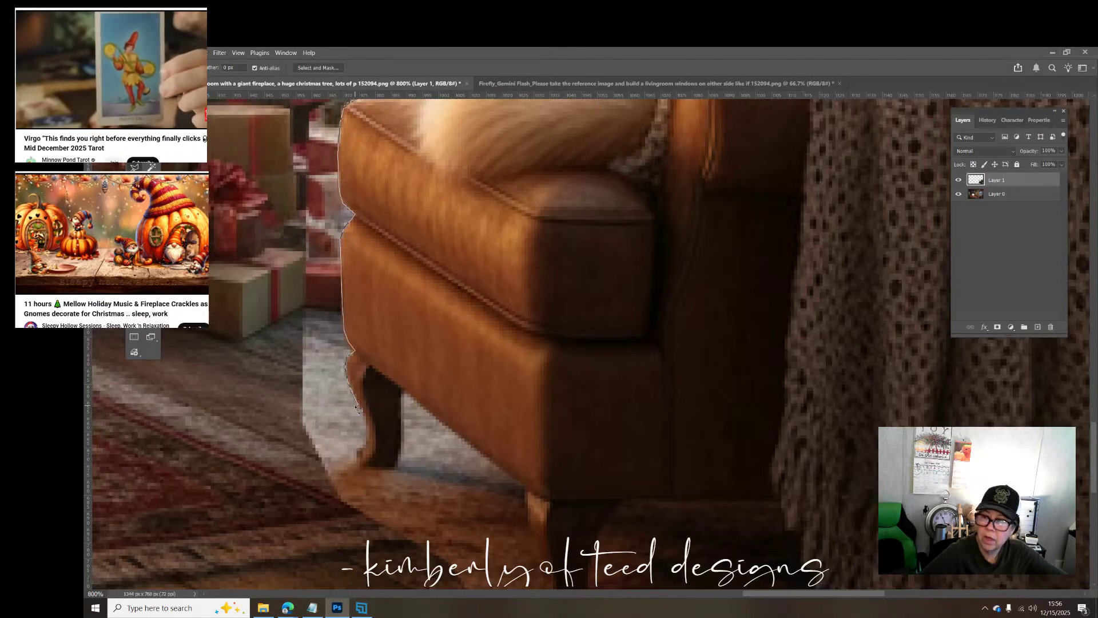
{"action": "mouse_move", "coordinate": [357, 407]}
{"action": "left_mouse_down"}
{"action": "mouse_move", "coordinate": [238, 428]}
{"action": "mouse_move", "coordinate": [243, 170]}
{"action": "mouse_move", "coordinate": [293, 50]}
{"action": "mouse_move", "coordinate": [281, 59]}
{"action": "mouse_move", "coordinate": [273, 294]}
{"action": "mouse_move", "coordinate": [337, 265]}
{"action": "mouse_move", "coordinate": [387, 280]}
{"action": "left_mouse_up"}
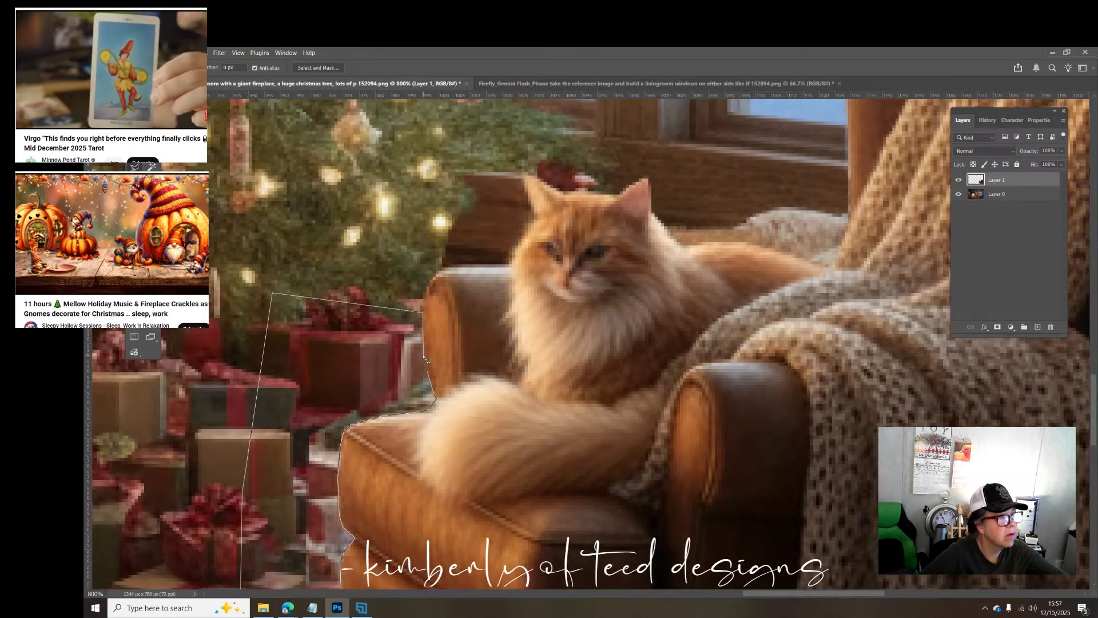
{"action": "double_click", "coordinate": [431, 377]}
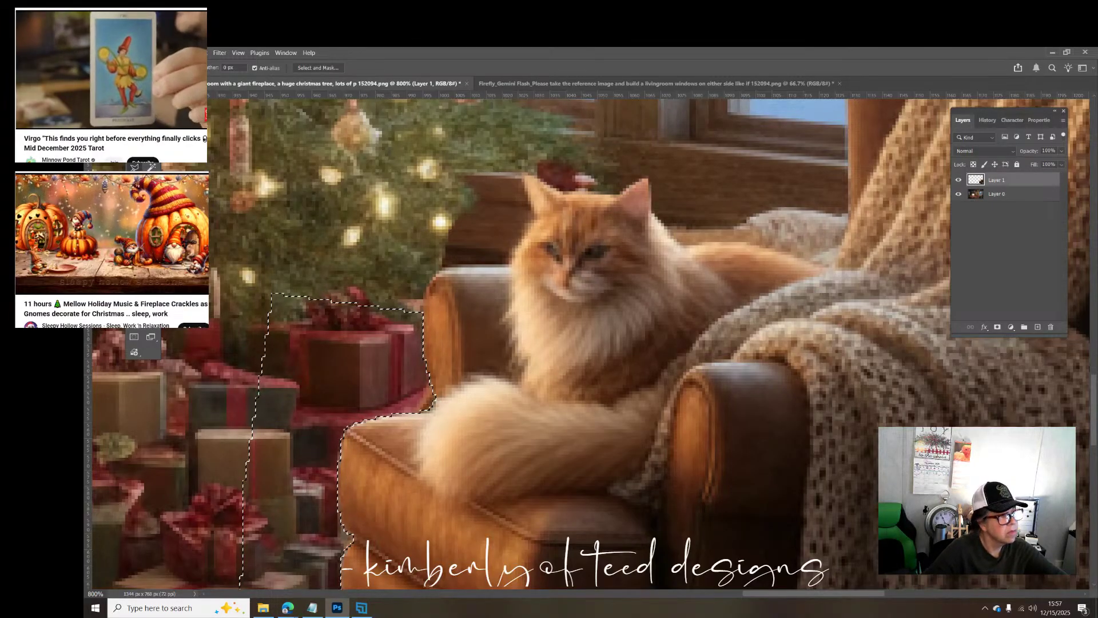
{"action": "scroll", "coordinate": [277, 301], "scroll_direction": "down", "scroll_amount": 5}
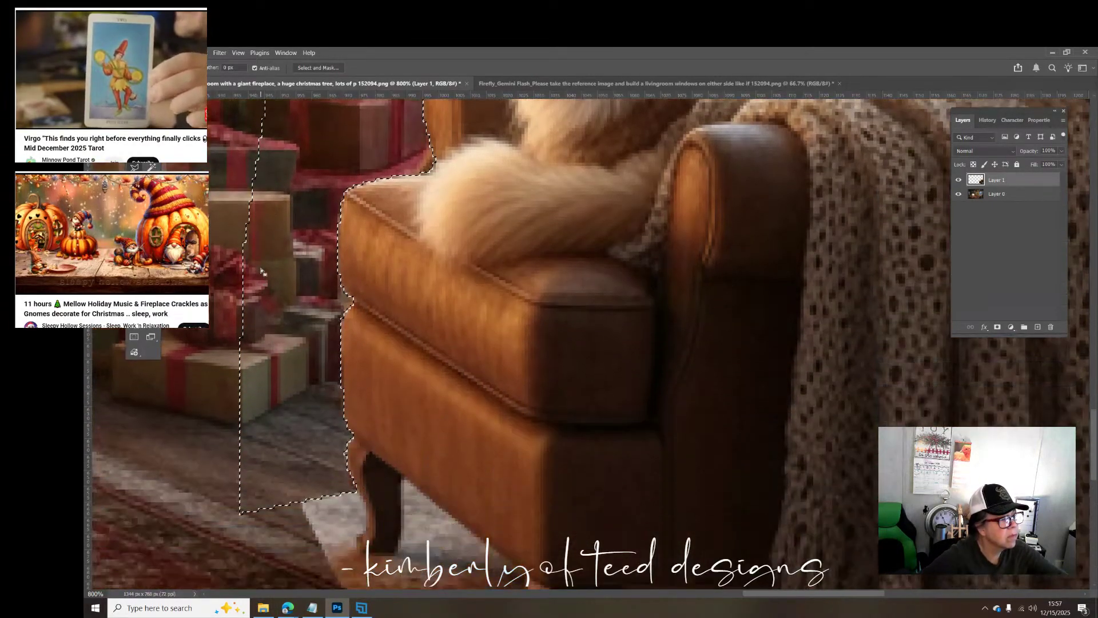
{"action": "scroll", "coordinate": [262, 271], "scroll_direction": "down", "scroll_amount": 3}
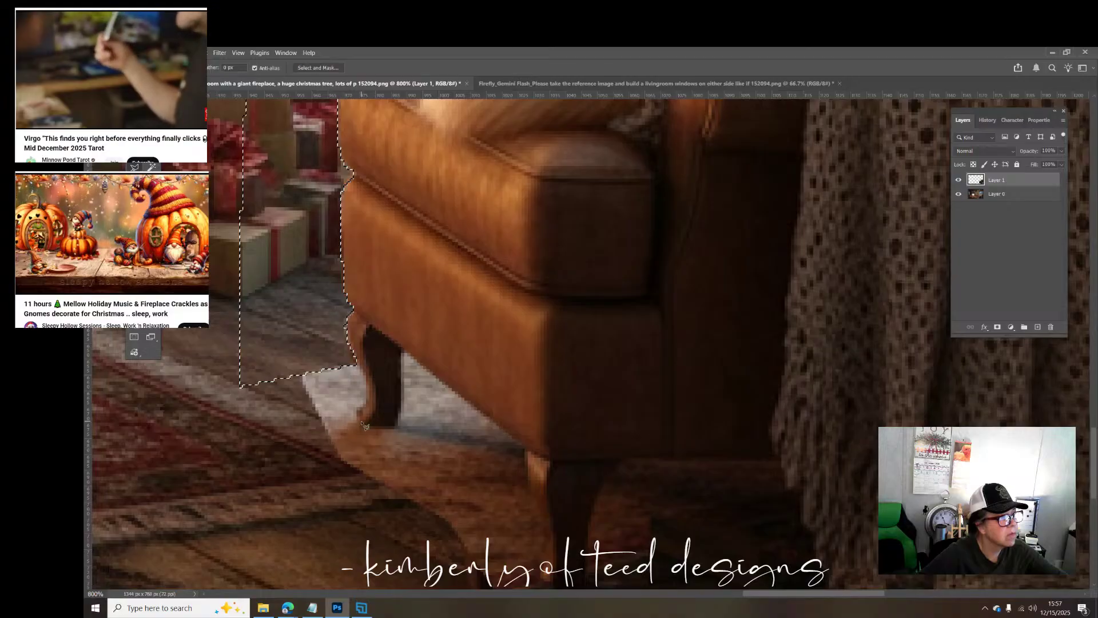
{"action": "key", "text": "ctrl+d"}
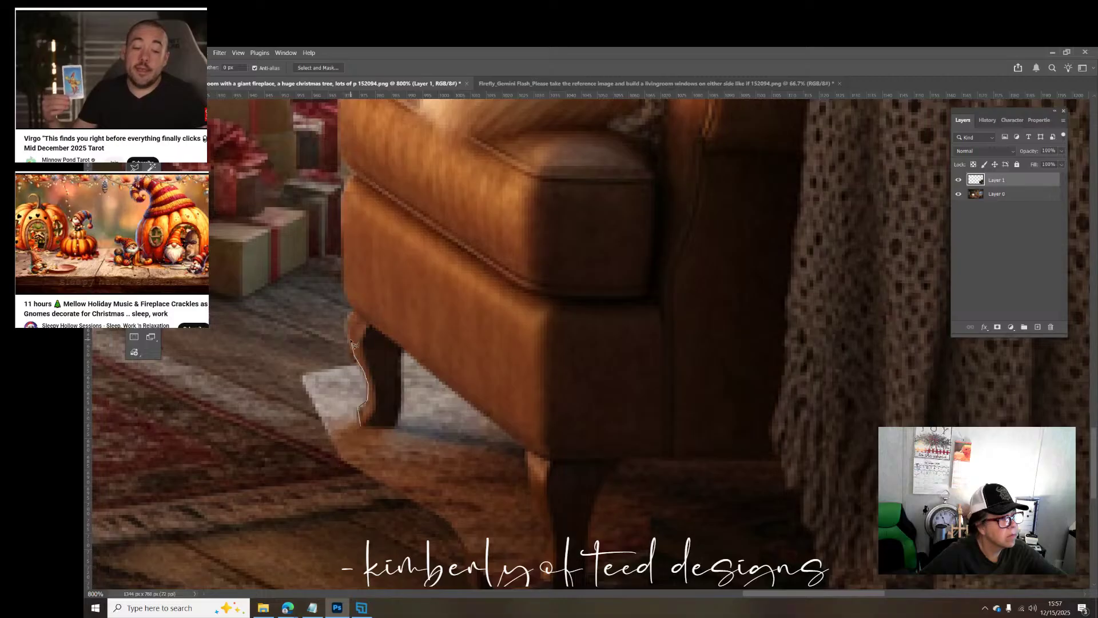
Step: Lasso the mismatched floor patch around and between the armchair's legs on Layer 1, delete it, and deselect
{"action": "left_click", "coordinate": [274, 384]}
{"action": "left_click", "coordinate": [283, 492]}
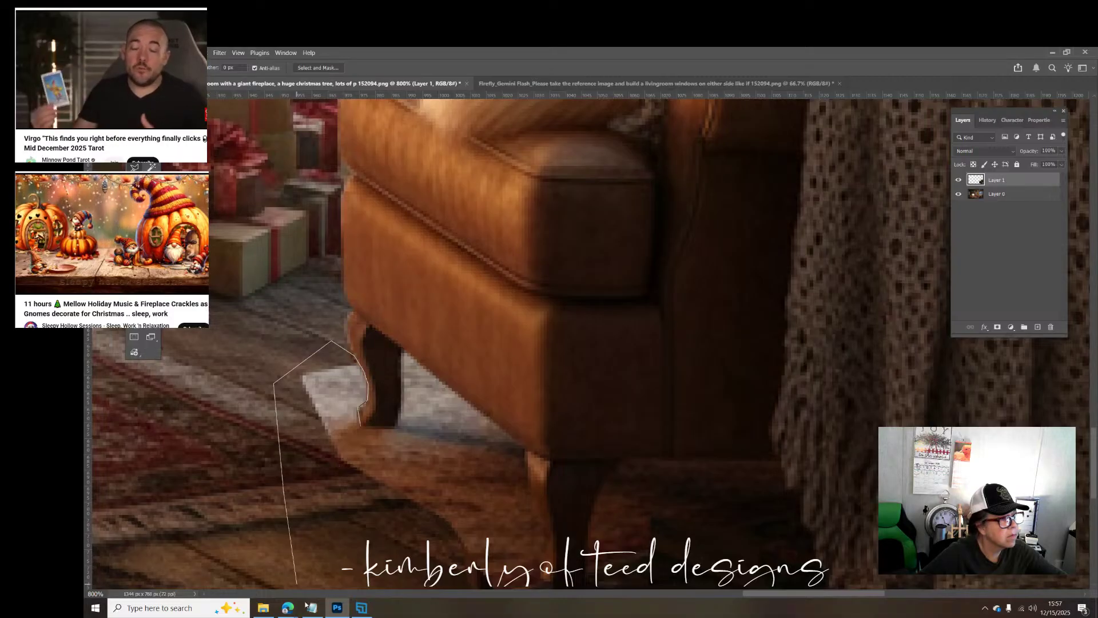
{"action": "left_click", "coordinate": [382, 502]}
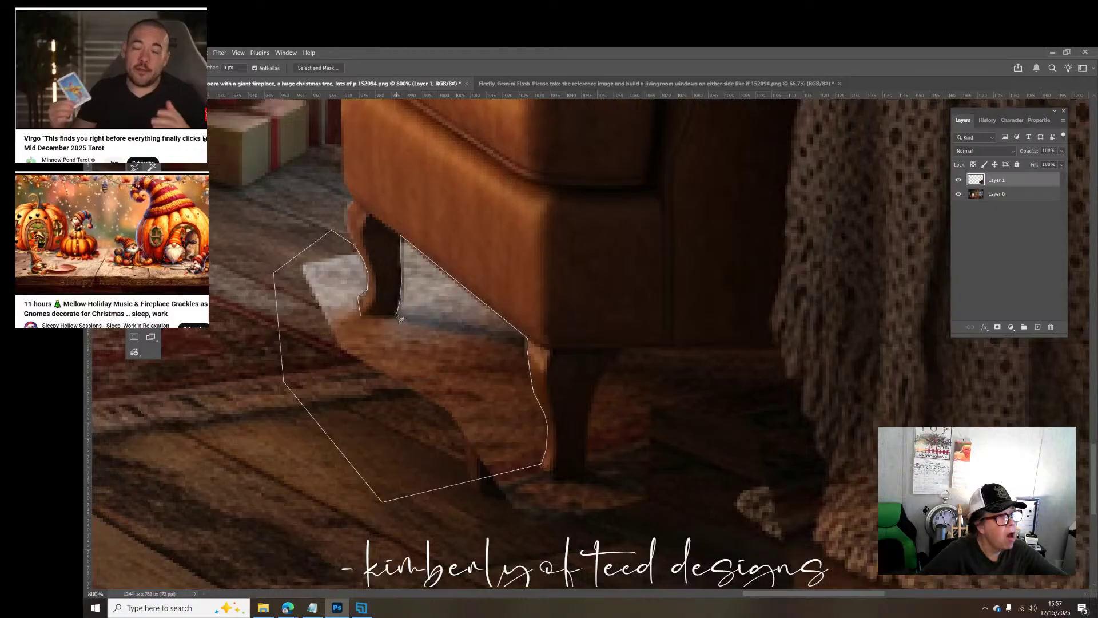
{"action": "left_click", "coordinate": [364, 319]}
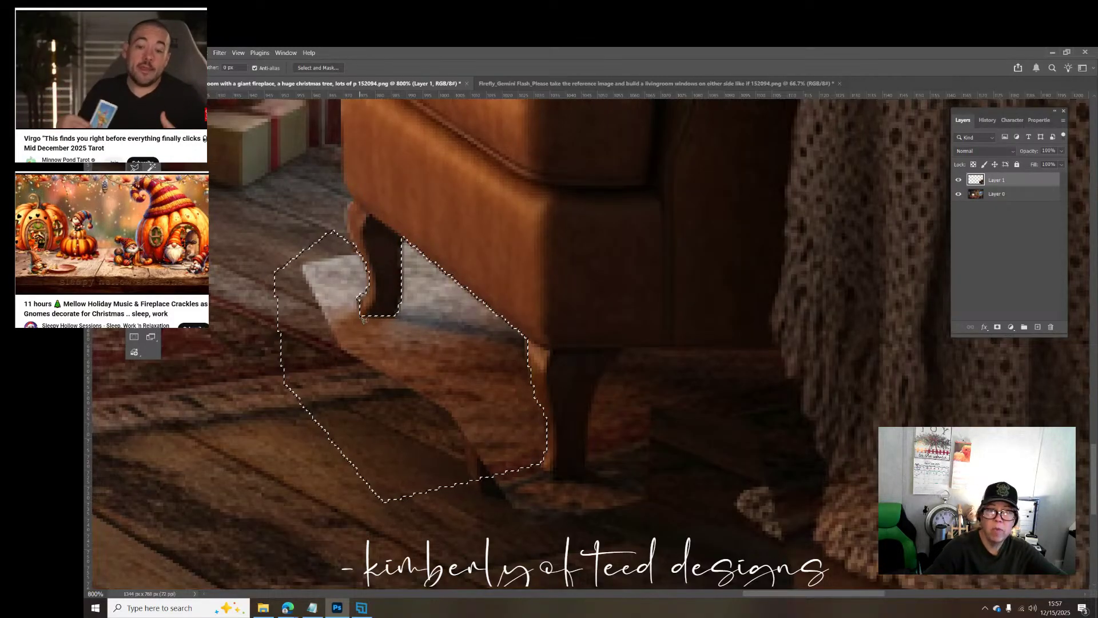
{"action": "key", "text": "Delete"}
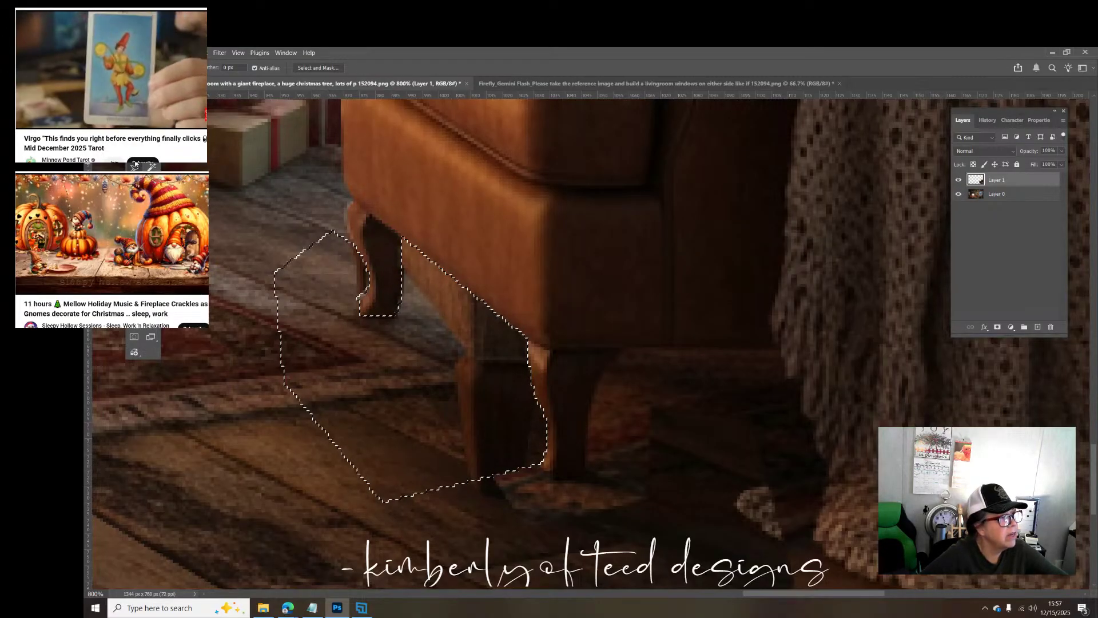
{"action": "key", "text": "m"}
{"action": "key", "text": "ctrl+d"}
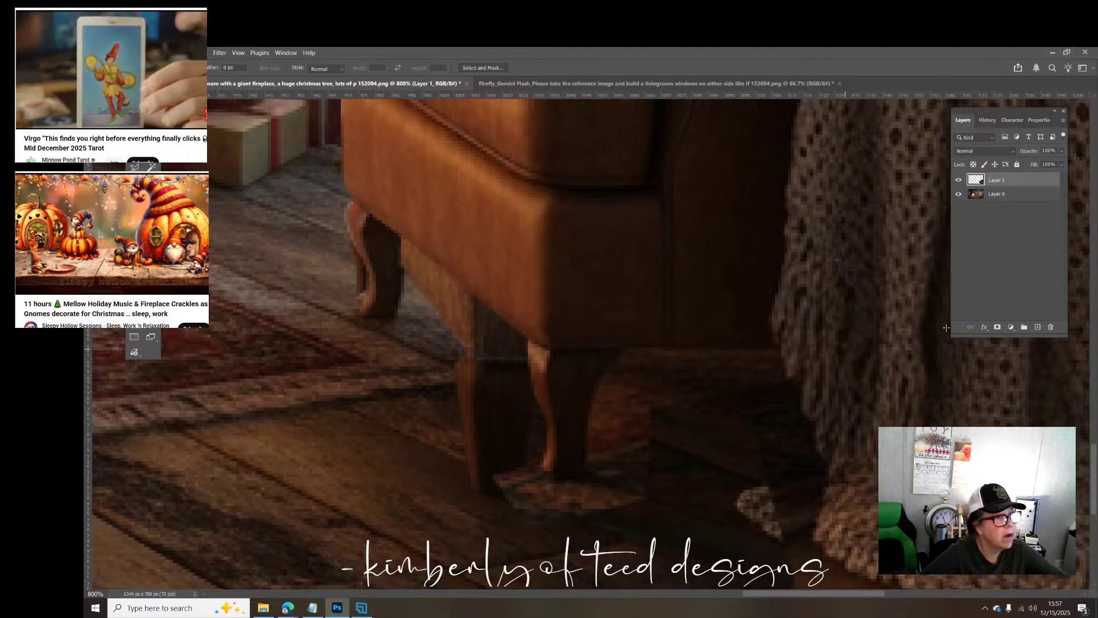
Step: Hide Layer 1 and clone nearby floor texture over the old chair's rear leg on Layer 0 with the Clone Stamp tool
{"action": "left_click", "coordinate": [958, 180]}
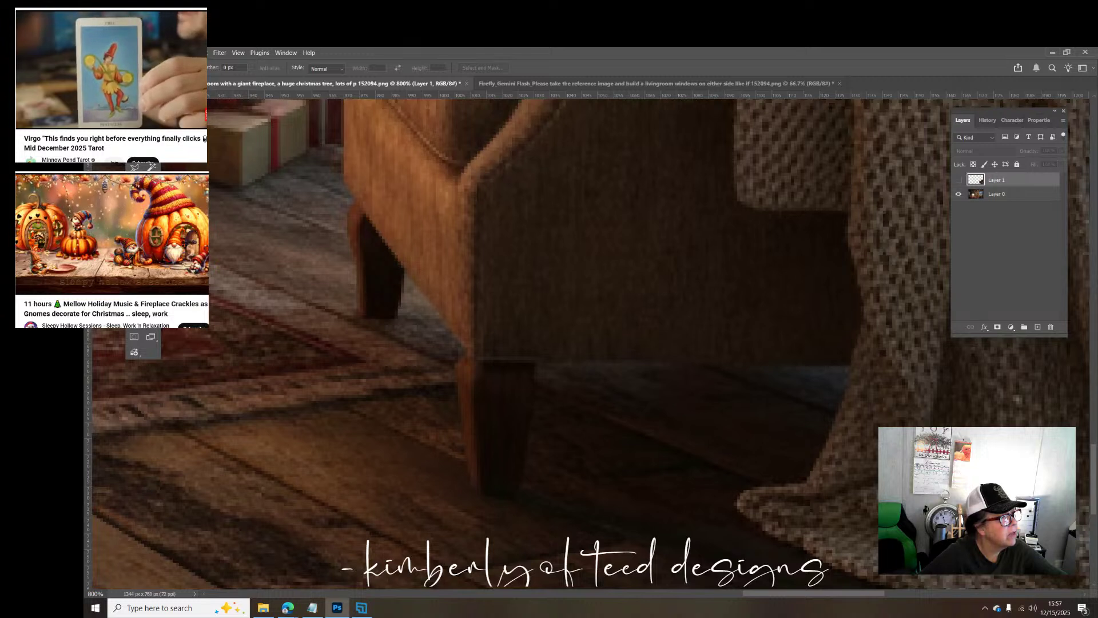
{"action": "key", "text": "s"}
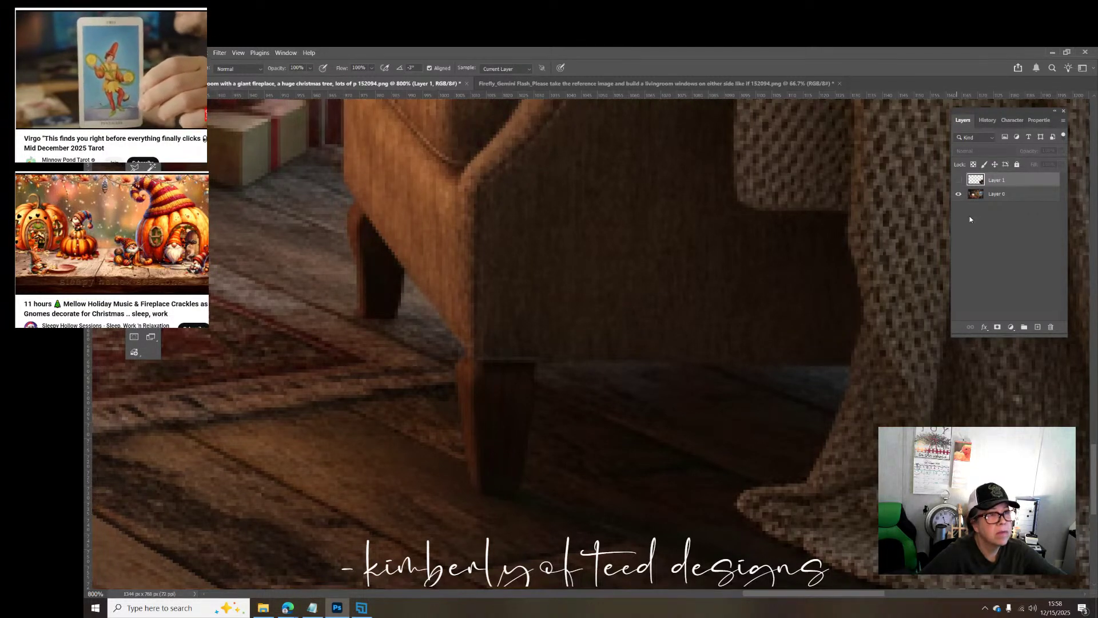
{"action": "left_click", "coordinate": [1013, 191]}
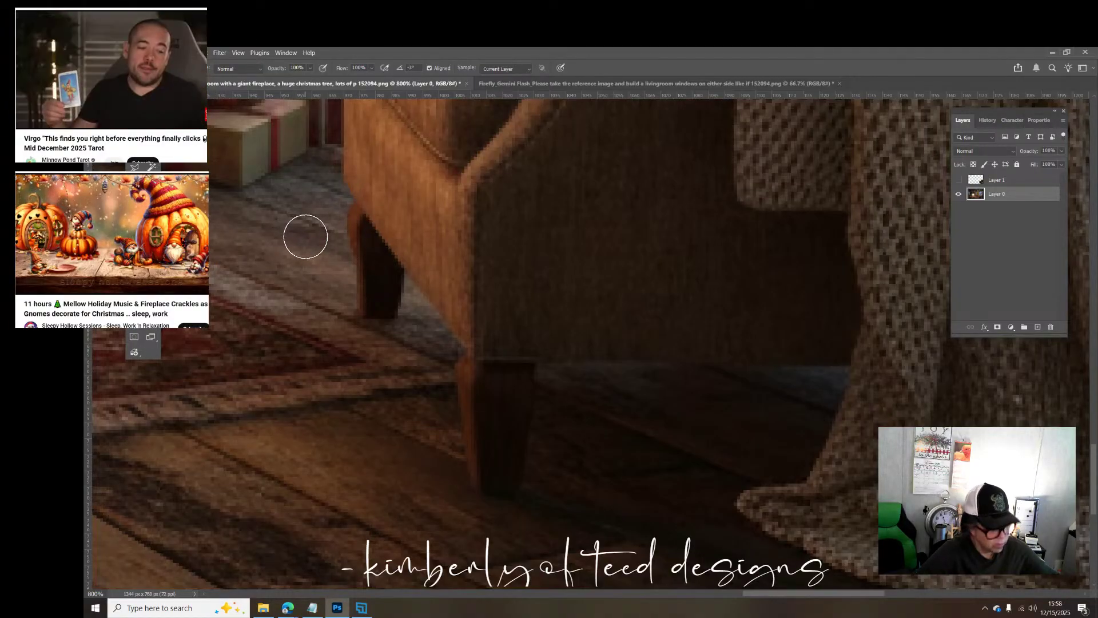
{"action": "left_click", "coordinate": [306, 237], "text": "alt"}
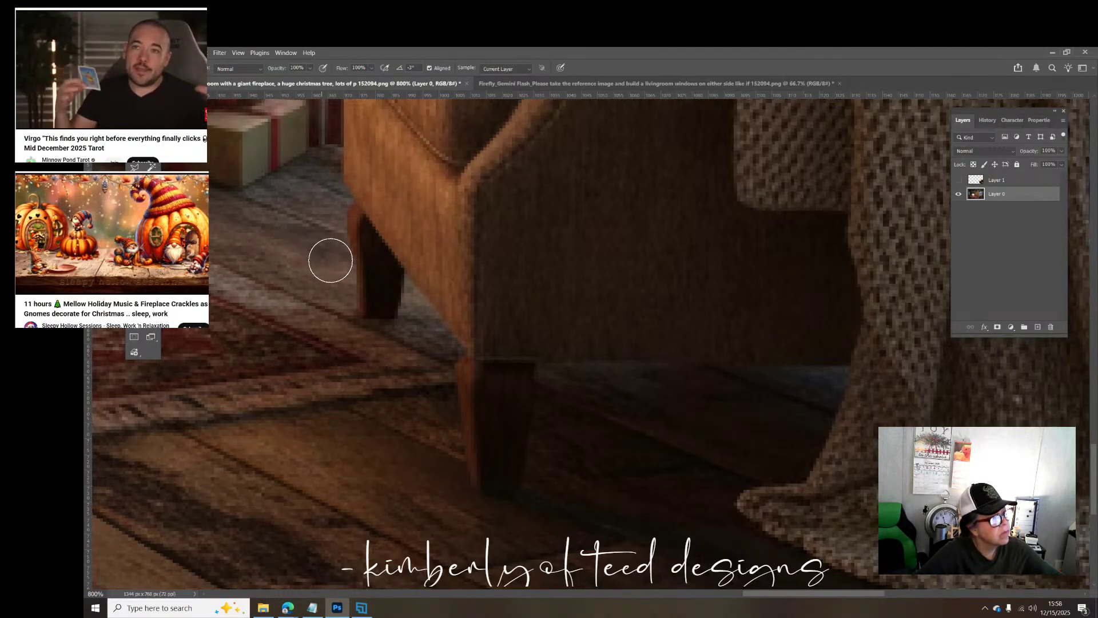
{"action": "mouse_move", "coordinate": [362, 279]}
{"action": "left_mouse_down"}
{"action": "mouse_move", "coordinate": [393, 302]}
{"action": "mouse_move", "coordinate": [297, 250]}
{"action": "mouse_move", "coordinate": [331, 286]}
{"action": "mouse_move", "coordinate": [385, 307]}
{"action": "left_mouse_up"}
{"action": "left_click", "coordinate": [285, 248], "text": "alt"}
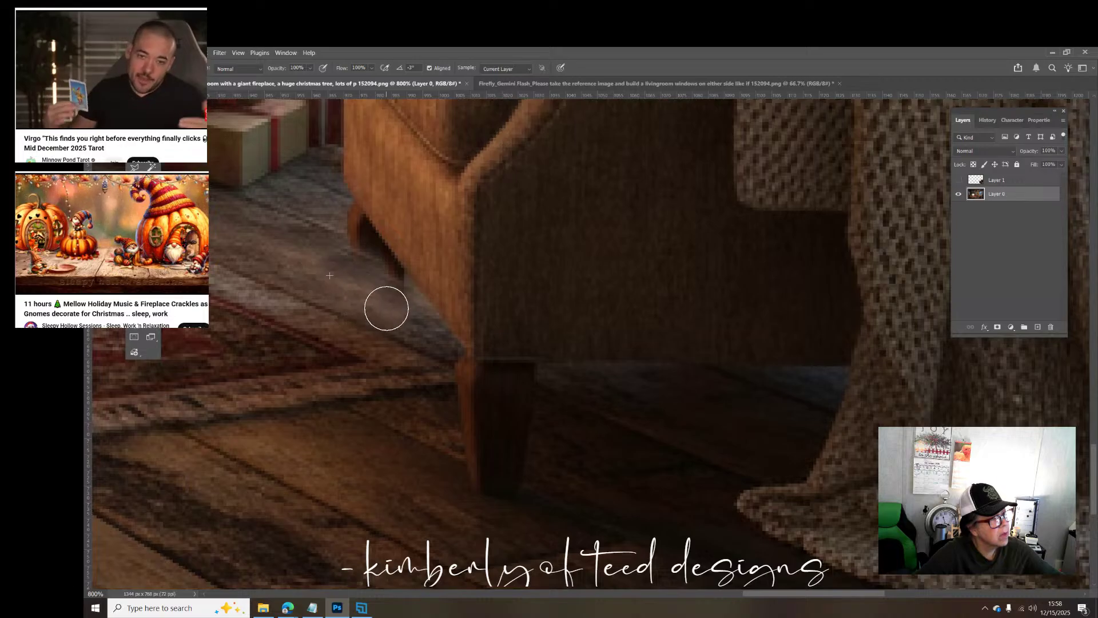
{"action": "left_click", "coordinate": [266, 240], "text": "alt"}
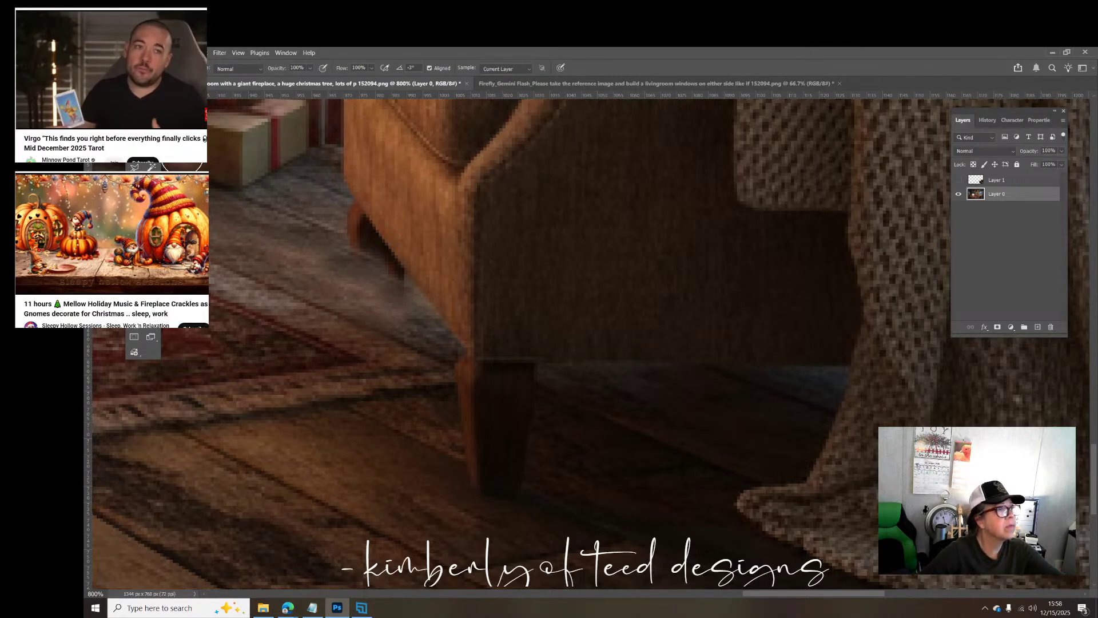
{"action": "left_click", "coordinate": [958, 181]}
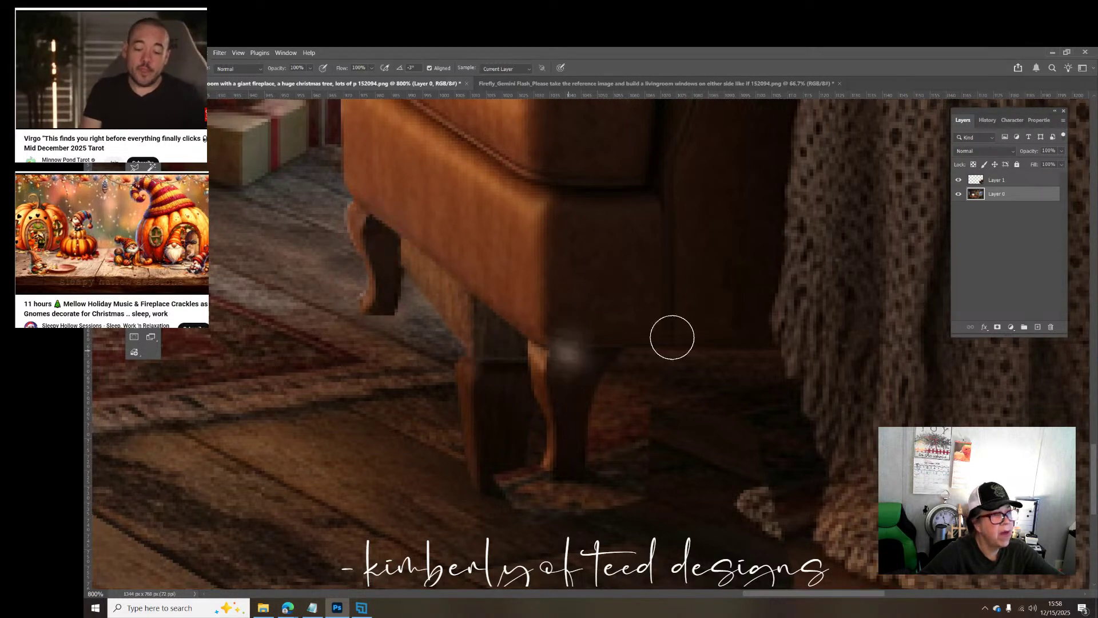
{"action": "left_click", "coordinate": [958, 180]}
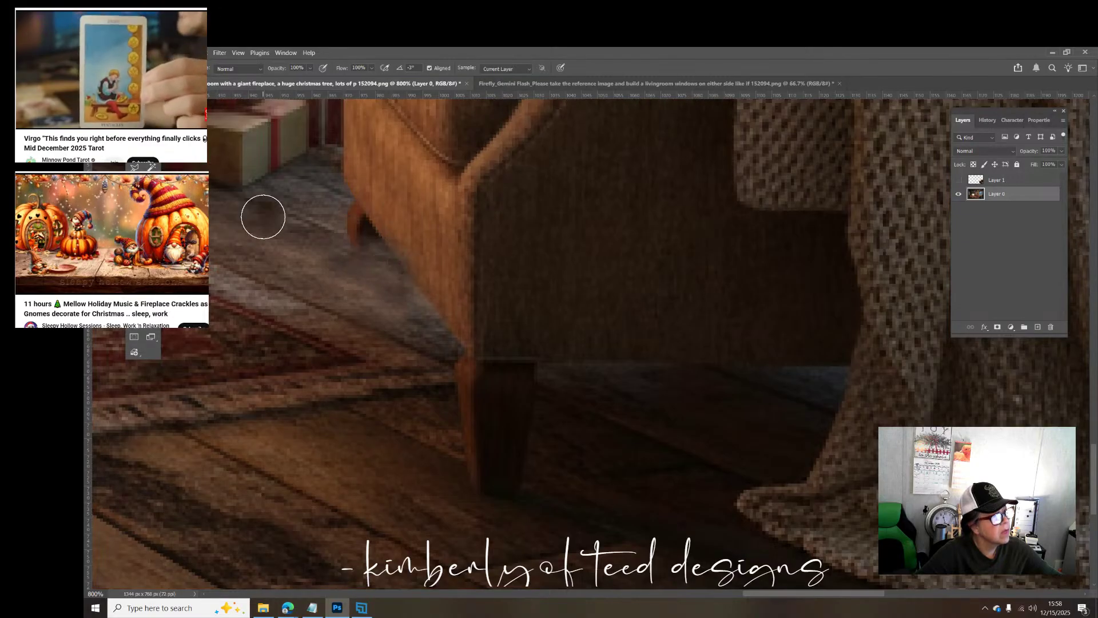
{"action": "left_click", "coordinate": [996, 181]}
{"action": "left_click", "coordinate": [960, 181]}
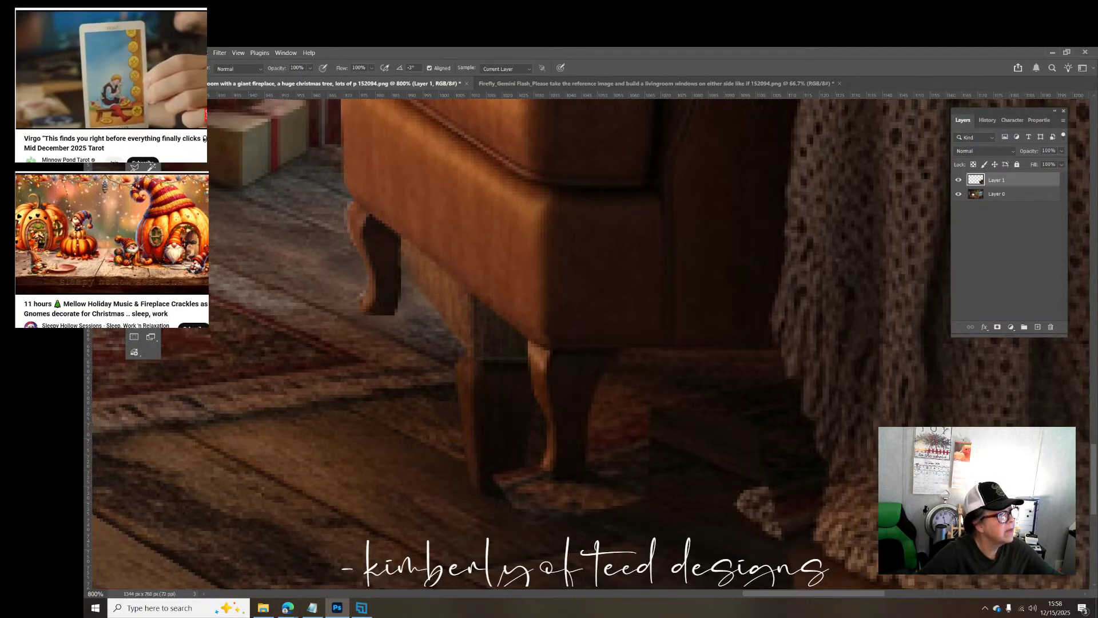
{"action": "left_click", "coordinate": [152, 198]}
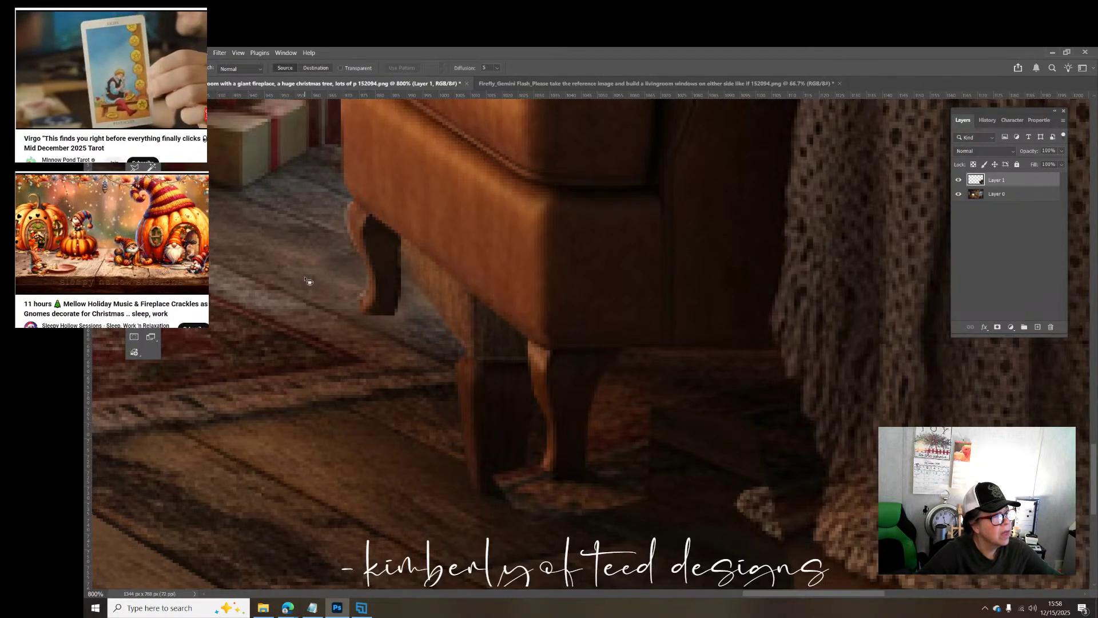
{"action": "mouse_move", "coordinate": [308, 265]}
{"action": "left_mouse_down"}
{"action": "mouse_move", "coordinate": [352, 314]}
{"action": "mouse_move", "coordinate": [492, 380]}
{"action": "mouse_move", "coordinate": [533, 377]}
{"action": "mouse_move", "coordinate": [538, 342]}
{"action": "mouse_move", "coordinate": [507, 291]}
{"action": "mouse_move", "coordinate": [452, 246]}
{"action": "mouse_move", "coordinate": [395, 218]}
{"action": "mouse_move", "coordinate": [353, 220]}
{"action": "mouse_move", "coordinate": [341, 246]}
{"action": "mouse_move", "coordinate": [312, 265]}
{"action": "left_mouse_up"}
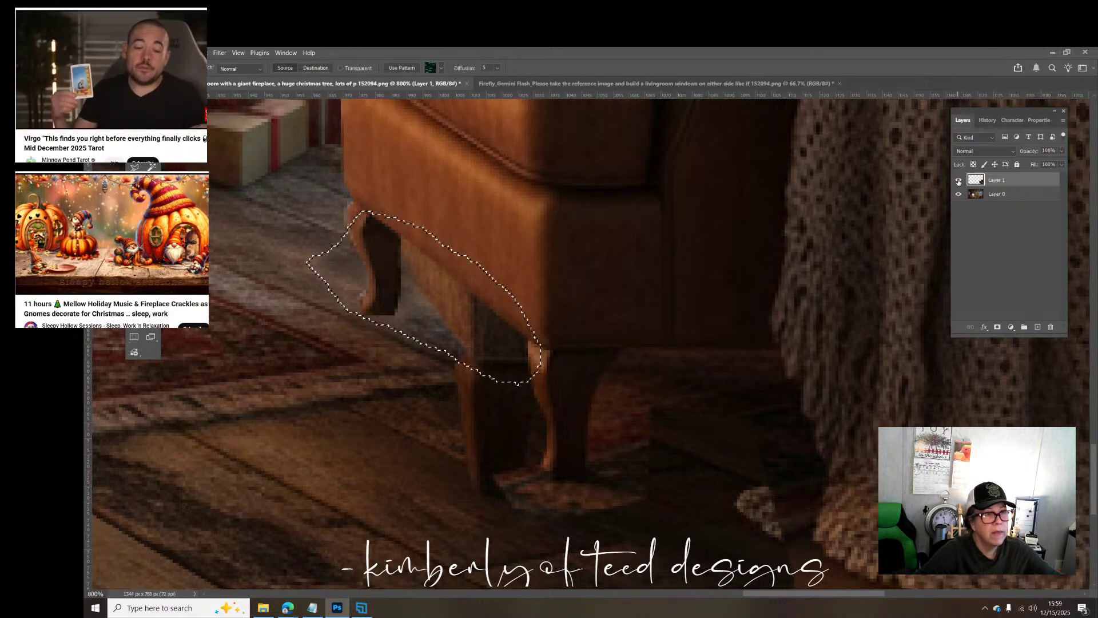
{"action": "left_click", "coordinate": [958, 181]}
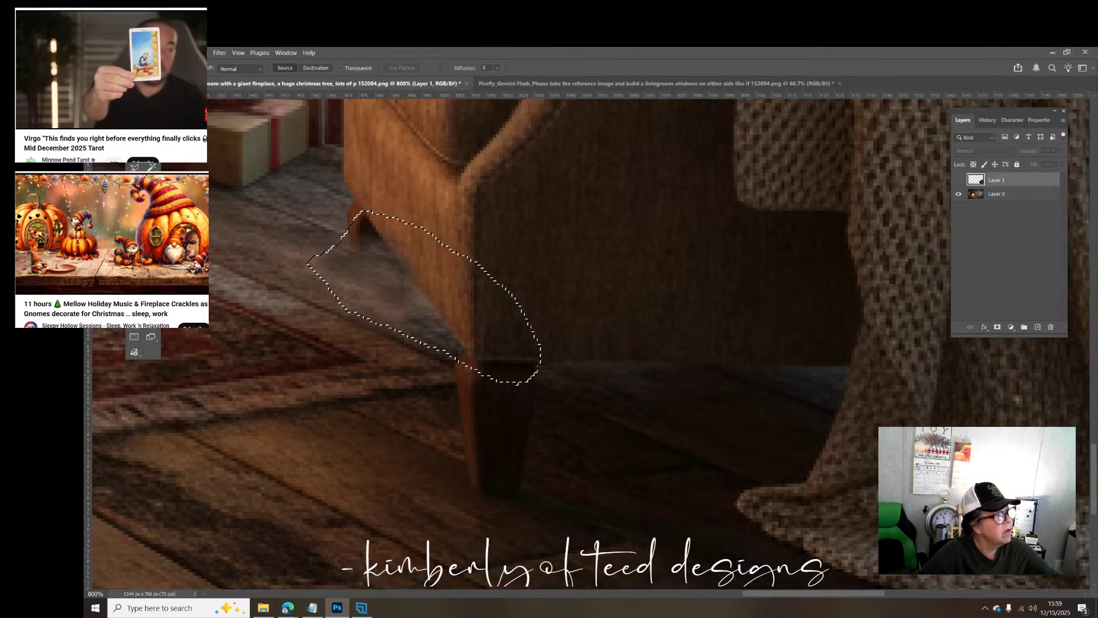
{"action": "key", "text": "v"}
{"action": "left_click", "coordinate": [414, 293]}
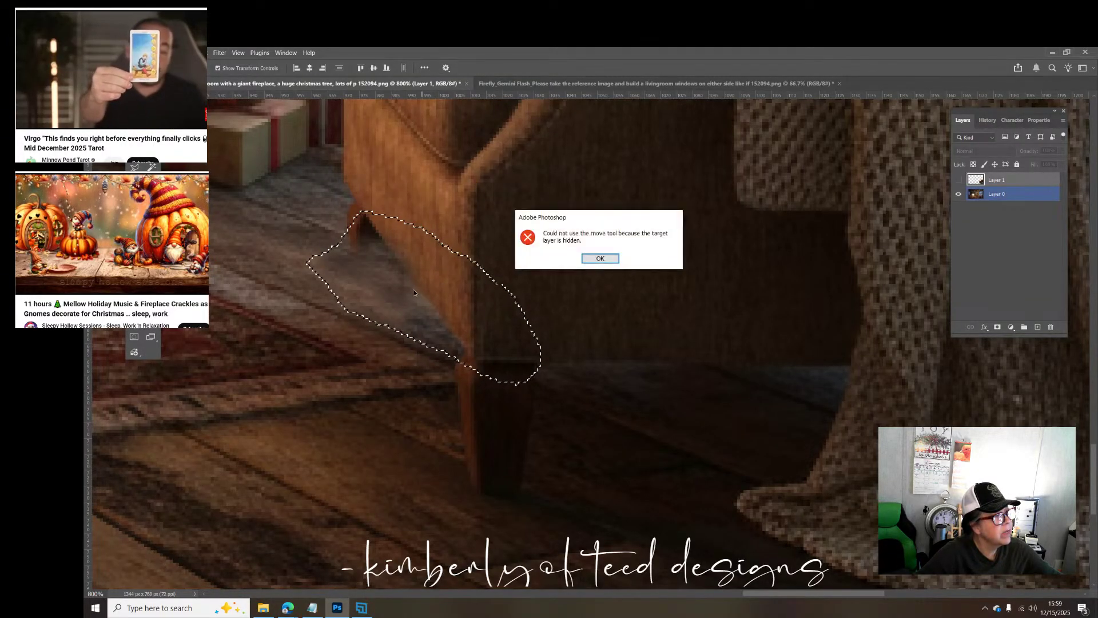
{"action": "left_click", "coordinate": [597, 259]}
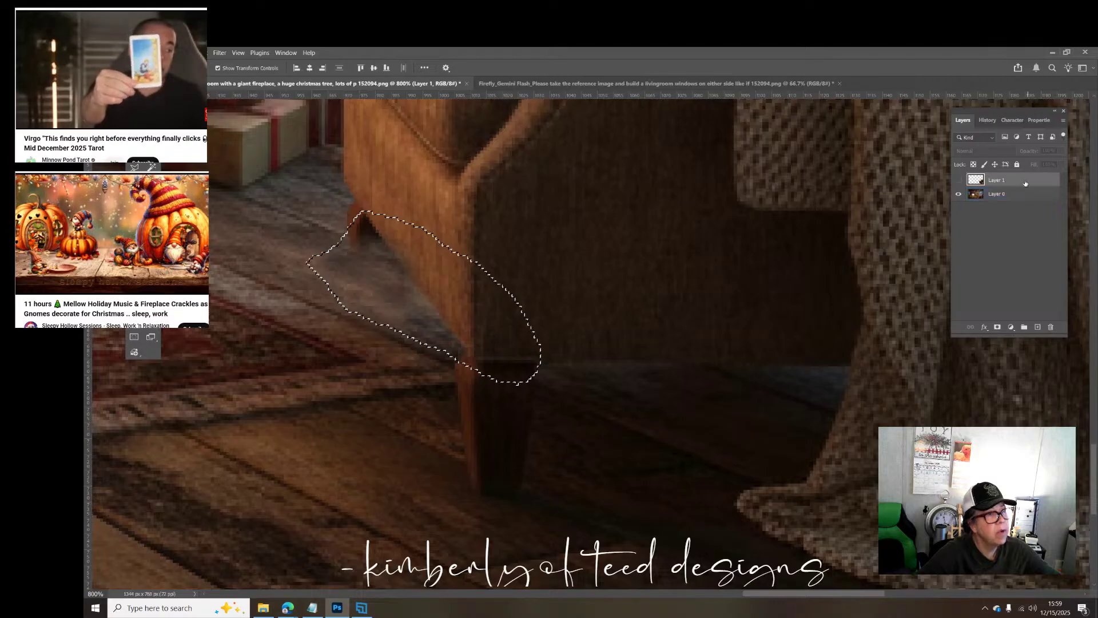
{"action": "left_click", "coordinate": [1000, 195]}
{"action": "mouse_move", "coordinate": [442, 302]}
{"action": "left_mouse_down"}
{"action": "mouse_move", "coordinate": [411, 287]}
{"action": "mouse_move", "coordinate": [441, 303]}
{"action": "left_mouse_up"}
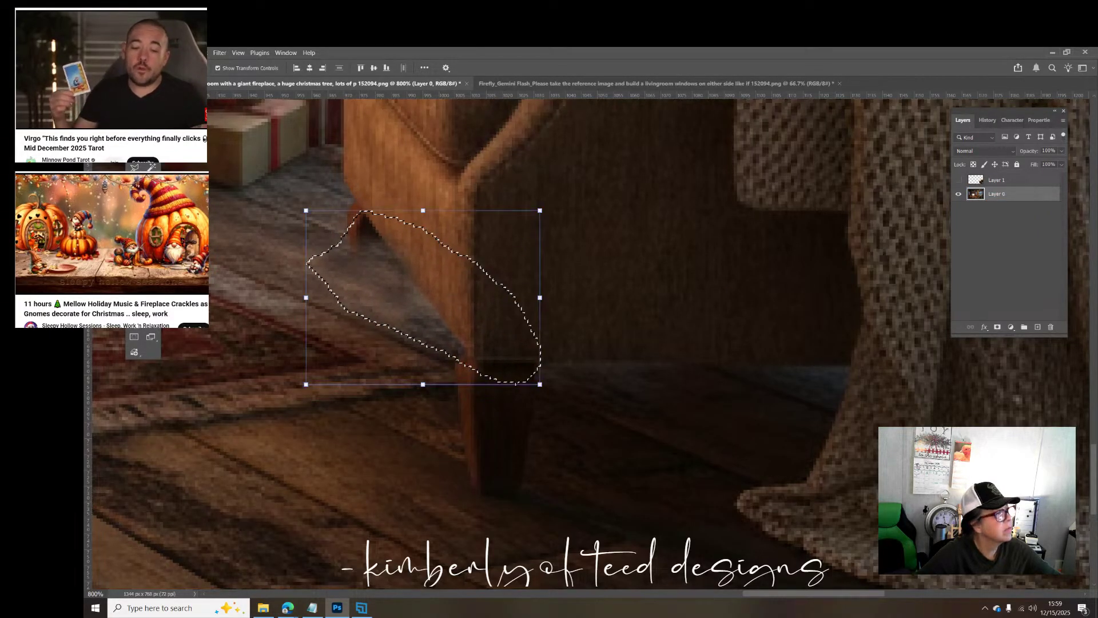
{"action": "left_click", "coordinate": [117, 53]}
{"action": "key", "text": "Escape"}
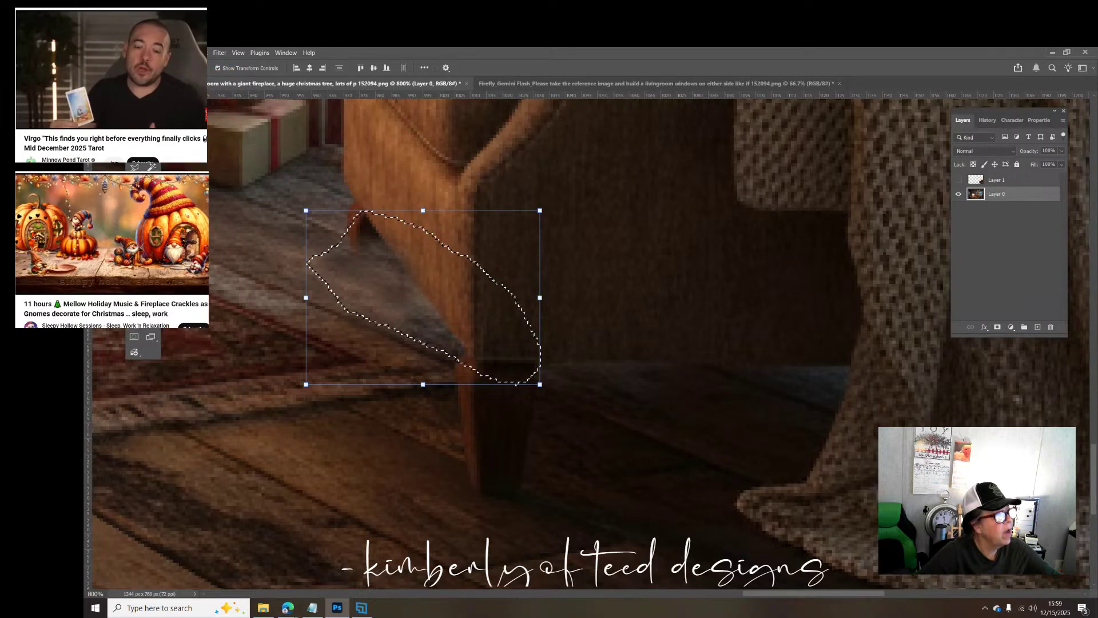
Step: Outline the old chair's rear leg stub and lower front edge with the Patch tool, replace it with nearby floor, and deselect
{"action": "key", "text": "j"}
{"action": "left_click", "coordinate": [342, 191]}
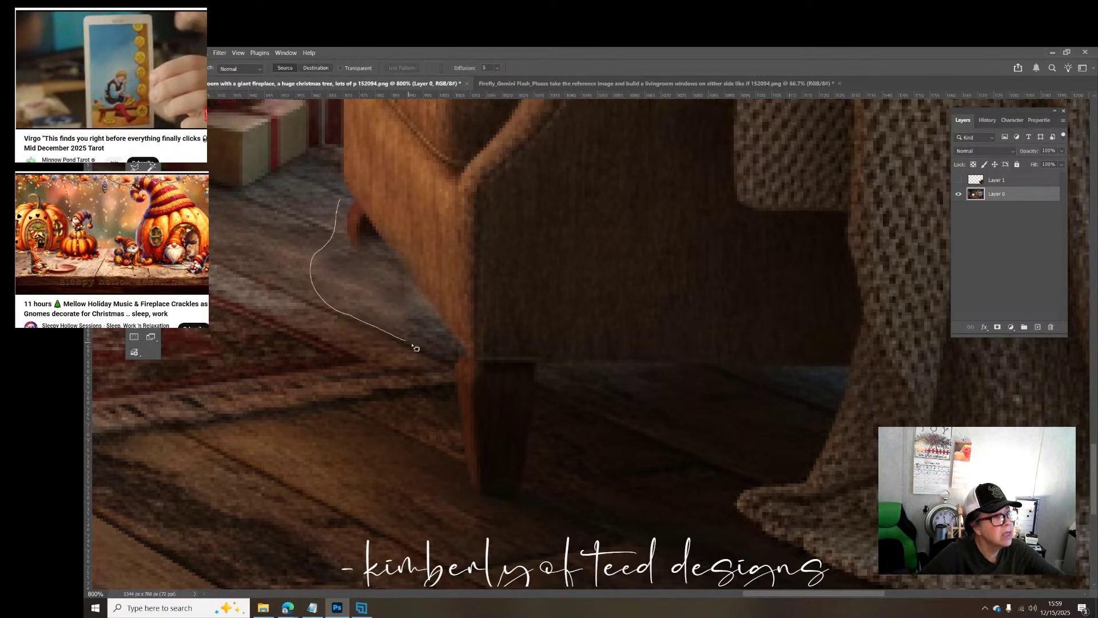
{"action": "mouse_move", "coordinate": [467, 366]}
{"action": "left_mouse_down"}
{"action": "mouse_move", "coordinate": [541, 359]}
{"action": "mouse_move", "coordinate": [550, 324]}
{"action": "mouse_move", "coordinate": [501, 275]}
{"action": "mouse_move", "coordinate": [421, 229]}
{"action": "left_mouse_up"}
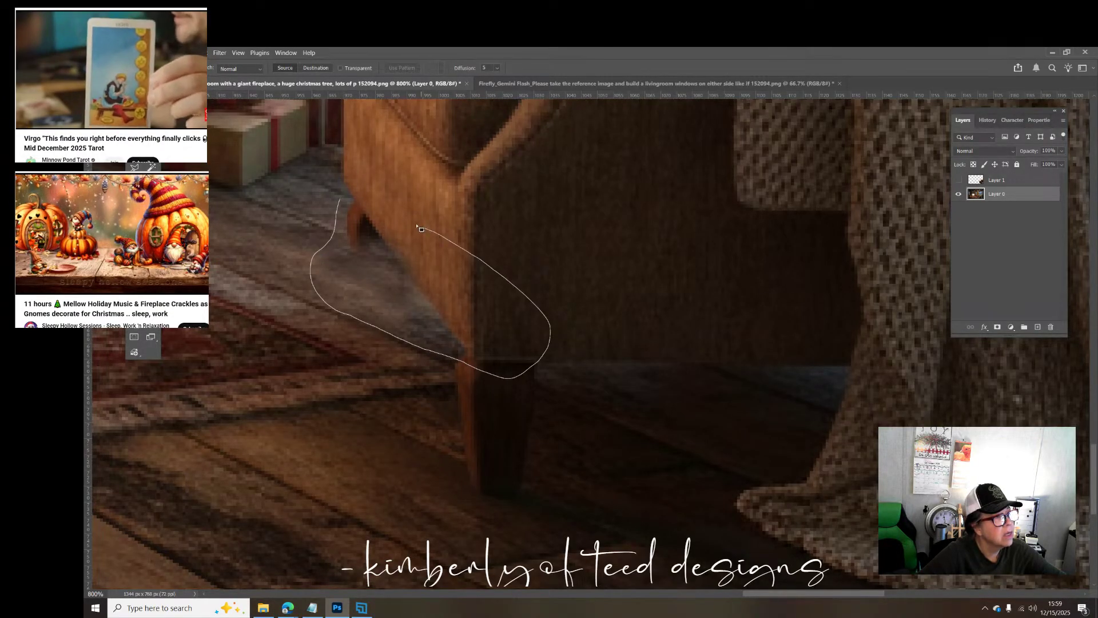
{"action": "left_click_drag", "start_coordinate": [345, 203], "coordinate": [341, 201]}
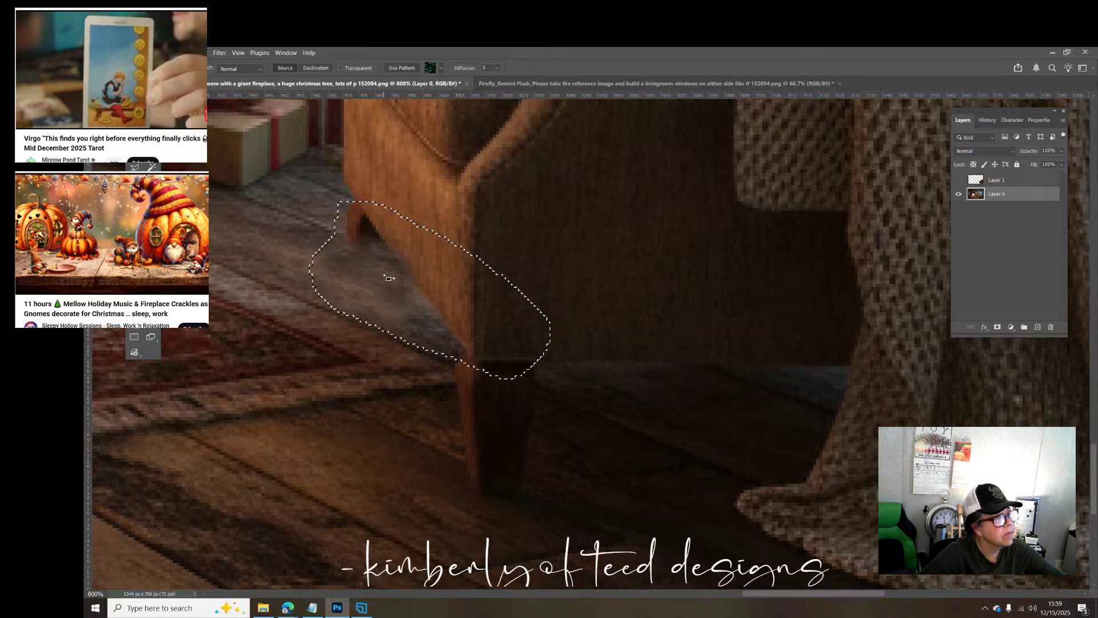
{"action": "left_click_drag", "start_coordinate": [388, 278], "coordinate": [333, 245]}
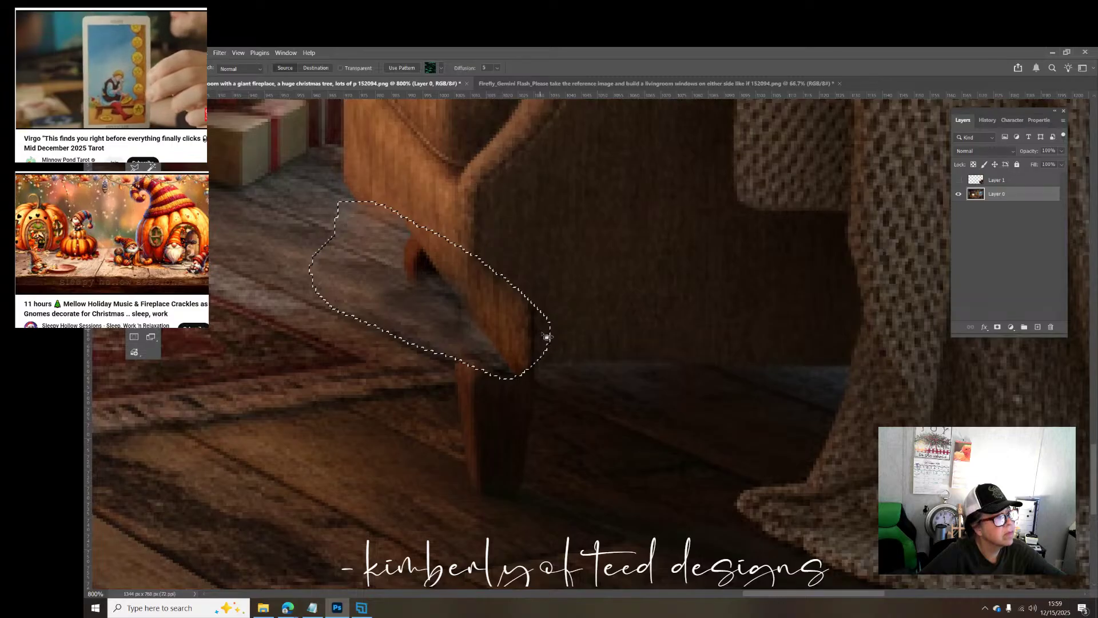
{"action": "key", "text": "ctrl+d"}
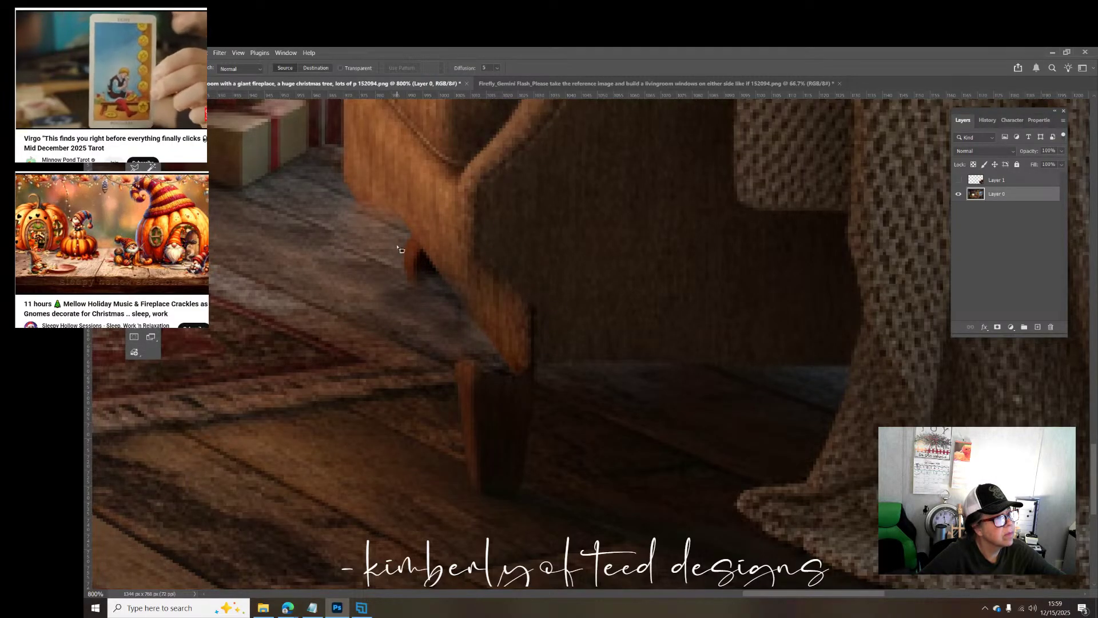
Step: Patch the leftover leg fragment and upholstery corner above the old chair's front leg with floor texture, then deselect
{"action": "mouse_move", "coordinate": [478, 259]}
{"action": "left_mouse_down"}
{"action": "mouse_move", "coordinate": [561, 322]}
{"action": "mouse_move", "coordinate": [561, 363]}
{"action": "left_mouse_up"}
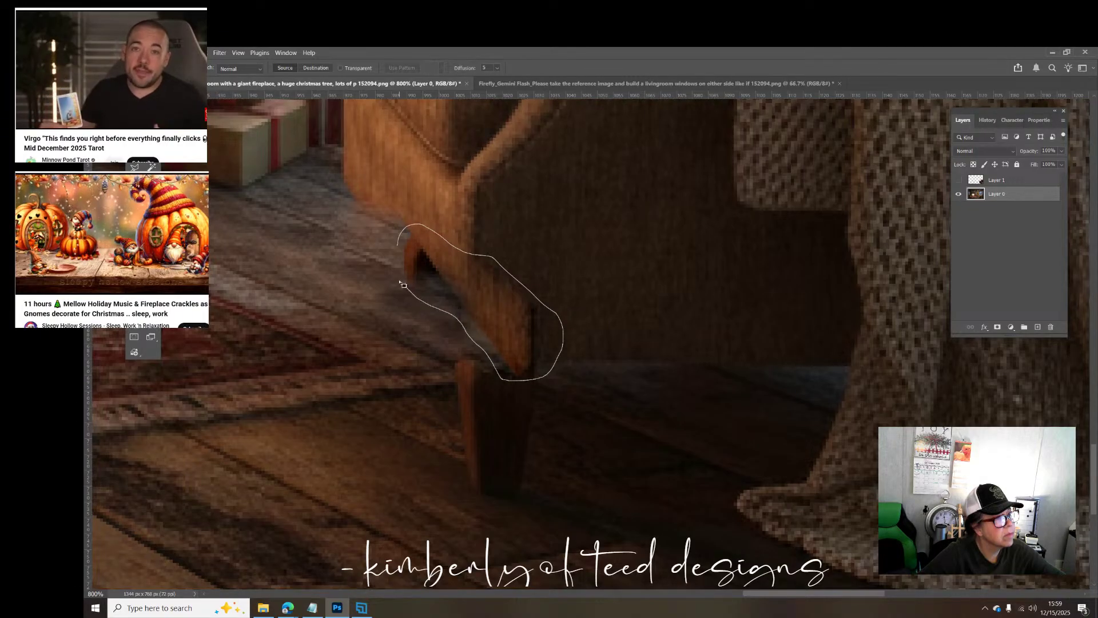
{"action": "left_click_drag", "start_coordinate": [403, 249], "coordinate": [400, 247]}
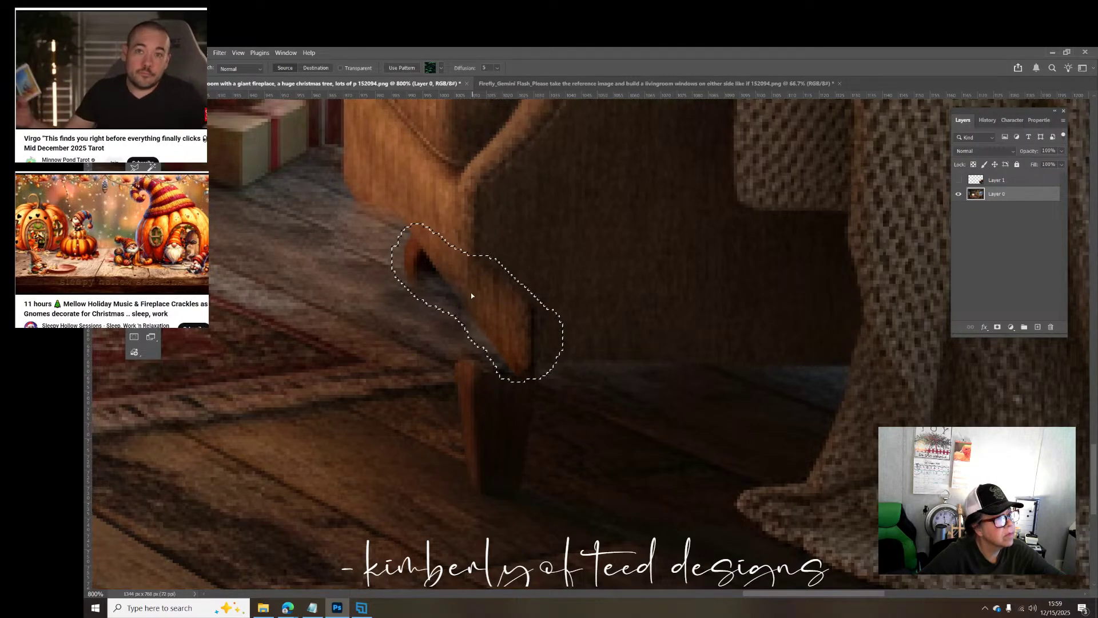
{"action": "left_click_drag", "start_coordinate": [471, 294], "coordinate": [365, 236]}
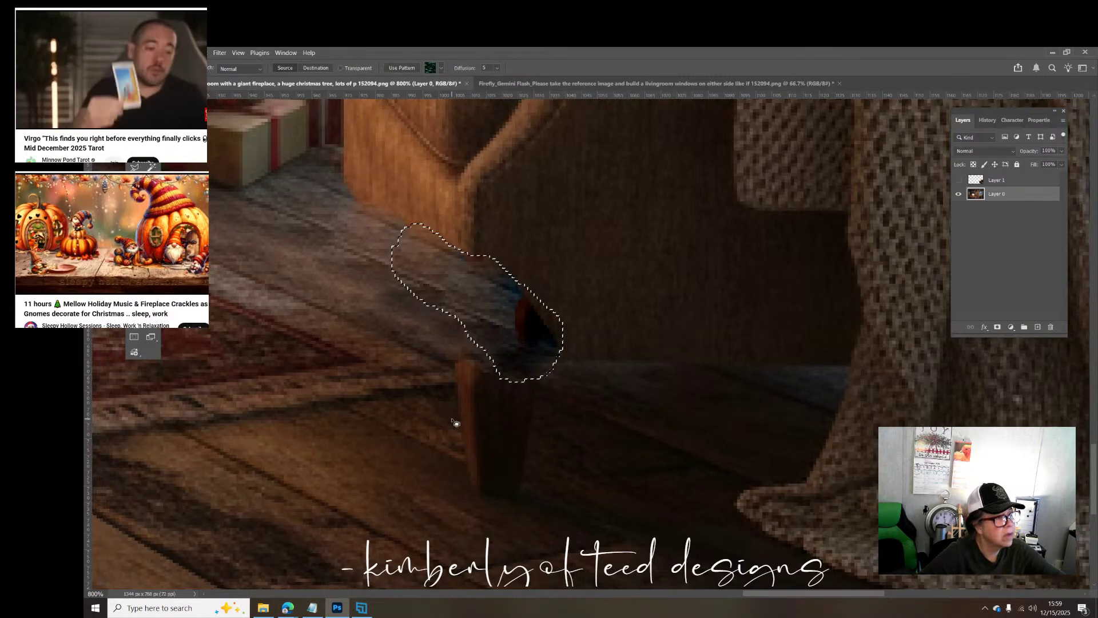
{"action": "key", "text": "ctrl+d"}
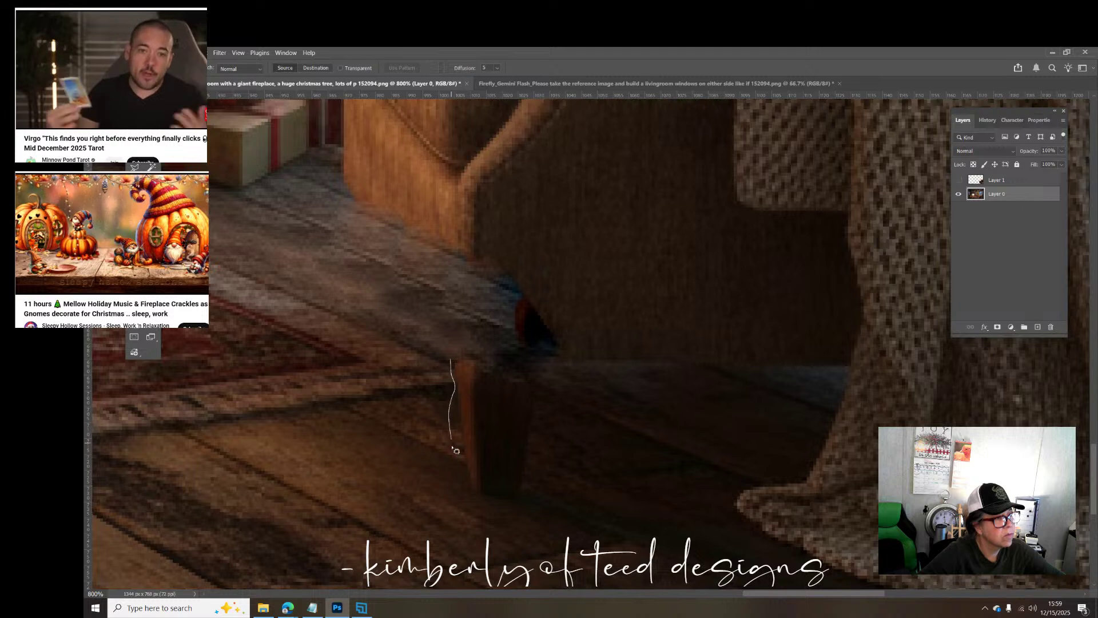
Step: Patch the old chair's front leg on Layer 0 with the adjacent wood floor and deselect
{"action": "mouse_move", "coordinate": [456, 450]}
{"action": "left_mouse_down"}
{"action": "mouse_move", "coordinate": [476, 509]}
{"action": "mouse_move", "coordinate": [538, 518]}
{"action": "mouse_move", "coordinate": [560, 458]}
{"action": "mouse_move", "coordinate": [540, 362]}
{"action": "mouse_move", "coordinate": [473, 346]}
{"action": "mouse_move", "coordinate": [448, 359]}
{"action": "left_mouse_up"}
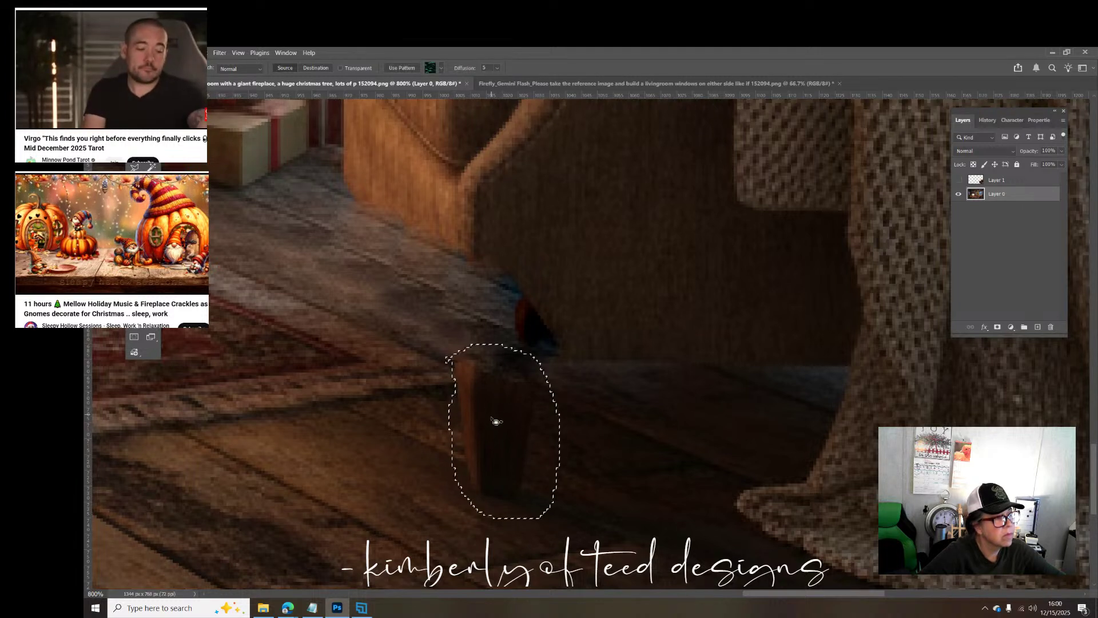
{"action": "left_click_drag", "start_coordinate": [495, 422], "coordinate": [581, 458]}
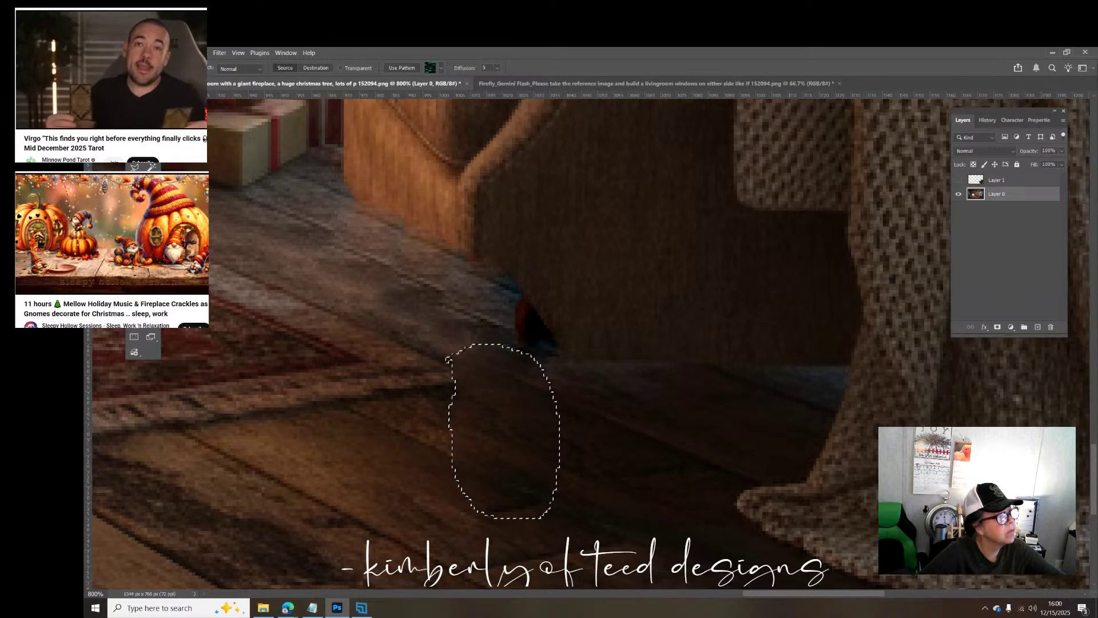
{"action": "key", "text": "m"}
{"action": "key", "text": "ctrl+d"}
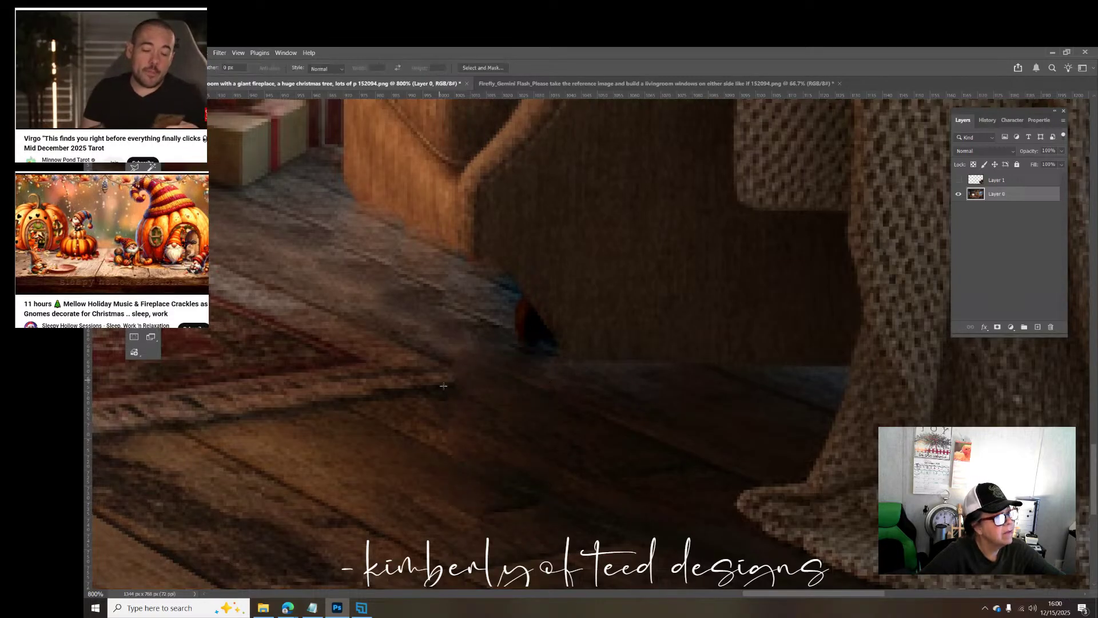
Step: Show Layer 1, lasso the mismatched rug and floor around the leather armchair's front leg, delete it from that layer, and deselect
{"action": "left_click", "coordinate": [959, 181]}
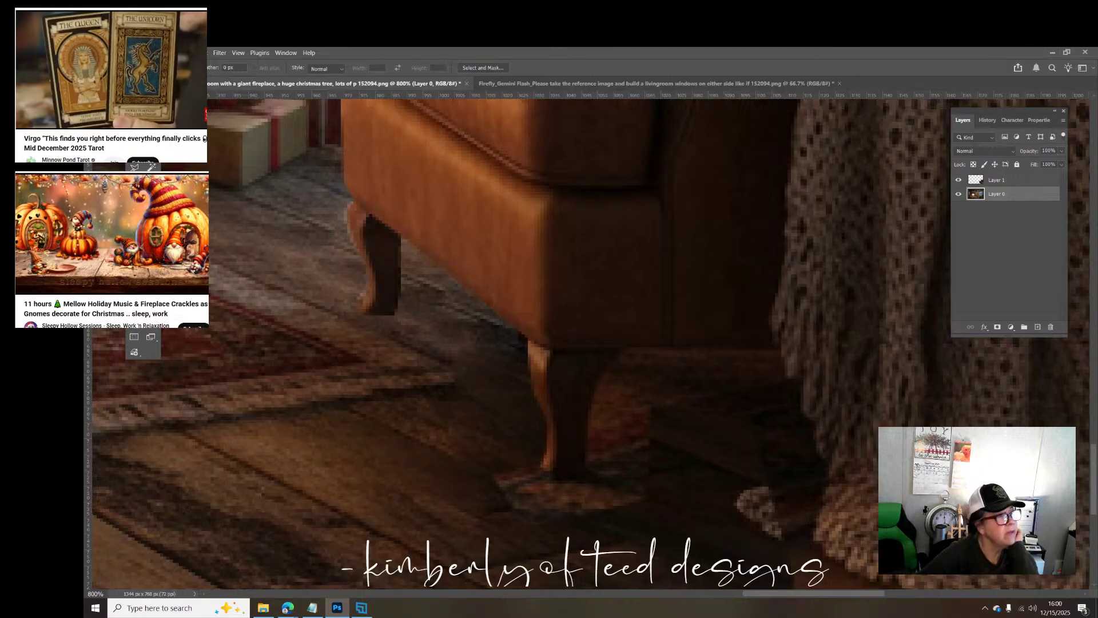
{"action": "key", "text": "l"}
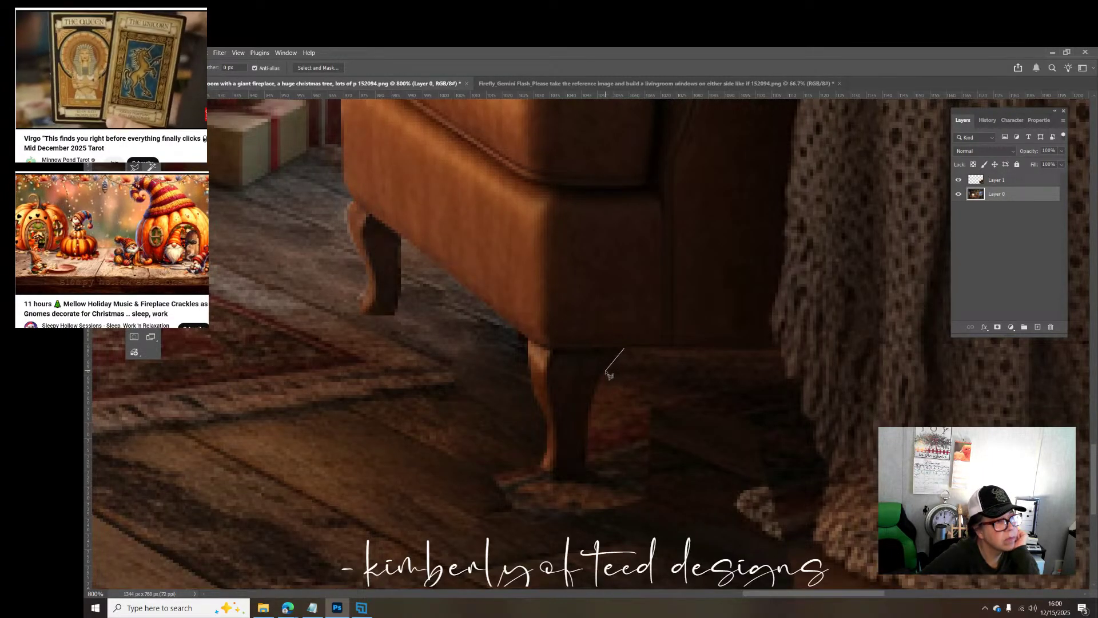
{"action": "mouse_move", "coordinate": [605, 371]}
{"action": "left_mouse_down"}
{"action": "mouse_move", "coordinate": [586, 430]}
{"action": "mouse_move", "coordinate": [587, 481]}
{"action": "mouse_move", "coordinate": [542, 473]}
{"action": "mouse_move", "coordinate": [537, 443]}
{"action": "mouse_move", "coordinate": [441, 451]}
{"action": "mouse_move", "coordinate": [463, 541]}
{"action": "mouse_move", "coordinate": [478, 555]}
{"action": "mouse_move", "coordinate": [616, 577]}
{"action": "mouse_move", "coordinate": [766, 578]}
{"action": "mouse_move", "coordinate": [762, 437]}
{"action": "mouse_move", "coordinate": [741, 360]}
{"action": "mouse_move", "coordinate": [782, 354]}
{"action": "mouse_move", "coordinate": [628, 354]}
{"action": "left_mouse_up"}
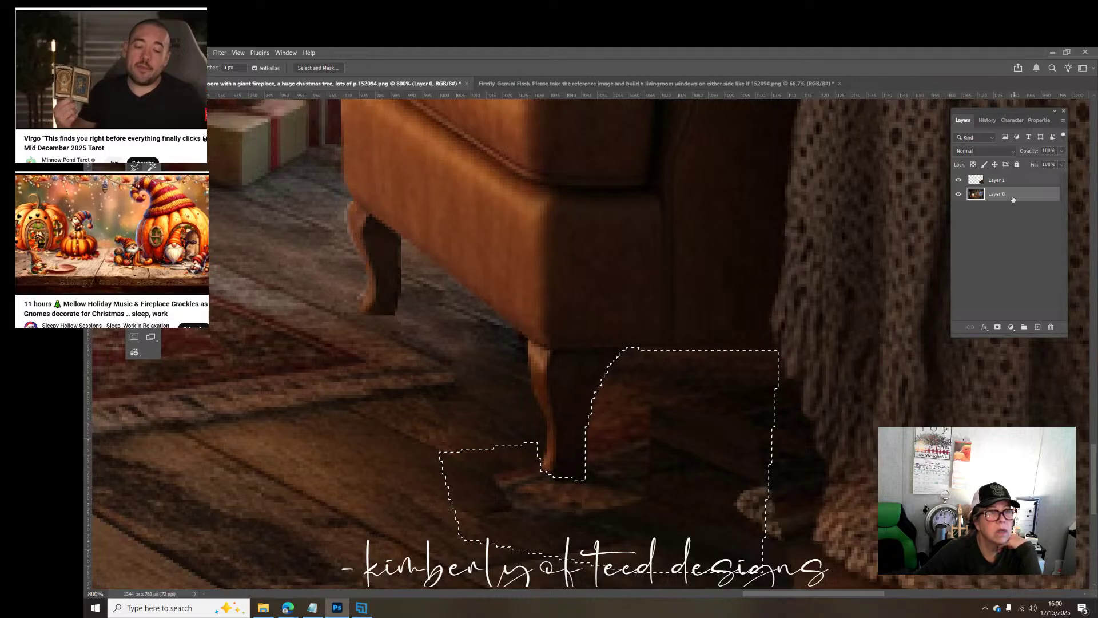
{"action": "left_click", "coordinate": [992, 181]}
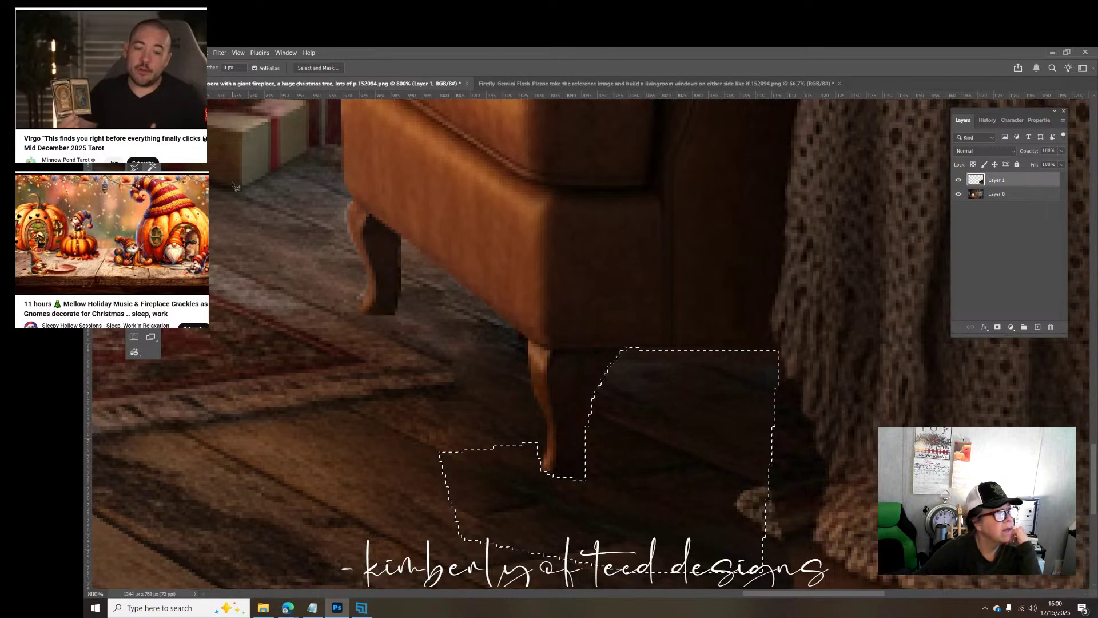
{"action": "key", "text": "m"}
{"action": "key", "text": "ctrl+d"}
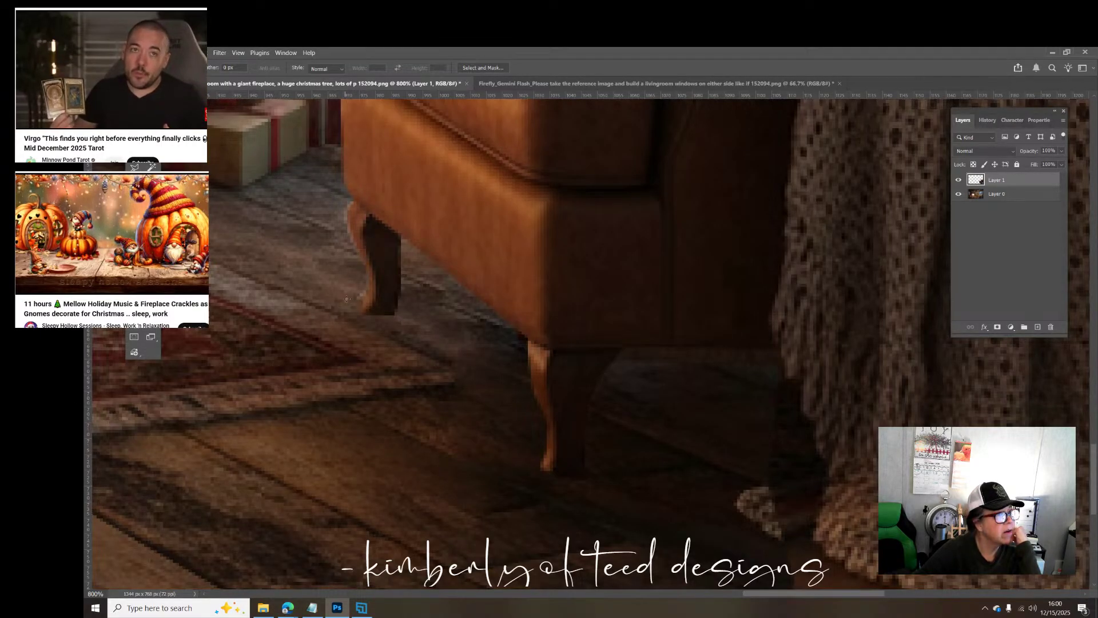
{"action": "left_click", "coordinate": [959, 180]}
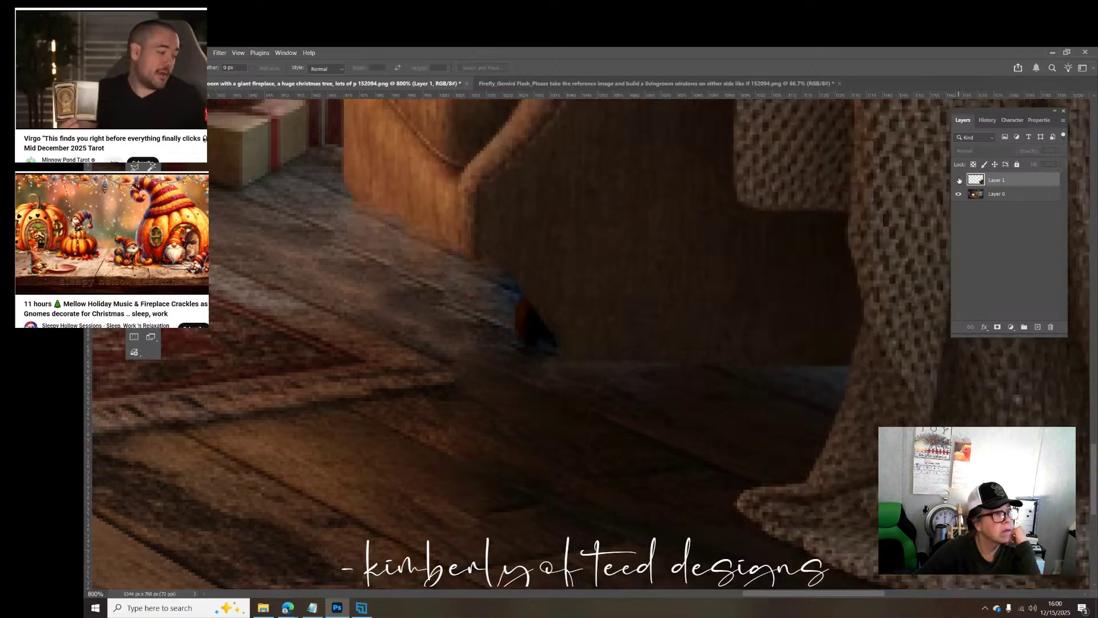
{"action": "left_click", "coordinate": [959, 180]}
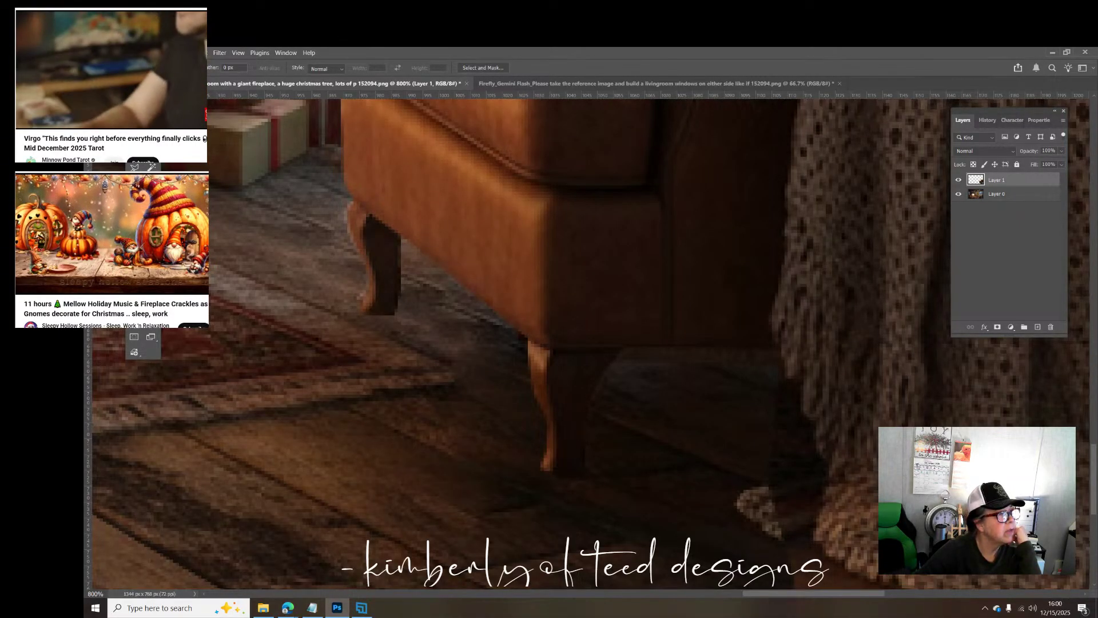
Step: Lasso the small mismatched area of rug beside the leather armchair's rear leg and delete it from Layer 1
{"action": "left_click", "coordinate": [136, 166]}
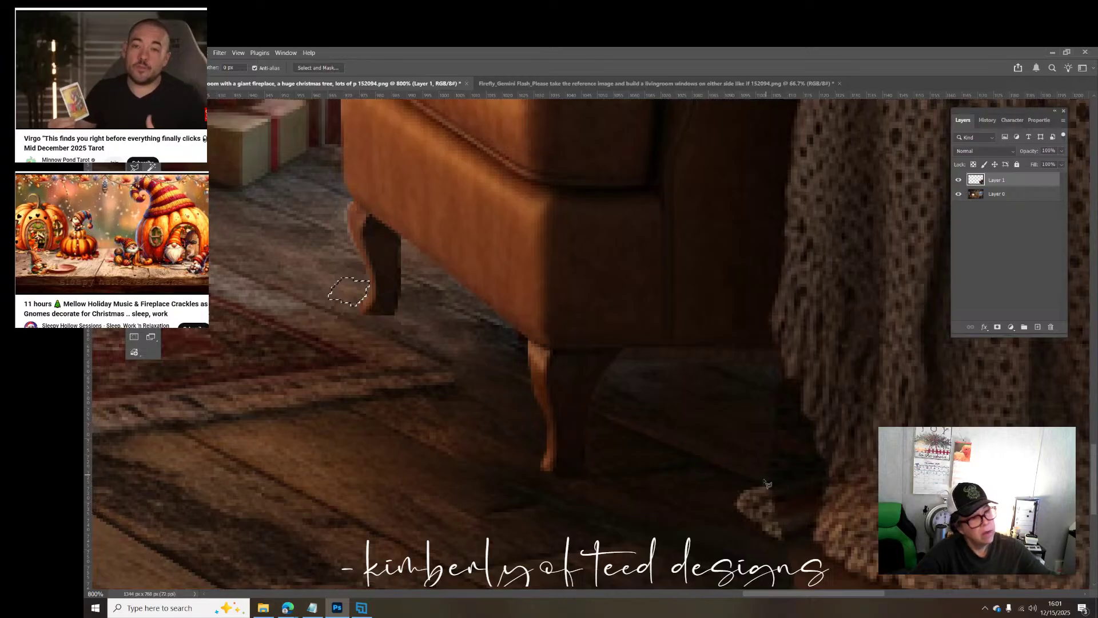
Step: Hide Layer 1, patch the old throw's protruding bottom corner on Layer 0 with the adjacent wood floor, and deselect
{"action": "left_click_drag", "start_coordinate": [758, 593], "coordinate": [816, 592]}
{"action": "scroll", "coordinate": [569, 304], "scroll_direction": "down", "scroll_amount": 3}
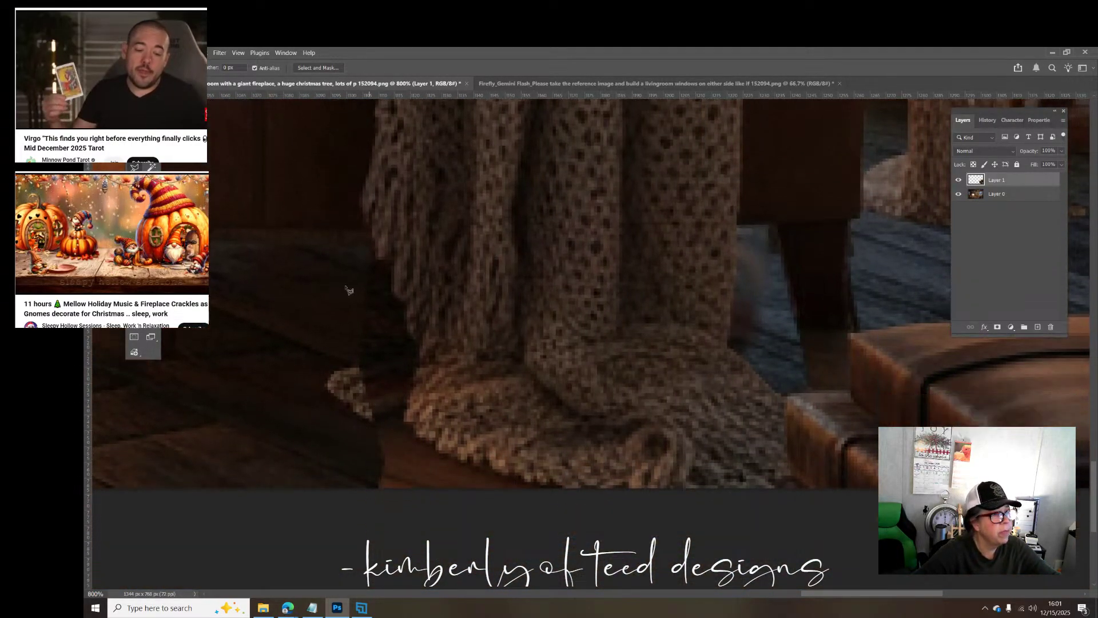
{"action": "left_click", "coordinate": [959, 181]}
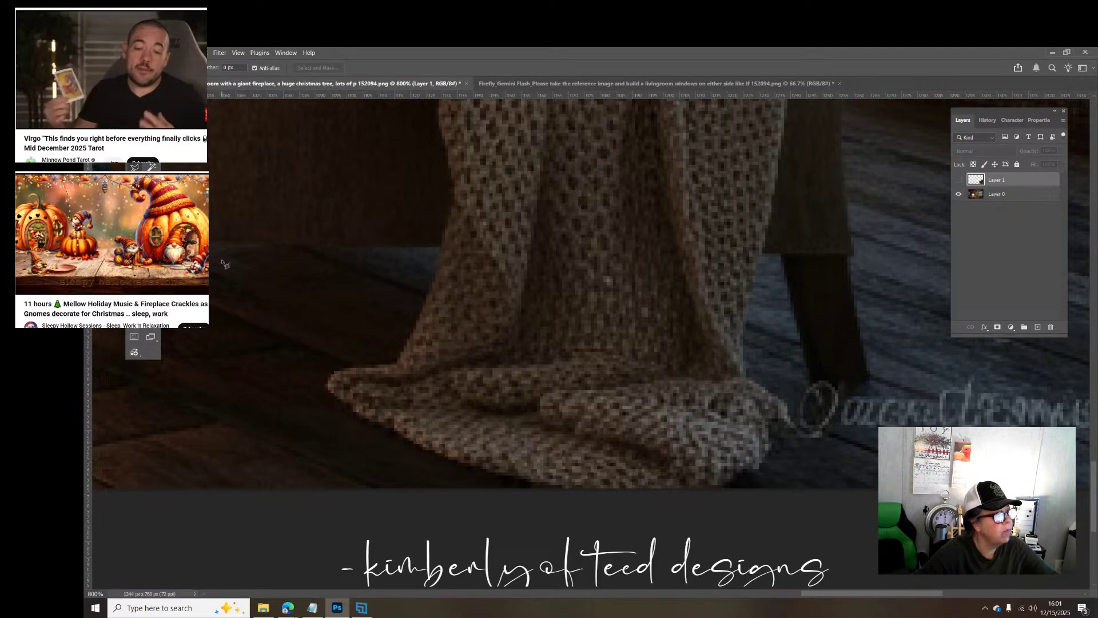
{"action": "key", "text": "j"}
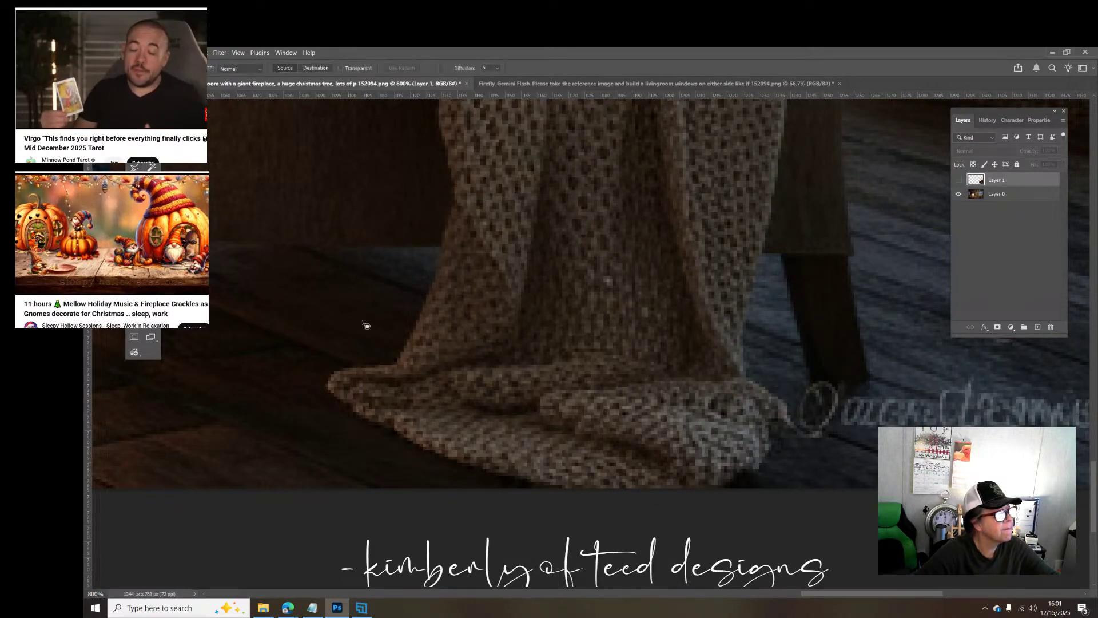
{"action": "mouse_move", "coordinate": [380, 360]}
{"action": "left_mouse_down"}
{"action": "mouse_move", "coordinate": [325, 371]}
{"action": "mouse_move", "coordinate": [314, 387]}
{"action": "mouse_move", "coordinate": [324, 408]}
{"action": "mouse_move", "coordinate": [351, 432]}
{"action": "mouse_move", "coordinate": [418, 445]}
{"action": "mouse_move", "coordinate": [445, 431]}
{"action": "mouse_move", "coordinate": [456, 397]}
{"action": "mouse_move", "coordinate": [438, 362]}
{"action": "mouse_move", "coordinate": [390, 362]}
{"action": "left_mouse_up"}
{"action": "left_click", "coordinate": [388, 402]}
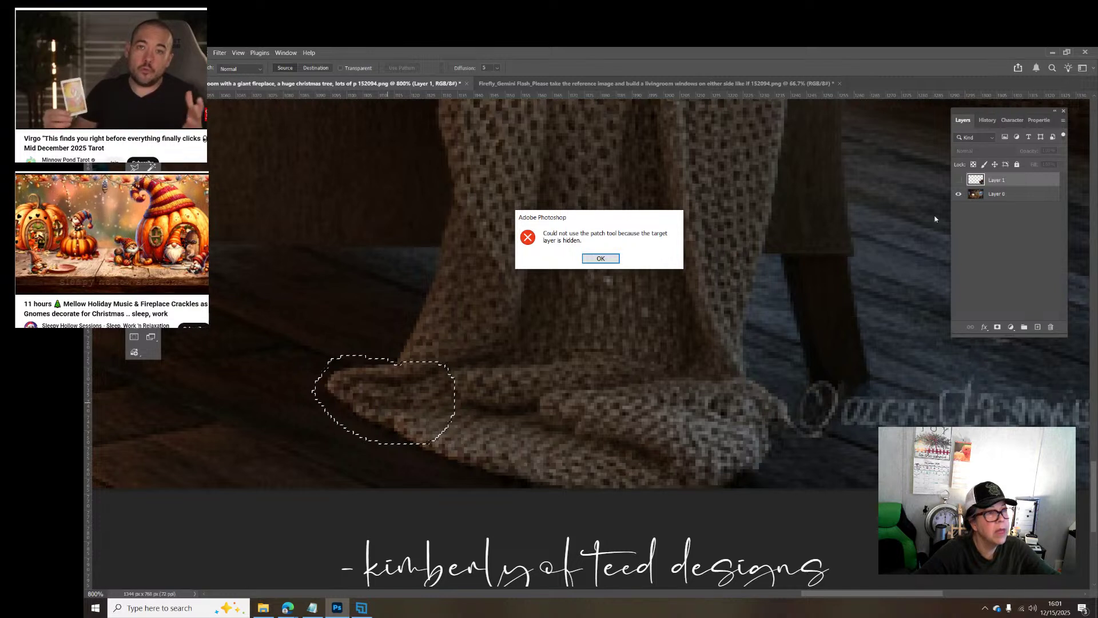
{"action": "left_click", "coordinate": [601, 258]}
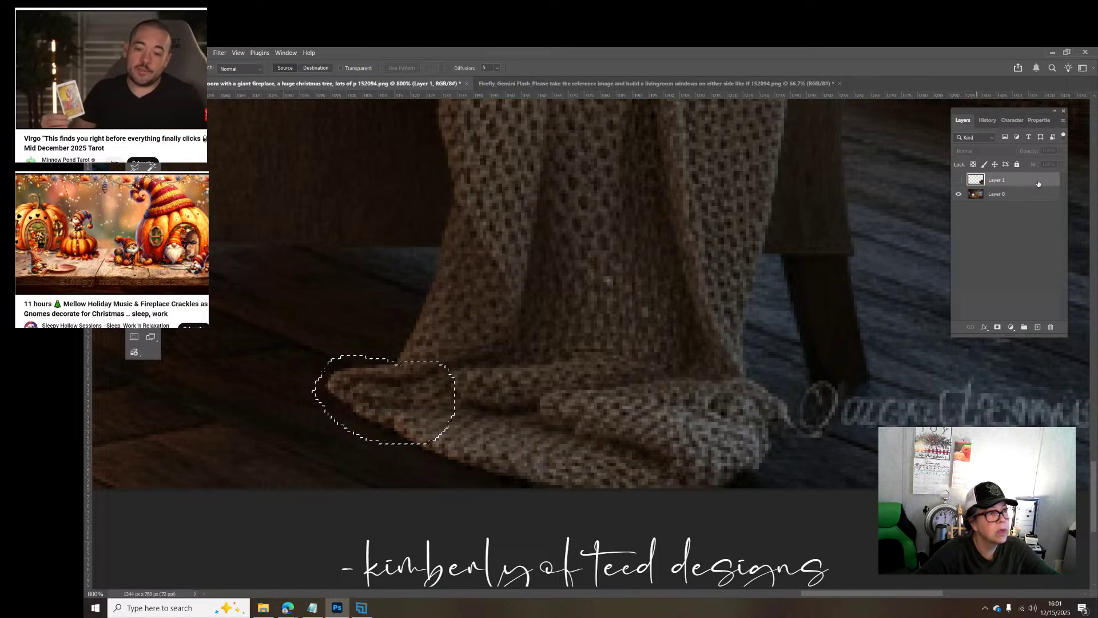
{"action": "left_click", "coordinate": [1004, 196]}
{"action": "left_click_drag", "start_coordinate": [409, 416], "coordinate": [302, 375]}
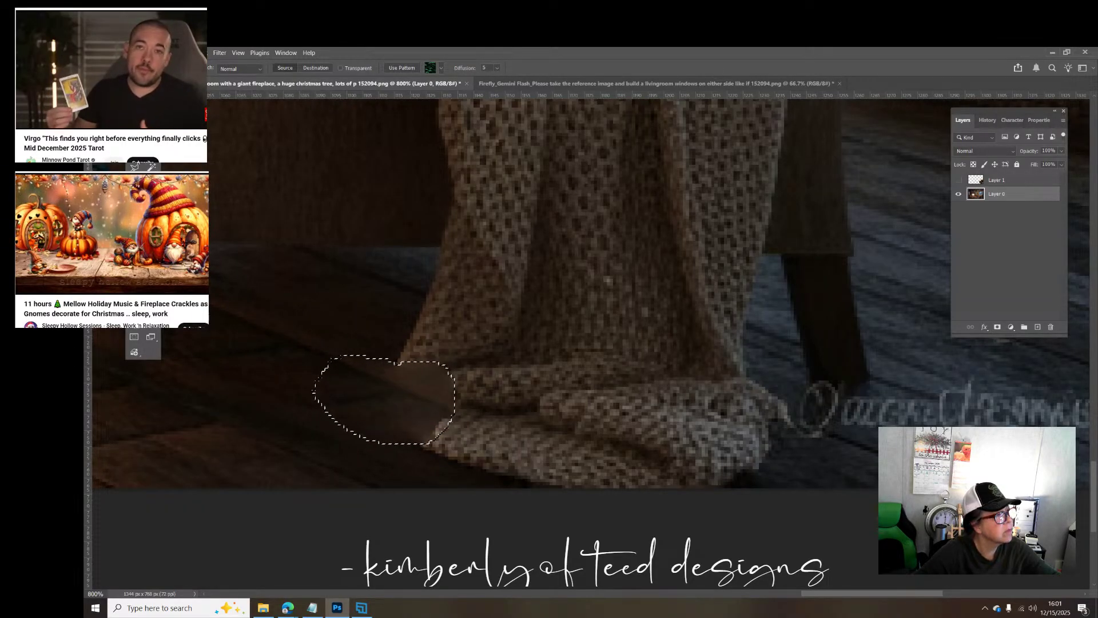
{"action": "key", "text": "m"}
{"action": "key", "text": "ctrl+d"}
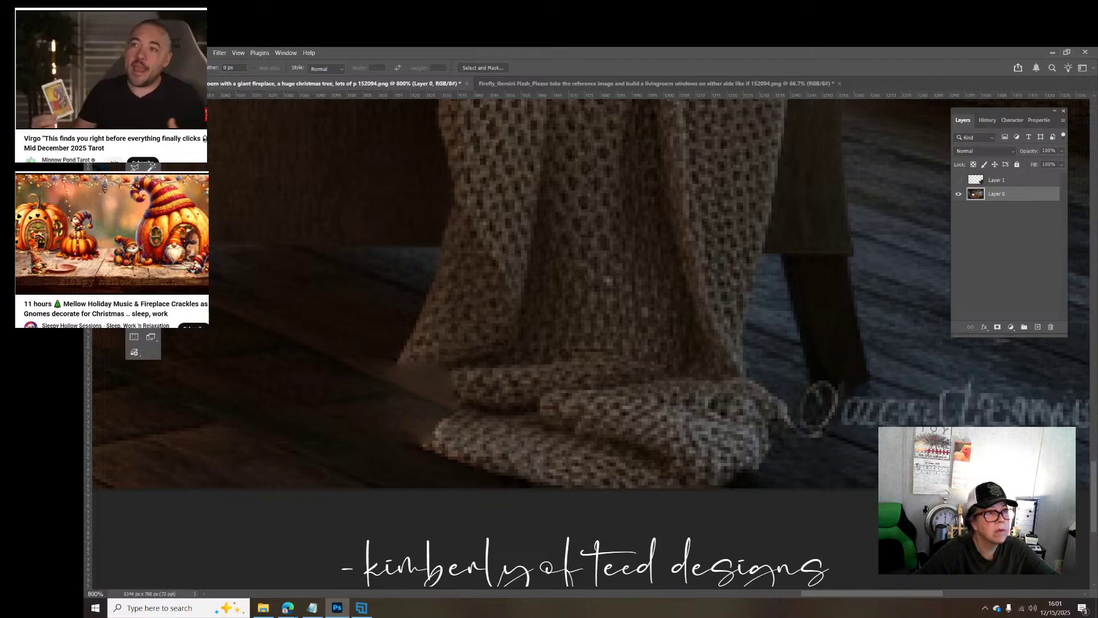
Step: Show Layer 1 and outline the mismatched floor along the crocheted throw's fringed side and lower edge with the Polygonal Lasso
{"action": "left_click", "coordinate": [959, 180]}
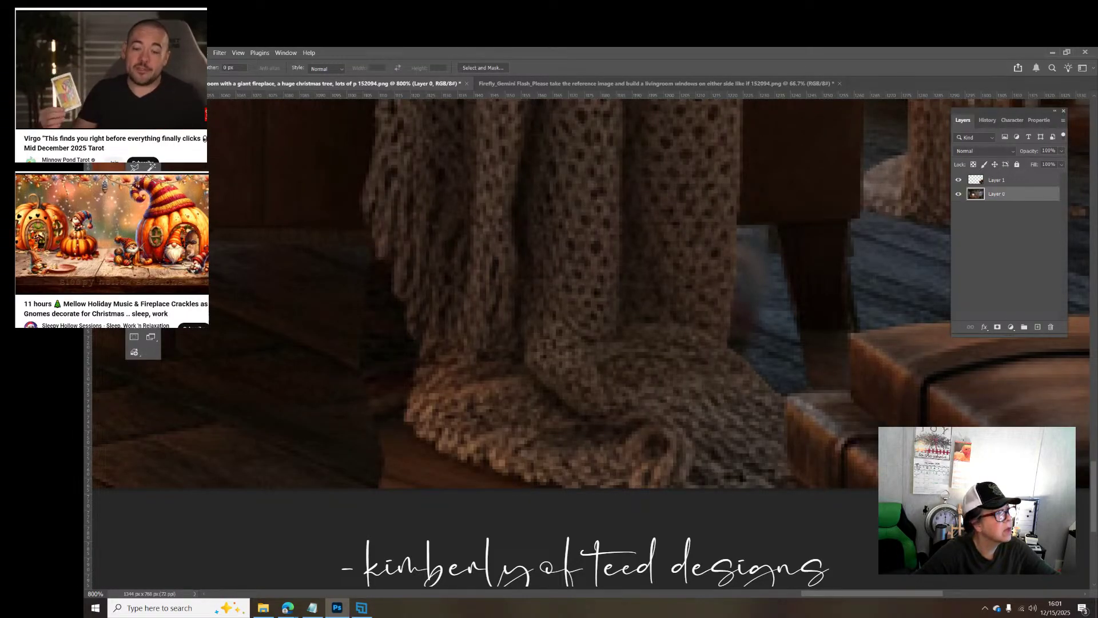
{"action": "key", "text": "l"}
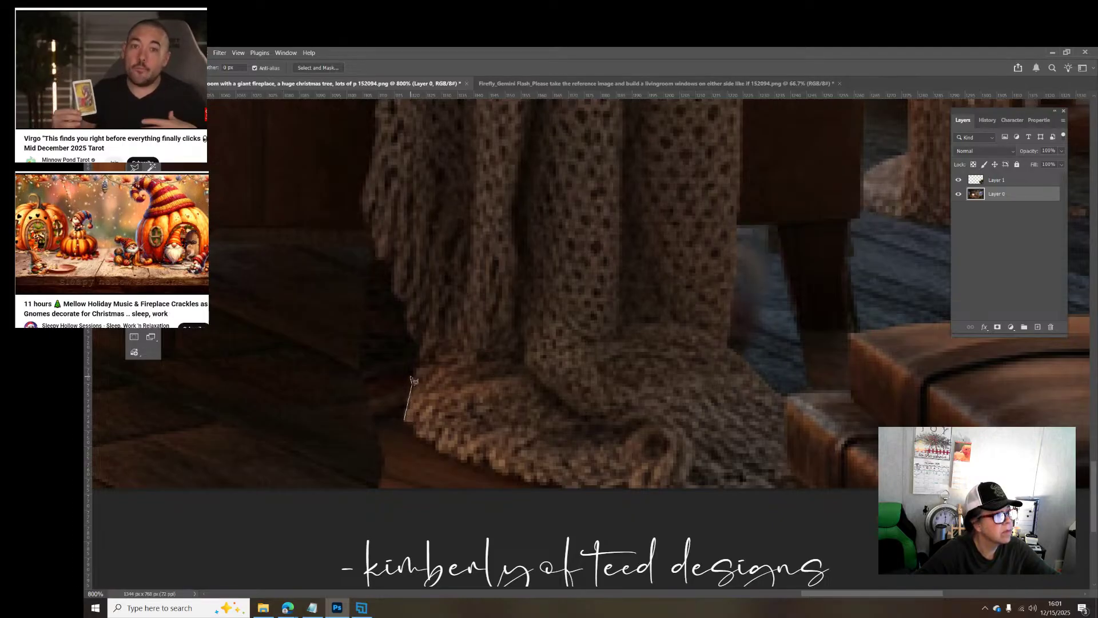
{"action": "left_click_drag", "start_coordinate": [412, 376], "coordinate": [417, 368]}
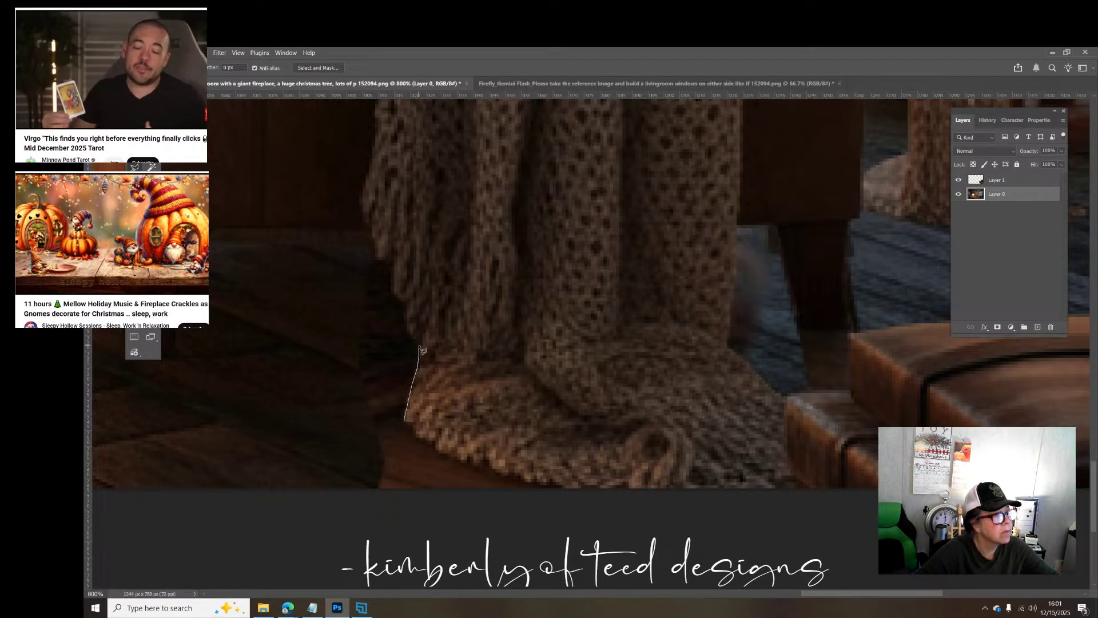
{"action": "mouse_move", "coordinate": [408, 324]}
{"action": "left_mouse_down"}
{"action": "mouse_move", "coordinate": [393, 254]}
{"action": "mouse_move", "coordinate": [355, 248]}
{"action": "mouse_move", "coordinate": [377, 236]}
{"action": "mouse_move", "coordinate": [324, 252]}
{"action": "mouse_move", "coordinate": [277, 252]}
{"action": "mouse_move", "coordinate": [271, 240]}
{"action": "mouse_move", "coordinate": [281, 361]}
{"action": "mouse_move", "coordinate": [265, 527]}
{"action": "mouse_move", "coordinate": [498, 612]}
{"action": "mouse_move", "coordinate": [566, 498]}
{"action": "mouse_move", "coordinate": [586, 438]}
{"action": "mouse_move", "coordinate": [566, 405]}
{"action": "left_mouse_up"}
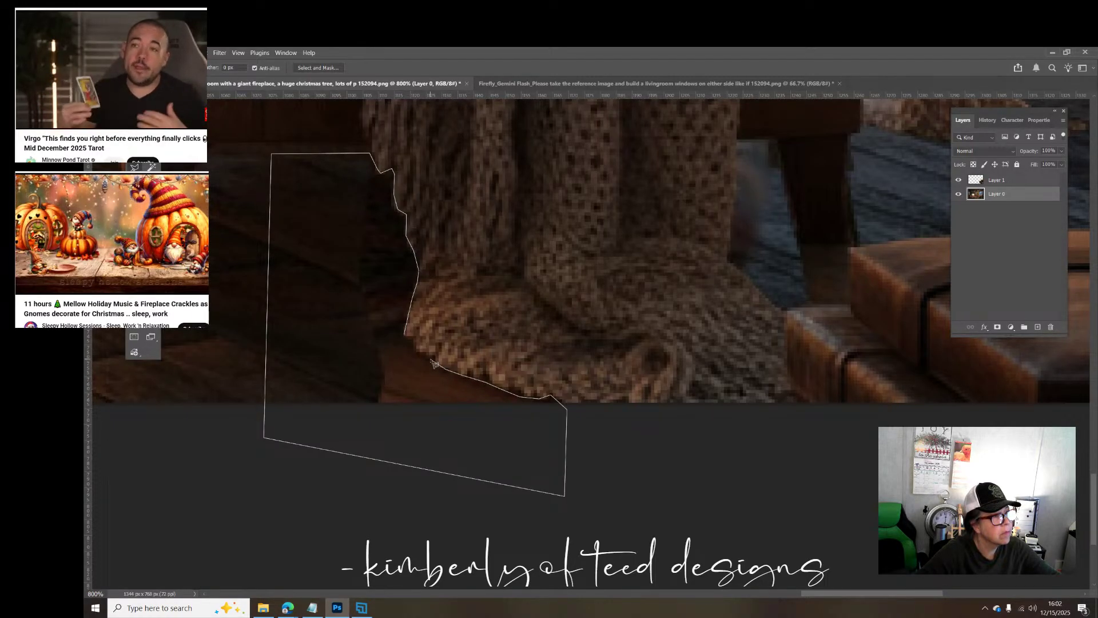
{"action": "left_click_drag", "start_coordinate": [425, 357], "coordinate": [407, 339]}
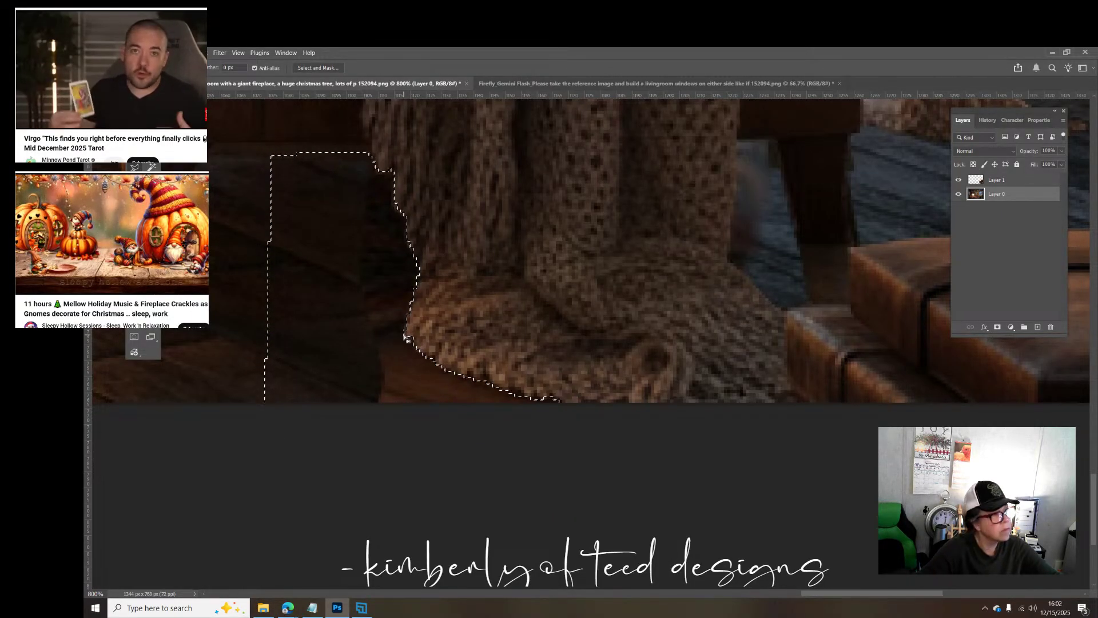
{"action": "key", "text": "Delete"}
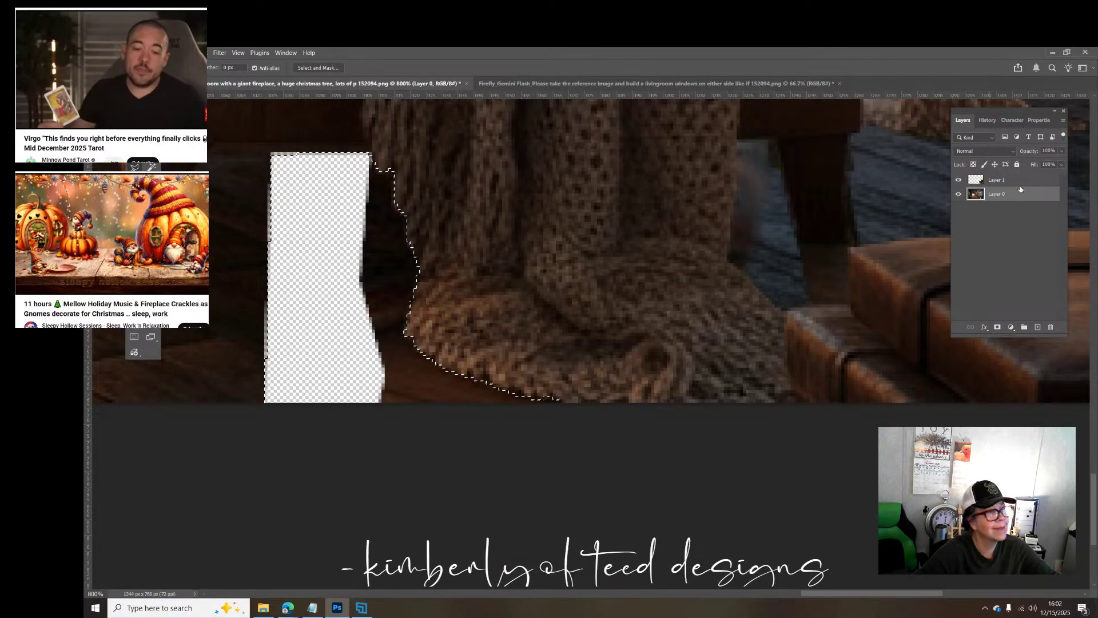
{"action": "left_click", "coordinate": [986, 120]}
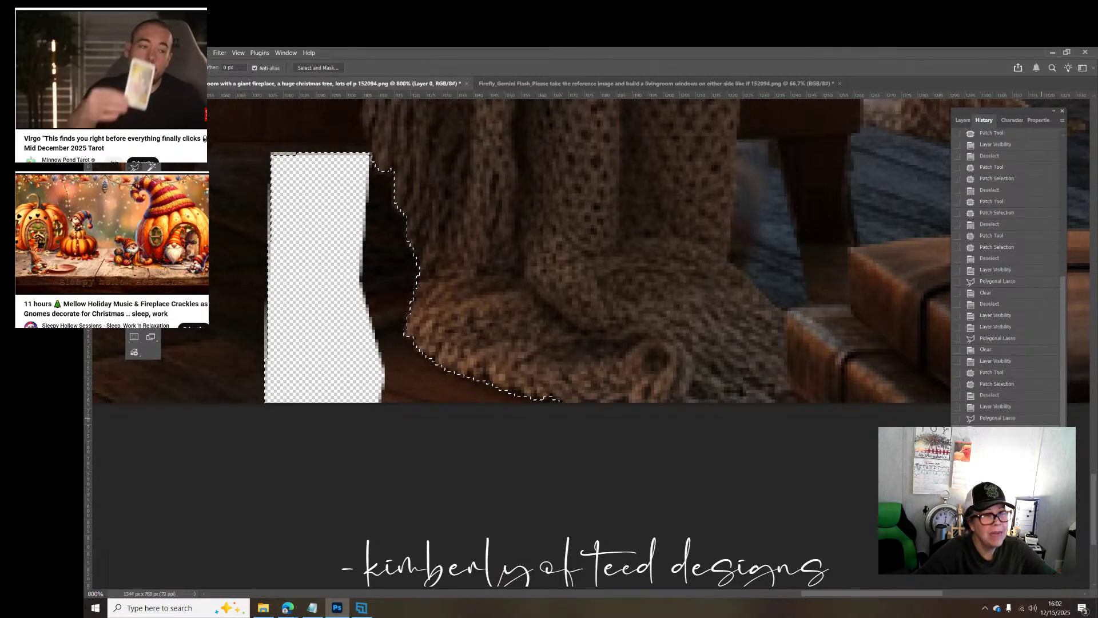
{"action": "left_click", "coordinate": [983, 418]}
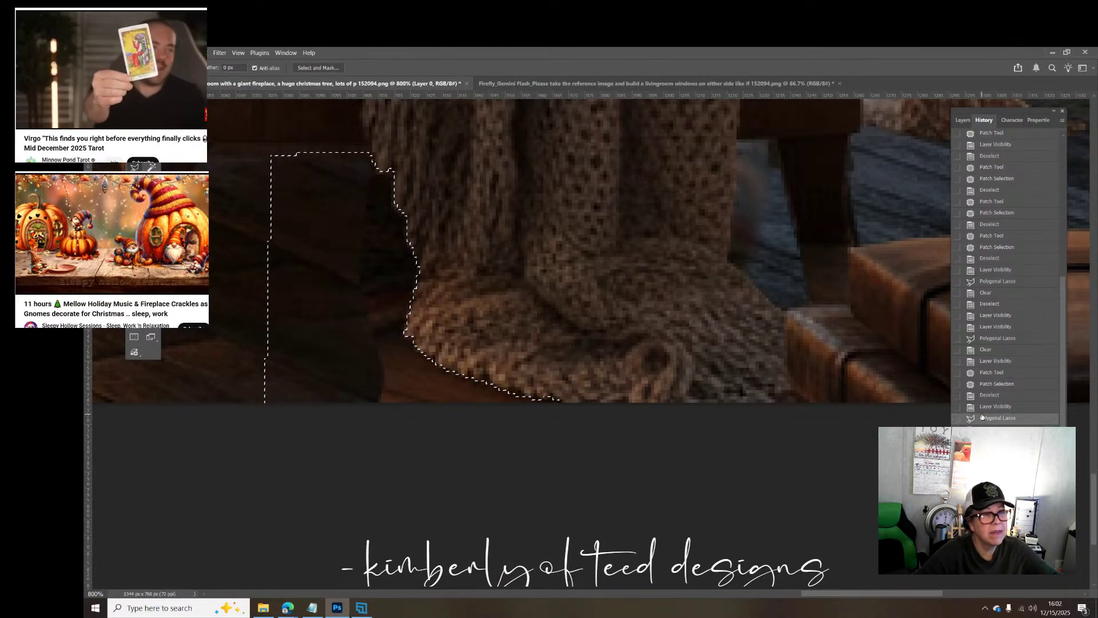
Step: Delete the lassoed floor beside the crocheted throw from Layer 1 and deselect
{"action": "left_click", "coordinate": [962, 120]}
{"action": "left_click", "coordinate": [998, 180]}
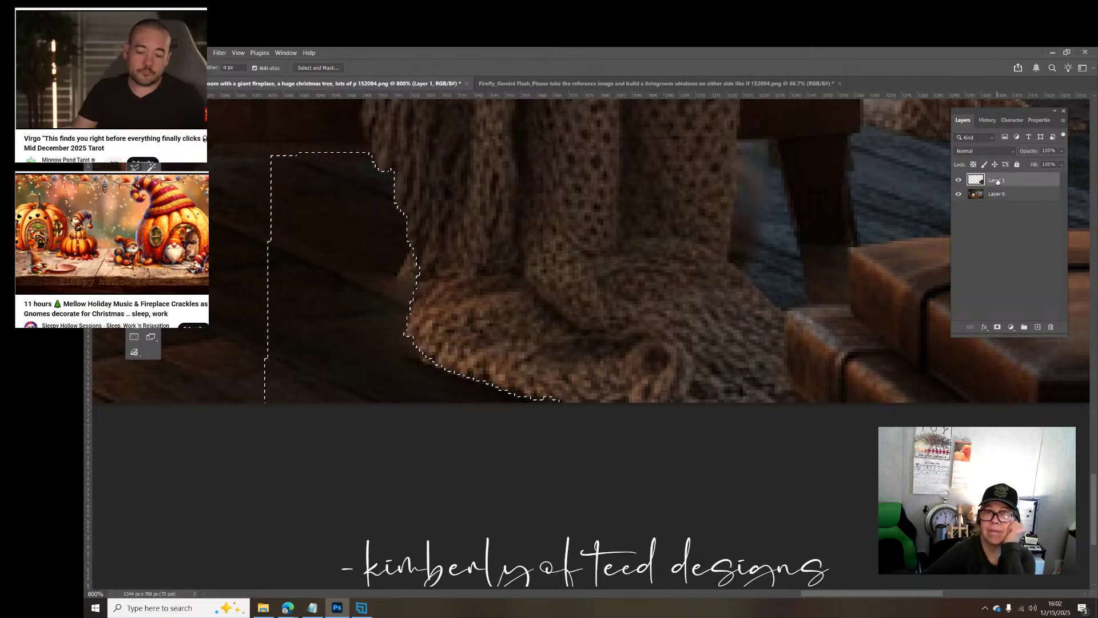
{"action": "key", "text": "m"}
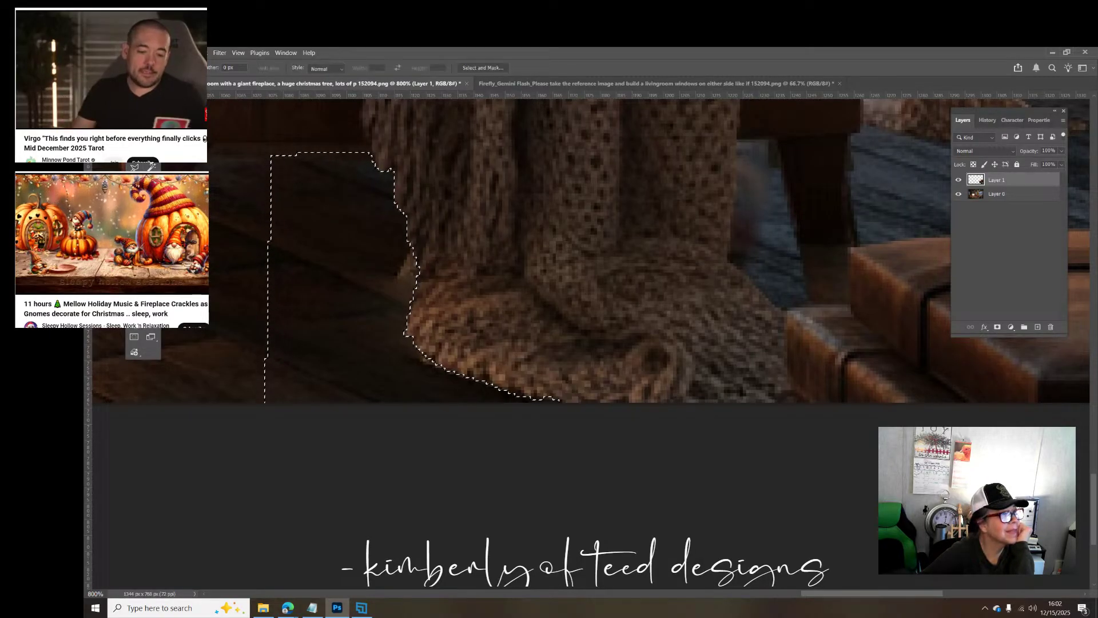
{"action": "key", "text": "ctrl+d"}
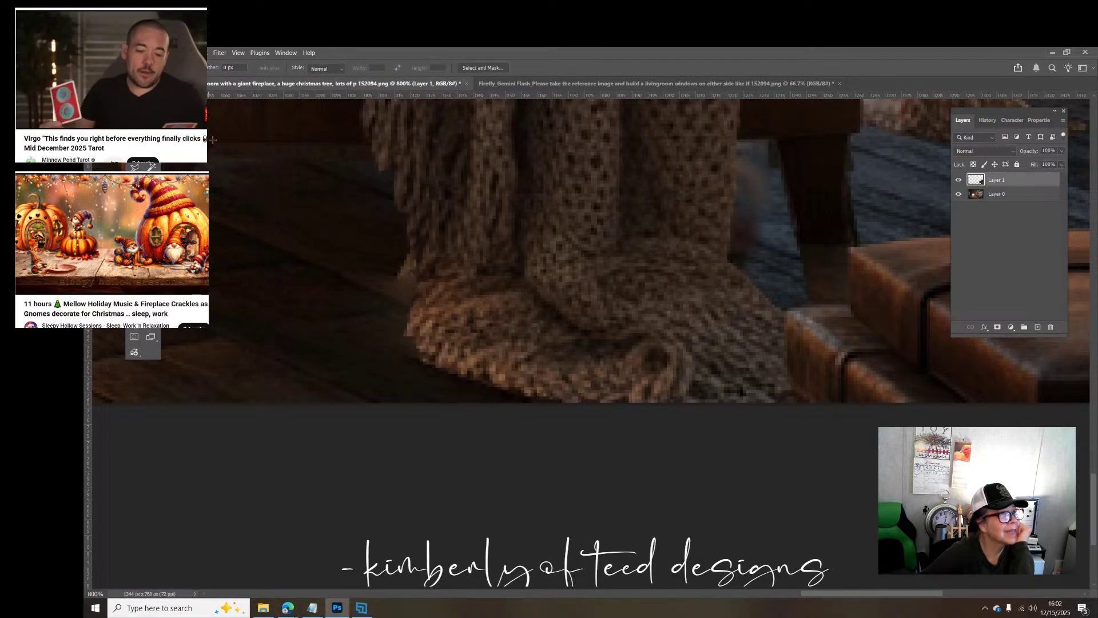
Step: Hide Layer 1, patch the old throw's remaining lower corner on Layer 0 with nearby dark floor, deselect, and show Layer 1 again
{"action": "left_click", "coordinate": [957, 181]}
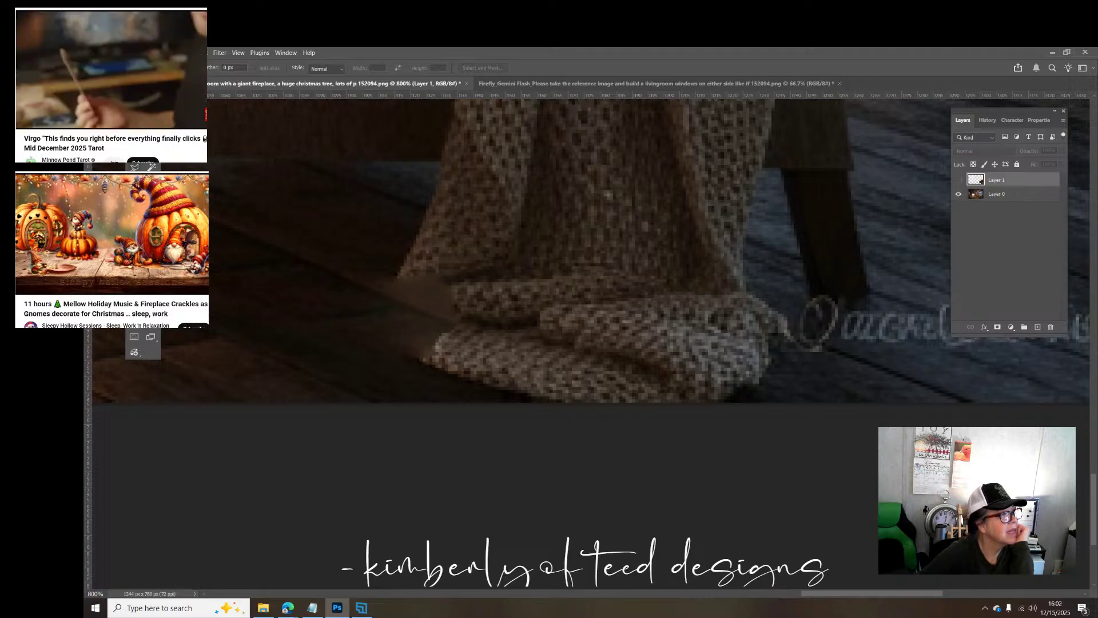
{"action": "key", "text": "j"}
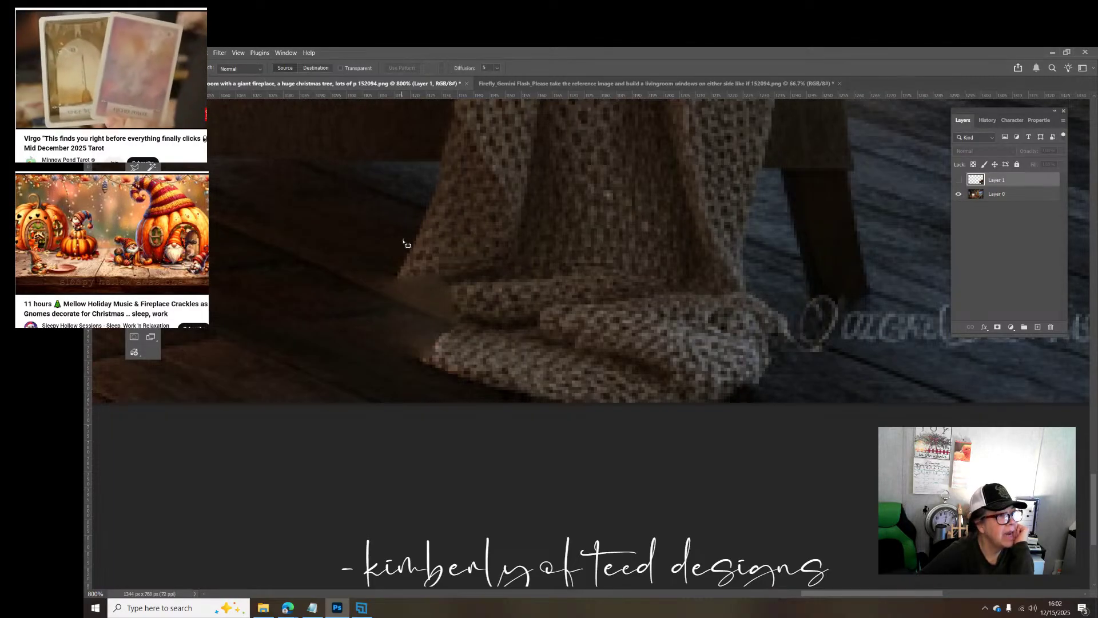
{"action": "mouse_move", "coordinate": [404, 241]}
{"action": "left_mouse_down"}
{"action": "mouse_move", "coordinate": [374, 284]}
{"action": "mouse_move", "coordinate": [377, 308]}
{"action": "mouse_move", "coordinate": [392, 327]}
{"action": "mouse_move", "coordinate": [442, 331]}
{"action": "mouse_move", "coordinate": [470, 276]}
{"action": "mouse_move", "coordinate": [461, 237]}
{"action": "mouse_move", "coordinate": [405, 243]}
{"action": "left_mouse_up"}
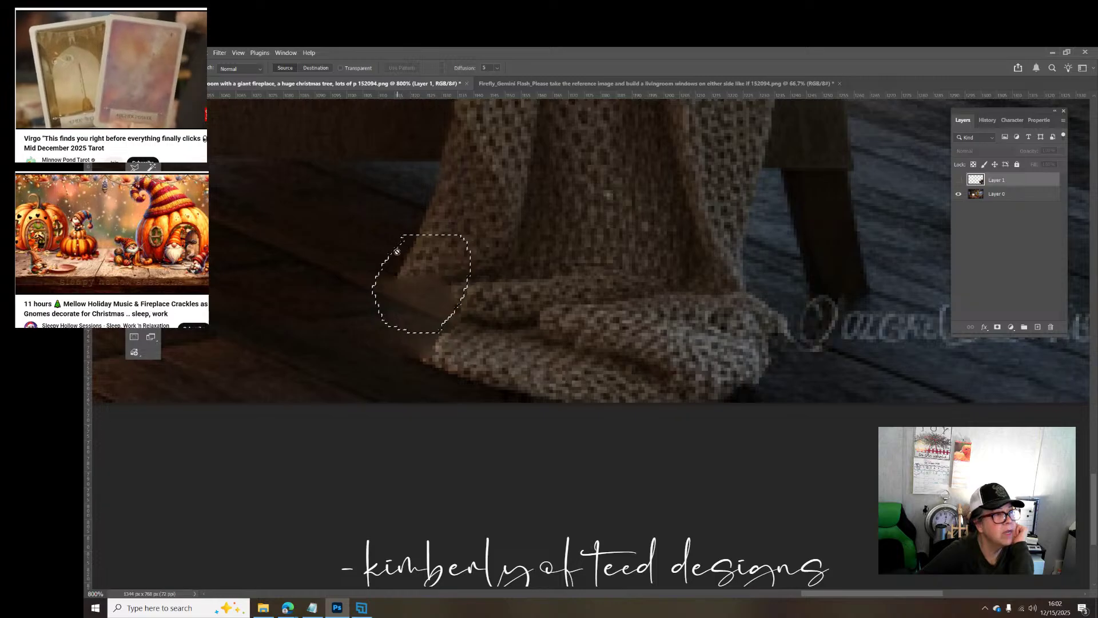
{"action": "left_click", "coordinate": [427, 290]}
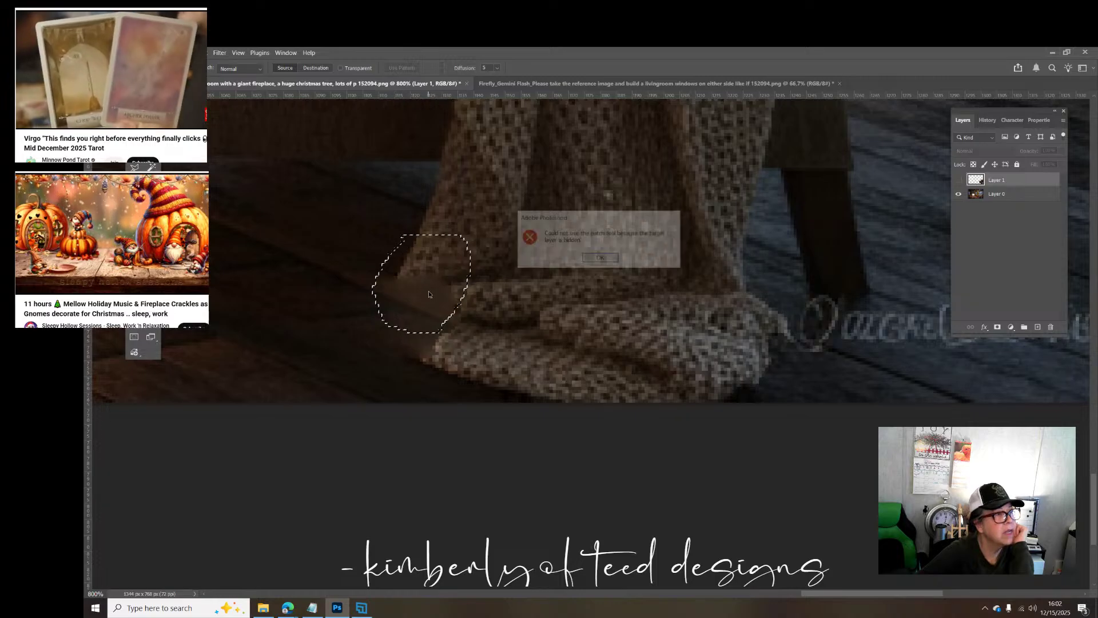
{"action": "left_click", "coordinate": [601, 258]}
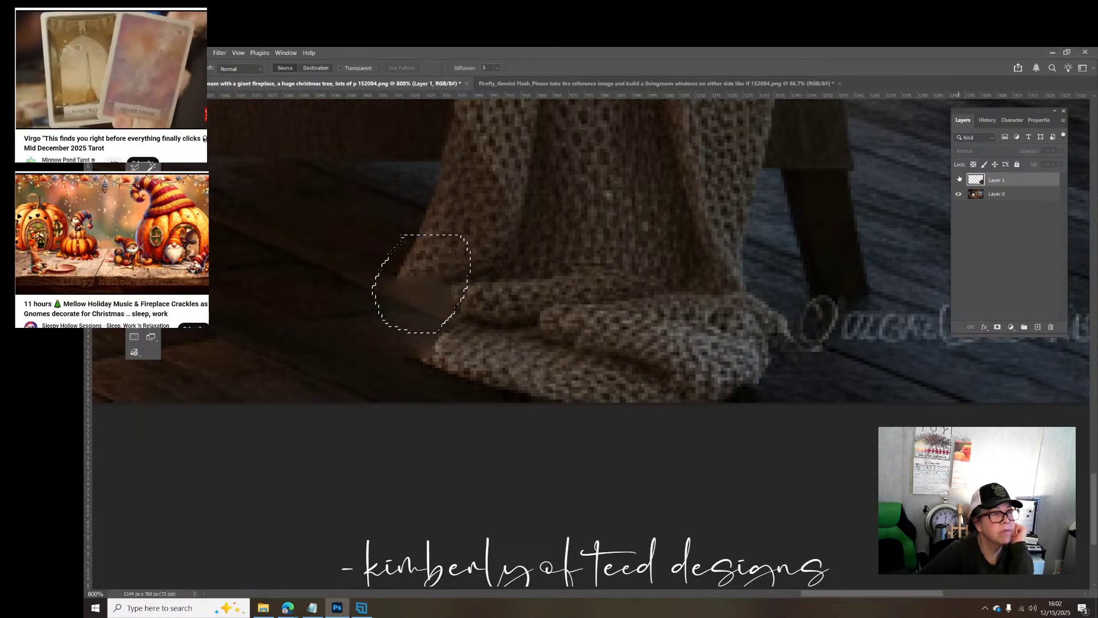
{"action": "left_click", "coordinate": [975, 195]}
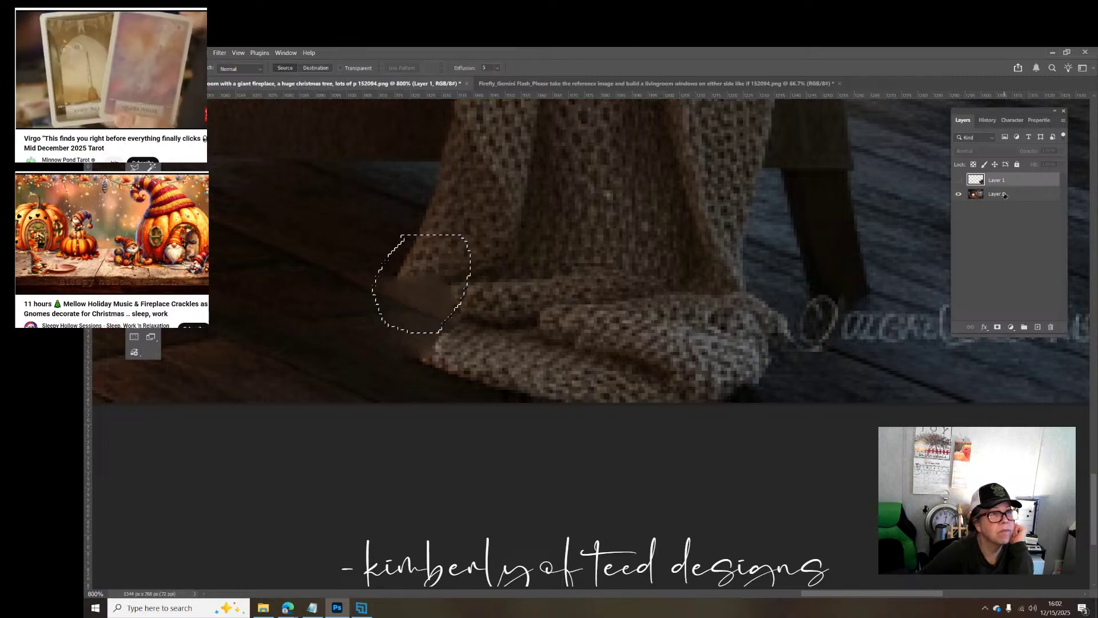
{"action": "left_click_drag", "start_coordinate": [420, 297], "coordinate": [355, 282]}
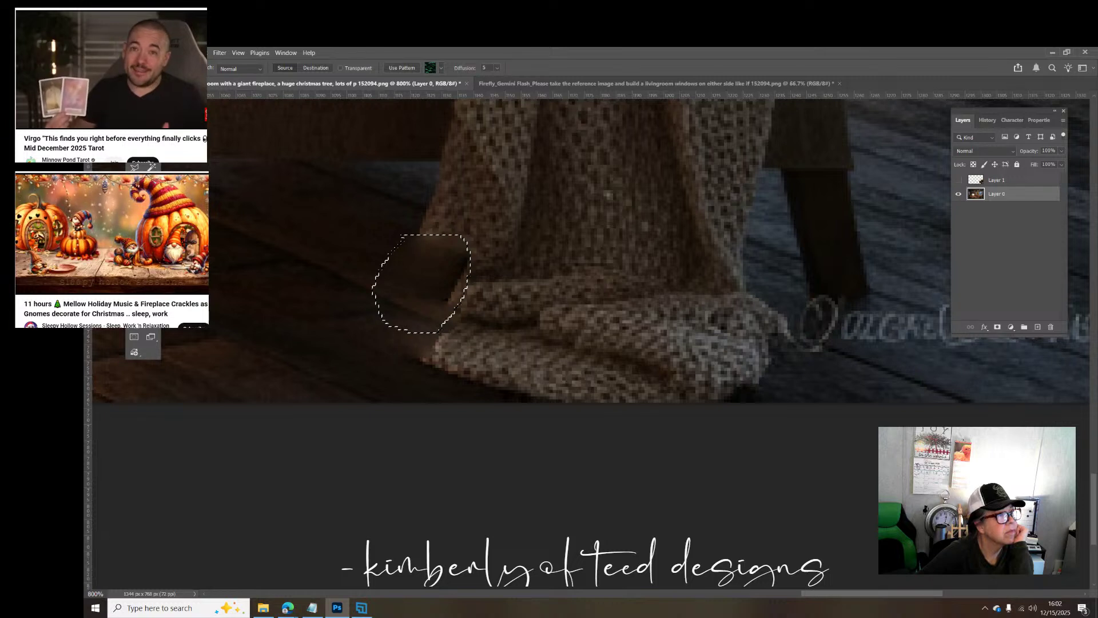
{"action": "left_click", "coordinate": [152, 152]}
{"action": "left_click", "coordinate": [223, 173]}
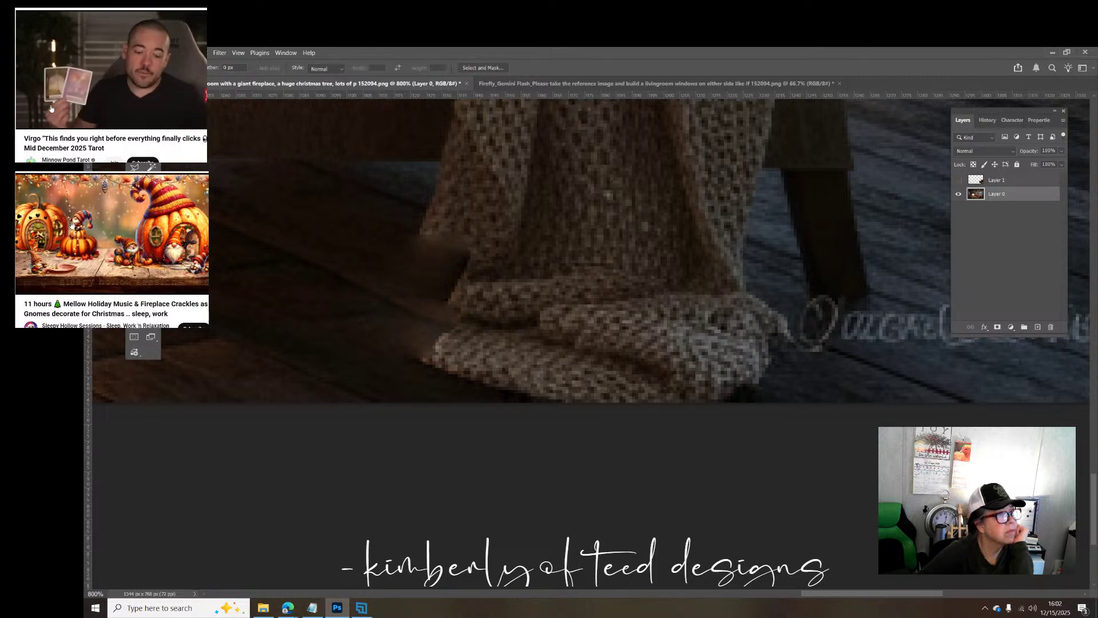
{"action": "left_click", "coordinate": [959, 180]}
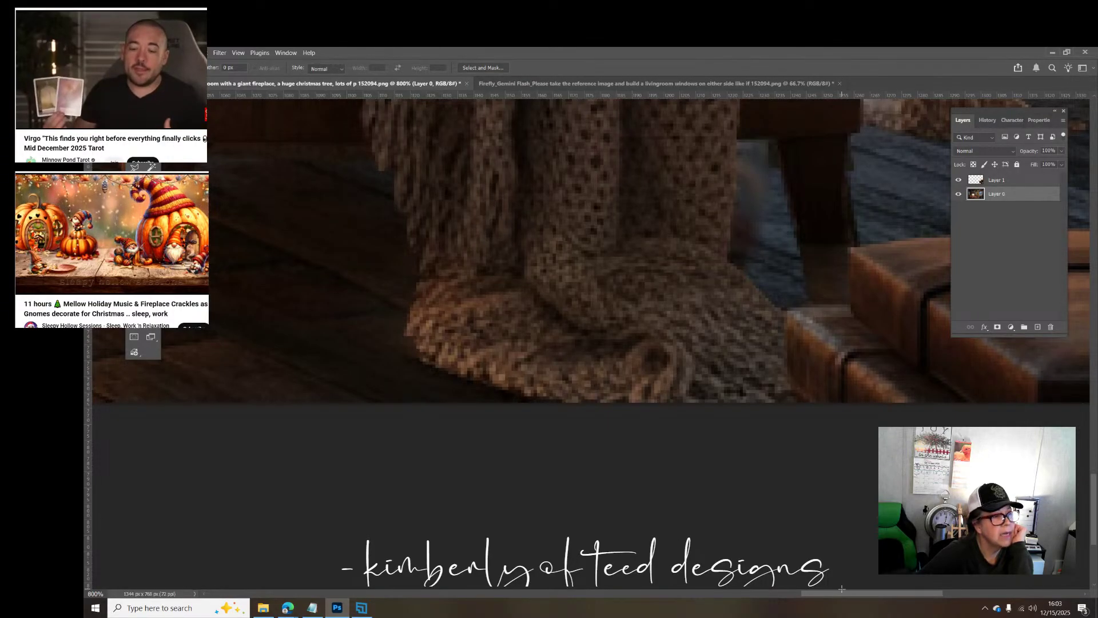
Step: Compare the area around the throw's far edge and the armchair's other front leg with Layer 1 hidden and shown
{"action": "scroll", "coordinate": [882, 582], "scroll_direction": "right", "scroll_amount": 5}
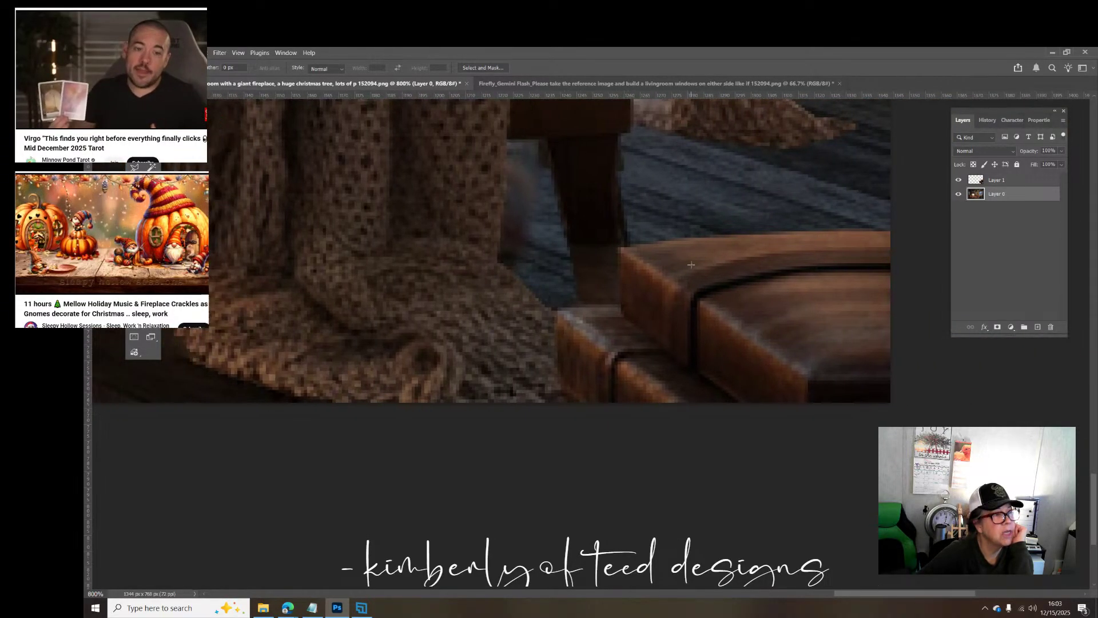
{"action": "scroll", "coordinate": [680, 298], "scroll_direction": "up", "scroll_amount": 5}
{"action": "scroll", "coordinate": [680, 298], "scroll_direction": "up", "scroll_amount": 3}
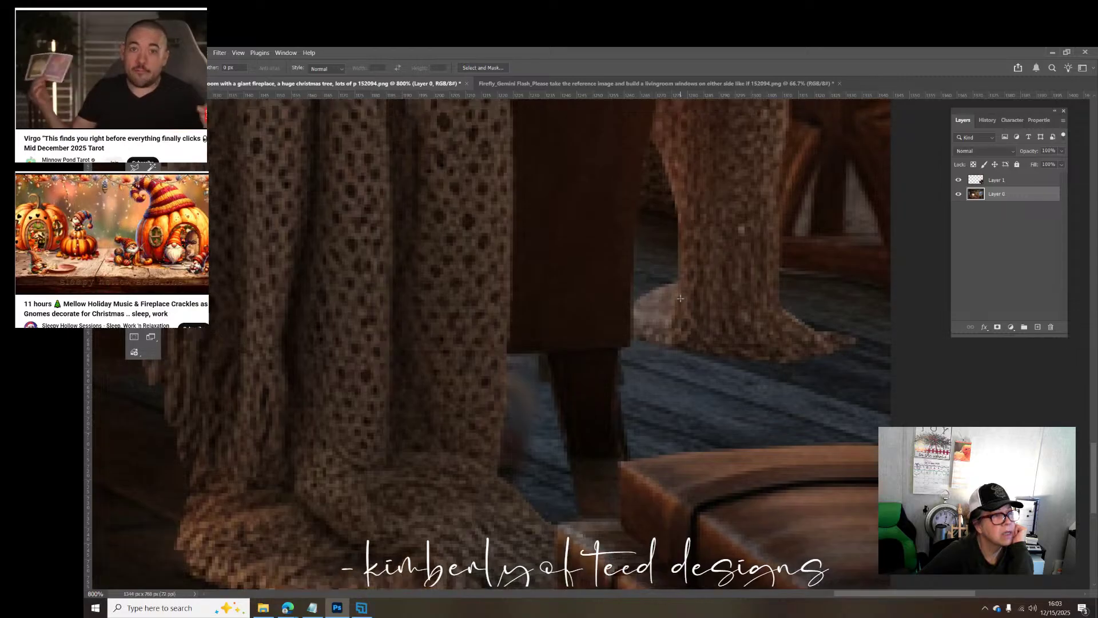
{"action": "scroll", "coordinate": [680, 298], "scroll_direction": "down", "scroll_amount": 2}
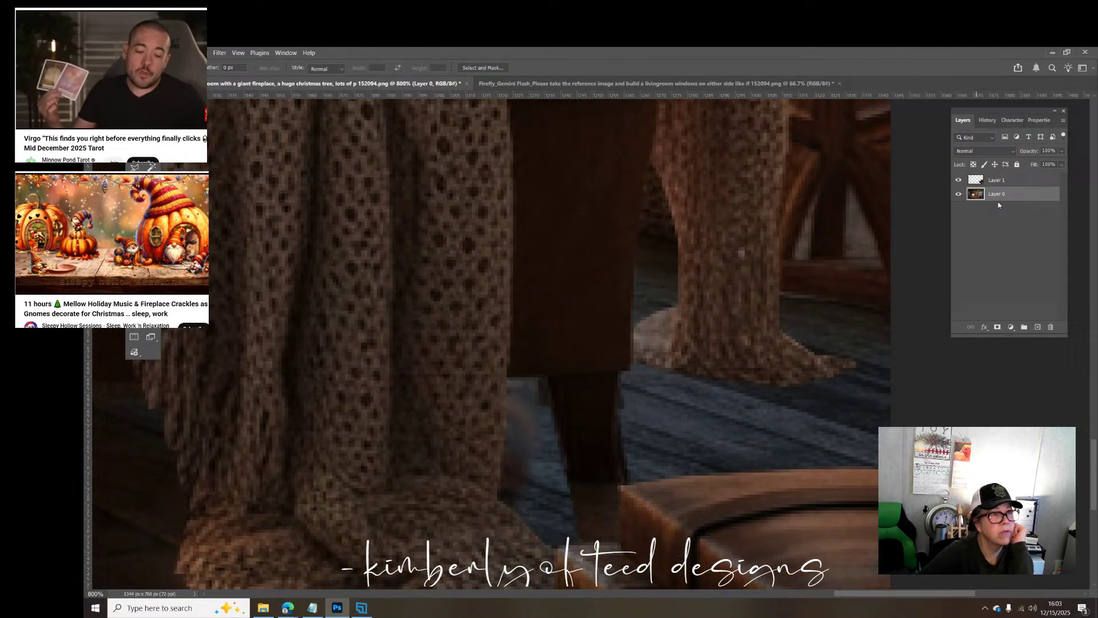
{"action": "left_click", "coordinate": [958, 180]}
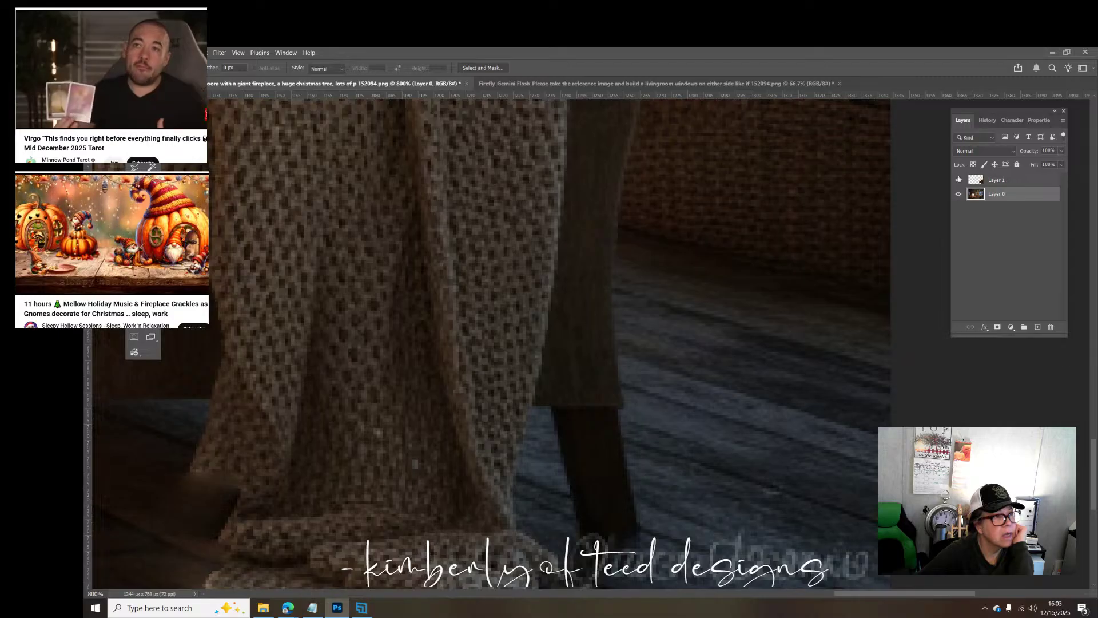
{"action": "left_click", "coordinate": [959, 179]}
{"action": "left_click", "coordinate": [960, 179]}
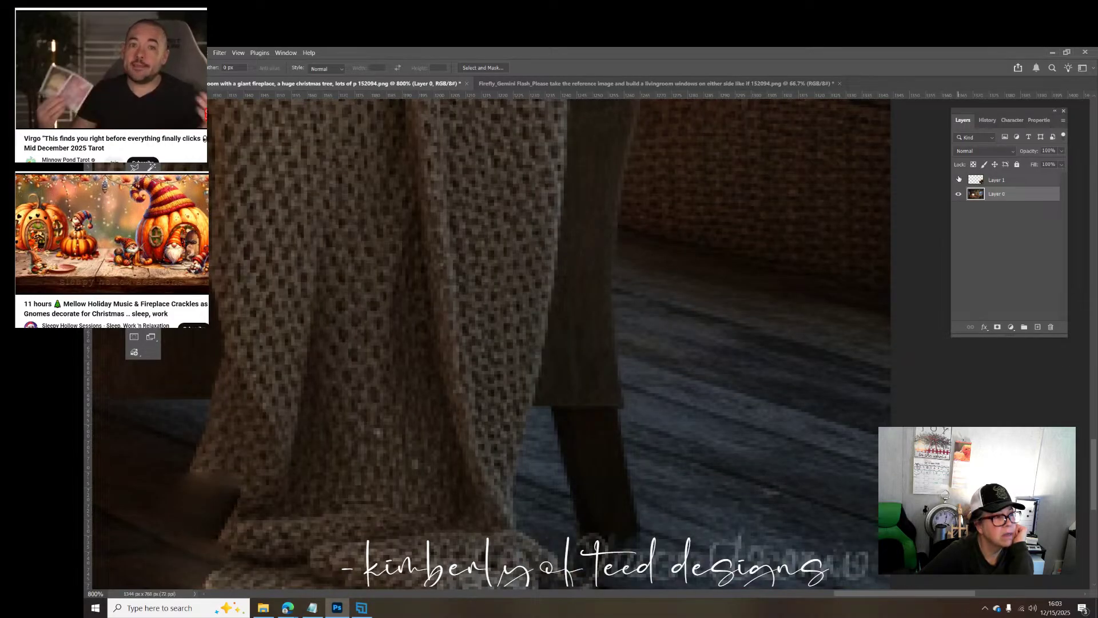
{"action": "left_click", "coordinate": [959, 179]}
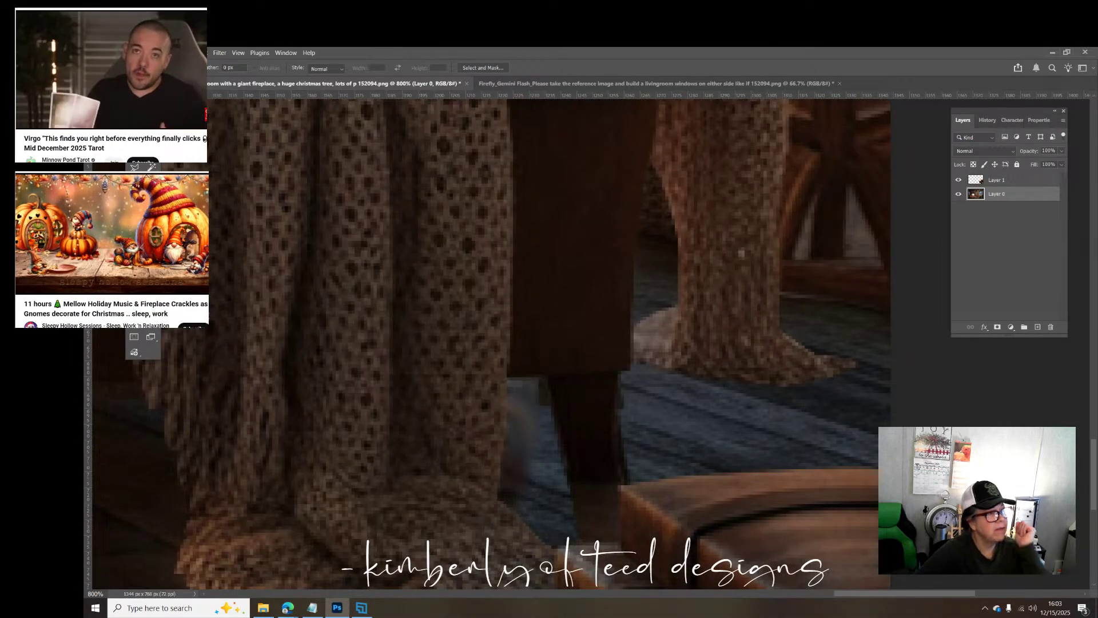
Step: Lasso the blurred patch between the crocheted throw and the armchair's front leg, delete it from Layer 1, deselect, and hide Layer 1
{"action": "key", "text": "l"}
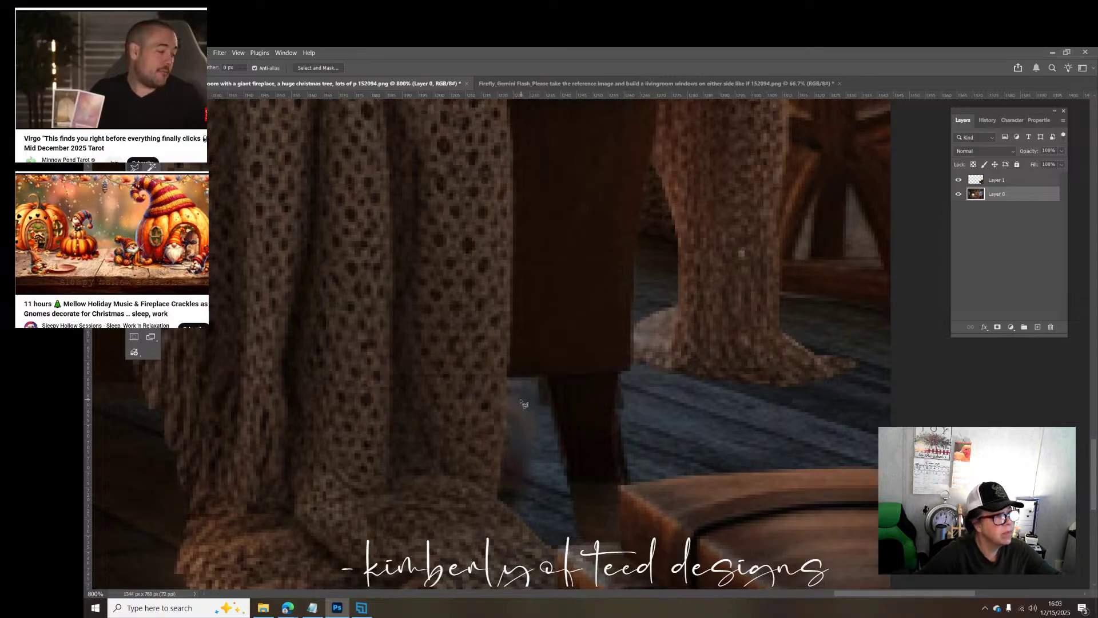
{"action": "mouse_move", "coordinate": [508, 380]}
{"action": "left_mouse_down"}
{"action": "mouse_move", "coordinate": [499, 500]}
{"action": "mouse_move", "coordinate": [530, 521]}
{"action": "mouse_move", "coordinate": [529, 509]}
{"action": "mouse_move", "coordinate": [556, 502]}
{"action": "mouse_move", "coordinate": [554, 429]}
{"action": "mouse_move", "coordinate": [538, 395]}
{"action": "mouse_move", "coordinate": [550, 393]}
{"action": "mouse_move", "coordinate": [544, 376]}
{"action": "mouse_move", "coordinate": [510, 380]}
{"action": "left_mouse_up"}
{"action": "left_click", "coordinate": [998, 180]}
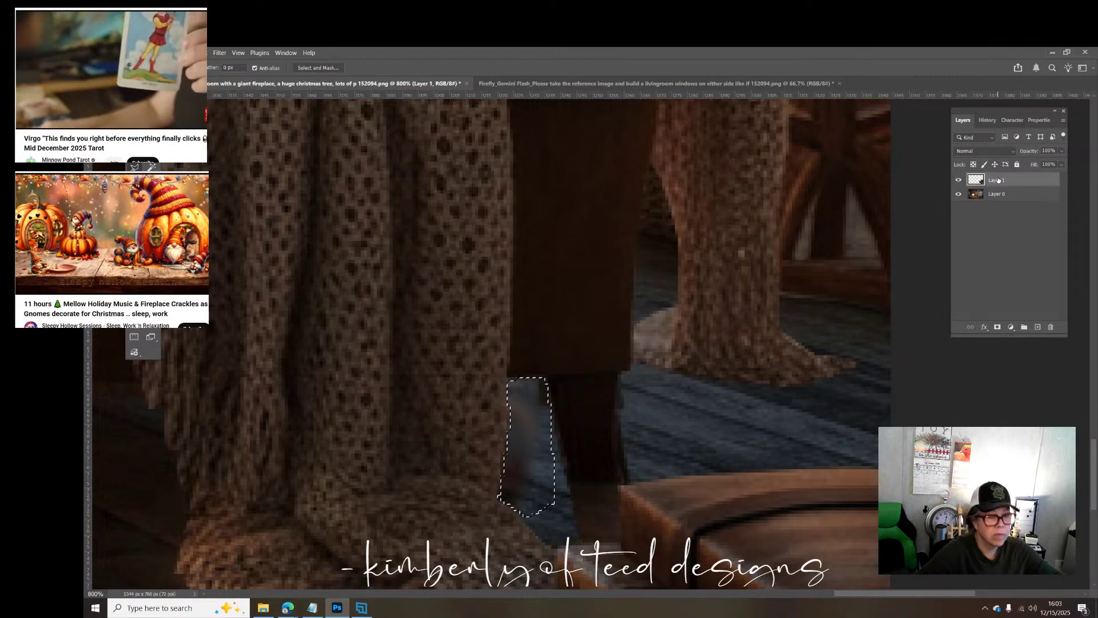
{"action": "key", "text": "Delete"}
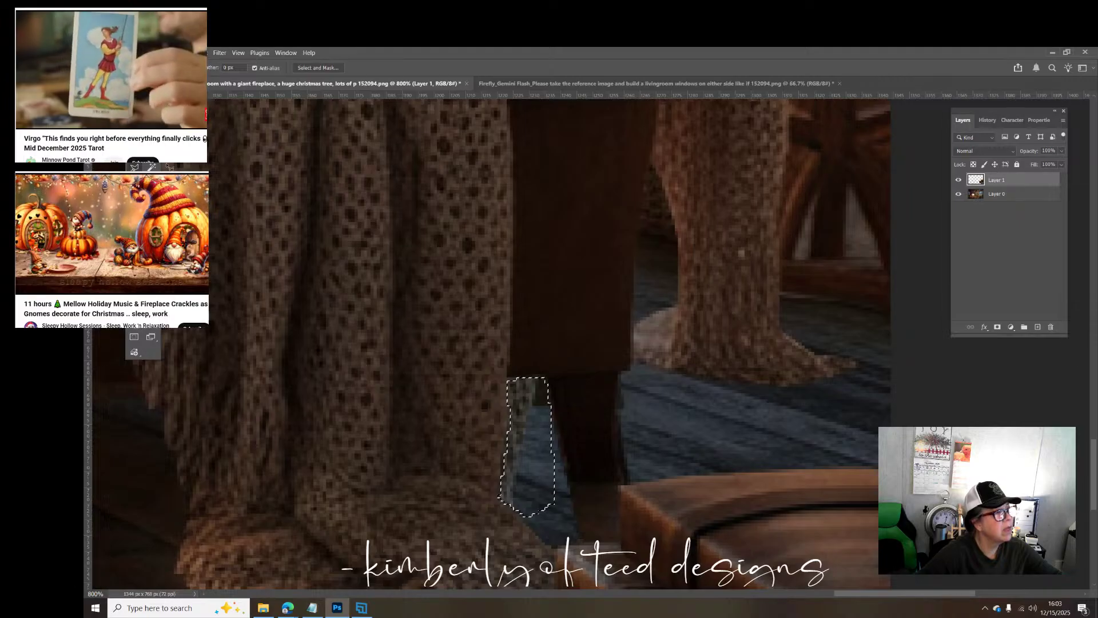
{"action": "key", "text": "m"}
{"action": "left_click", "coordinate": [323, 167]}
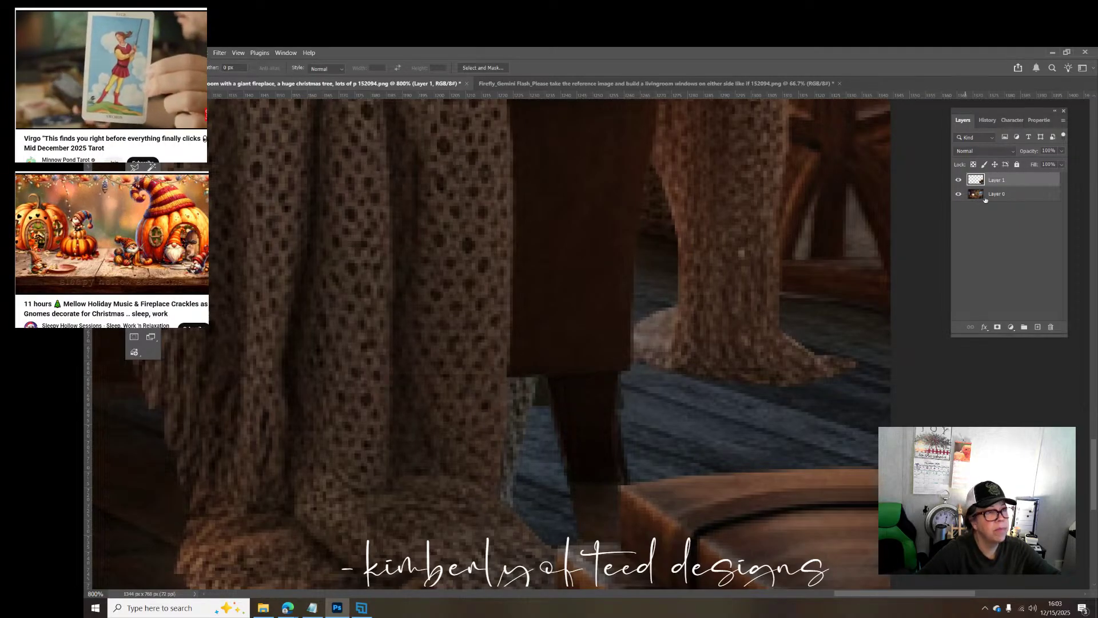
{"action": "left_click", "coordinate": [959, 180]}
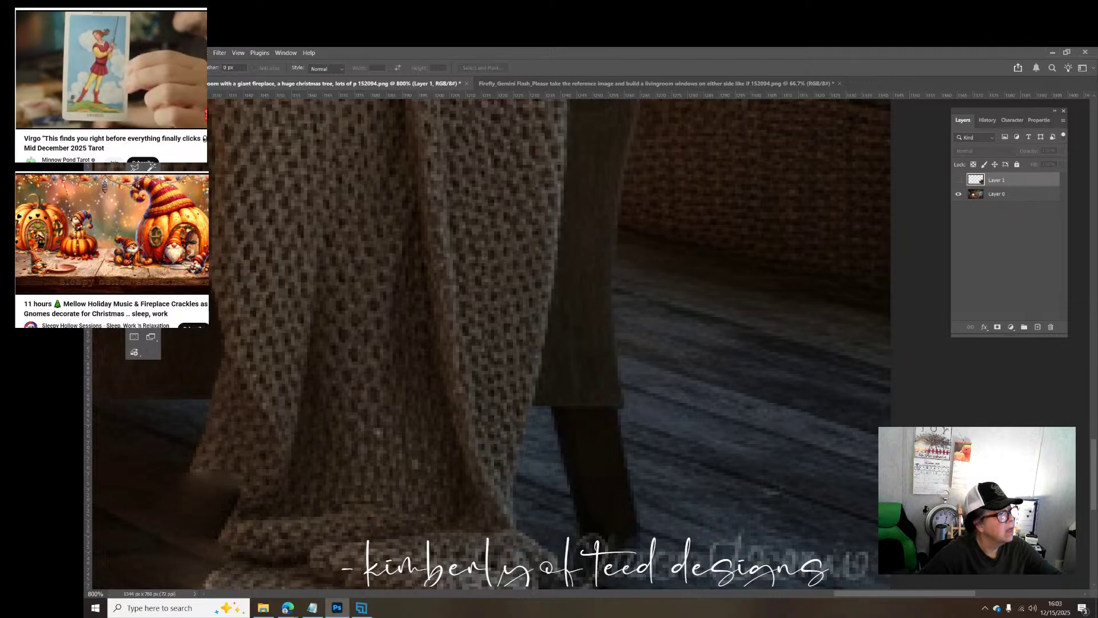
{"action": "left_click", "coordinate": [138, 167]}
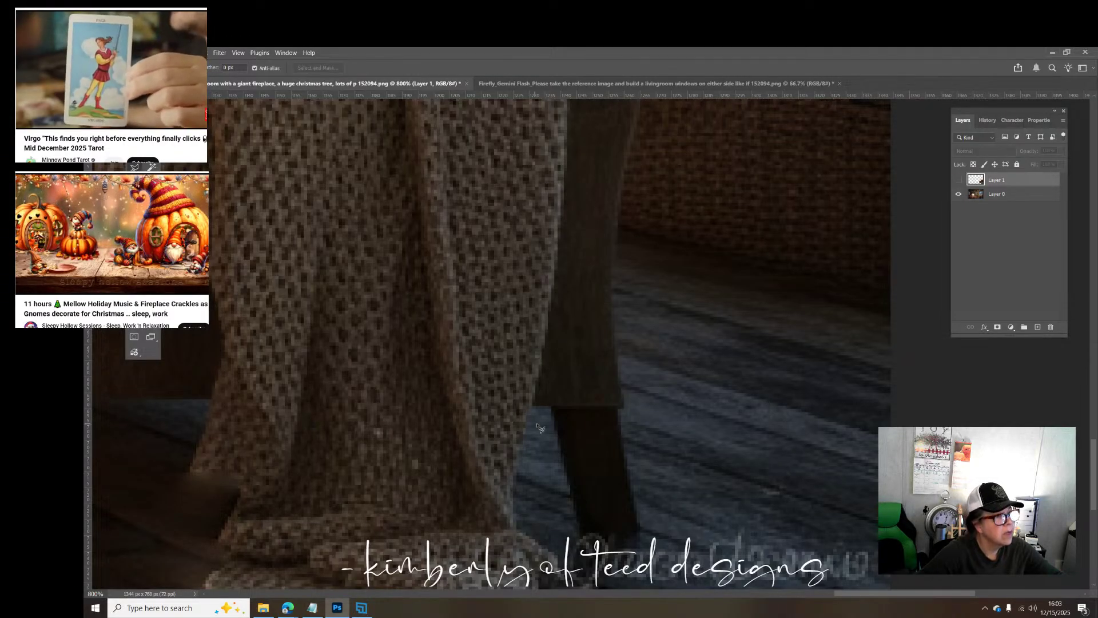
{"action": "left_click", "coordinate": [547, 409]}
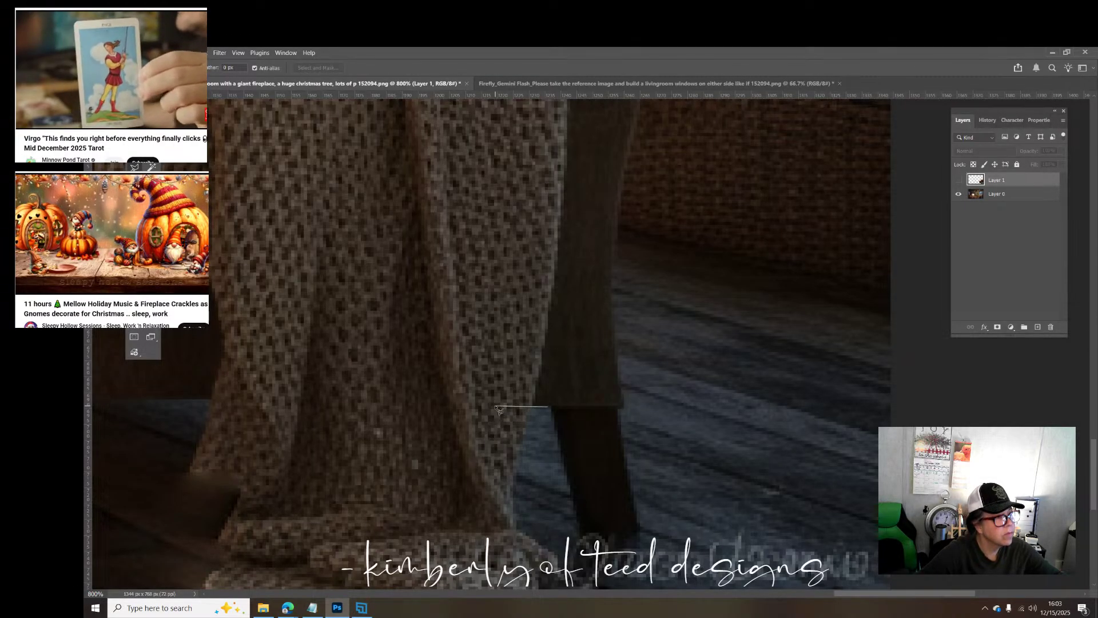
{"action": "double_click", "coordinate": [535, 404]}
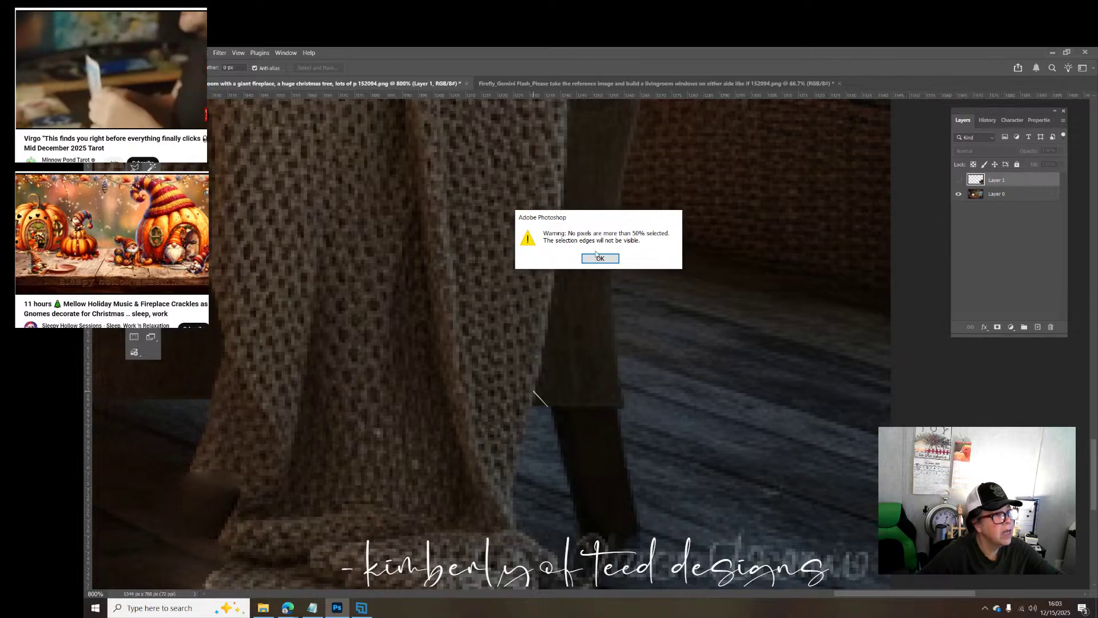
{"action": "key", "text": "Return"}
Step: On Layer 0, patch the old throw's edge beside the chair leg with nearby blue floorboards, deselect, and check it against Layer 1
{"action": "key", "text": "j"}
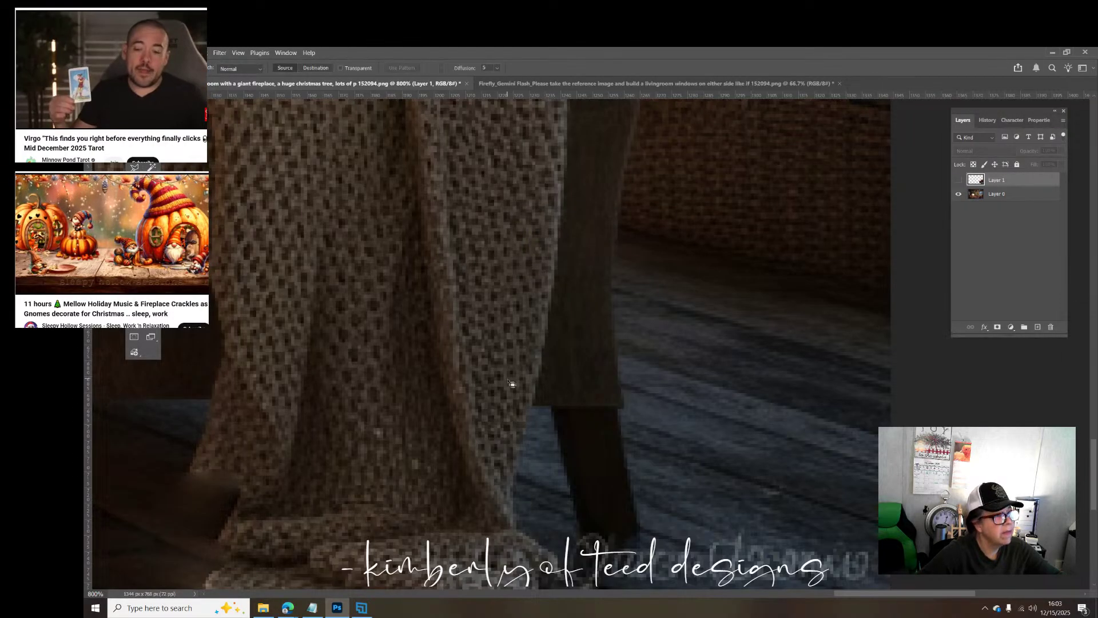
{"action": "mouse_move", "coordinate": [543, 409]}
{"action": "left_mouse_down"}
{"action": "mouse_move", "coordinate": [488, 407]}
{"action": "mouse_move", "coordinate": [477, 422]}
{"action": "mouse_move", "coordinate": [480, 452]}
{"action": "mouse_move", "coordinate": [524, 528]}
{"action": "mouse_move", "coordinate": [552, 518]}
{"action": "mouse_move", "coordinate": [549, 408]}
{"action": "left_mouse_up"}
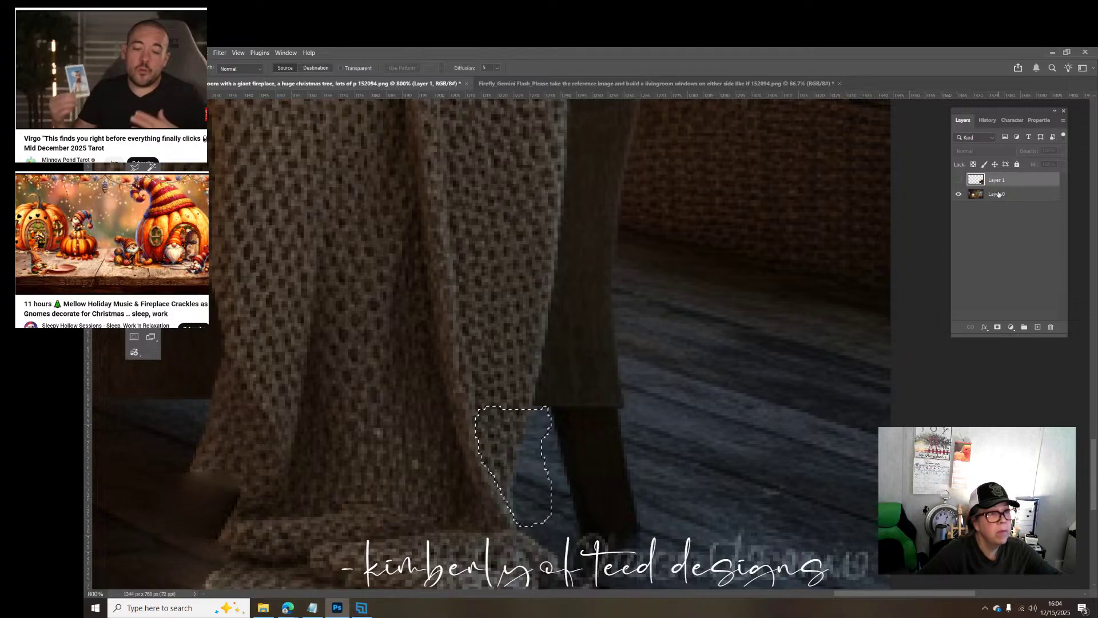
{"action": "key", "text": "alt+bracketleft"}
{"action": "left_click_drag", "start_coordinate": [517, 455], "coordinate": [775, 441]}
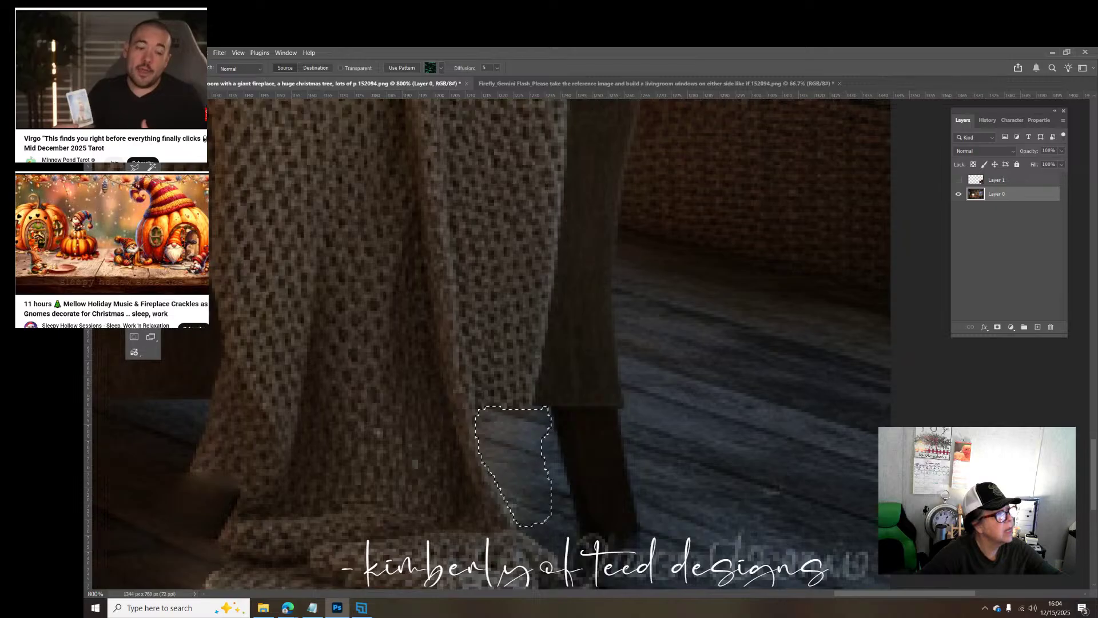
{"action": "key", "text": "ctrl+z"}
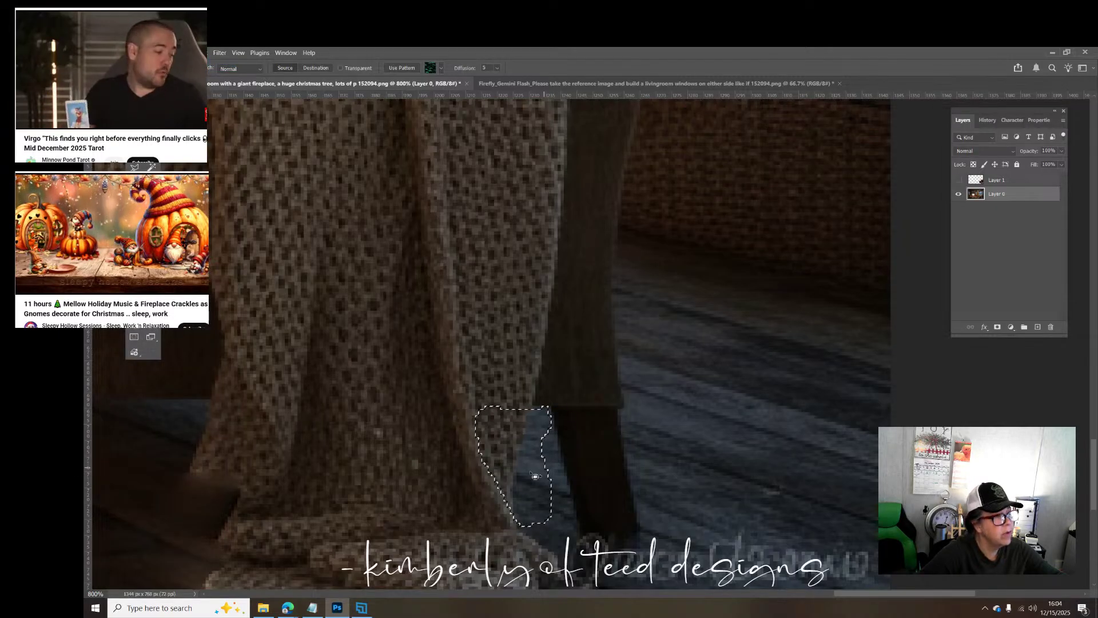
{"action": "left_click_drag", "start_coordinate": [513, 470], "coordinate": [687, 452]}
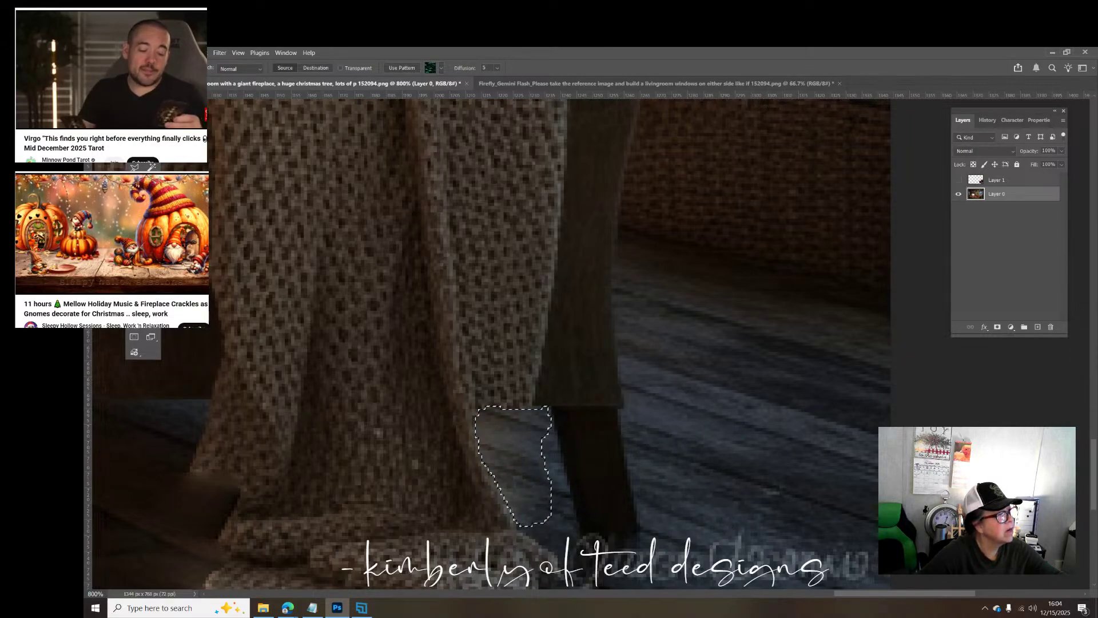
{"action": "key", "text": "m"}
{"action": "key", "text": "ctrl+d"}
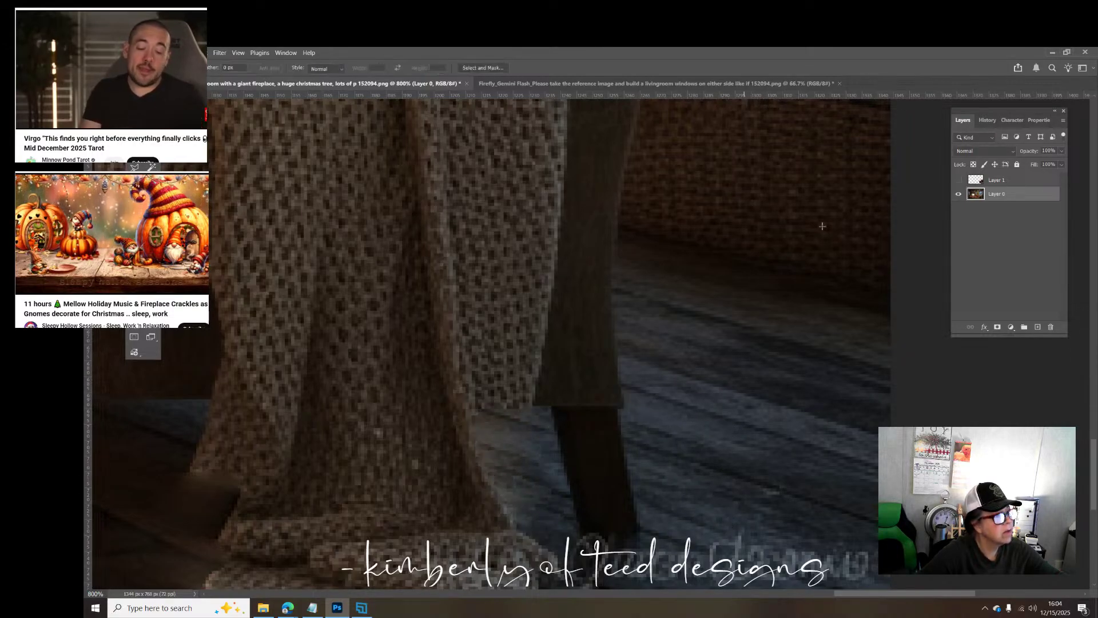
{"action": "left_click", "coordinate": [960, 180]}
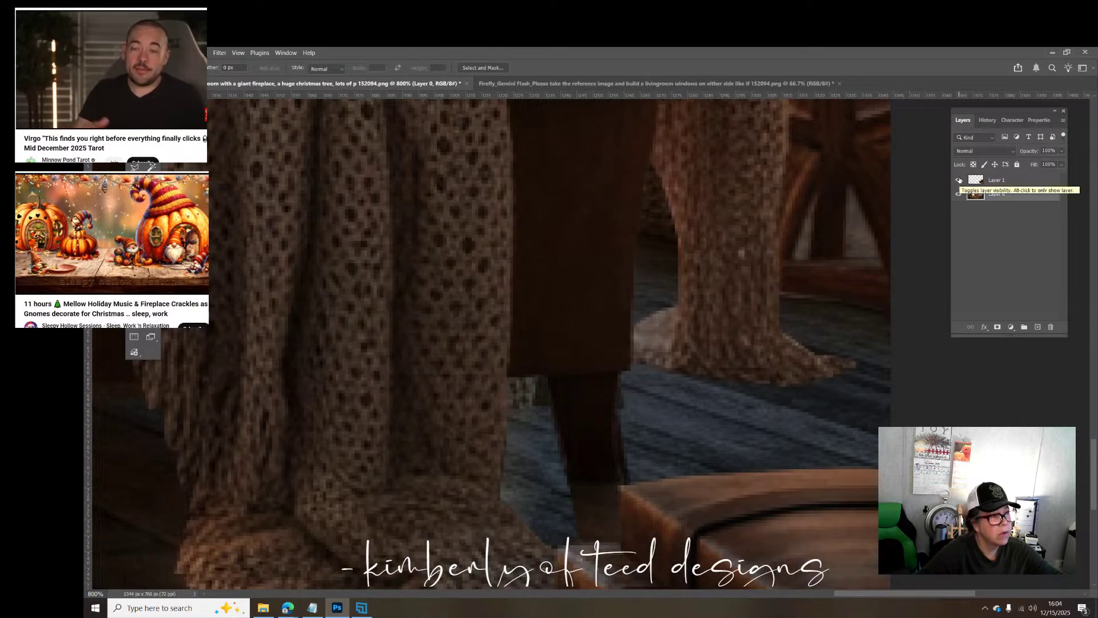
{"action": "left_click", "coordinate": [960, 180]}
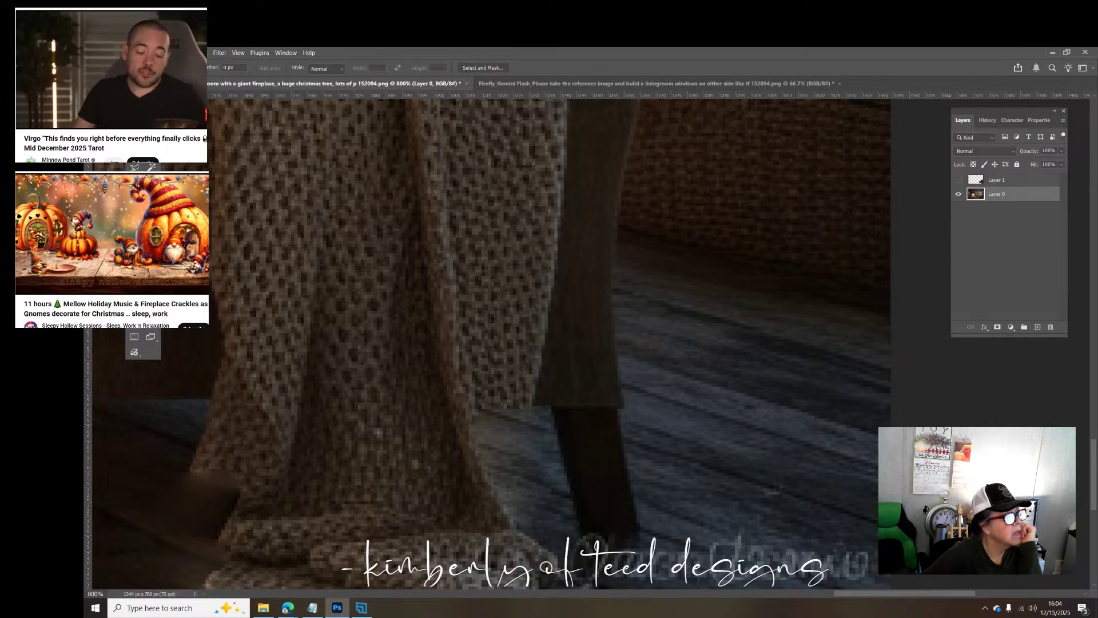
{"action": "key", "text": "l"}
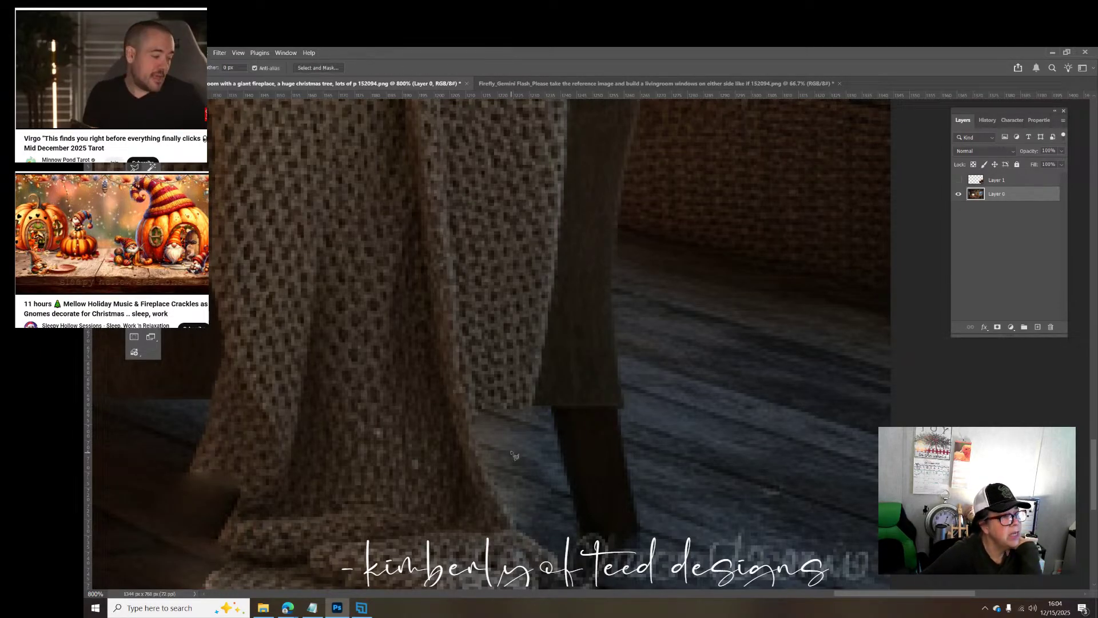
{"action": "left_click", "coordinate": [569, 513]}
{"action": "left_click", "coordinate": [550, 407]}
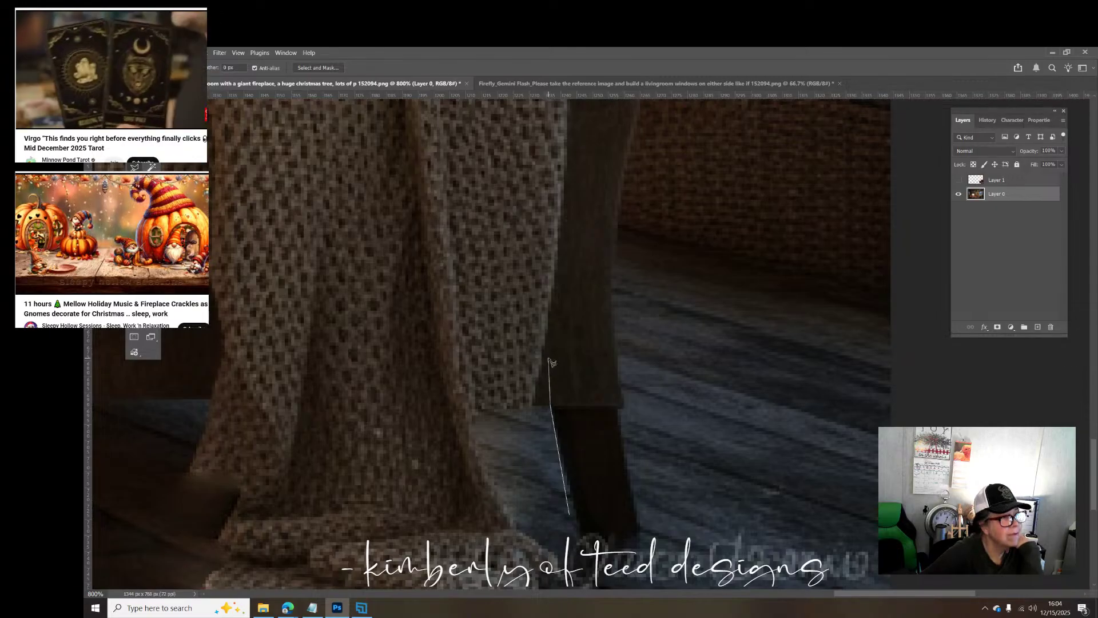
{"action": "left_click", "coordinate": [549, 308]}
{"action": "left_click", "coordinate": [455, 314]}
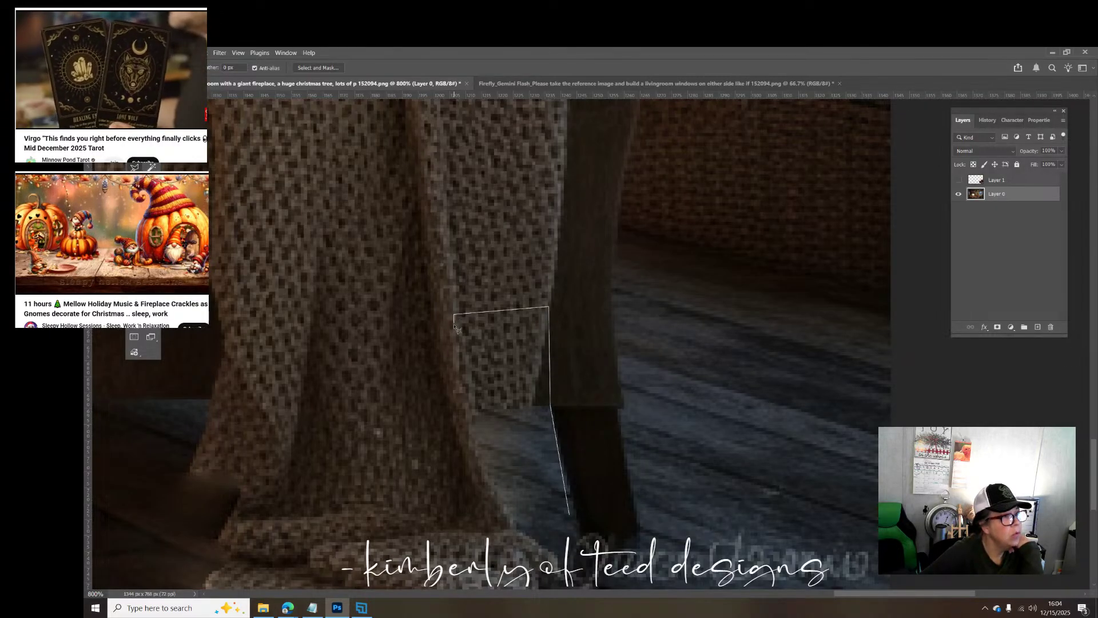
{"action": "left_click", "coordinate": [470, 440]}
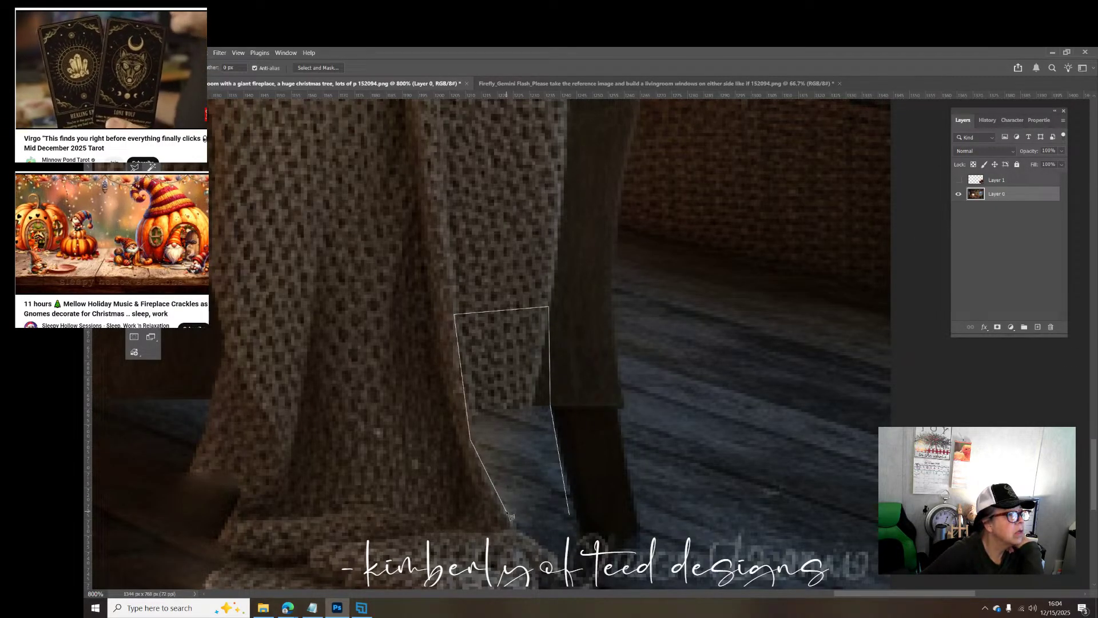
{"action": "left_click", "coordinate": [507, 510]}
{"action": "left_click", "coordinate": [526, 525]}
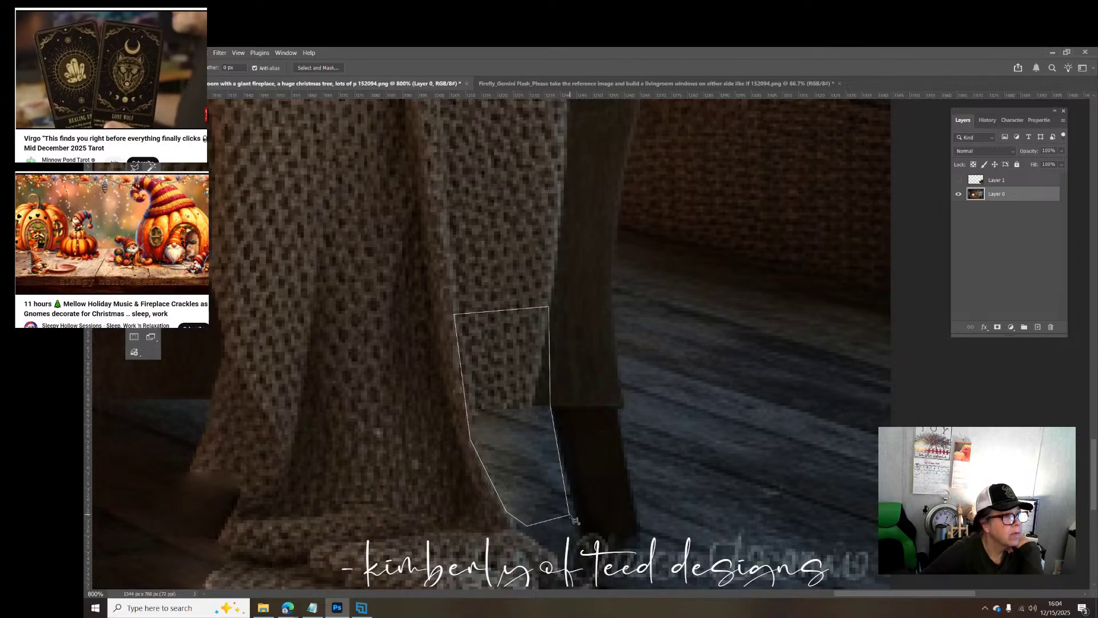
{"action": "left_click", "coordinate": [570, 513]}
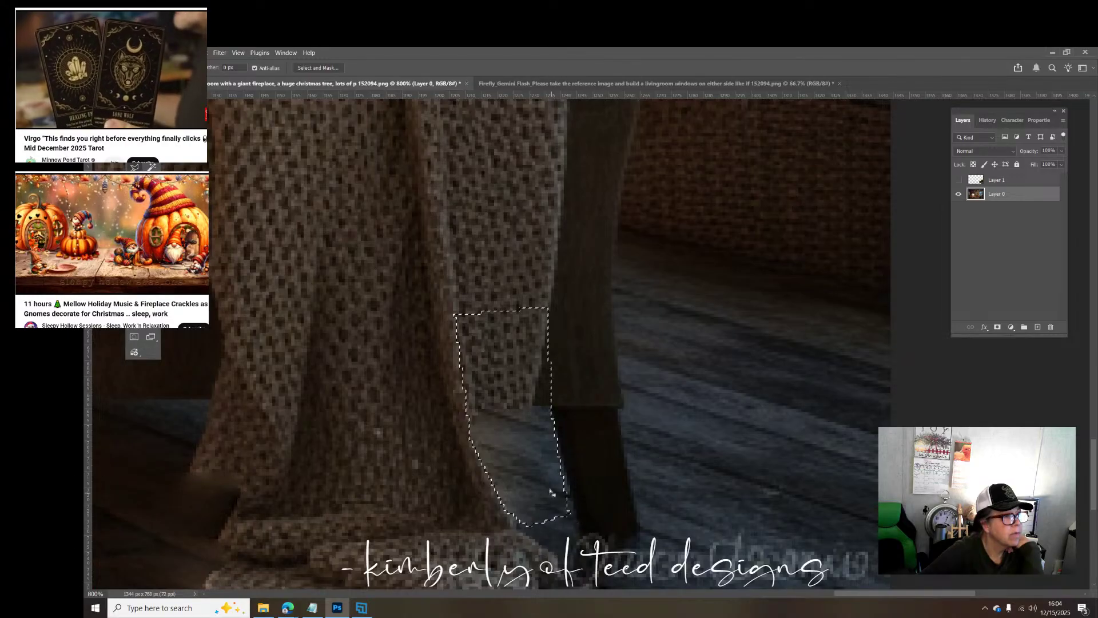
{"action": "left_click", "coordinate": [502, 400]}
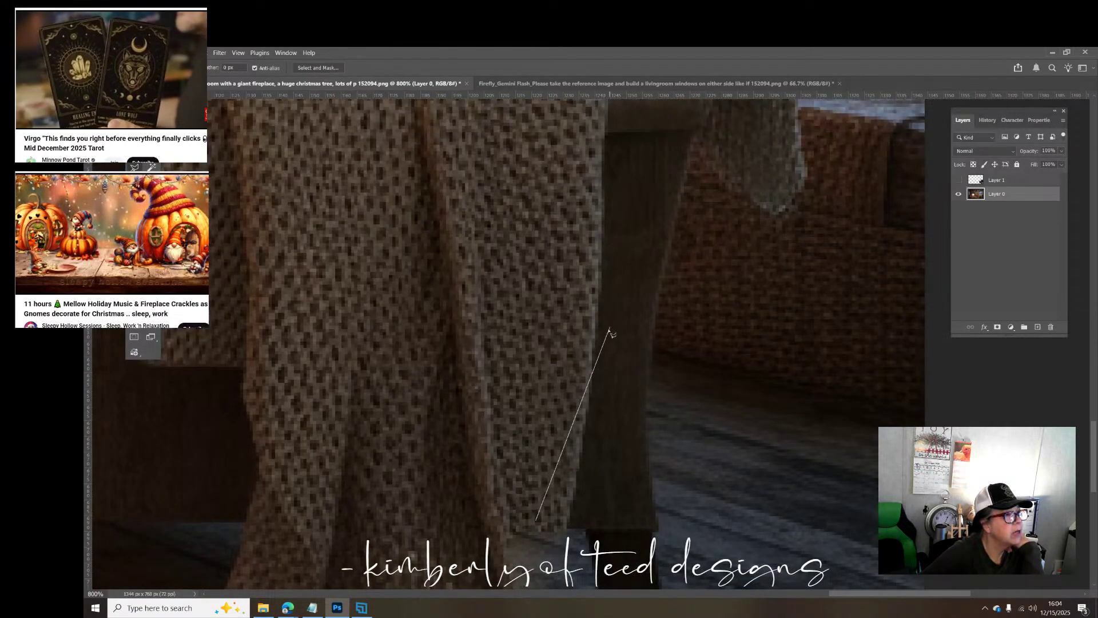
{"action": "left_click", "coordinate": [607, 330]}
{"action": "double_click", "coordinate": [558, 395]}
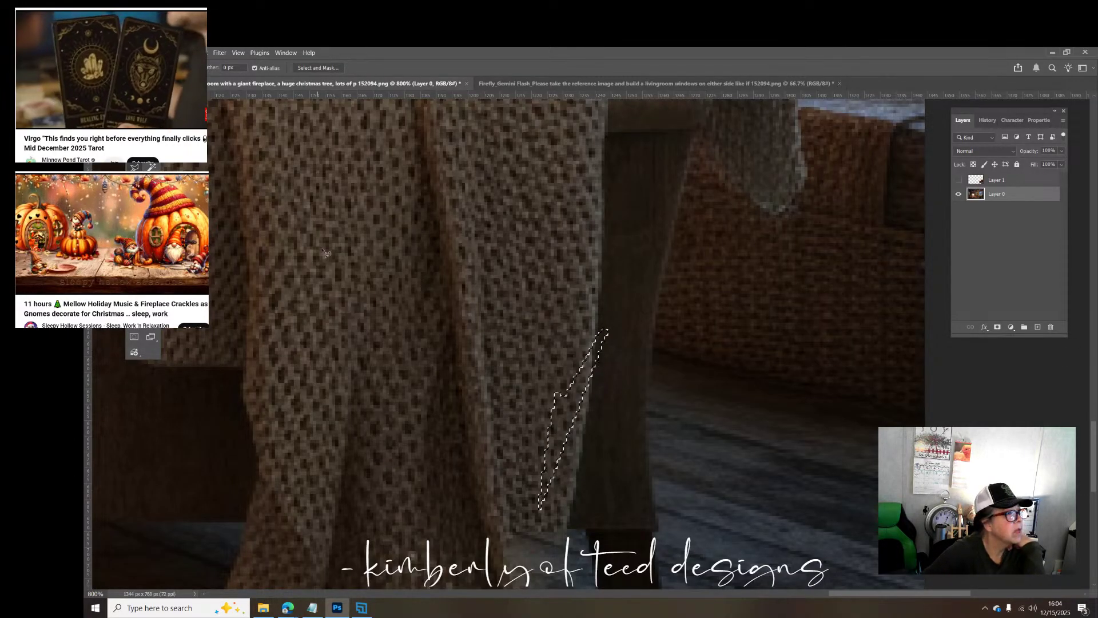
{"action": "key", "text": "j"}
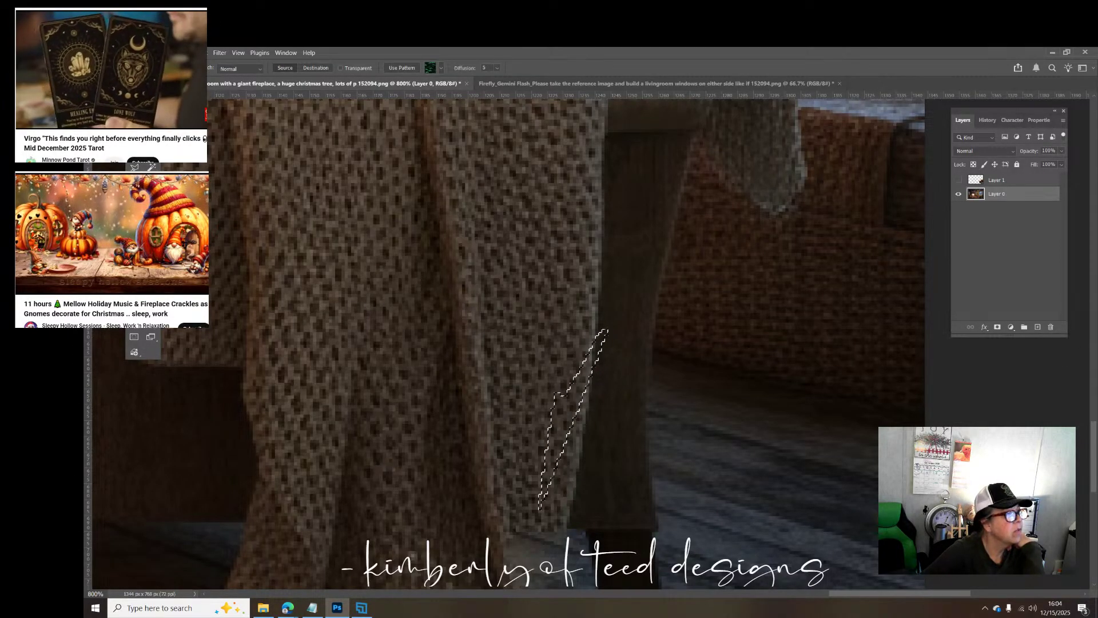
{"action": "key", "text": "m"}
{"action": "key", "text": "ctrl+d"}
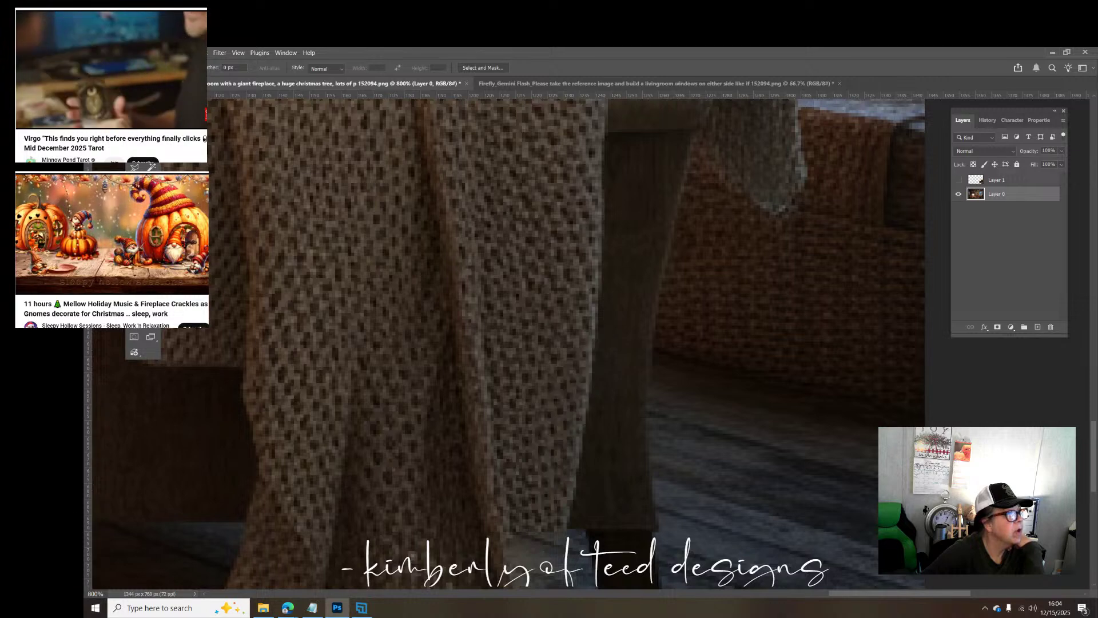
Step: Patch the old throw's remaining lower flap on Layer 0 with floorboards from beyond the chair leg, deselect, and show Layer 1
{"action": "key", "text": "j"}
{"action": "scroll", "coordinate": [319, 248], "scroll_direction": "down", "scroll_amount": 5}
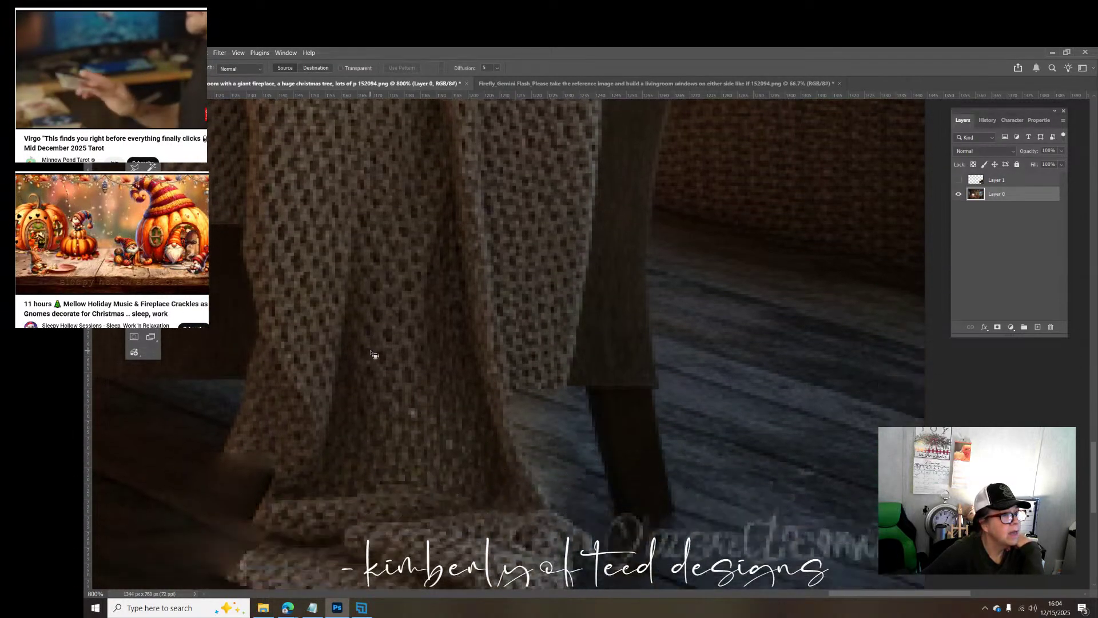
{"action": "mouse_move", "coordinate": [604, 494]}
{"action": "left_mouse_down"}
{"action": "mouse_move", "coordinate": [590, 434]}
{"action": "mouse_move", "coordinate": [567, 404]}
{"action": "mouse_move", "coordinate": [582, 355]}
{"action": "mouse_move", "coordinate": [522, 272]}
{"action": "mouse_move", "coordinate": [497, 296]}
{"action": "mouse_move", "coordinate": [517, 423]}
{"action": "mouse_move", "coordinate": [554, 497]}
{"action": "mouse_move", "coordinate": [605, 501]}
{"action": "left_mouse_up"}
{"action": "left_click_drag", "start_coordinate": [543, 388], "coordinate": [729, 372]}
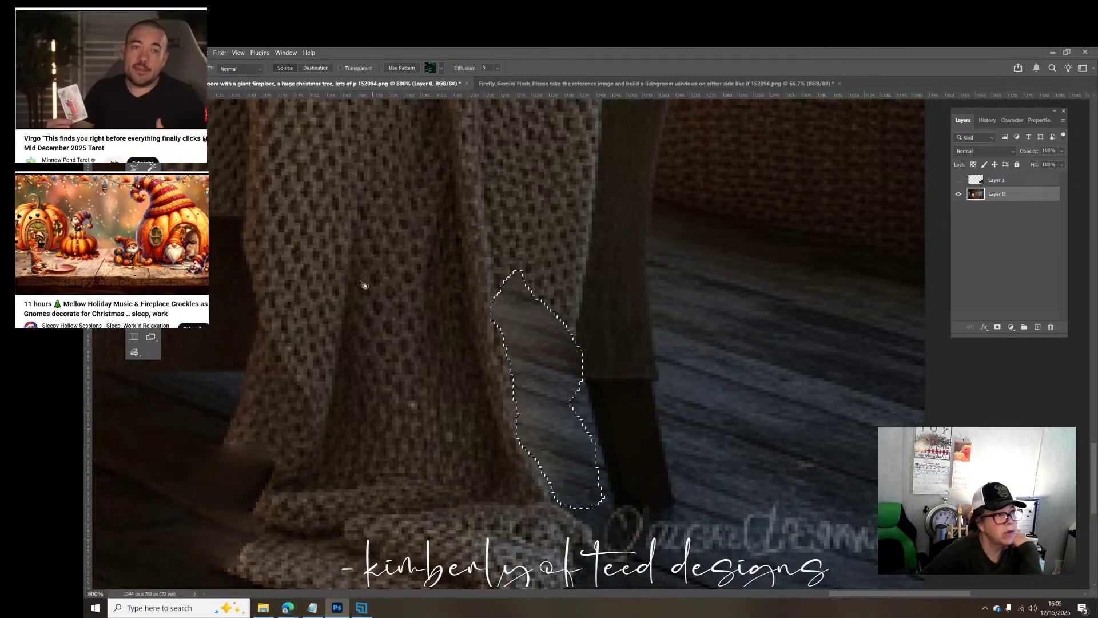
{"action": "key", "text": "m"}
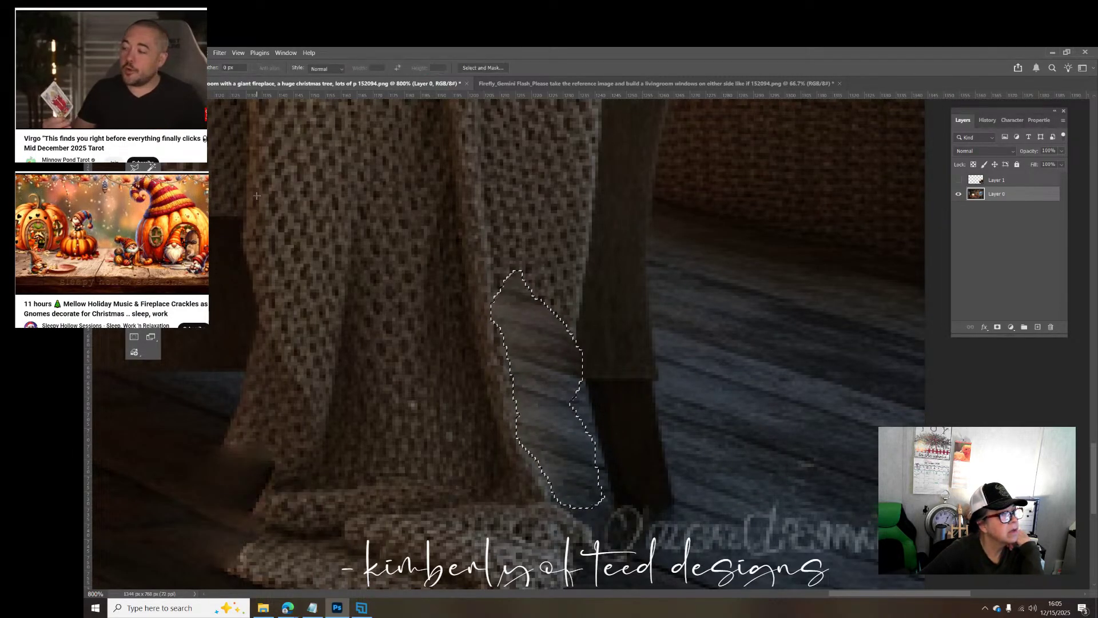
{"action": "key", "text": "ctrl+d"}
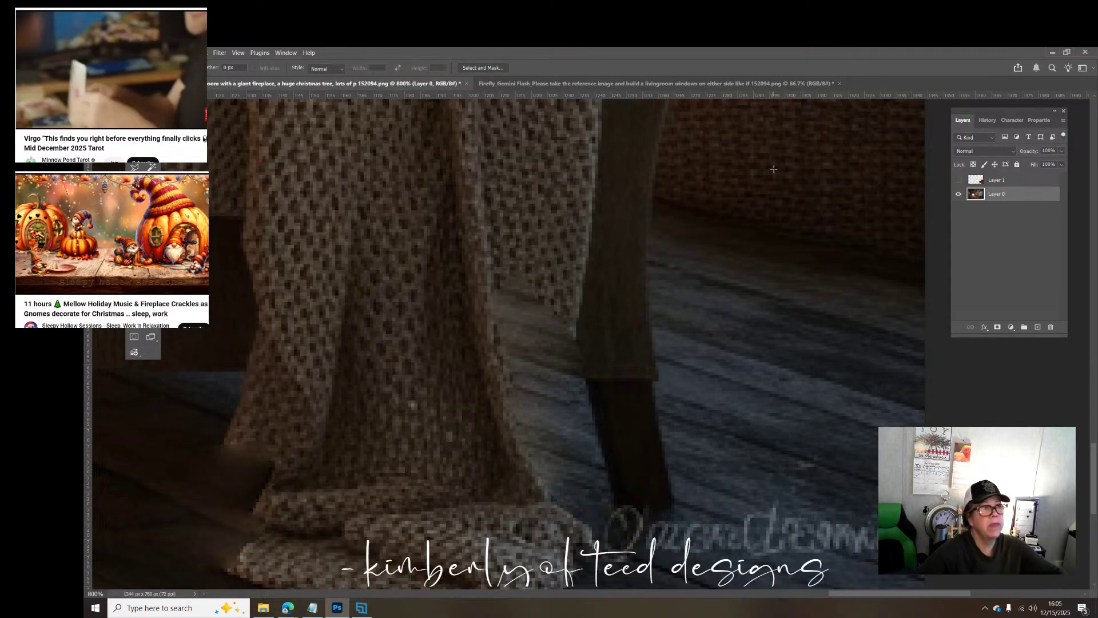
{"action": "left_click", "coordinate": [958, 180]}
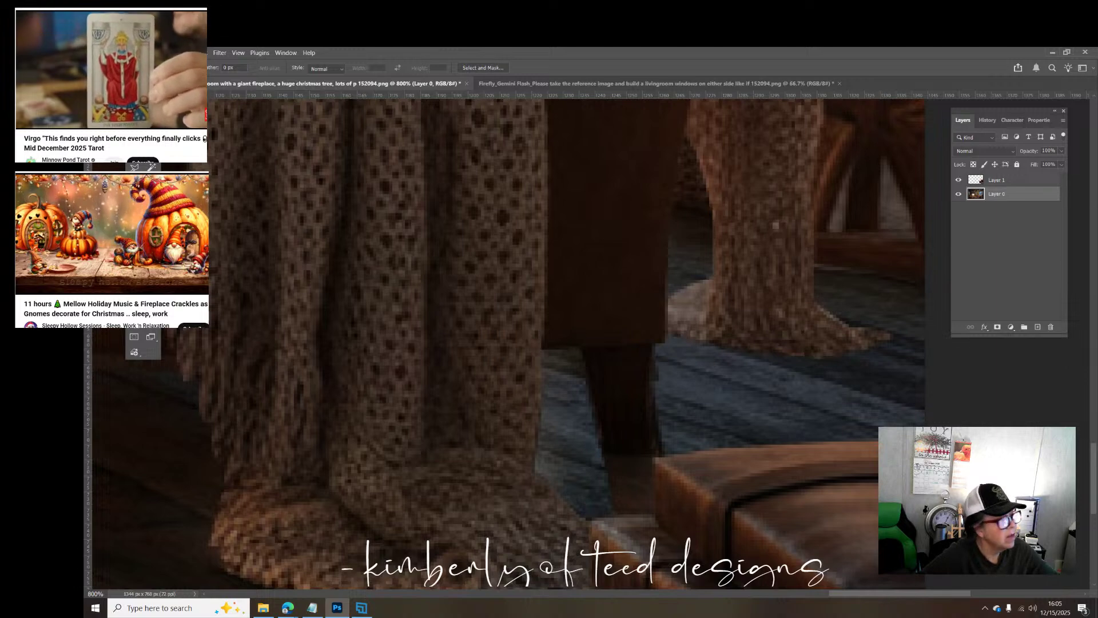
Step: Zoom out to 100% and examine how the armchair and crocheted throw blend into the whole living-room image
{"action": "key", "text": "z"}
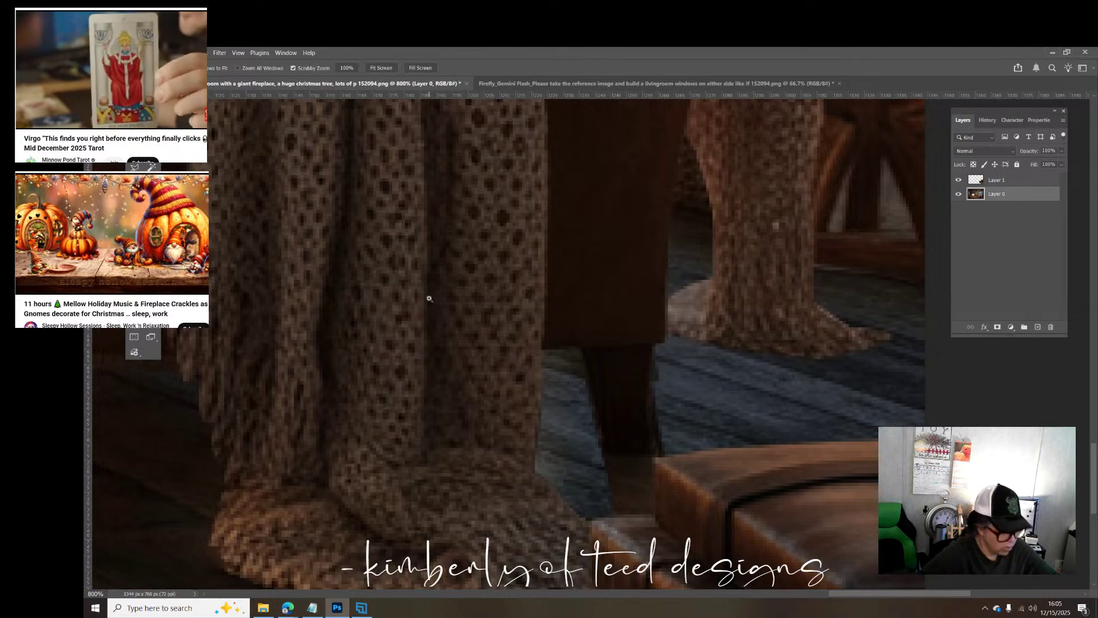
{"action": "left_click", "coordinate": [430, 298], "text": "alt"}
{"action": "left_click", "coordinate": [430, 298], "text": "alt"}
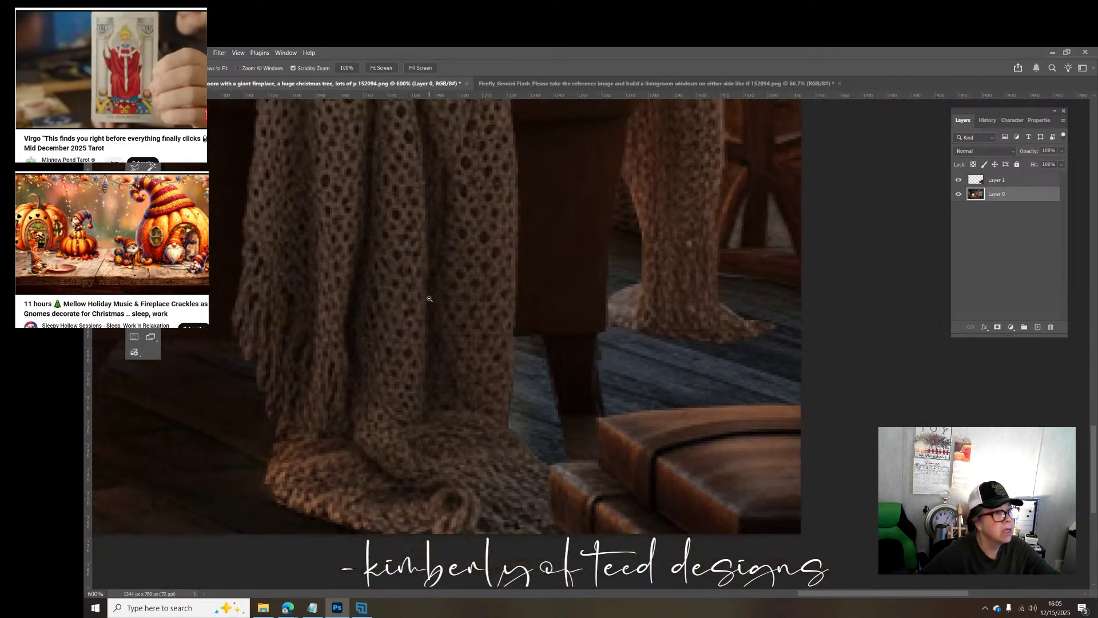
{"action": "left_click", "coordinate": [430, 298], "text": "alt"}
{"action": "left_click", "coordinate": [430, 298], "text": "alt"}
{"action": "left_click", "coordinate": [430, 298], "text": "alt"}
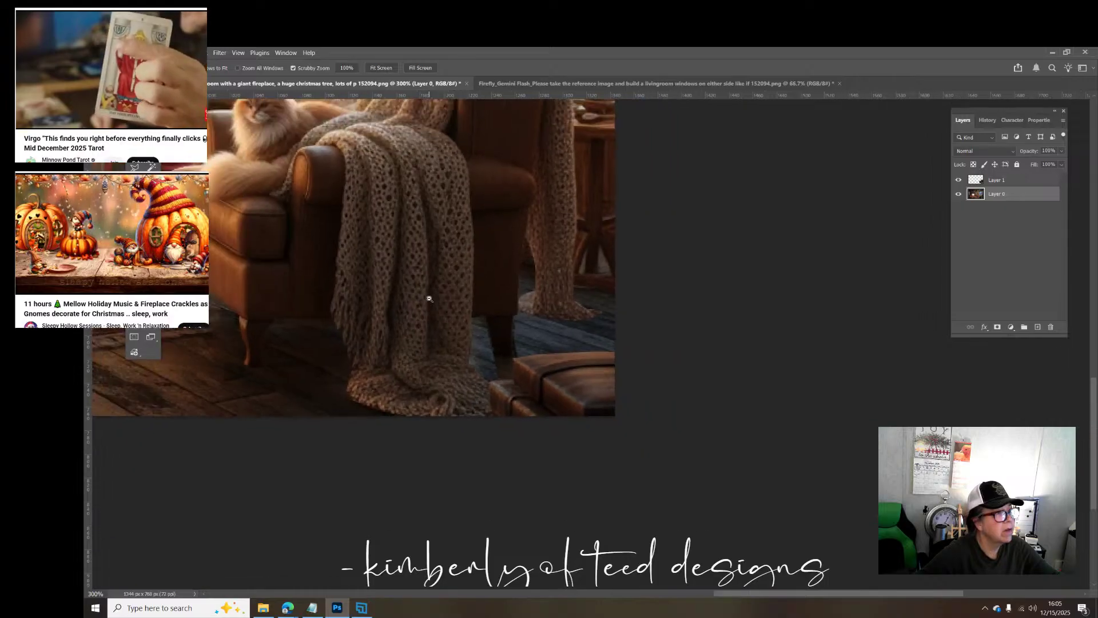
{"action": "left_click", "coordinate": [429, 298], "text": "alt"}
{"action": "left_click", "coordinate": [429, 298], "text": "alt"}
{"action": "scroll", "coordinate": [890, 392], "scroll_direction": "up", "scroll_amount": 5}
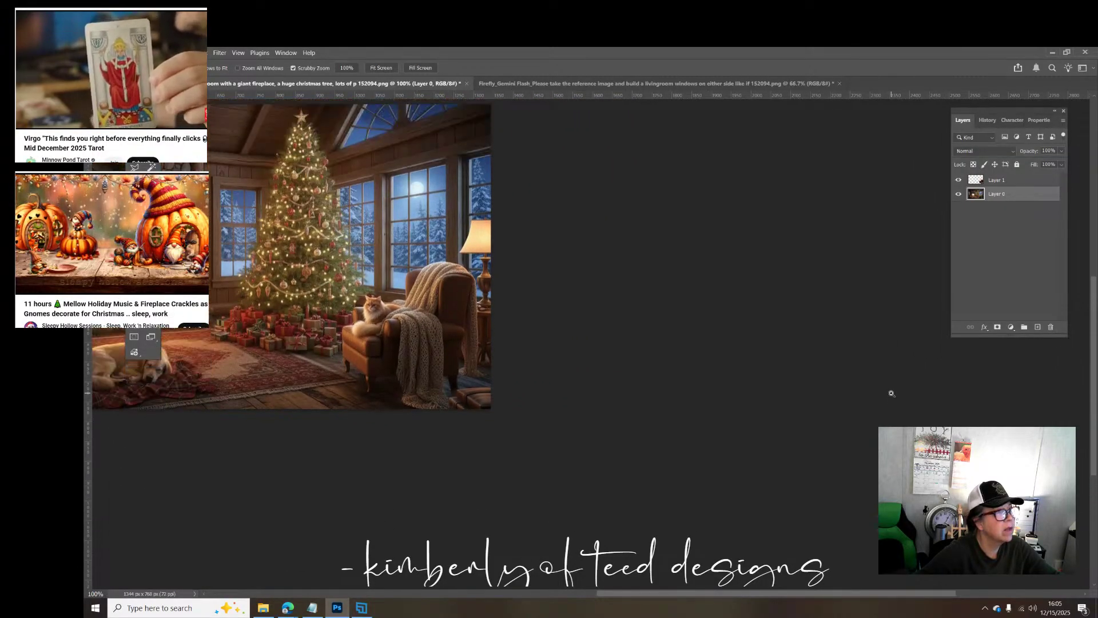
{"action": "scroll", "coordinate": [890, 392], "scroll_direction": "up", "scroll_amount": 1}
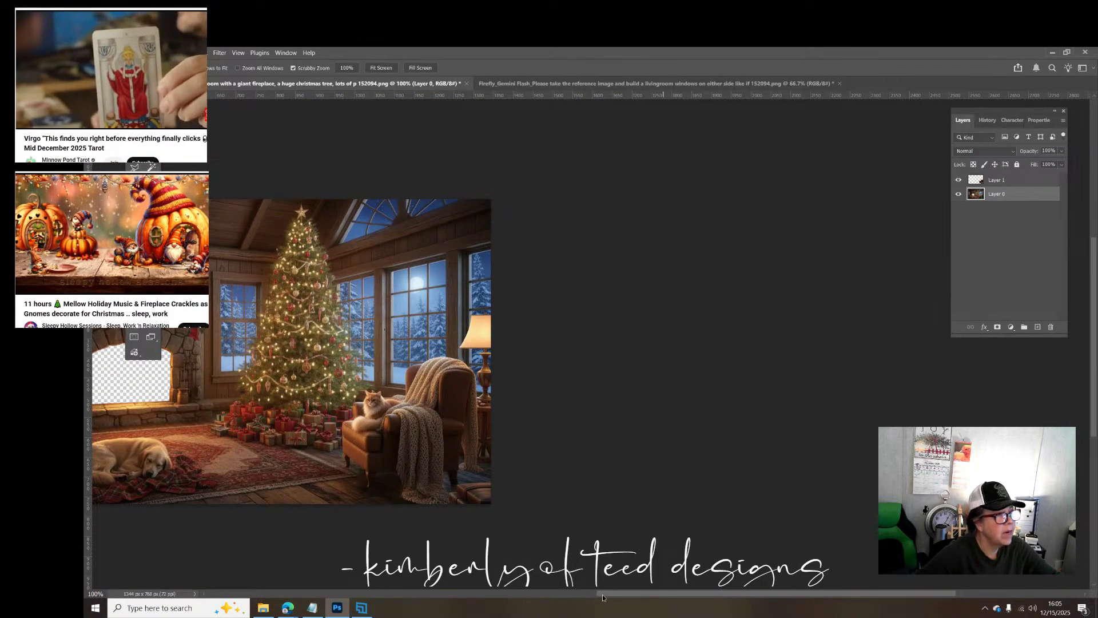
{"action": "left_click_drag", "start_coordinate": [602, 597], "coordinate": [474, 613]}
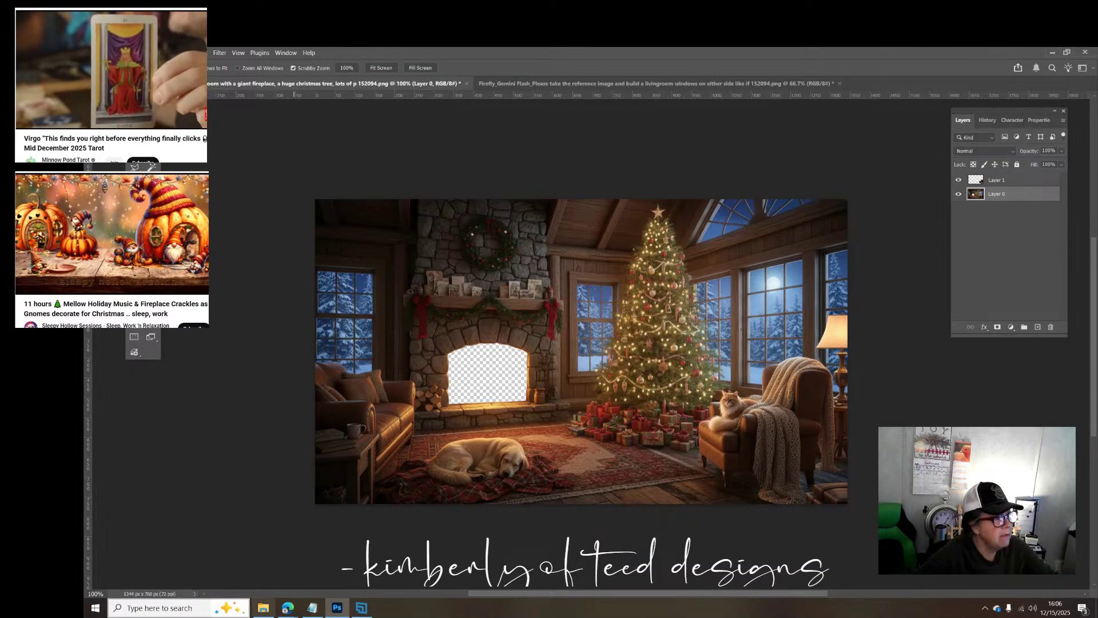
Step: Switch to the Edge browser, open a new tab, and search the web for "full moon december"
{"action": "mouse_move", "coordinate": [289, 608]}
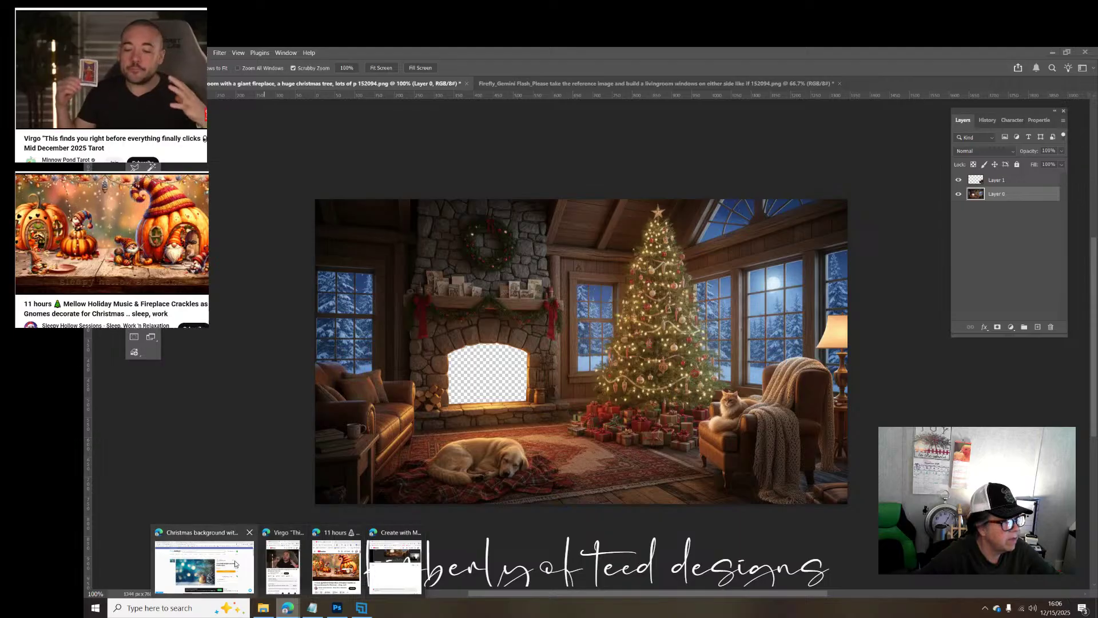
{"action": "left_click", "coordinate": [204, 566]}
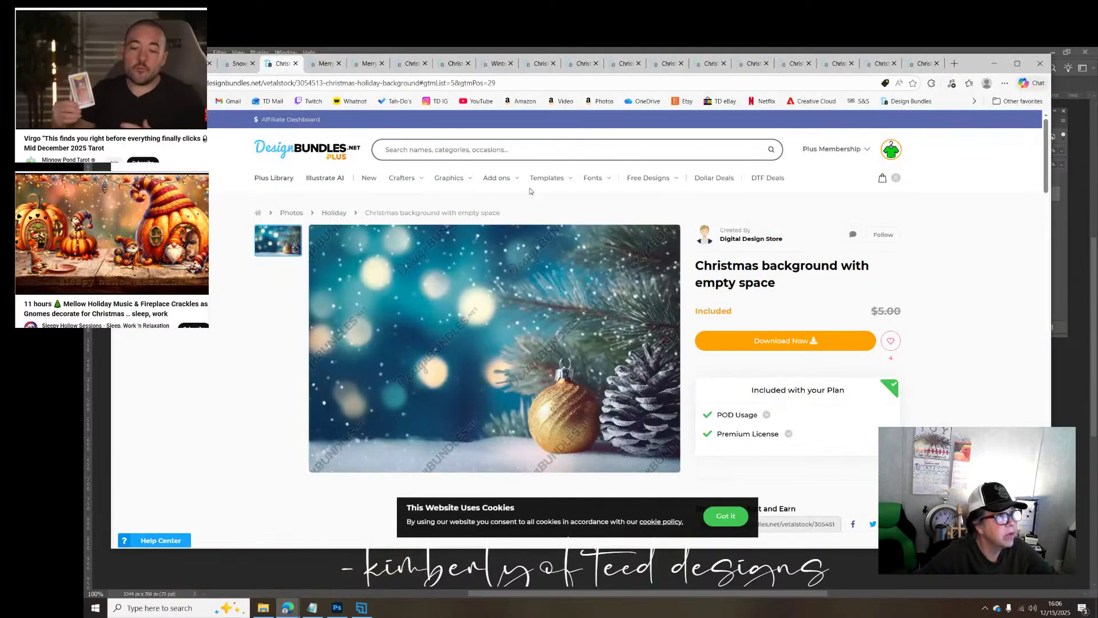
{"action": "left_click", "coordinate": [954, 63]}
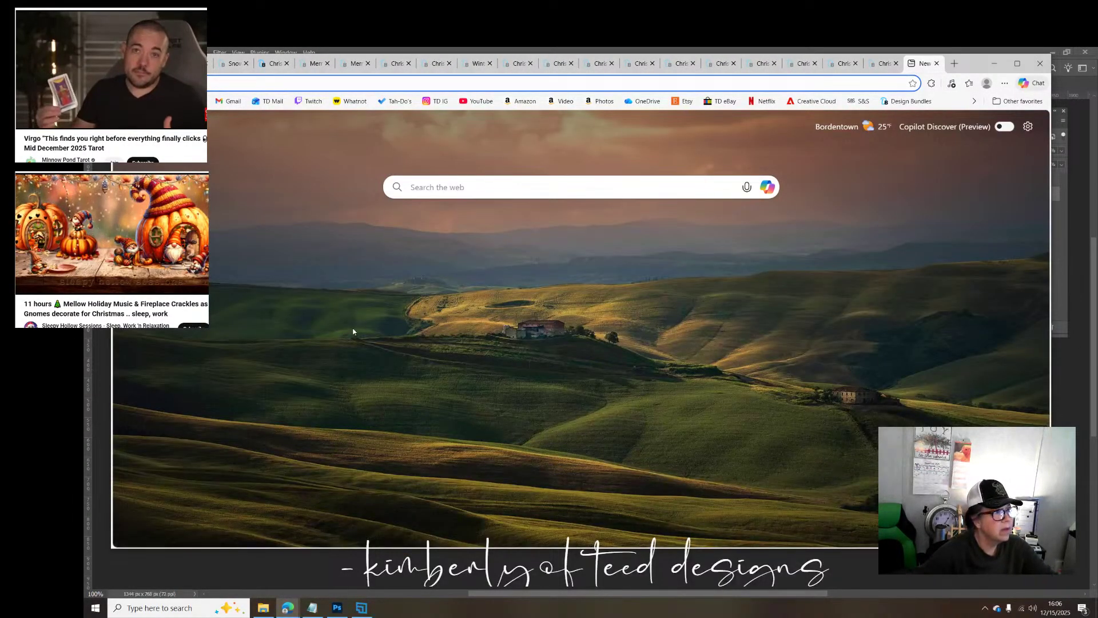
{"action": "left_click", "coordinate": [417, 187]}
{"action": "type", "text": "f"}
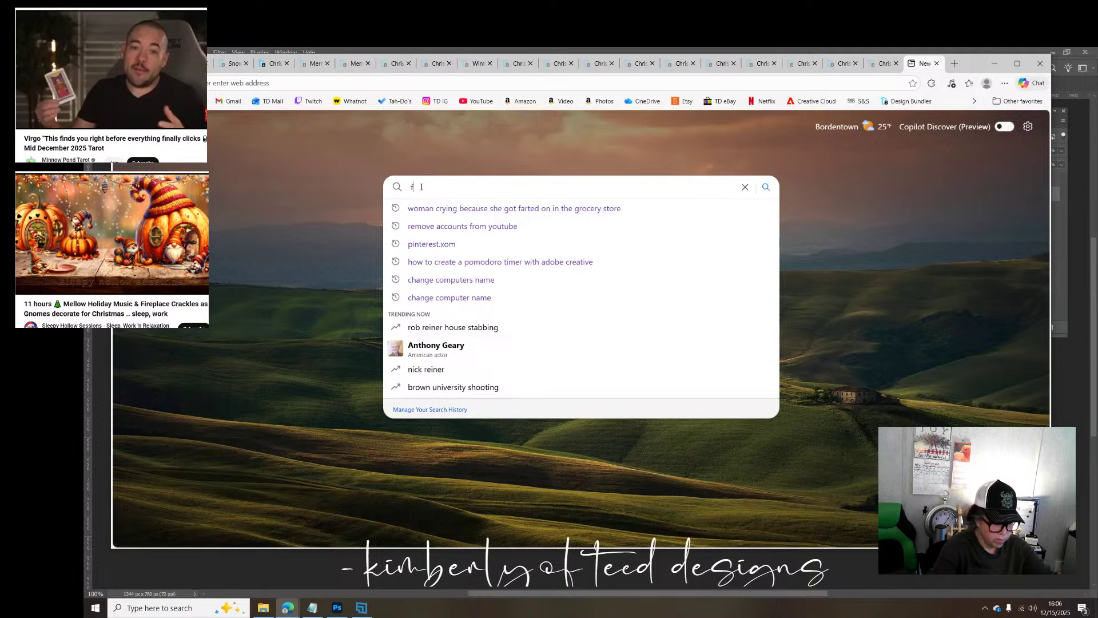
{"action": "type", "text": "ull"}
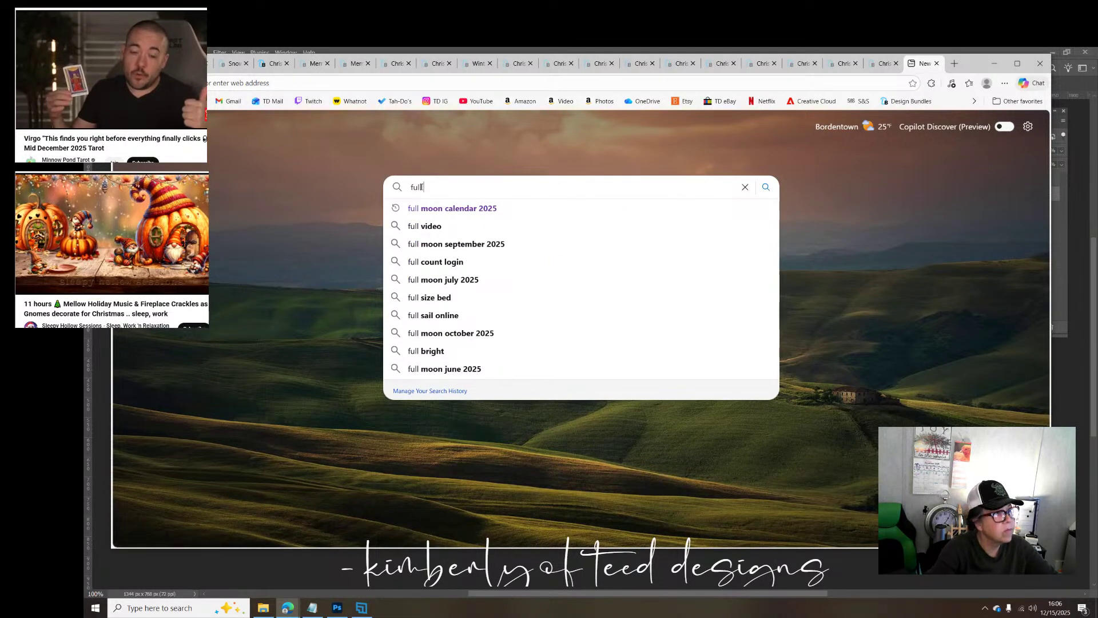
{"action": "type", "text": " moon"}
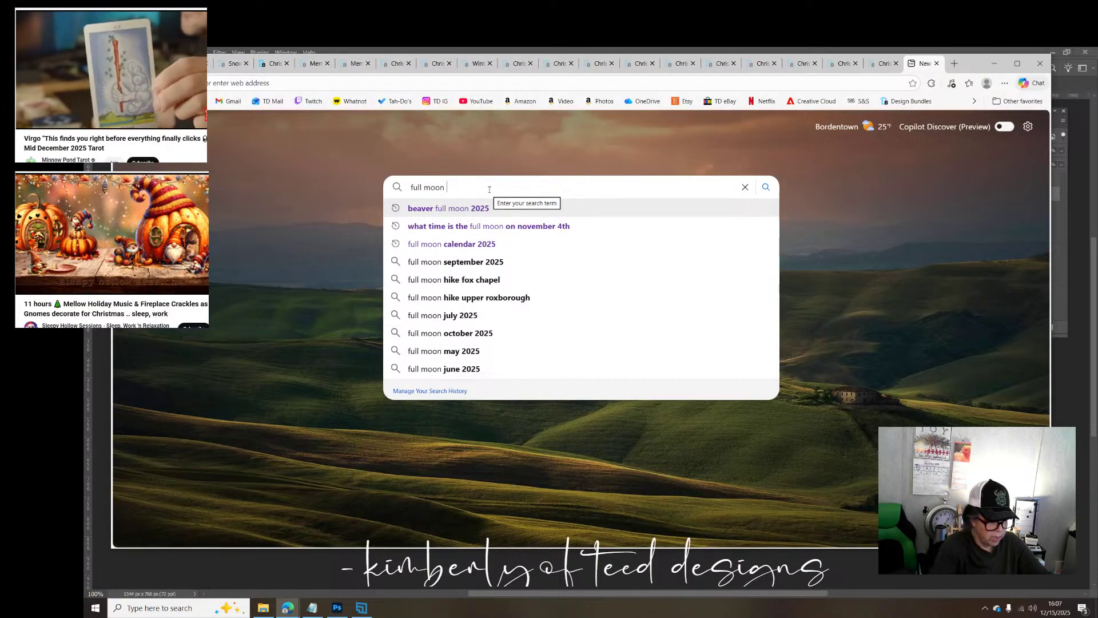
{"action": "type", "text": "december"}
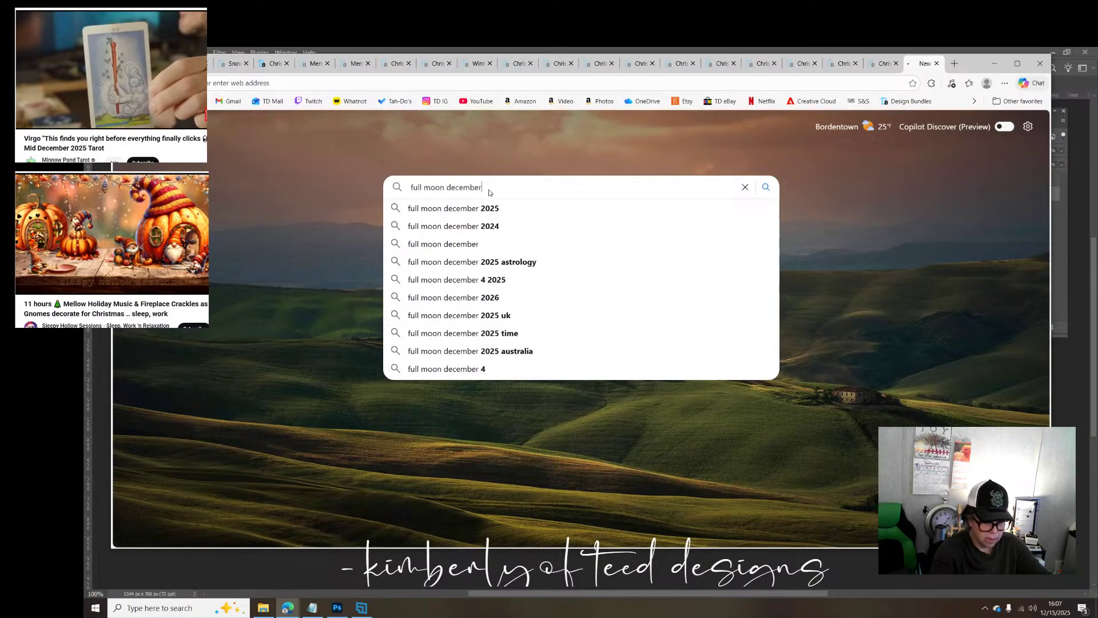
{"action": "key", "text": "Return"}
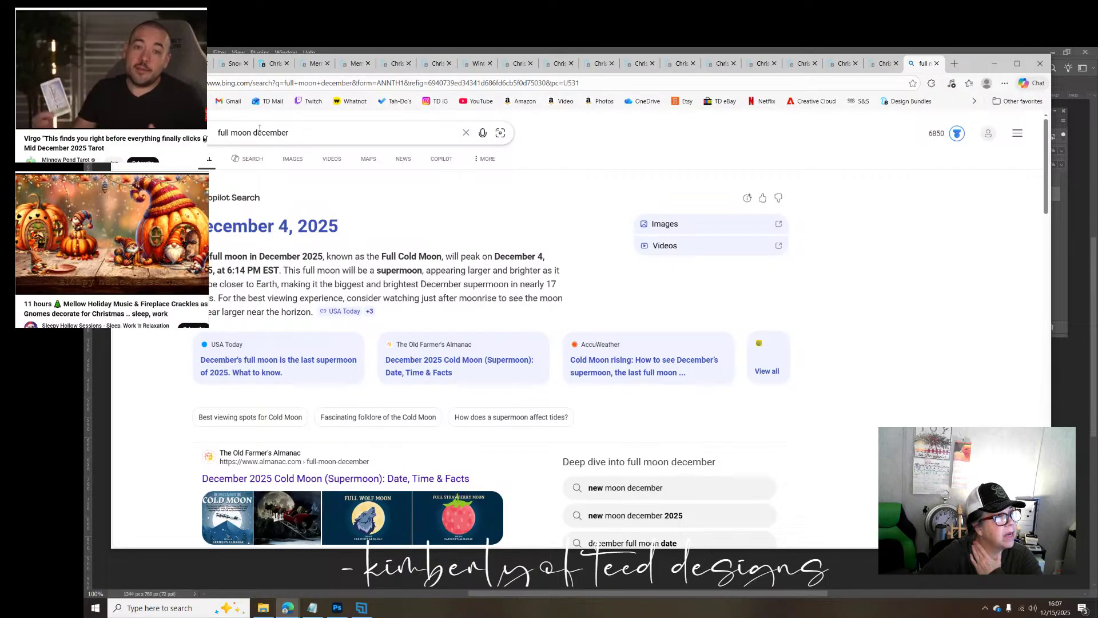
Step: Search the web for "full moon january 2026" and return to the living-room image in Photoshop
{"action": "left_click_drag", "start_coordinate": [301, 131], "coordinate": [252, 132]}
{"action": "type", "text": "january"}
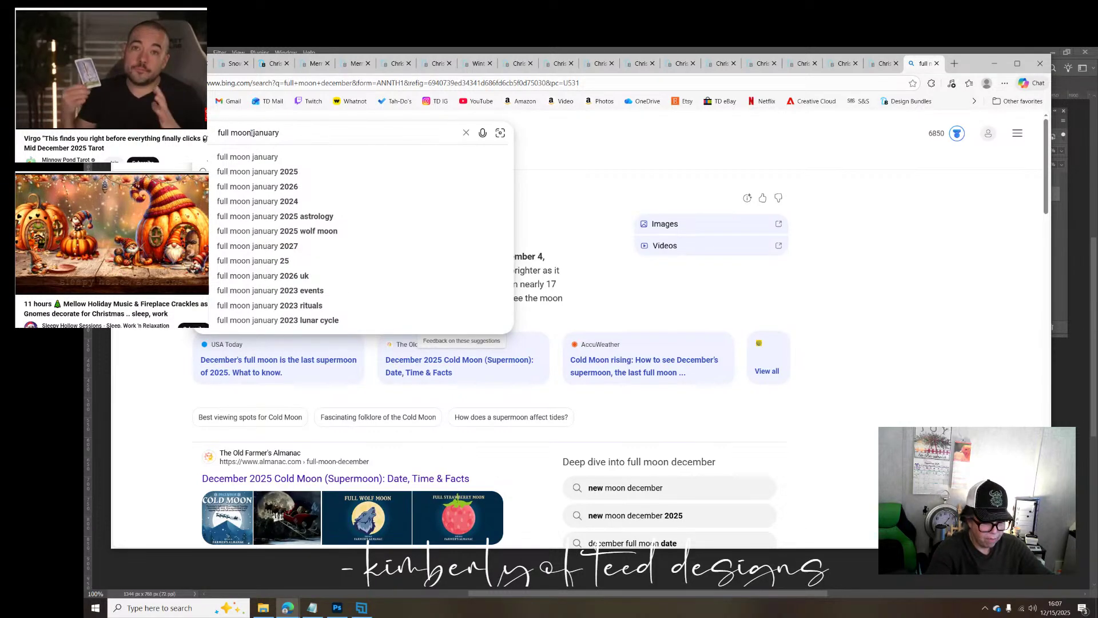
{"action": "type", "text": " 2026"}
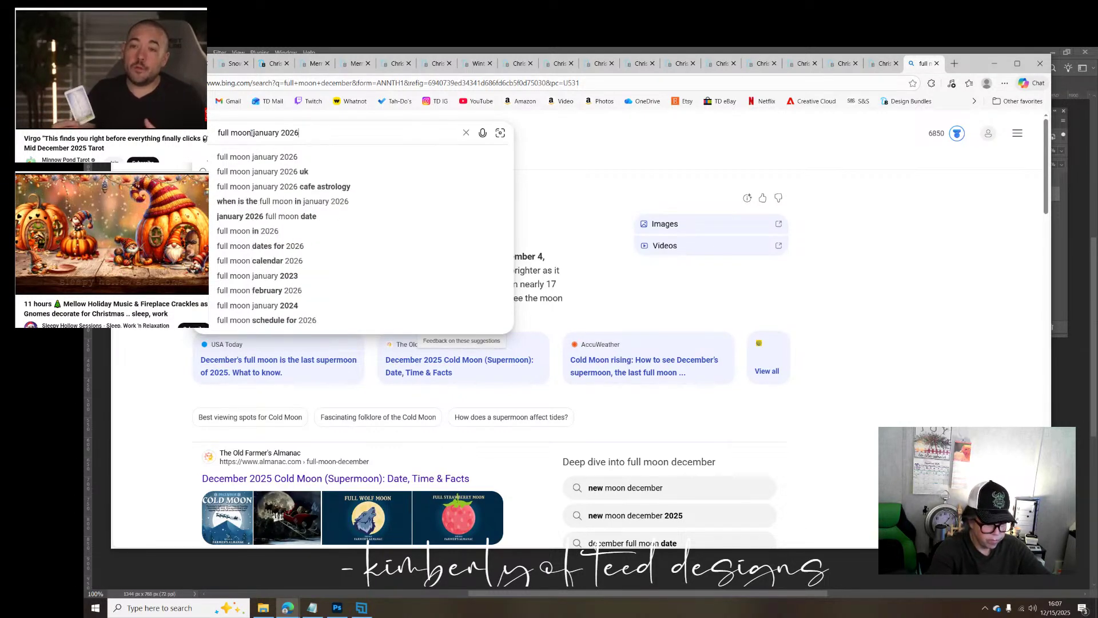
{"action": "key", "text": "Return"}
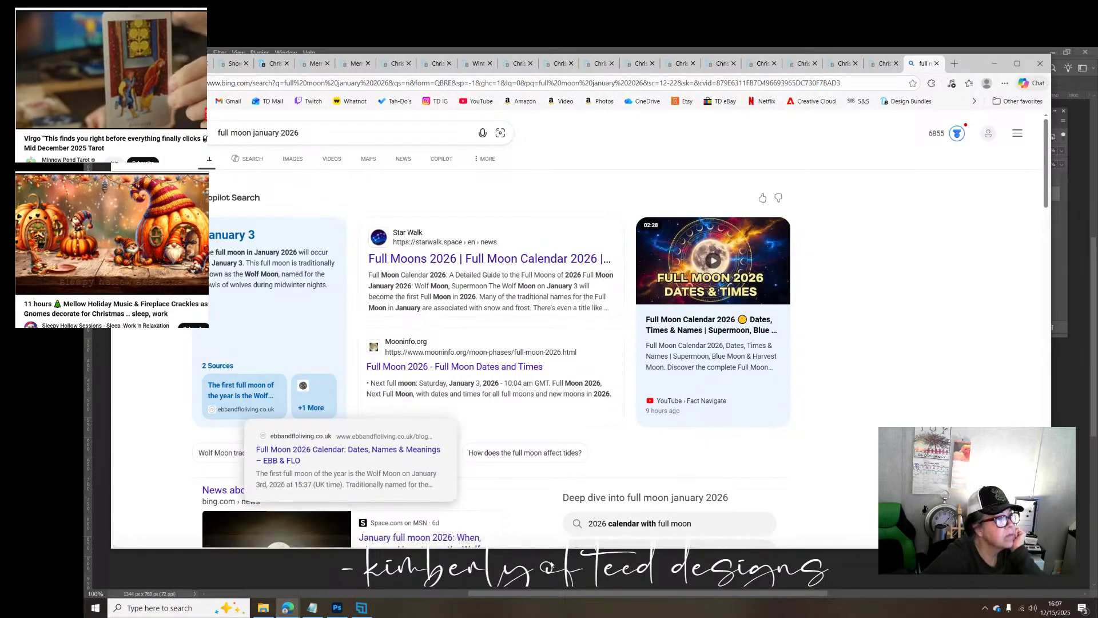
{"action": "left_click", "coordinate": [337, 608]}
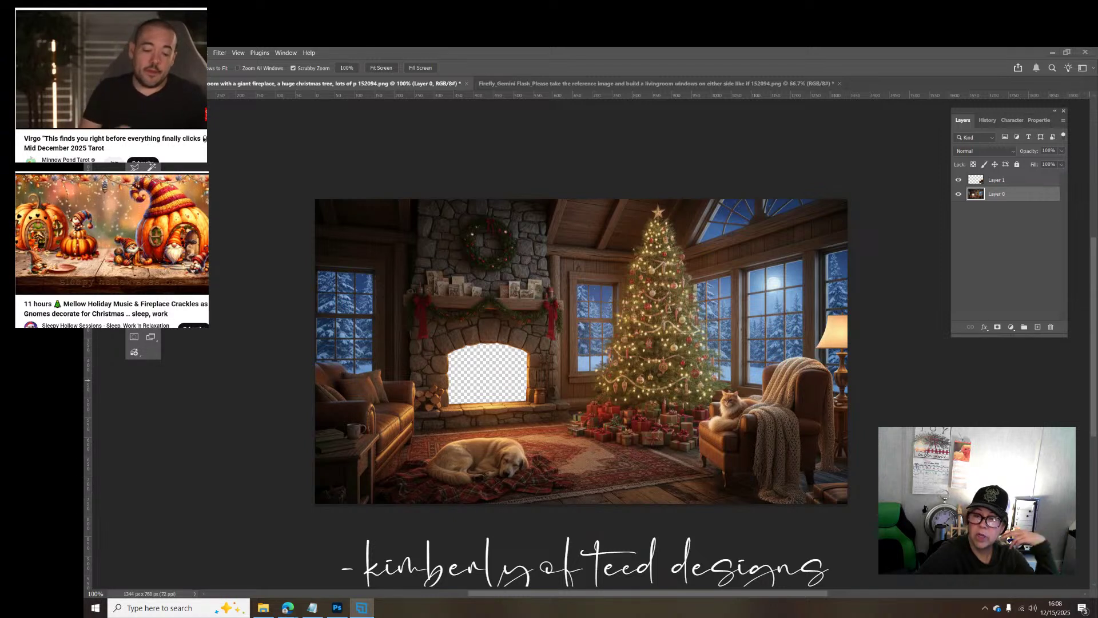
{"action": "key", "text": "alt+Tab"}
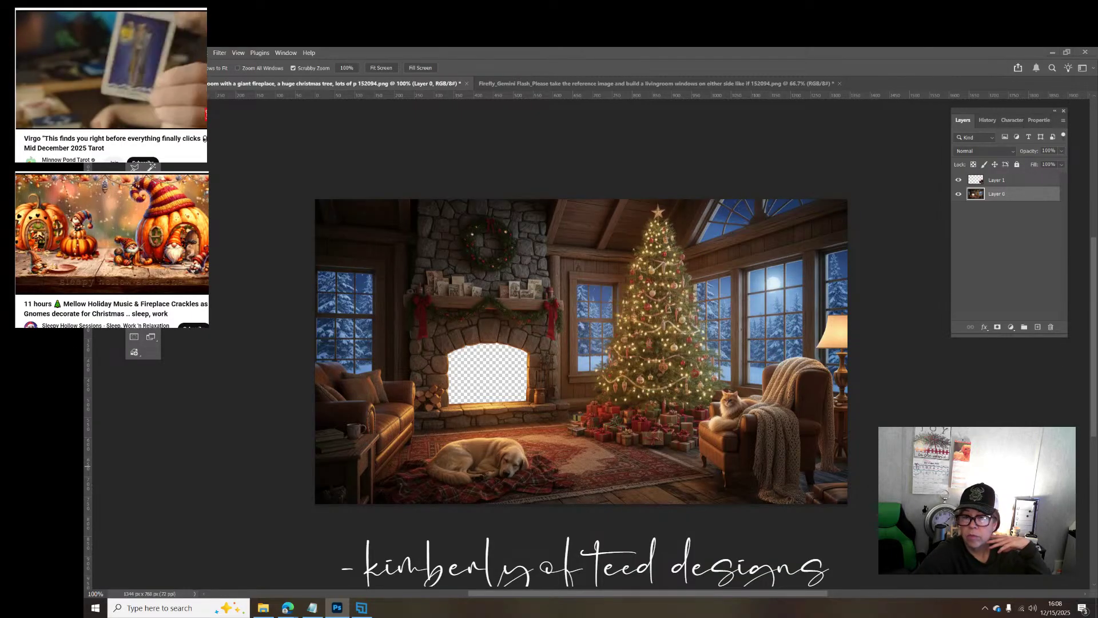
{"action": "key", "text": "alt+Tab"}
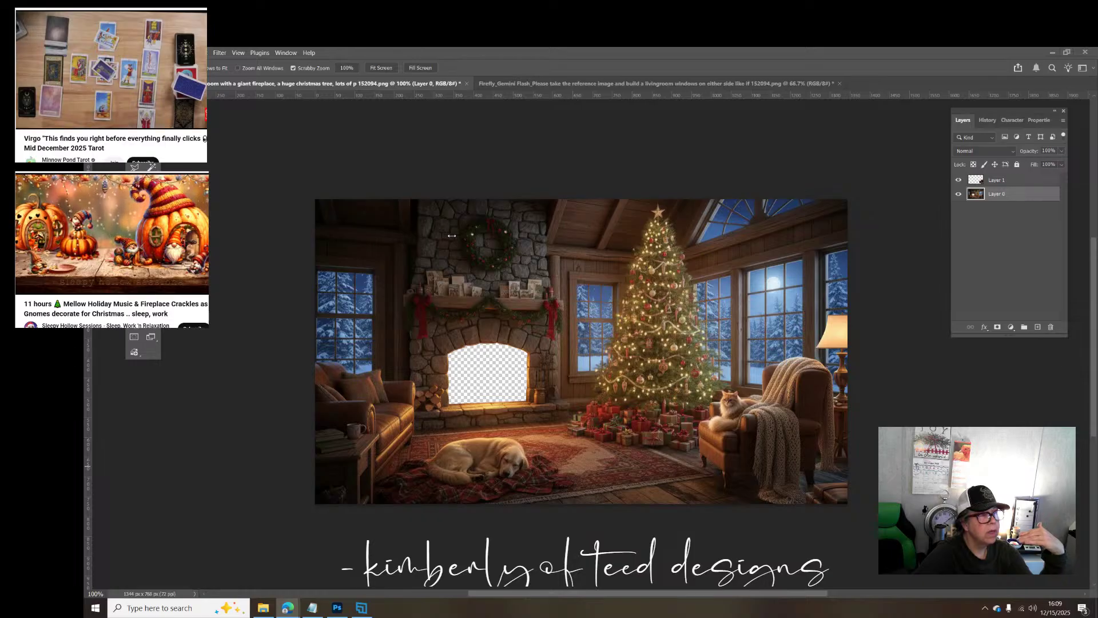
Step: Merge Layer 1 with the armchair and throw down into Layer 0
{"action": "left_click", "coordinate": [1009, 181]}
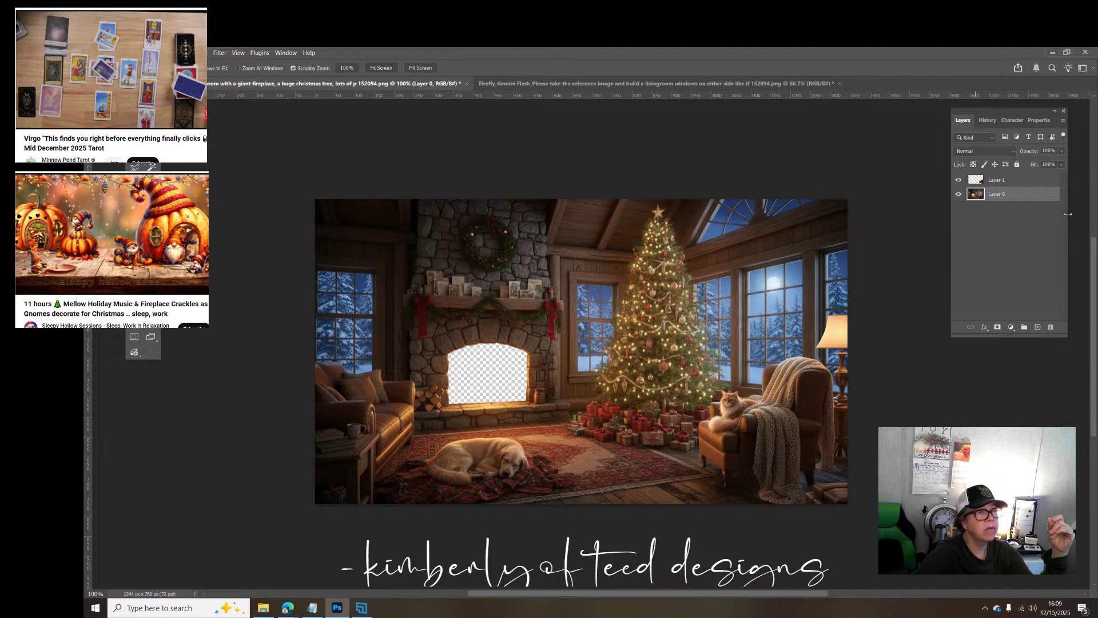
{"action": "left_click", "coordinate": [999, 183]}
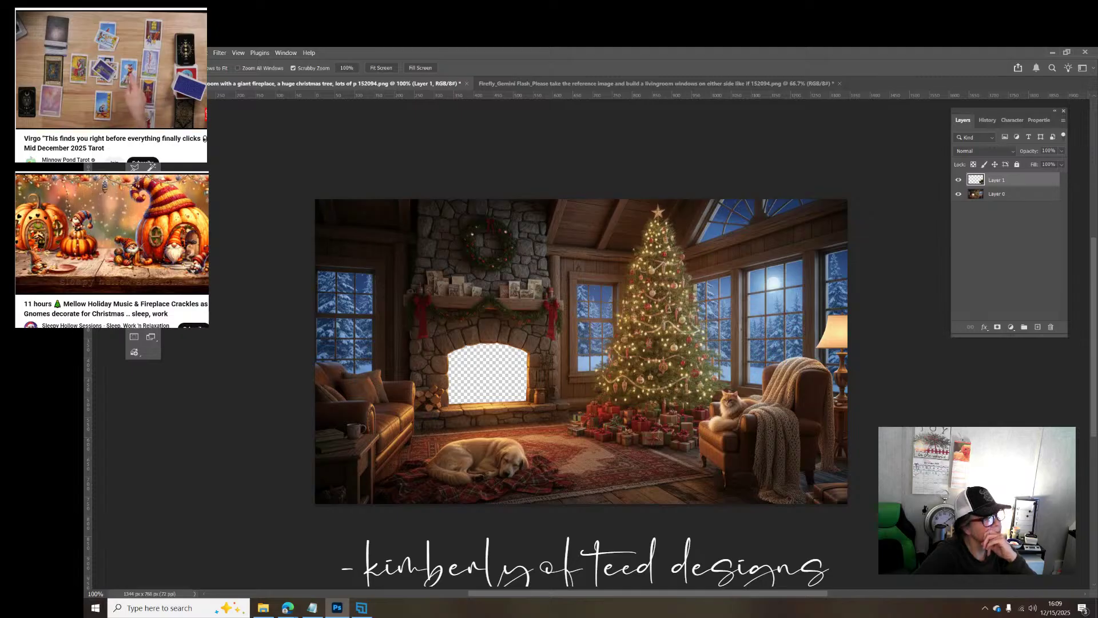
{"action": "left_click", "coordinate": [161, 52]}
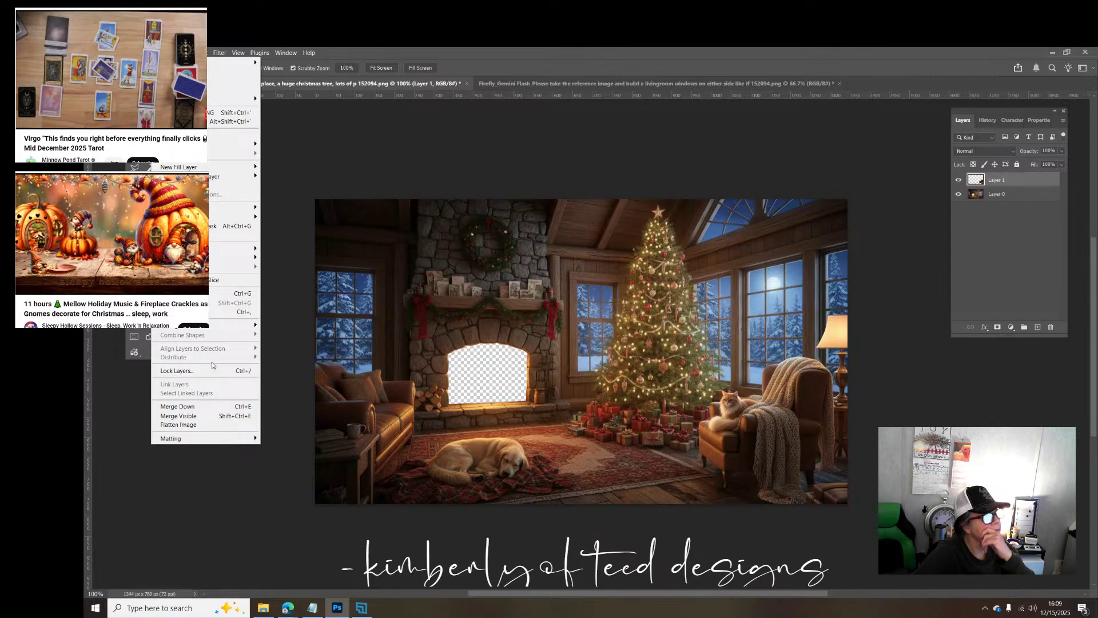
{"action": "left_click", "coordinate": [189, 407]}
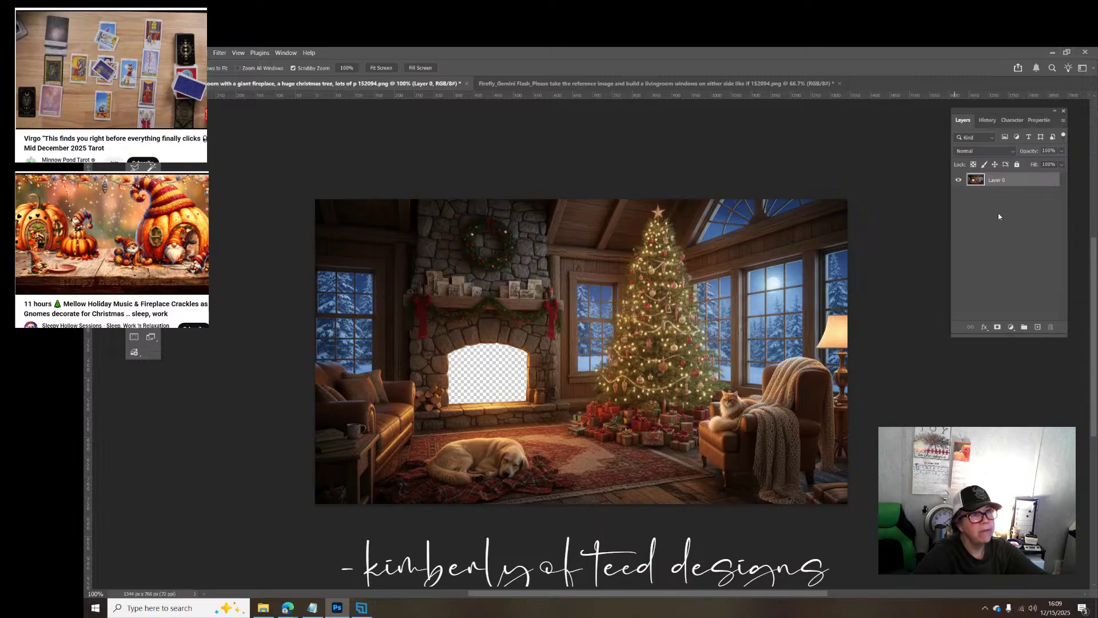
Step: Duplicate Layer 0 as "Layer 0 copy" and hide the original Layer 0
{"action": "right_click", "coordinate": [1009, 179]}
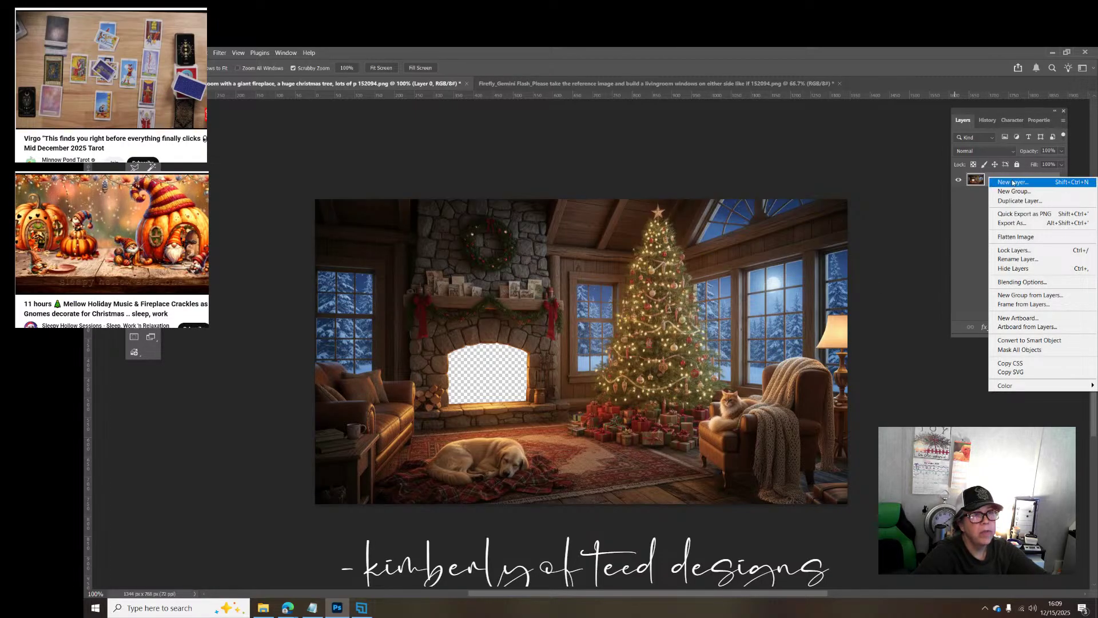
{"action": "left_click", "coordinate": [1018, 200]}
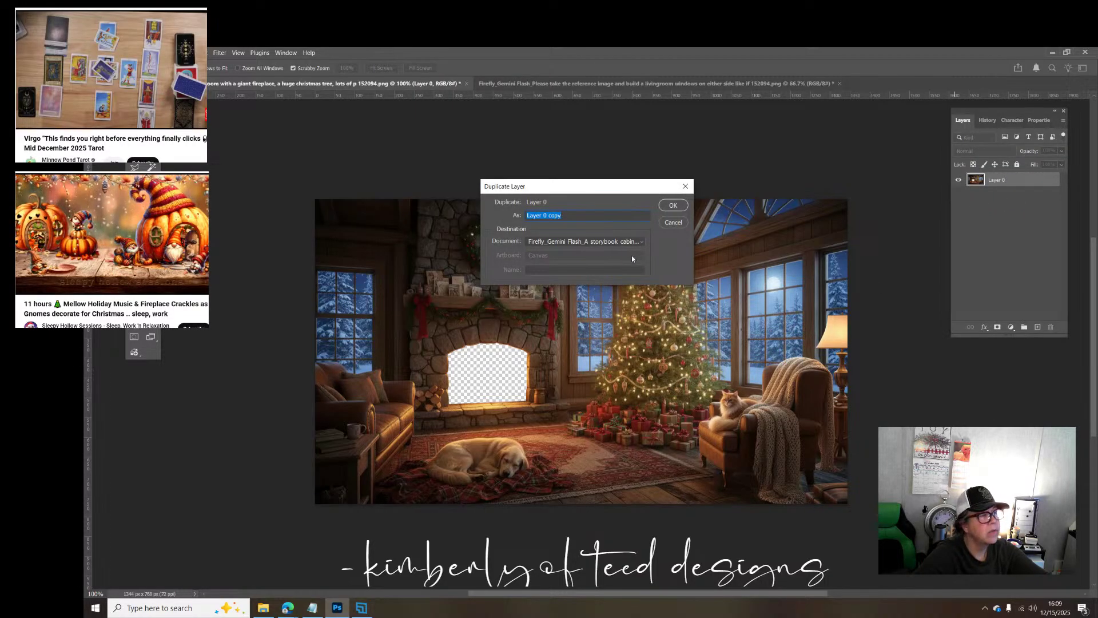
{"action": "left_click", "coordinate": [673, 206]}
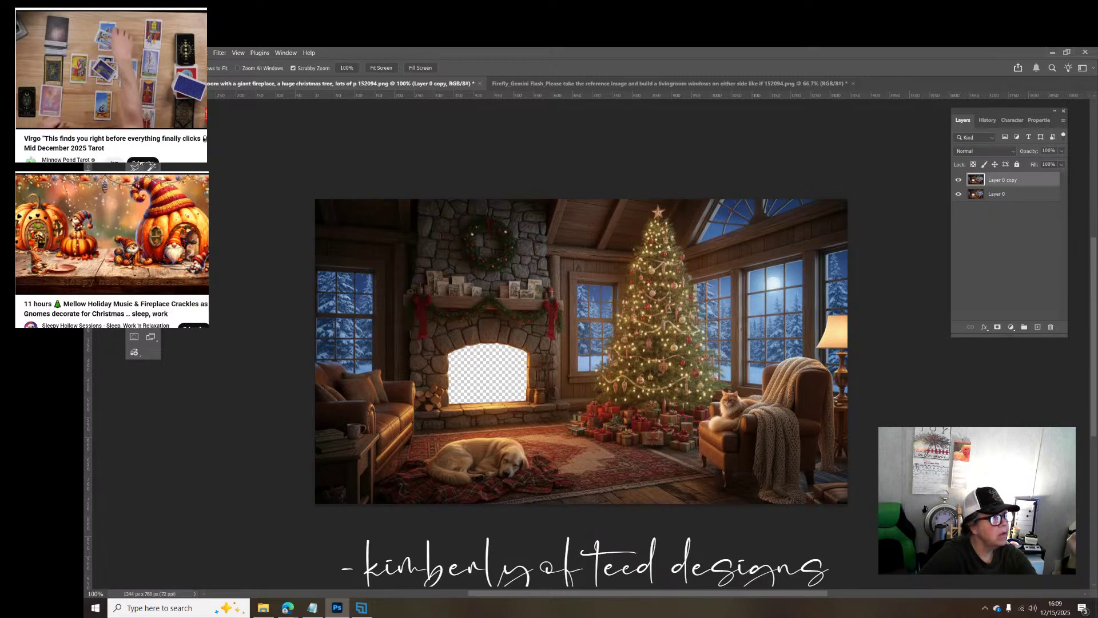
{"action": "key", "text": "l"}
{"action": "mouse_move", "coordinate": [287, 162]}
{"action": "left_mouse_down"}
{"action": "mouse_move", "coordinate": [303, 266]}
{"action": "mouse_move", "coordinate": [396, 269]}
{"action": "mouse_move", "coordinate": [1058, 221]}
{"action": "mouse_move", "coordinate": [930, 192]}
{"action": "mouse_move", "coordinate": [822, 225]}
{"action": "mouse_move", "coordinate": [560, 170]}
{"action": "left_mouse_up"}
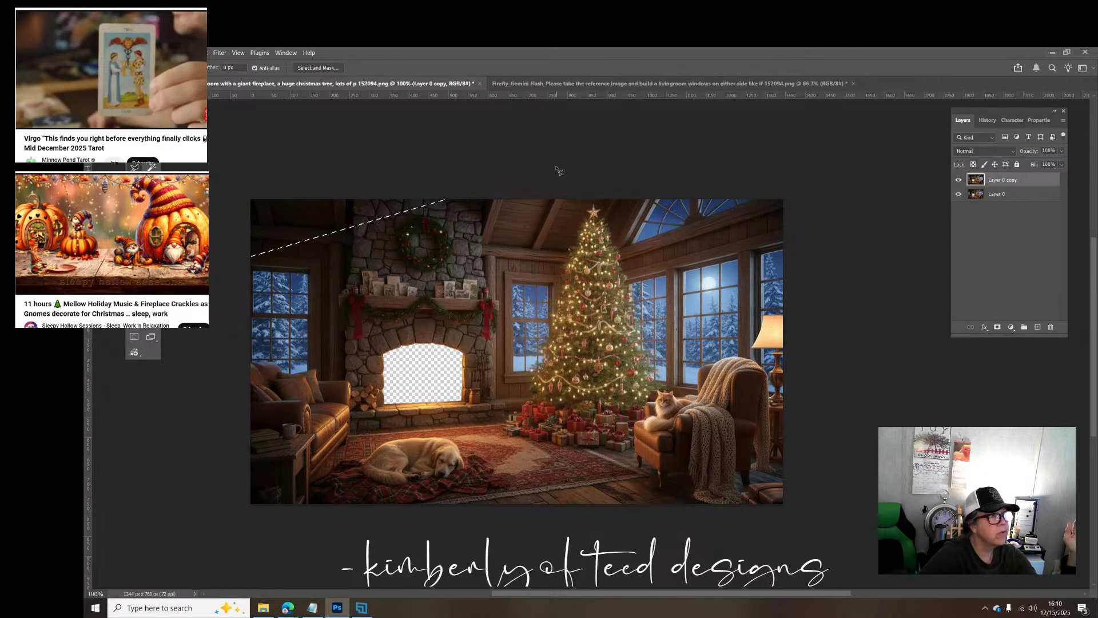
{"action": "left_click", "coordinate": [959, 195]}
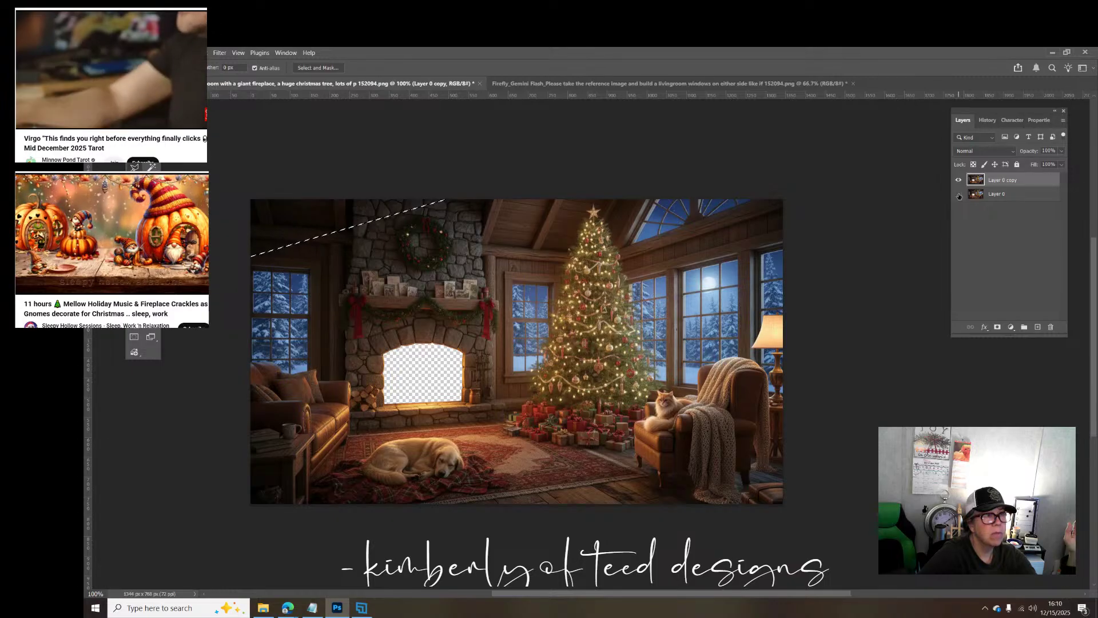
Step: Lasso the sofa, fireplace and dog side of Layer 0 copy, leaving out the window beside the tree and the armchair side
{"action": "scroll", "coordinate": [929, 275], "scroll_direction": "down", "scroll_amount": 2}
{"action": "scroll", "coordinate": [929, 275], "scroll_direction": "up", "scroll_amount": 1}
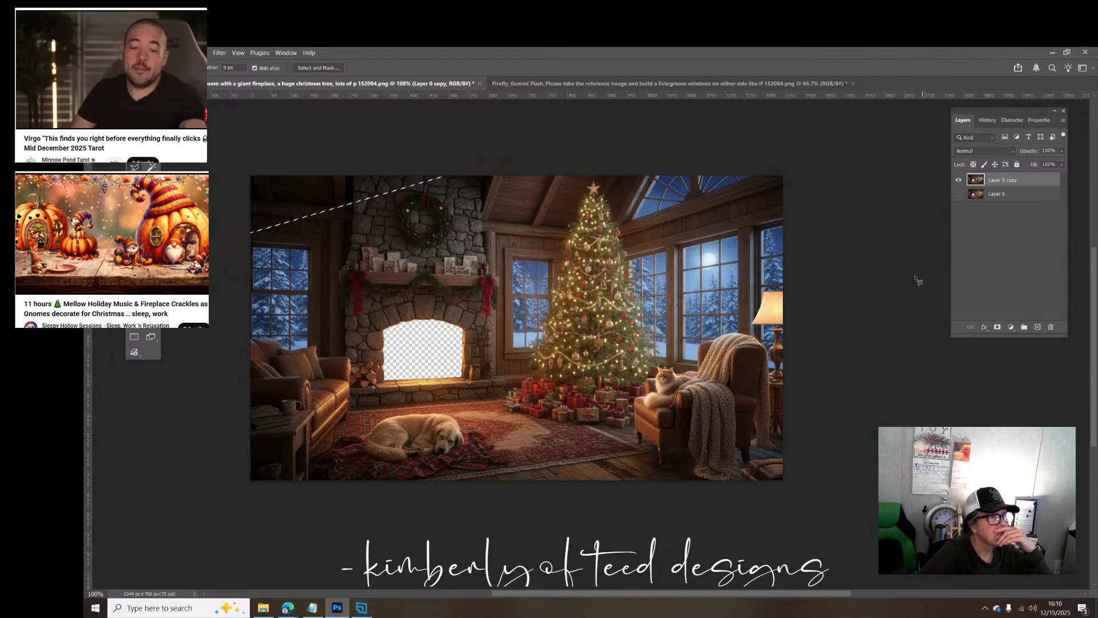
{"action": "left_click", "coordinate": [643, 161]}
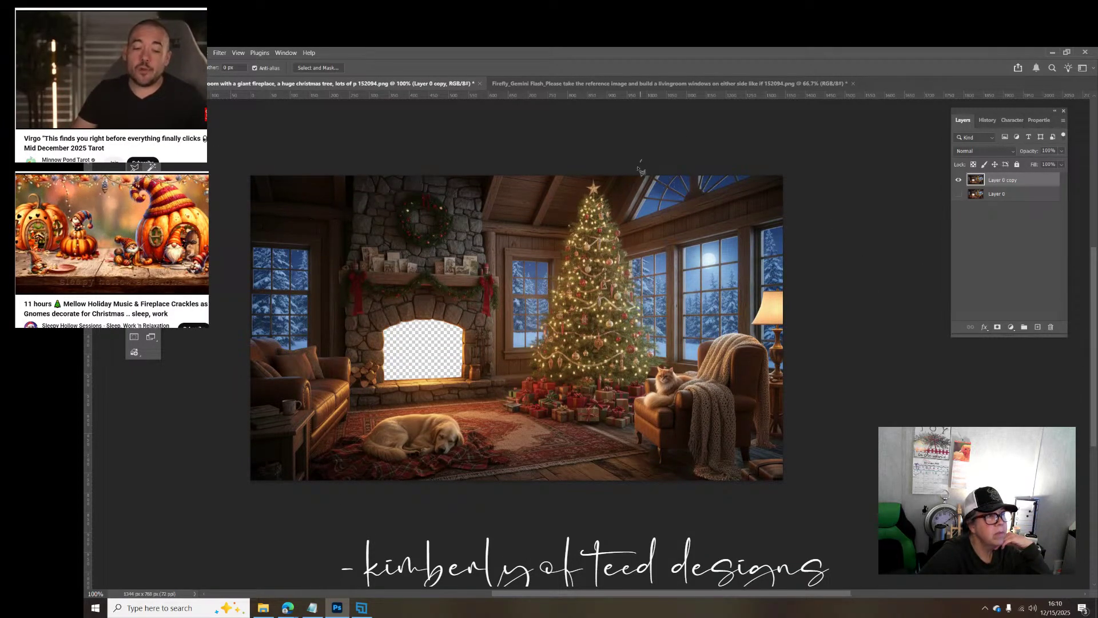
{"action": "left_click", "coordinate": [587, 259]}
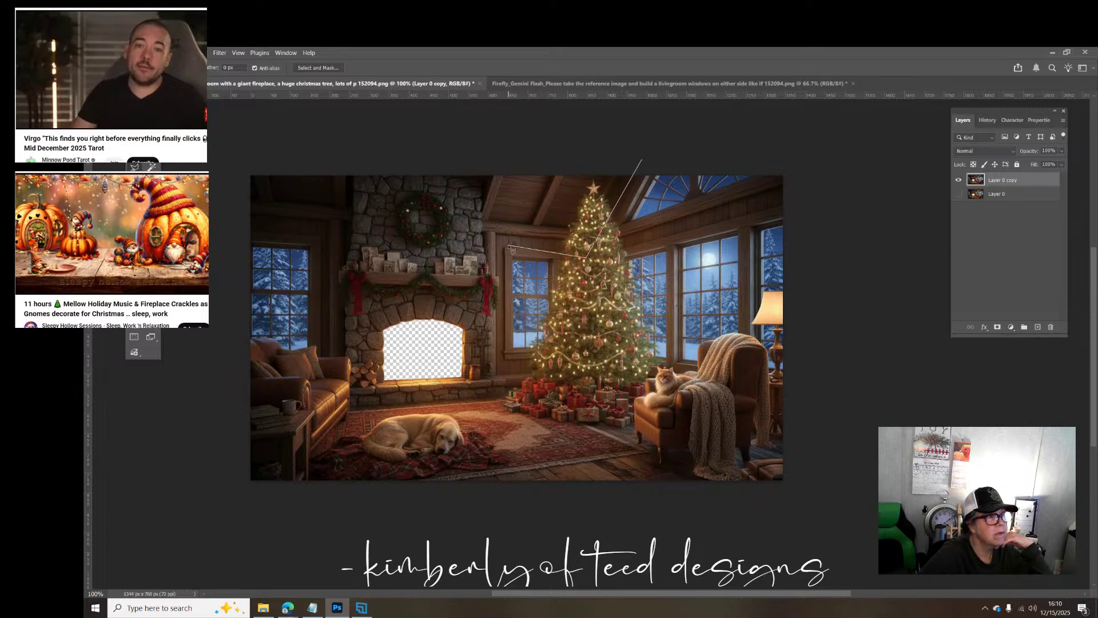
{"action": "left_click", "coordinate": [507, 246]}
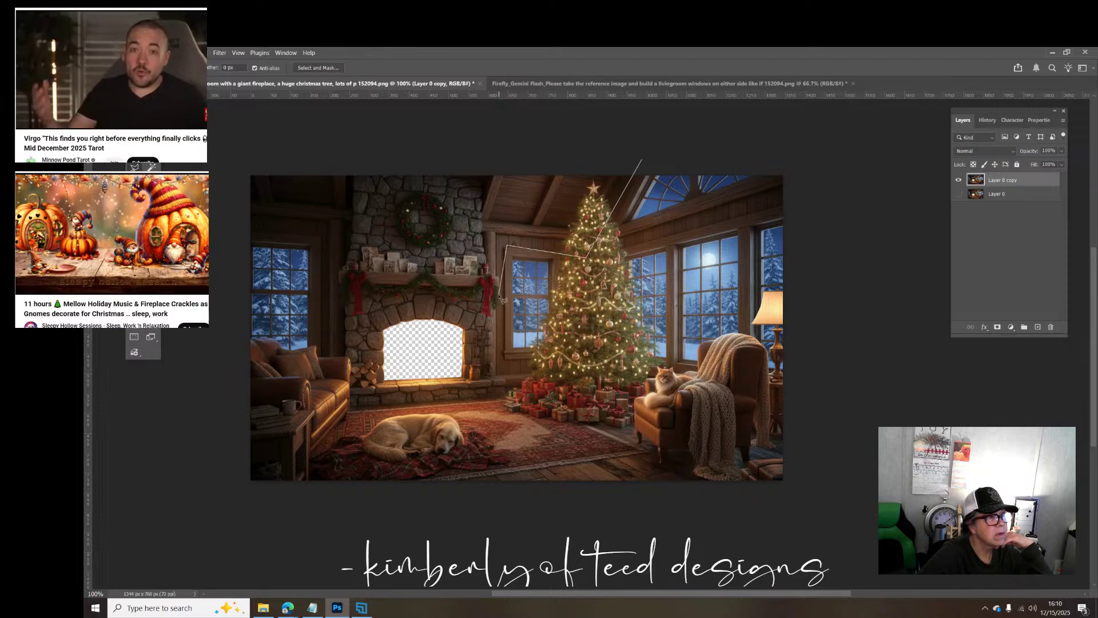
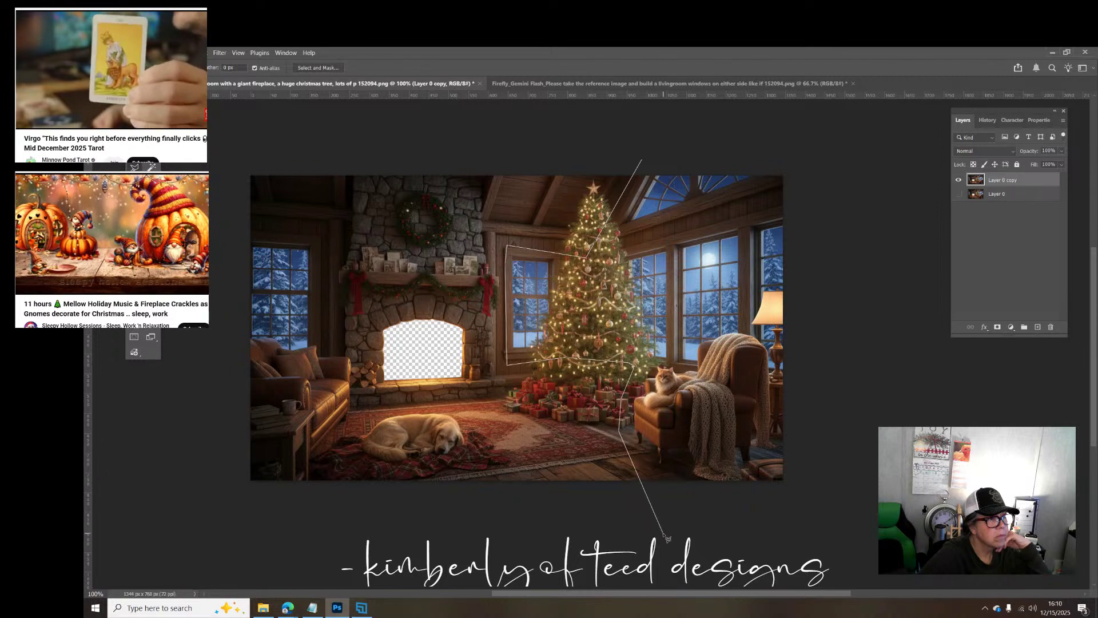
{"action": "left_click", "coordinate": [214, 538]}
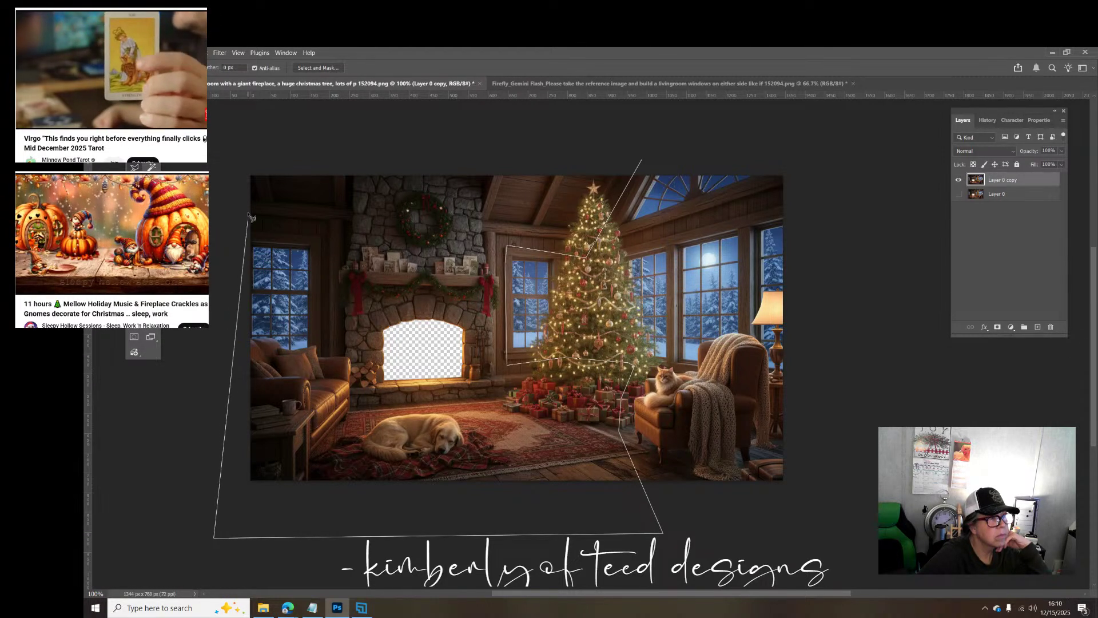
{"action": "left_click", "coordinate": [236, 122]}
{"action": "left_click", "coordinate": [474, 146]}
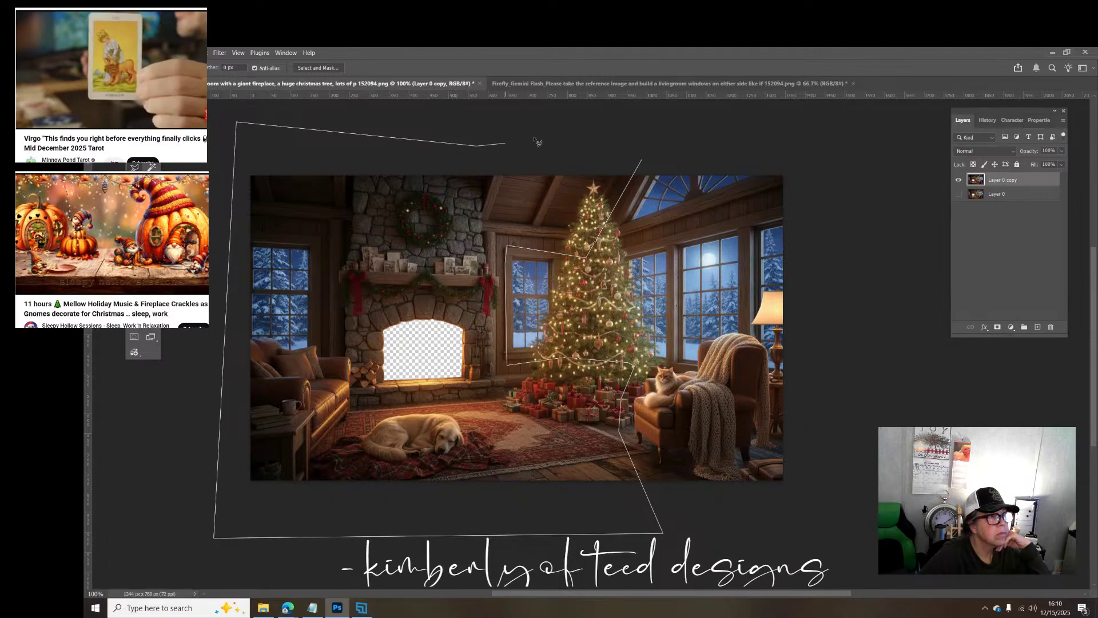
{"action": "left_click", "coordinate": [644, 161]}
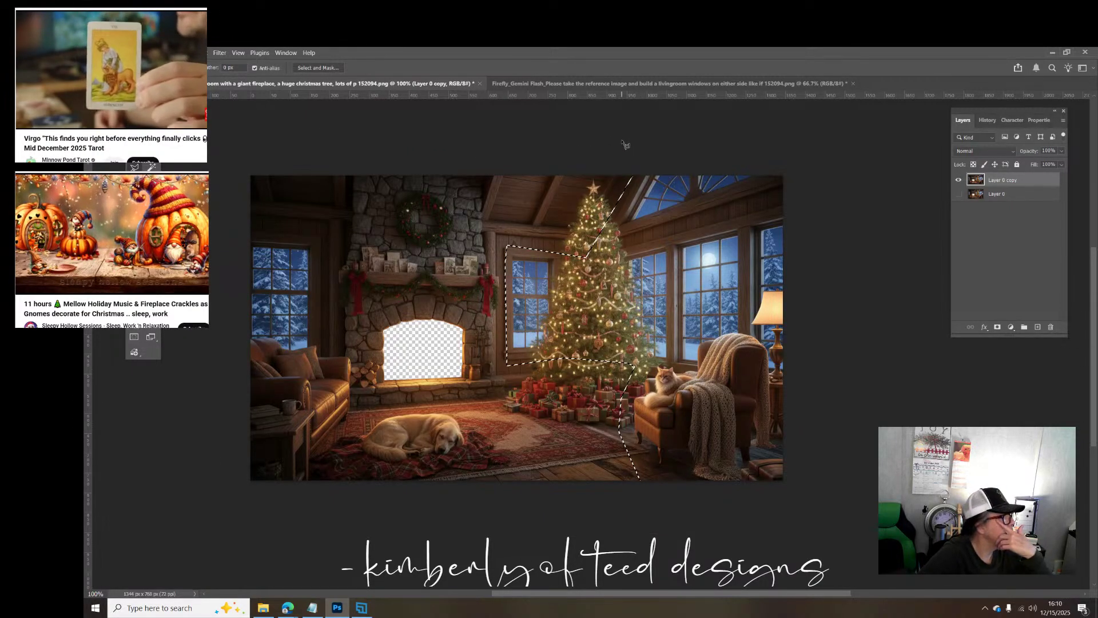
Step: Lasso and delete the fireplace wall, ceiling and middle of the tree on Layer 0 copy, including the sliver beside the arched window
{"action": "left_click", "coordinate": [622, 140]}
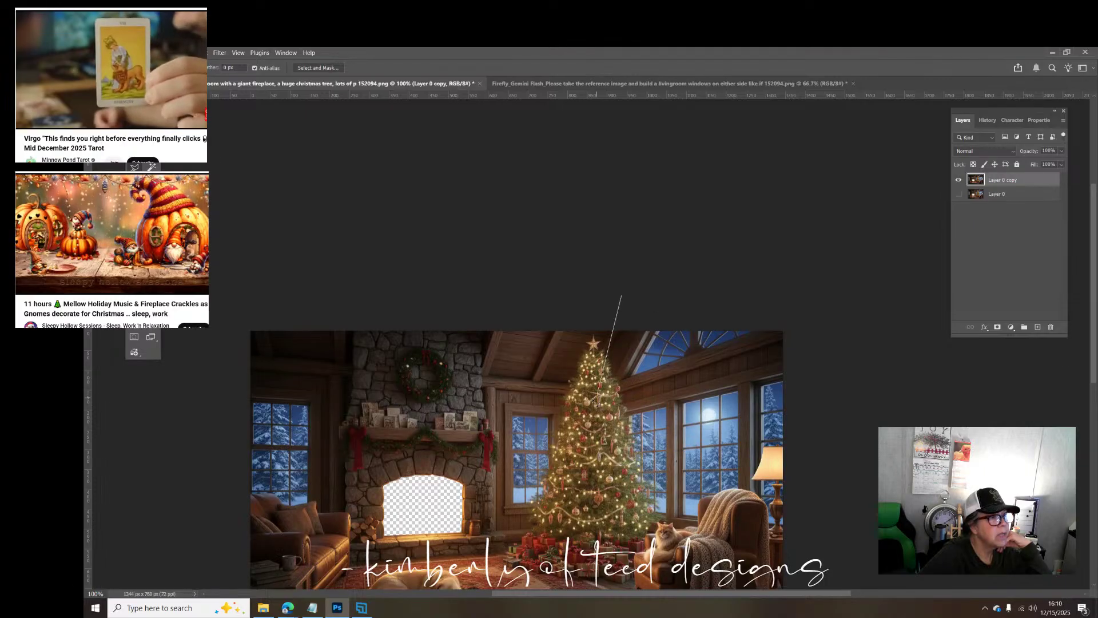
{"action": "left_click", "coordinate": [616, 344]}
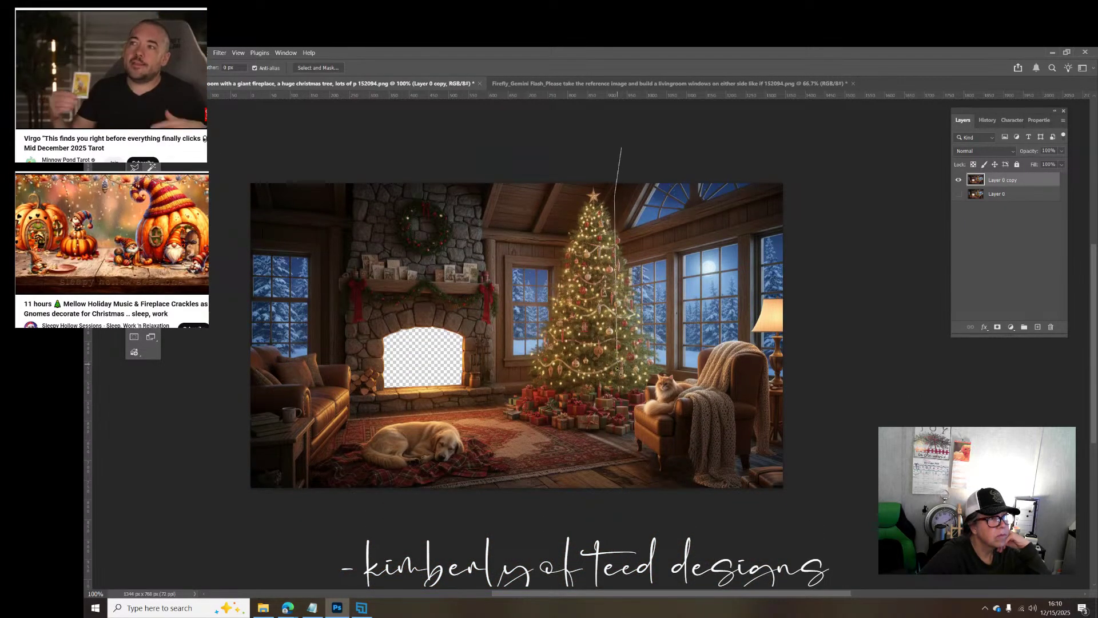
{"action": "left_click", "coordinate": [572, 392]}
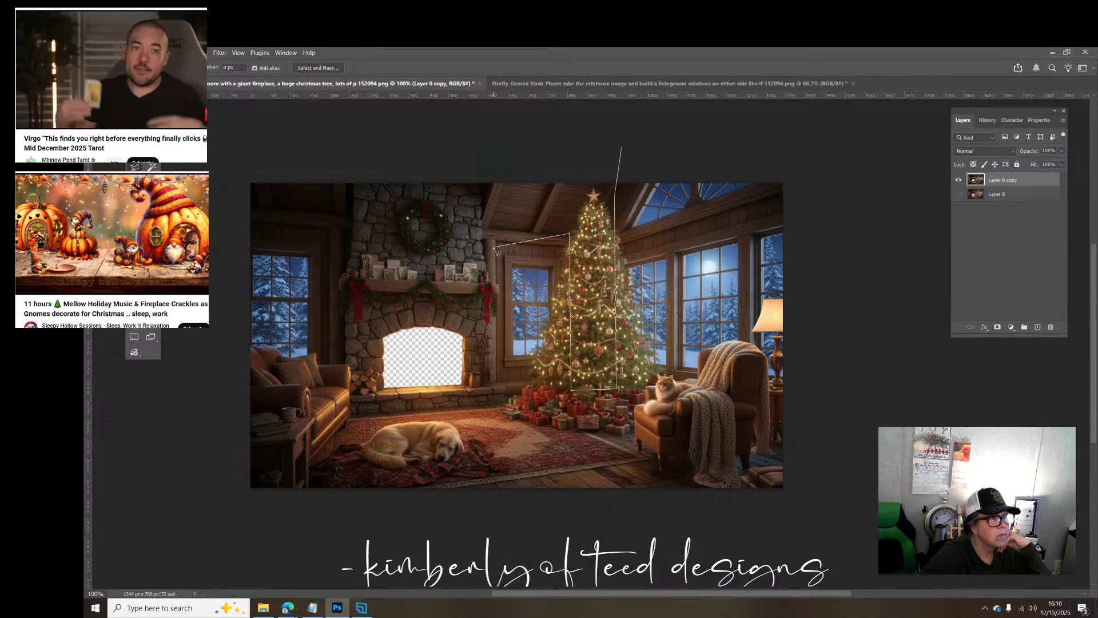
{"action": "left_click", "coordinate": [494, 405]}
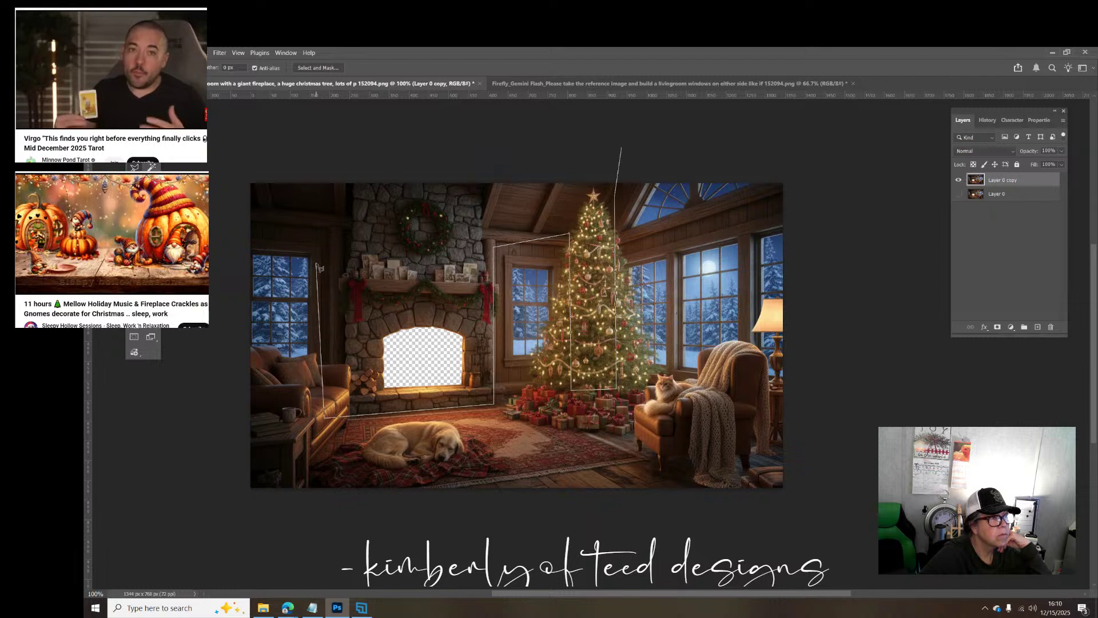
{"action": "left_click", "coordinate": [220, 135]}
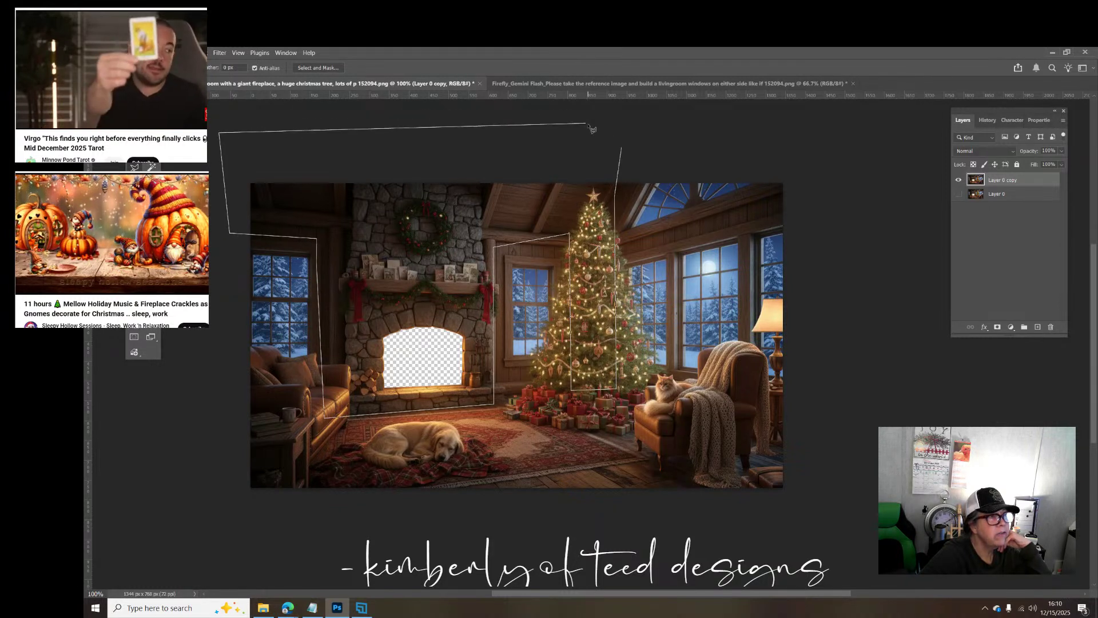
{"action": "left_click", "coordinate": [622, 152]}
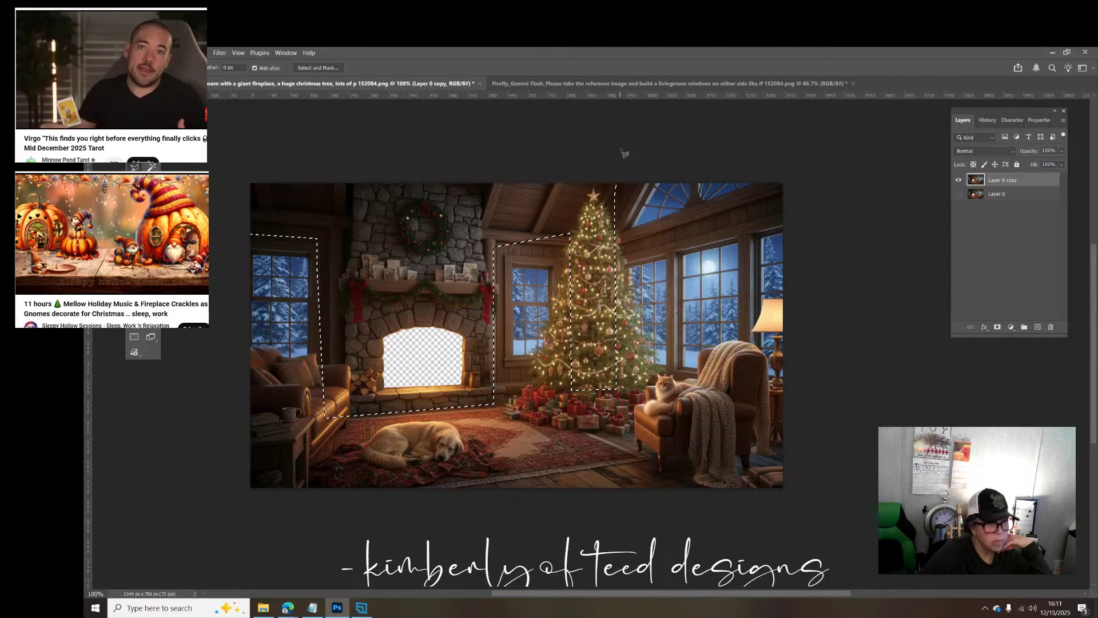
{"action": "key", "text": "Delete"}
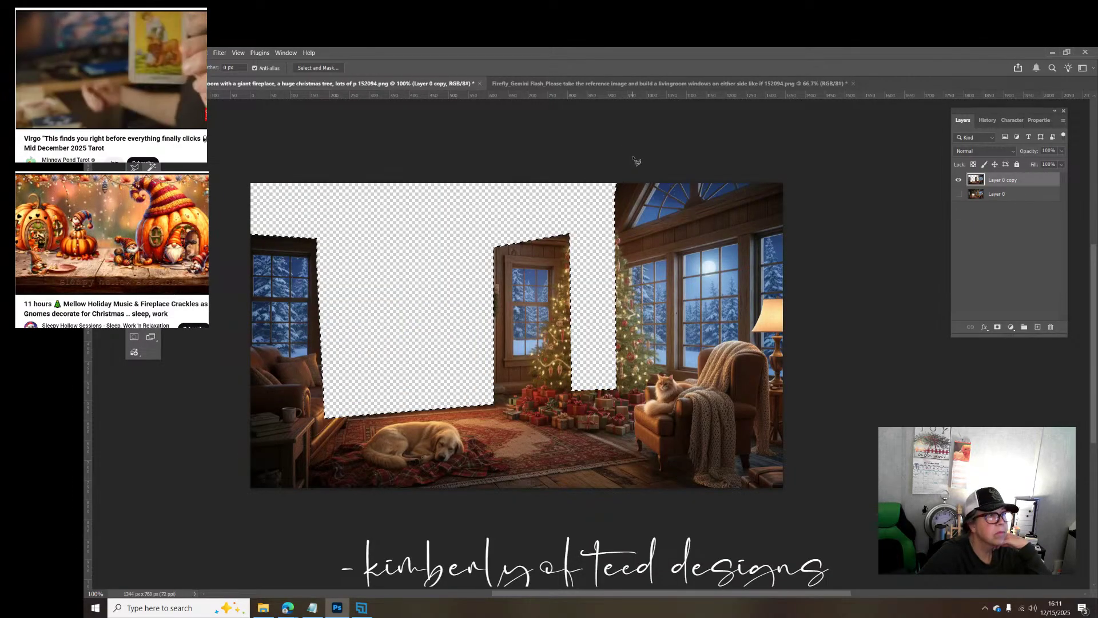
{"action": "key", "text": "ctrl+d"}
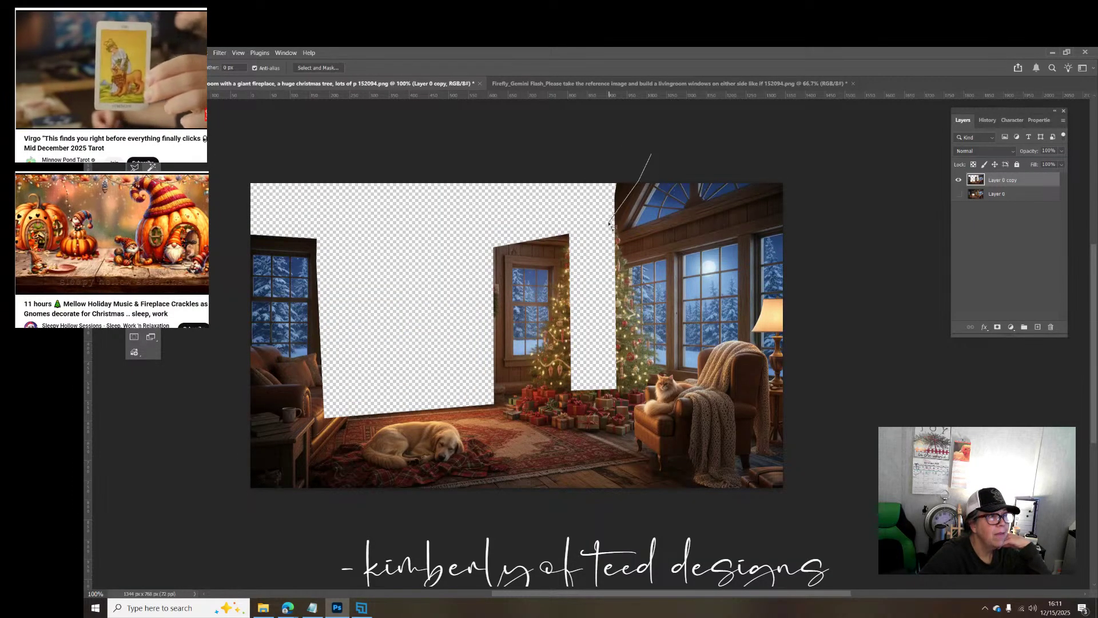
{"action": "left_click", "coordinate": [653, 155]}
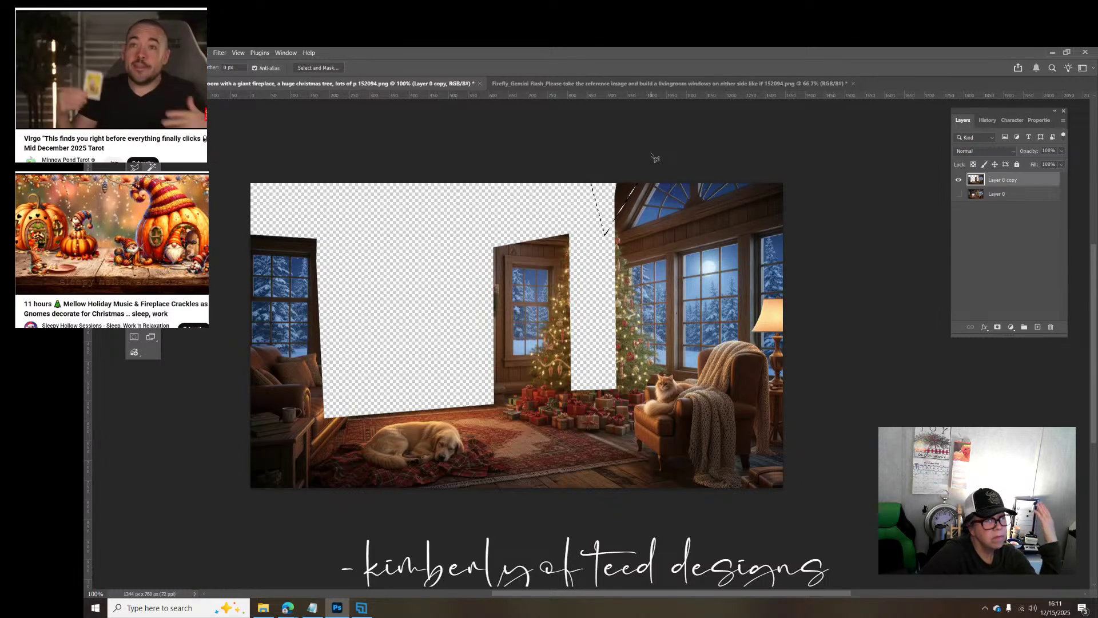
{"action": "key", "text": "Delete"}
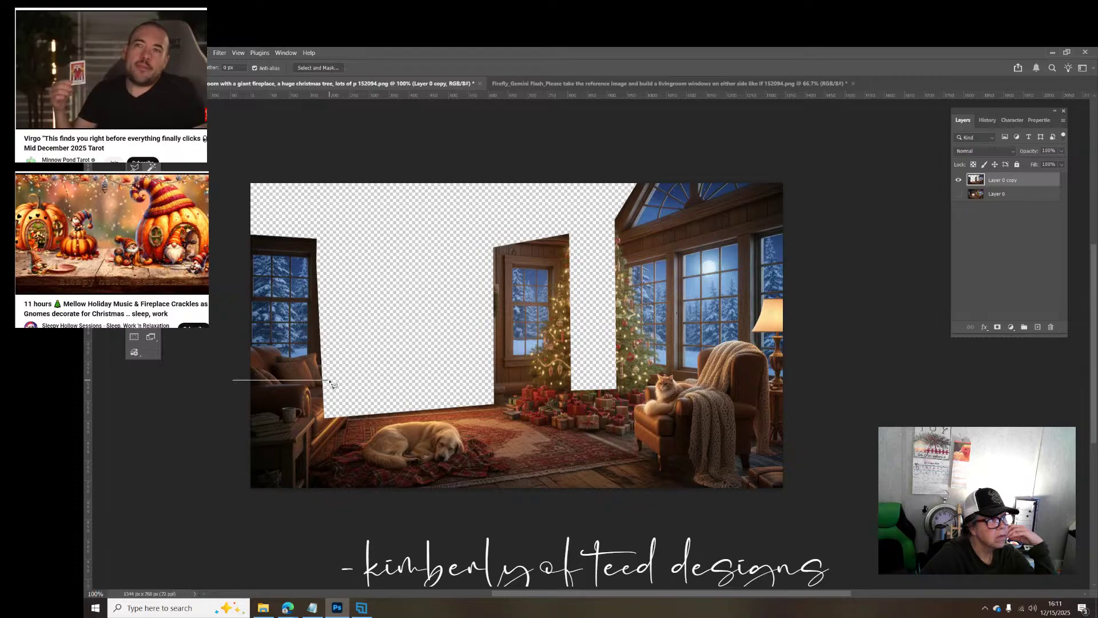
Step: Lasso and delete the lower part of the room, from the sofa and dog across the presents to the cat's armchair
{"action": "left_click", "coordinate": [338, 364]}
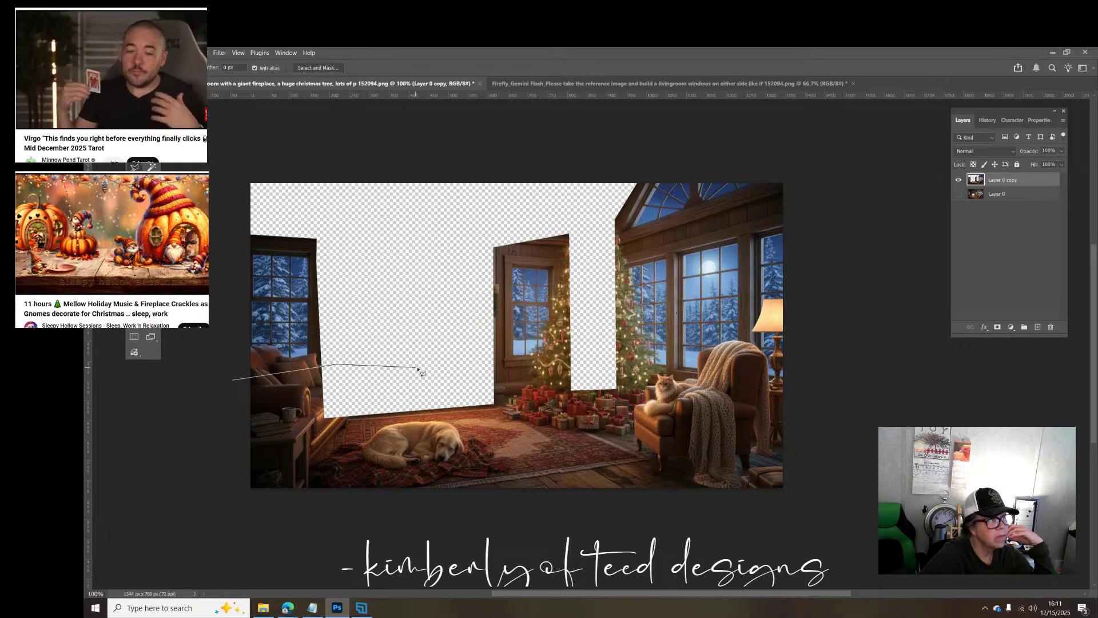
{"action": "left_click", "coordinate": [433, 373]}
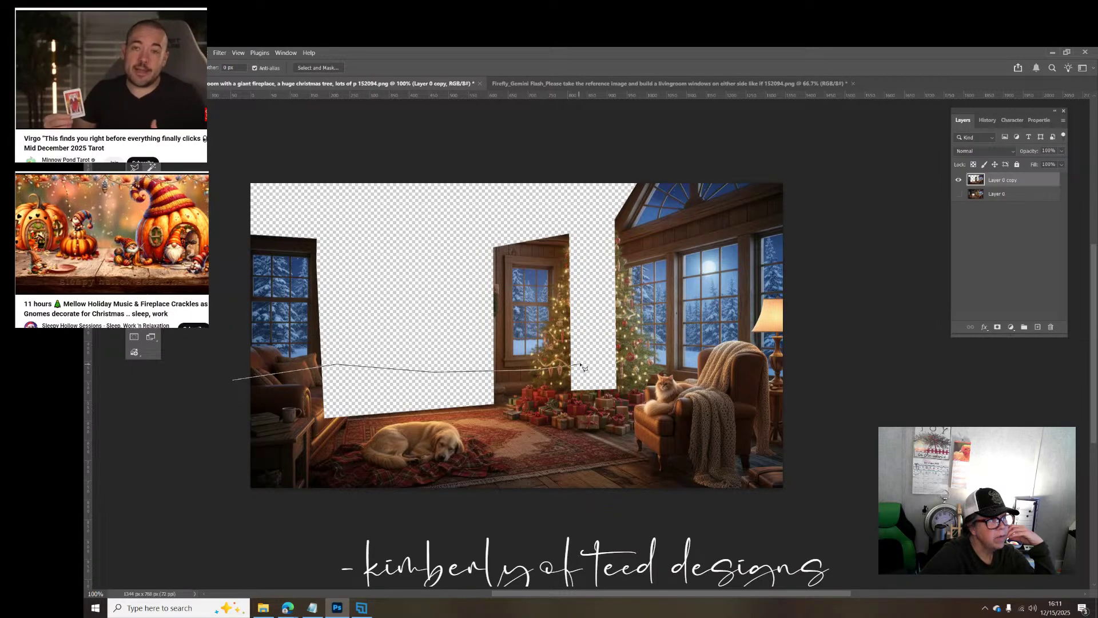
{"action": "left_click", "coordinate": [639, 375]}
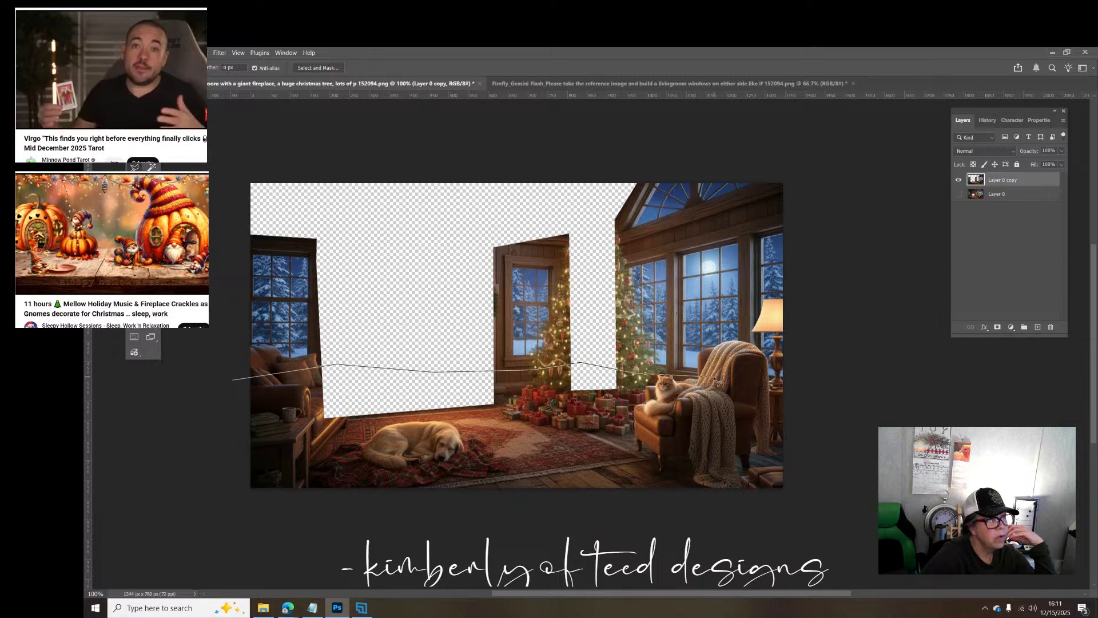
{"action": "left_click", "coordinate": [756, 349]}
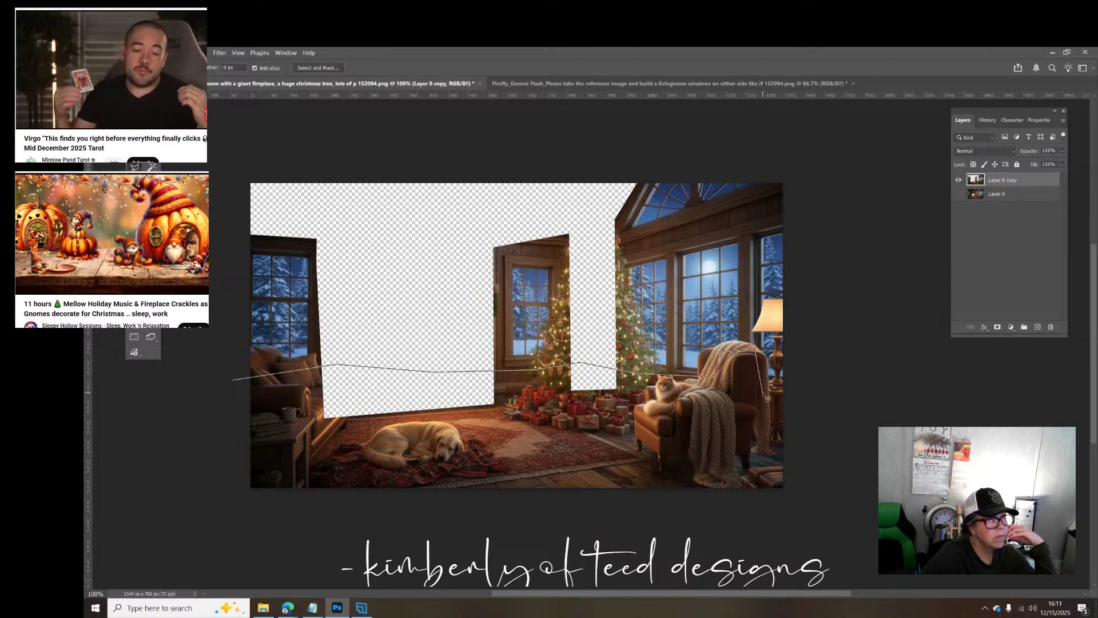
{"action": "left_click", "coordinate": [812, 391]}
{"action": "left_click", "coordinate": [833, 530]}
{"action": "left_click", "coordinate": [187, 531]}
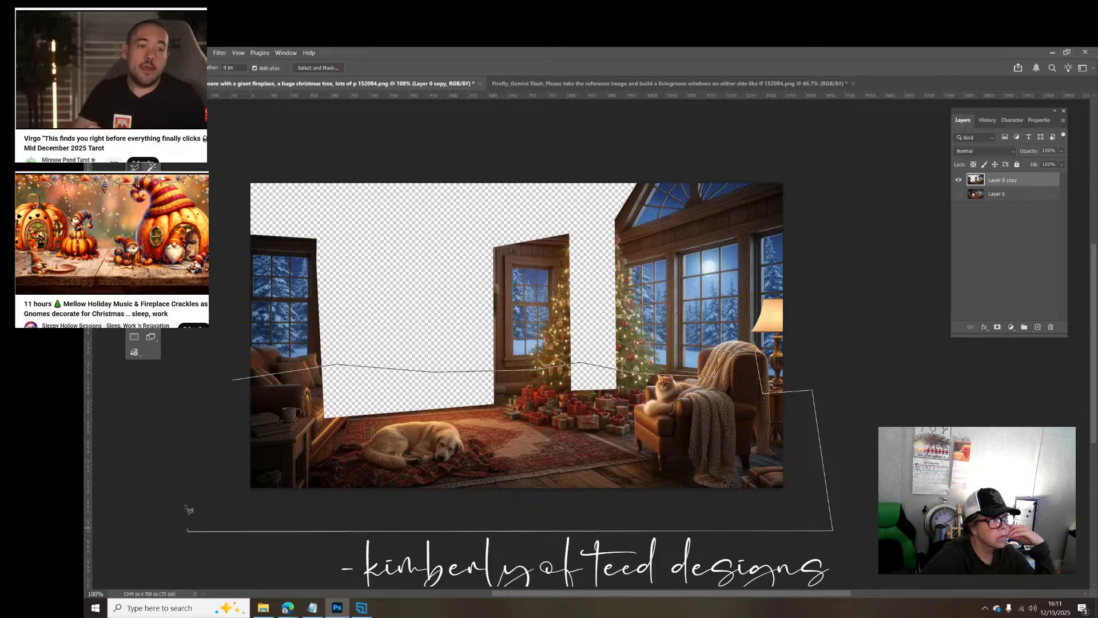
{"action": "left_click", "coordinate": [234, 382]}
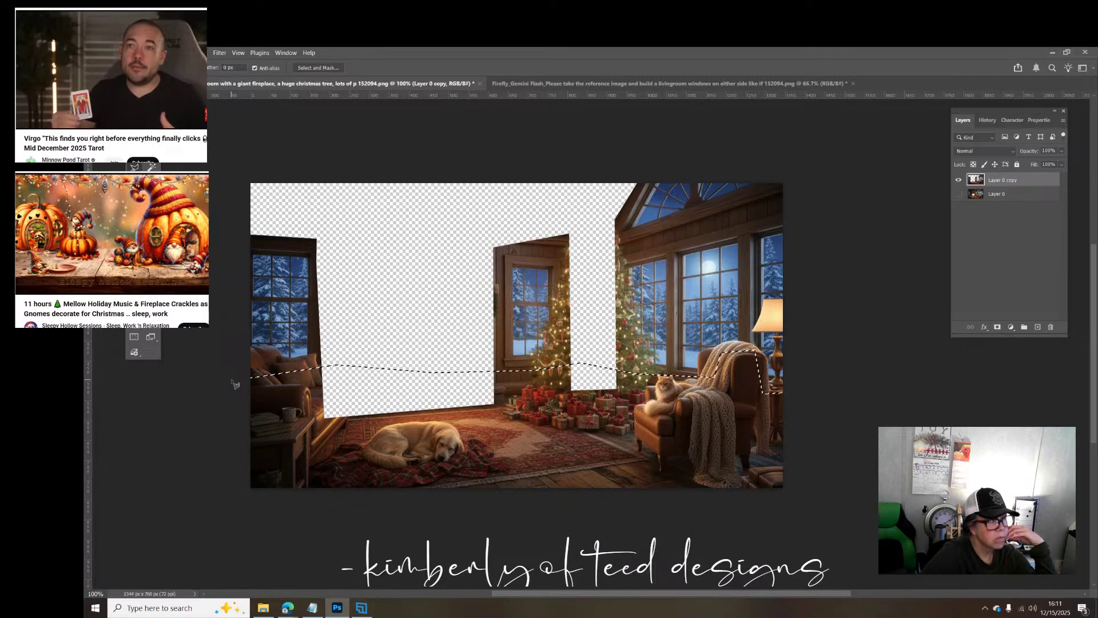
{"action": "key", "text": "Delete"}
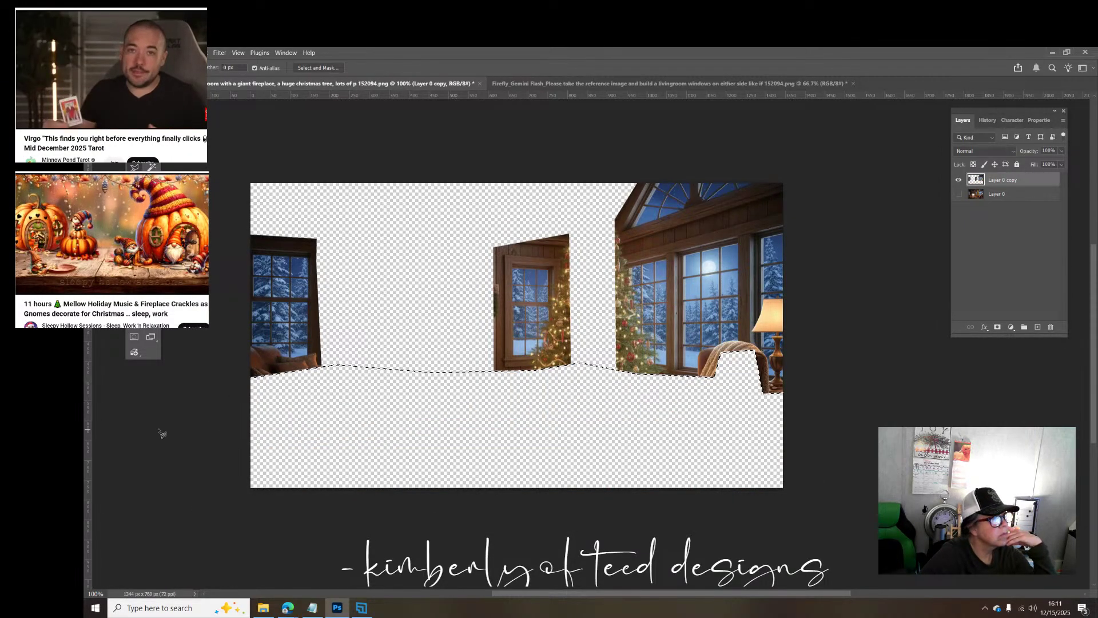
Step: Lasso and delete the wooden header above the leftmost window's panes, working at 300% zoom
{"action": "left_click_drag", "start_coordinate": [609, 595], "coordinate": [604, 596]}
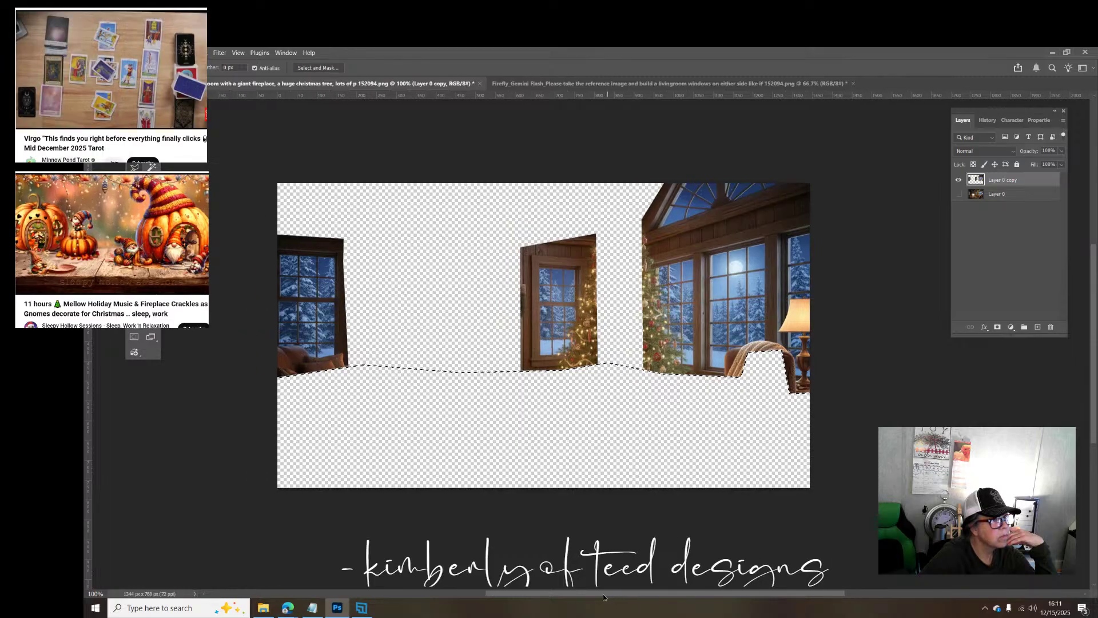
{"action": "scroll", "coordinate": [605, 424], "scroll_direction": "left", "scroll_amount": 5}
{"action": "scroll", "coordinate": [604, 425], "scroll_direction": "up", "scroll_amount": 4}
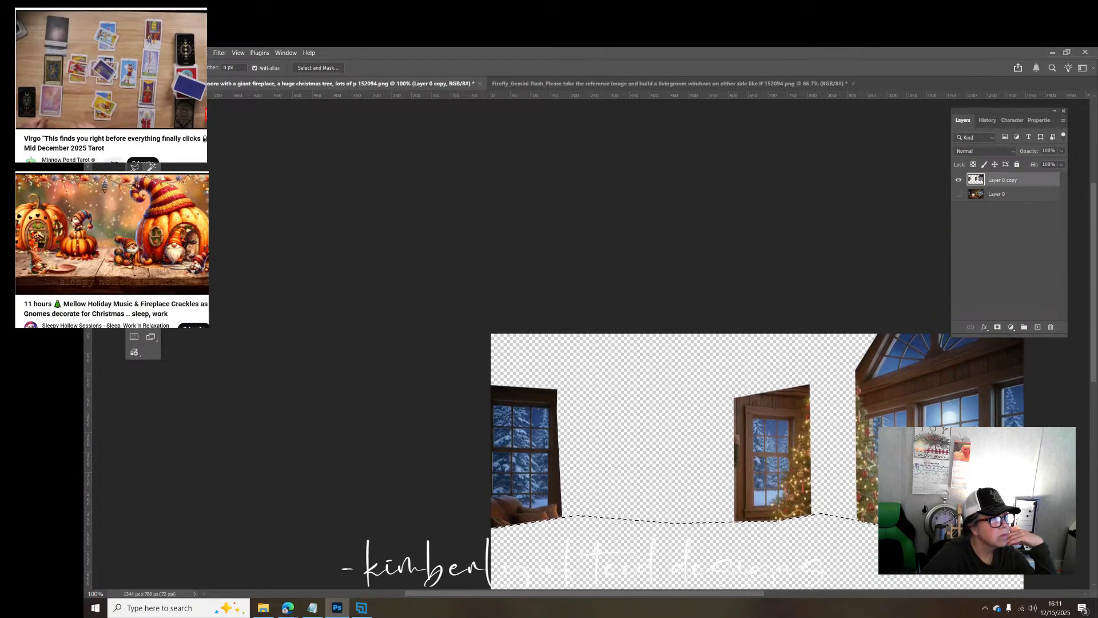
{"action": "key", "text": "z"}
{"action": "left_click", "coordinate": [542, 480]}
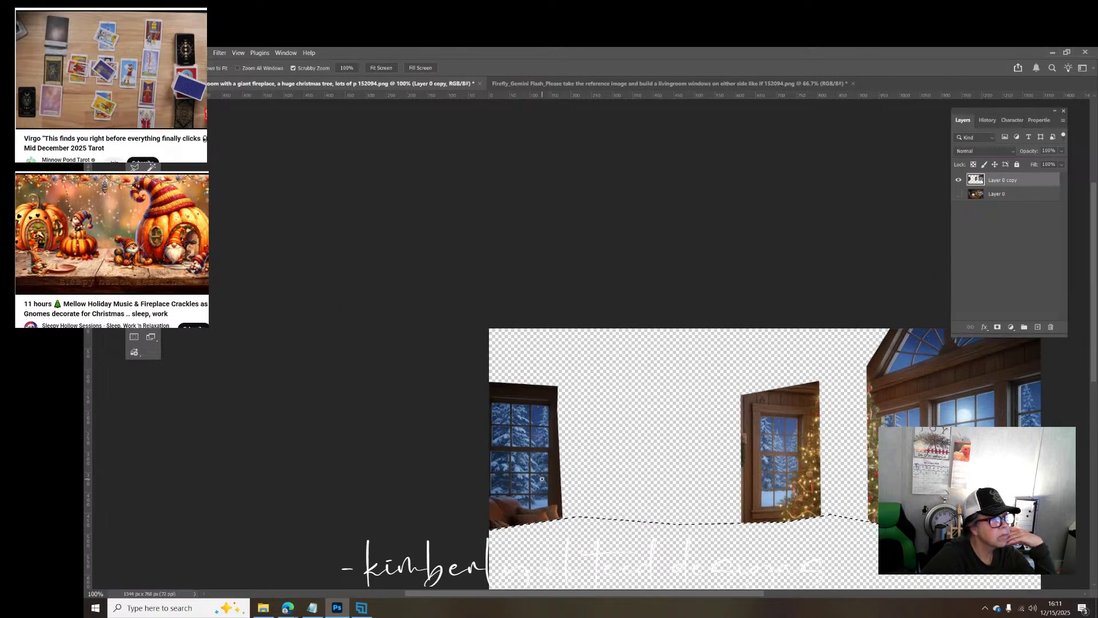
{"action": "left_click", "coordinate": [526, 480]}
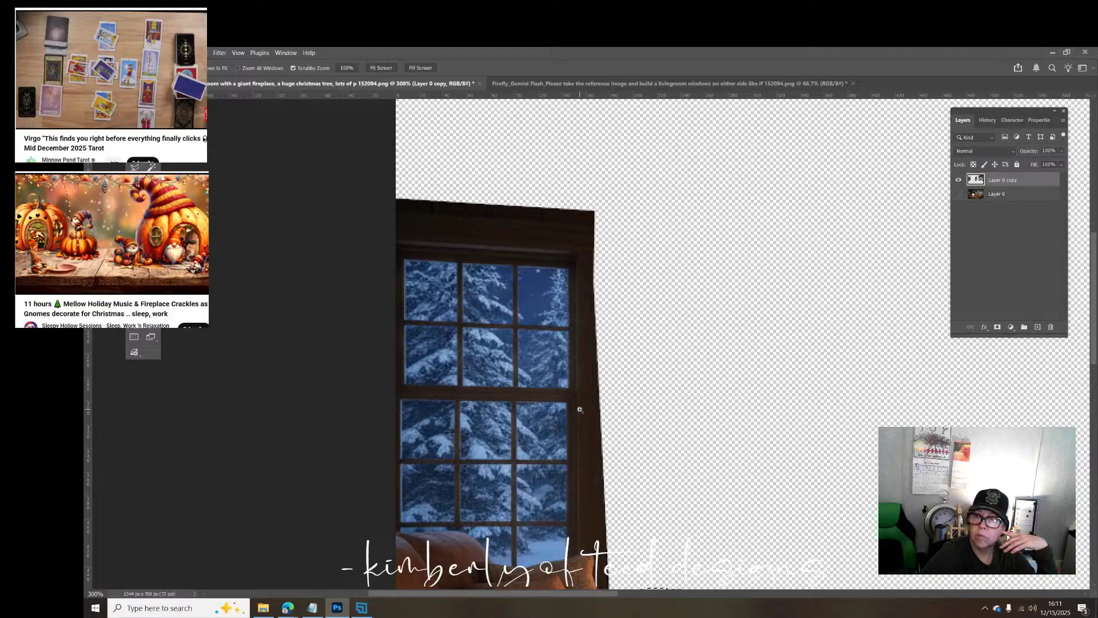
{"action": "scroll", "coordinate": [580, 410], "scroll_direction": "down", "scroll_amount": 2}
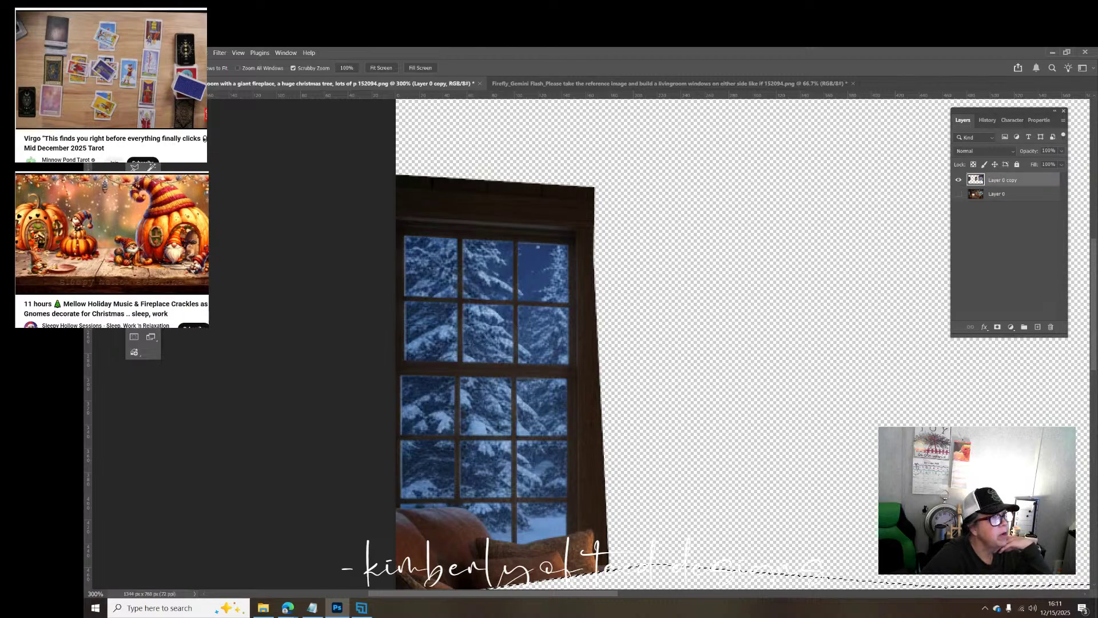
{"action": "key", "text": "l"}
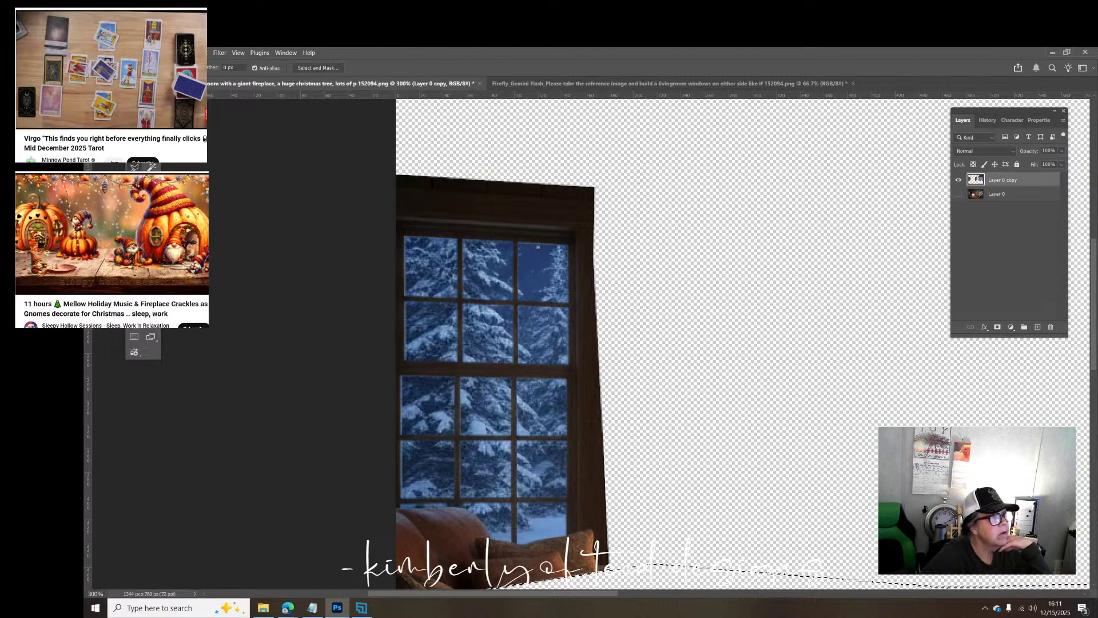
{"action": "left_click", "coordinate": [379, 224]}
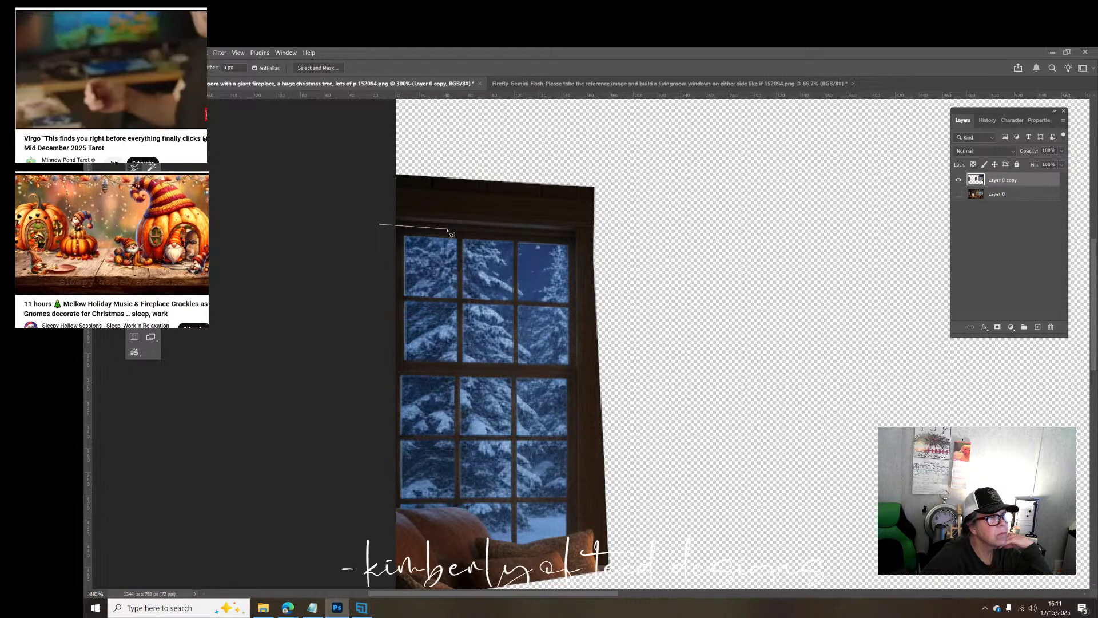
{"action": "left_click", "coordinate": [613, 241]}
{"action": "left_click", "coordinate": [600, 170]}
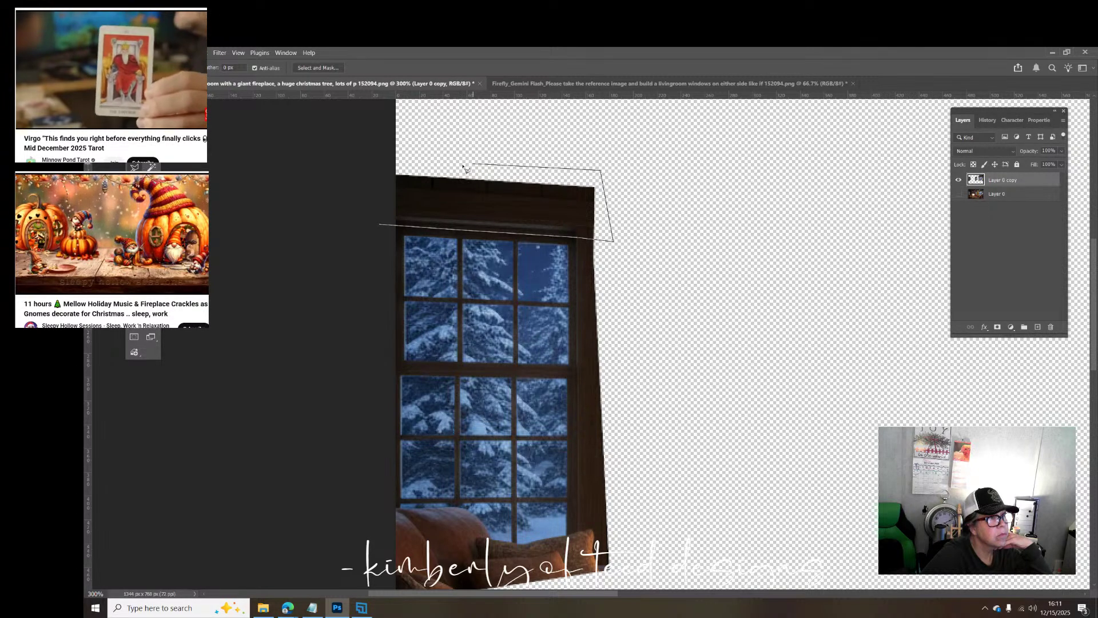
{"action": "left_click", "coordinate": [379, 225]}
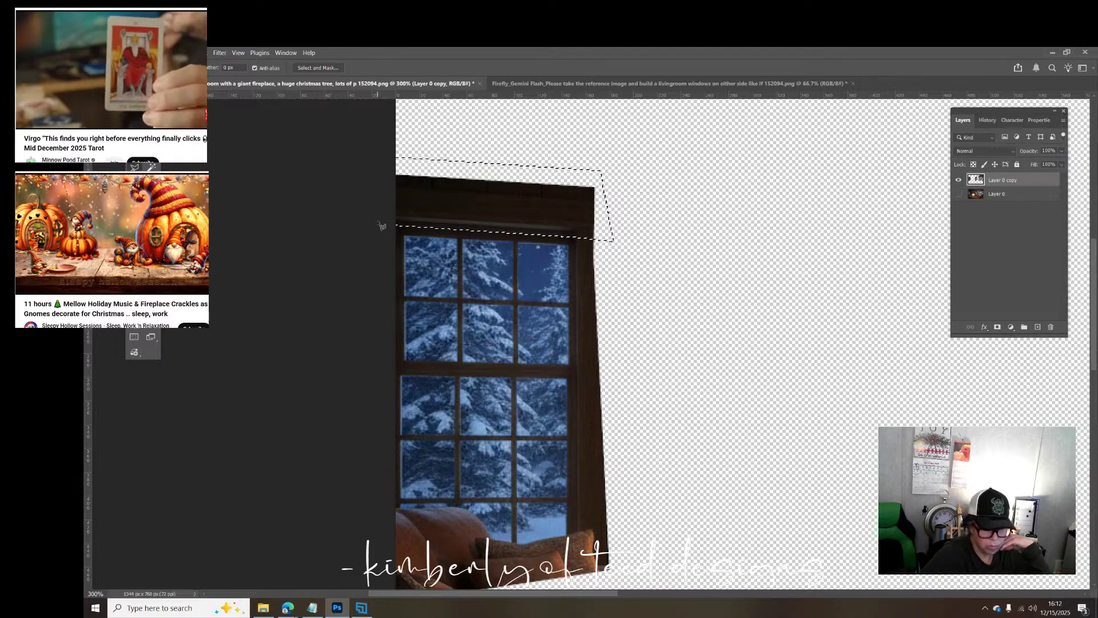
{"action": "key", "text": "Delete"}
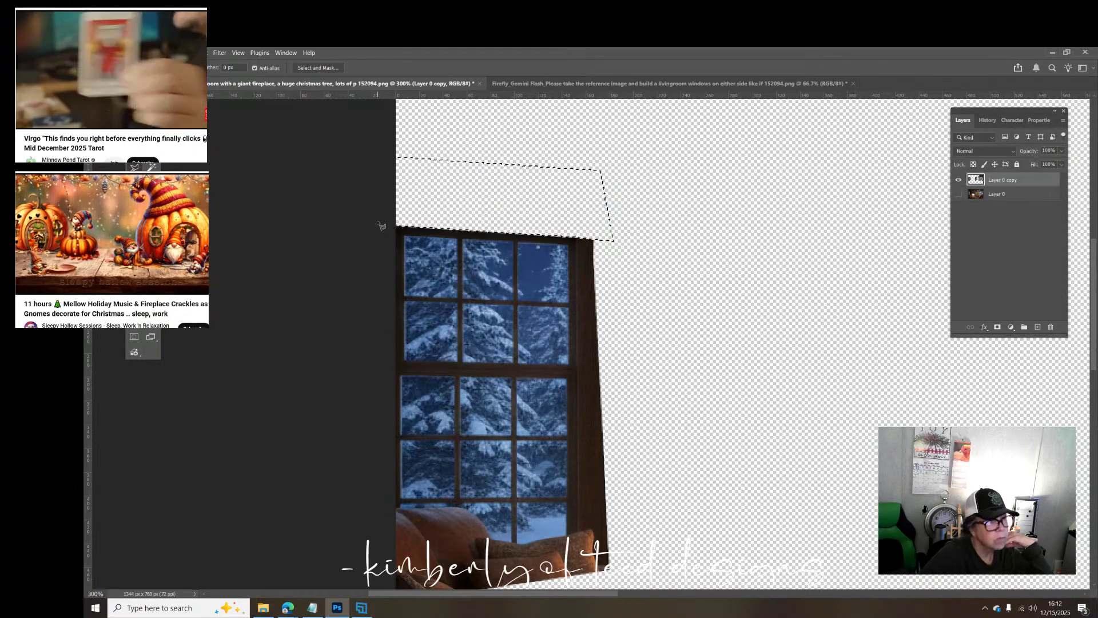
Step: Lasso and delete the sofa below the leftmost window together with the thick wooden frame along its right side
{"action": "left_click", "coordinate": [355, 511]}
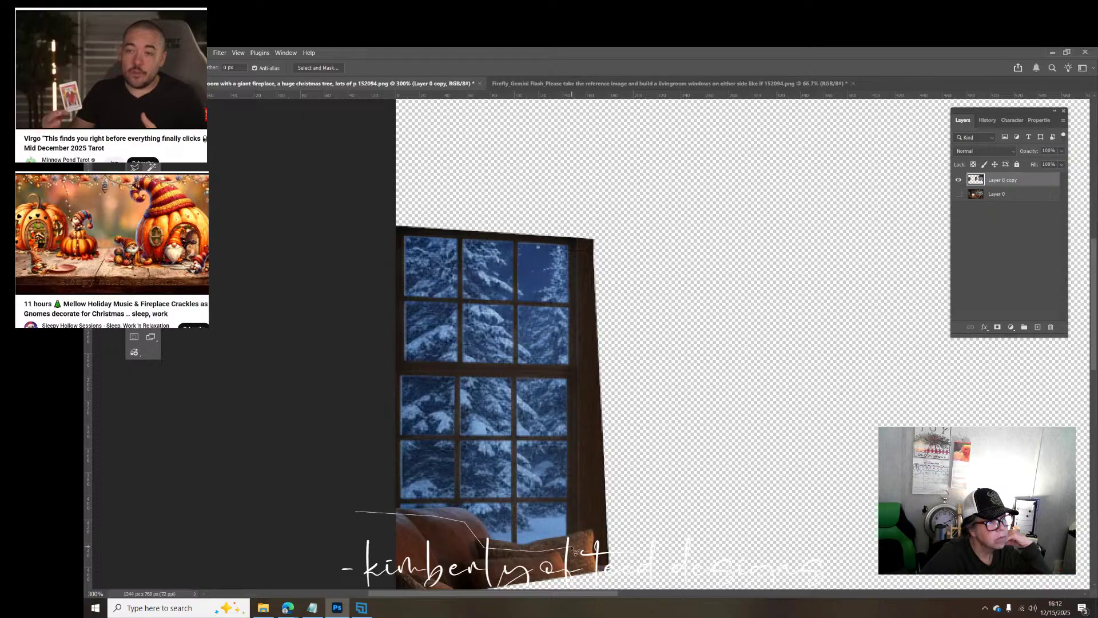
{"action": "left_click", "coordinate": [577, 545]}
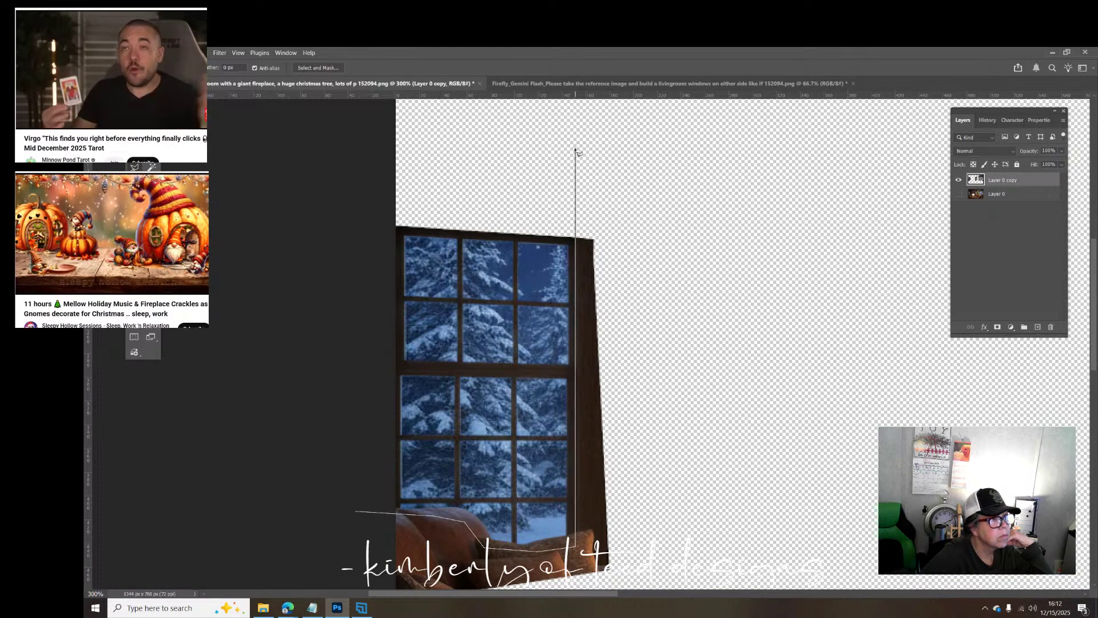
{"action": "left_click", "coordinate": [639, 152]}
{"action": "left_click", "coordinate": [715, 438]}
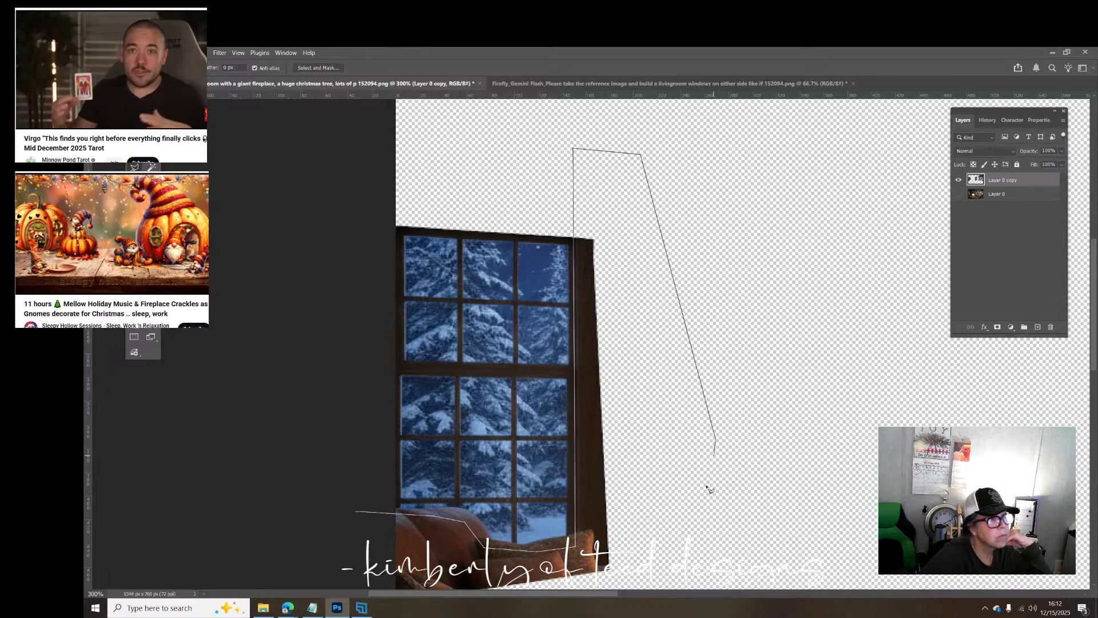
{"action": "scroll", "coordinate": [686, 515], "scroll_direction": "down", "scroll_amount": 3}
{"action": "left_click", "coordinate": [639, 506]}
{"action": "left_click", "coordinate": [336, 522]}
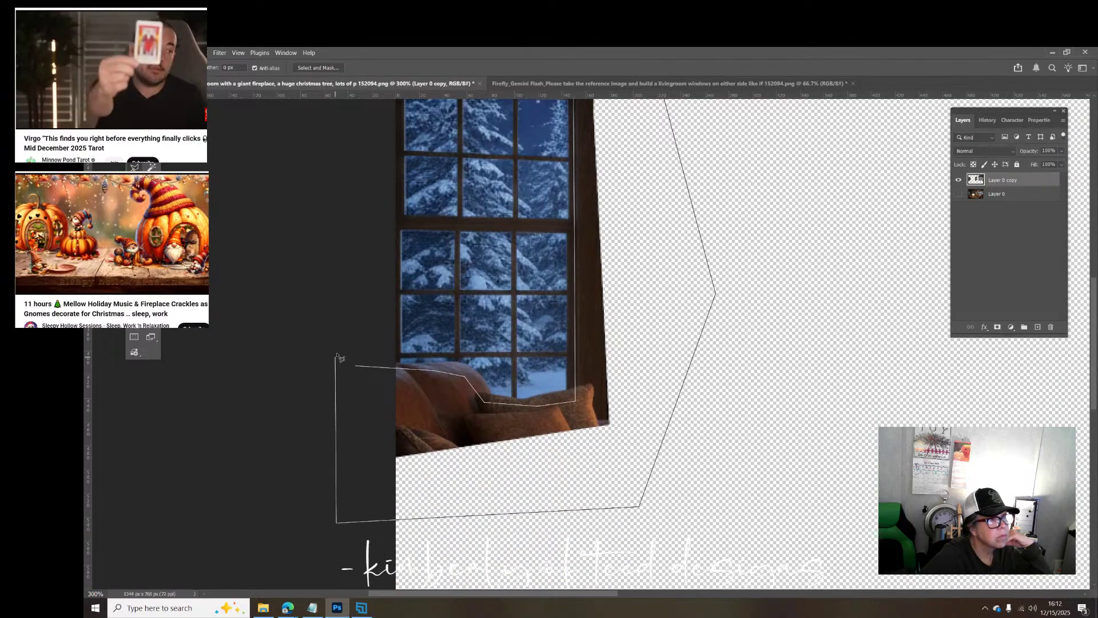
{"action": "left_click", "coordinate": [357, 369]}
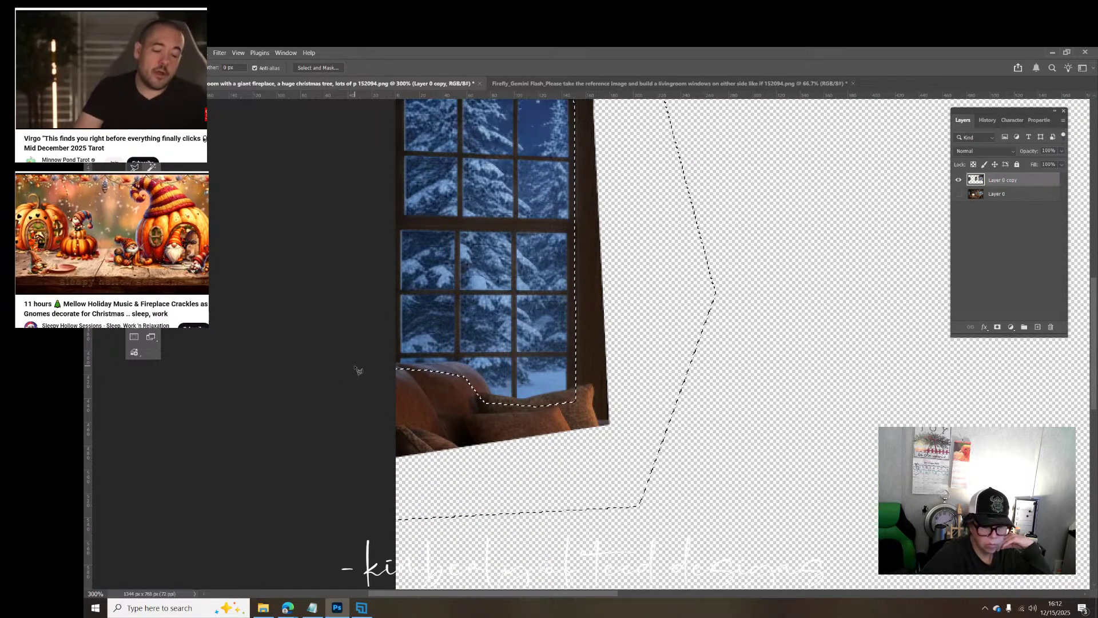
{"action": "key", "text": "Delete"}
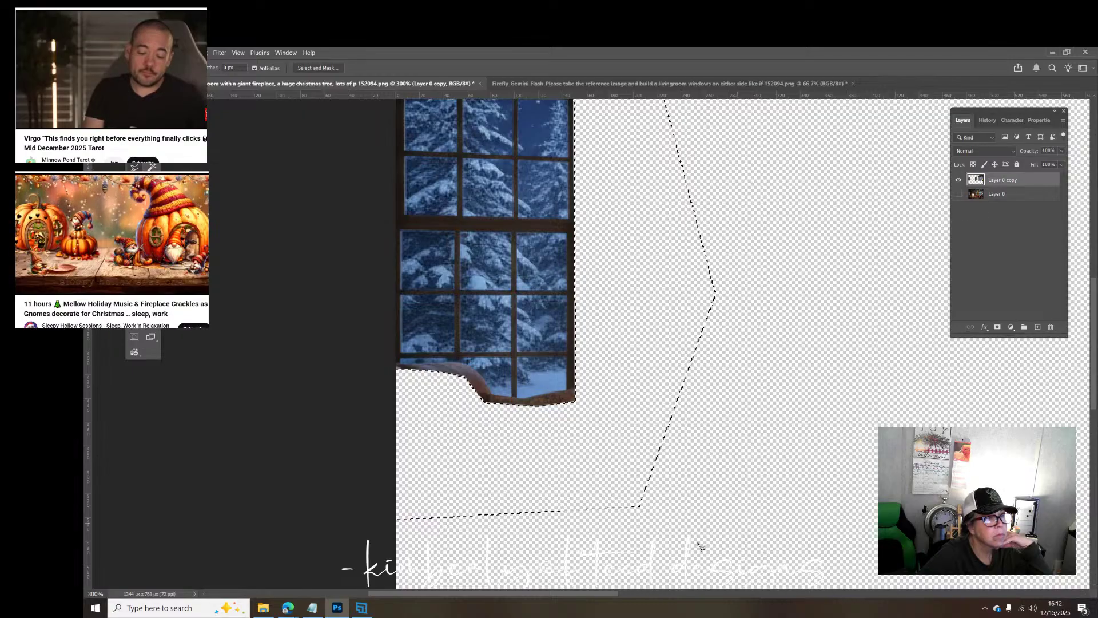
Step: Lasso and delete the wall above the middle window together with the Christmas tree section along its tree side
{"action": "scroll", "coordinate": [699, 545], "scroll_direction": "up", "scroll_amount": 6}
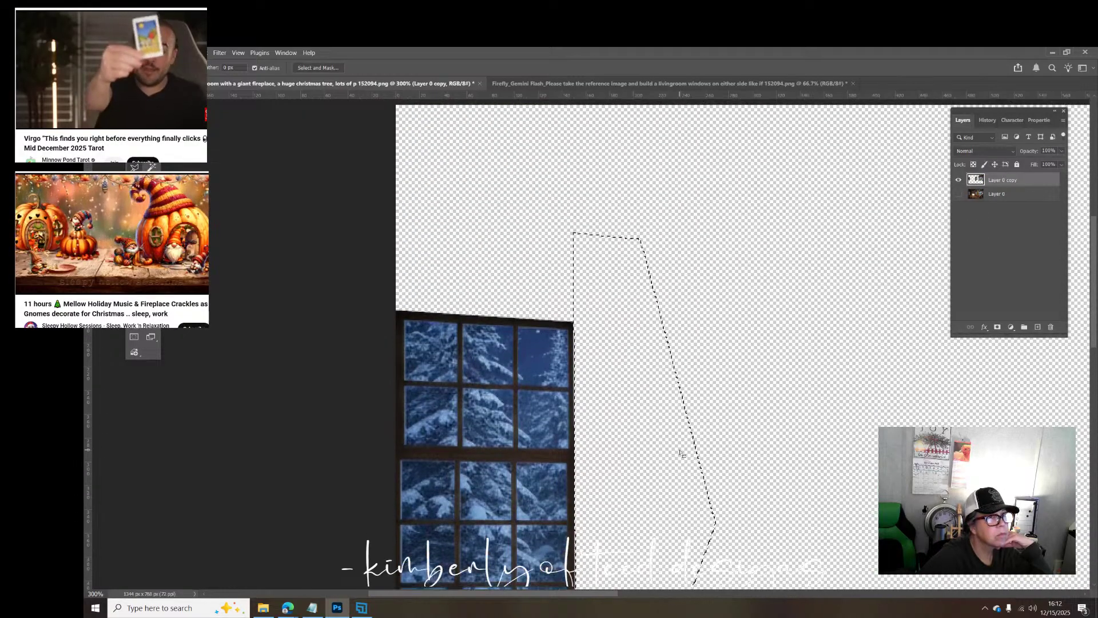
{"action": "scroll", "coordinate": [681, 454], "scroll_direction": "up", "scroll_amount": 2}
{"action": "left_click_drag", "start_coordinate": [547, 593], "coordinate": [722, 286]}
{"action": "scroll", "coordinate": [722, 294], "scroll_direction": "down", "scroll_amount": 4}
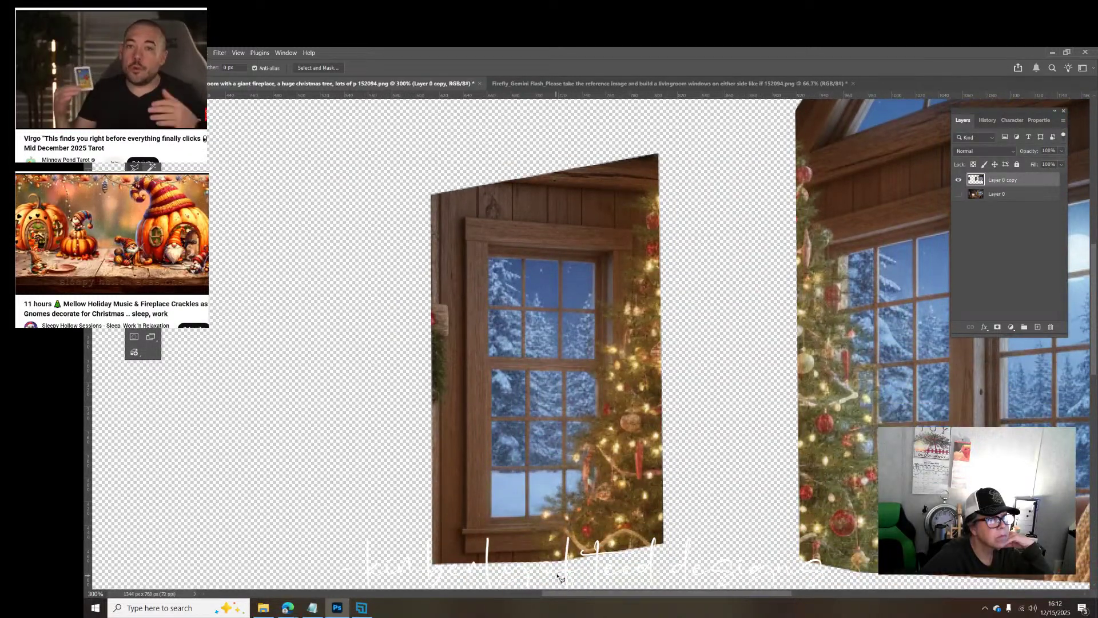
{"action": "left_click_drag", "start_coordinate": [581, 534], "coordinate": [626, 427]}
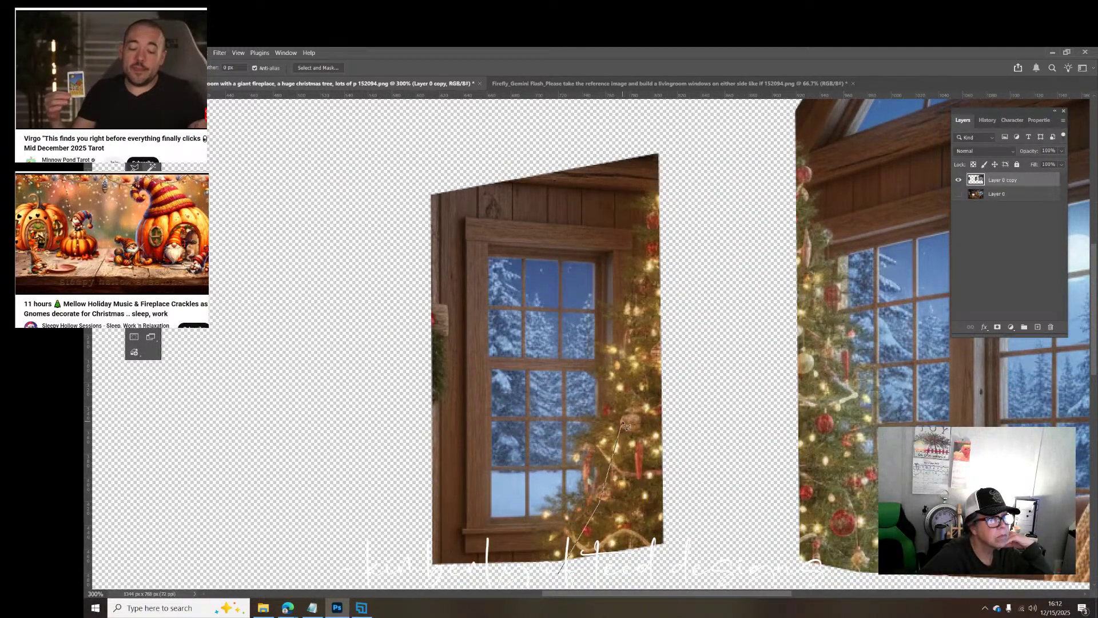
{"action": "mouse_move", "coordinate": [628, 270]}
{"action": "left_mouse_down"}
{"action": "mouse_move", "coordinate": [628, 248]}
{"action": "mouse_move", "coordinate": [584, 241]}
{"action": "mouse_move", "coordinate": [515, 250]}
{"action": "mouse_move", "coordinate": [490, 234]}
{"action": "mouse_move", "coordinate": [380, 245]}
{"action": "mouse_move", "coordinate": [401, 206]}
{"action": "mouse_move", "coordinate": [473, 191]}
{"action": "mouse_move", "coordinate": [465, 173]}
{"action": "mouse_move", "coordinate": [379, 225]}
{"action": "mouse_move", "coordinate": [402, 142]}
{"action": "mouse_move", "coordinate": [731, 88]}
{"action": "mouse_move", "coordinate": [749, 189]}
{"action": "mouse_move", "coordinate": [716, 188]}
{"action": "mouse_move", "coordinate": [718, 553]}
{"action": "mouse_move", "coordinate": [702, 588]}
{"action": "mouse_move", "coordinate": [700, 535]}
{"action": "left_mouse_up"}
{"action": "left_click_drag", "start_coordinate": [603, 559], "coordinate": [558, 516]}
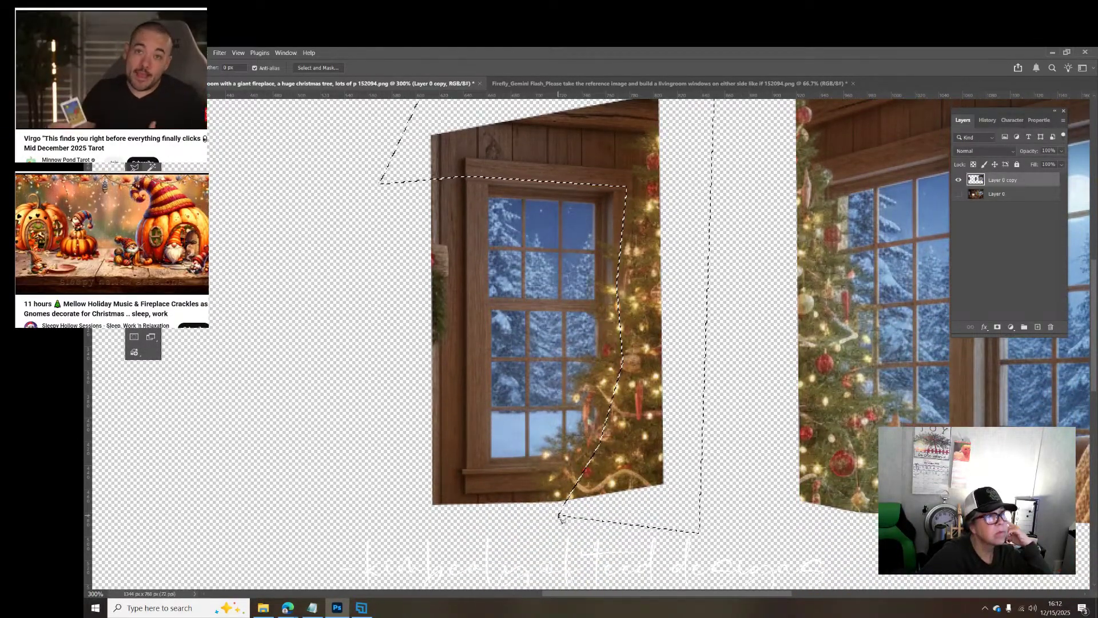
{"action": "key", "text": "Delete"}
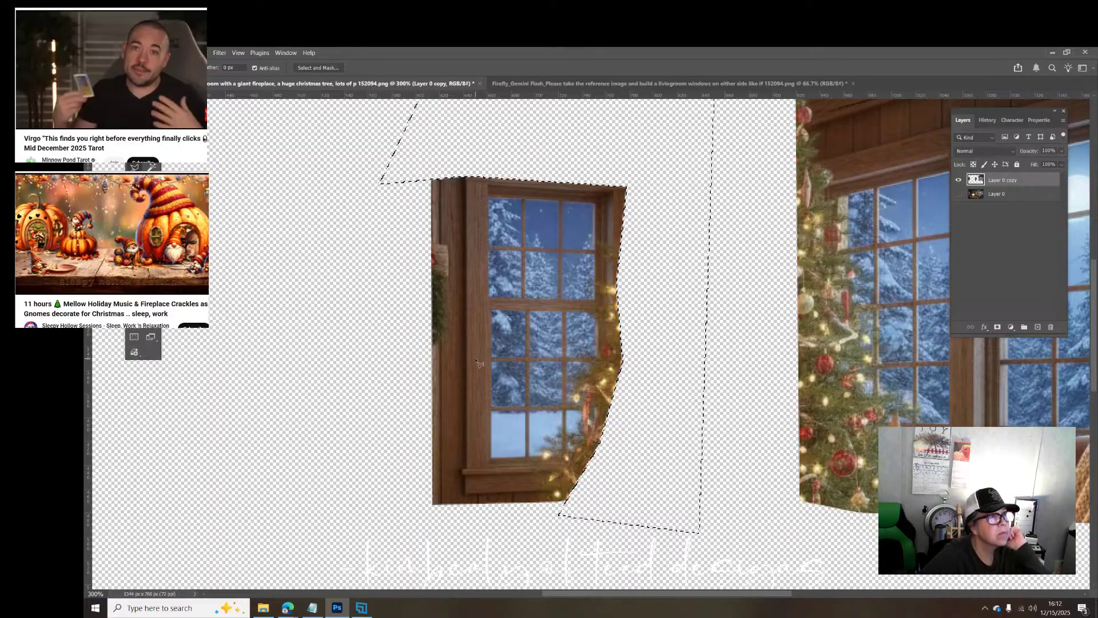
Step: Lasso and delete the wooden wall and stocking beside the middle window, along with the sill and wall beneath it
{"action": "left_click", "coordinate": [477, 155]}
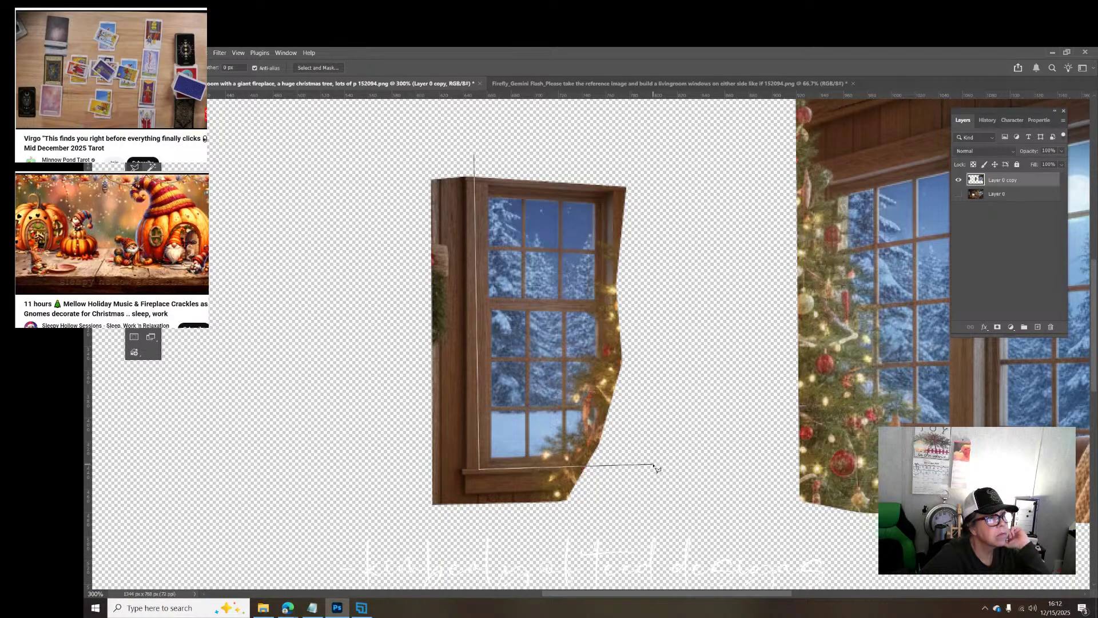
{"action": "left_click", "coordinate": [612, 549]}
{"action": "left_click", "coordinate": [421, 553]}
{"action": "left_click", "coordinate": [391, 452]}
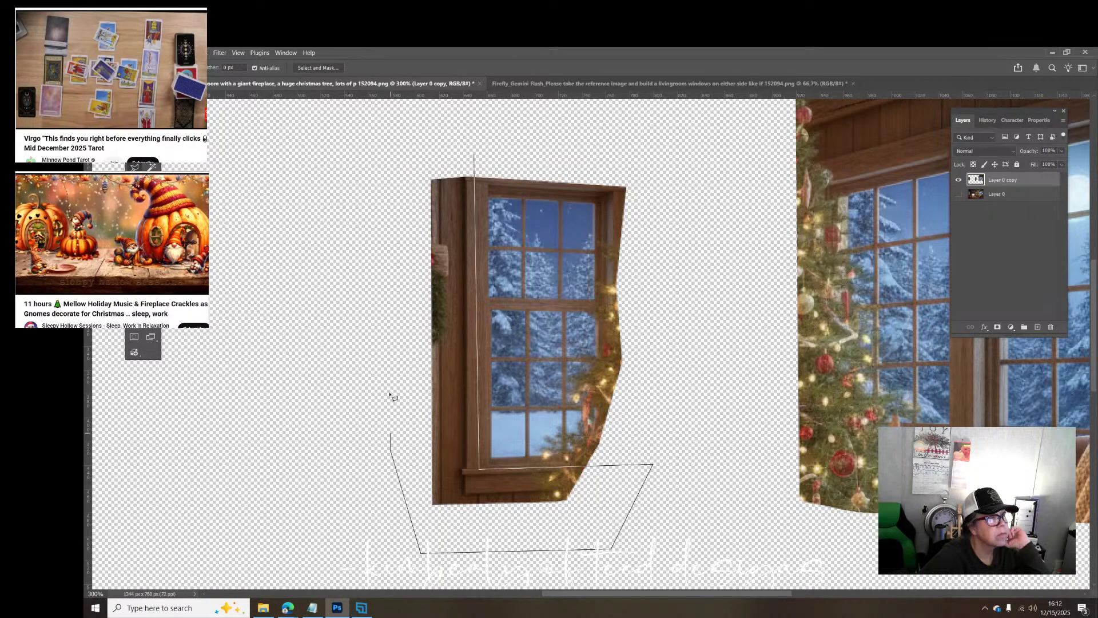
{"action": "left_click", "coordinate": [475, 158]}
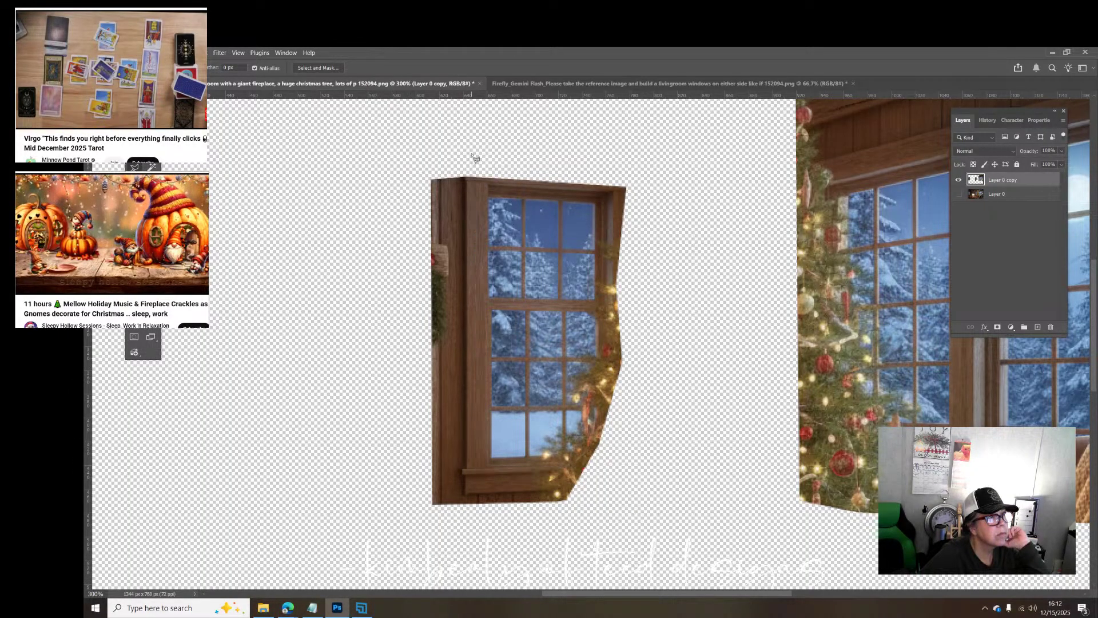
{"action": "key", "text": "Delete"}
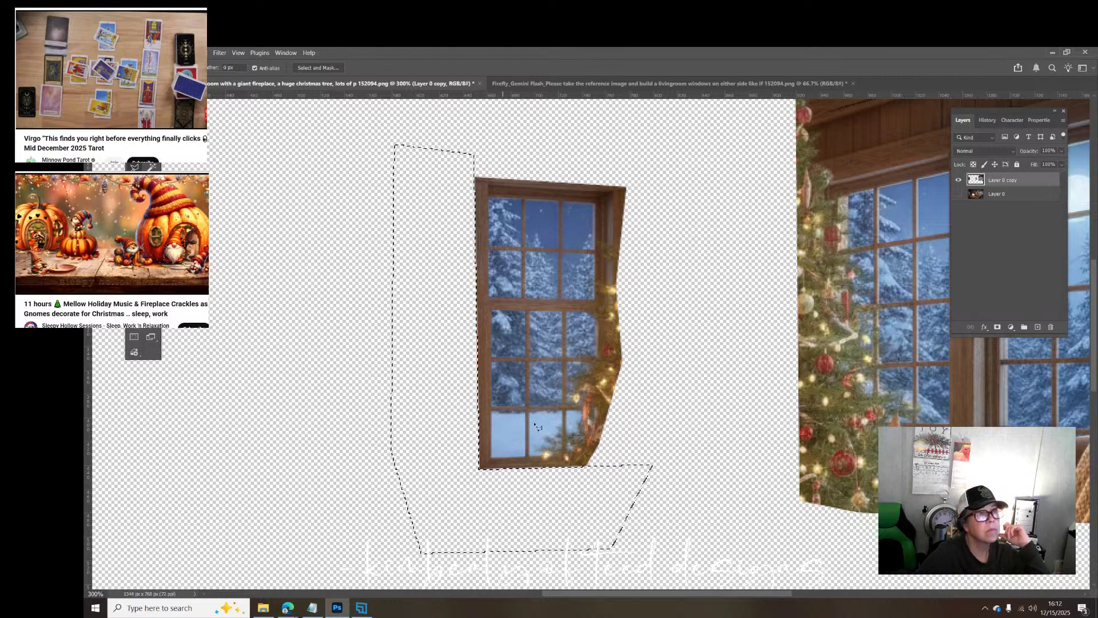
Step: Lasso and delete the outer part of the tree beside the large windows, plus most of the armchair and its knitted blanket
{"action": "scroll", "coordinate": [513, 571], "scroll_direction": "right", "scroll_amount": 5}
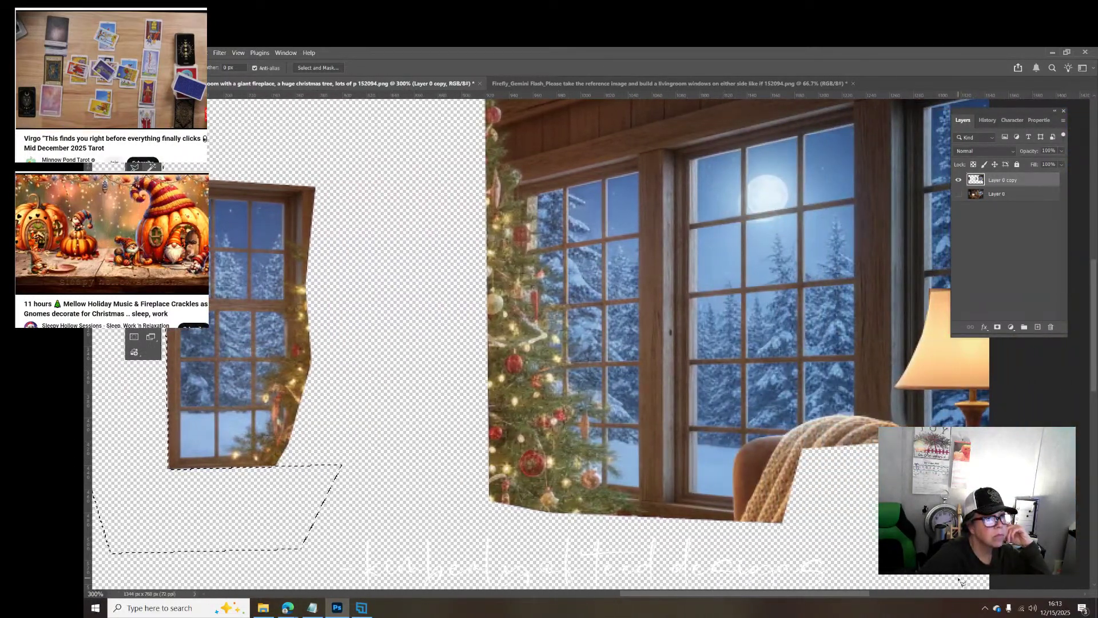
{"action": "key", "text": "ctrl+d"}
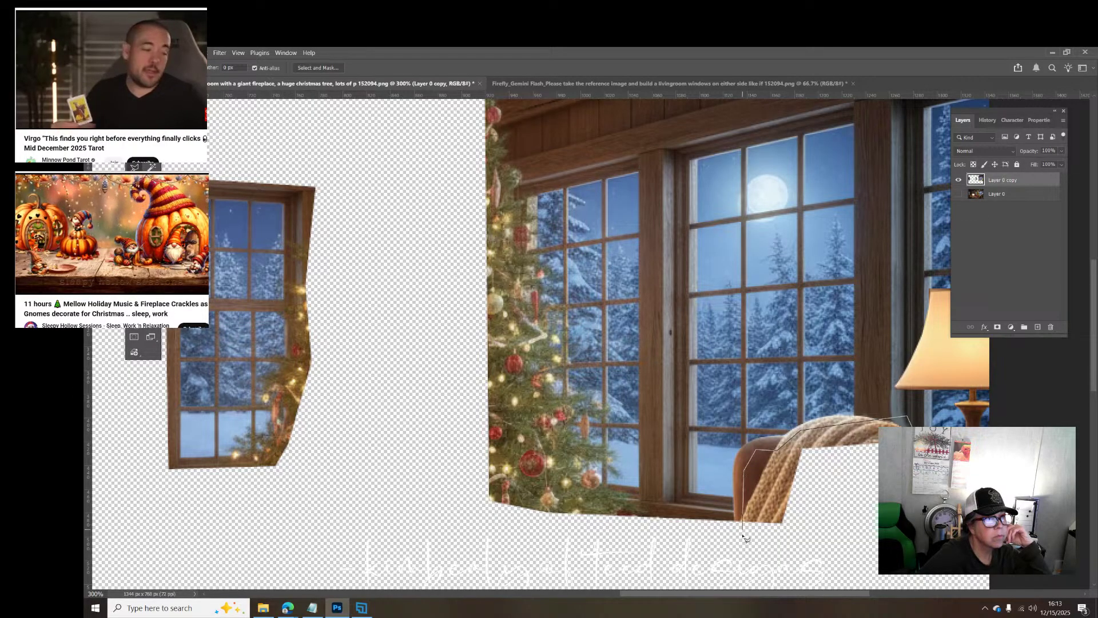
{"action": "left_click", "coordinate": [734, 563]}
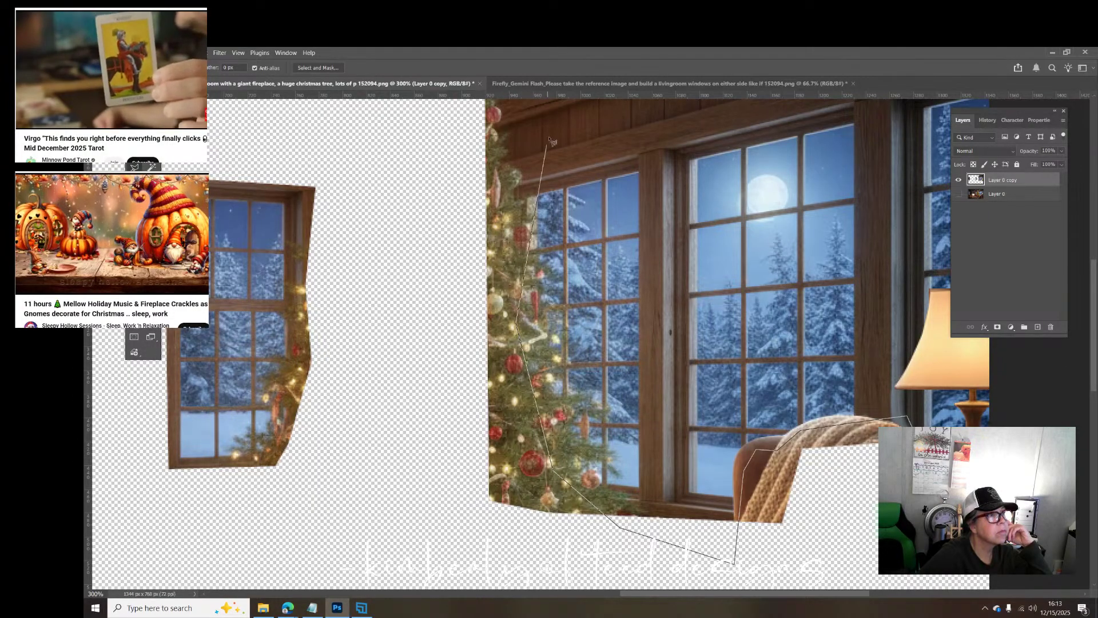
{"action": "left_click", "coordinate": [509, 179]}
{"action": "scroll", "coordinate": [521, 110], "scroll_direction": "up", "scroll_amount": 5}
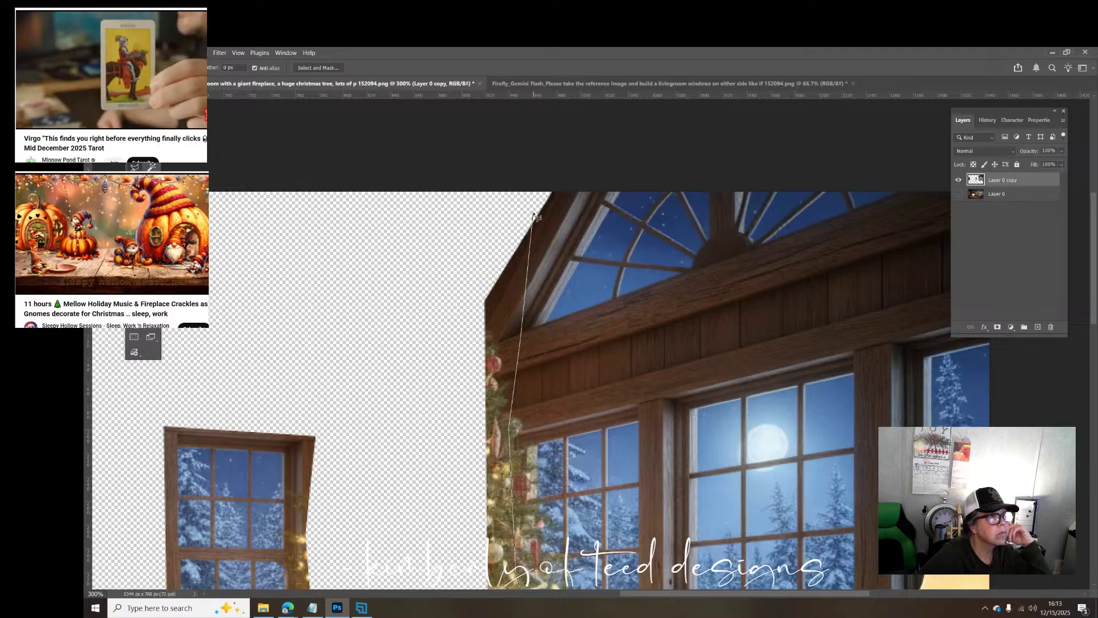
{"action": "left_click", "coordinate": [510, 147]}
{"action": "left_click", "coordinate": [359, 291]}
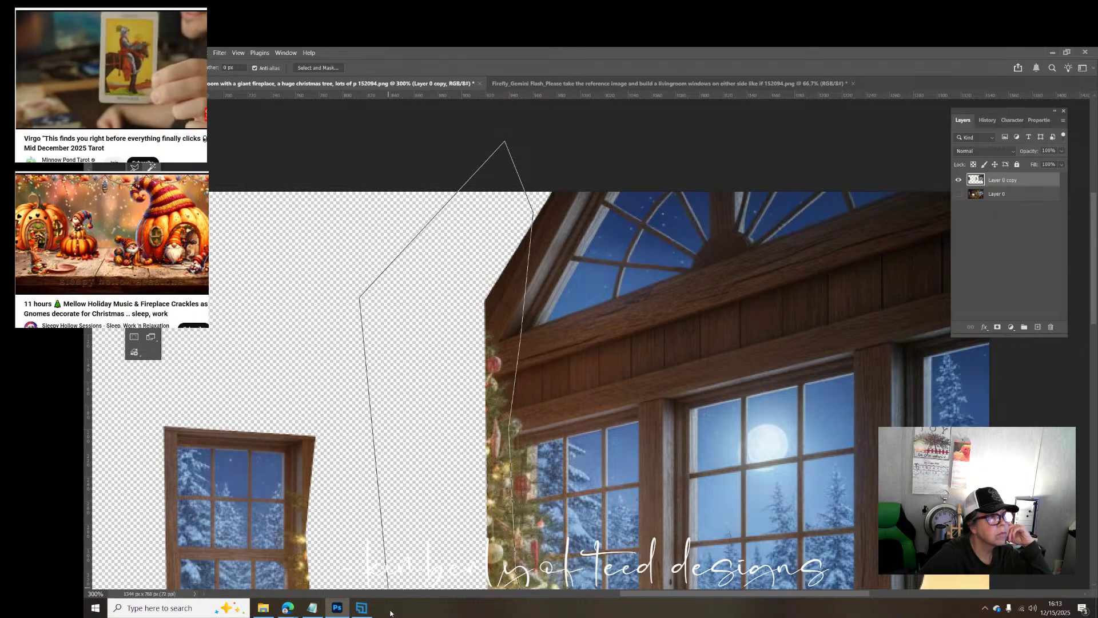
{"action": "scroll", "coordinate": [394, 566], "scroll_direction": "down", "scroll_amount": 2}
{"action": "scroll", "coordinate": [415, 550], "scroll_direction": "down", "scroll_amount": 3}
{"action": "left_click", "coordinate": [422, 518]}
{"action": "scroll", "coordinate": [422, 518], "scroll_direction": "down", "scroll_amount": 1}
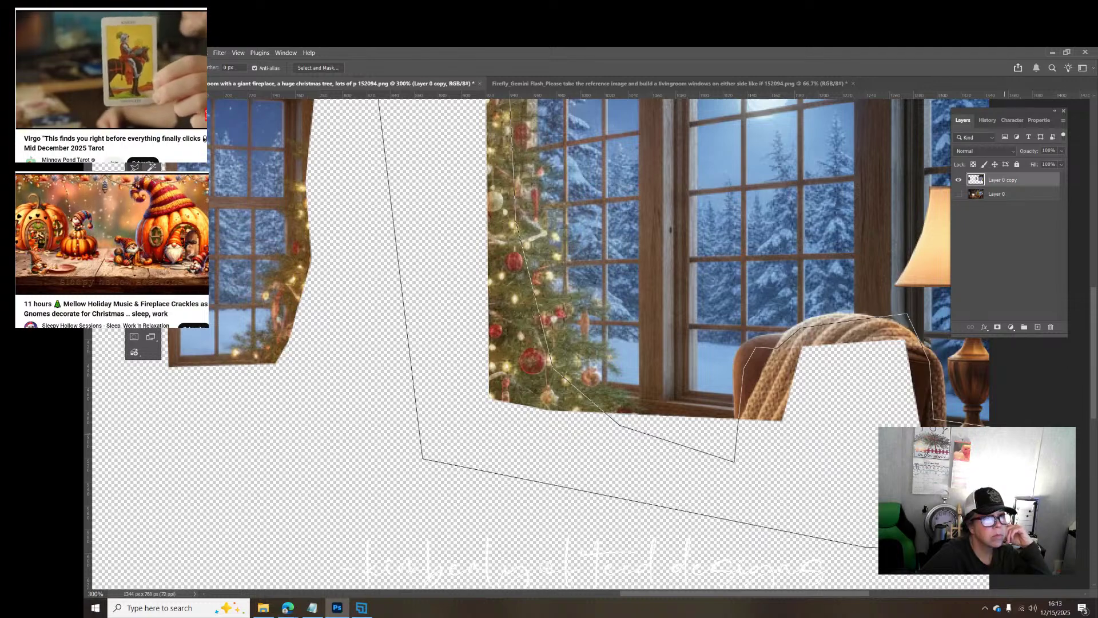
{"action": "key", "text": "Return"}
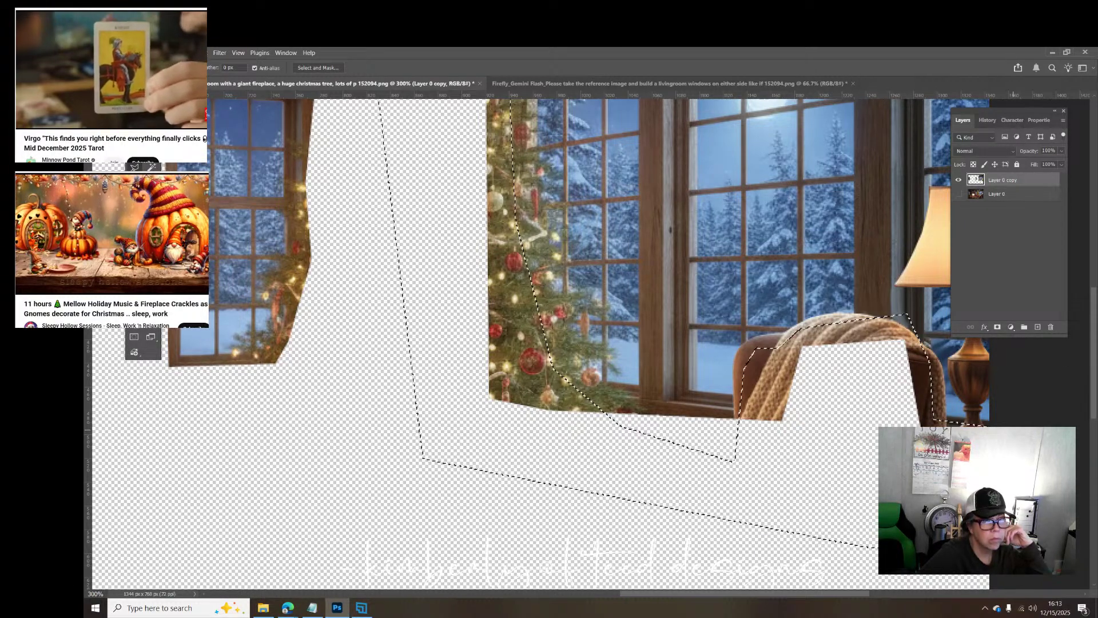
{"action": "key", "text": "Delete"}
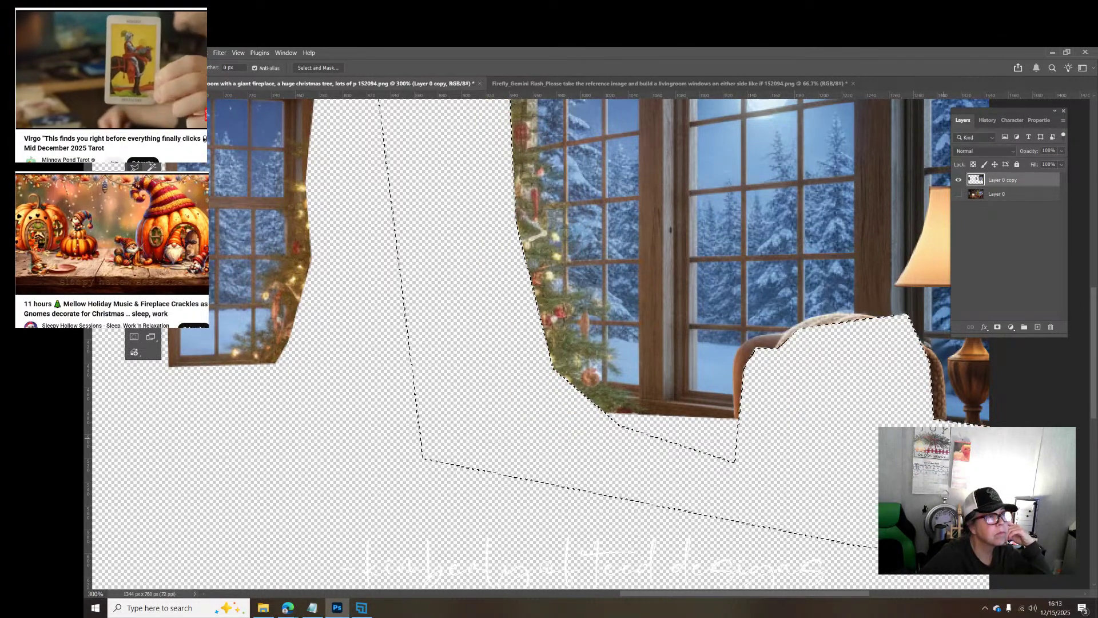
Step: Lasso and delete the wooden beam and panelling between the arched window and the large windows below it
{"action": "scroll", "coordinate": [897, 343], "scroll_direction": "up", "scroll_amount": 4}
{"action": "scroll", "coordinate": [897, 343], "scroll_direction": "up", "scroll_amount": 2}
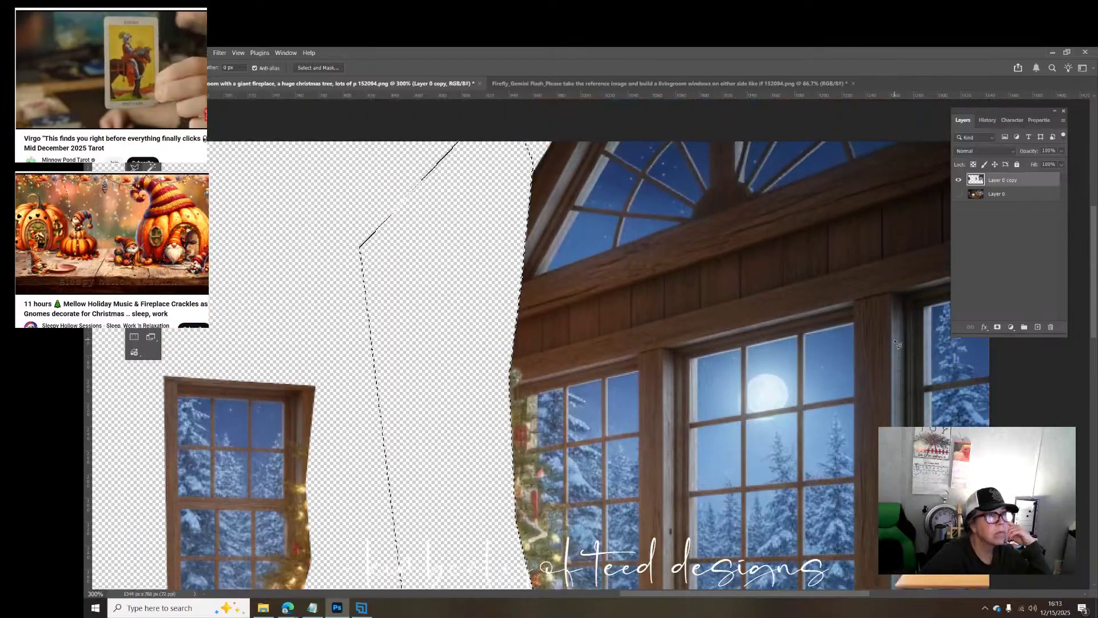
{"action": "left_click_drag", "start_coordinate": [632, 597], "coordinate": [656, 576]}
{"action": "key", "text": "ctrl+d"}
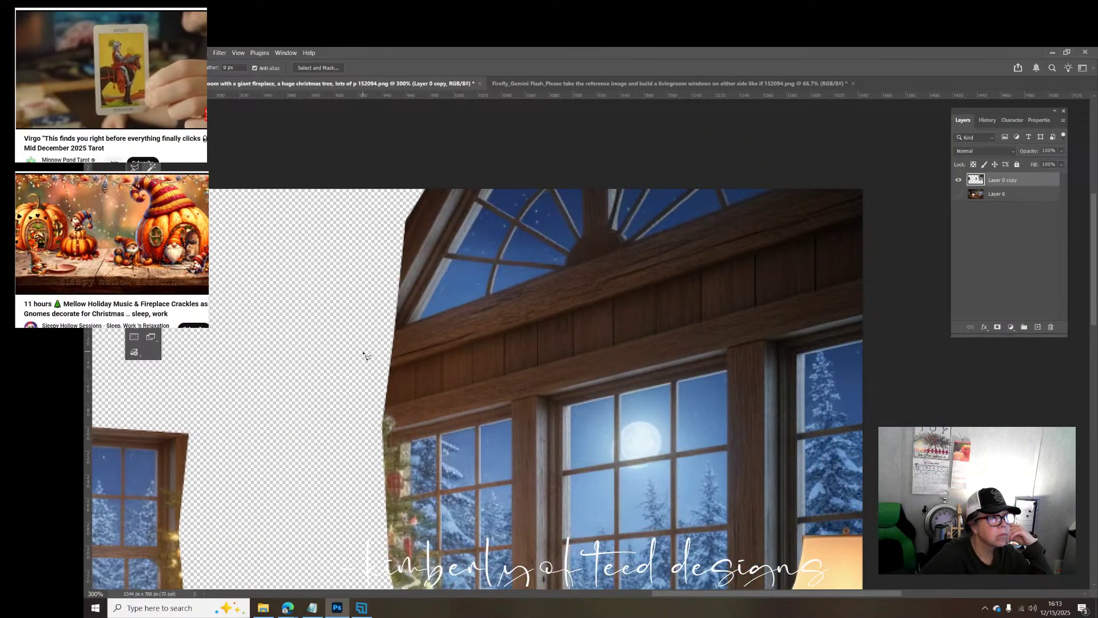
{"action": "left_click", "coordinate": [917, 150]}
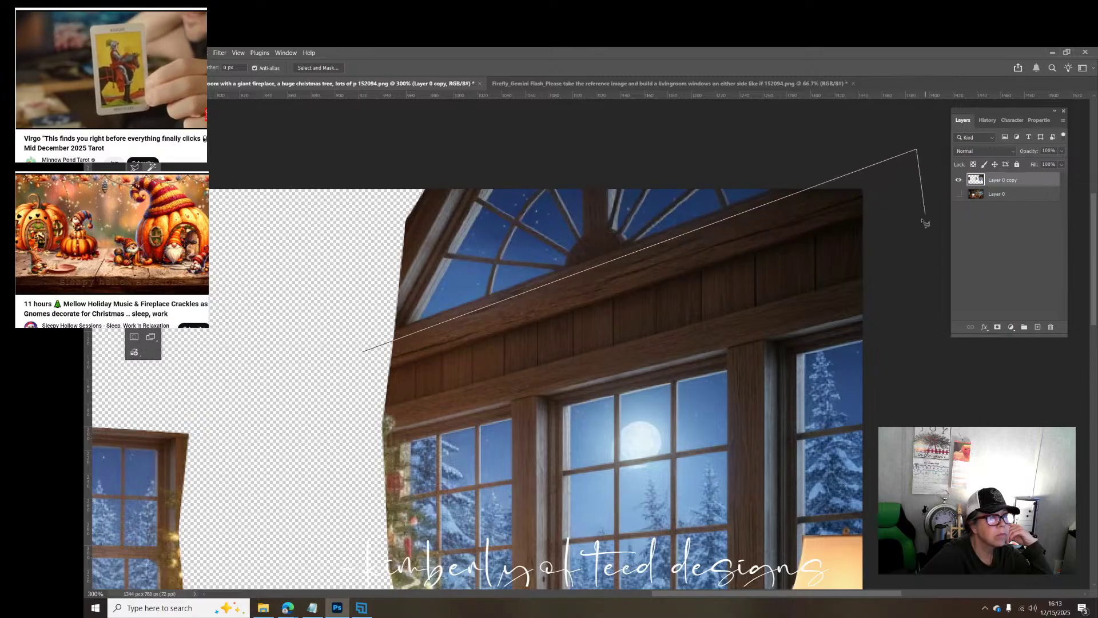
{"action": "left_click", "coordinate": [889, 303]}
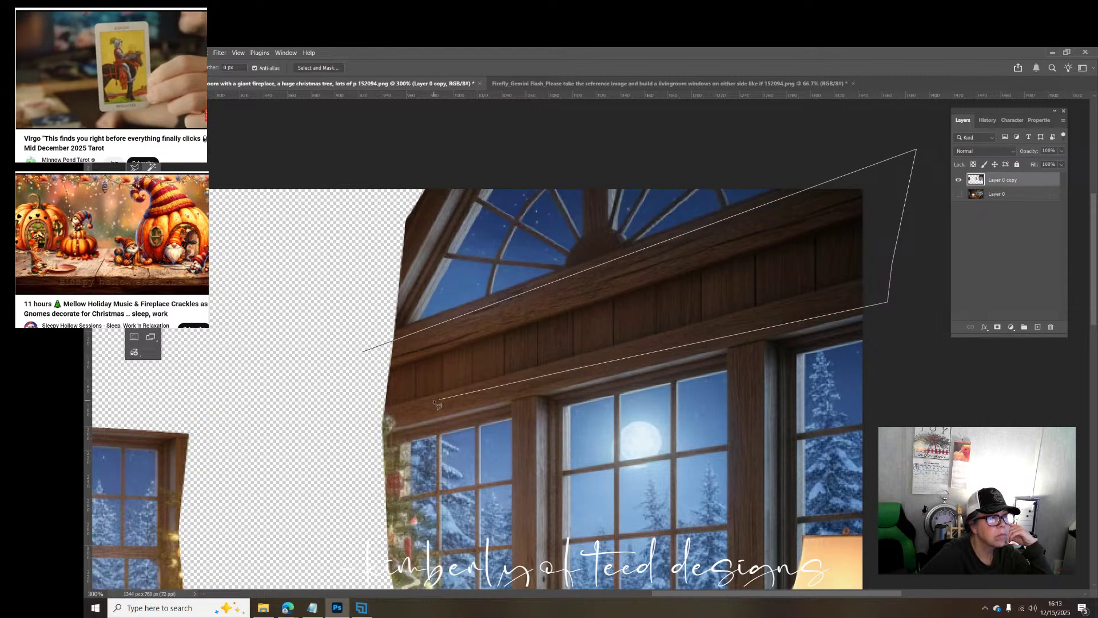
{"action": "left_click", "coordinate": [365, 354]}
{"action": "key", "text": "Delete"}
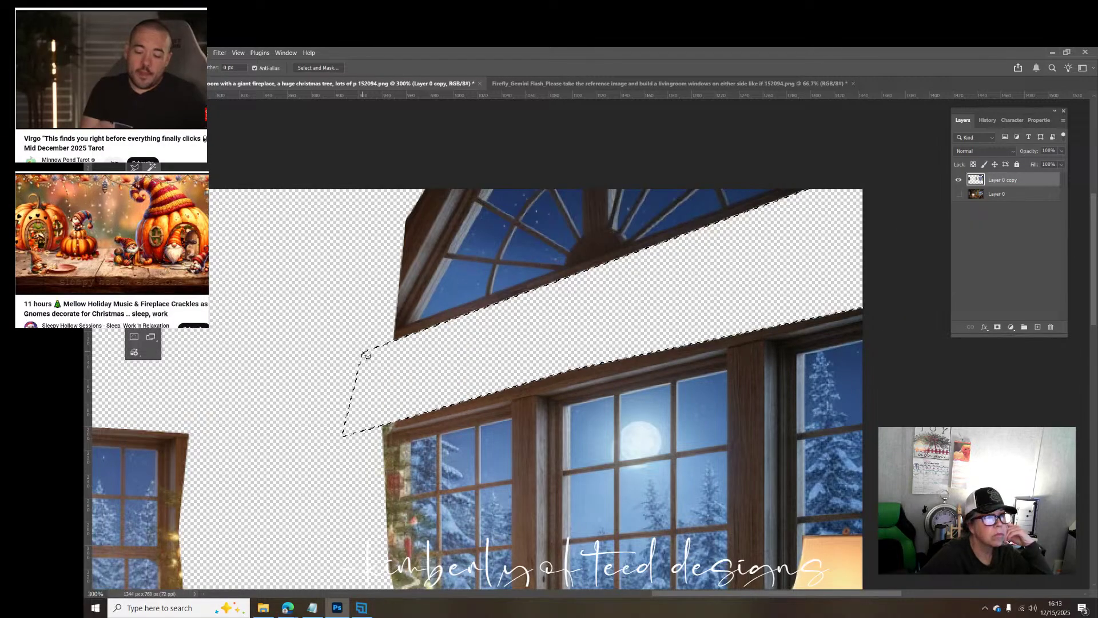
Step: Lasso and delete the glowing inside of the lampshade in front of the rightmost window, and clear the selection
{"action": "scroll", "coordinate": [365, 354], "scroll_direction": "down", "scroll_amount": 5}
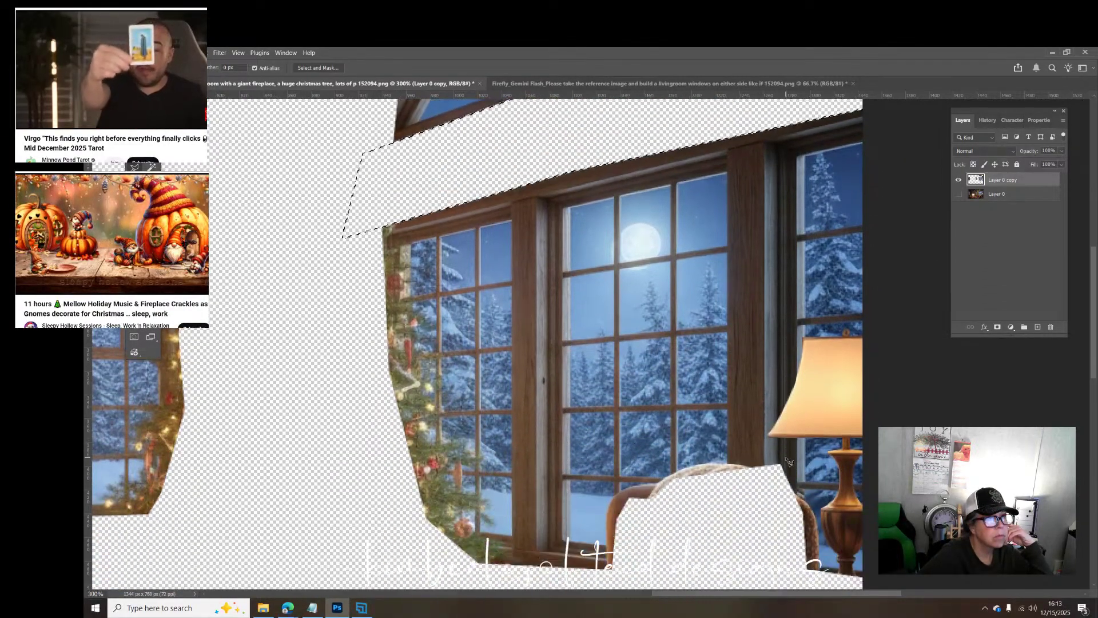
{"action": "scroll", "coordinate": [788, 461], "scroll_direction": "down", "scroll_amount": 1}
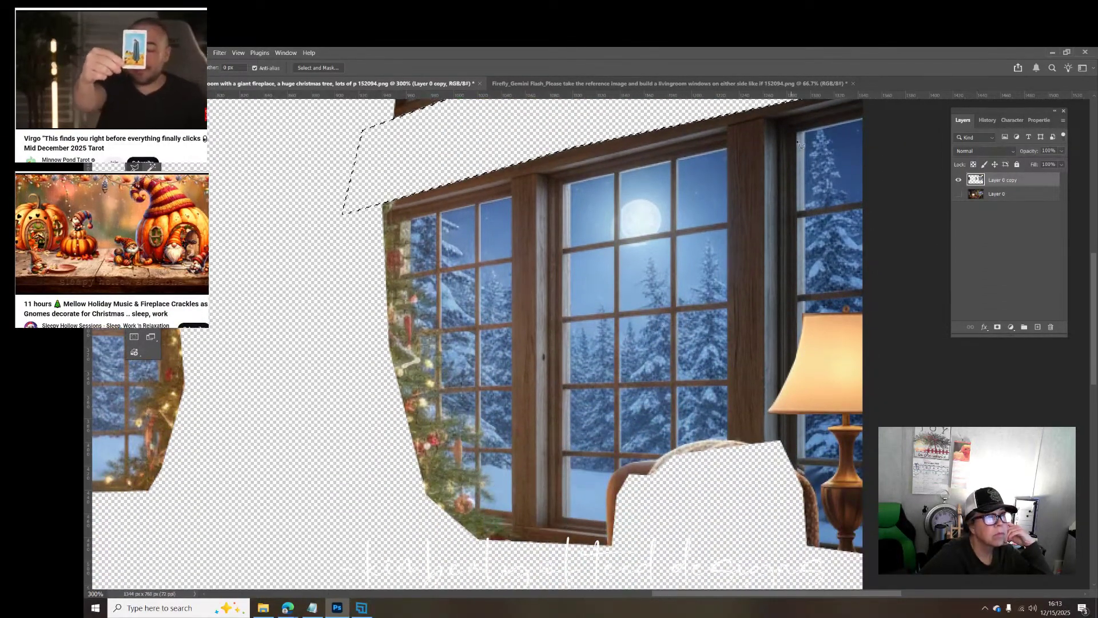
{"action": "left_click", "coordinate": [881, 314]}
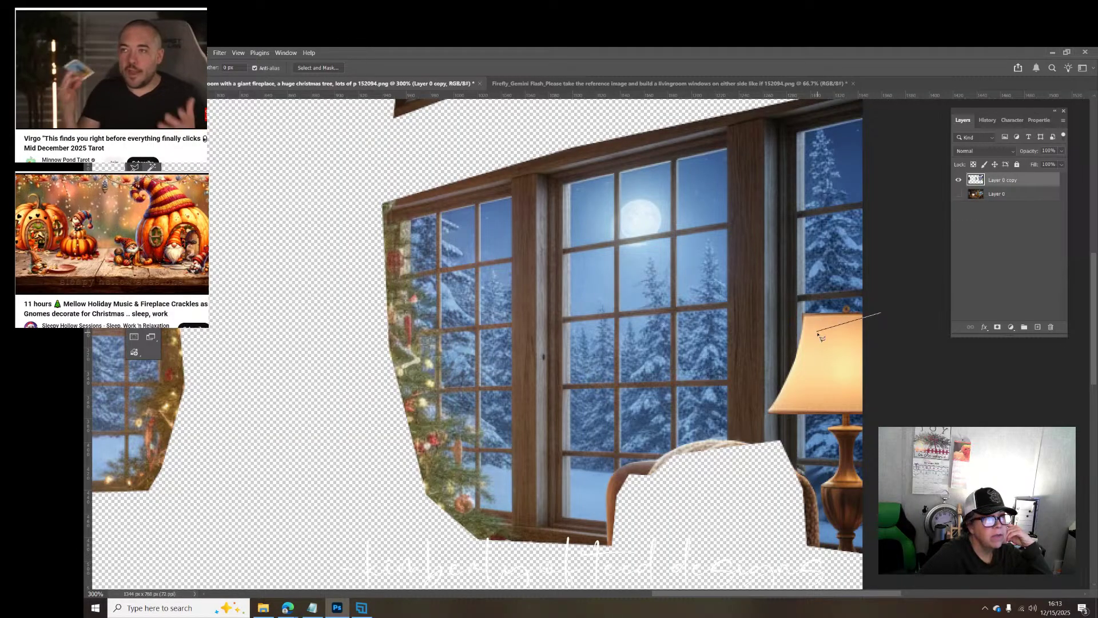
{"action": "left_click", "coordinate": [811, 323]}
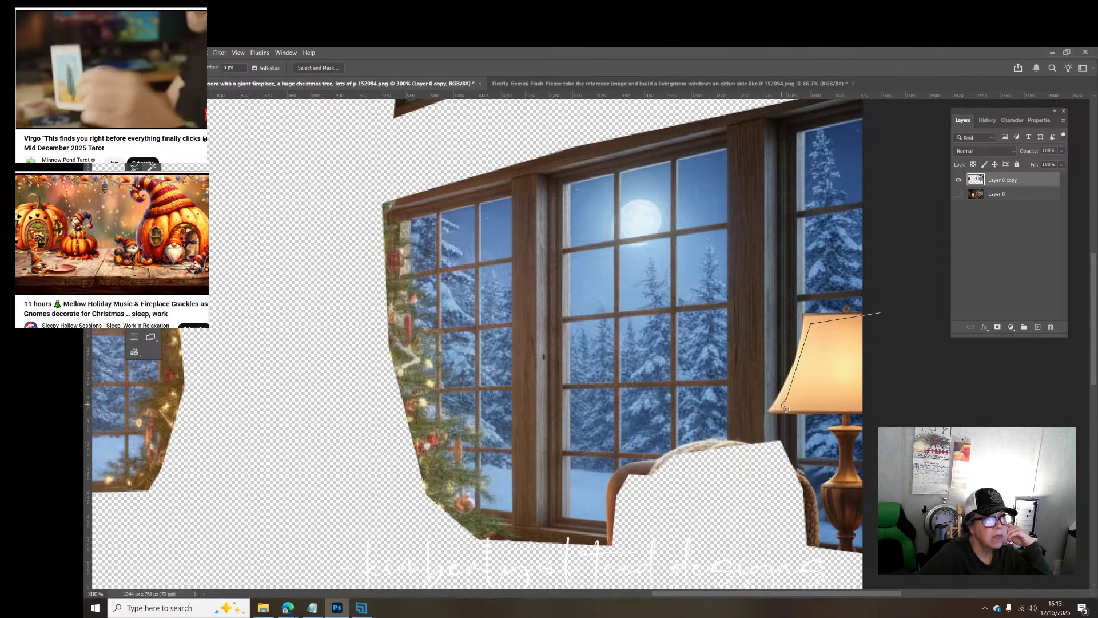
{"action": "left_click", "coordinate": [782, 405]}
{"action": "left_click", "coordinate": [893, 404]}
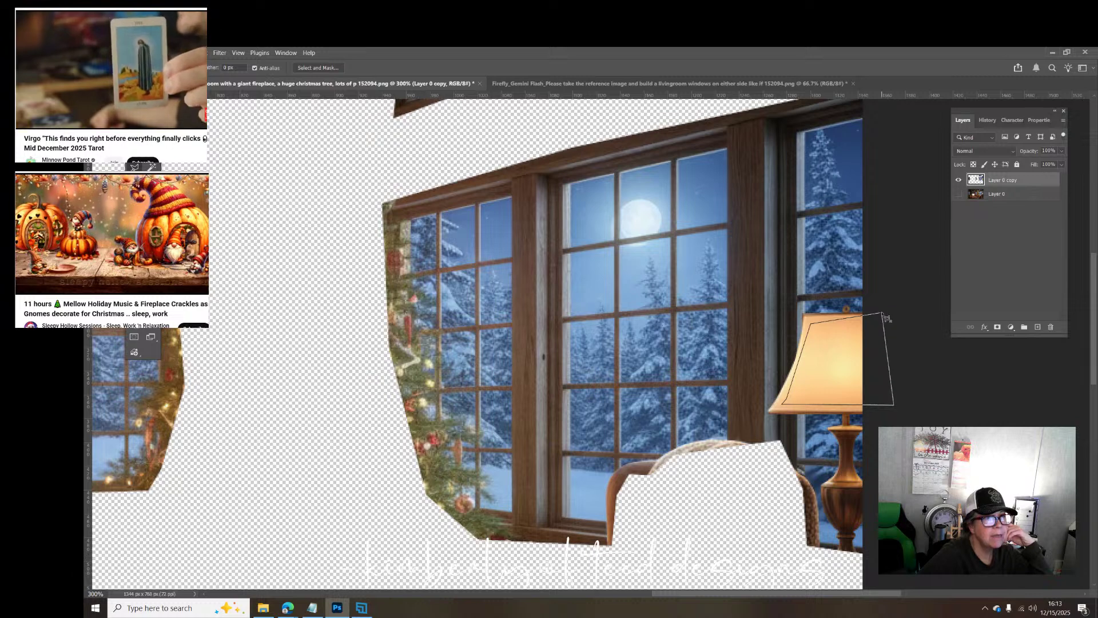
{"action": "left_click", "coordinate": [885, 315]}
{"action": "key", "text": "Delete"}
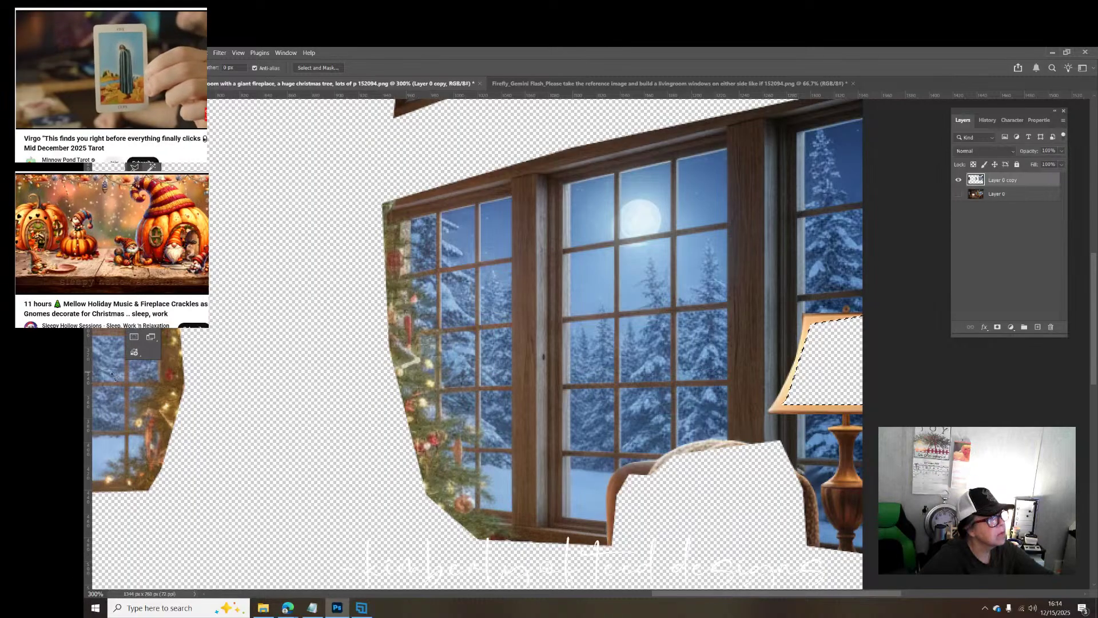
{"action": "key", "text": "m"}
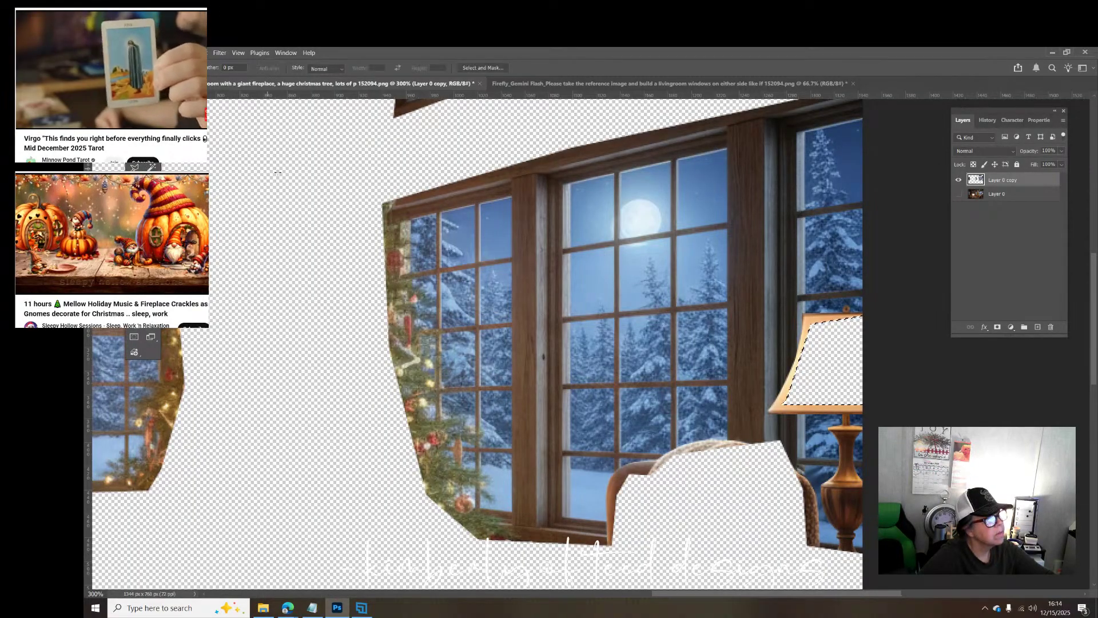
{"action": "left_click", "coordinate": [299, 435]}
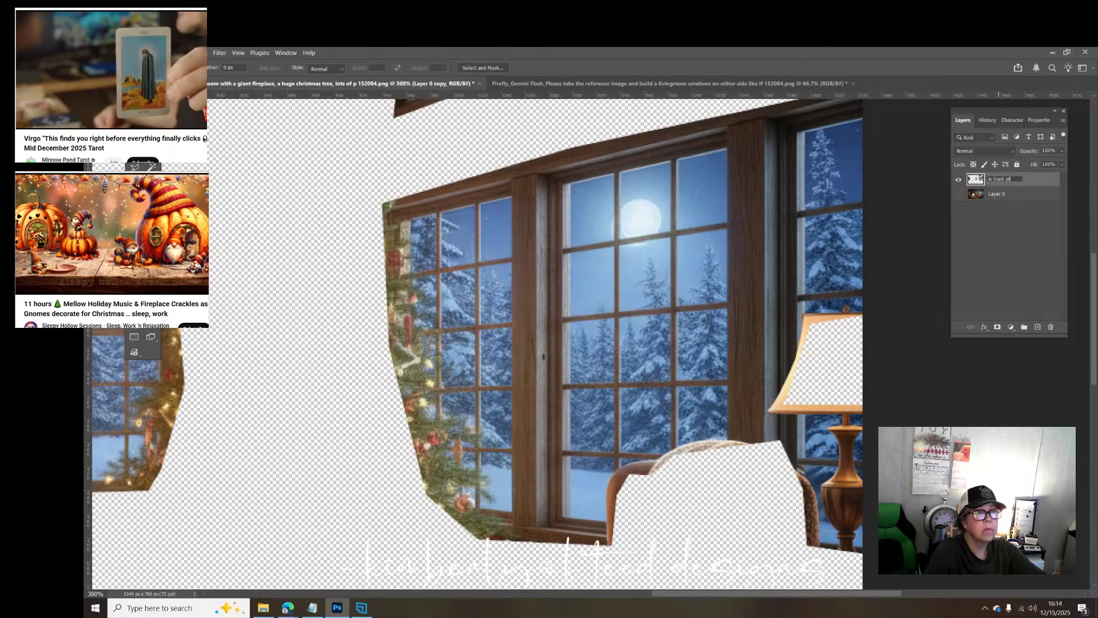
Step: Rename Layer 0 copy as "in front of snow" and Layer 0 as "background"
{"action": "double_click", "coordinate": [997, 194]}
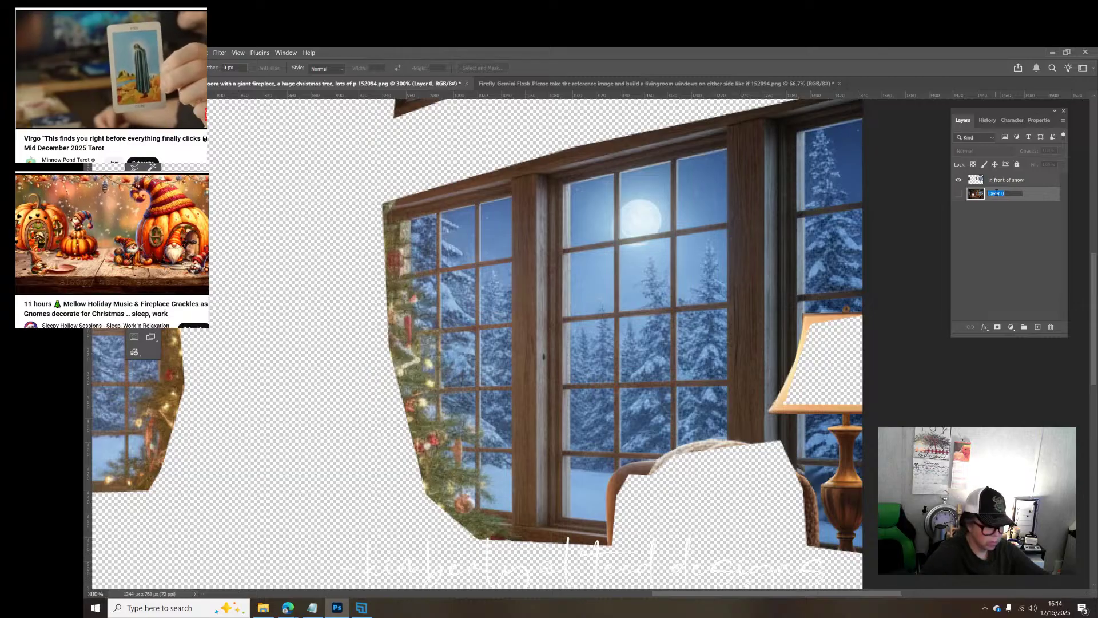
{"action": "type", "text": "background"}
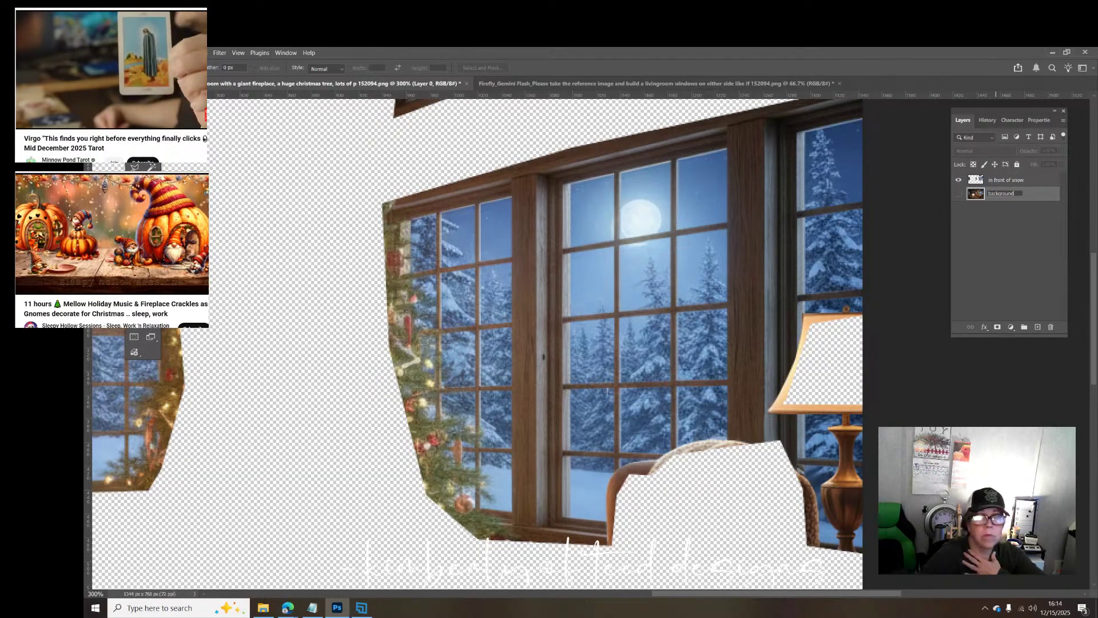
{"action": "key", "text": "Return"}
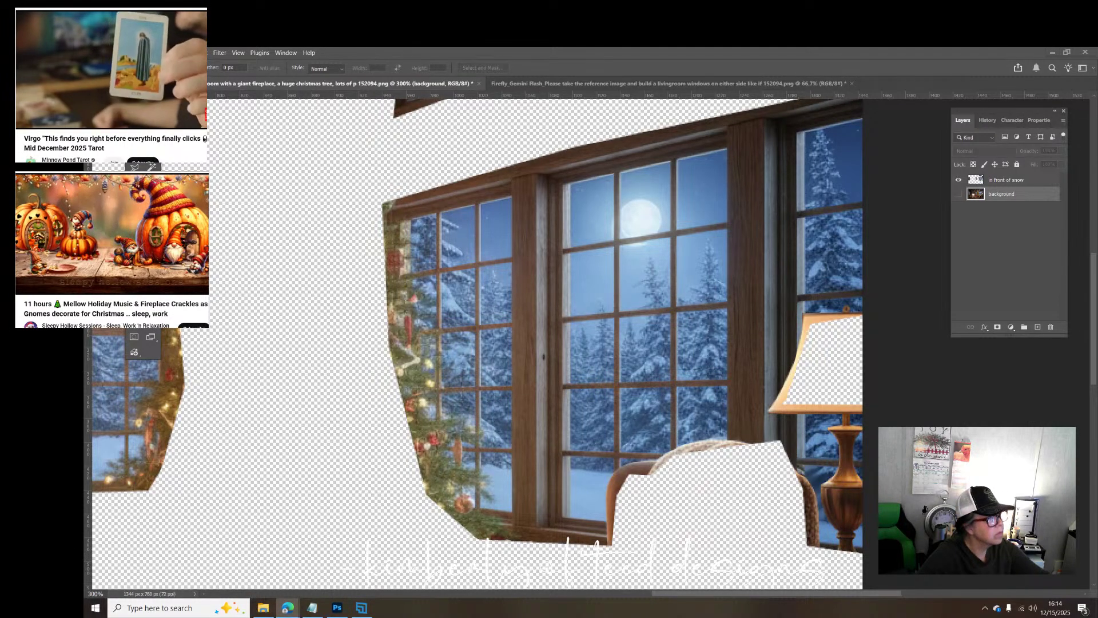
Step: Examine the isolated window pieces across the whole canvas at 100% with the background hidden
{"action": "key", "text": "alt+Tab"}
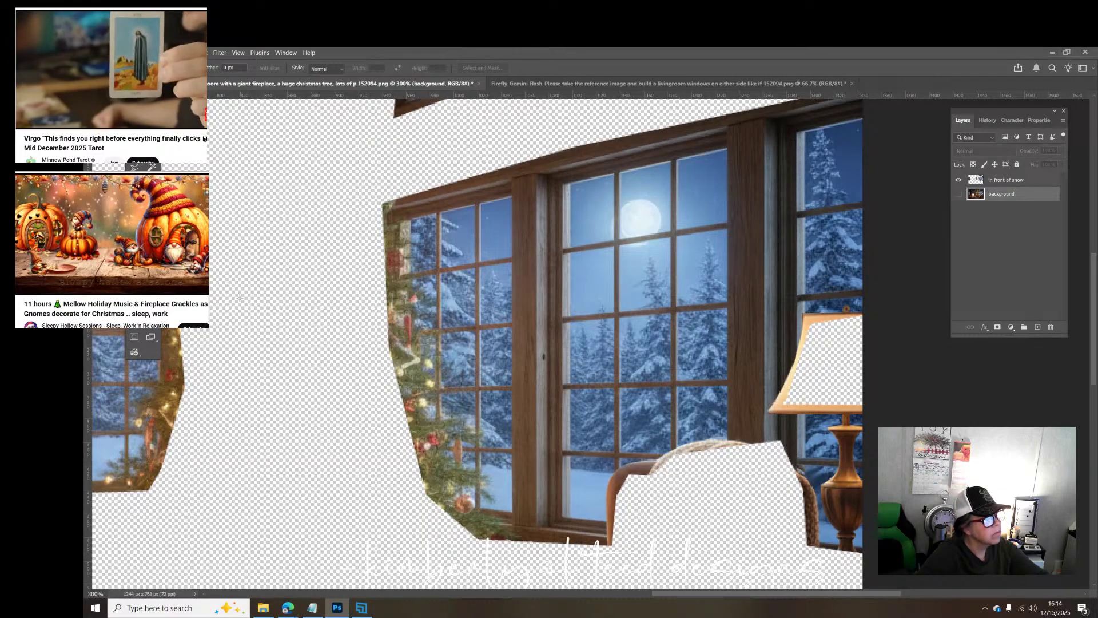
{"action": "key", "text": "z"}
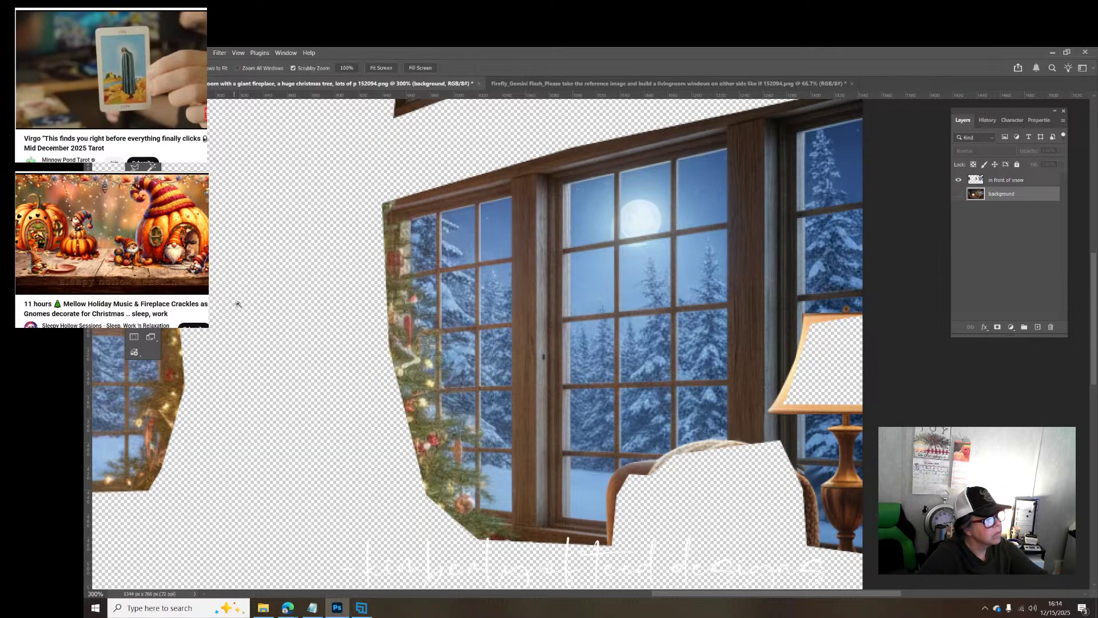
{"action": "left_click", "coordinate": [252, 308], "text": "alt"}
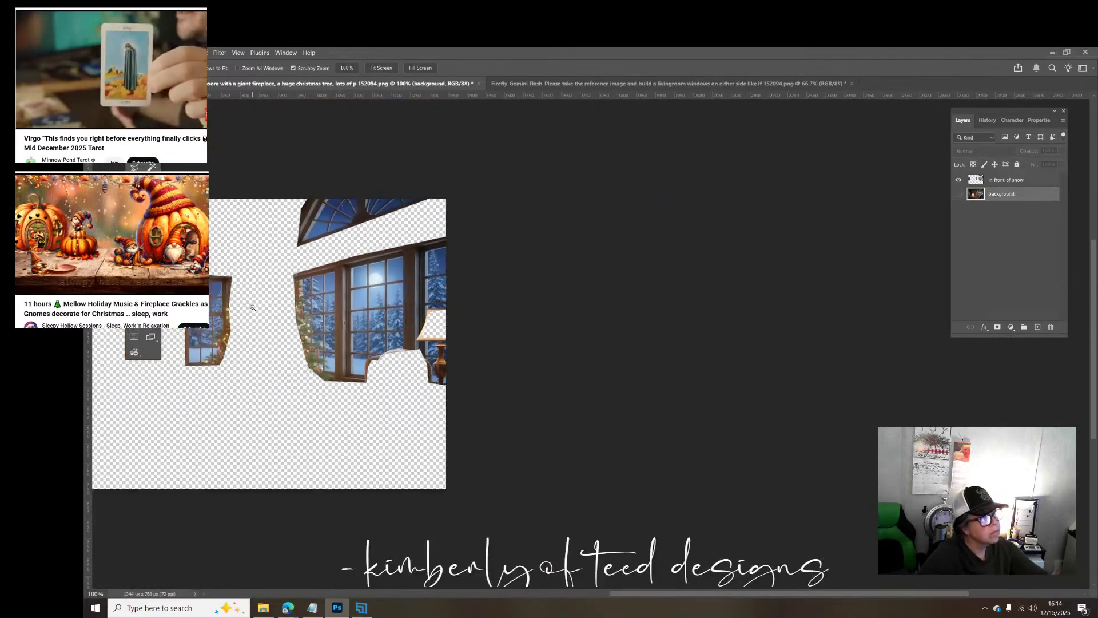
{"action": "left_click", "coordinate": [252, 308], "text": "alt"}
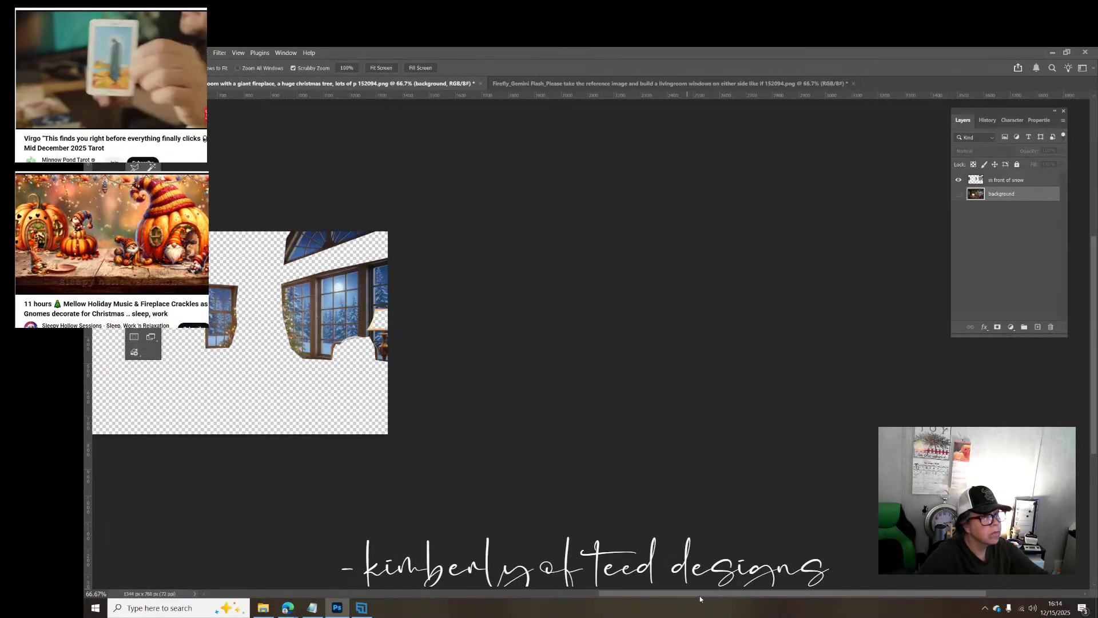
{"action": "left_click_drag", "start_coordinate": [699, 598], "coordinate": [601, 598]}
{"action": "scroll", "coordinate": [690, 493], "scroll_direction": "down", "scroll_amount": 2}
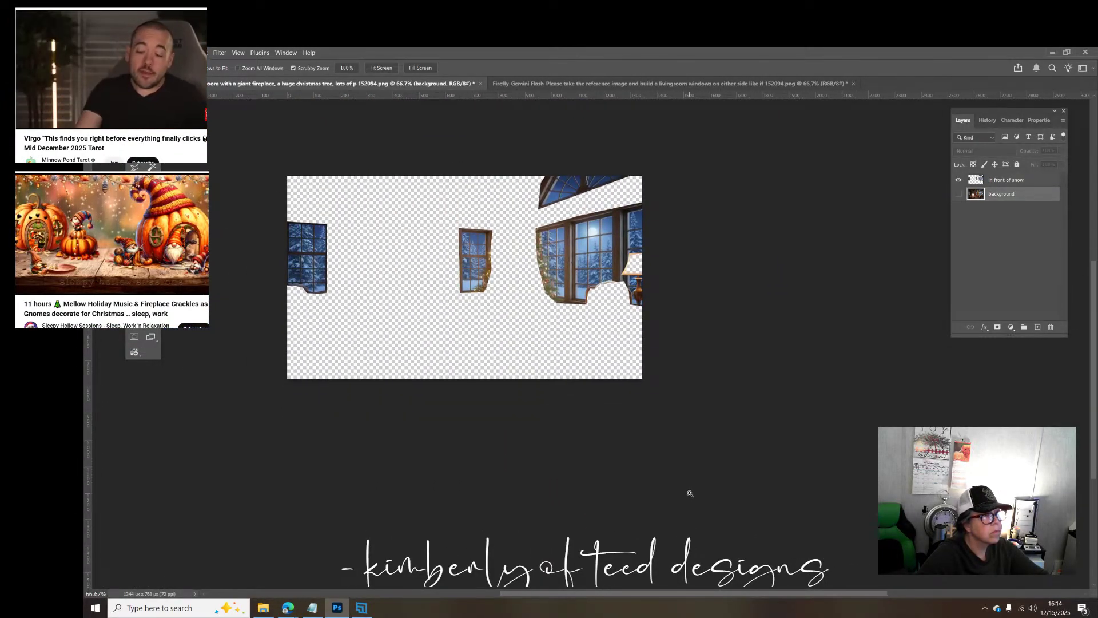
{"action": "left_click", "coordinate": [628, 285]}
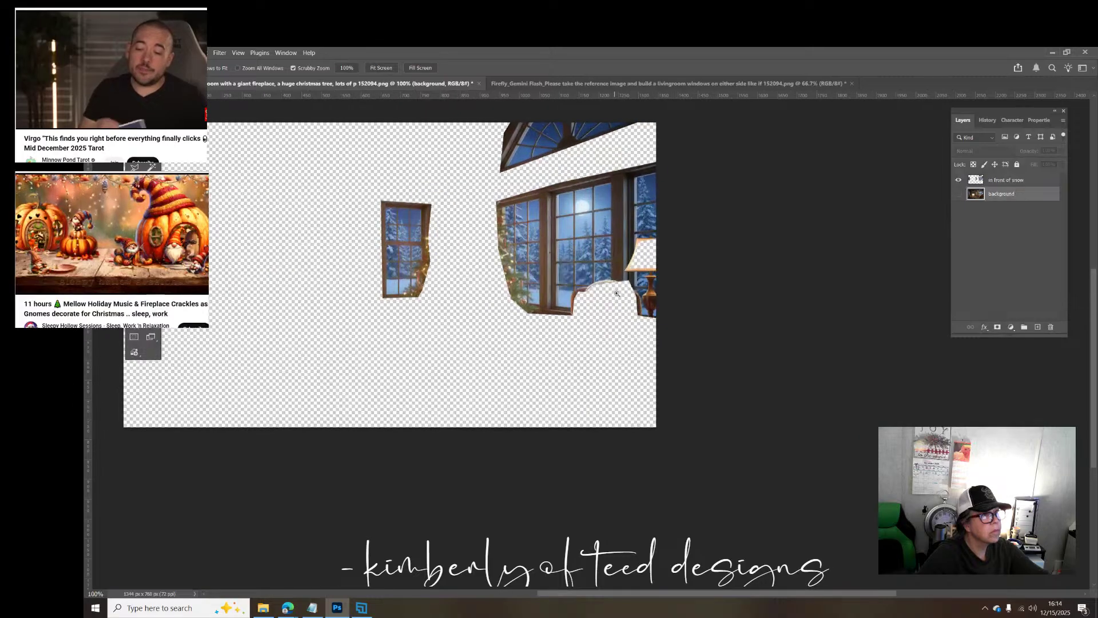
{"action": "scroll", "coordinate": [649, 498], "scroll_direction": "up", "scroll_amount": 2}
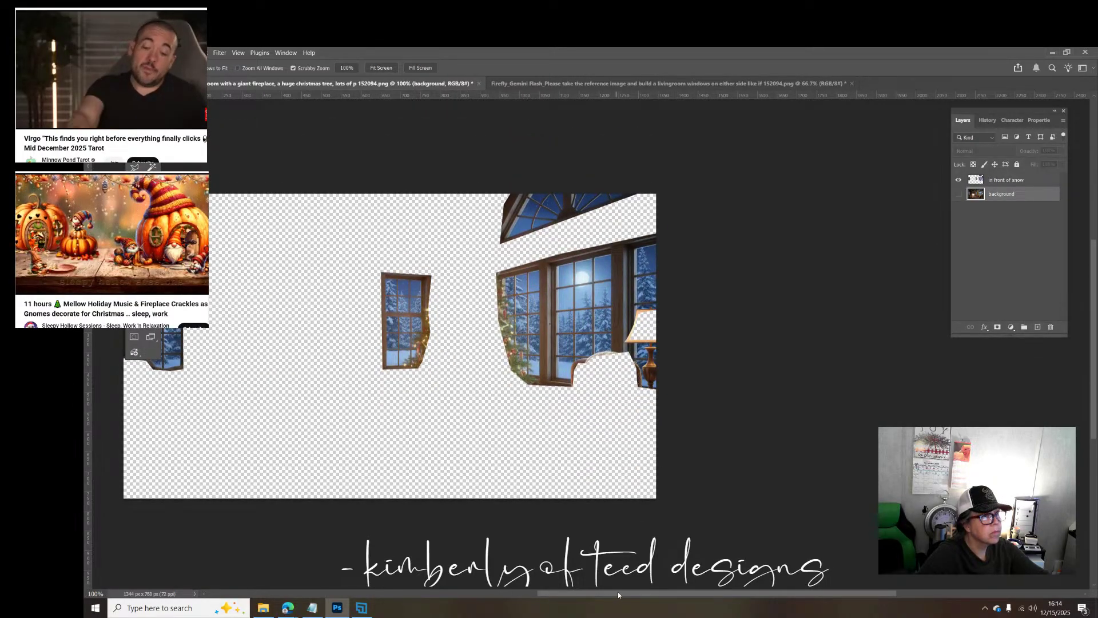
{"action": "left_click_drag", "start_coordinate": [618, 595], "coordinate": [563, 595]}
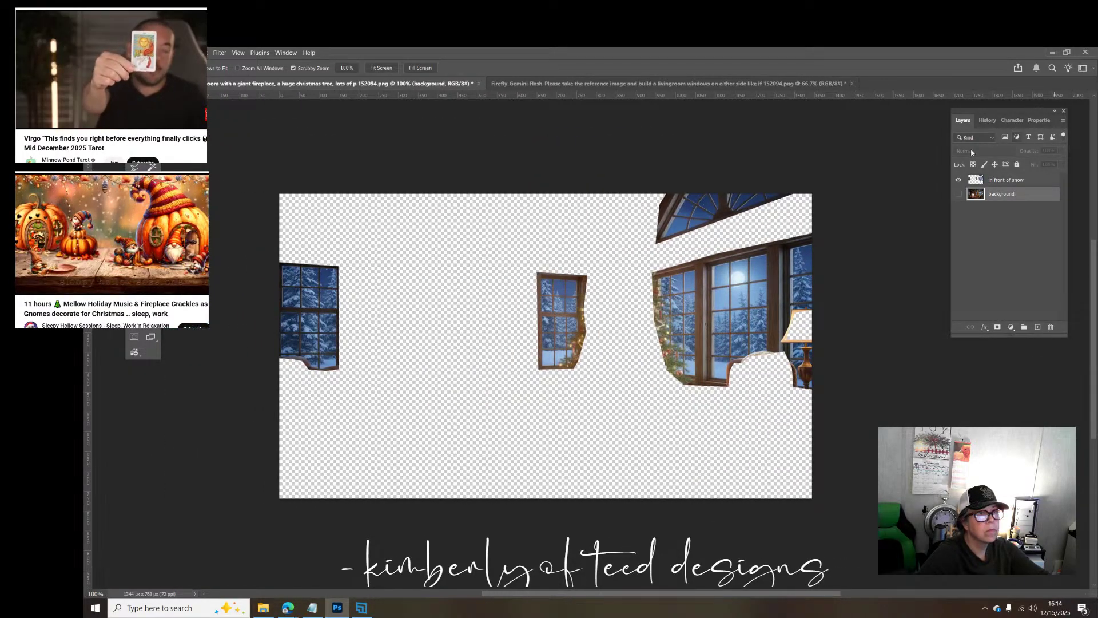
Step: Show the "background" layer beneath the window cutouts and make "in front of snow" the active layer
{"action": "left_click", "coordinate": [959, 193]}
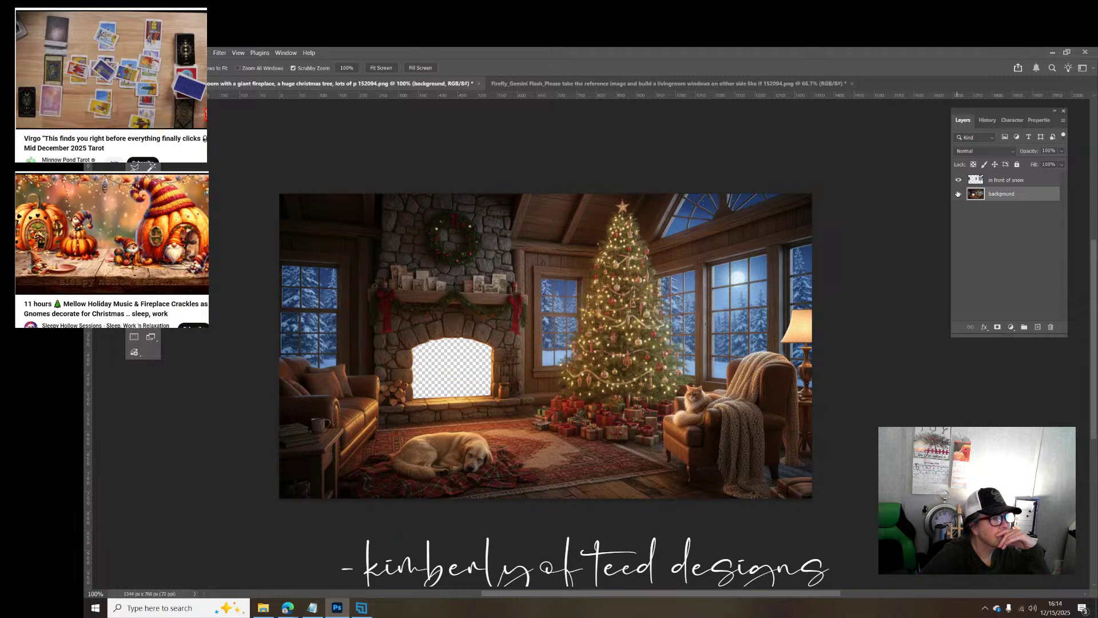
{"action": "left_click", "coordinate": [1003, 179]}
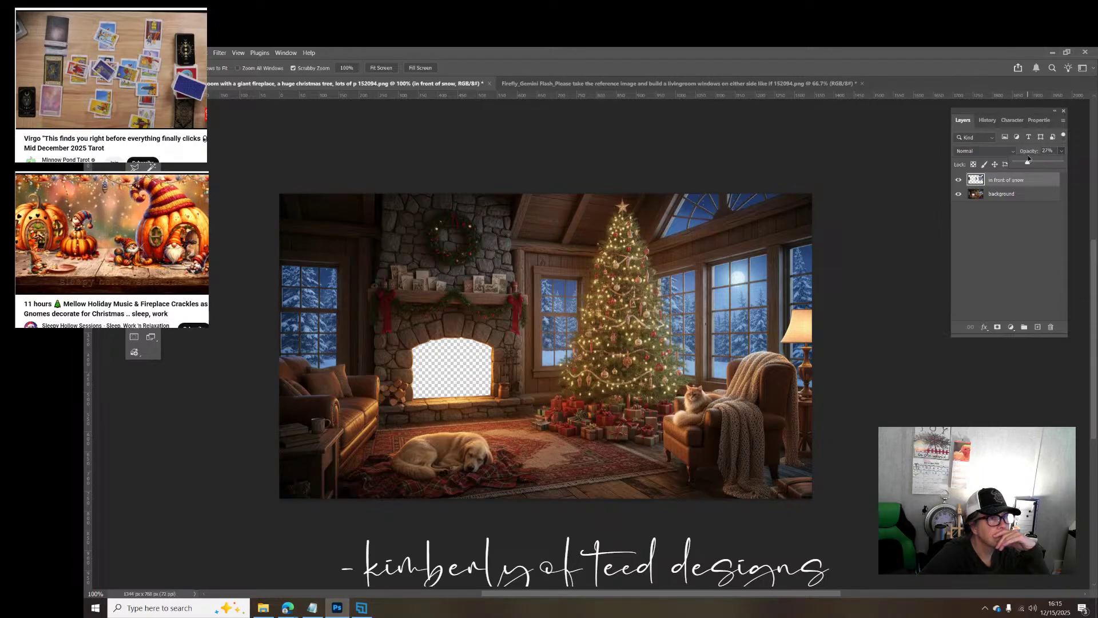
Step: Hide the background layer and set the opacity of the "in front of snow" layer to 100%
{"action": "left_click", "coordinate": [960, 195]}
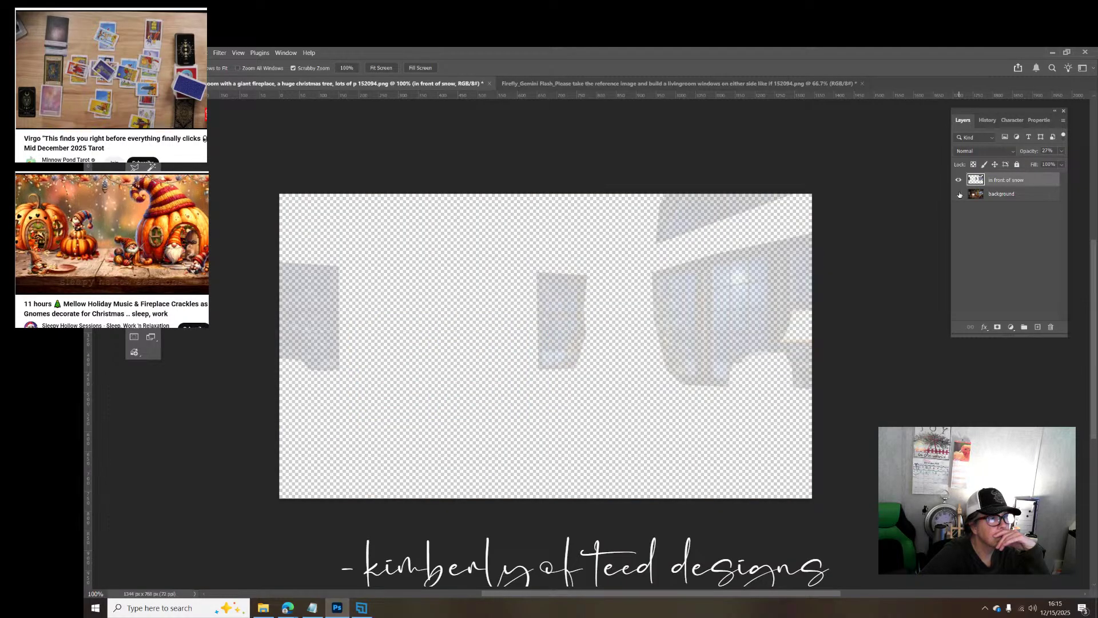
{"action": "left_click", "coordinate": [1061, 151]}
{"action": "left_click_drag", "start_coordinate": [1028, 160], "coordinate": [1063, 166]}
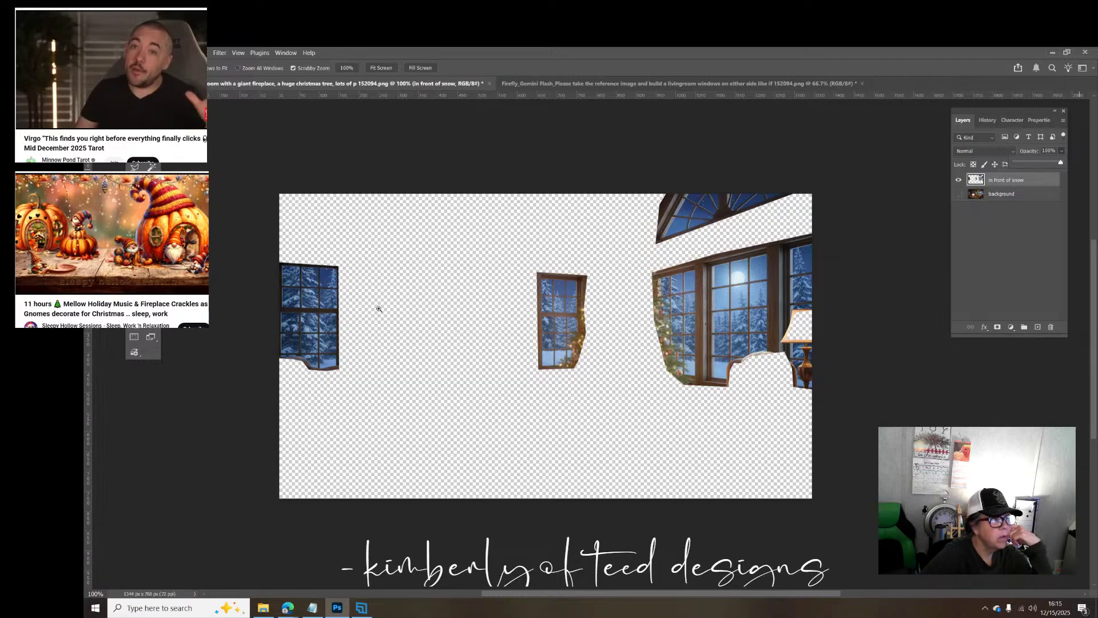
Step: Outline the top-left glass pane of the leftmost window with the Polygonal Lasso and delete its snowy scenery
{"action": "left_click", "coordinate": [234, 285]}
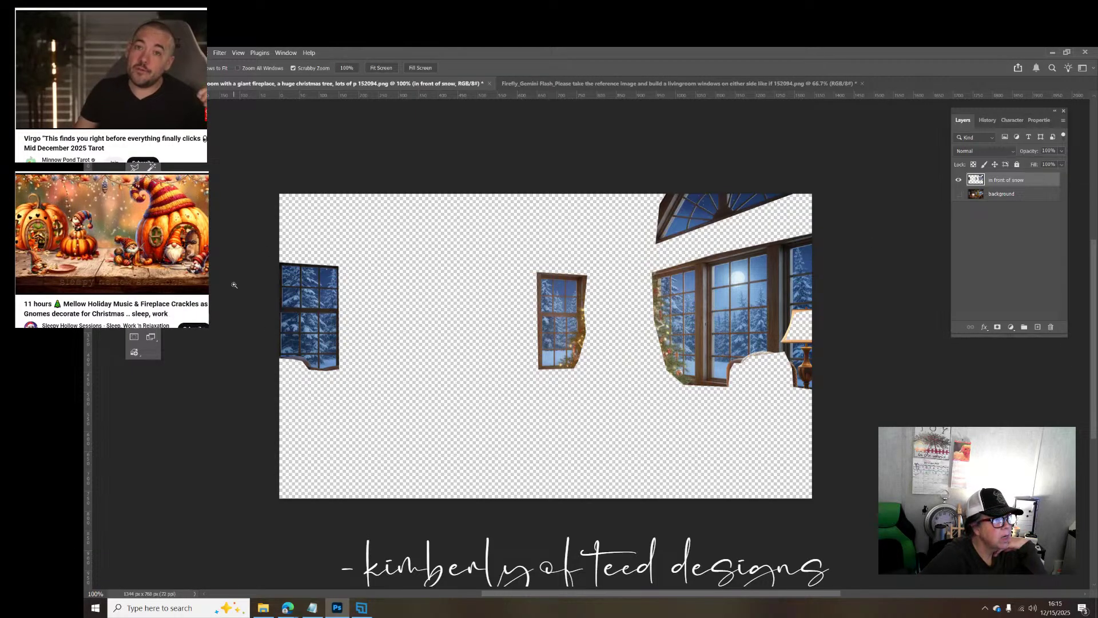
{"action": "left_click", "coordinate": [234, 285]}
{"action": "left_click", "coordinate": [234, 285]}
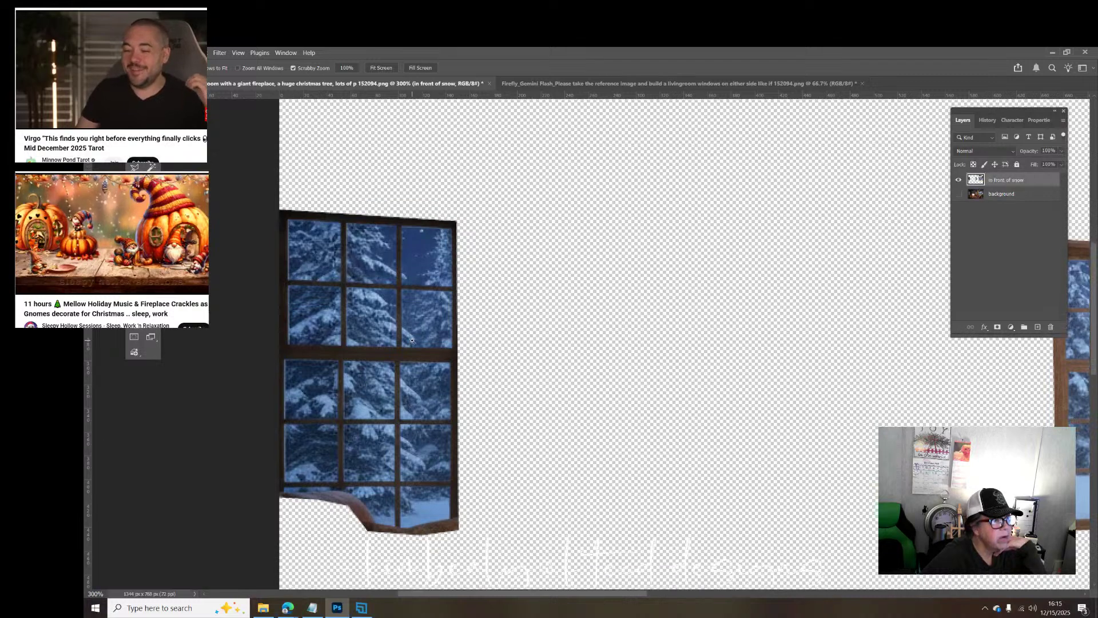
{"action": "scroll", "coordinate": [411, 340], "scroll_direction": "down", "scroll_amount": 1}
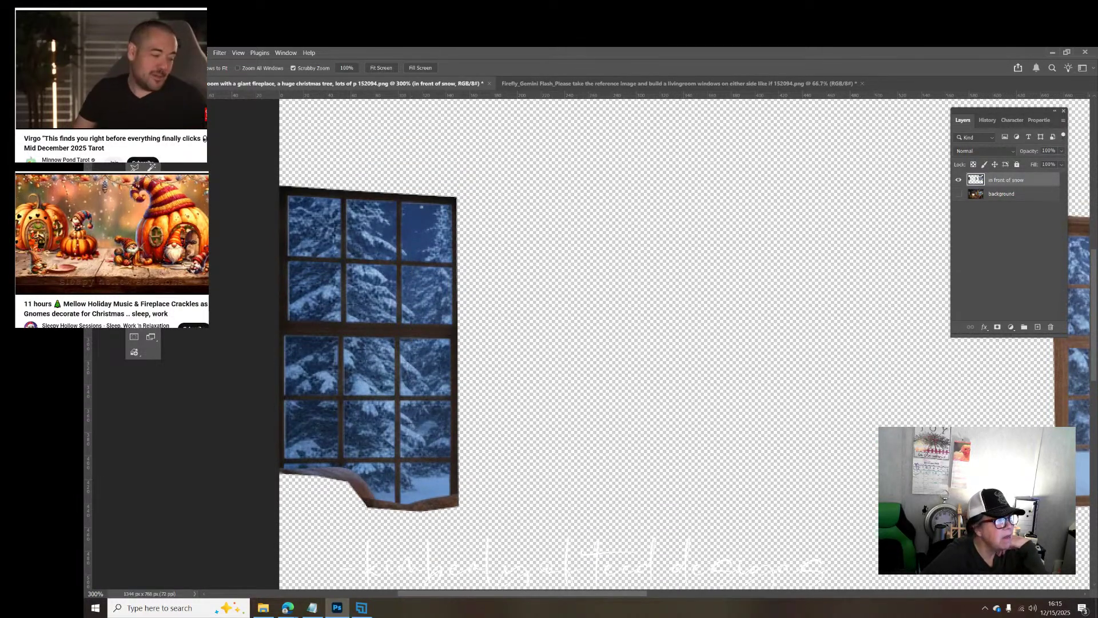
{"action": "key", "text": "l"}
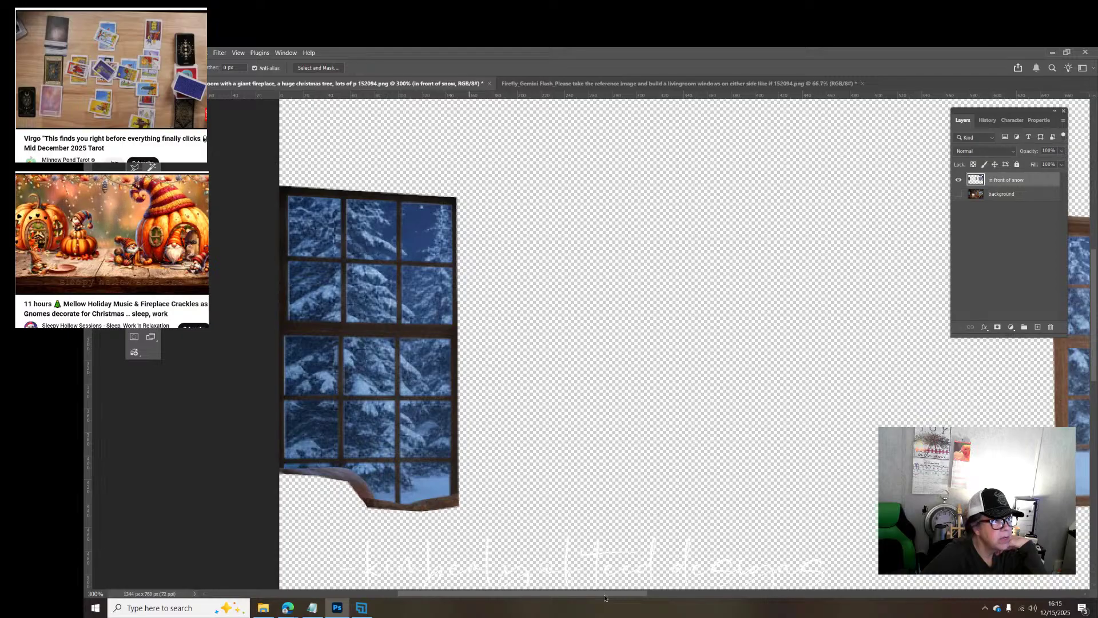
{"action": "left_click_drag", "start_coordinate": [604, 596], "coordinate": [543, 599]}
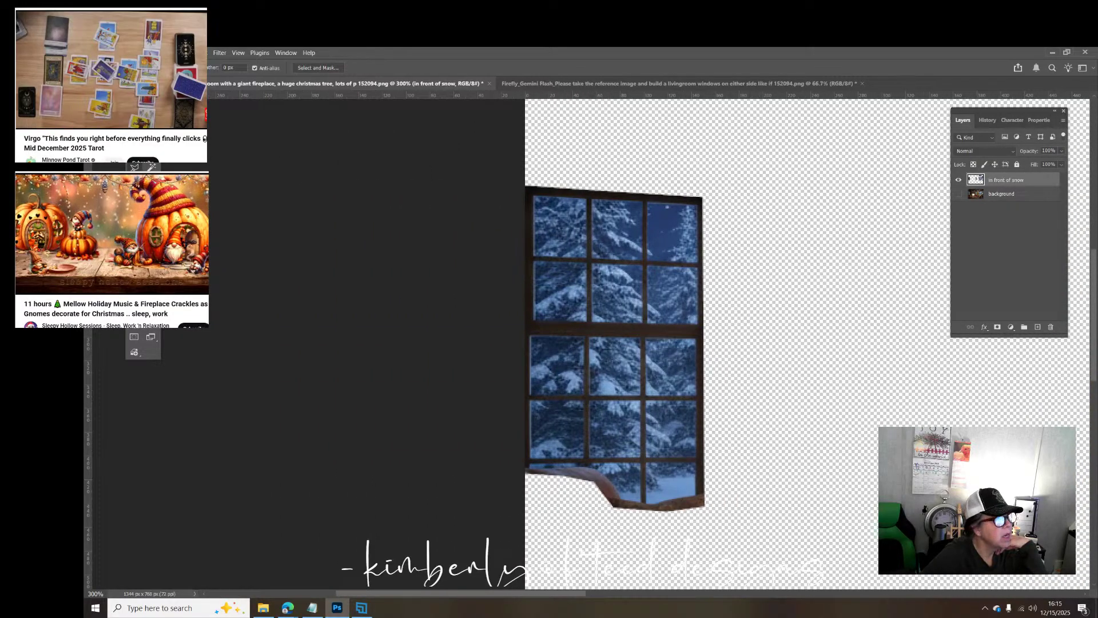
{"action": "key", "text": "z"}
{"action": "left_click", "coordinate": [623, 224]}
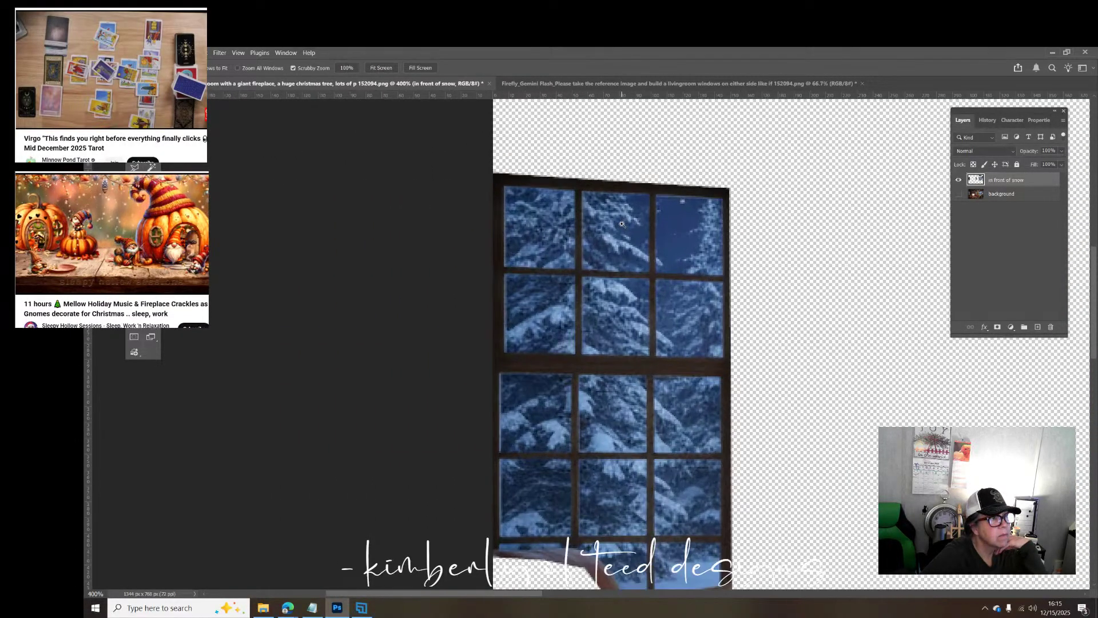
{"action": "left_click", "coordinate": [622, 224]}
{"action": "left_click", "coordinate": [622, 223]}
{"action": "left_click", "coordinate": [623, 224]}
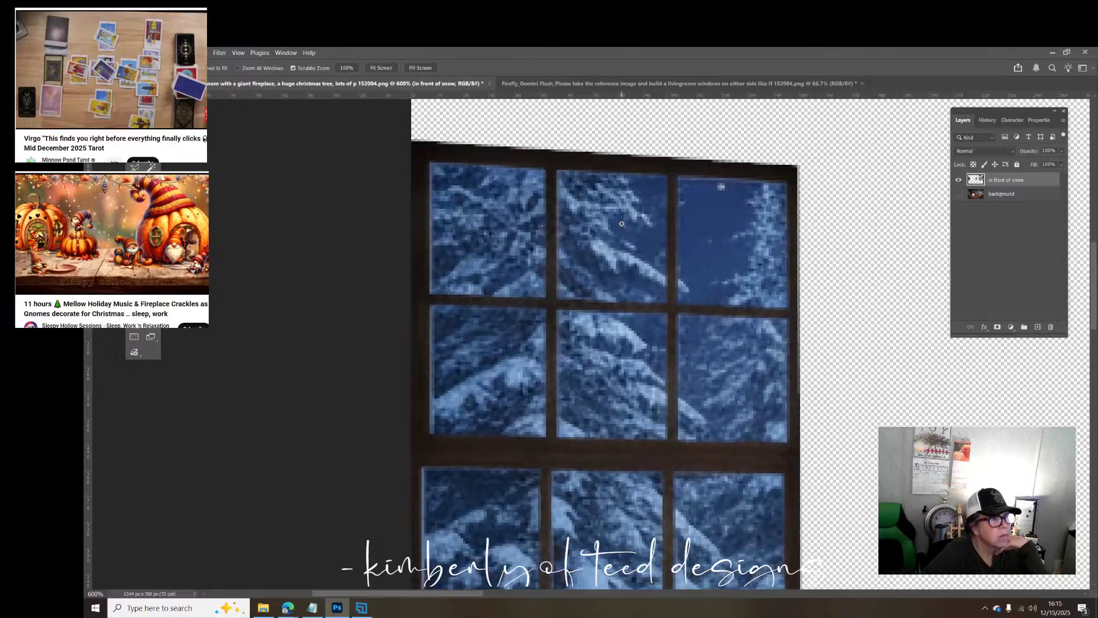
{"action": "left_click", "coordinate": [622, 224]}
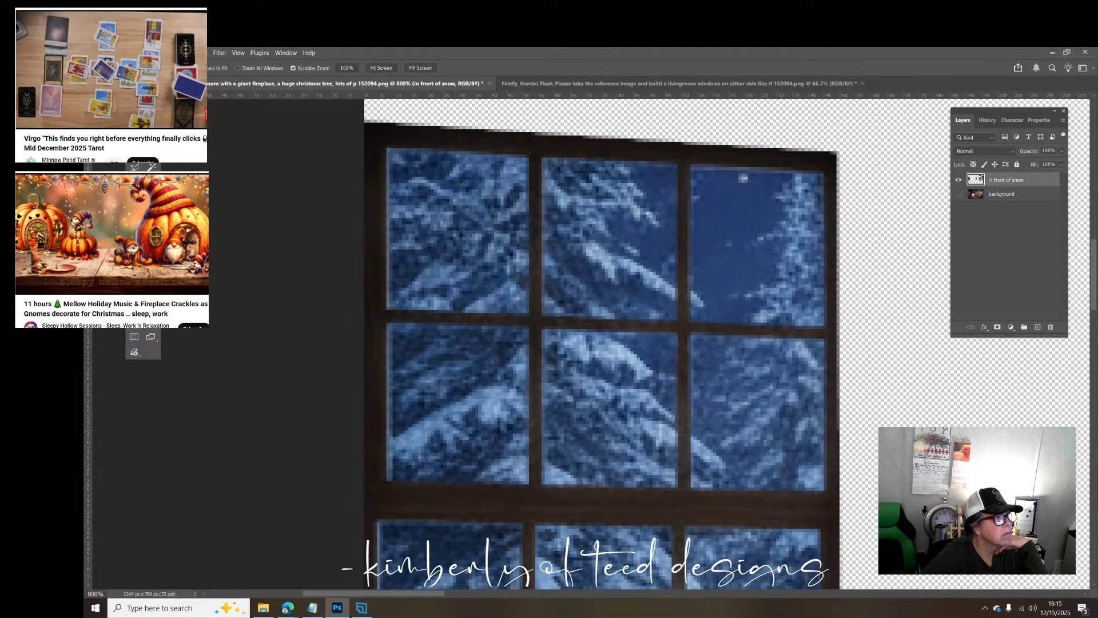
{"action": "key", "text": "l"}
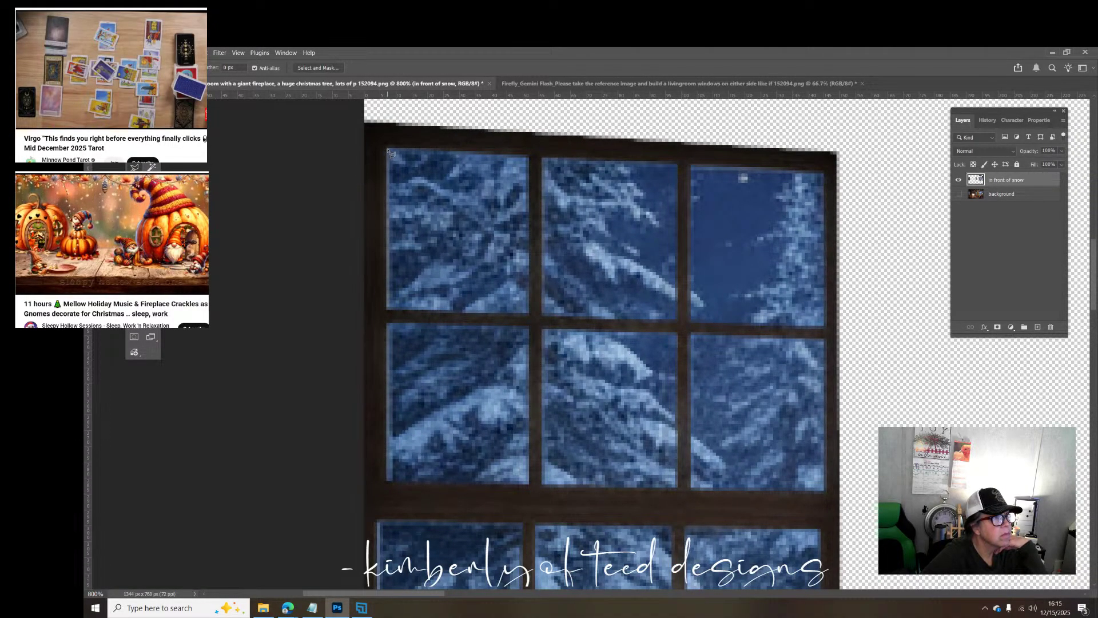
{"action": "mouse_move", "coordinate": [387, 152]}
{"action": "left_mouse_down"}
{"action": "mouse_move", "coordinate": [376, 249]}
{"action": "mouse_move", "coordinate": [392, 310]}
{"action": "mouse_move", "coordinate": [517, 321]}
{"action": "mouse_move", "coordinate": [531, 313]}
{"action": "mouse_move", "coordinate": [542, 245]}
{"action": "mouse_move", "coordinate": [531, 160]}
{"action": "left_mouse_up"}
{"action": "left_click_drag", "start_coordinate": [463, 155], "coordinate": [388, 150]}
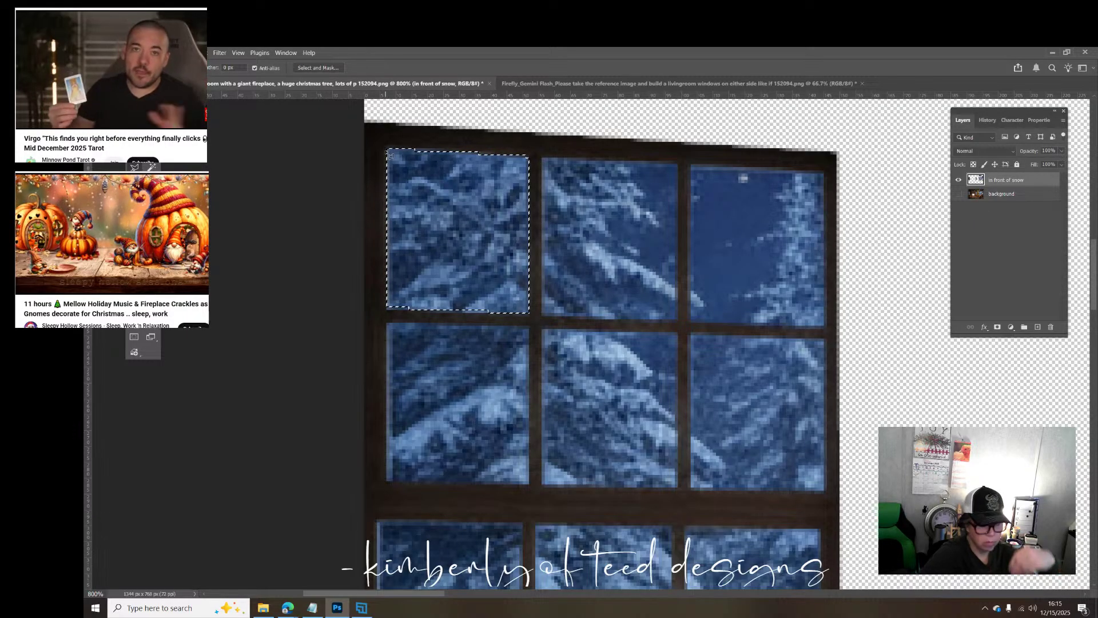
{"action": "key", "text": "Delete"}
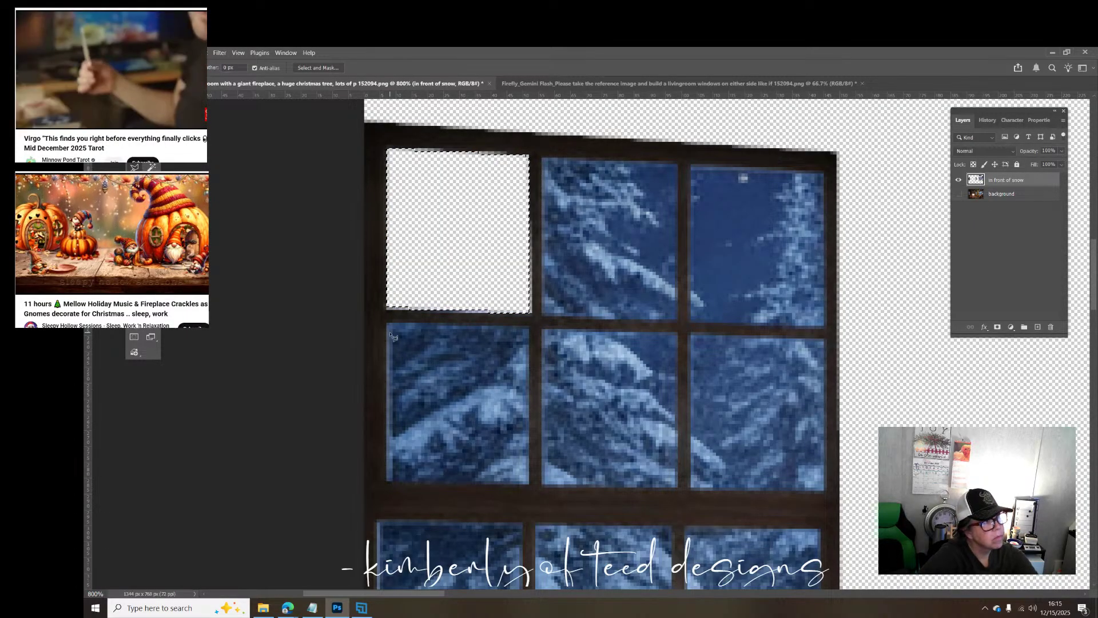
Step: Select the second pane down in the window's left column along its frame and delete the scenery inside
{"action": "left_click_drag", "start_coordinate": [387, 323], "coordinate": [382, 470]}
{"action": "left_click", "coordinate": [387, 482]}
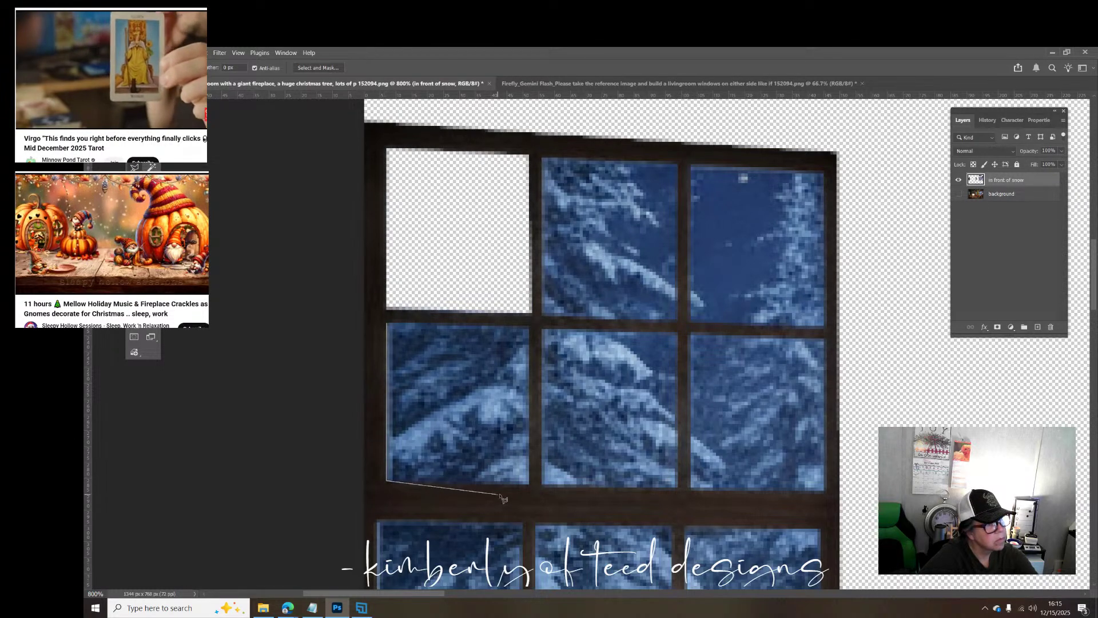
{"action": "left_click", "coordinate": [530, 483]}
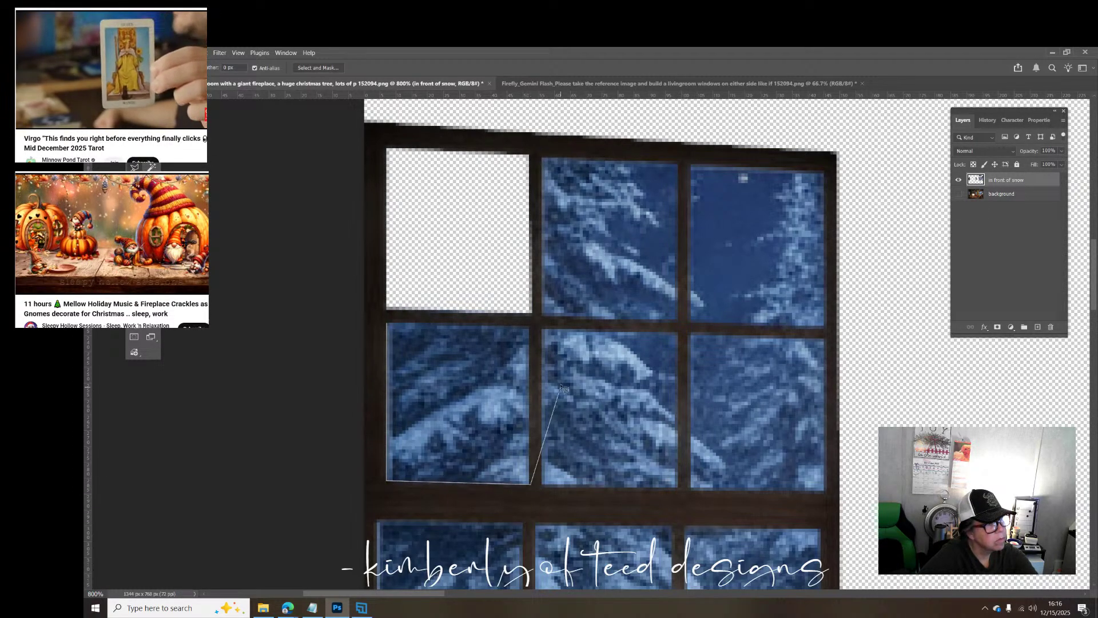
{"action": "left_click", "coordinate": [530, 328]}
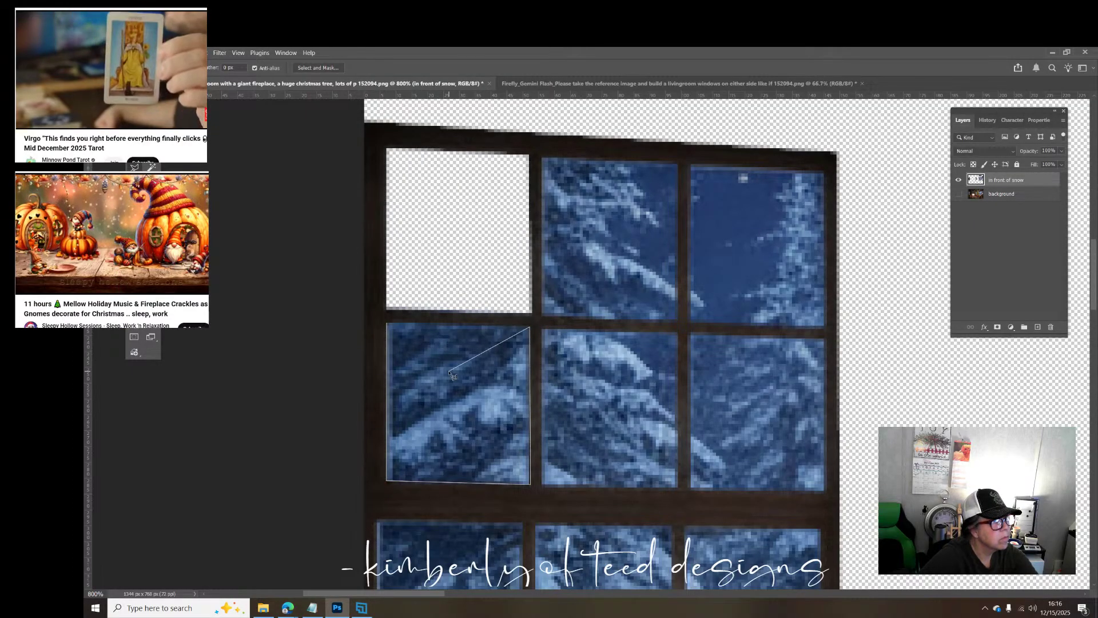
{"action": "left_click", "coordinate": [390, 328]}
{"action": "key", "text": "Delete"}
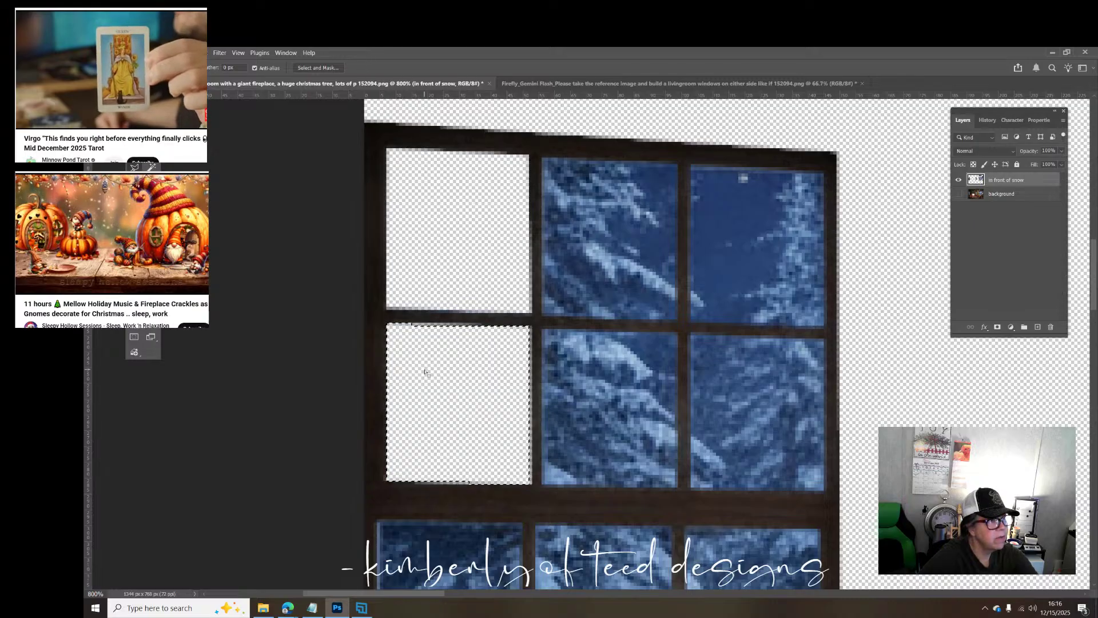
Step: Select the left-column pane just below the window's thick middle crossbar and delete its scenery
{"action": "scroll", "coordinate": [429, 389], "scroll_direction": "down", "scroll_amount": 3}
{"action": "scroll", "coordinate": [430, 401], "scroll_direction": "down", "scroll_amount": 1}
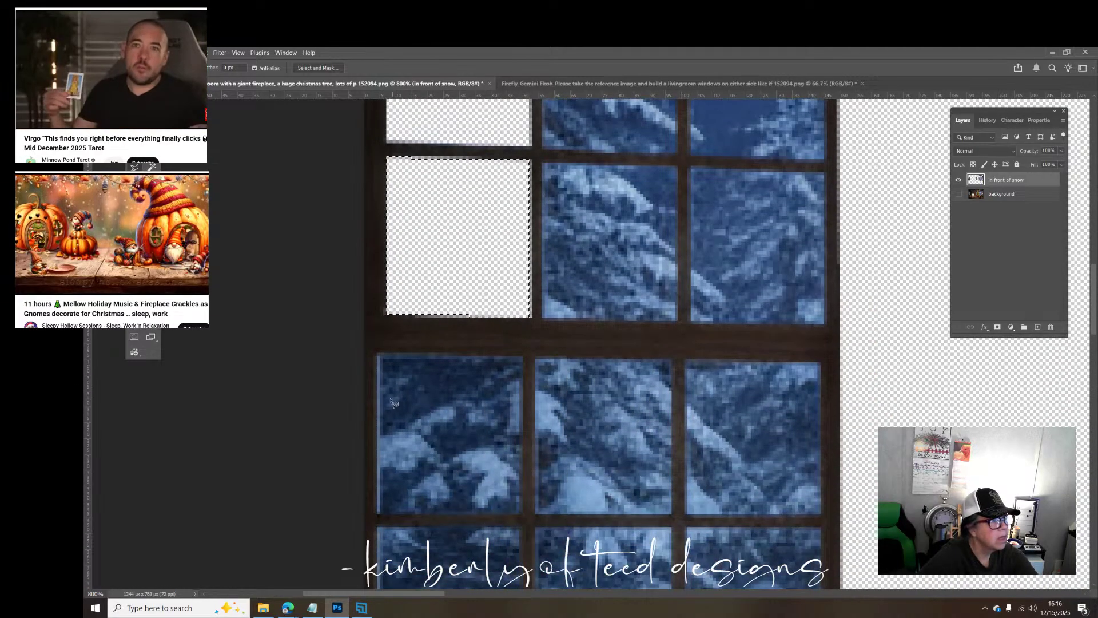
{"action": "left_click", "coordinate": [377, 354]}
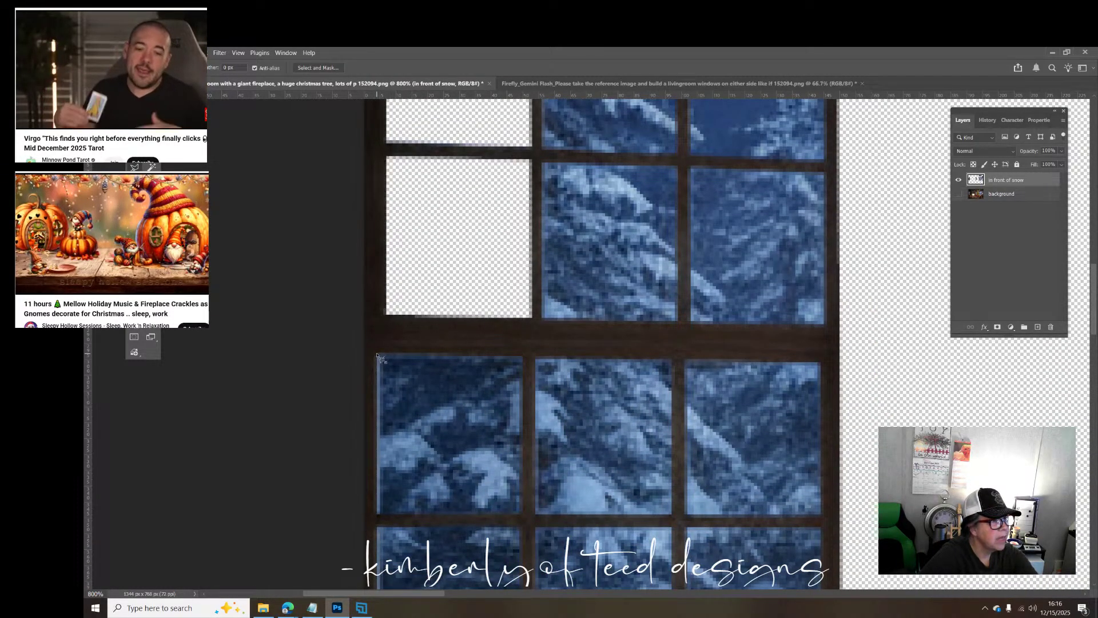
{"action": "left_click", "coordinate": [377, 515]}
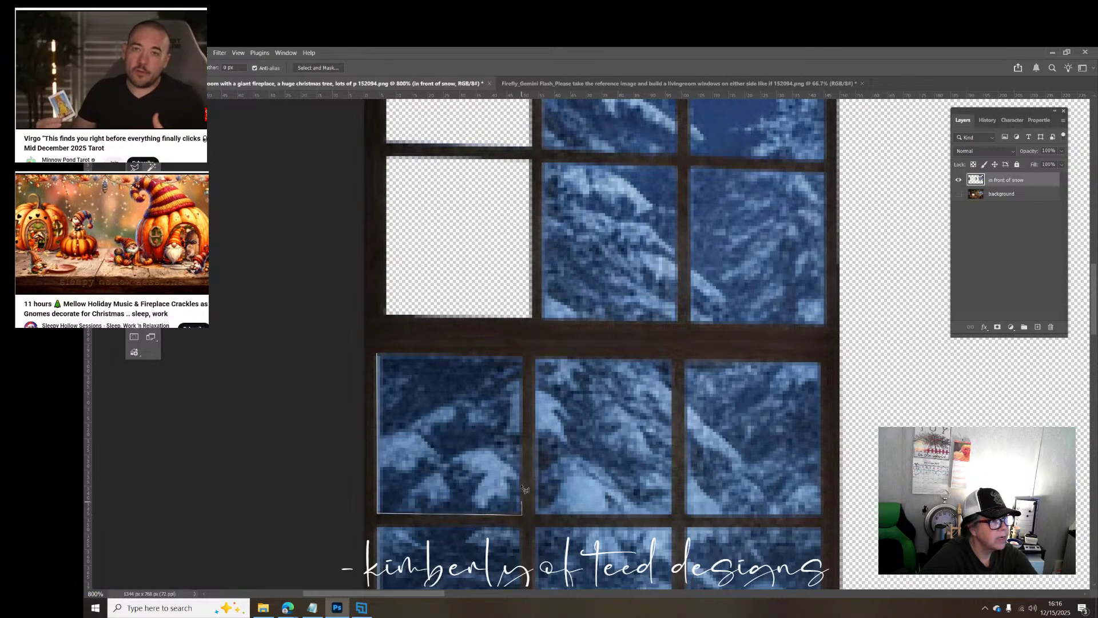
{"action": "left_click", "coordinate": [522, 355]}
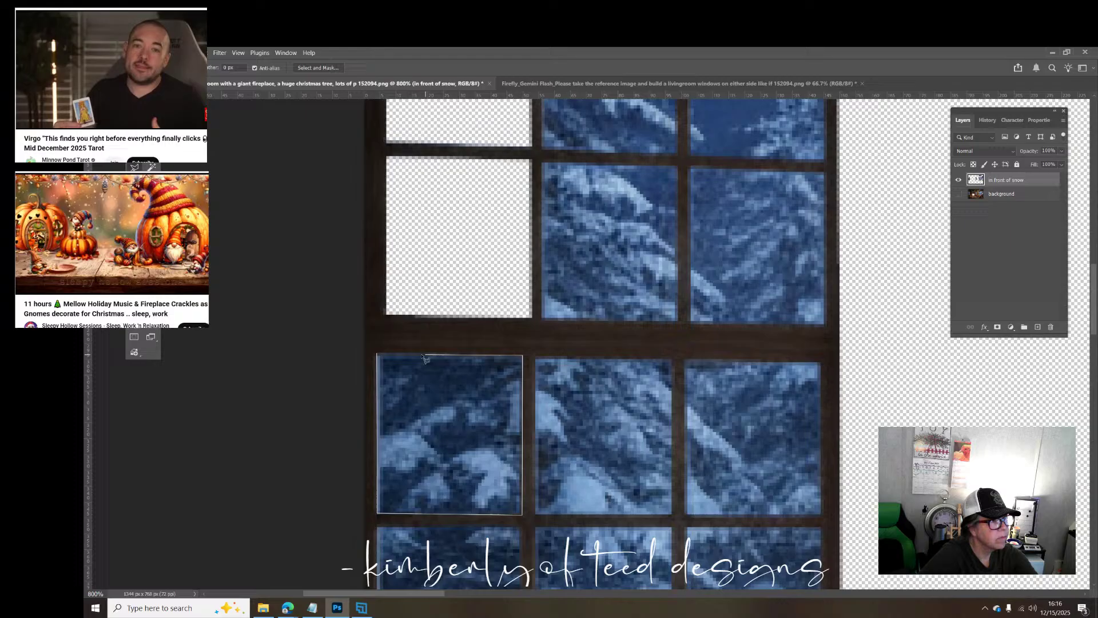
{"action": "left_click", "coordinate": [374, 355]}
{"action": "key", "text": "Delete"}
Step: Select the fourth pane down in the window's left column and clear its scenery to transparency
{"action": "scroll", "coordinate": [376, 362], "scroll_direction": "down", "scroll_amount": 1}
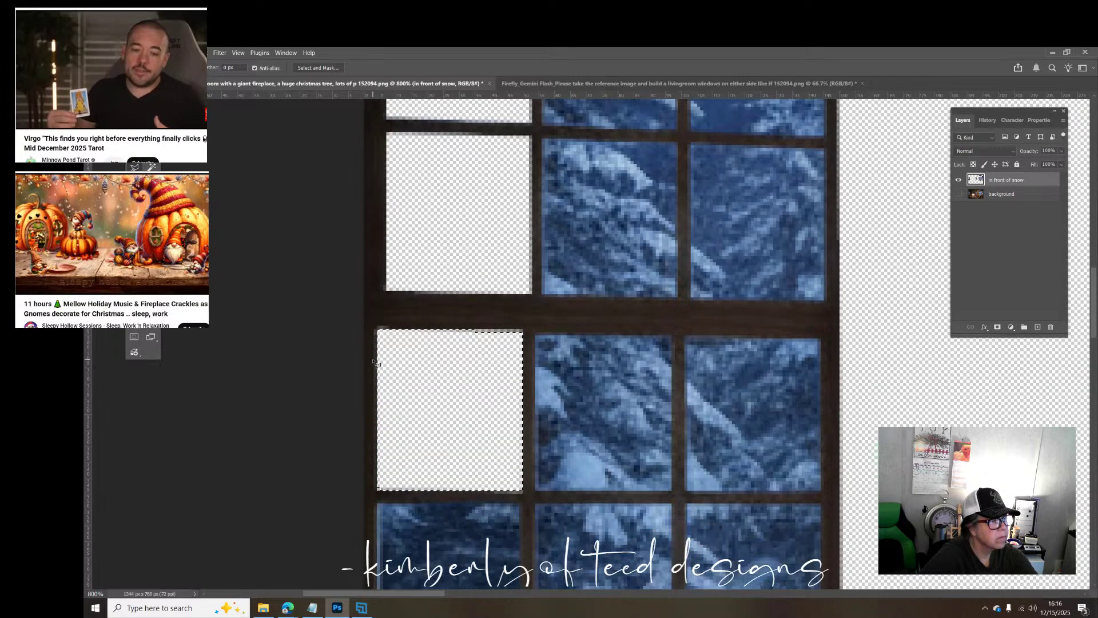
{"action": "scroll", "coordinate": [376, 361], "scroll_direction": "down", "scroll_amount": 5}
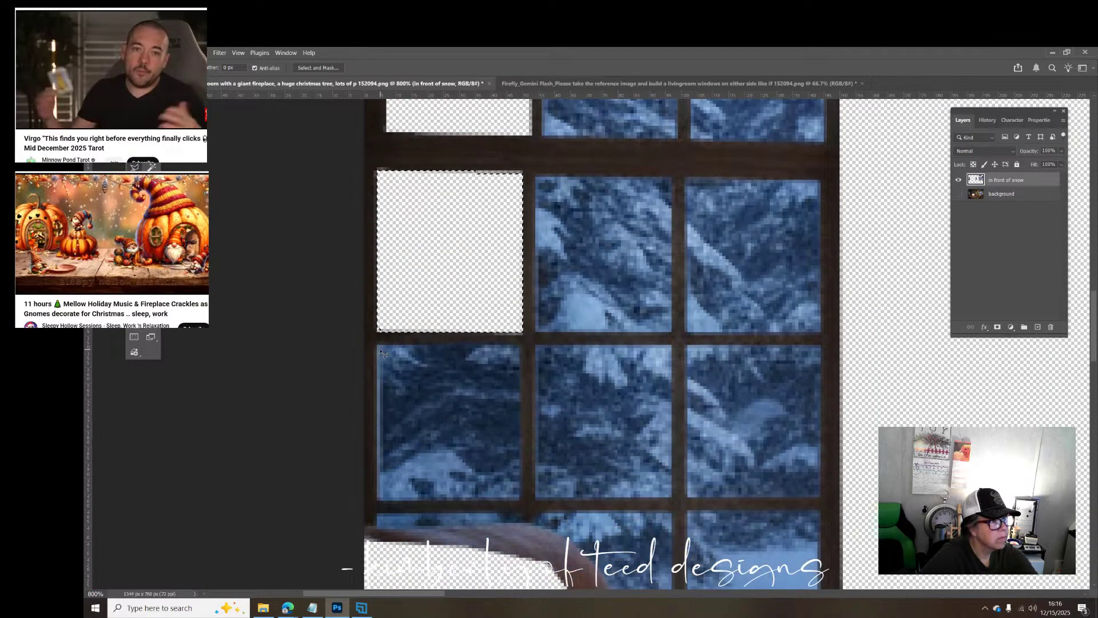
{"action": "left_click", "coordinate": [376, 345]}
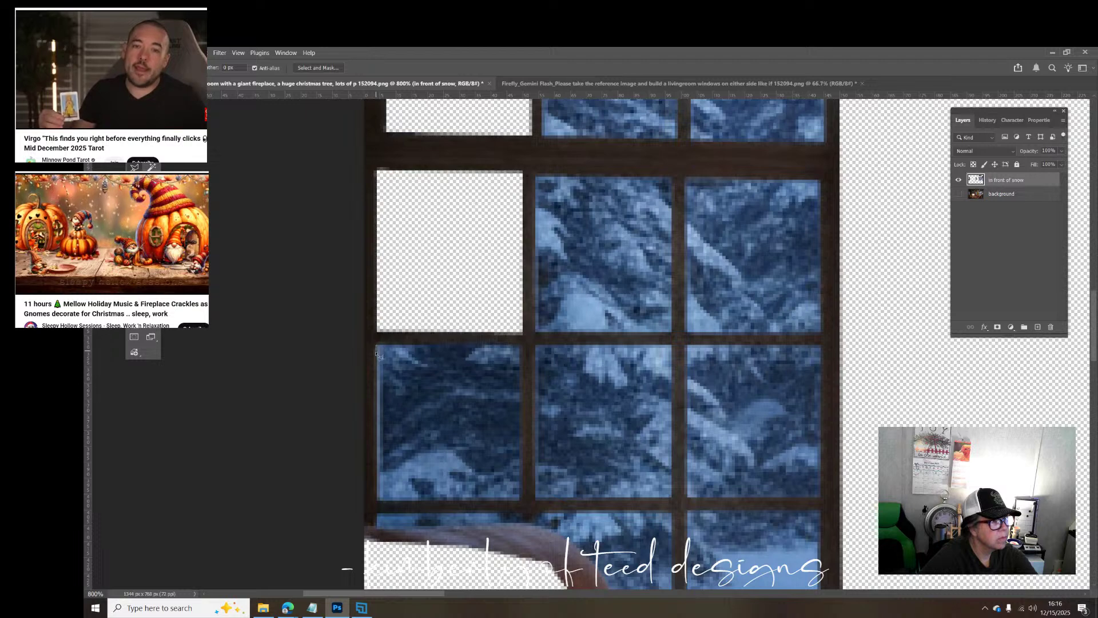
{"action": "left_click", "coordinate": [378, 499]}
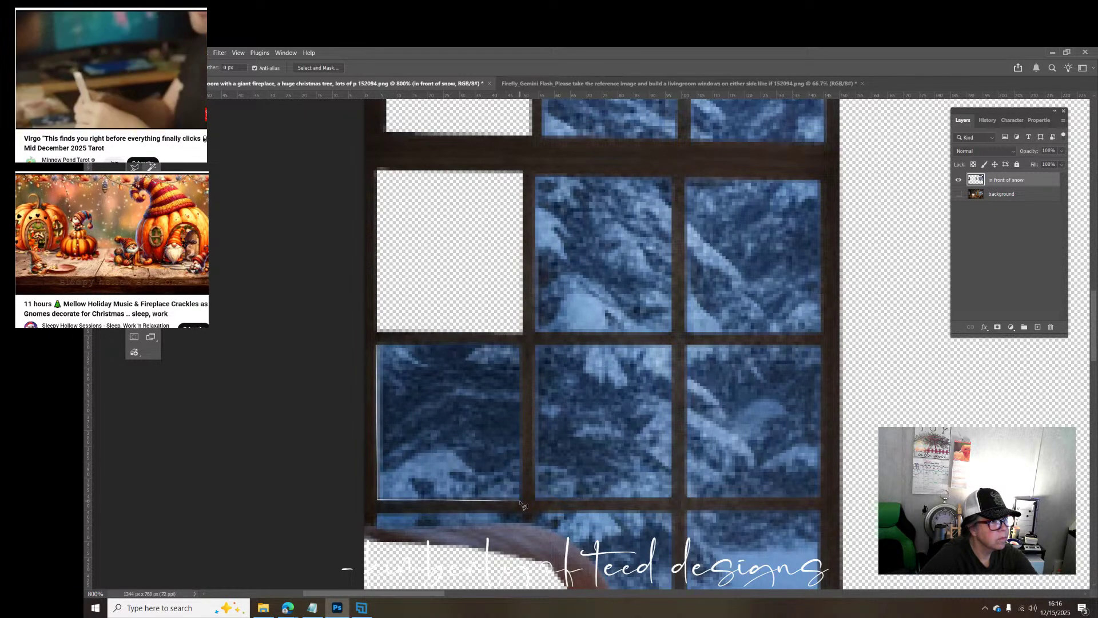
{"action": "left_click", "coordinate": [521, 499]}
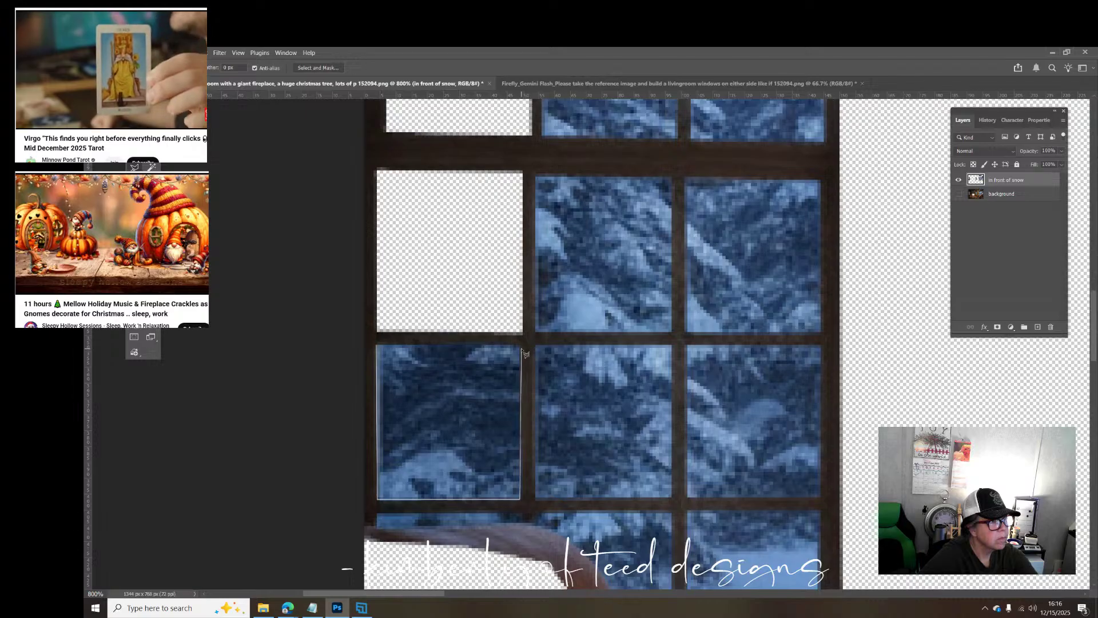
{"action": "left_click", "coordinate": [521, 344]}
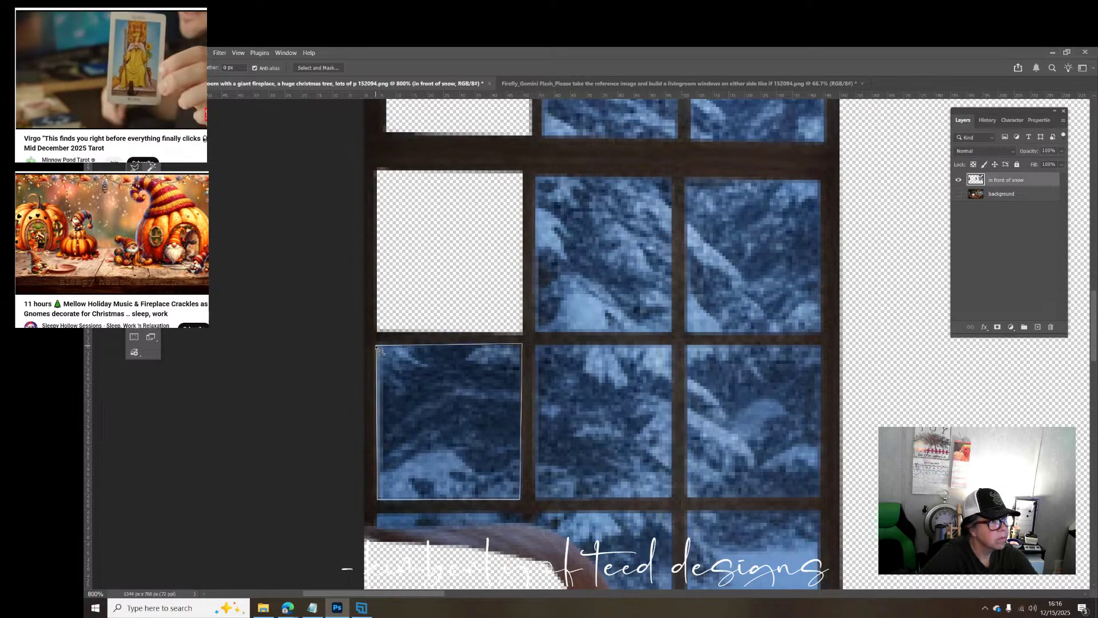
{"action": "left_click", "coordinate": [378, 346]}
{"action": "key", "text": "Delete"}
Step: Select the narrow strip of glass above the sofa back in the left column's lowest pane and delete it
{"action": "scroll", "coordinate": [383, 361], "scroll_direction": "down", "scroll_amount": 1}
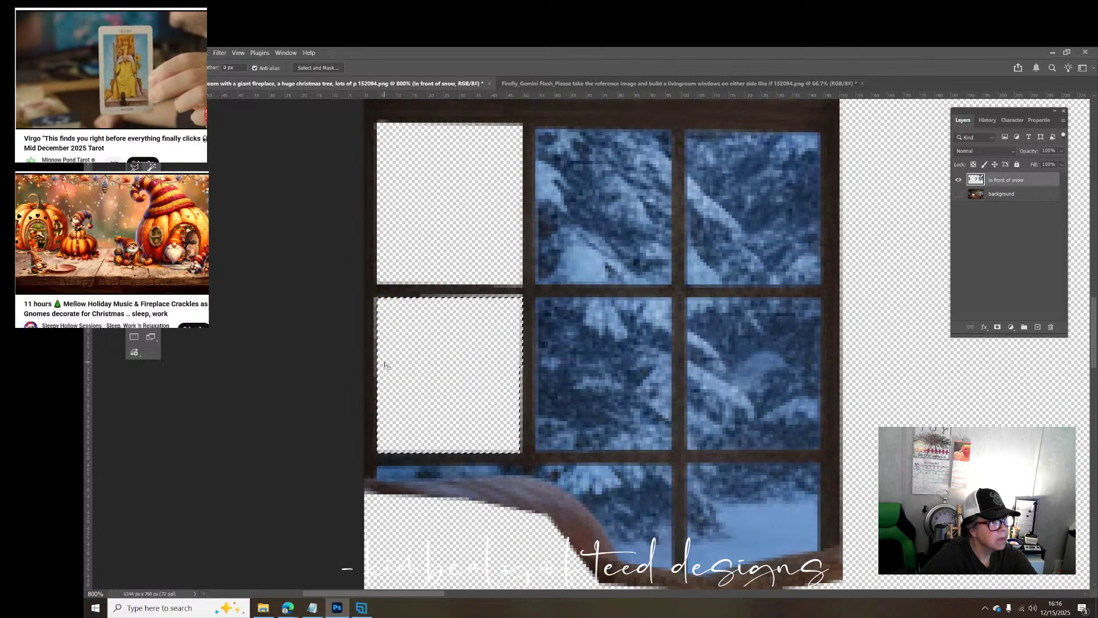
{"action": "scroll", "coordinate": [385, 365], "scroll_direction": "down", "scroll_amount": 1}
{"action": "left_click", "coordinate": [376, 458]}
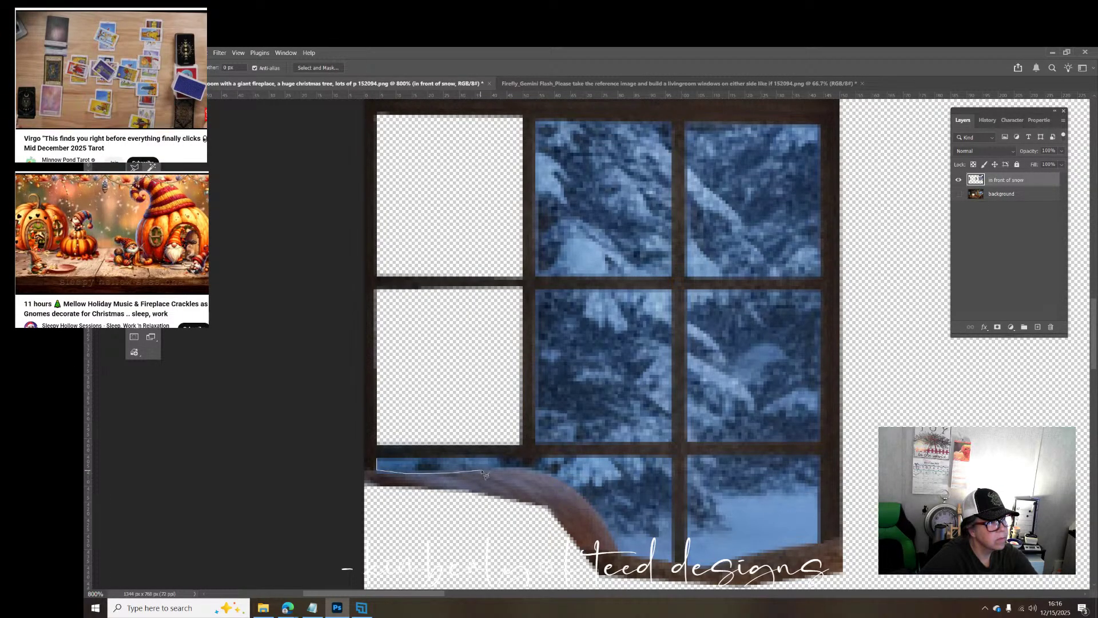
{"action": "left_click_drag", "start_coordinate": [504, 470], "coordinate": [518, 472]}
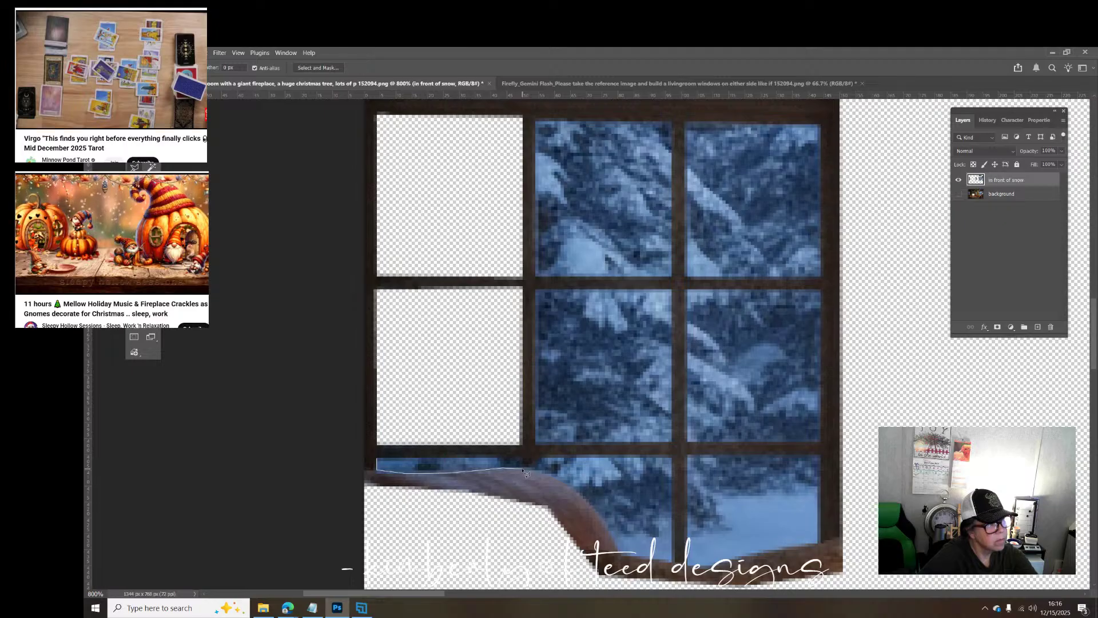
{"action": "left_click_drag", "start_coordinate": [496, 462], "coordinate": [379, 463]}
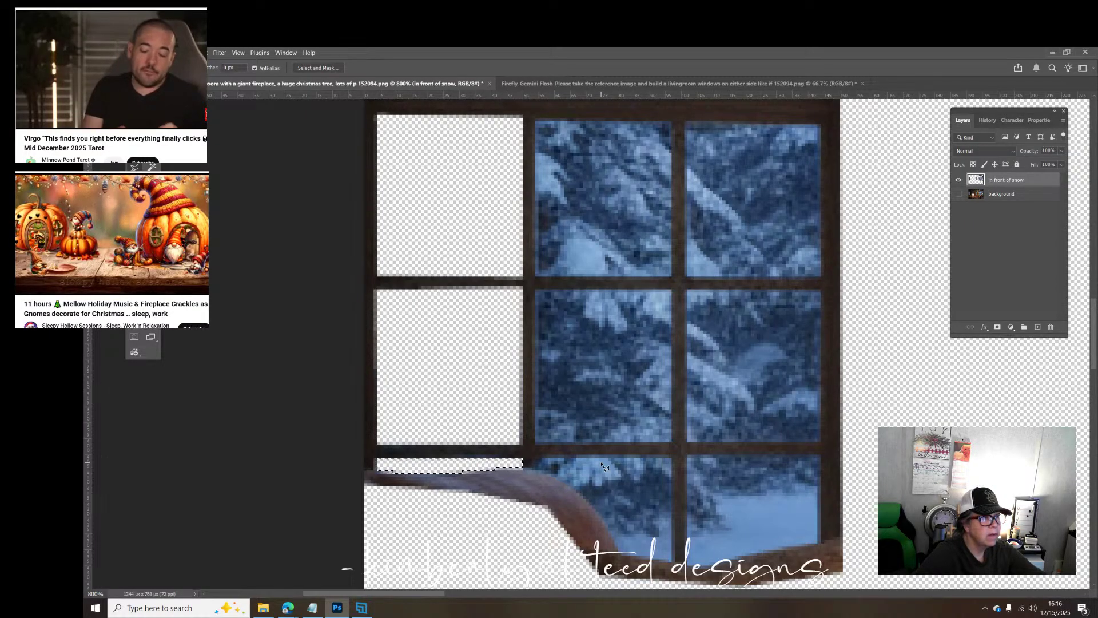
Step: Outline the bottom pane of the window's middle column, following the sofa's curved edge, and delete its scenery
{"action": "left_click", "coordinate": [535, 457]}
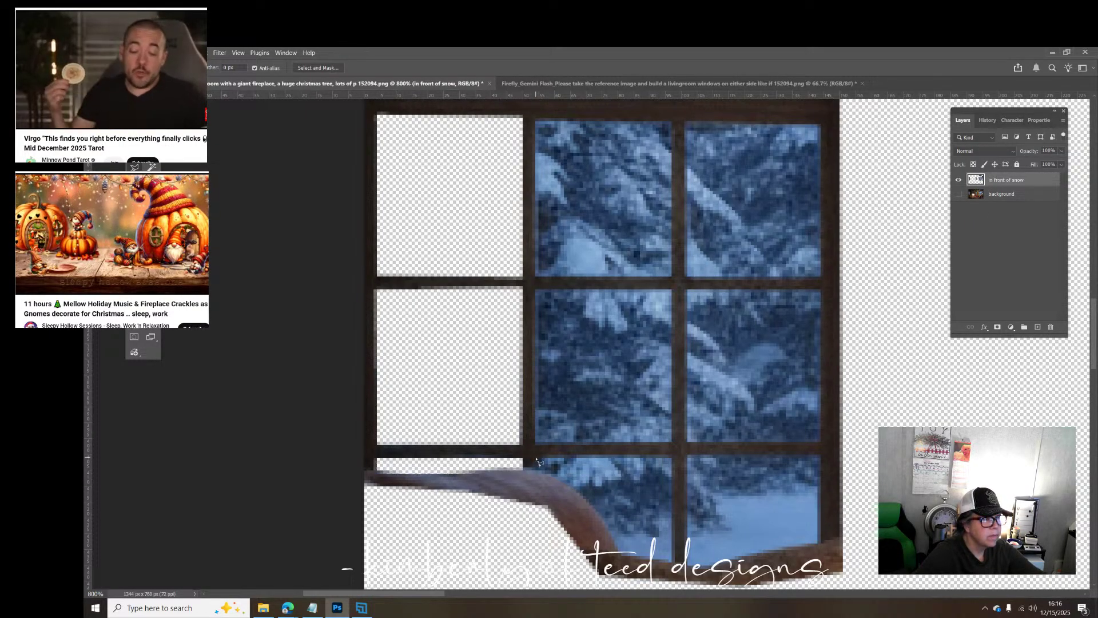
{"action": "left_click", "coordinate": [537, 470]}
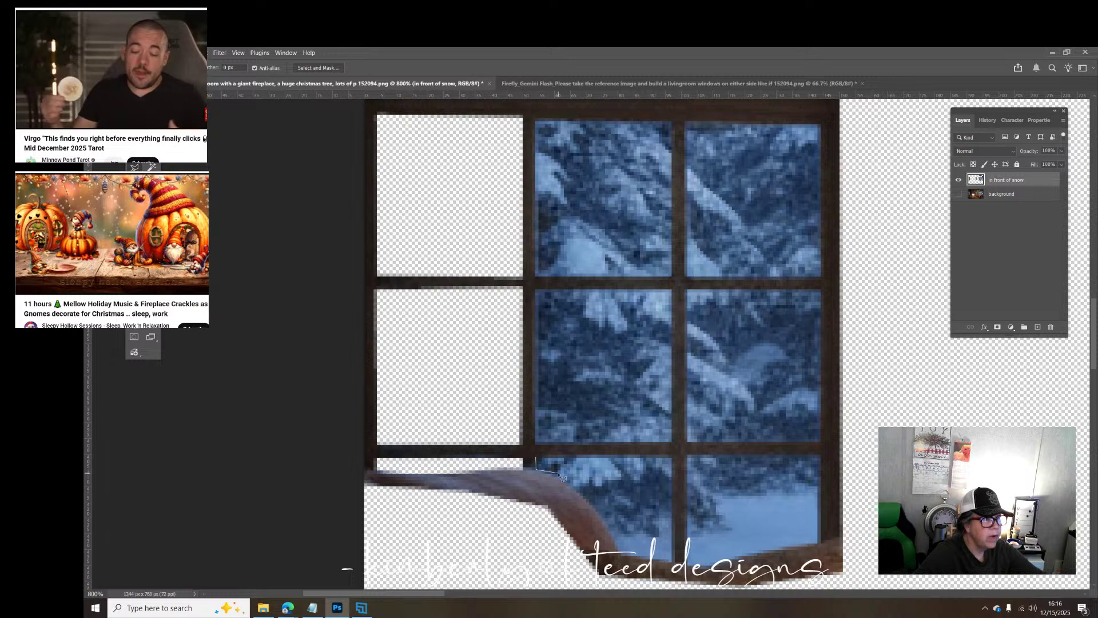
{"action": "mouse_move", "coordinate": [580, 492]}
{"action": "left_mouse_down"}
{"action": "mouse_move", "coordinate": [618, 556]}
{"action": "mouse_move", "coordinate": [671, 563]}
{"action": "mouse_move", "coordinate": [681, 454]}
{"action": "mouse_move", "coordinate": [515, 464]}
{"action": "mouse_move", "coordinate": [540, 460]}
{"action": "left_mouse_up"}
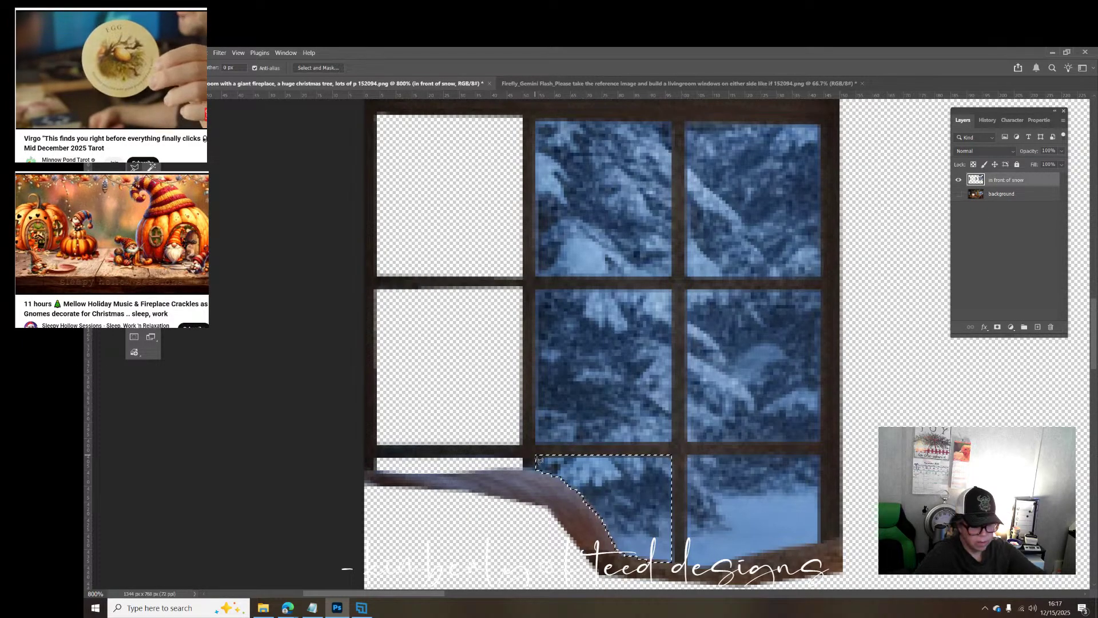
{"action": "key", "text": "Delete"}
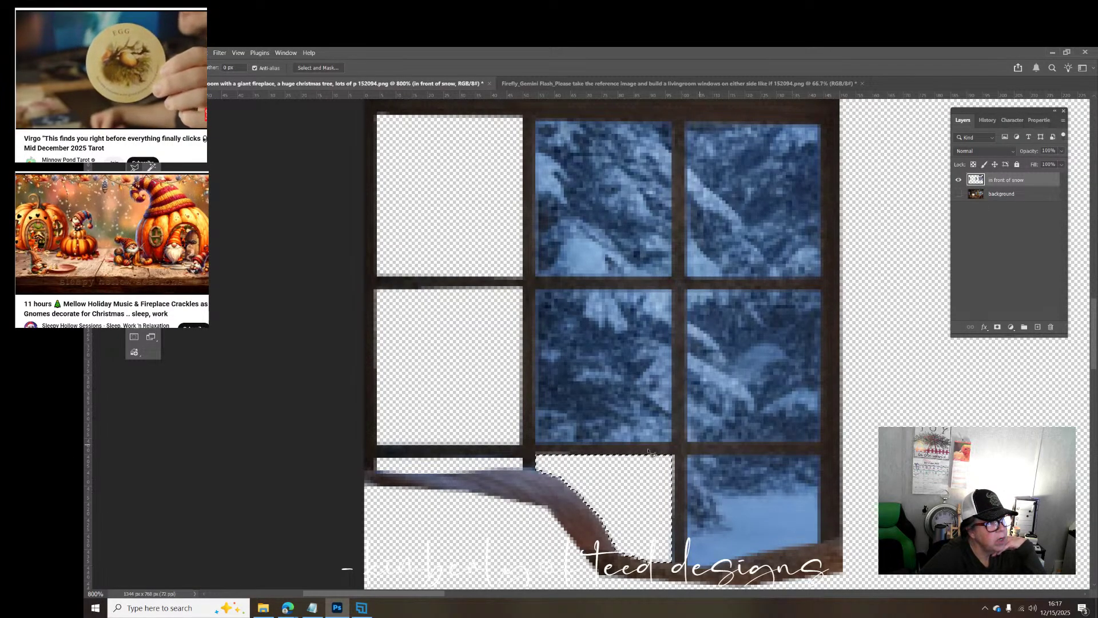
Step: Reselect the narrow strip above the sofa back in the left column's lowest pane and trim its remaining edge under the crossbar
{"action": "left_click", "coordinate": [522, 456]}
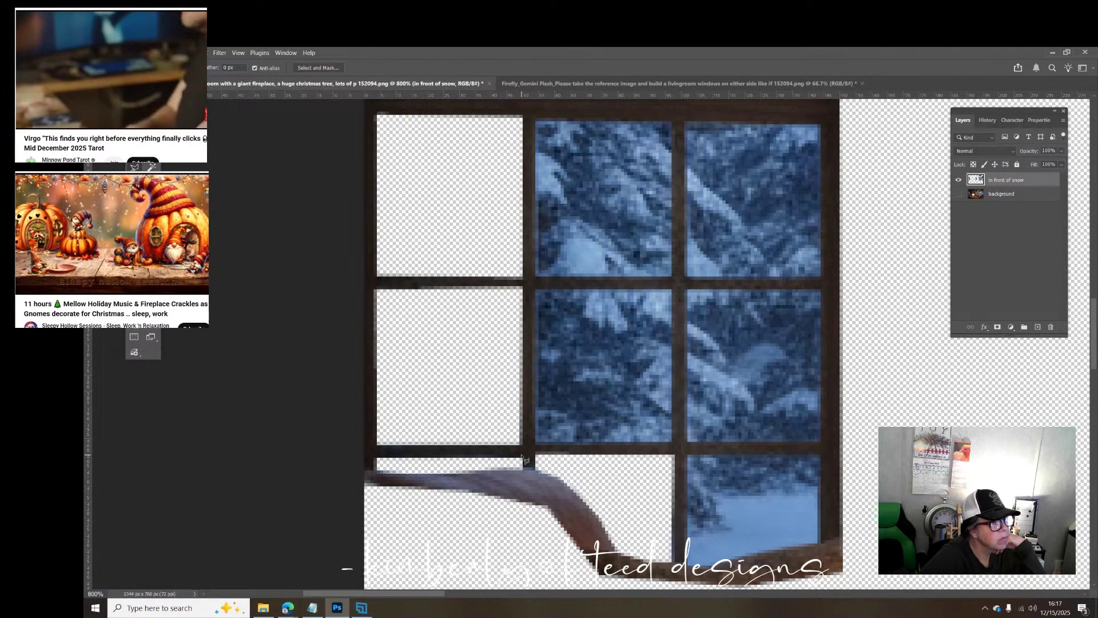
{"action": "left_click", "coordinate": [377, 456]}
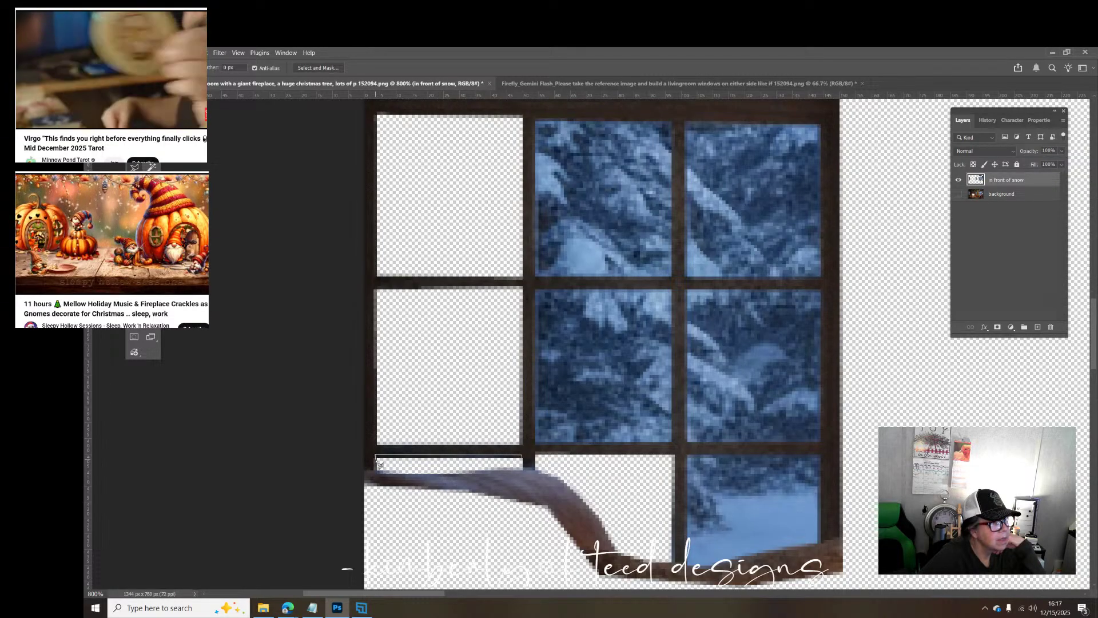
{"action": "double_click", "coordinate": [520, 465]}
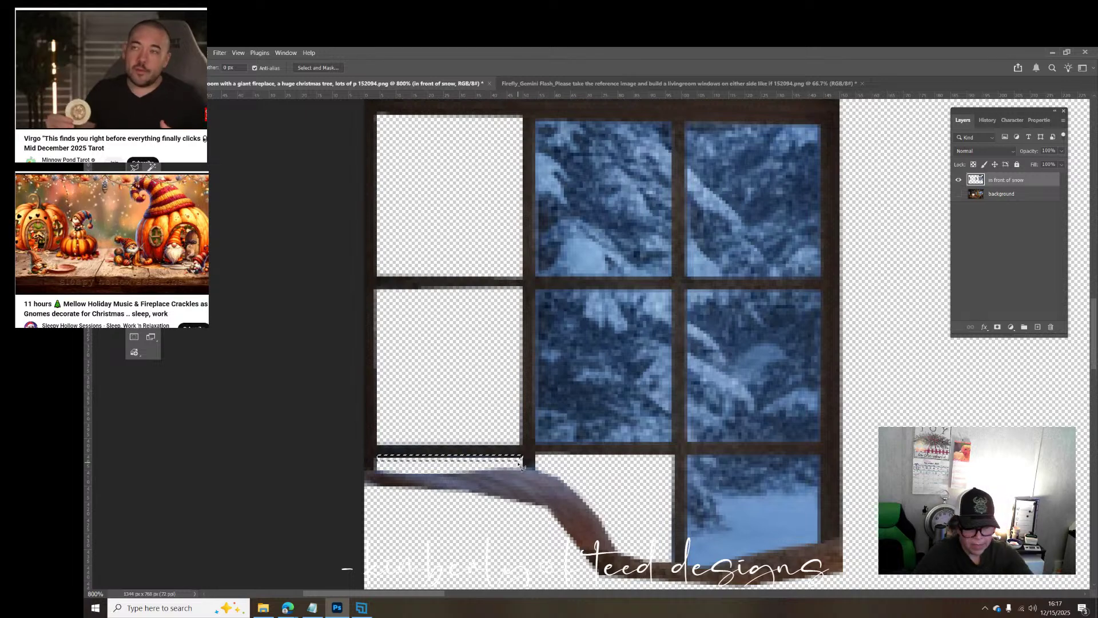
{"action": "right_click", "coordinate": [521, 465]}
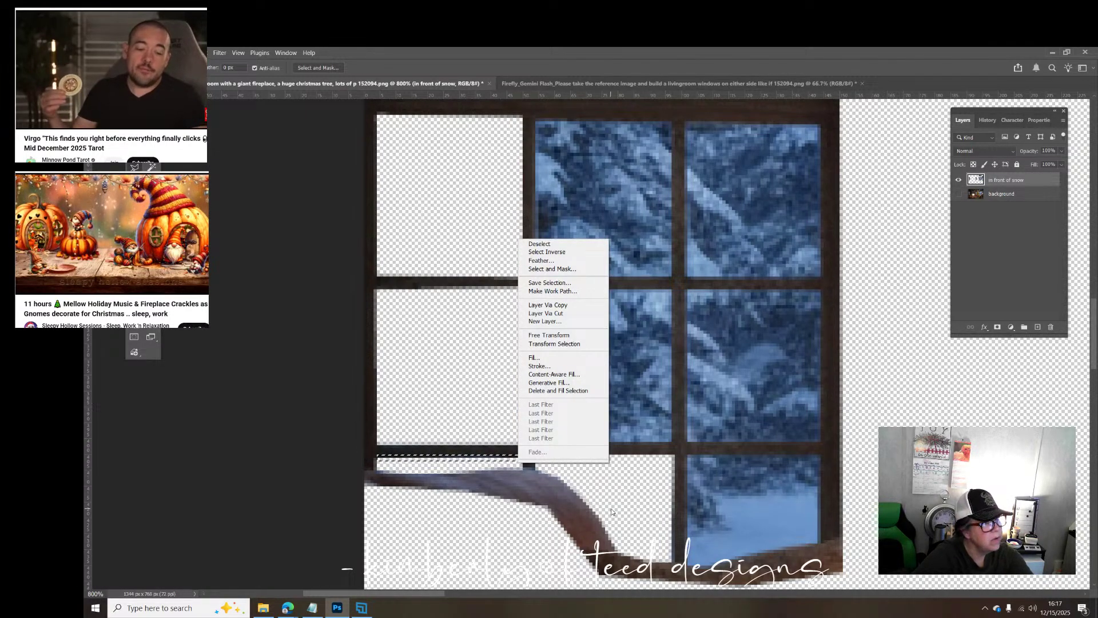
{"action": "left_click", "coordinate": [477, 461]}
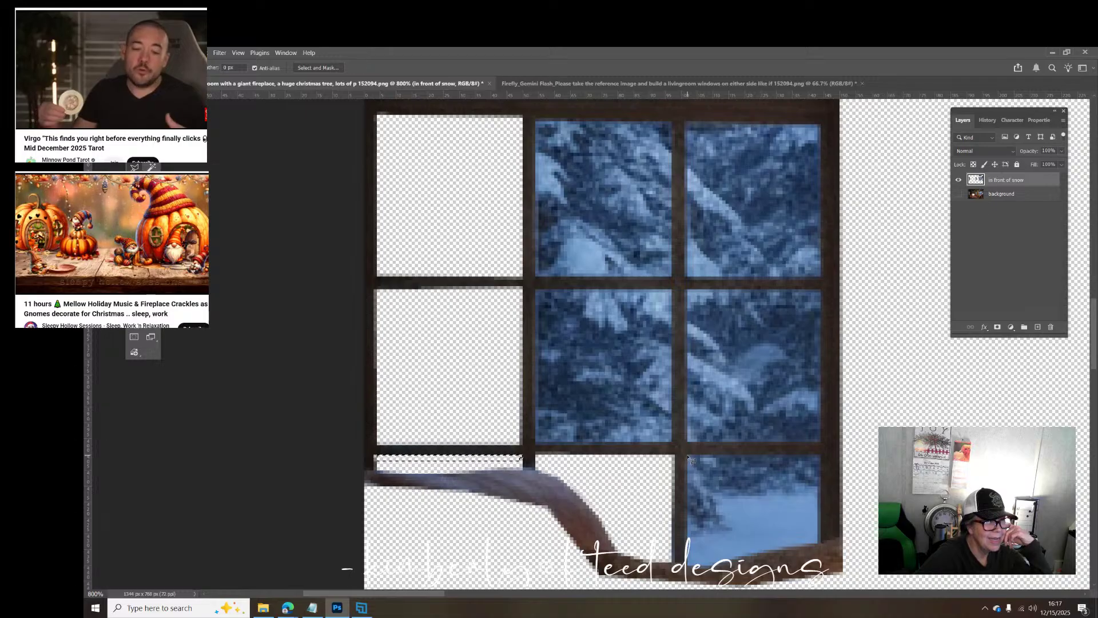
Step: Outline the bottom pane of the window's right column down to the sofa's edge and delete its scenery
{"action": "mouse_move", "coordinate": [708, 455]}
{"action": "left_mouse_down"}
{"action": "mouse_move", "coordinate": [815, 435]}
{"action": "mouse_move", "coordinate": [825, 461]}
{"action": "left_mouse_up"}
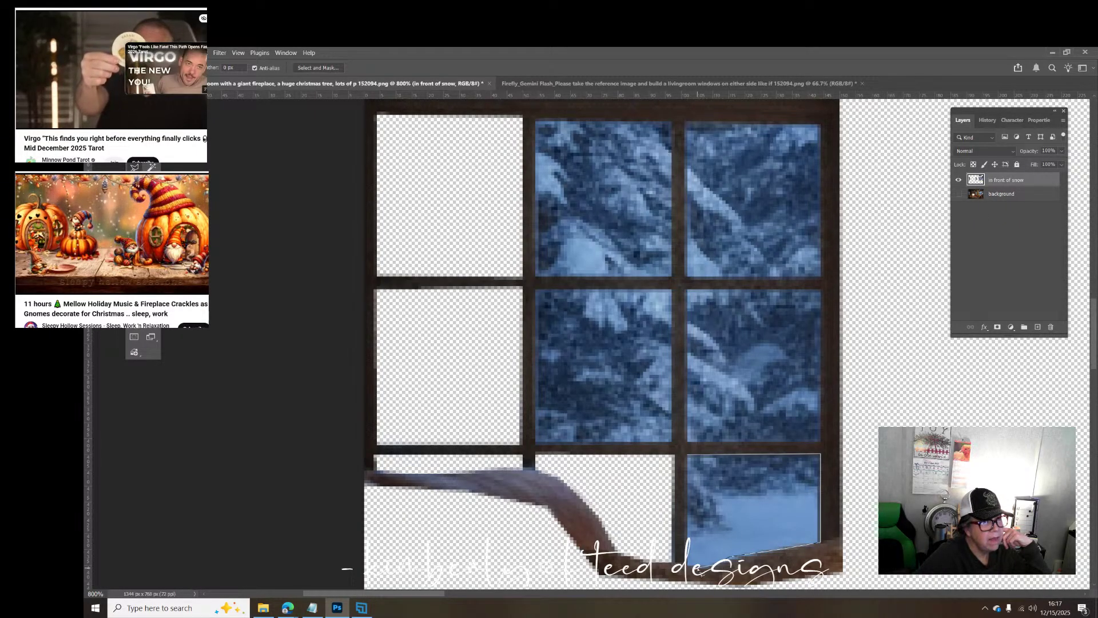
{"action": "left_click", "coordinate": [689, 459]}
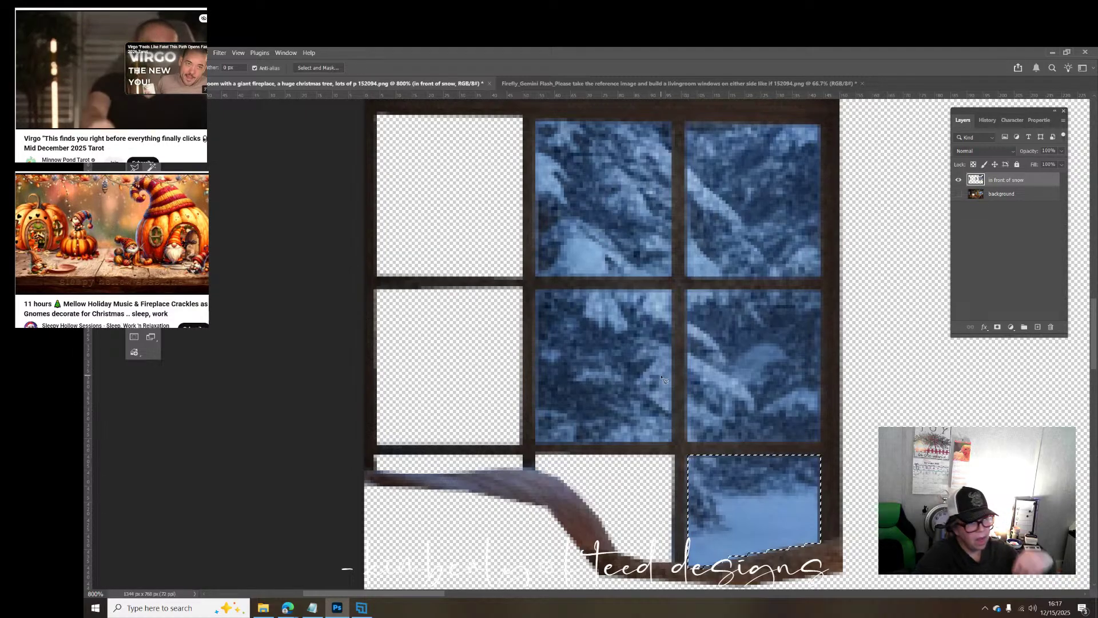
{"action": "key", "text": "Delete"}
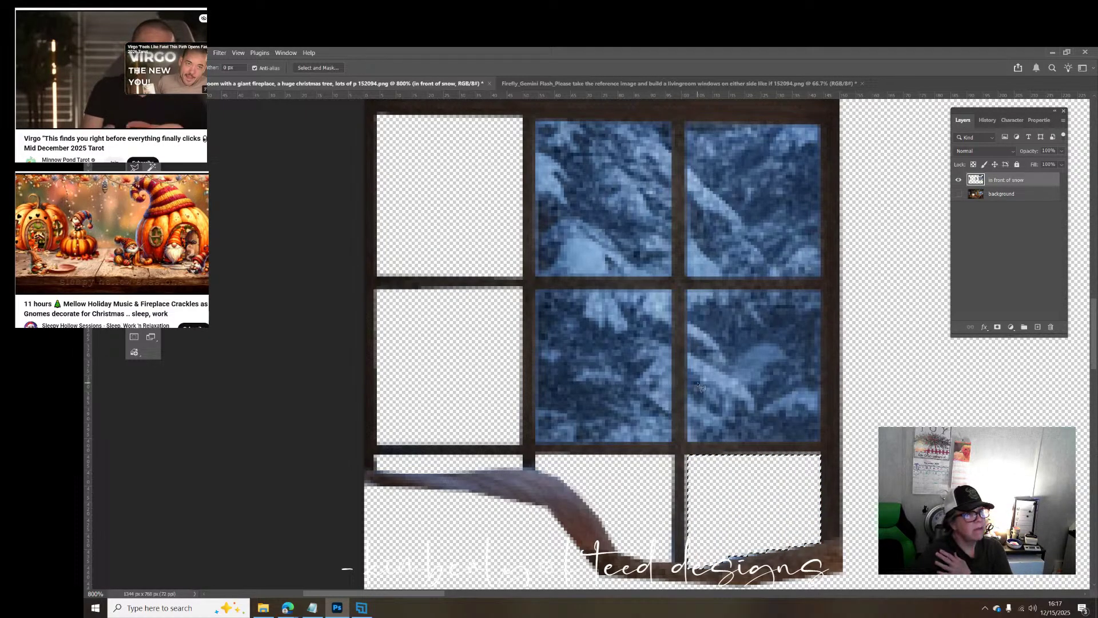
Step: Select the fourth pane down in the window's right column and delete its scenery
{"action": "scroll", "coordinate": [680, 372], "scroll_direction": "up", "scroll_amount": 2}
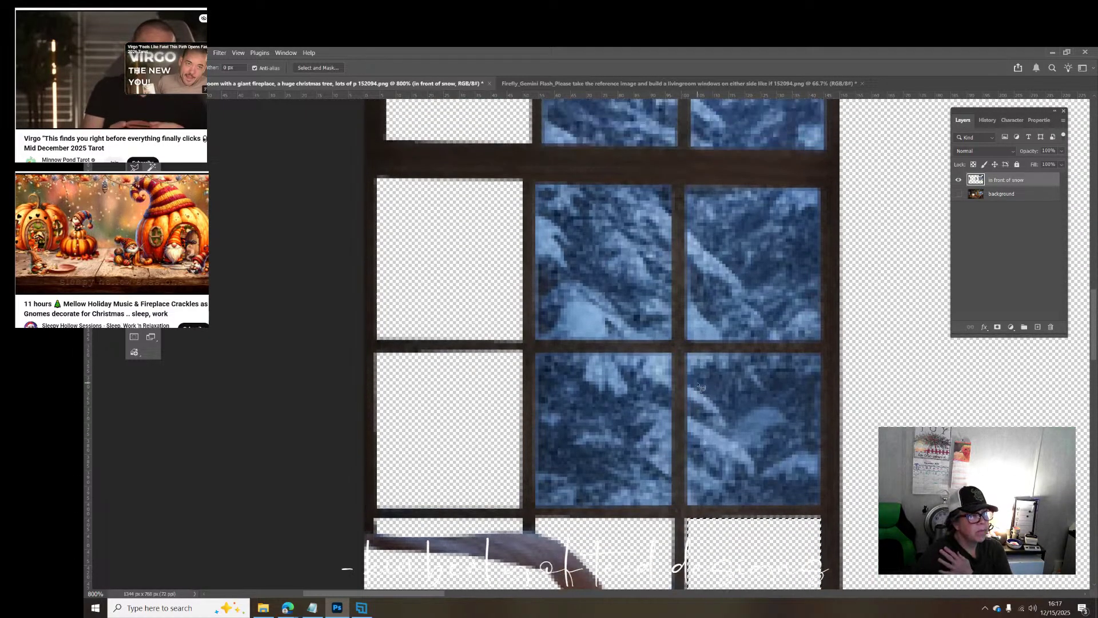
{"action": "left_click", "coordinate": [822, 354]}
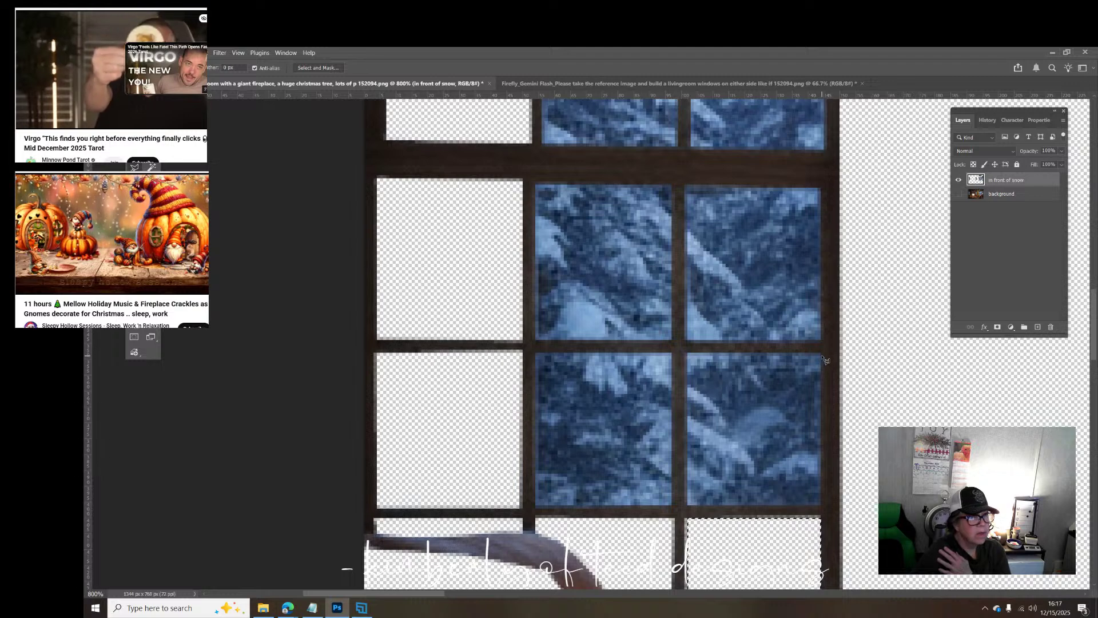
{"action": "left_click", "coordinate": [822, 504]}
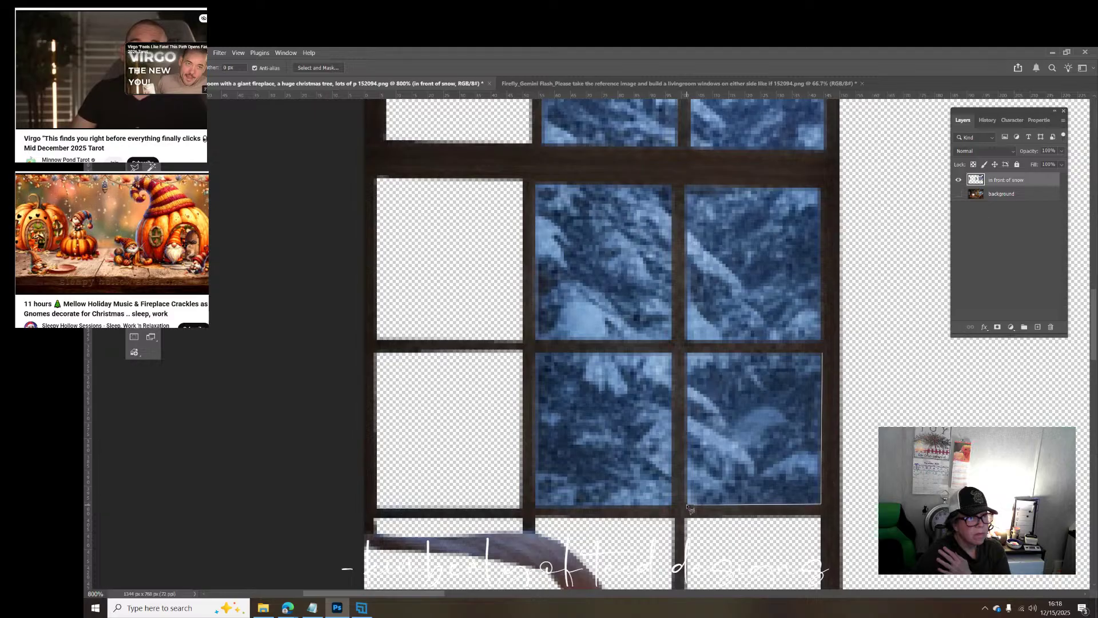
{"action": "left_click", "coordinate": [688, 505]}
{"action": "left_click", "coordinate": [687, 351]}
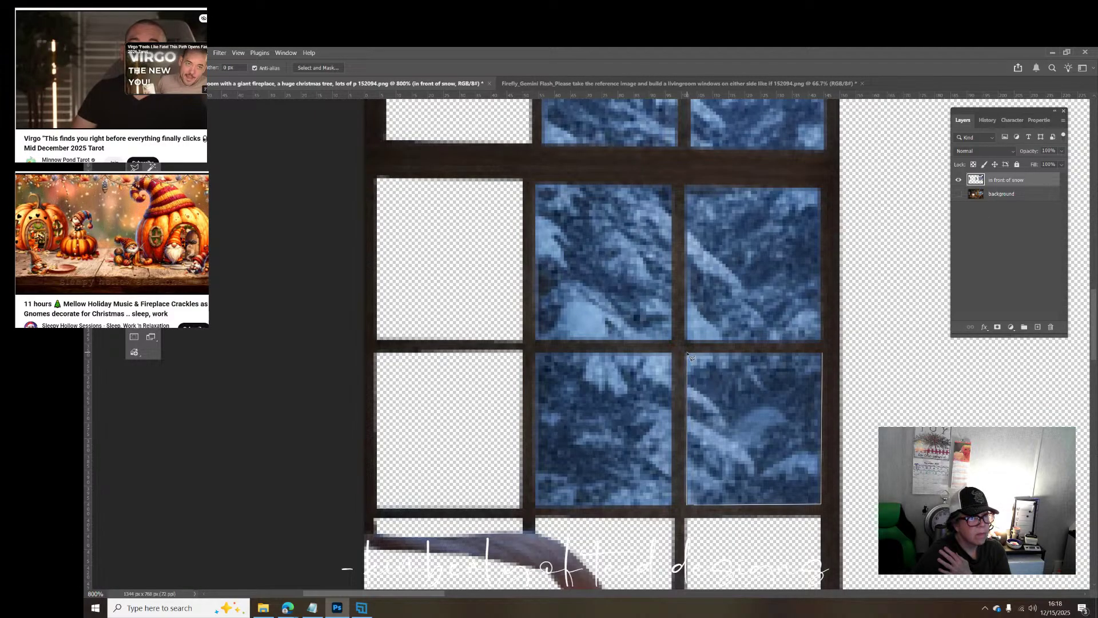
{"action": "left_click", "coordinate": [822, 353]}
{"action": "key", "text": "Delete"}
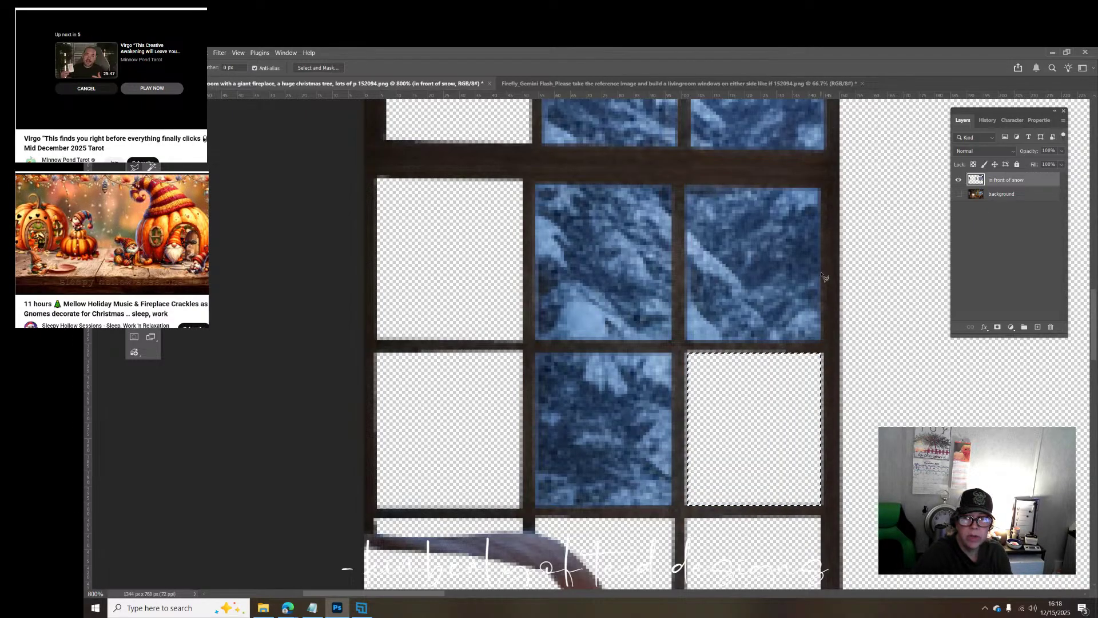
Step: Switch to the browser video, cancel the autoplay, start the suggested Virgo December 2025 monthly reading and skip its opening
{"action": "left_click", "coordinate": [87, 88]}
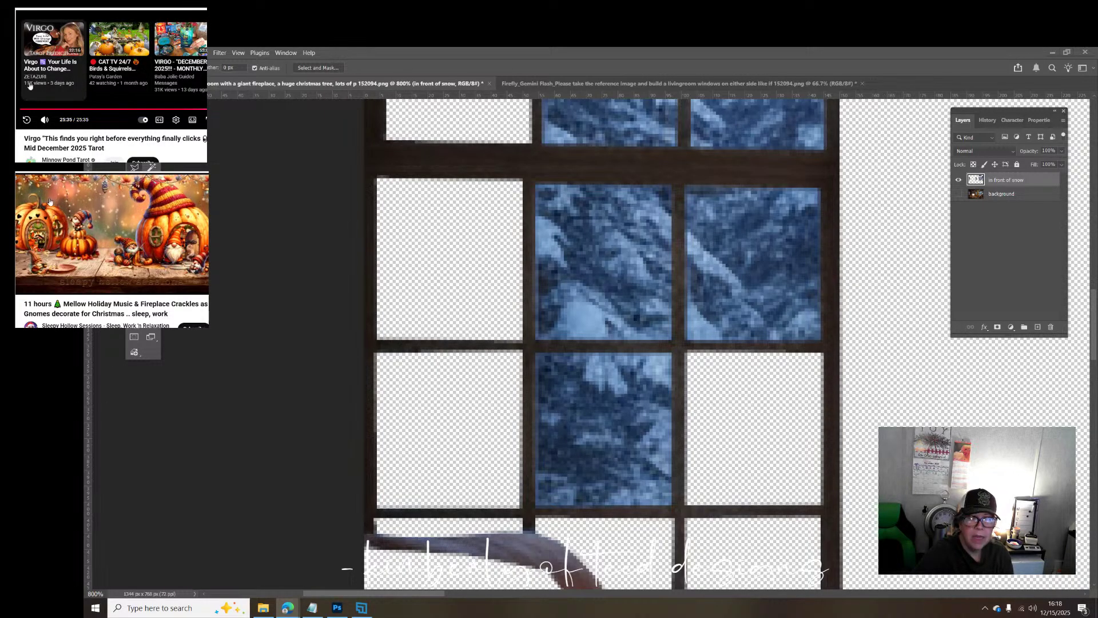
{"action": "left_click", "coordinate": [186, 41]}
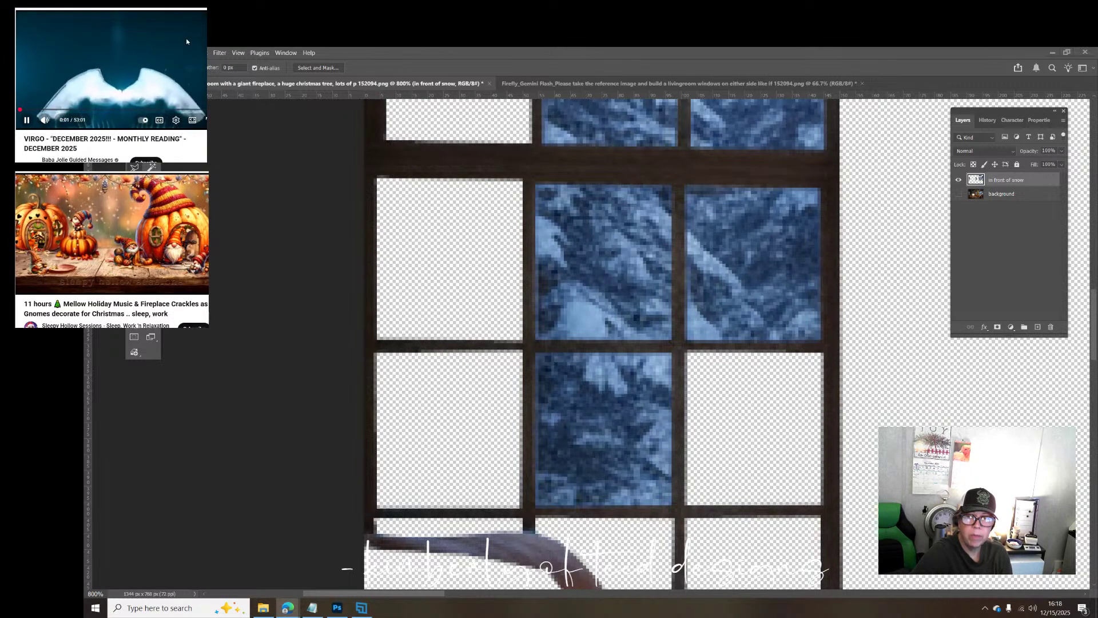
{"action": "left_click", "coordinate": [25, 112]}
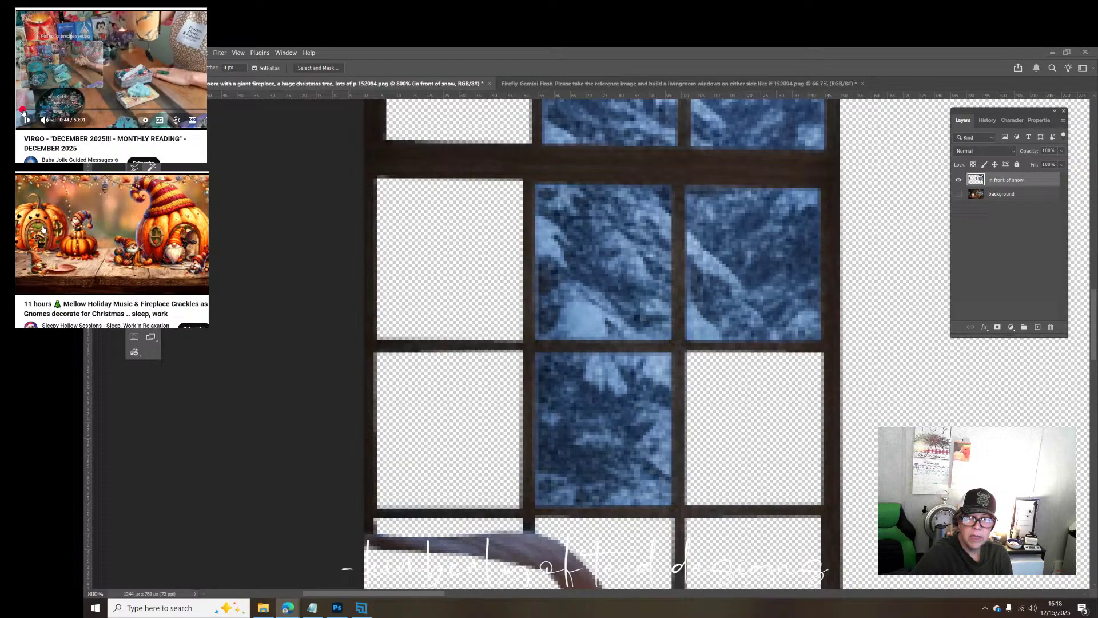
{"action": "left_click", "coordinate": [22, 110]}
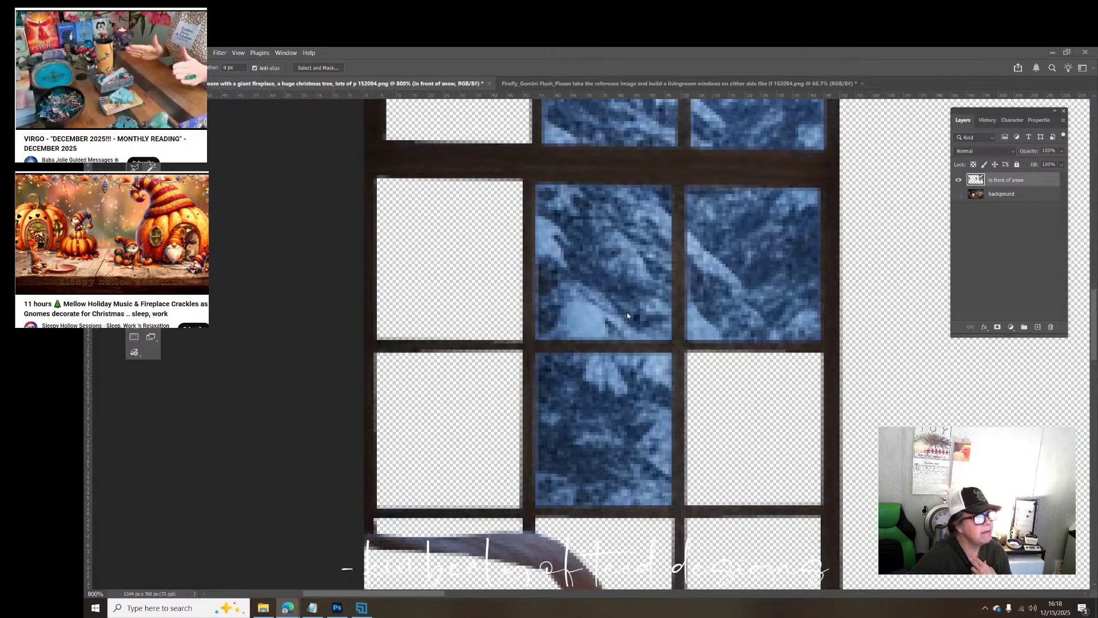
Step: Back in Photoshop, outline the fourth pane down in the window's middle column and delete its scenery
{"action": "left_click", "coordinate": [537, 352]}
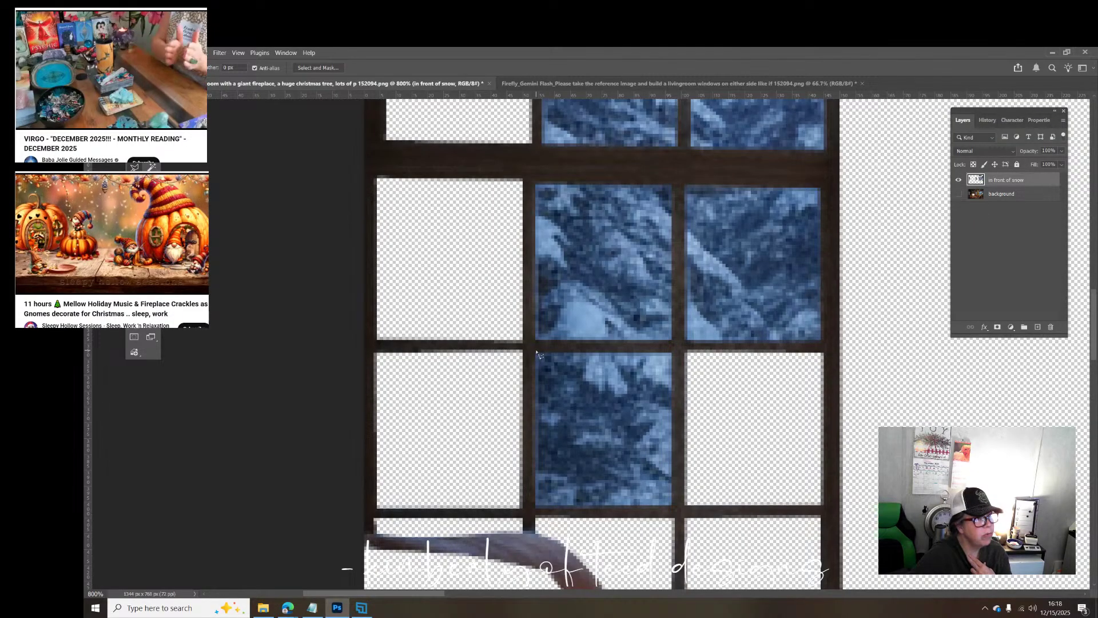
{"action": "left_click", "coordinate": [536, 509]}
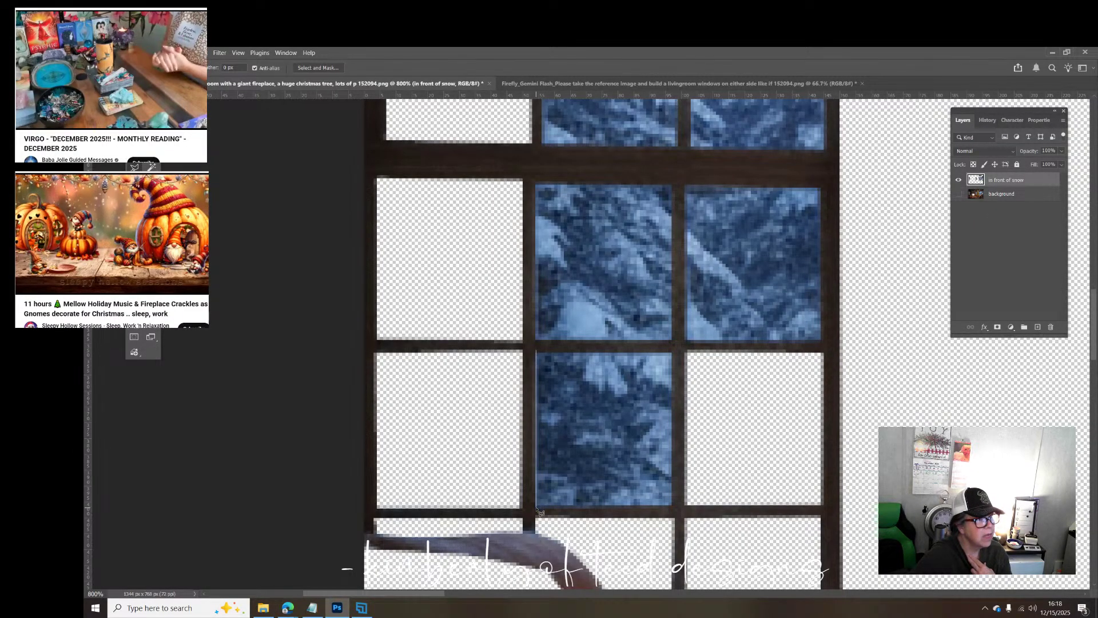
{"action": "left_click", "coordinate": [675, 504]}
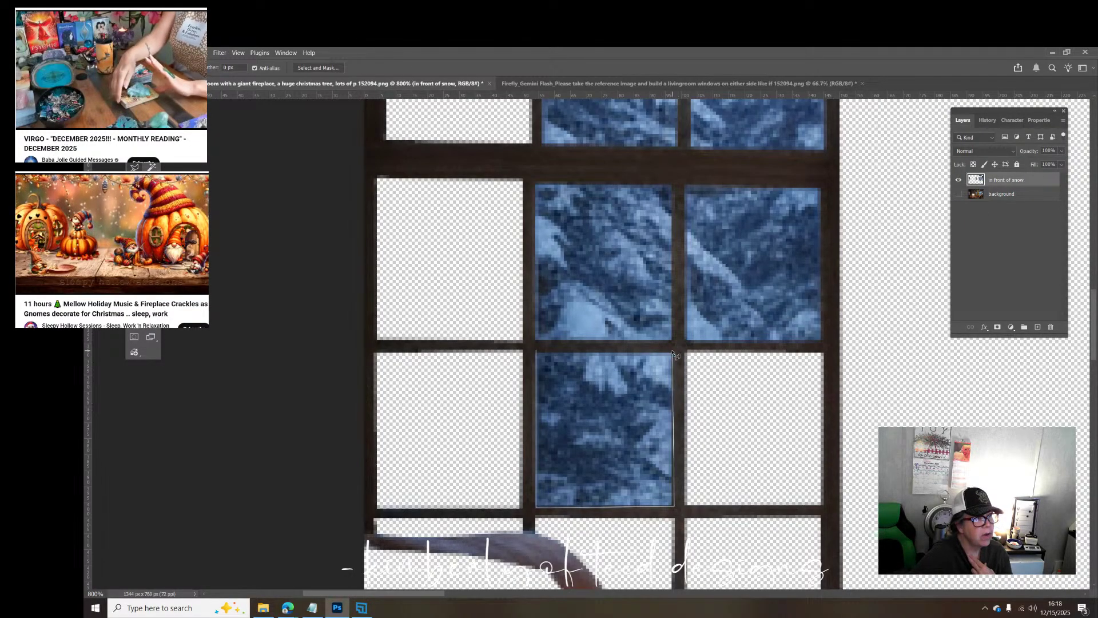
{"action": "left_click", "coordinate": [537, 353]}
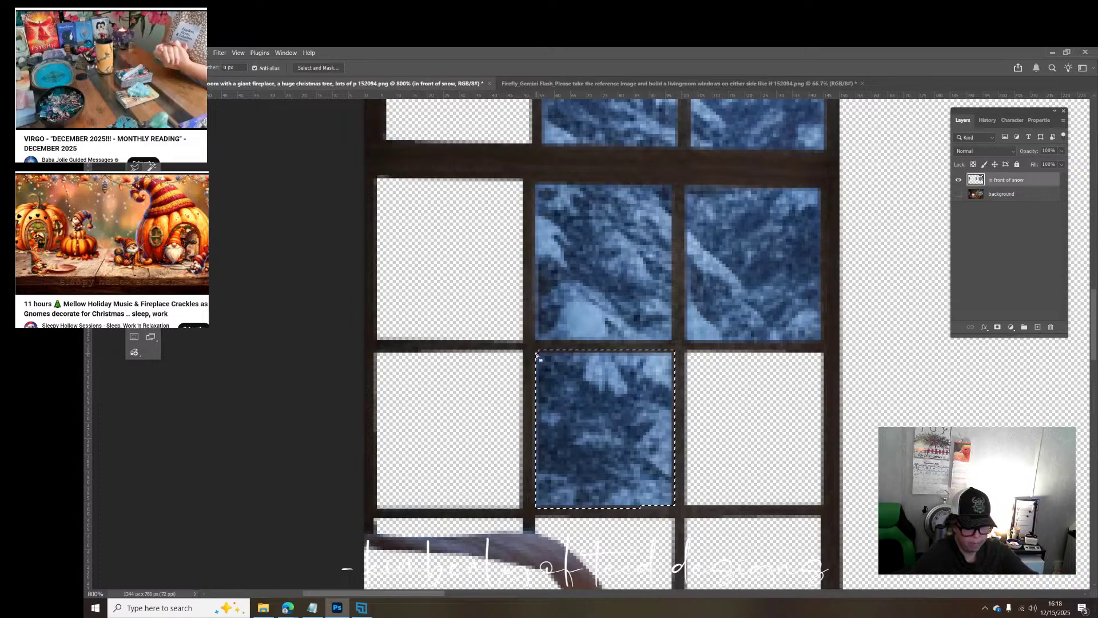
{"action": "key", "text": "Delete"}
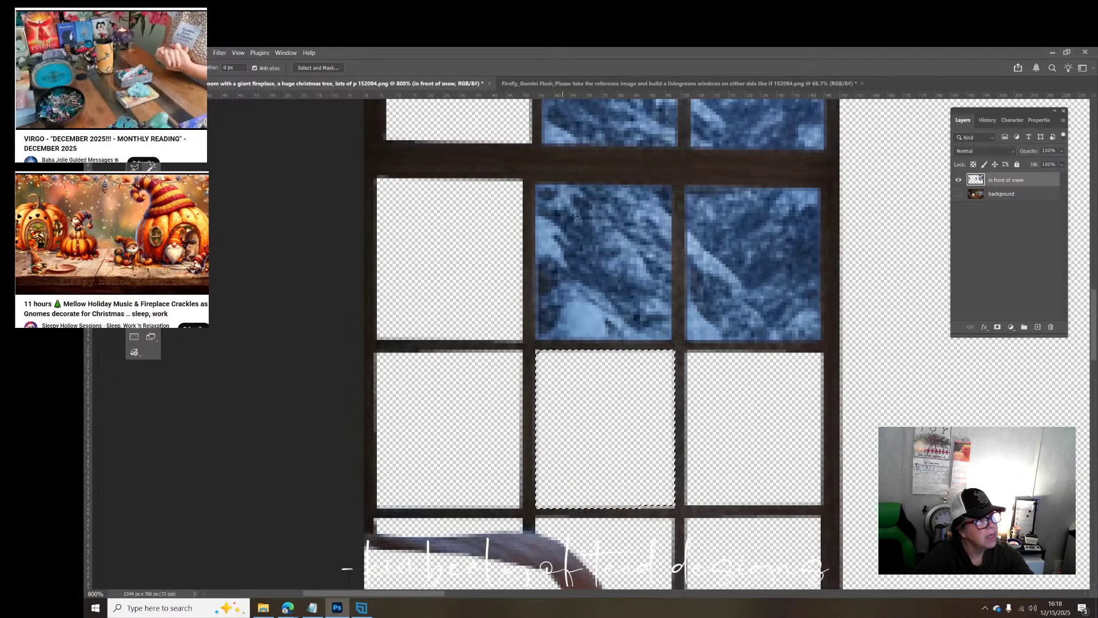
Step: Select the middle-column pane just below the window's thick crossbar and clear its scenery to transparency
{"action": "scroll", "coordinate": [576, 217], "scroll_direction": "up", "scroll_amount": 1}
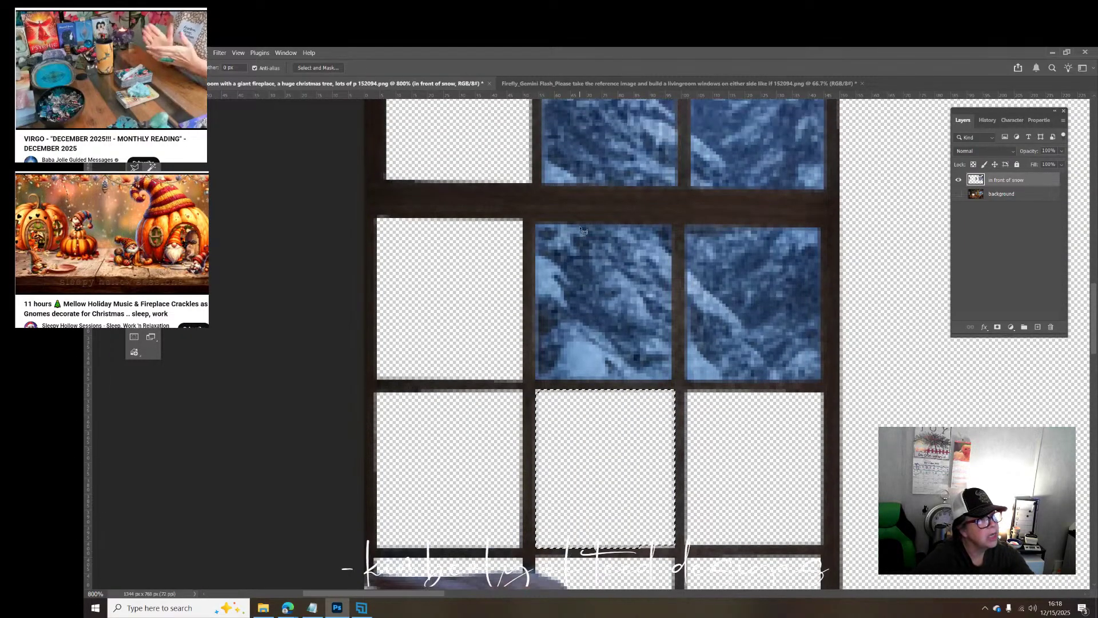
{"action": "left_click", "coordinate": [536, 221]}
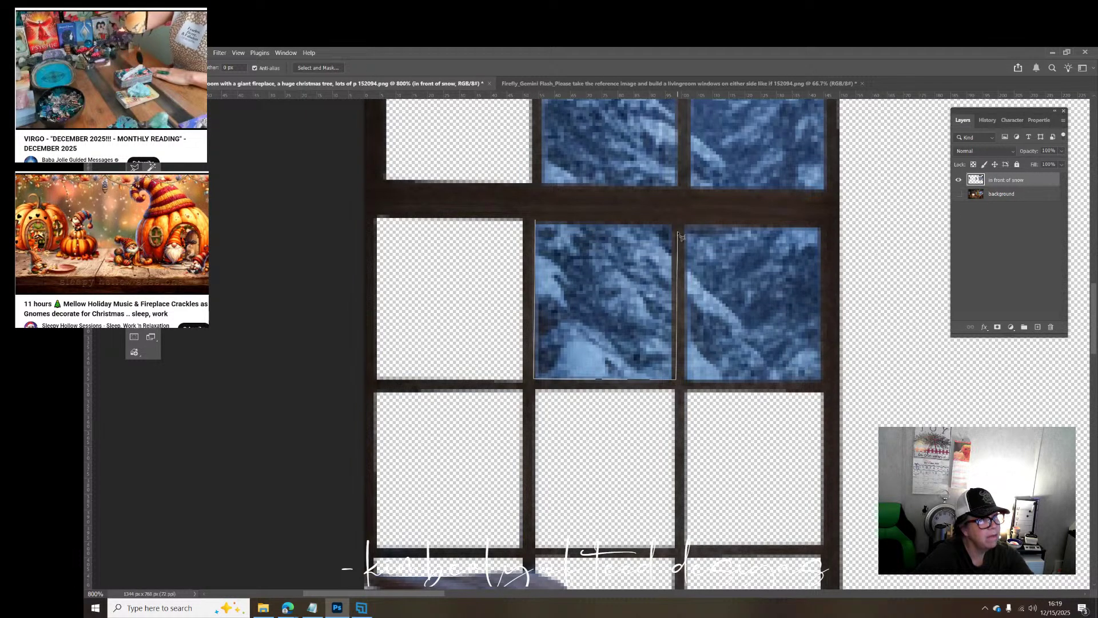
{"action": "left_click", "coordinate": [540, 224]}
{"action": "key", "text": "Delete"}
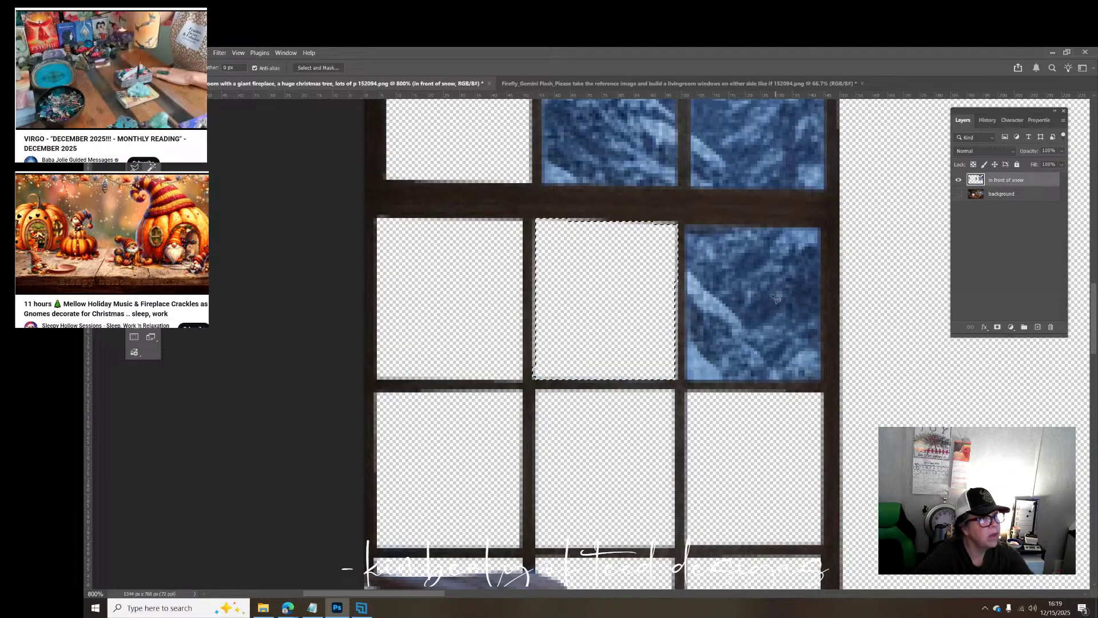
Step: Outline the right-column pane just below the window's thick crossbar and delete its scenery
{"action": "left_click", "coordinate": [687, 223]}
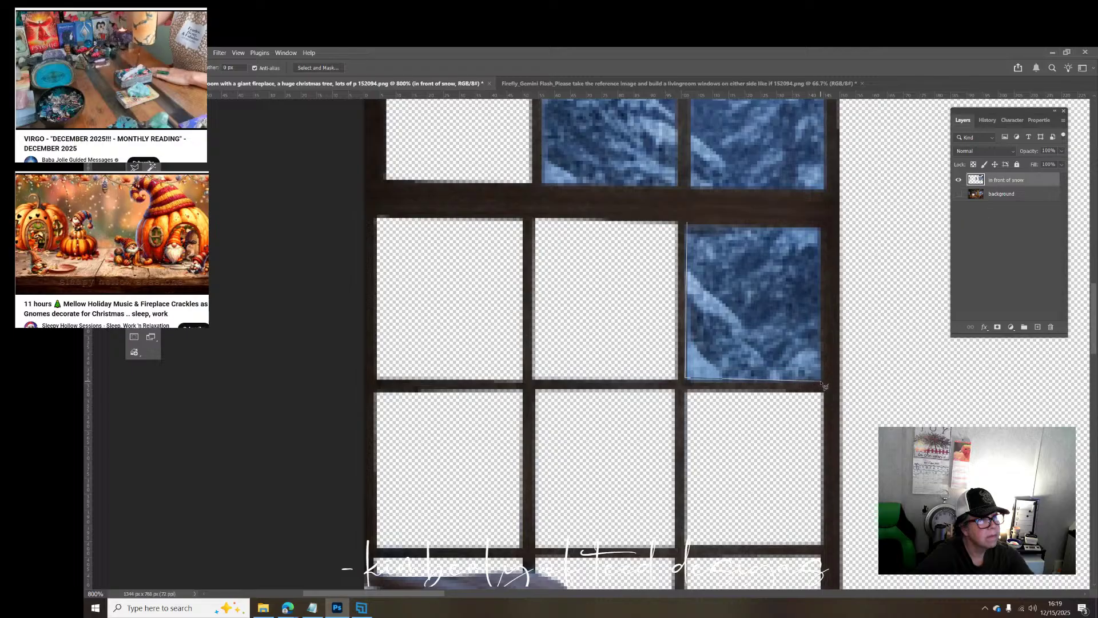
{"action": "left_click", "coordinate": [820, 226]}
{"action": "left_click", "coordinate": [681, 225]}
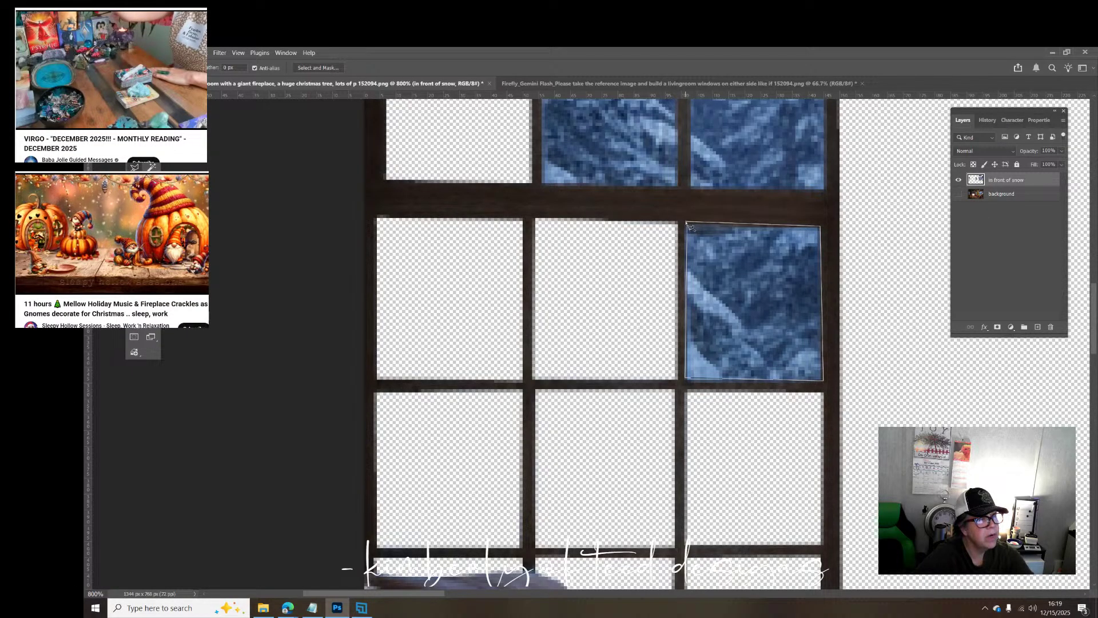
{"action": "key", "text": "Delete"}
Step: Outline the top pane of the window's middle column along its slanted frame and delete its scenery
{"action": "scroll", "coordinate": [686, 227], "scroll_direction": "up", "scroll_amount": 5}
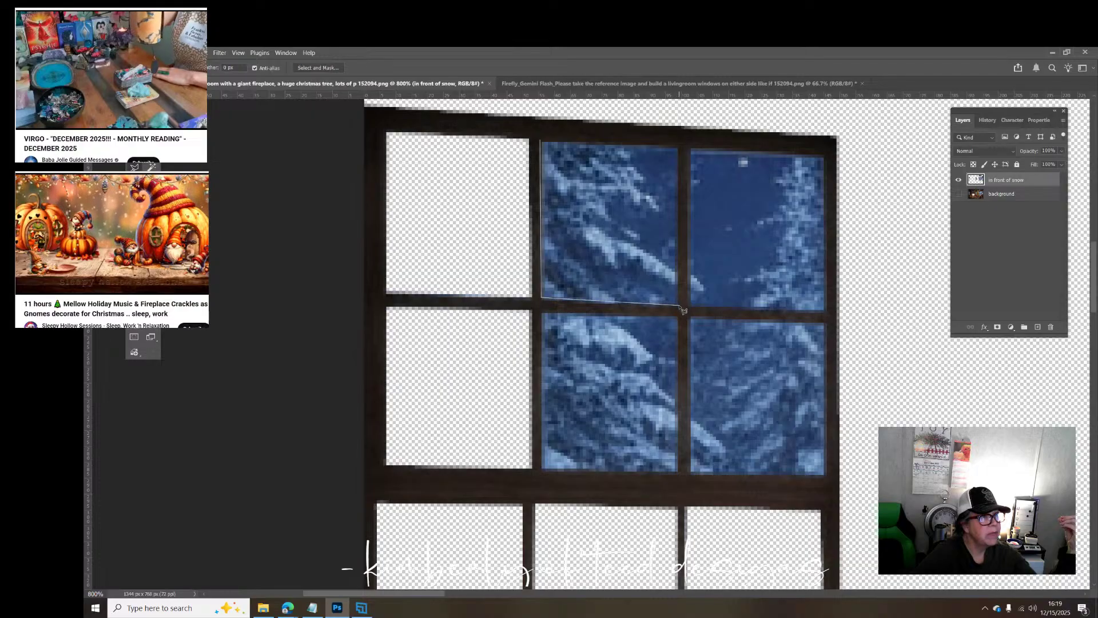
{"action": "left_click", "coordinate": [678, 148]}
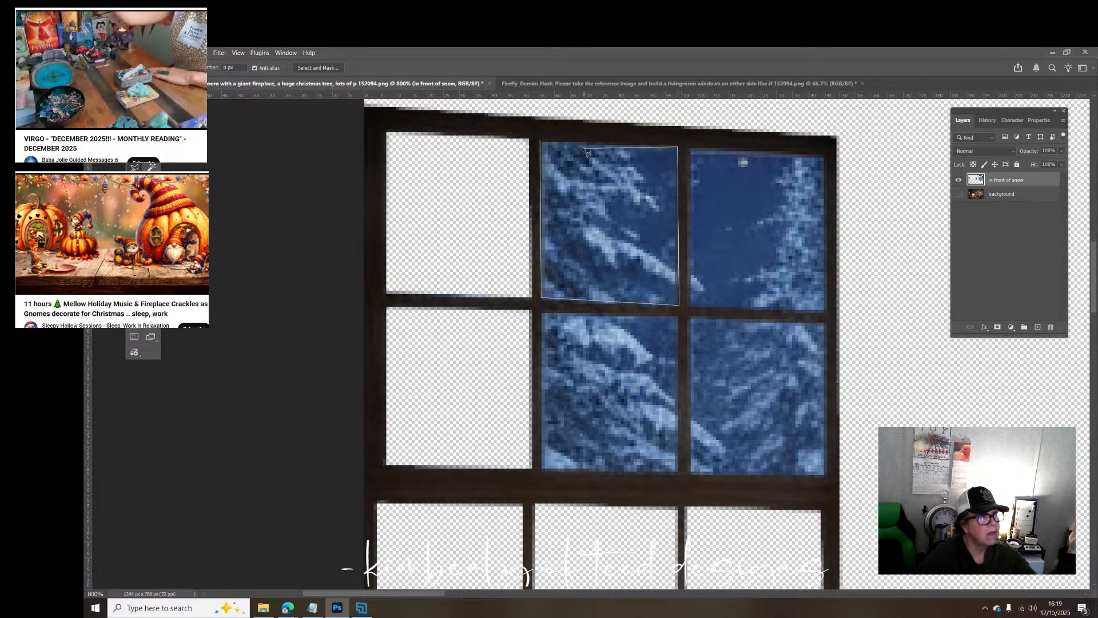
{"action": "left_click", "coordinate": [543, 146]}
{"action": "key", "text": "Delete"}
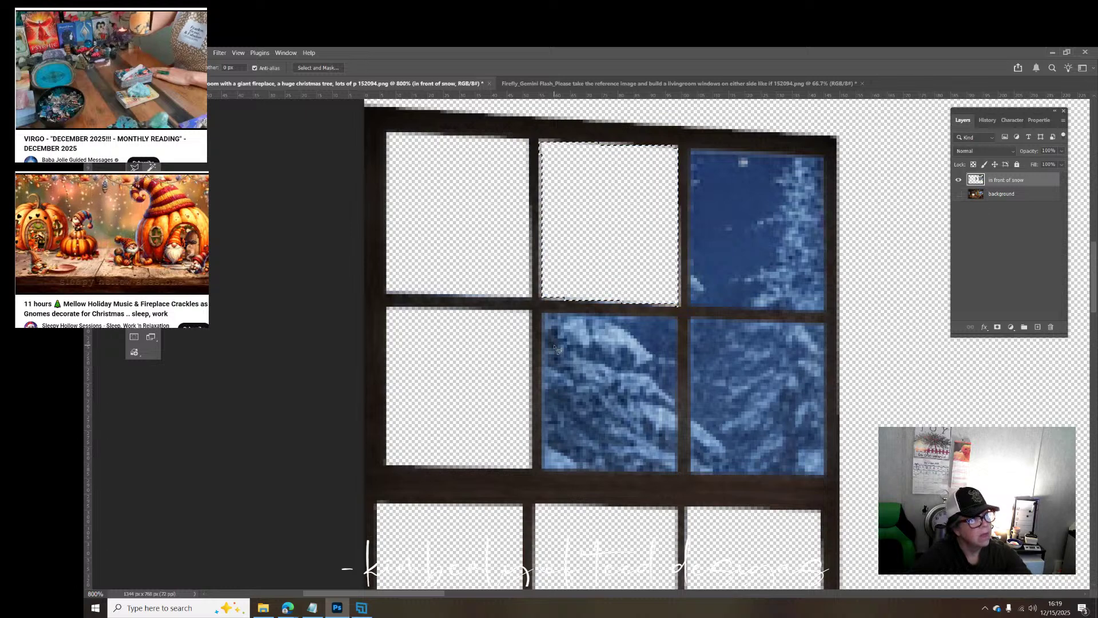
Step: Select the middle-column pane just above the window's thick crossbar and delete its scenery
{"action": "left_click", "coordinate": [542, 312]}
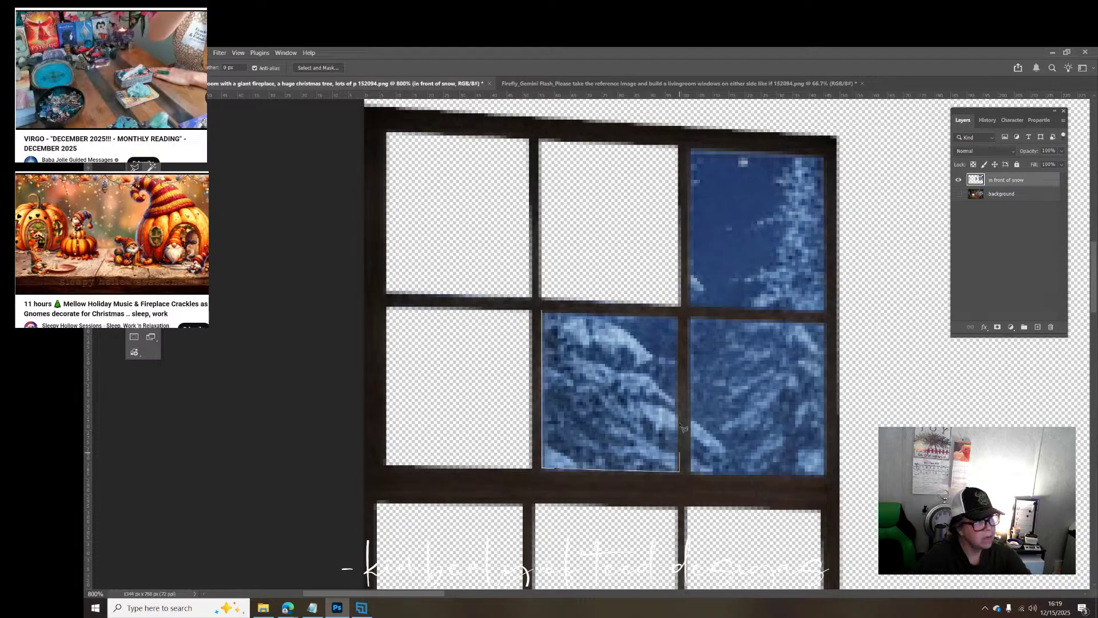
{"action": "left_click", "coordinate": [543, 313]}
{"action": "key", "text": "Delete"}
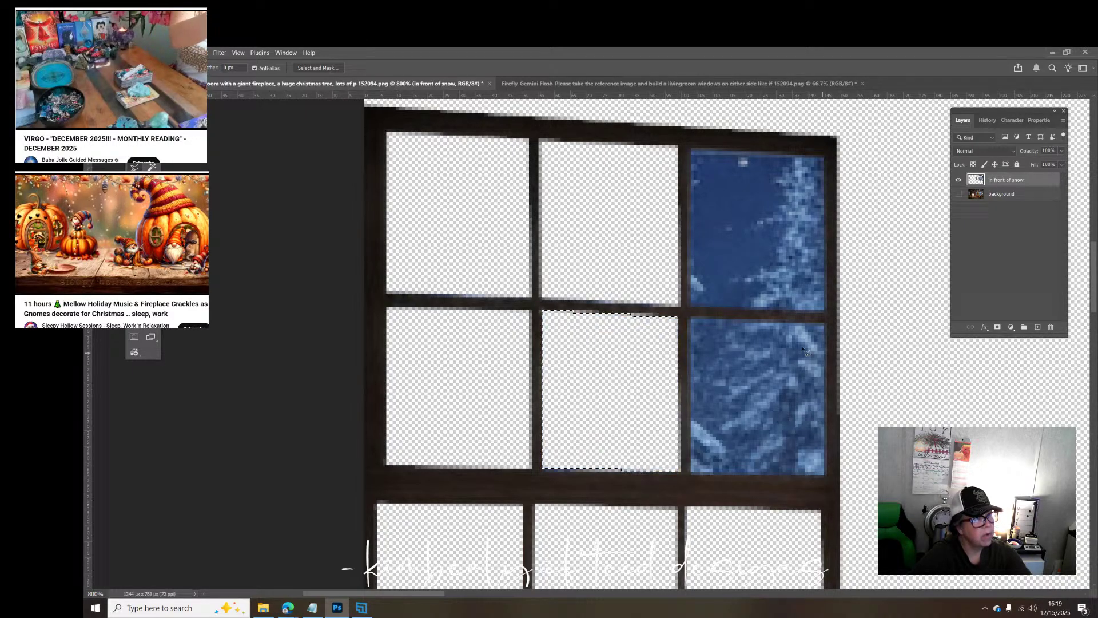
Step: Select the right-column pane just above the window's thick crossbar and clear its scenery to transparency
{"action": "left_click", "coordinate": [690, 318]}
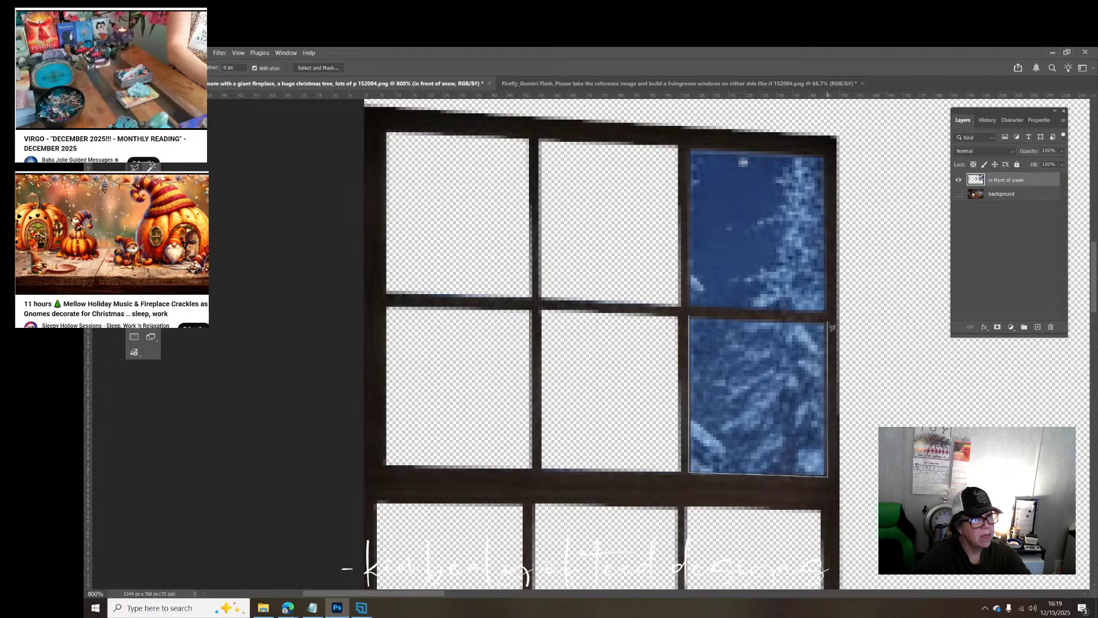
{"action": "left_click", "coordinate": [690, 319]}
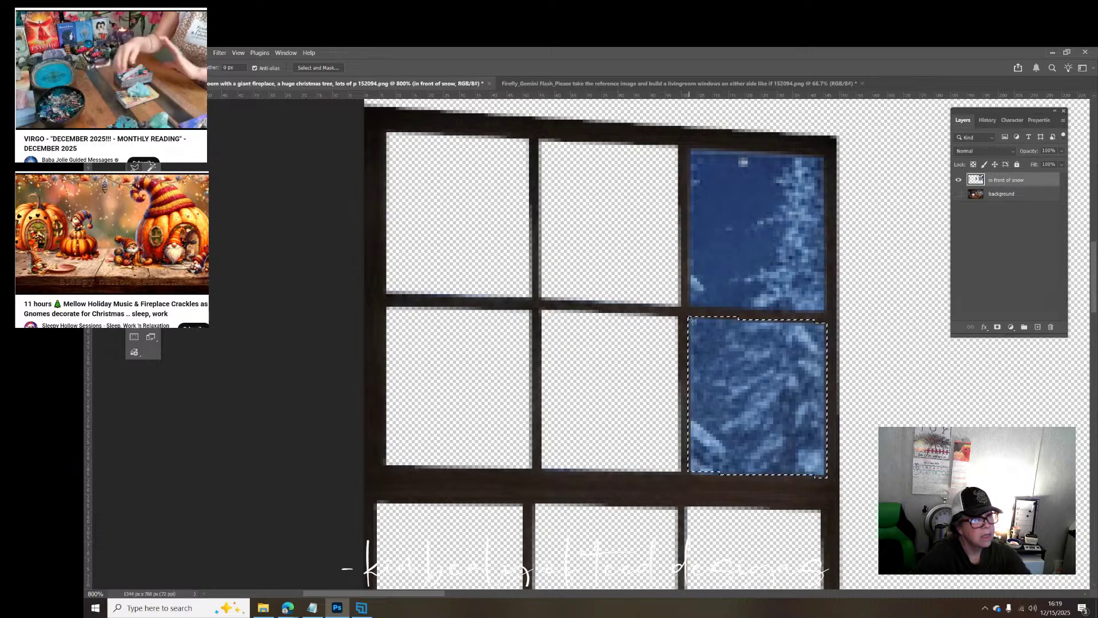
{"action": "key", "text": "Delete"}
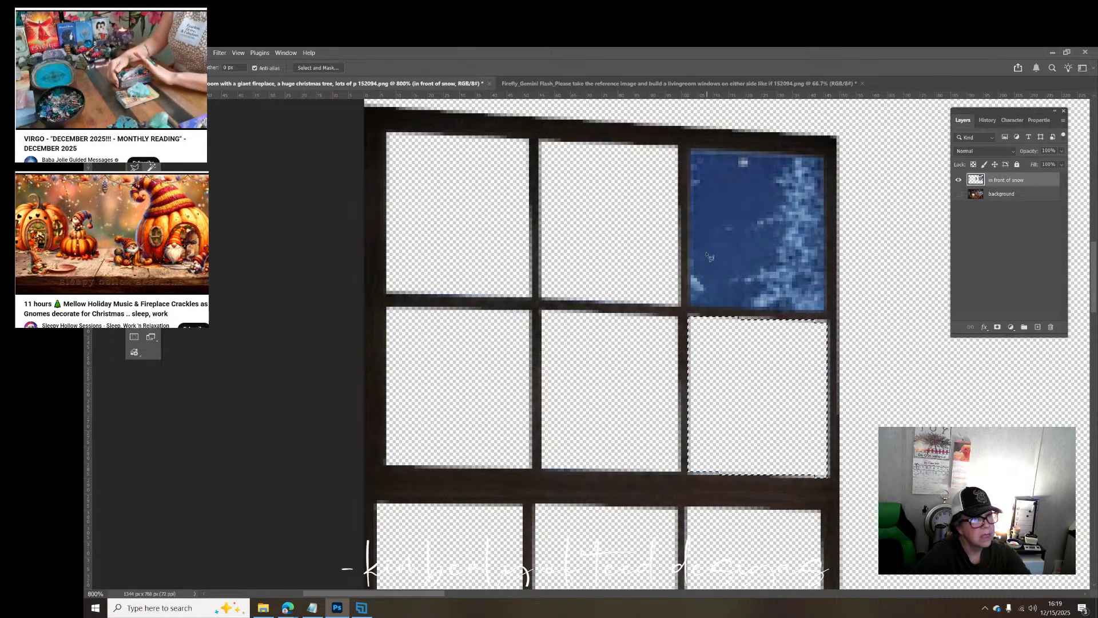
Step: Outline the top pane of the dark window's right column along its slanted frame and delete its scenery
{"action": "left_click", "coordinate": [691, 150]}
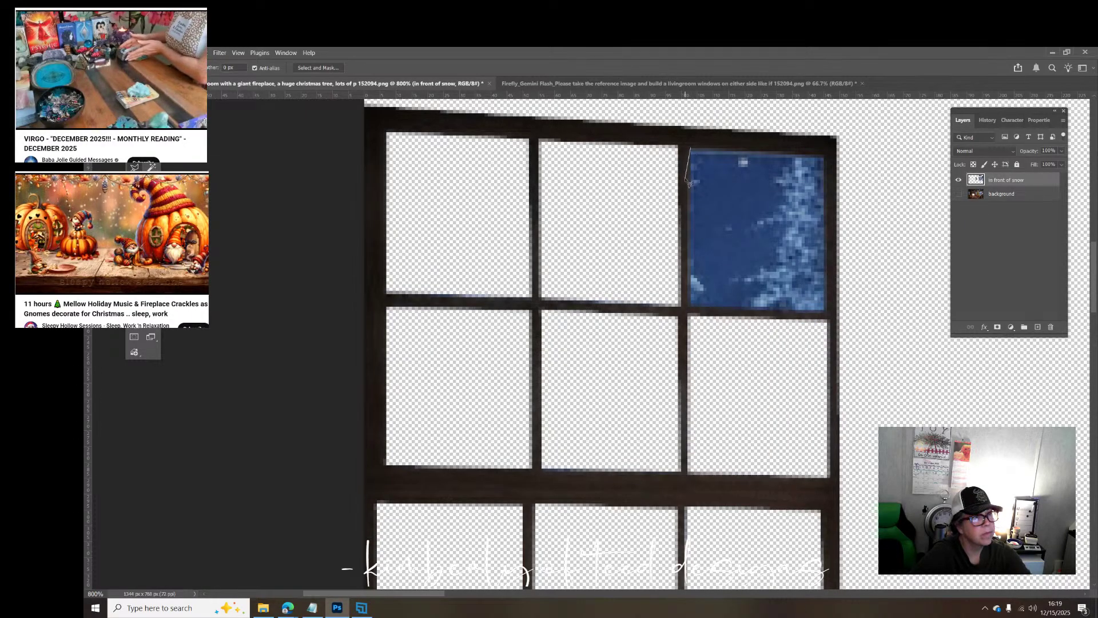
{"action": "left_click", "coordinate": [691, 308]}
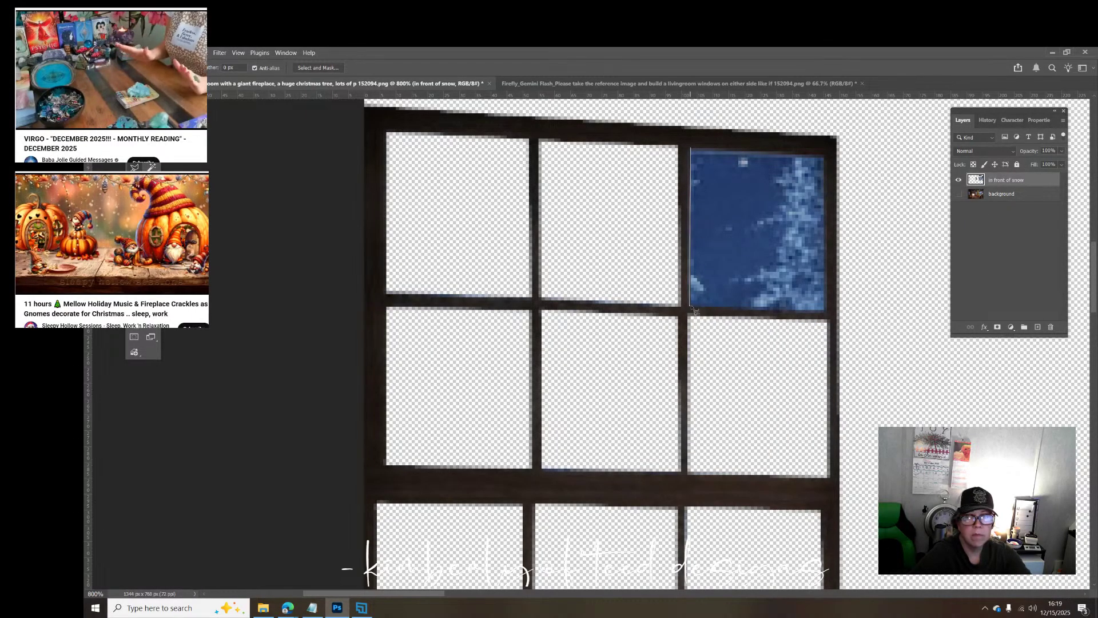
{"action": "left_click", "coordinate": [828, 314]}
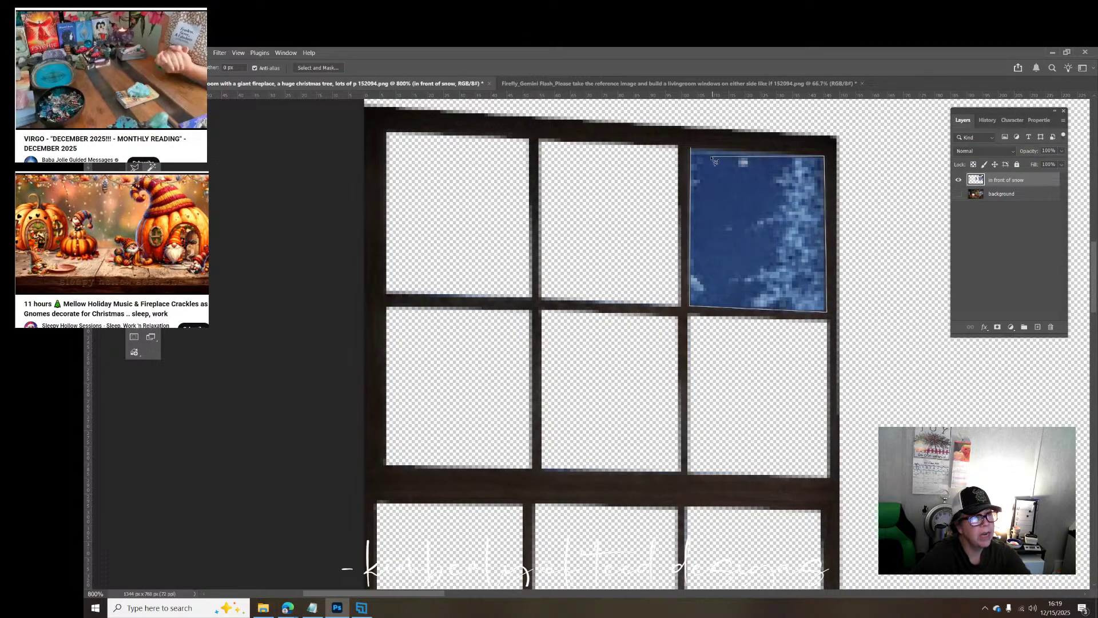
{"action": "left_click", "coordinate": [691, 150]}
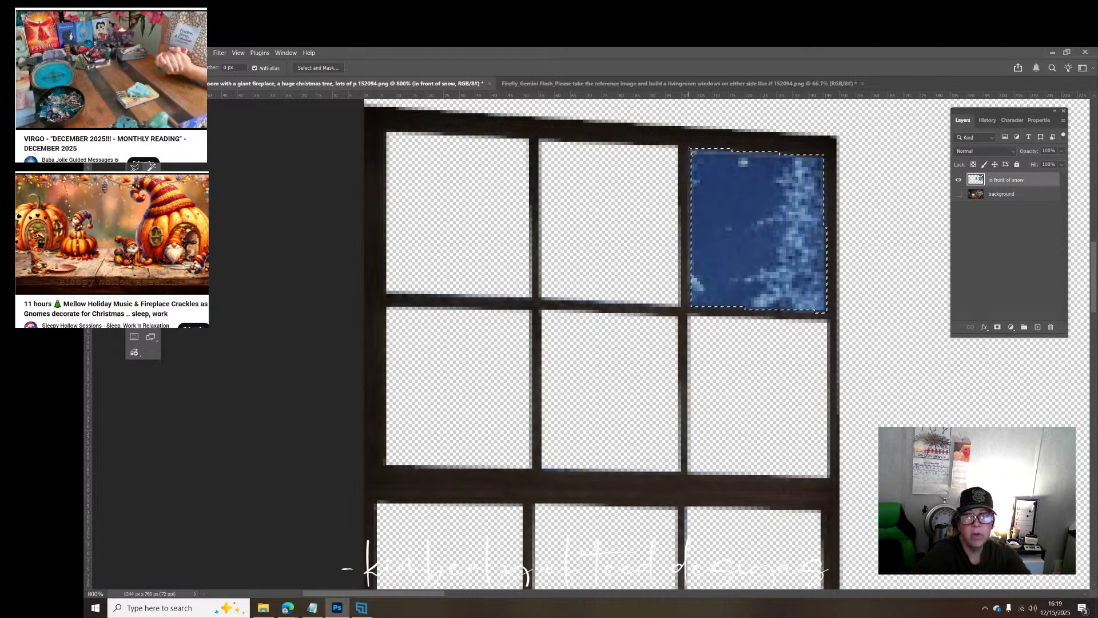
{"action": "key", "text": "Delete"}
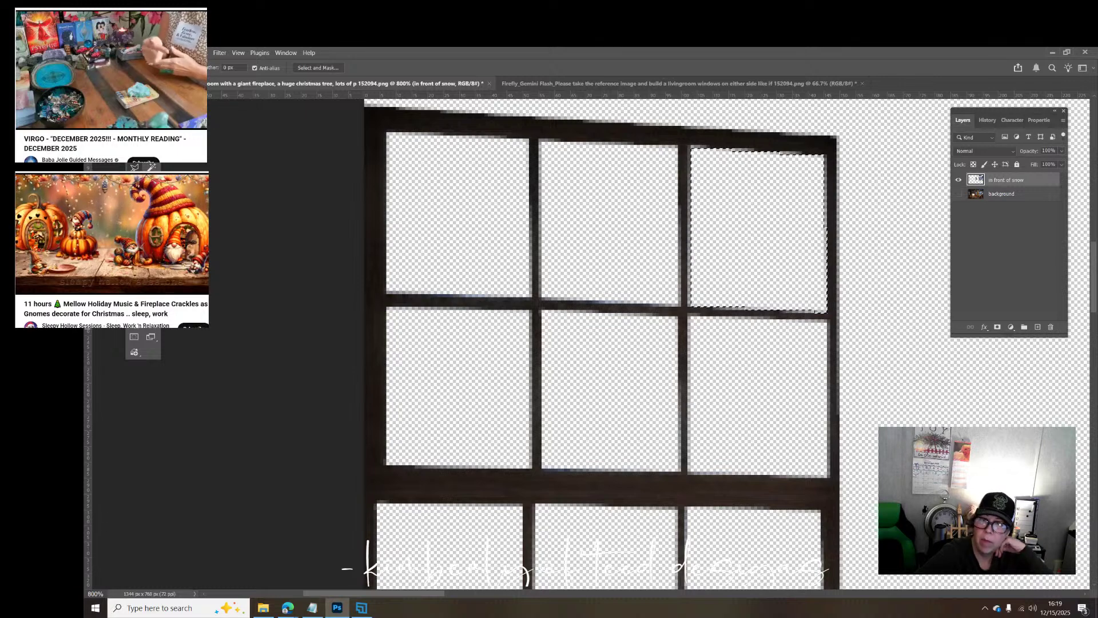
{"action": "key", "text": "ctrl+d"}
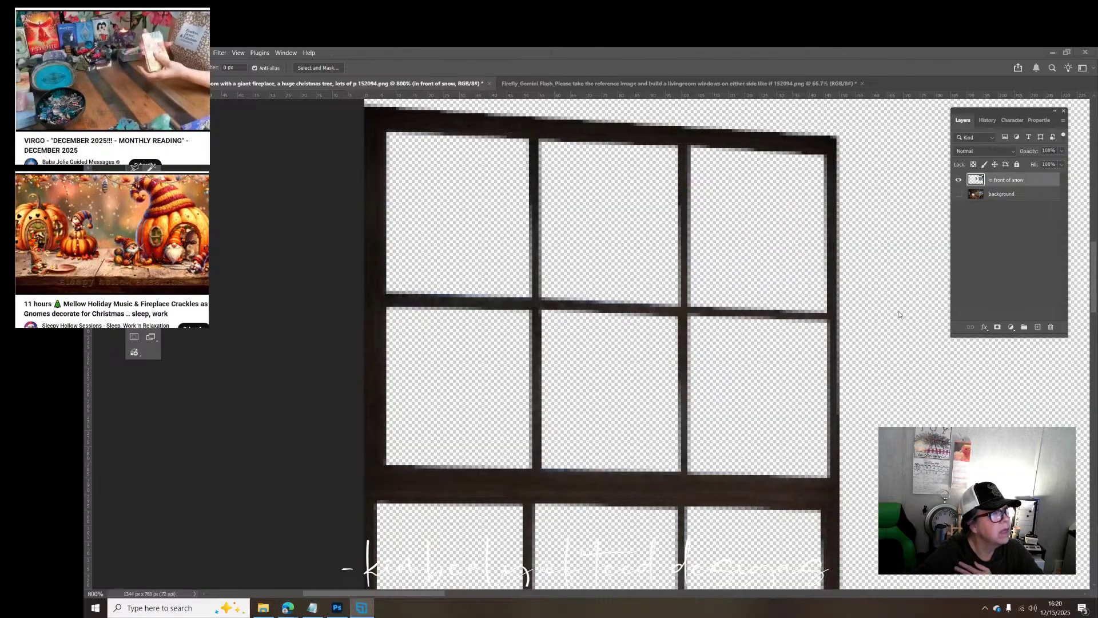
Step: On the brown wooden window, outline the top pane of the right column, delete its scenery and clear the selection
{"action": "left_click", "coordinate": [427, 593]}
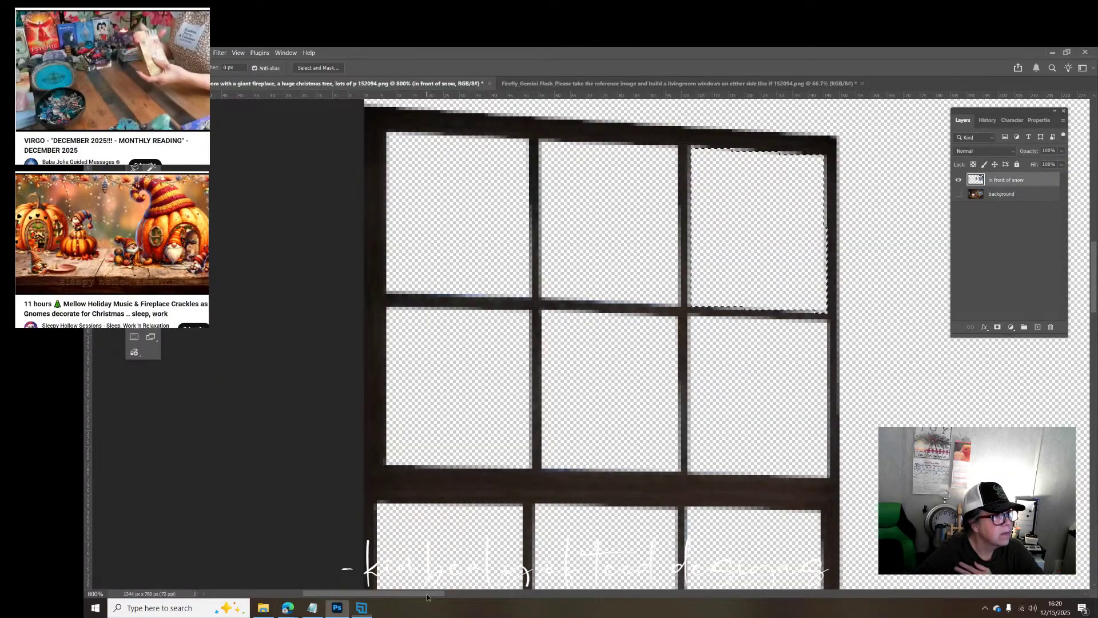
{"action": "left_click_drag", "start_coordinate": [386, 592], "coordinate": [608, 592]}
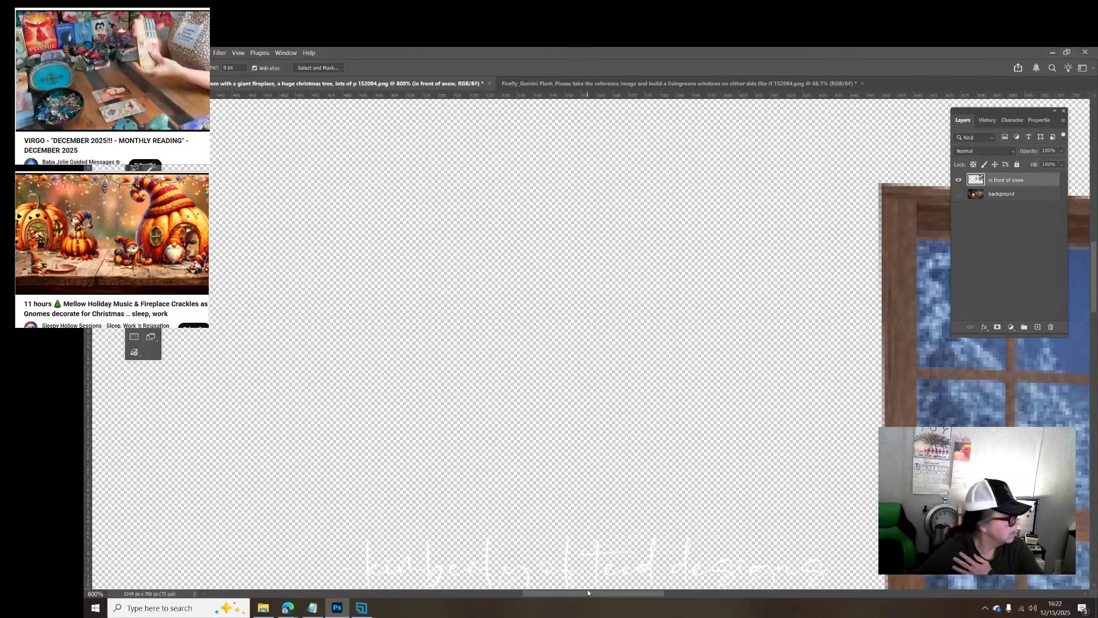
{"action": "left_click_drag", "start_coordinate": [588, 592], "coordinate": [653, 607]}
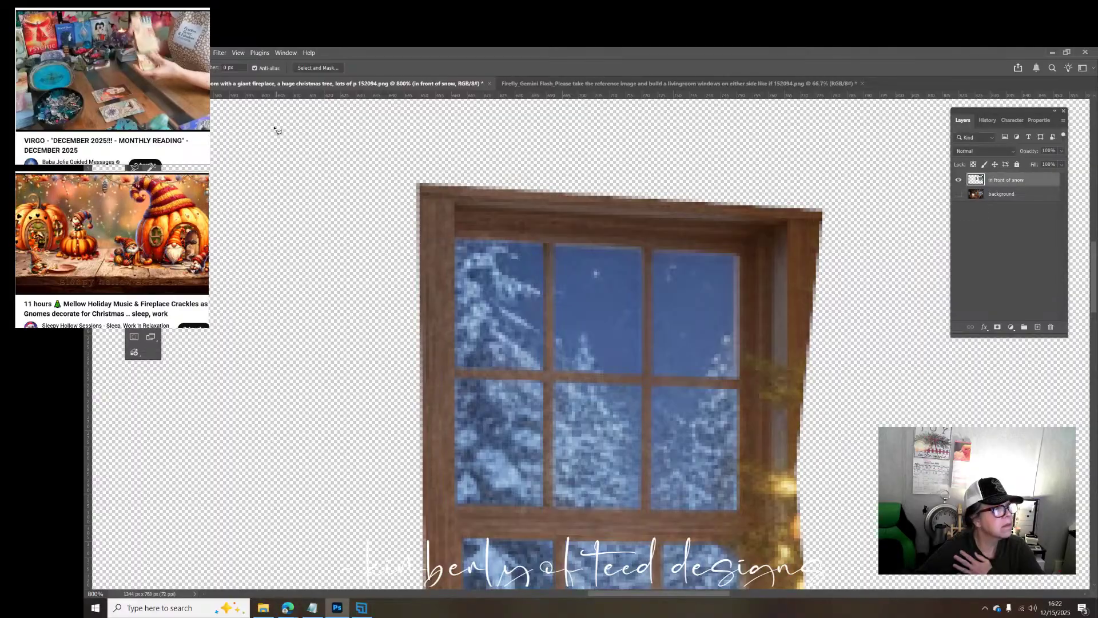
{"action": "left_click", "coordinate": [738, 255]}
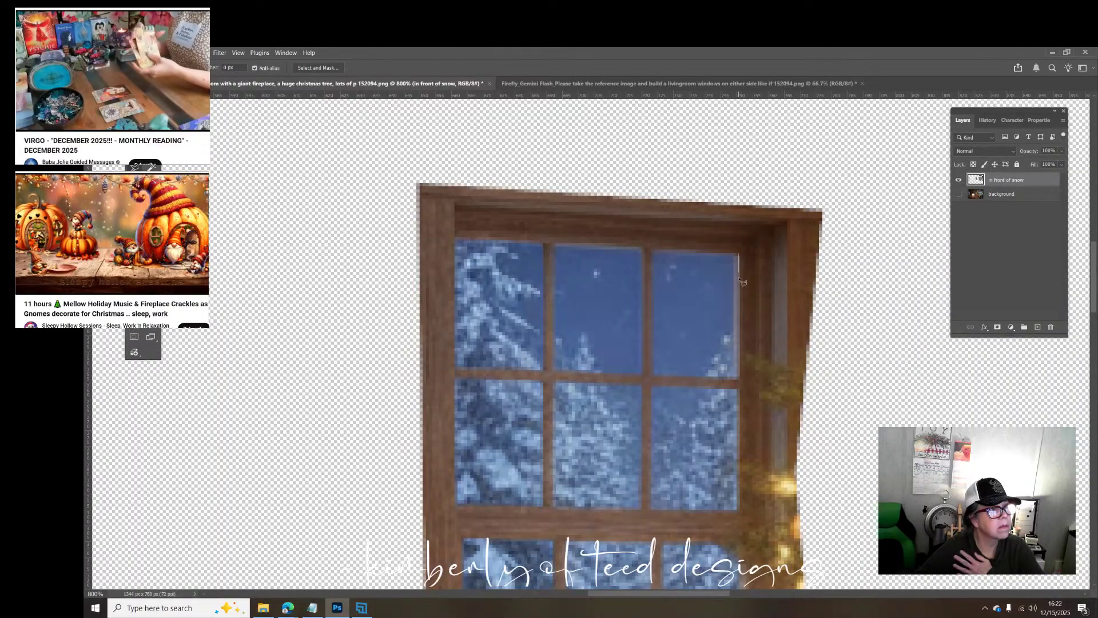
{"action": "left_click", "coordinate": [738, 378]}
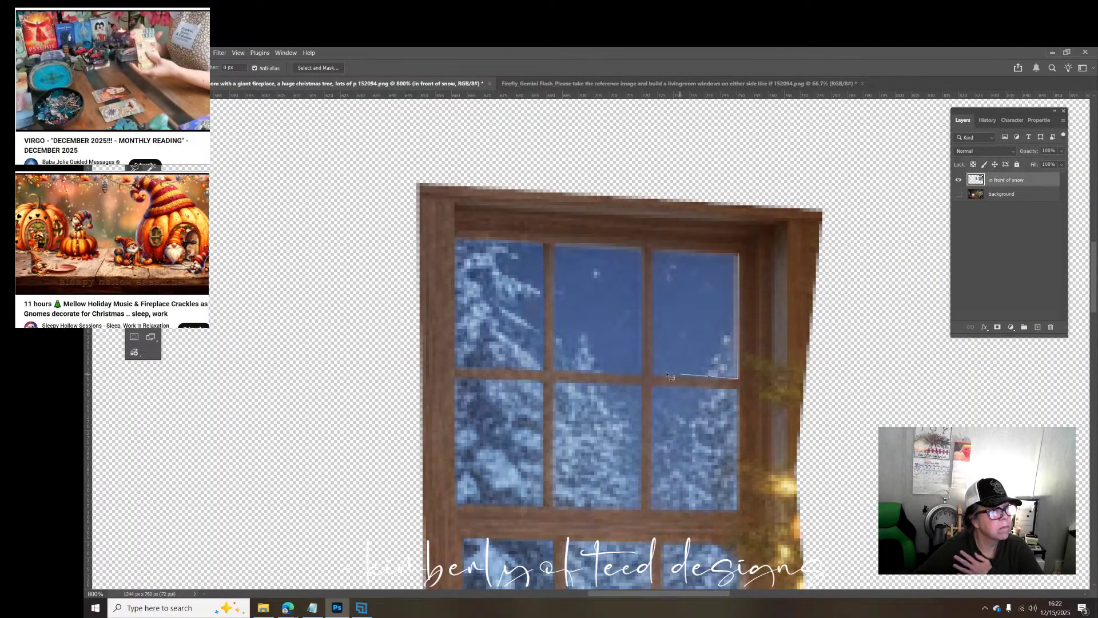
{"action": "left_click", "coordinate": [653, 377]}
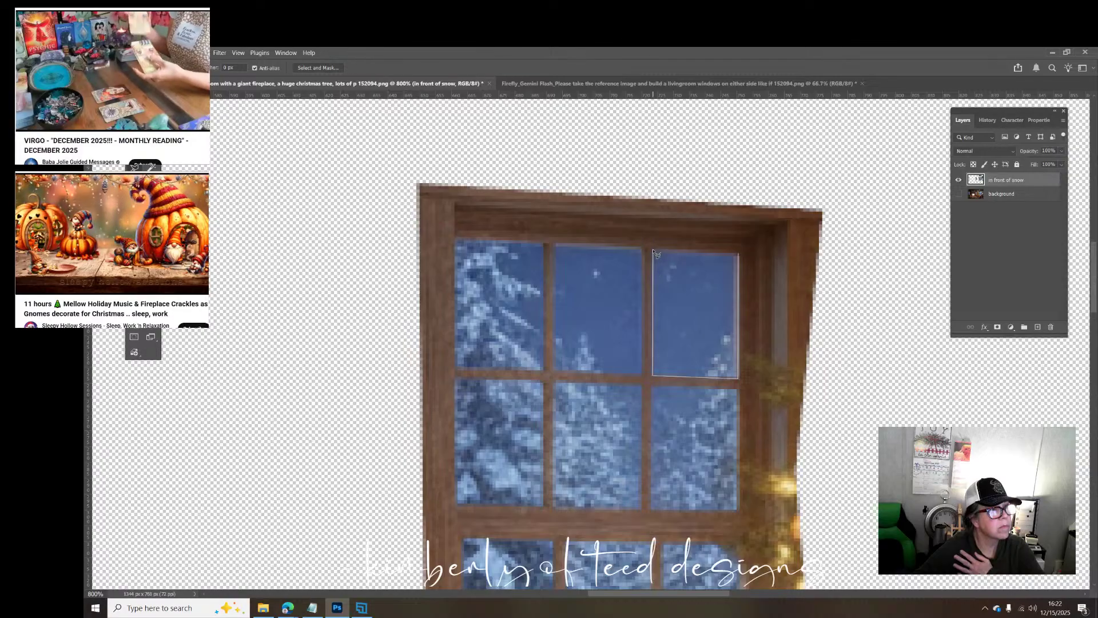
{"action": "left_click", "coordinate": [653, 248]}
{"action": "double_click", "coordinate": [738, 253]}
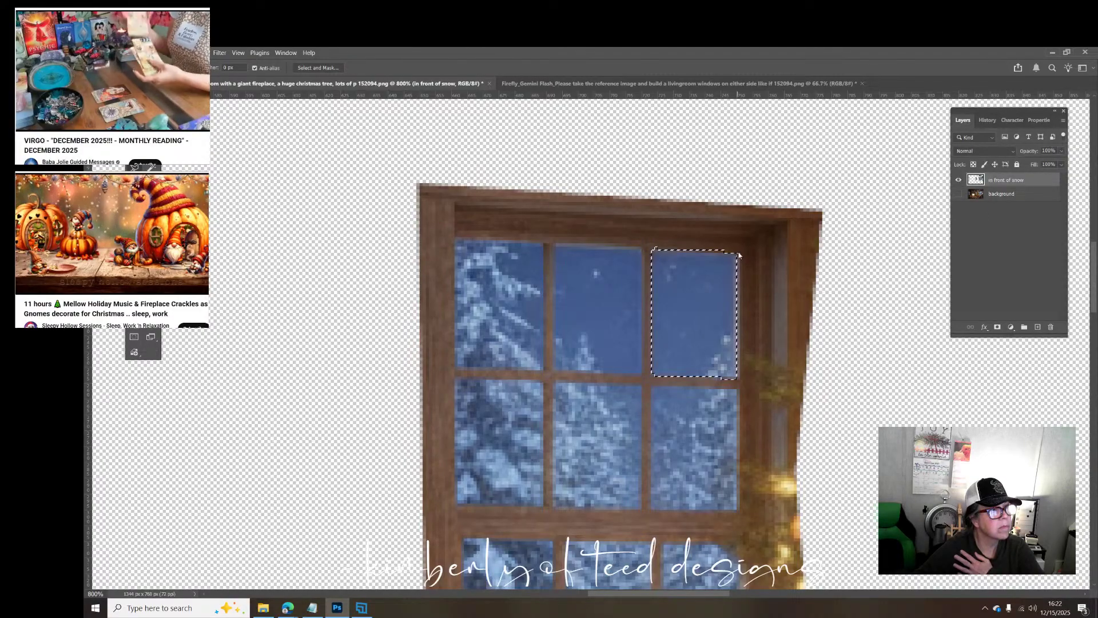
{"action": "key", "text": "Delete"}
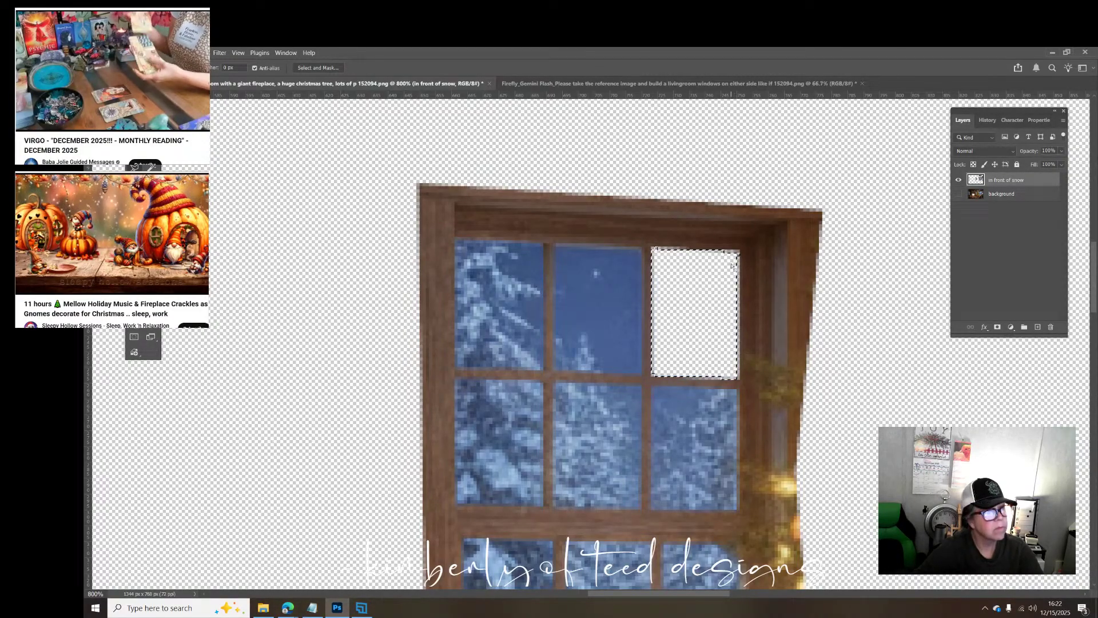
{"action": "key", "text": "ctrl+d"}
Step: Outline the right-column pane just above the brown window's thick crossbar and delete its scenery
{"action": "left_click", "coordinate": [652, 388]}
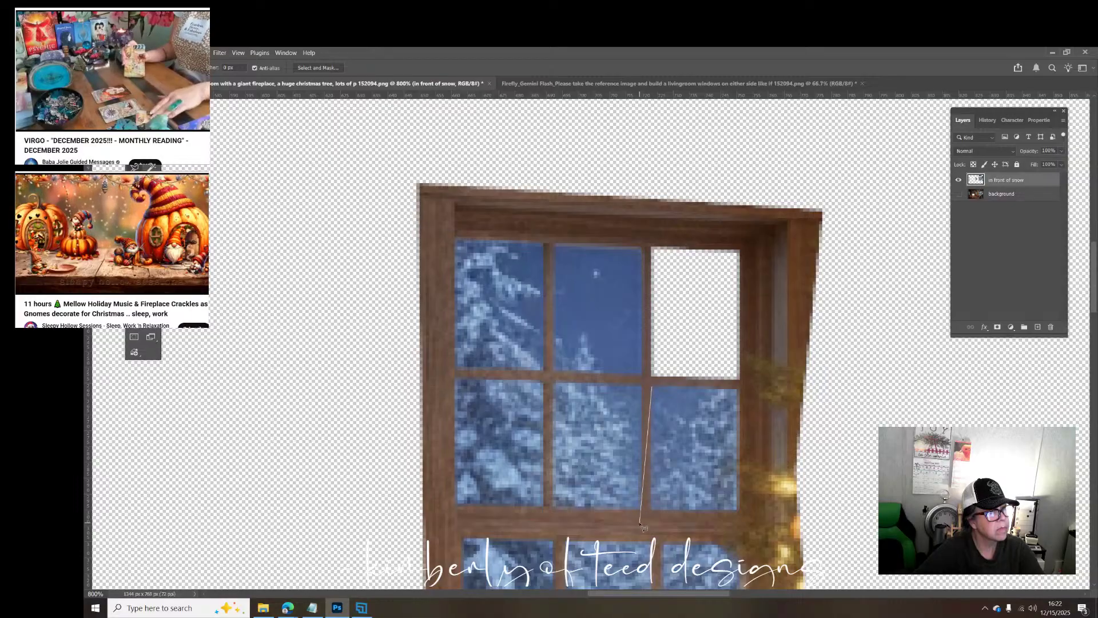
{"action": "left_click", "coordinate": [649, 509]}
{"action": "left_click", "coordinate": [740, 508]}
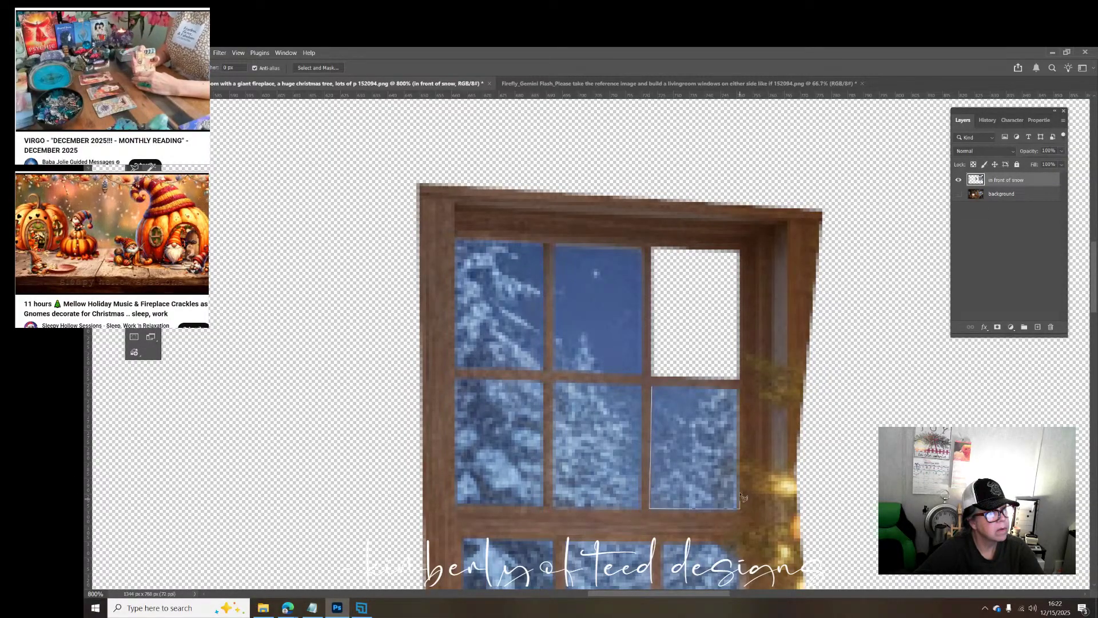
{"action": "left_click", "coordinate": [738, 390]}
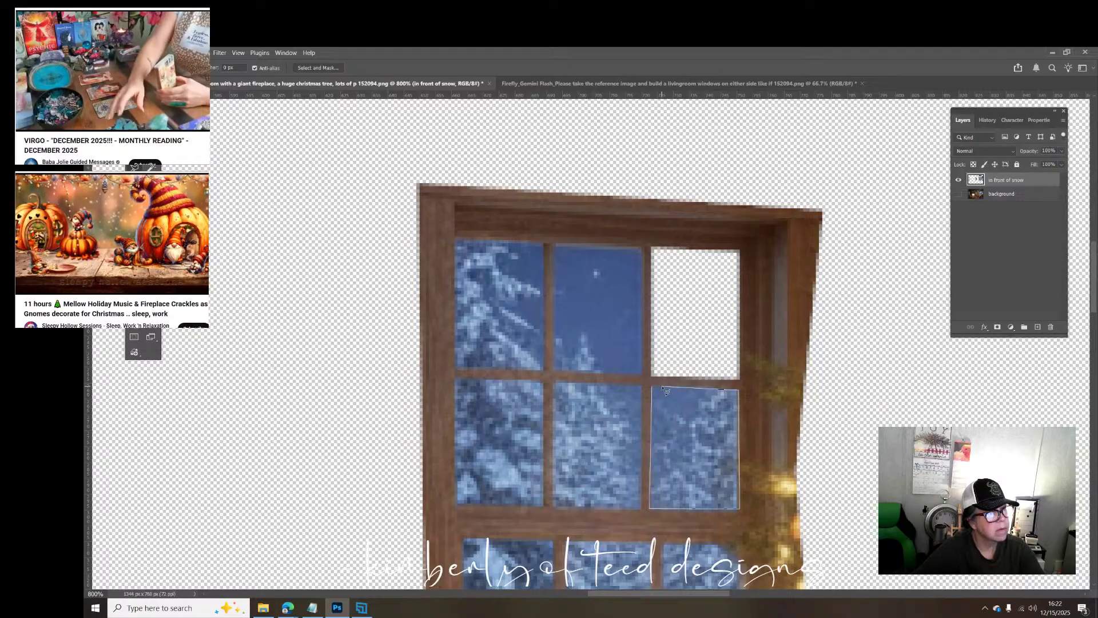
{"action": "left_click", "coordinate": [653, 388]}
{"action": "key", "text": "Delete"}
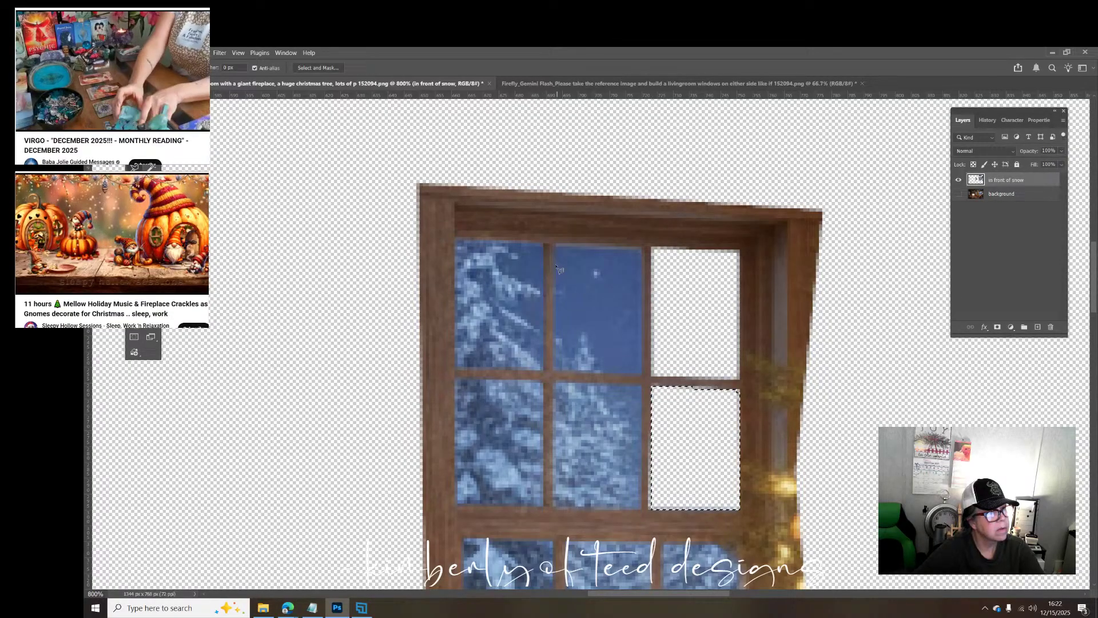
Step: Outline the top pane of the brown window's middle column and delete its starry sky and treetop
{"action": "left_click", "coordinate": [643, 247]}
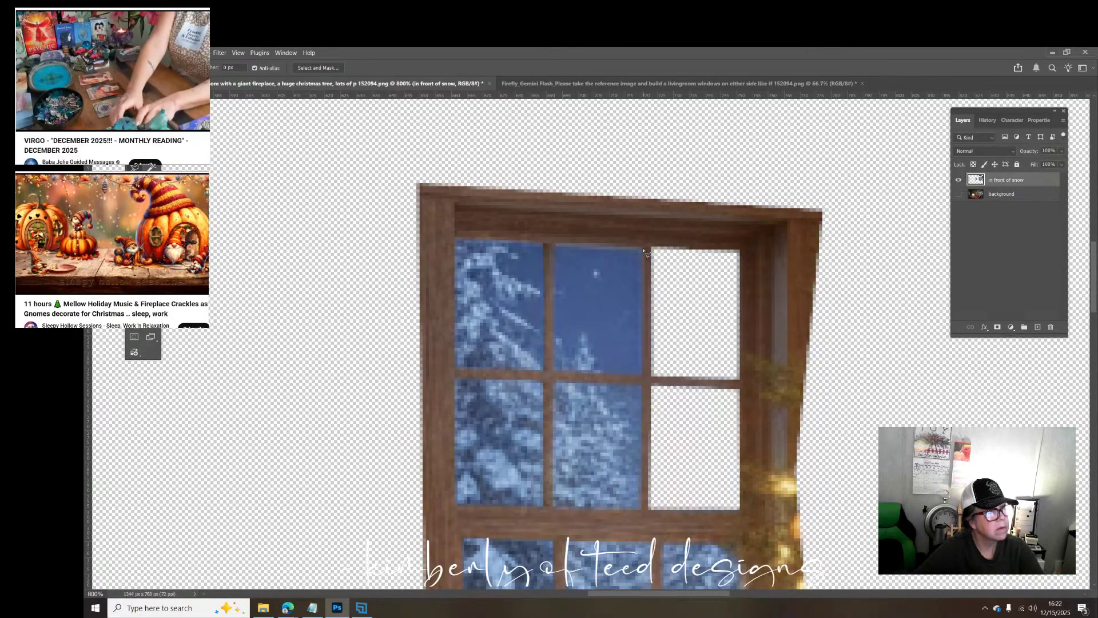
{"action": "left_click", "coordinate": [643, 377]}
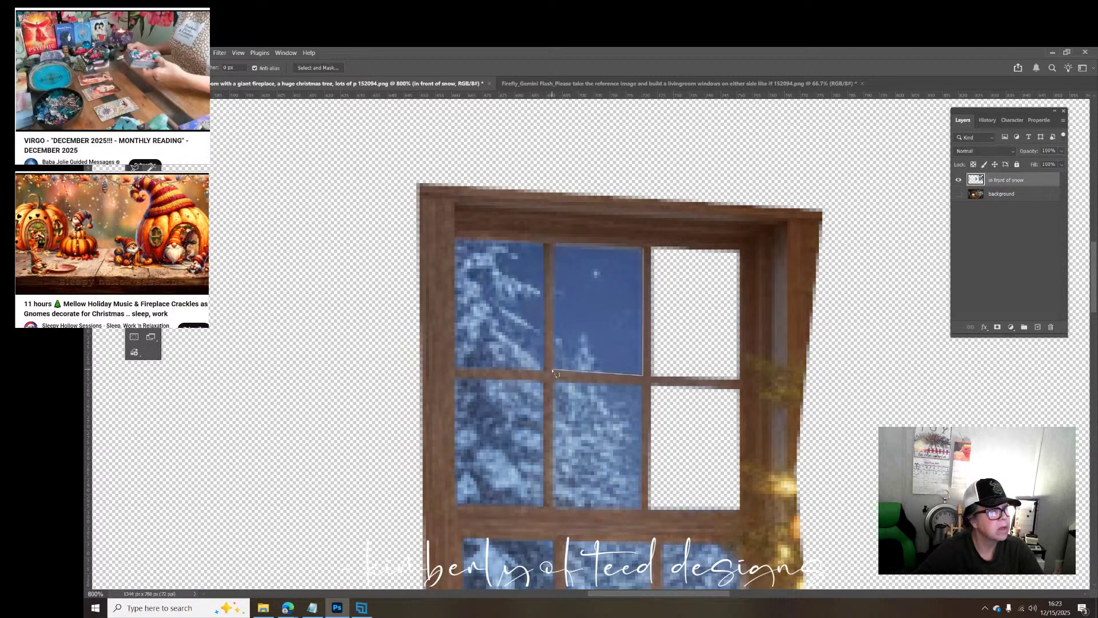
{"action": "left_click", "coordinate": [552, 372]}
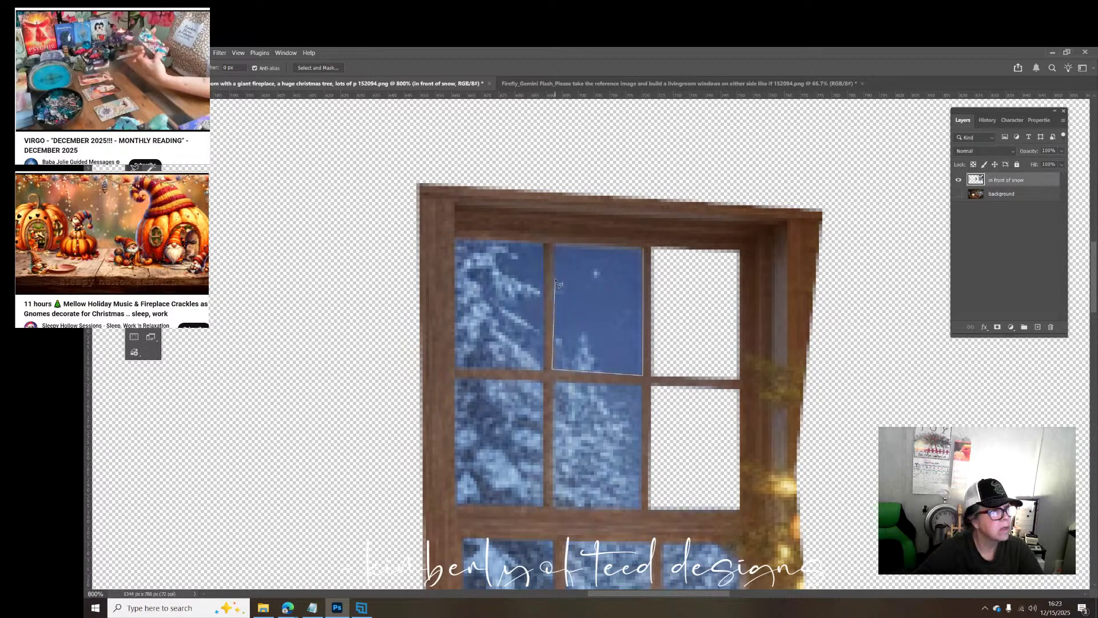
{"action": "left_click", "coordinate": [554, 246]}
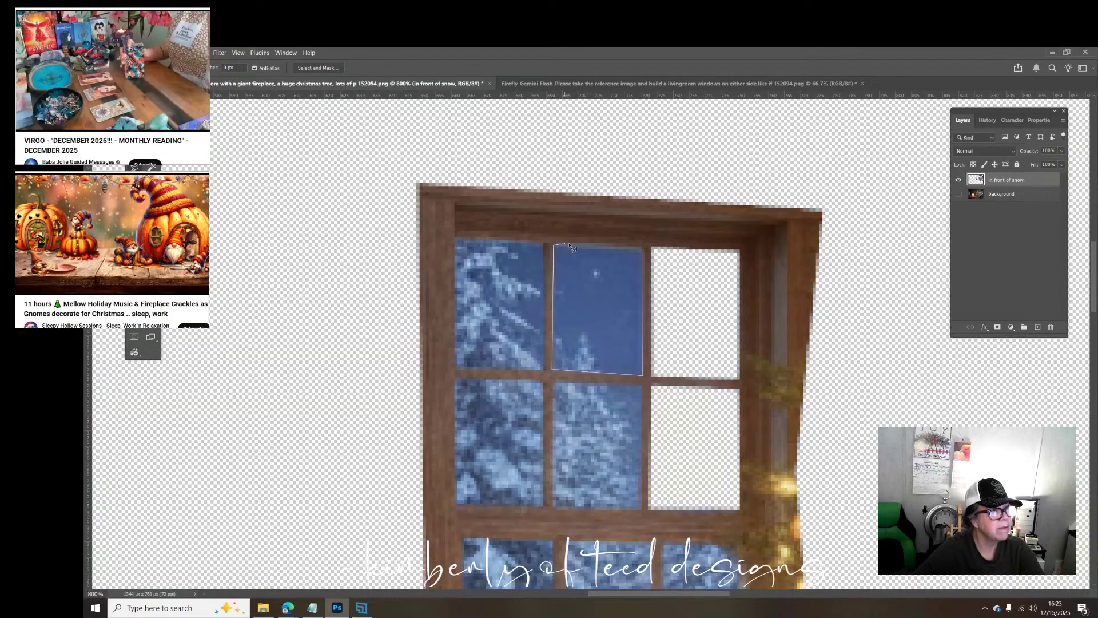
{"action": "left_click", "coordinate": [643, 247]}
{"action": "key", "text": "Delete"}
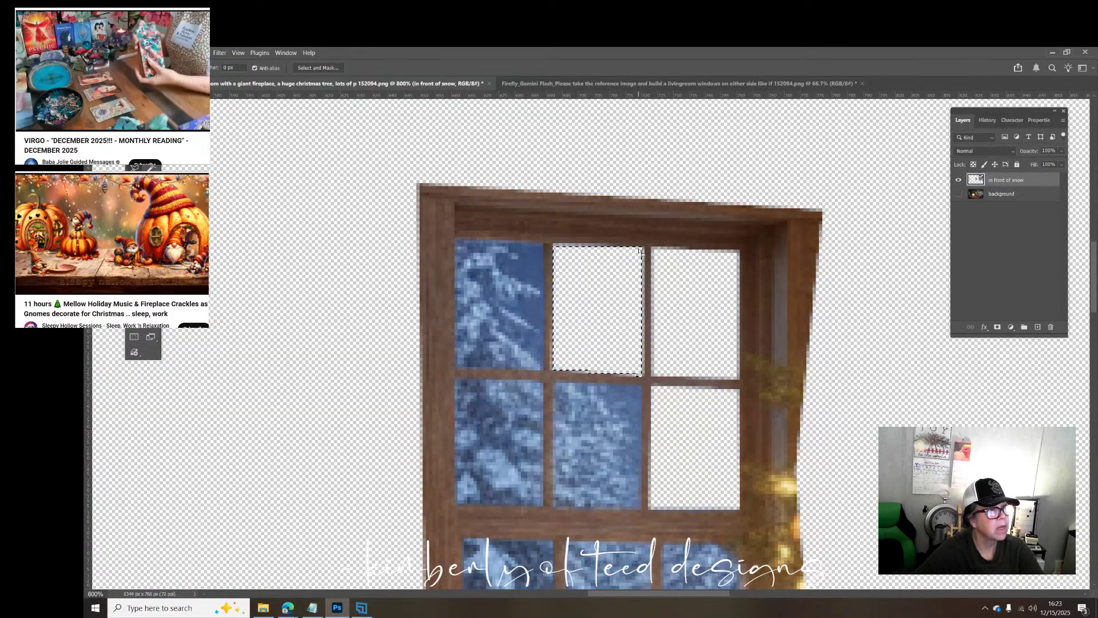
Step: Outline the top pane of the brown window's left column and delete its snowy tree scenery
{"action": "left_click", "coordinate": [543, 245]}
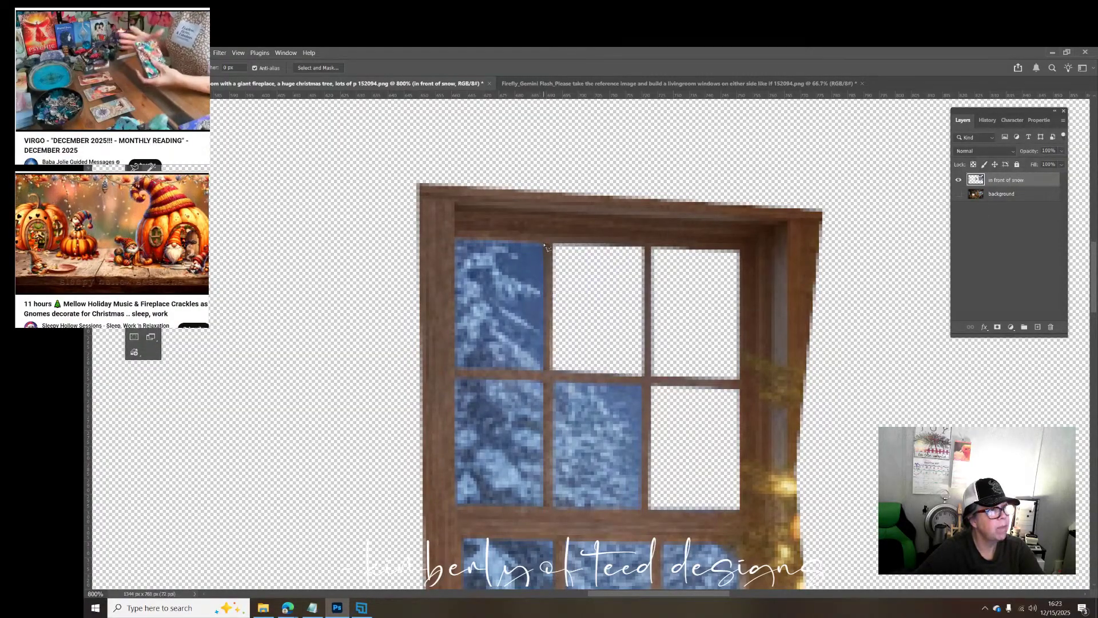
{"action": "left_click", "coordinate": [543, 369]}
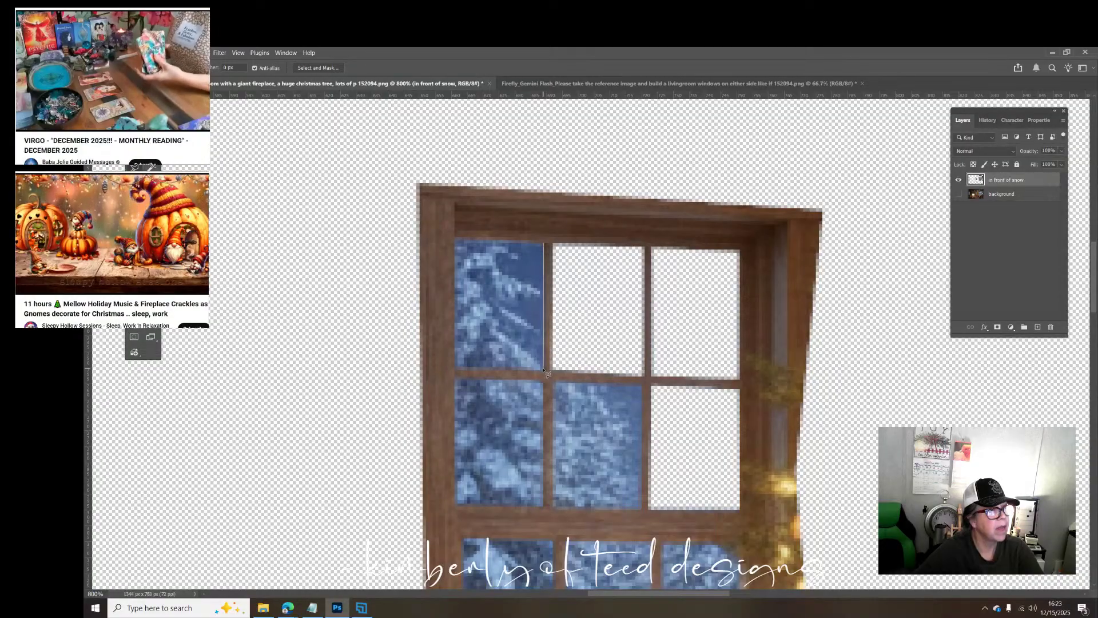
{"action": "left_click", "coordinate": [456, 368]}
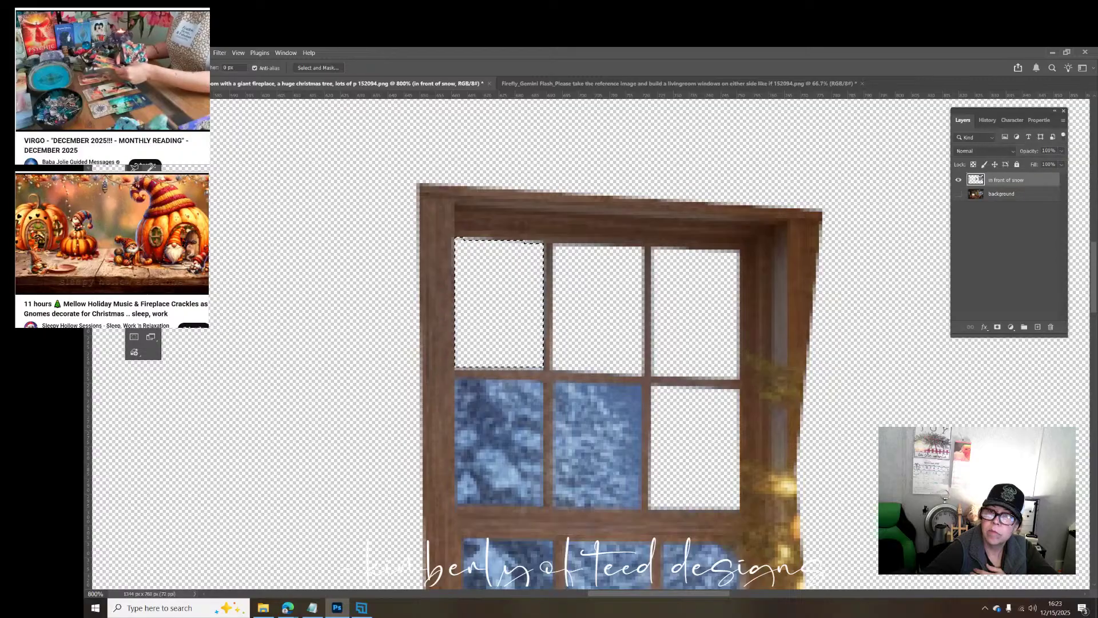
{"action": "key", "text": "alt+Tab"}
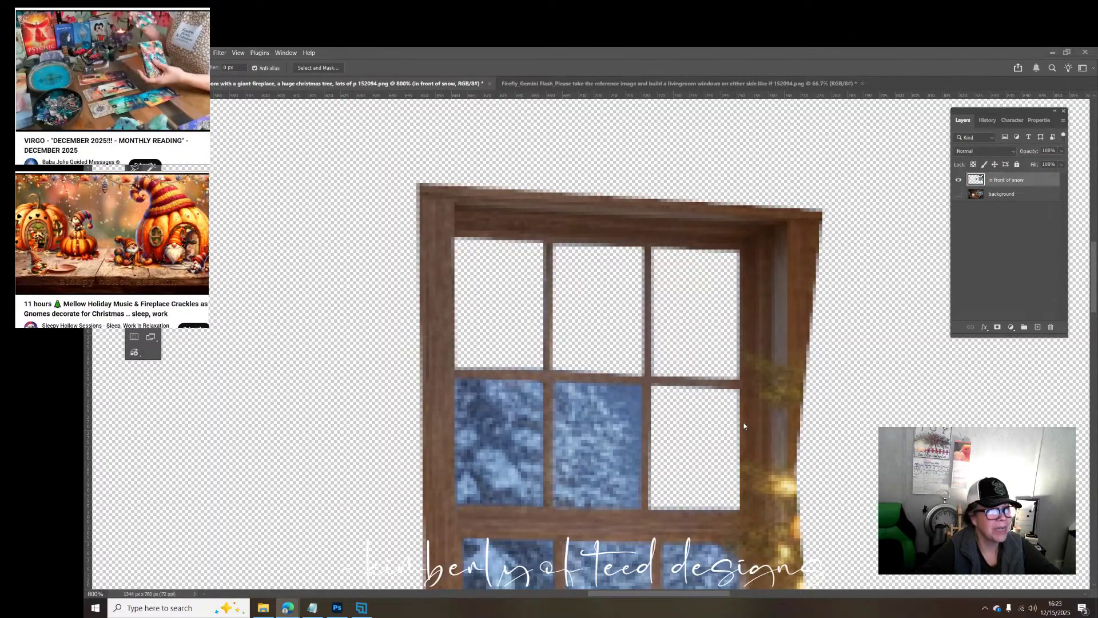
Step: Select the middle-column pane just above the brown window's thick crossbar and delete its scenery
{"action": "left_click", "coordinate": [643, 385]}
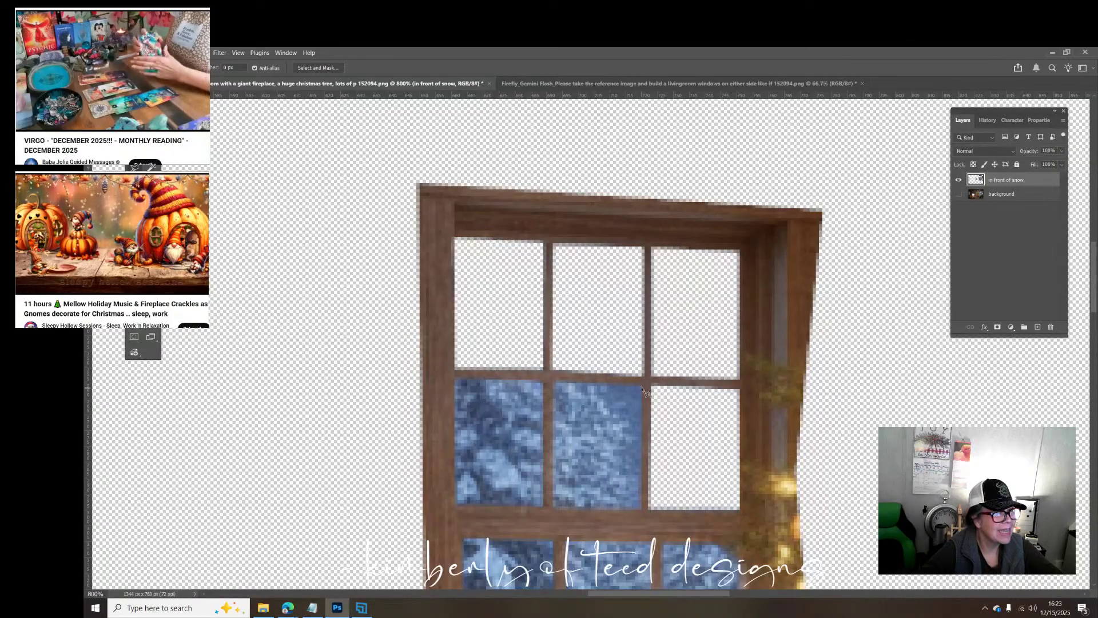
{"action": "left_click", "coordinate": [642, 509]}
{"action": "left_click", "coordinate": [554, 508]}
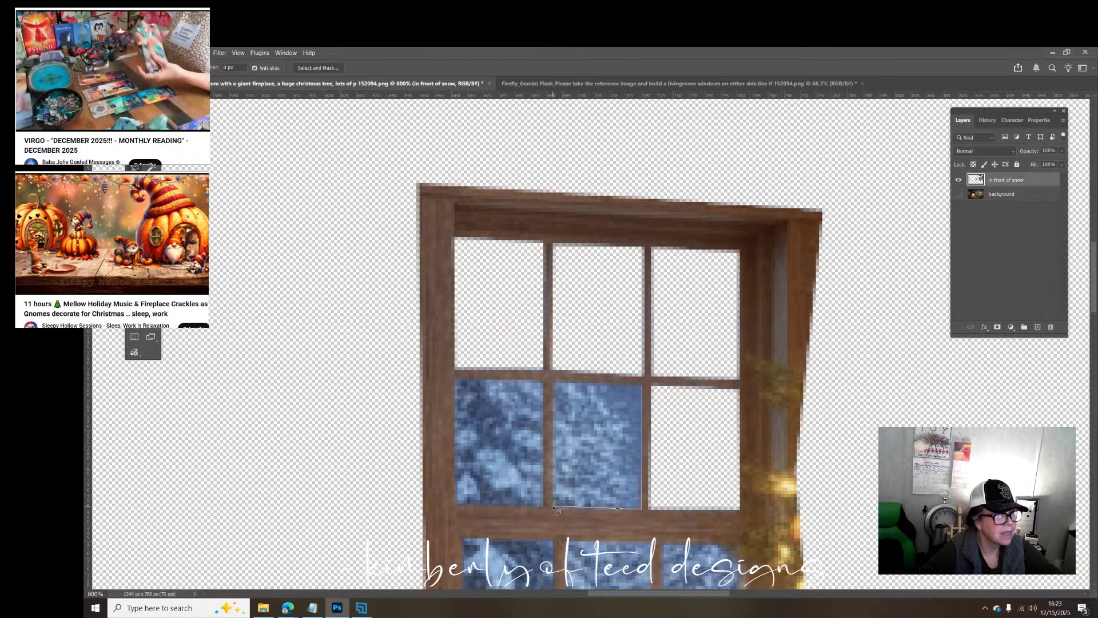
{"action": "left_click", "coordinate": [554, 381]}
{"action": "left_click", "coordinate": [643, 388]}
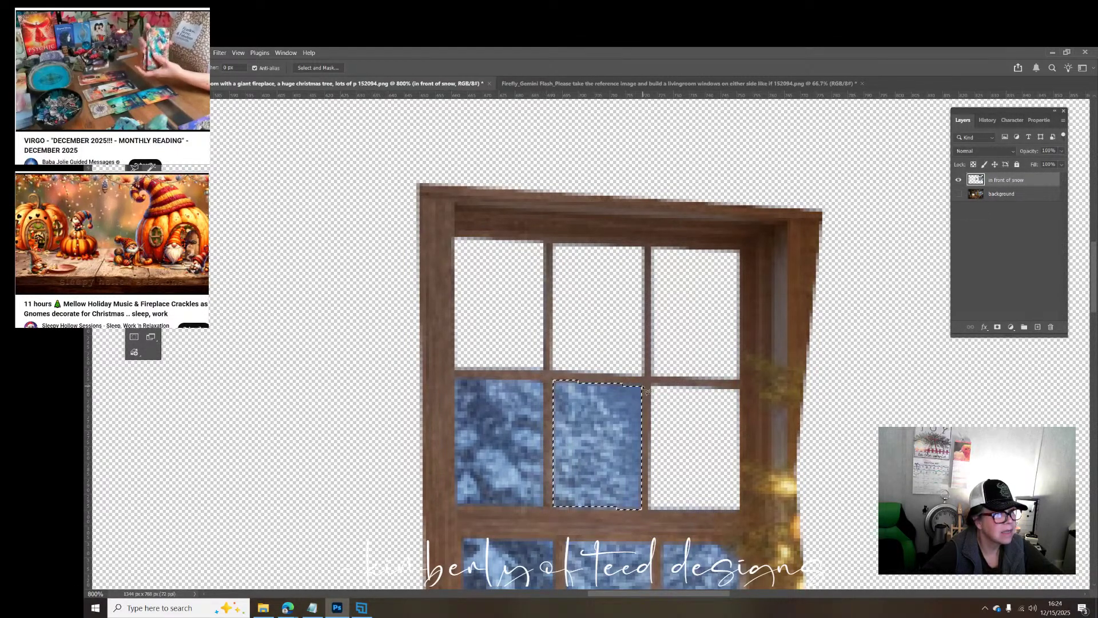
{"action": "key", "text": "Delete"}
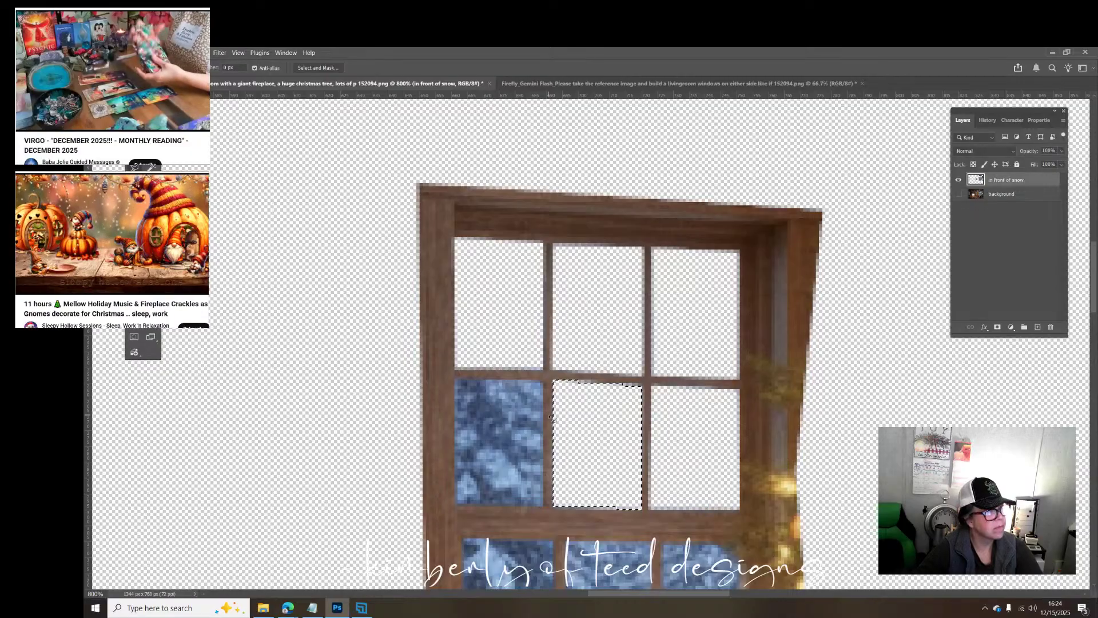
Step: Outline the left-column pane just above the brown window's thick crossbar and delete its scenery
{"action": "left_click", "coordinate": [544, 380]}
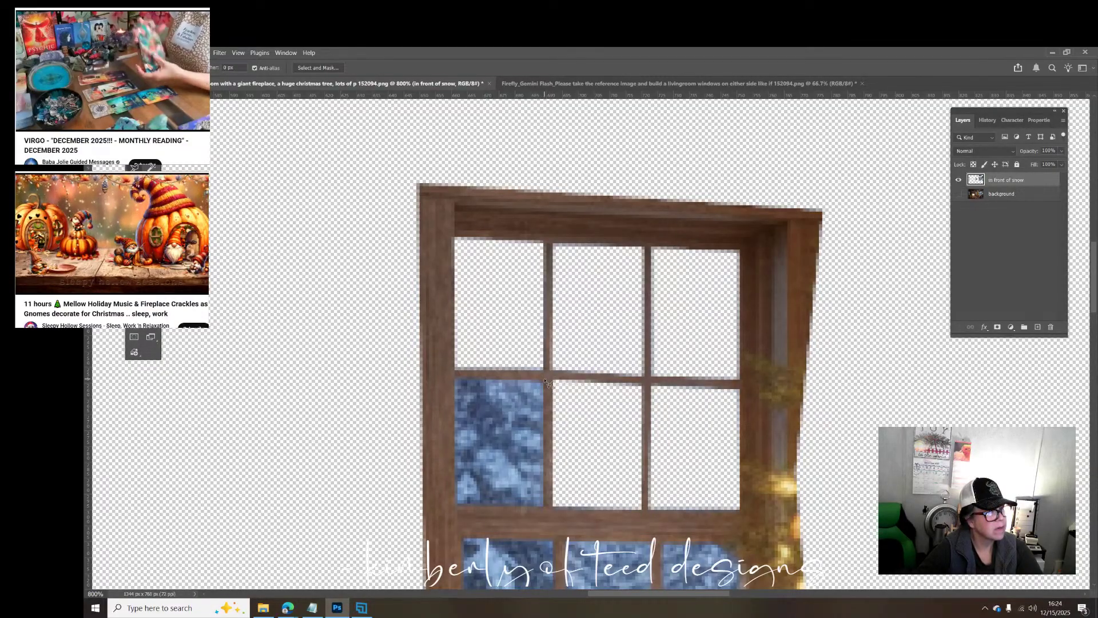
{"action": "left_click", "coordinate": [543, 507]}
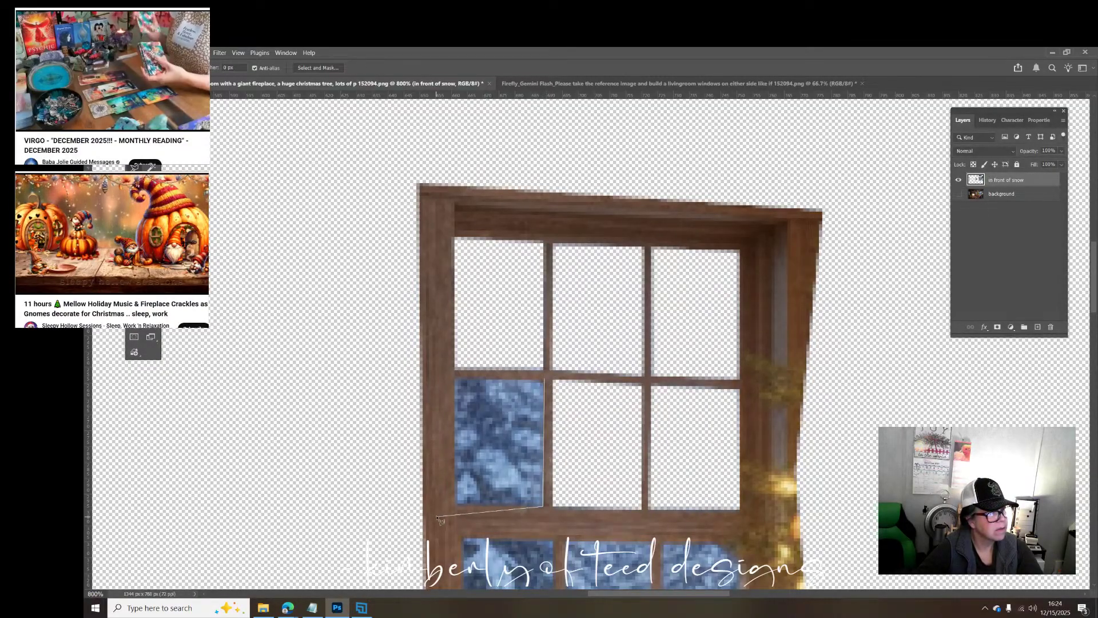
{"action": "left_click", "coordinate": [456, 505]}
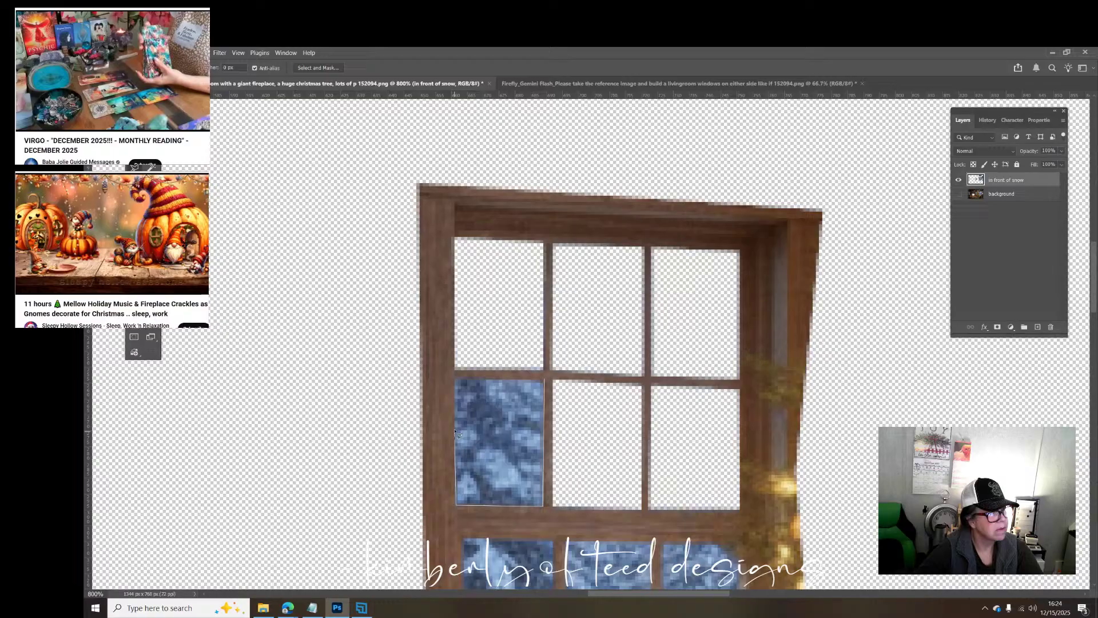
{"action": "left_click", "coordinate": [454, 378]}
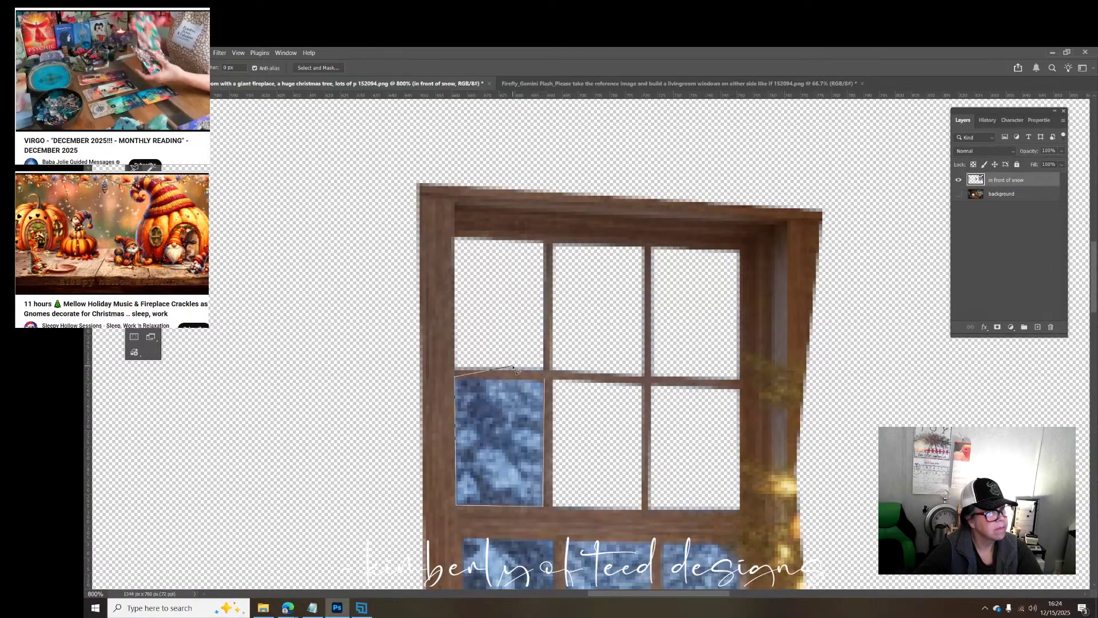
{"action": "left_click", "coordinate": [544, 378]}
{"action": "key", "text": "Delete"}
Step: Outline the right-column pane just below the brown window's thick crossbar, following the garland's edge, and delete its scenery
{"action": "scroll", "coordinate": [546, 429], "scroll_direction": "down", "scroll_amount": 4}
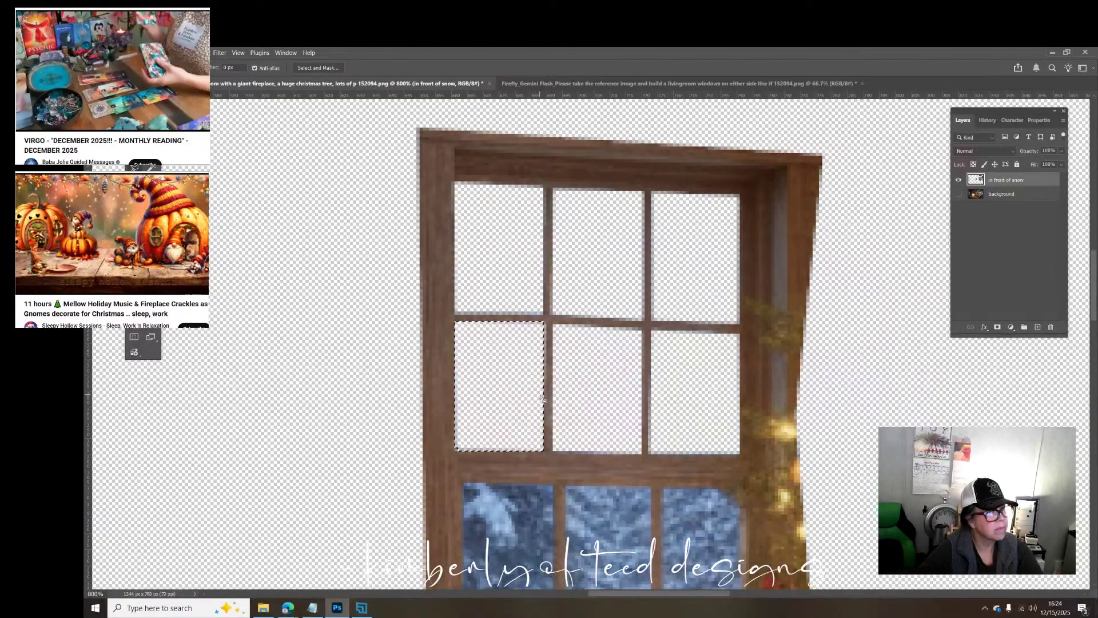
{"action": "scroll", "coordinate": [546, 433], "scroll_direction": "down", "scroll_amount": 1}
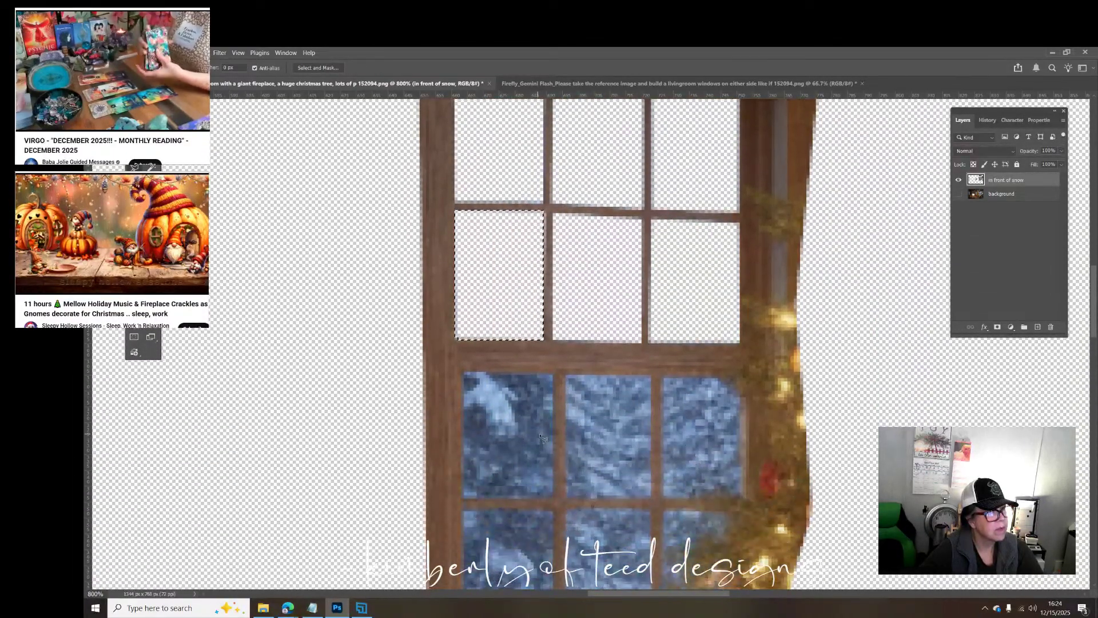
{"action": "left_click", "coordinate": [662, 499]}
{"action": "left_click", "coordinate": [705, 501]}
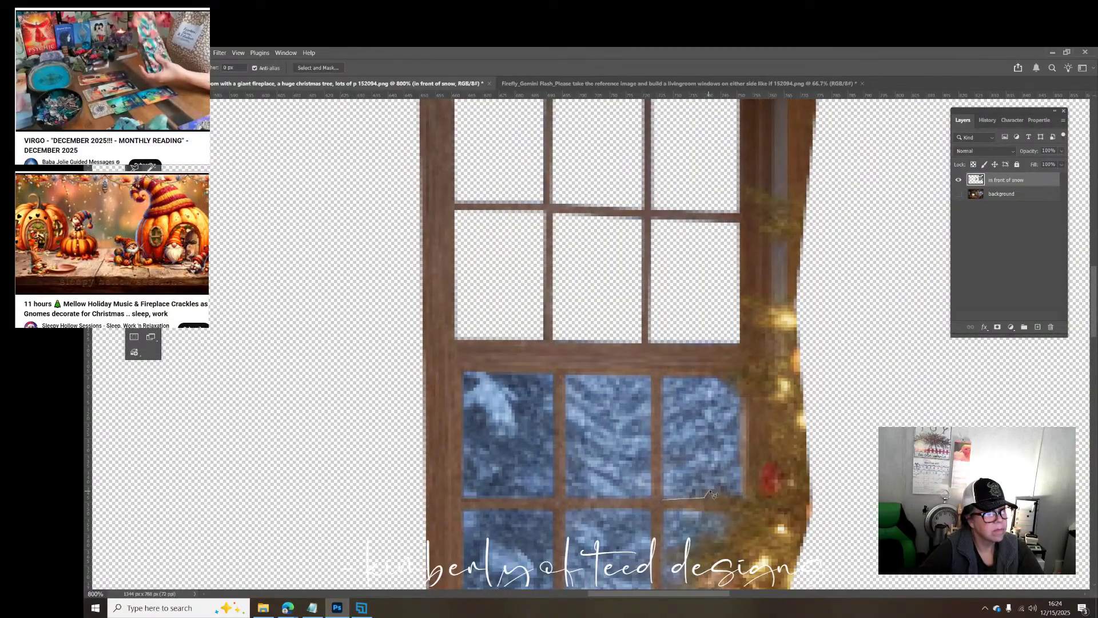
{"action": "left_click", "coordinate": [720, 486]}
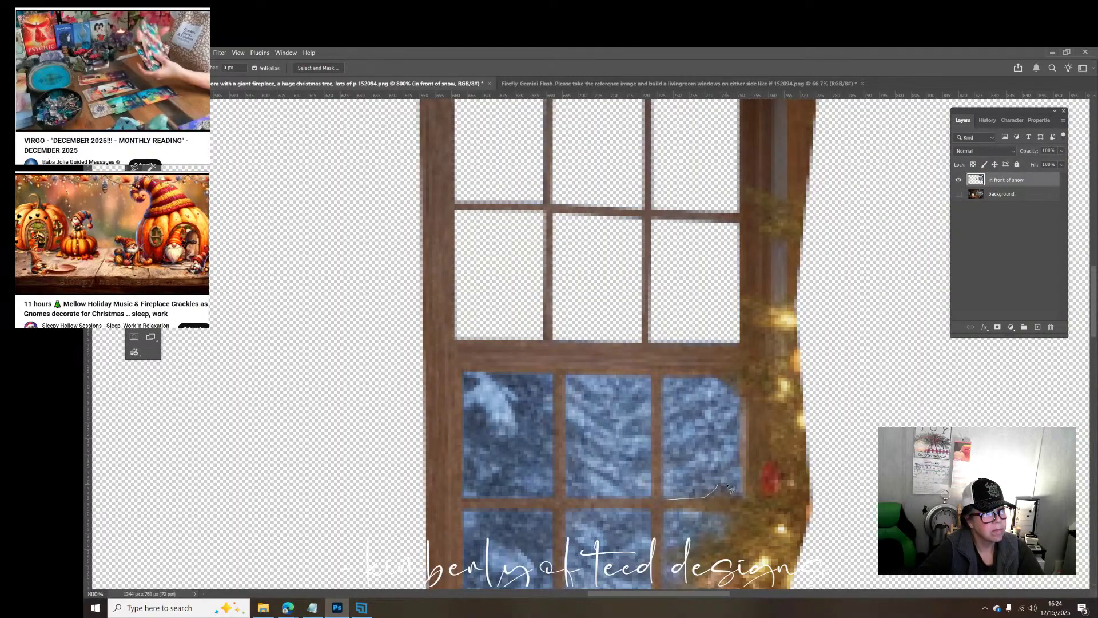
{"action": "left_click", "coordinate": [743, 495]}
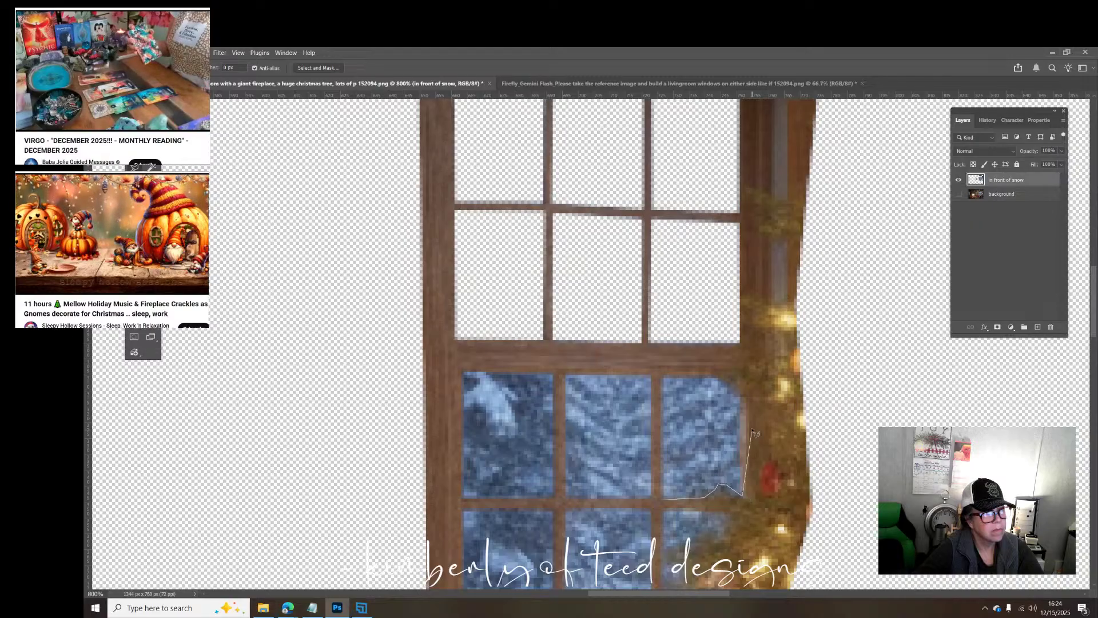
{"action": "left_click", "coordinate": [741, 396]}
{"action": "left_click", "coordinate": [714, 378]}
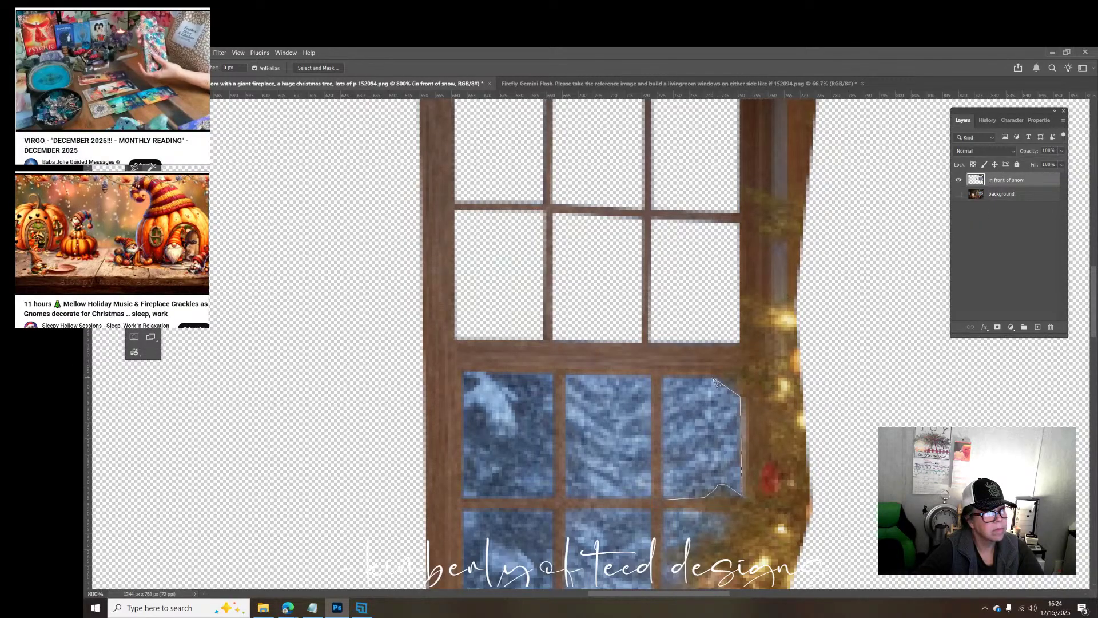
{"action": "left_click", "coordinate": [662, 379]}
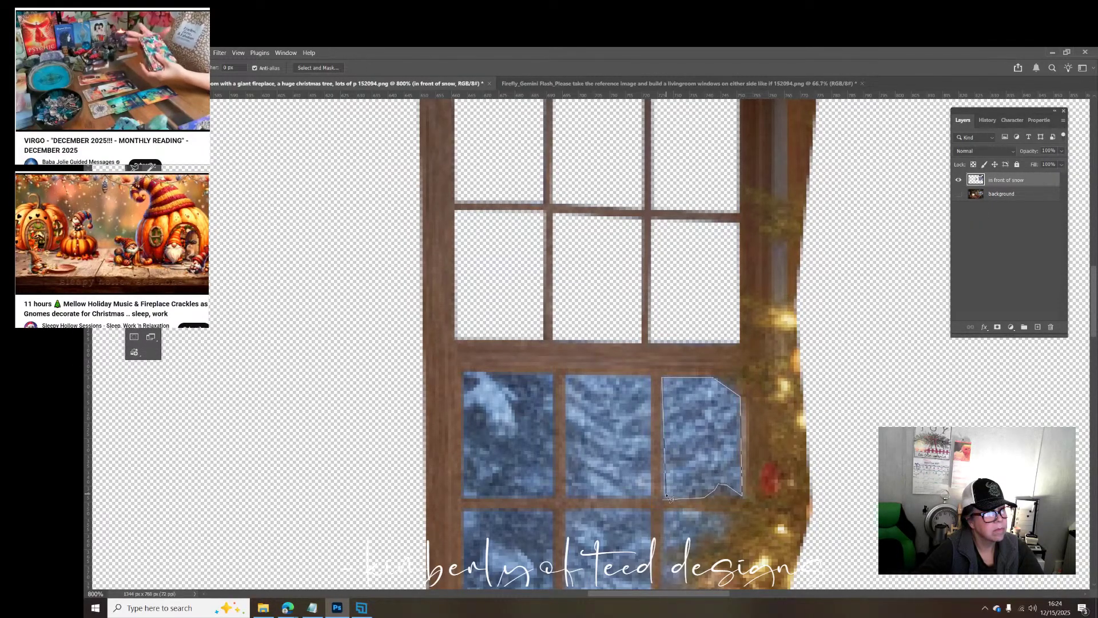
{"action": "left_click", "coordinate": [664, 499]}
{"action": "key", "text": "Delete"}
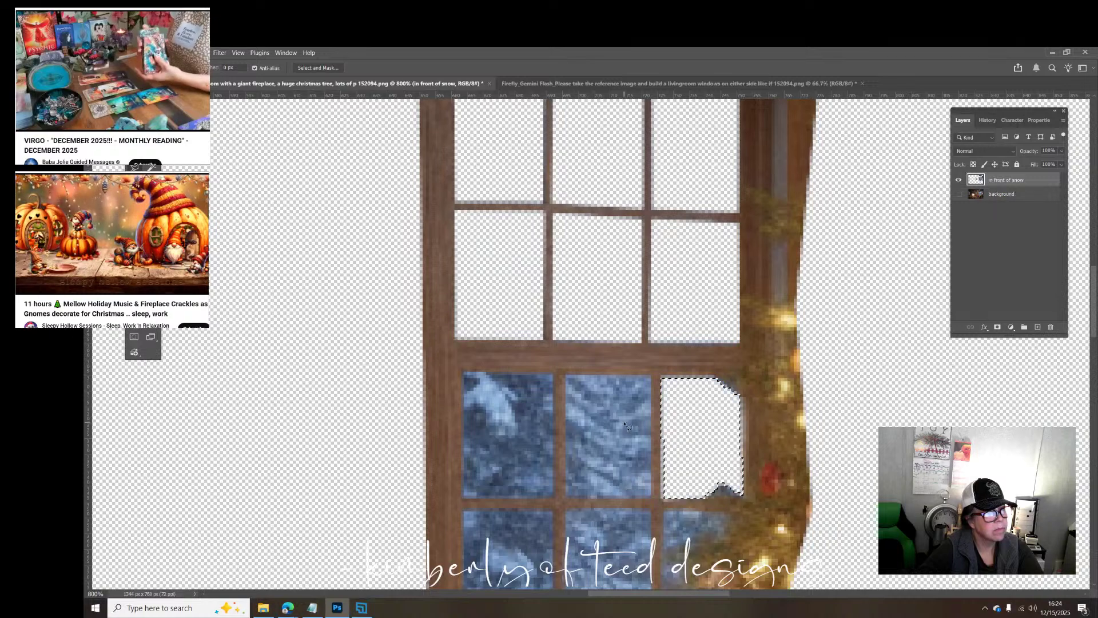
Step: Outline the middle-column pane just below the brown window's thick crossbar and delete its scenery
{"action": "left_click", "coordinate": [652, 376]}
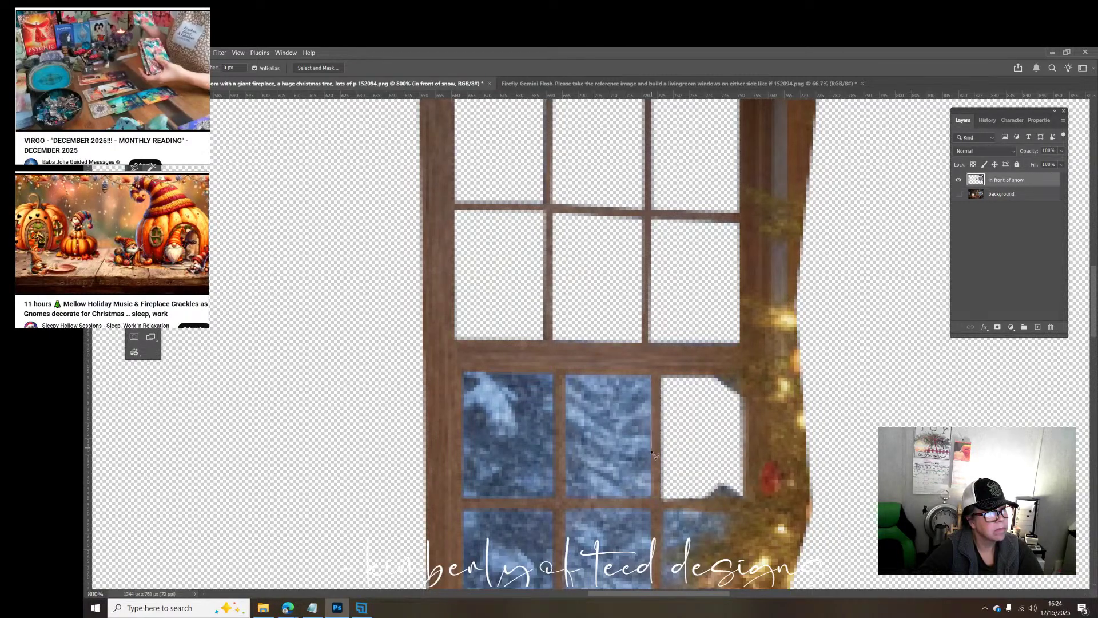
{"action": "left_click", "coordinate": [652, 499]}
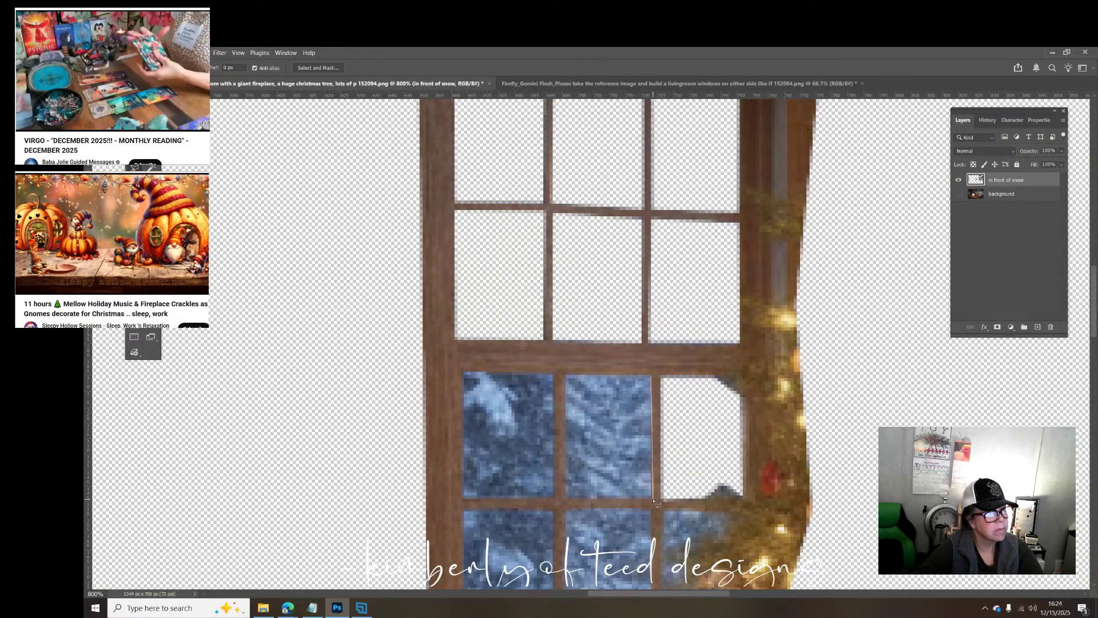
{"action": "left_click", "coordinate": [564, 499]}
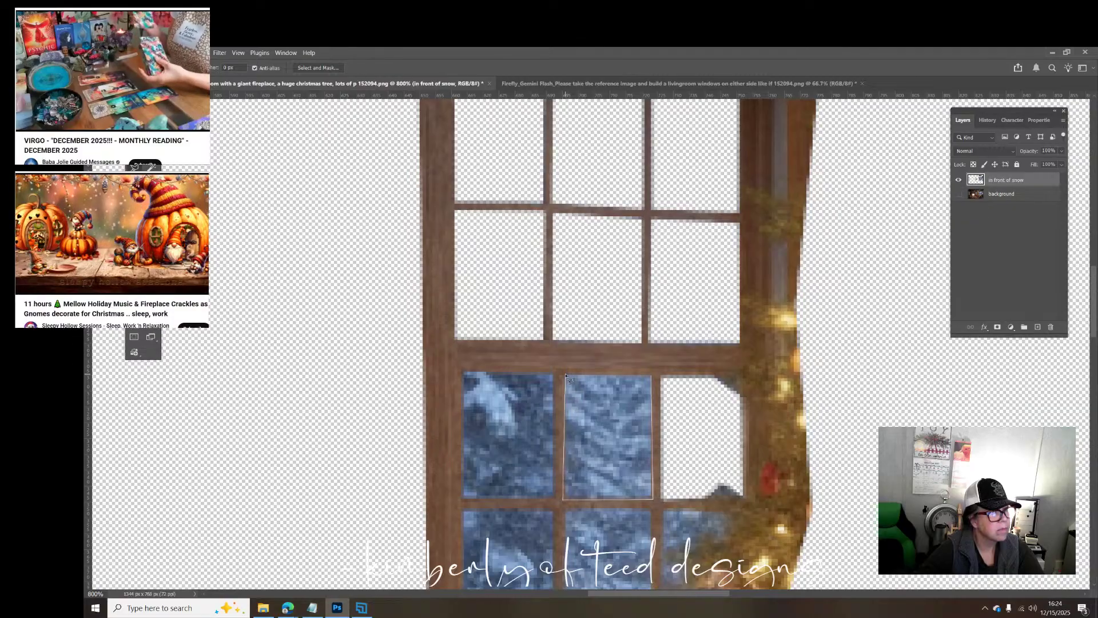
{"action": "left_click", "coordinate": [653, 378]}
{"action": "key", "text": "Delete"}
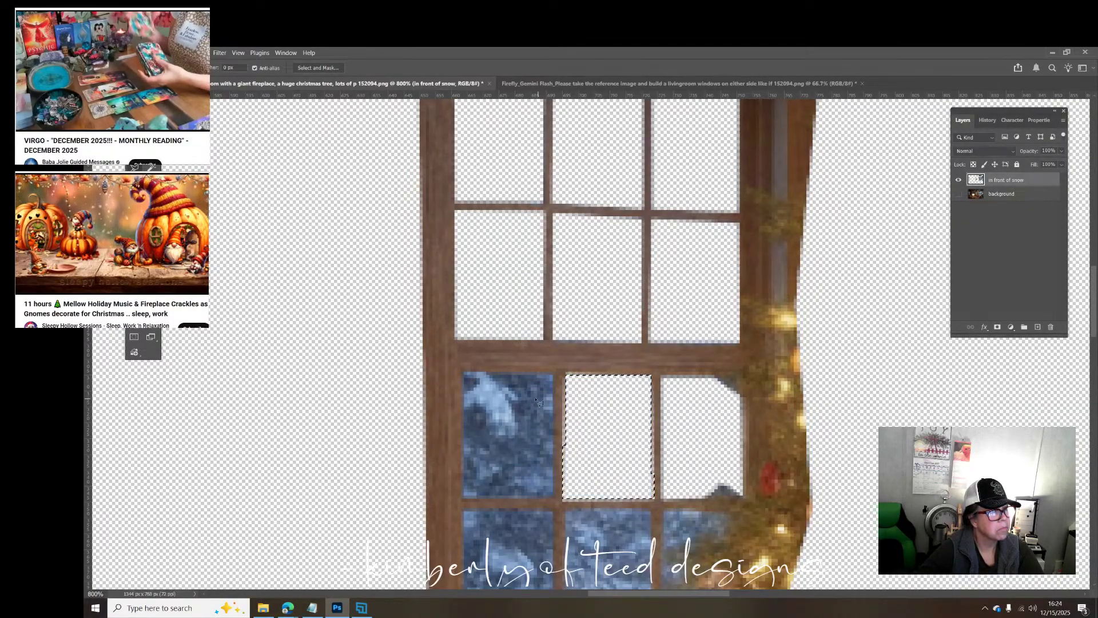
Step: Outline the left-column pane just below the brown window's thick crossbar and delete its scenery
{"action": "left_click", "coordinate": [463, 373]}
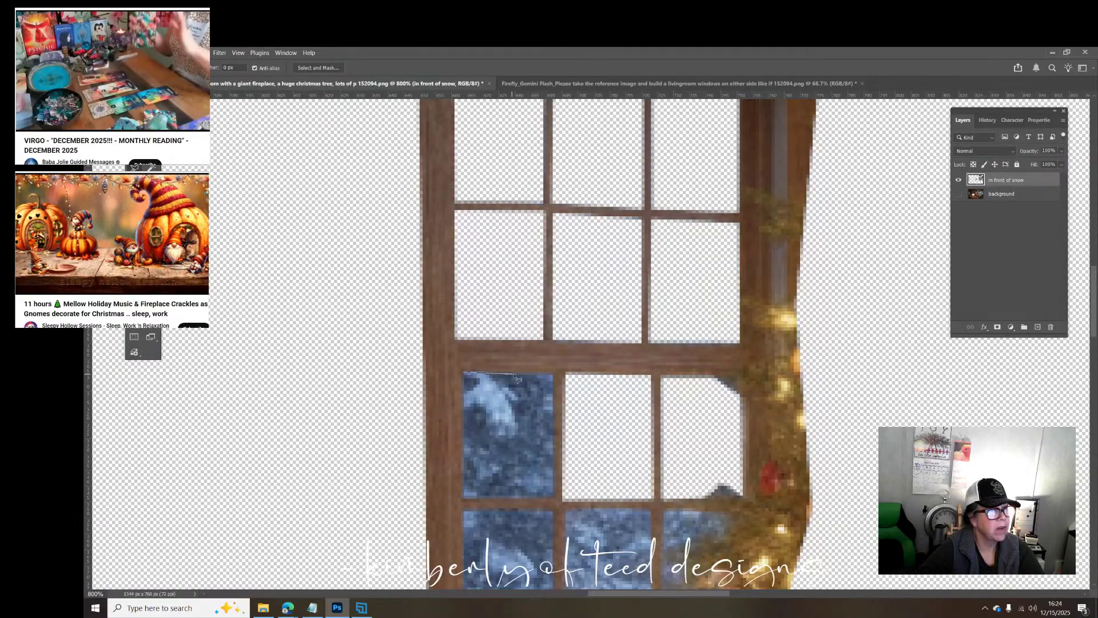
{"action": "left_click", "coordinate": [555, 375]}
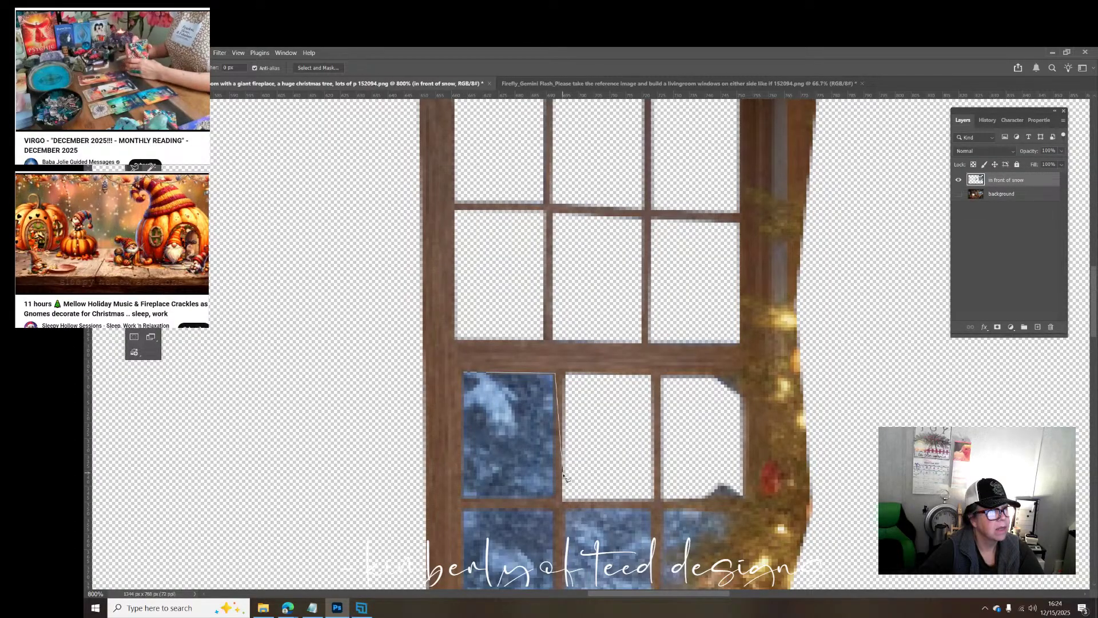
{"action": "left_click", "coordinate": [556, 500]}
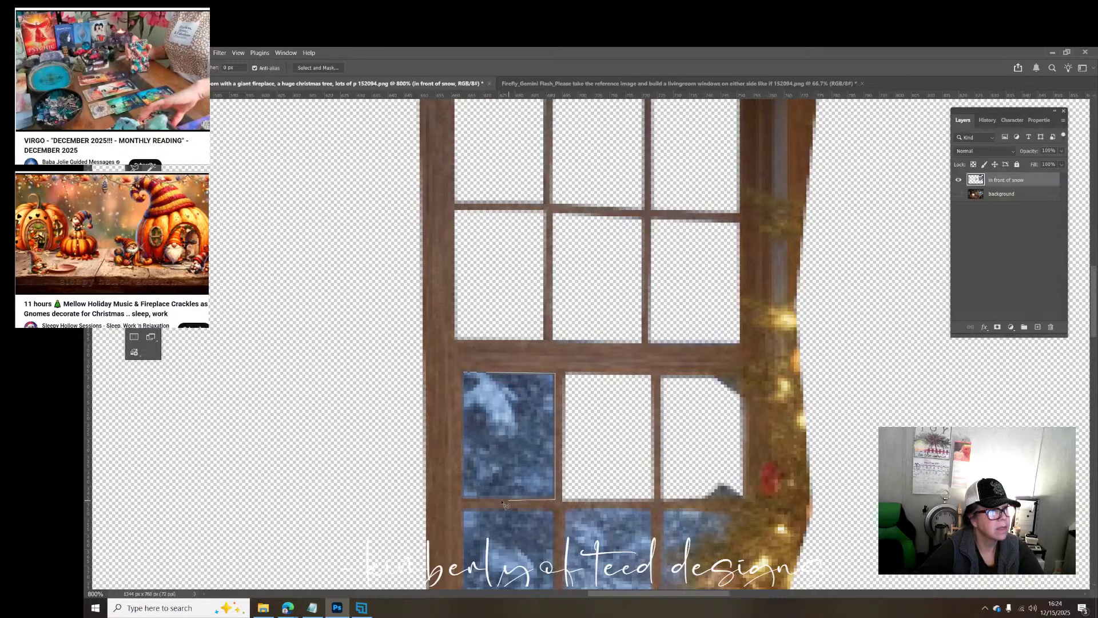
{"action": "left_click", "coordinate": [463, 500]}
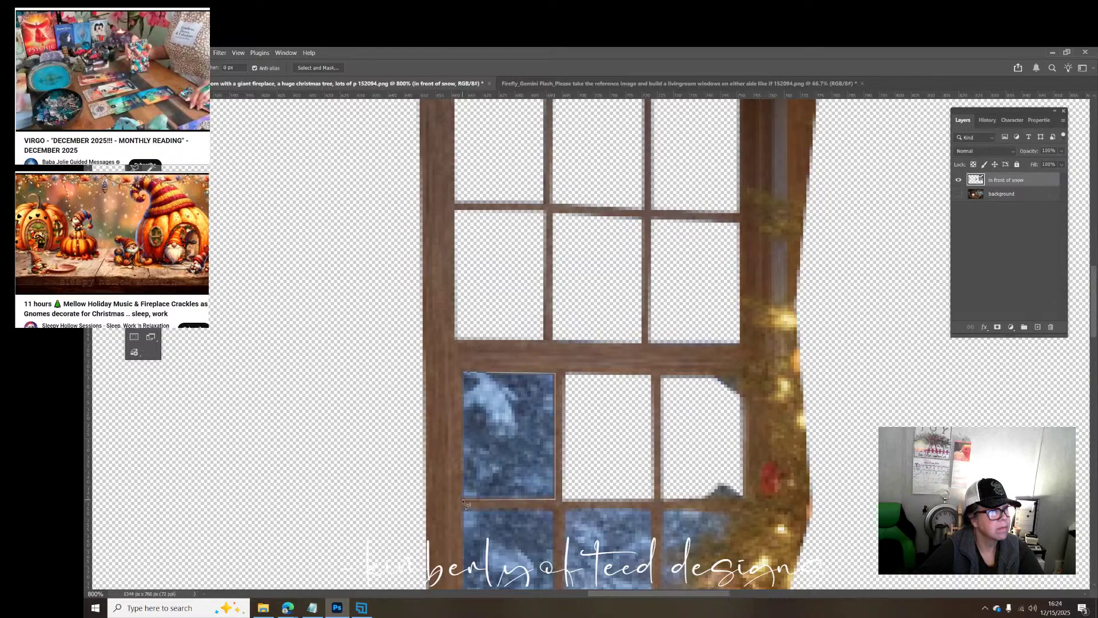
{"action": "left_click", "coordinate": [465, 375]}
{"action": "key", "text": "Delete"}
Step: Outline the scenery around the garland branches in the right-column pane of the second row below the thick crossbar and delete it
{"action": "scroll", "coordinate": [491, 404], "scroll_direction": "down", "scroll_amount": 3}
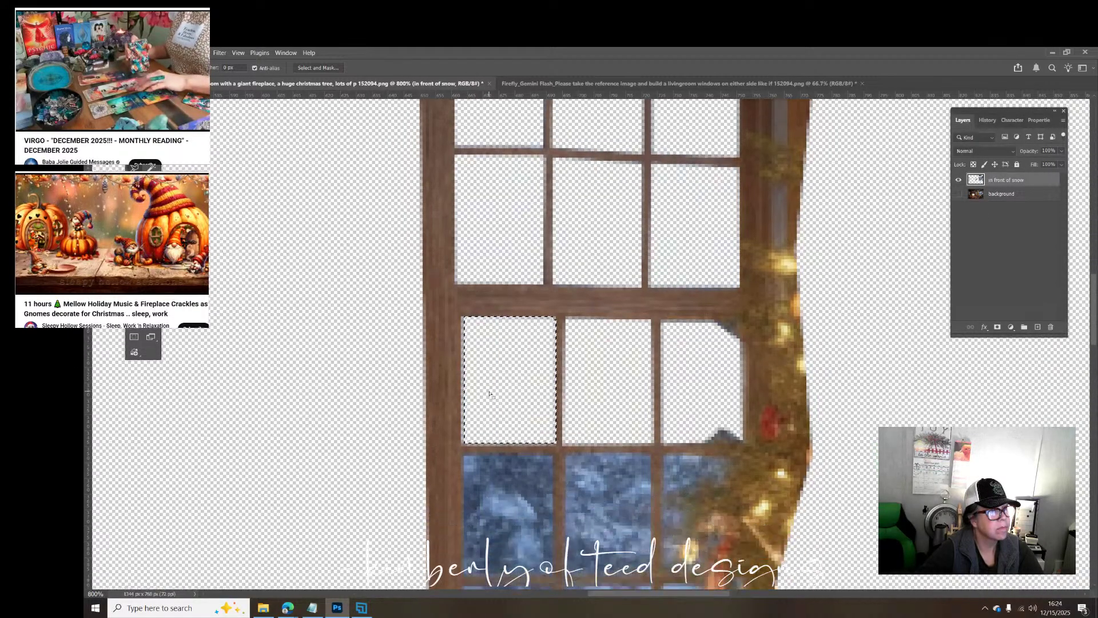
{"action": "scroll", "coordinate": [491, 404], "scroll_direction": "down", "scroll_amount": 2}
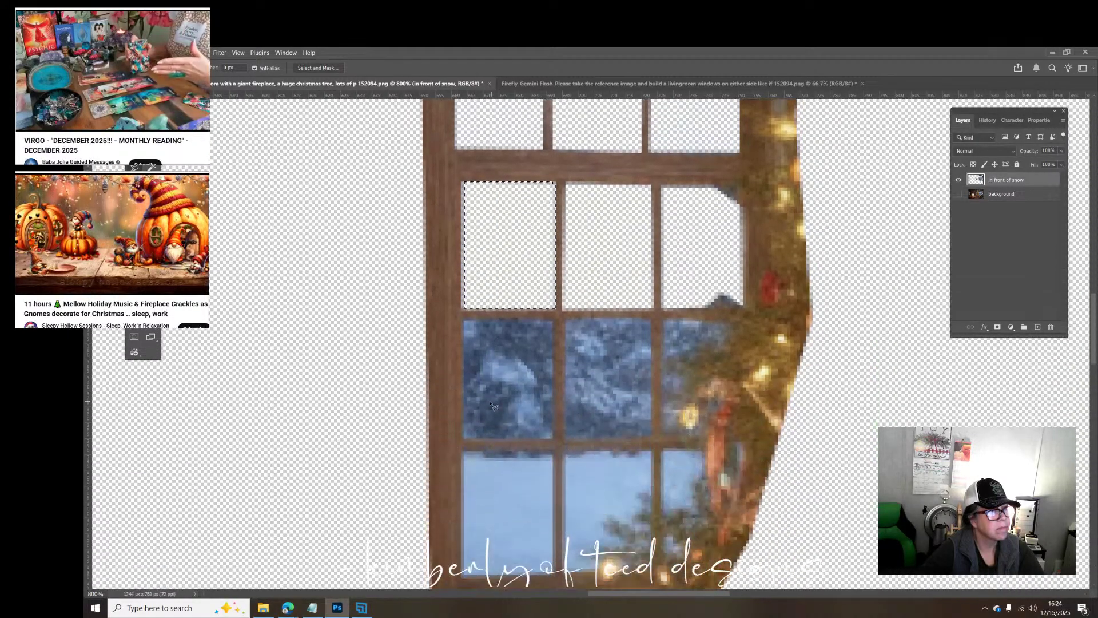
{"action": "key", "text": "ctrl+d"}
{"action": "left_click", "coordinate": [730, 323]}
{"action": "left_click", "coordinate": [730, 341]}
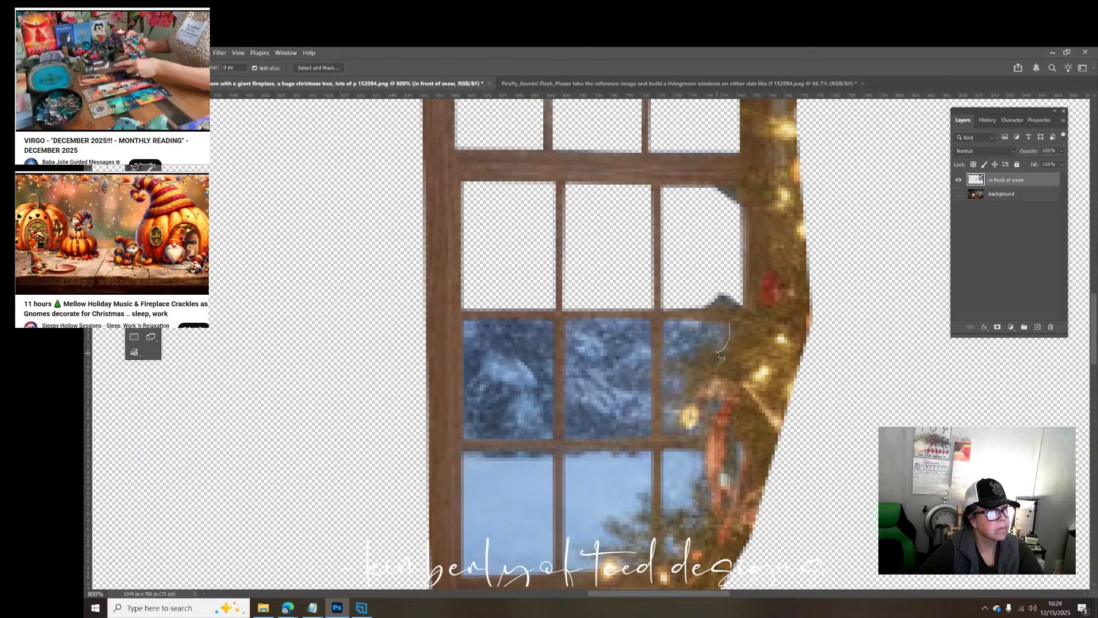
{"action": "left_click", "coordinate": [713, 351]}
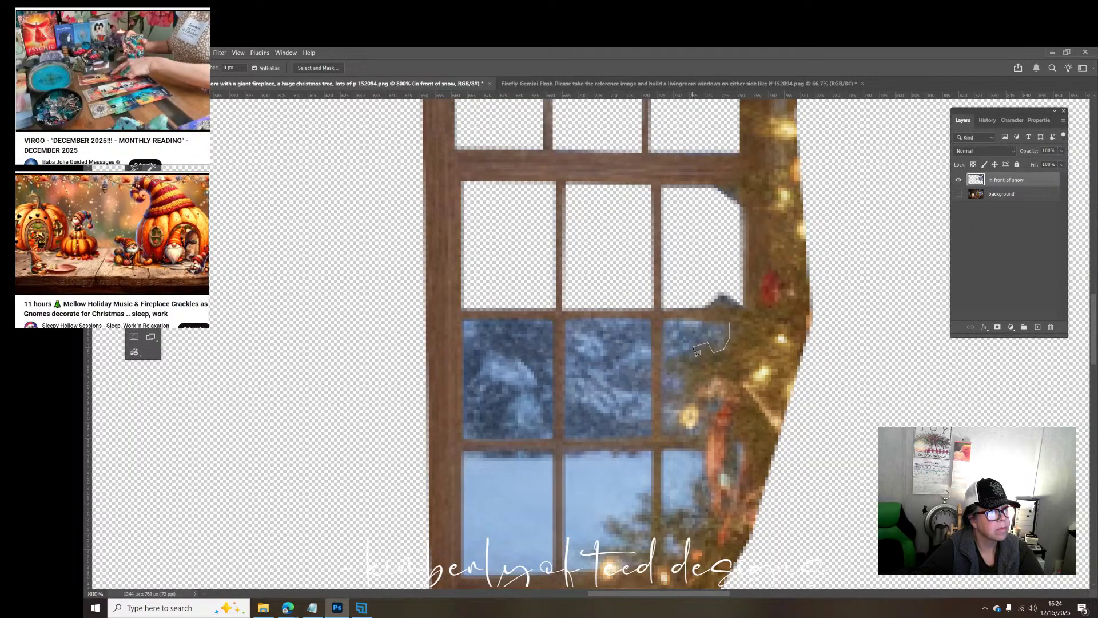
{"action": "left_click", "coordinate": [666, 374]}
{"action": "left_click", "coordinate": [688, 376]}
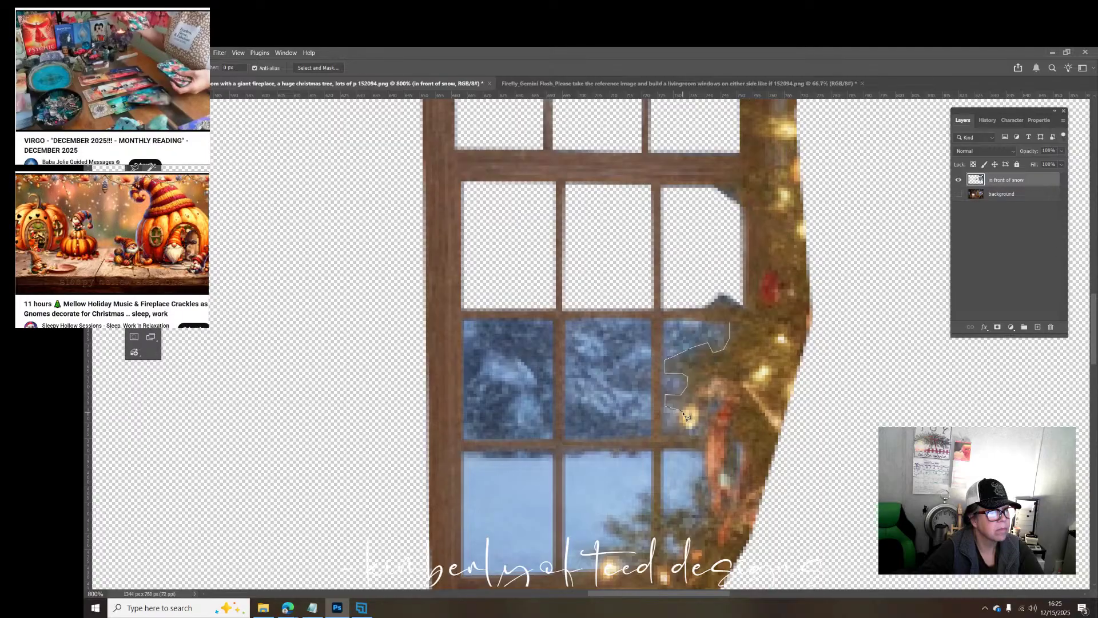
{"action": "left_click", "coordinate": [683, 411]}
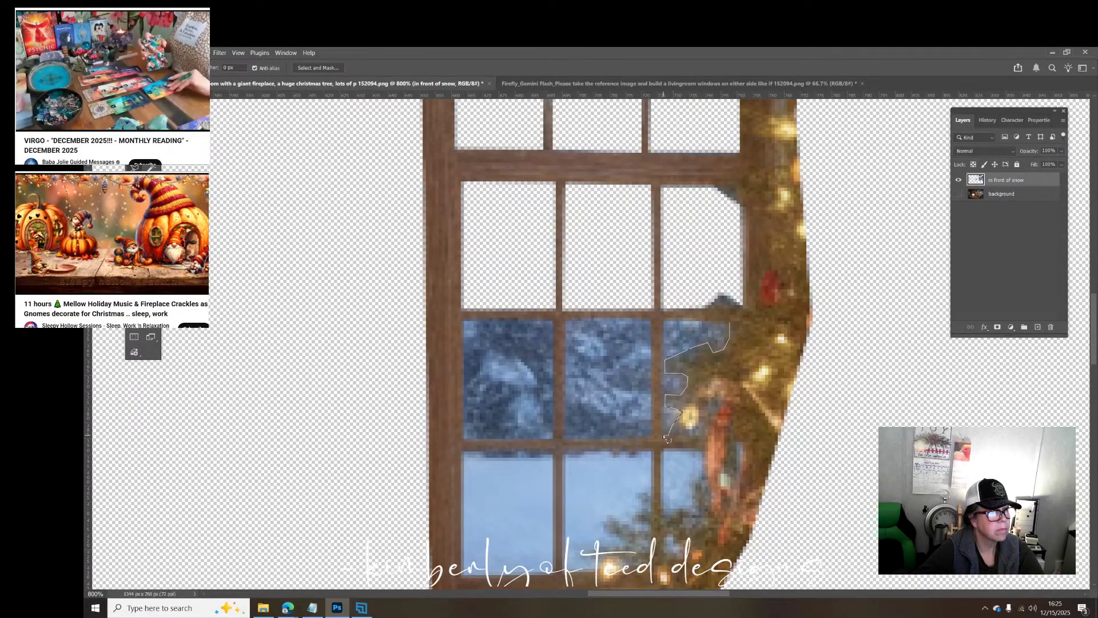
{"action": "left_click", "coordinate": [664, 435]}
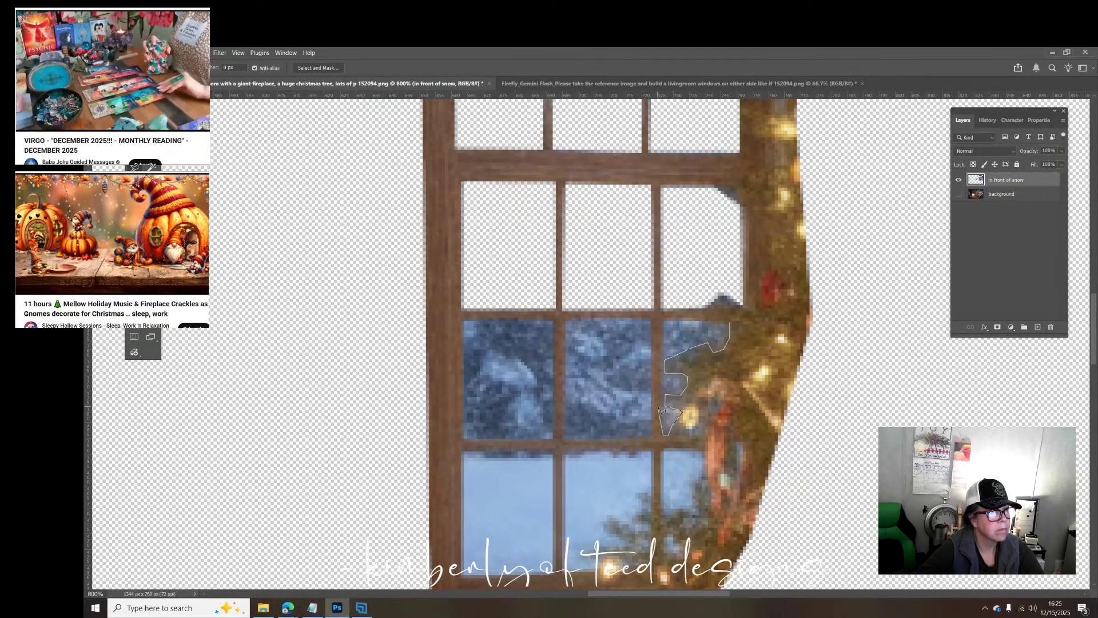
{"action": "left_click", "coordinate": [666, 320]}
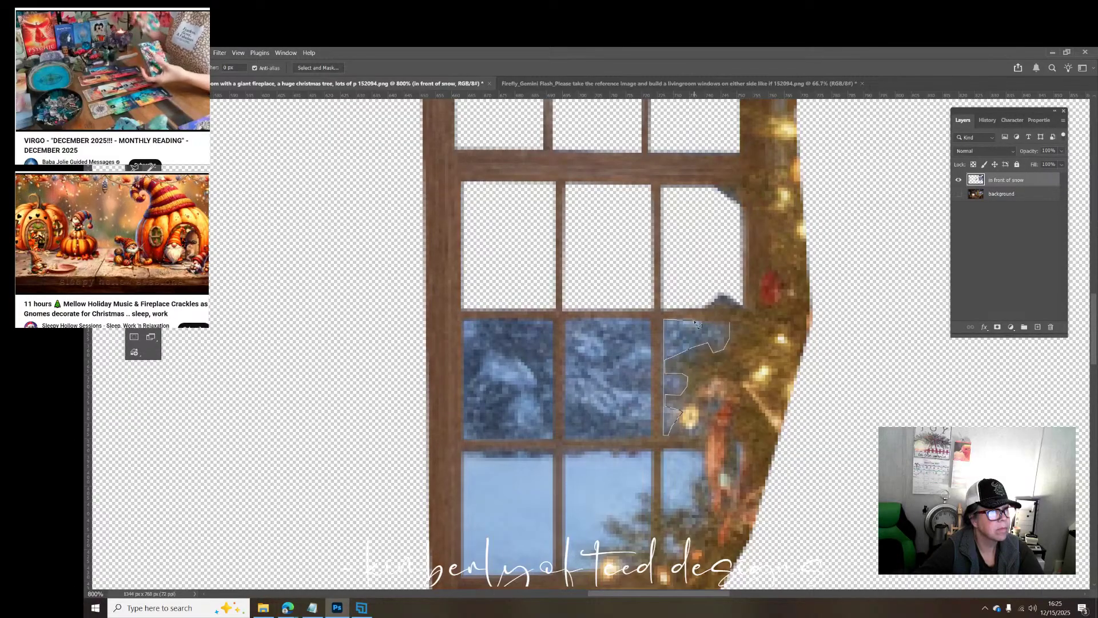
{"action": "left_click", "coordinate": [729, 329]}
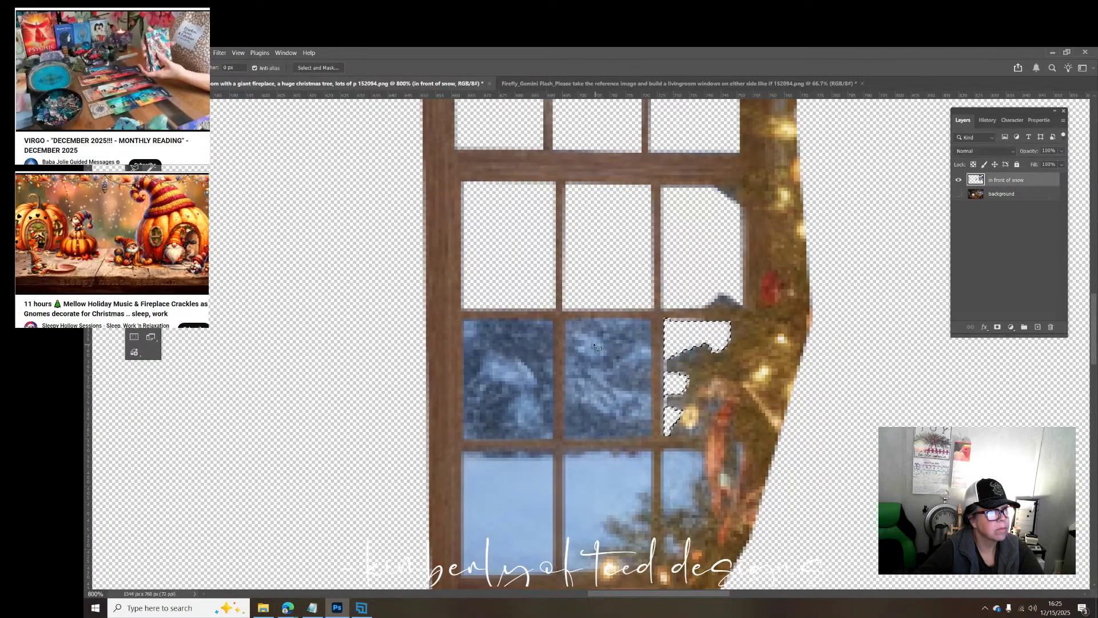
{"action": "key", "text": "Delete"}
Step: Outline the middle-column pane in the second row below the thick crossbar and delete its snowy tree scenery
{"action": "left_click", "coordinate": [652, 321]}
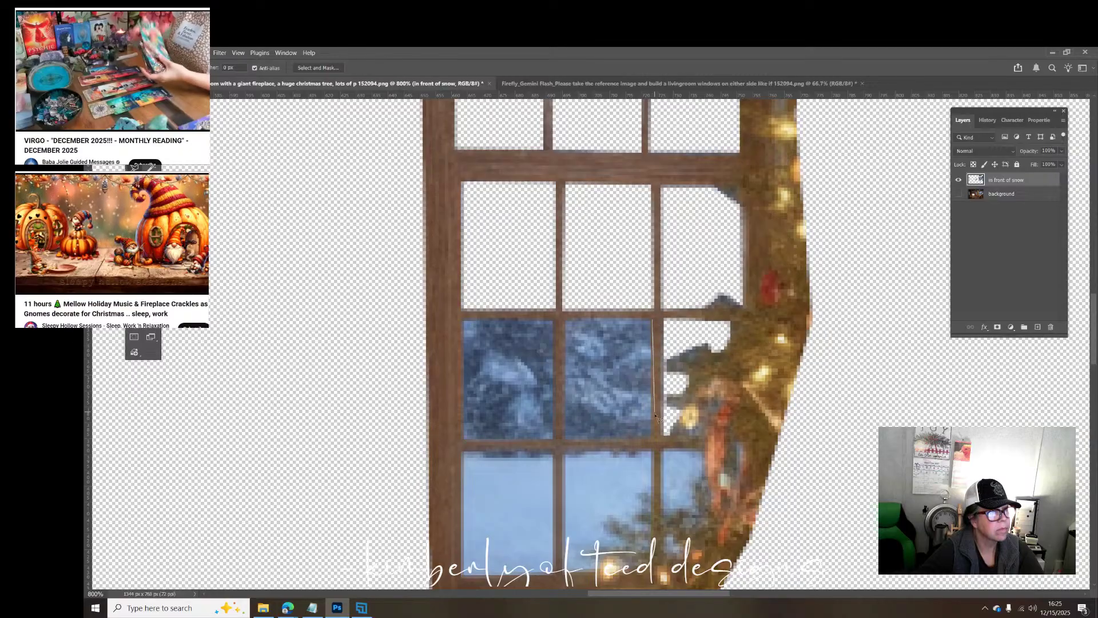
{"action": "left_click", "coordinate": [654, 438]}
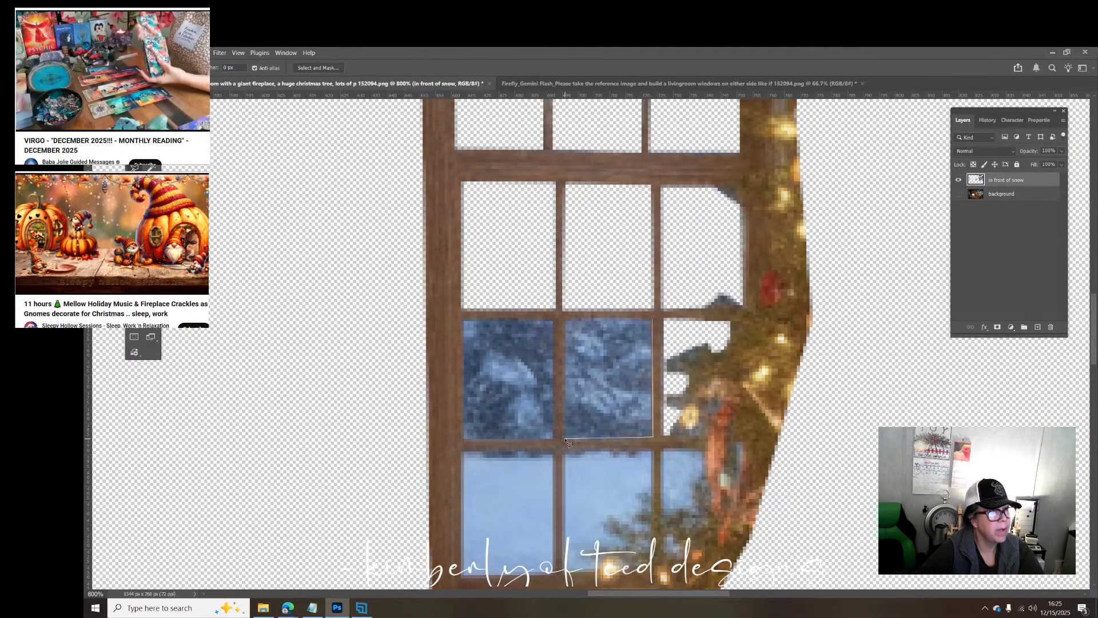
{"action": "left_click", "coordinate": [566, 440]}
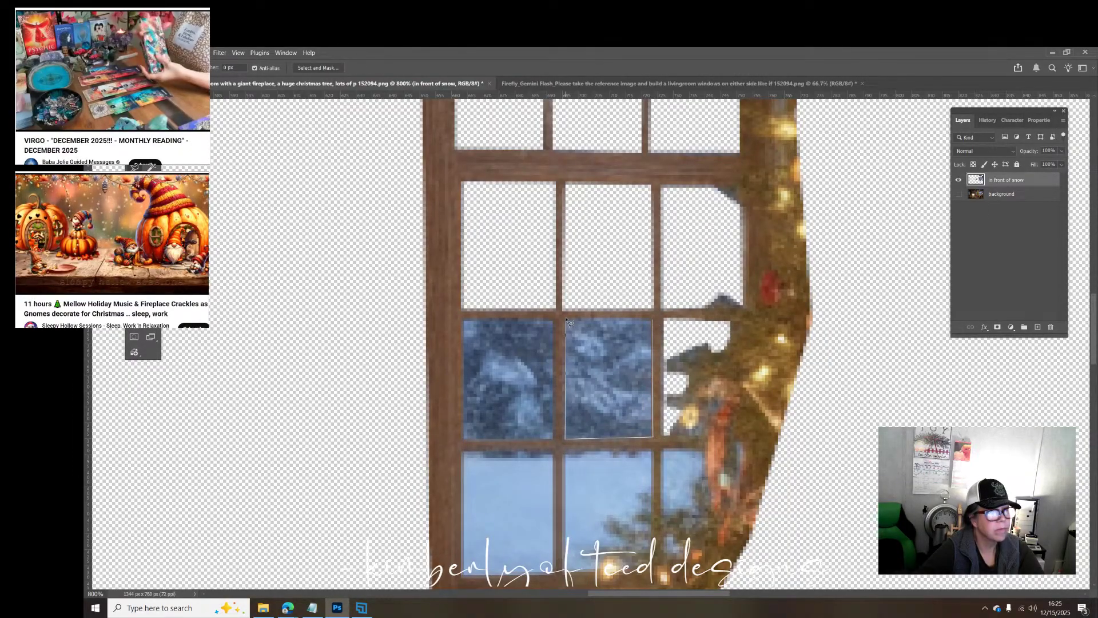
{"action": "left_click", "coordinate": [566, 319]}
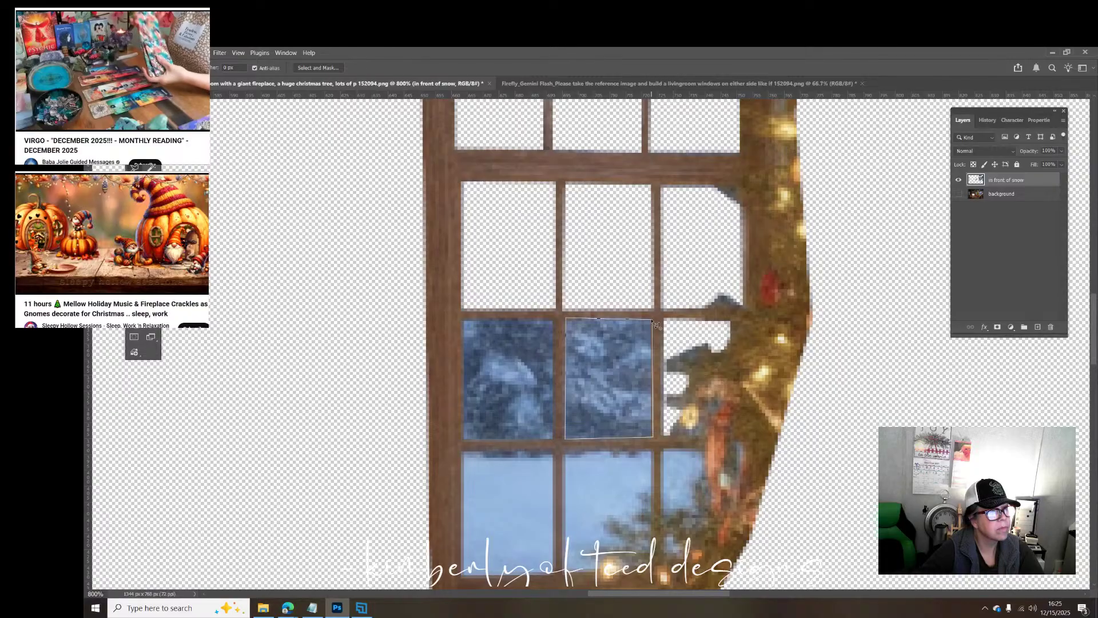
{"action": "left_click", "coordinate": [656, 322]}
{"action": "key", "text": "Delete"}
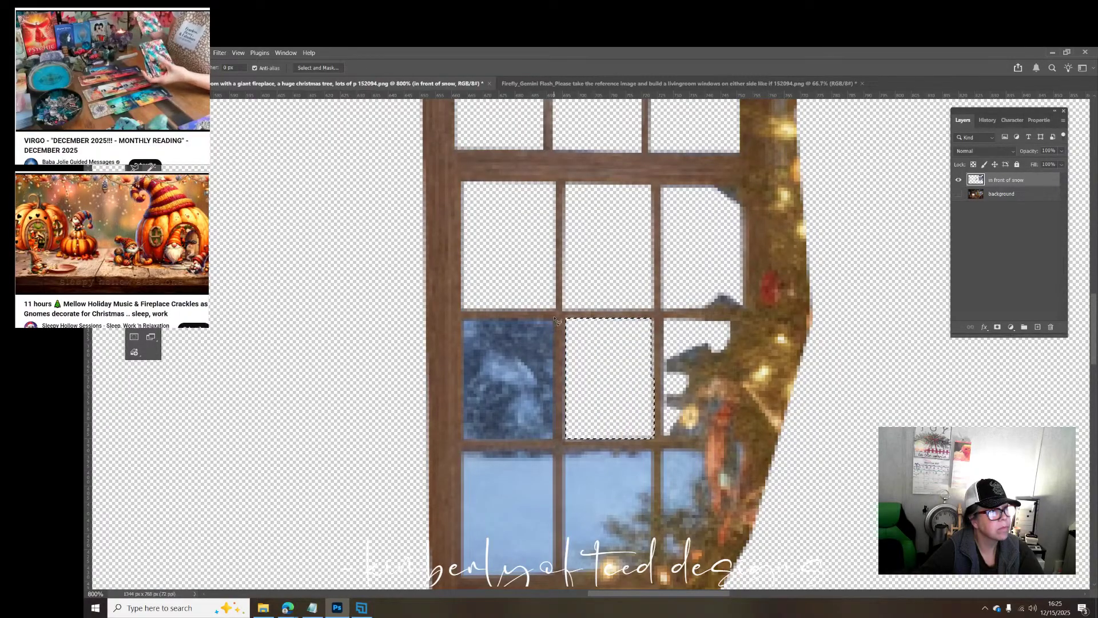
Step: Outline the left-column pane in the second row below the thick crossbar and delete its snowy scenery
{"action": "left_click", "coordinate": [555, 322]}
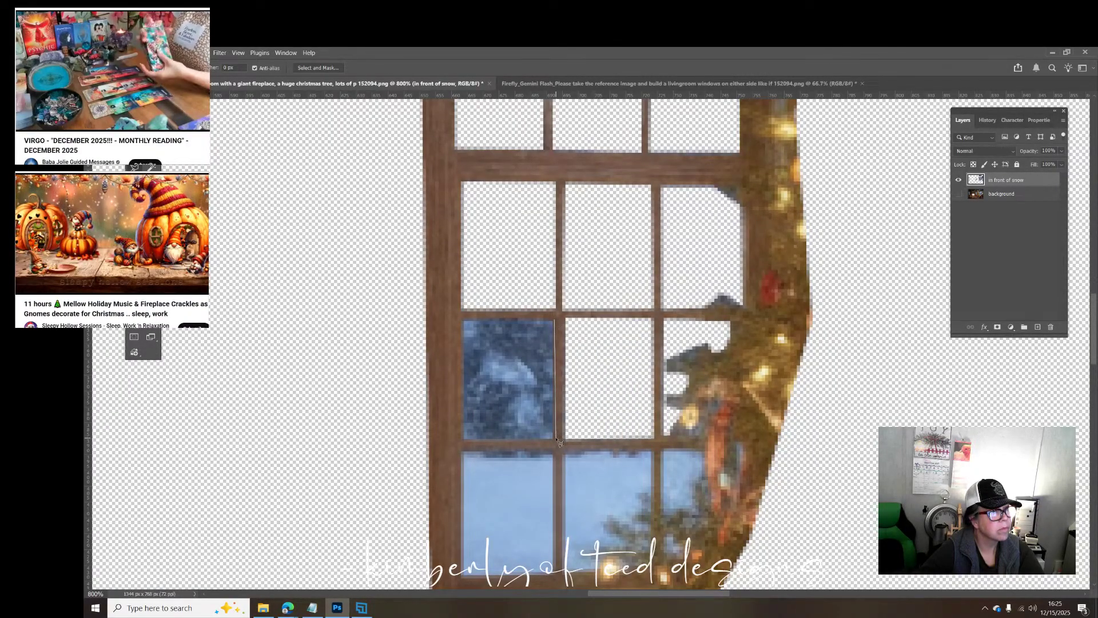
{"action": "left_click", "coordinate": [555, 439]}
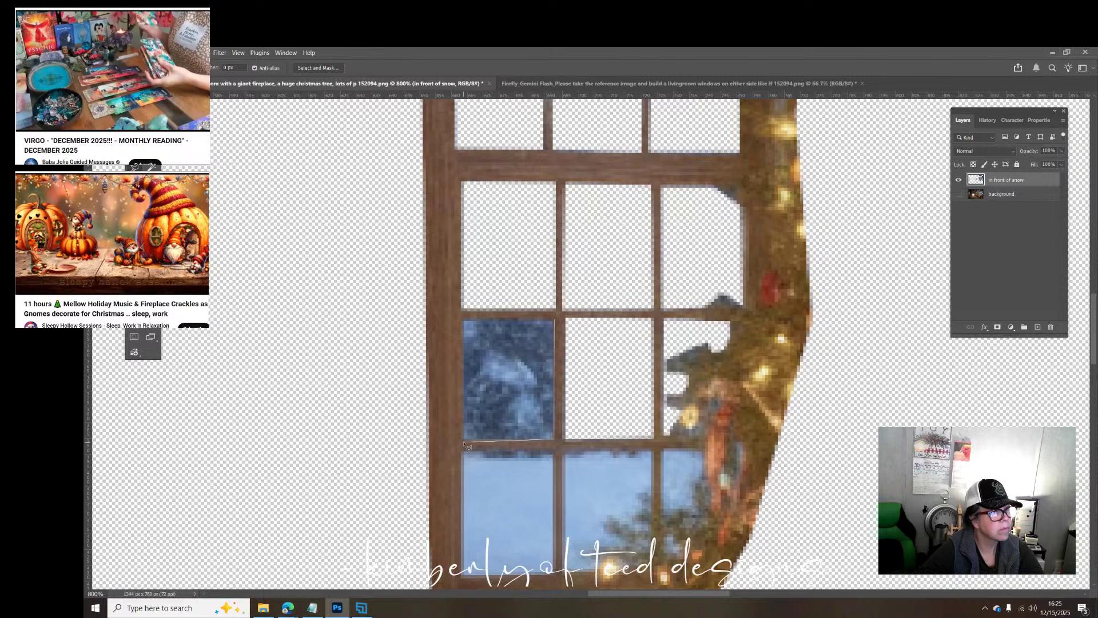
{"action": "left_click", "coordinate": [463, 440]}
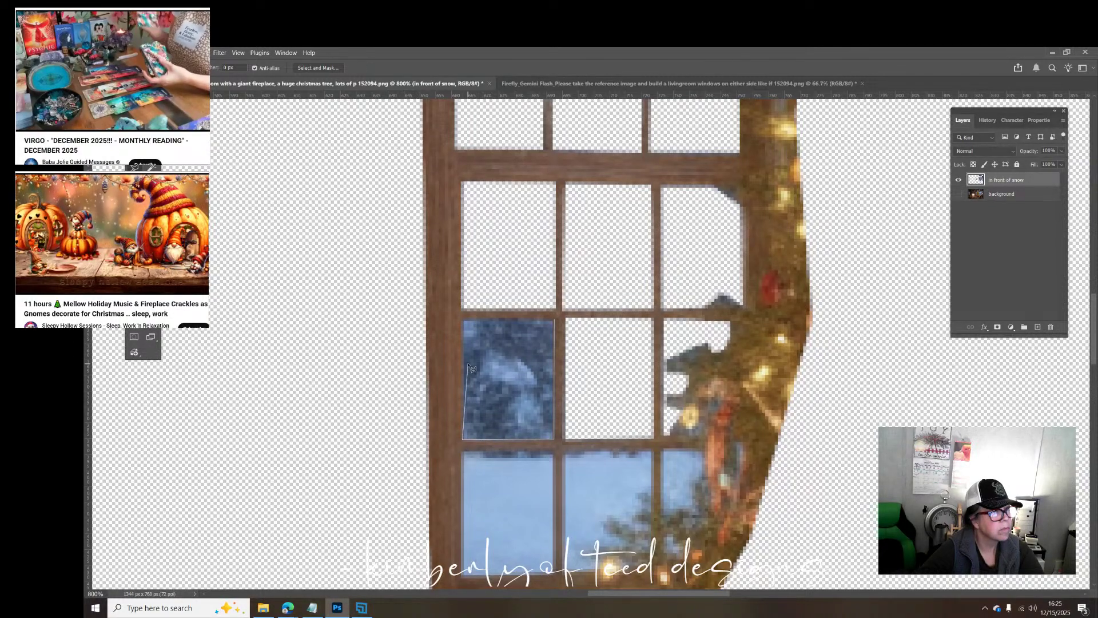
{"action": "left_click", "coordinate": [464, 320]}
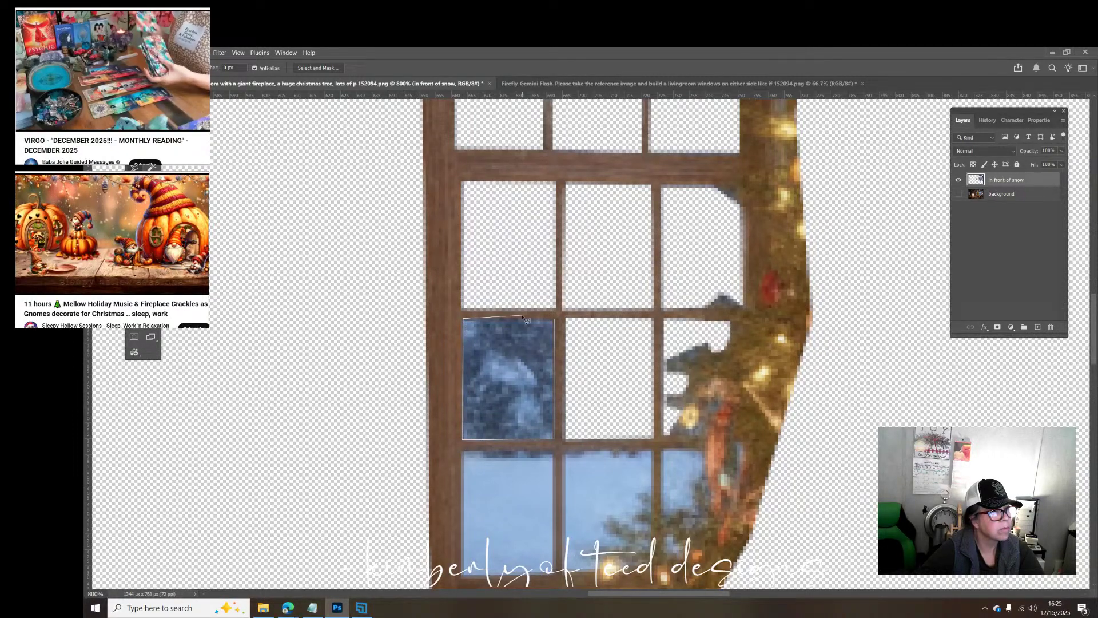
{"action": "left_click", "coordinate": [554, 321]}
{"action": "key", "text": "Delete"}
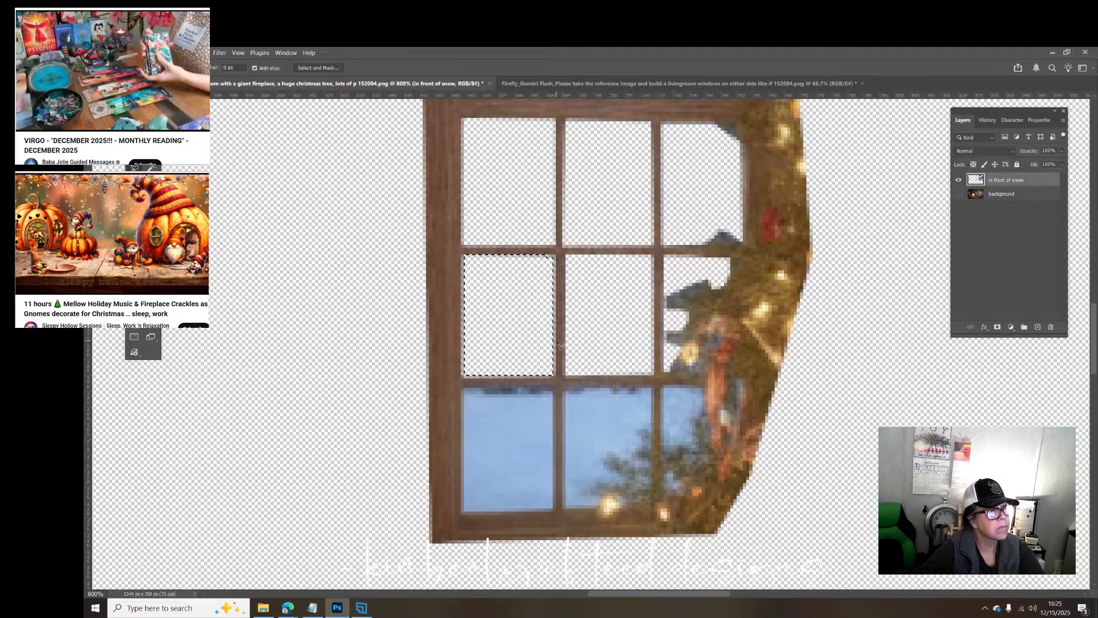
Step: Outline the blue scenery beside the garland in the bottom row's right-column pane, delete it and clear the selection
{"action": "left_click_drag", "start_coordinate": [554, 322], "coordinate": [751, 306]}
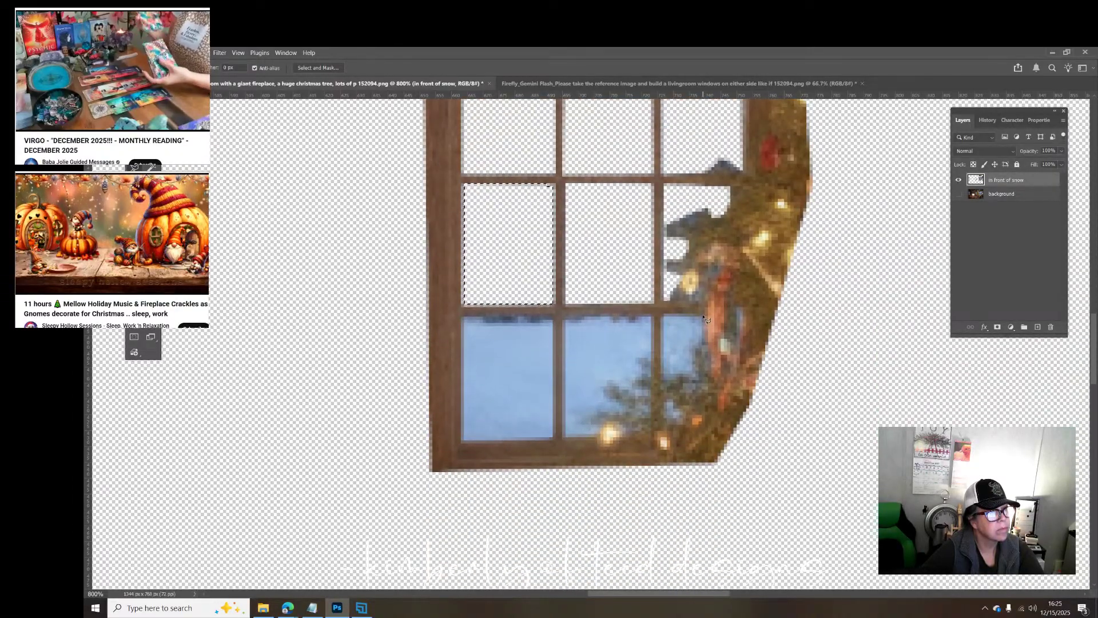
{"action": "key", "text": "ctrl+d"}
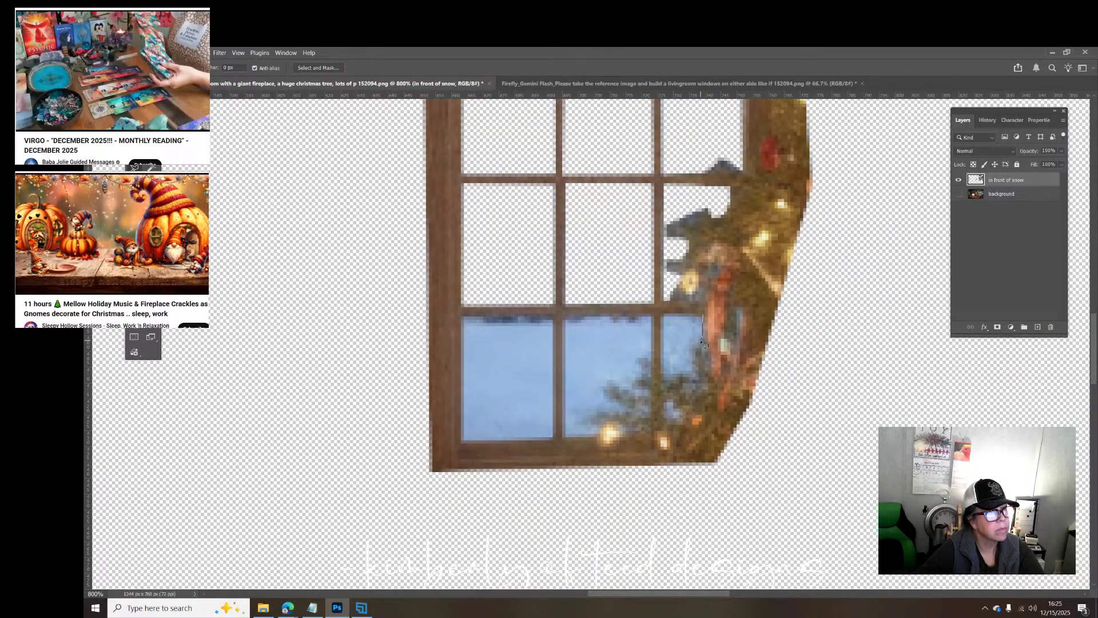
{"action": "left_click", "coordinate": [693, 348]}
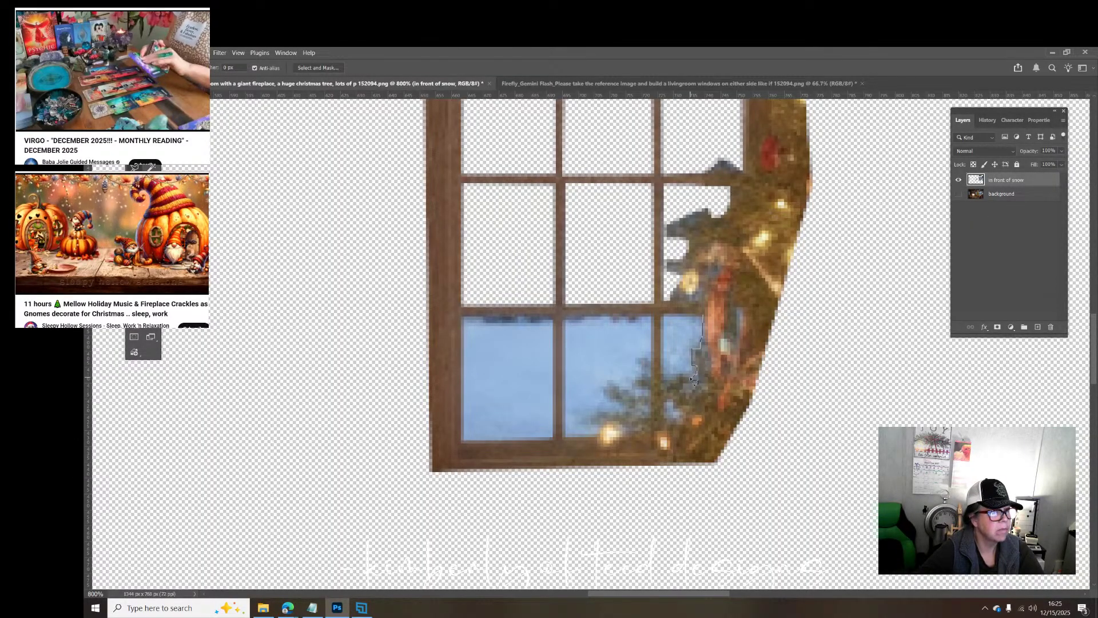
{"action": "left_click", "coordinate": [662, 380]}
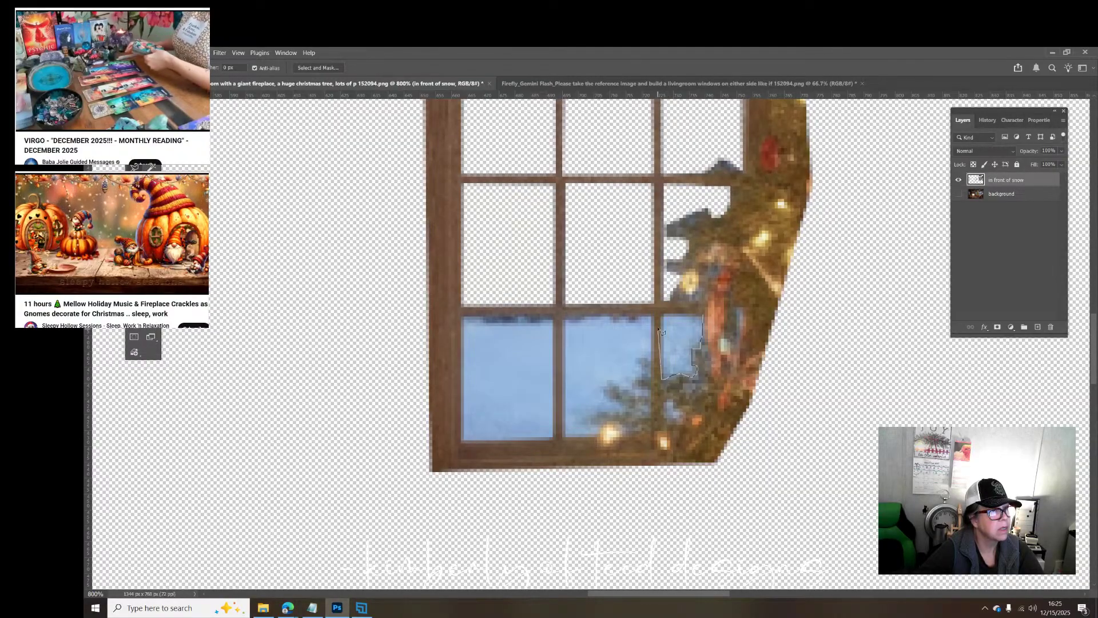
{"action": "left_click", "coordinate": [662, 315]}
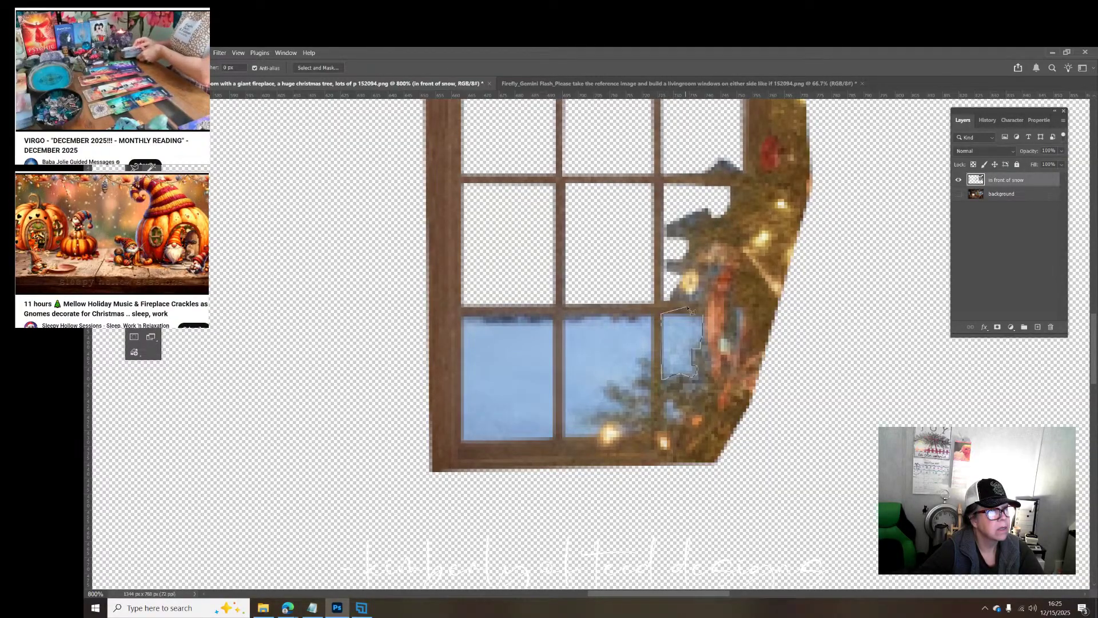
{"action": "left_click", "coordinate": [705, 315]}
{"action": "key", "text": "Delete"}
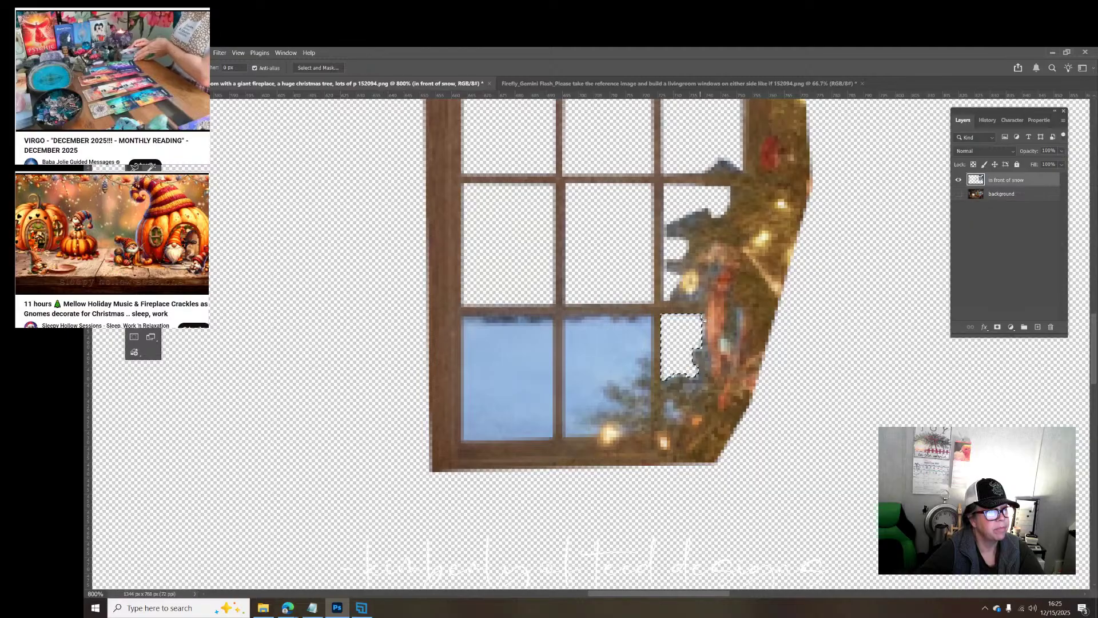
{"action": "key", "text": "ctrl+d"}
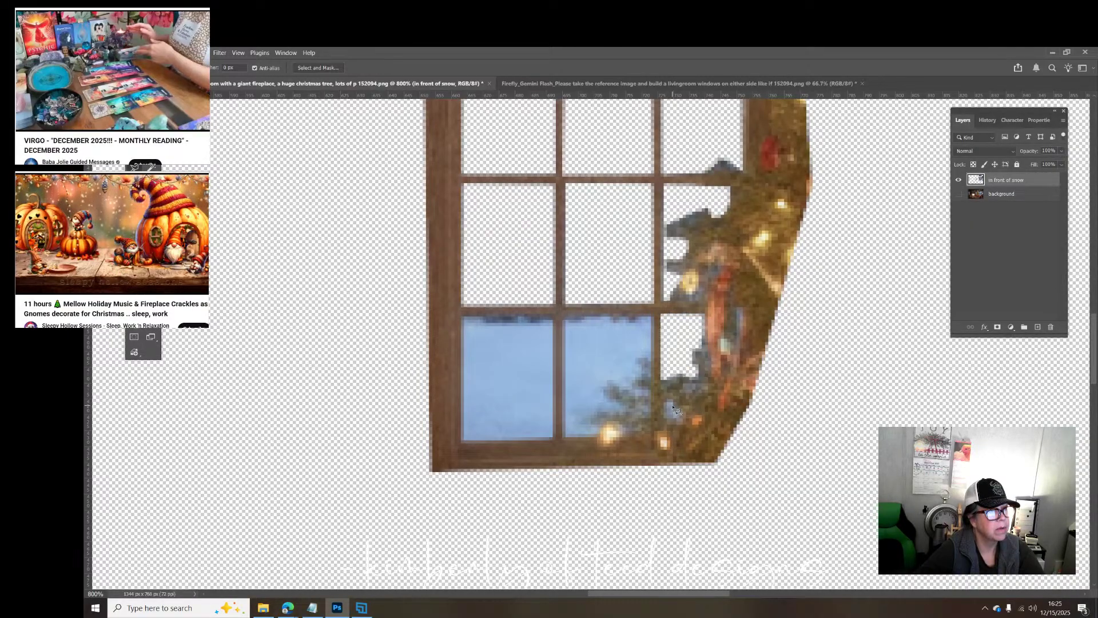
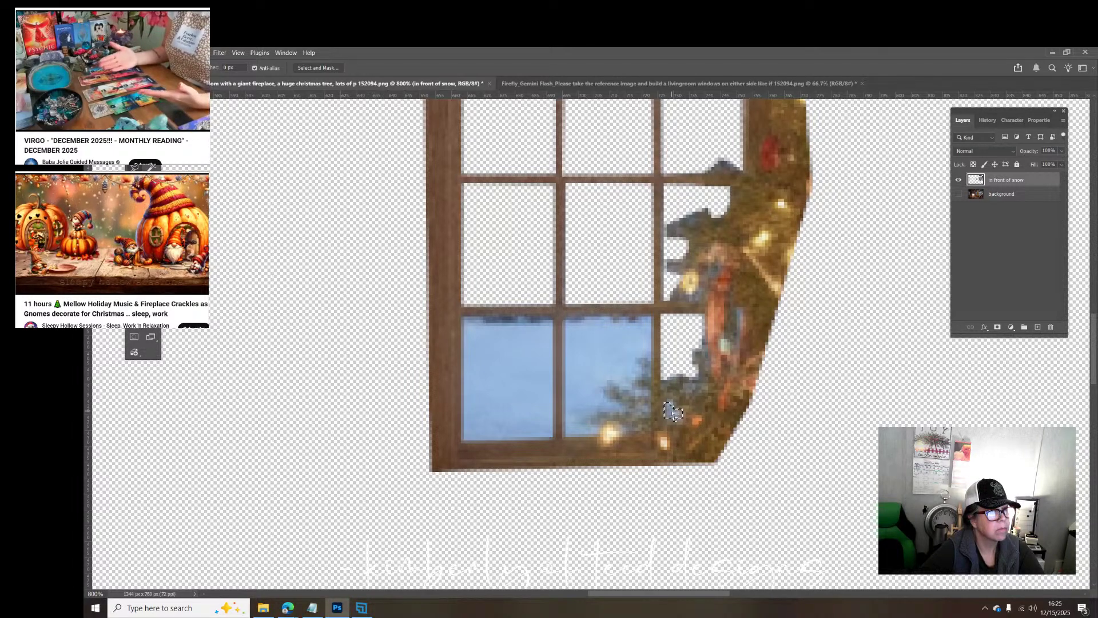
Step: Outline the scenery in the bottom row's middle-column pane, following the garland branches, and delete it
{"action": "left_click", "coordinate": [597, 438]}
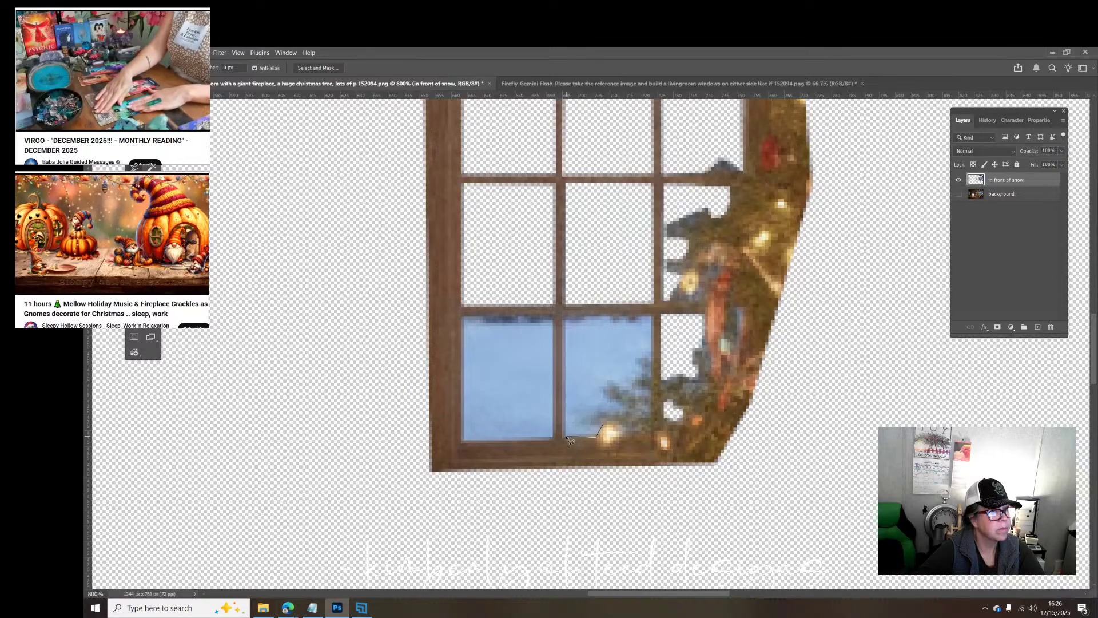
{"action": "left_click", "coordinate": [565, 438]}
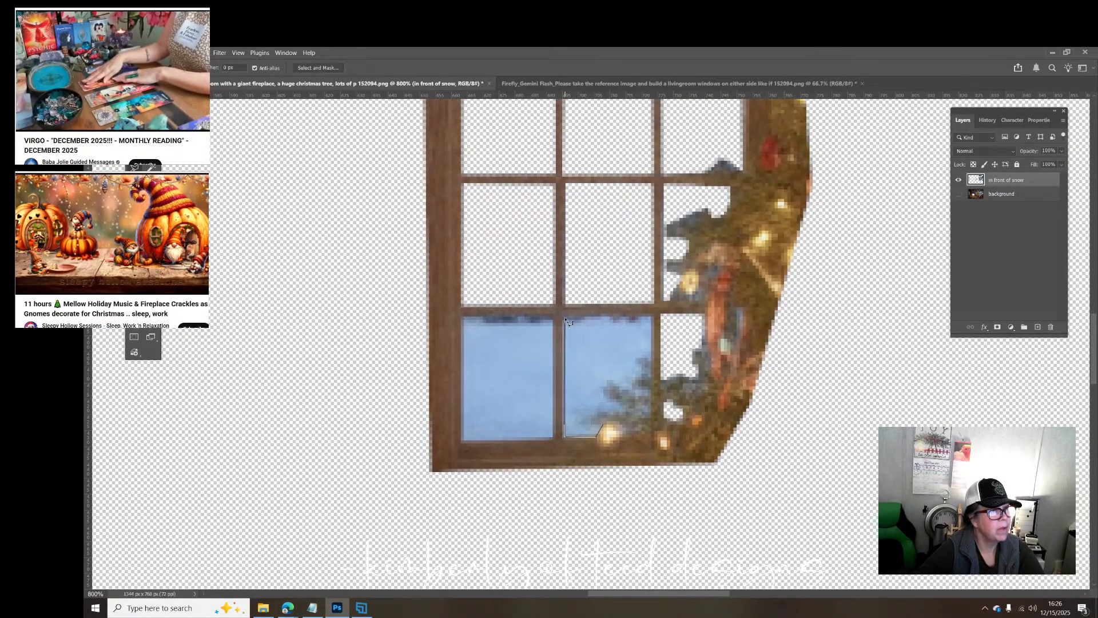
{"action": "left_click", "coordinate": [654, 315]}
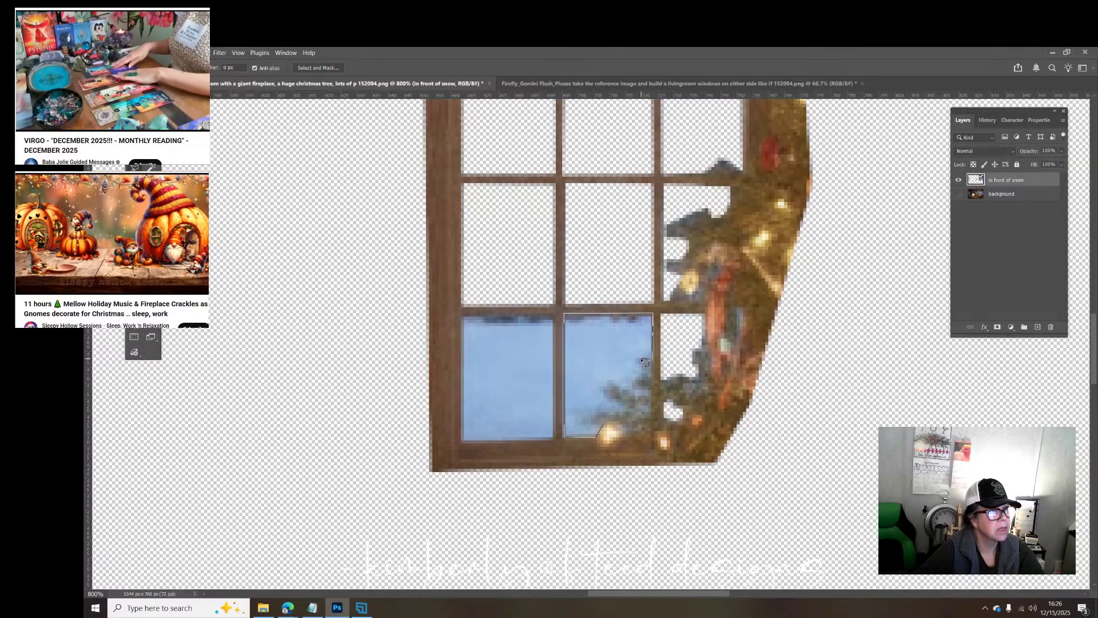
{"action": "left_click", "coordinate": [652, 357]}
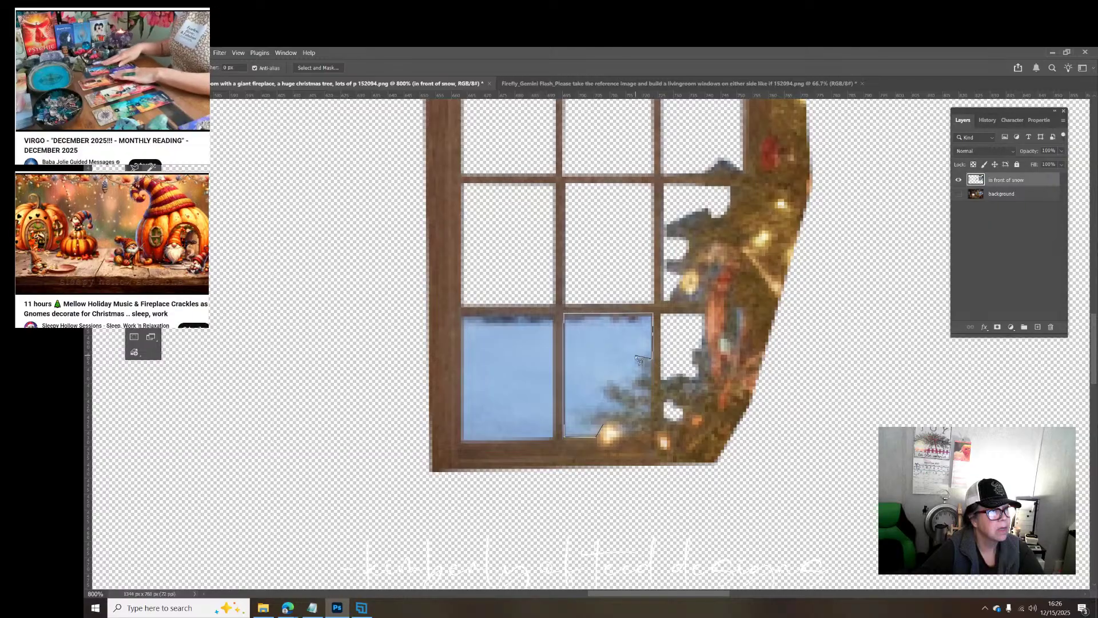
{"action": "left_click", "coordinate": [632, 388]}
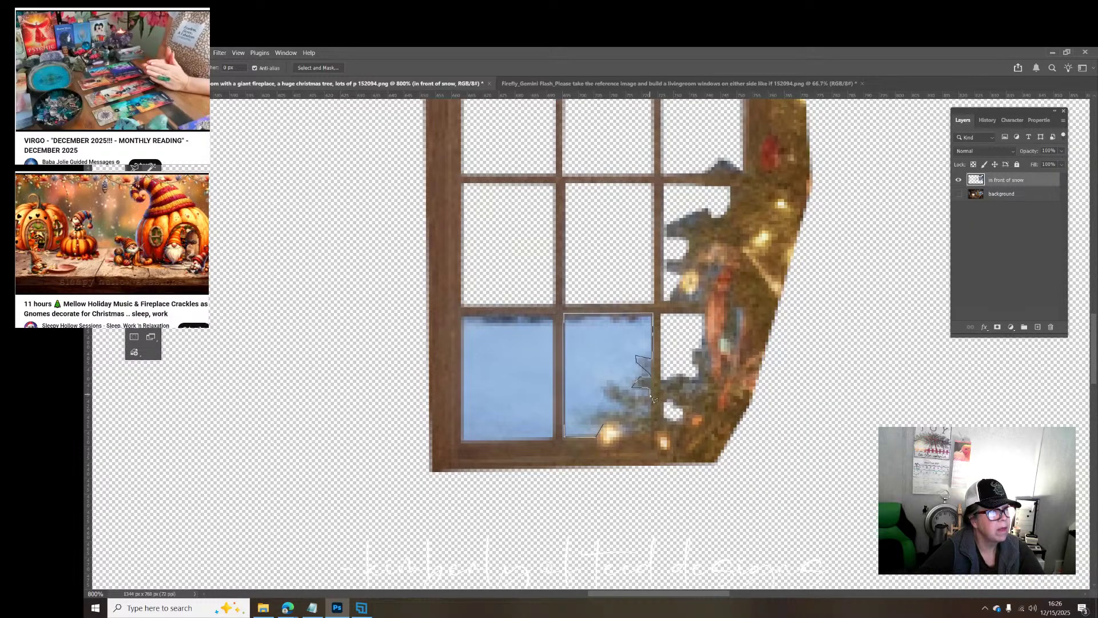
{"action": "left_click", "coordinate": [651, 395]}
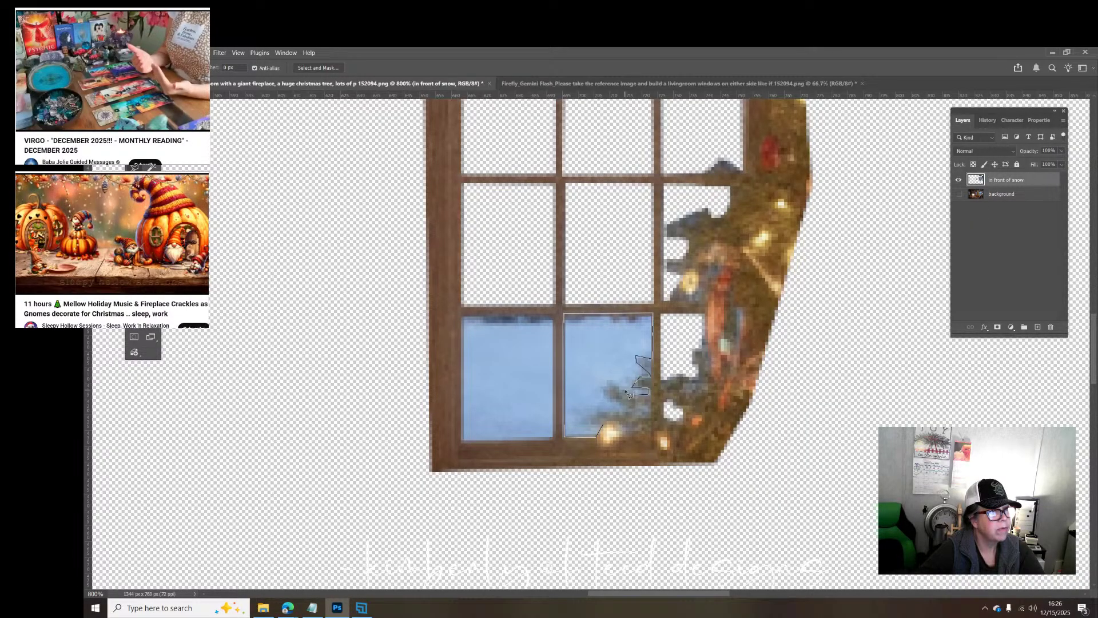
{"action": "left_click", "coordinate": [628, 394]}
{"action": "left_click", "coordinate": [607, 381]}
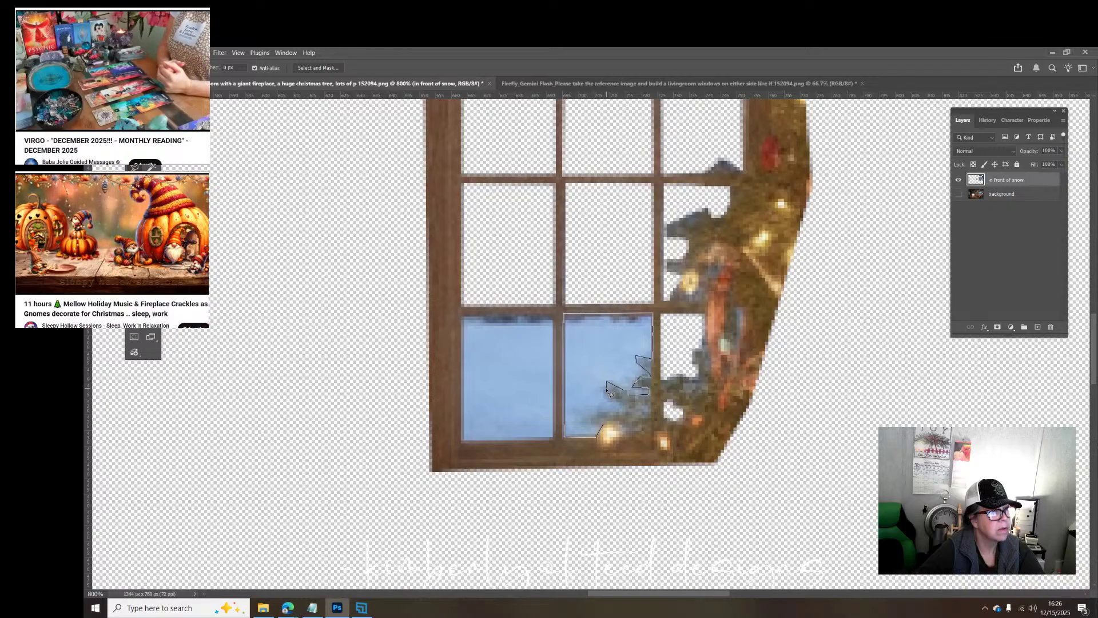
{"action": "left_click", "coordinate": [605, 428]}
{"action": "key", "text": "Delete"}
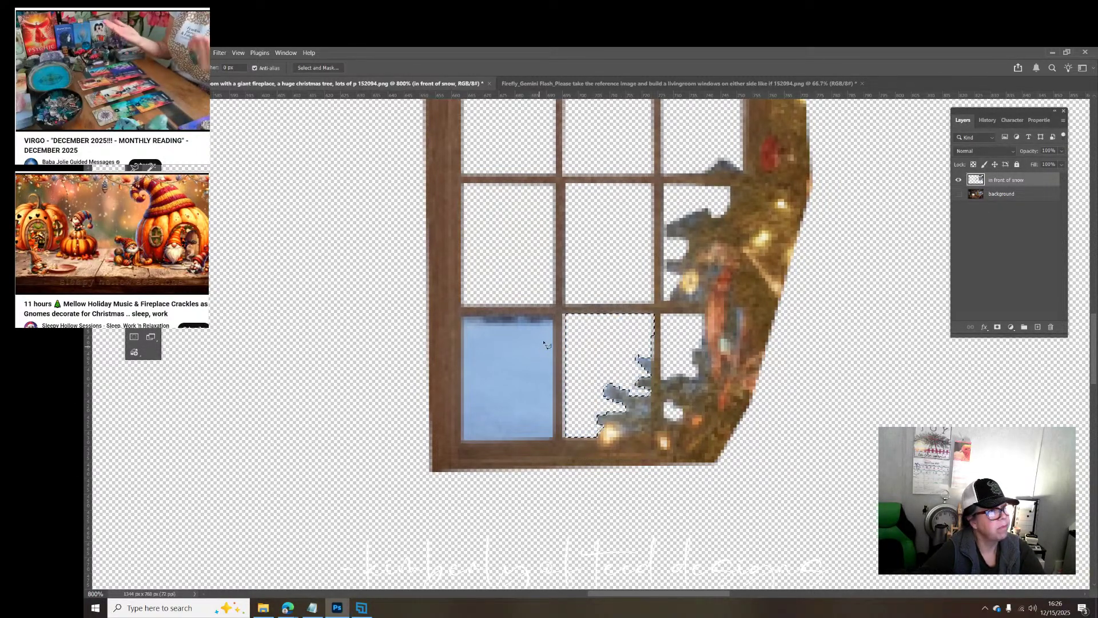
Step: Outline the bottom row's left-column pane and delete its snowy scenery
{"action": "left_click", "coordinate": [554, 316]}
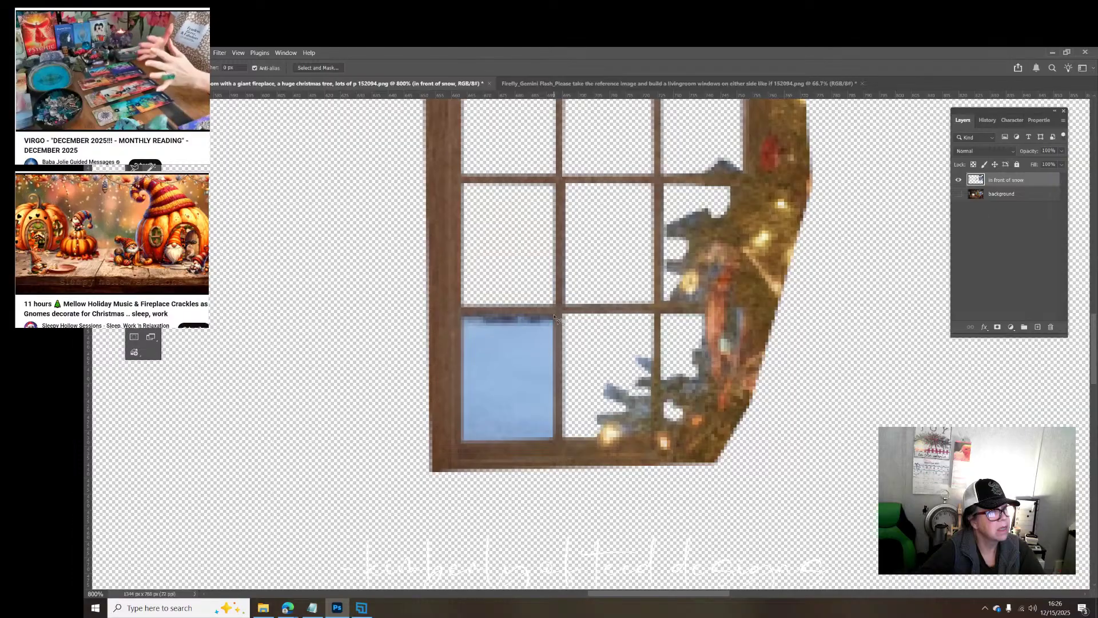
{"action": "left_click", "coordinate": [556, 438]}
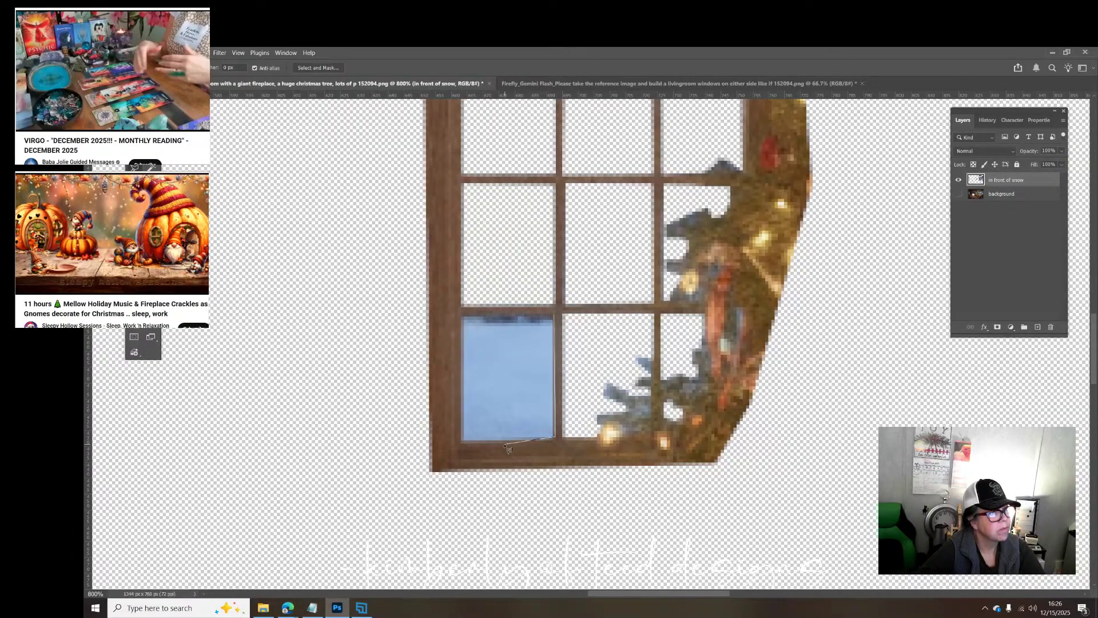
{"action": "left_click", "coordinate": [462, 442]}
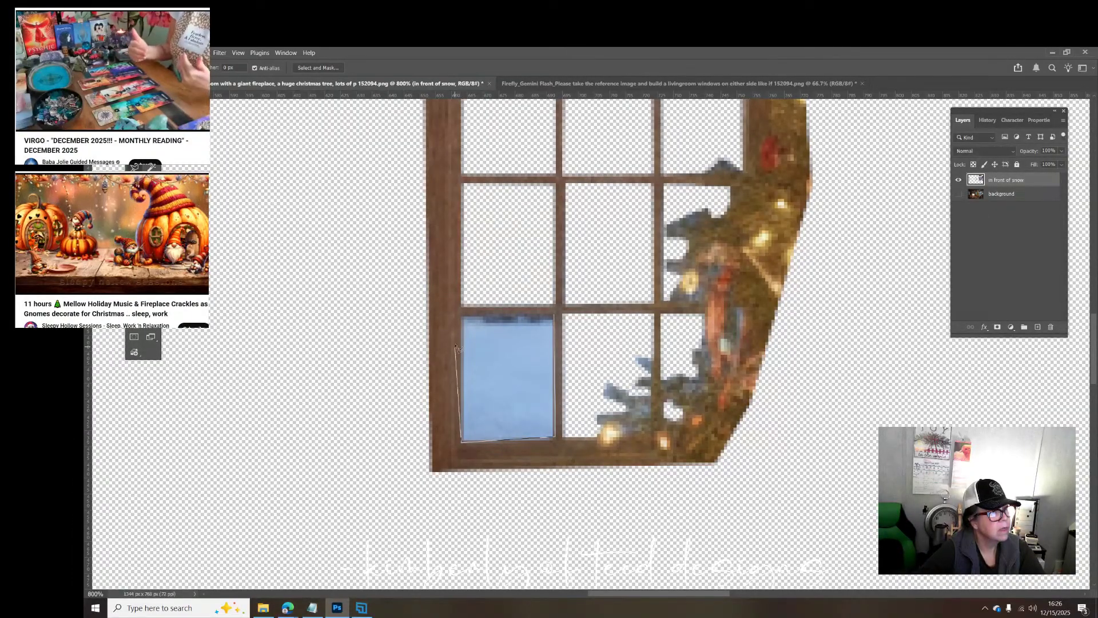
{"action": "left_click", "coordinate": [461, 316]}
{"action": "left_click", "coordinate": [555, 316]}
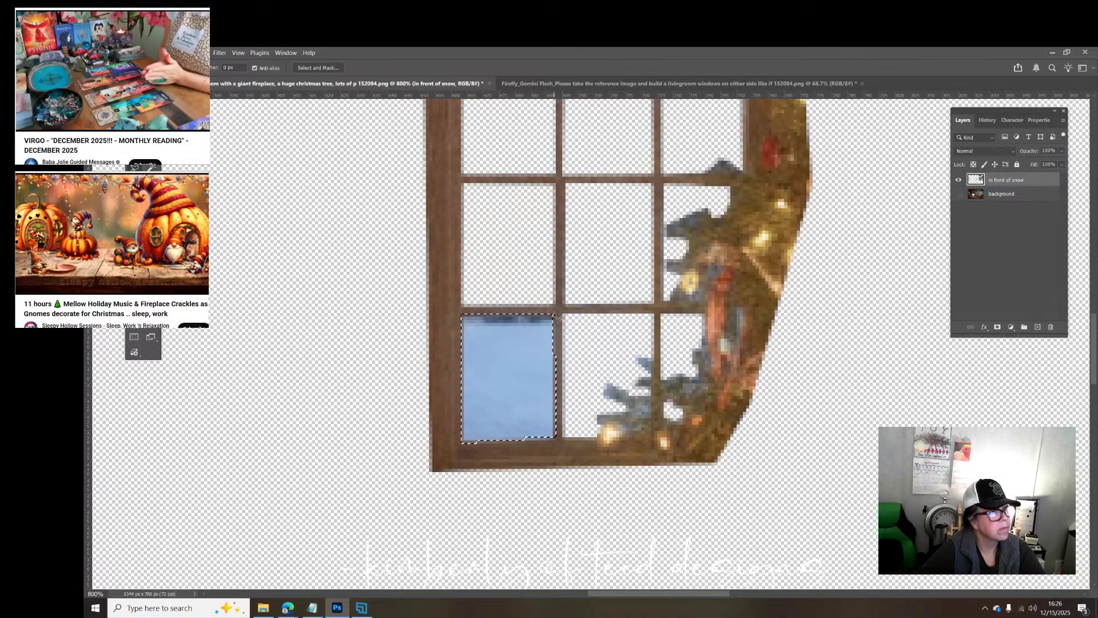
{"action": "key", "text": "Delete"}
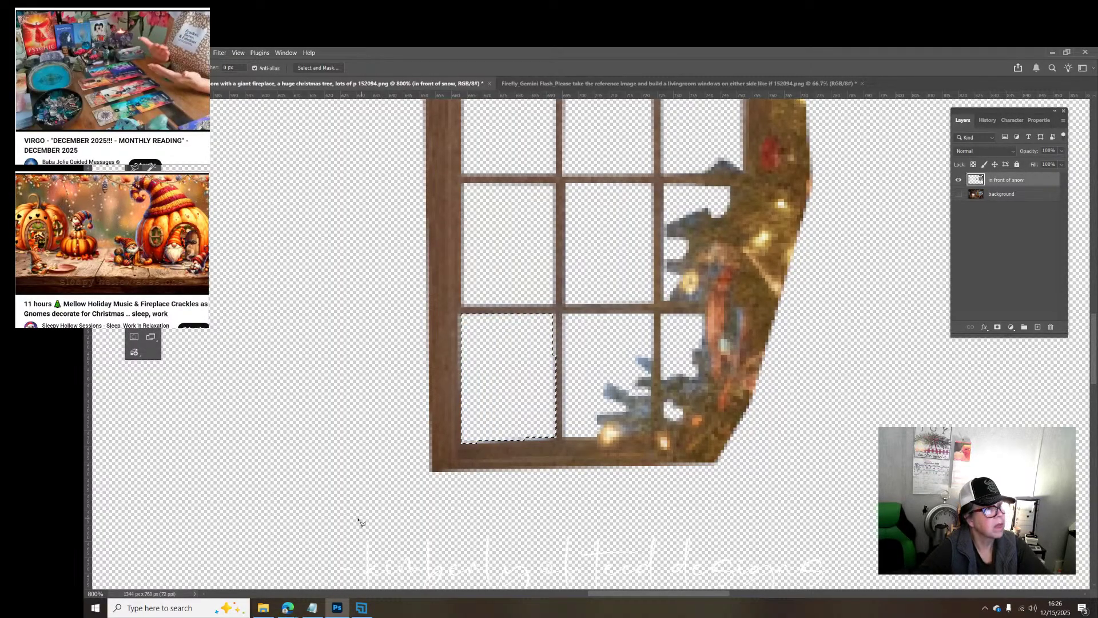
Step: Marquee-select the brown window's upper-right outer casing down to just above the garland, delete it and deselect
{"action": "scroll", "coordinate": [669, 266], "scroll_direction": "up", "scroll_amount": 5}
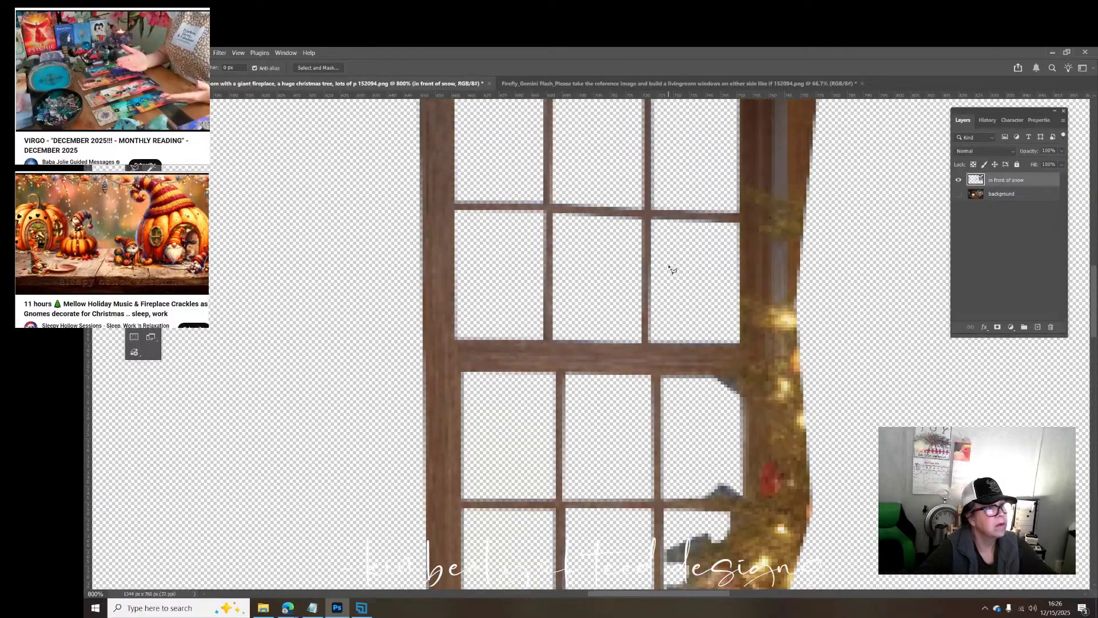
{"action": "scroll", "coordinate": [671, 267], "scroll_direction": "up", "scroll_amount": 3}
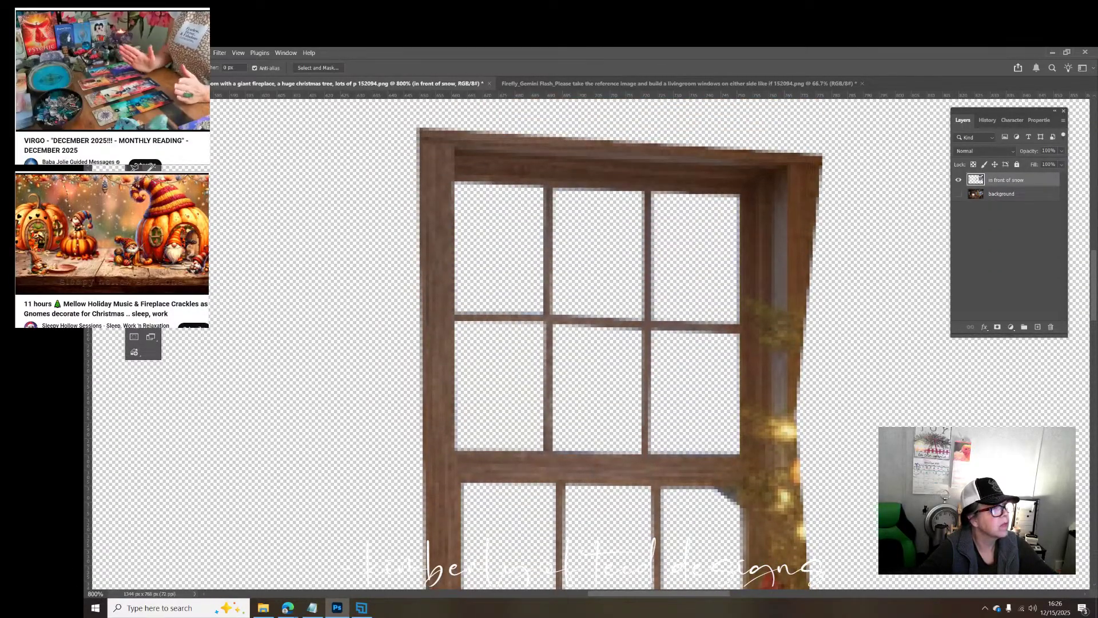
{"action": "key", "text": "m"}
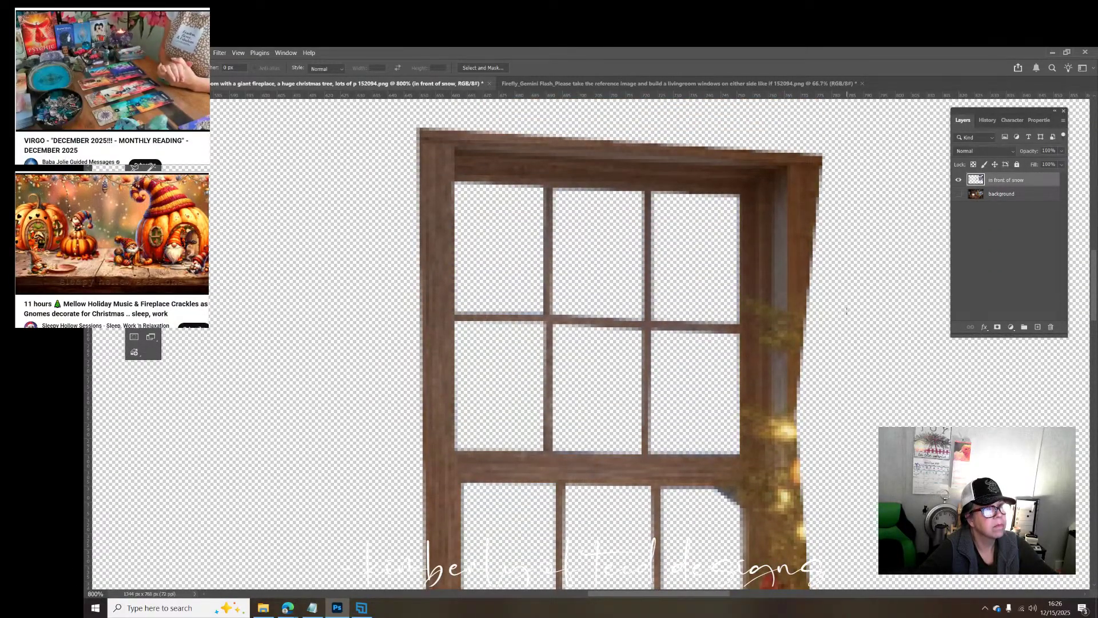
{"action": "left_click_drag", "start_coordinate": [820, 295], "coordinate": [757, 124]}
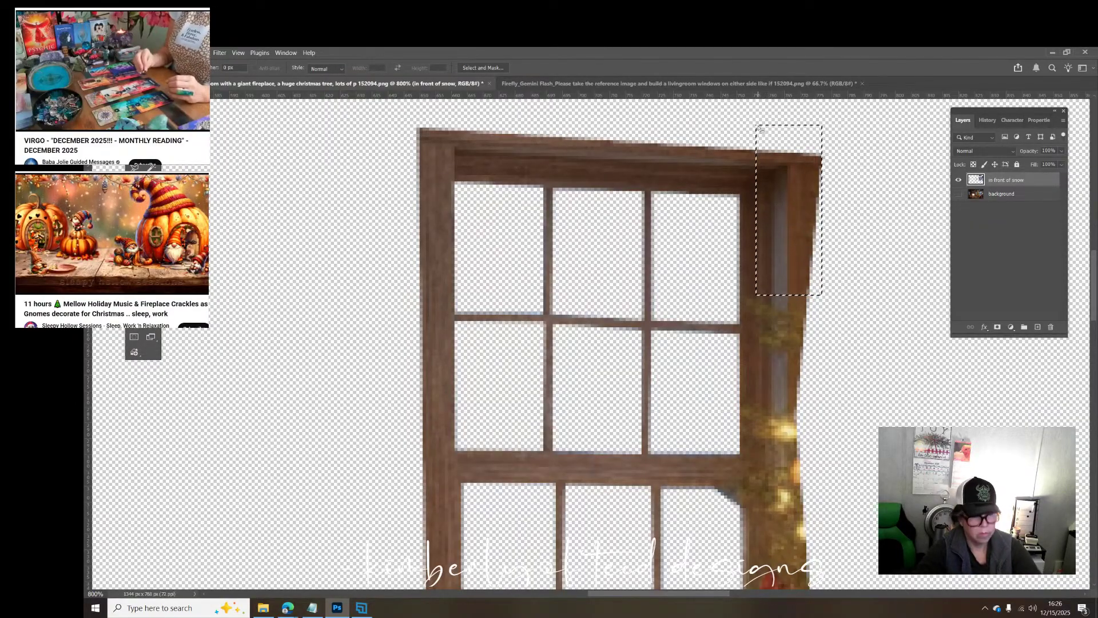
{"action": "key", "text": "Delete"}
{"action": "key", "text": "ctrl+d"}
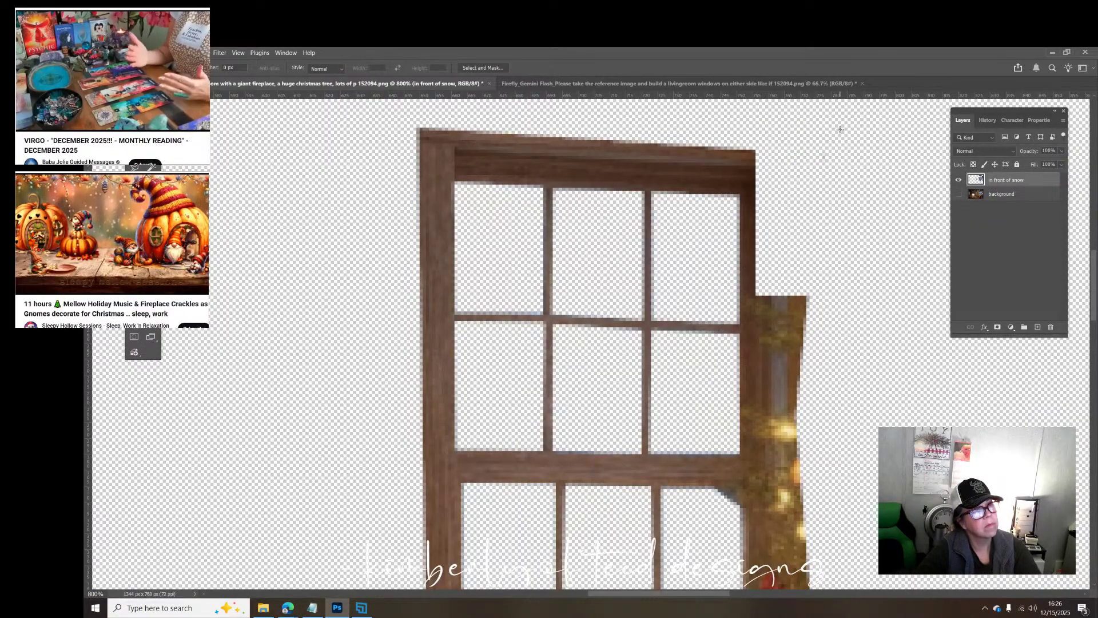
Step: Marquee-select the uneven strip across the top of the brown window frame and delete it to leave a straight edge
{"action": "left_click_drag", "start_coordinate": [840, 129], "coordinate": [797, 171]}
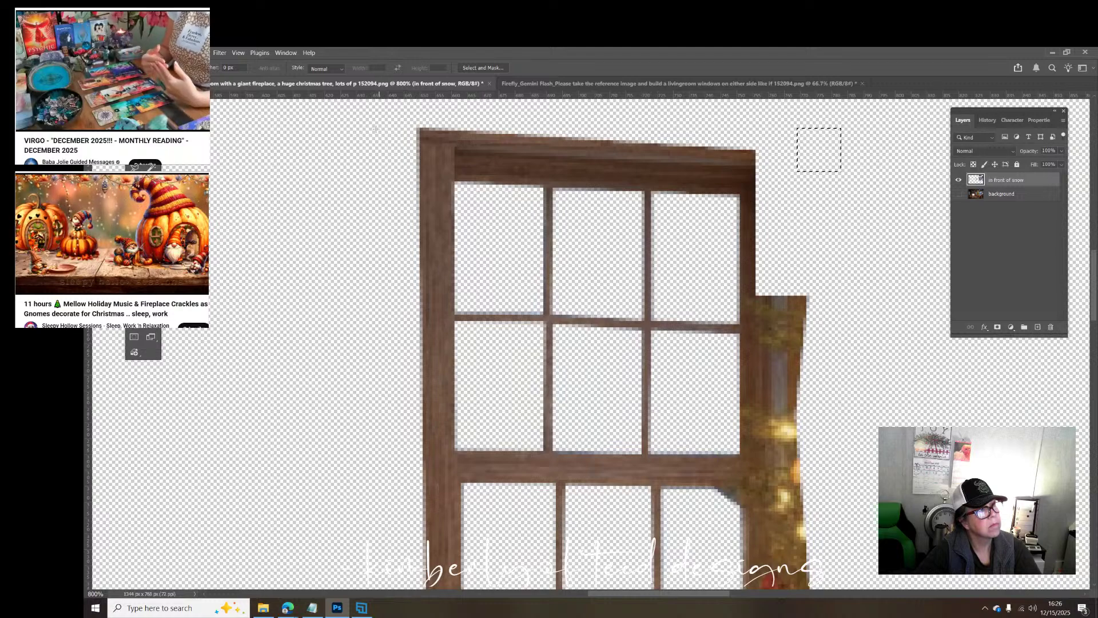
{"action": "left_click_drag", "start_coordinate": [383, 106], "coordinate": [483, 146]}
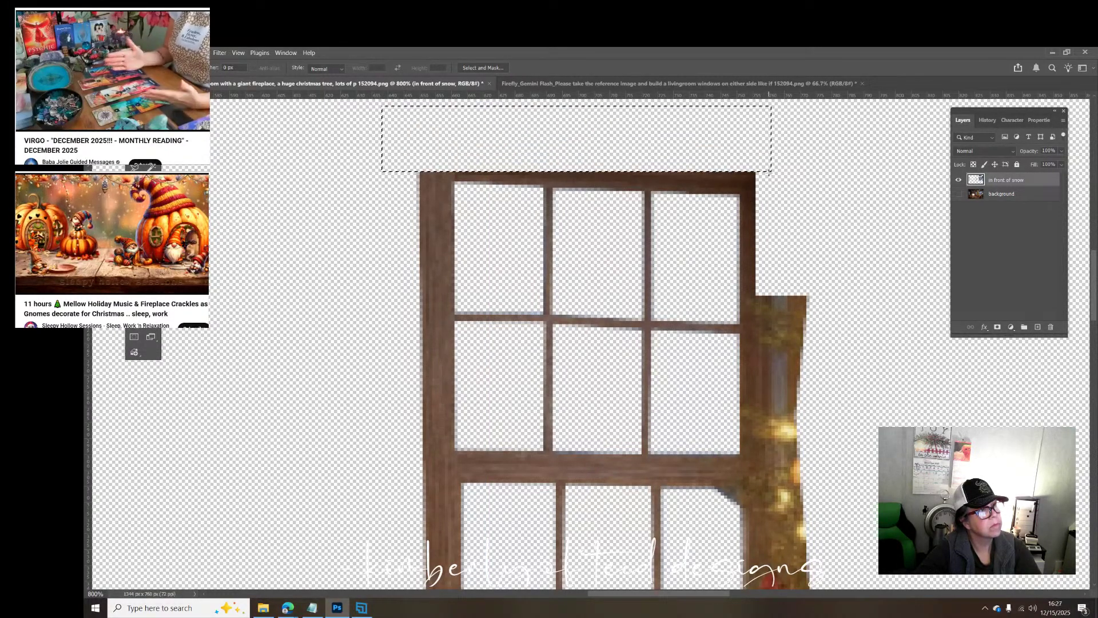
Step: Marquee-select the uneven outer strip along the full left side of the brown window frame and delete it
{"action": "scroll", "coordinate": [589, 343], "scroll_direction": "down", "scroll_amount": 3}
{"action": "scroll", "coordinate": [590, 343], "scroll_direction": "up", "scroll_amount": 2}
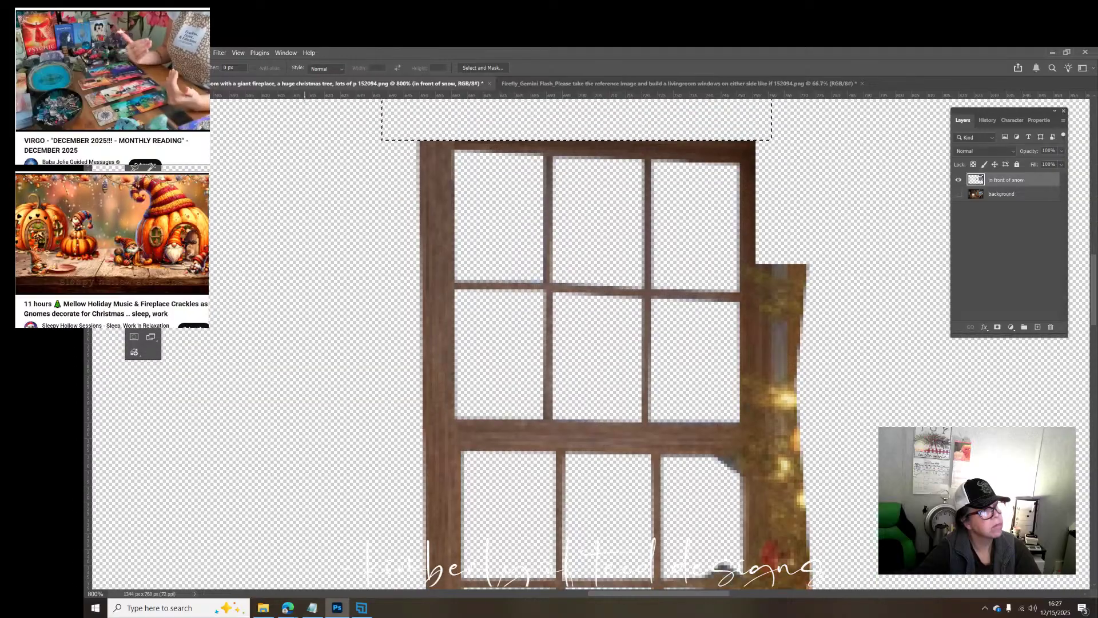
{"action": "left_click", "coordinate": [412, 125]}
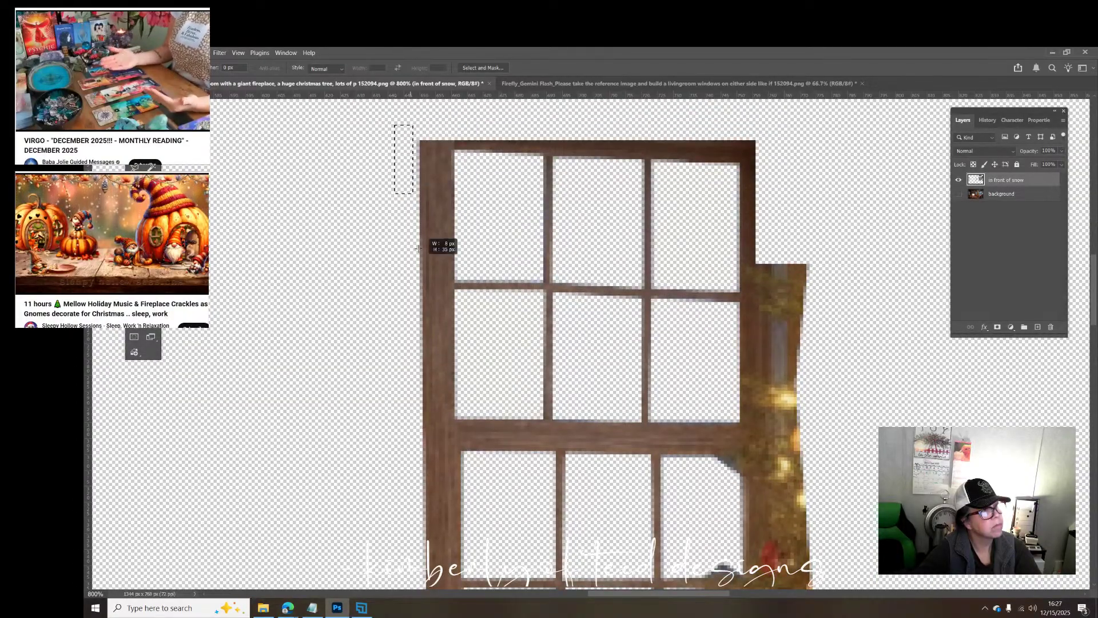
{"action": "left_click_drag", "start_coordinate": [417, 247], "coordinate": [448, 588]}
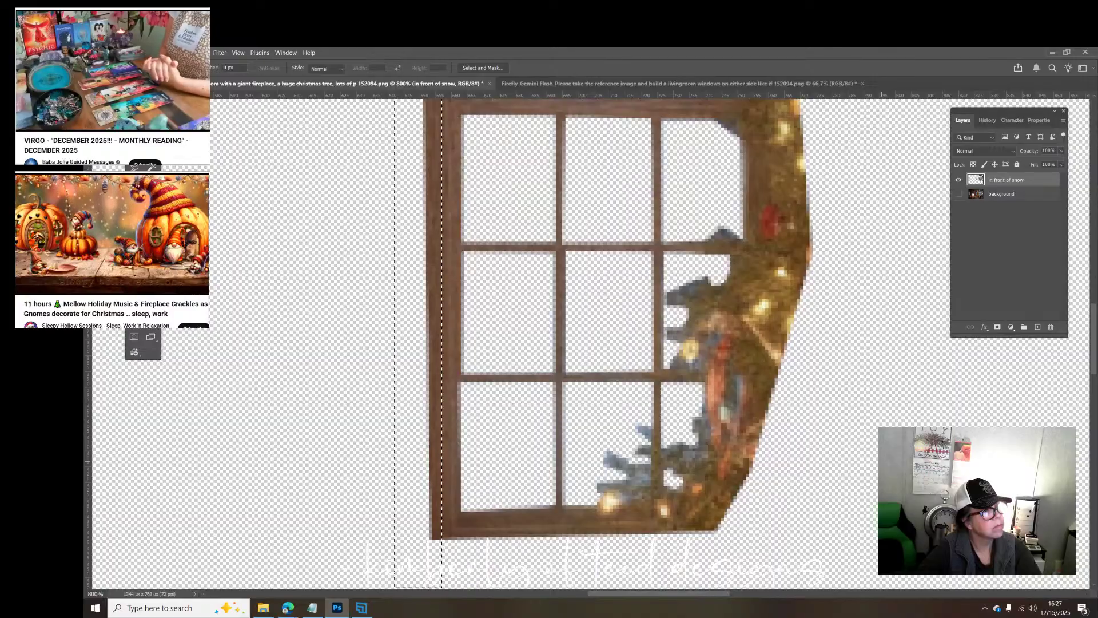
{"action": "scroll", "coordinate": [881, 461], "scroll_direction": "up", "scroll_amount": 10}
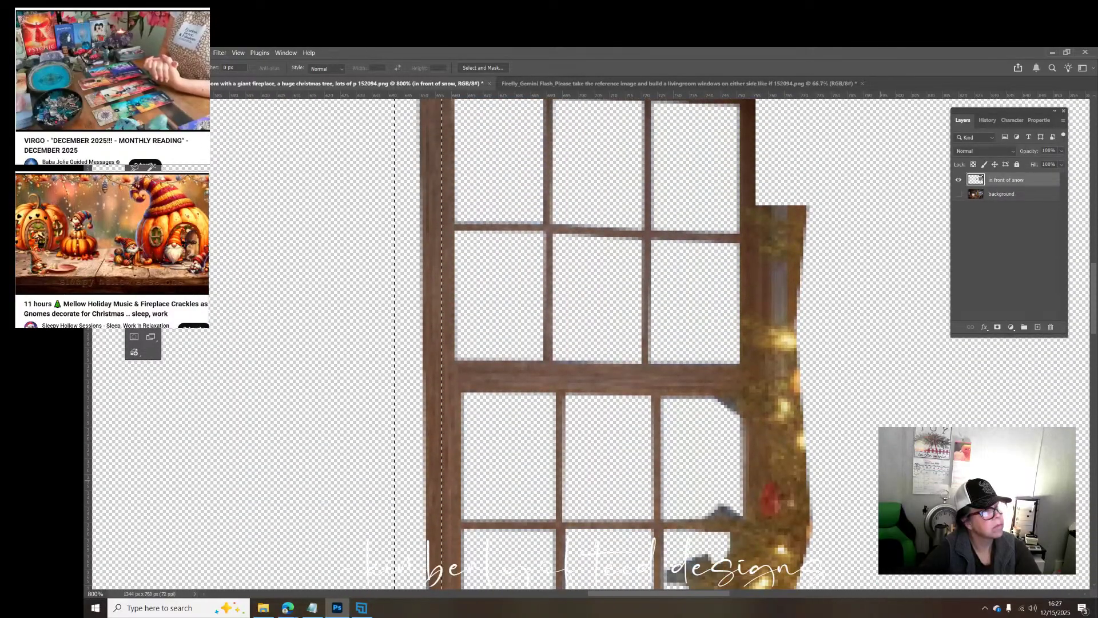
{"action": "scroll", "coordinate": [881, 461], "scroll_direction": "up", "scroll_amount": 2}
{"action": "scroll", "coordinate": [766, 390], "scroll_direction": "down", "scroll_amount": 11}
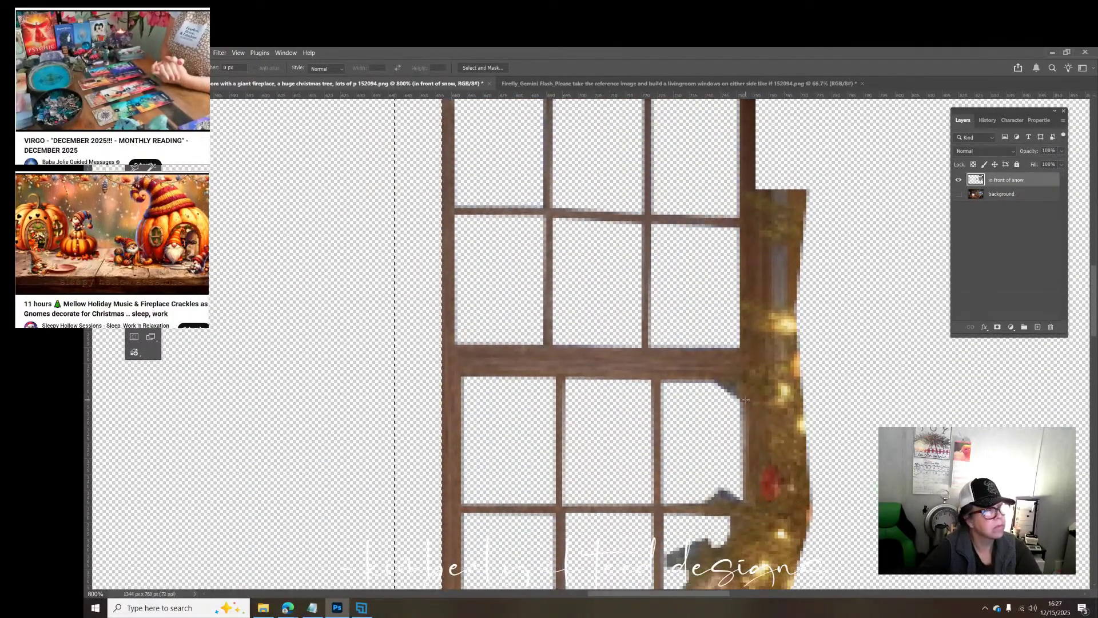
{"action": "scroll", "coordinate": [731, 473], "scroll_direction": "down", "scroll_amount": 2}
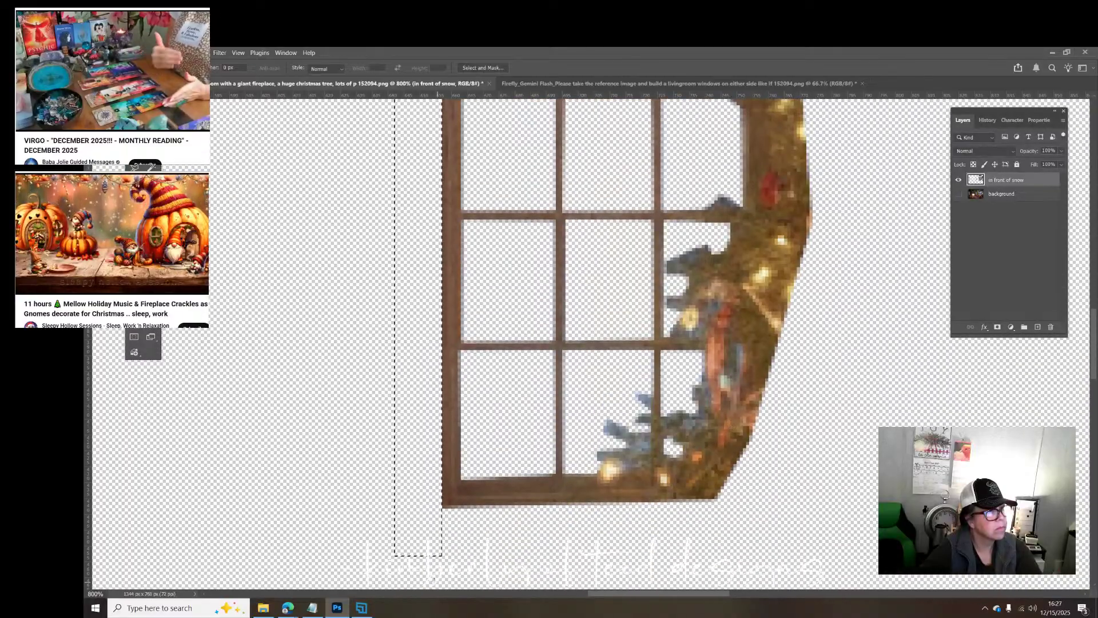
Step: Clear the selection, then marquee-select the uneven strip along the bottom of the brown window frame and delete it
{"action": "key", "text": "ctrl+d"}
{"action": "mouse_move", "coordinate": [771, 530]}
{"action": "left_mouse_down"}
{"action": "mouse_move", "coordinate": [453, 511]}
{"action": "mouse_move", "coordinate": [395, 486]}
{"action": "left_mouse_up"}
{"action": "key", "text": "Delete"}
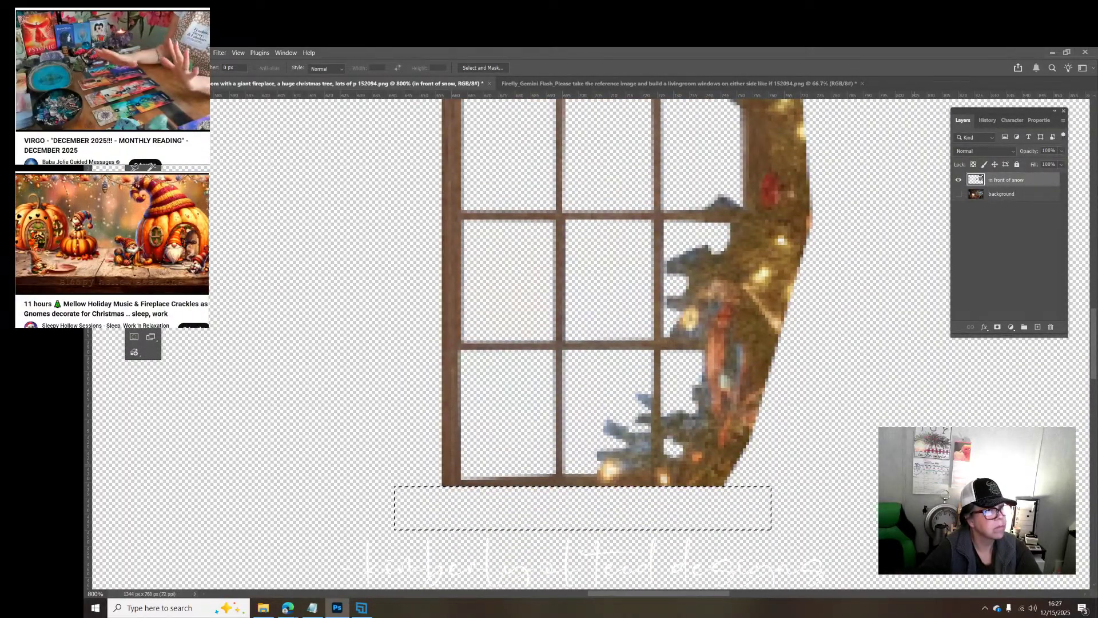
Step: Lasso the other window's top-left pane, following the two small branch tips on its left side, and delete the snowy scenery
{"action": "scroll", "coordinate": [914, 465], "scroll_direction": "up", "scroll_amount": 3}
{"action": "left_click_drag", "start_coordinate": [654, 595], "coordinate": [792, 595]}
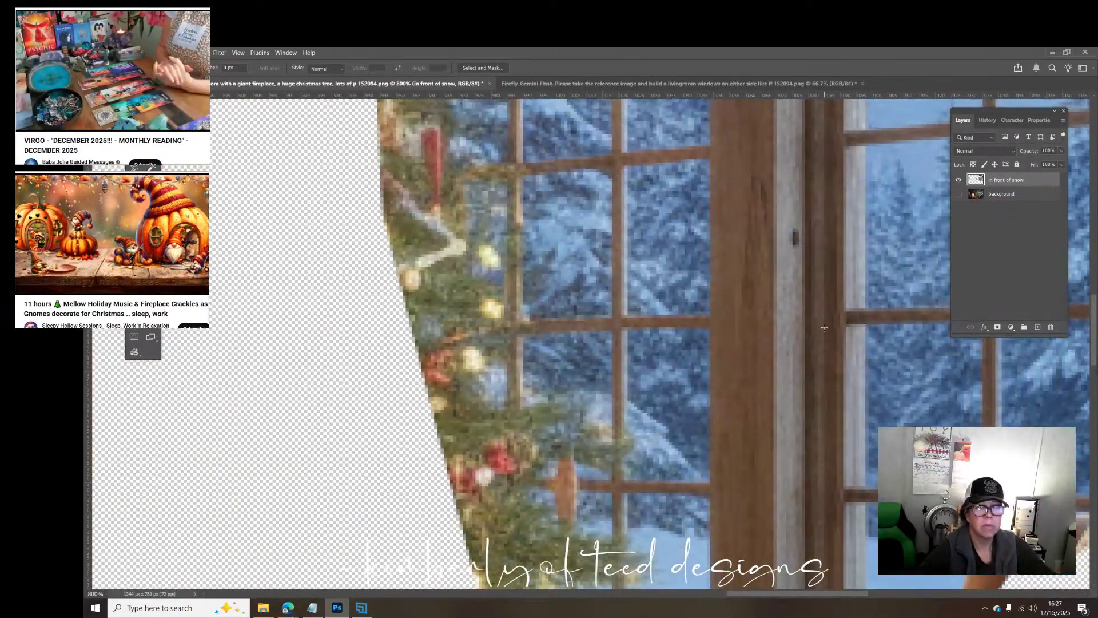
{"action": "scroll", "coordinate": [824, 328], "scroll_direction": "up", "scroll_amount": 13}
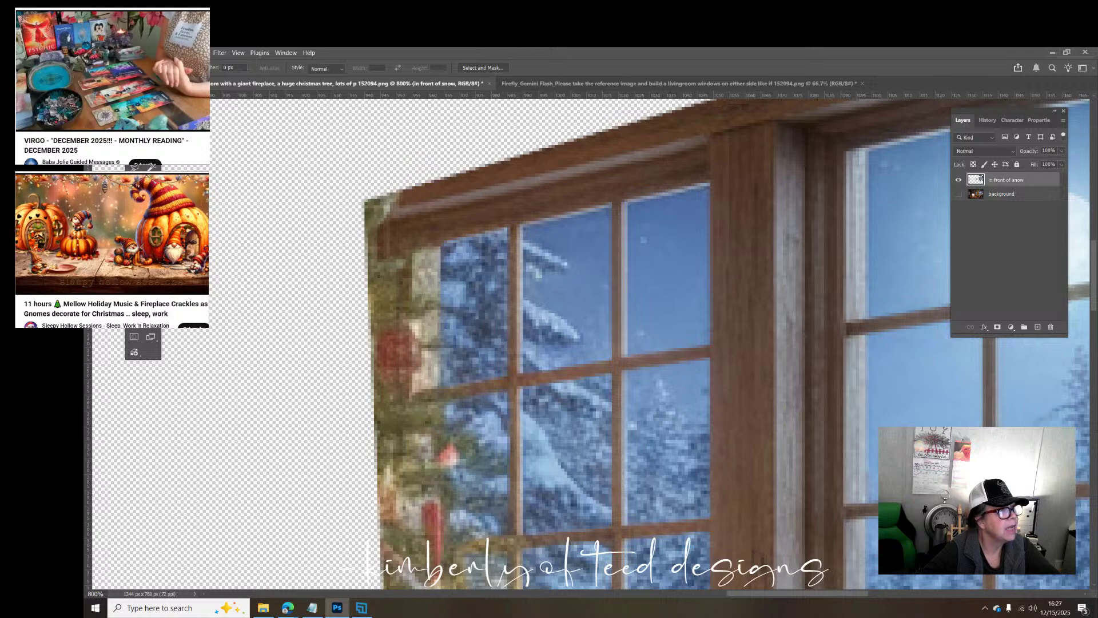
{"action": "key", "text": "l"}
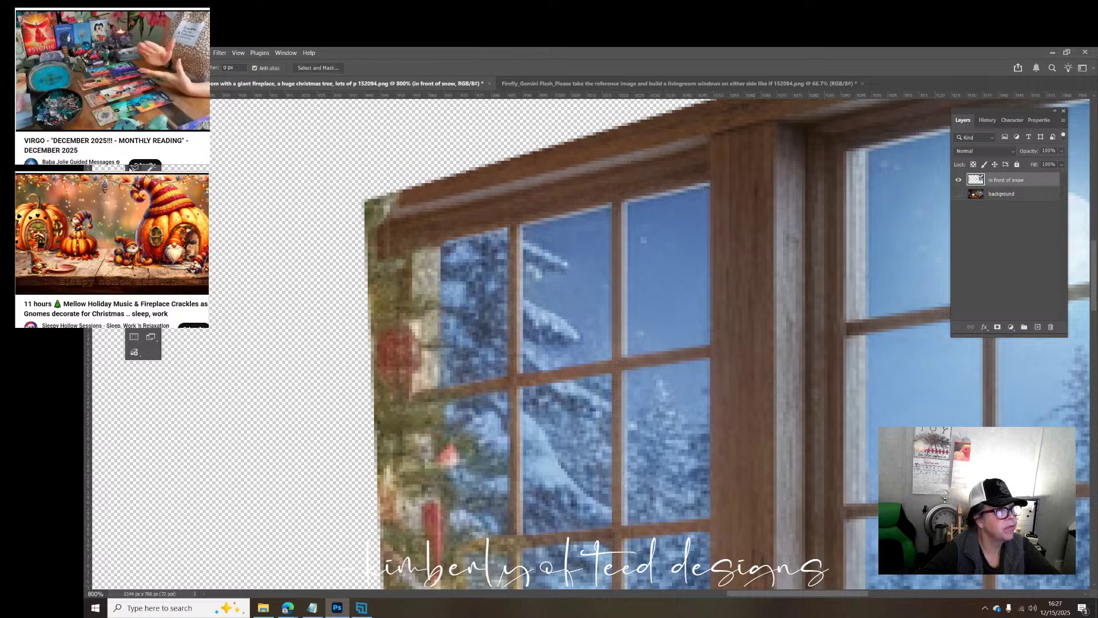
{"action": "left_click", "coordinate": [513, 228]}
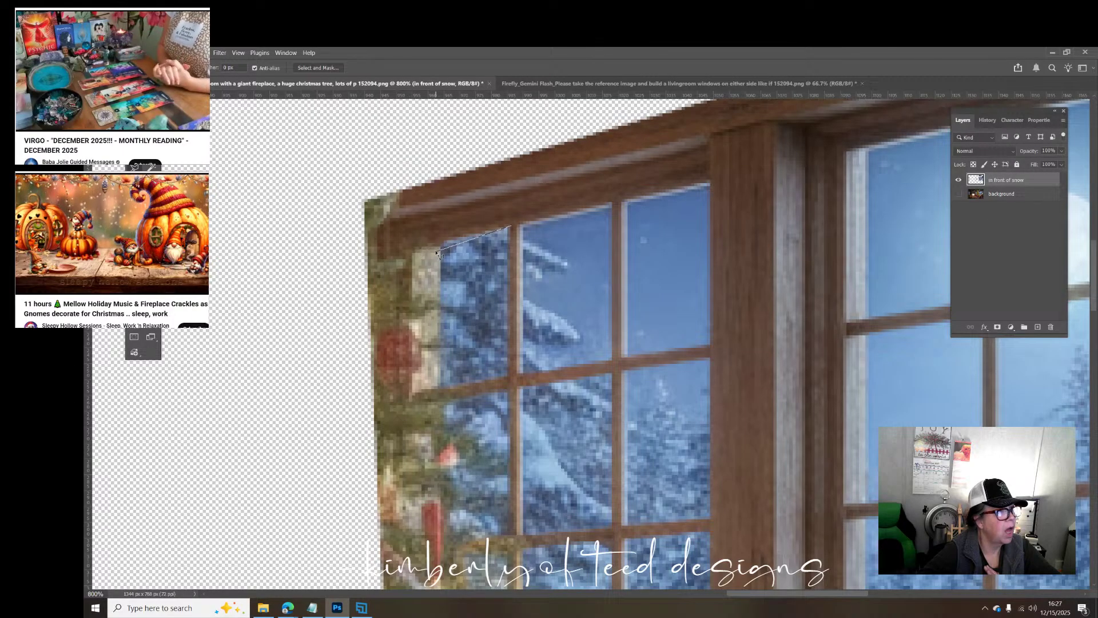
{"action": "left_click", "coordinate": [438, 250]}
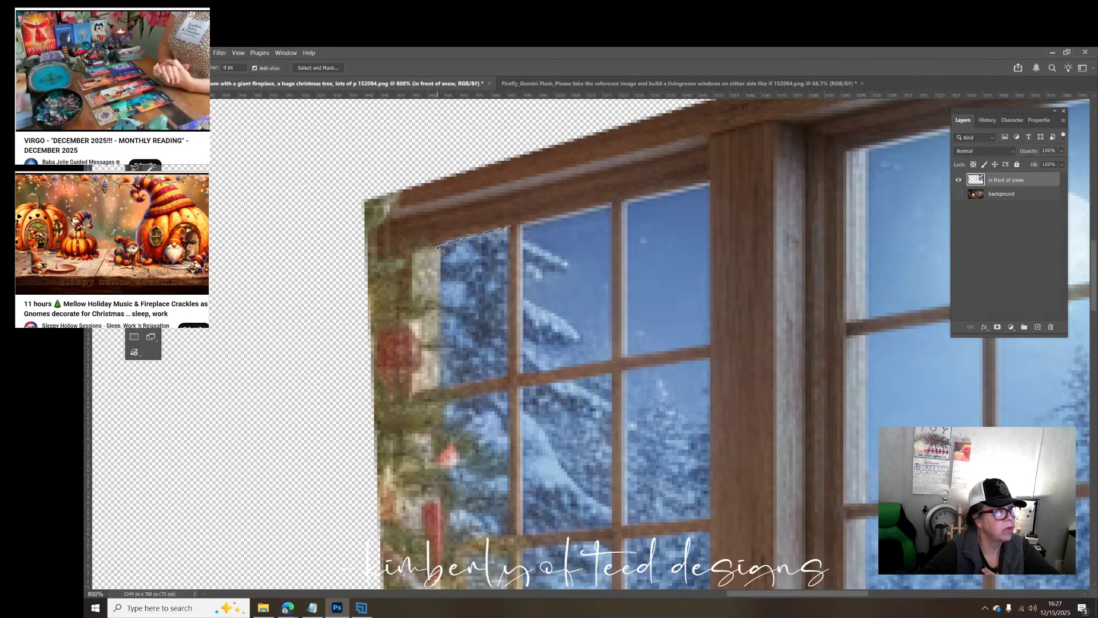
{"action": "left_click", "coordinate": [458, 305]}
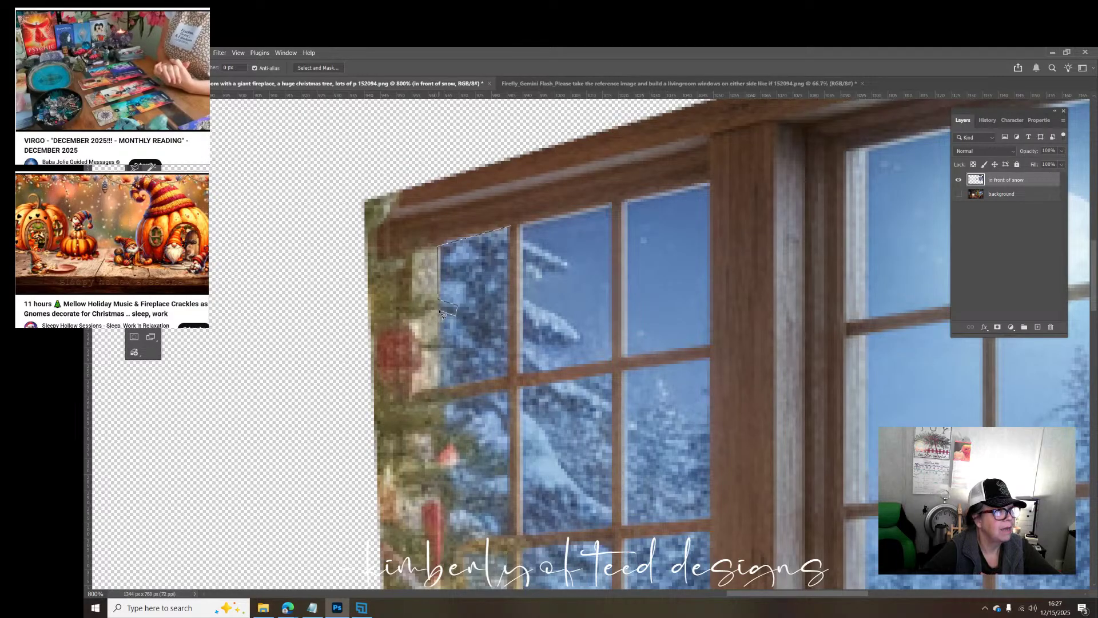
{"action": "left_click", "coordinate": [440, 337]}
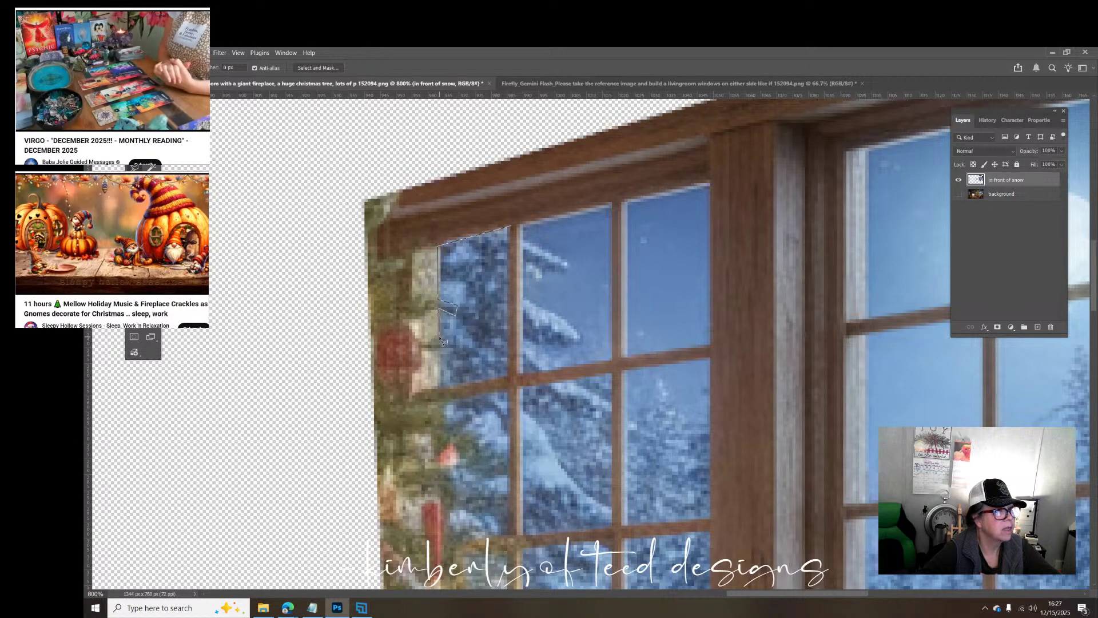
{"action": "left_click", "coordinate": [449, 342]}
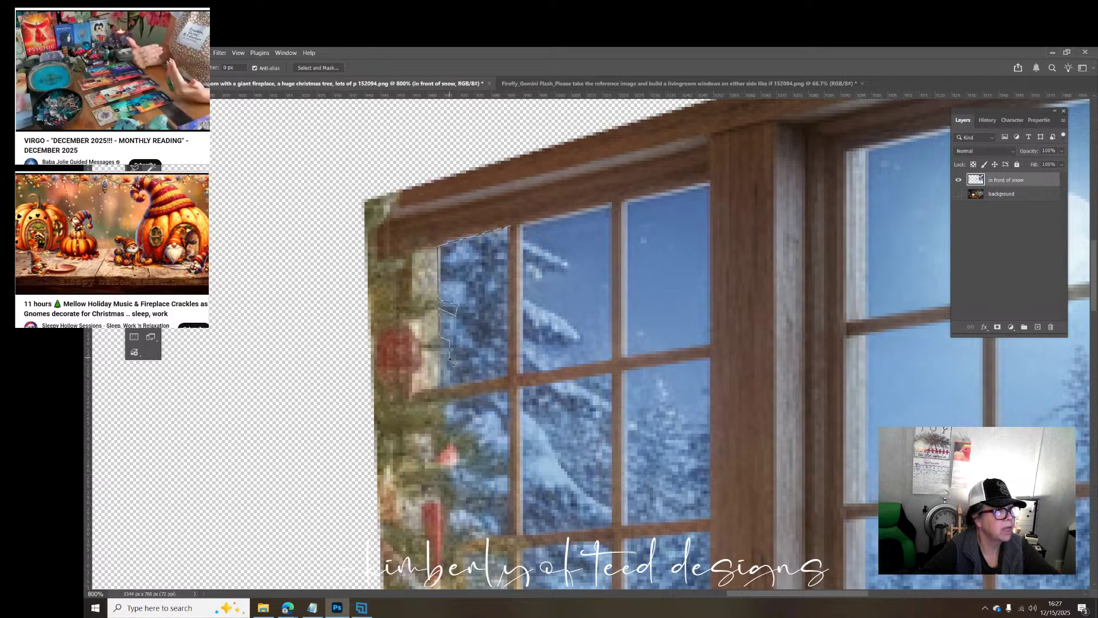
{"action": "left_click", "coordinate": [439, 388]}
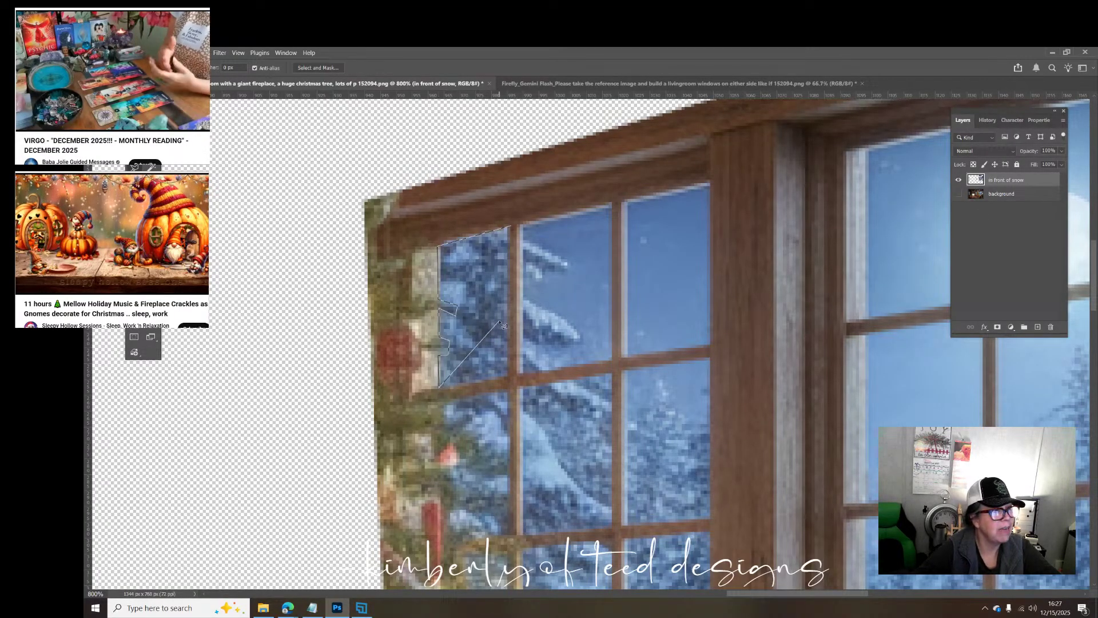
{"action": "left_click", "coordinate": [508, 378]}
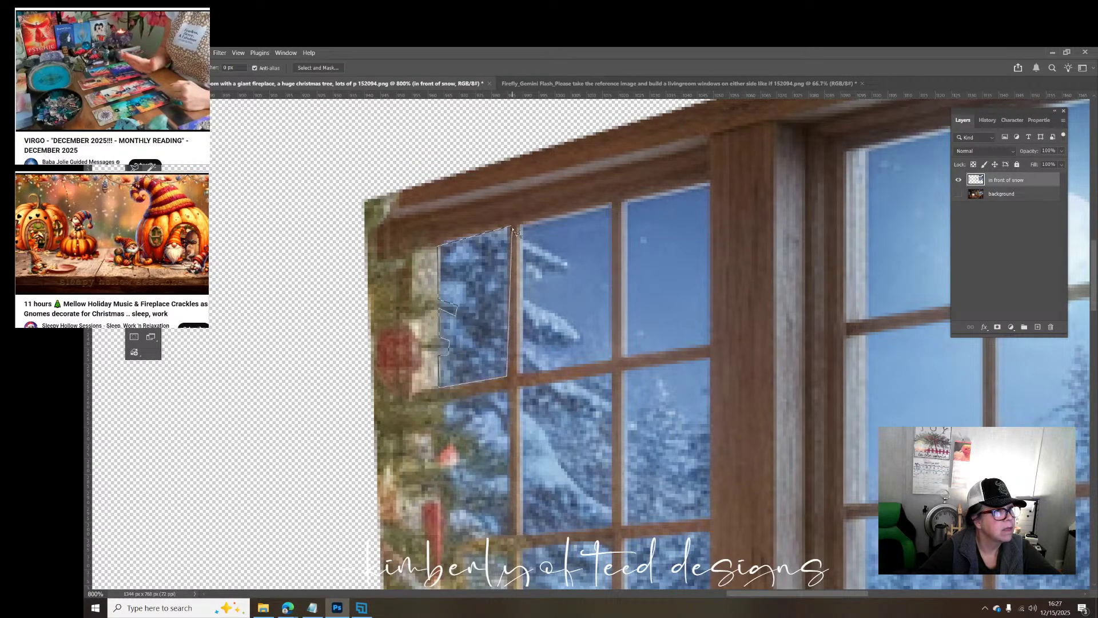
{"action": "left_click", "coordinate": [513, 230]}
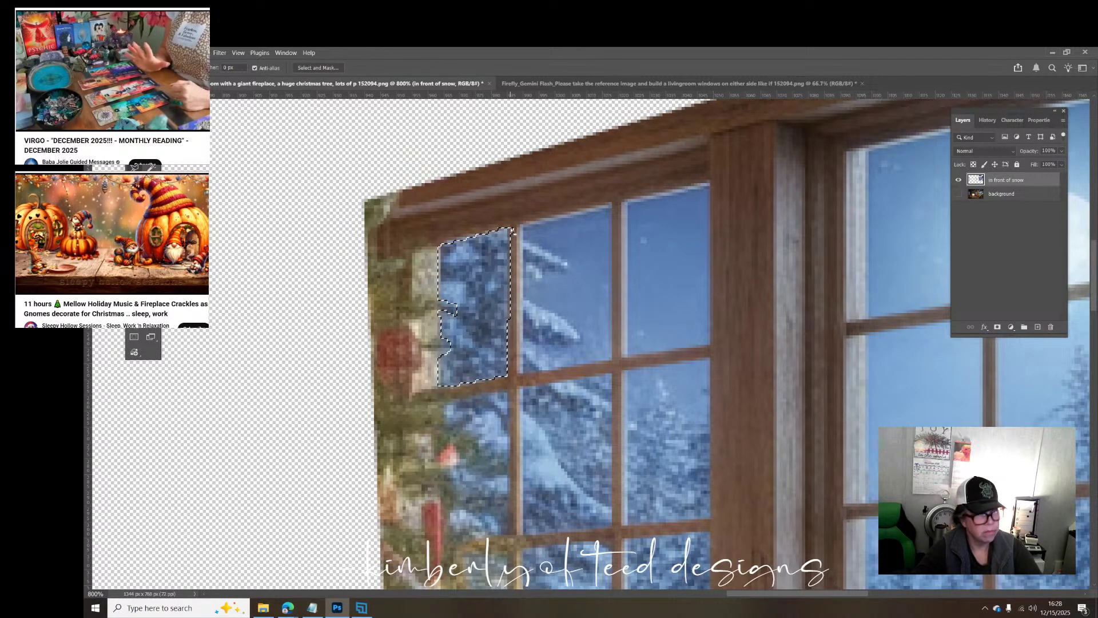
{"action": "key", "text": "Delete"}
Step: Outline the scenery in the left column's second pane, tracing around the protruding evergreen branches, and delete it
{"action": "scroll", "coordinate": [458, 376], "scroll_direction": "down", "scroll_amount": 2}
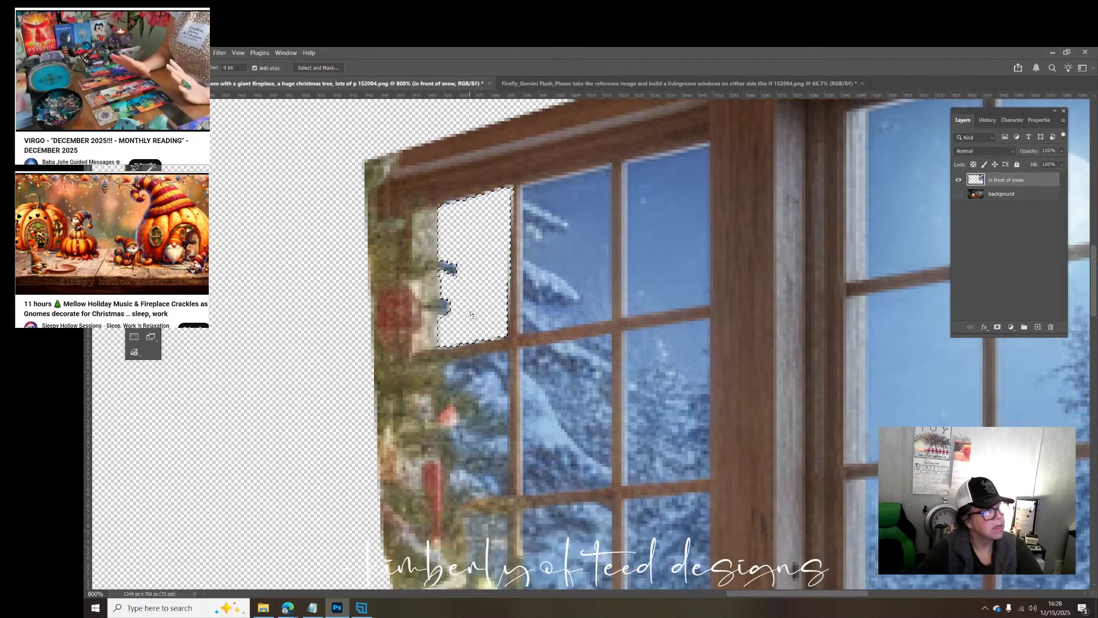
{"action": "left_click", "coordinate": [446, 362]}
{"action": "left_click", "coordinate": [508, 352]}
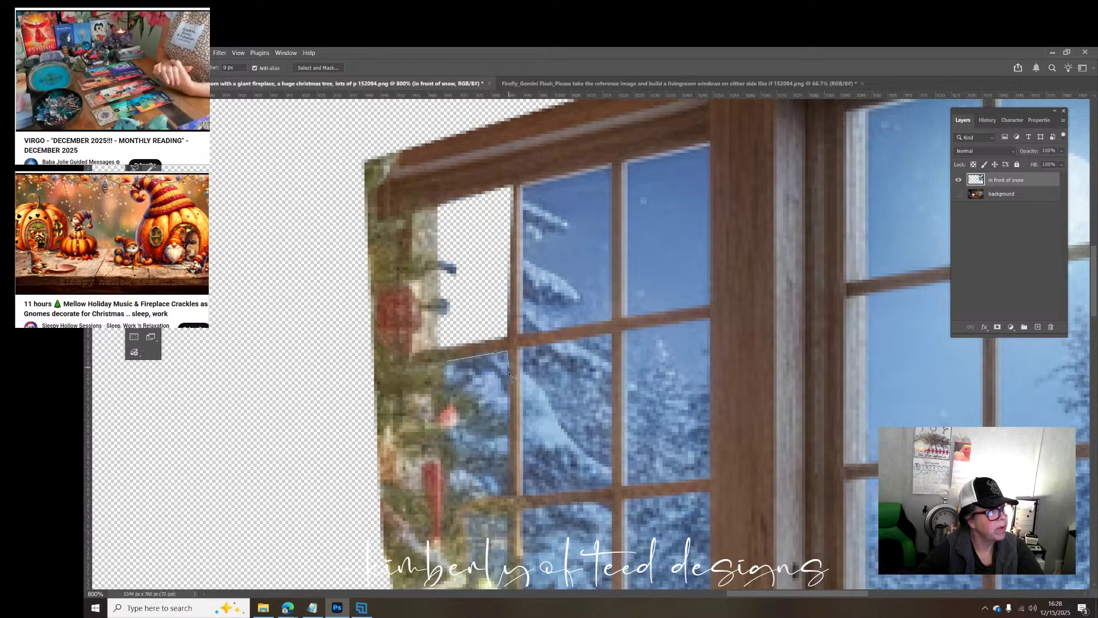
{"action": "left_click", "coordinate": [508, 496]}
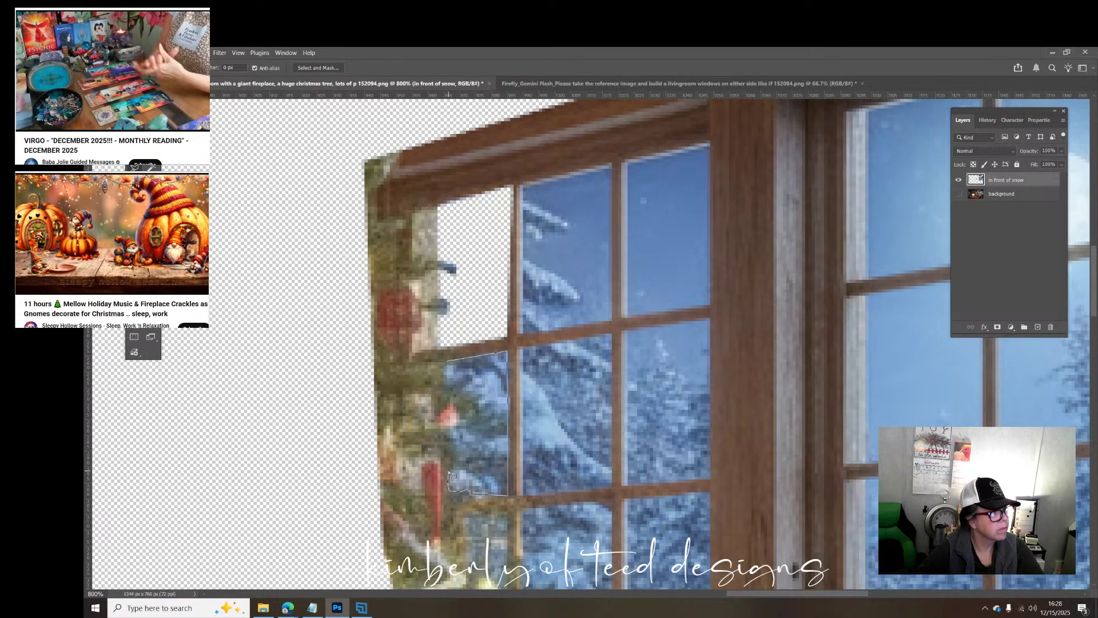
{"action": "left_click", "coordinate": [449, 472]}
{"action": "left_click", "coordinate": [468, 471]}
{"action": "left_click", "coordinate": [480, 464]}
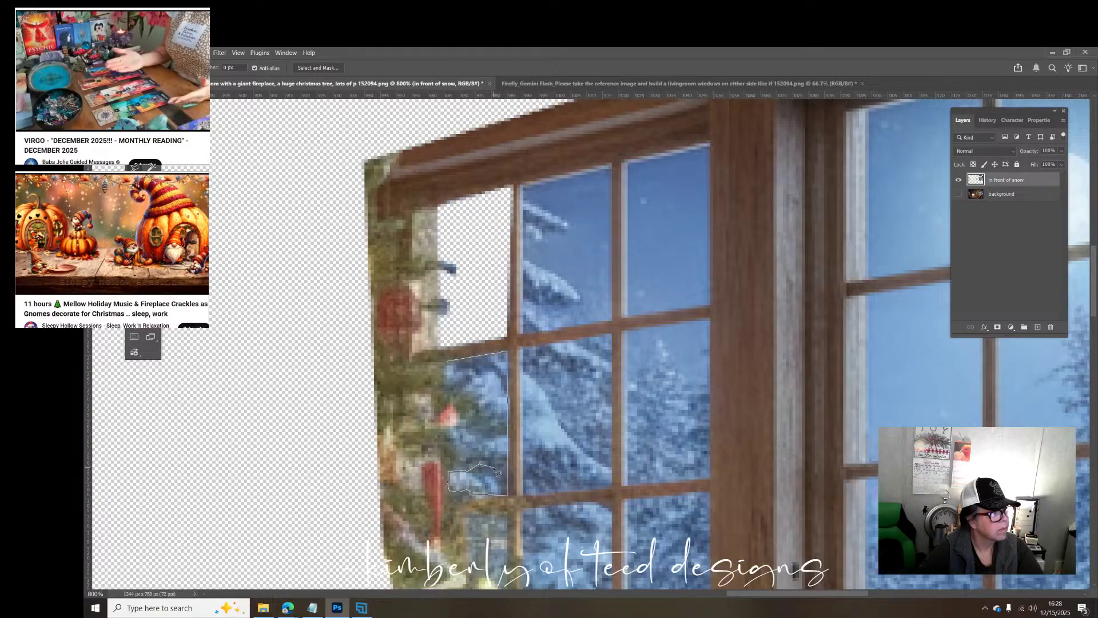
{"action": "left_click", "coordinate": [505, 455]}
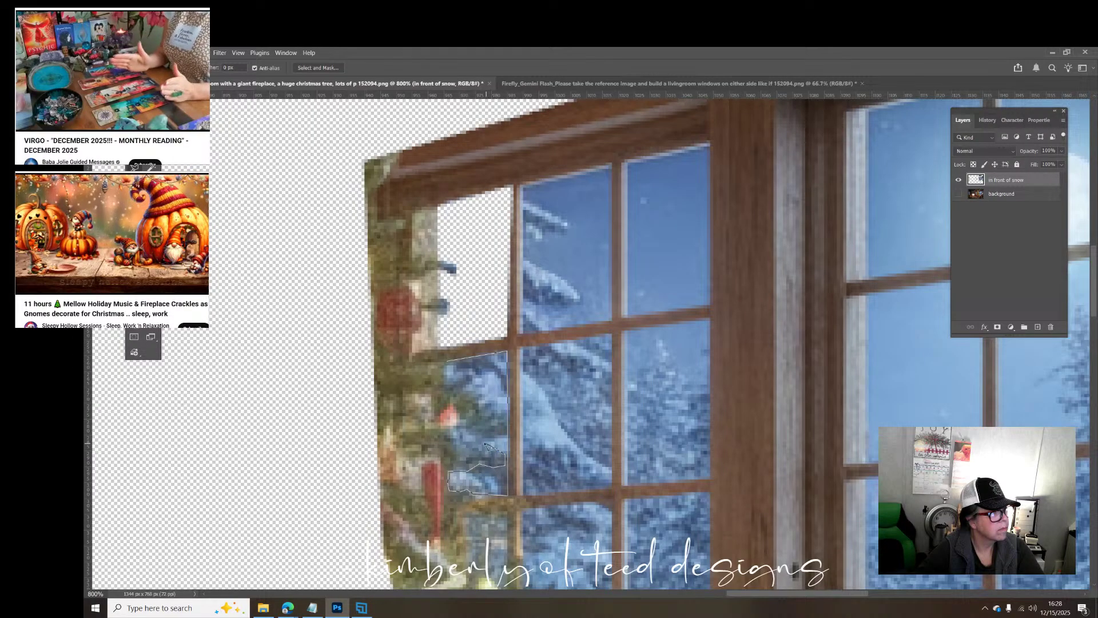
{"action": "left_click", "coordinate": [486, 444]}
{"action": "left_click", "coordinate": [451, 432]}
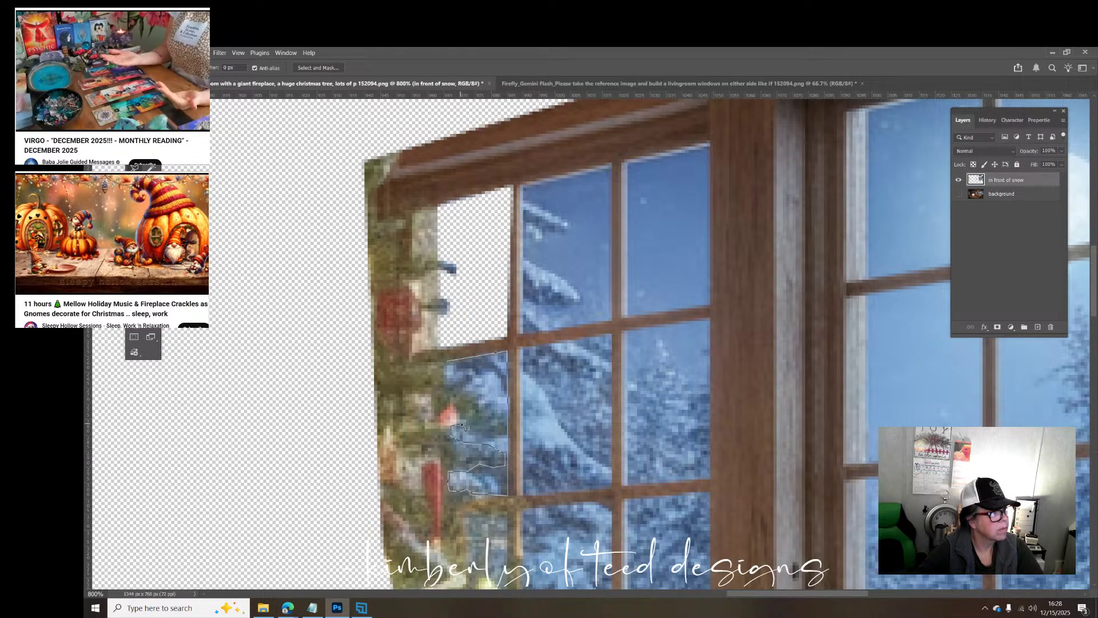
{"action": "left_click", "coordinate": [464, 421]}
{"action": "left_click", "coordinate": [486, 442]}
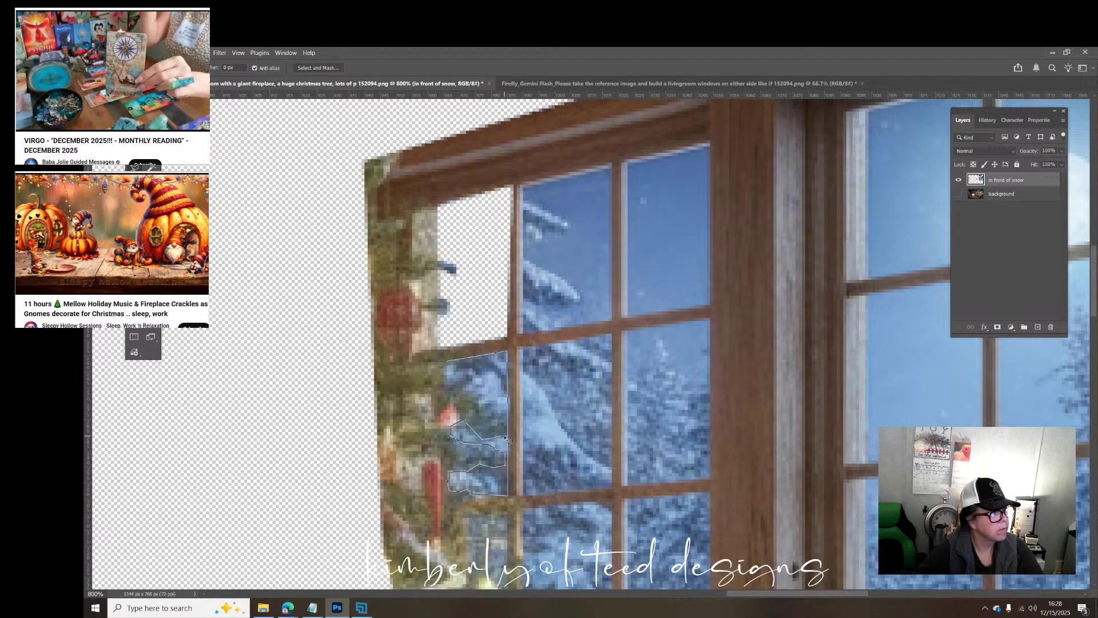
{"action": "left_click", "coordinate": [505, 438]}
{"action": "left_click", "coordinate": [507, 413]}
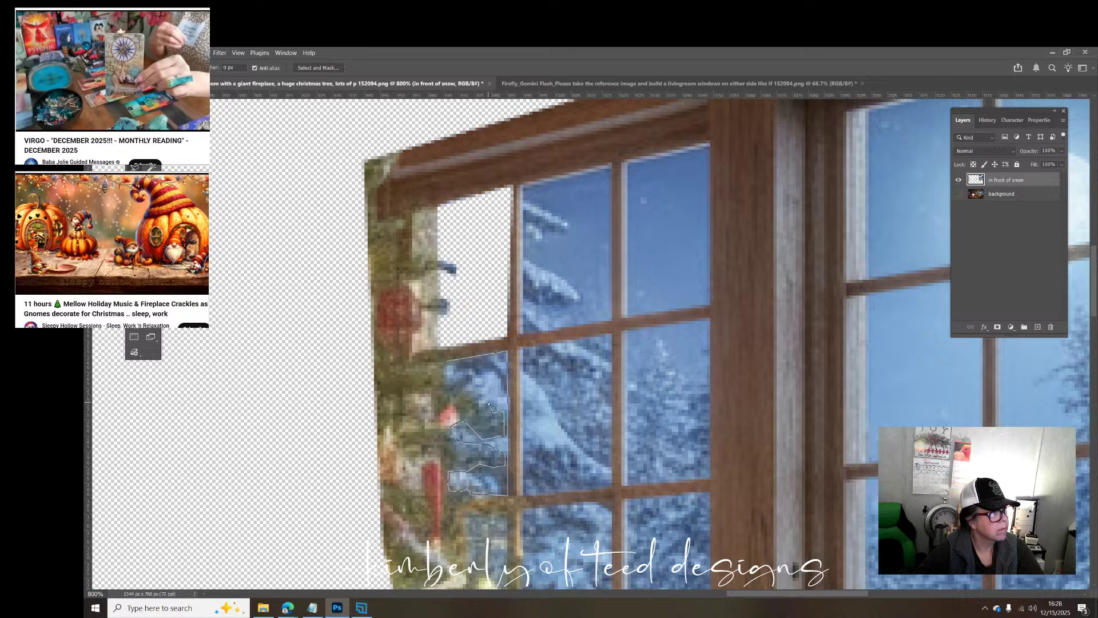
{"action": "left_click", "coordinate": [476, 404]}
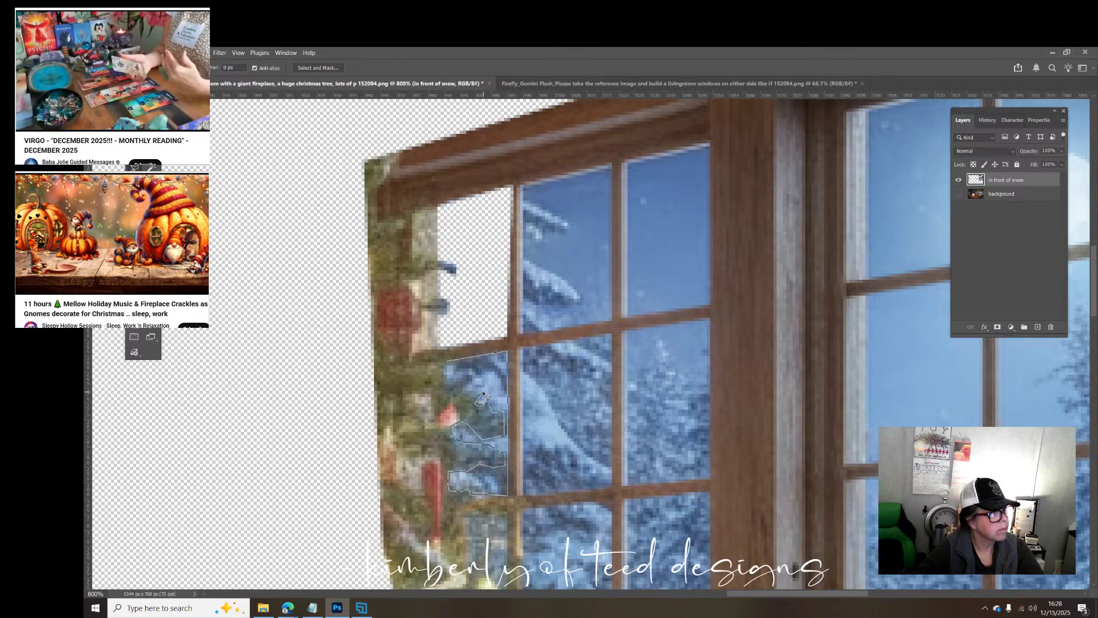
{"action": "left_click", "coordinate": [483, 394]}
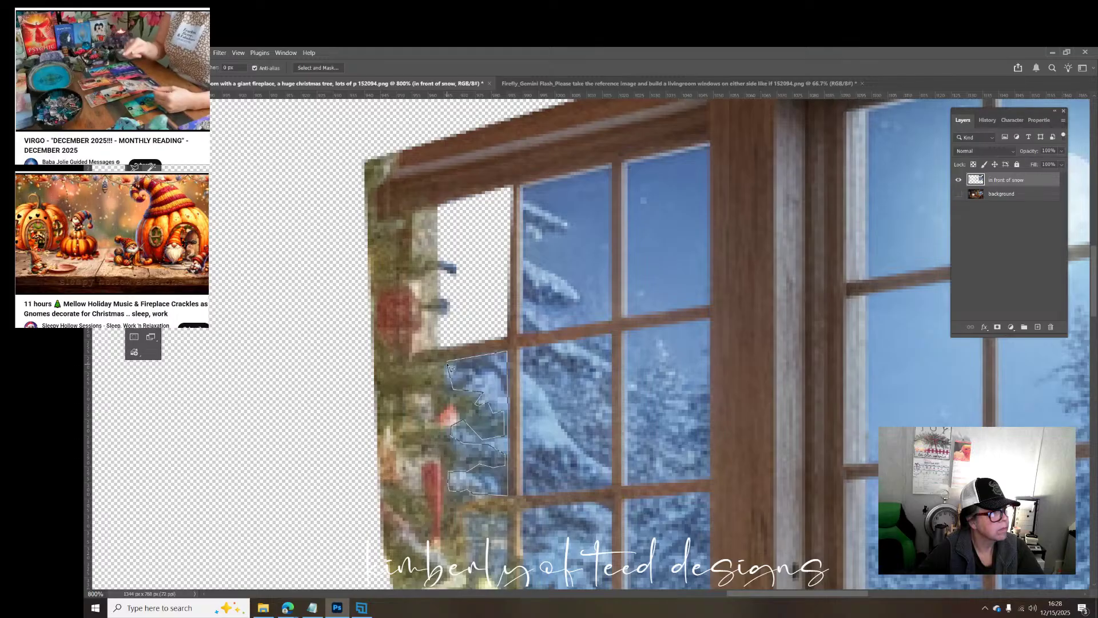
{"action": "left_click", "coordinate": [449, 365]}
{"action": "key", "text": "Delete"}
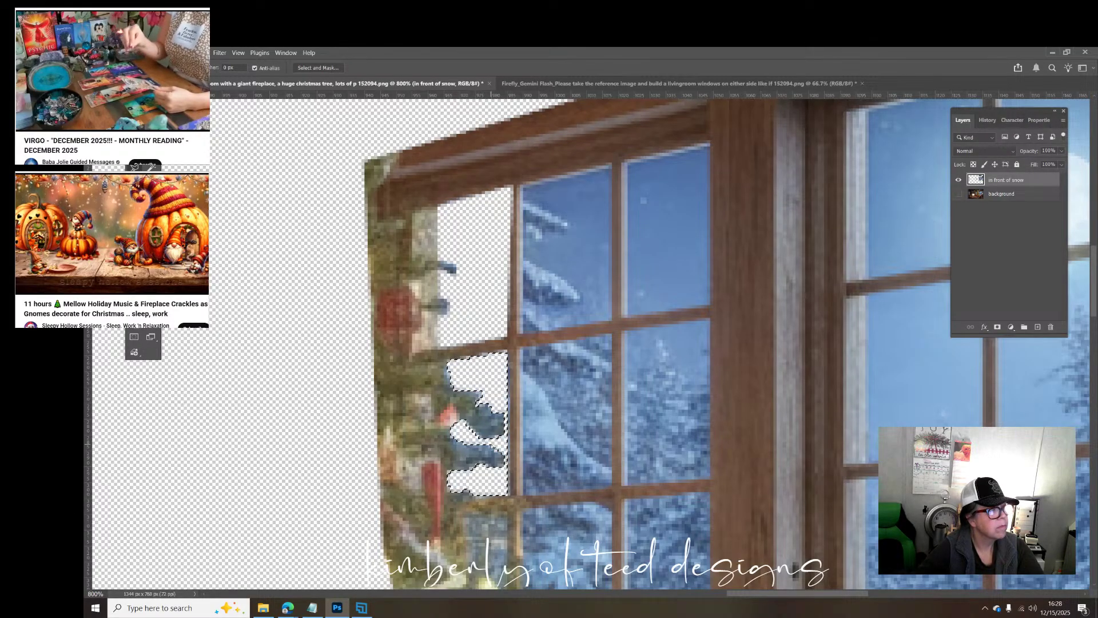
Step: Outline the open scenery in the upper part of the left column's third pane, above the greenery and lights, and delete it
{"action": "scroll", "coordinate": [467, 429], "scroll_direction": "down", "scroll_amount": 2}
{"action": "scroll", "coordinate": [467, 428], "scroll_direction": "down", "scroll_amount": 4}
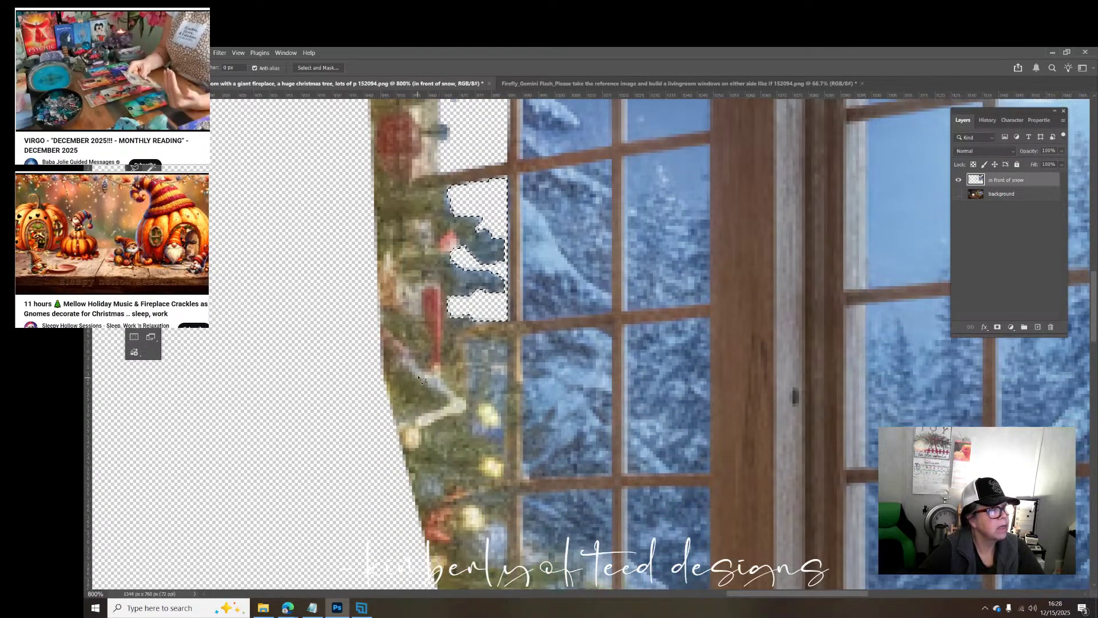
{"action": "key", "text": "ctrl+d"}
{"action": "left_click", "coordinate": [507, 340]}
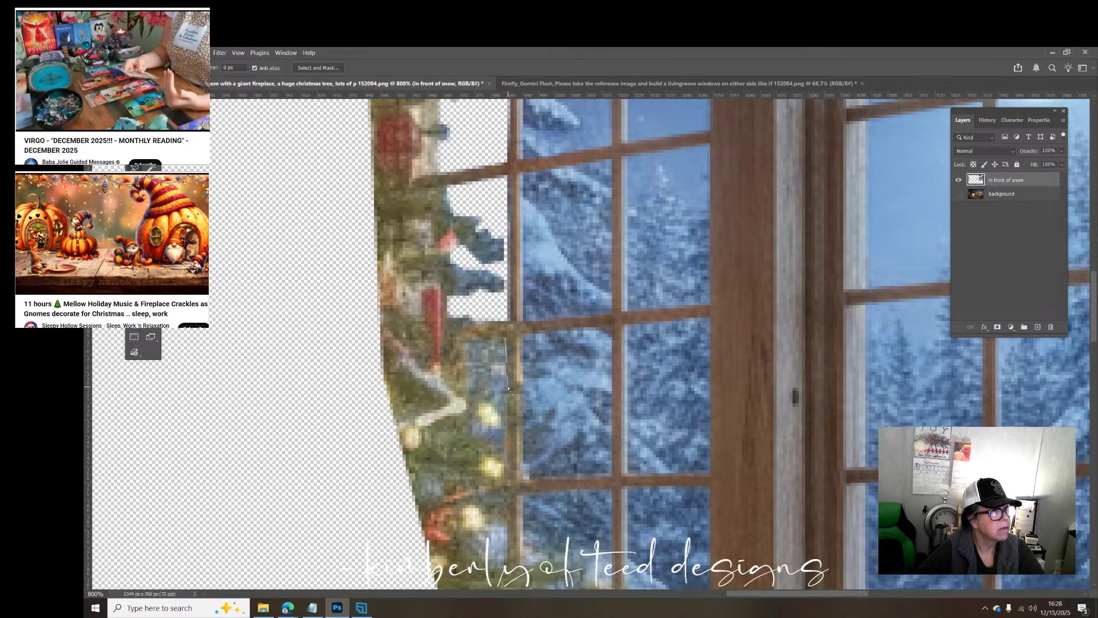
{"action": "left_click", "coordinate": [507, 387]}
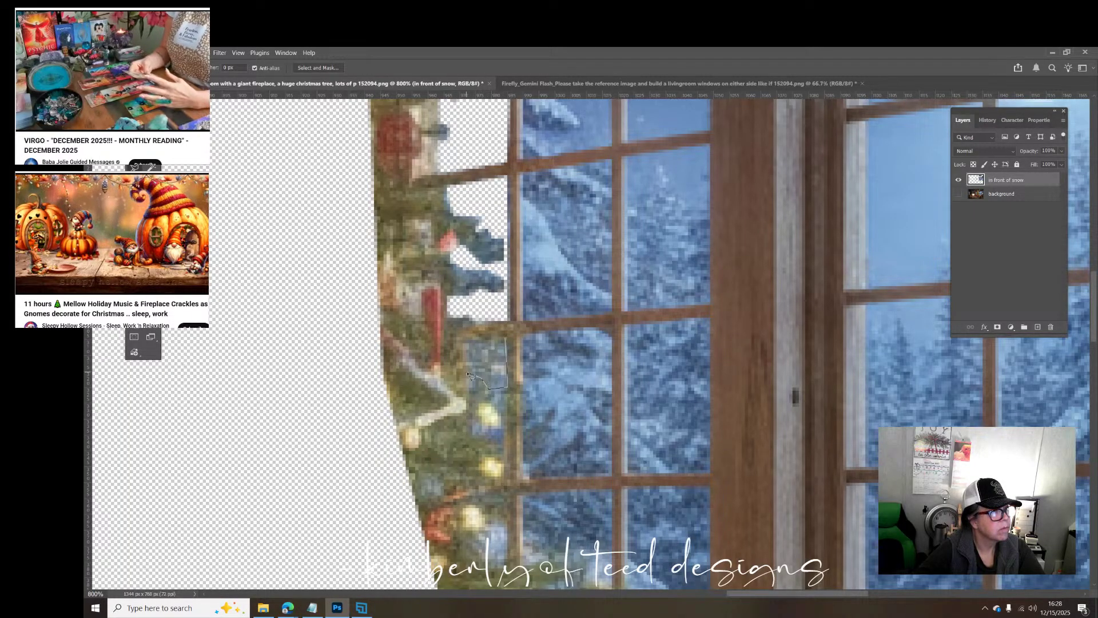
{"action": "left_click", "coordinate": [463, 342]}
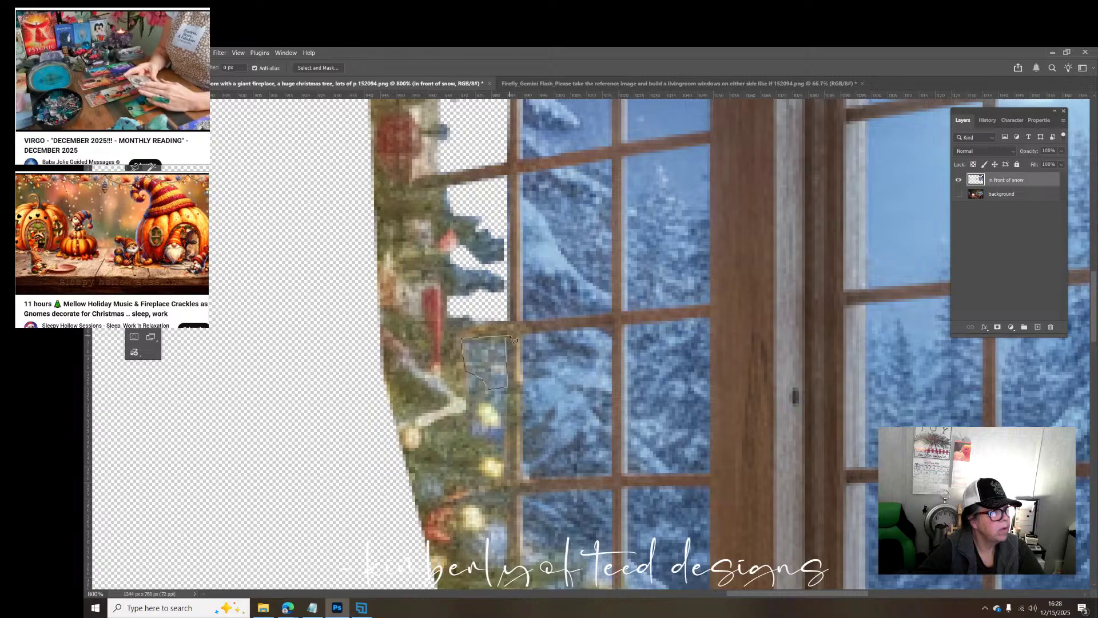
{"action": "double_click", "coordinate": [506, 342]}
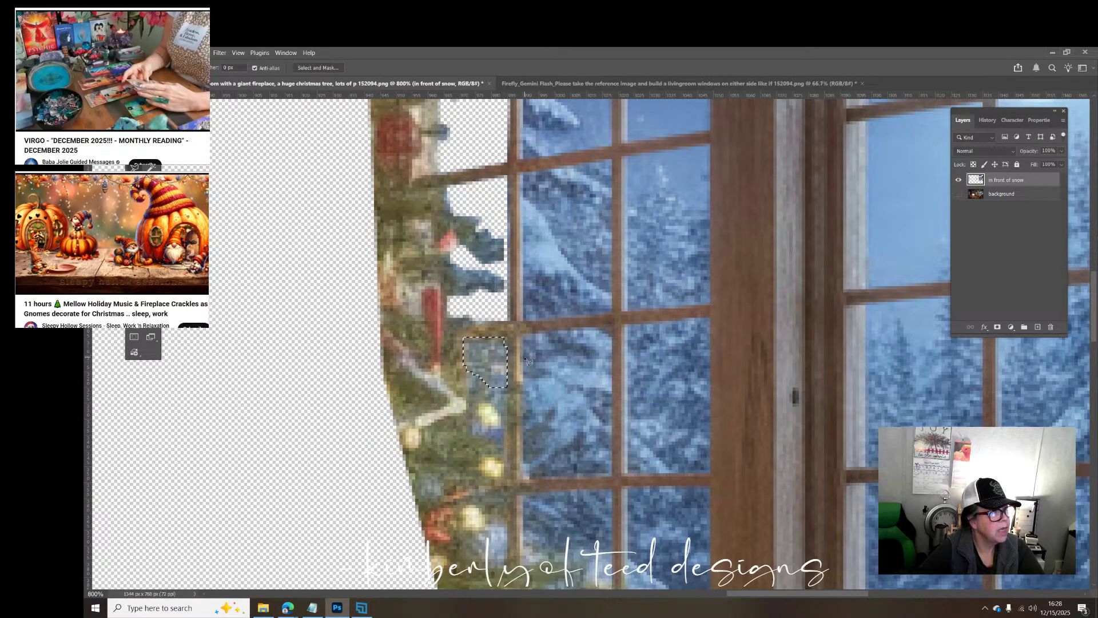
{"action": "key", "text": "Delete"}
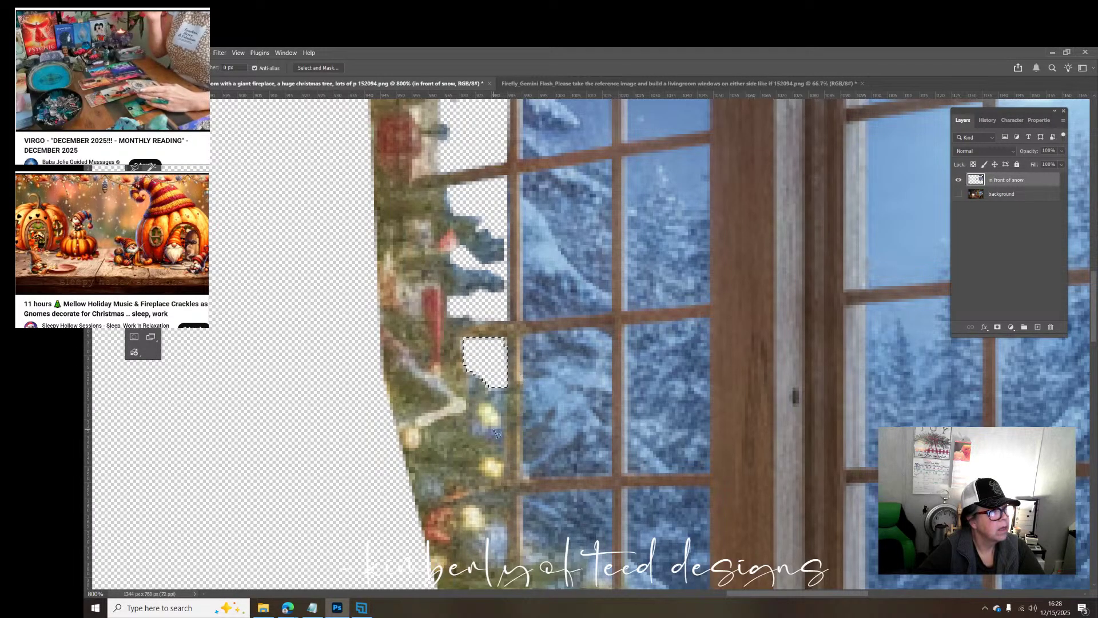
Step: Clear the selection, then lasso the small blue patch below the yellow light in the left column's third pane and delete it
{"action": "scroll", "coordinate": [495, 435], "scroll_direction": "down", "scroll_amount": 3}
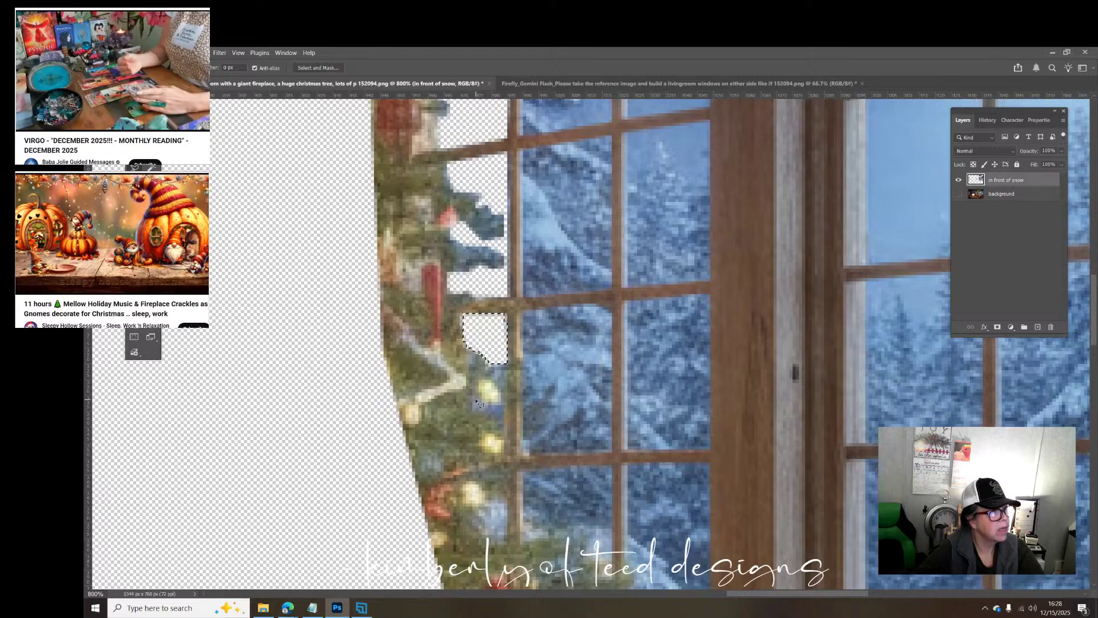
{"action": "key", "text": "ctrl+d"}
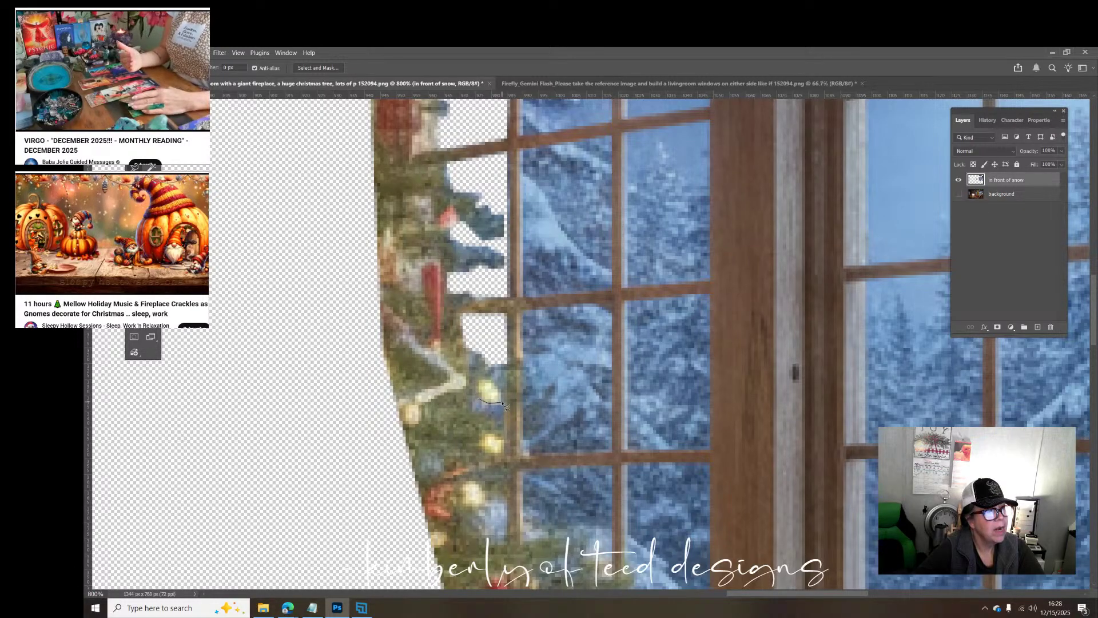
{"action": "left_click", "coordinate": [505, 404]}
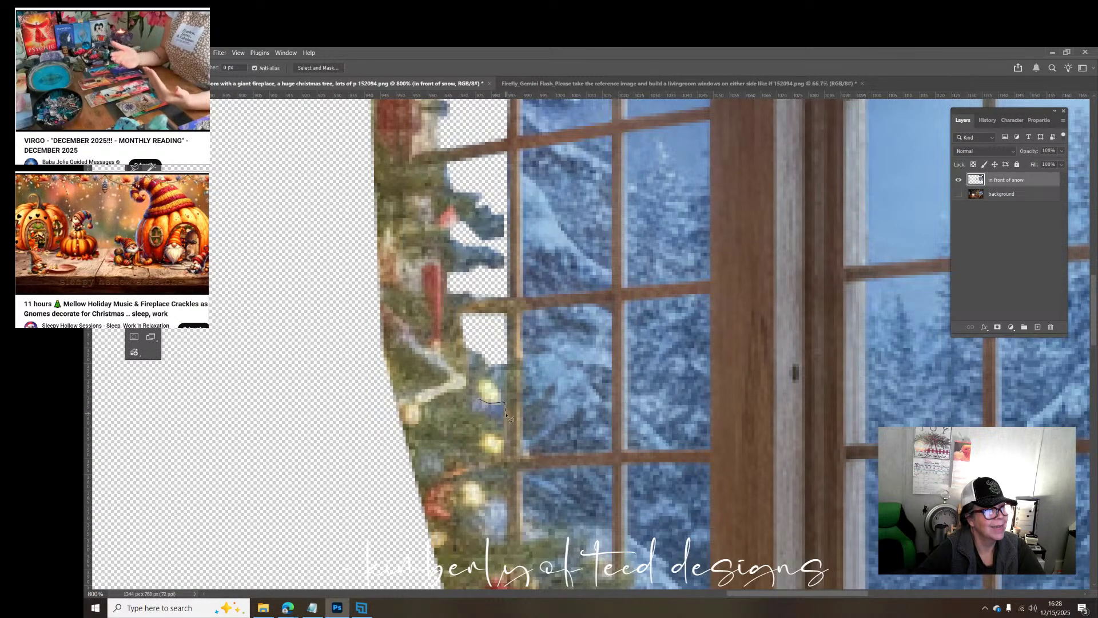
{"action": "left_click", "coordinate": [505, 412]}
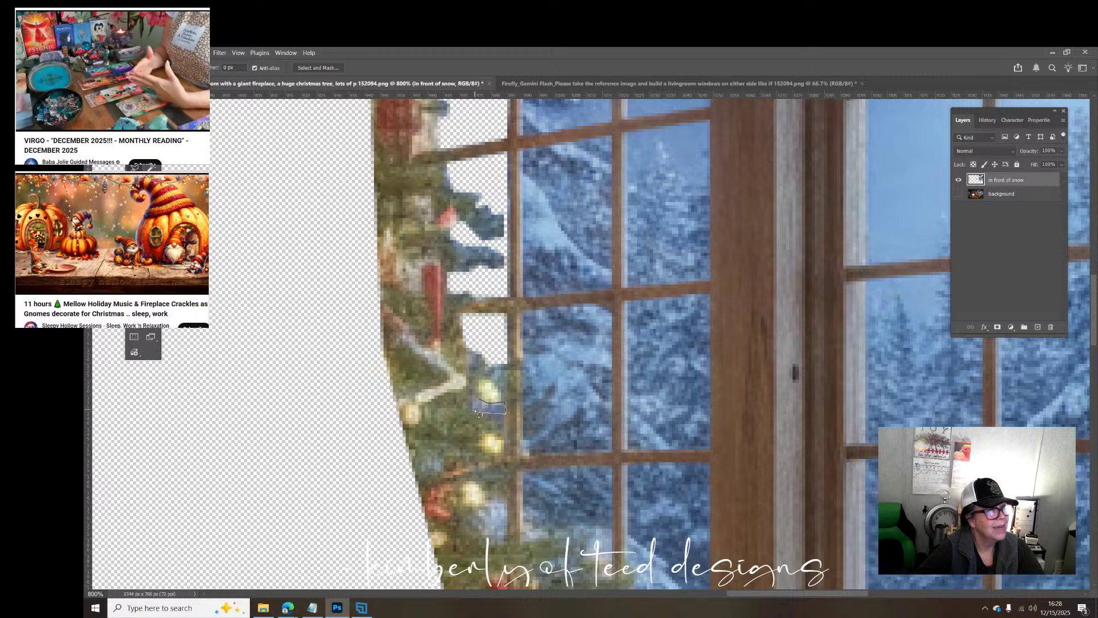
{"action": "left_click", "coordinate": [477, 402]}
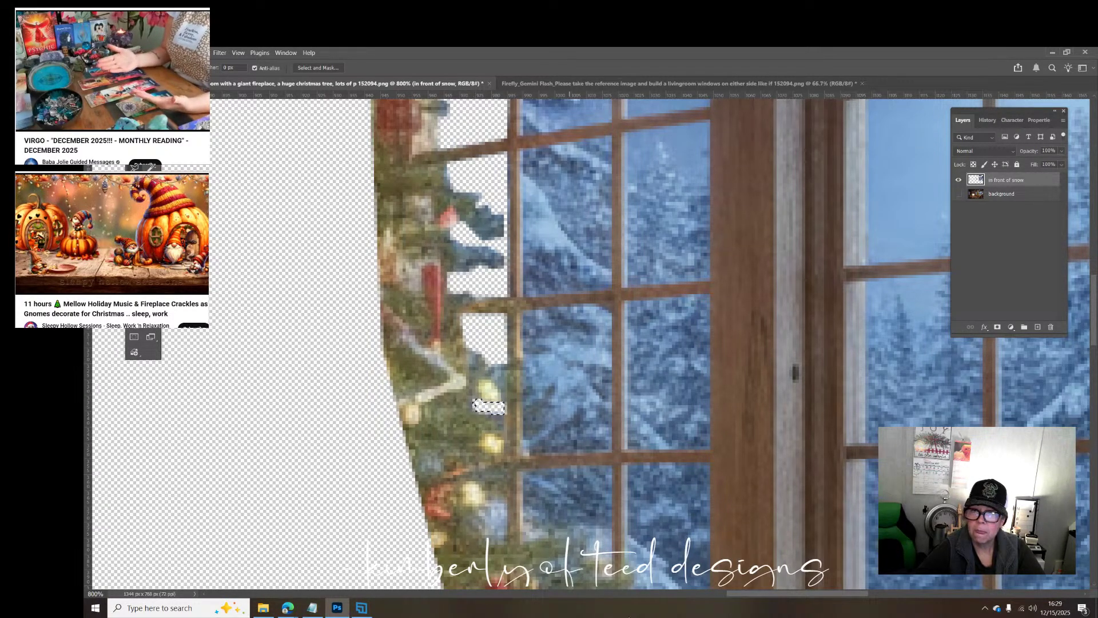
Step: Outline the small patch of scenery beside the yellow light in the left column's fourth pane and delete it
{"action": "scroll", "coordinate": [475, 435], "scroll_direction": "down", "scroll_amount": 3}
{"action": "scroll", "coordinate": [472, 485], "scroll_direction": "down", "scroll_amount": 1}
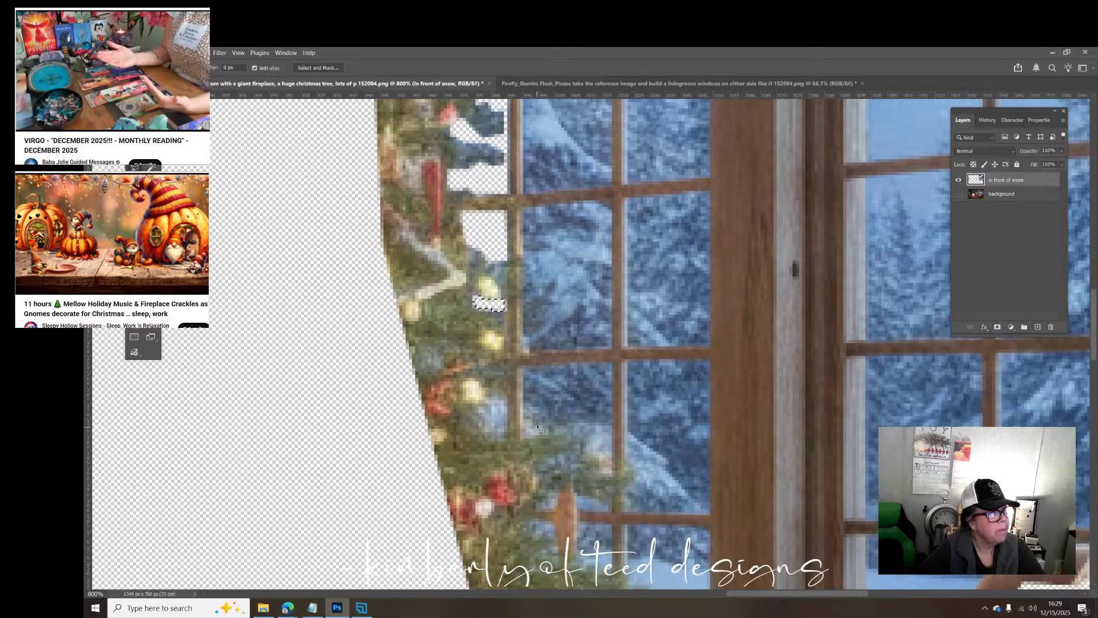
{"action": "left_click", "coordinate": [491, 395]}
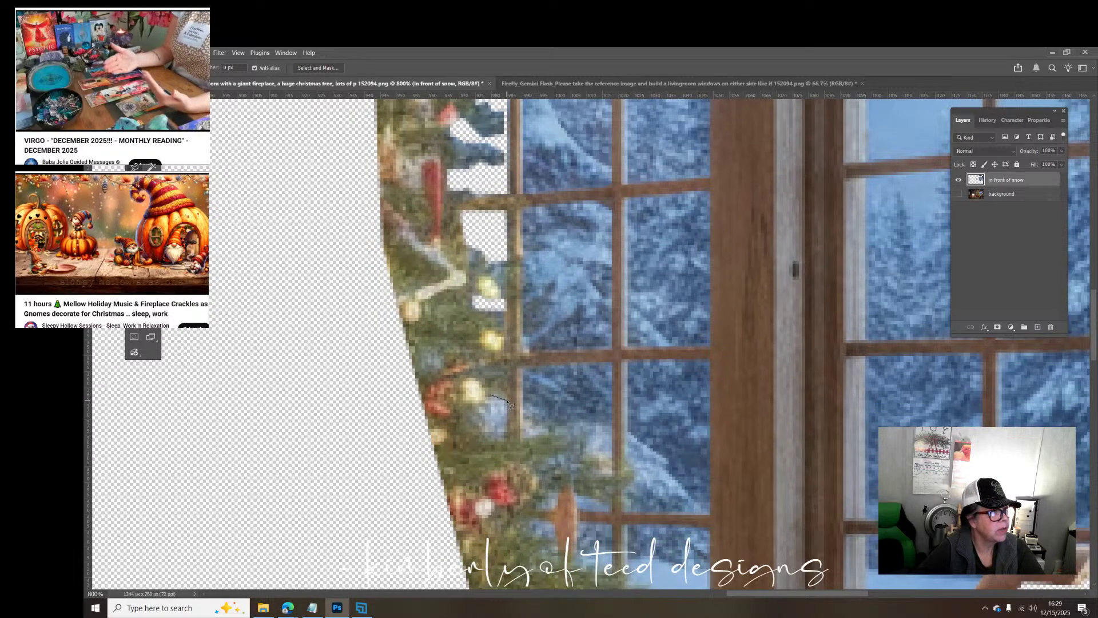
{"action": "left_click", "coordinate": [506, 401]}
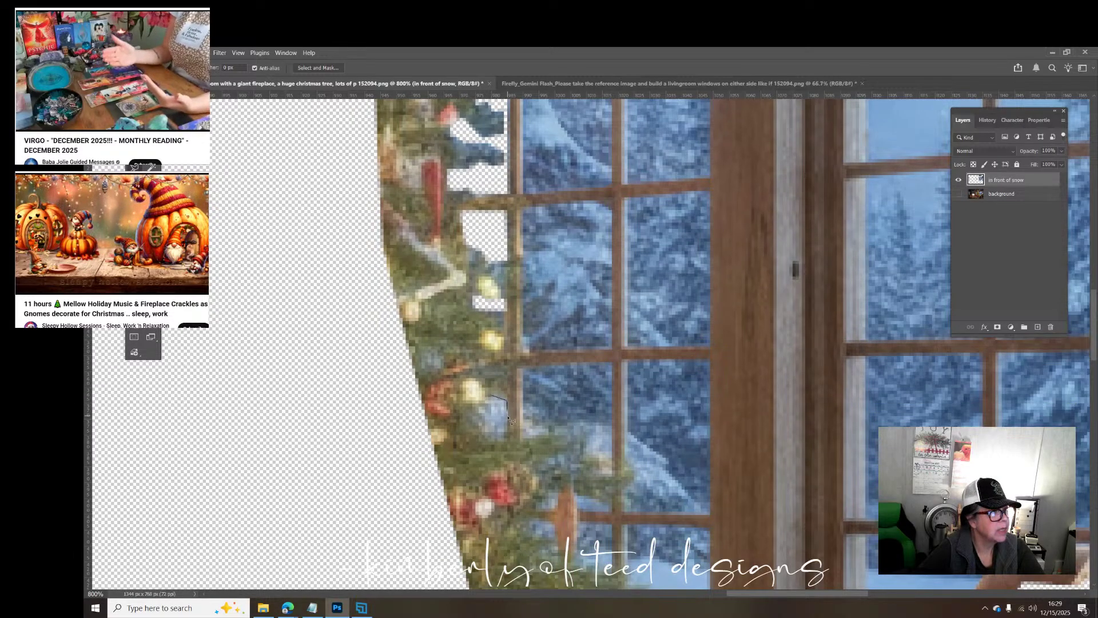
{"action": "left_click", "coordinate": [490, 442]}
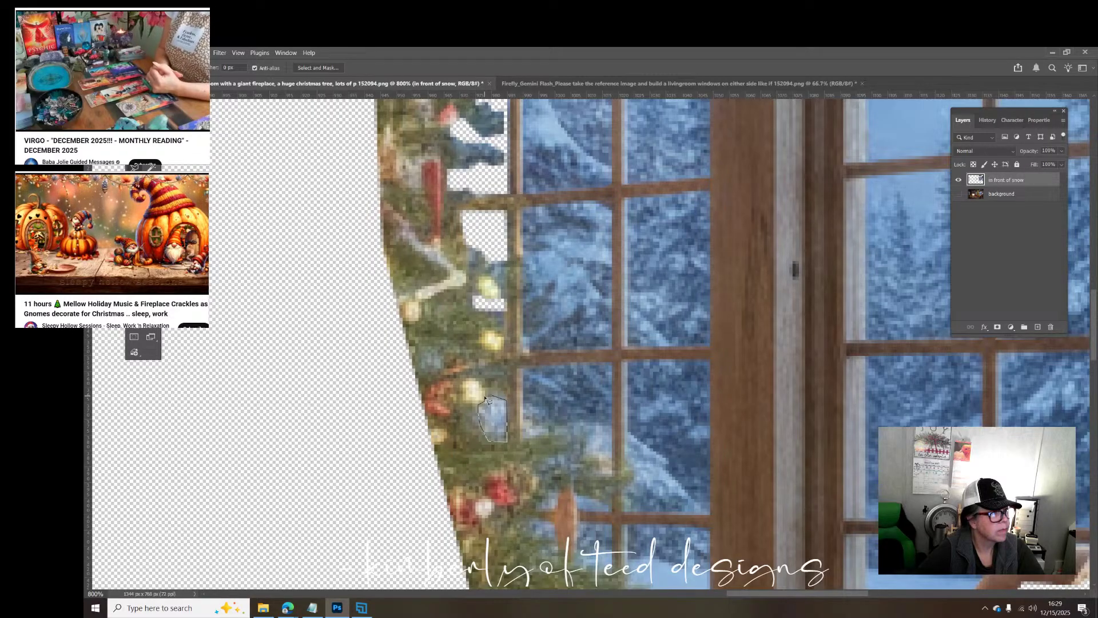
{"action": "key", "text": "Delete"}
Step: Lasso and delete, in two pieces, the scenery gap between the evergreen branch and the lowest crossbar in the middle column
{"action": "scroll", "coordinate": [527, 406], "scroll_direction": "down", "scroll_amount": 3}
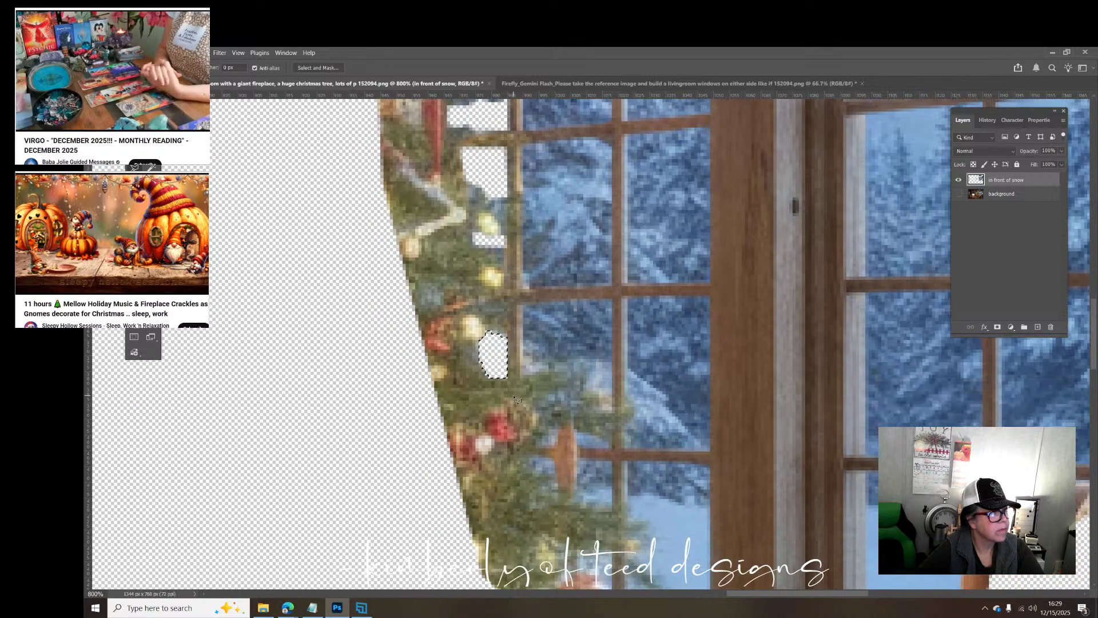
{"action": "left_click", "coordinate": [538, 407]}
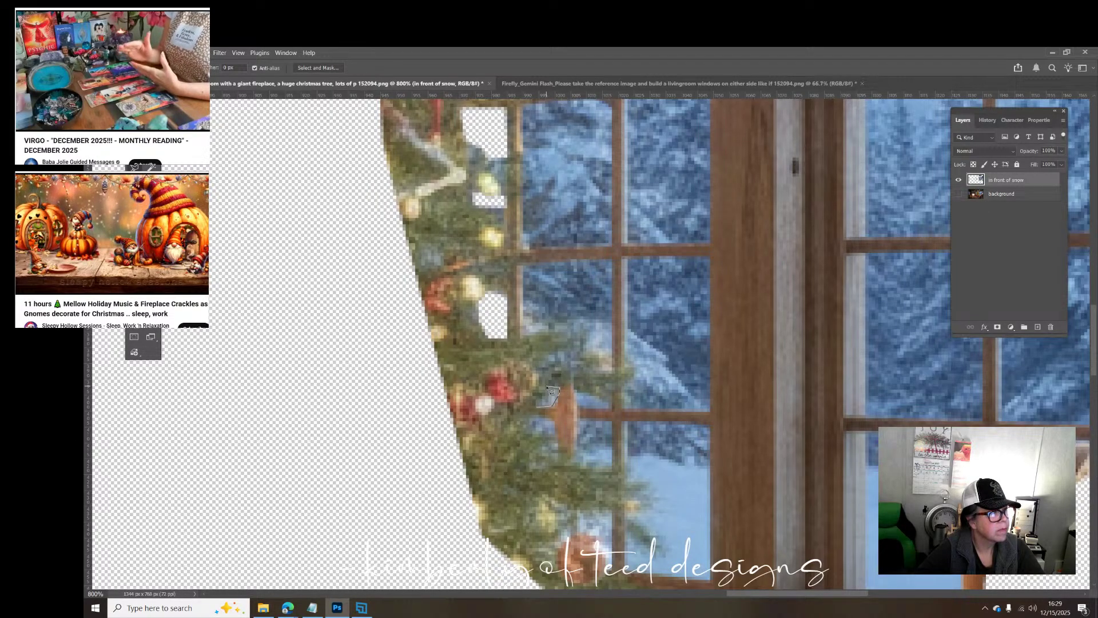
{"action": "left_click", "coordinate": [559, 396]}
{"action": "left_click", "coordinate": [540, 408]}
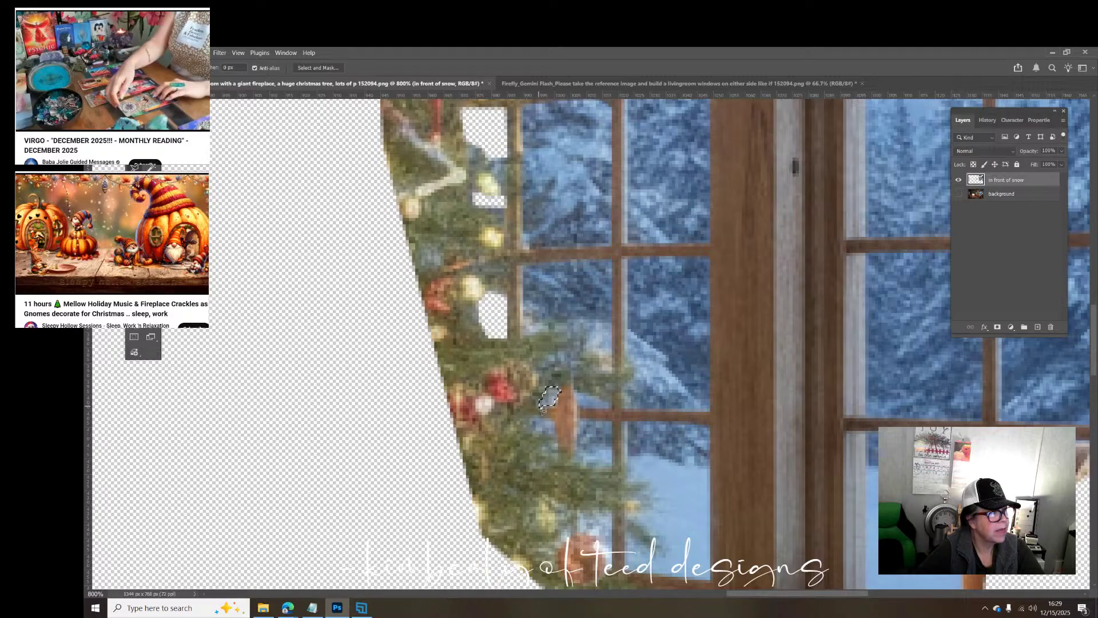
{"action": "key", "text": "Delete"}
{"action": "left_click", "coordinate": [556, 408]}
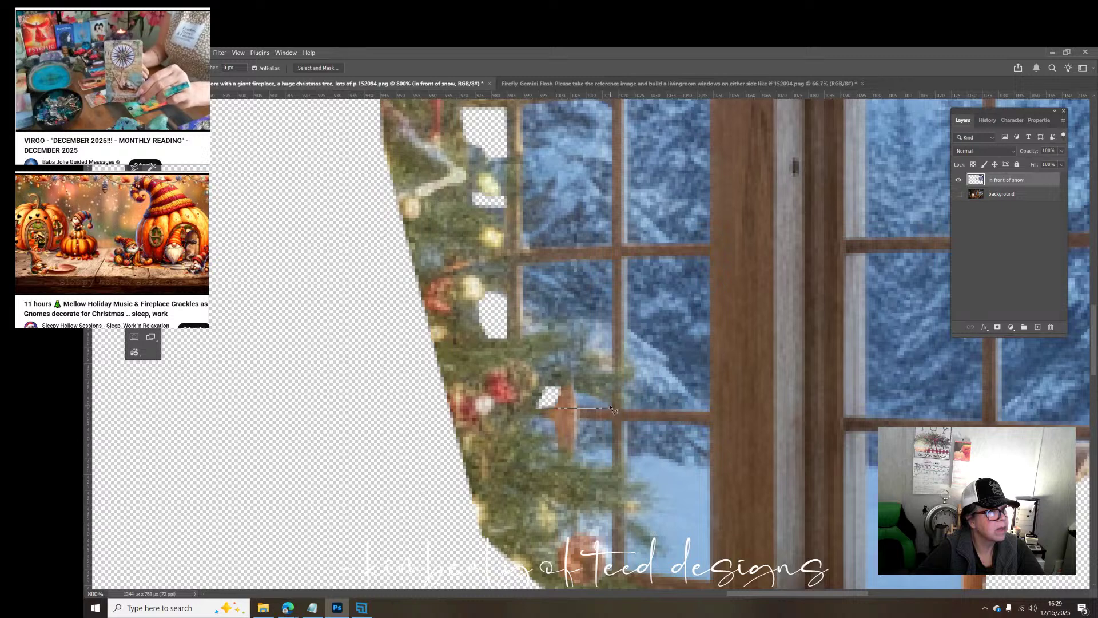
{"action": "left_click", "coordinate": [547, 408]}
{"action": "key", "text": "Delete"}
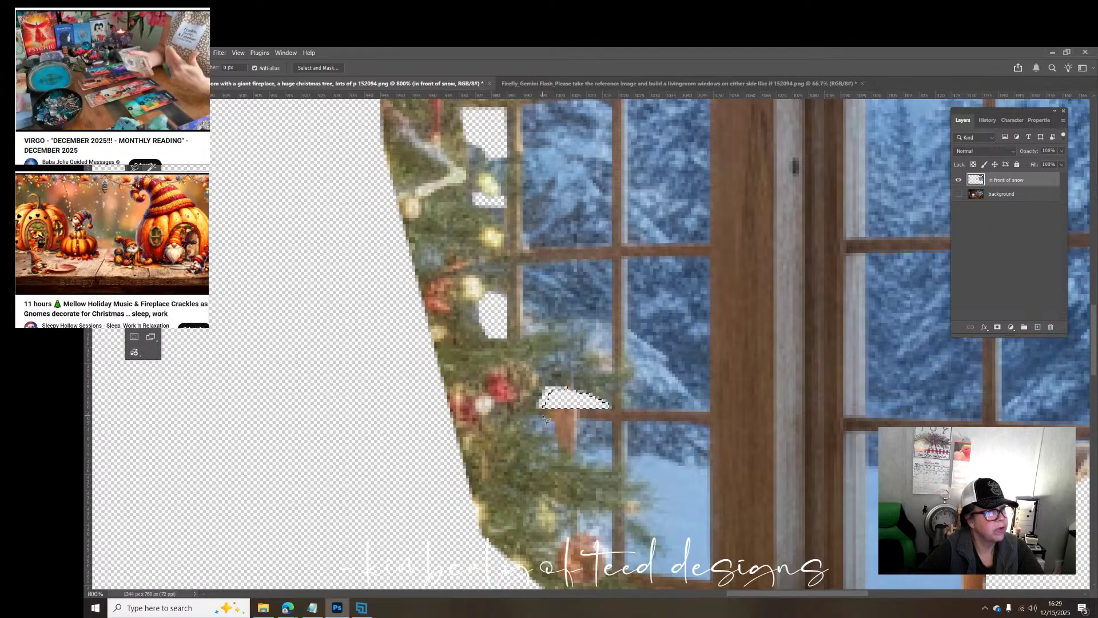
Step: Clear the selection, then outline the scenery just beneath the lowest crossbar in the middle column, along the greenery, and delete it
{"action": "key", "text": "ctrl+d"}
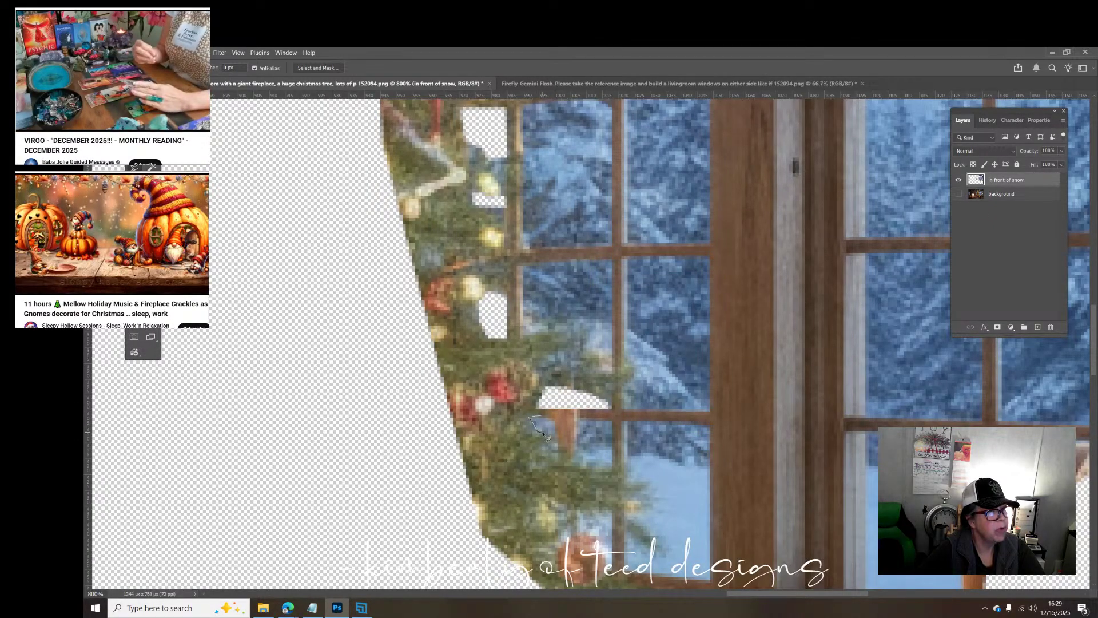
{"action": "mouse_move", "coordinate": [547, 438]}
{"action": "left_mouse_down"}
{"action": "mouse_move", "coordinate": [587, 475]}
{"action": "mouse_move", "coordinate": [589, 465]}
{"action": "mouse_move", "coordinate": [616, 472]}
{"action": "mouse_move", "coordinate": [612, 425]}
{"action": "mouse_move", "coordinate": [531, 417]}
{"action": "left_mouse_up"}
{"action": "key", "text": "Delete"}
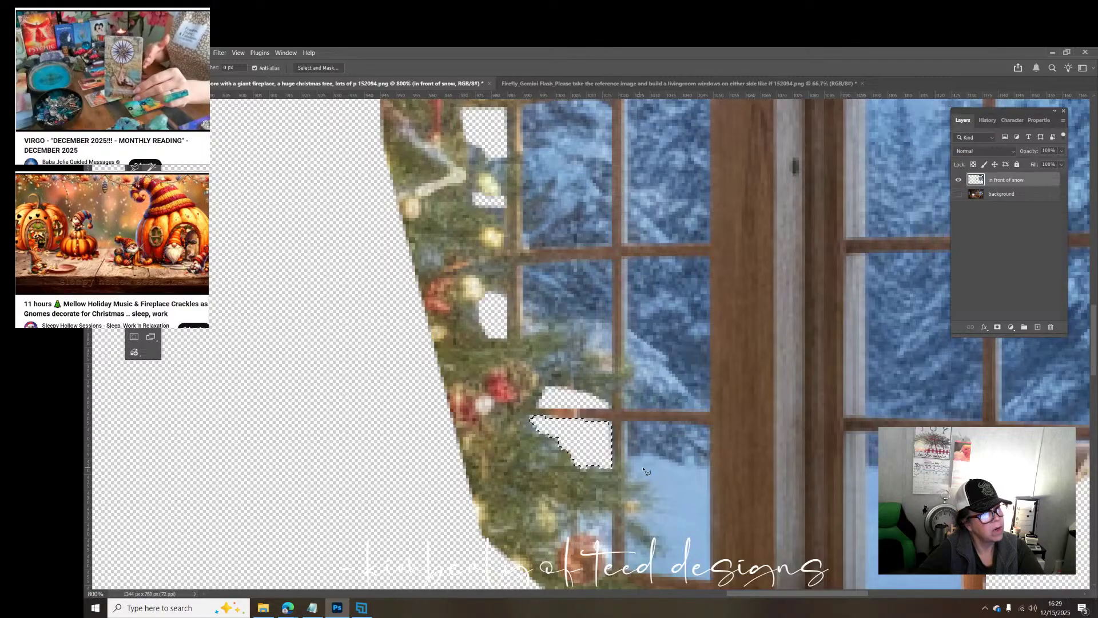
Step: Lasso the scenery gap above and beside the round copper ornament in the middle column's bottom pane, delete it and clear the selection
{"action": "scroll", "coordinate": [666, 476], "scroll_direction": "down", "scroll_amount": 2}
{"action": "scroll", "coordinate": [665, 476], "scroll_direction": "down", "scroll_amount": 1}
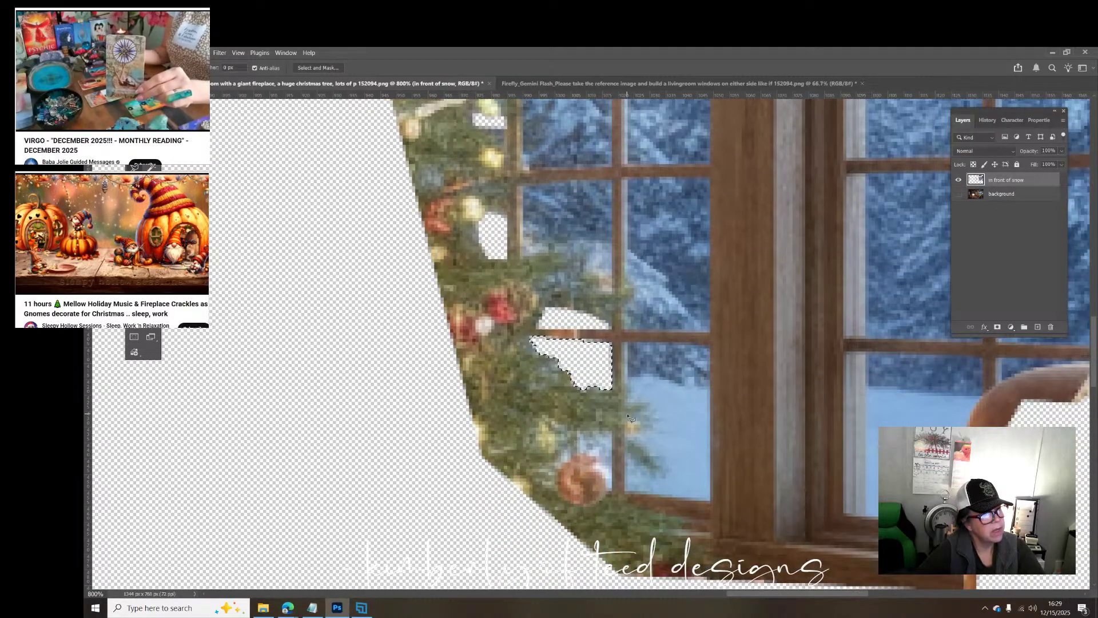
{"action": "mouse_move", "coordinate": [613, 436]}
{"action": "left_mouse_down"}
{"action": "mouse_move", "coordinate": [614, 495]}
{"action": "mouse_move", "coordinate": [601, 463]}
{"action": "mouse_move", "coordinate": [576, 454]}
{"action": "mouse_move", "coordinate": [578, 434]}
{"action": "mouse_move", "coordinate": [611, 432]}
{"action": "left_mouse_up"}
{"action": "left_click", "coordinate": [624, 451]}
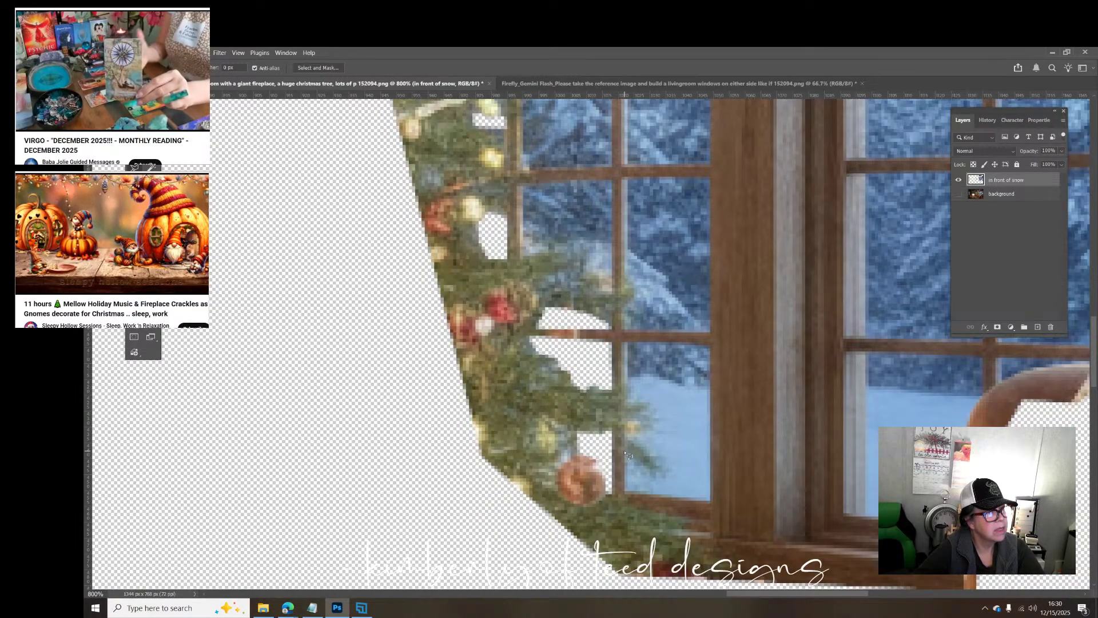
Step: Outline the scenery in the right column's bottom pane, tracing around the protruding branch tips, and delete it
{"action": "left_click", "coordinate": [625, 493]}
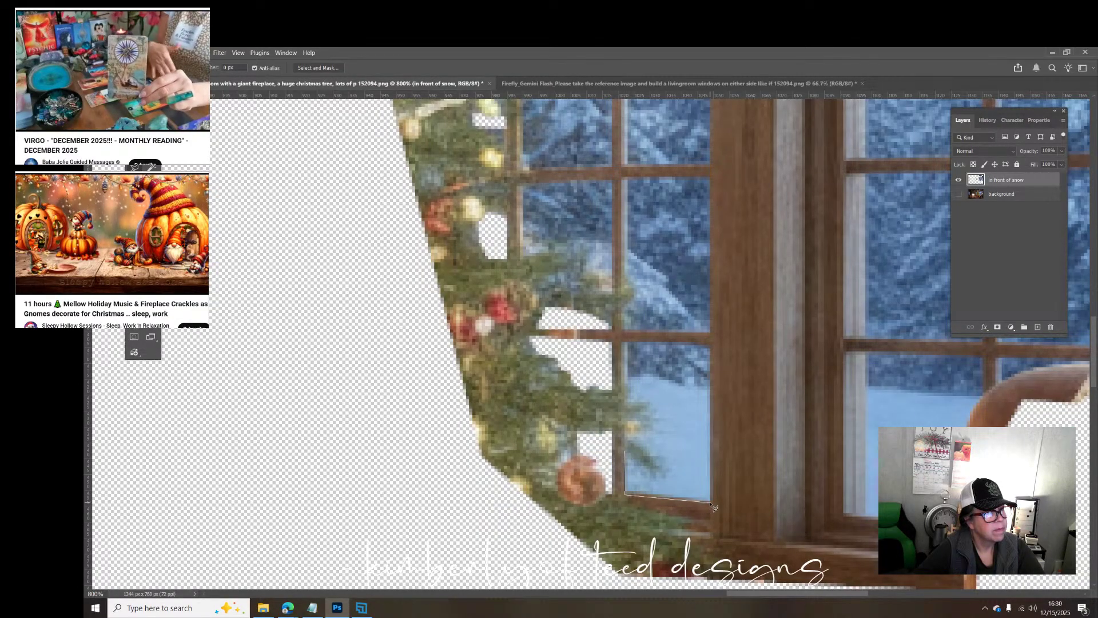
{"action": "left_click", "coordinate": [711, 501]}
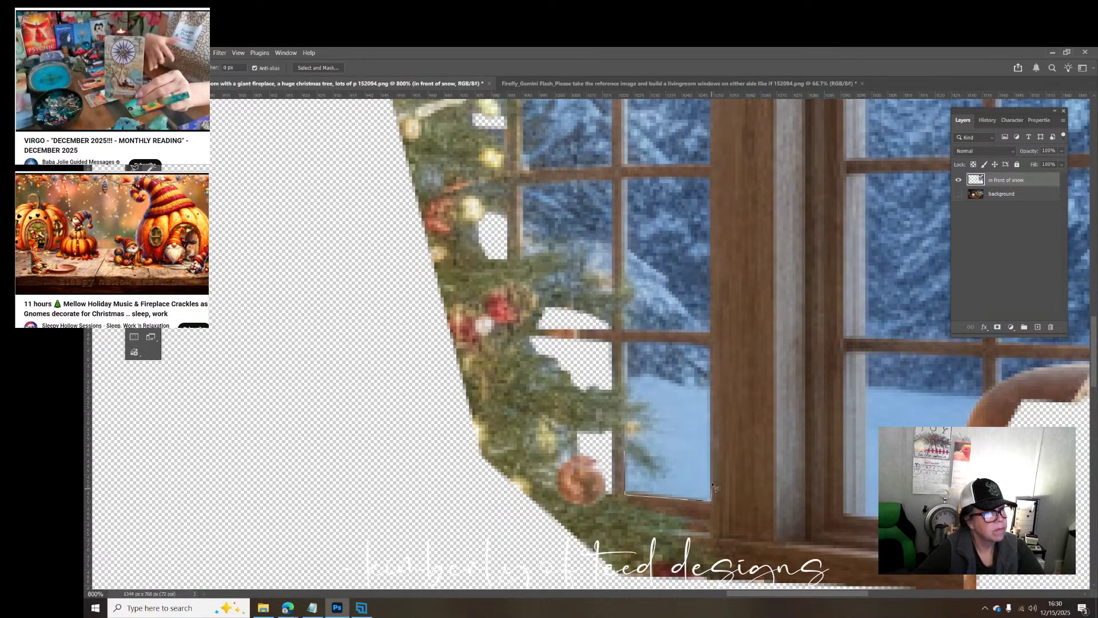
{"action": "left_click", "coordinate": [710, 344]}
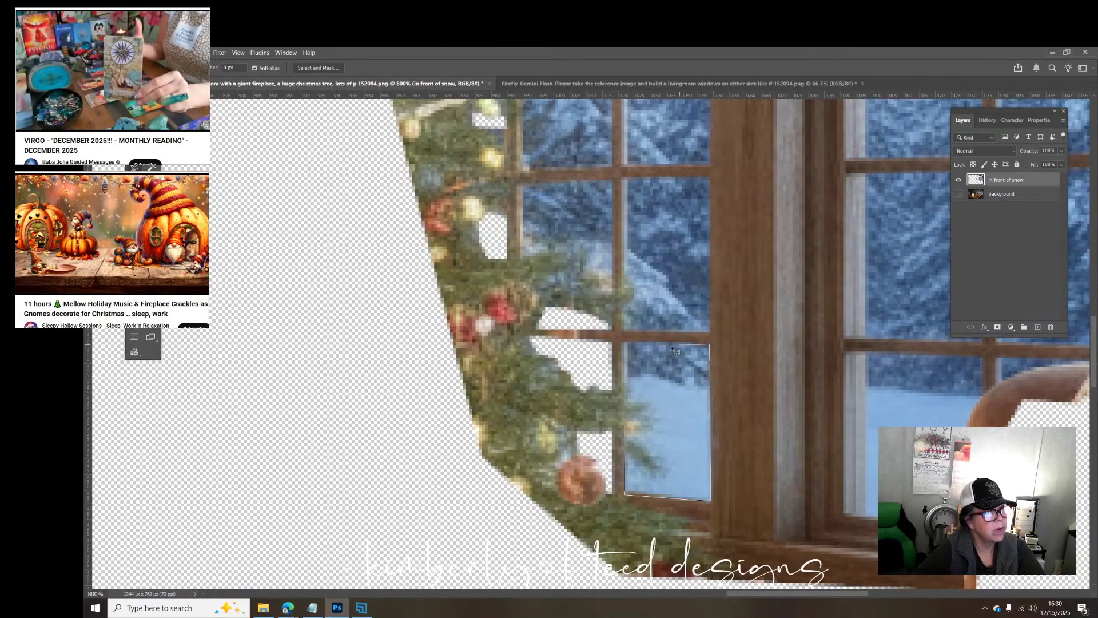
{"action": "left_click", "coordinate": [627, 343]}
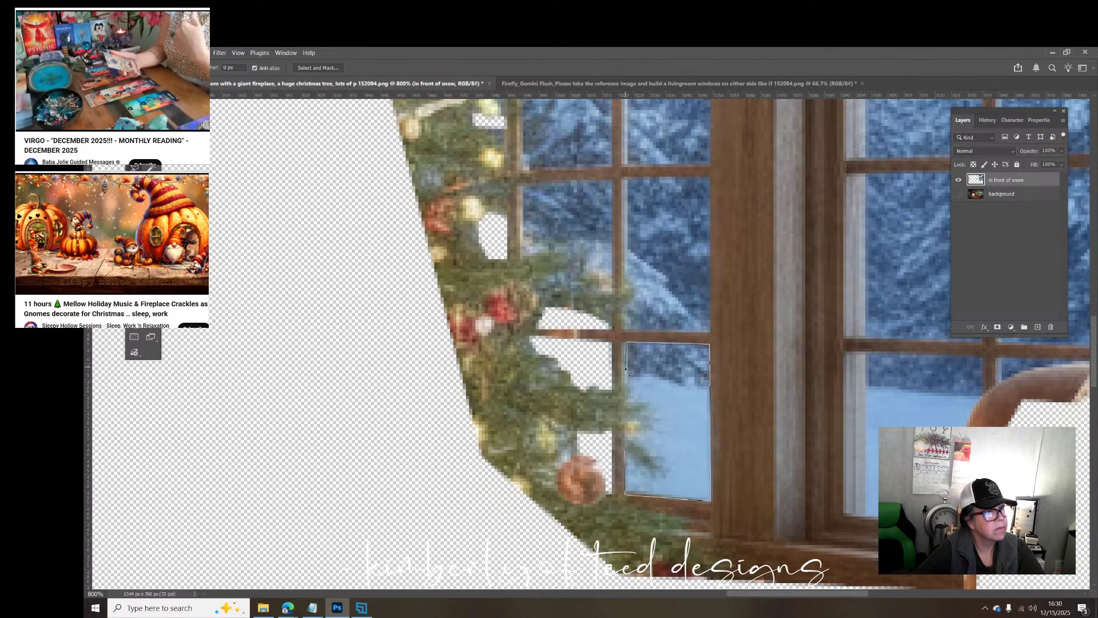
{"action": "left_click", "coordinate": [654, 405]}
{"action": "left_click", "coordinate": [657, 428]}
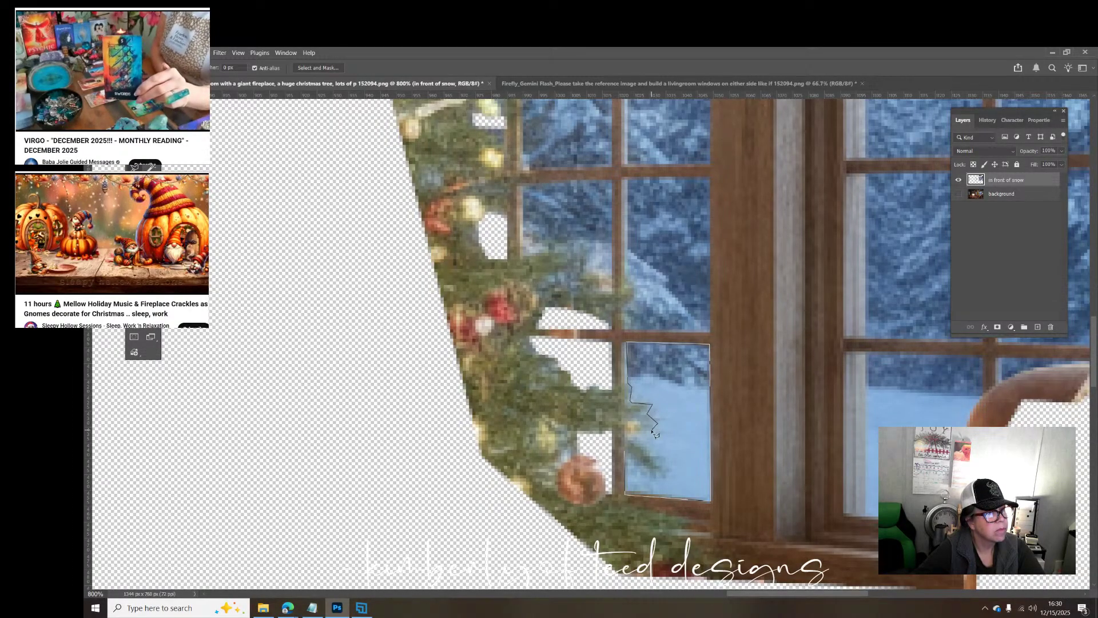
{"action": "left_click", "coordinate": [669, 474]}
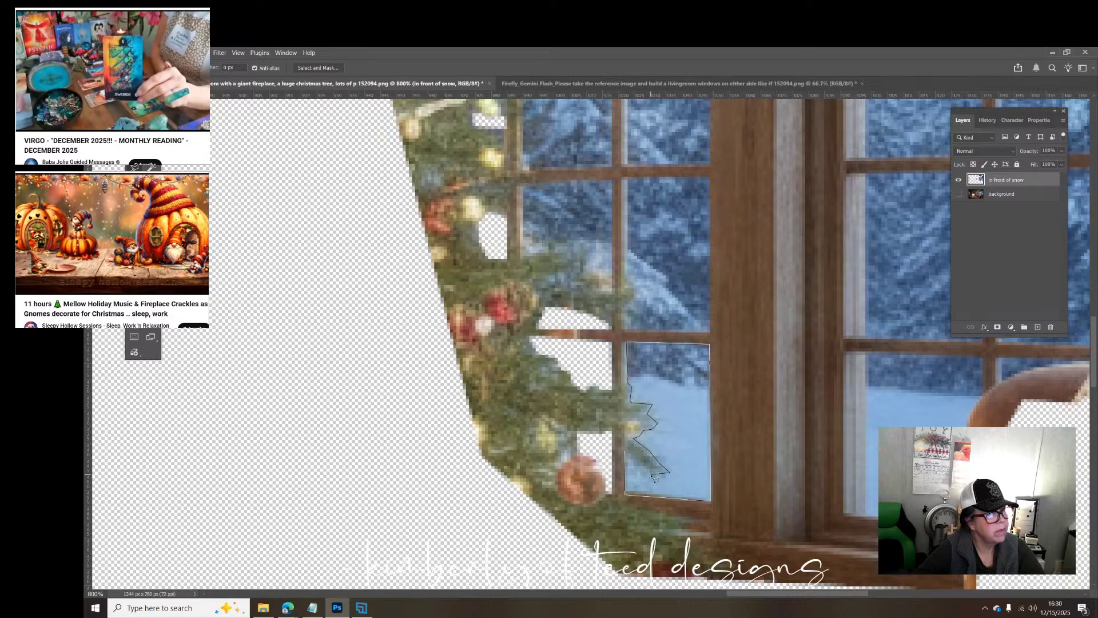
{"action": "left_click", "coordinate": [630, 455]}
{"action": "key", "text": "Delete"}
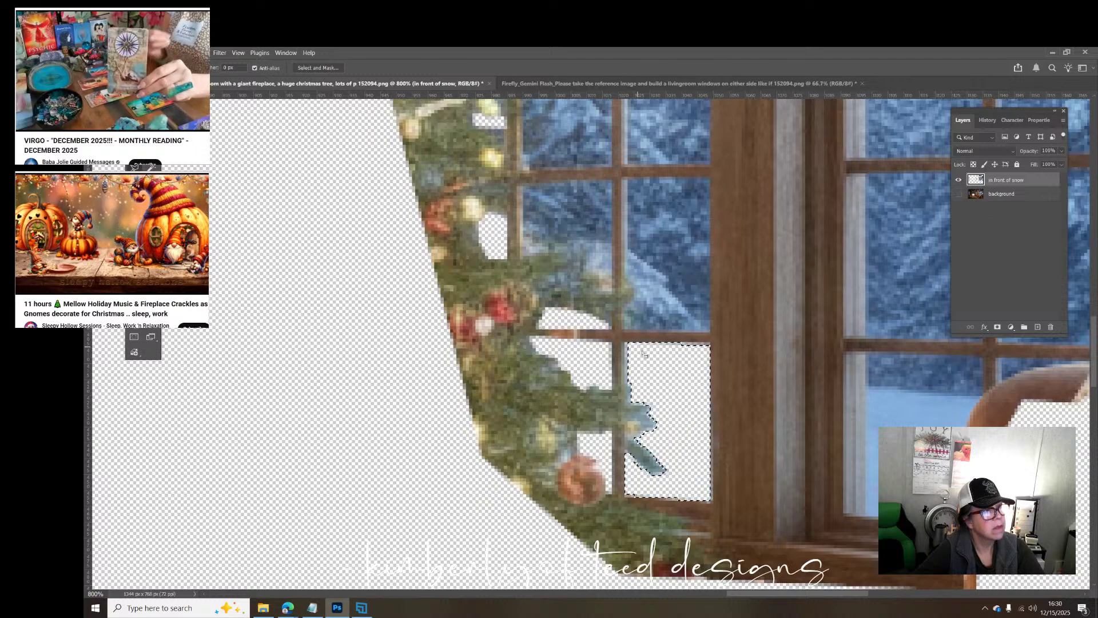
Step: Outline the scenery above the evergreen branches in the middle column's fourth pane, following their jagged edge, and delete it
{"action": "scroll", "coordinate": [626, 343], "scroll_direction": "up", "scroll_amount": 1}
{"action": "scroll", "coordinate": [626, 343], "scroll_direction": "up", "scroll_amount": 2}
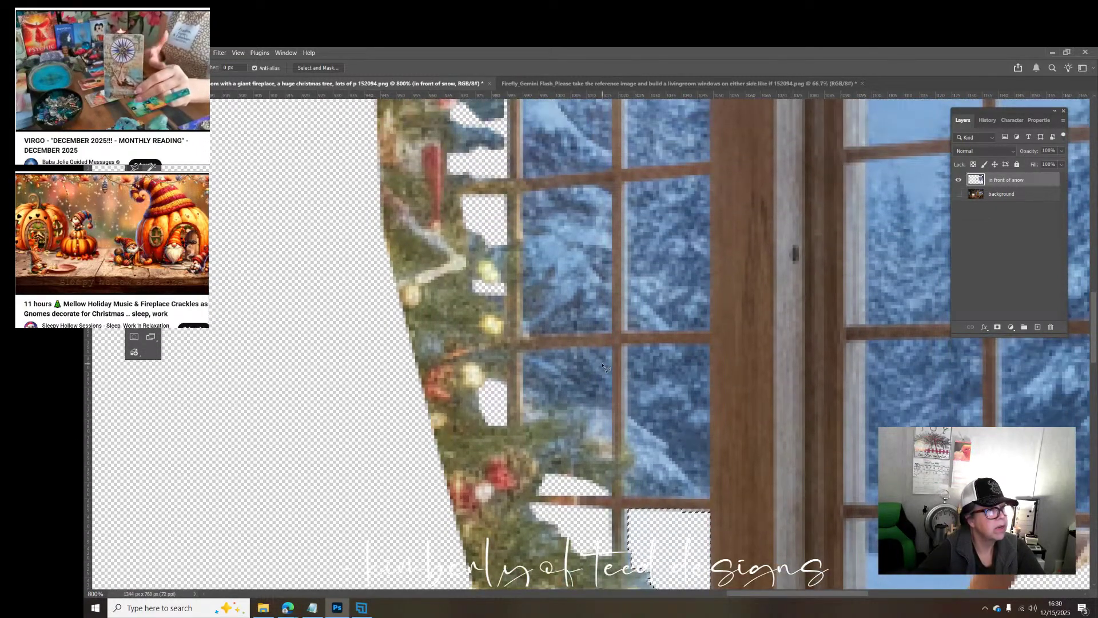
{"action": "left_click", "coordinate": [522, 421]}
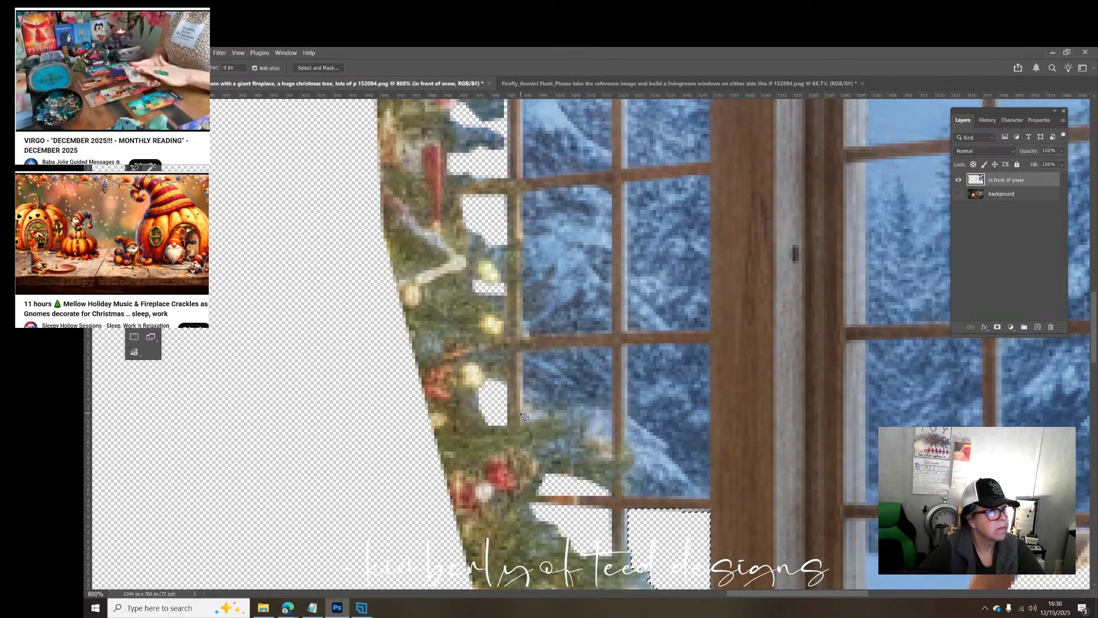
{"action": "left_click", "coordinate": [525, 352]}
{"action": "left_click", "coordinate": [611, 349]}
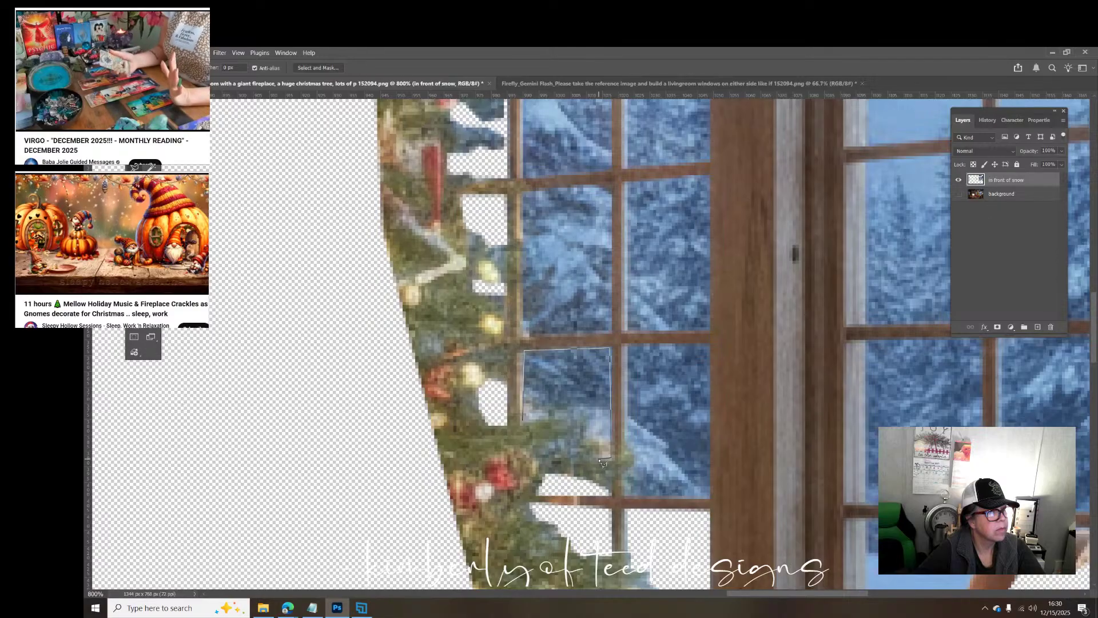
{"action": "left_click", "coordinate": [550, 411]}
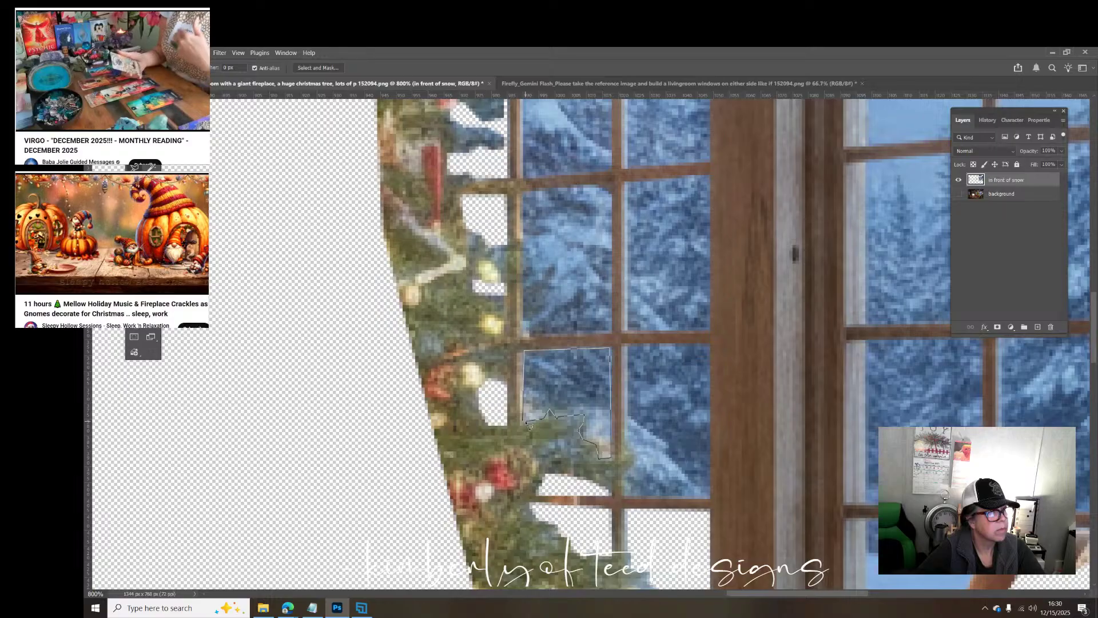
{"action": "left_click", "coordinate": [527, 424]}
{"action": "key", "text": "Delete"}
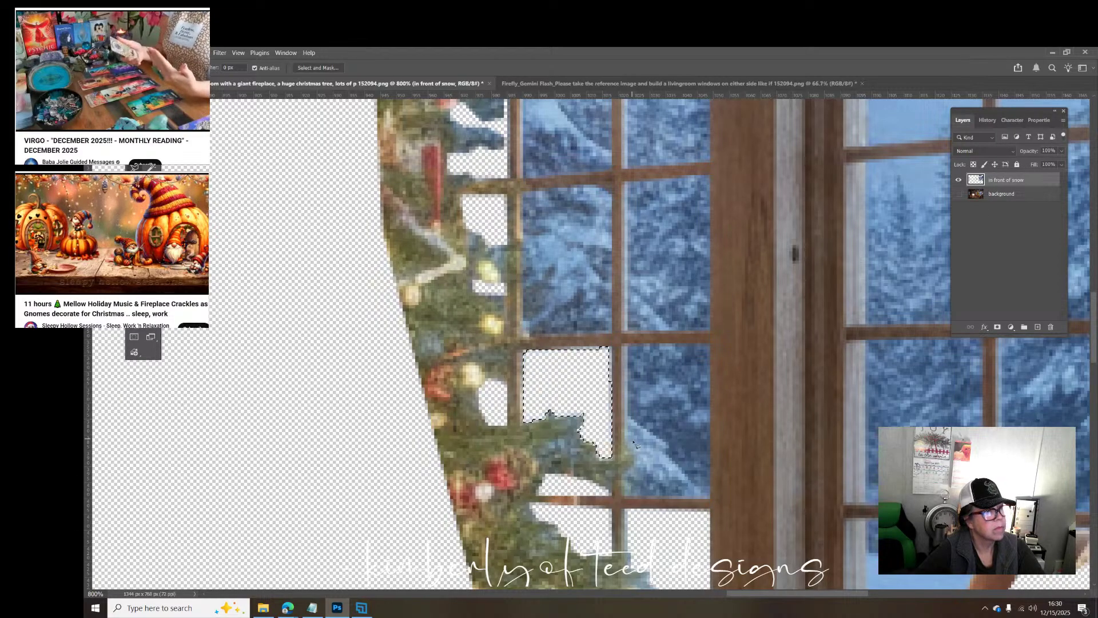
Step: Outline the scenery in the right column's fourth pane, tracing around the protruding branch tip, delete it and clear the selection
{"action": "scroll", "coordinate": [632, 405], "scroll_direction": "up", "scroll_amount": 1}
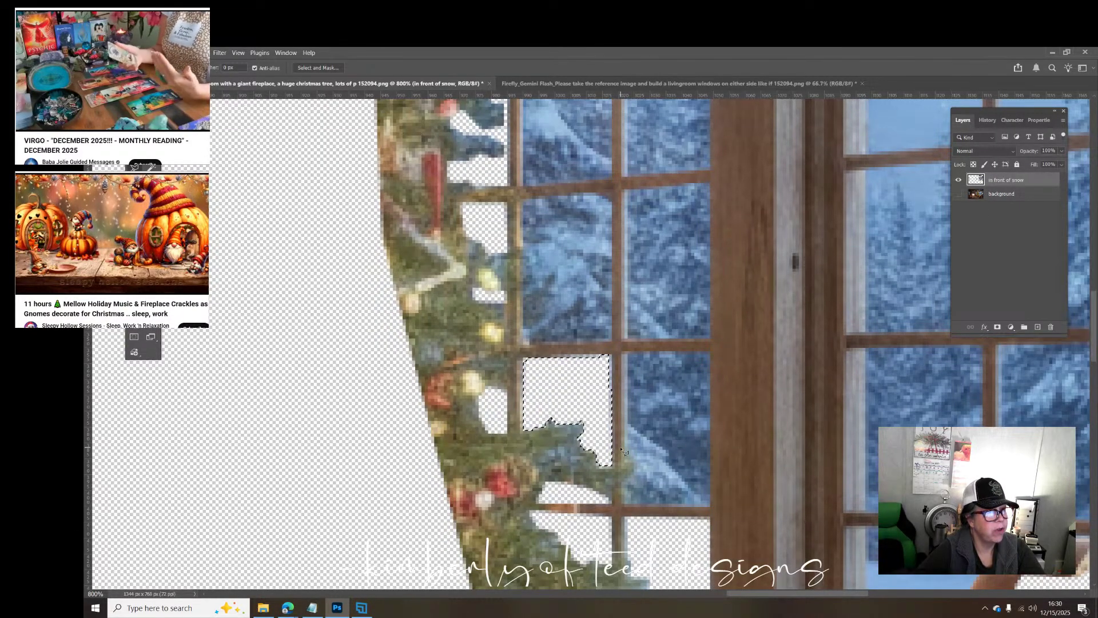
{"action": "left_click", "coordinate": [624, 355]}
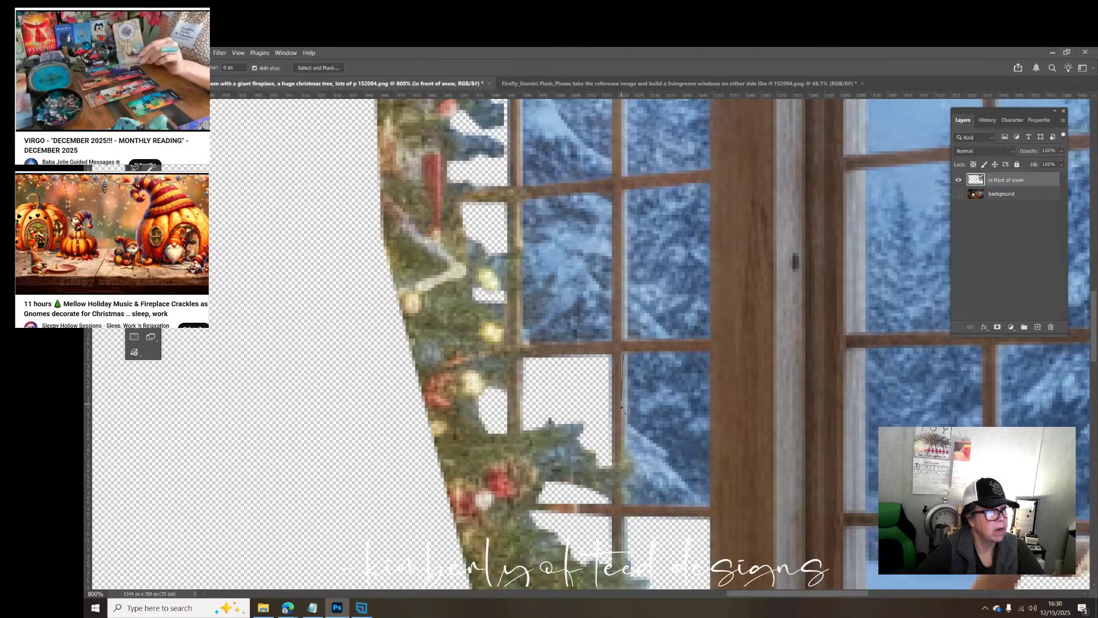
{"action": "left_click", "coordinate": [624, 456]}
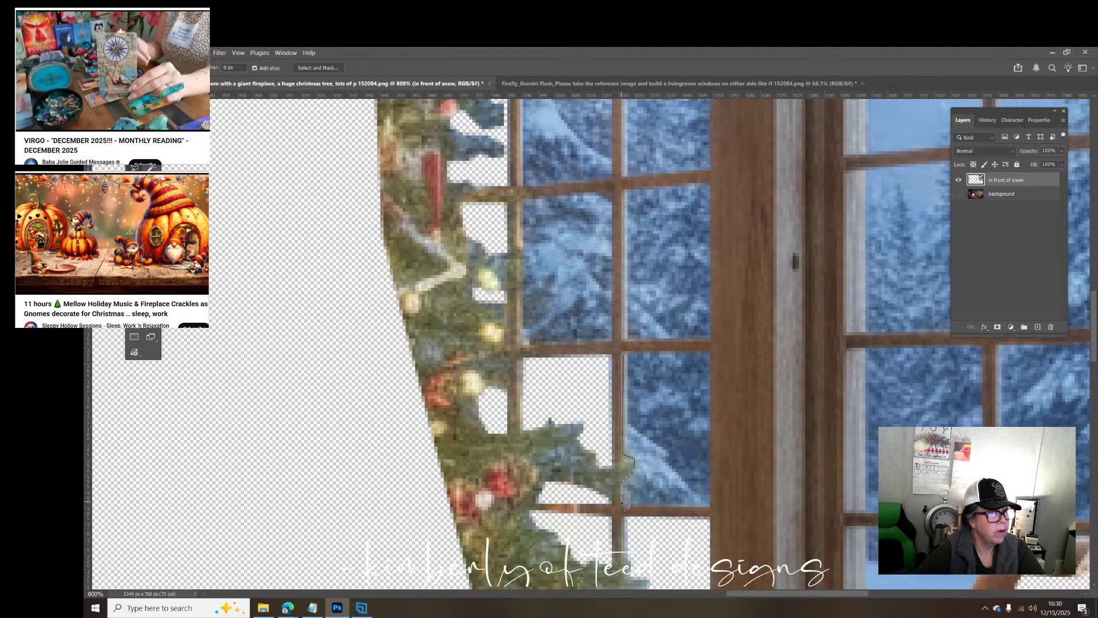
{"action": "left_click", "coordinate": [710, 505]}
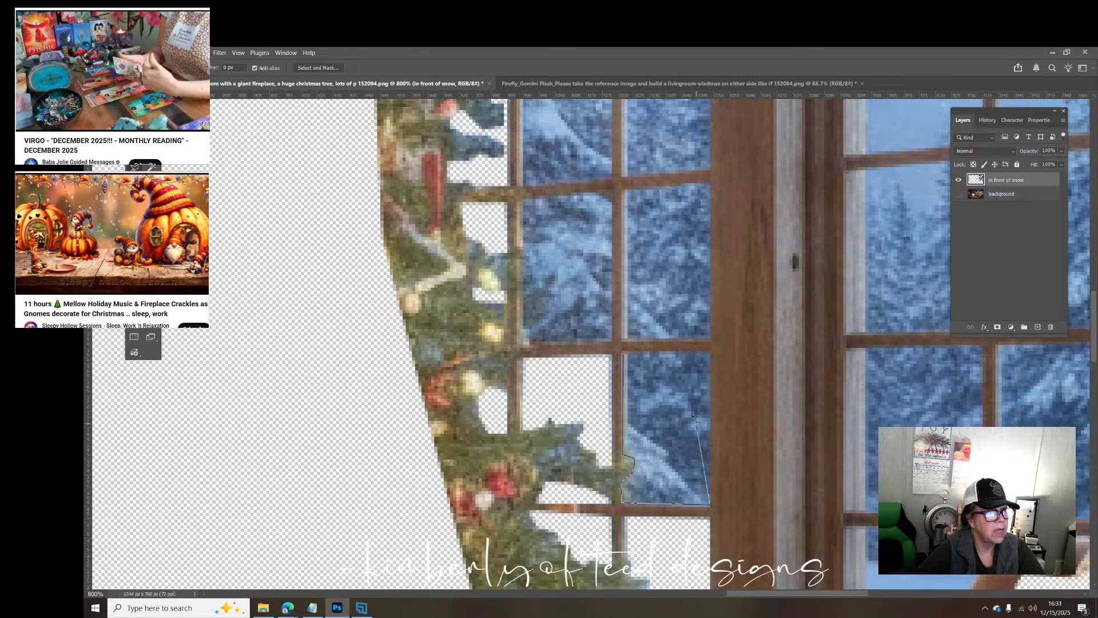
{"action": "left_click", "coordinate": [710, 352]}
{"action": "left_click", "coordinate": [625, 353]}
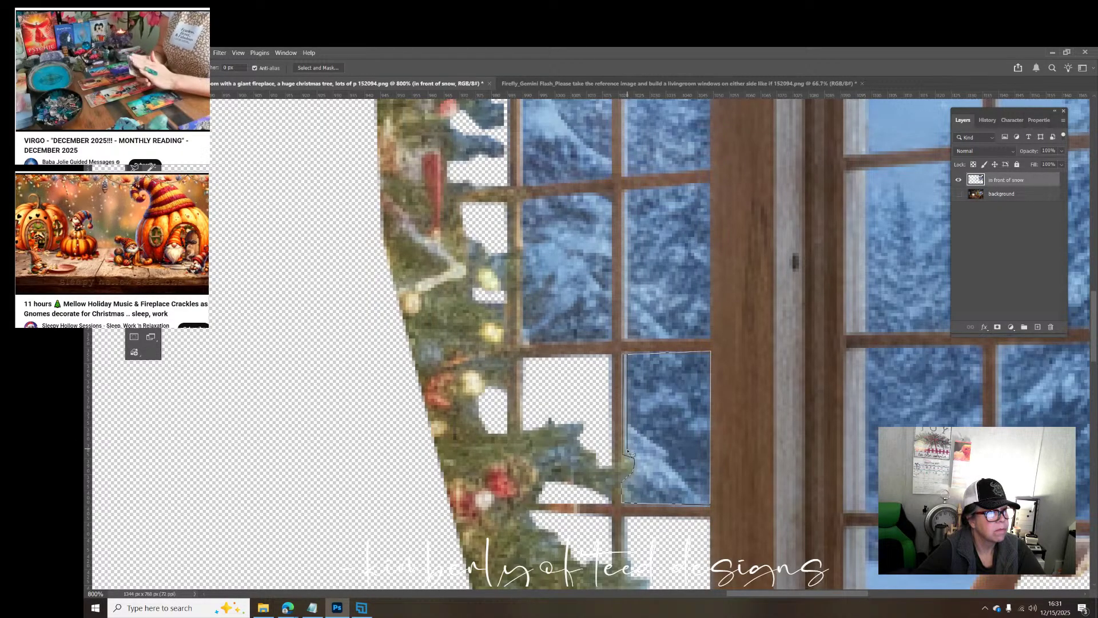
{"action": "left_click", "coordinate": [629, 459]}
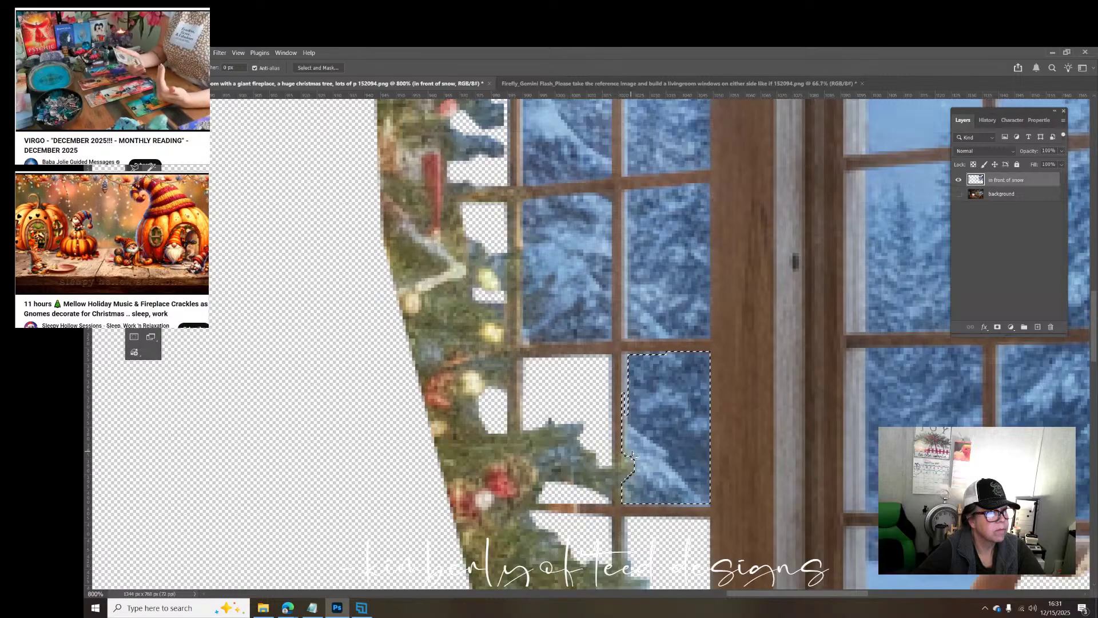
{"action": "key", "text": "Delete"}
{"action": "scroll", "coordinate": [672, 379], "scroll_direction": "up", "scroll_amount": 5}
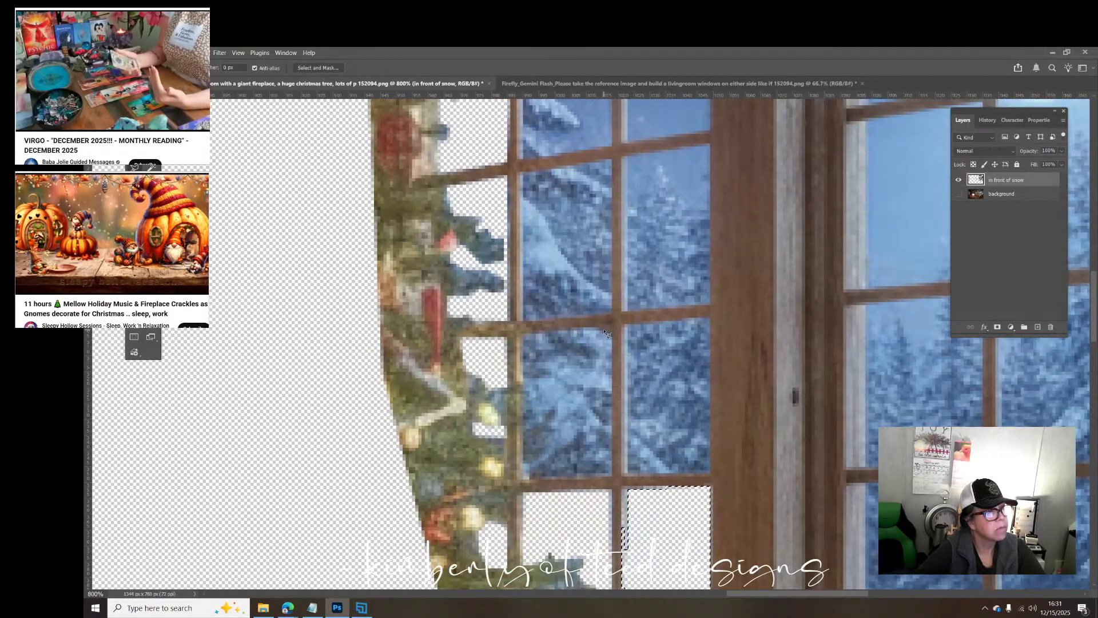
{"action": "key", "text": "ctrl+d"}
Step: Outline the scenery in the middle column's third pane, tracing around the rounded blue shape that overlaps its edge, and delete it
{"action": "left_click", "coordinate": [523, 335]}
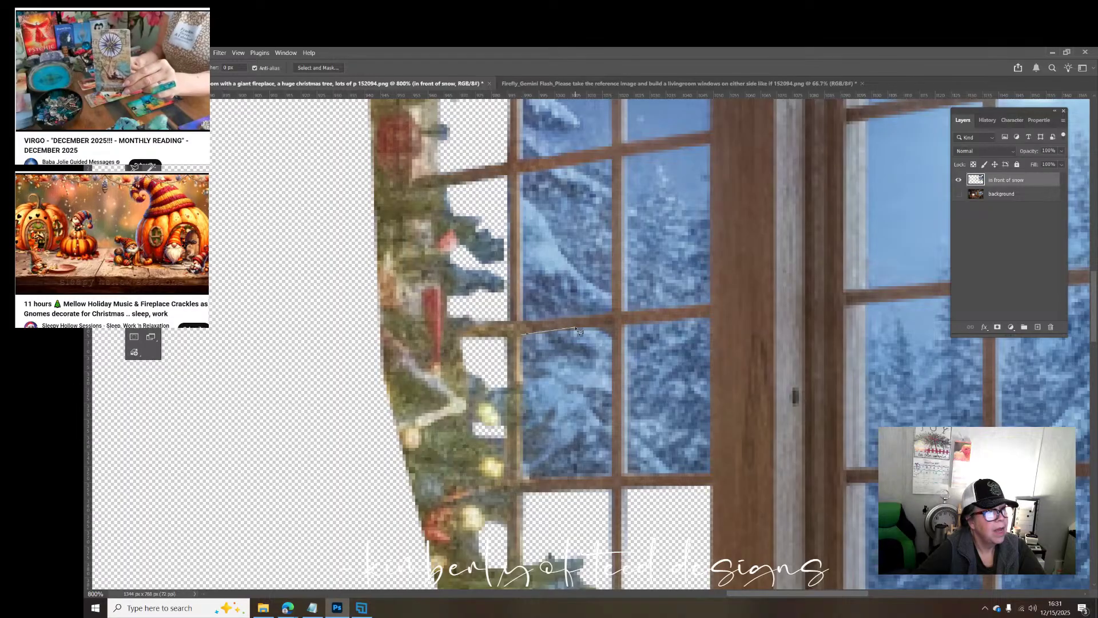
{"action": "left_click", "coordinate": [613, 325]}
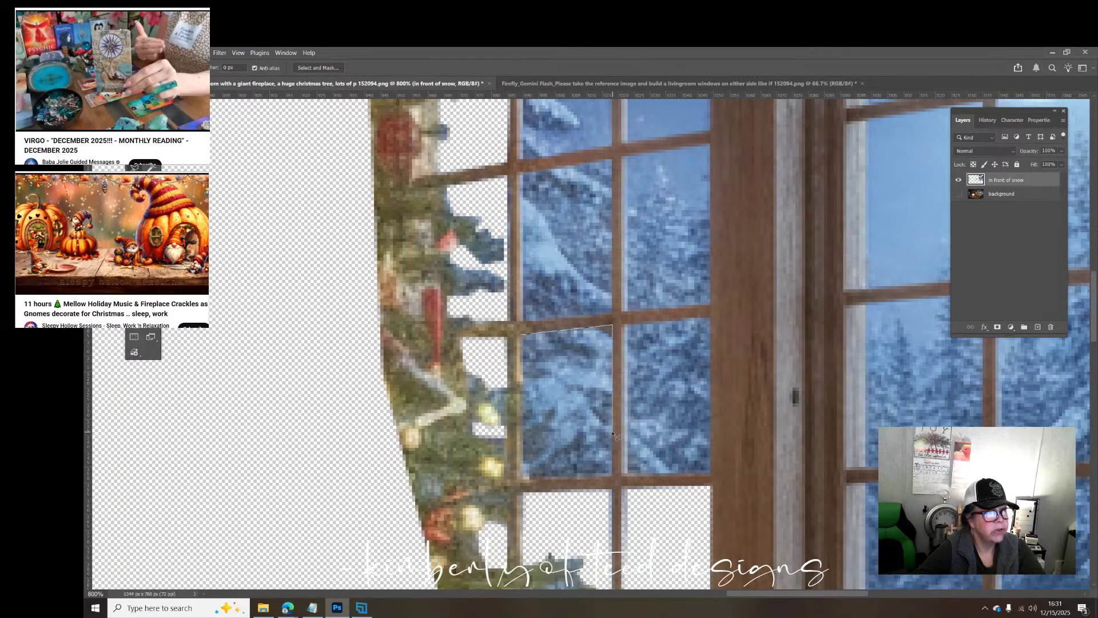
{"action": "left_click", "coordinate": [613, 476]}
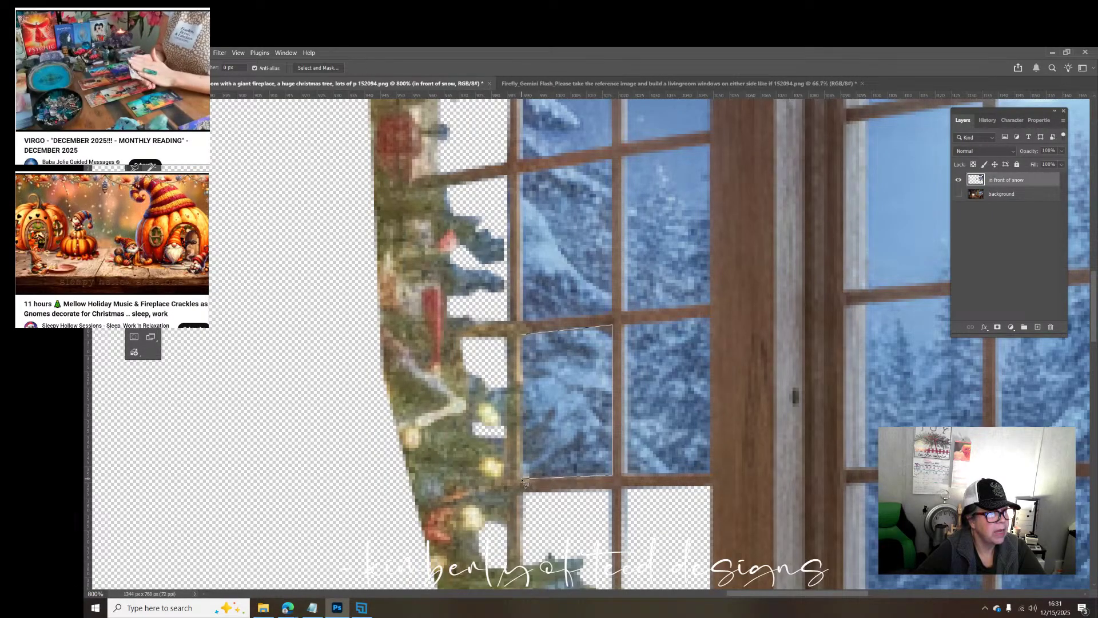
{"action": "left_click", "coordinate": [522, 477]}
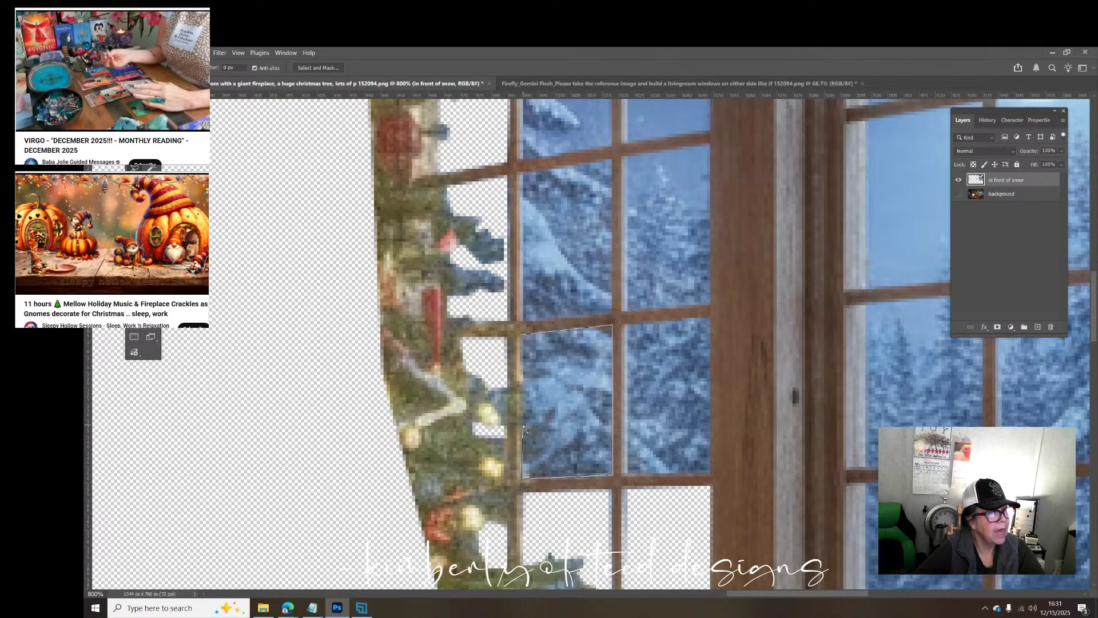
{"action": "left_click", "coordinate": [524, 426]}
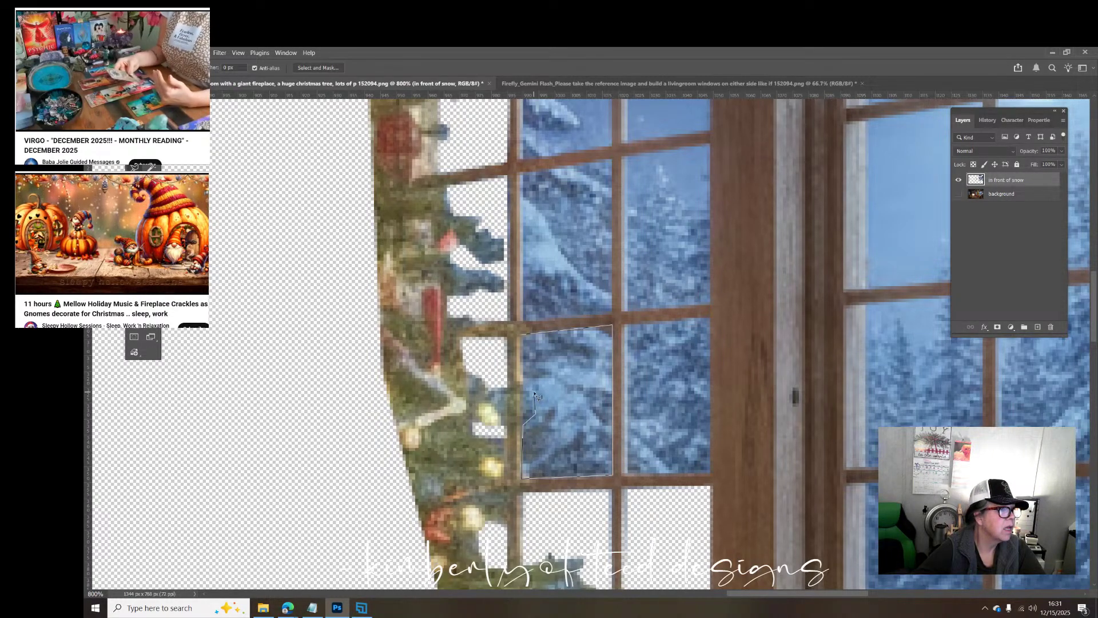
{"action": "left_click", "coordinate": [522, 379]}
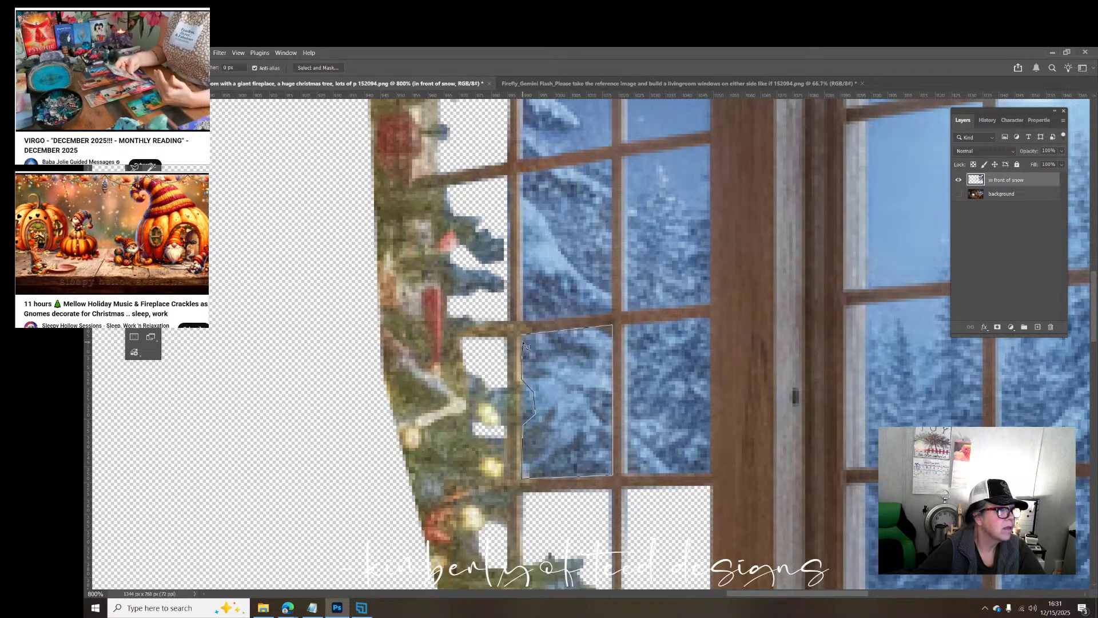
{"action": "left_click", "coordinate": [523, 334]}
{"action": "key", "text": "Delete"}
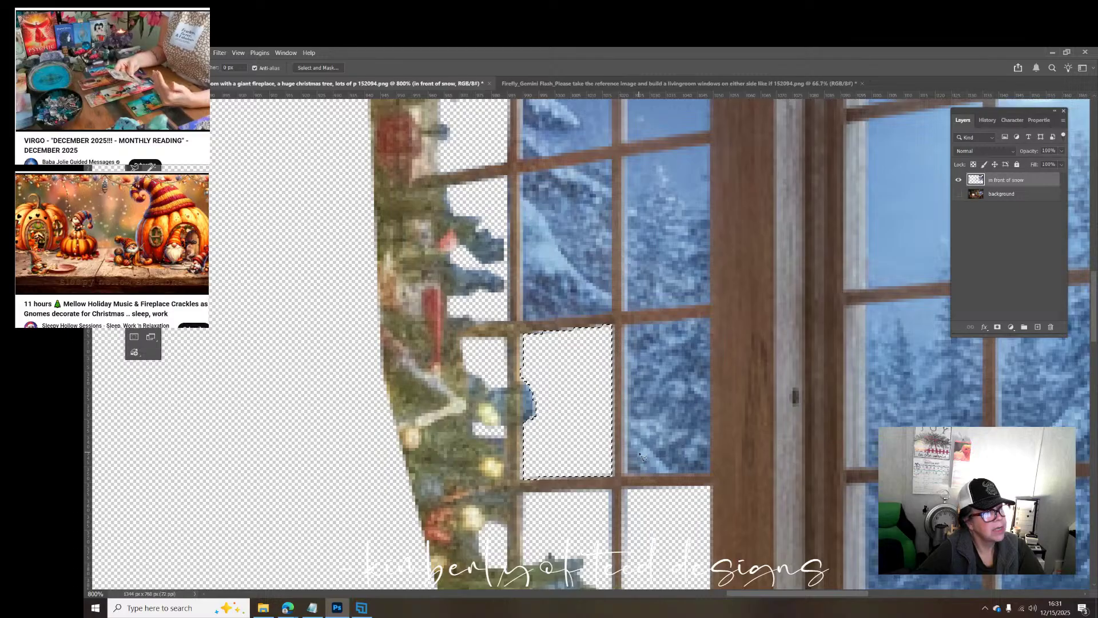
Step: Outline the scenery in the right column's third pane along the wooden frame and delete it
{"action": "scroll", "coordinate": [642, 456], "scroll_direction": "up", "scroll_amount": 2}
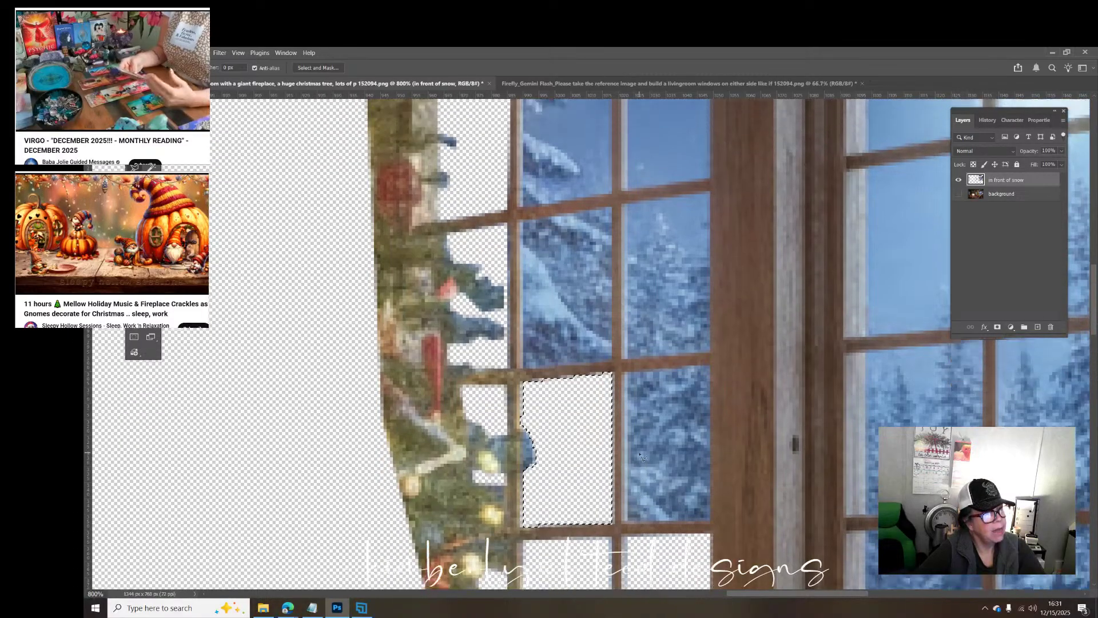
{"action": "left_click", "coordinate": [627, 373]}
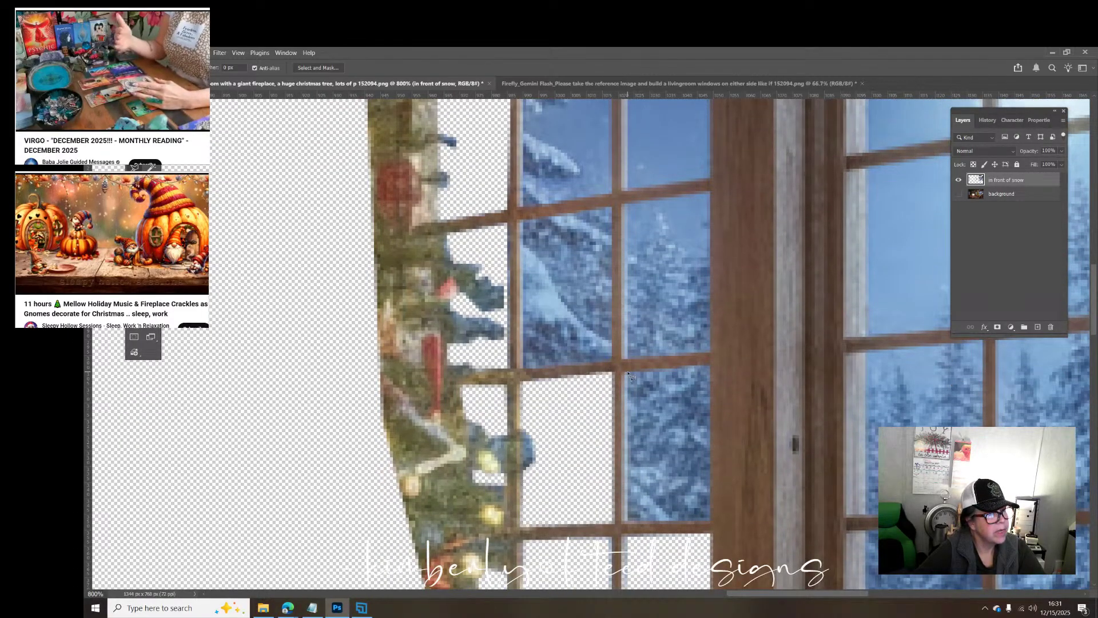
{"action": "left_click", "coordinate": [627, 521]}
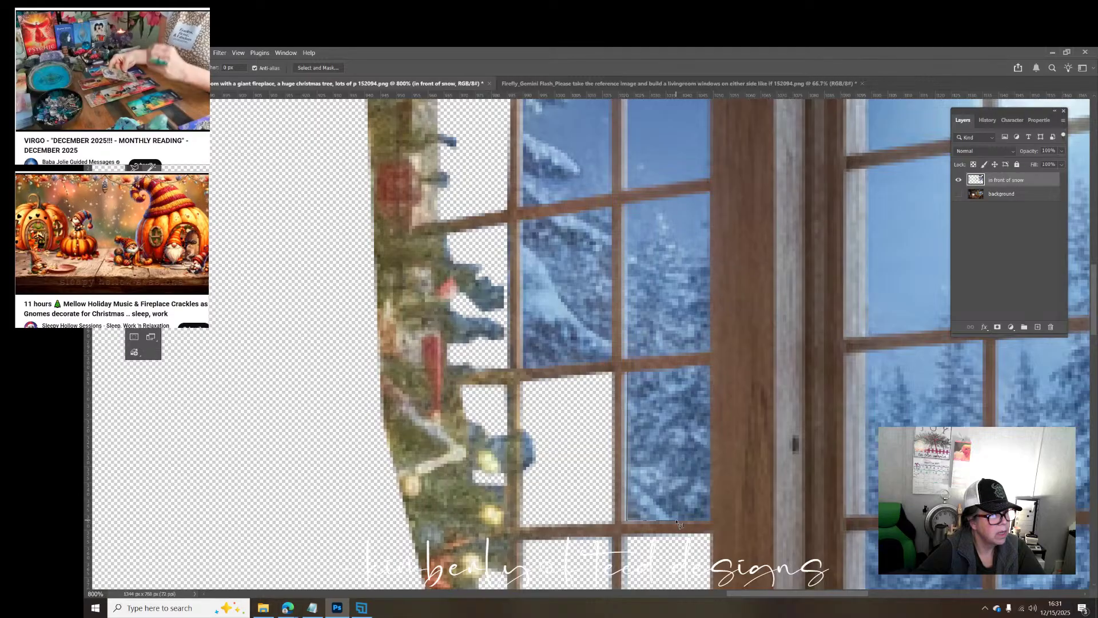
{"action": "left_click", "coordinate": [711, 521]}
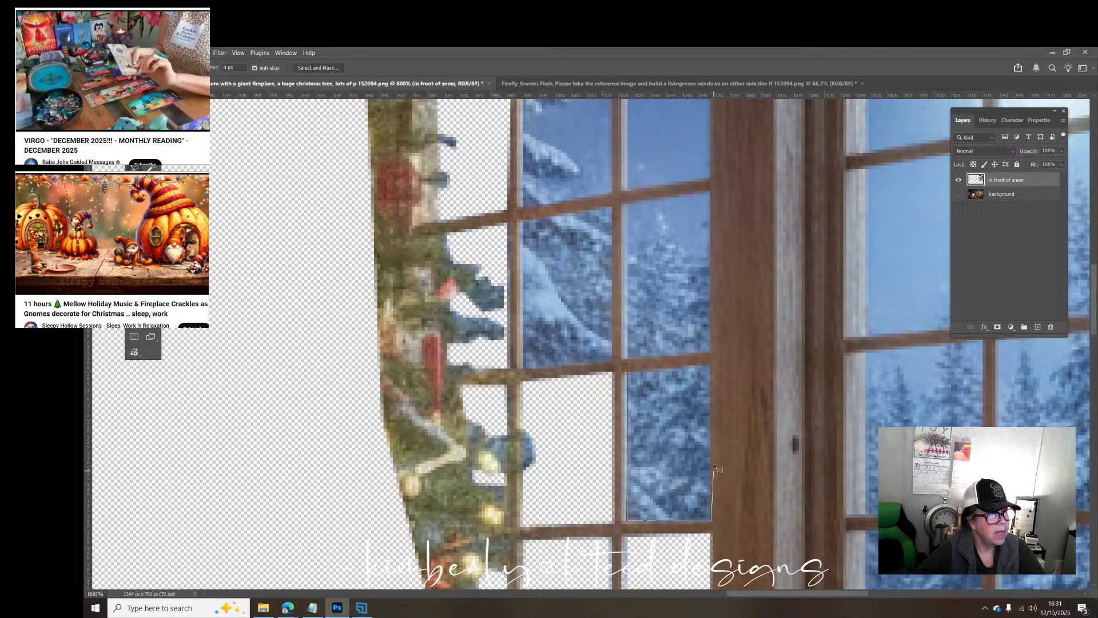
{"action": "left_click", "coordinate": [712, 367]}
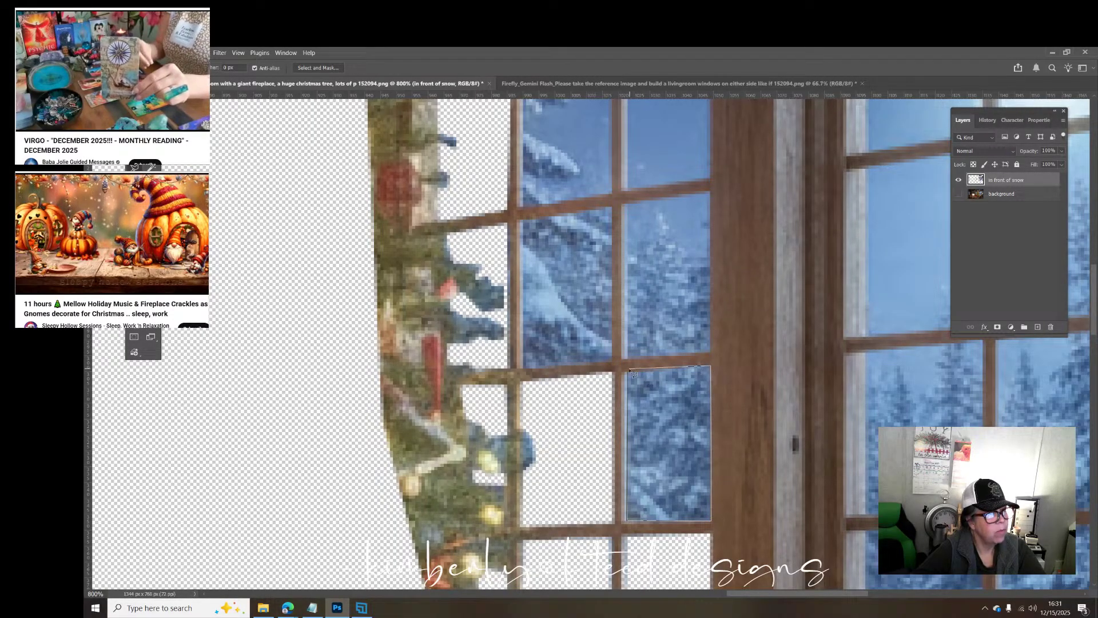
{"action": "left_click", "coordinate": [630, 373]}
{"action": "key", "text": "Delete"}
Step: Outline the snowy trees and sky in the right column's second pane with a closed selection
{"action": "scroll", "coordinate": [618, 394], "scroll_direction": "up", "scroll_amount": 4}
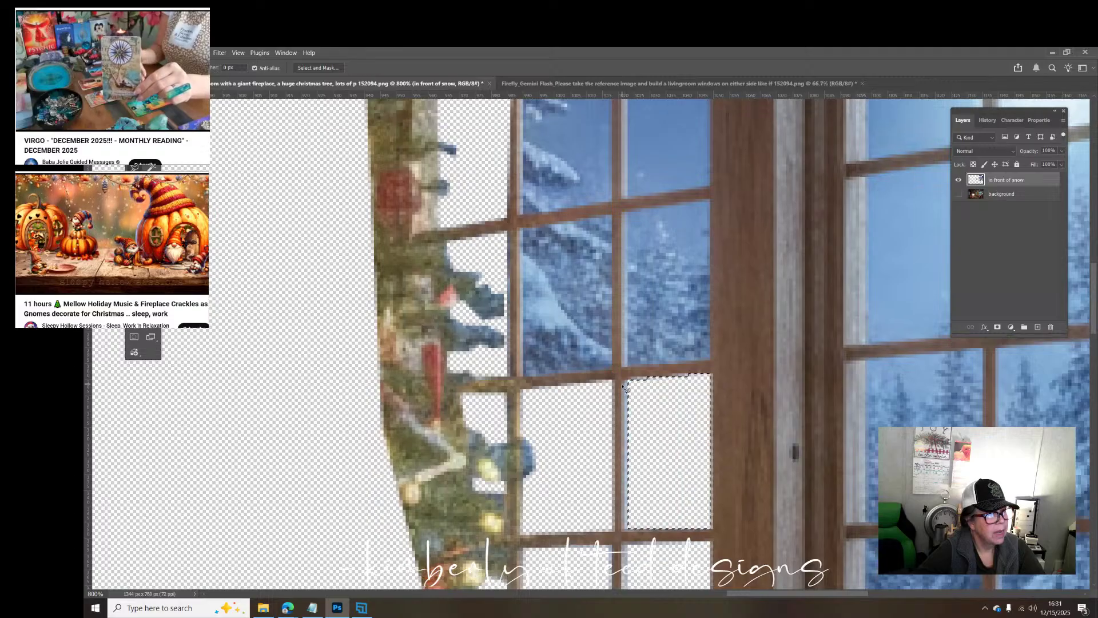
{"action": "scroll", "coordinate": [527, 367], "scroll_direction": "up", "scroll_amount": 1}
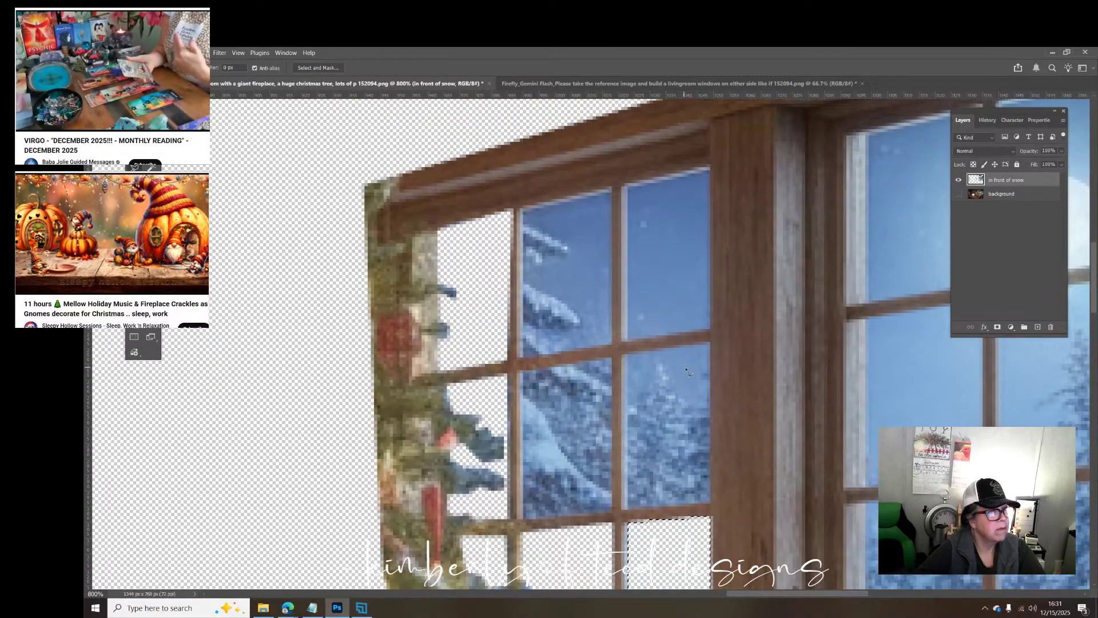
{"action": "left_click", "coordinate": [710, 343]}
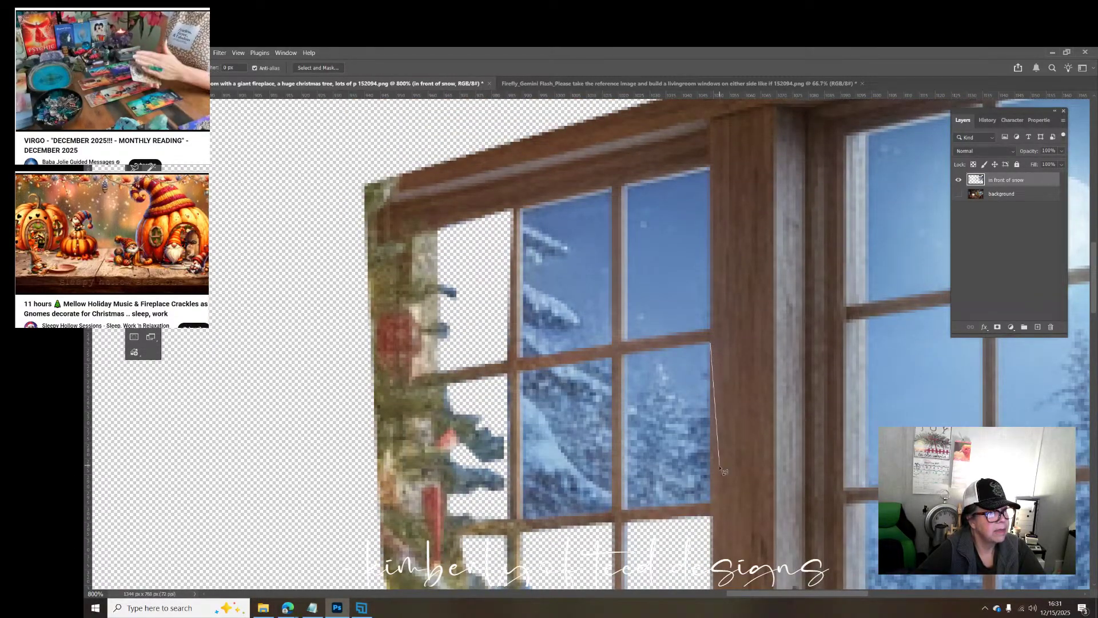
{"action": "left_click", "coordinate": [712, 505]}
{"action": "left_click", "coordinate": [628, 509]}
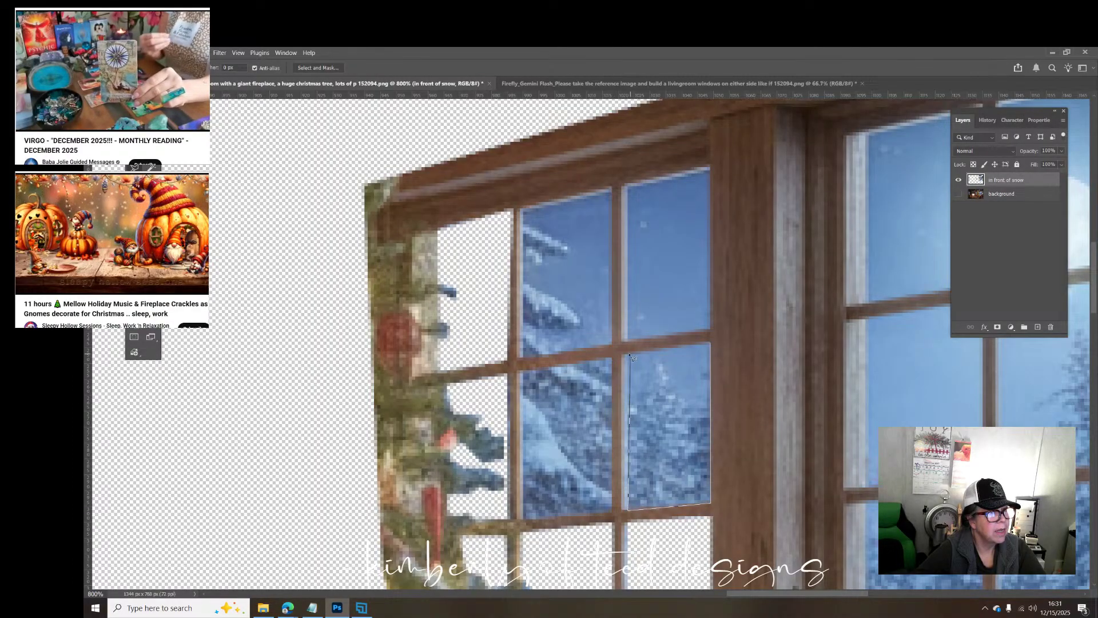
{"action": "left_click", "coordinate": [627, 354]}
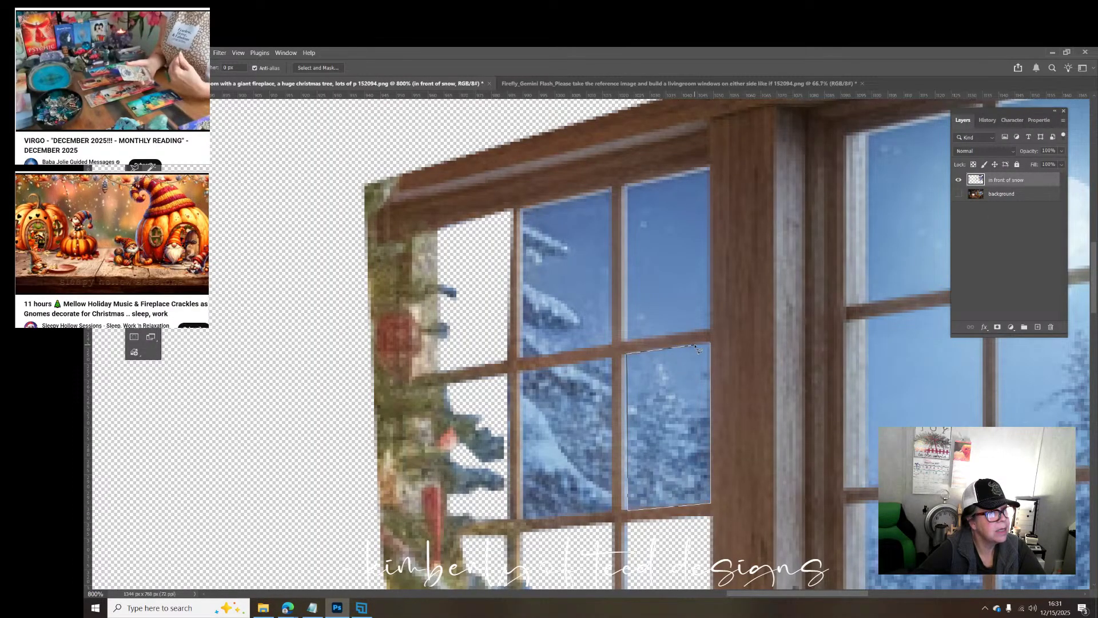
{"action": "left_click", "coordinate": [713, 347]}
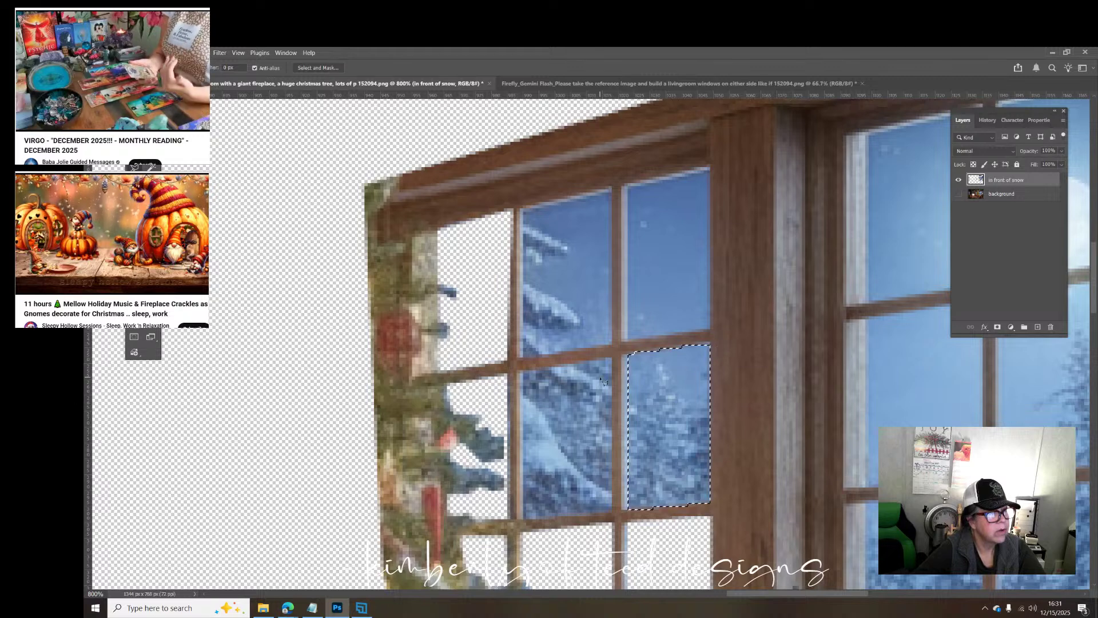
Step: Outline the snowy scenery in the middle column's second pane along its crossbars and delete it
{"action": "left_click", "coordinate": [616, 359]}
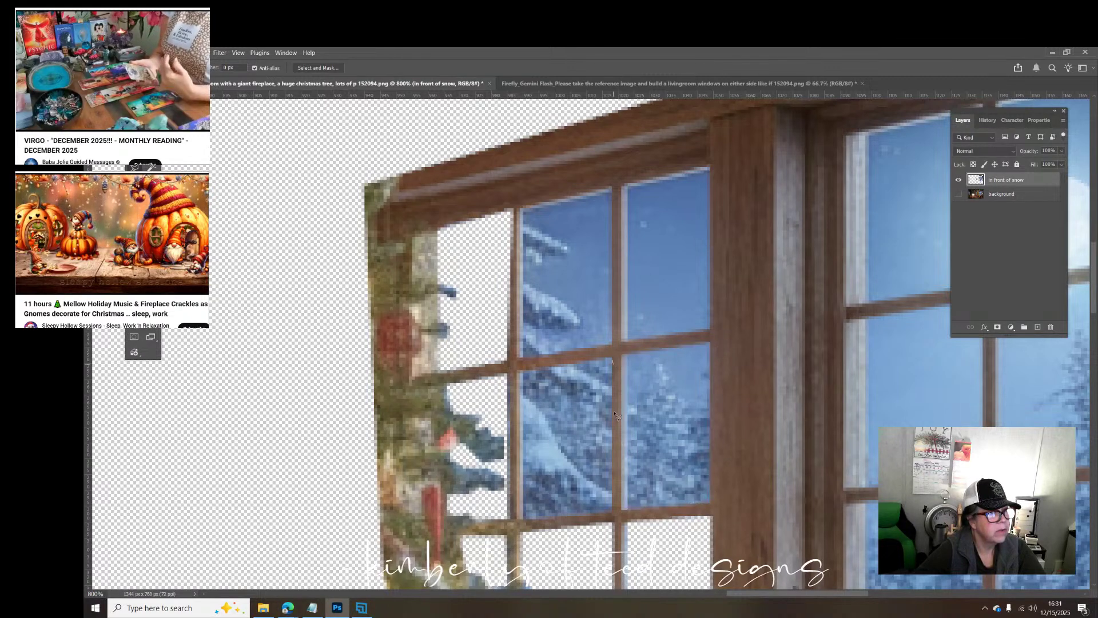
{"action": "left_click", "coordinate": [613, 511]}
{"action": "left_click", "coordinate": [525, 517]}
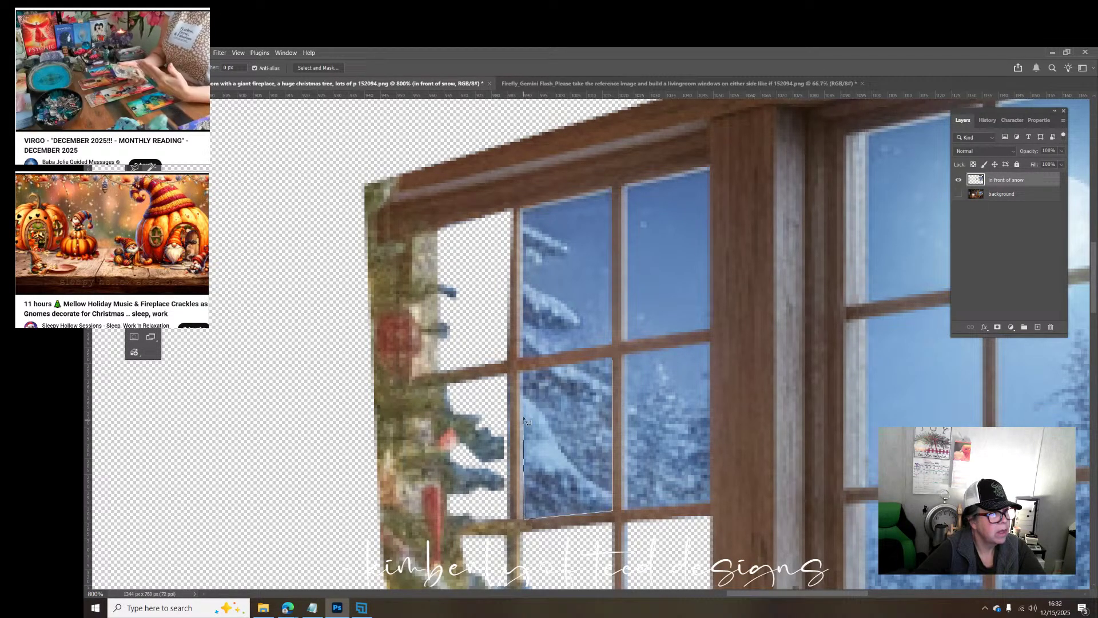
{"action": "left_click", "coordinate": [526, 372]}
{"action": "left_click", "coordinate": [615, 361]}
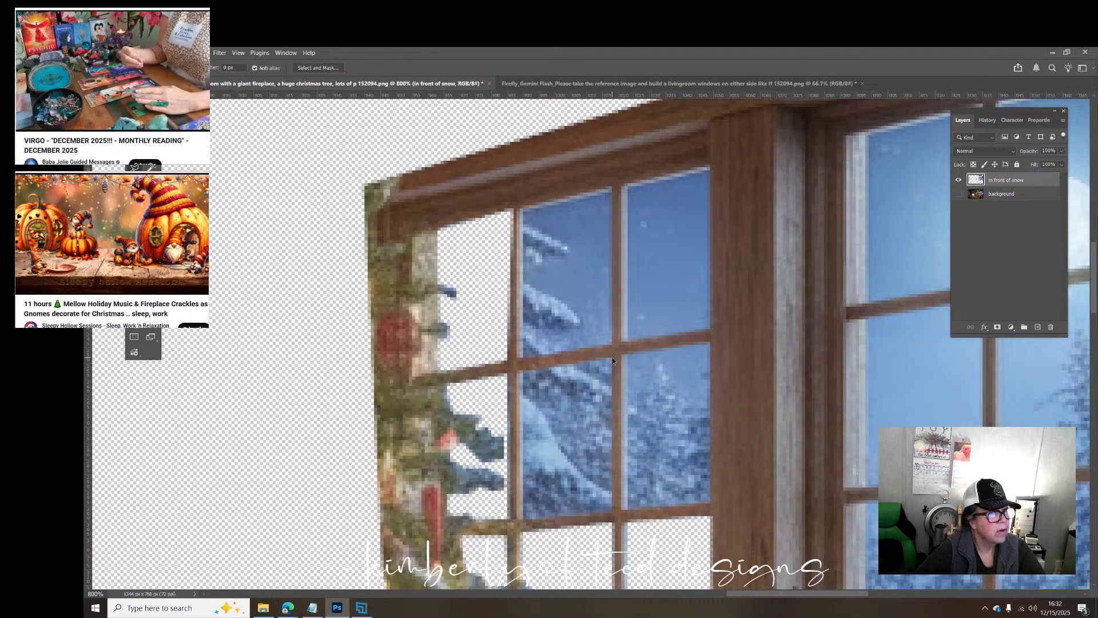
{"action": "key", "text": "Delete"}
Step: Outline the sky and snowy branches in the middle column's top pane with a closed selection
{"action": "scroll", "coordinate": [601, 343], "scroll_direction": "up", "scroll_amount": 2}
{"action": "scroll", "coordinate": [602, 343], "scroll_direction": "up", "scroll_amount": 1}
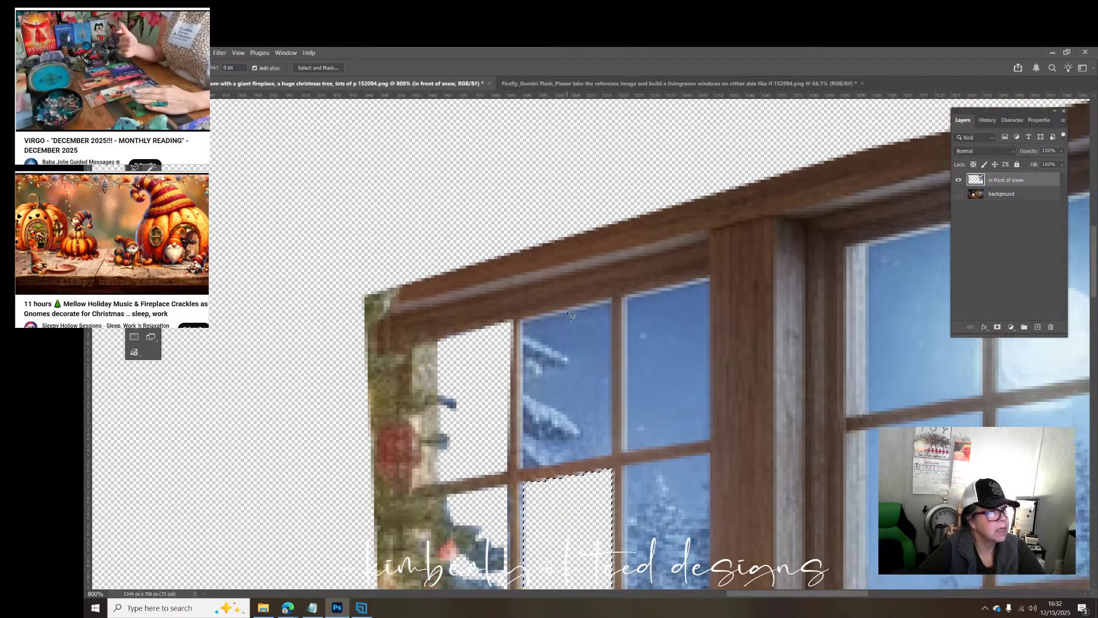
{"action": "left_click", "coordinate": [524, 322]}
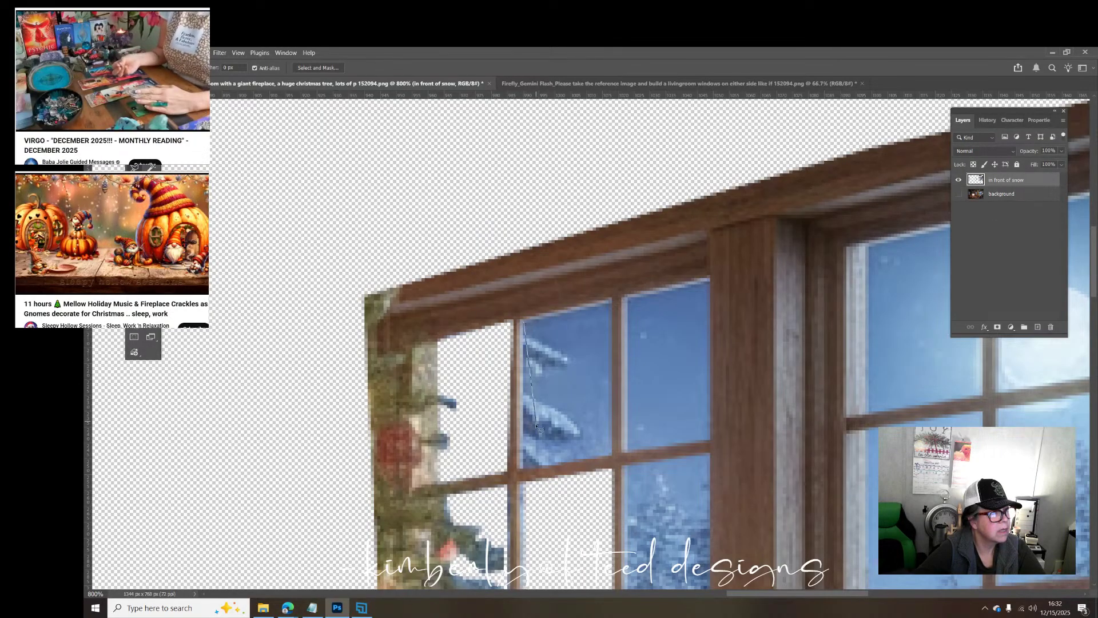
{"action": "left_click", "coordinate": [524, 469]}
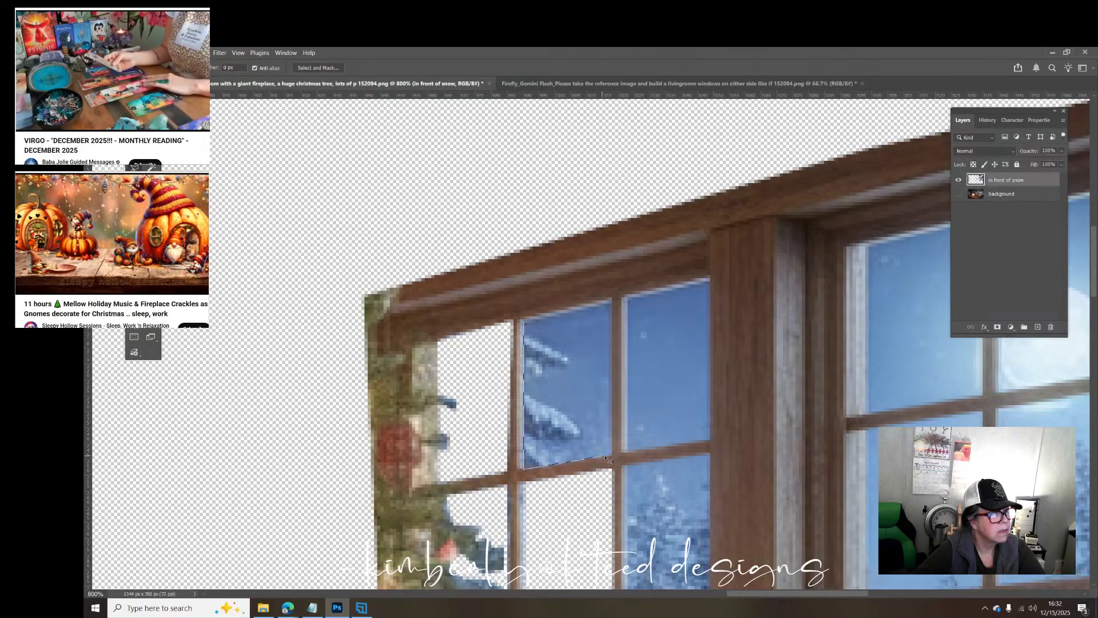
{"action": "left_click", "coordinate": [612, 303]}
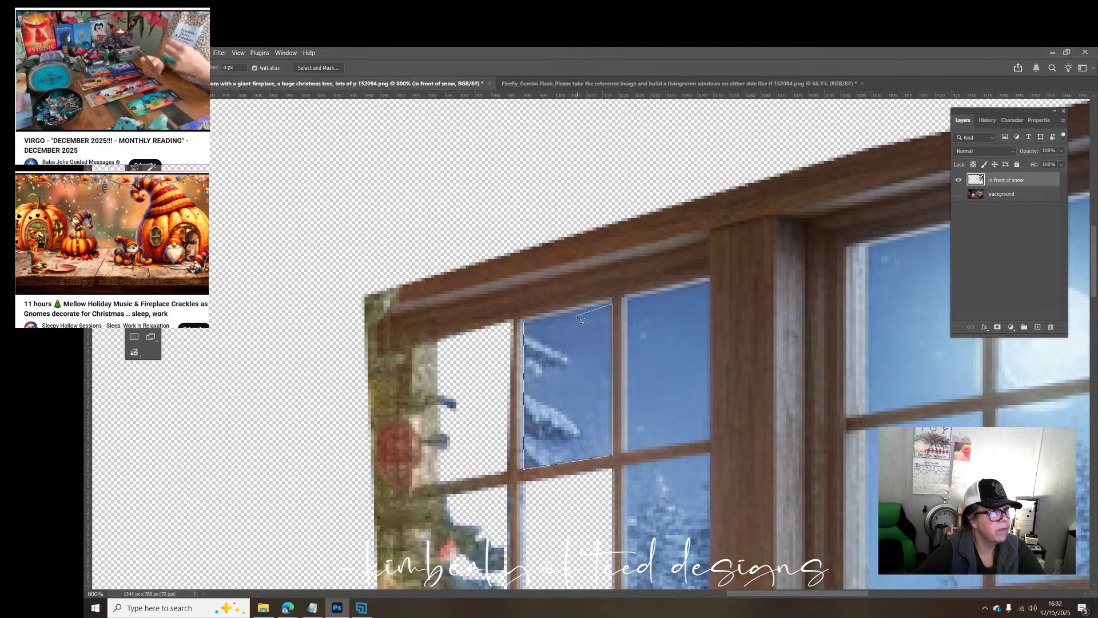
{"action": "left_click", "coordinate": [527, 323]}
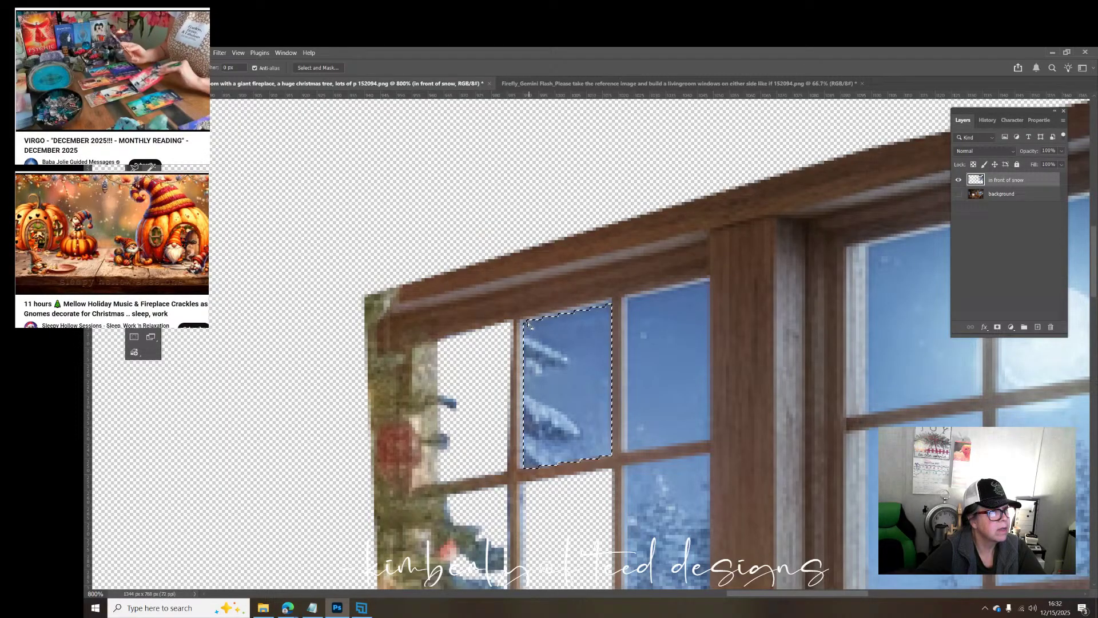
{"action": "left_click", "coordinate": [628, 296]}
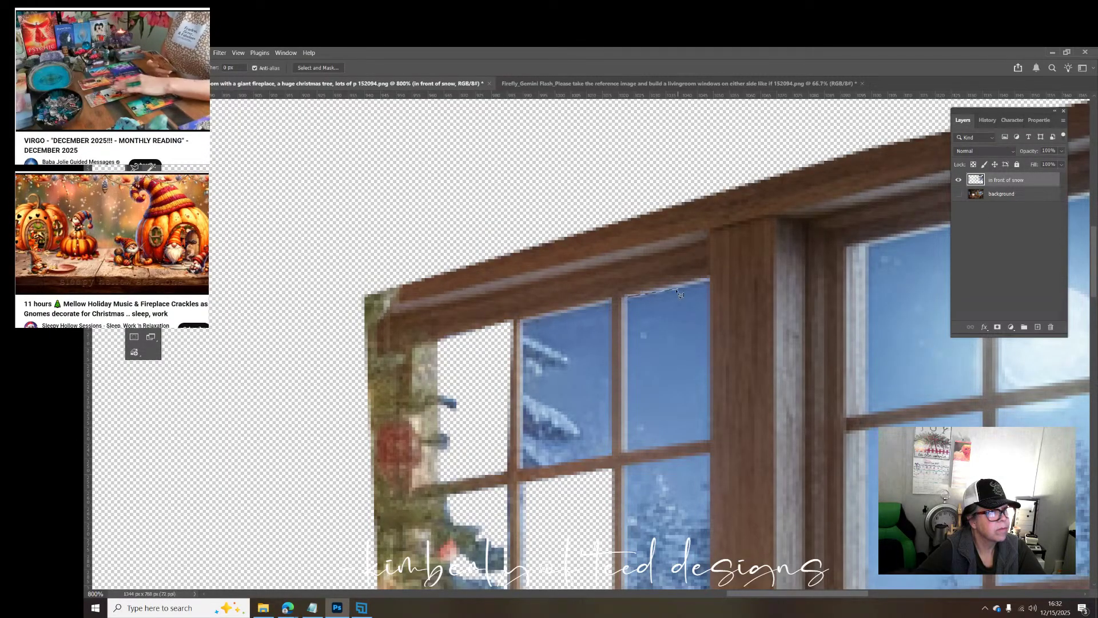
{"action": "left_click", "coordinate": [646, 302]}
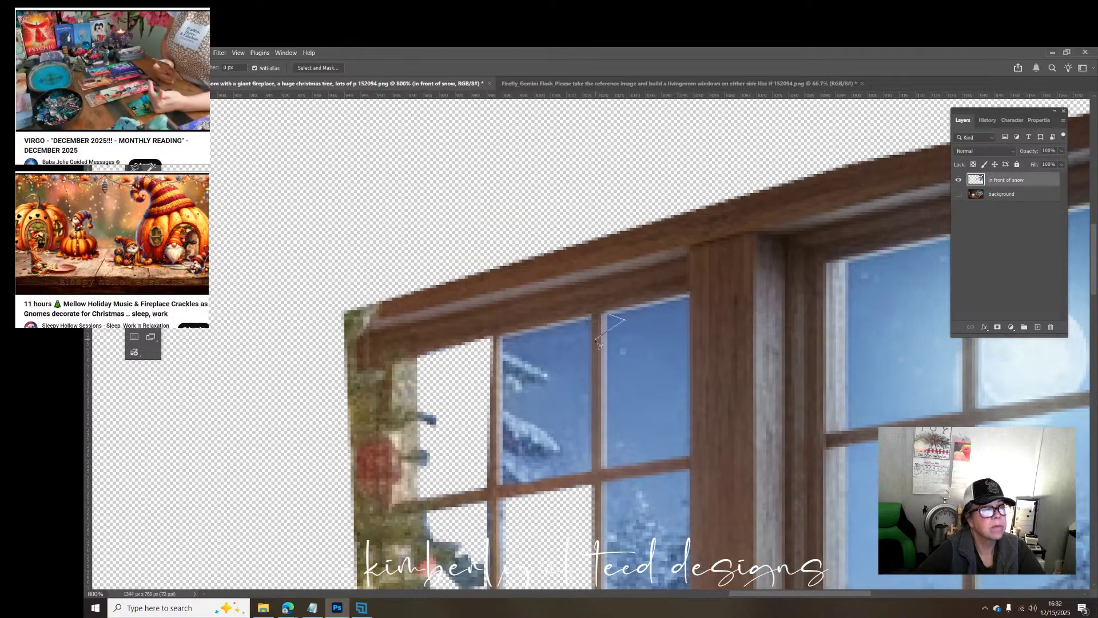
{"action": "double_click", "coordinate": [599, 301]}
Step: Restore the selection of the middle column's top pane from the history and delete the sky and snowy branches inside it
{"action": "left_click", "coordinate": [989, 121]}
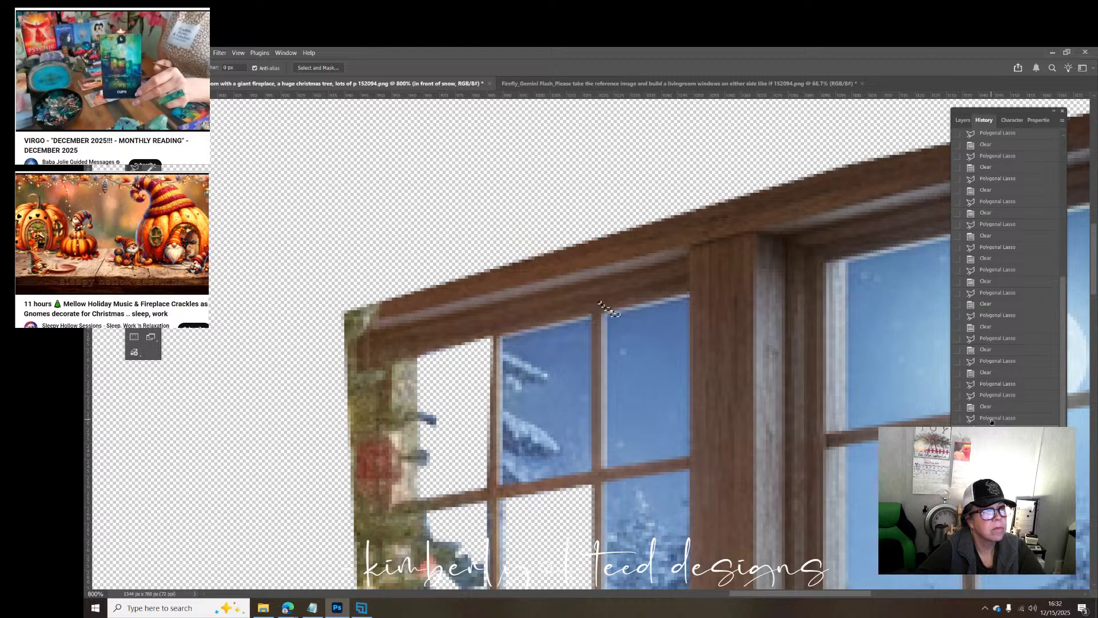
{"action": "left_click", "coordinate": [992, 418]}
{"action": "key", "text": "Delete"}
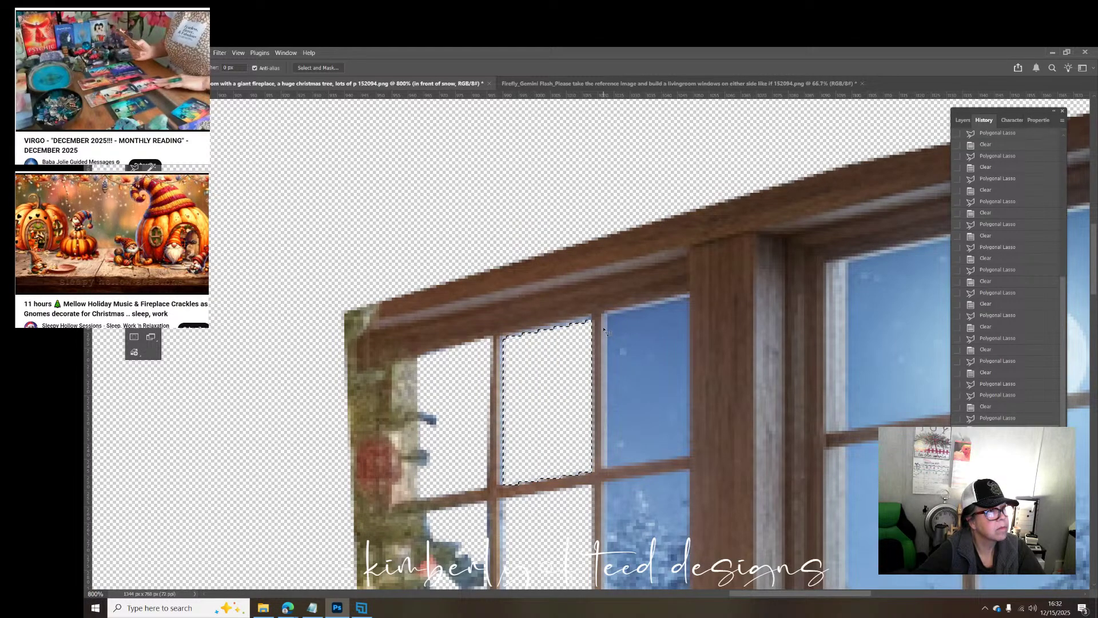
Step: Outline the blue sky in the right column's top pane along the wooden frame and delete it
{"action": "left_click", "coordinate": [609, 316]}
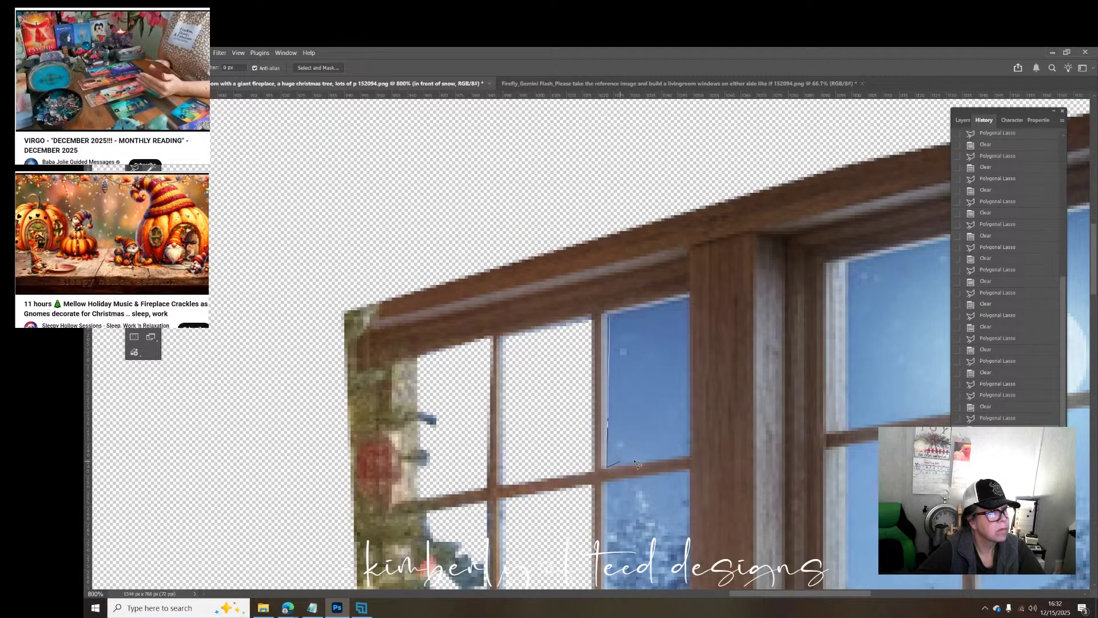
{"action": "left_click", "coordinate": [690, 457]}
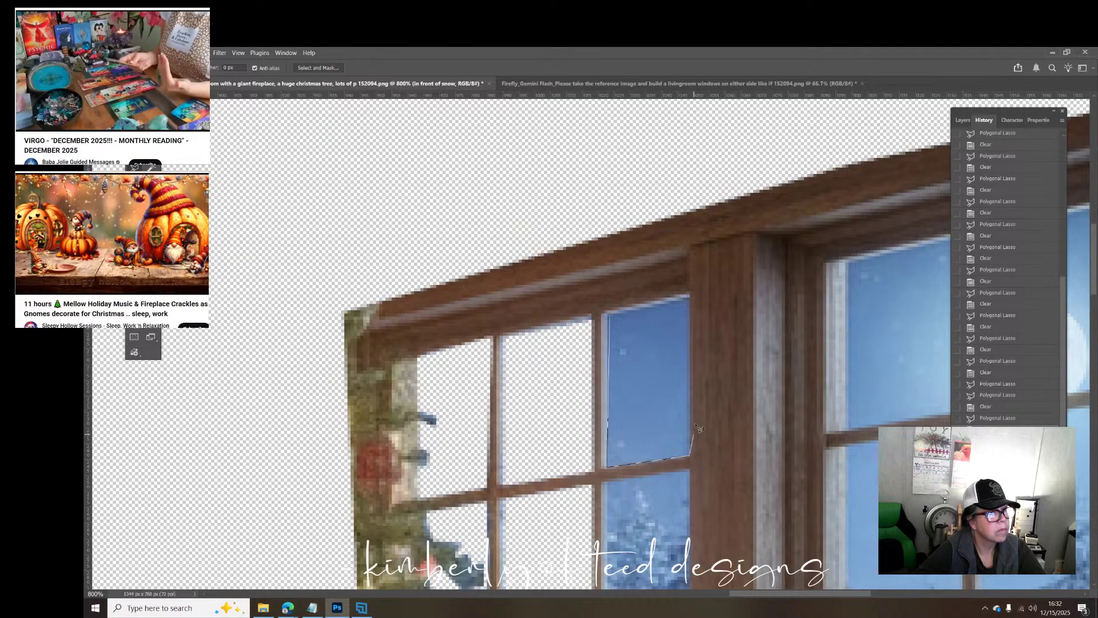
{"action": "left_click", "coordinate": [689, 299]}
{"action": "left_click", "coordinate": [613, 316]}
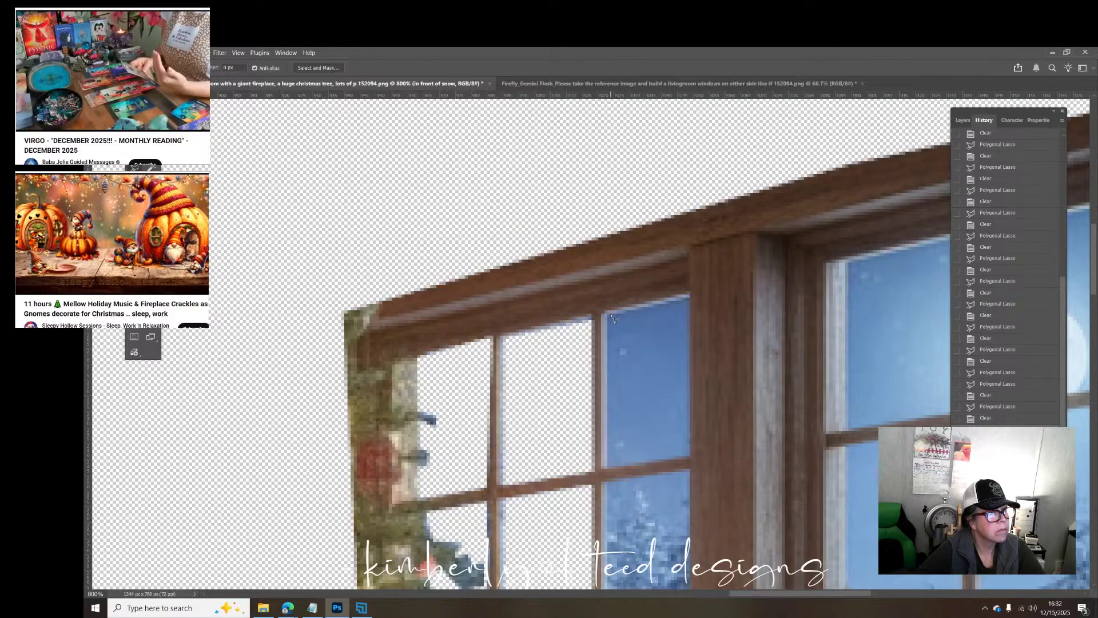
{"action": "key", "text": "Delete"}
Step: Outline the snowy trees in the right column's second pane, restore that selection from the history and delete the scenery
{"action": "scroll", "coordinate": [668, 403], "scroll_direction": "down", "scroll_amount": 3}
{"action": "scroll", "coordinate": [668, 403], "scroll_direction": "down", "scroll_amount": 2}
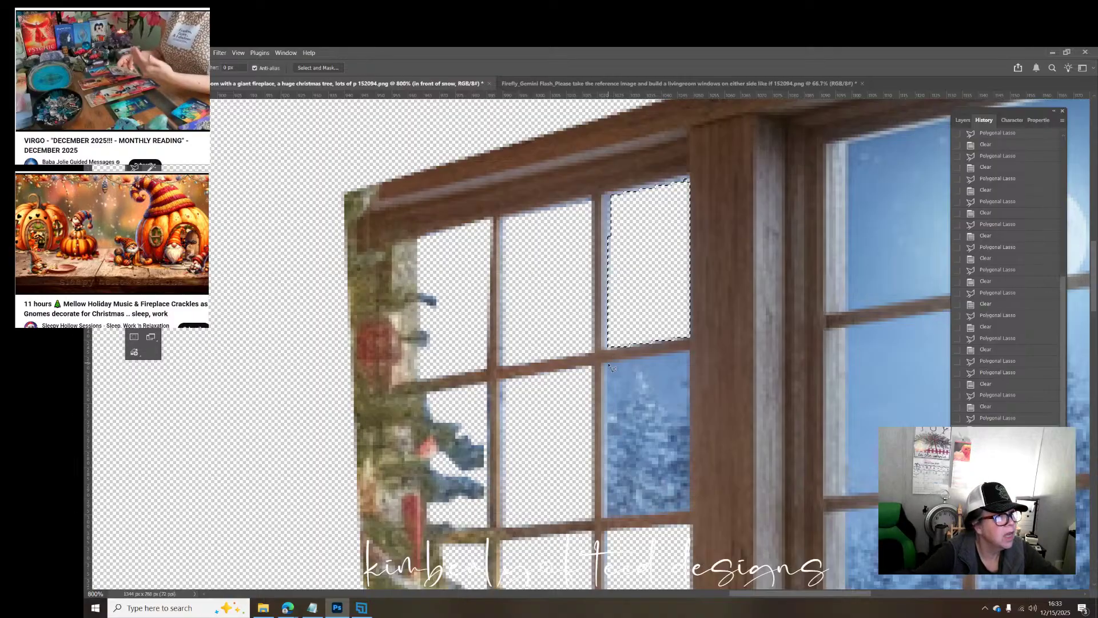
{"action": "left_click", "coordinate": [605, 365]}
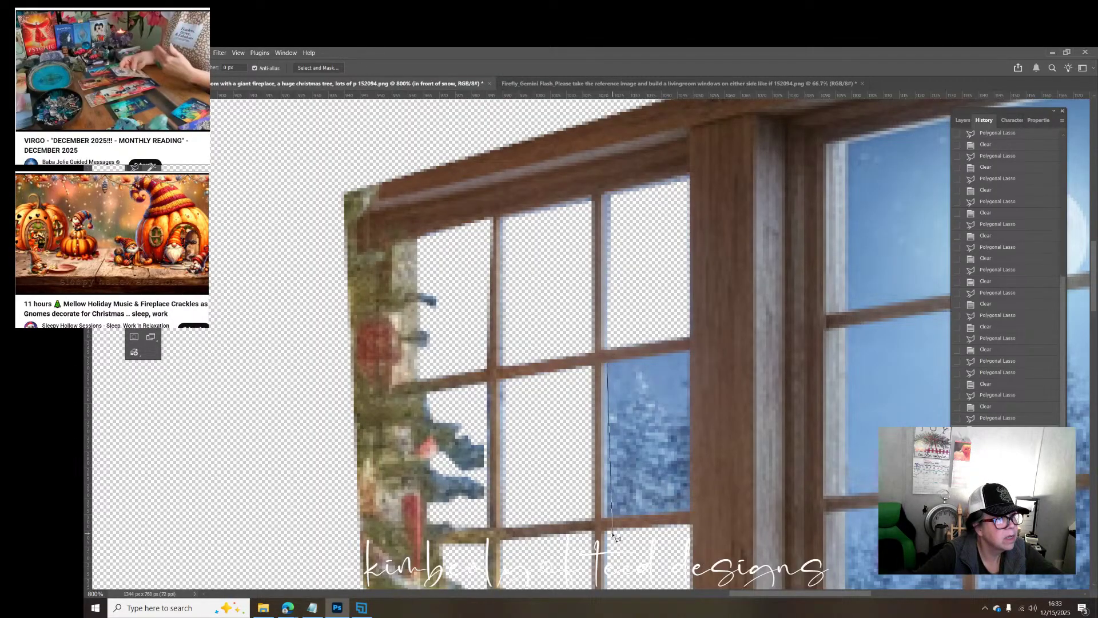
{"action": "left_click", "coordinate": [609, 517]}
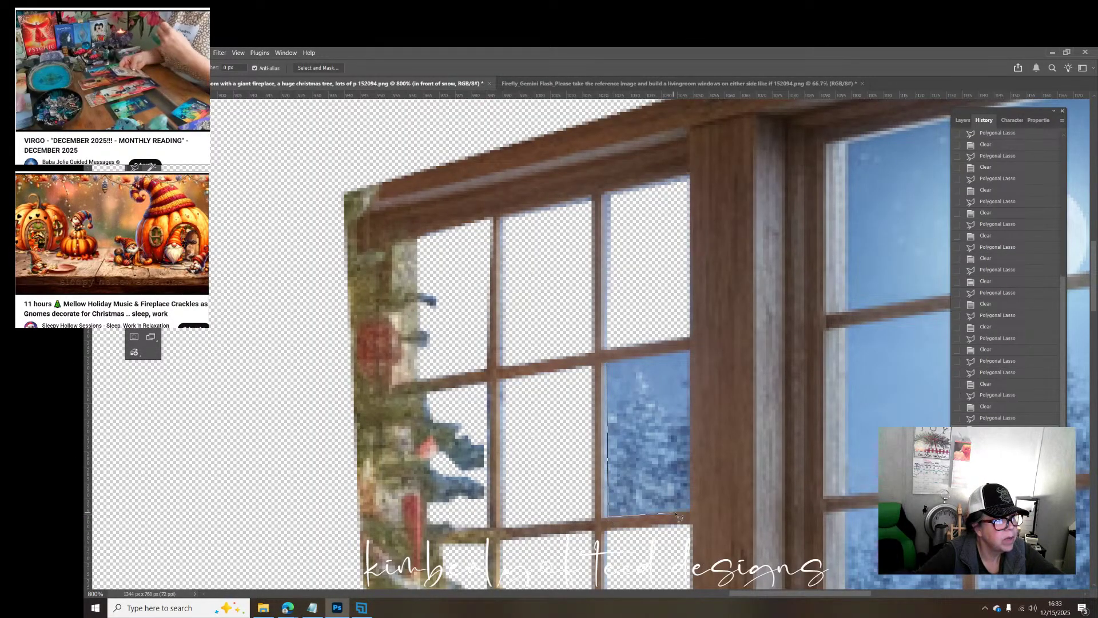
{"action": "left_click", "coordinate": [692, 509]}
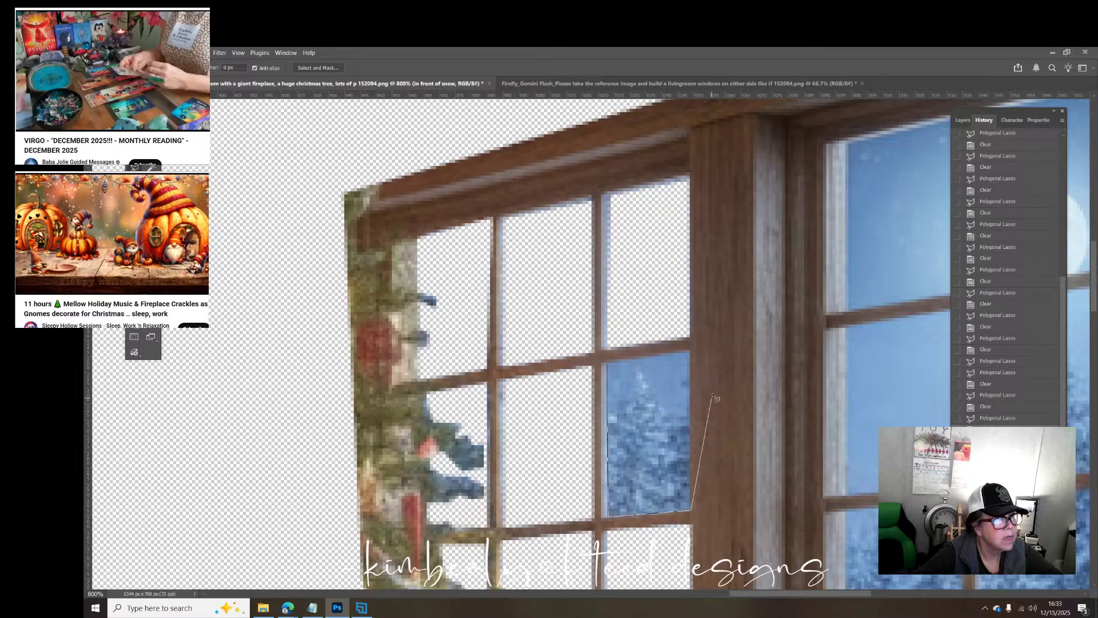
{"action": "left_click", "coordinate": [691, 351]}
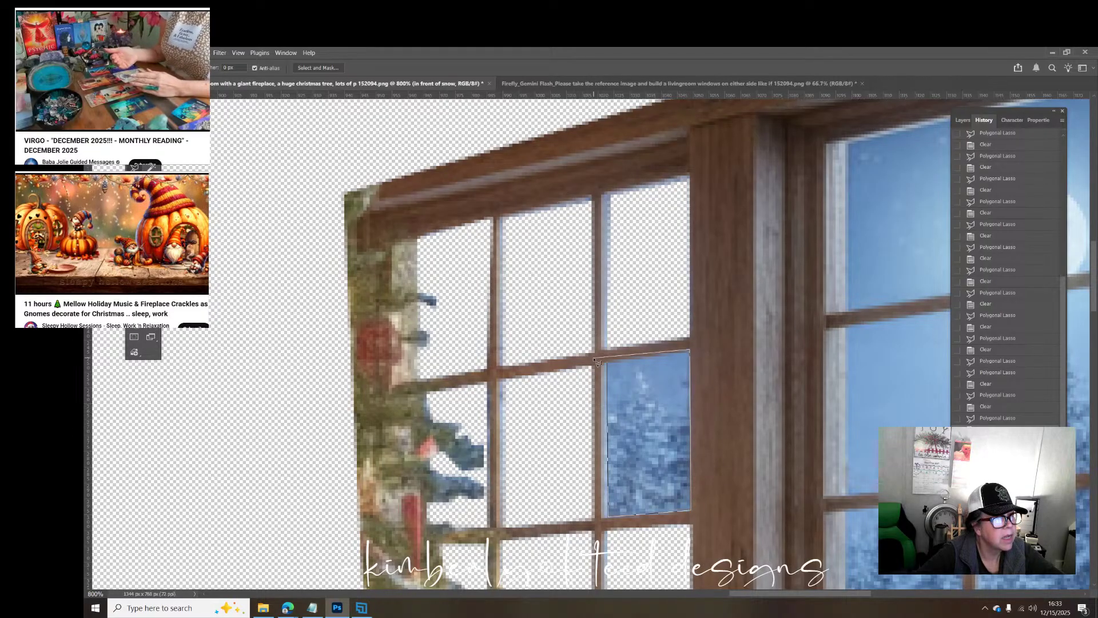
{"action": "key", "text": "Delete"}
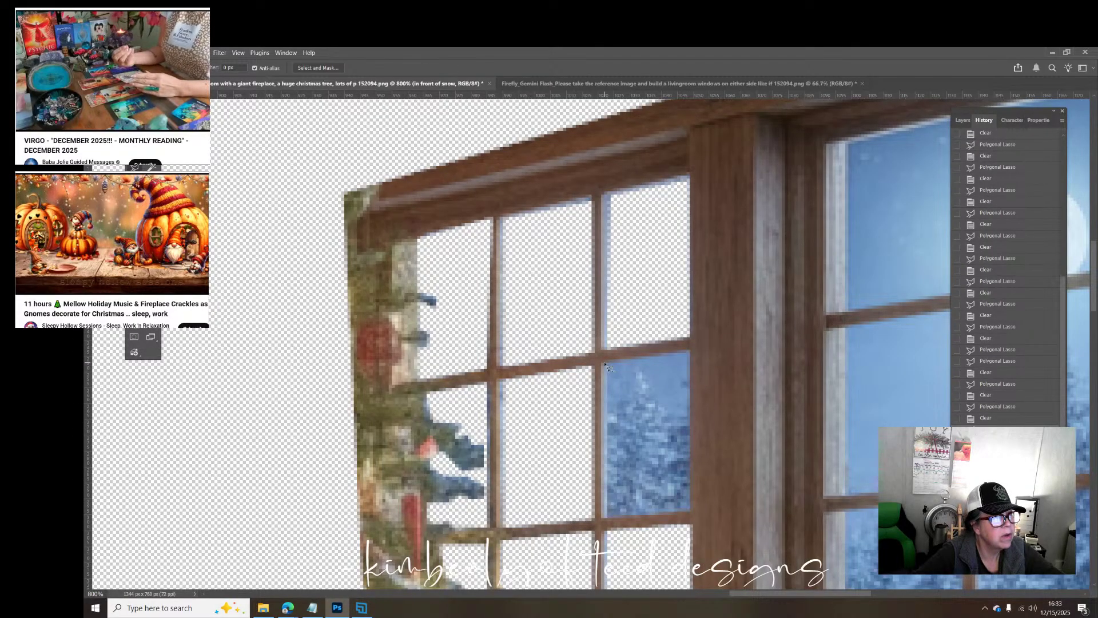
{"action": "left_click_drag", "start_coordinate": [605, 365], "coordinate": [499, 365]}
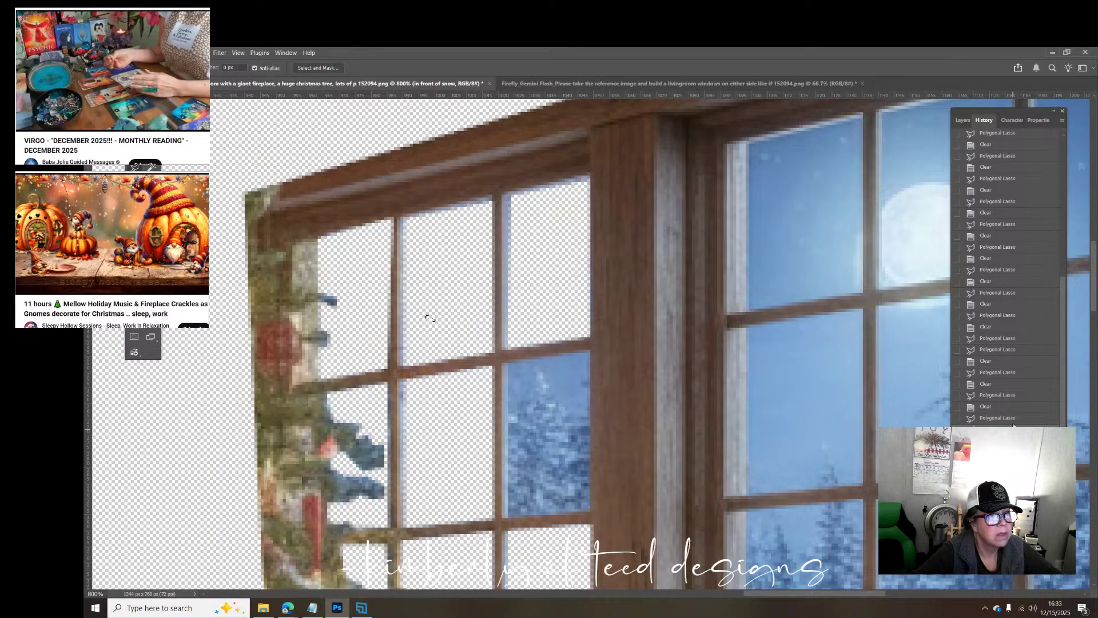
{"action": "left_click", "coordinate": [1006, 418]}
{"action": "key", "text": "Delete"}
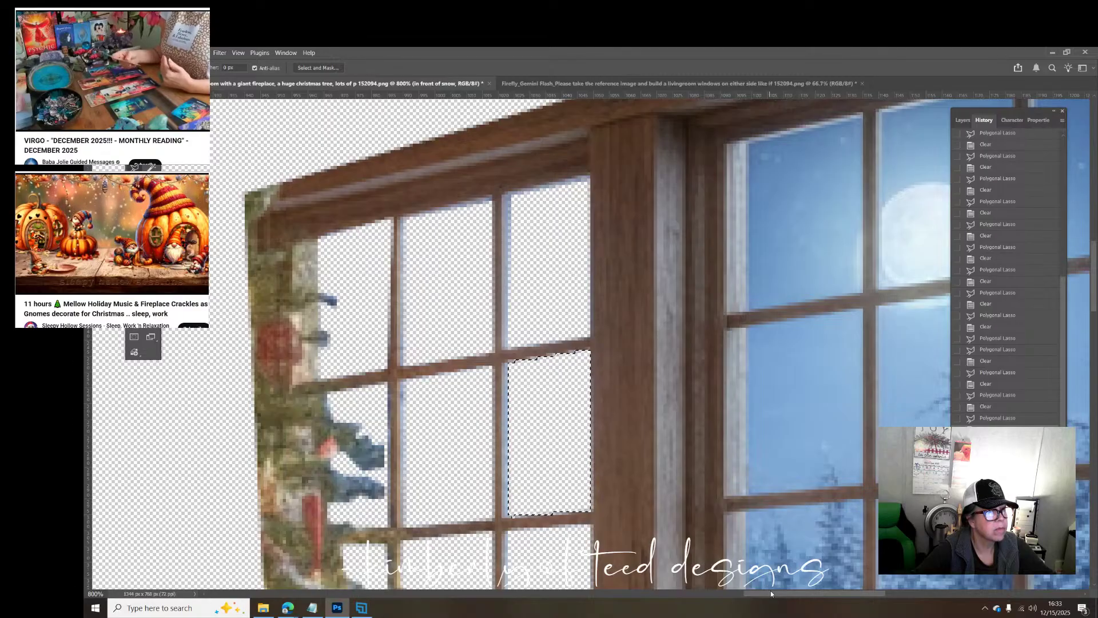
Step: Outline the narrow strip of scenery below the lowest crossbar at the image's right edge, keeping the small brown knob, and delete it
{"action": "left_click_drag", "start_coordinate": [770, 593], "coordinate": [908, 593]}
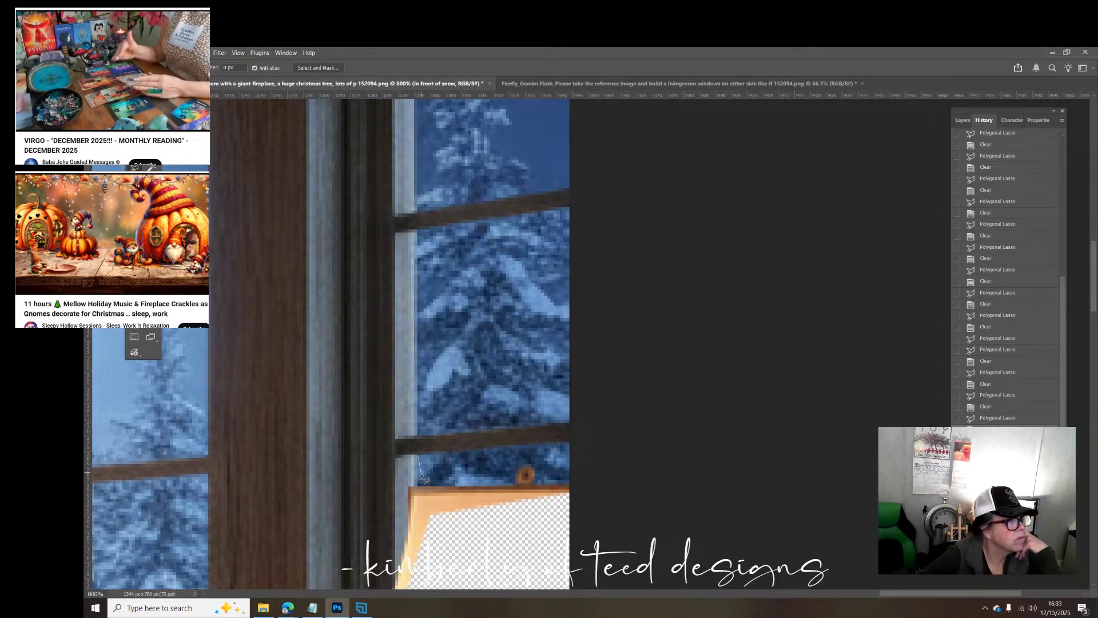
{"action": "left_click", "coordinate": [417, 456]}
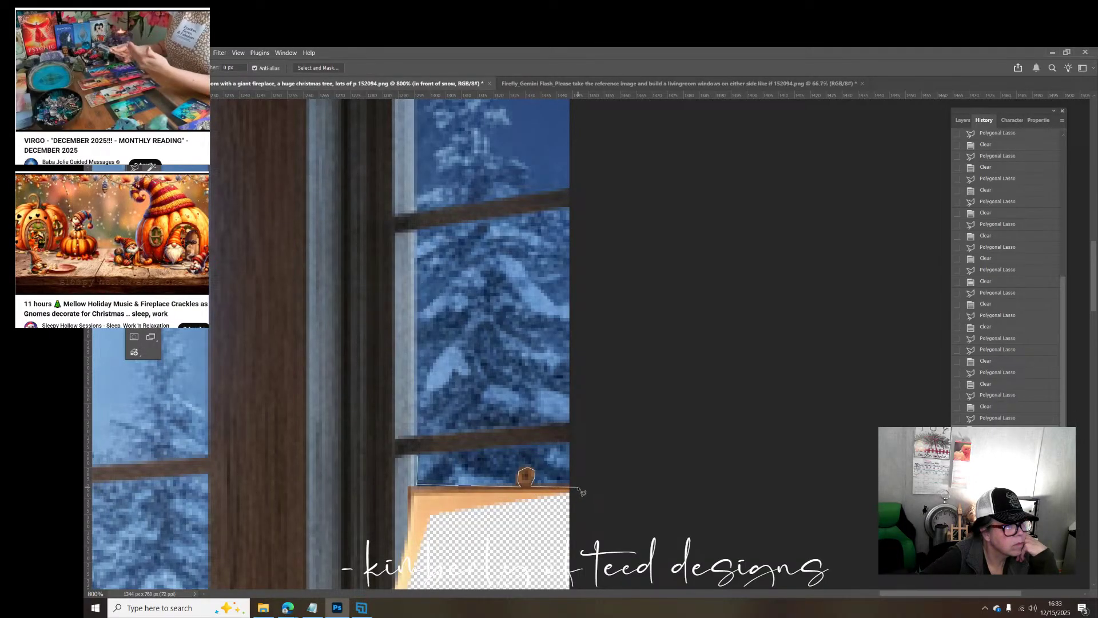
{"action": "left_click", "coordinate": [579, 440]}
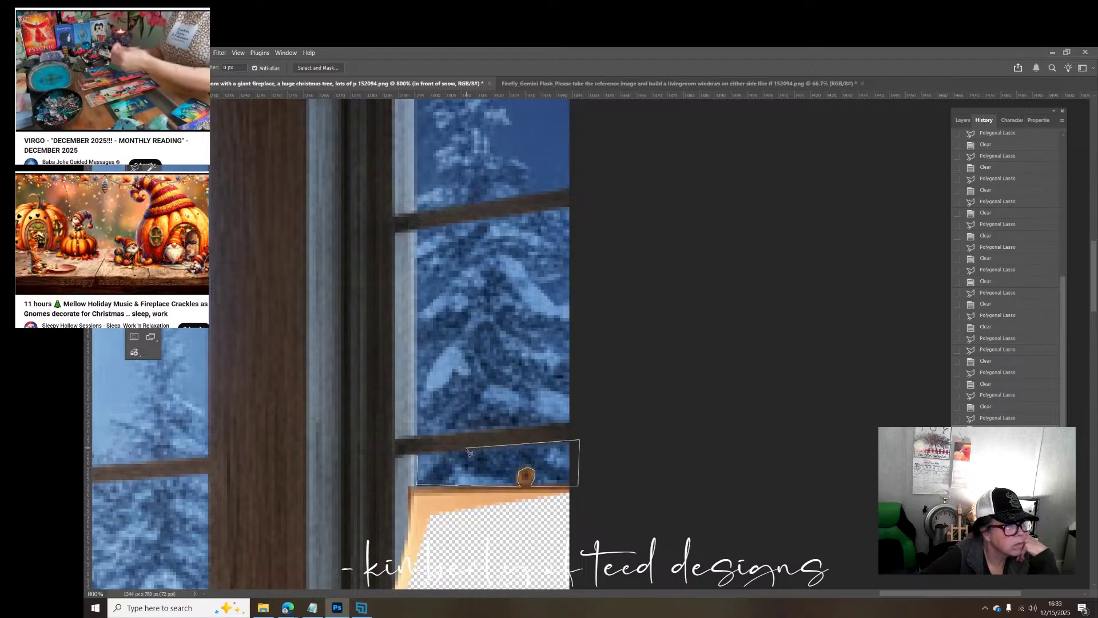
{"action": "left_click", "coordinate": [420, 460]}
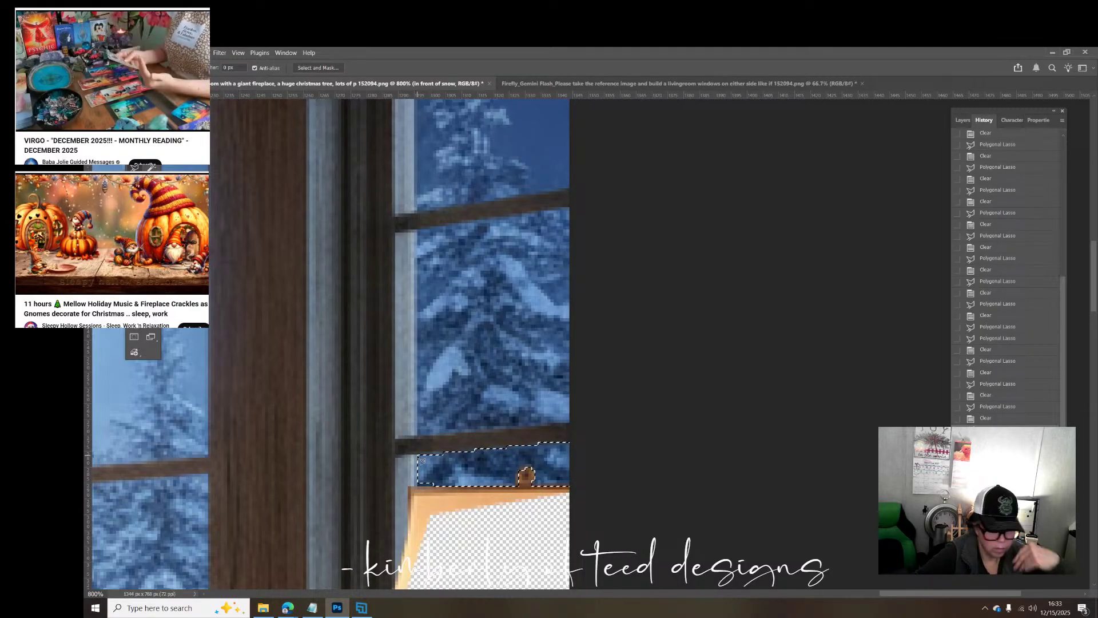
{"action": "key", "text": "Delete"}
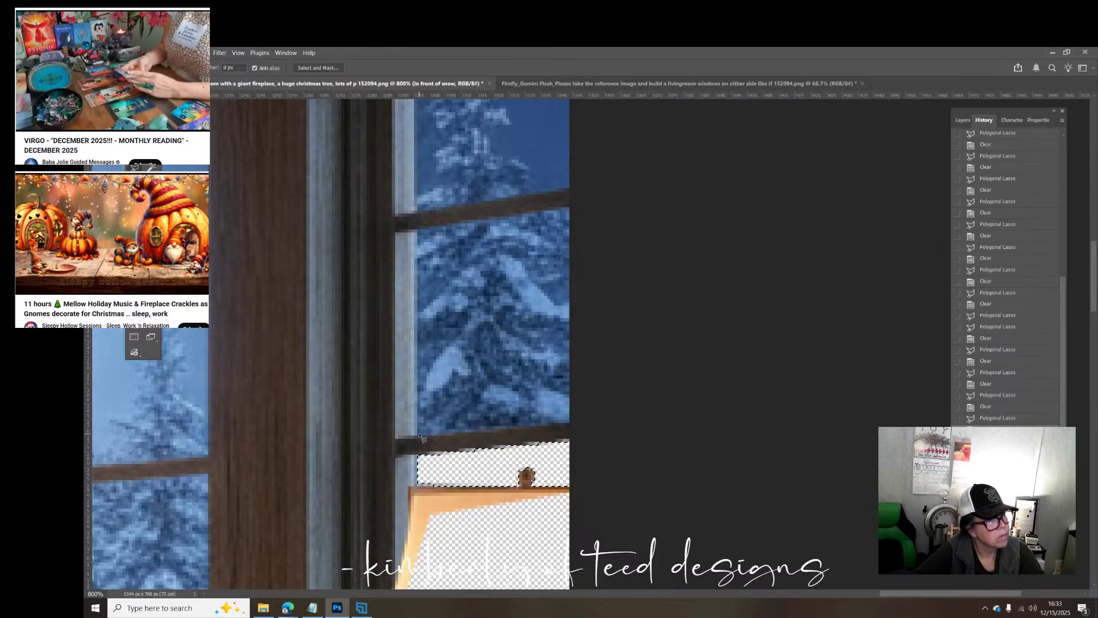
Step: Outline the large snowy tree in the pane between the two crossbars at the image's right edge and delete it
{"action": "left_click", "coordinate": [418, 436]}
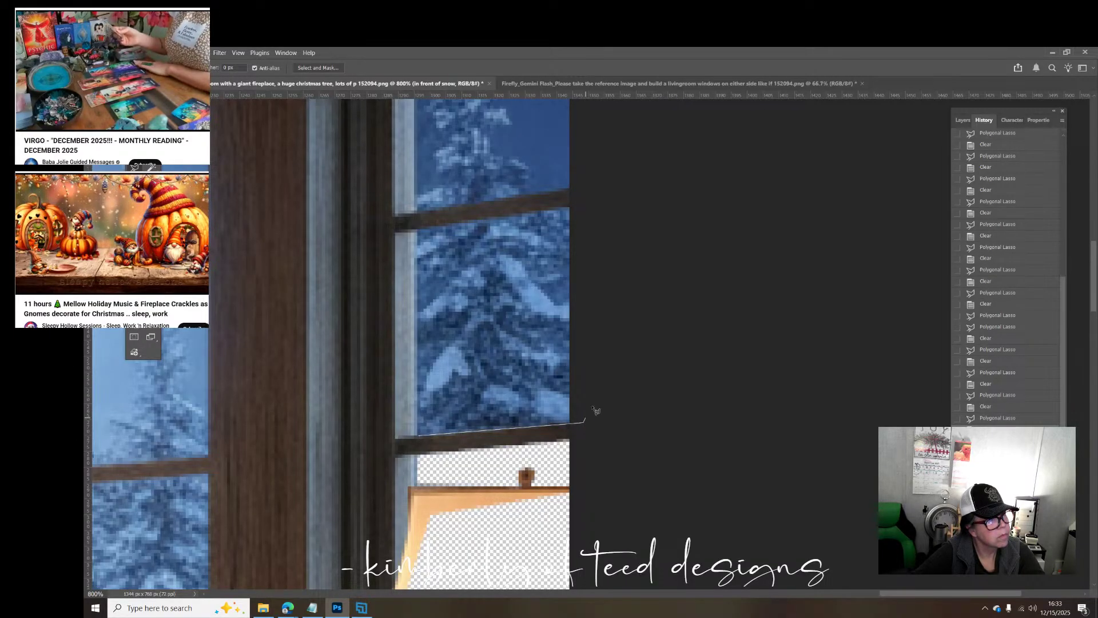
{"action": "left_click", "coordinate": [583, 423]}
{"action": "left_click", "coordinate": [585, 202]}
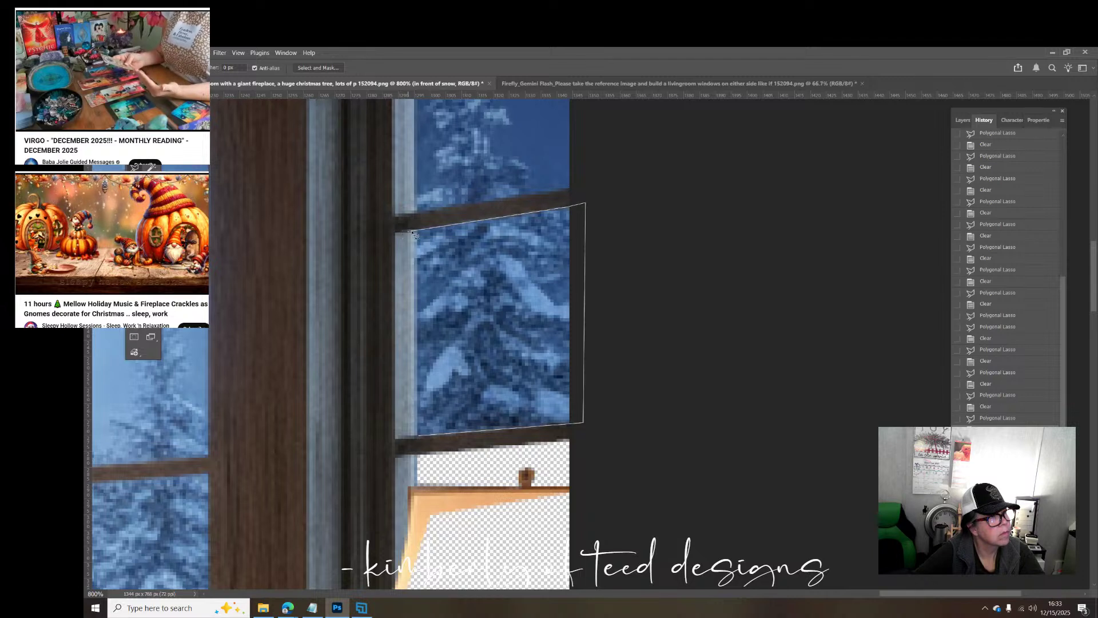
{"action": "left_click", "coordinate": [418, 436]}
{"action": "key", "text": "Delete"}
Step: Outline the sky and snowy tree in the top pane at the image's right edge and delete them
{"action": "scroll", "coordinate": [634, 423], "scroll_direction": "up", "scroll_amount": 5}
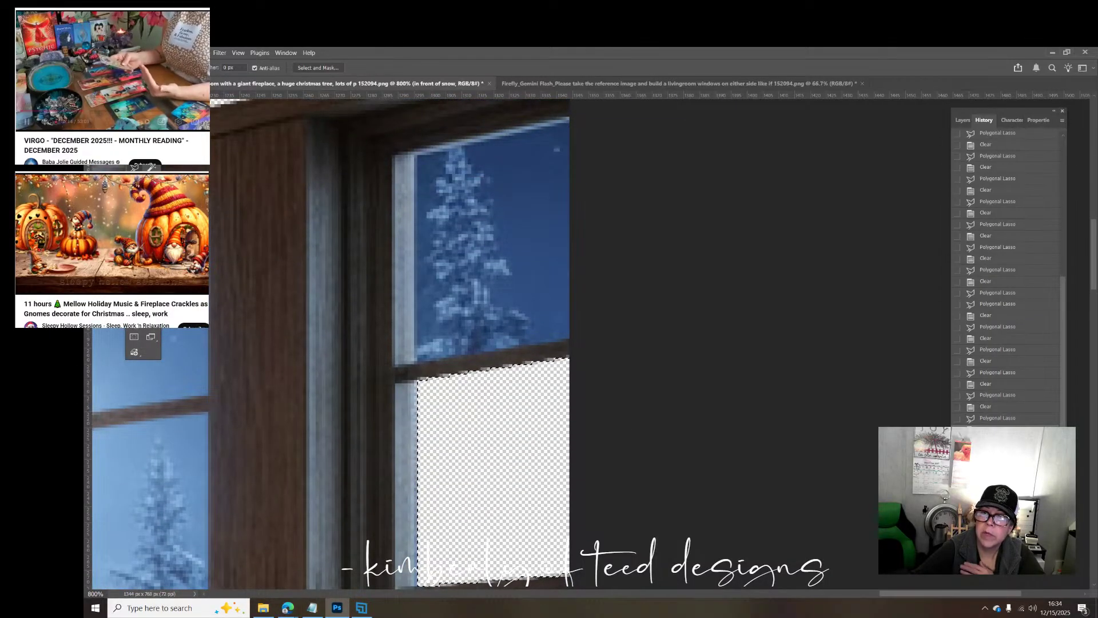
{"action": "key", "text": "ctrl+d"}
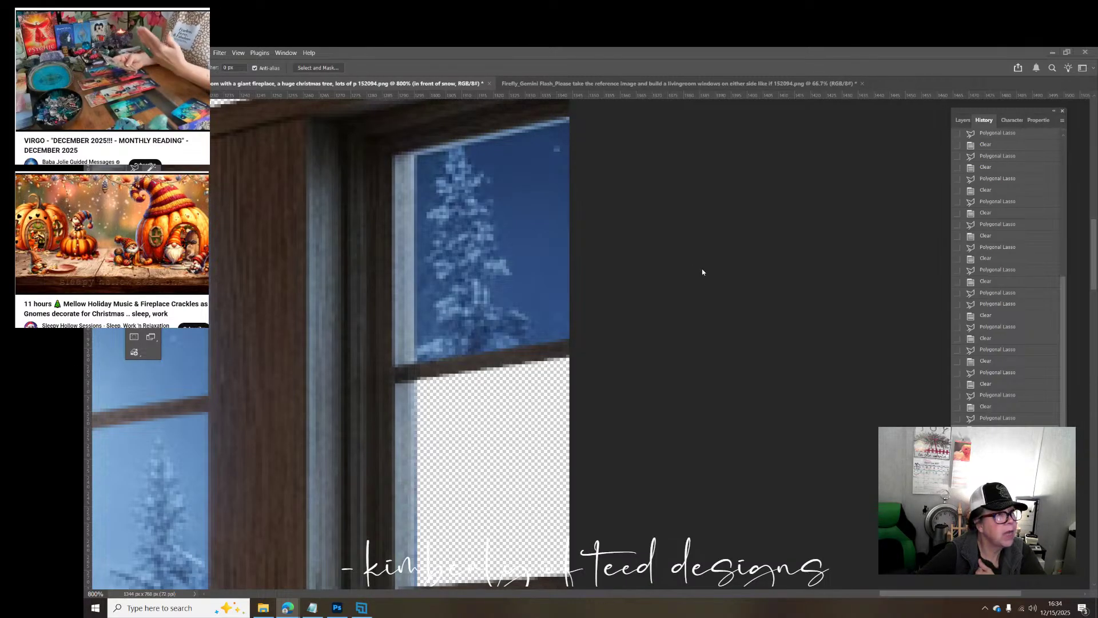
{"action": "scroll", "coordinate": [641, 286], "scroll_direction": "up", "scroll_amount": 2}
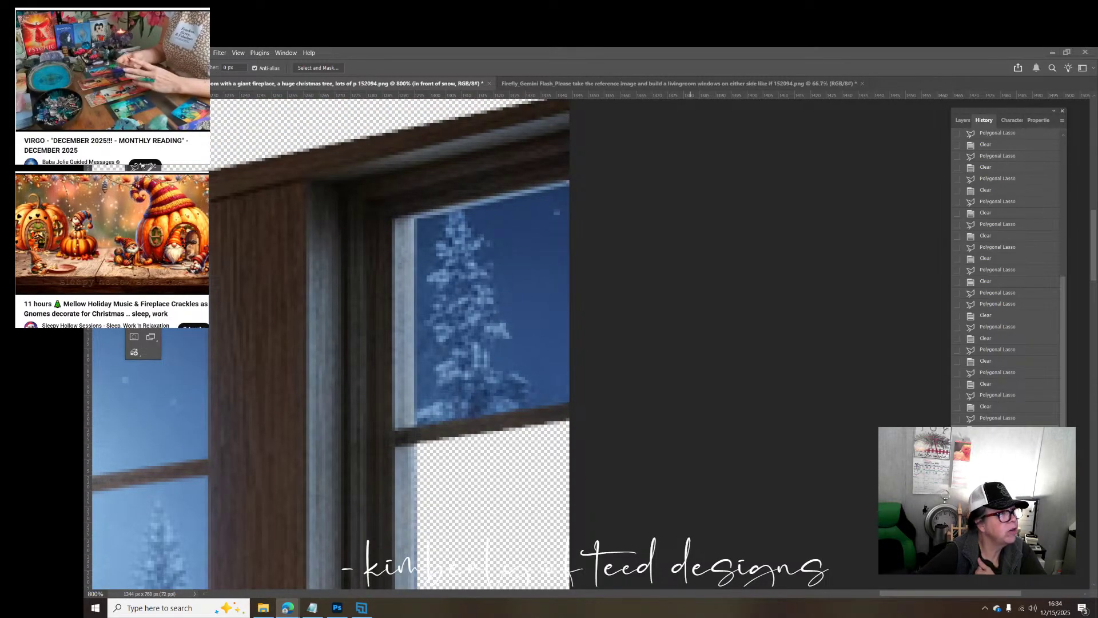
{"action": "left_click", "coordinate": [419, 231]}
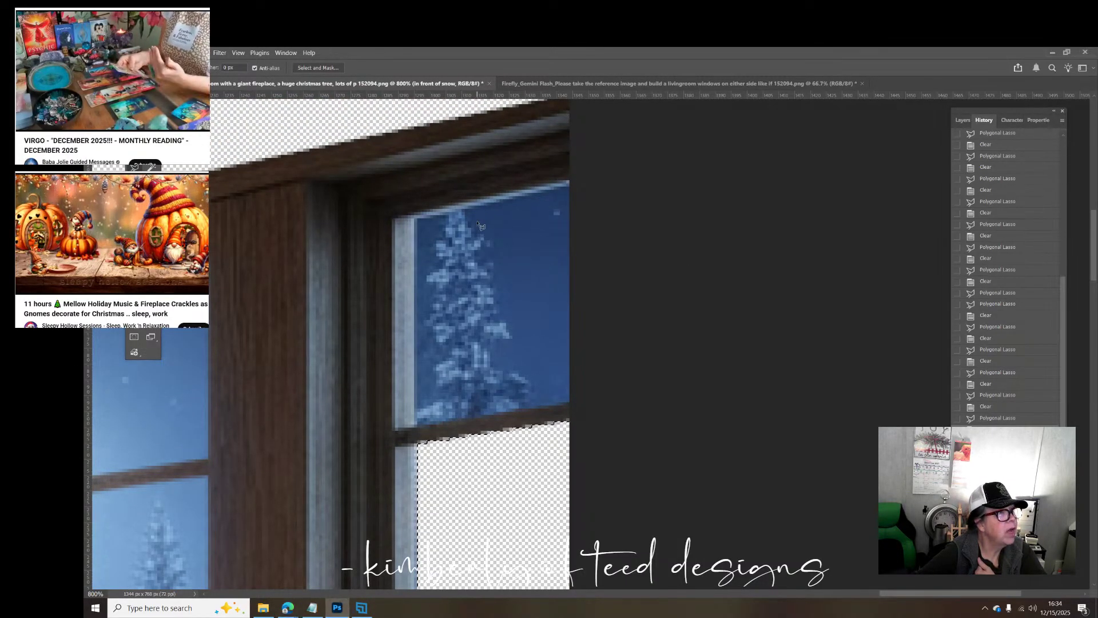
{"action": "left_click", "coordinate": [415, 219]}
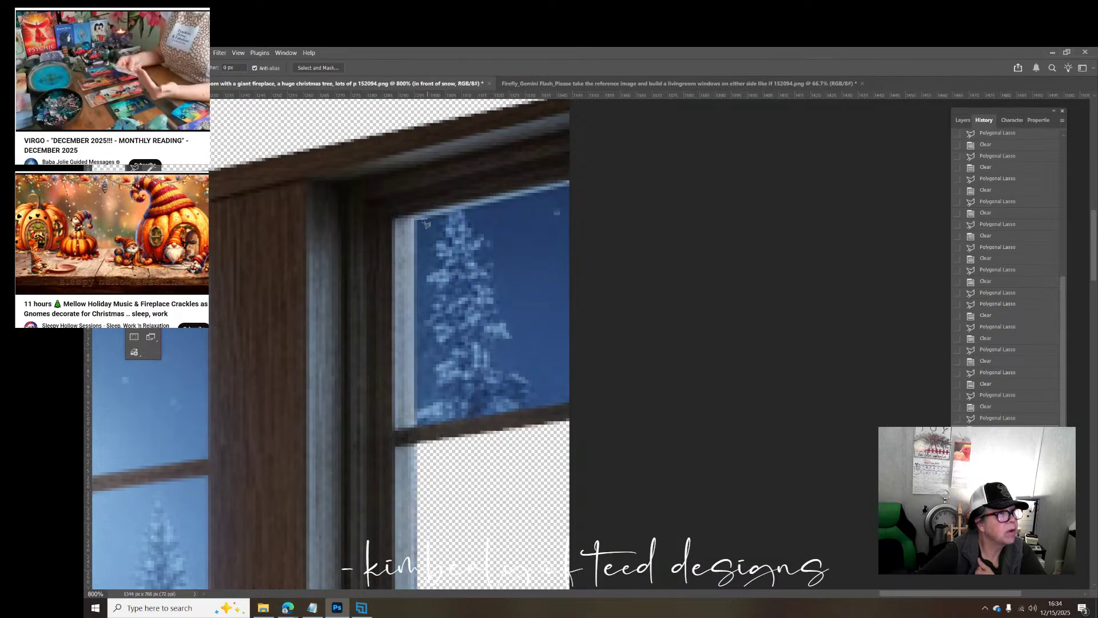
{"action": "left_click", "coordinate": [607, 174]}
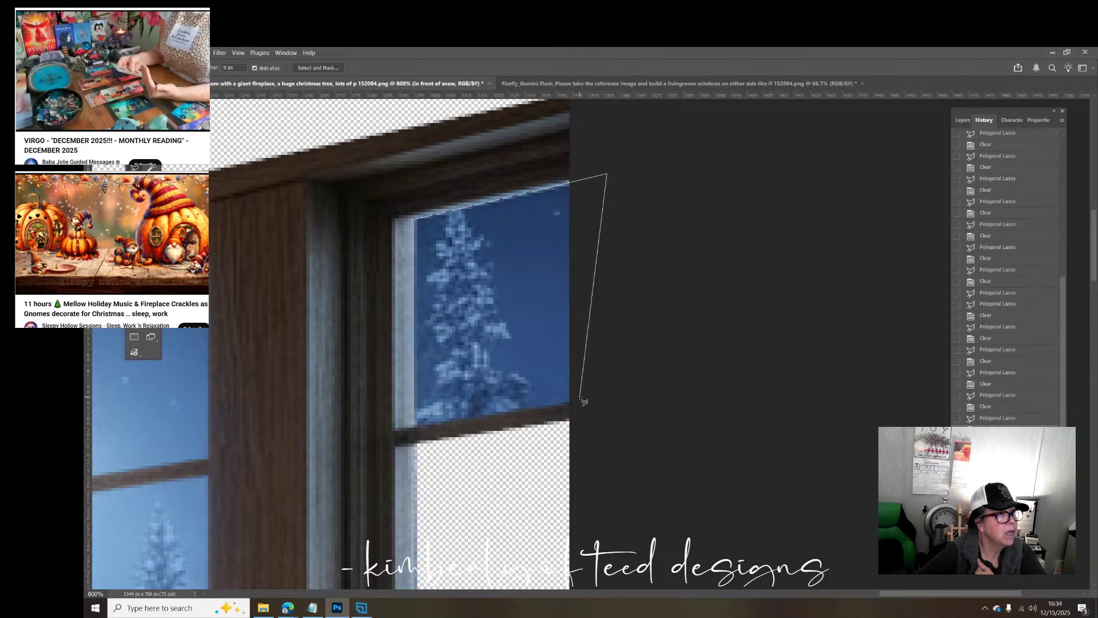
{"action": "left_click", "coordinate": [580, 396]}
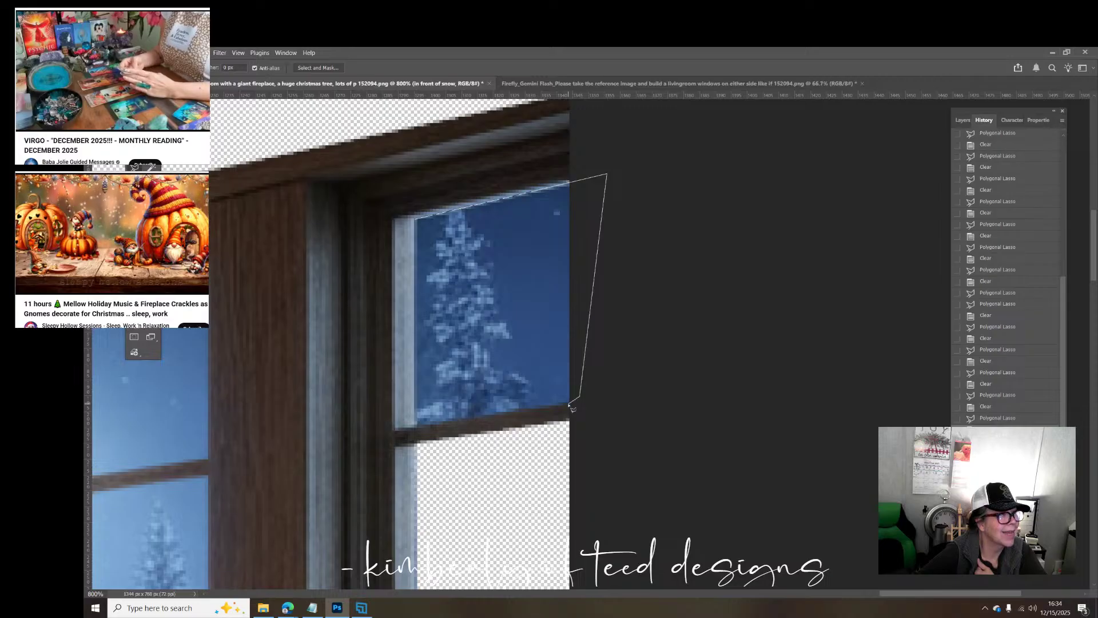
{"action": "left_click", "coordinate": [570, 404]}
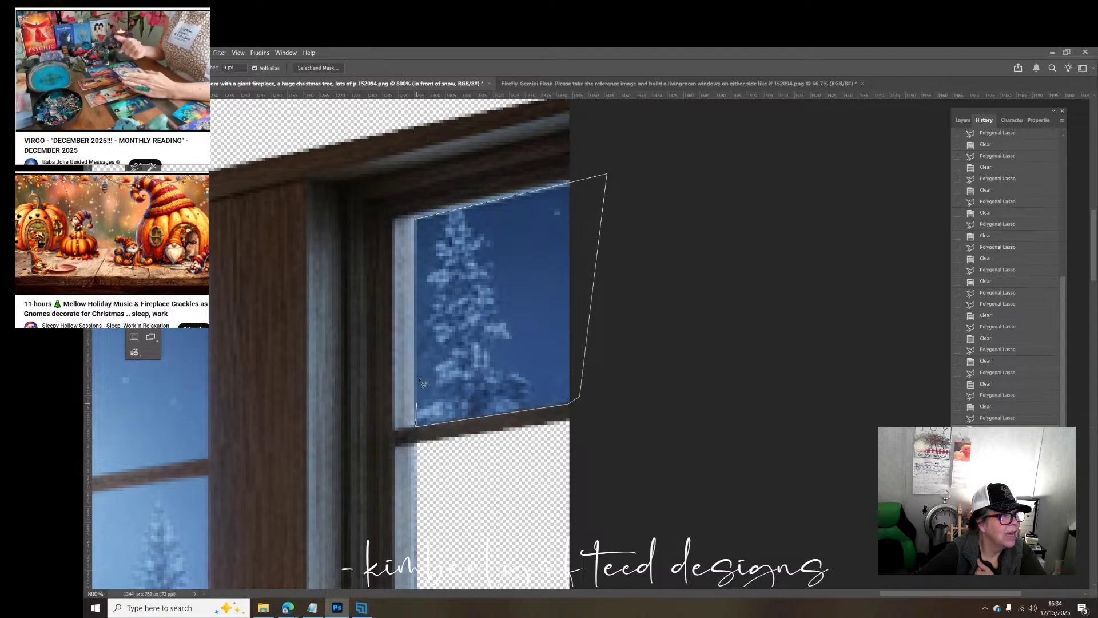
{"action": "left_click", "coordinate": [418, 223]}
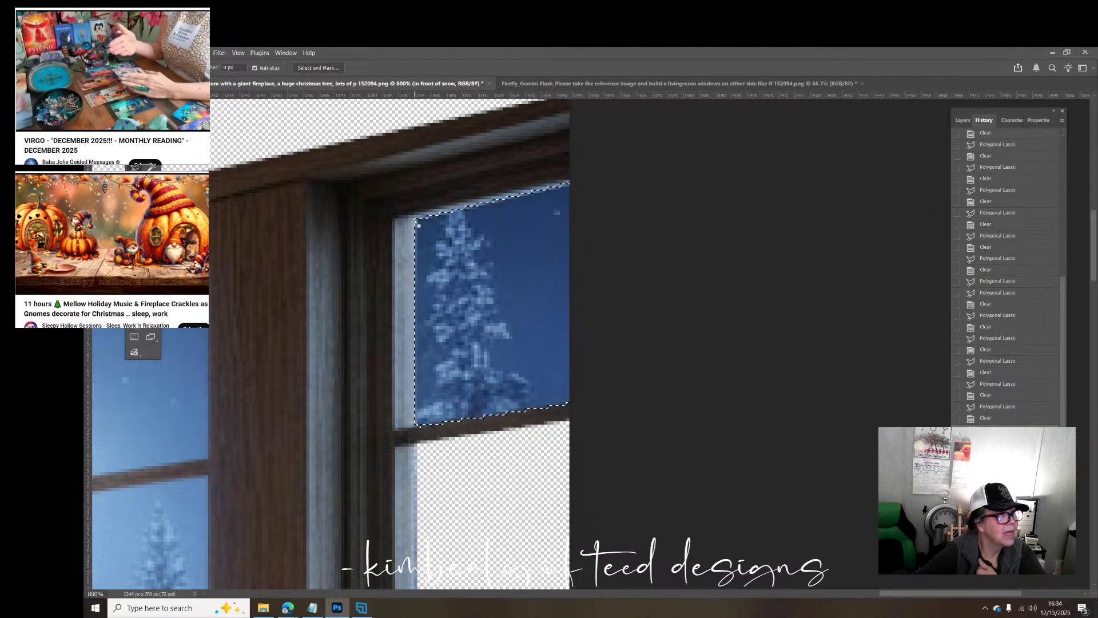
{"action": "key", "text": "Delete"}
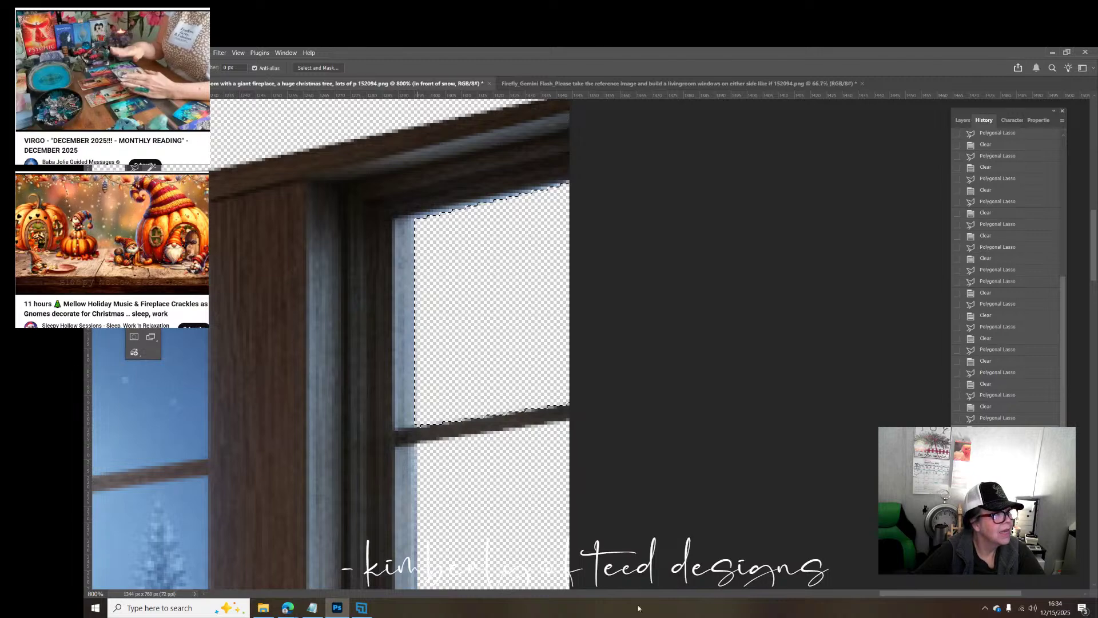
Step: Outline the blue sky in the top-left pane of the window with the moon and delete it
{"action": "left_click_drag", "start_coordinate": [937, 594], "coordinate": [855, 595]}
{"action": "scroll", "coordinate": [641, 429], "scroll_direction": "down", "scroll_amount": 1}
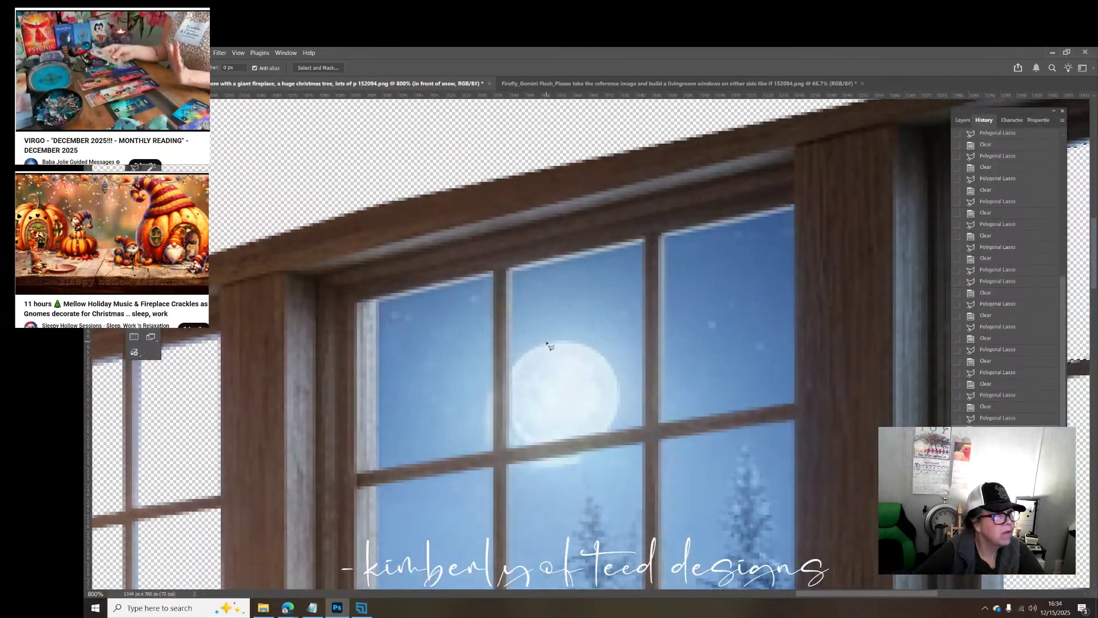
{"action": "scroll", "coordinate": [548, 345], "scroll_direction": "down", "scroll_amount": 1}
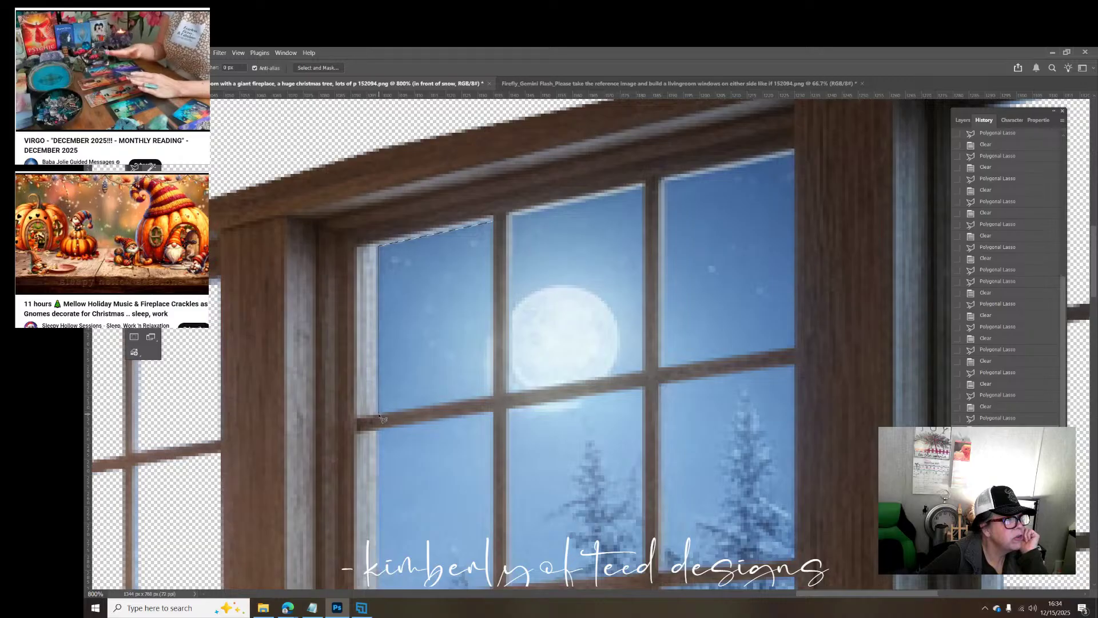
{"action": "left_click", "coordinate": [494, 396]}
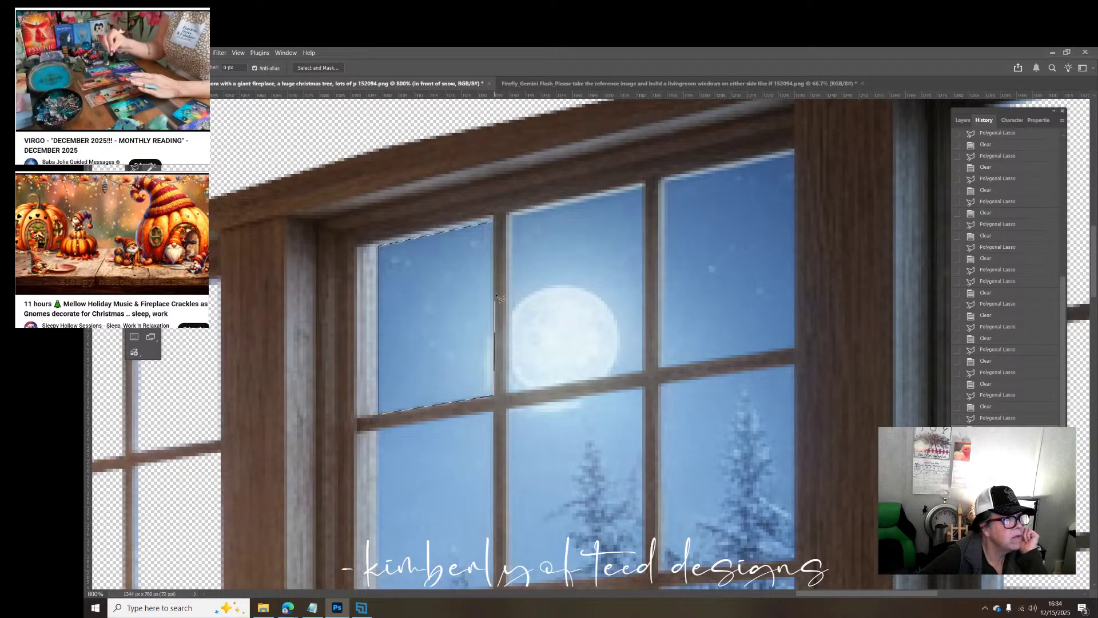
{"action": "left_click", "coordinate": [494, 225]}
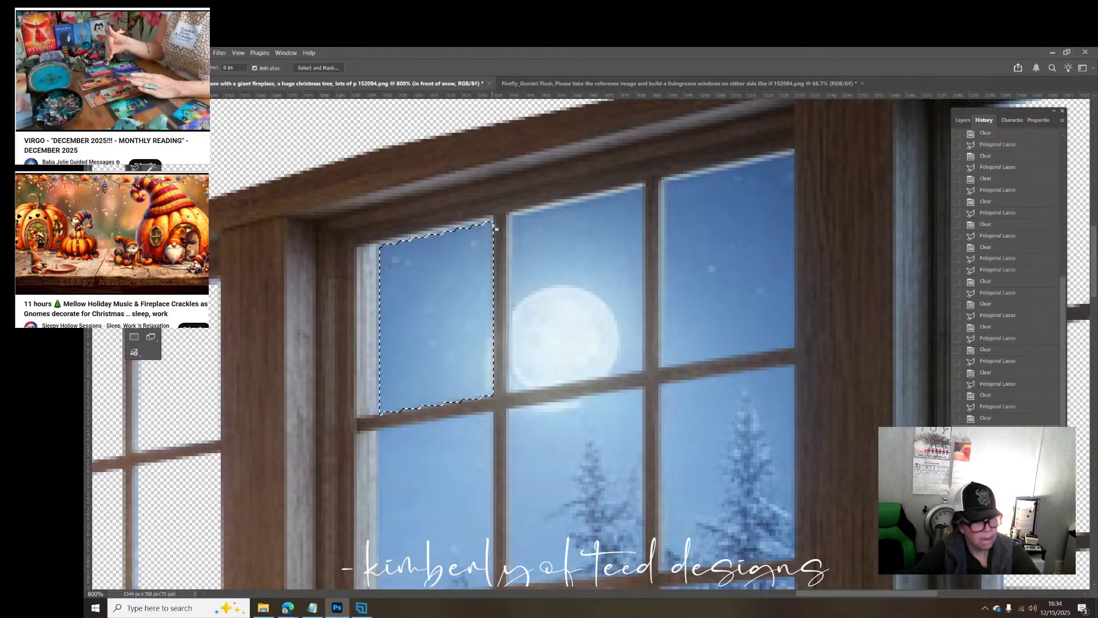
{"action": "key", "text": "Delete"}
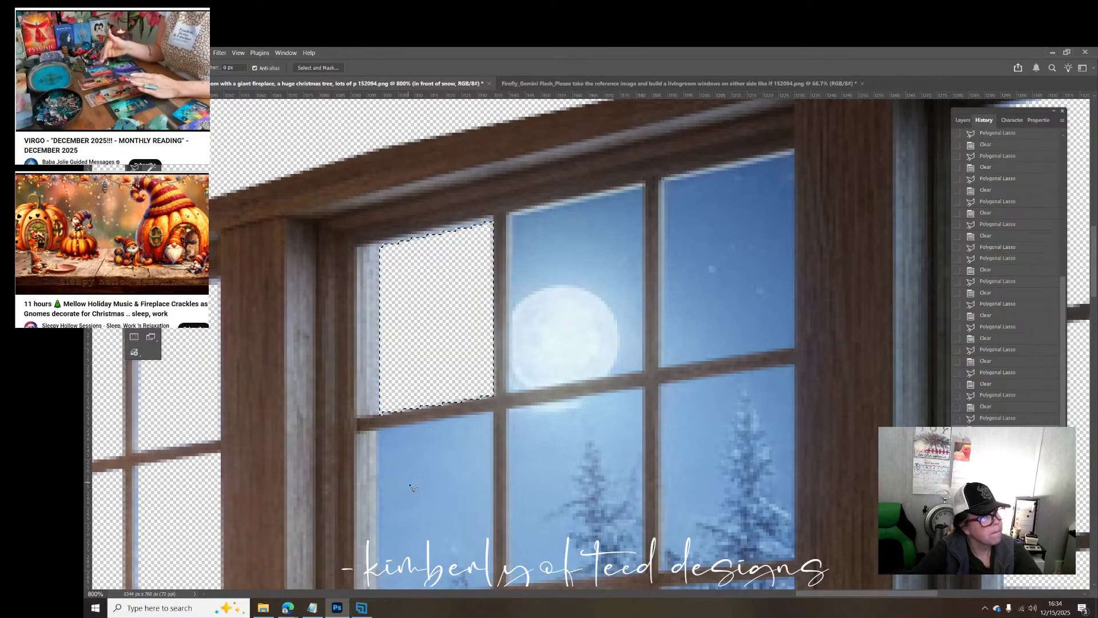
Step: Outline the sky and full moon in the top row's middle pane and delete them, keeping the surrounding crossbars
{"action": "left_click", "coordinate": [513, 215]}
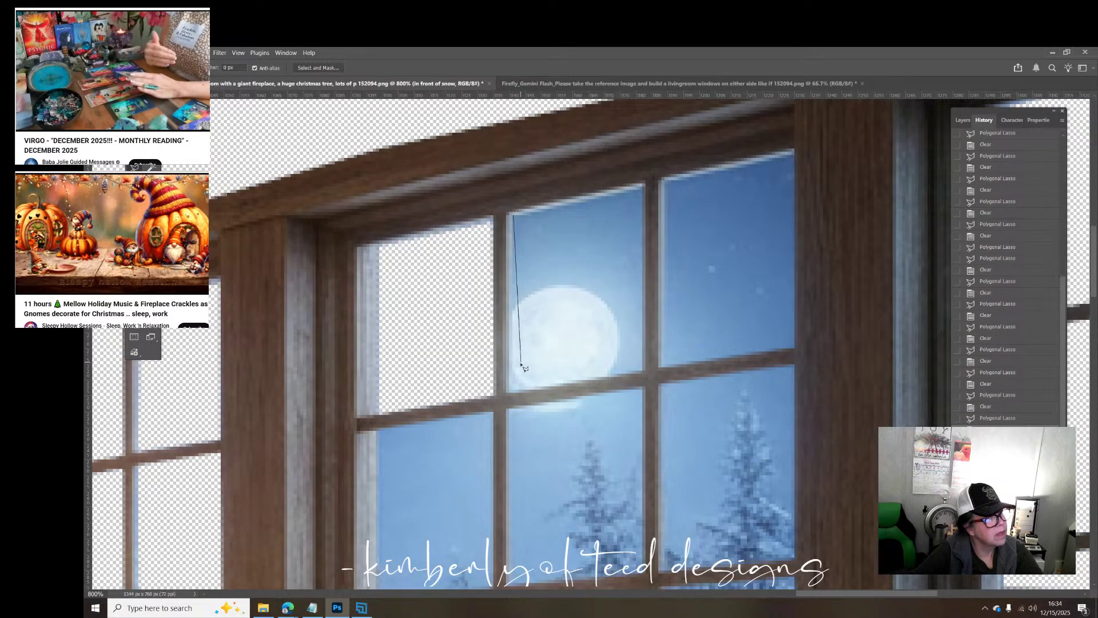
{"action": "left_click", "coordinate": [512, 391]}
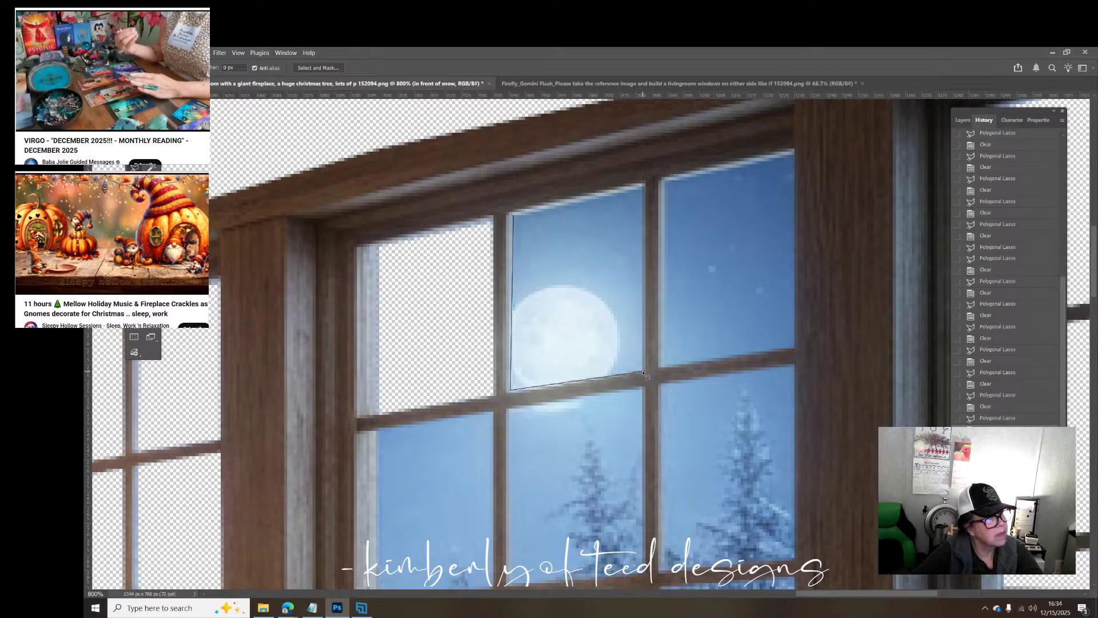
{"action": "left_click", "coordinate": [644, 373]}
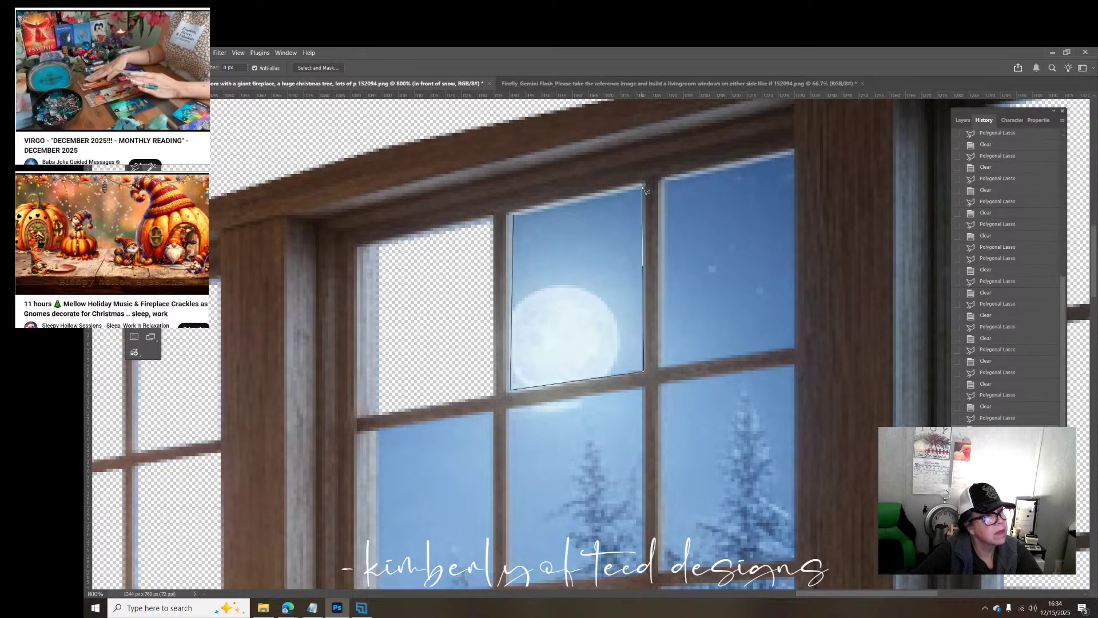
{"action": "left_click", "coordinate": [644, 188]}
{"action": "left_click", "coordinate": [517, 218]}
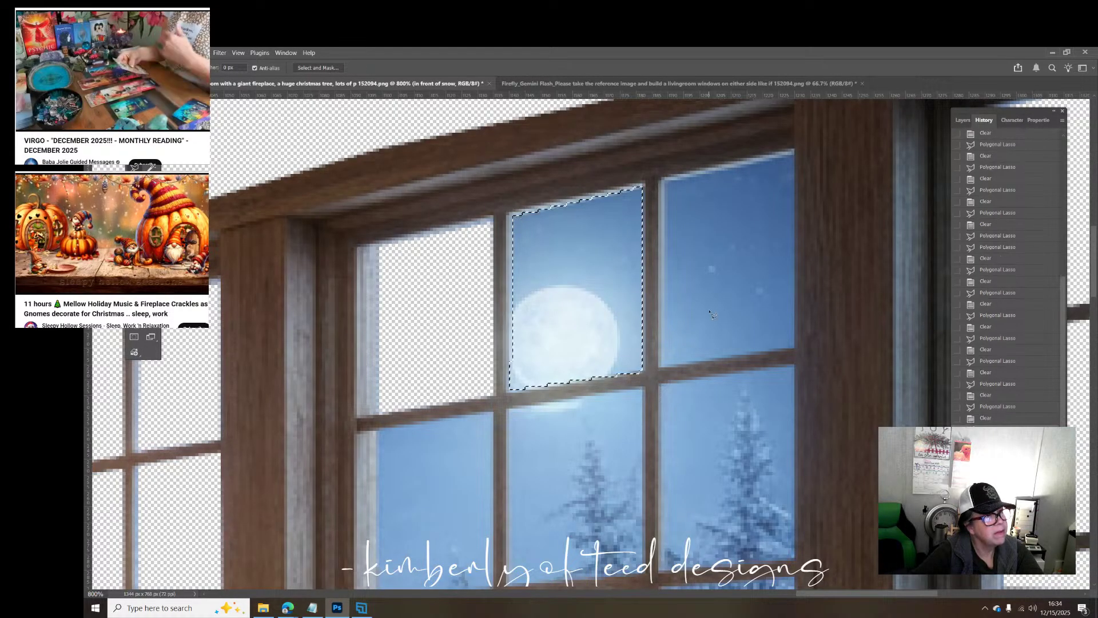
{"action": "key", "text": "Delete"}
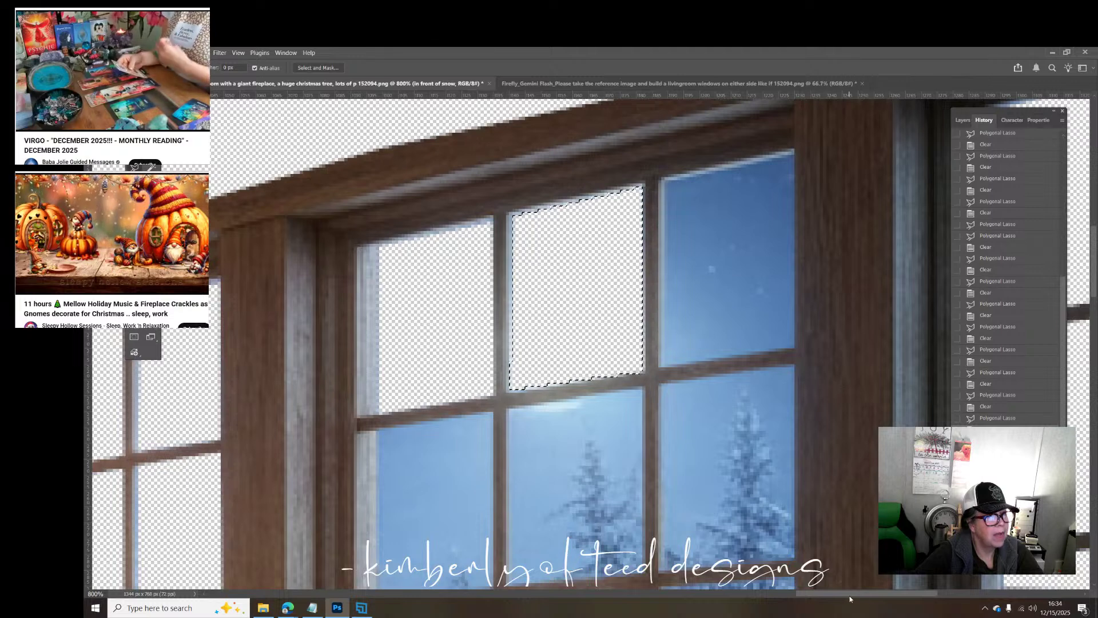
Step: Outline the dark blue sky in the top row's right pane, beside the wide wooden post, and delete it
{"action": "left_click_drag", "start_coordinate": [849, 595], "coordinate": [862, 594]}
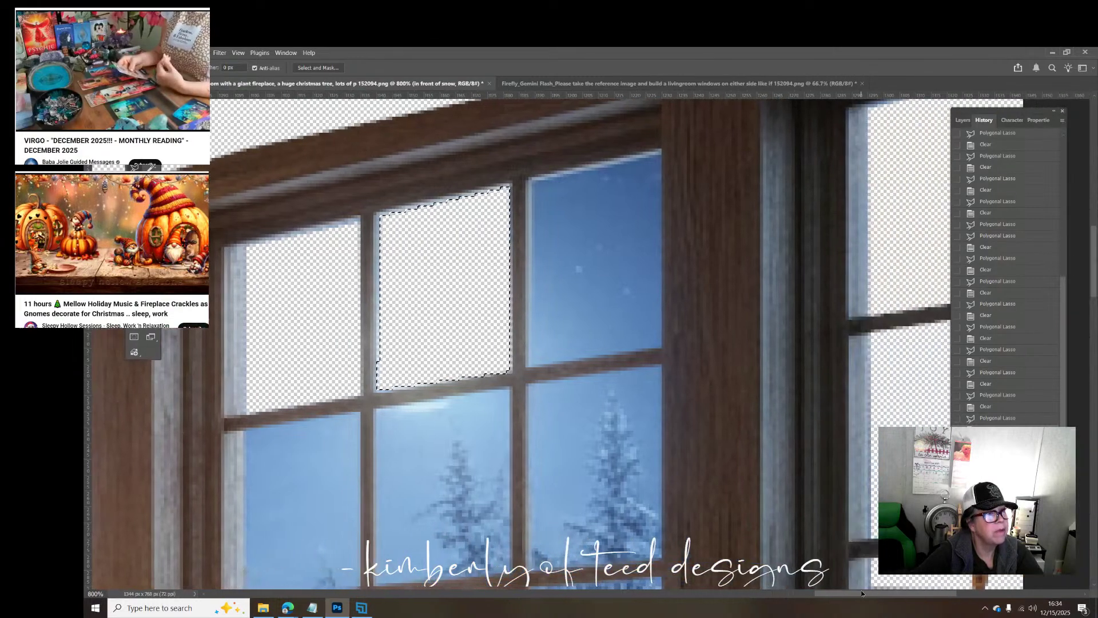
{"action": "left_click", "coordinate": [531, 182]}
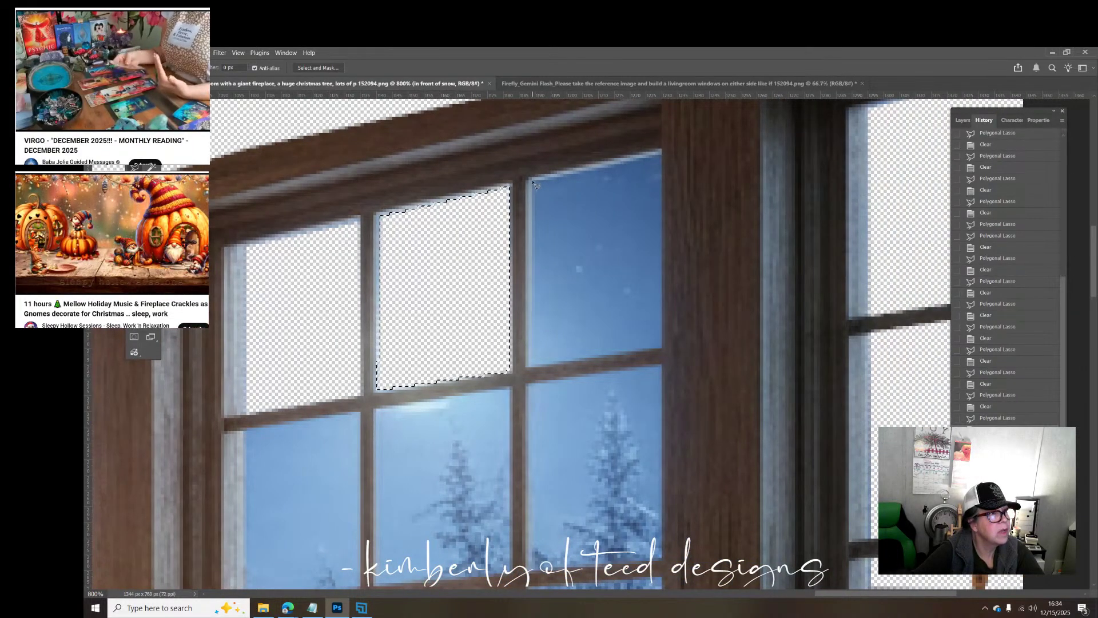
{"action": "left_click", "coordinate": [530, 367]}
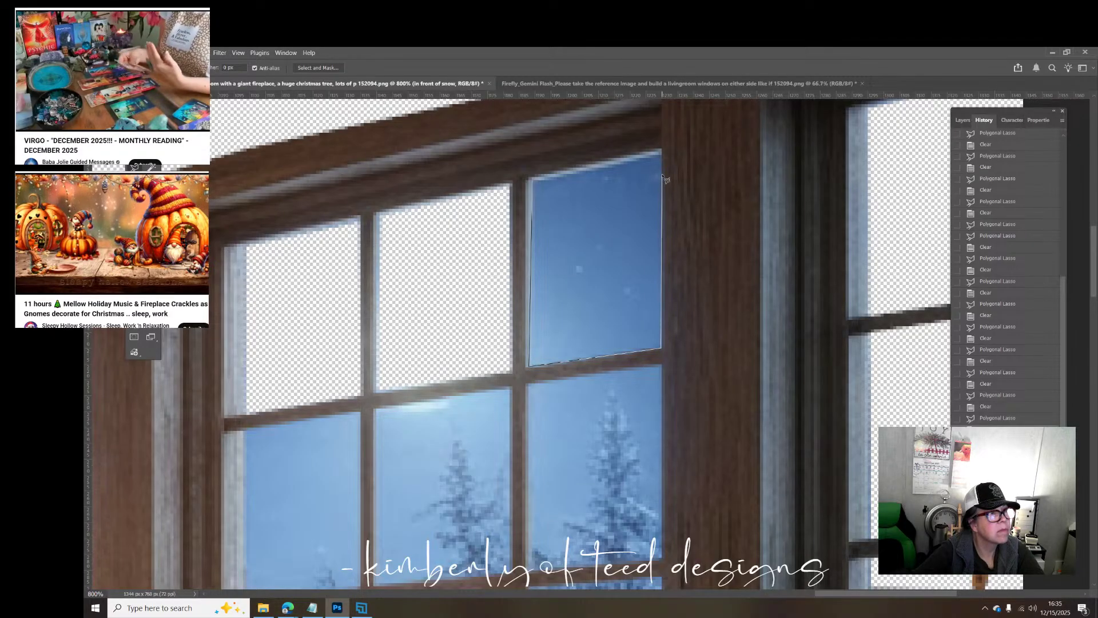
{"action": "left_click", "coordinate": [532, 182]}
{"action": "key", "text": "Delete"}
Step: Outline the pale blue sky in the second row's left pane along the inner edges of its crossbars
{"action": "scroll", "coordinate": [546, 219], "scroll_direction": "down", "scroll_amount": 8}
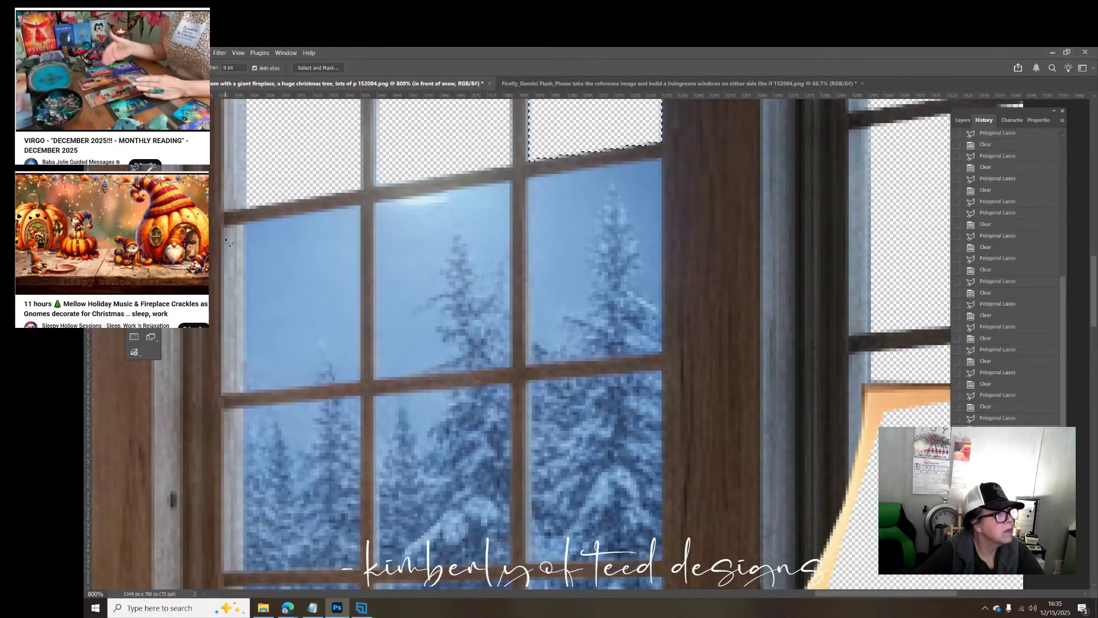
{"action": "left_click", "coordinate": [243, 224]}
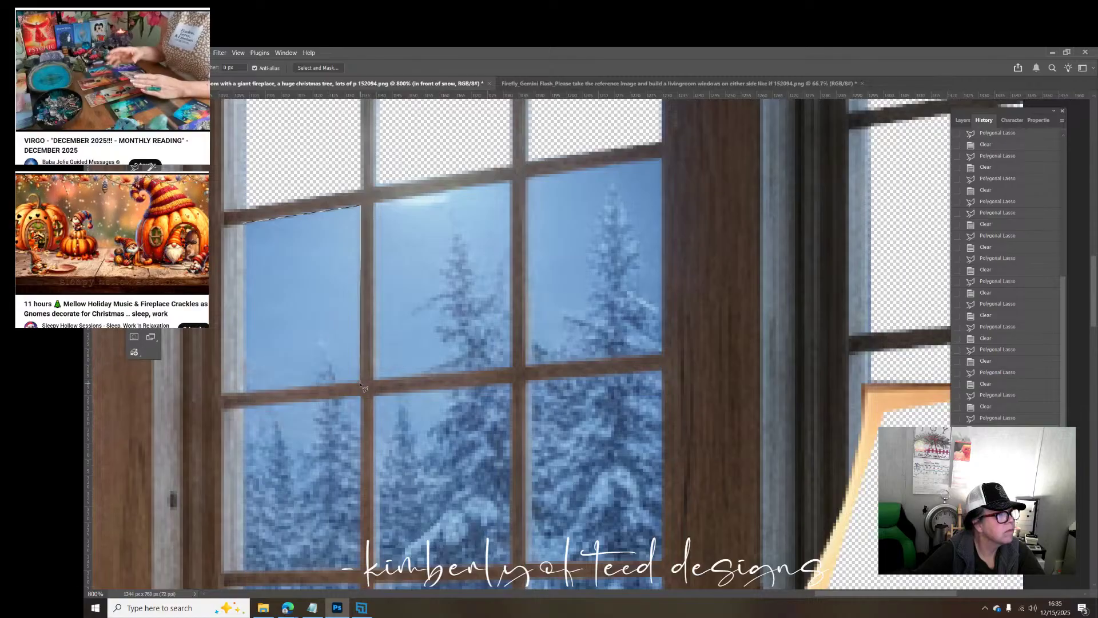
{"action": "left_click", "coordinate": [244, 394]}
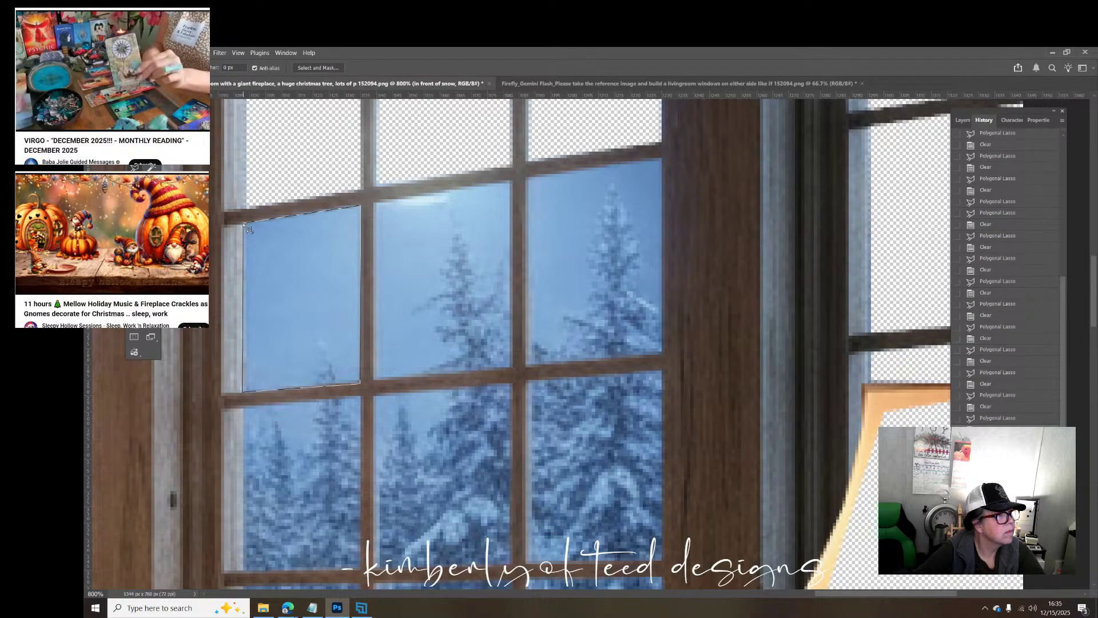
Step: Outline the left and middle panes of the window row showing the treetops with the Polygonal Lasso, clearing the snowy view from each
{"action": "left_click", "coordinate": [247, 228]}
{"action": "key", "text": "Delete"}
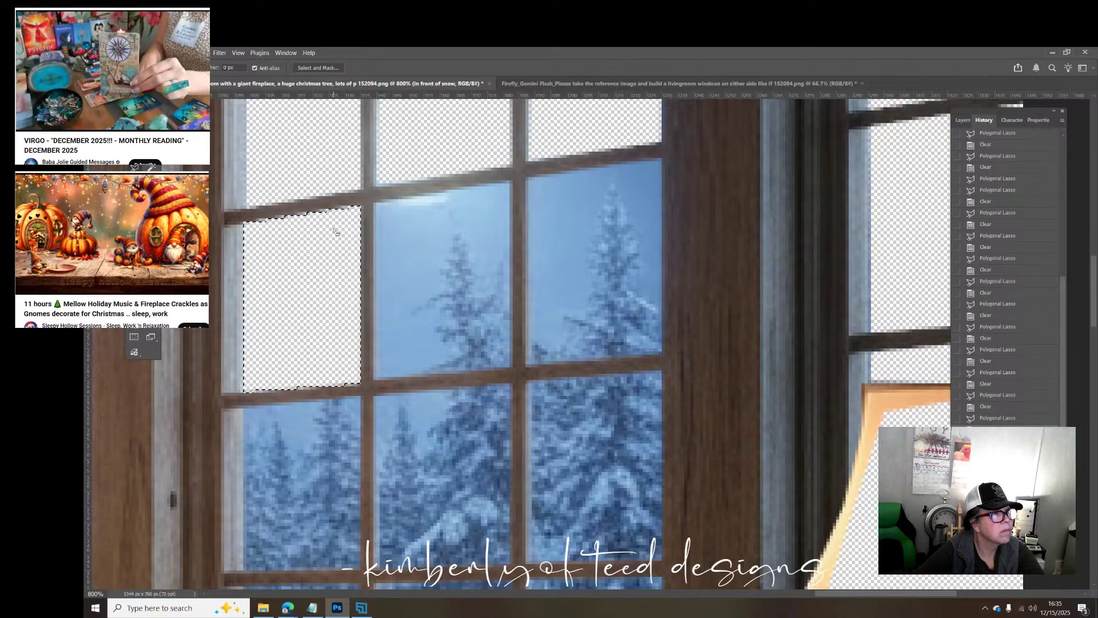
{"action": "left_click", "coordinate": [374, 201]}
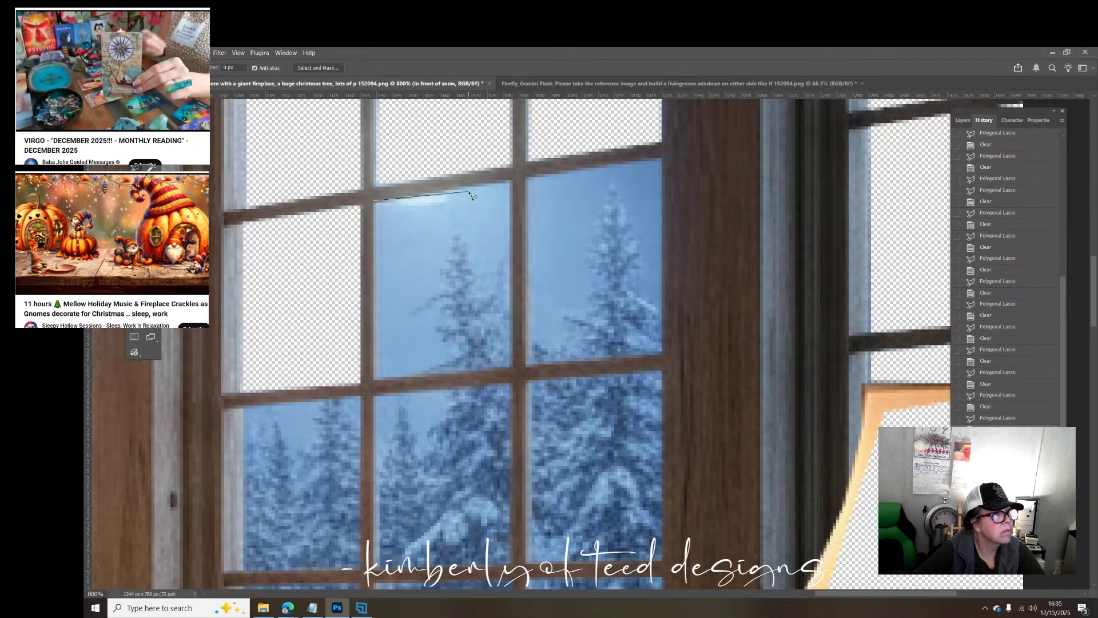
{"action": "left_click", "coordinate": [511, 182]}
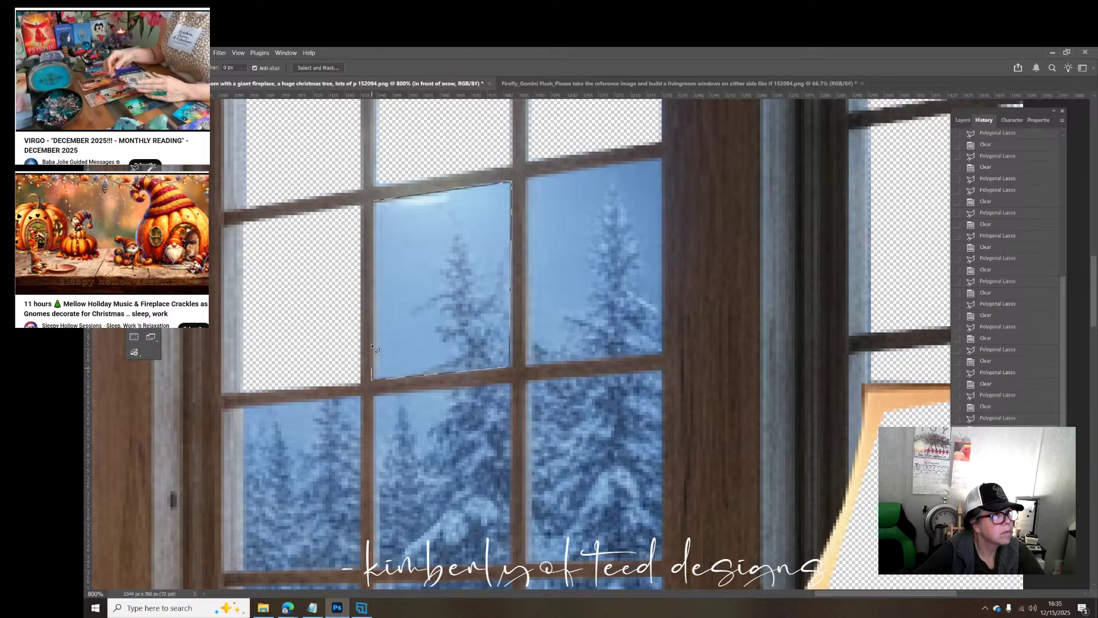
{"action": "left_click", "coordinate": [375, 201]}
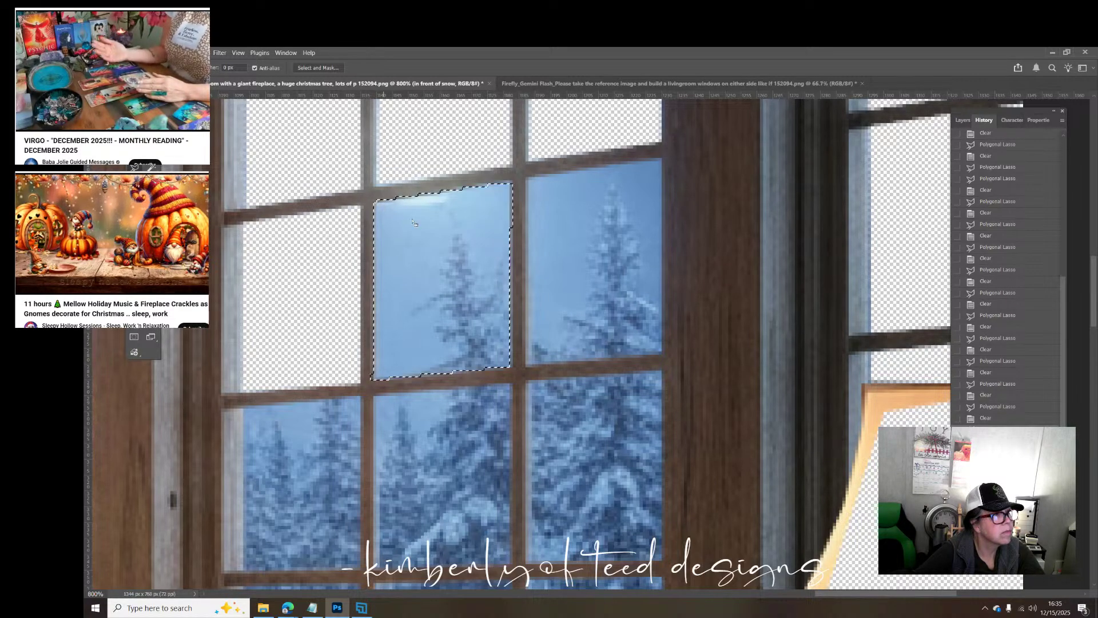
{"action": "key", "text": "Delete"}
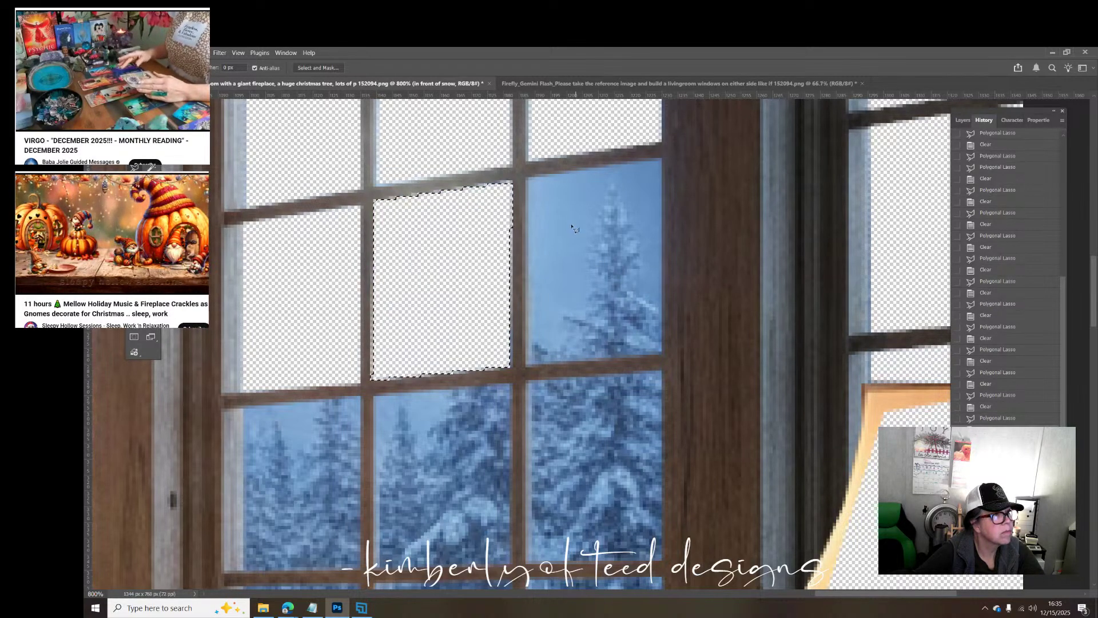
Step: Outline the right pane with the tall treetop using the Polygonal Lasso and clear its snowy view
{"action": "left_click", "coordinate": [528, 178]}
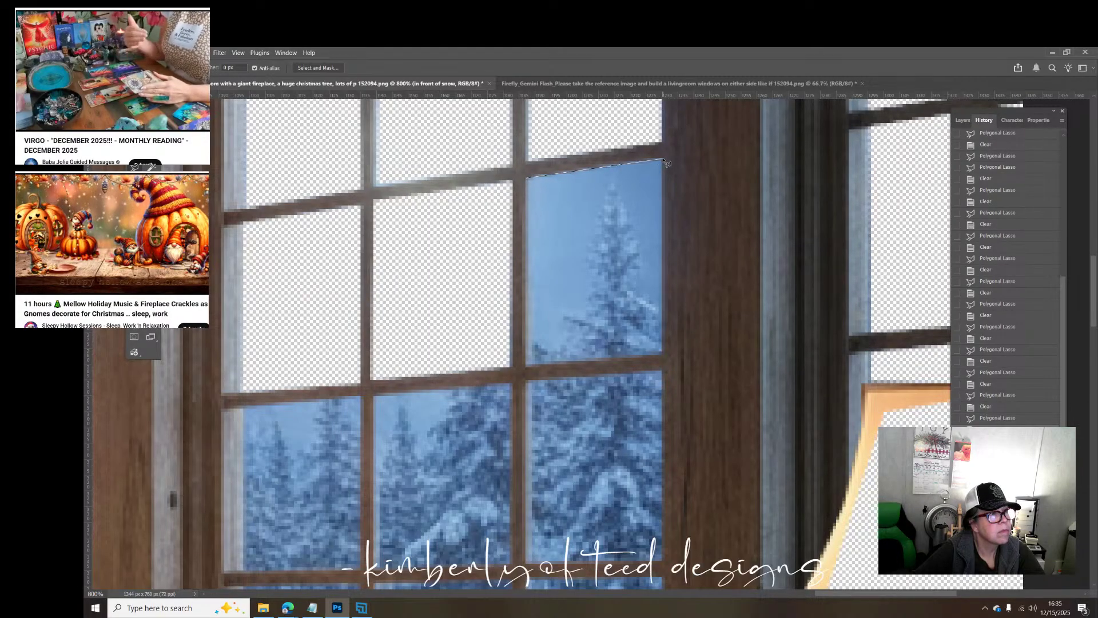
{"action": "left_click", "coordinate": [661, 354]}
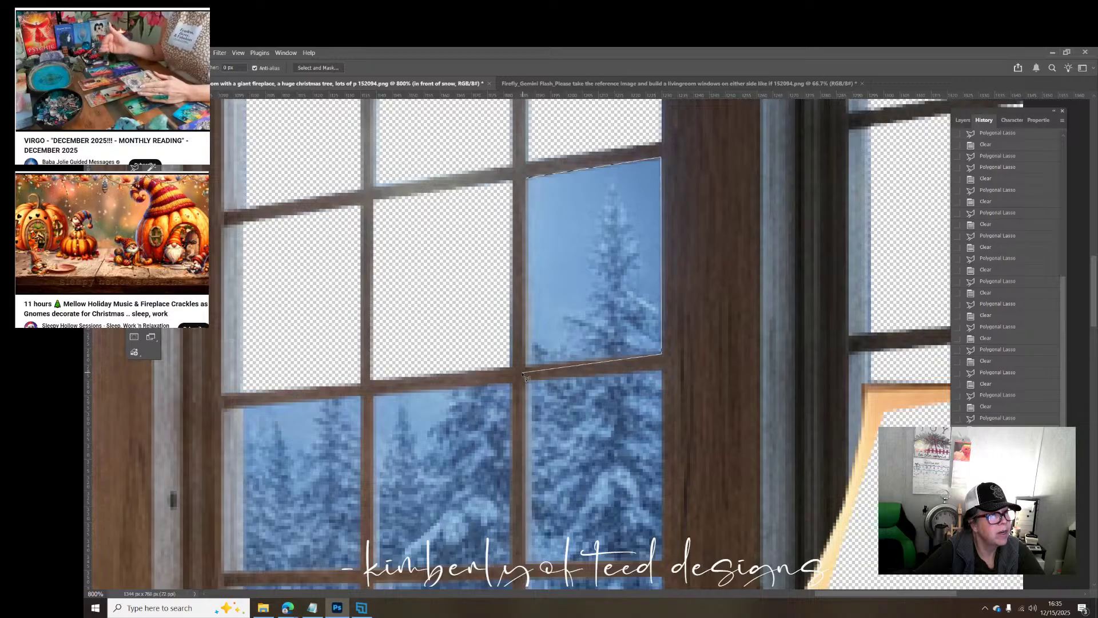
{"action": "left_click", "coordinate": [527, 367]}
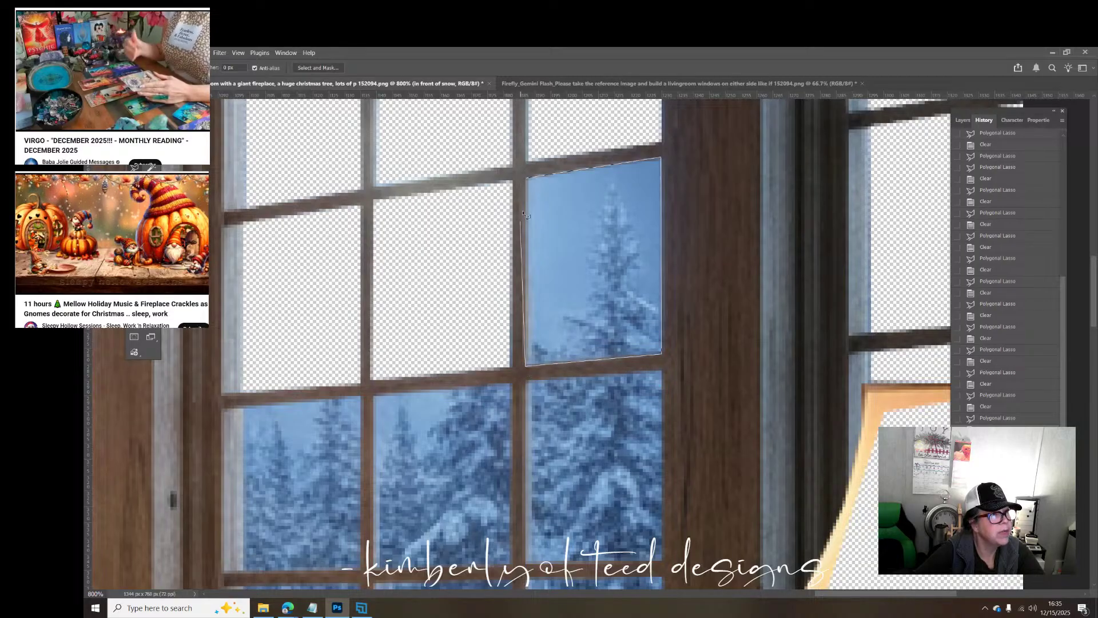
{"action": "left_click", "coordinate": [528, 179]}
{"action": "key", "text": "Delete"}
Step: Select the left pane of the next window row down with the Polygonal Lasso and delete the trees inside it
{"action": "scroll", "coordinate": [565, 263], "scroll_direction": "down", "scroll_amount": 5}
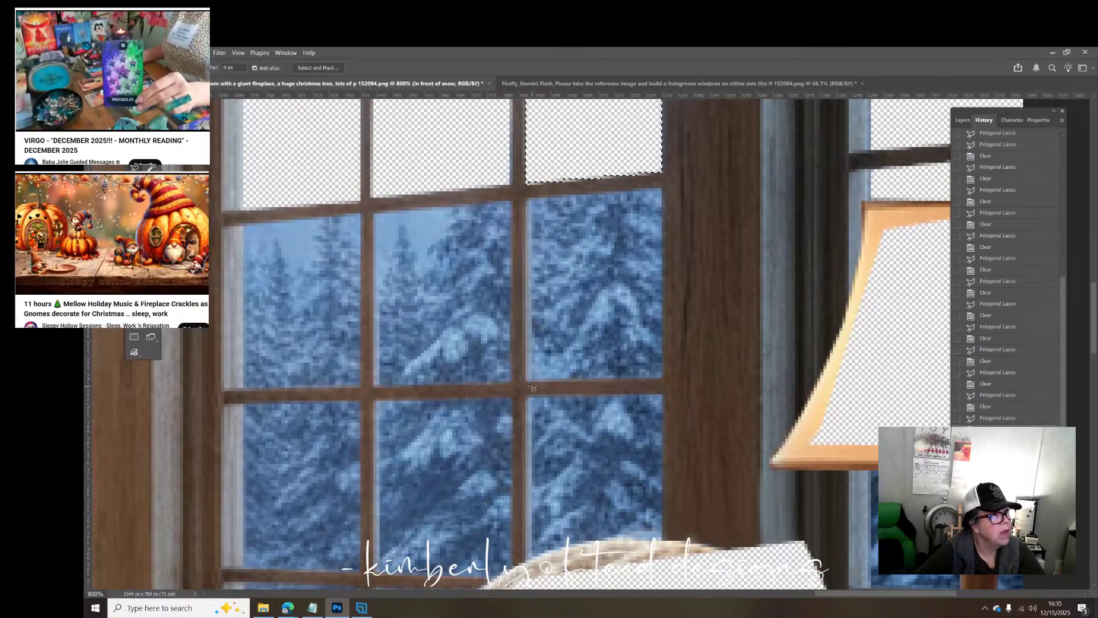
{"action": "left_click", "coordinate": [243, 227]}
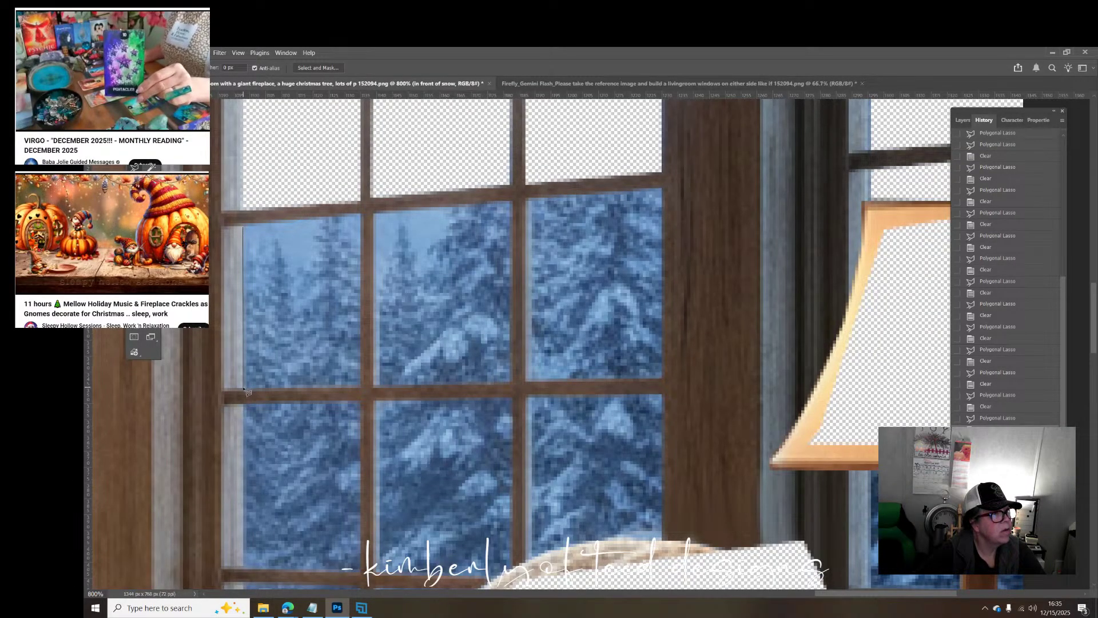
{"action": "left_click", "coordinate": [360, 387]}
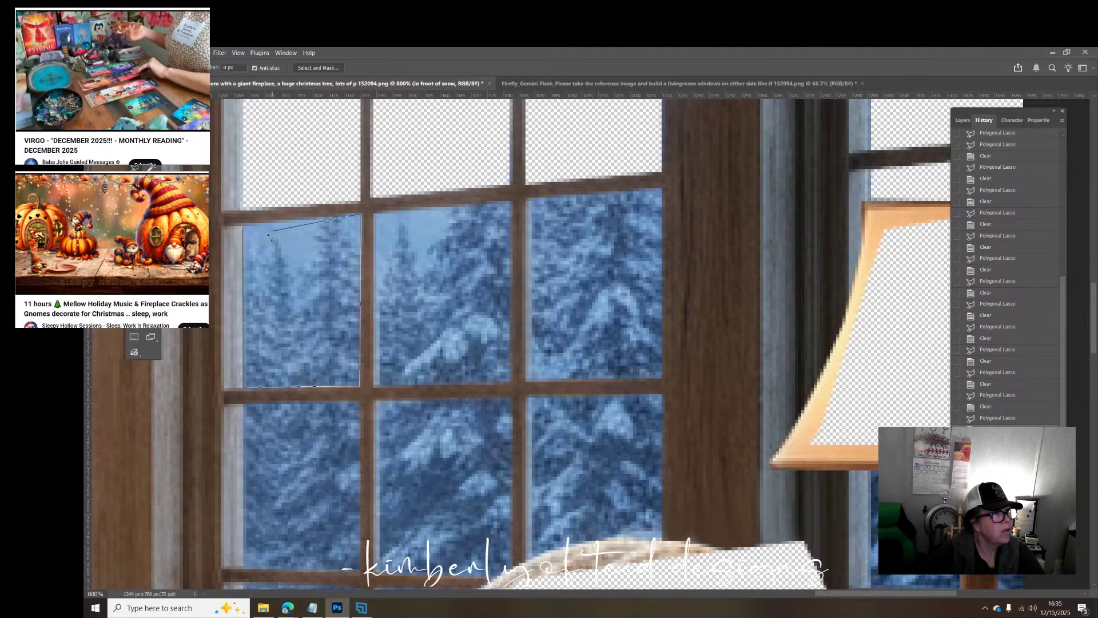
{"action": "left_click", "coordinate": [243, 228]}
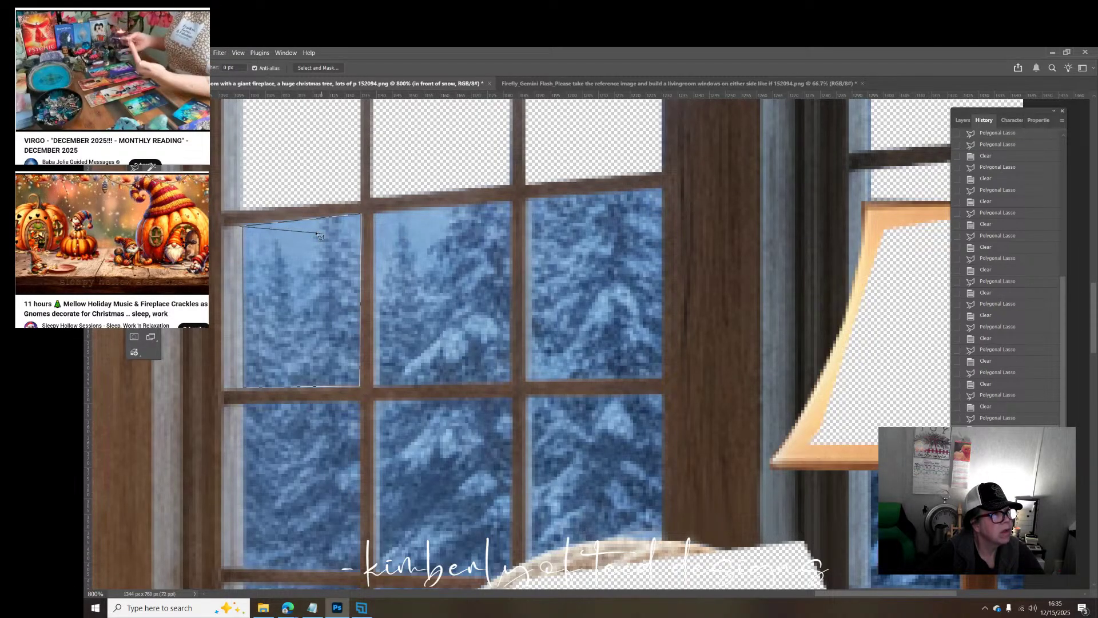
{"action": "left_click", "coordinate": [362, 212]}
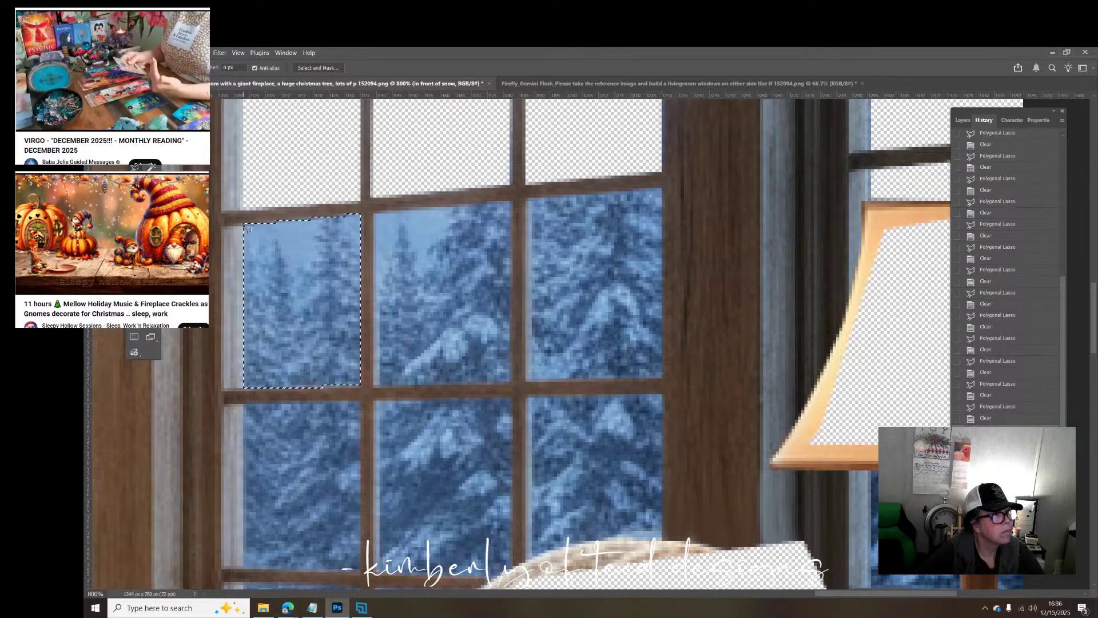
{"action": "key", "text": "Delete"}
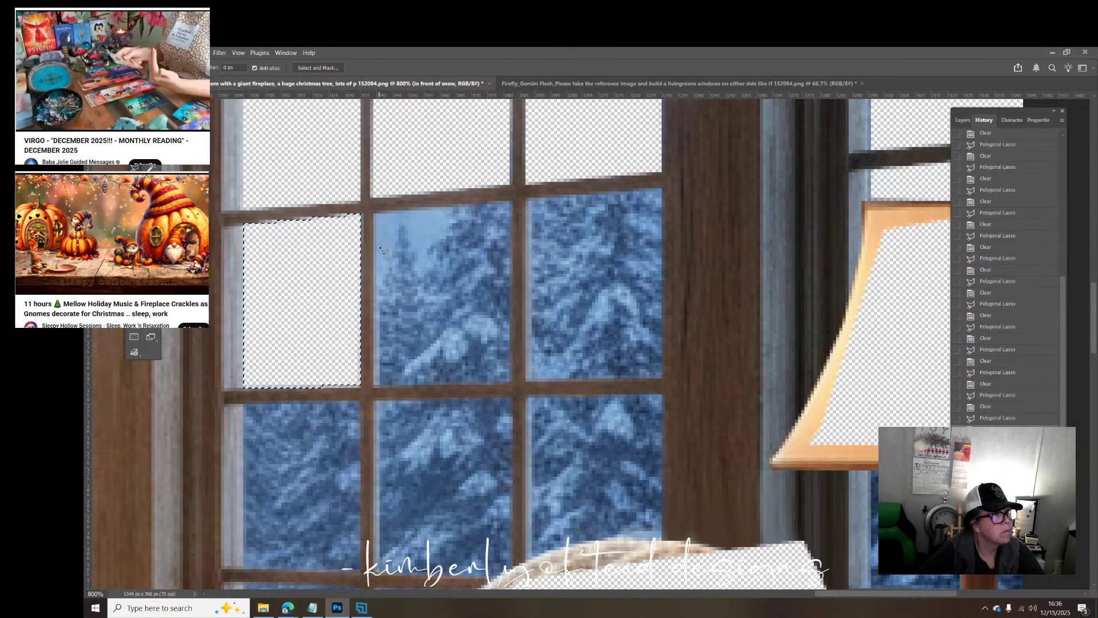
Step: Trace the middle pane of this window row with the Polygonal Lasso and try to clear its contents
{"action": "left_click", "coordinate": [375, 212]}
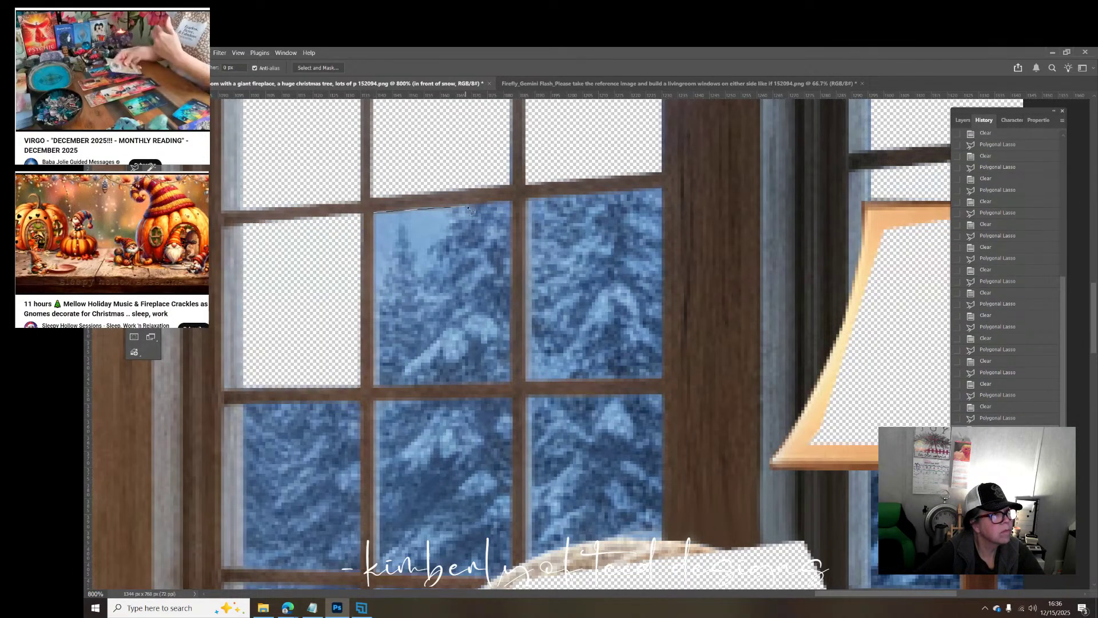
{"action": "left_click", "coordinate": [512, 201]}
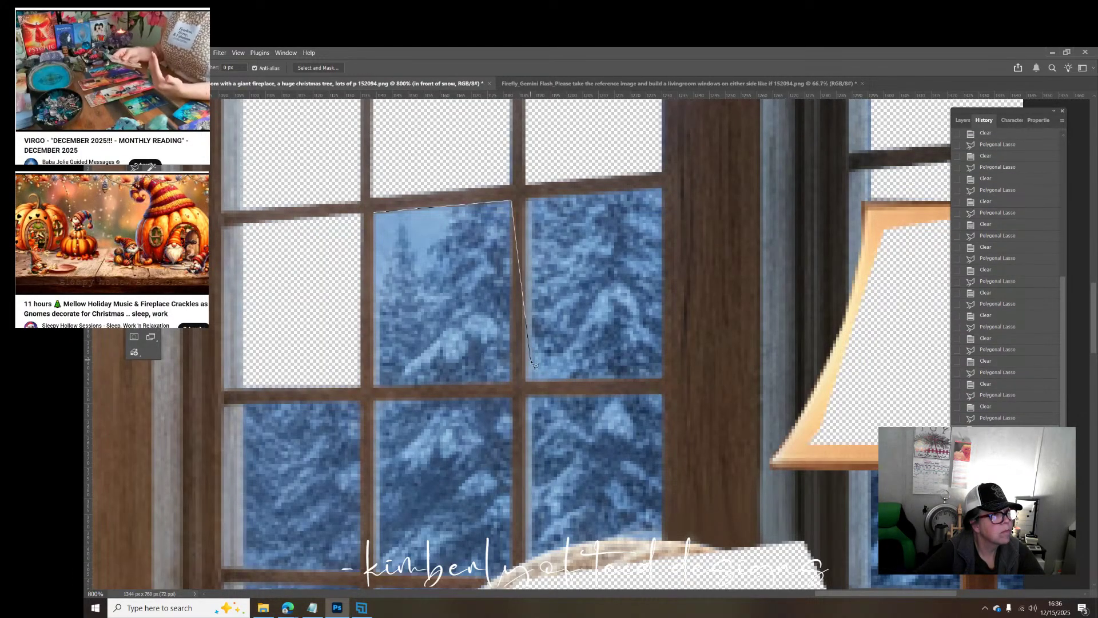
{"action": "left_click", "coordinate": [511, 382]}
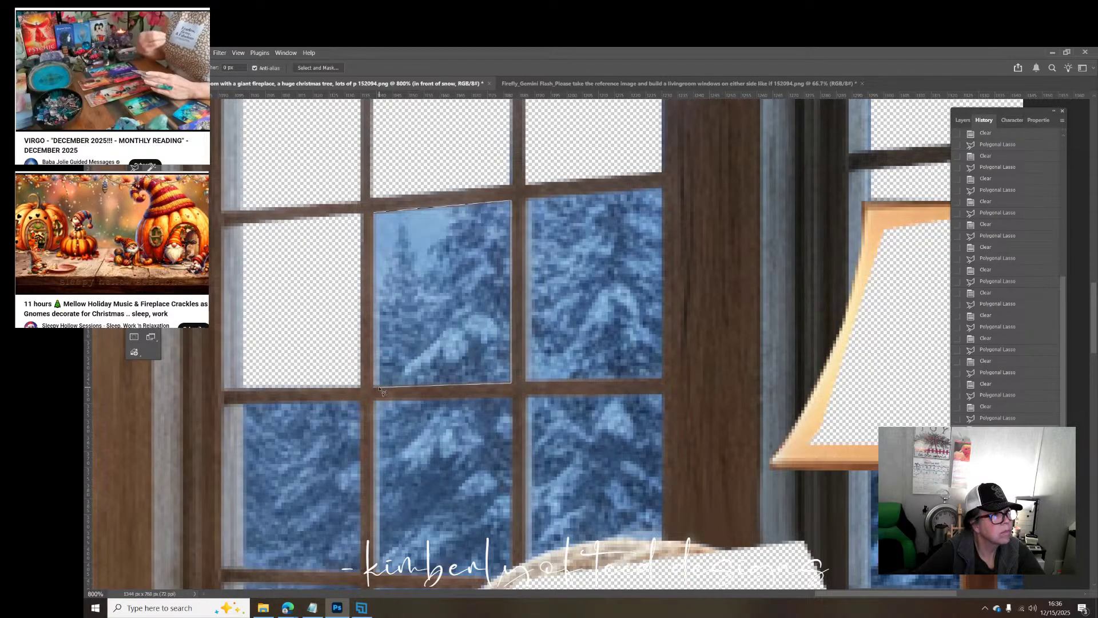
{"action": "left_click", "coordinate": [379, 386]}
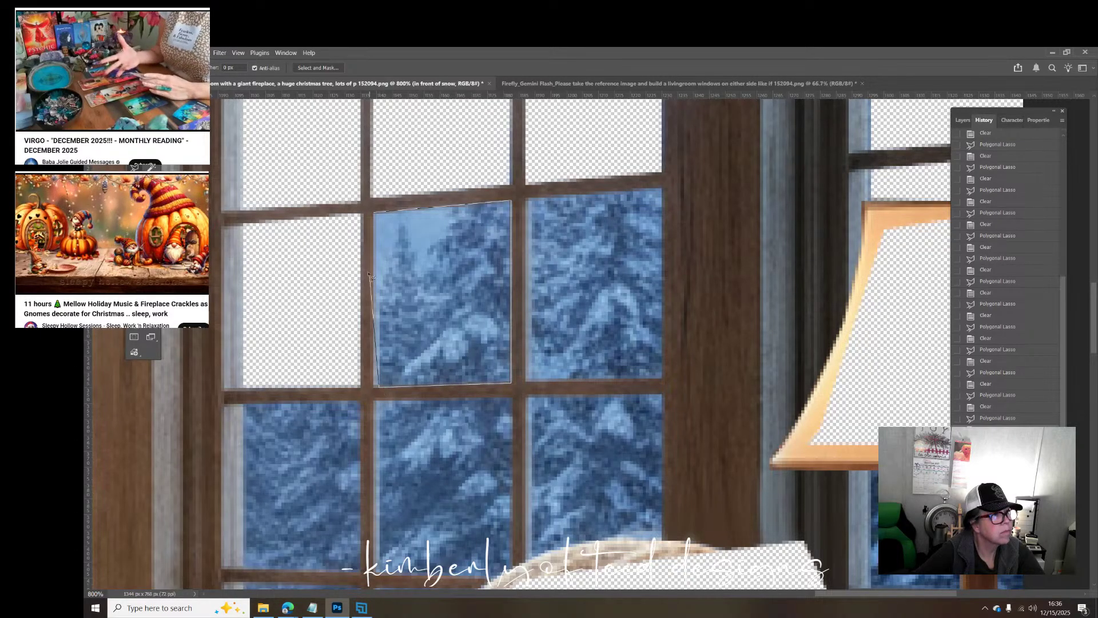
{"action": "left_click", "coordinate": [375, 214]}
{"action": "key", "text": "Delete"}
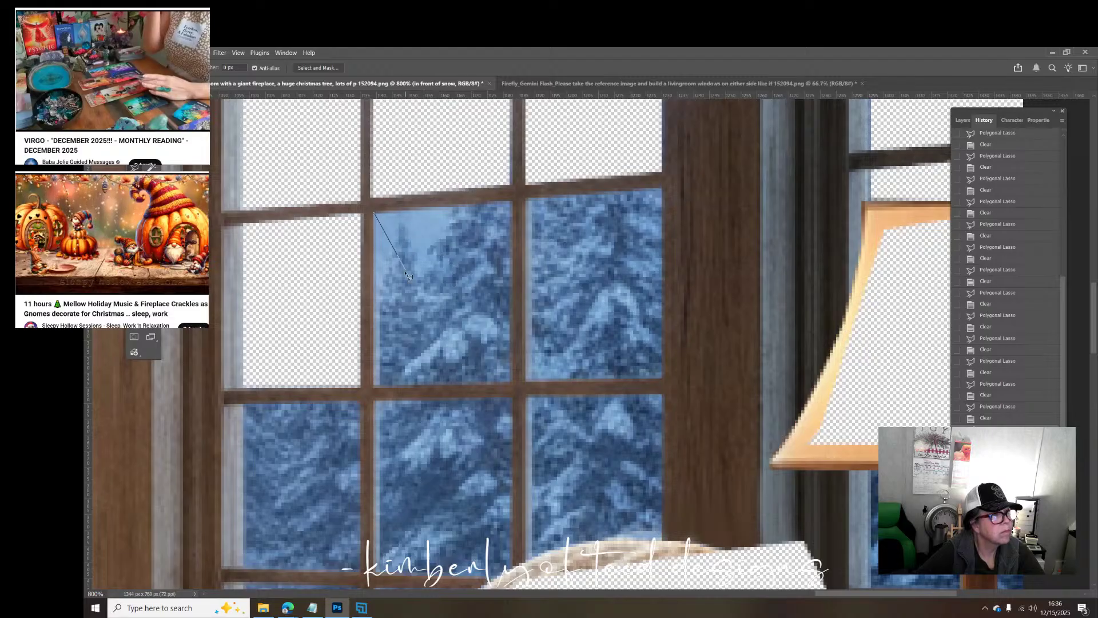
{"action": "left_click", "coordinate": [375, 214]}
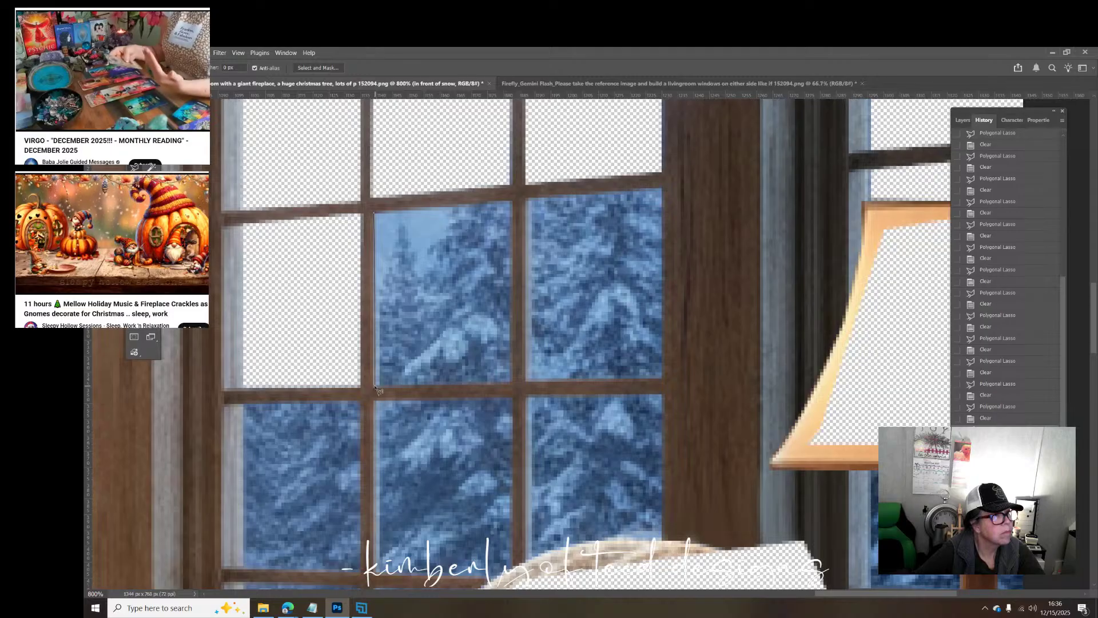
{"action": "left_click", "coordinate": [375, 386]}
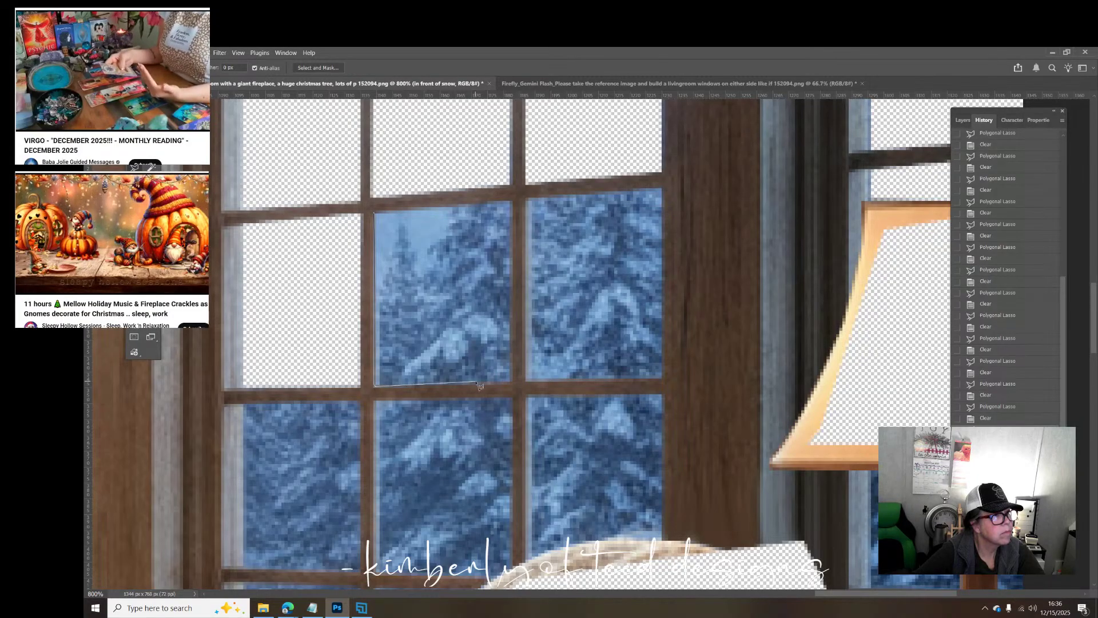
{"action": "left_click", "coordinate": [512, 381]}
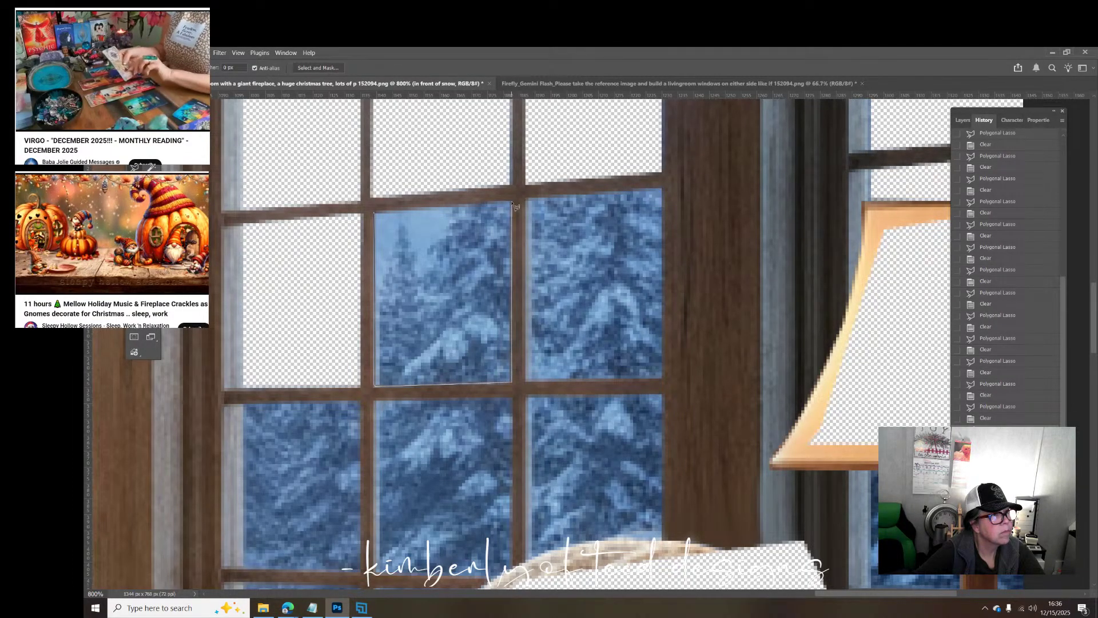
{"action": "left_click", "coordinate": [377, 217]}
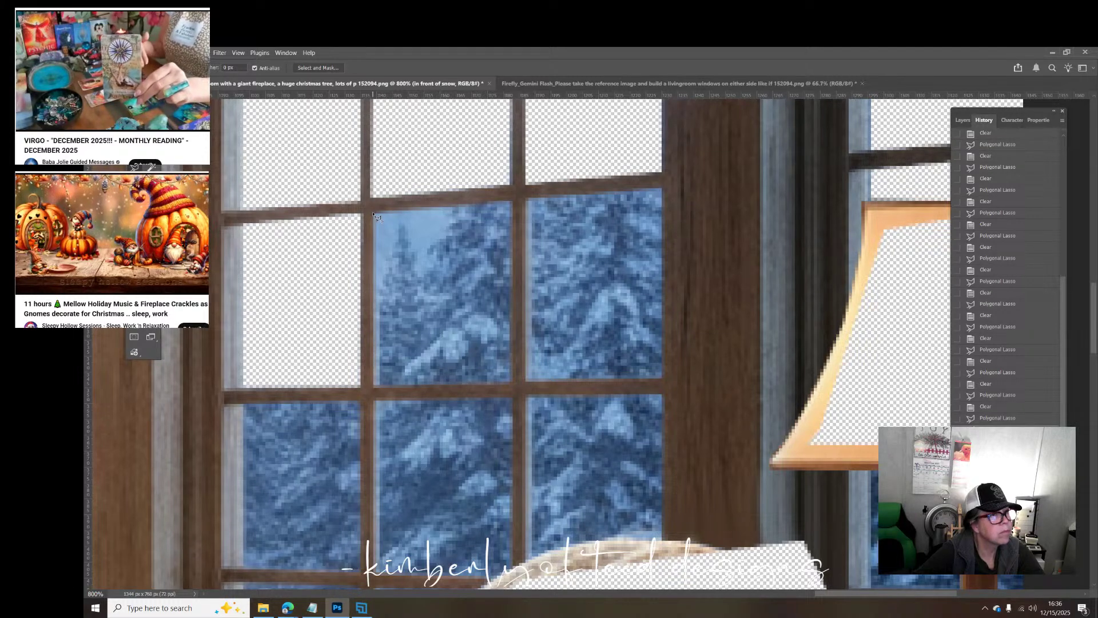
{"action": "left_click", "coordinate": [653, 291]}
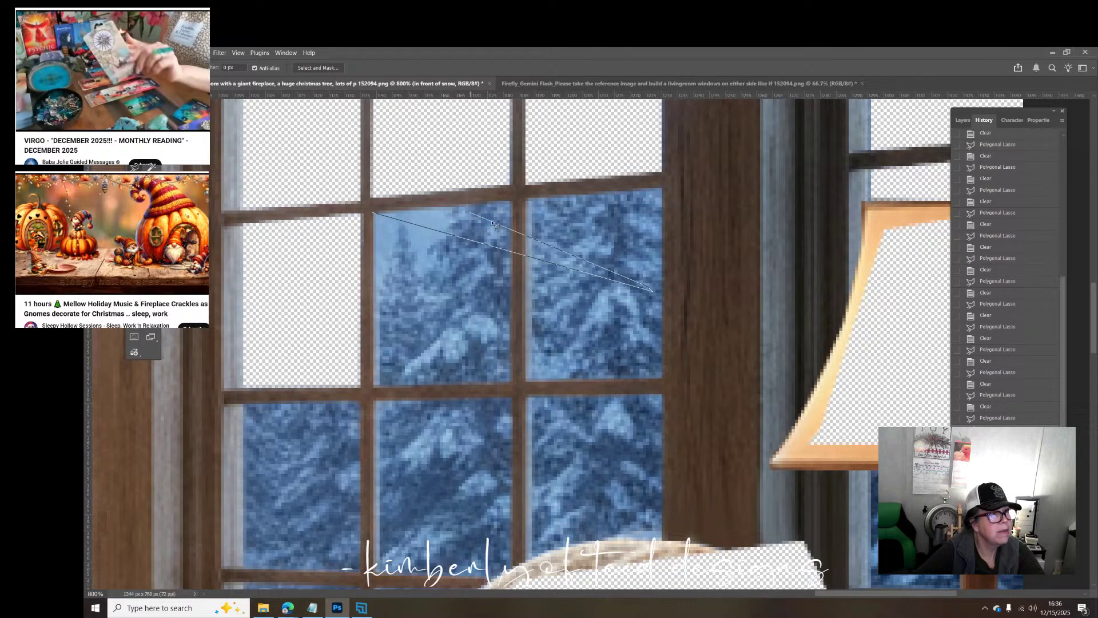
{"action": "left_click", "coordinate": [550, 258]}
{"action": "double_click", "coordinate": [523, 275]}
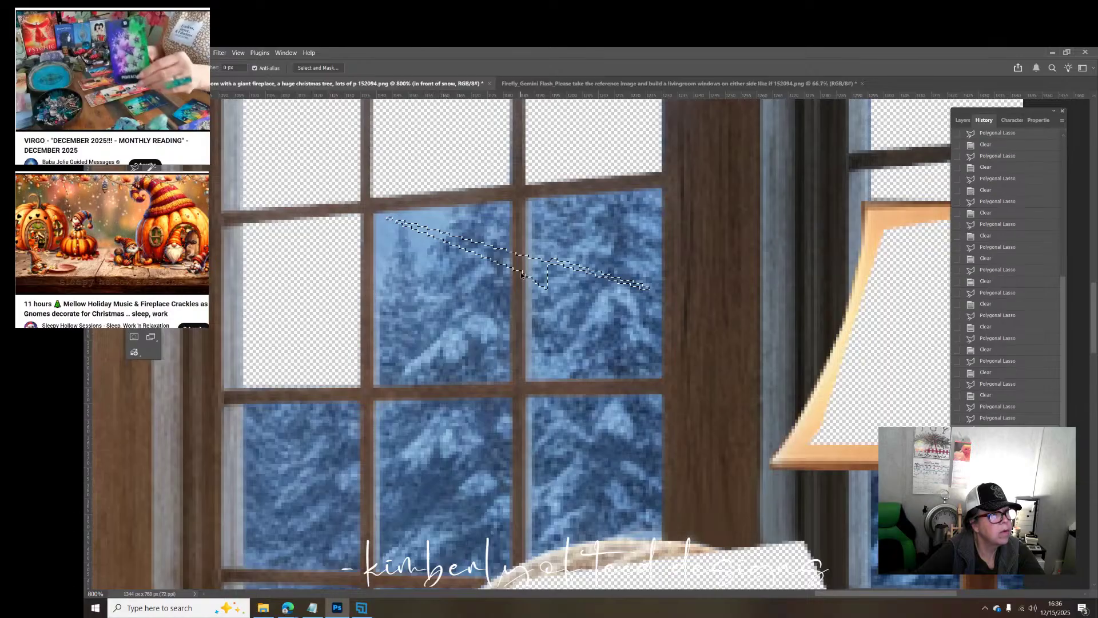
{"action": "key", "text": "Delete"}
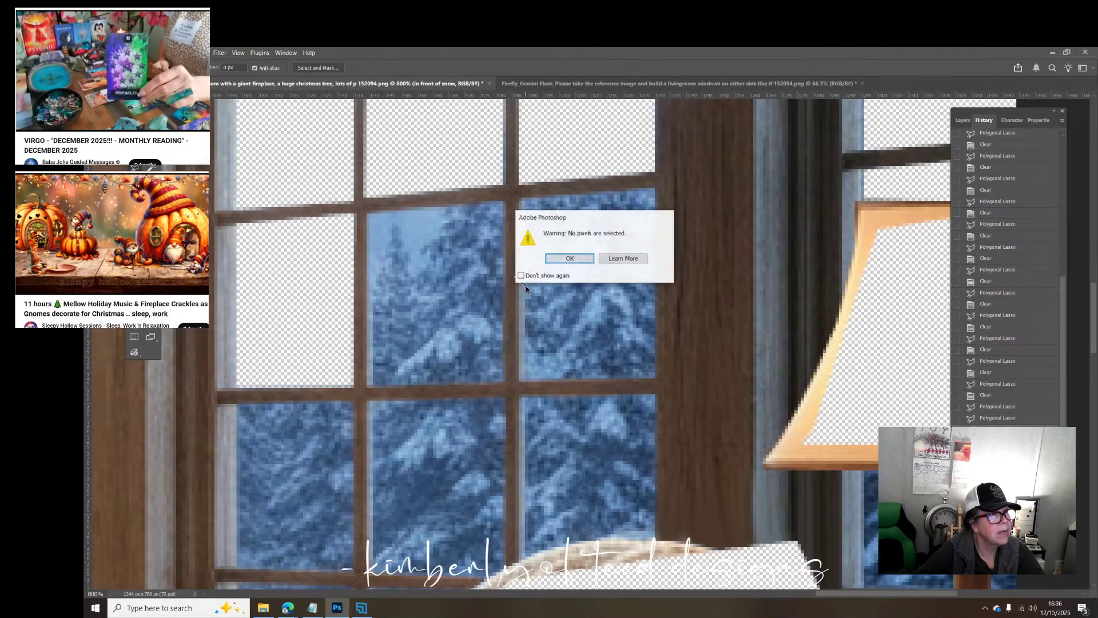
{"action": "left_click", "coordinate": [570, 258]}
Step: Revert to the history state with the full middle-pane lasso selection and delete the trees inside it
{"action": "left_click", "coordinate": [984, 394]}
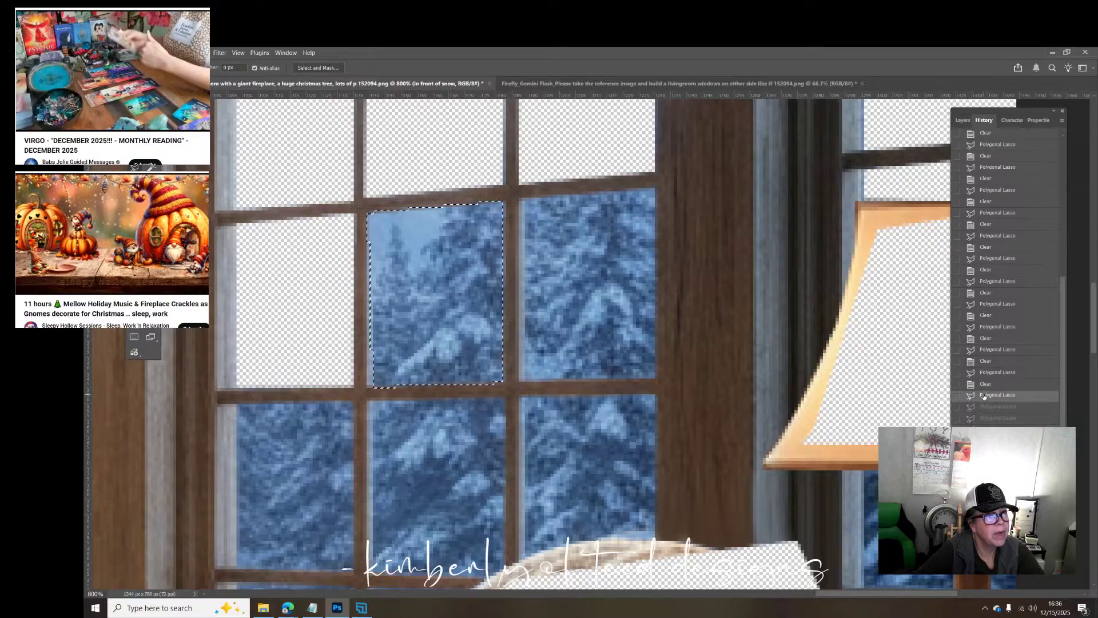
{"action": "key", "text": "Delete"}
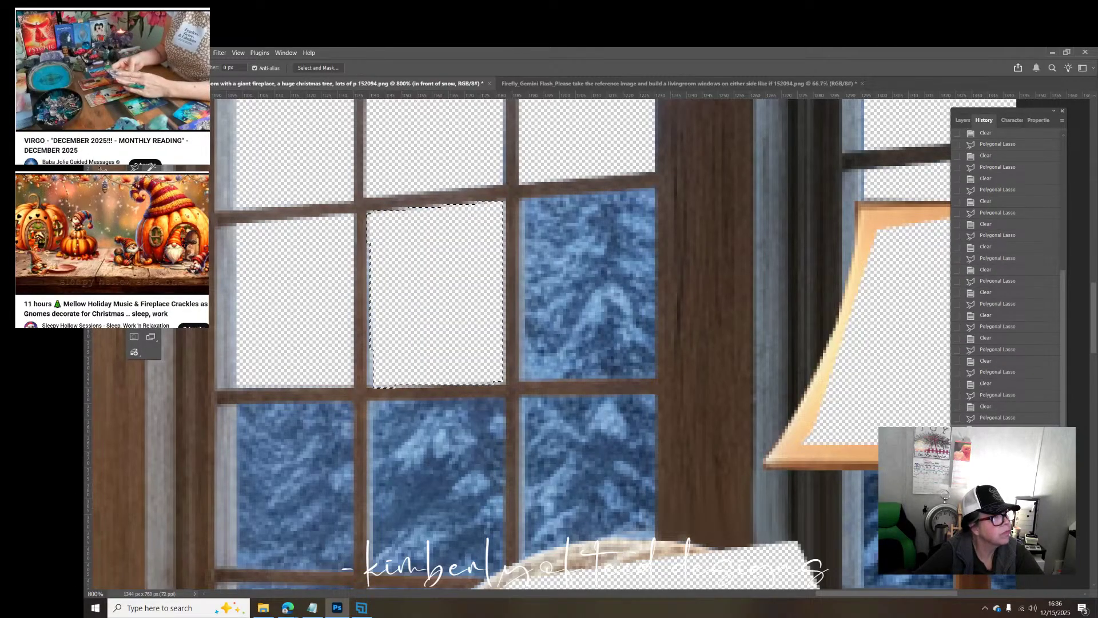
Step: Trace the right pane of the same window row with the Polygonal Lasso and clear the snowy trees from it
{"action": "left_click", "coordinate": [519, 199]}
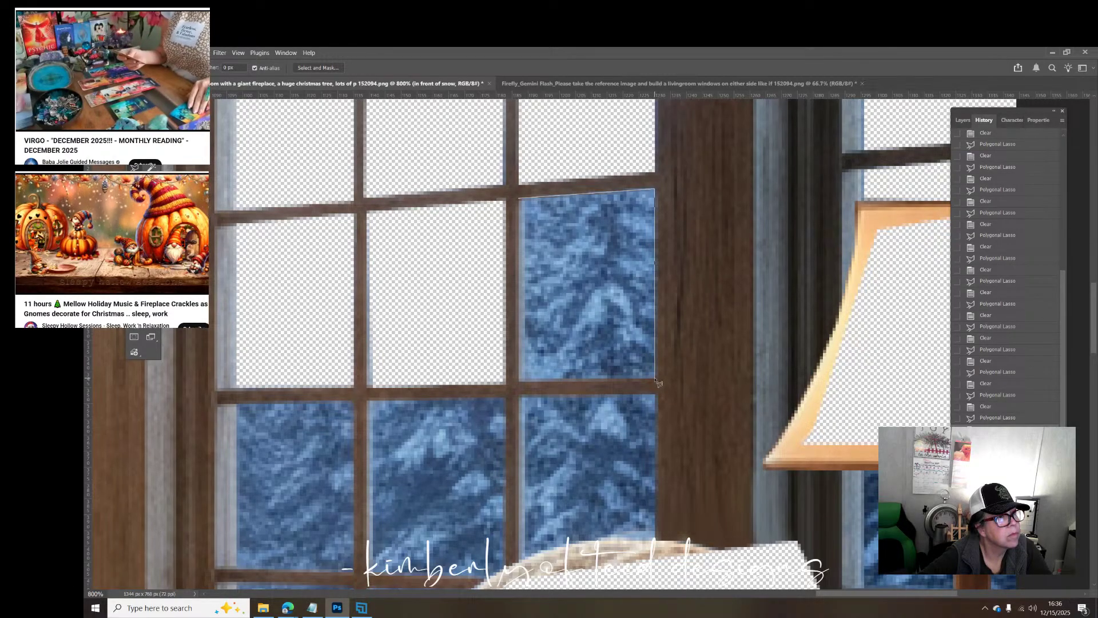
{"action": "left_click", "coordinate": [519, 378]}
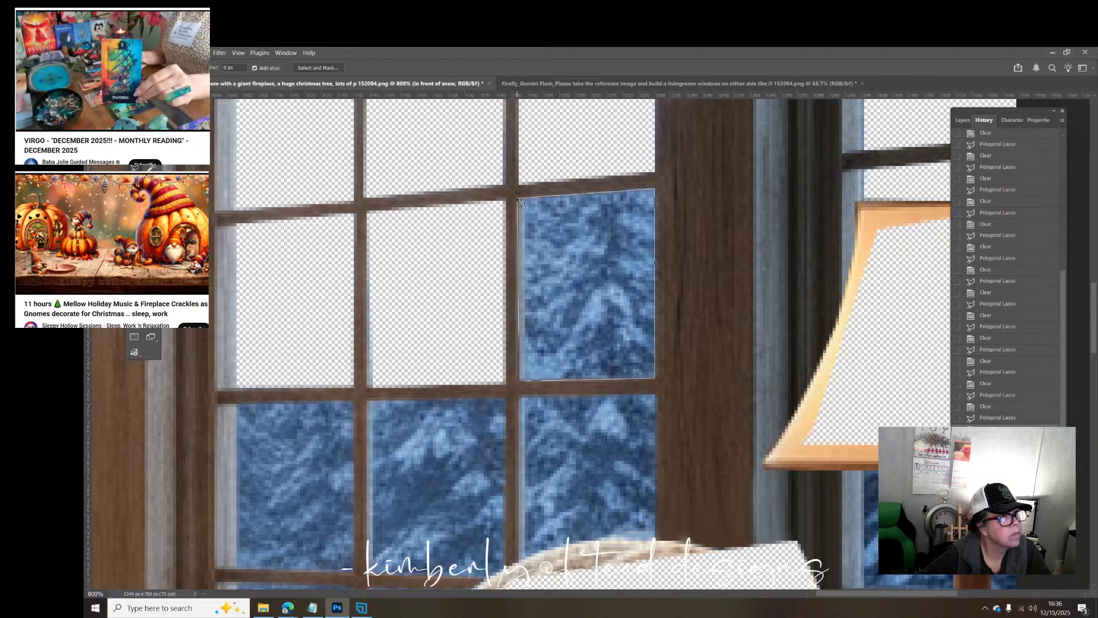
{"action": "left_click", "coordinate": [520, 199]}
{"action": "key", "text": "Delete"}
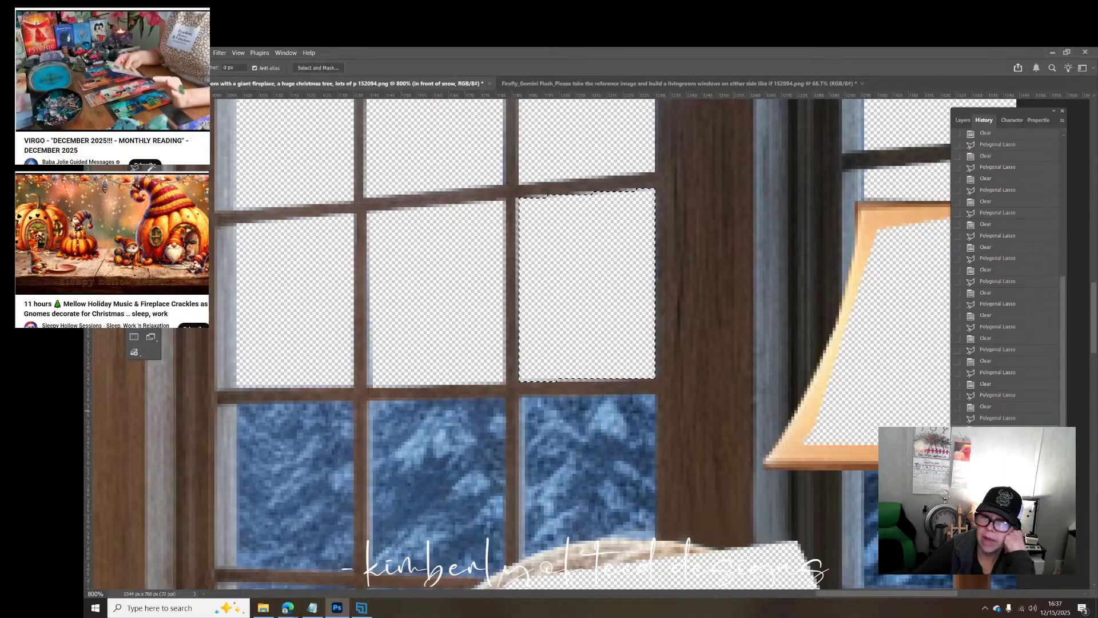
{"action": "key", "text": "alt+Tab"}
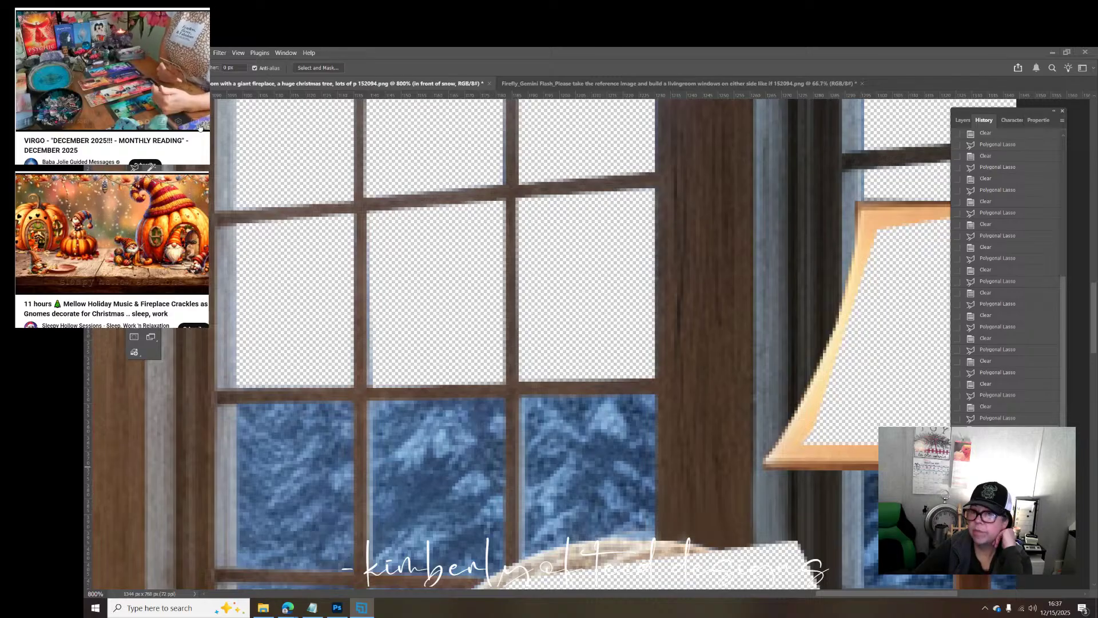
{"action": "scroll", "coordinate": [435, 343], "scroll_direction": "down", "scroll_amount": 1}
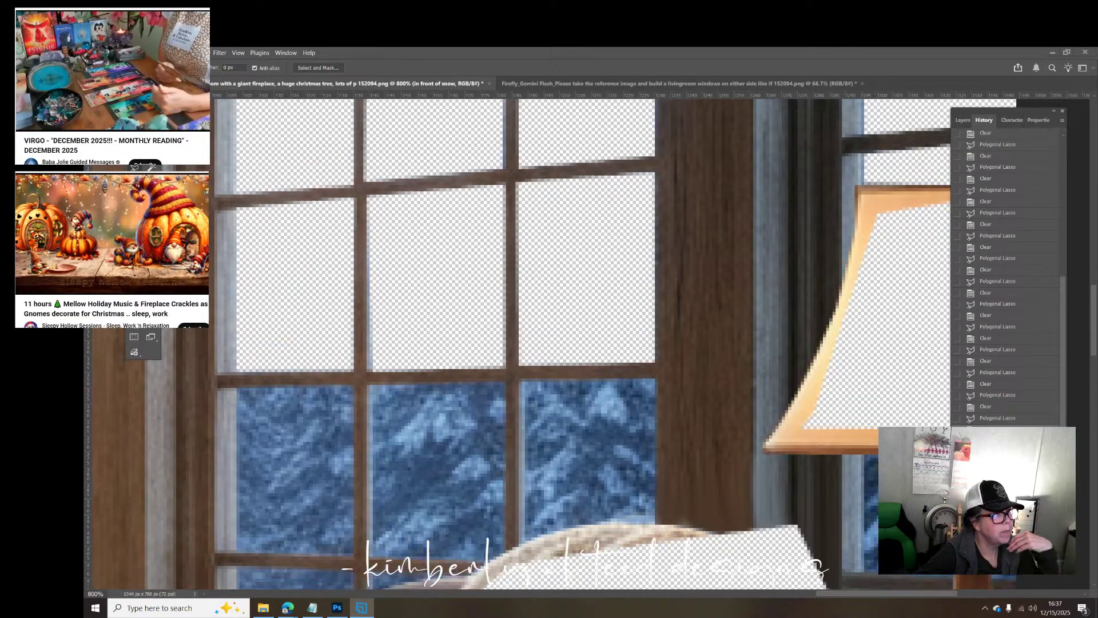
{"action": "scroll", "coordinate": [581, 343], "scroll_direction": "down", "scroll_amount": 10}
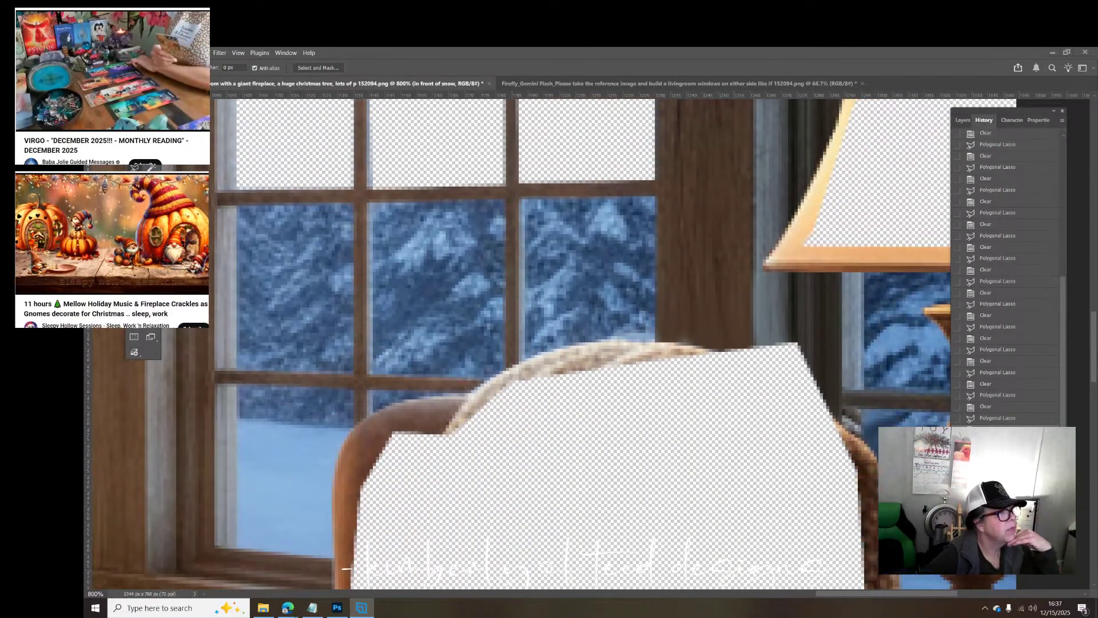
{"action": "left_click", "coordinate": [143, 169]}
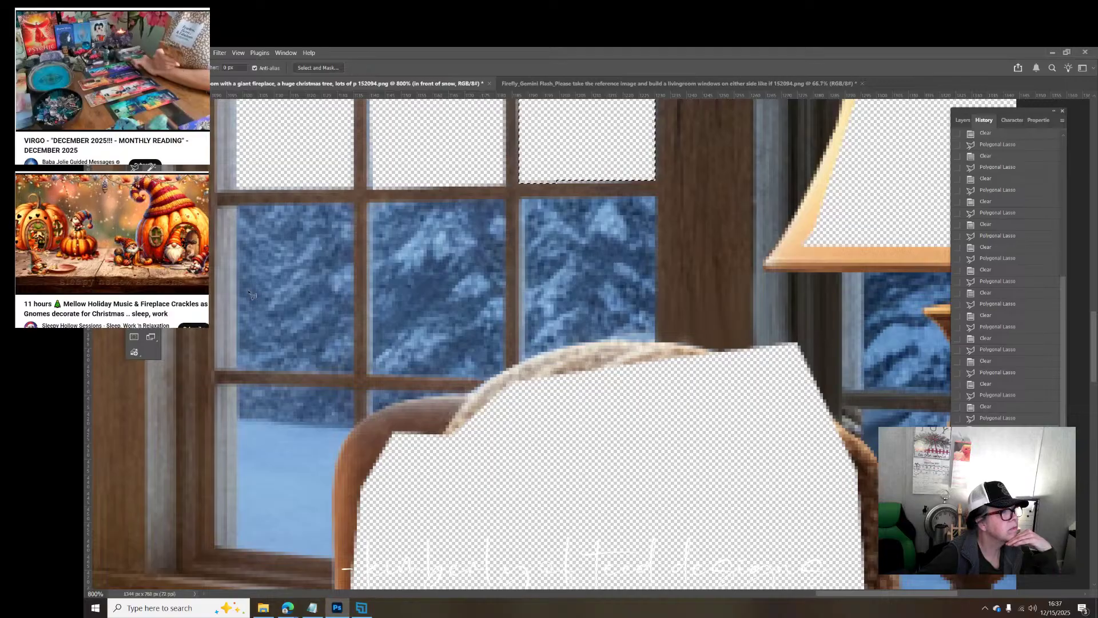
Step: Select the bottom-left window pane along the chair's curved edge with the Polygonal Lasso and delete the snow scene inside it
{"action": "left_click", "coordinate": [353, 389]}
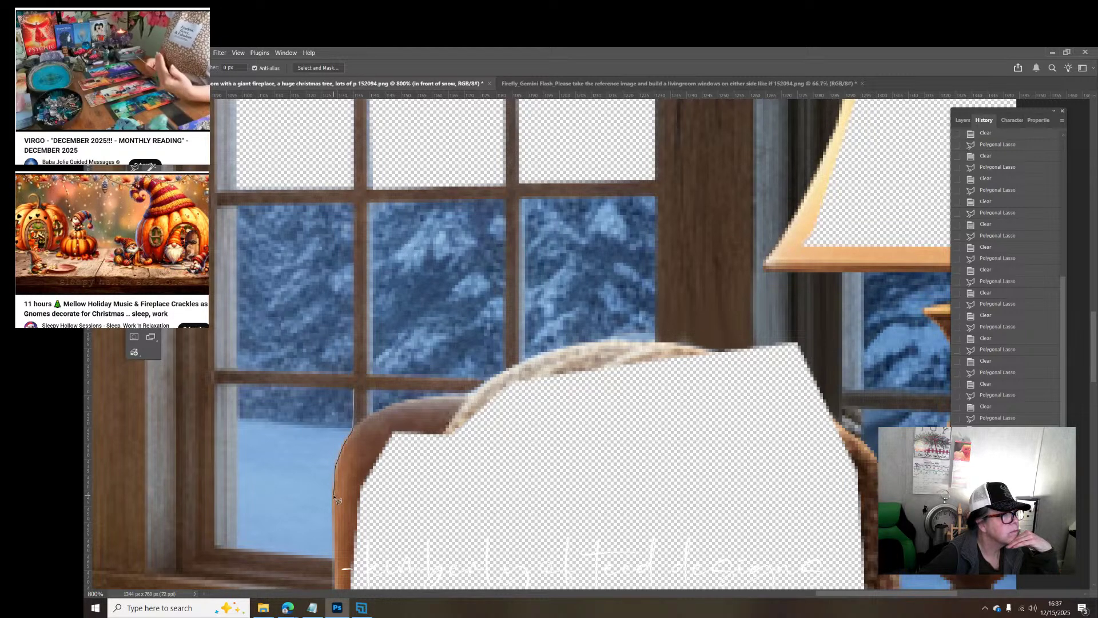
{"action": "left_click", "coordinate": [336, 562]}
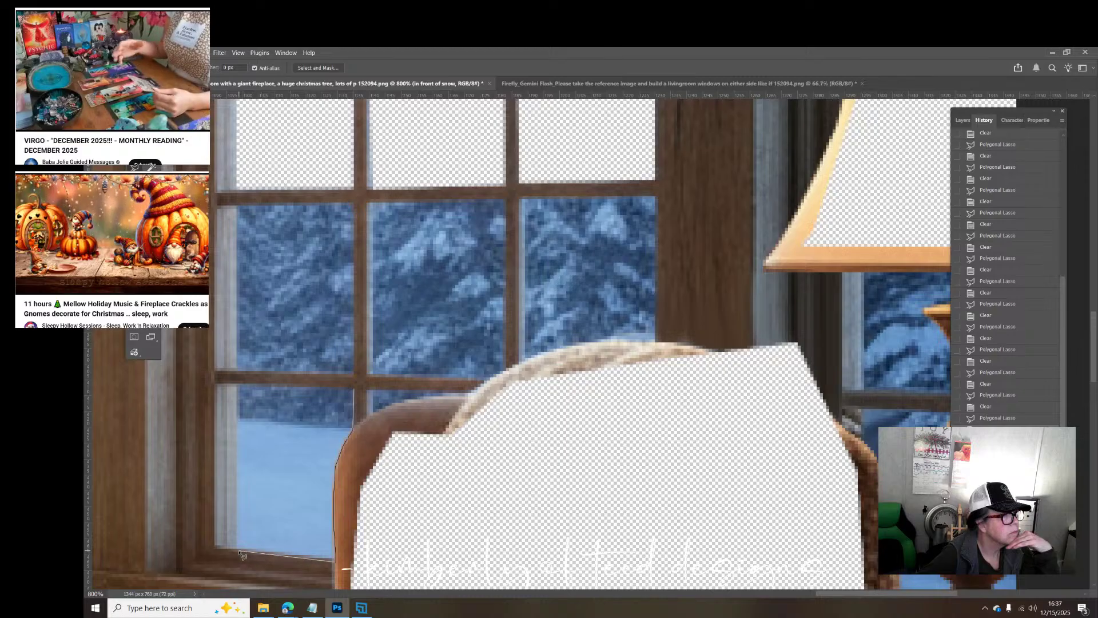
{"action": "left_click", "coordinate": [235, 549]}
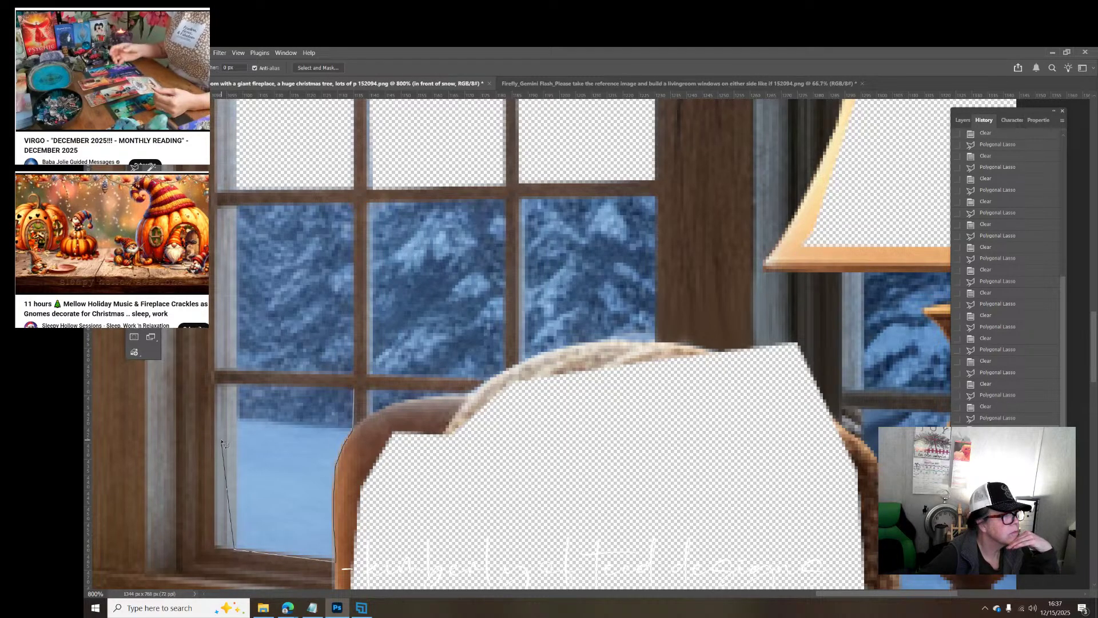
{"action": "left_click", "coordinate": [237, 386]}
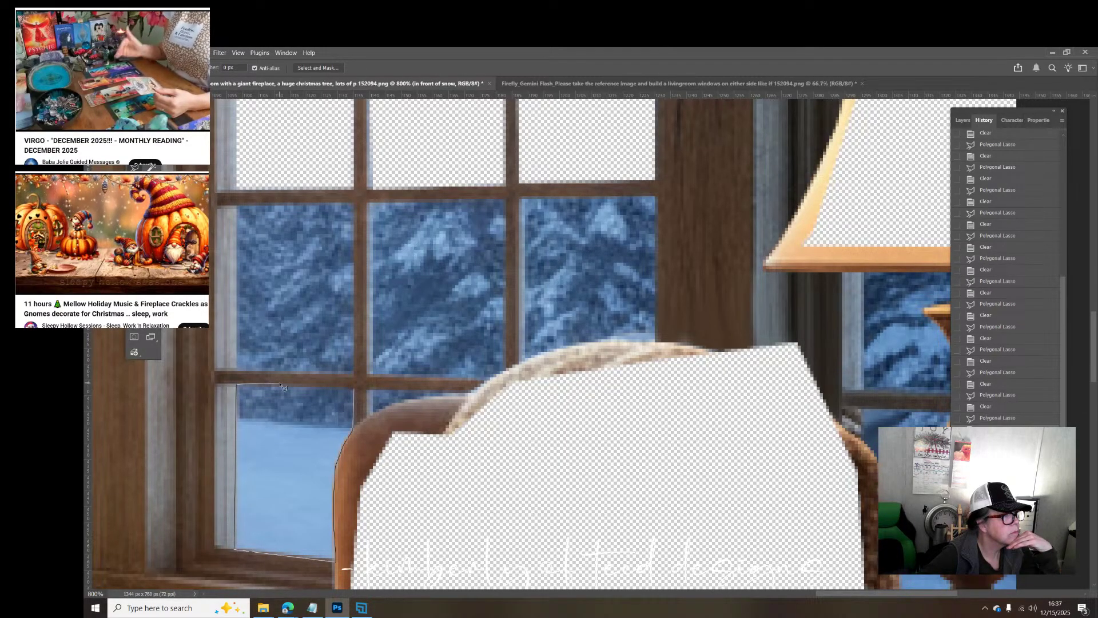
{"action": "double_click", "coordinate": [355, 392]}
{"action": "key", "text": "Delete"}
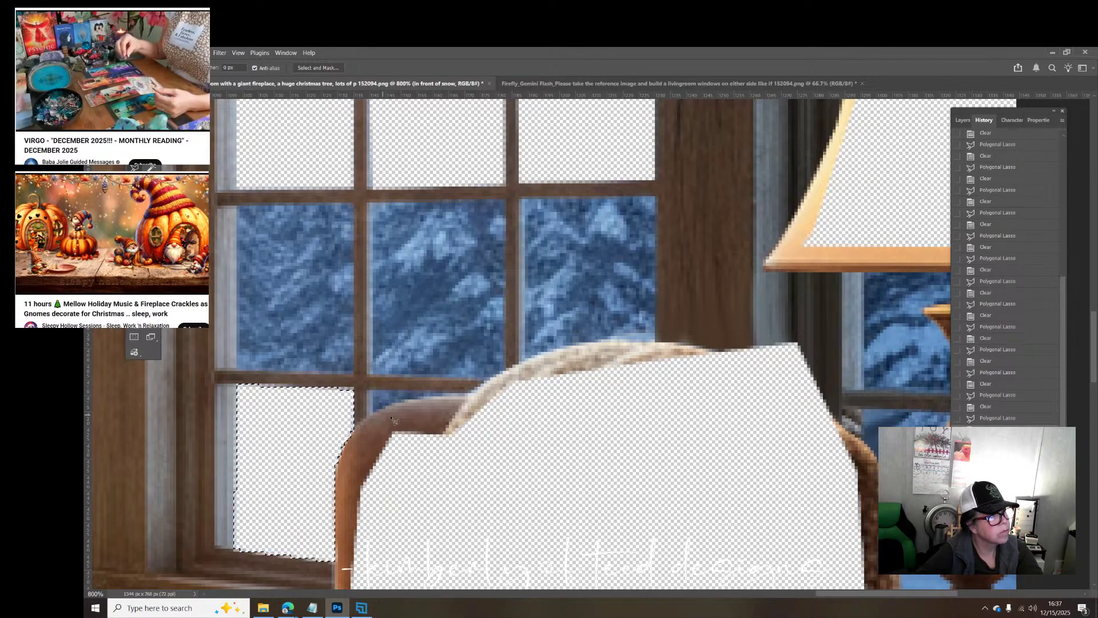
Step: Trace the small sliver of window above the chair's curved wooden arm with the Polygonal Lasso and delete its contents
{"action": "left_click", "coordinate": [374, 390]}
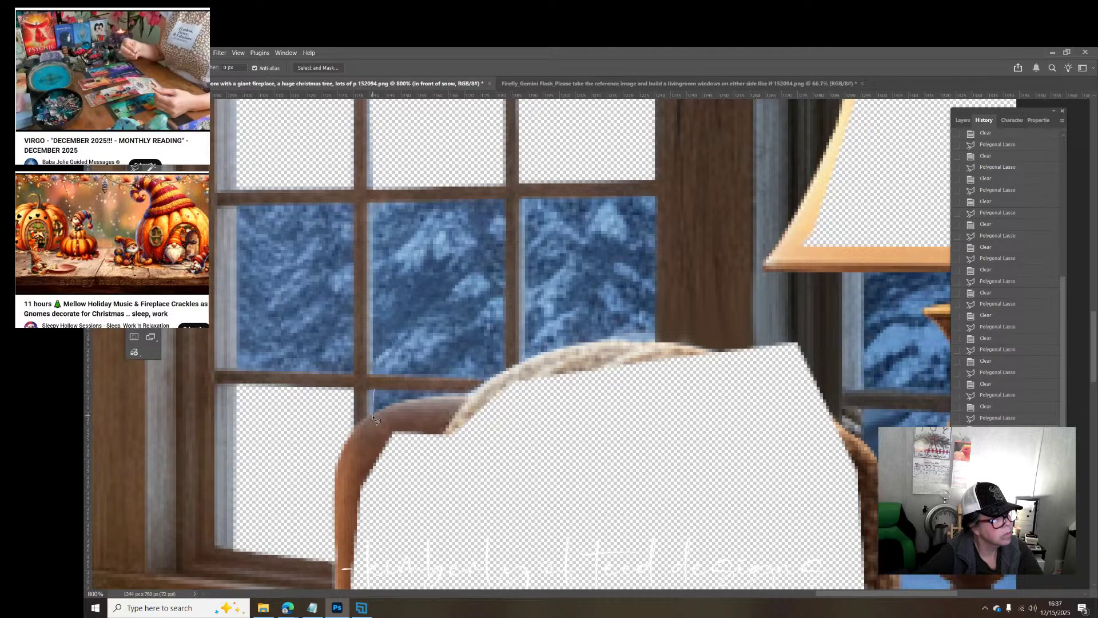
{"action": "left_click", "coordinate": [374, 415]}
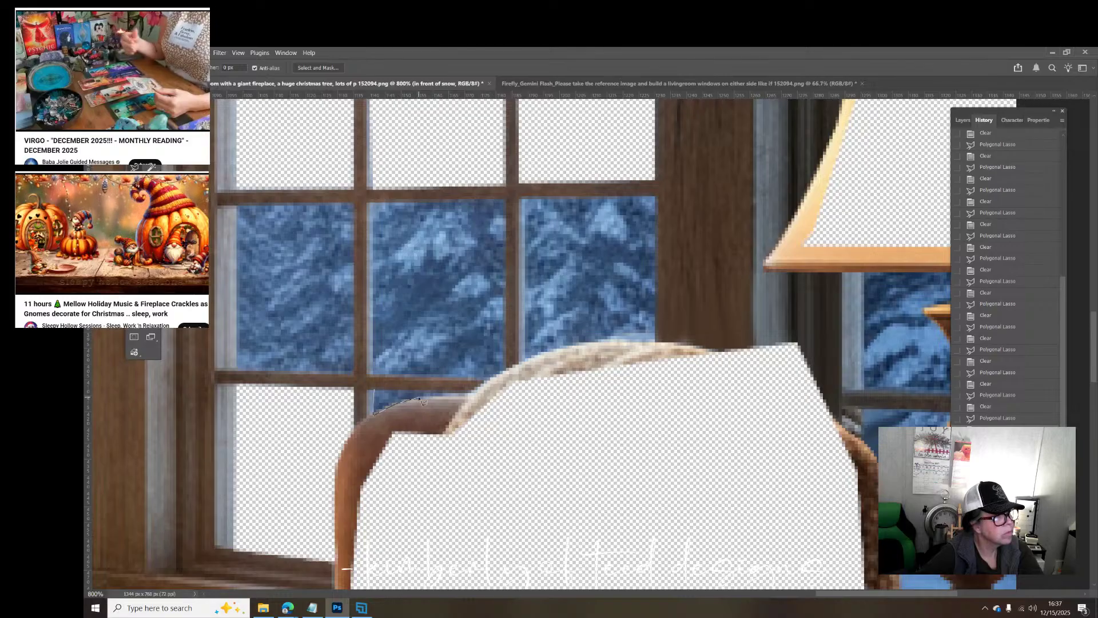
{"action": "left_click", "coordinate": [422, 397]}
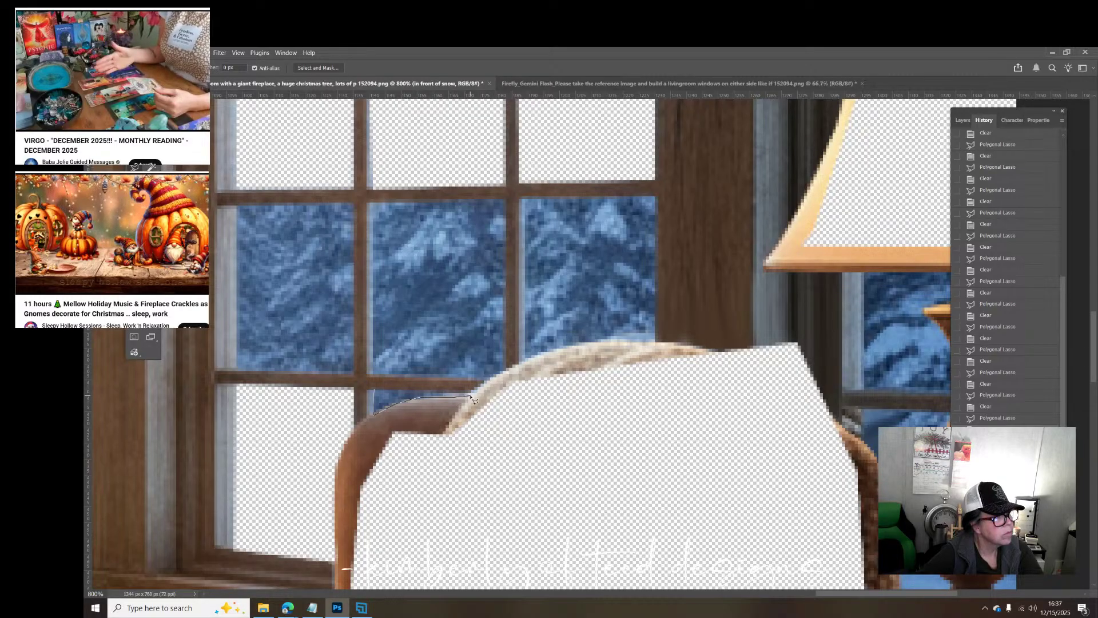
{"action": "left_click", "coordinate": [469, 396]}
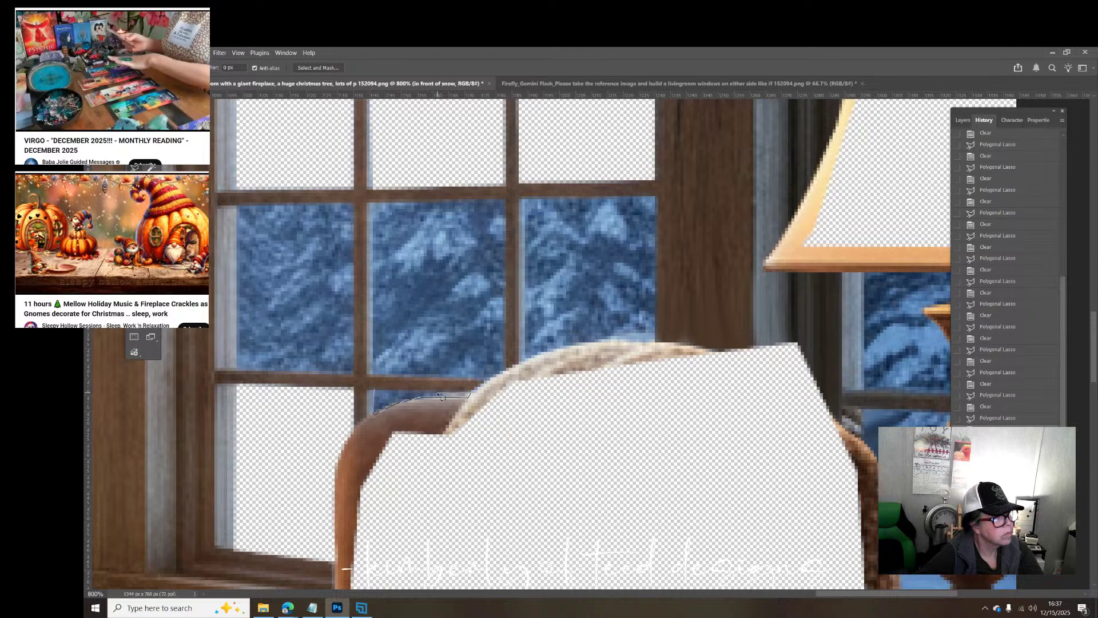
{"action": "left_click", "coordinate": [374, 392]}
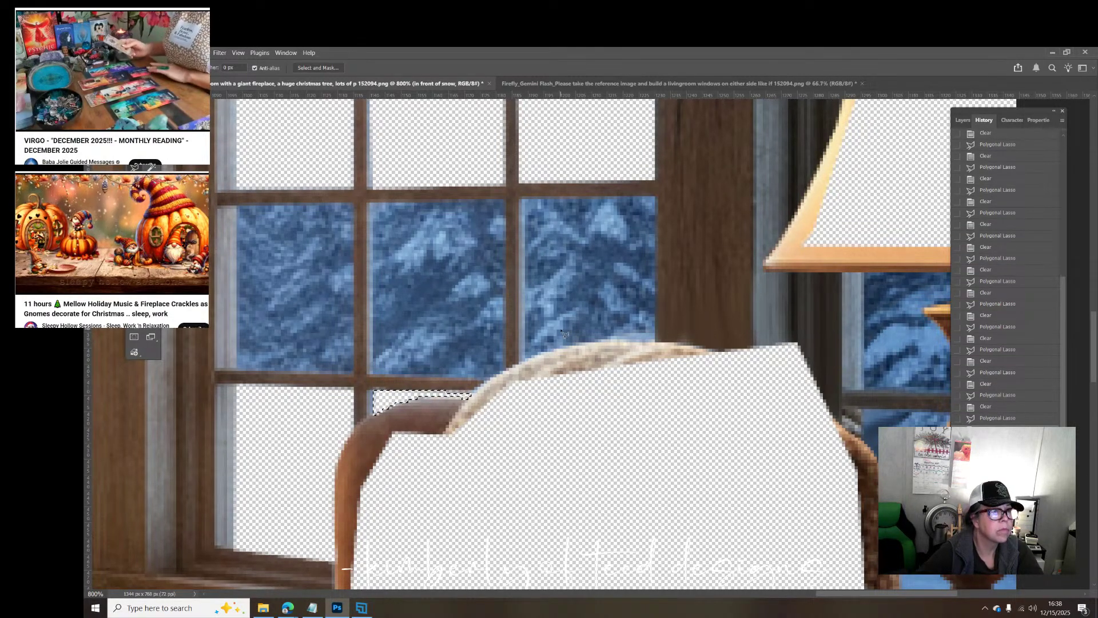
{"action": "key", "text": "Delete"}
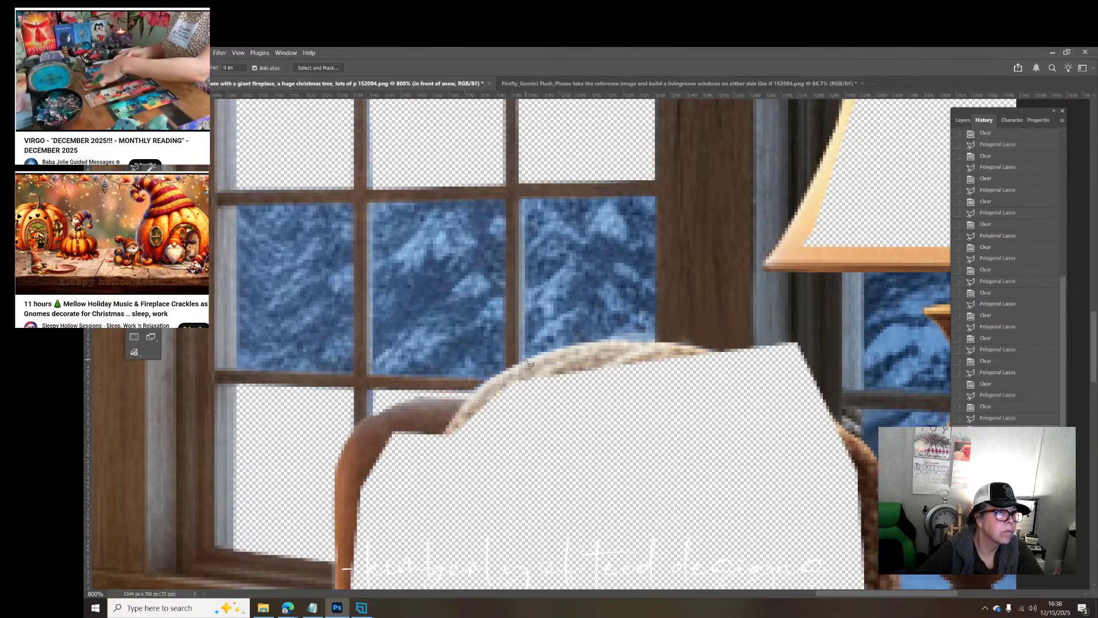
Step: Select the right pane above the blanket with the Polygonal Lasso, following the blanket's edge, and delete the trees inside it
{"action": "left_click", "coordinate": [526, 359]}
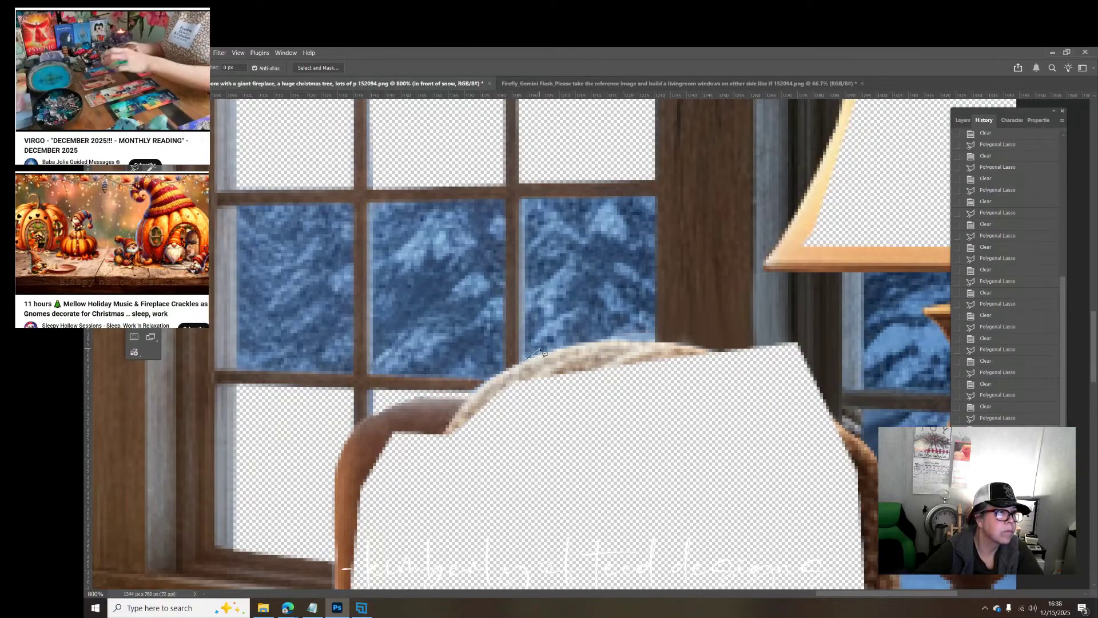
{"action": "left_click", "coordinate": [594, 342]}
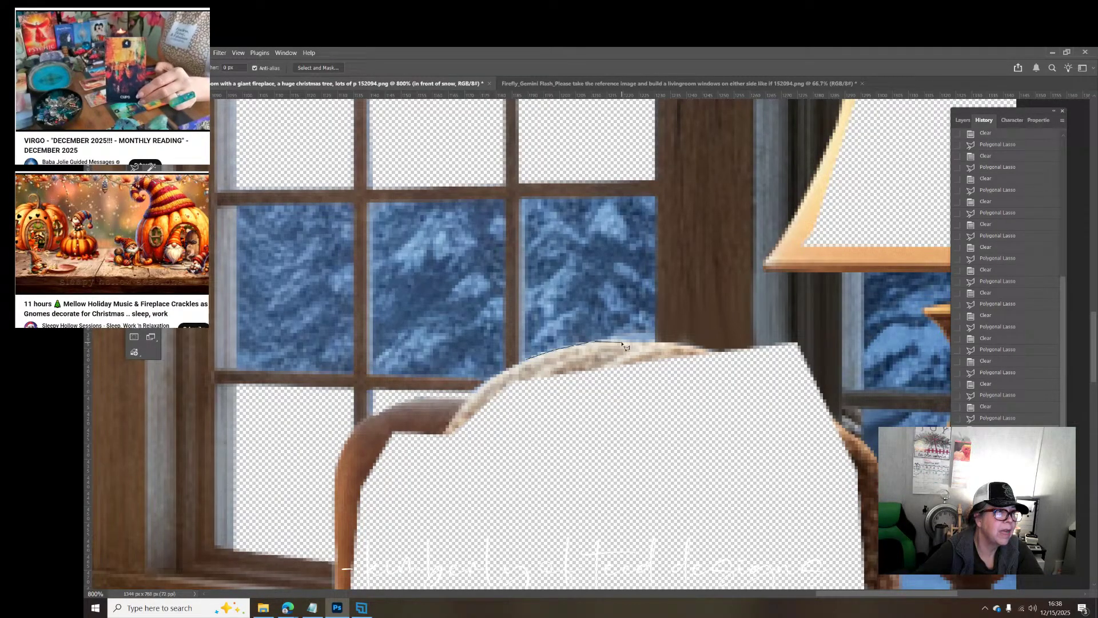
{"action": "left_click", "coordinate": [655, 341]}
{"action": "left_click", "coordinate": [653, 194]}
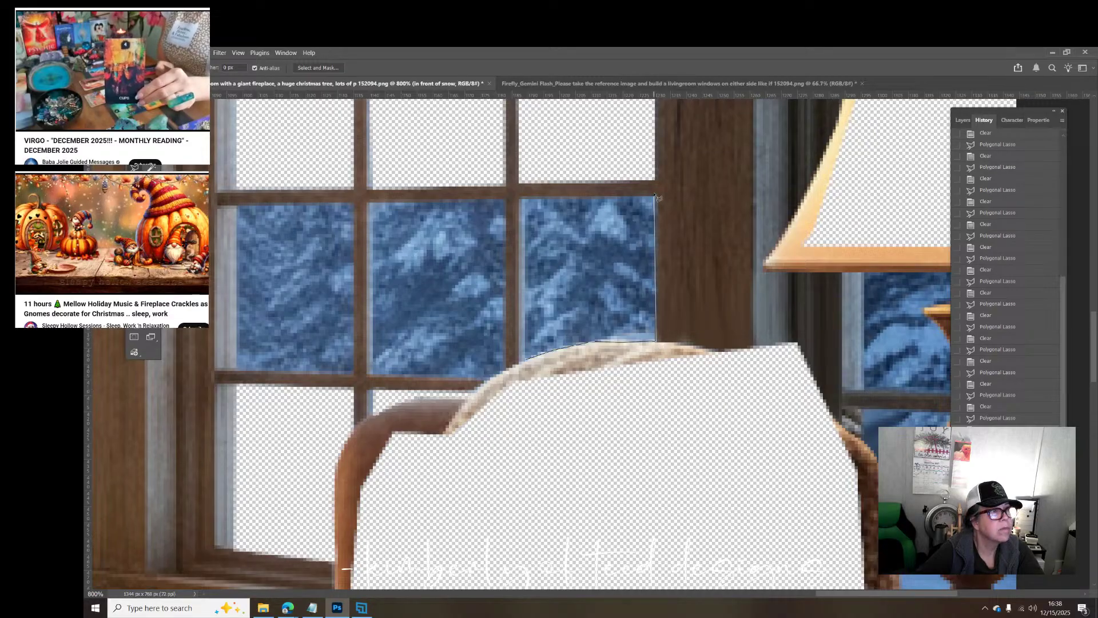
{"action": "left_click", "coordinate": [524, 198]}
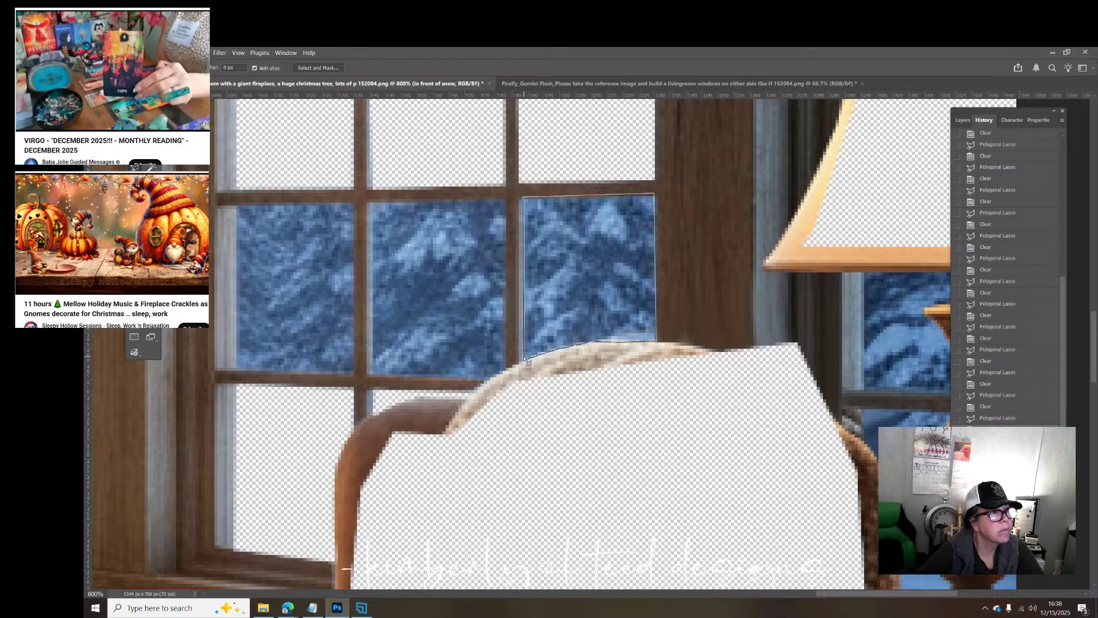
{"action": "left_click", "coordinate": [523, 363]}
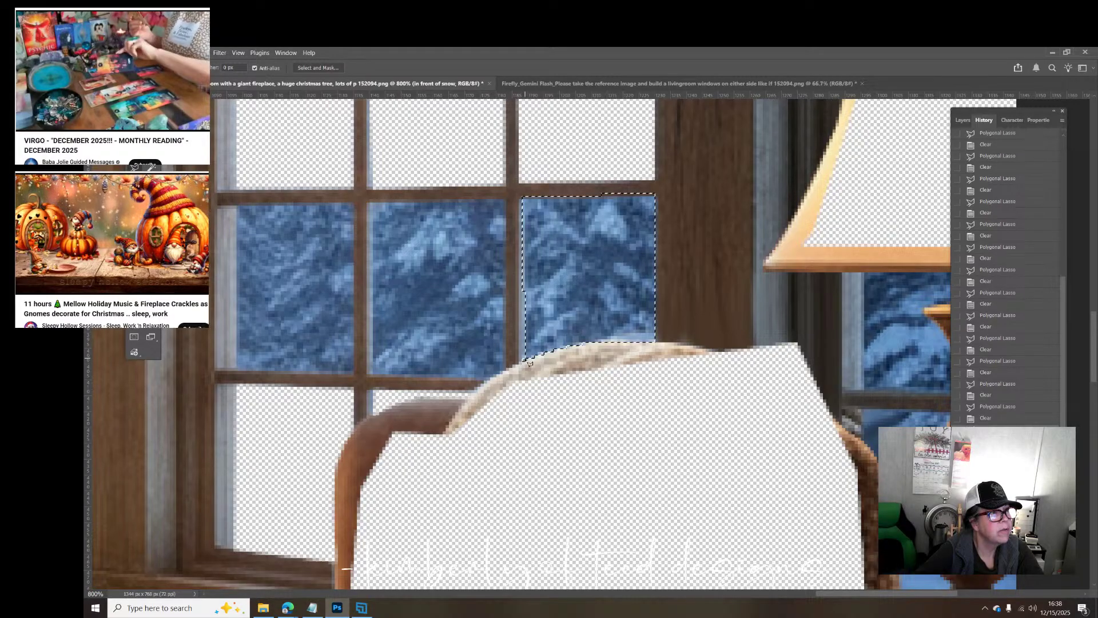
{"action": "key", "text": "Delete"}
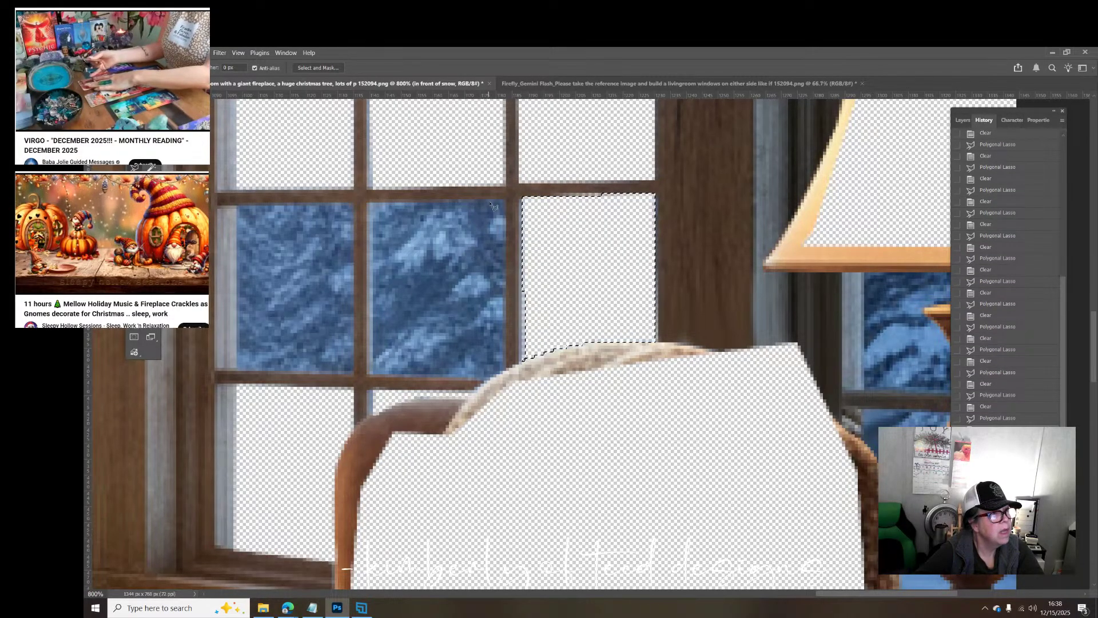
Step: Trace the middle pane beside it with the Polygonal Lasso, restore that selection from the history, delete the trees inside, and deselect
{"action": "left_click", "coordinate": [507, 201]}
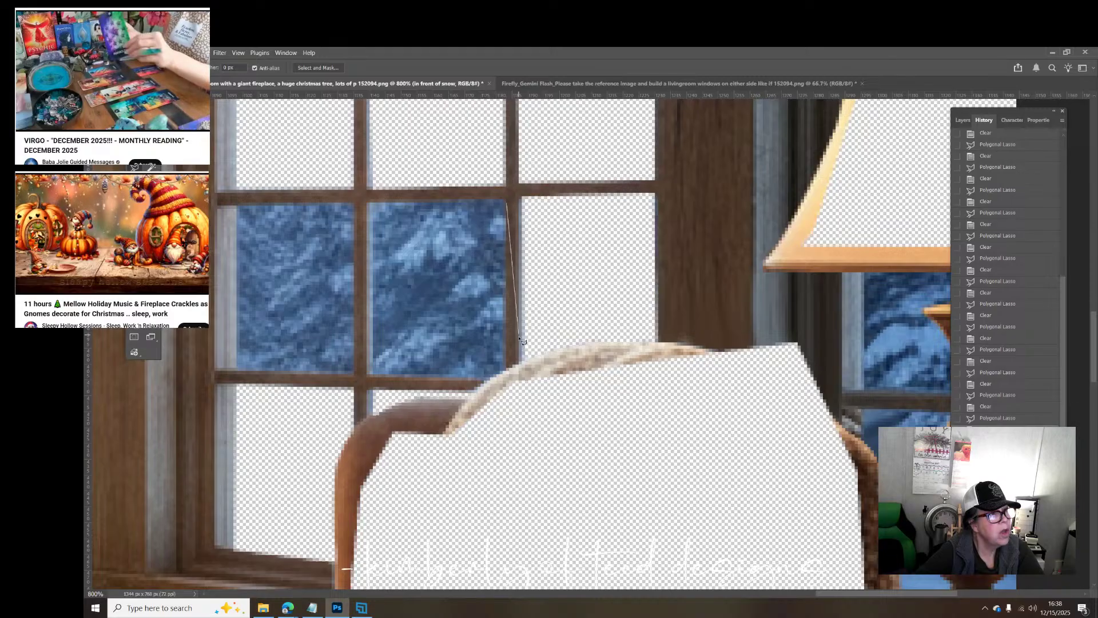
{"action": "left_click", "coordinate": [505, 369]}
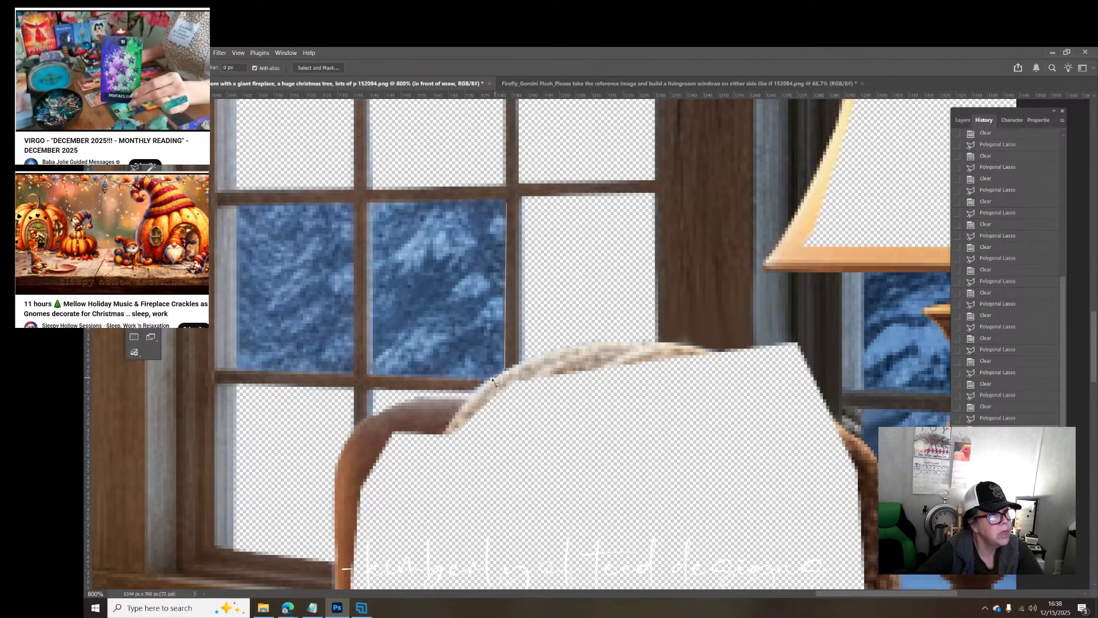
{"action": "left_click", "coordinate": [486, 380]}
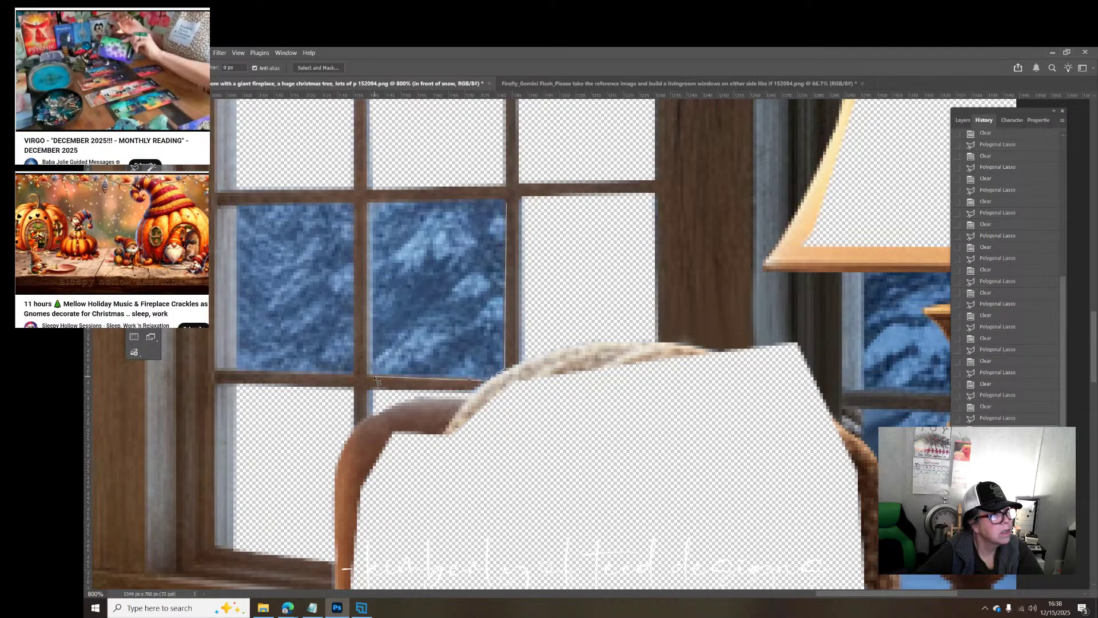
{"action": "left_click", "coordinate": [374, 377]}
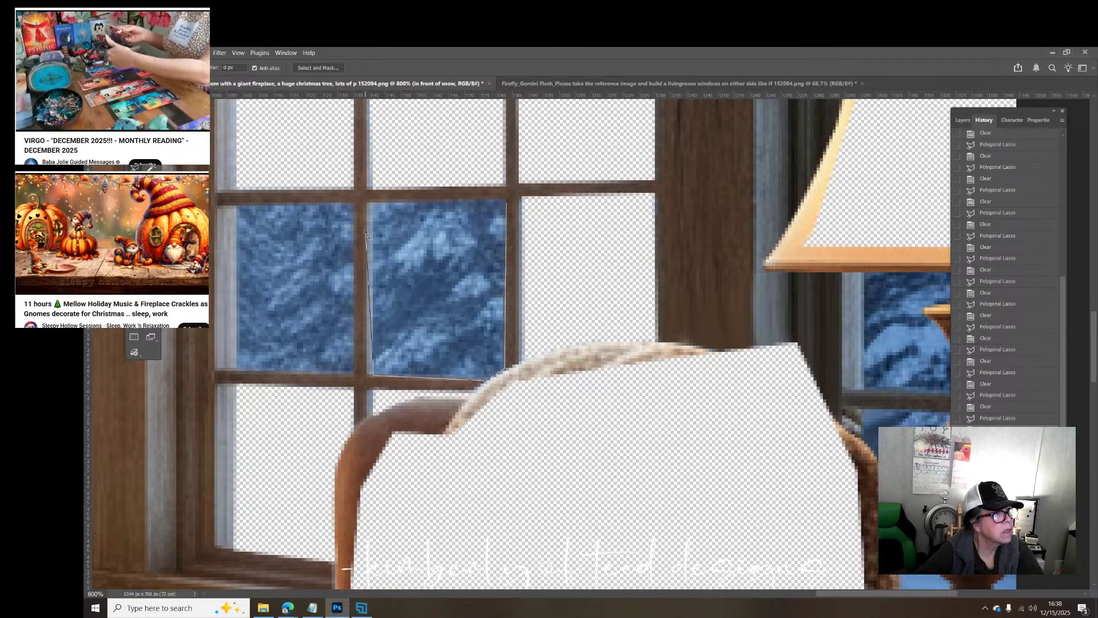
{"action": "left_click", "coordinate": [372, 202]}
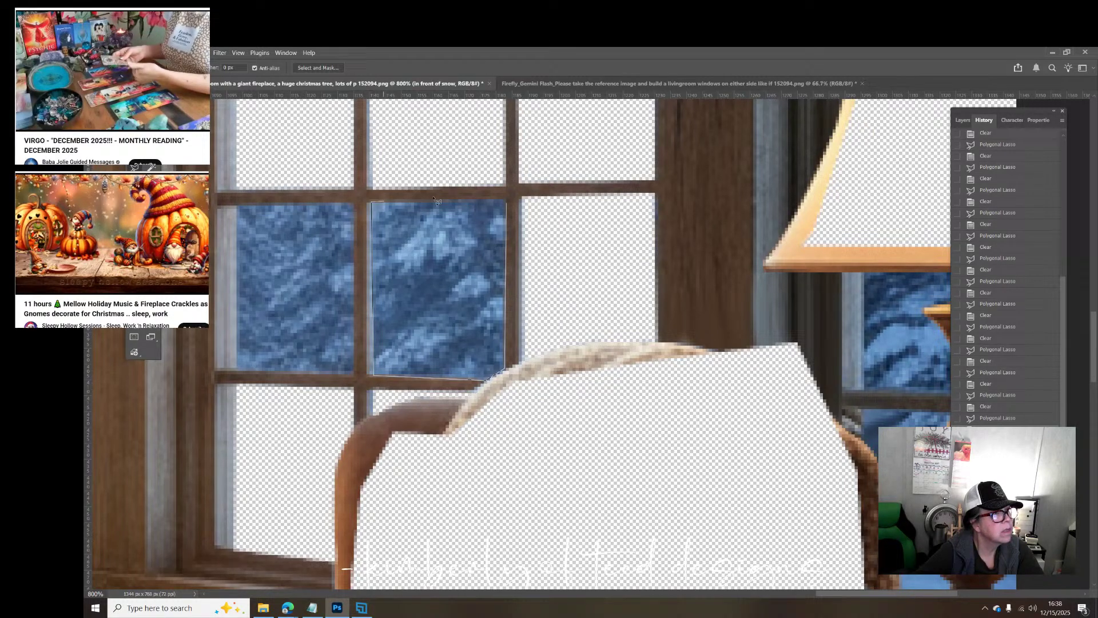
{"action": "left_click", "coordinate": [509, 202]}
{"action": "key", "text": "Delete"}
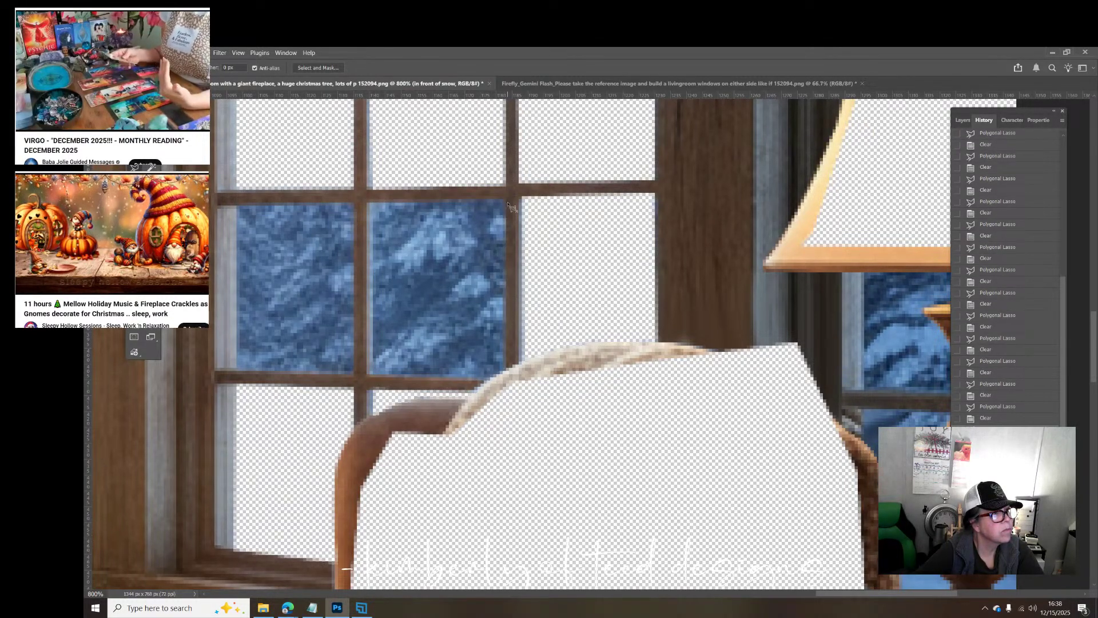
{"action": "key", "text": "Delete"}
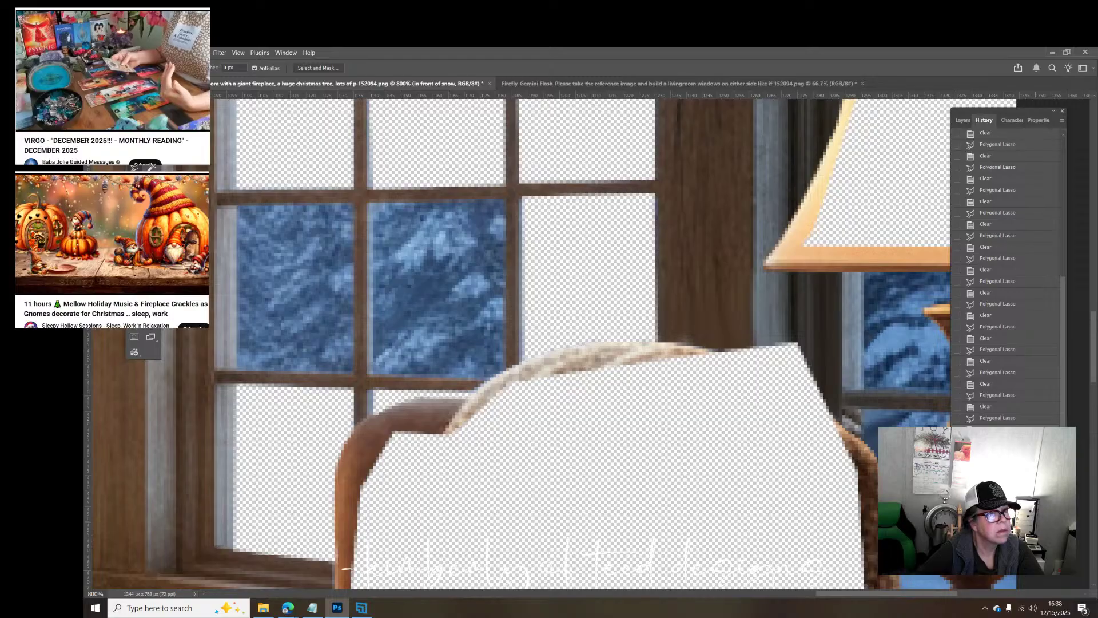
{"action": "left_click", "coordinate": [1000, 419]}
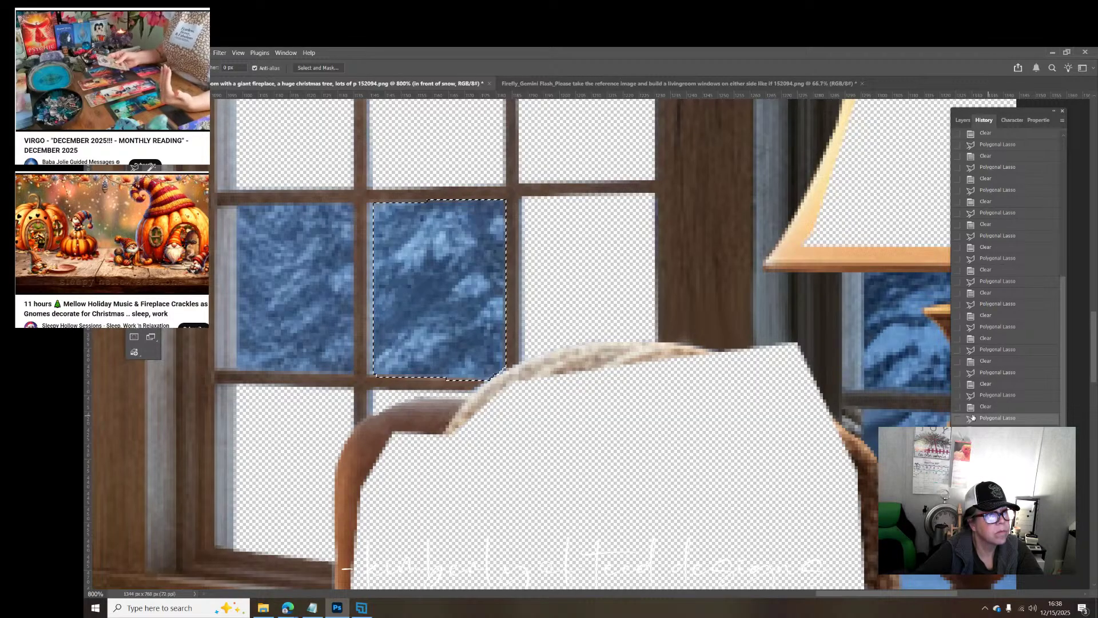
{"action": "key", "text": "Delete"}
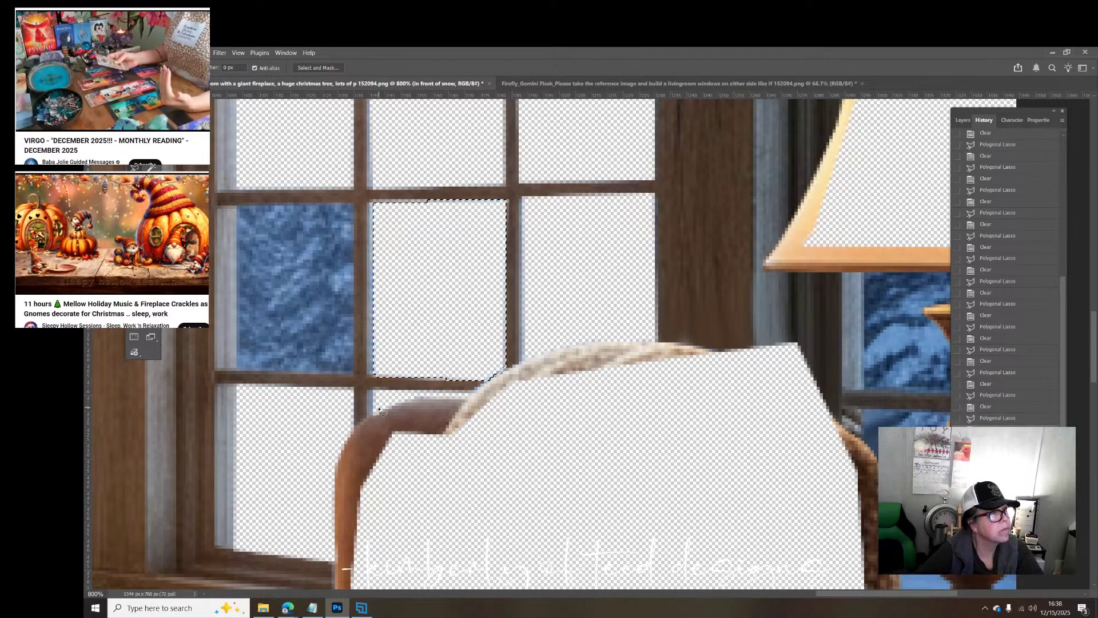
{"action": "key", "text": "ctrl+d"}
Step: Select the remaining left pane of this row with the Polygonal Lasso and delete the snowy trees inside it
{"action": "left_click", "coordinate": [237, 207]}
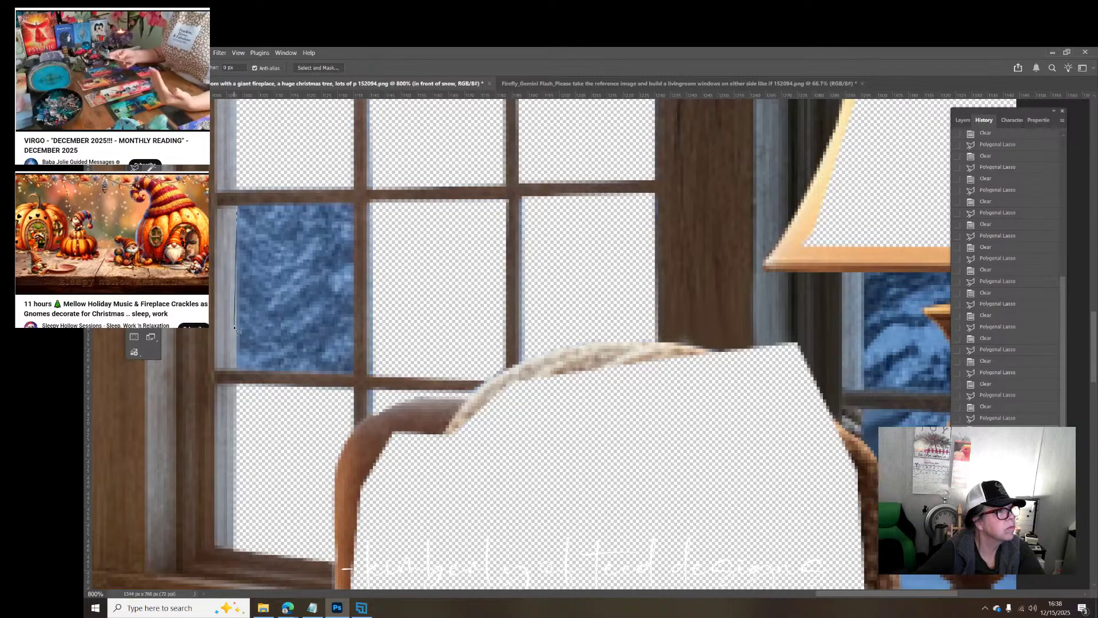
{"action": "left_click", "coordinate": [236, 369]}
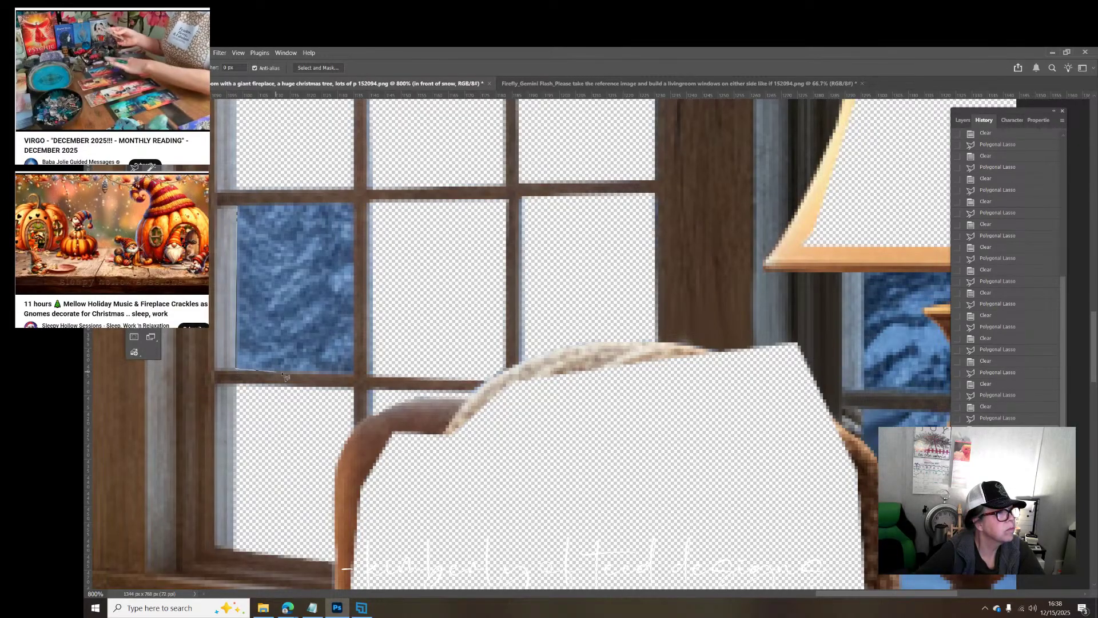
{"action": "left_click", "coordinate": [354, 372]}
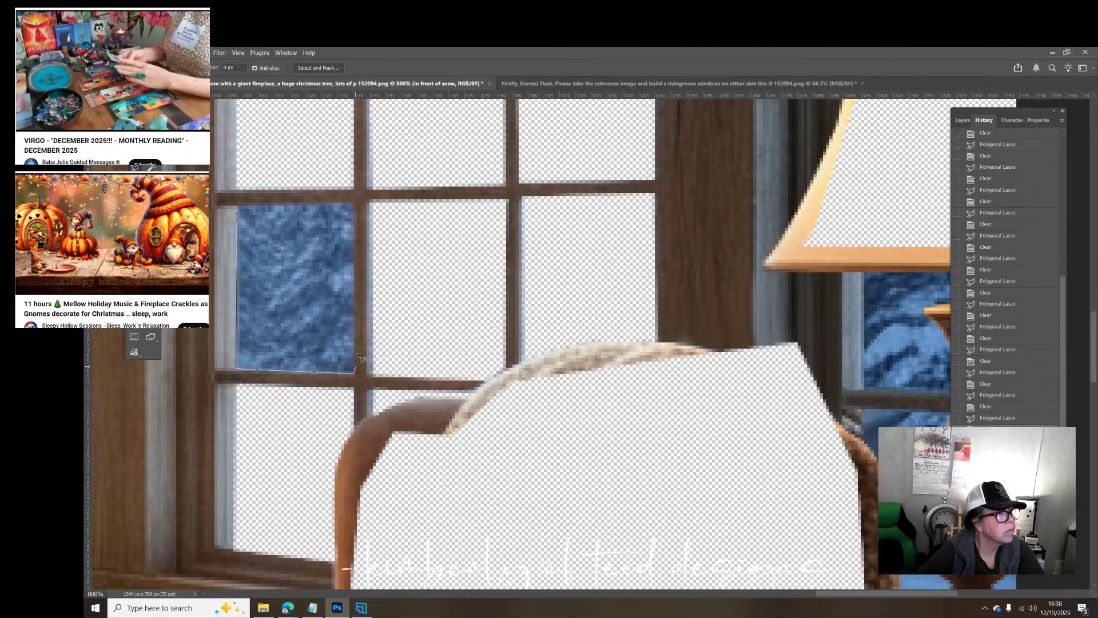
{"action": "left_click", "coordinate": [354, 204]}
{"action": "left_click", "coordinate": [239, 207]}
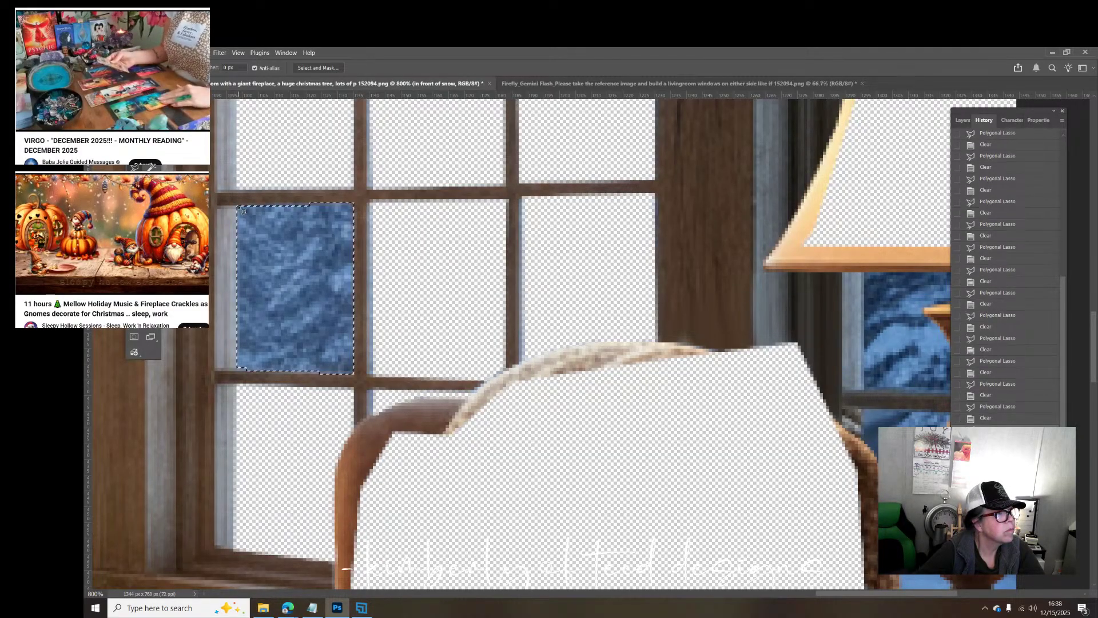
{"action": "key", "text": "Delete"}
Step: Trace the snow area between the lamp base's right side and the image edge with the Polygonal Lasso and clear it
{"action": "scroll", "coordinate": [426, 314], "scroll_direction": "down", "scroll_amount": 3}
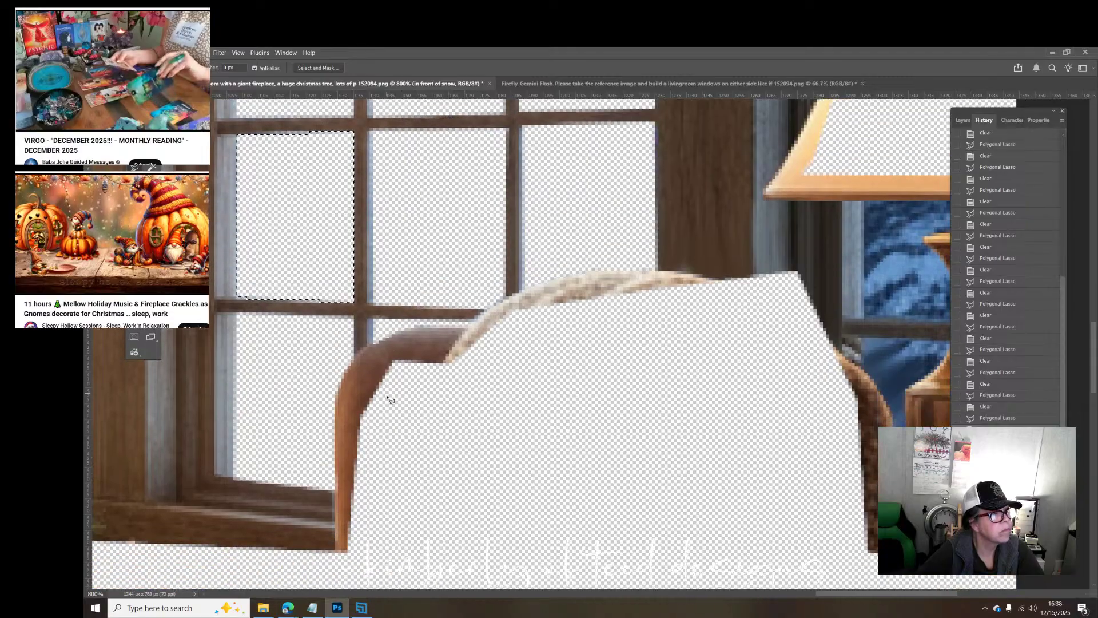
{"action": "scroll", "coordinate": [401, 435], "scroll_direction": "down", "scroll_amount": 4}
{"action": "left_click_drag", "start_coordinate": [845, 595], "coordinate": [916, 597]}
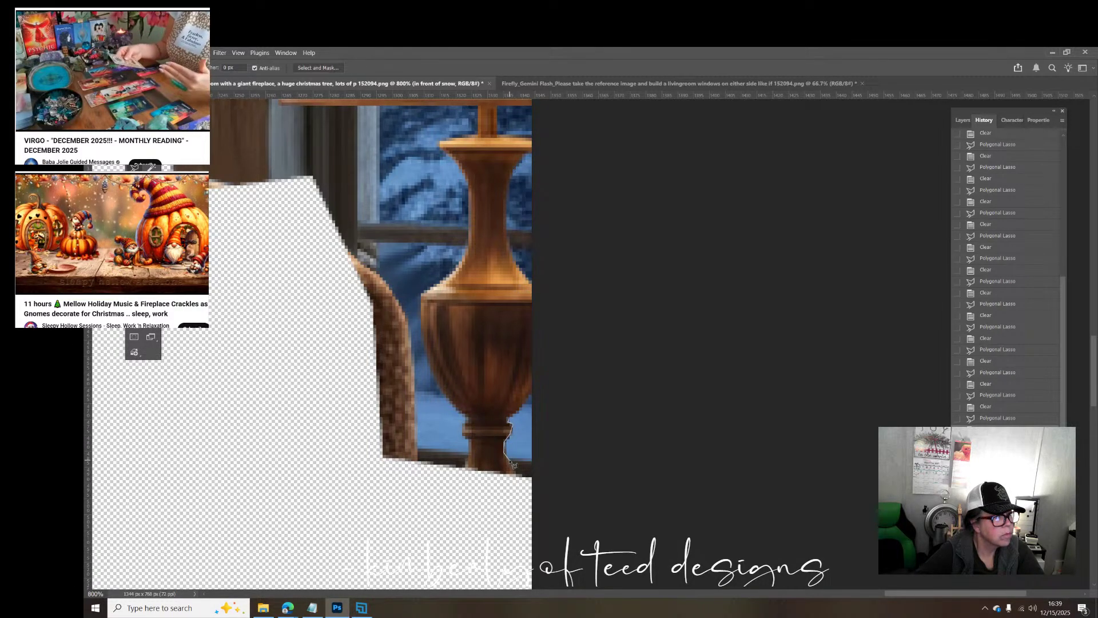
{"action": "left_click", "coordinate": [566, 463]}
{"action": "left_click", "coordinate": [550, 382]}
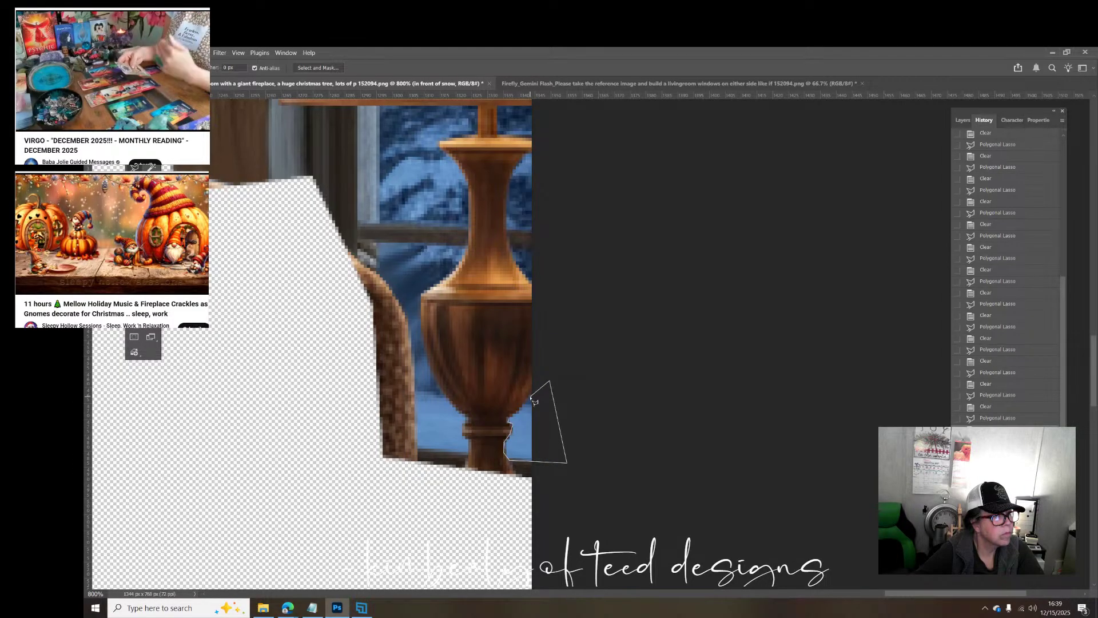
{"action": "left_click", "coordinate": [510, 422]}
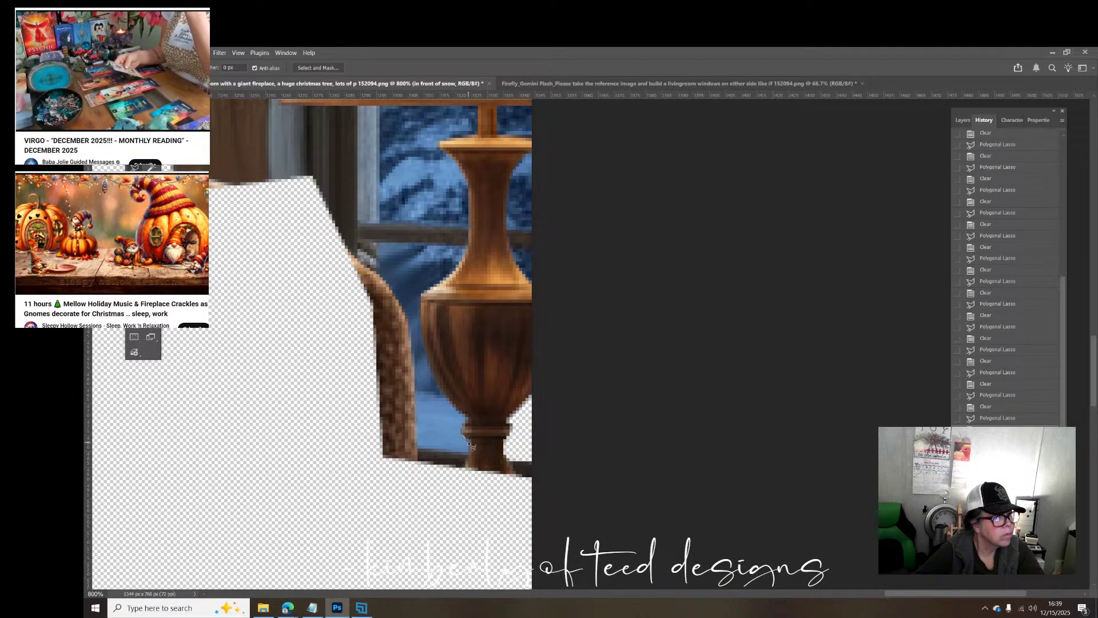
Step: Trace the snowy area between the chair arm and the lamp base with the Polygonal Lasso, delete it, and deselect
{"action": "left_click", "coordinate": [467, 453]}
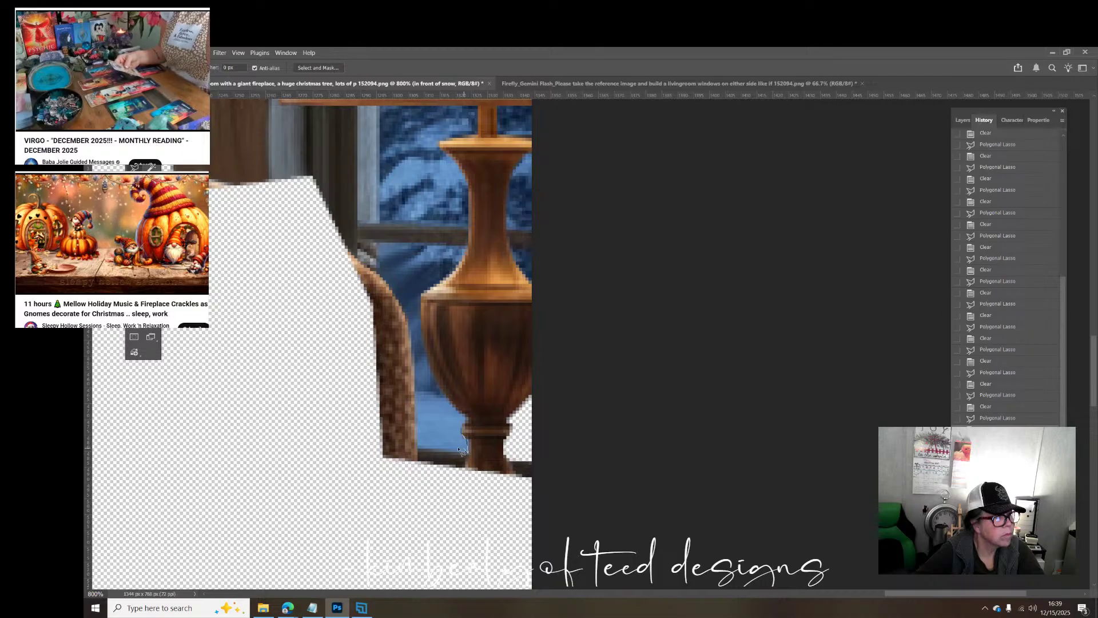
{"action": "left_click", "coordinate": [418, 446]}
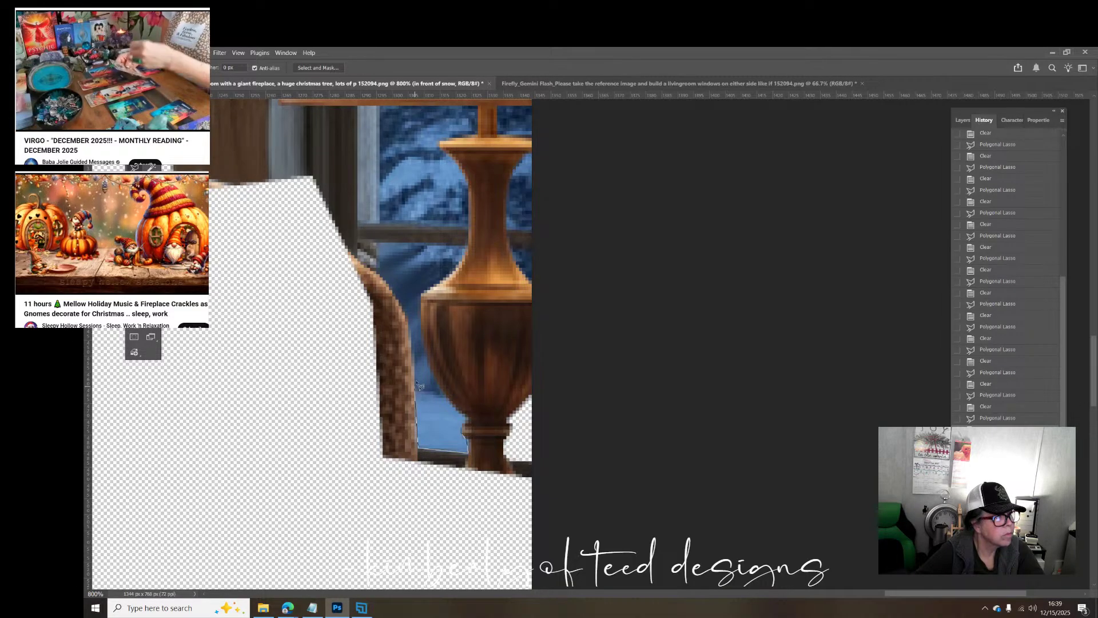
{"action": "left_click", "coordinate": [413, 346]}
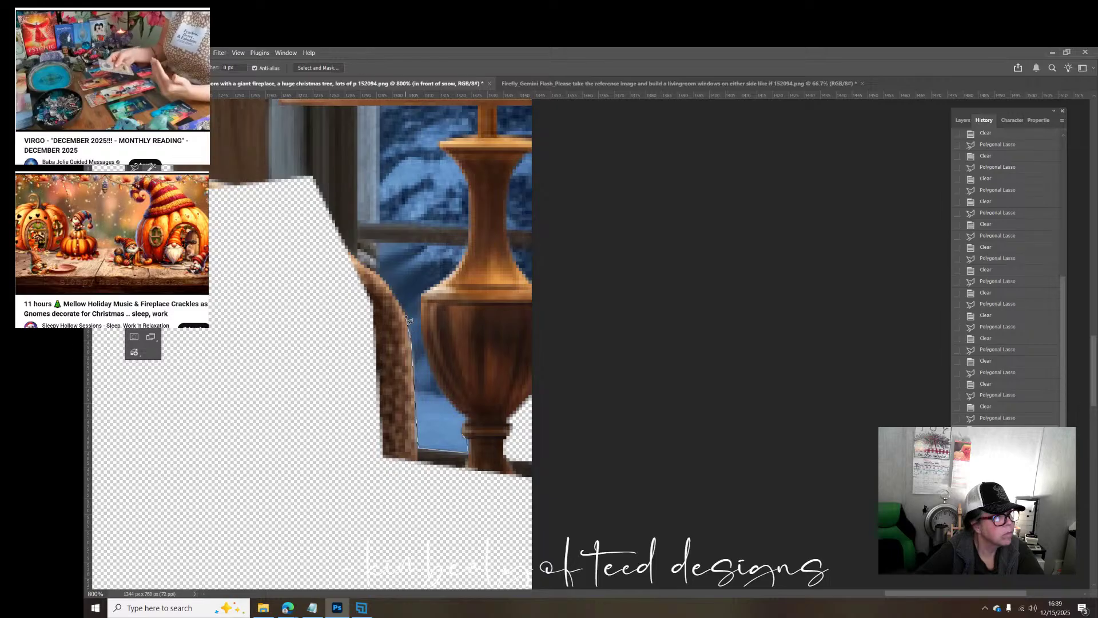
{"action": "left_click", "coordinate": [398, 299]}
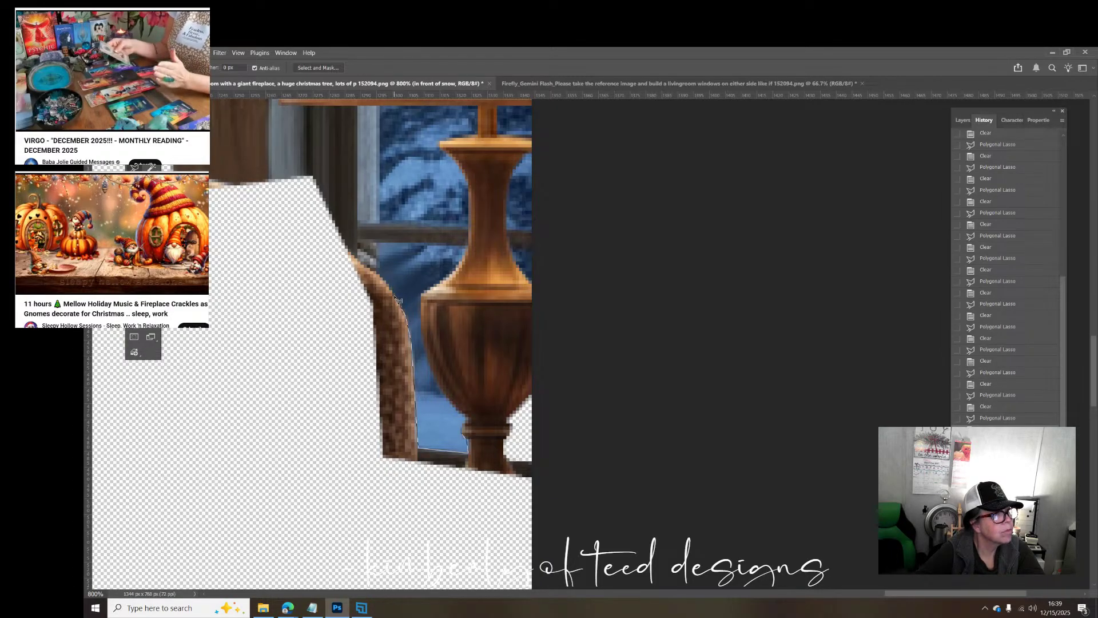
{"action": "left_click", "coordinate": [379, 273]}
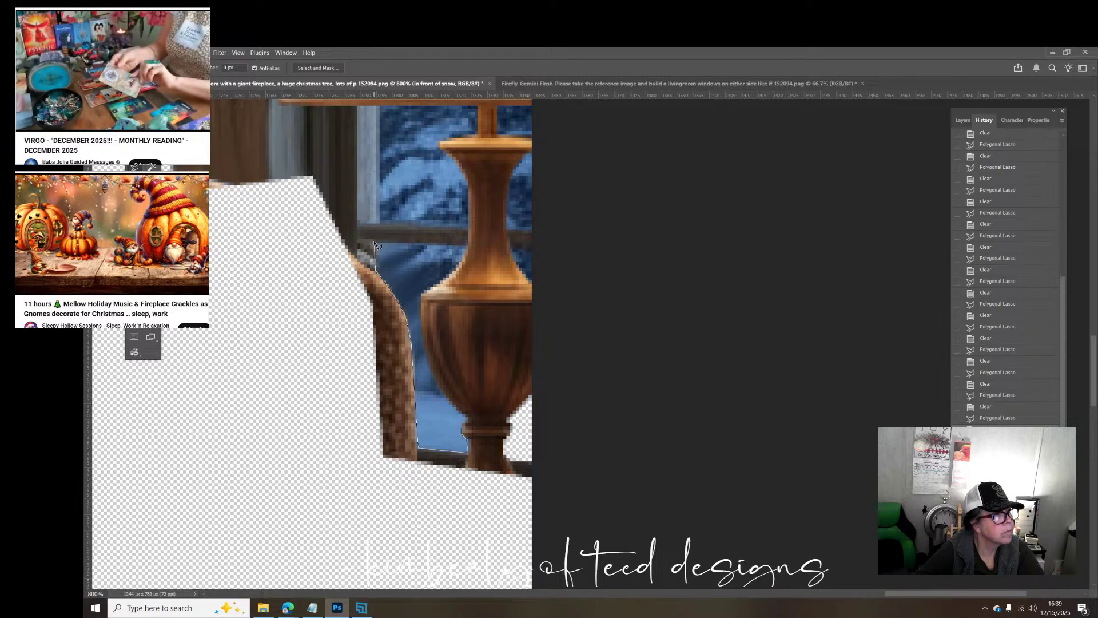
{"action": "left_click", "coordinate": [377, 243]}
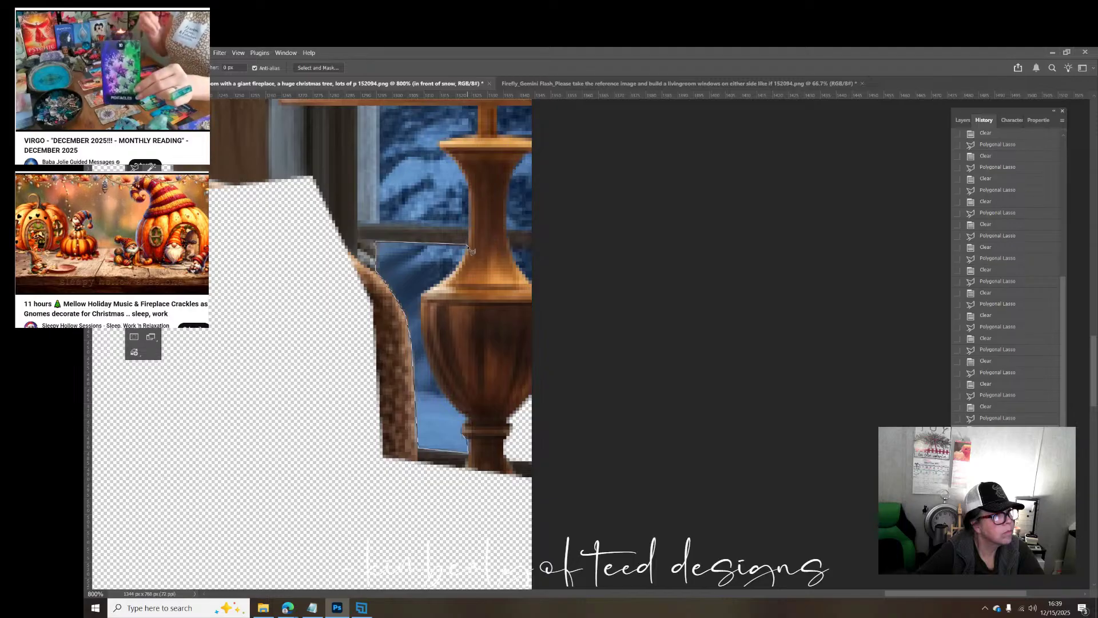
{"action": "left_click", "coordinate": [467, 246]}
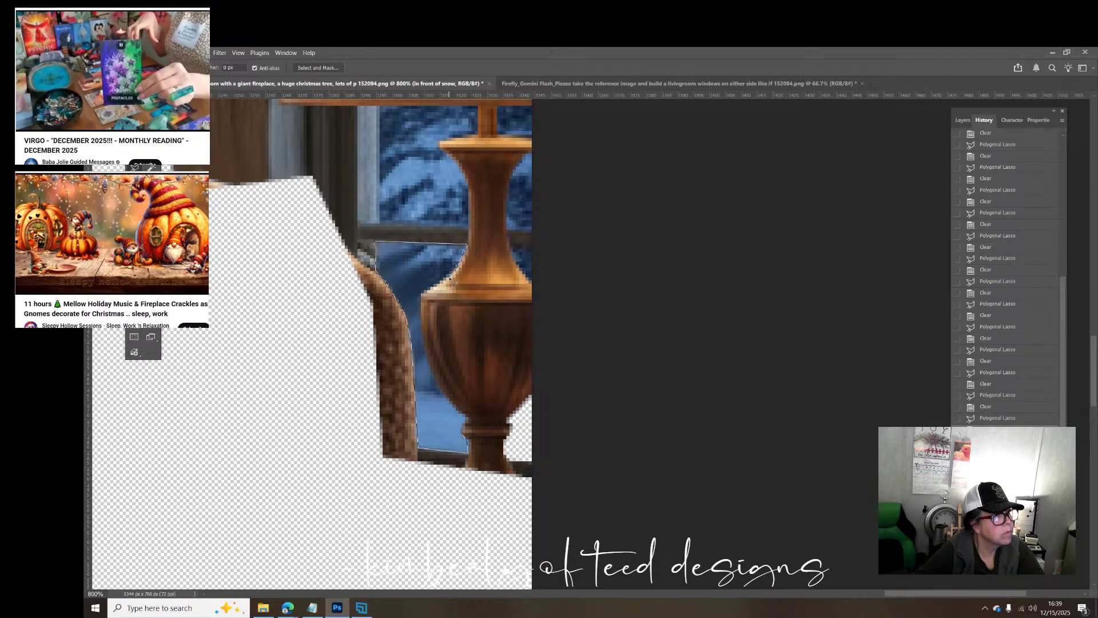
{"action": "left_click", "coordinate": [451, 282]}
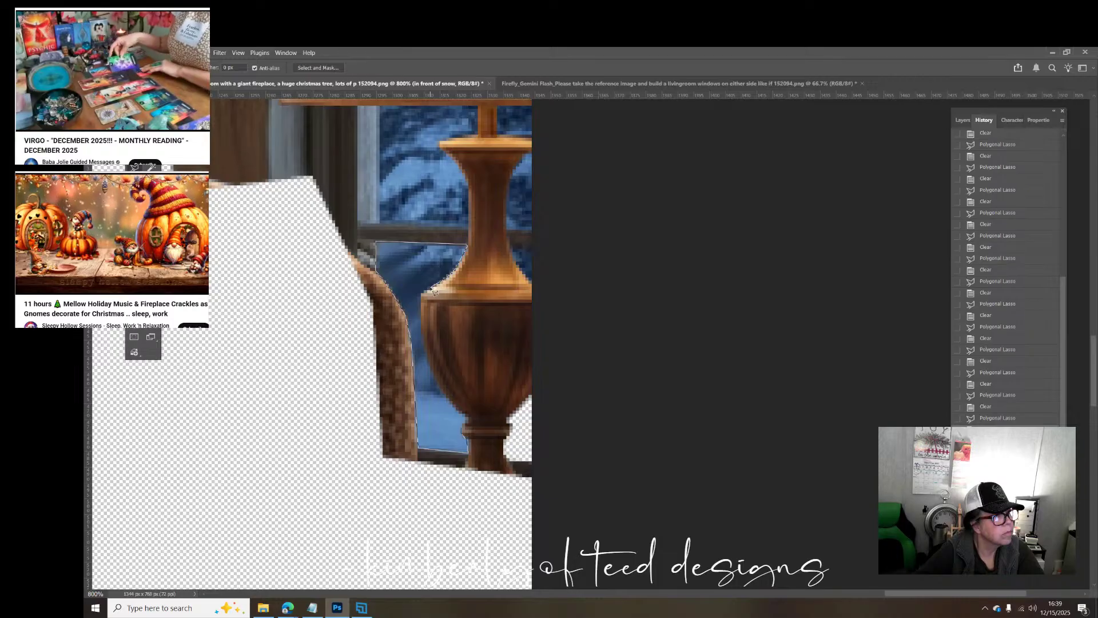
{"action": "left_click", "coordinate": [431, 288]}
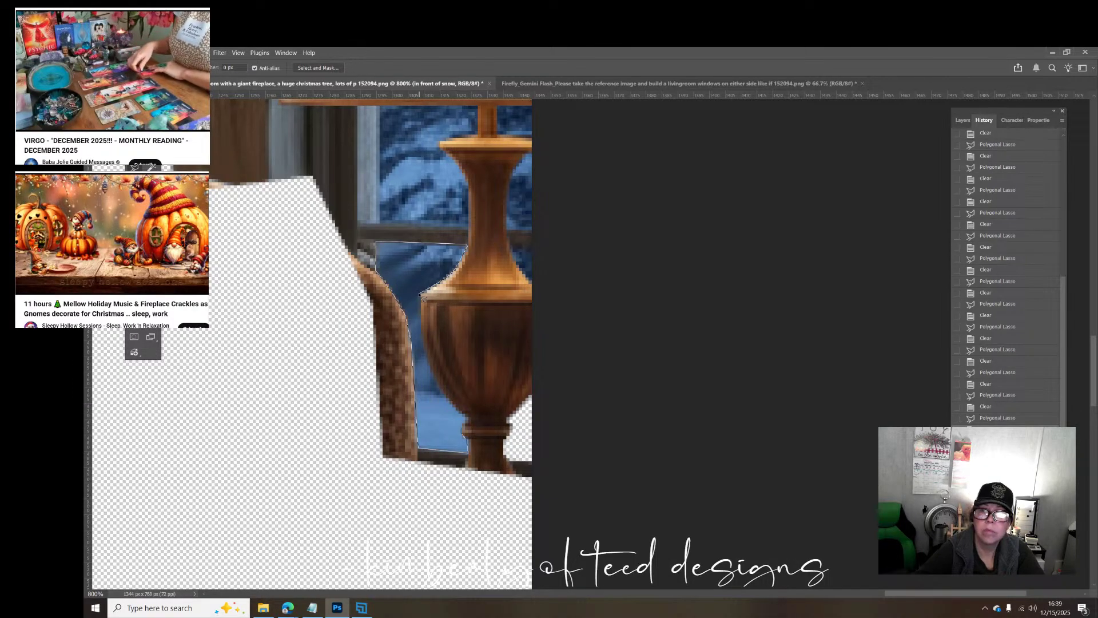
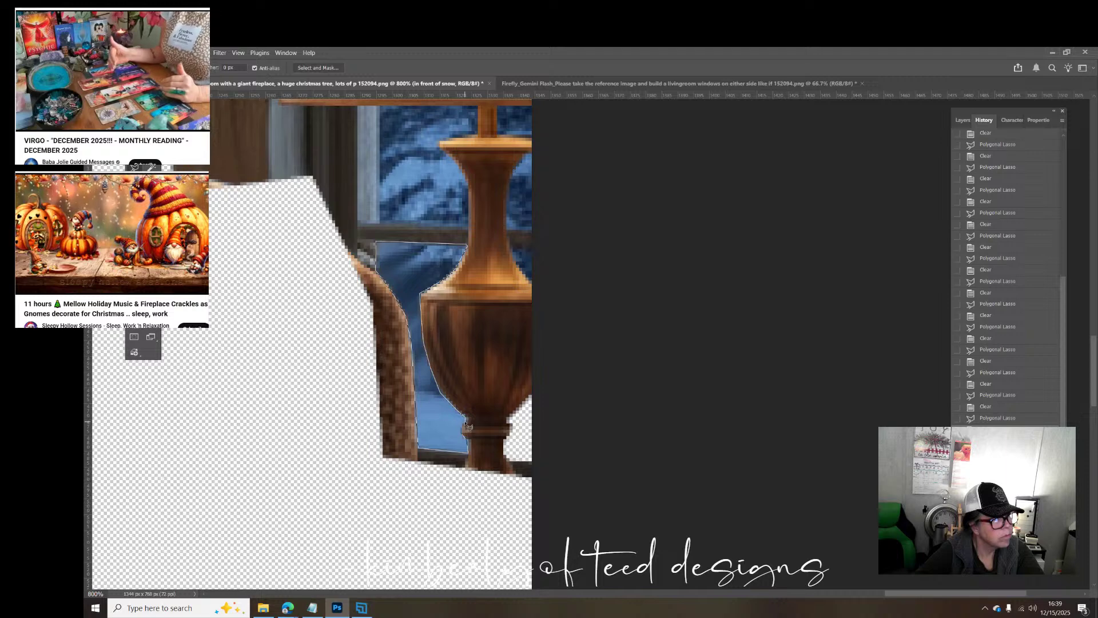
{"action": "left_click", "coordinate": [468, 451]}
{"action": "key", "text": "Delete"}
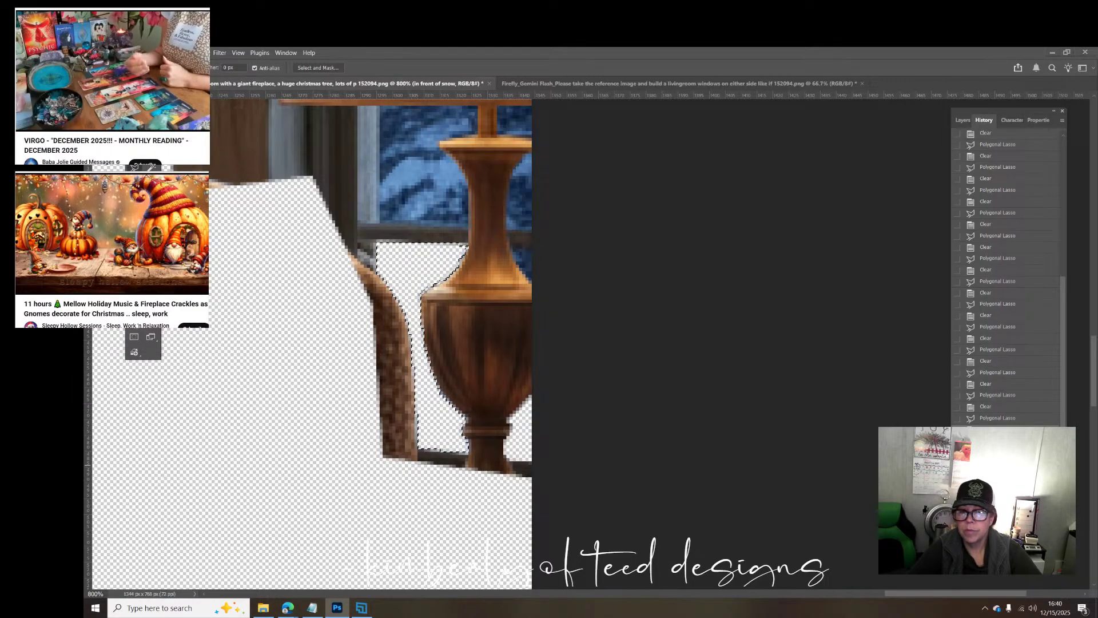
{"action": "key", "text": "ctrl+d"}
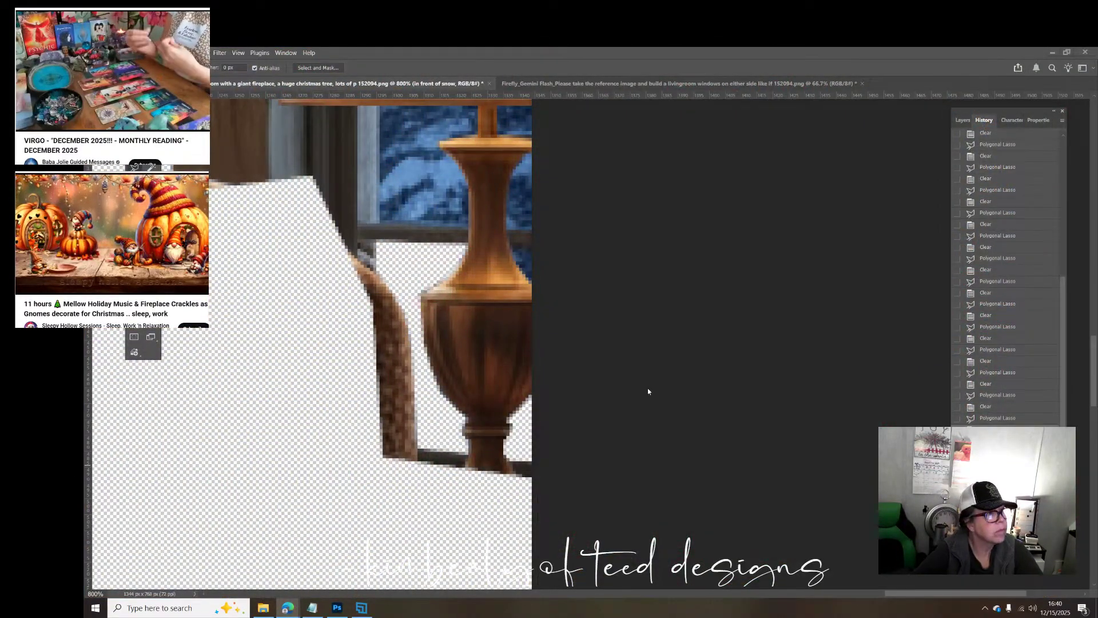
Step: Select the small snow patch right of the lamp's neck, below the window crossbar, with the Polygonal Lasso and delete it
{"action": "scroll", "coordinate": [531, 234], "scroll_direction": "up", "scroll_amount": 5}
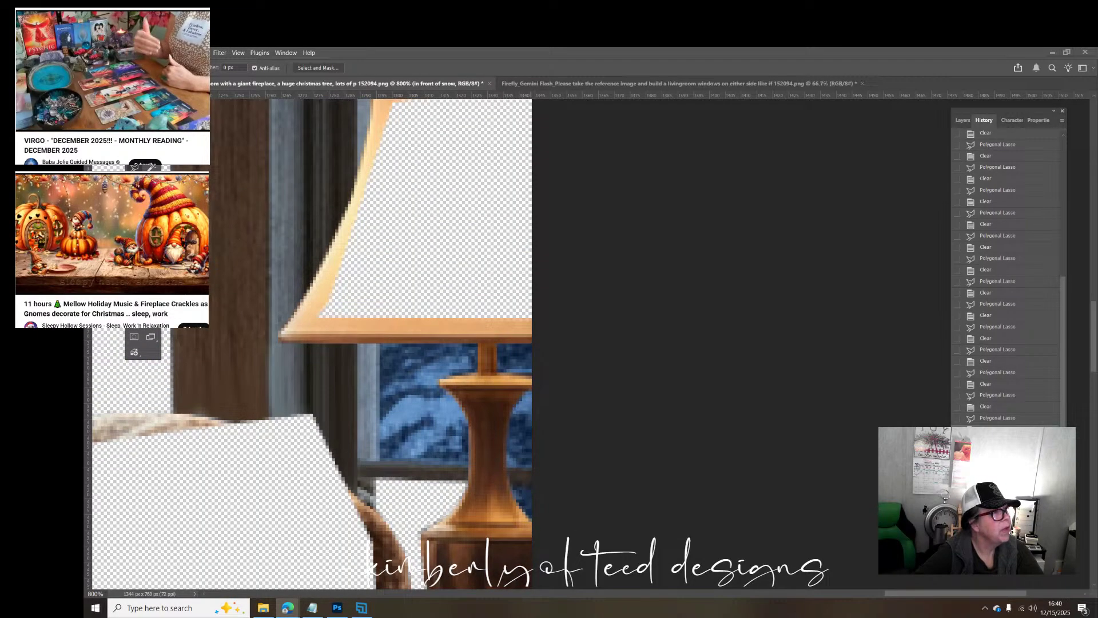
{"action": "left_click", "coordinate": [514, 485]}
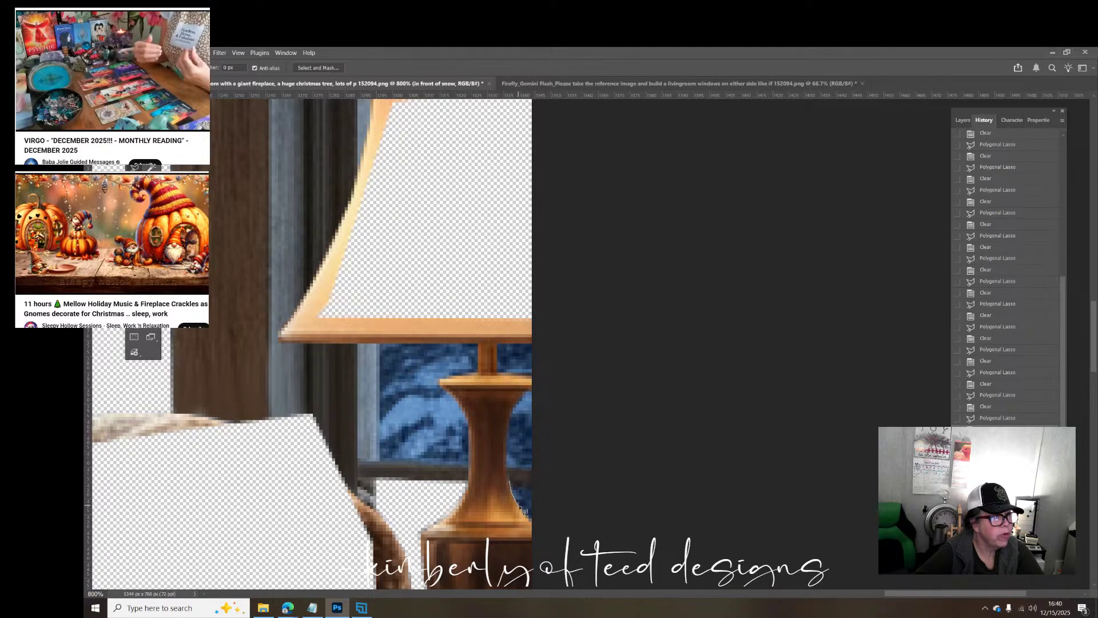
{"action": "left_click", "coordinate": [550, 539]}
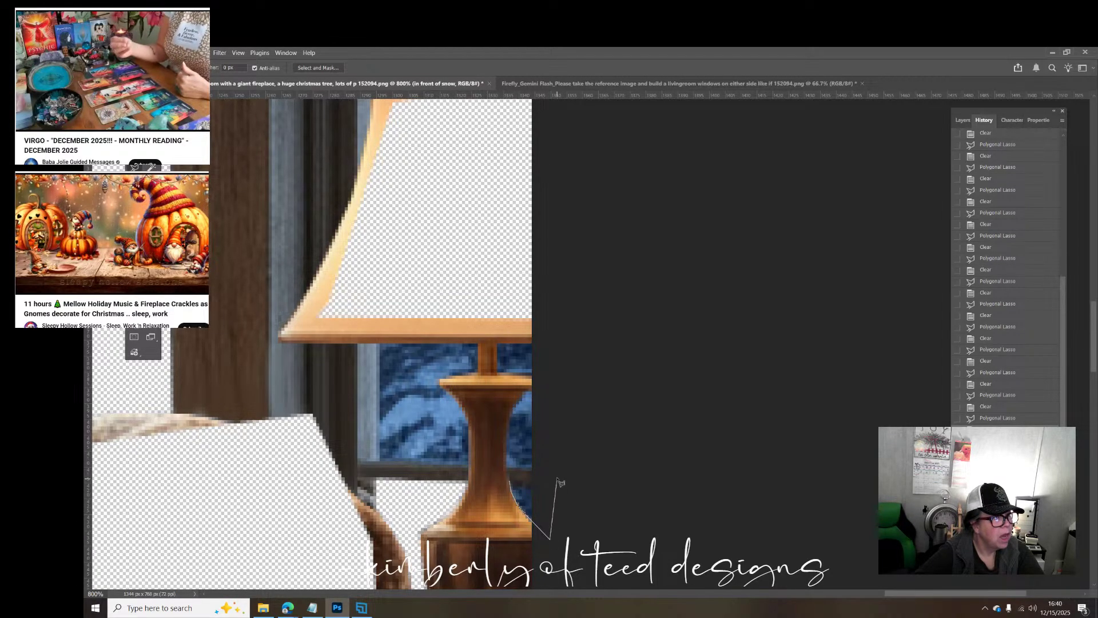
{"action": "left_click", "coordinate": [556, 478]}
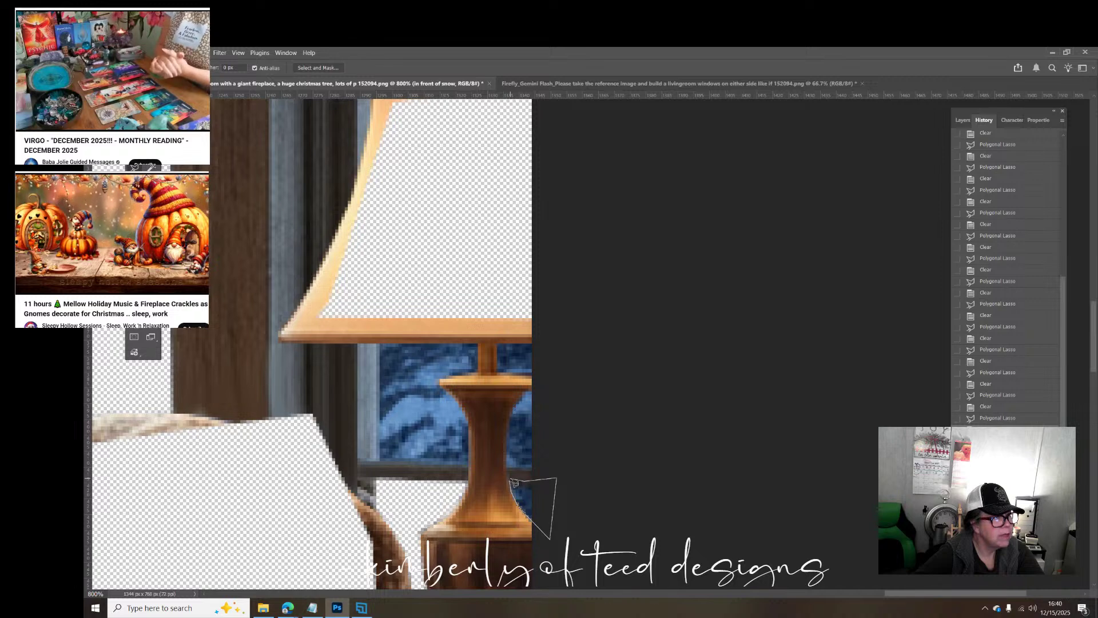
{"action": "left_click", "coordinate": [513, 486]}
{"action": "key", "text": "Delete"}
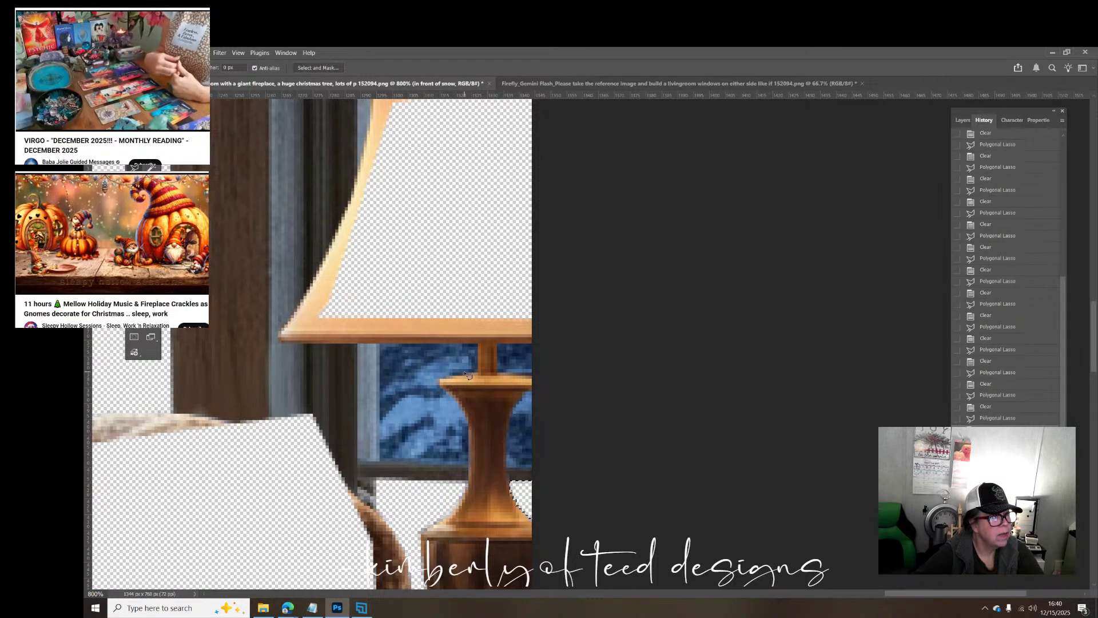
Step: Trace the snow area right of the lamp's neck, above the window crossbar, with the Polygonal Lasso and clear it
{"action": "left_click", "coordinate": [509, 426]}
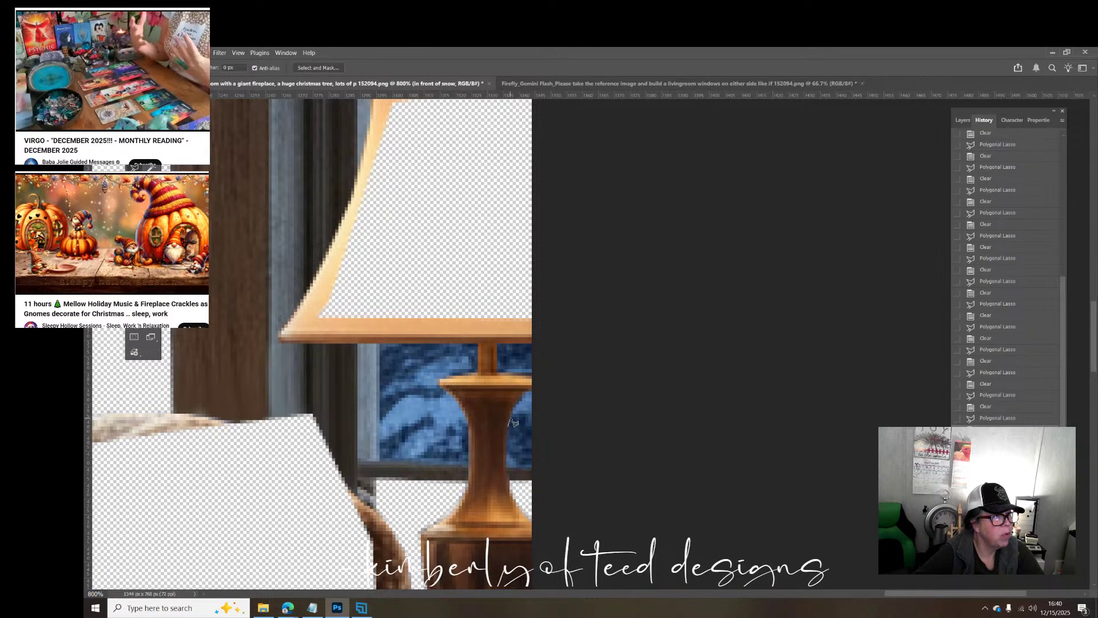
{"action": "left_click", "coordinate": [525, 391]}
{"action": "left_click", "coordinate": [567, 390]}
{"action": "left_click", "coordinate": [567, 457]}
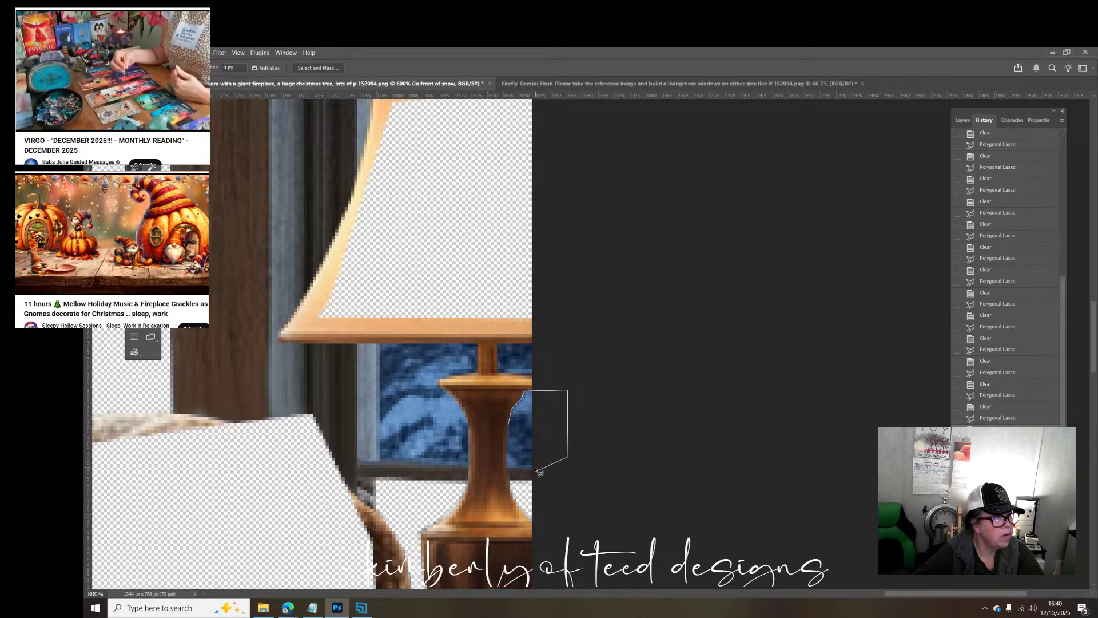
{"action": "left_click", "coordinate": [533, 471]}
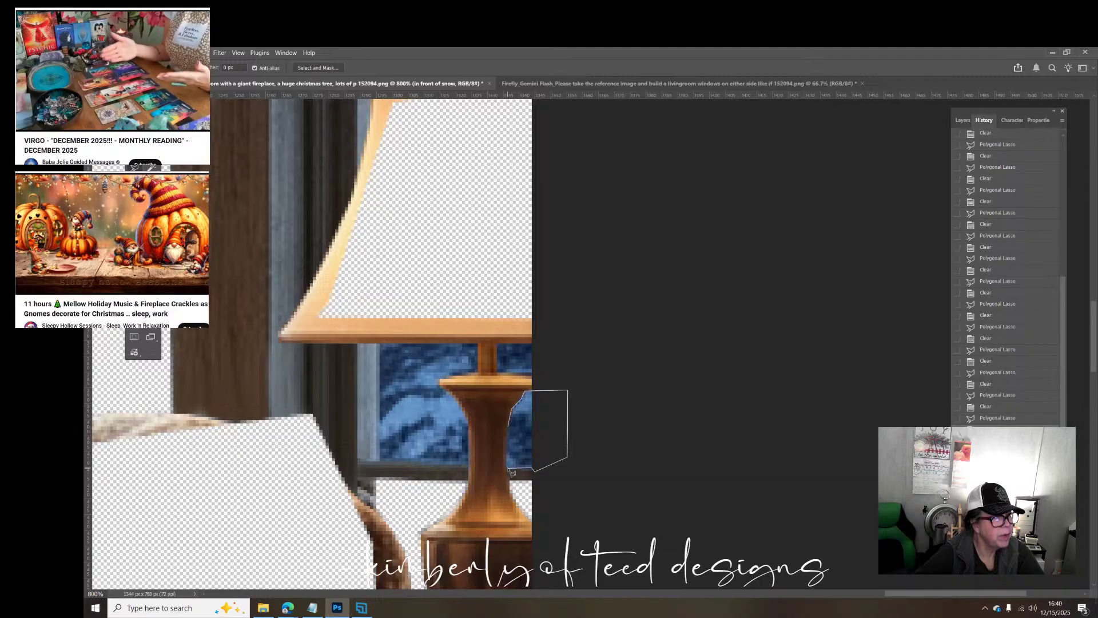
{"action": "left_click", "coordinate": [507, 467]}
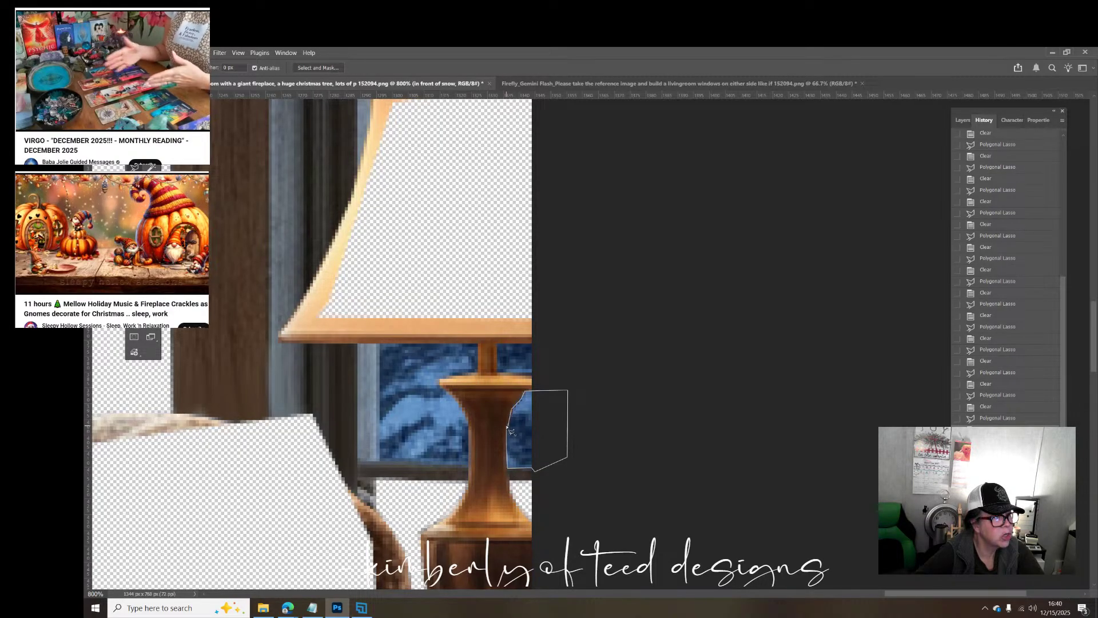
{"action": "double_click", "coordinate": [509, 429]}
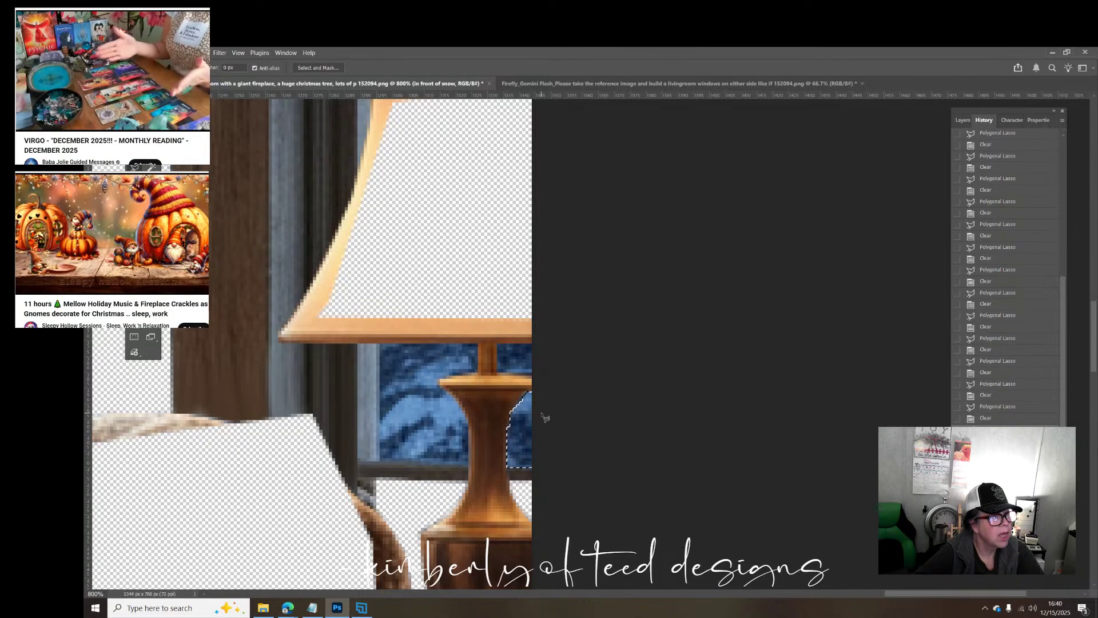
Step: Select the small gap right of the lamp's stem, directly under the shade, with the Polygonal Lasso and delete the scenery inside
{"action": "left_click", "coordinate": [498, 346]}
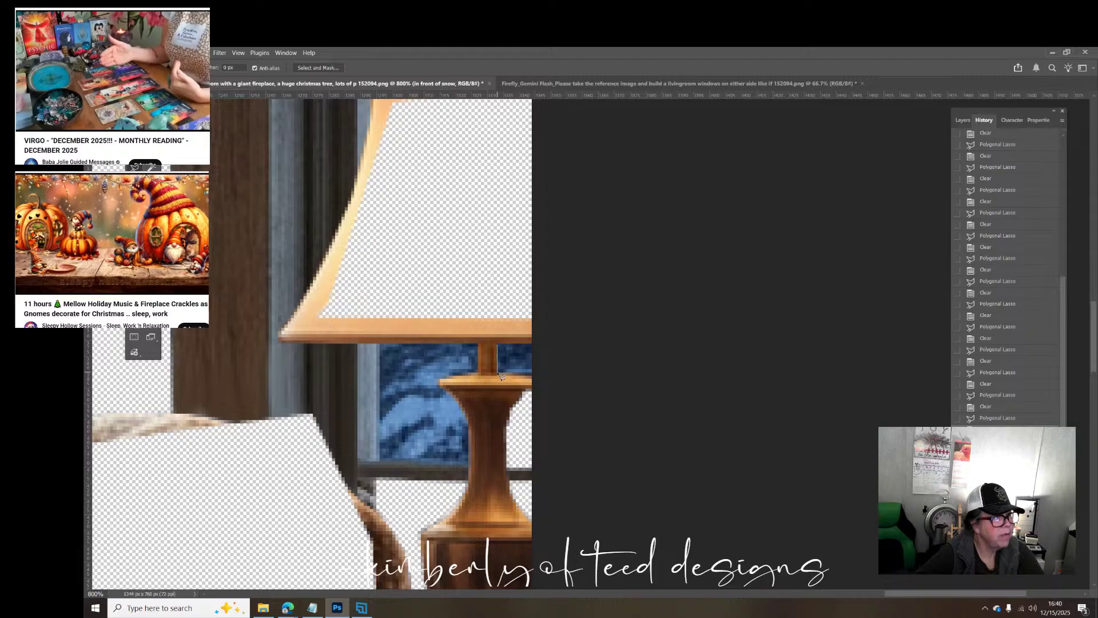
{"action": "left_click", "coordinate": [547, 383]}
{"action": "left_click", "coordinate": [546, 343]}
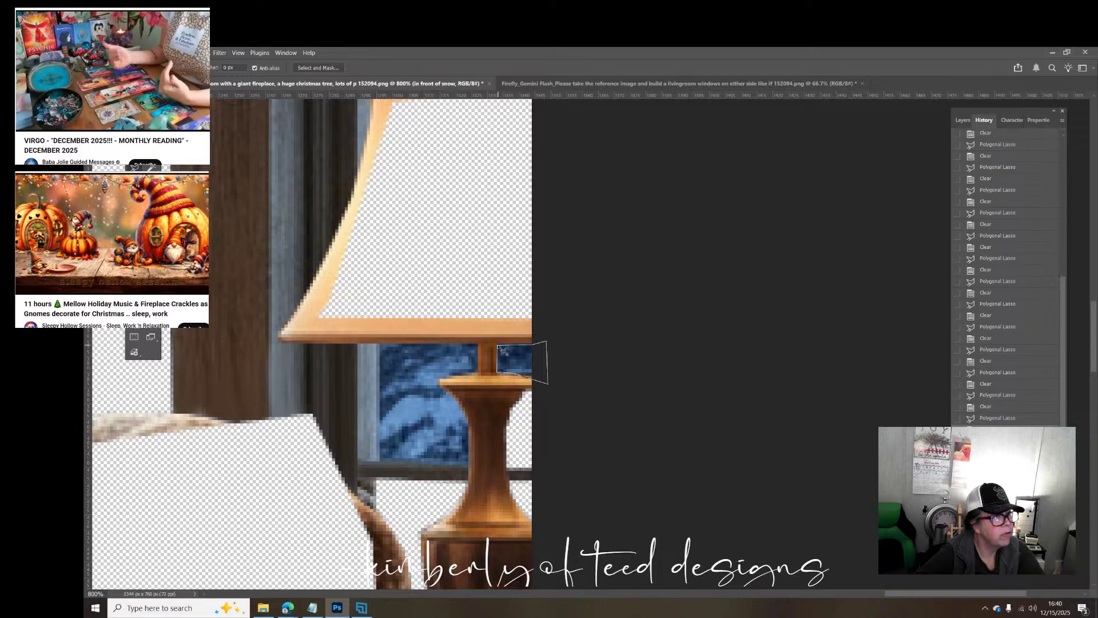
{"action": "left_click", "coordinate": [502, 351]}
{"action": "key", "text": "Delete"}
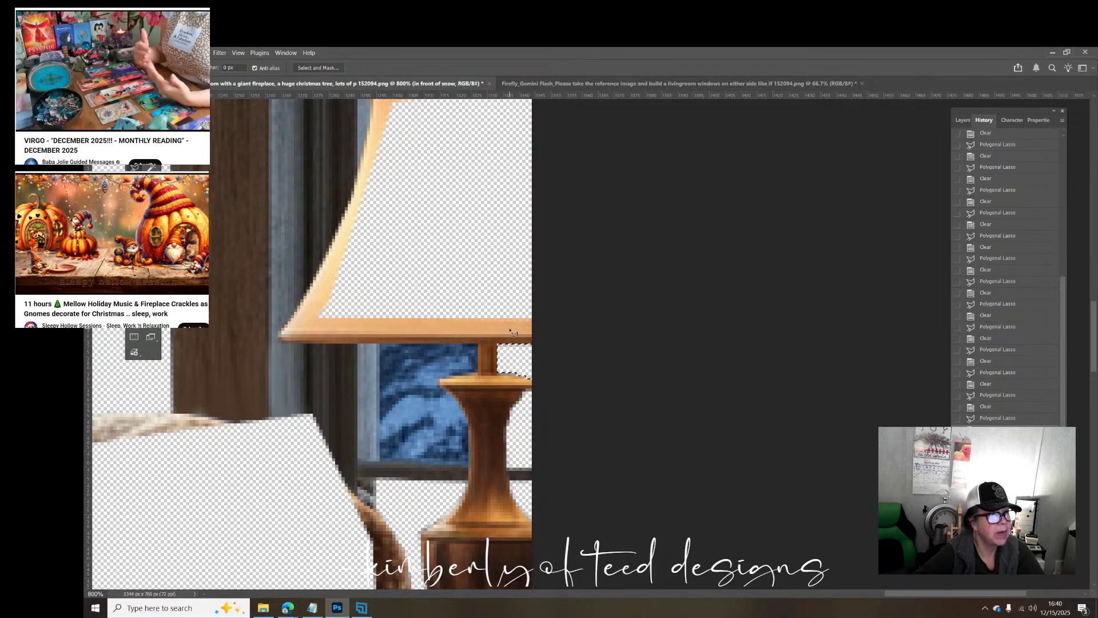
Step: Trace the pane between the window frame and the lamp's left side, under the shade, with the Polygonal Lasso, delete its scenery, and deselect
{"action": "left_click", "coordinate": [479, 347]}
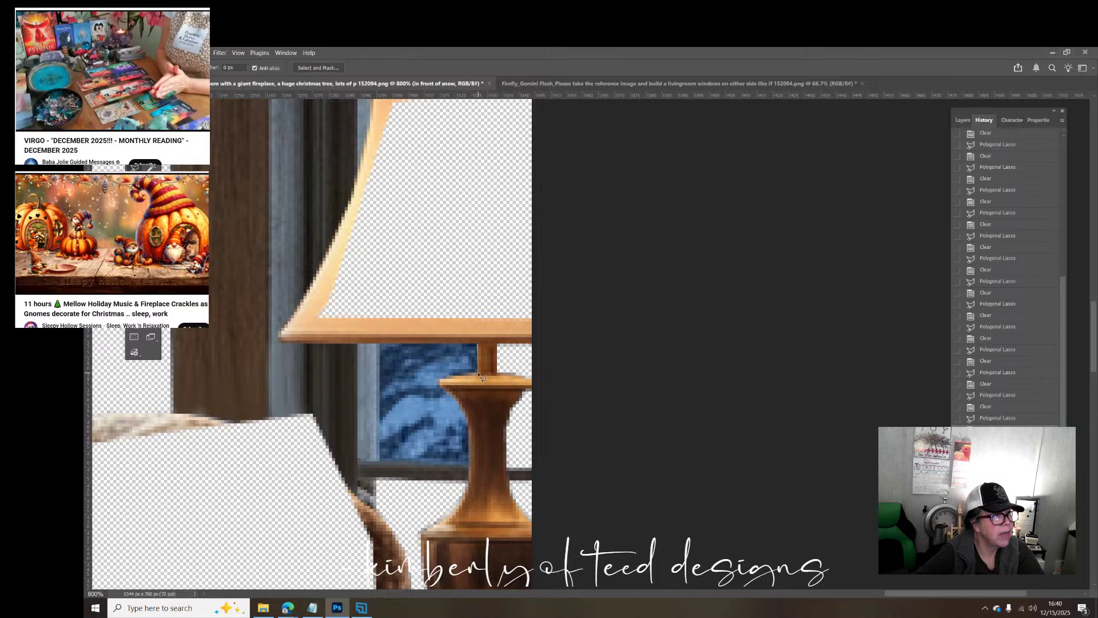
{"action": "left_click", "coordinate": [480, 375]}
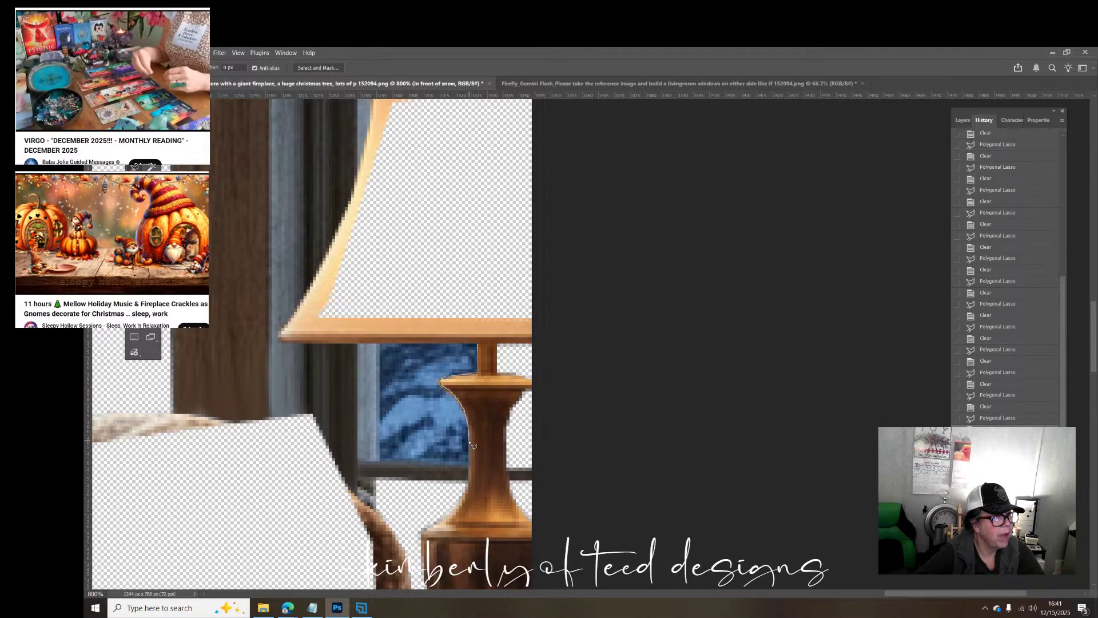
{"action": "left_click", "coordinate": [469, 467]}
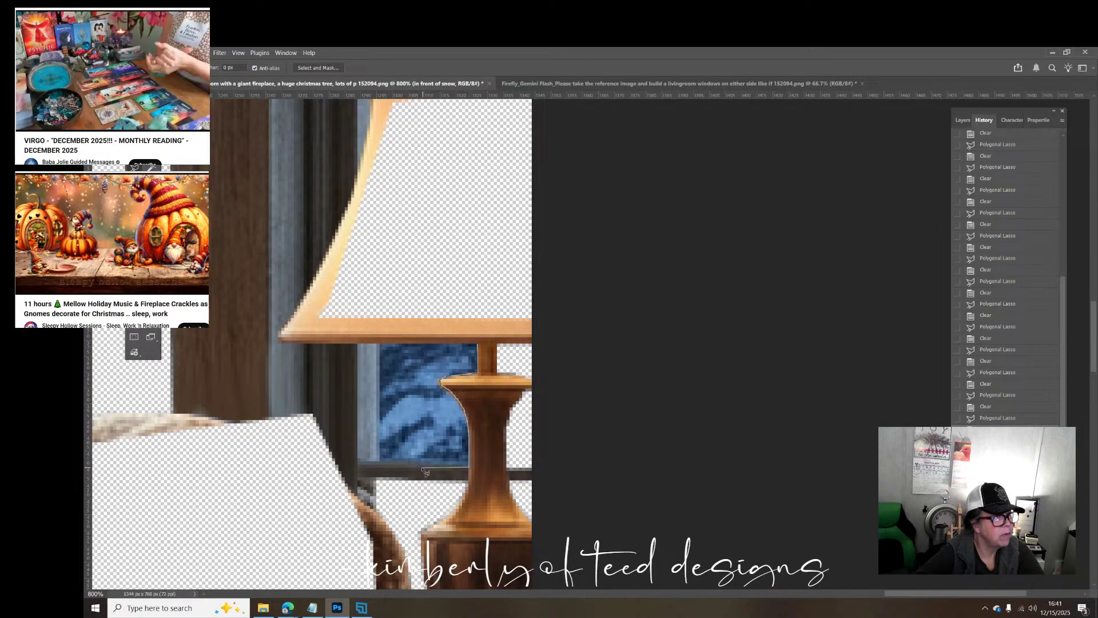
{"action": "left_click", "coordinate": [381, 462]}
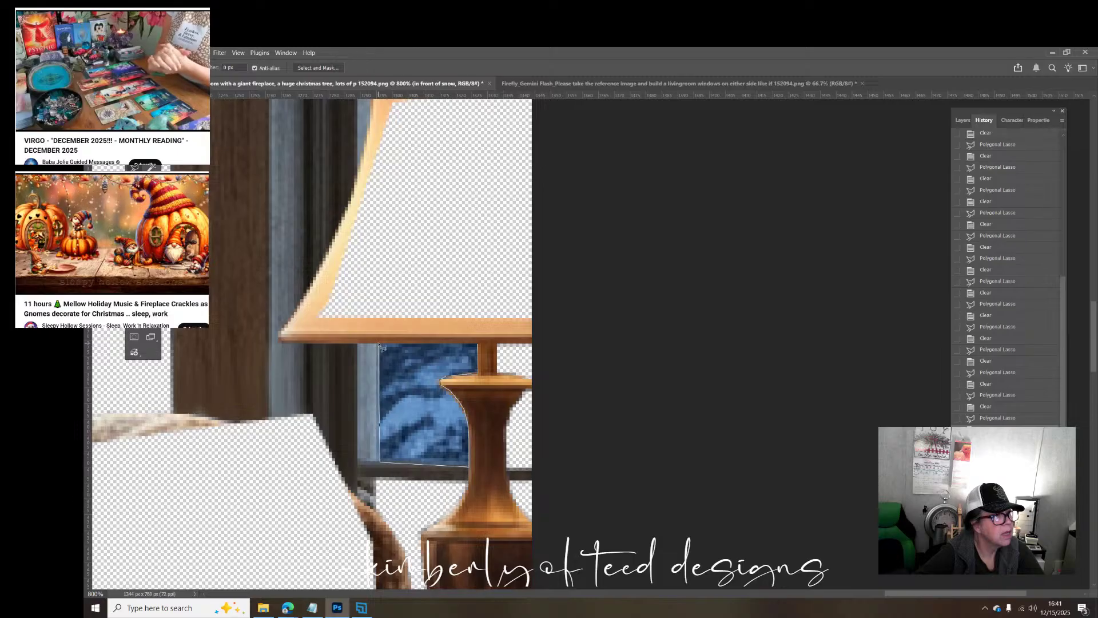
{"action": "left_click", "coordinate": [380, 345]}
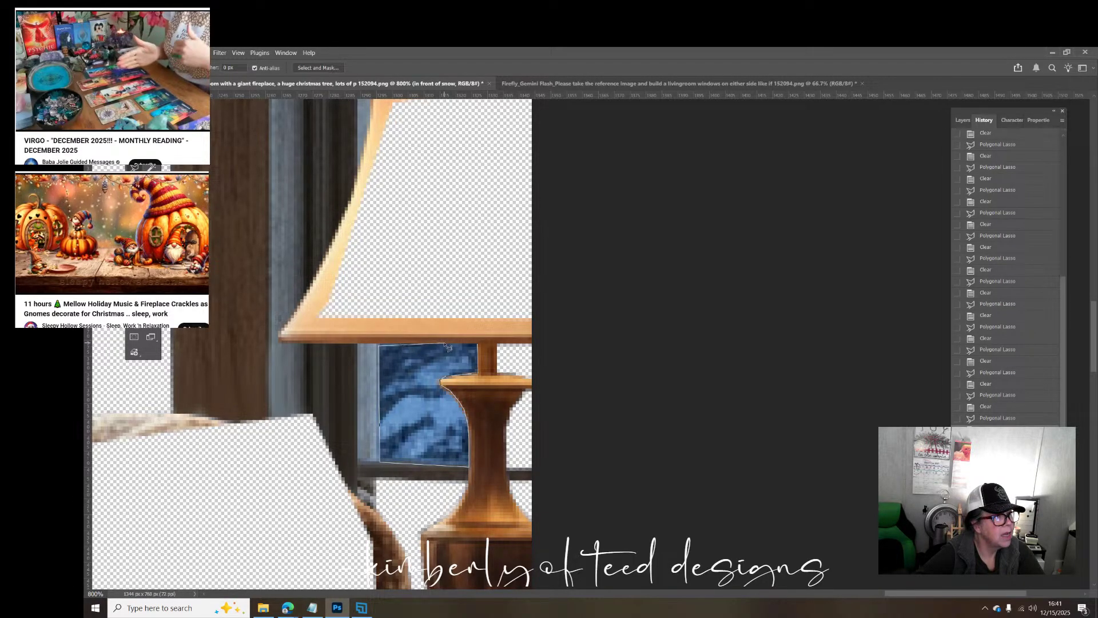
{"action": "left_click", "coordinate": [481, 349]}
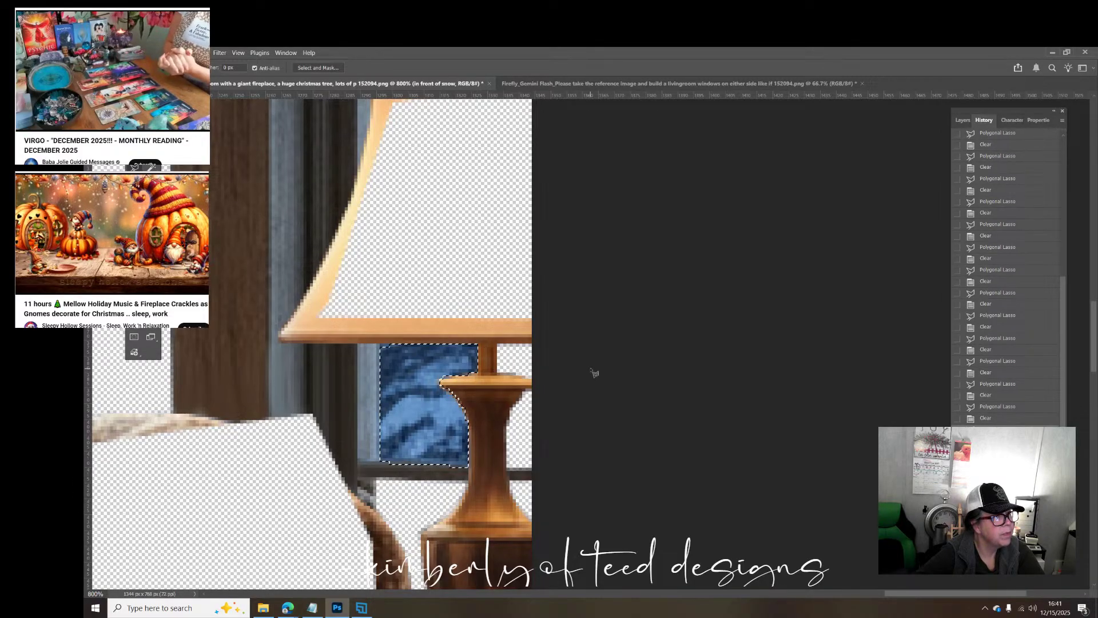
{"action": "key", "text": "Delete"}
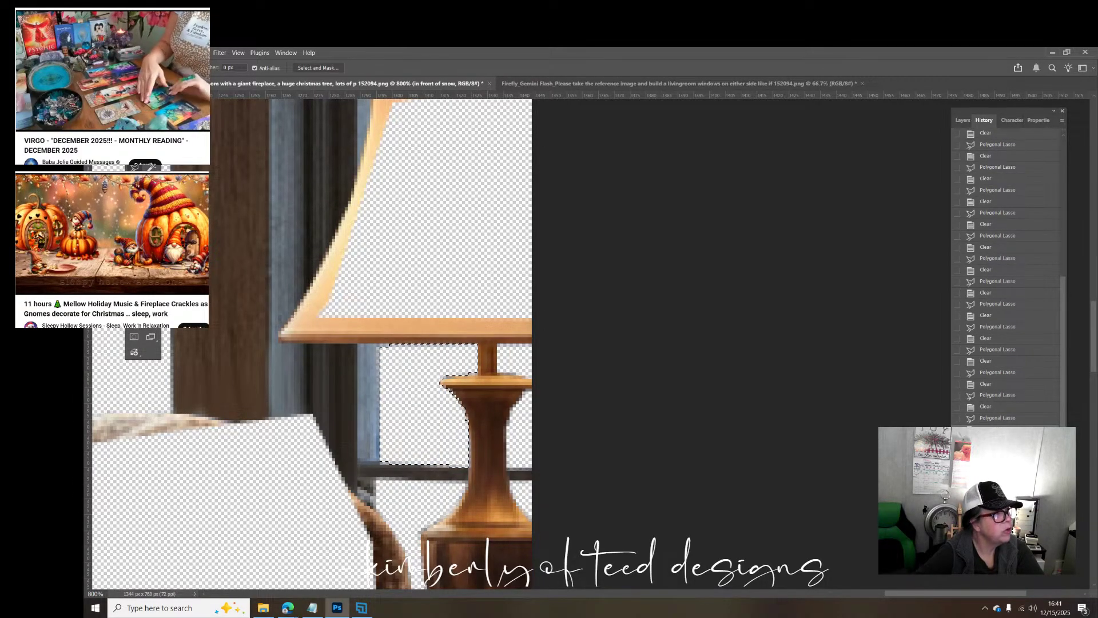
{"action": "key", "text": "m"}
{"action": "key", "text": "ctrl+d"}
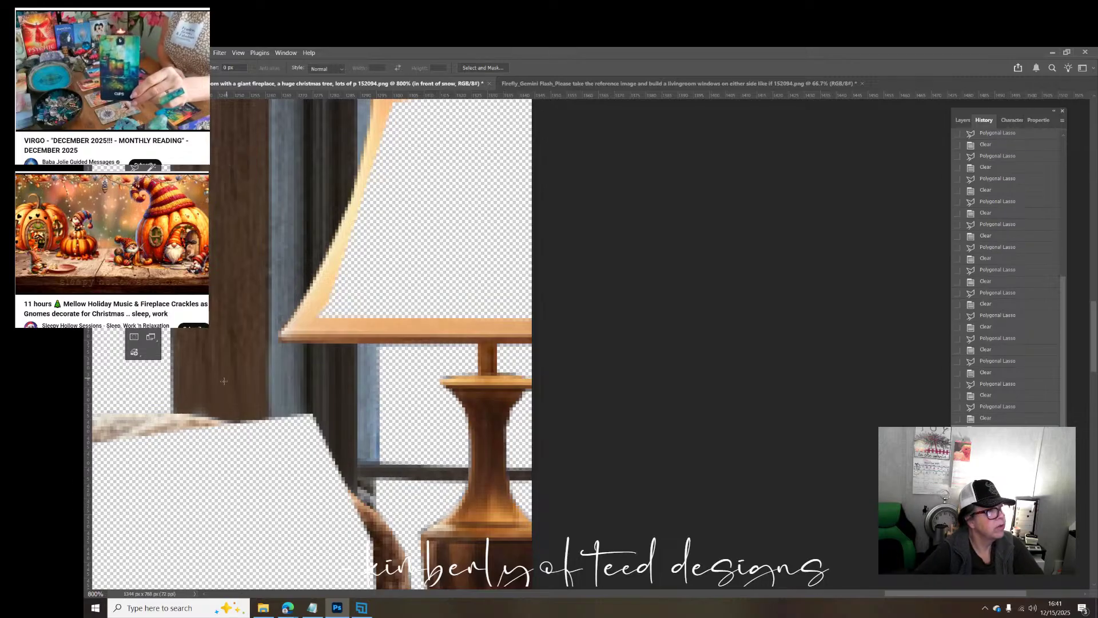
{"action": "key", "text": "z"}
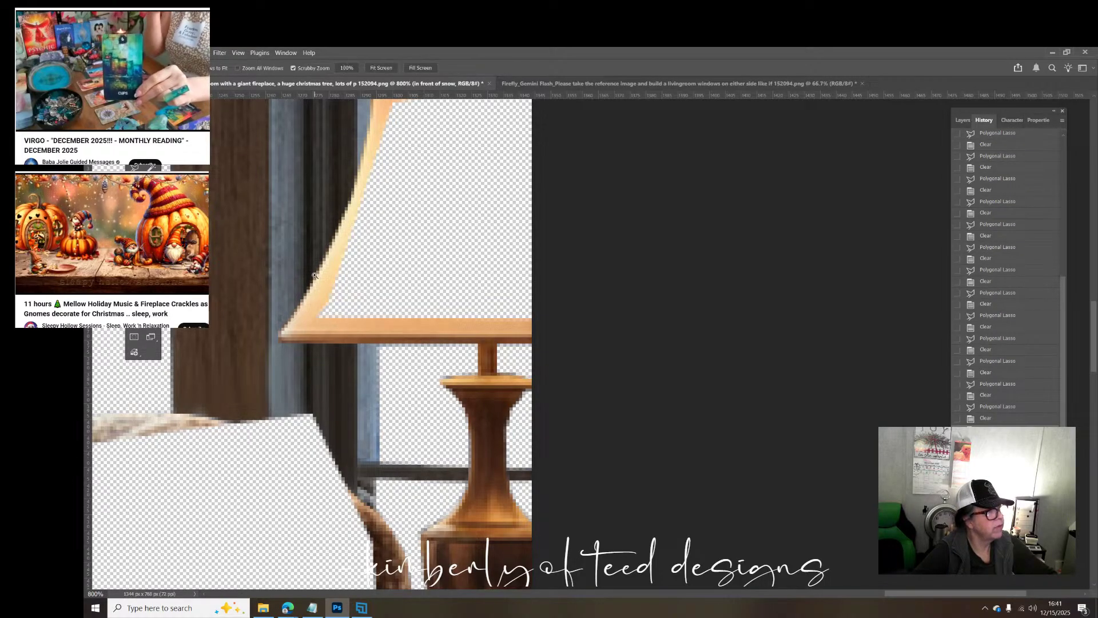
{"action": "left_click", "coordinate": [316, 279], "text": "alt"}
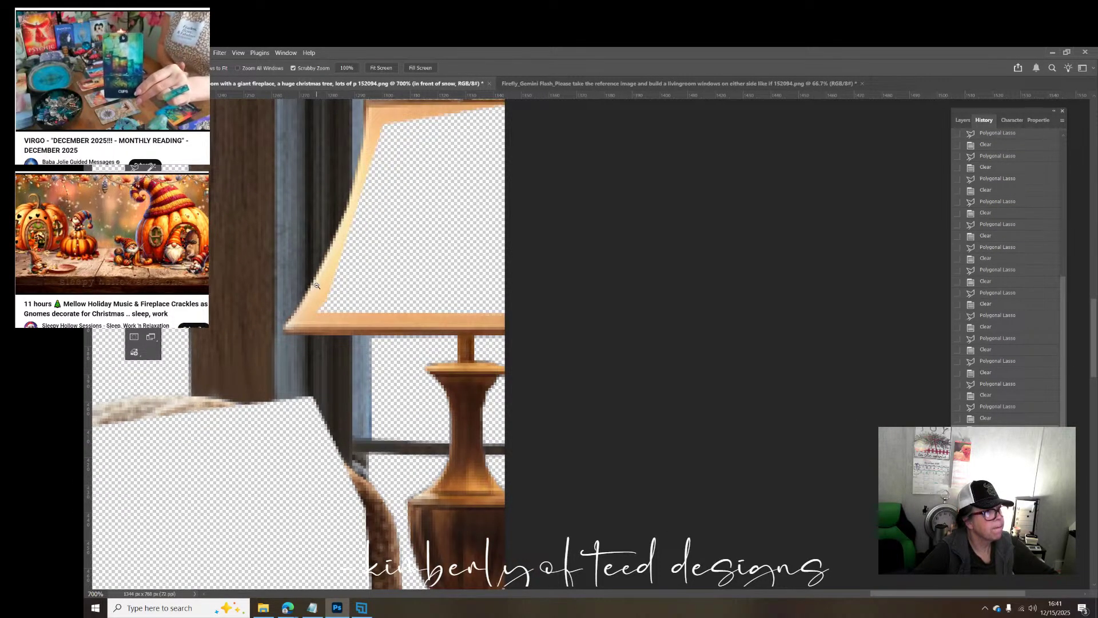
Step: Trace the narrow blue-sky pane left of the arched window's center post with the Polygonal Lasso, delete its sky, and deselect
{"action": "left_click", "coordinate": [316, 286], "text": "alt"}
{"action": "left_click", "coordinate": [317, 287], "text": "alt"}
{"action": "left_click", "coordinate": [317, 289], "text": "alt"}
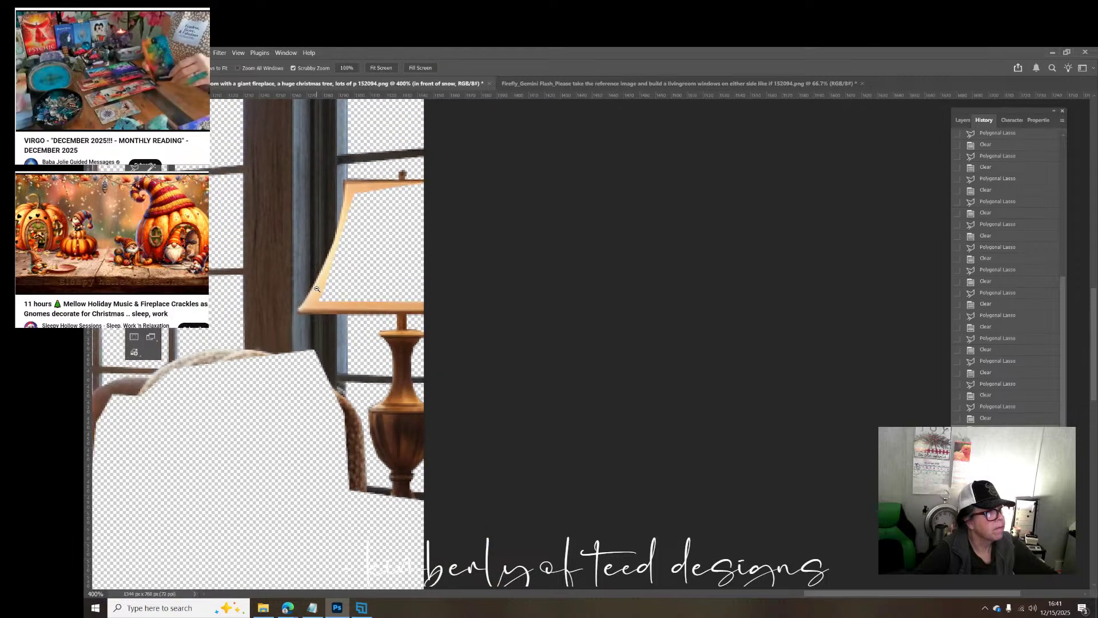
{"action": "left_click", "coordinate": [317, 292], "text": "alt"}
{"action": "left_click", "coordinate": [316, 292], "text": "alt"}
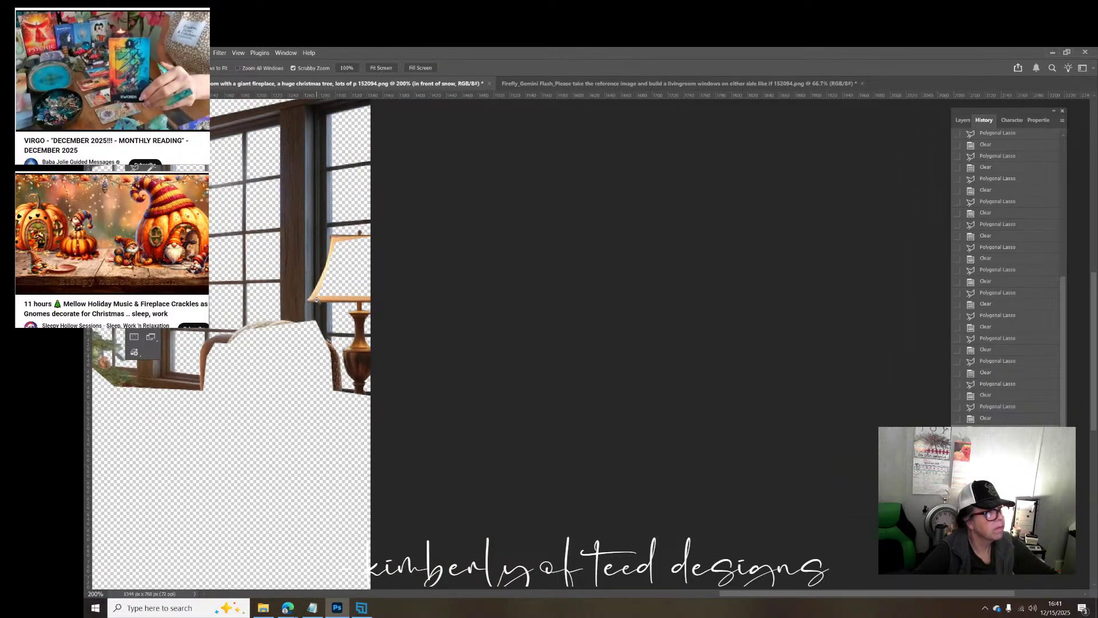
{"action": "left_click", "coordinate": [316, 301], "text": "alt"}
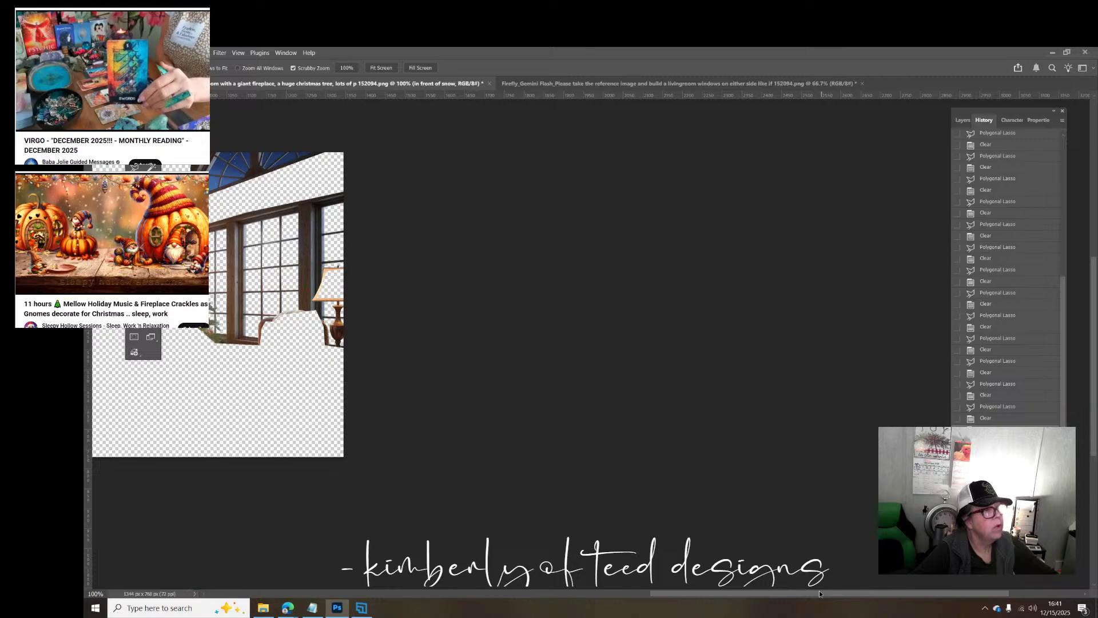
{"action": "left_click_drag", "start_coordinate": [760, 594], "coordinate": [729, 595]}
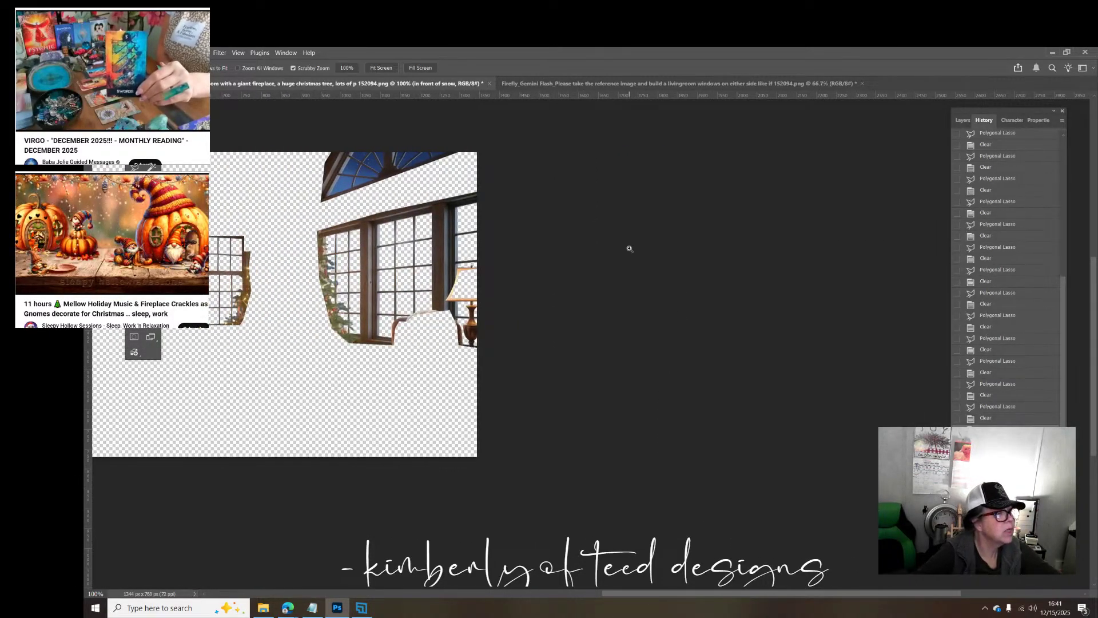
{"action": "scroll", "coordinate": [578, 231], "scroll_direction": "up", "scroll_amount": 5}
{"action": "scroll", "coordinate": [579, 231], "scroll_direction": "up", "scroll_amount": 2}
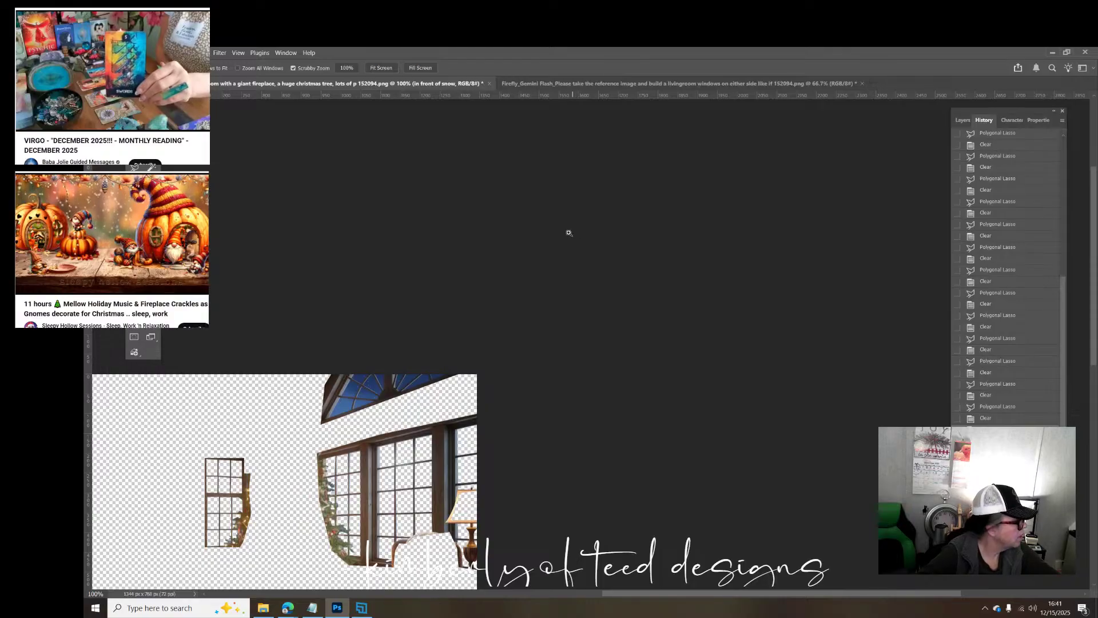
{"action": "left_click", "coordinate": [324, 402]}
{"action": "left_click", "coordinate": [324, 402]}
{"action": "scroll", "coordinate": [384, 383], "scroll_direction": "down", "scroll_amount": 4}
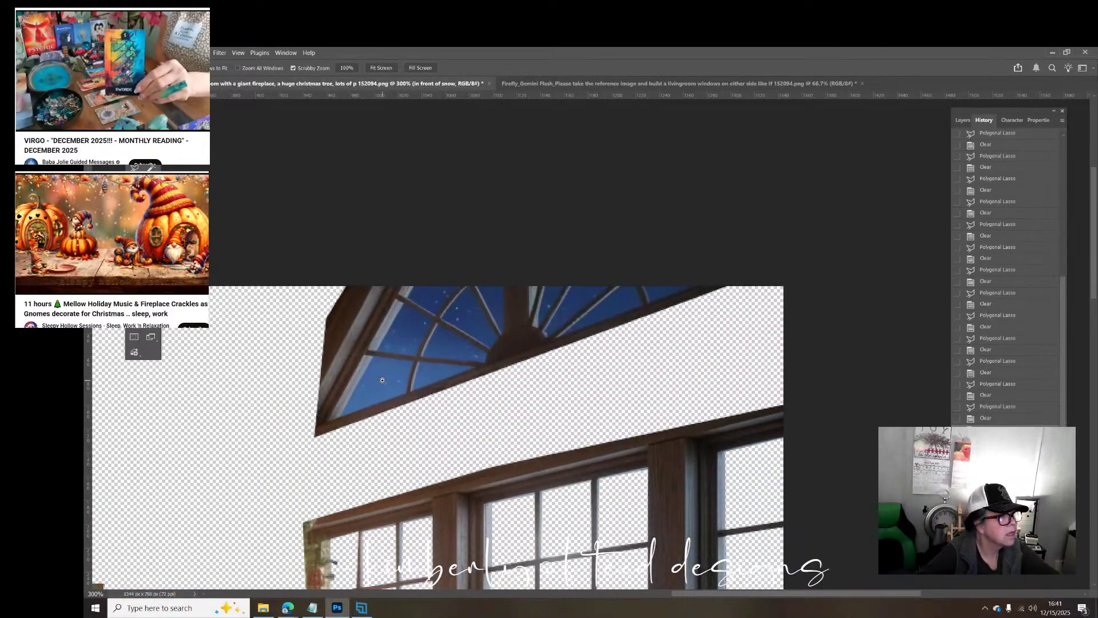
{"action": "scroll", "coordinate": [385, 387], "scroll_direction": "up", "scroll_amount": 5}
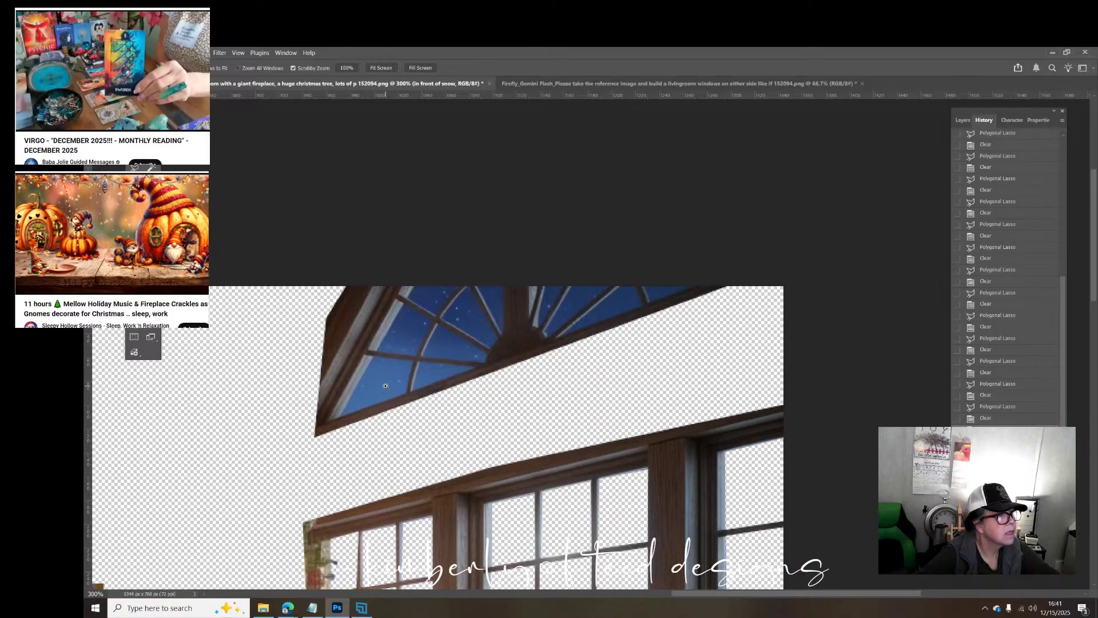
{"action": "left_click", "coordinate": [378, 365]}
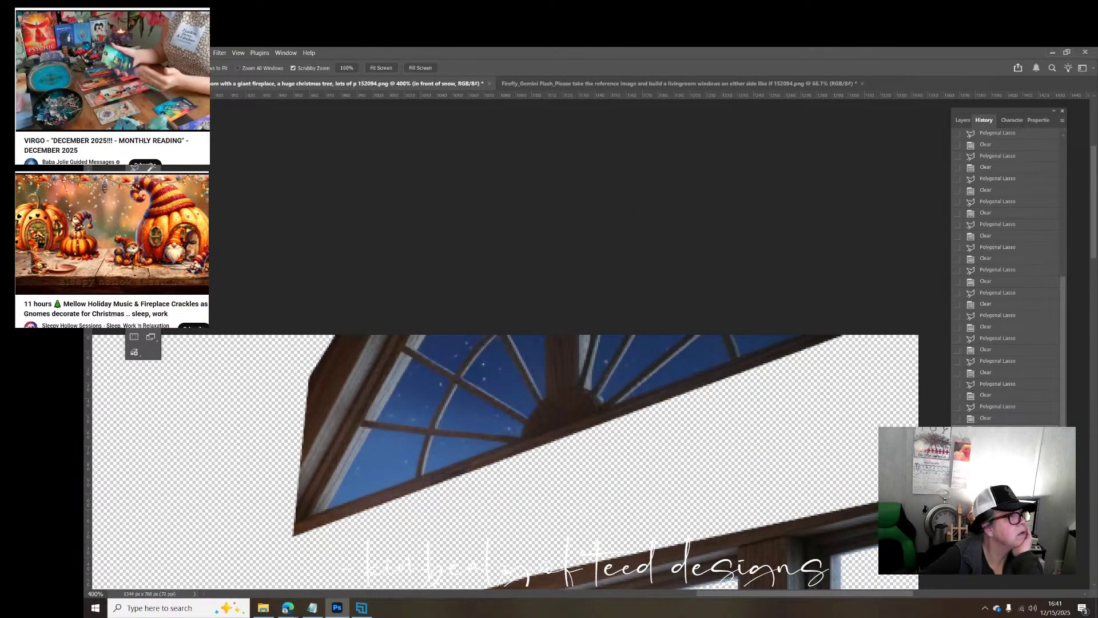
{"action": "key", "text": "l"}
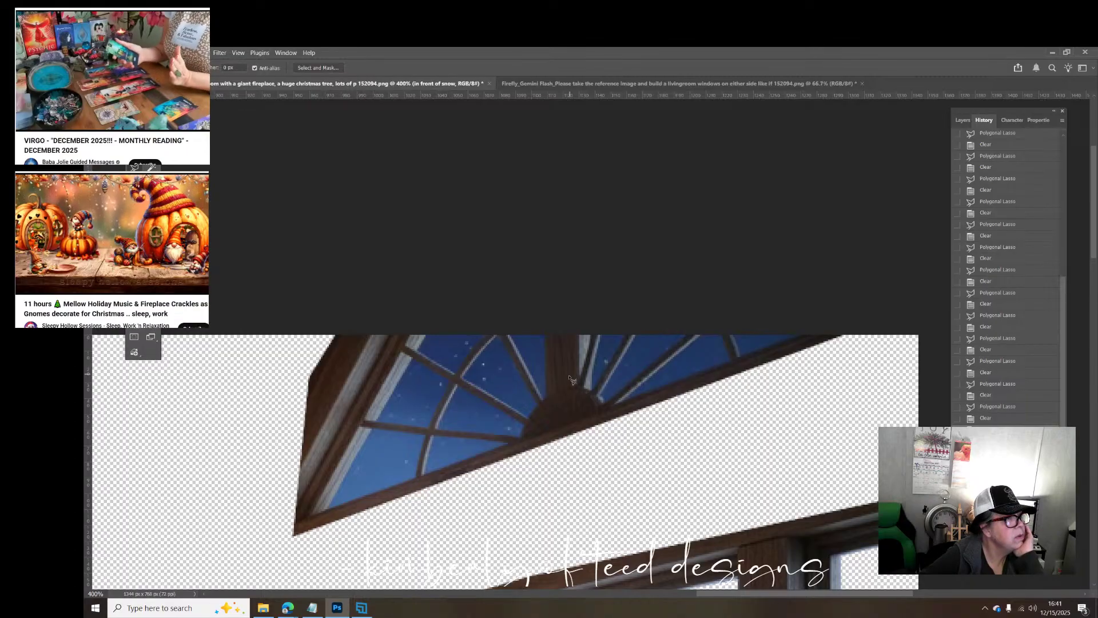
{"action": "left_click", "coordinate": [544, 397]}
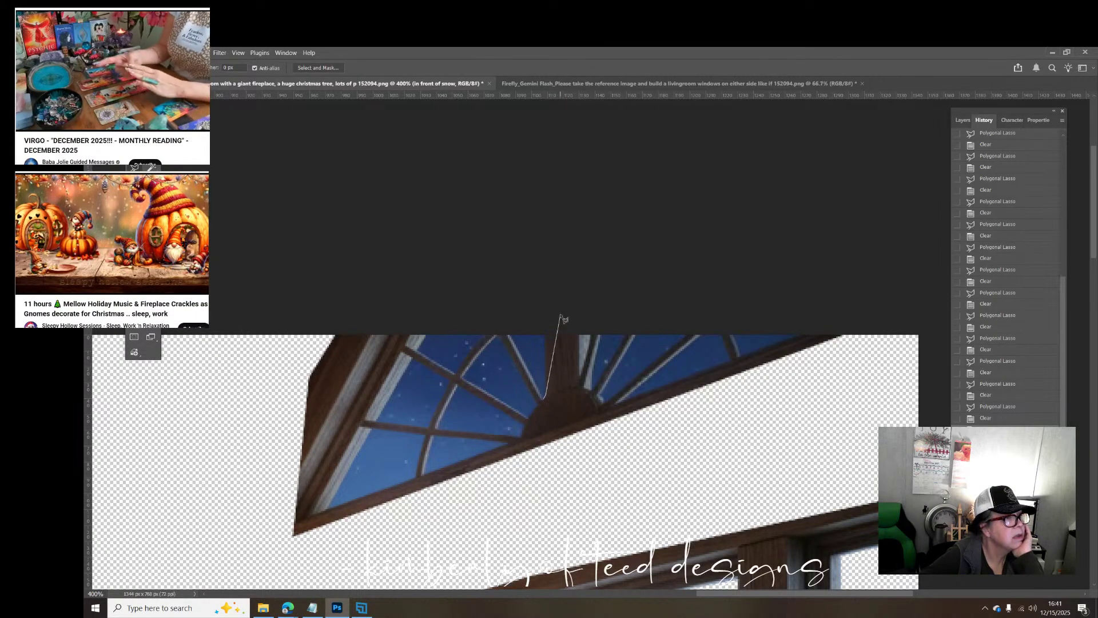
{"action": "left_click", "coordinate": [544, 266]}
{"action": "left_click", "coordinate": [494, 280]}
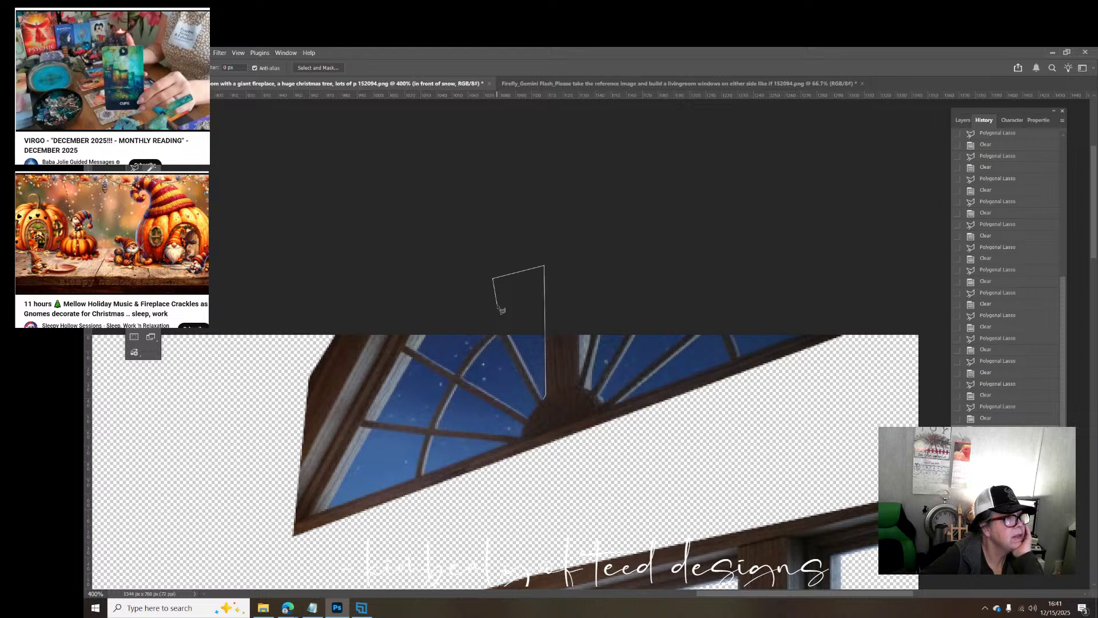
{"action": "left_click", "coordinate": [509, 336]}
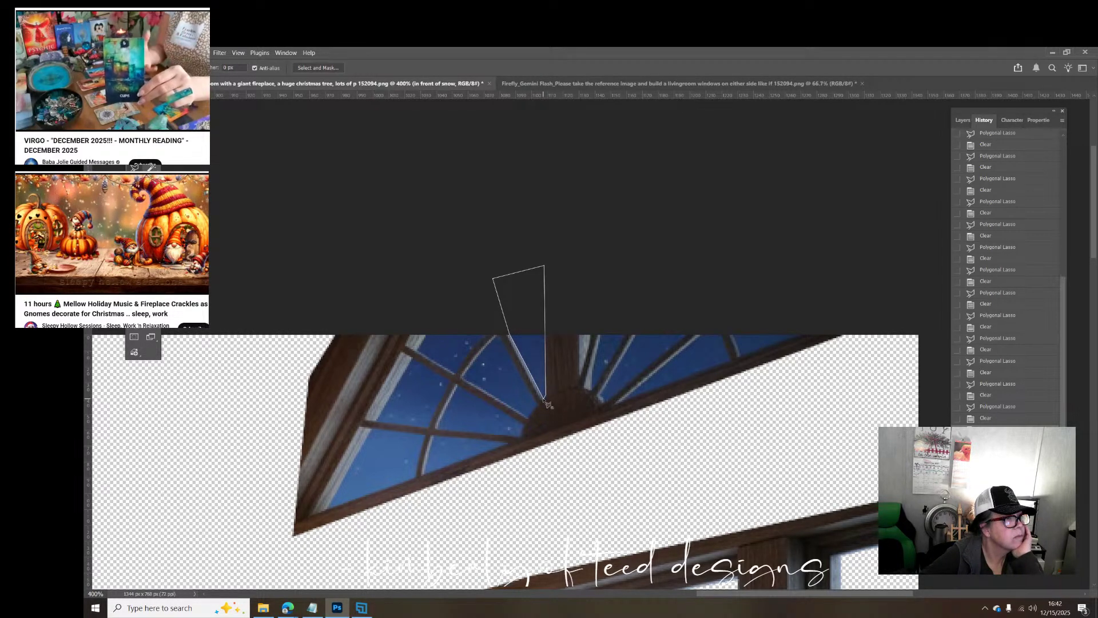
{"action": "left_click", "coordinate": [545, 399]}
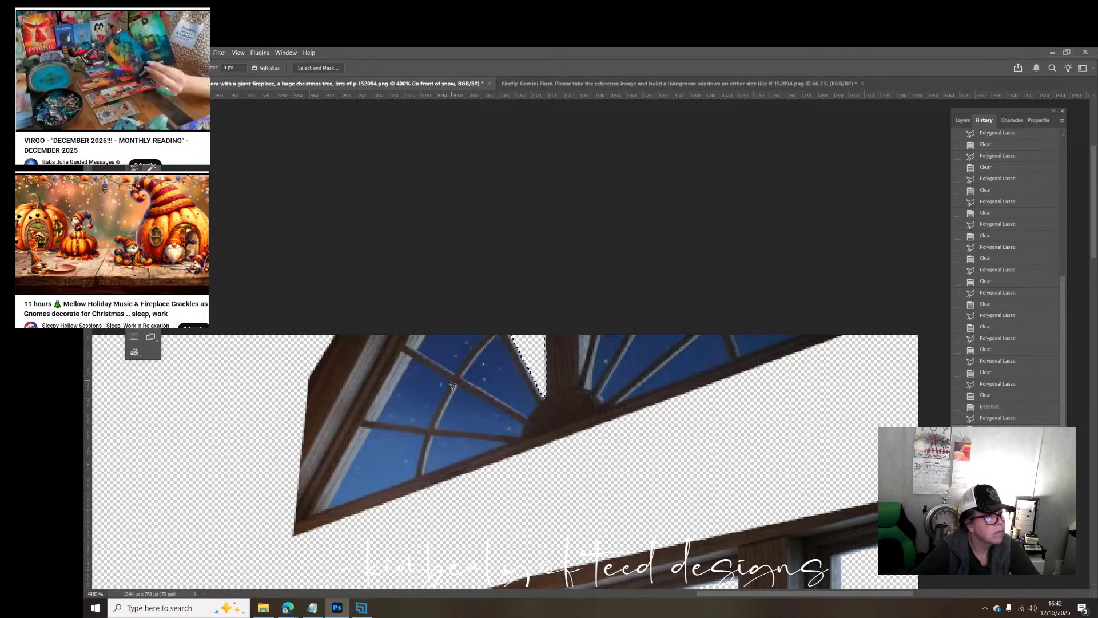
{"action": "key", "text": "ctrl+z"}
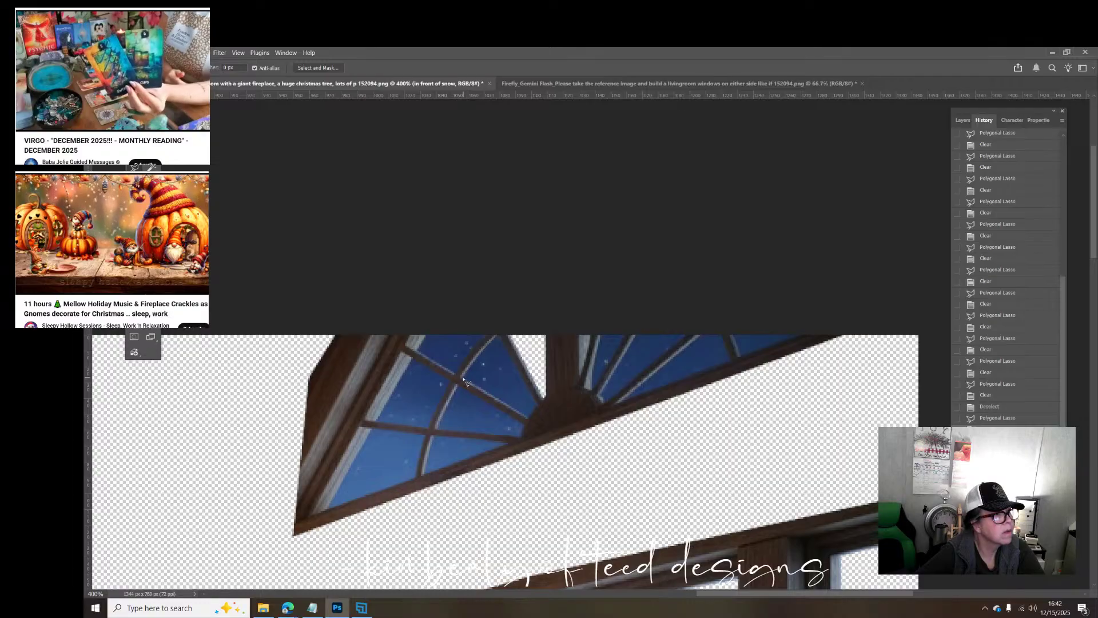
Step: Select the wedge pane inside the arched bar, left of the cleared narrow pane, with the Polygonal Lasso and delete its sky
{"action": "left_click", "coordinate": [464, 379]}
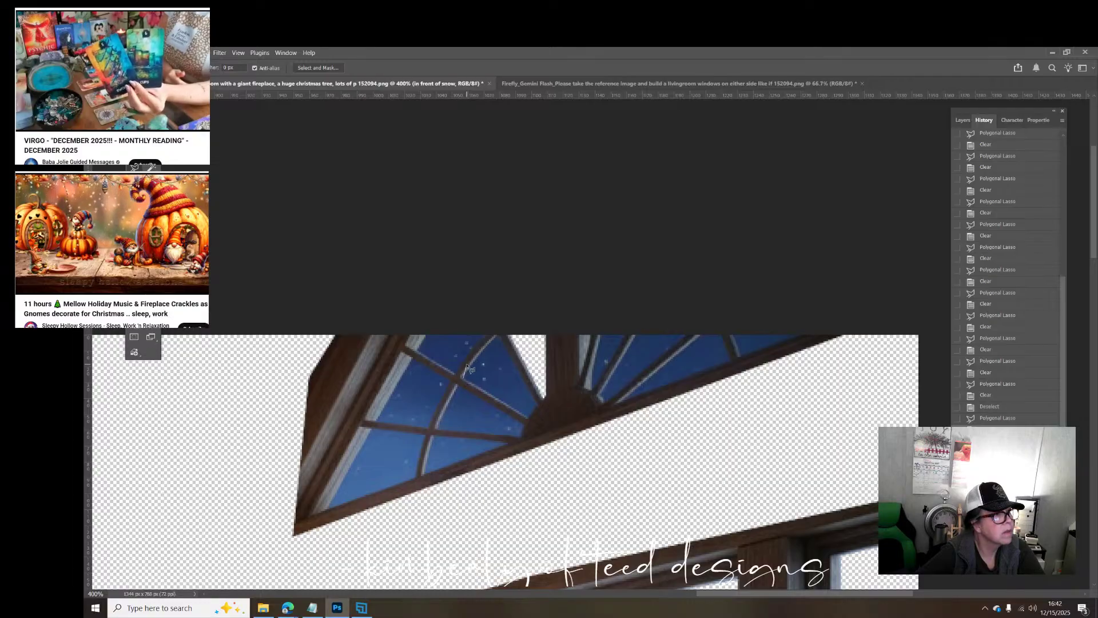
{"action": "left_click", "coordinate": [499, 335]}
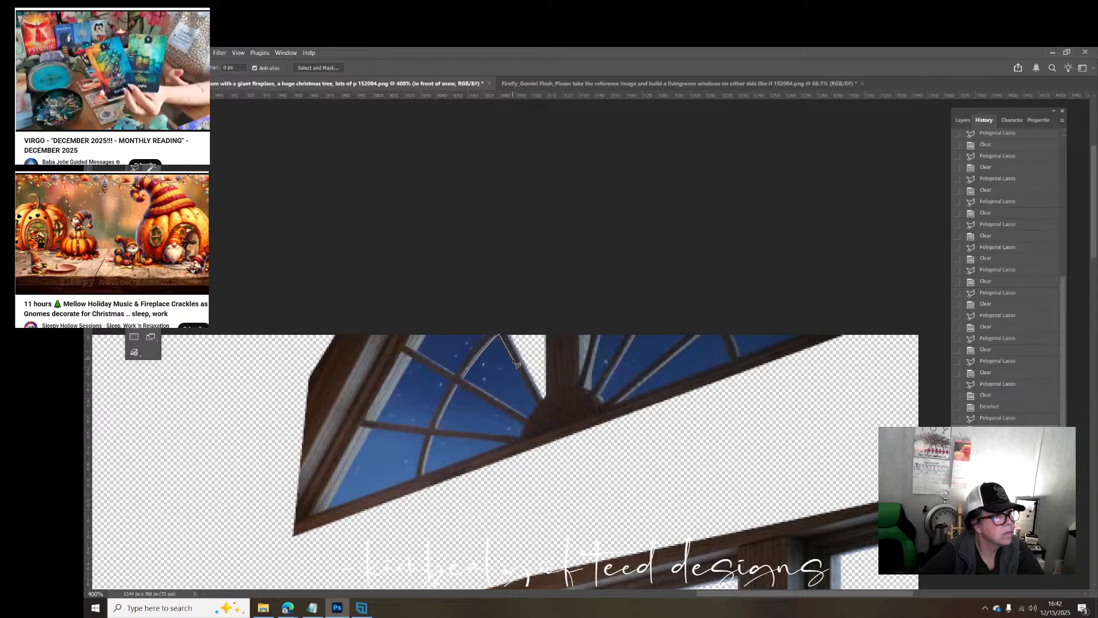
{"action": "left_click", "coordinate": [531, 419]}
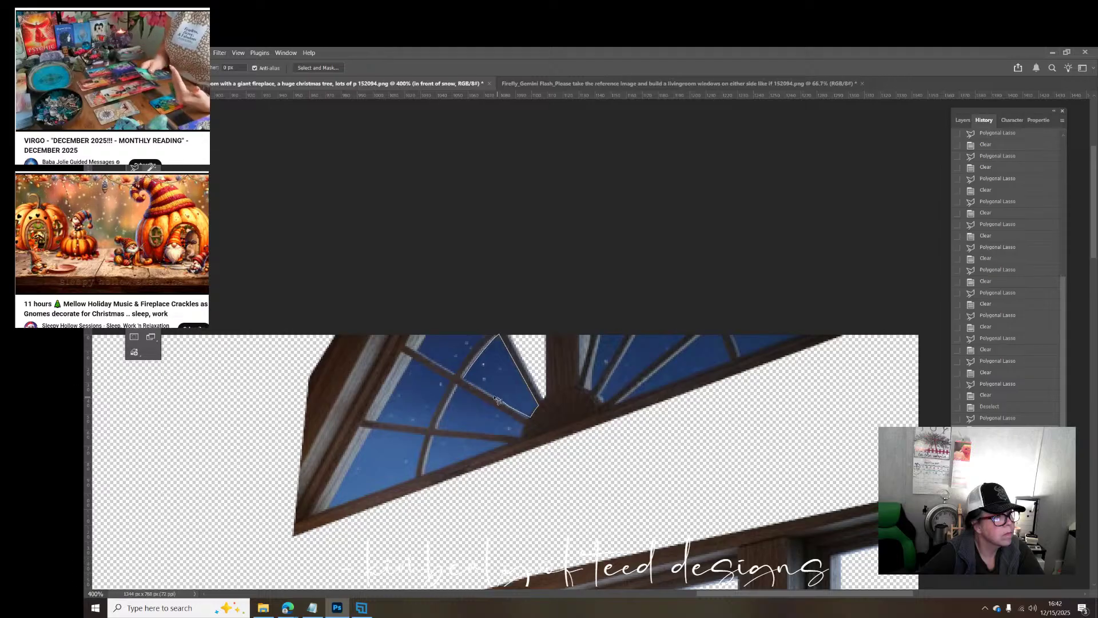
{"action": "double_click", "coordinate": [463, 379]}
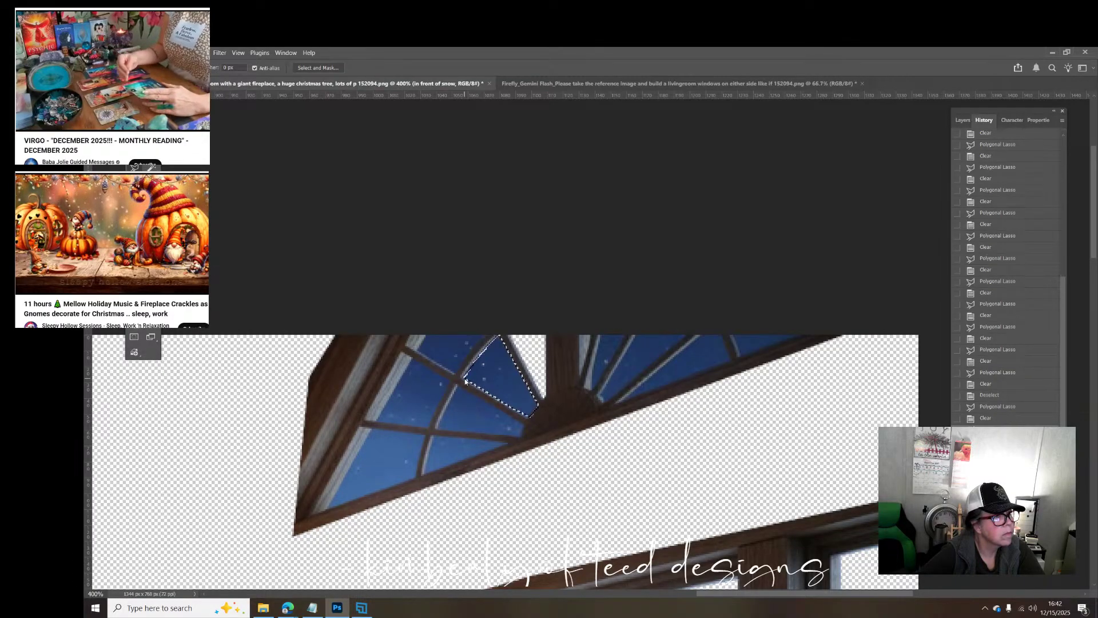
{"action": "key", "text": "Delete"}
Step: Trace the outer pane left of the arched bar, extending past the image's upper edge, with the Polygonal Lasso and clear its sky
{"action": "scroll", "coordinate": [452, 334], "scroll_direction": "up", "scroll_amount": 1}
{"action": "scroll", "coordinate": [452, 335], "scroll_direction": "up", "scroll_amount": 5}
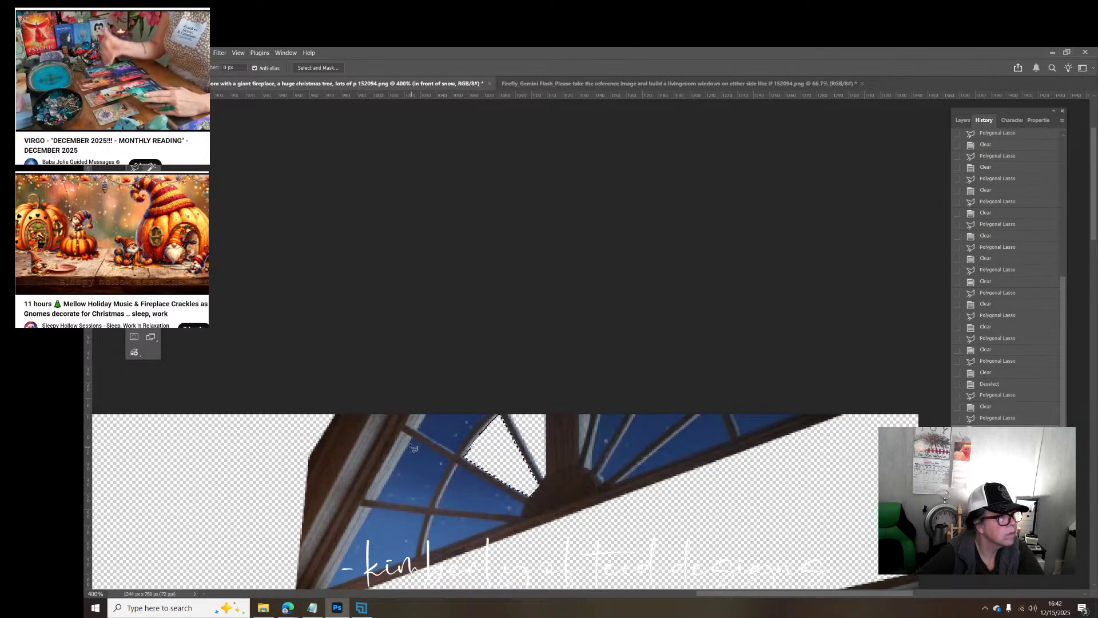
{"action": "left_click", "coordinate": [420, 428]}
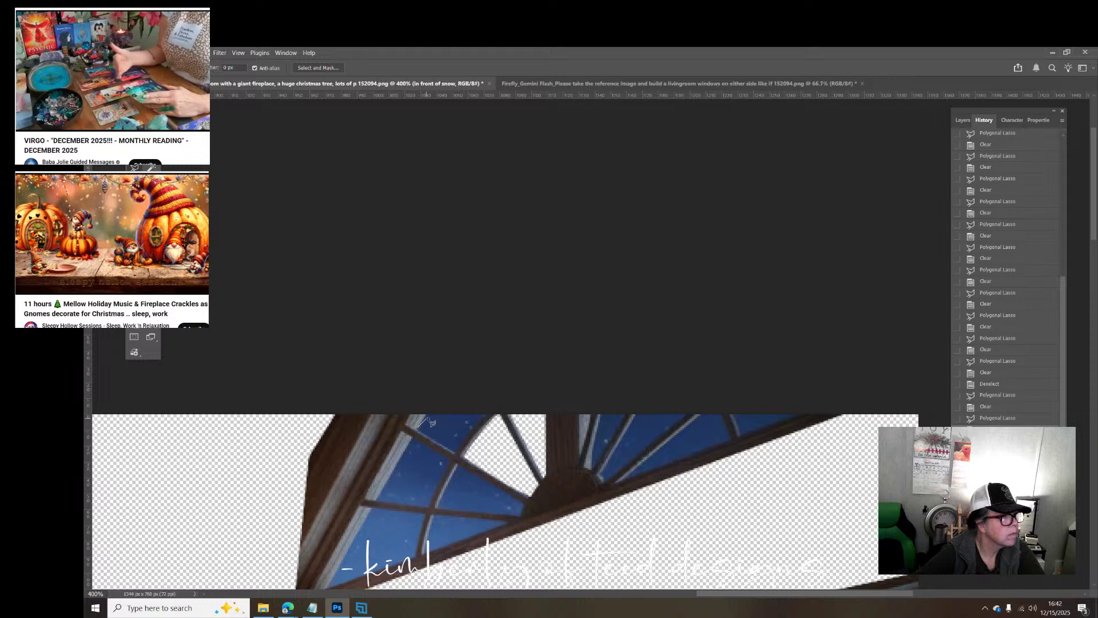
{"action": "left_click", "coordinate": [433, 401]}
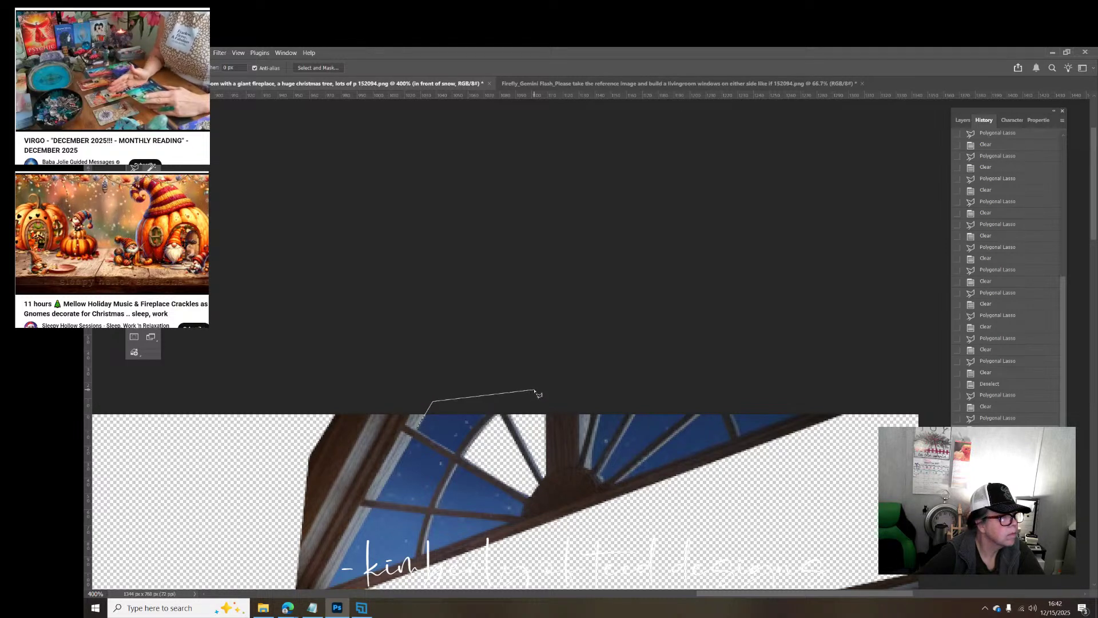
{"action": "left_click", "coordinate": [533, 390]}
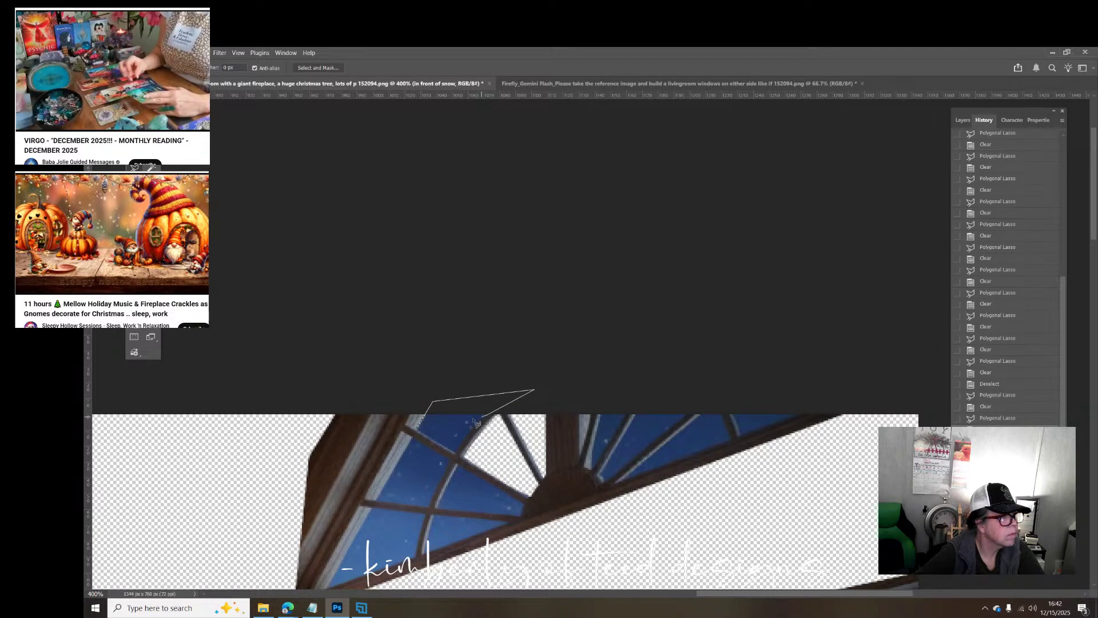
{"action": "left_click", "coordinate": [457, 454]}
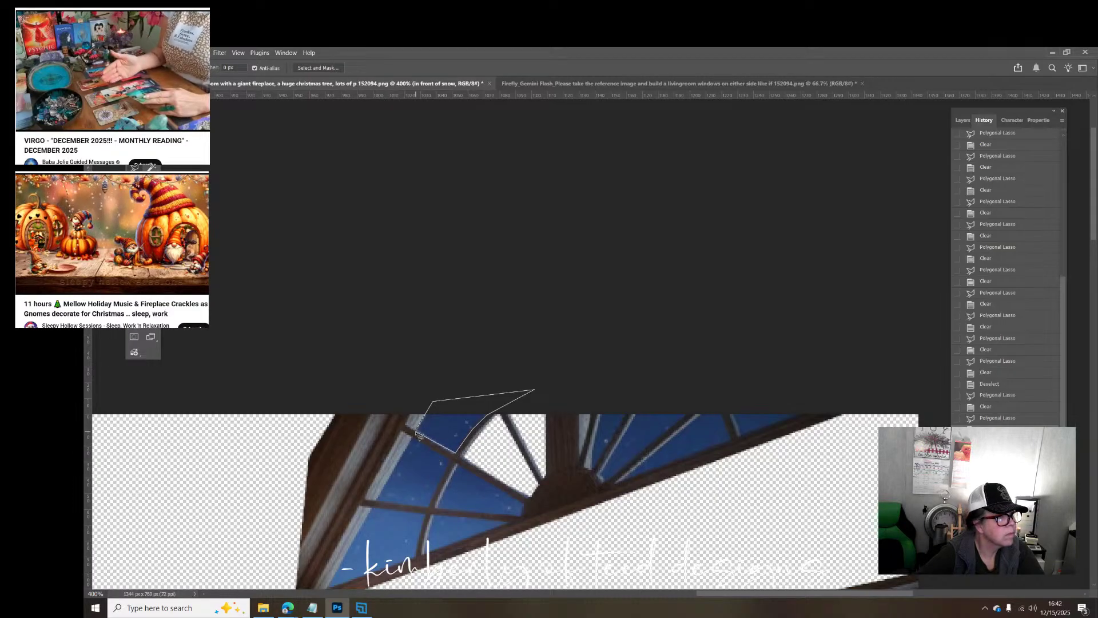
{"action": "left_click", "coordinate": [418, 430]}
{"action": "key", "text": "Delete"}
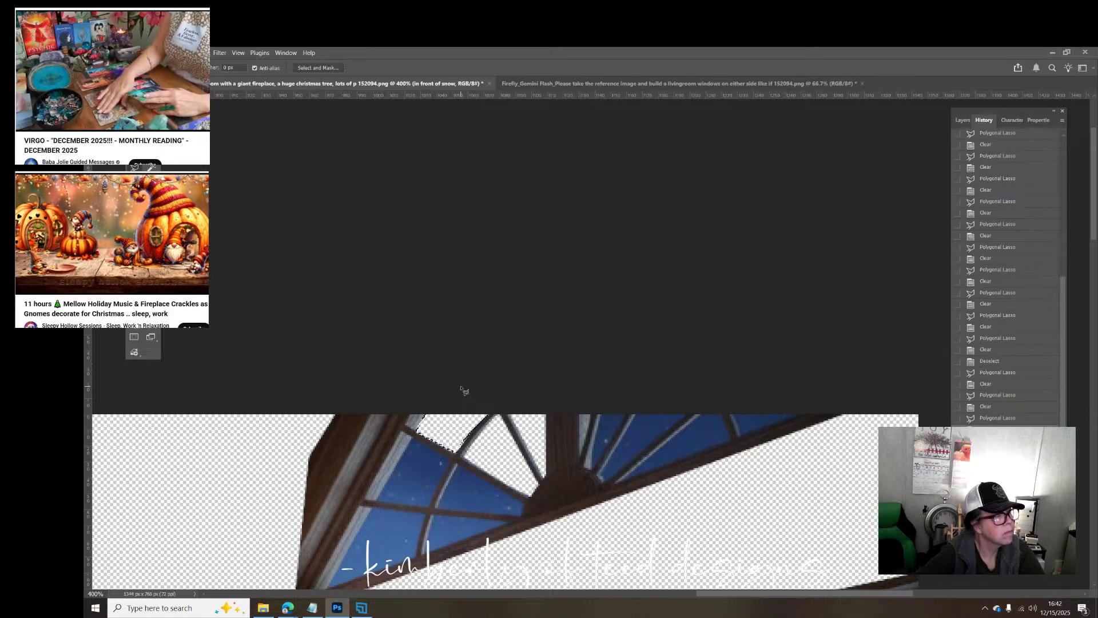
Step: Select the outer pane between the two spokes along the arched window's left frame with the Polygonal Lasso and delete its sky
{"action": "scroll", "coordinate": [463, 389], "scroll_direction": "down", "scroll_amount": 1}
{"action": "scroll", "coordinate": [463, 389], "scroll_direction": "down", "scroll_amount": 1}
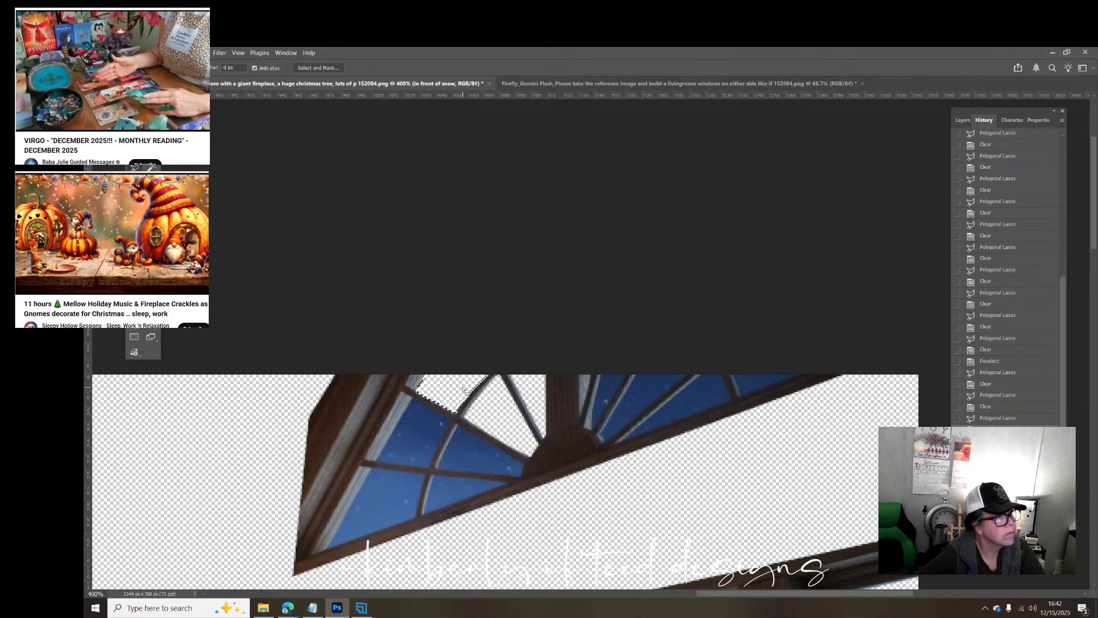
{"action": "left_click", "coordinate": [413, 398]}
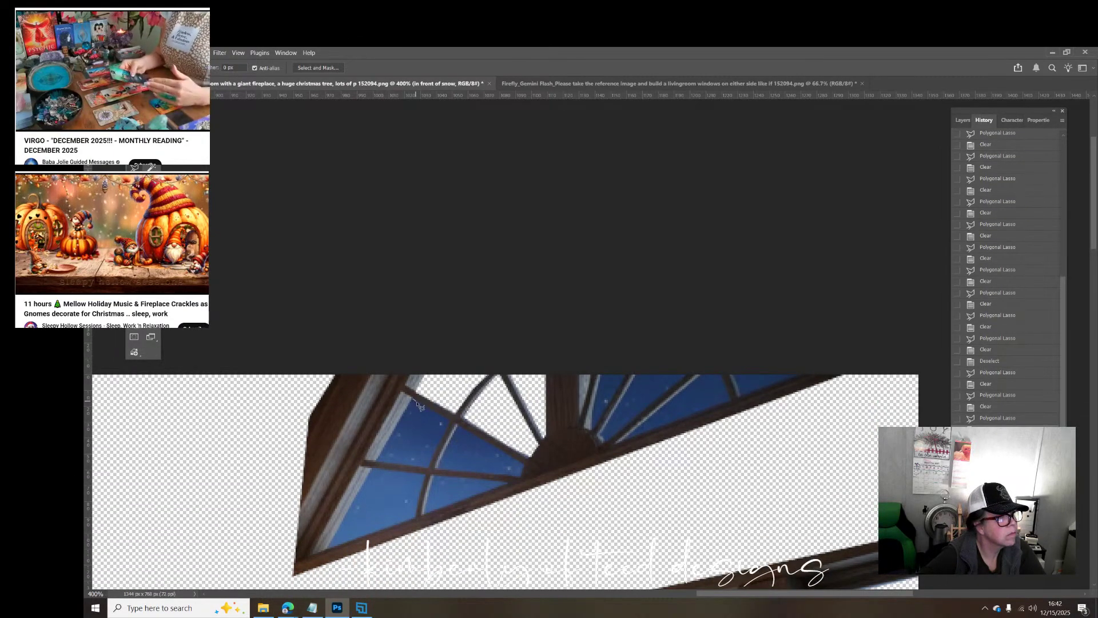
{"action": "left_click", "coordinate": [453, 423]}
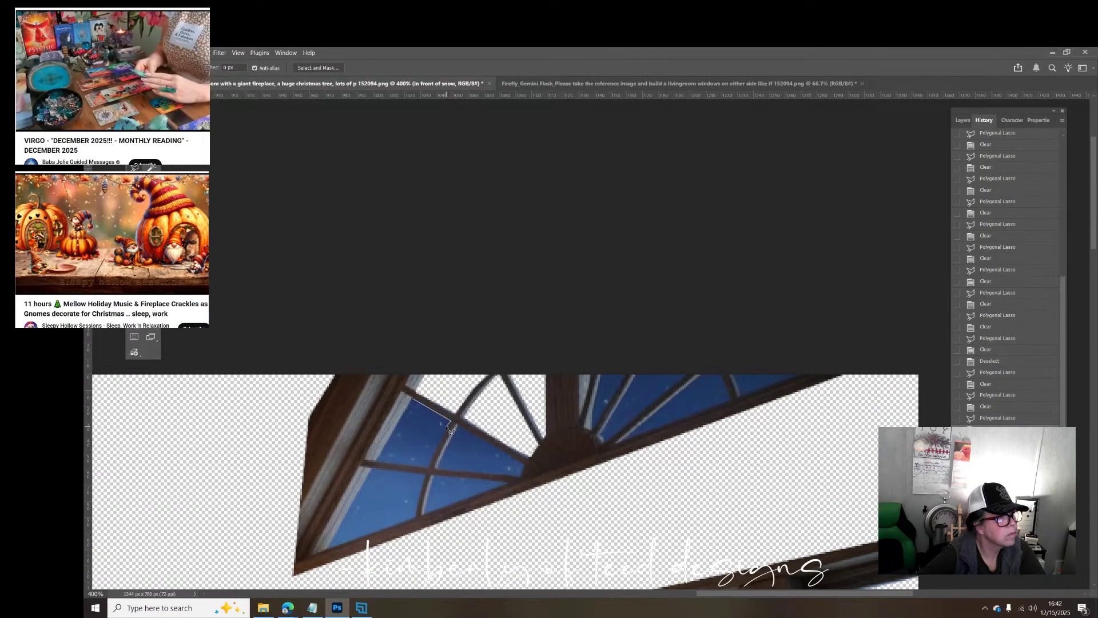
{"action": "left_click", "coordinate": [430, 468]}
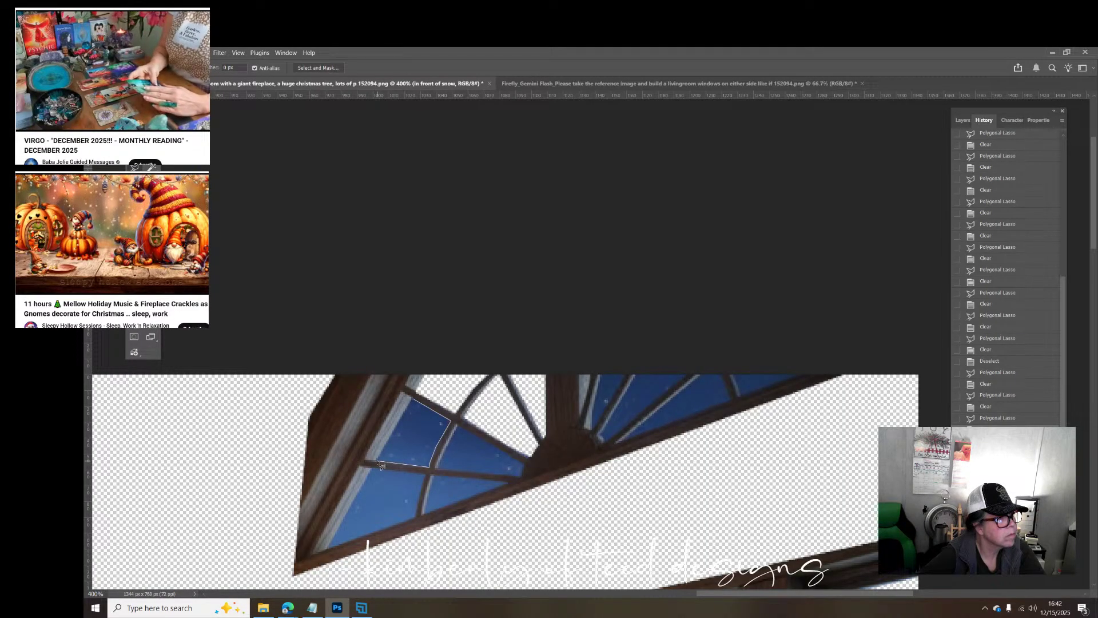
{"action": "left_click", "coordinate": [376, 461]}
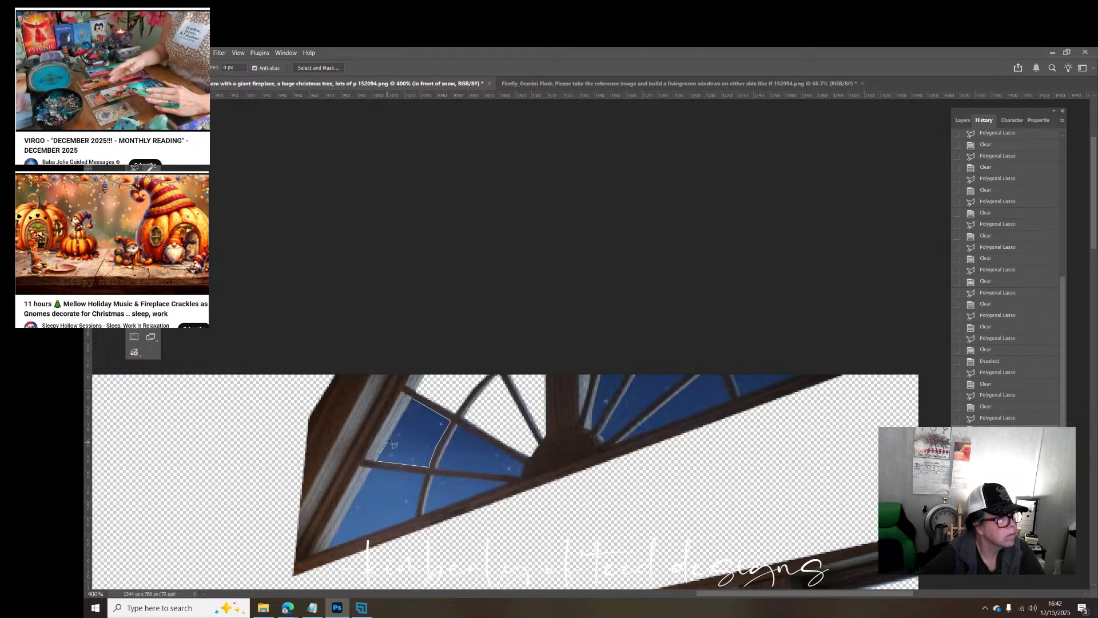
{"action": "left_click", "coordinate": [416, 402]}
{"action": "key", "text": "Delete"}
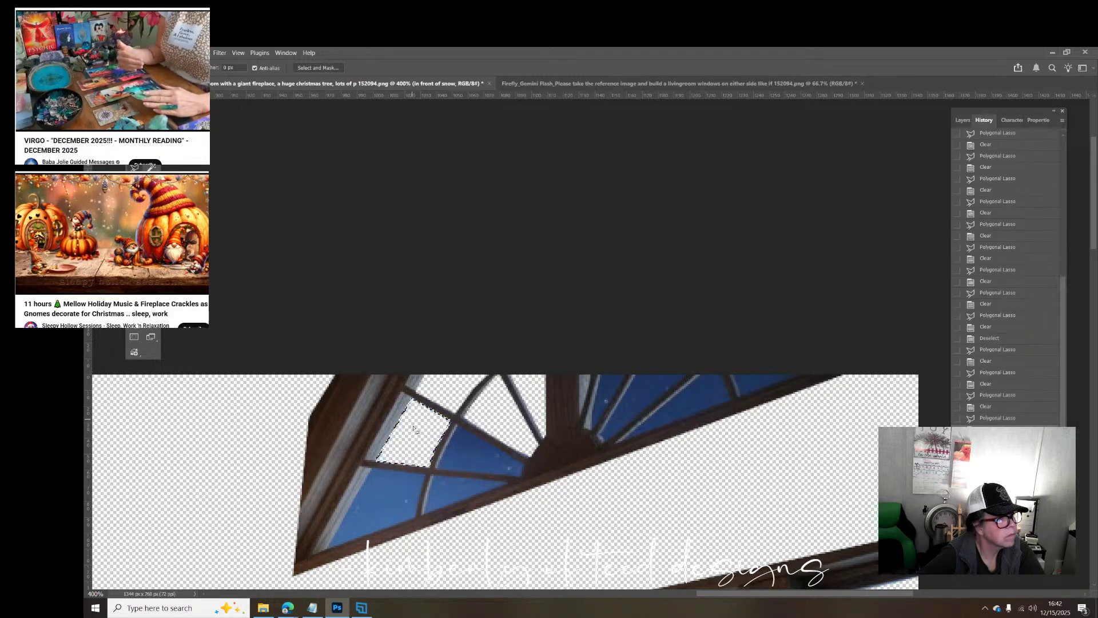
Step: Trace the lowest outer pane in the arched window's left corner with the Polygonal Lasso, delete its sky, and deselect
{"action": "left_click", "coordinate": [372, 469]}
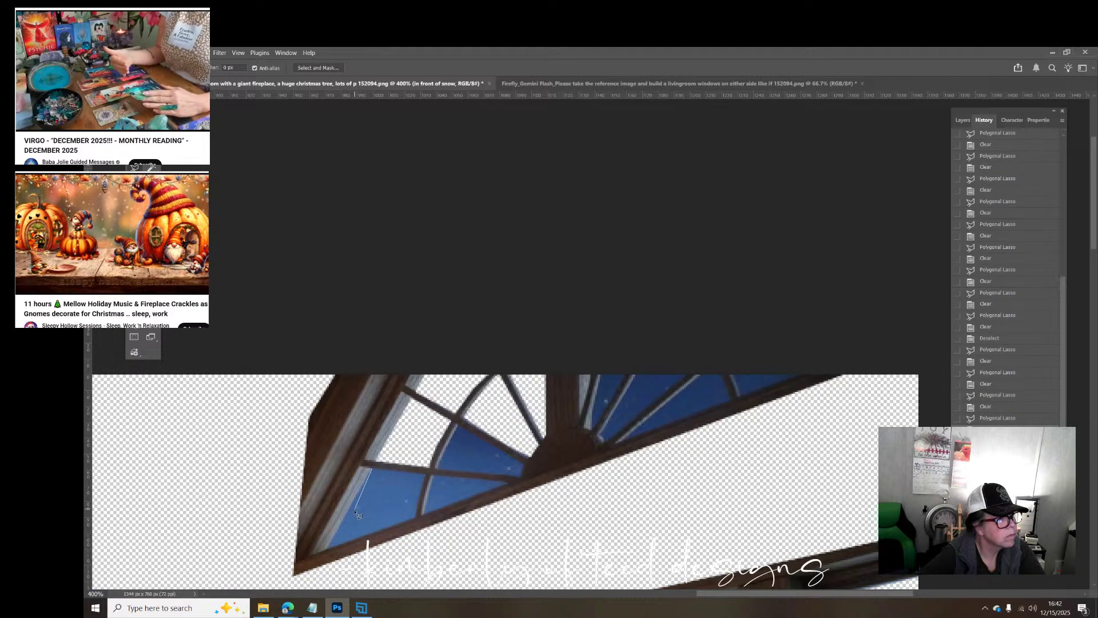
{"action": "double_click", "coordinate": [329, 550]}
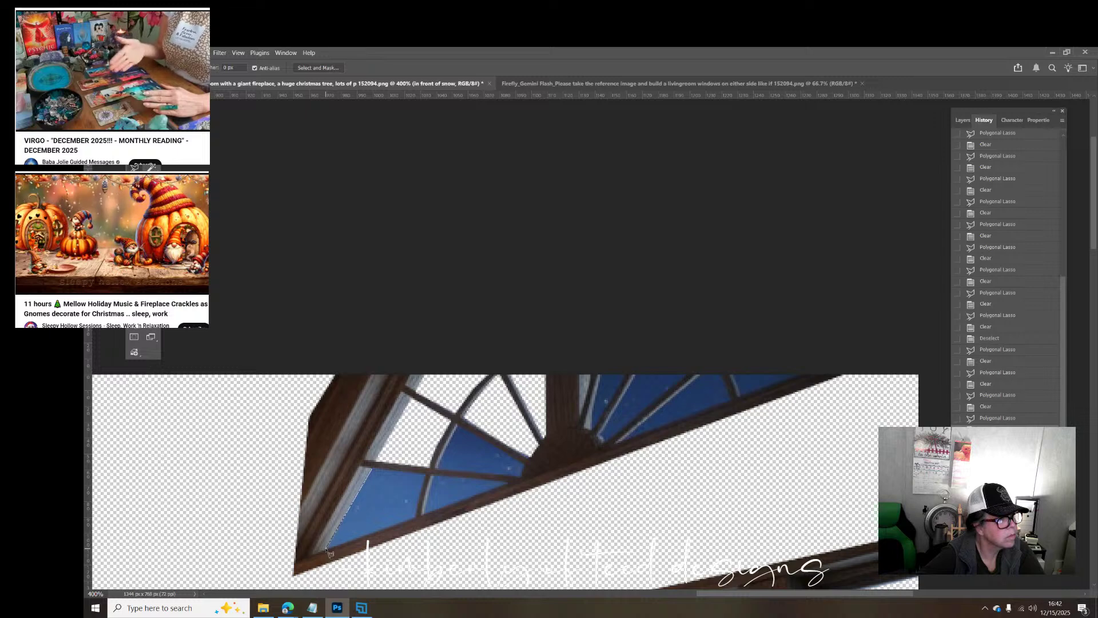
{"action": "left_click", "coordinate": [329, 552], "text": "shift"}
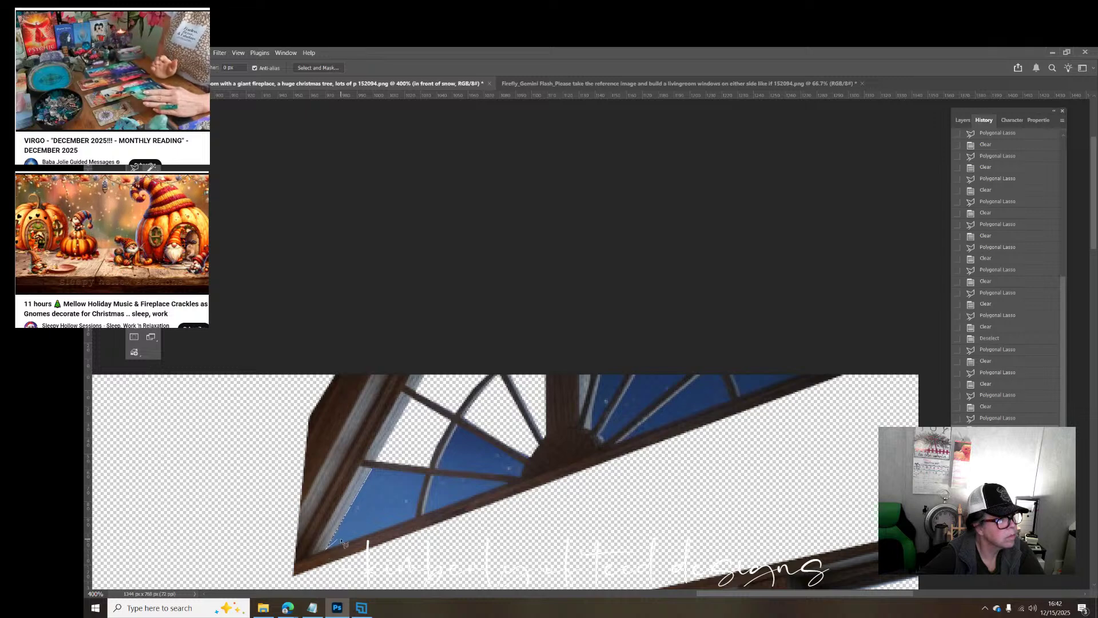
{"action": "left_click", "coordinate": [417, 517]}
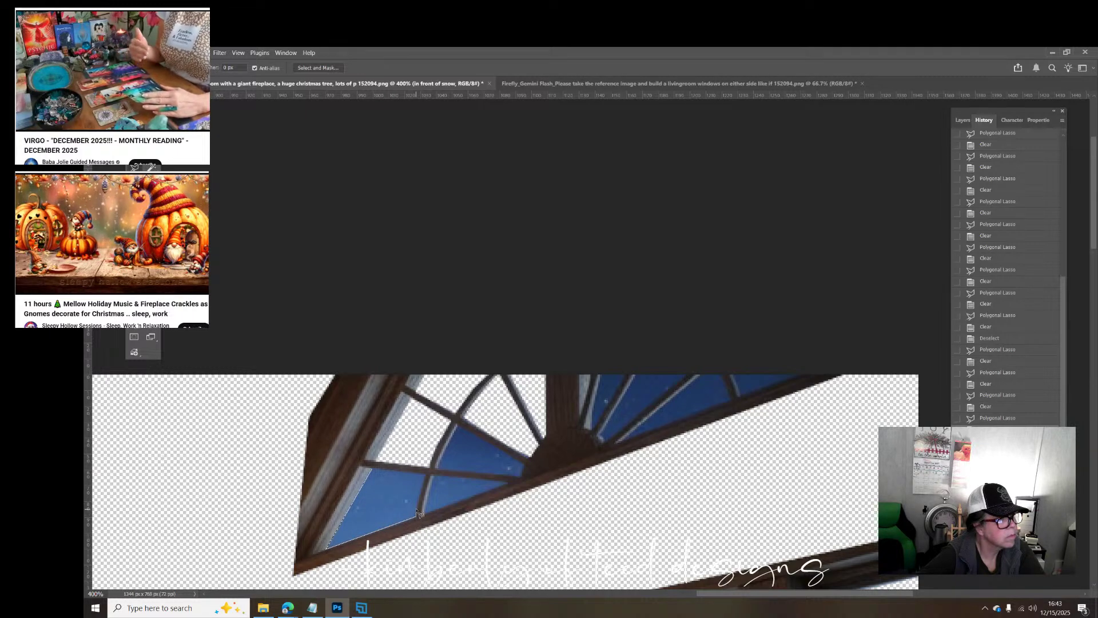
{"action": "left_click", "coordinate": [425, 475]}
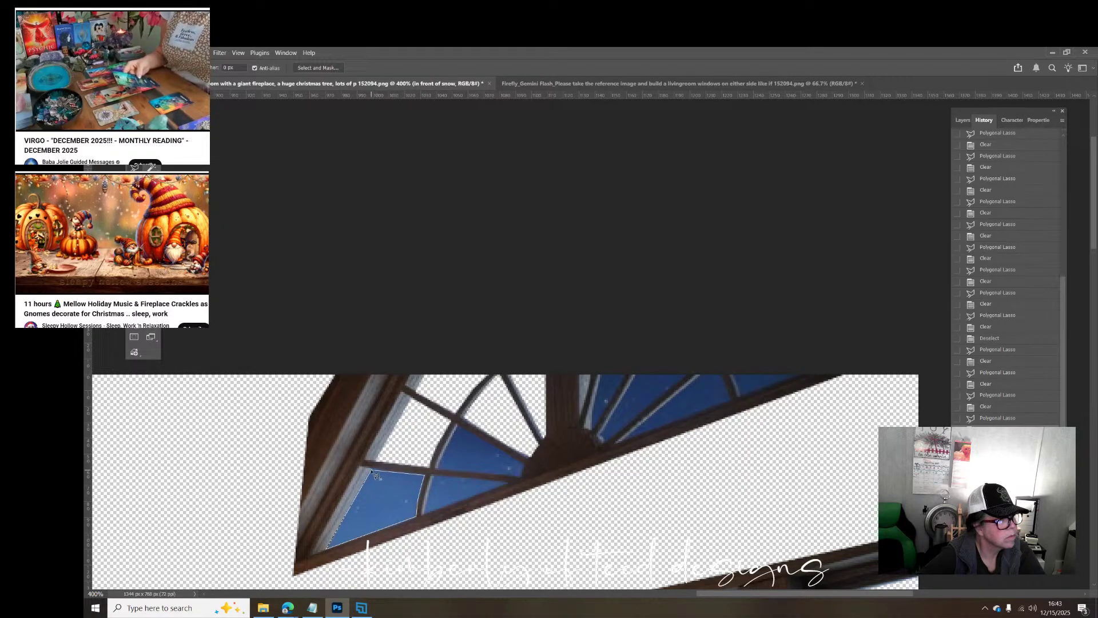
{"action": "double_click", "coordinate": [371, 470]}
{"action": "key", "text": "Delete"}
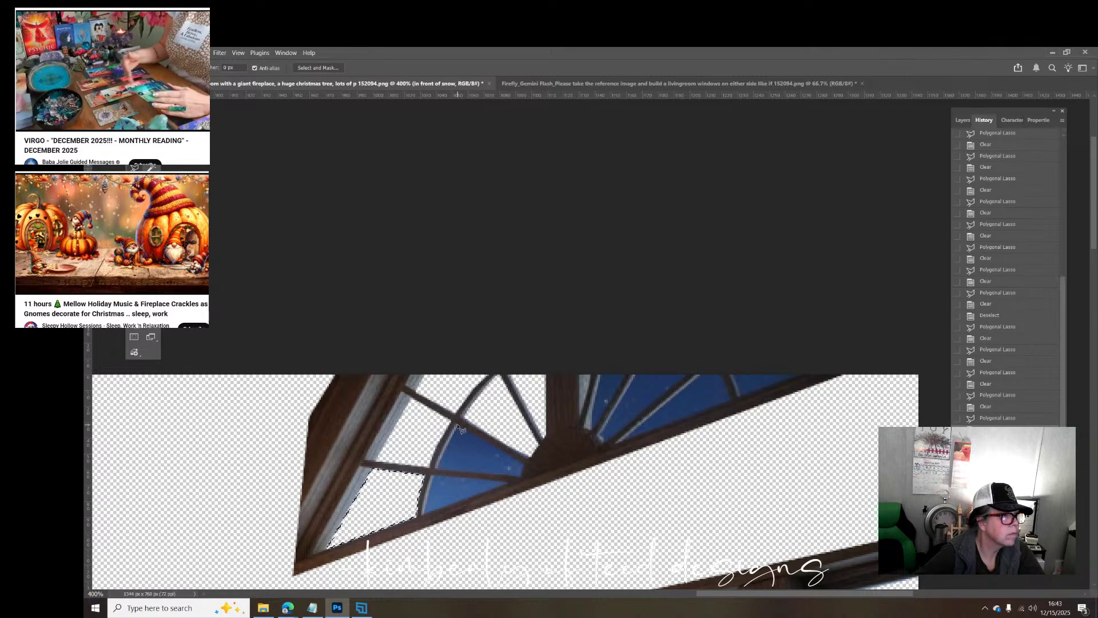
{"action": "key", "text": "ctrl+d"}
Step: Select the wedge pane inside the arched bar, above the lowest left spoke, with the Polygonal Lasso, delete its sky, and deselect
{"action": "left_click", "coordinate": [456, 426]}
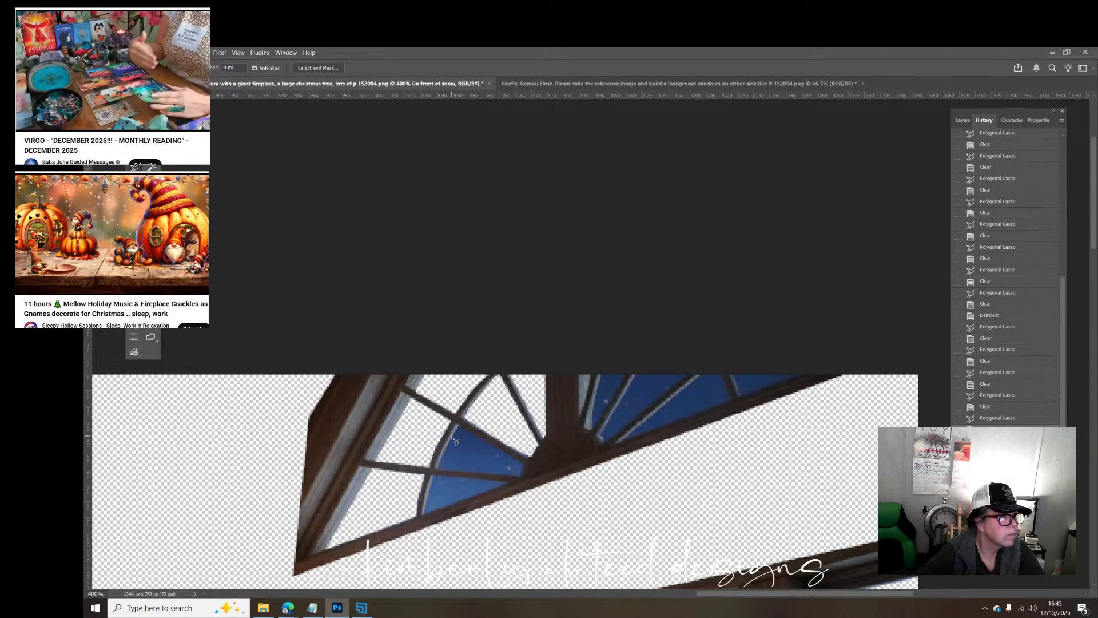
{"action": "left_click", "coordinate": [438, 469]}
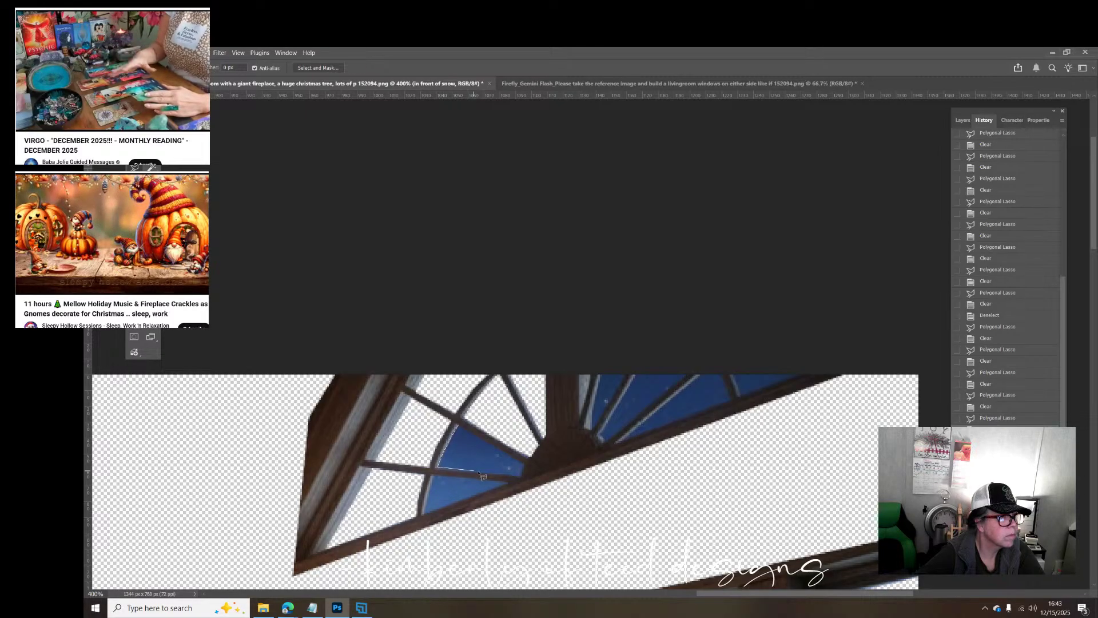
{"action": "left_click", "coordinate": [523, 475]}
{"action": "left_click", "coordinate": [524, 463]}
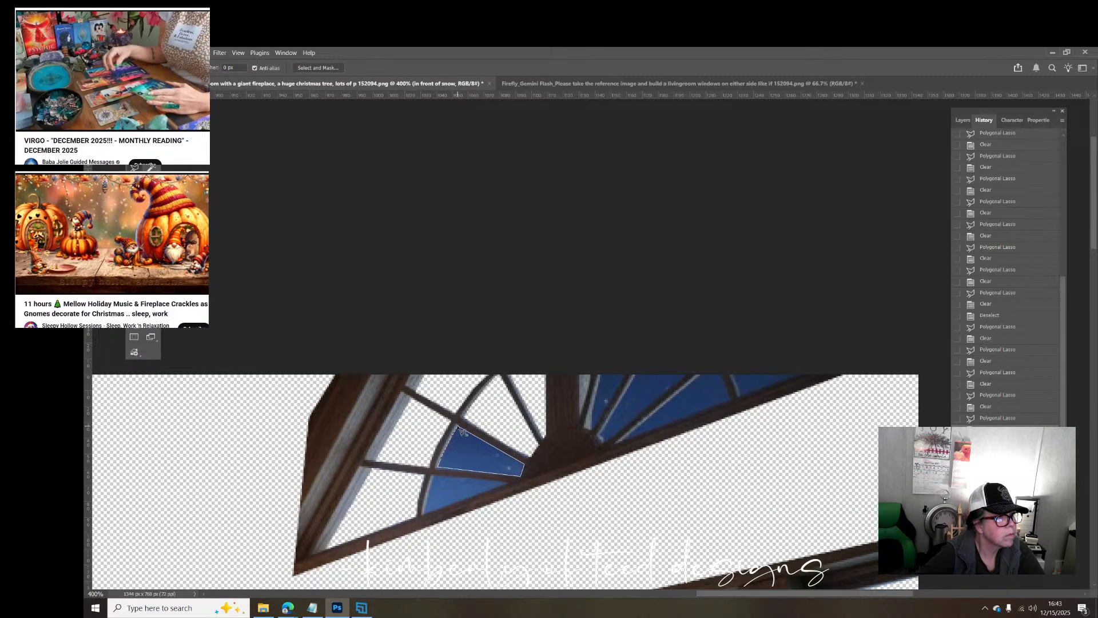
{"action": "left_click", "coordinate": [461, 429]}
{"action": "key", "text": "Delete"}
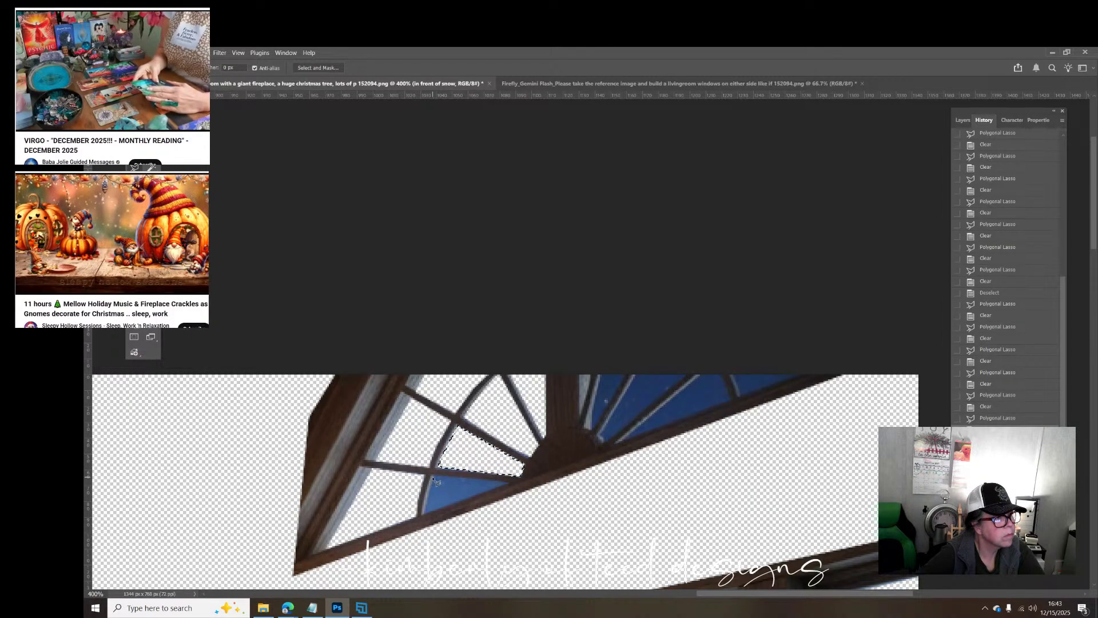
{"action": "key", "text": "ctrl+d"}
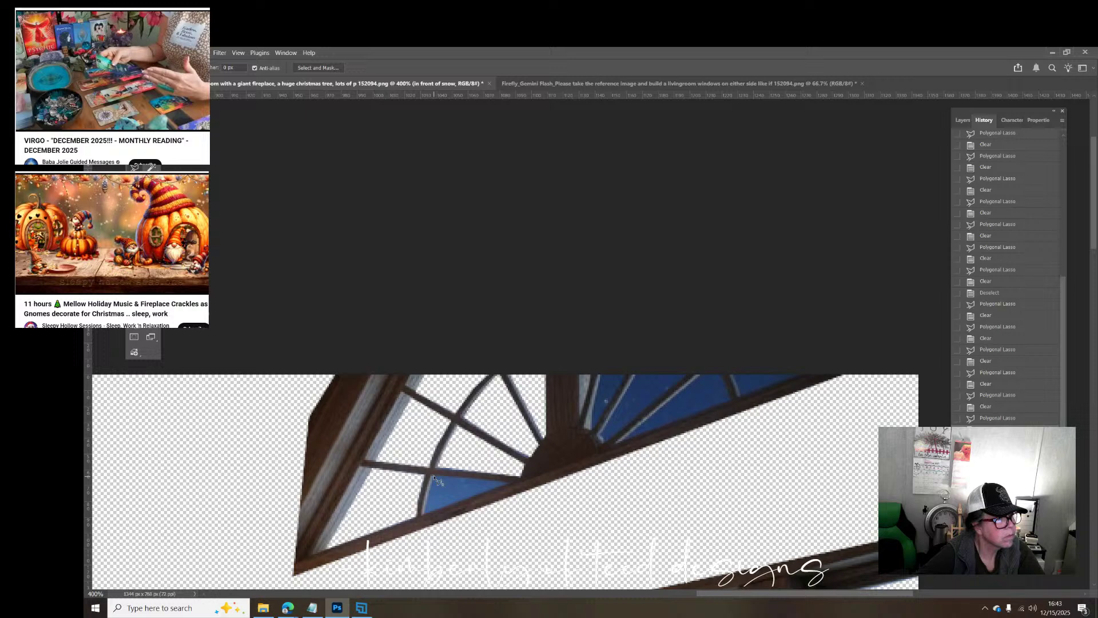
Step: Trace the small triangular pane between the lowest left spoke and the bottom sill with the Polygonal Lasso and clear its sky
{"action": "left_click", "coordinate": [424, 514]}
{"action": "left_click", "coordinate": [509, 486]}
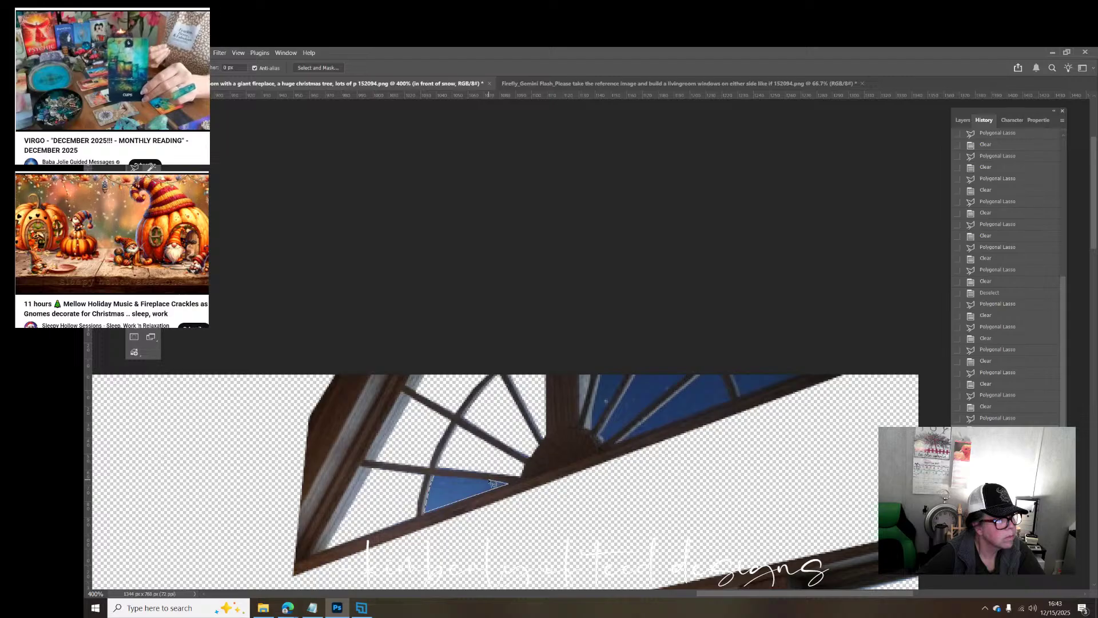
{"action": "left_click", "coordinate": [435, 476]}
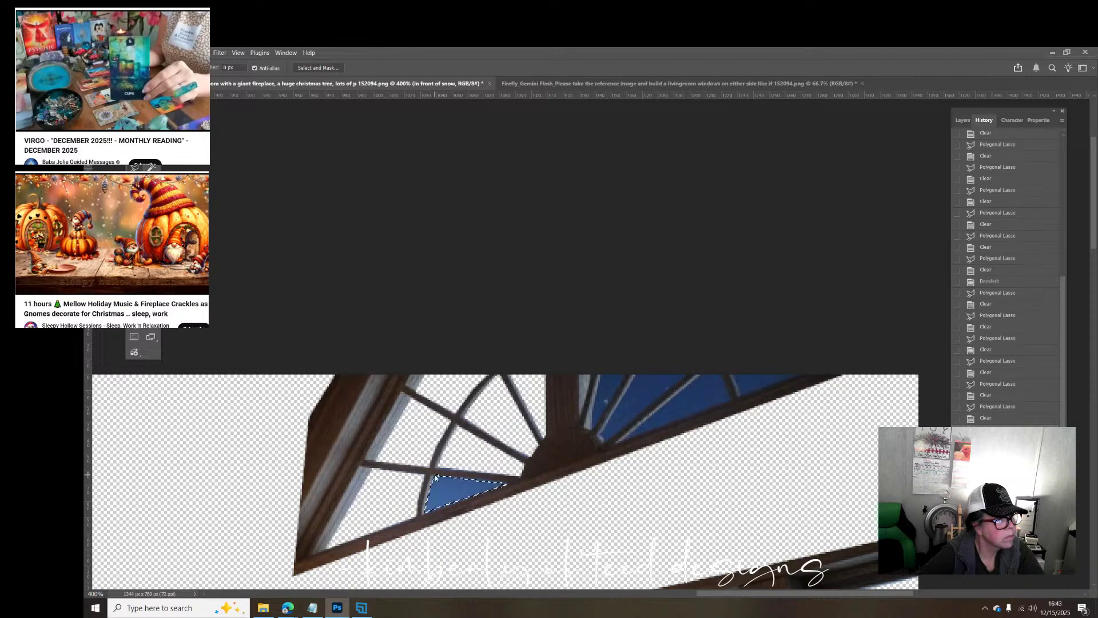
{"action": "key", "text": "Delete"}
Step: Select the two narrow panes immediately right of the arched window's center post one by one with the Polygonal Lasso and delete their sky
{"action": "scroll", "coordinate": [575, 446], "scroll_direction": "up", "scroll_amount": 2}
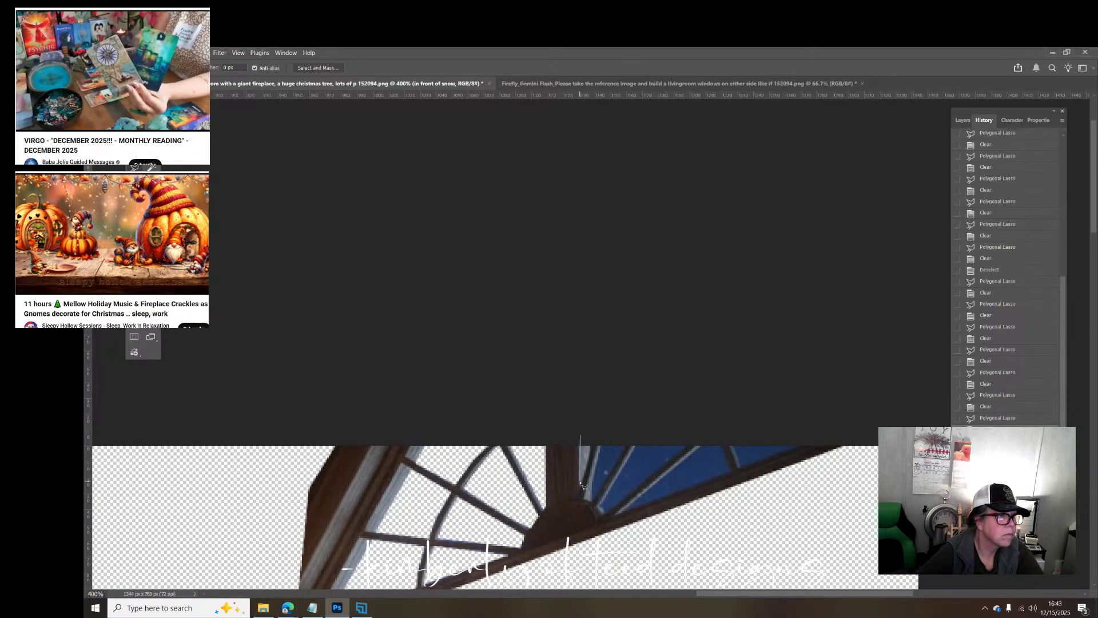
{"action": "left_click", "coordinate": [583, 439]}
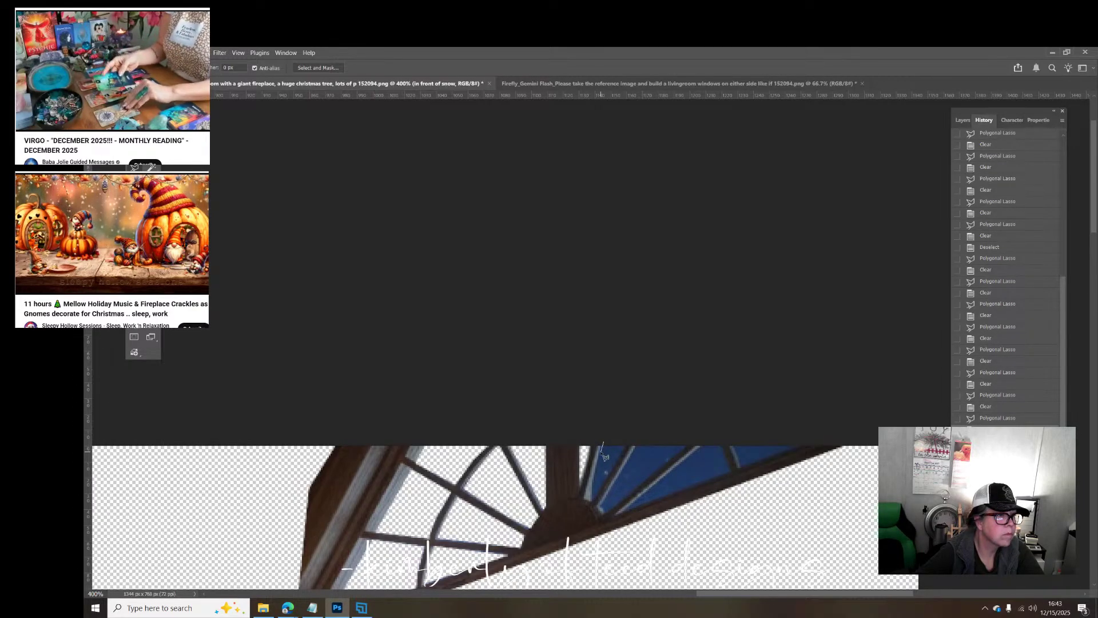
{"action": "left_click", "coordinate": [592, 498]}
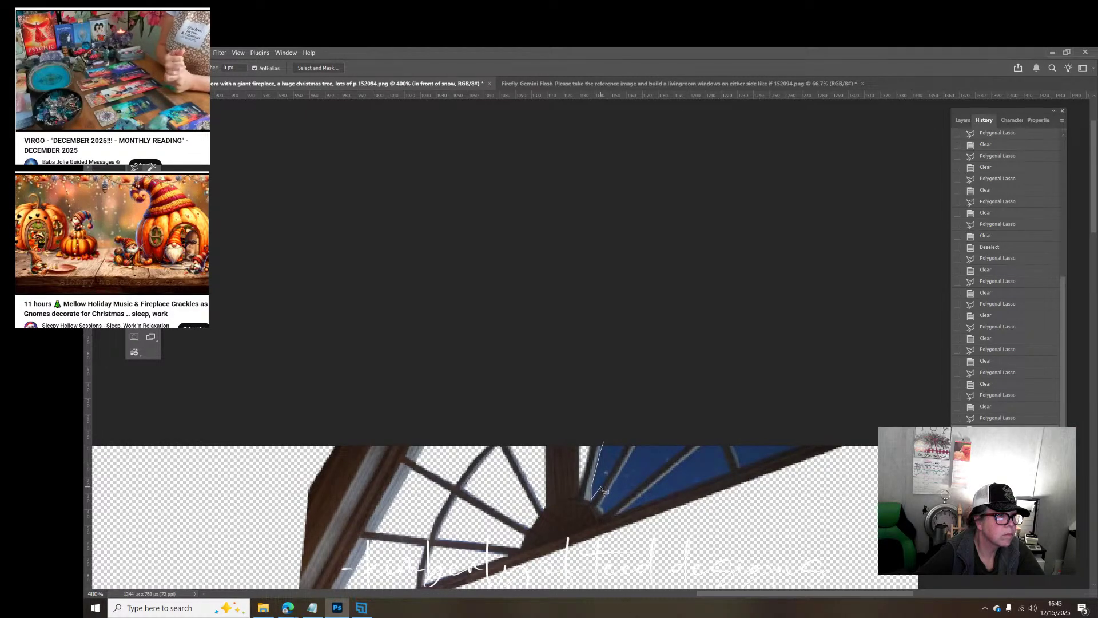
{"action": "left_click", "coordinate": [640, 424]}
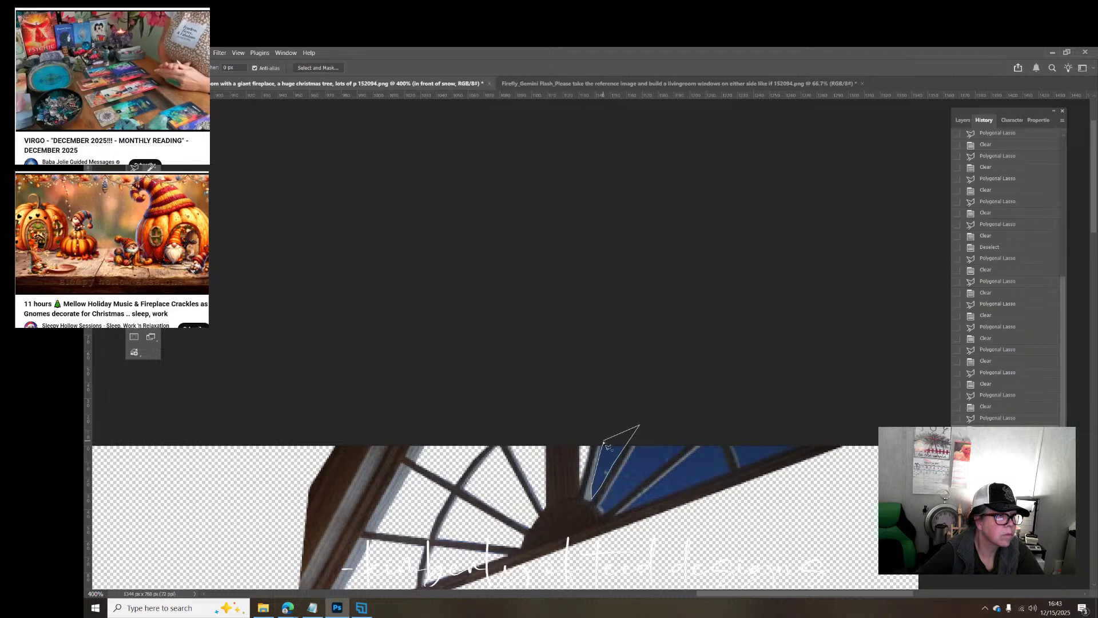
{"action": "left_click", "coordinate": [607, 444]}
{"action": "key", "text": "Delete"}
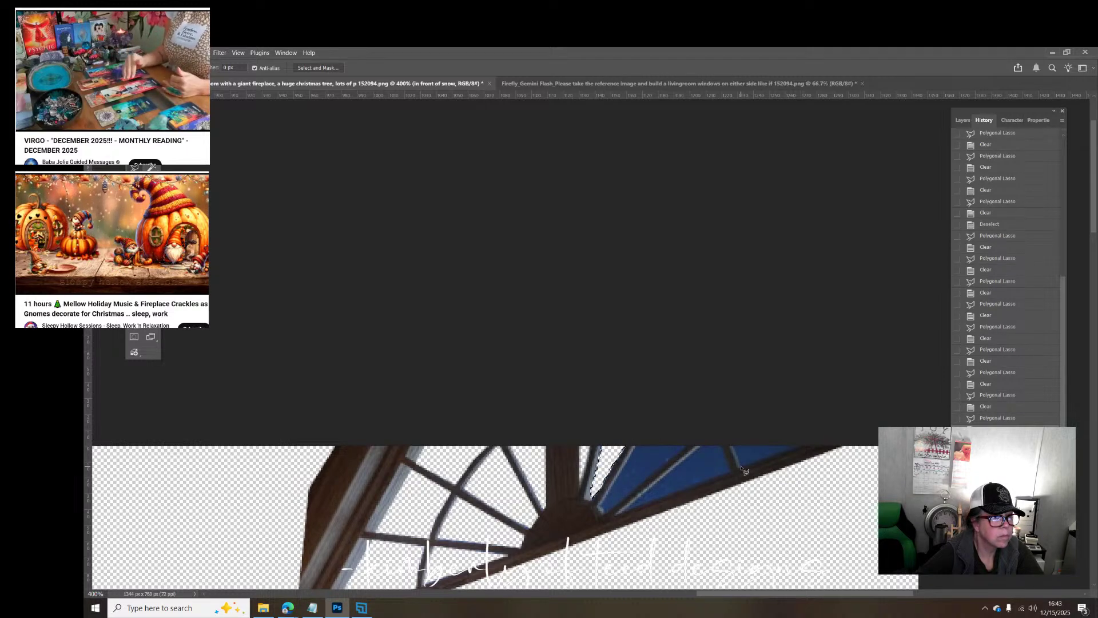
Step: Trace the outer pane right of the arched bar, extending past the image's upper edge, with the Polygonal Lasso and delete its sky
{"action": "left_click", "coordinate": [742, 468]}
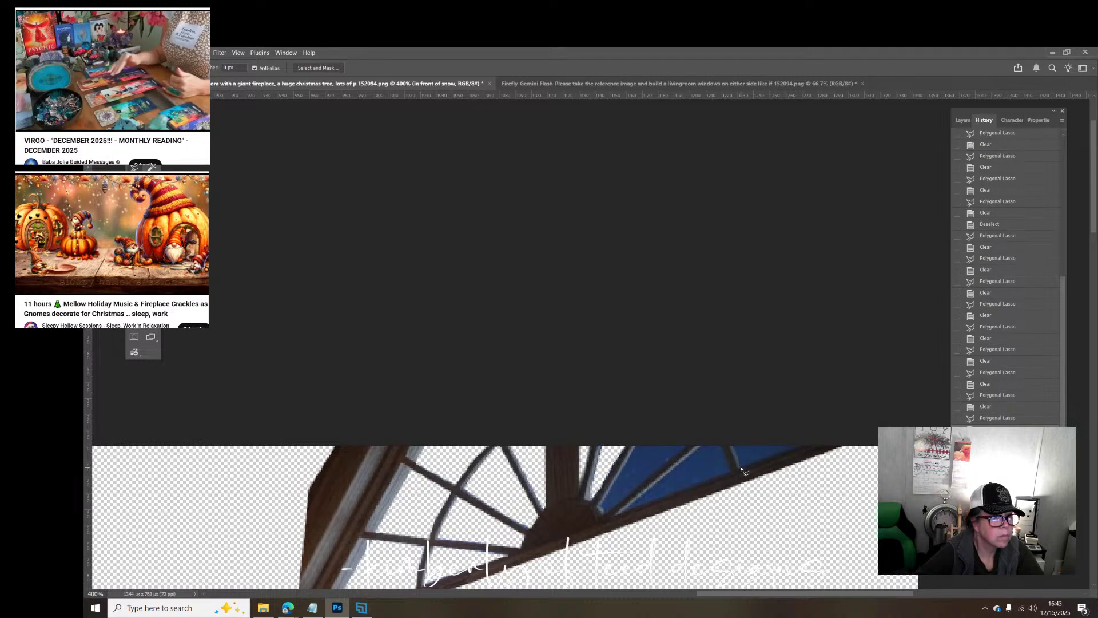
{"action": "left_click", "coordinate": [818, 438]}
{"action": "left_click", "coordinate": [735, 416]}
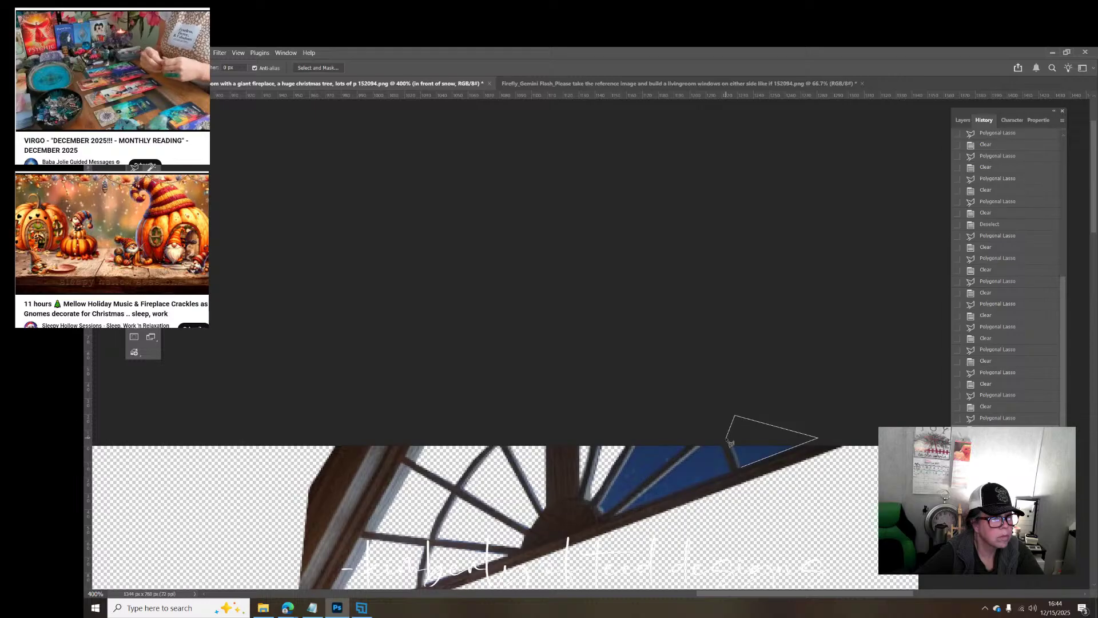
{"action": "left_click", "coordinate": [729, 435]}
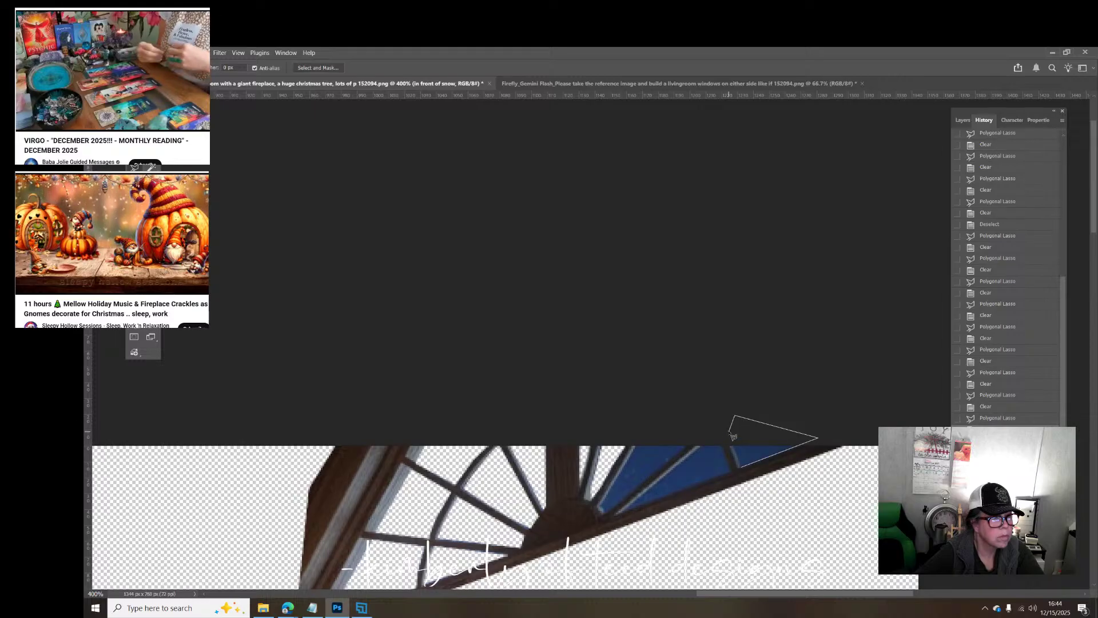
{"action": "left_click", "coordinate": [745, 470]}
{"action": "key", "text": "Delete"}
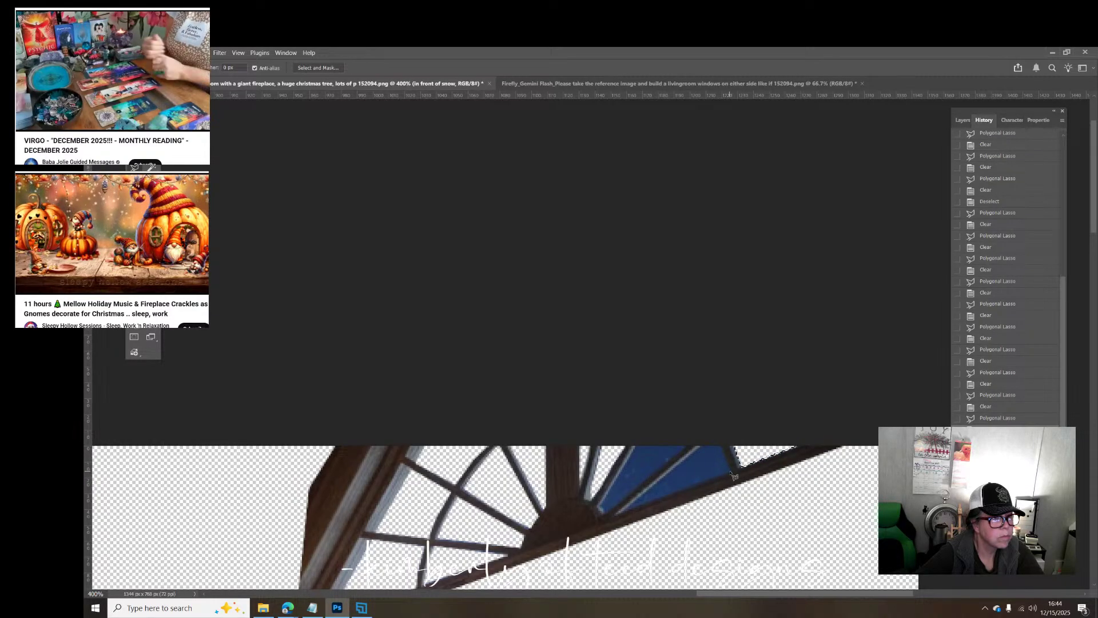
Step: Select the pane between the lowest right spoke and the bottom sill, inside the arched bar, with the Polygonal Lasso and clear its sky
{"action": "left_click", "coordinate": [731, 471]}
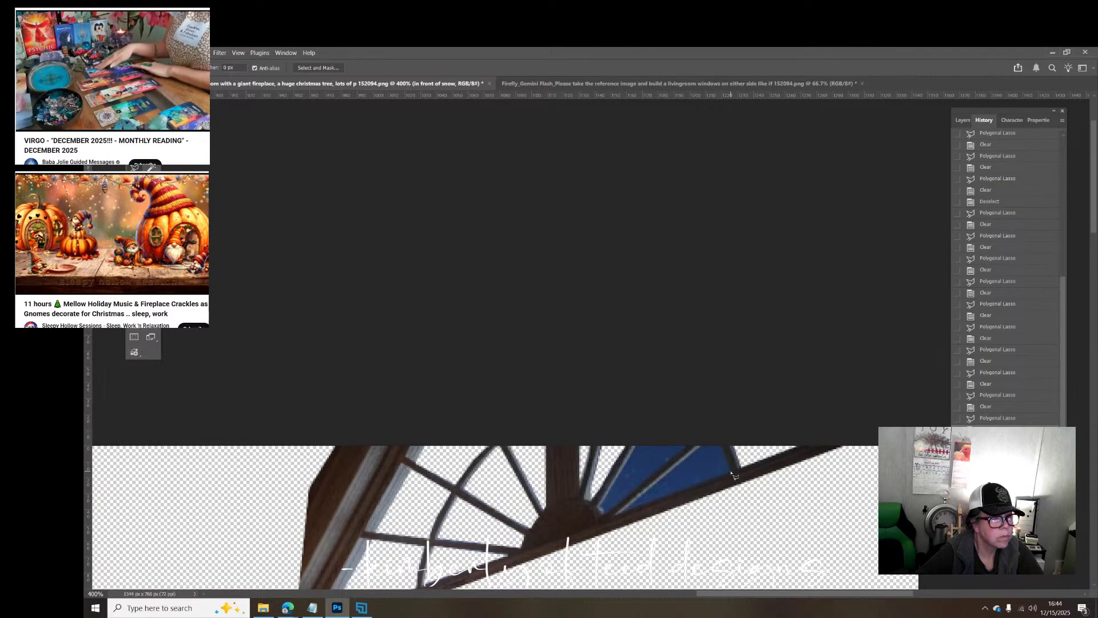
{"action": "left_click", "coordinate": [714, 426]}
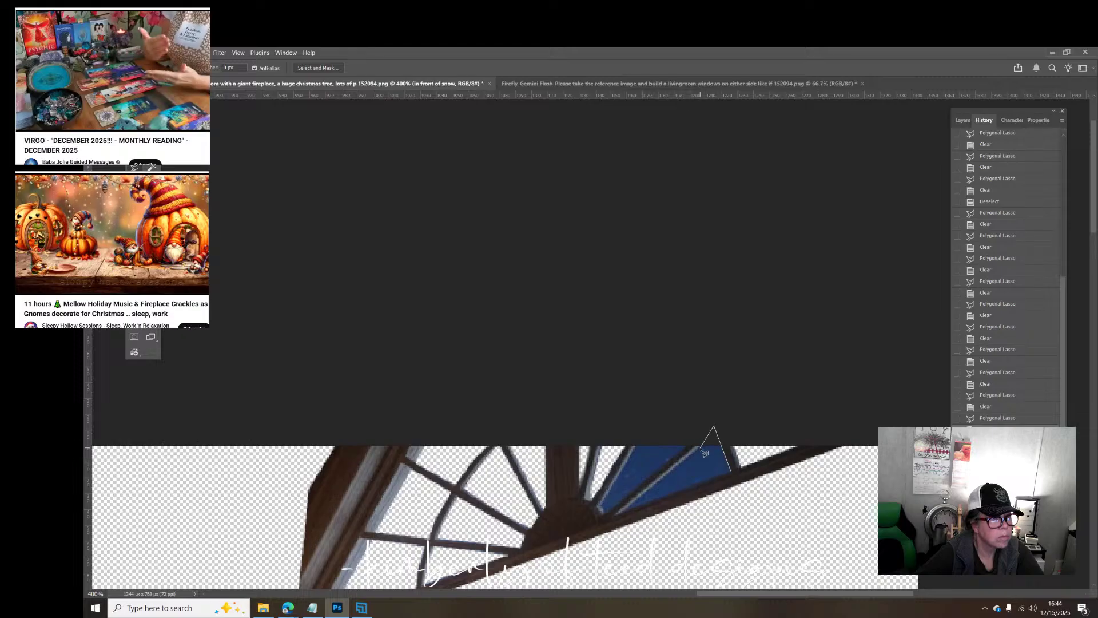
{"action": "left_click", "coordinate": [702, 450]}
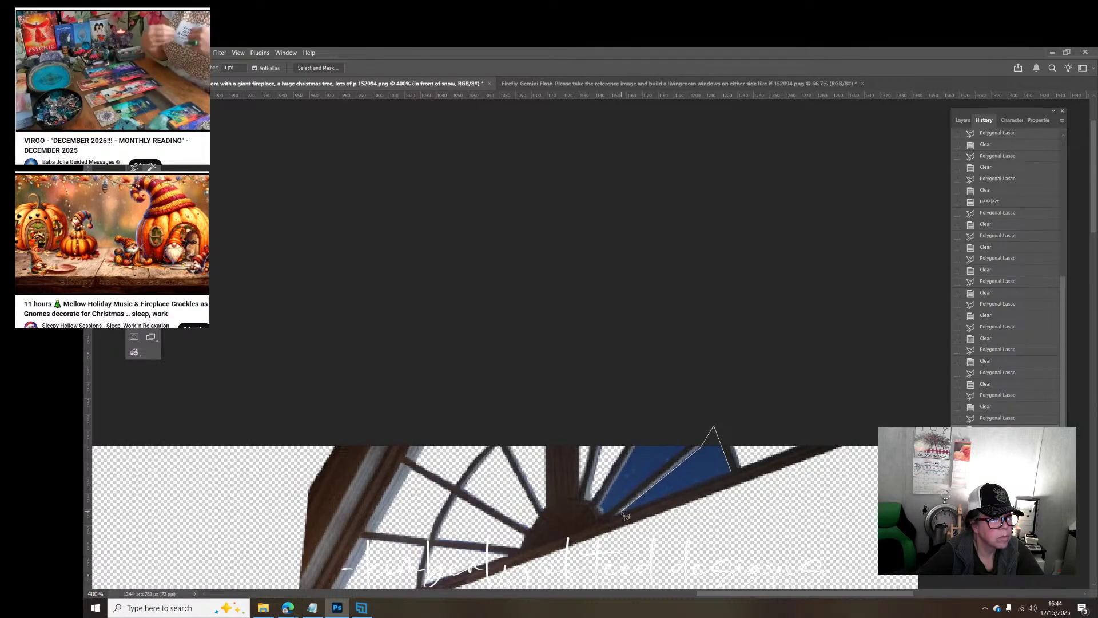
{"action": "left_click", "coordinate": [623, 512]}
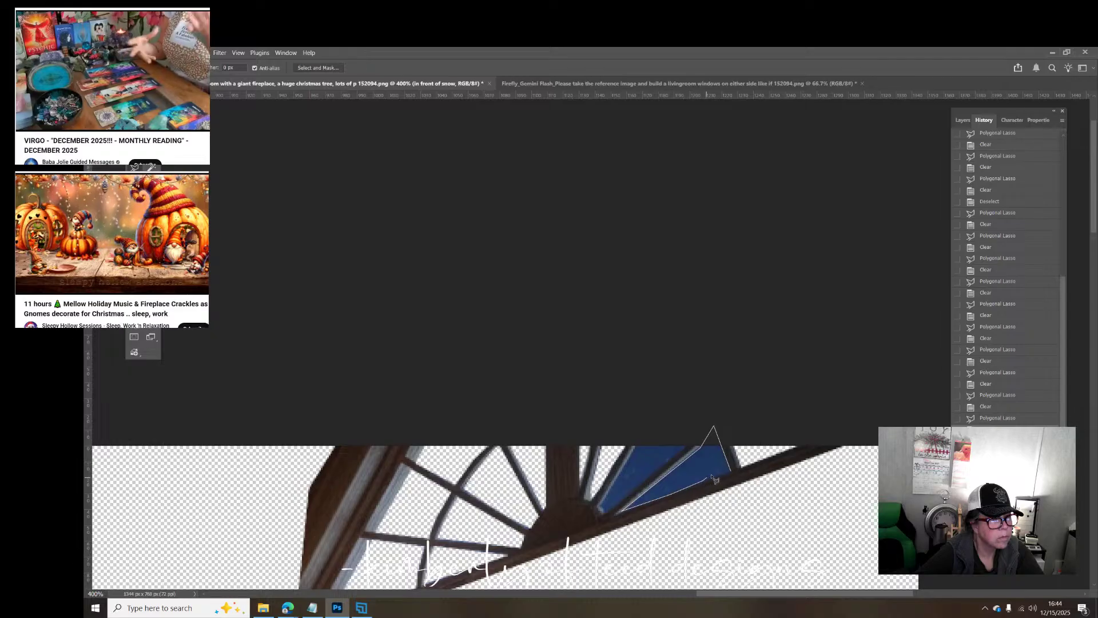
{"action": "double_click", "coordinate": [734, 477]}
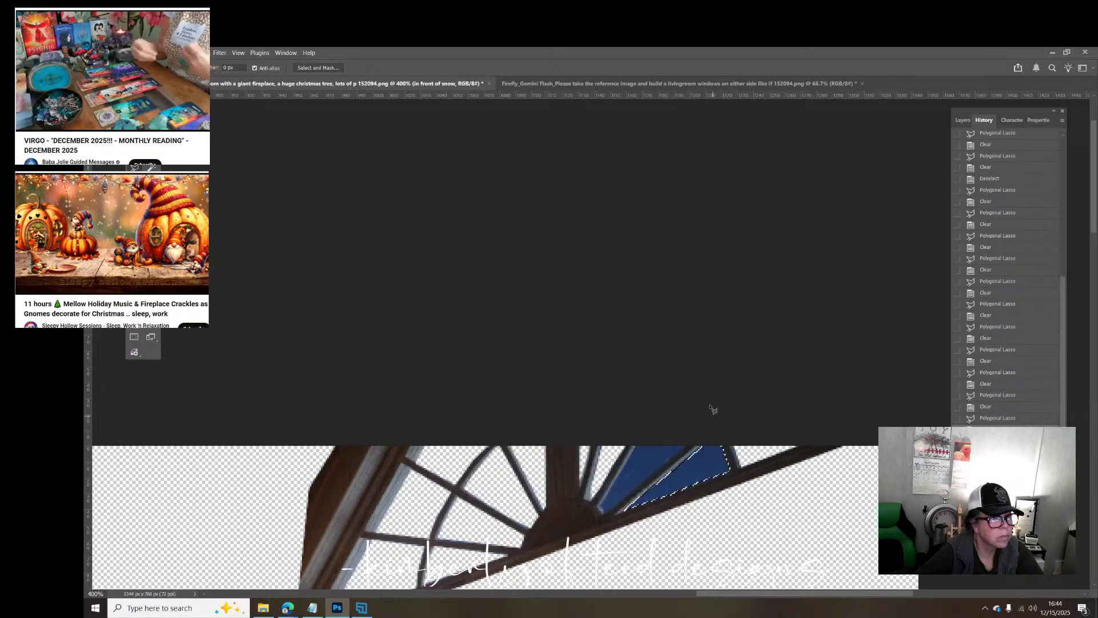
{"action": "key", "text": "Delete"}
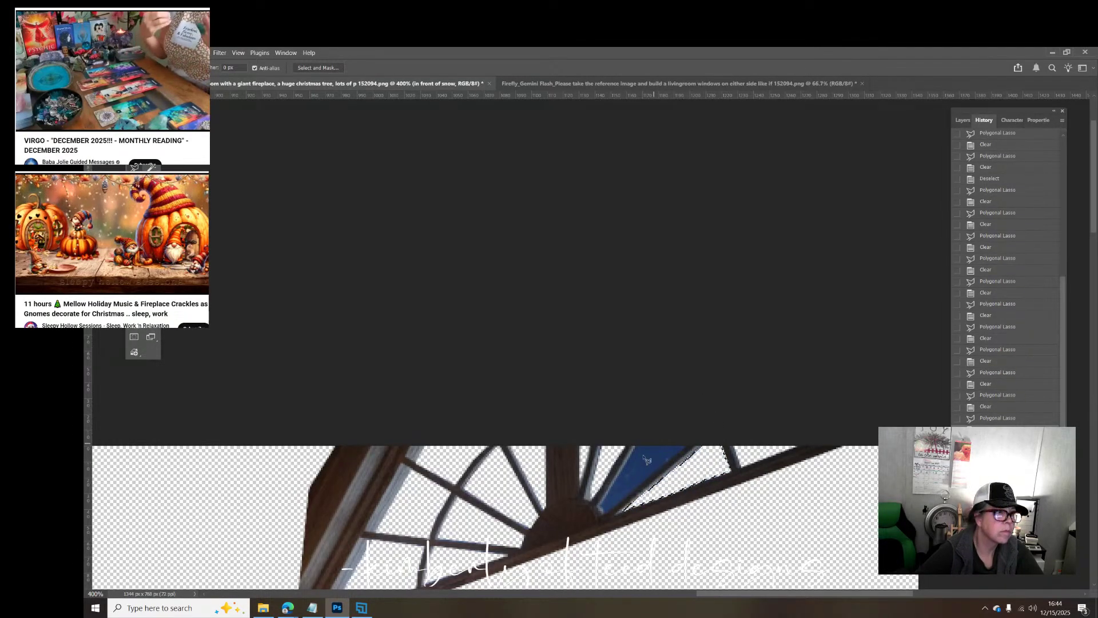
Step: Trace the last blue wedge pane right of the center post, past the image's upper edge, with the Polygonal Lasso and delete its sky
{"action": "left_click", "coordinate": [601, 510]}
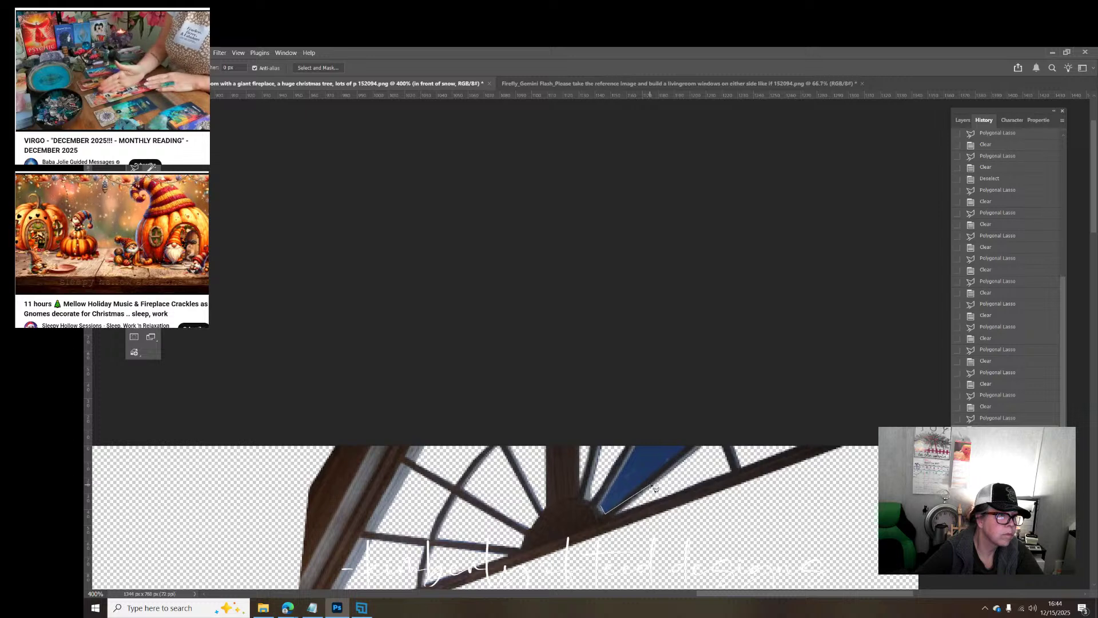
{"action": "left_click", "coordinate": [718, 420]}
{"action": "left_click", "coordinate": [659, 401]}
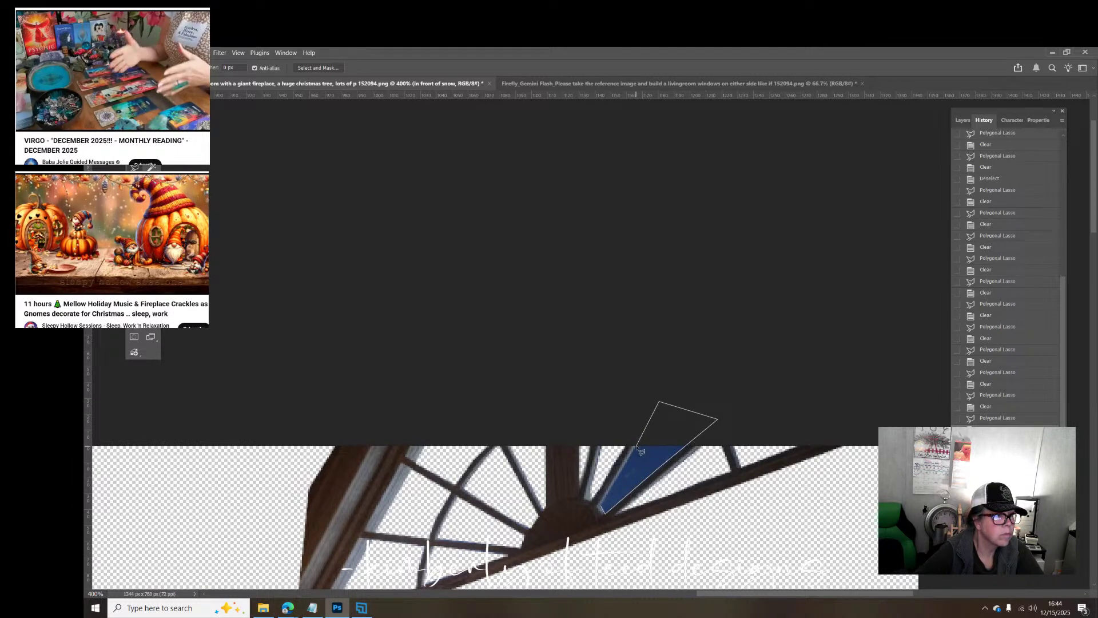
{"action": "left_click", "coordinate": [603, 510]}
{"action": "key", "text": "Delete"}
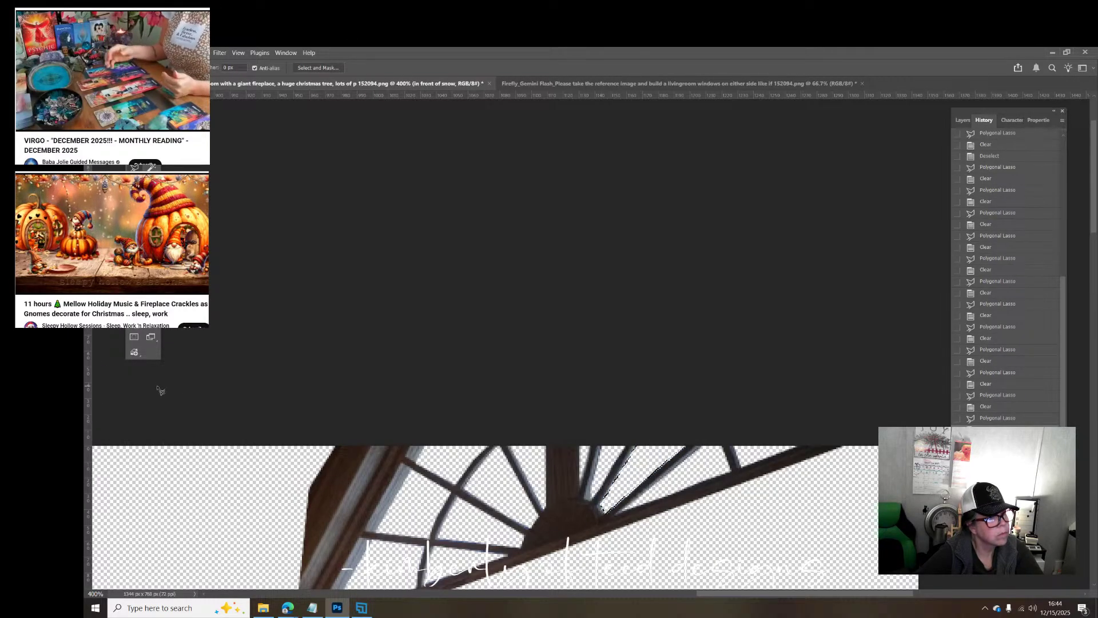
Step: Drop the selection around the cleared wedge pane using the marquee tool, dismiss the warning, and switch back to the Polygonal Lasso
{"action": "left_click", "coordinate": [151, 153]}
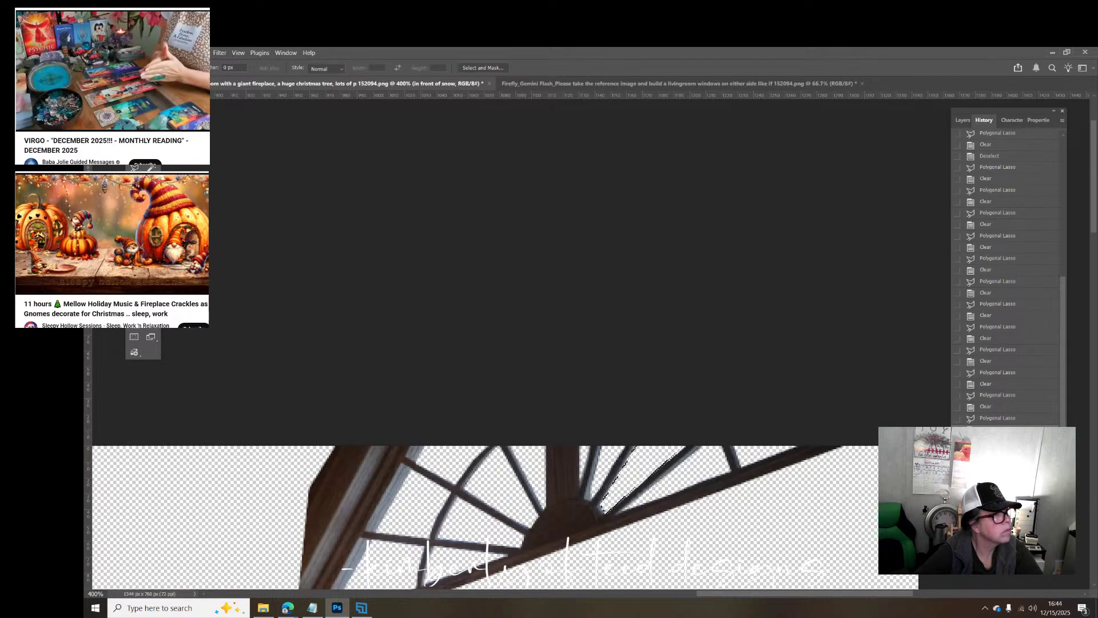
{"action": "left_click", "coordinate": [202, 177]}
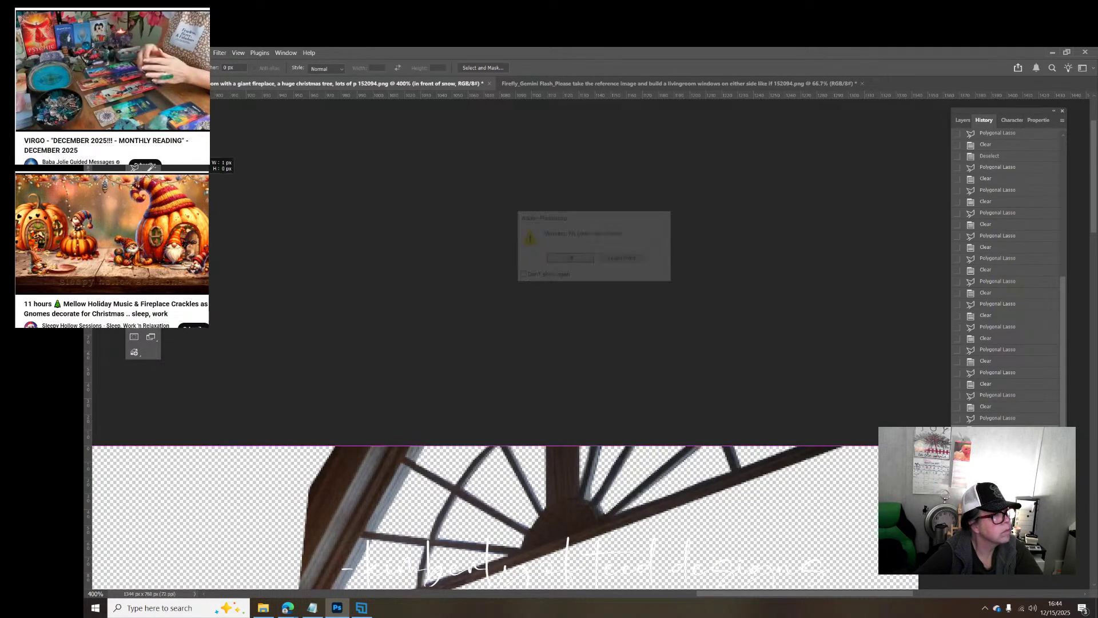
{"action": "left_click", "coordinate": [580, 264]}
{"action": "scroll", "coordinate": [505, 284], "scroll_direction": "down", "scroll_amount": 4}
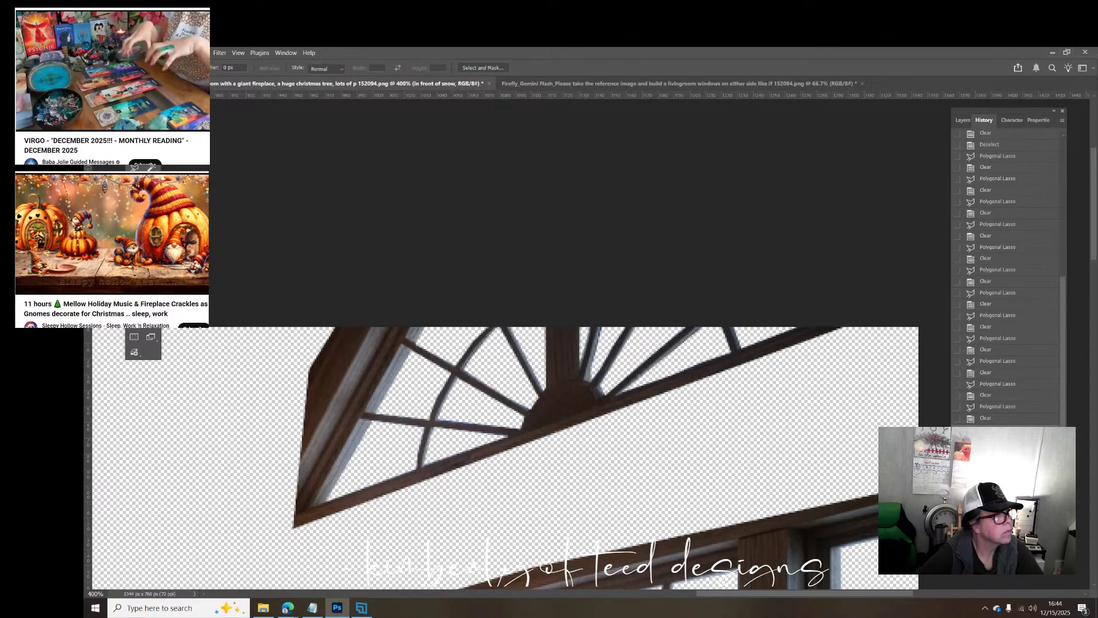
{"action": "key", "text": "l"}
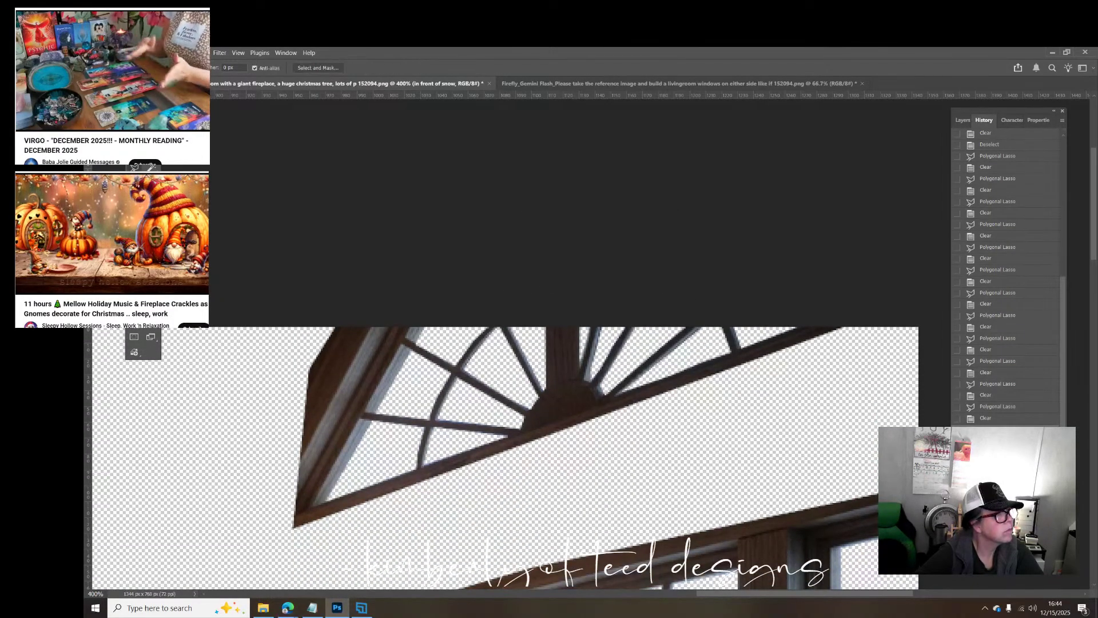
Step: Trace the outer wood strip left of the arched window's slanted frame with the Polygonal Lasso, delete it, and drop the selection
{"action": "left_click", "coordinate": [275, 544]}
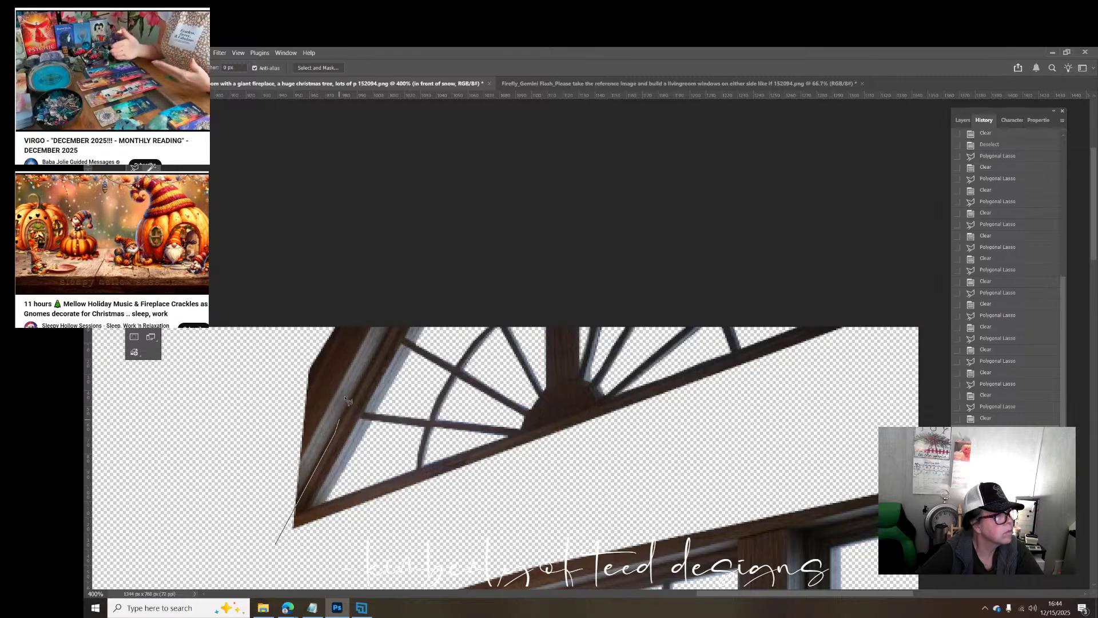
{"action": "left_click", "coordinate": [444, 246]}
{"action": "left_click", "coordinate": [339, 257]}
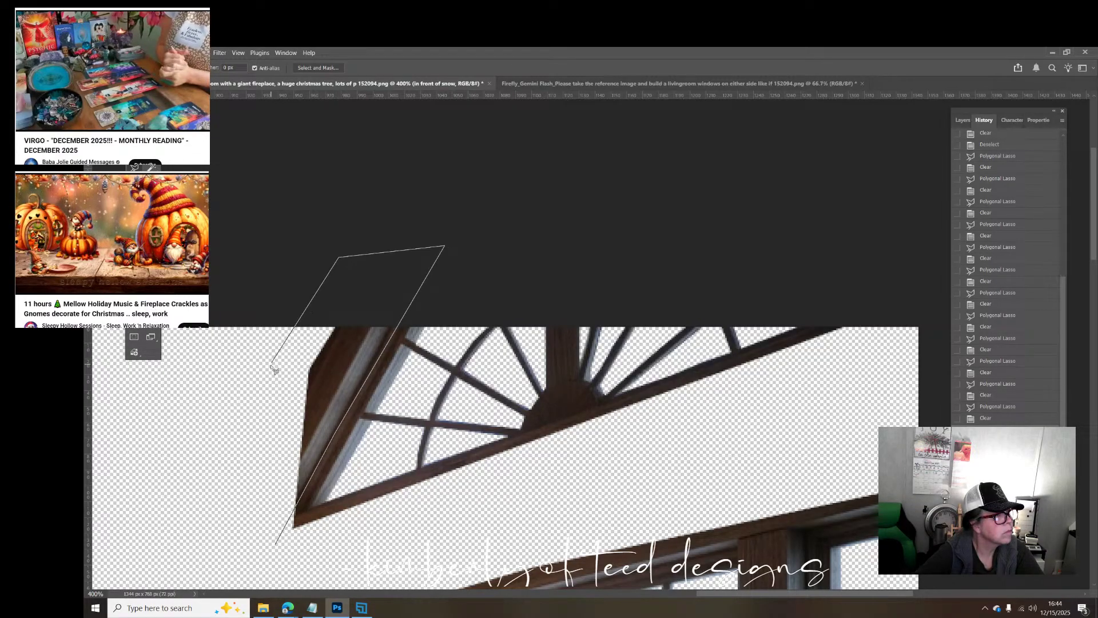
{"action": "left_click", "coordinate": [272, 364]}
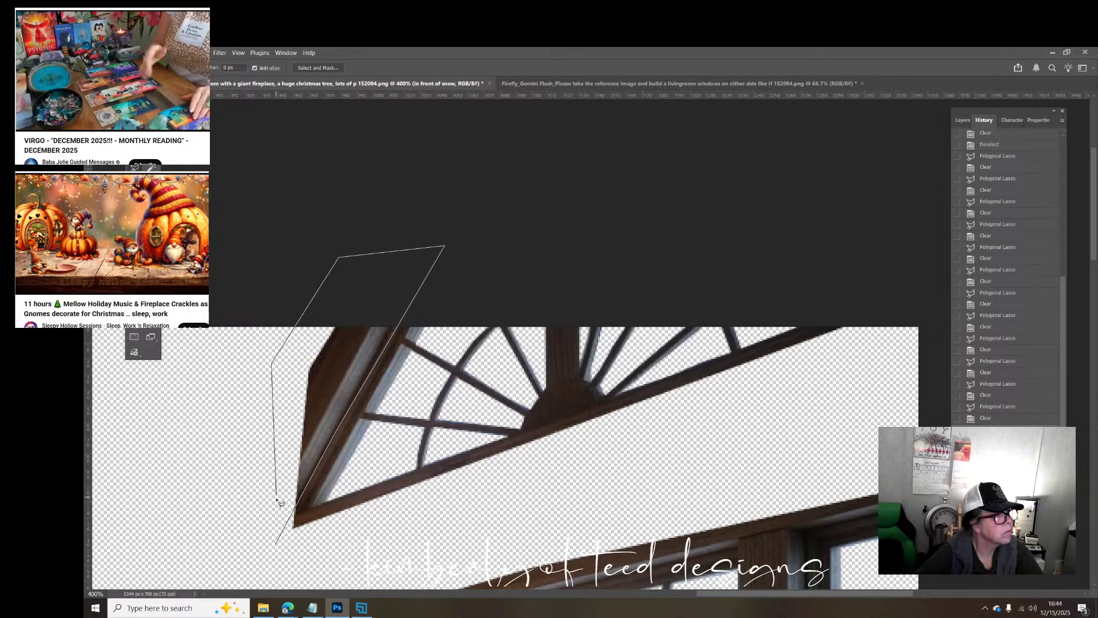
{"action": "left_click", "coordinate": [277, 547]}
{"action": "key", "text": "Delete"}
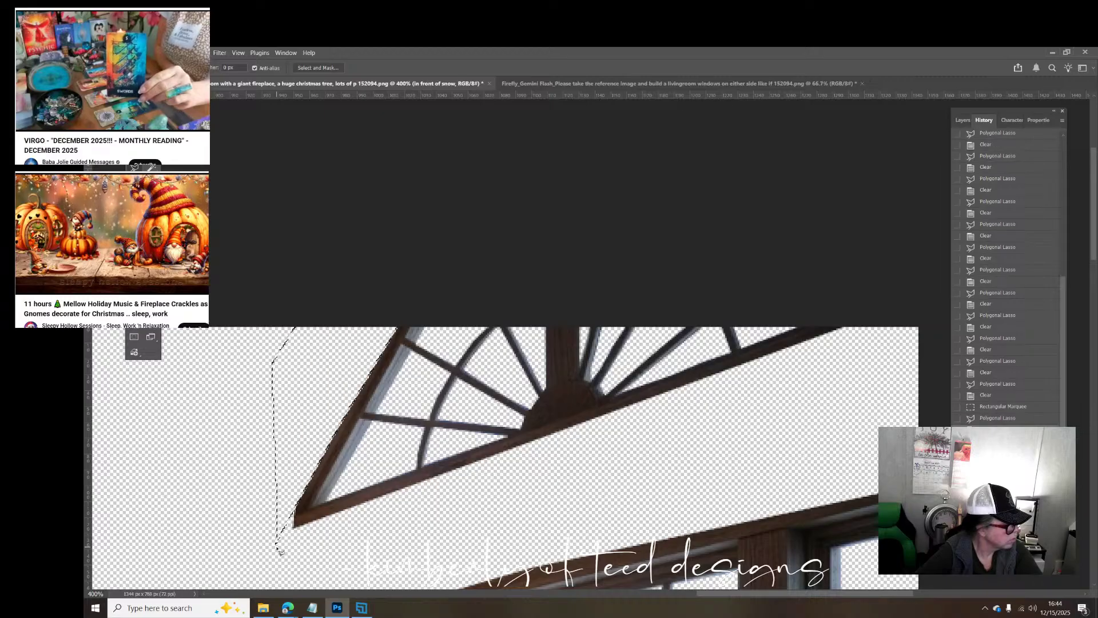
{"action": "key", "text": "m"}
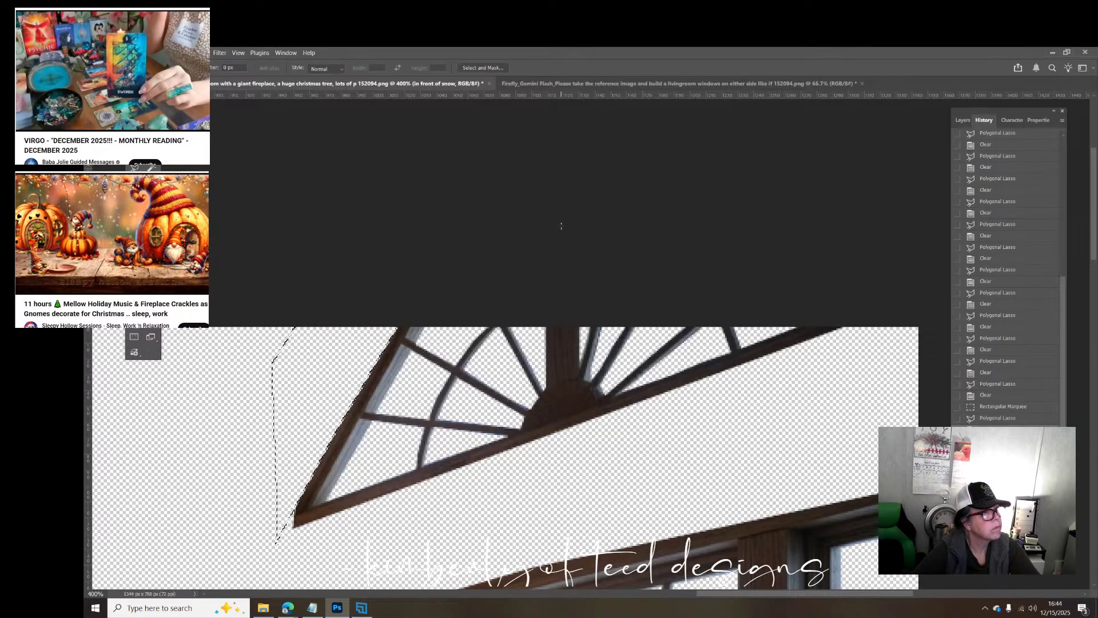
{"action": "left_click_drag", "start_coordinate": [561, 226], "coordinate": [553, 231]}
{"action": "key", "text": "Delete"}
{"action": "left_click", "coordinate": [570, 258]}
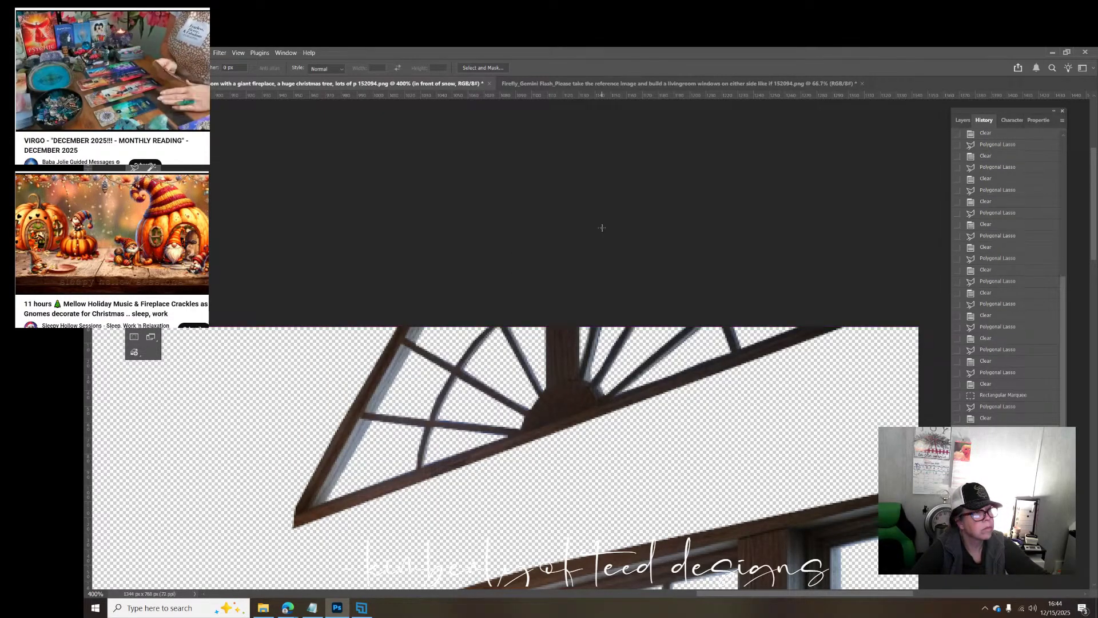
Step: Inspect the cleared panes from the arched window down to the armchair, ending at 100% zoom
{"action": "scroll", "coordinate": [631, 276], "scroll_direction": "down", "scroll_amount": 5}
{"action": "scroll", "coordinate": [630, 275], "scroll_direction": "down", "scroll_amount": 8}
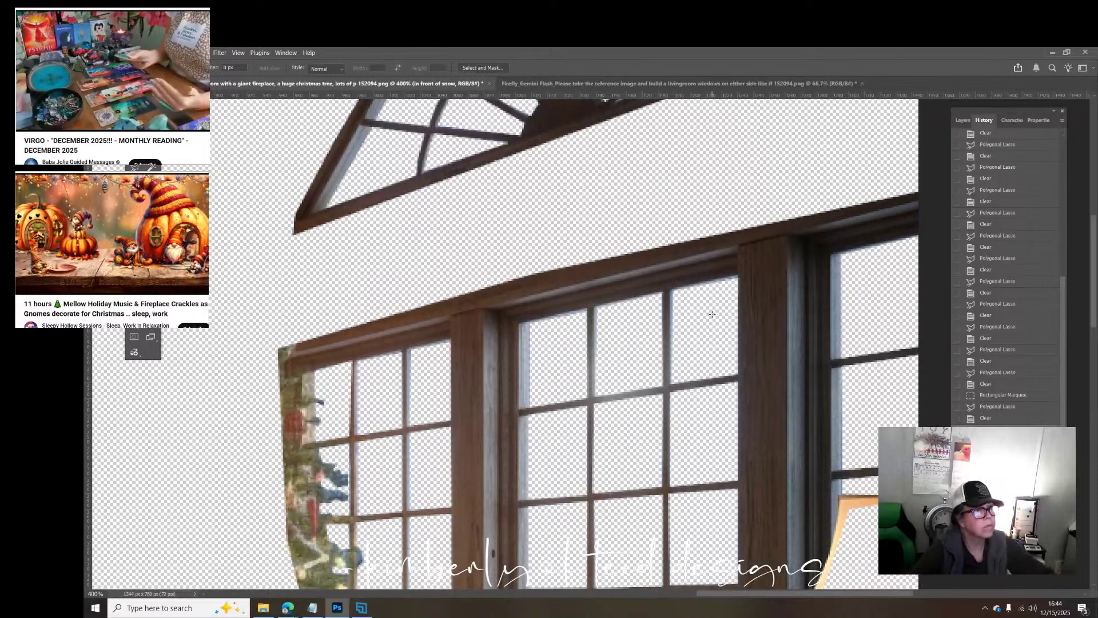
{"action": "scroll", "coordinate": [732, 273], "scroll_direction": "down", "scroll_amount": 2}
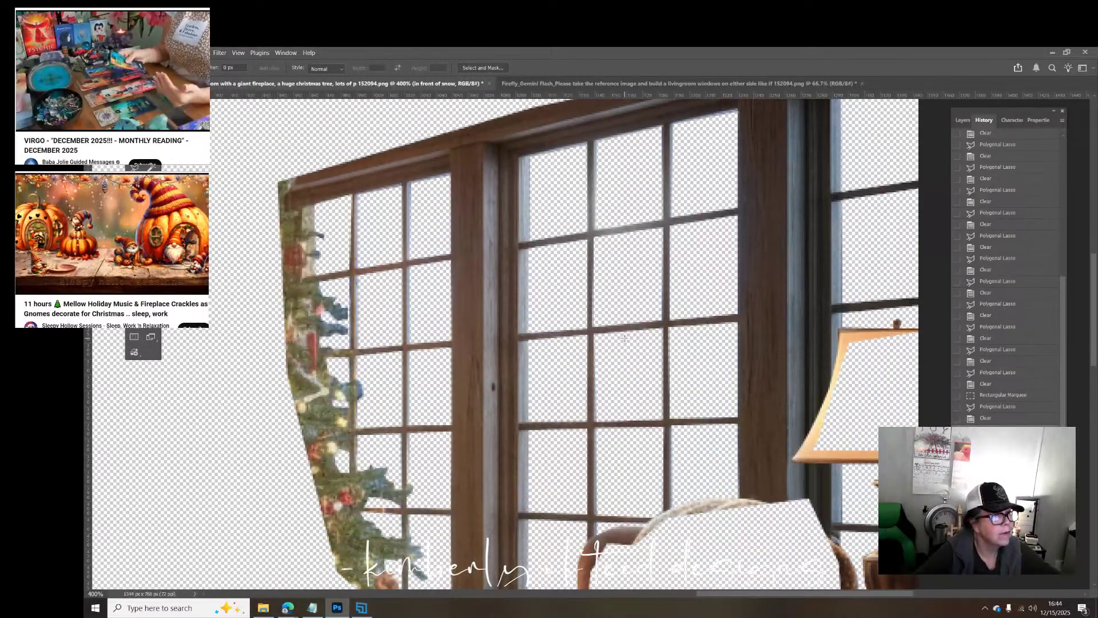
{"action": "scroll", "coordinate": [624, 338], "scroll_direction": "down", "scroll_amount": 4}
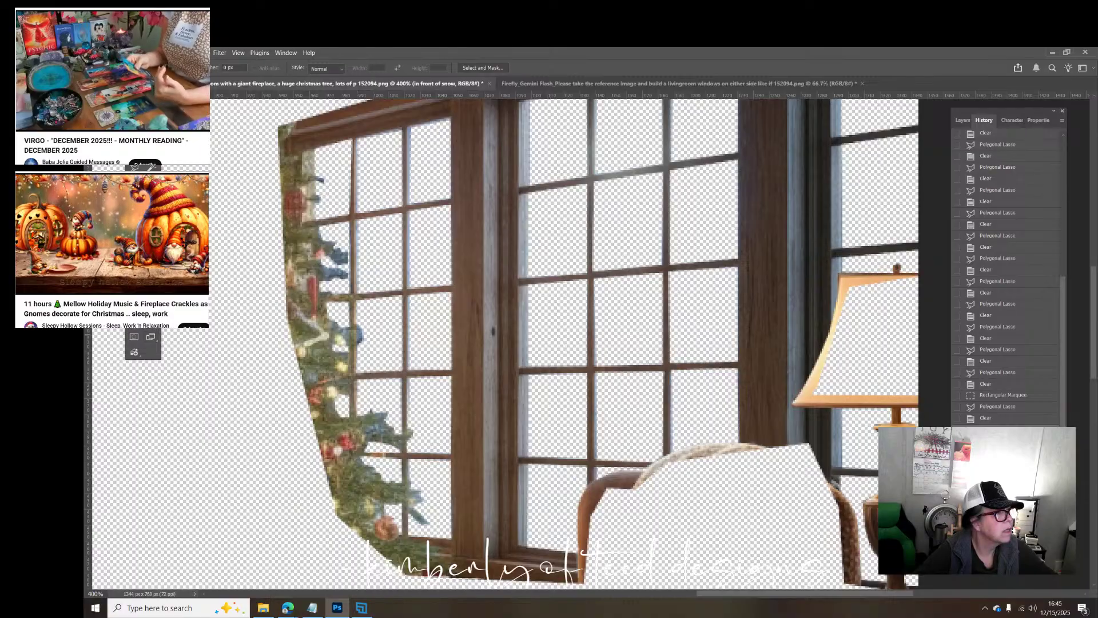
{"action": "key", "text": "z"}
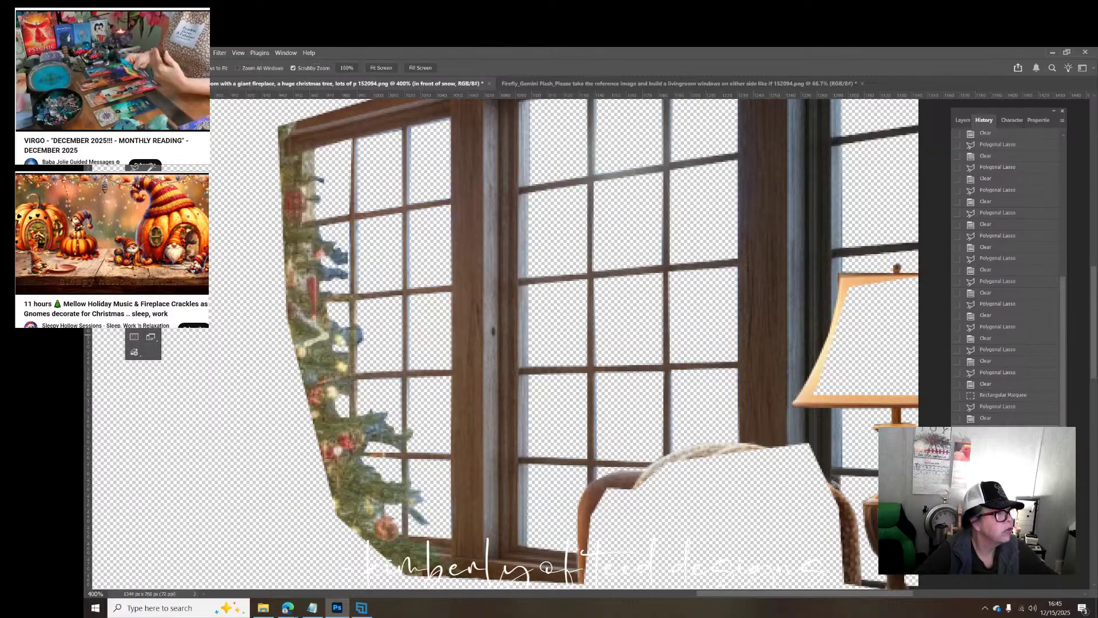
{"action": "left_click", "coordinate": [237, 323], "text": "alt"}
{"action": "left_click", "coordinate": [237, 323], "text": "alt"}
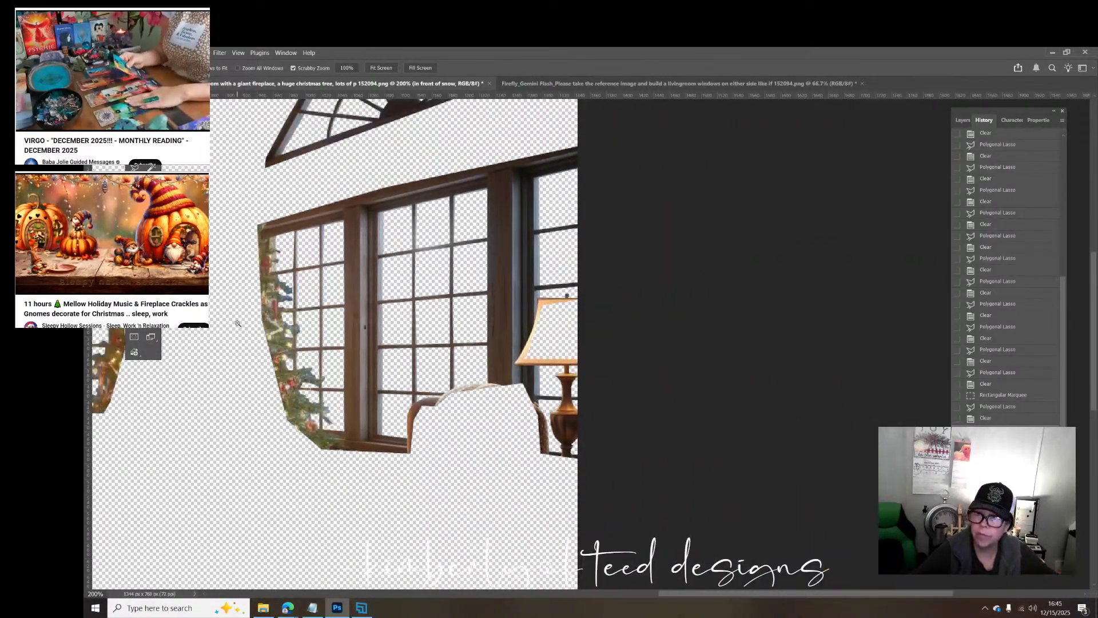
{"action": "left_click", "coordinate": [237, 323], "text": "alt"}
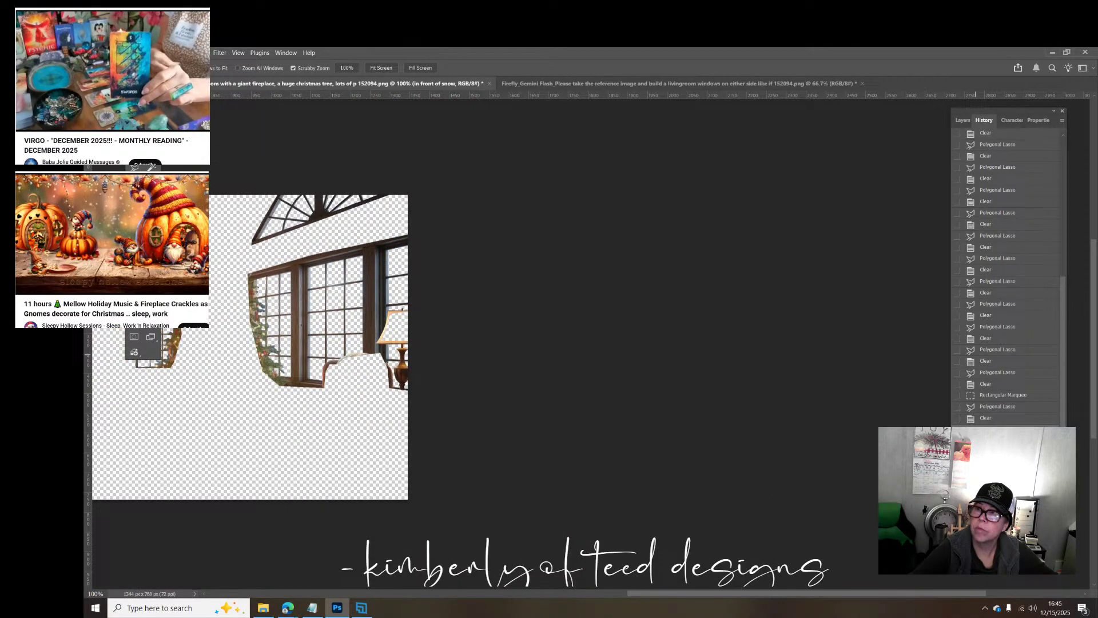
Step: Bring the whole image into view and show the background layer beneath the window cutouts
{"action": "key", "text": "alt+Tab"}
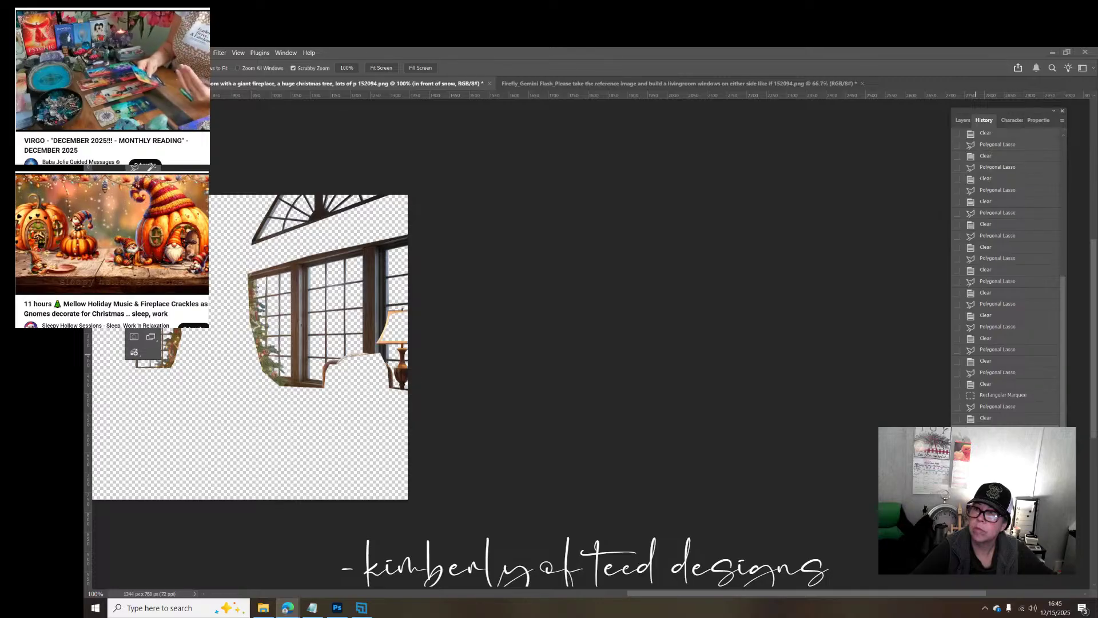
{"action": "left_click", "coordinate": [660, 592]}
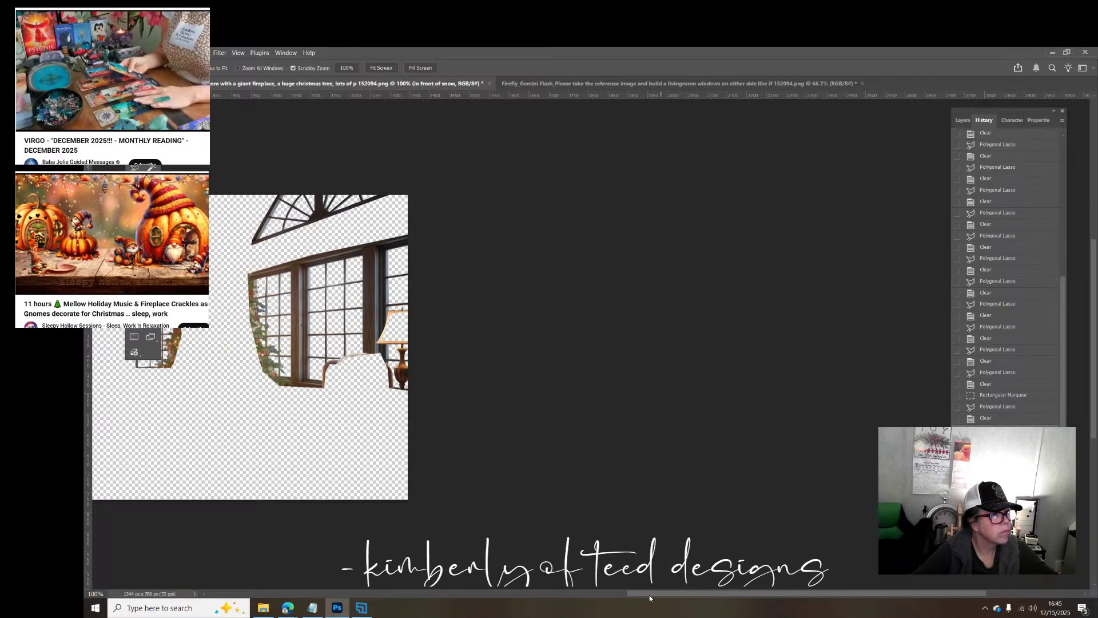
{"action": "left_click_drag", "start_coordinate": [647, 596], "coordinate": [509, 595]}
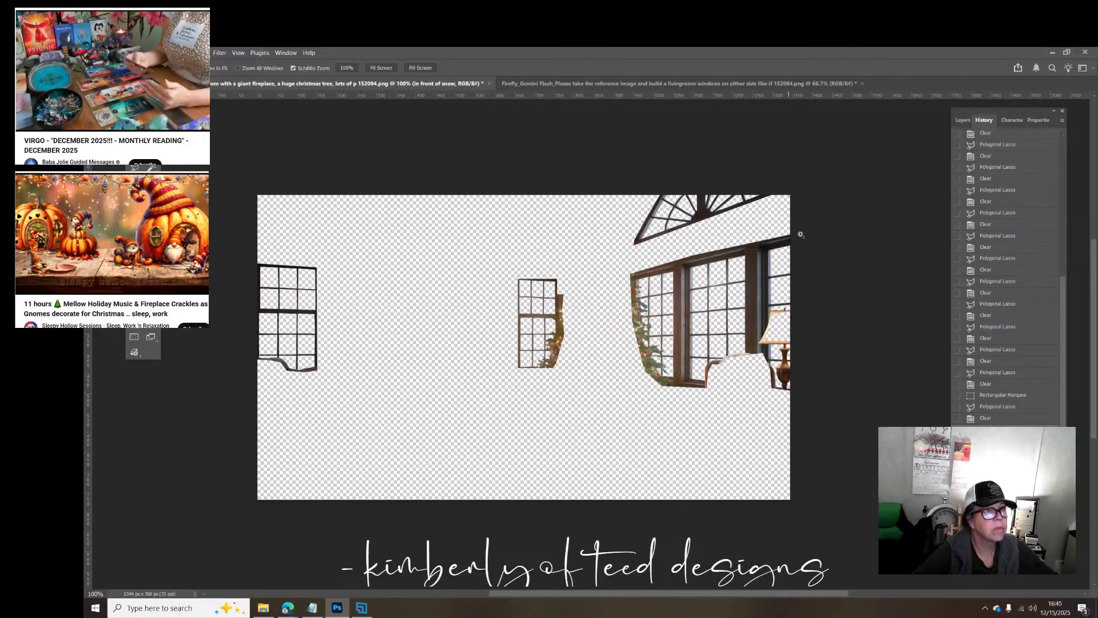
{"action": "left_click", "coordinate": [962, 121]}
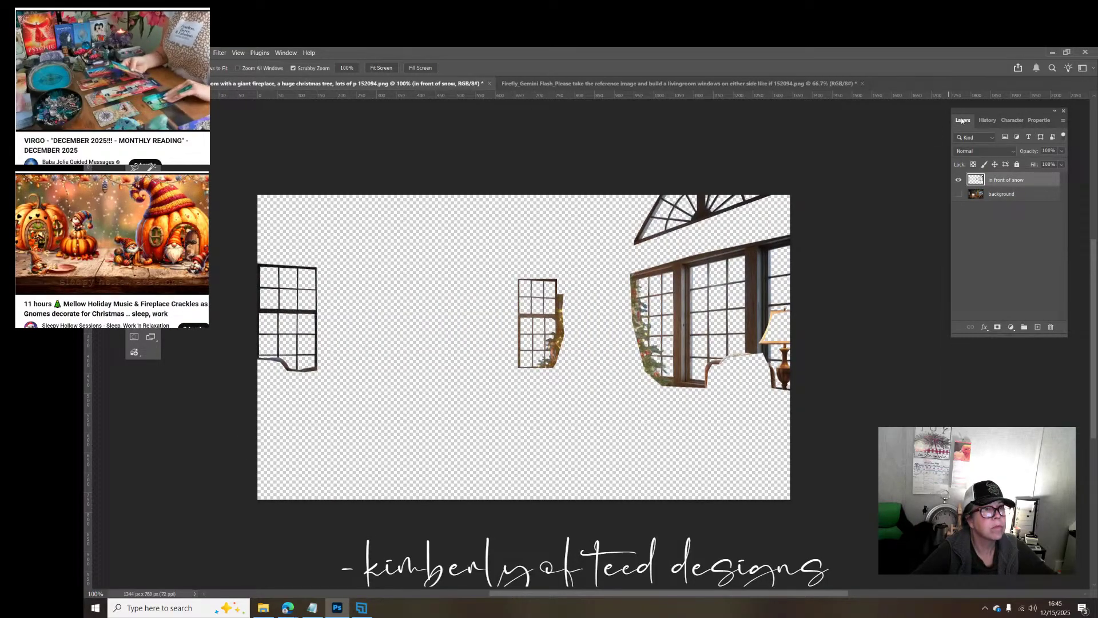
{"action": "left_click", "coordinate": [959, 194]}
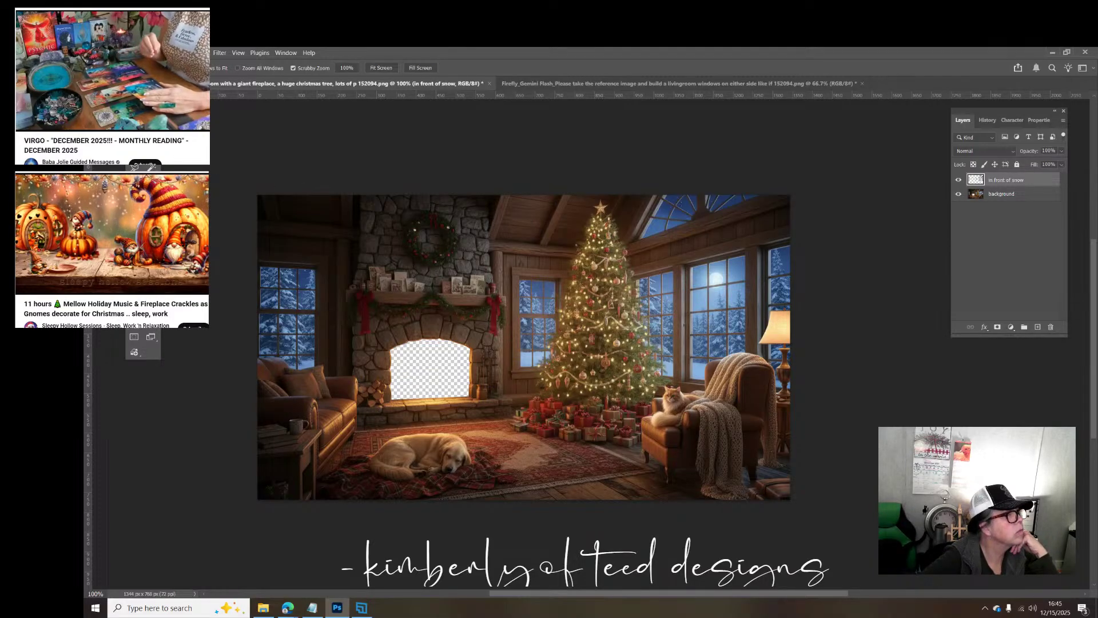
Step: Start opening another file and go up from the christmas folder to the 000 saves folder
{"action": "key", "text": "alt+f"}
{"action": "key", "text": "o"}
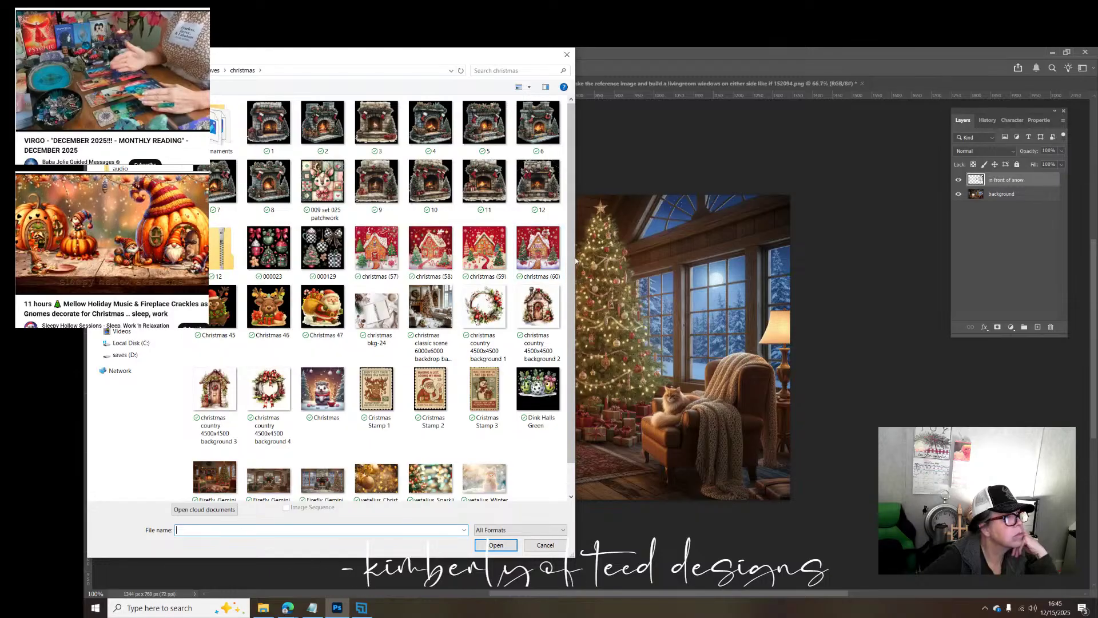
{"action": "scroll", "coordinate": [566, 320], "scroll_direction": "down", "scroll_amount": 1}
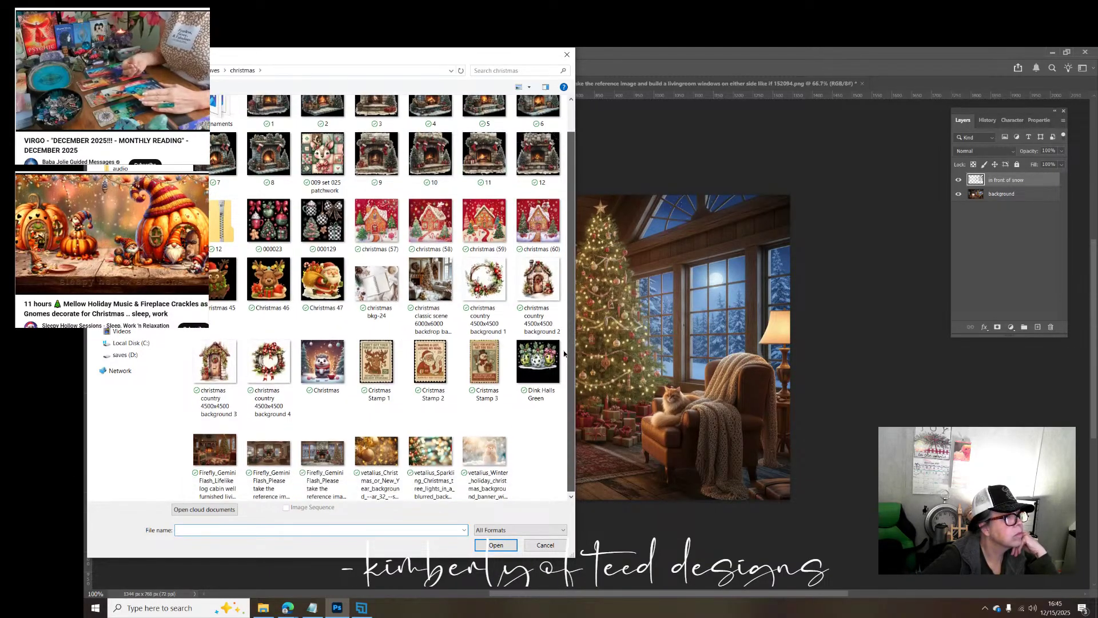
{"action": "left_click", "coordinate": [214, 71]}
{"action": "scroll", "coordinate": [510, 229], "scroll_direction": "down", "scroll_amount": 1}
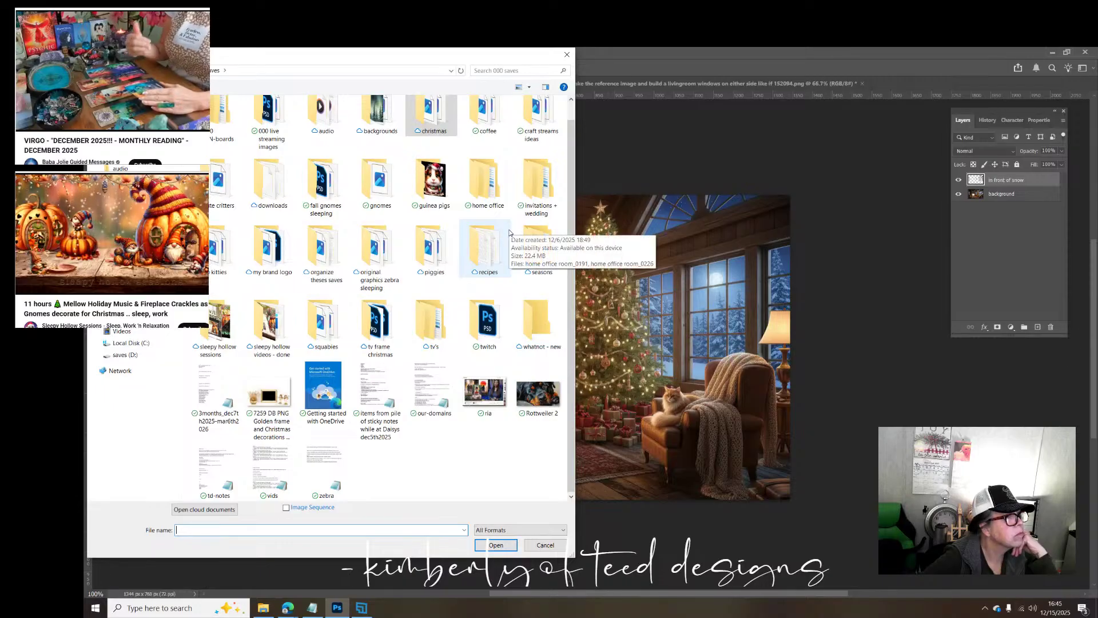
{"action": "scroll", "coordinate": [512, 223], "scroll_direction": "up", "scroll_amount": 1}
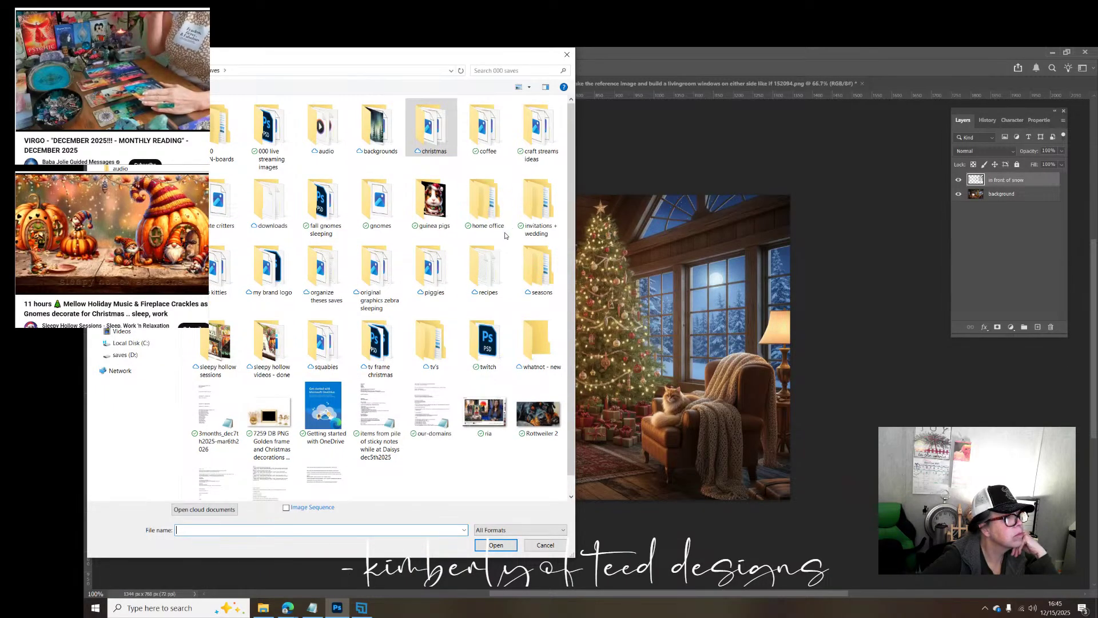
Step: Look through the sleepy hollow sessions folder and its thanksgiving 2025 subfolder for a file
{"action": "left_click", "coordinate": [217, 346]}
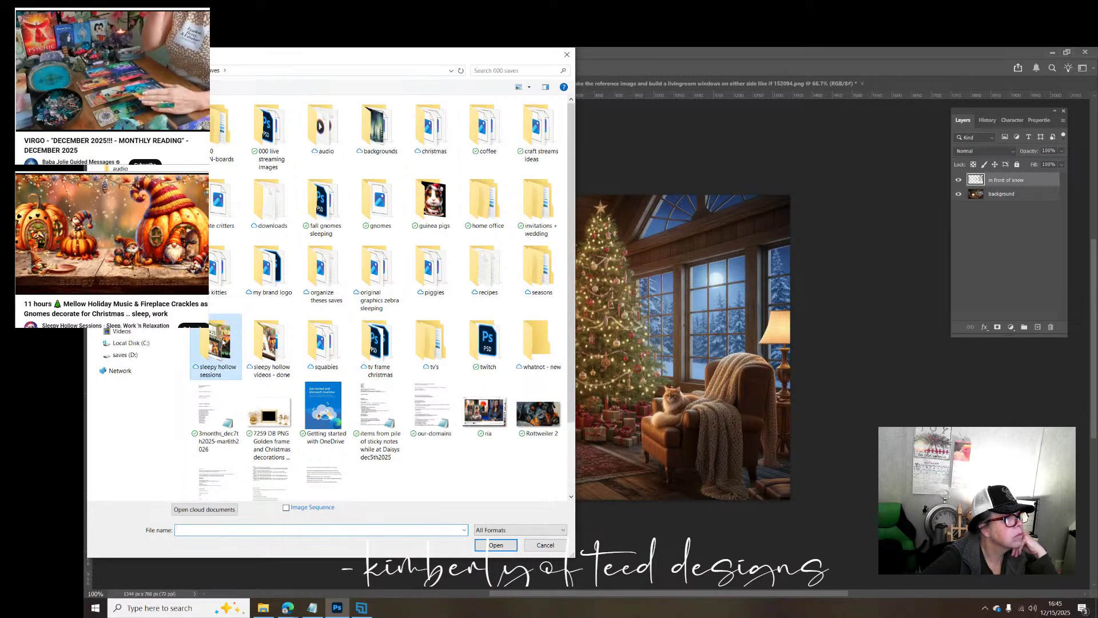
{"action": "double_click", "coordinate": [222, 342]}
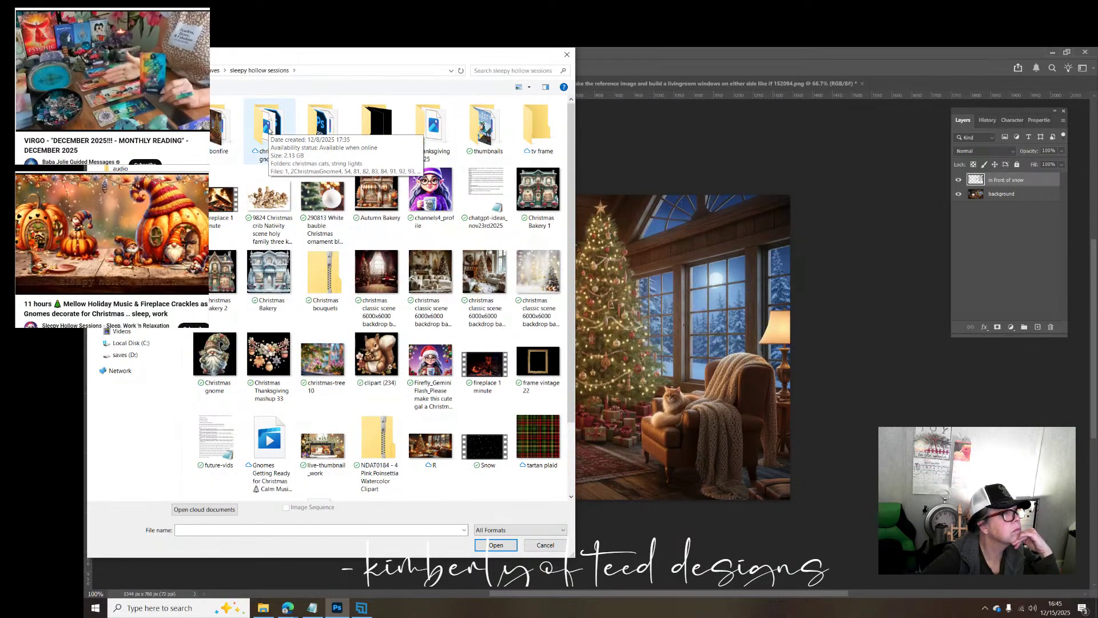
{"action": "double_click", "coordinate": [440, 130]}
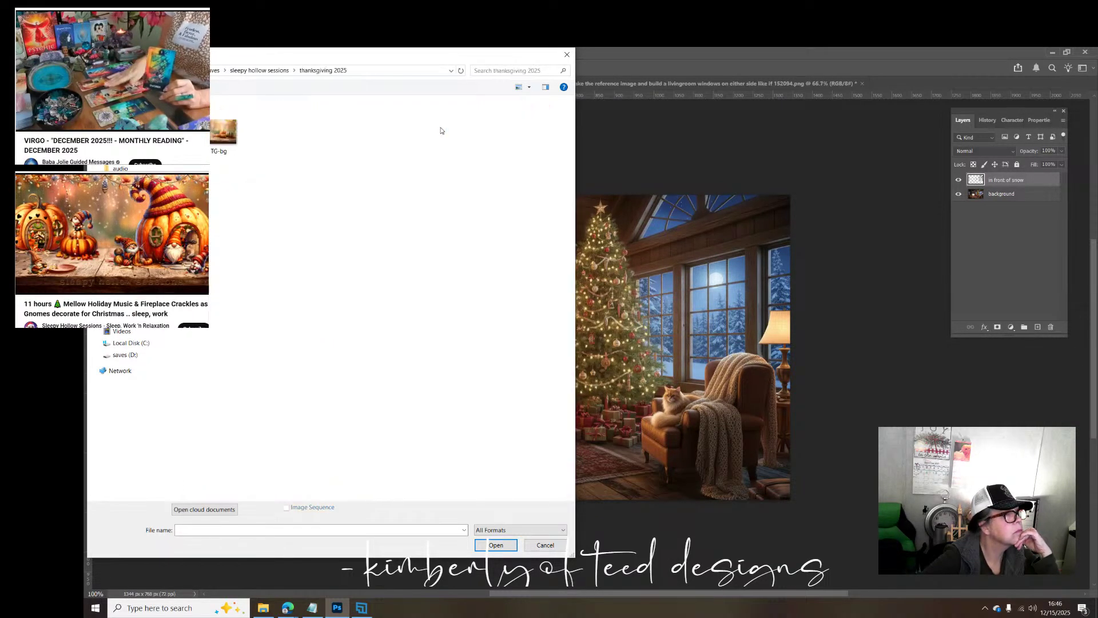
{"action": "left_click", "coordinate": [265, 74]}
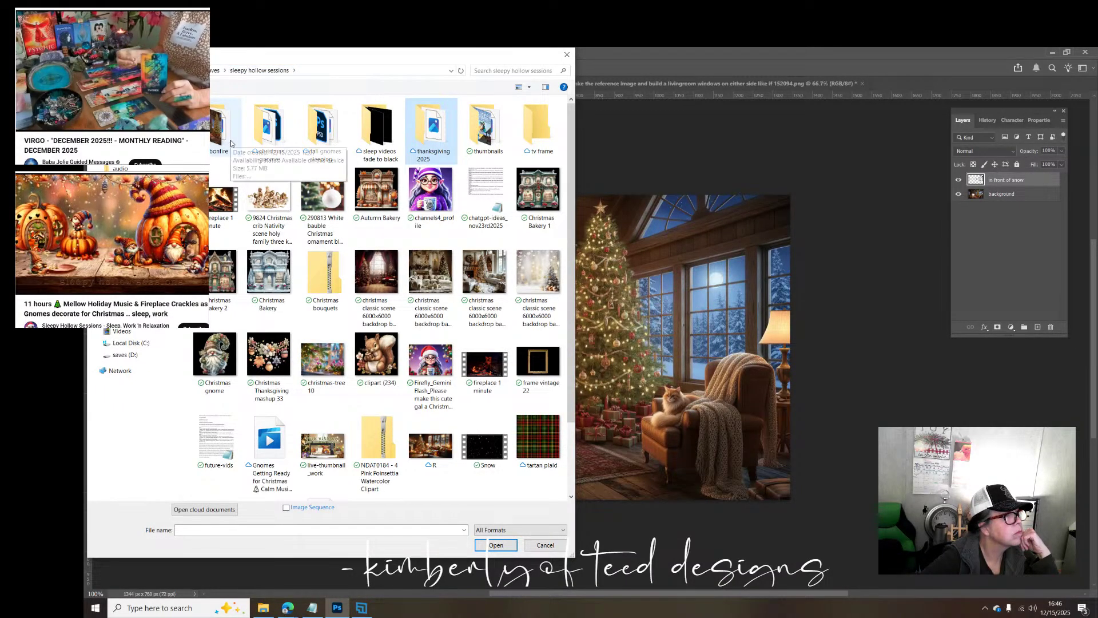
{"action": "scroll", "coordinate": [232, 143], "scroll_direction": "down", "scroll_amount": 2}
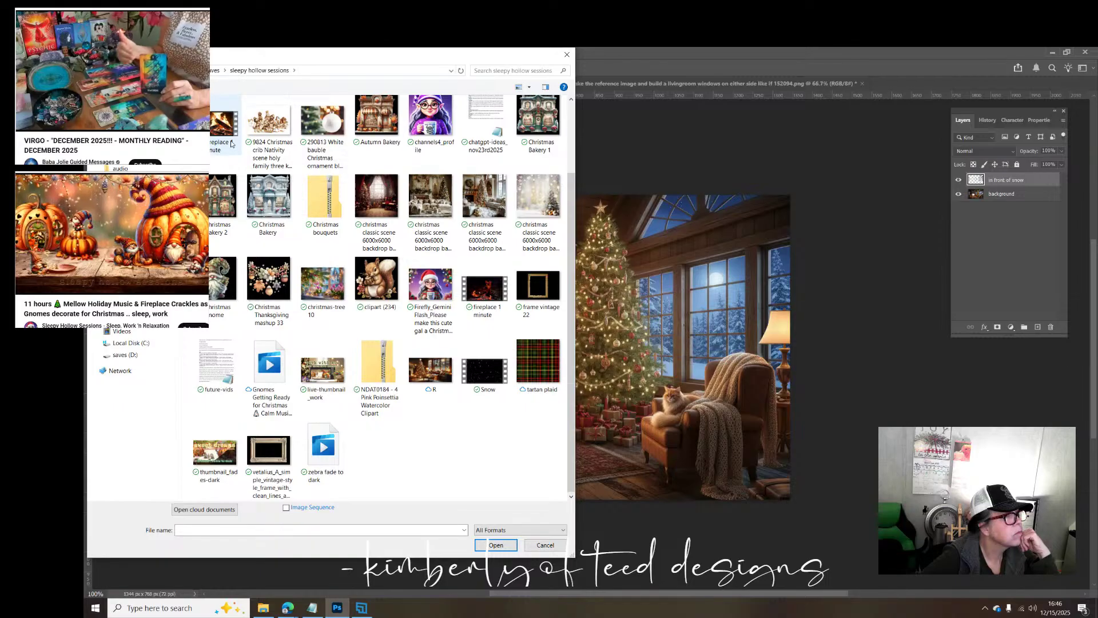
{"action": "scroll", "coordinate": [232, 143], "scroll_direction": "up", "scroll_amount": 2}
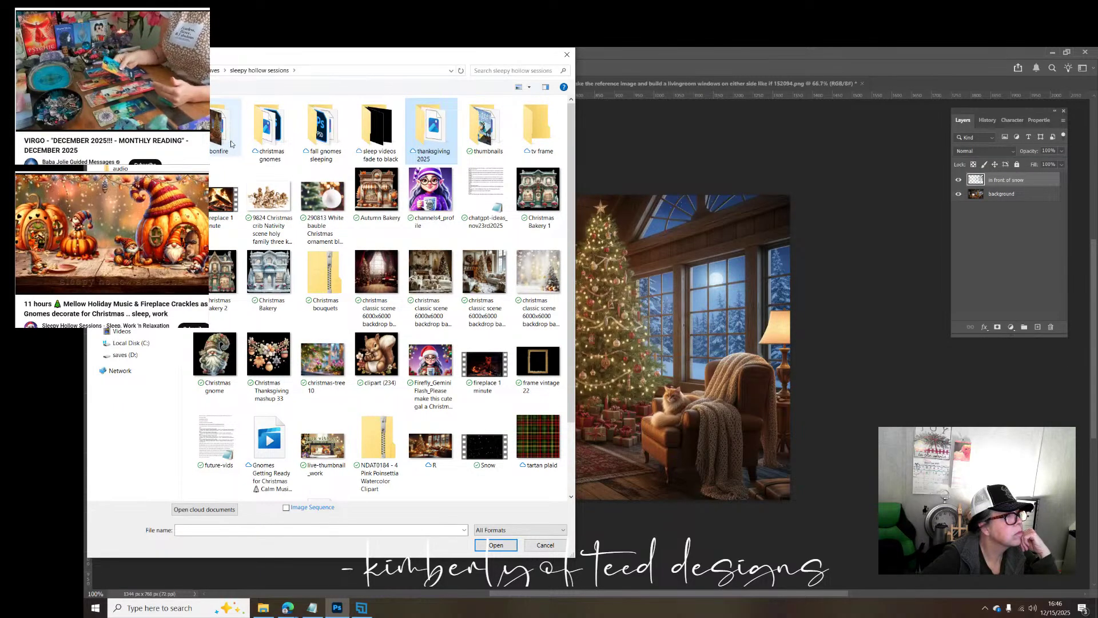
Step: Check the contents of the gnomes folder and return to the 000 saves folder
{"action": "left_click", "coordinate": [217, 71]}
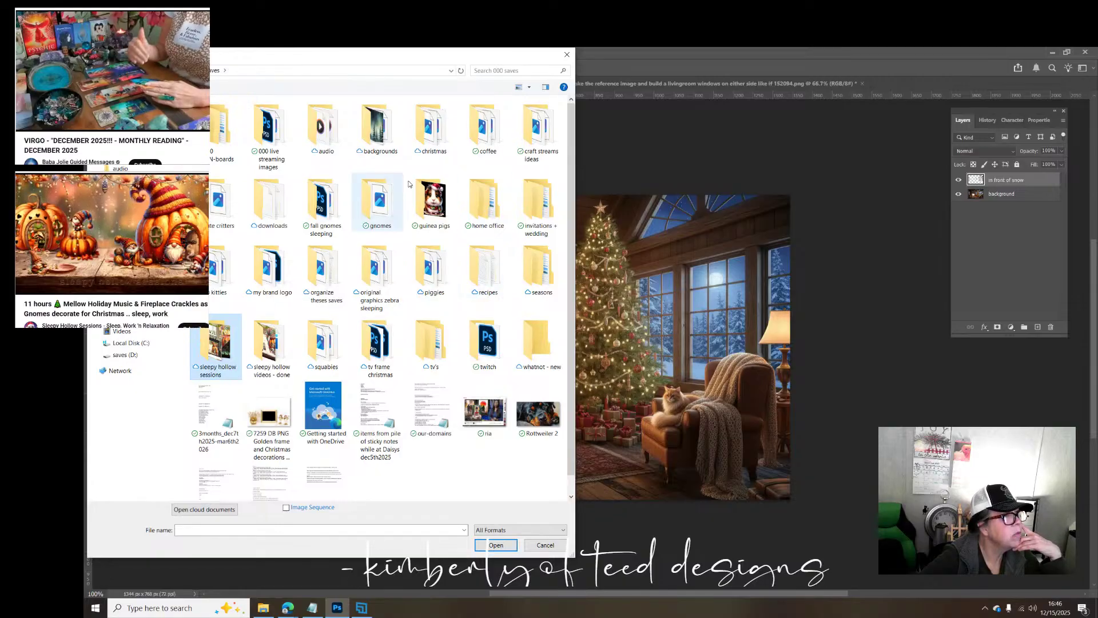
{"action": "left_click", "coordinate": [374, 211]}
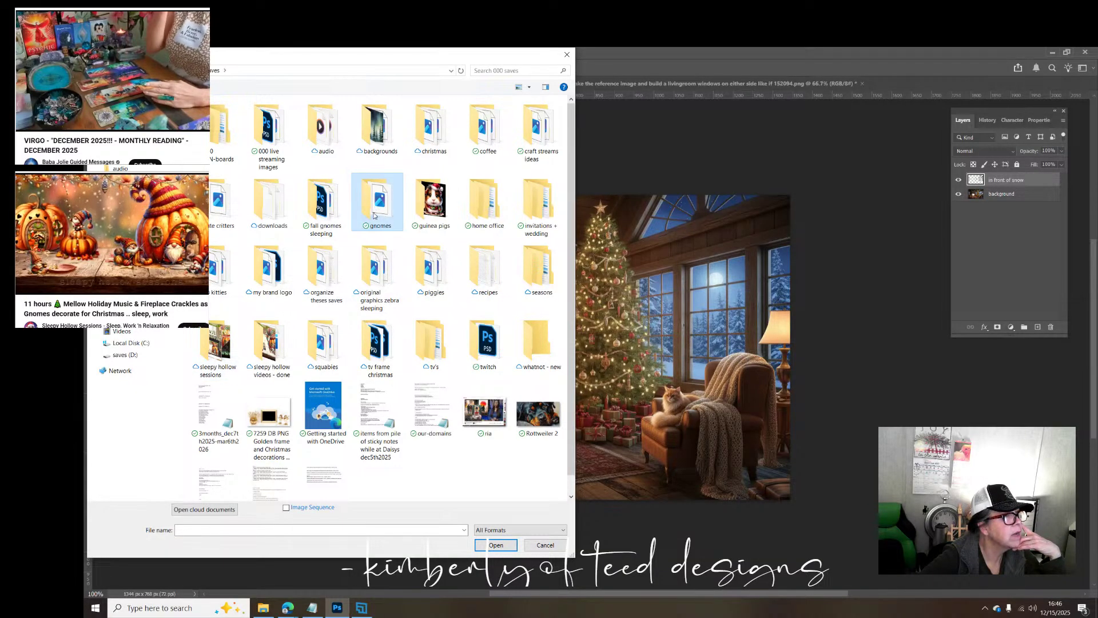
{"action": "double_click", "coordinate": [373, 215]}
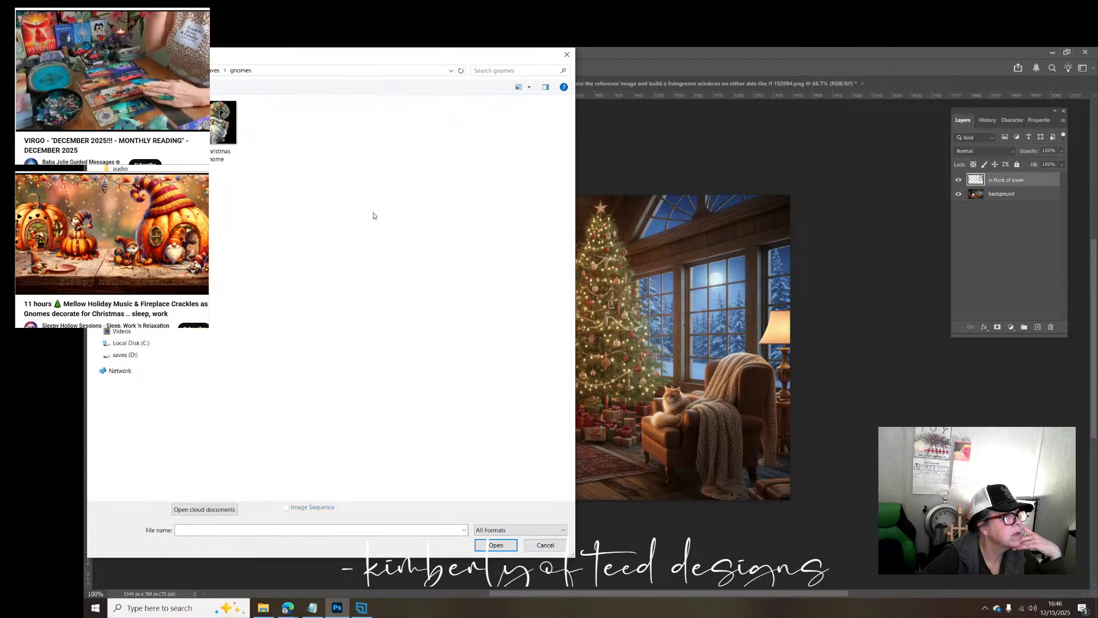
{"action": "left_click", "coordinate": [214, 71]}
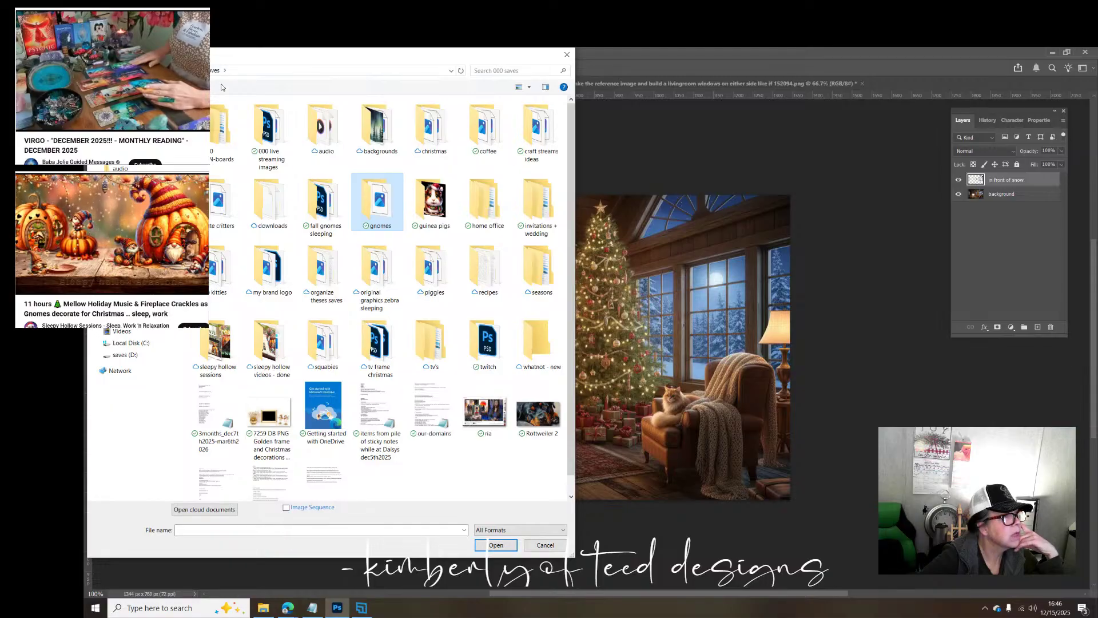
Step: Open the sleepy hollow videos - done folder and display its files as thumbnail icons
{"action": "double_click", "coordinate": [280, 335]}
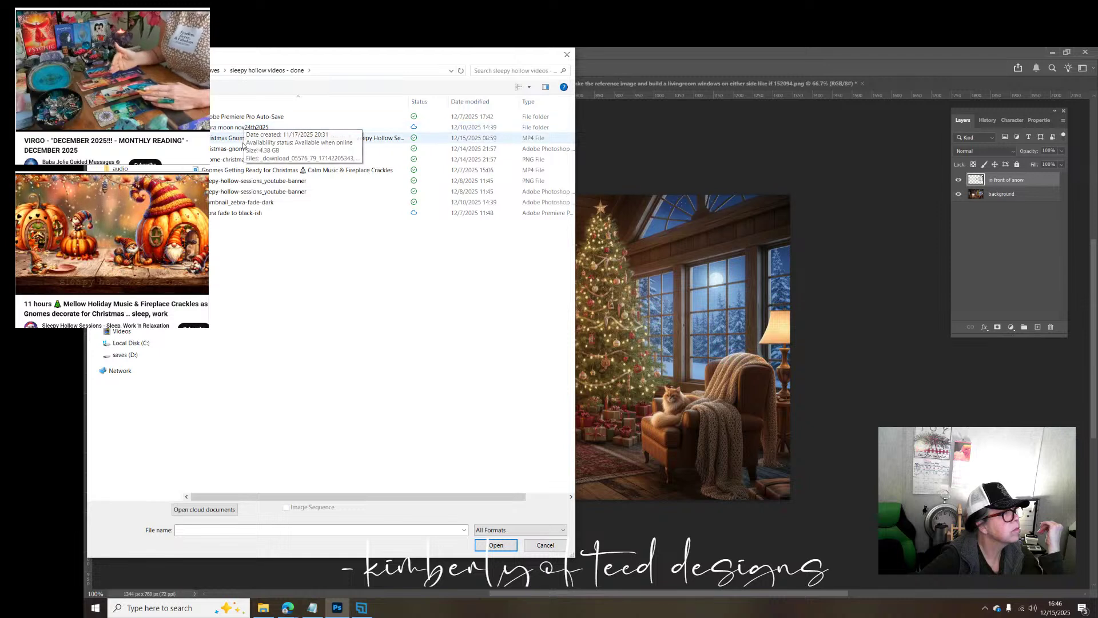
{"action": "left_click", "coordinate": [531, 89]}
{"action": "left_click", "coordinate": [557, 73]}
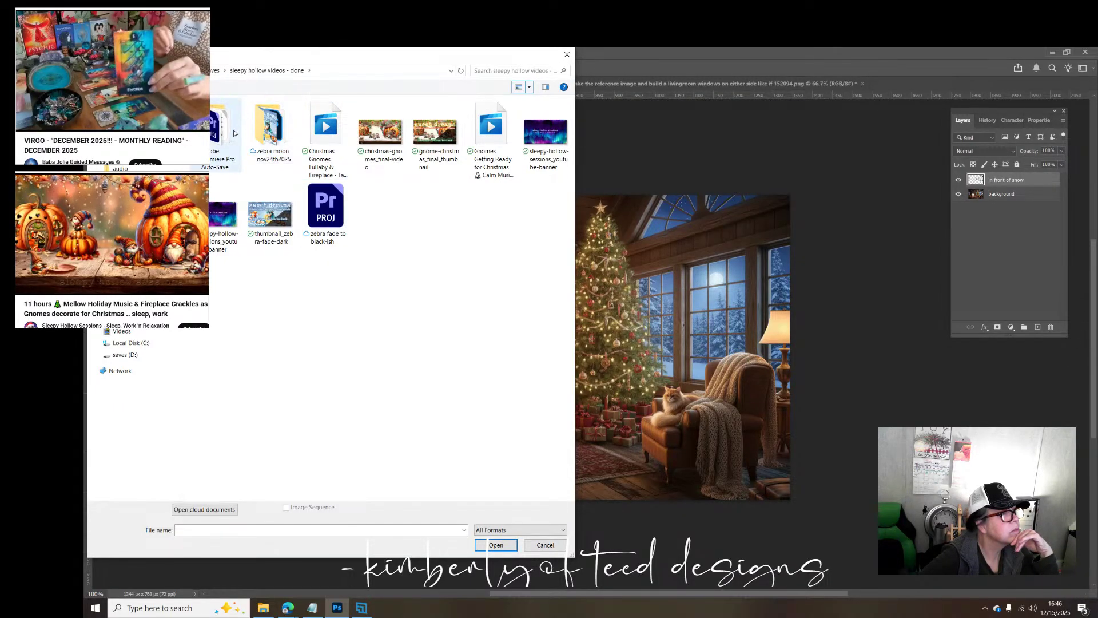
Step: Return to the 000 saves folder and look through the contents of the sleepy hollow sessions folder
{"action": "left_click", "coordinate": [215, 71]}
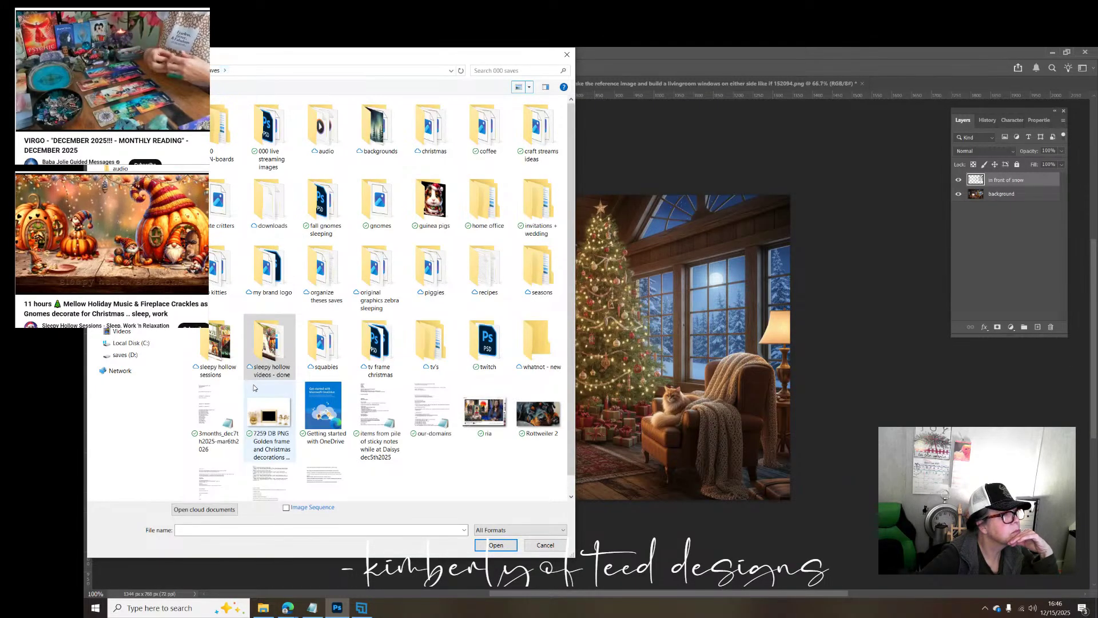
{"action": "left_click", "coordinate": [224, 346]}
{"action": "double_click", "coordinate": [224, 346]}
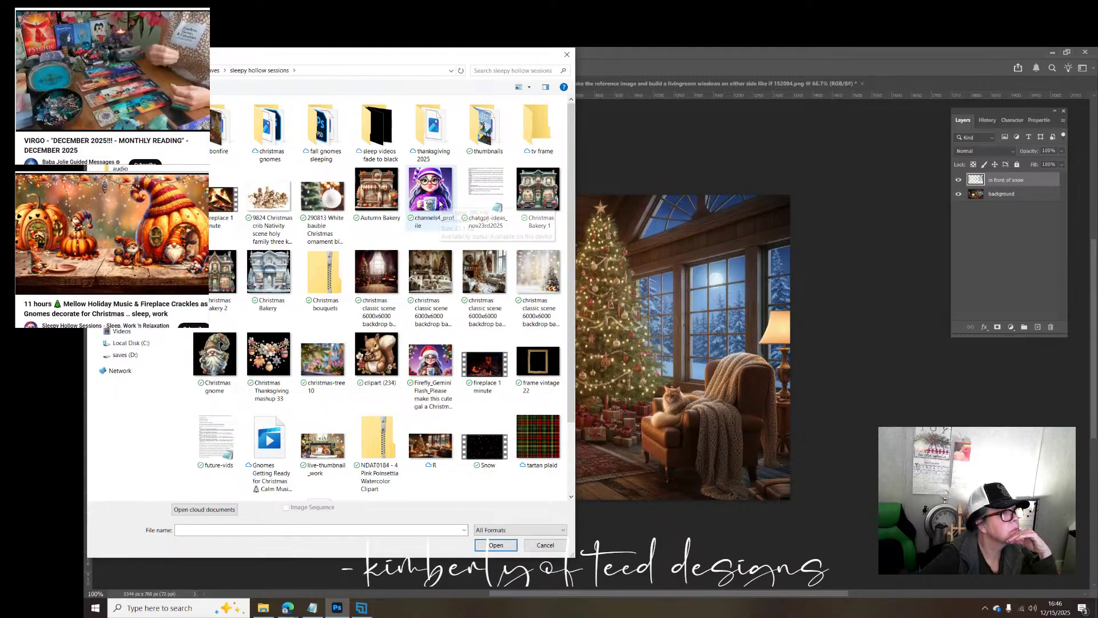
{"action": "scroll", "coordinate": [437, 203], "scroll_direction": "down", "scroll_amount": 2}
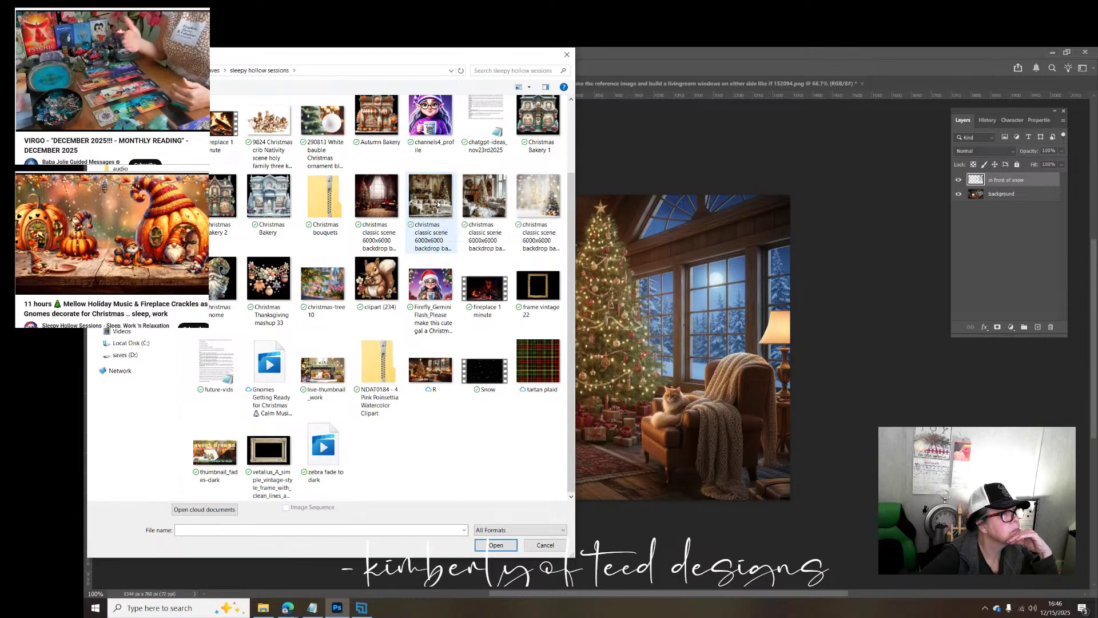
{"action": "scroll", "coordinate": [438, 203], "scroll_direction": "up", "scroll_amount": 1}
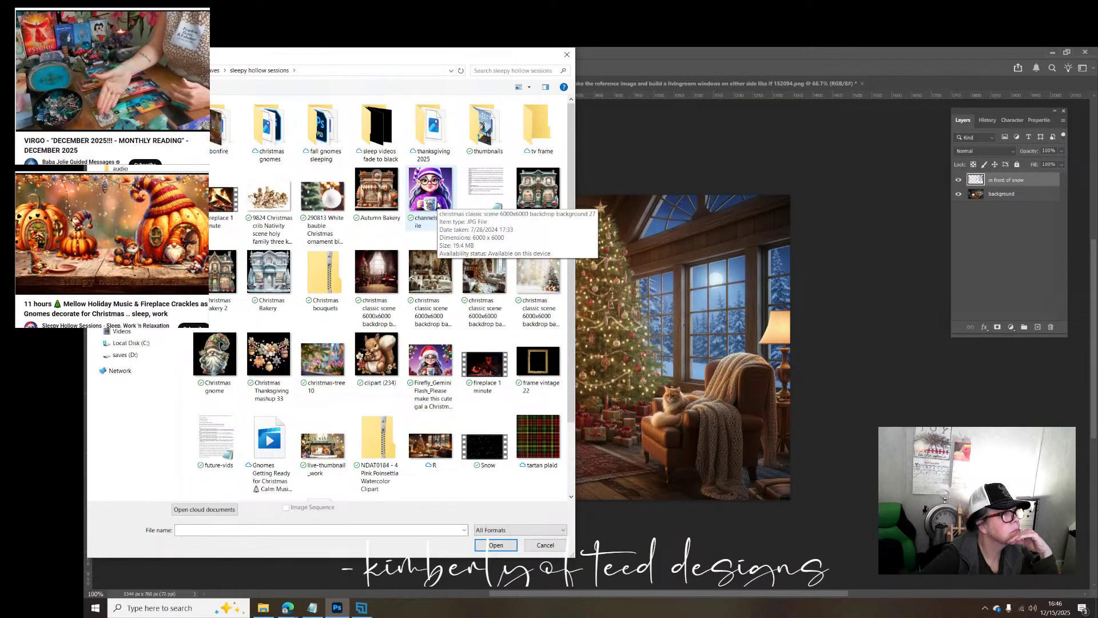
{"action": "scroll", "coordinate": [437, 203], "scroll_direction": "down", "scroll_amount": 1}
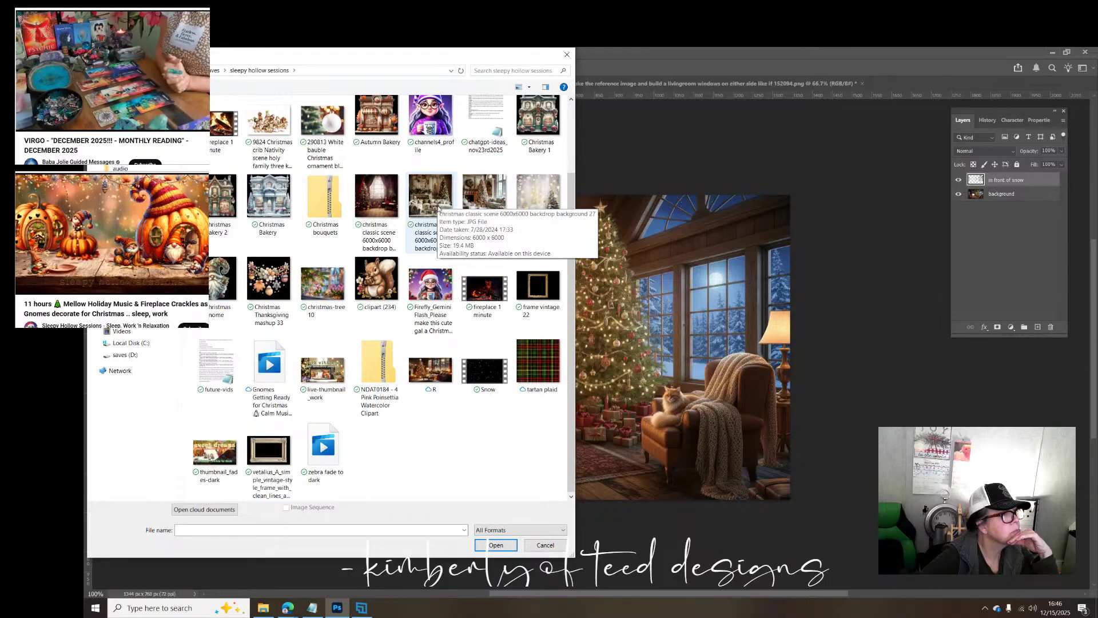
{"action": "scroll", "coordinate": [439, 209], "scroll_direction": "up", "scroll_amount": 1}
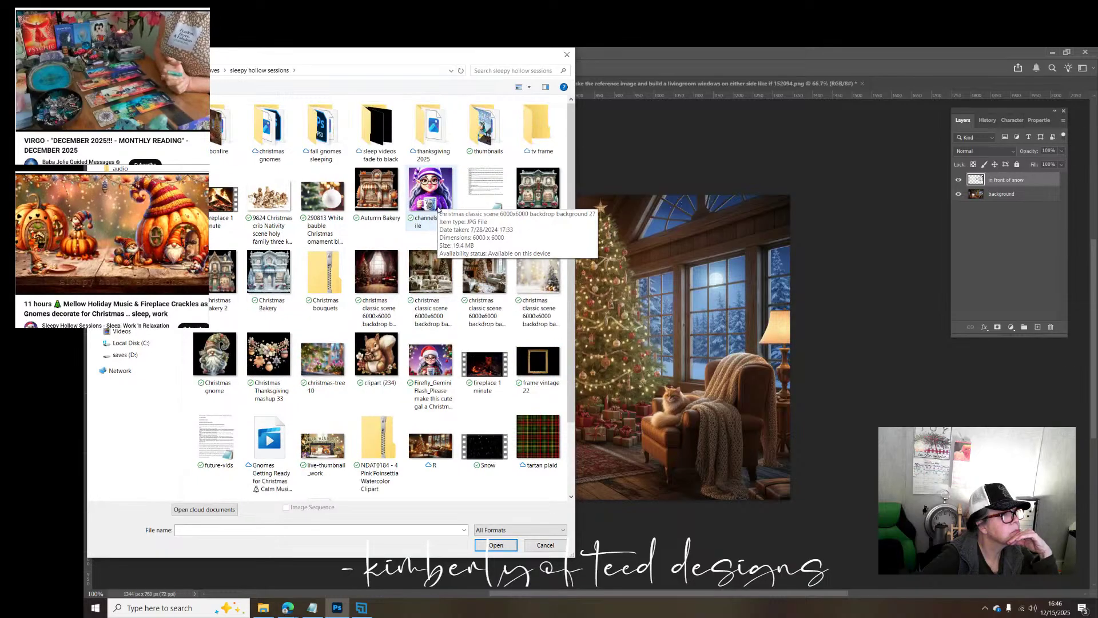
Step: Open the 2b coffee steam image from the fall gnomes sleeping folder
{"action": "left_click", "coordinate": [328, 133]}
{"action": "double_click", "coordinate": [328, 136]}
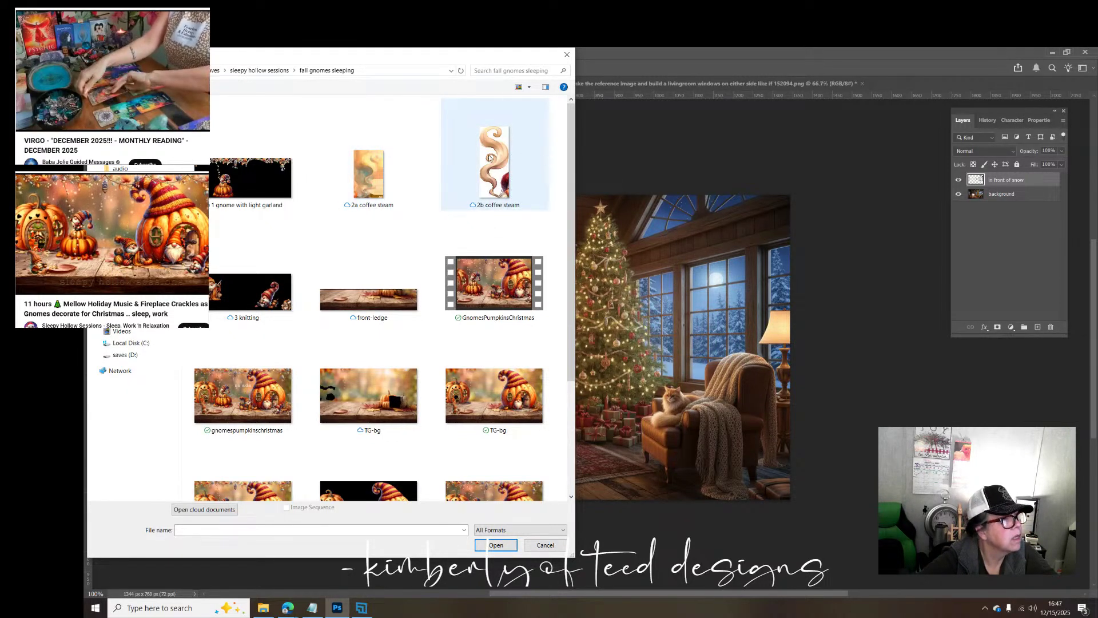
{"action": "scroll", "coordinate": [489, 166], "scroll_direction": "down", "scroll_amount": 3}
{"action": "scroll", "coordinate": [489, 171], "scroll_direction": "up", "scroll_amount": 3}
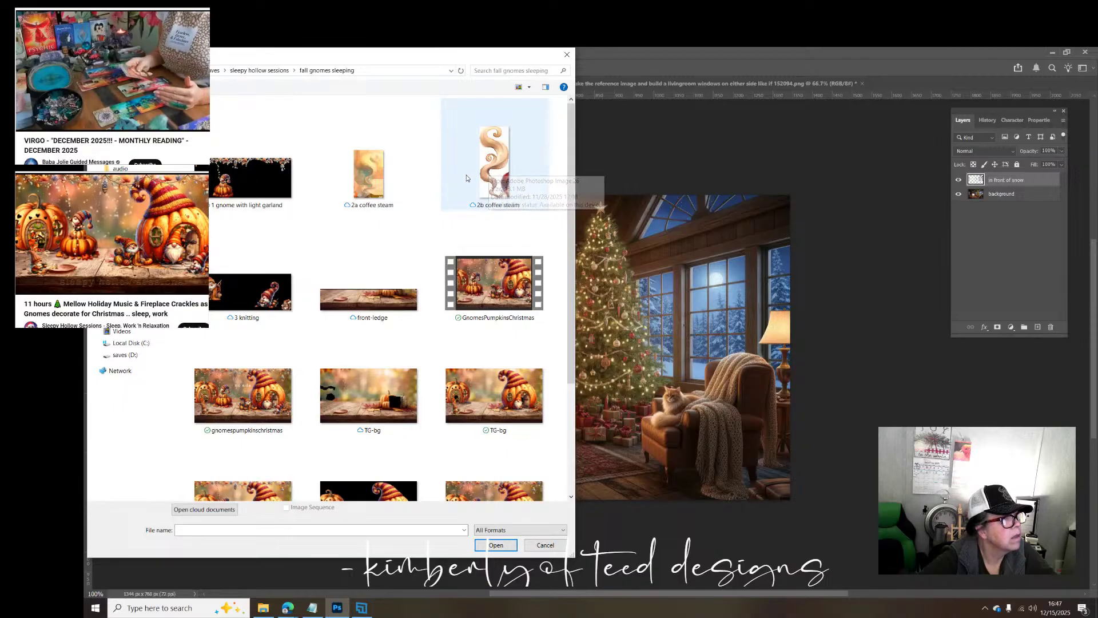
{"action": "left_click", "coordinate": [483, 134]}
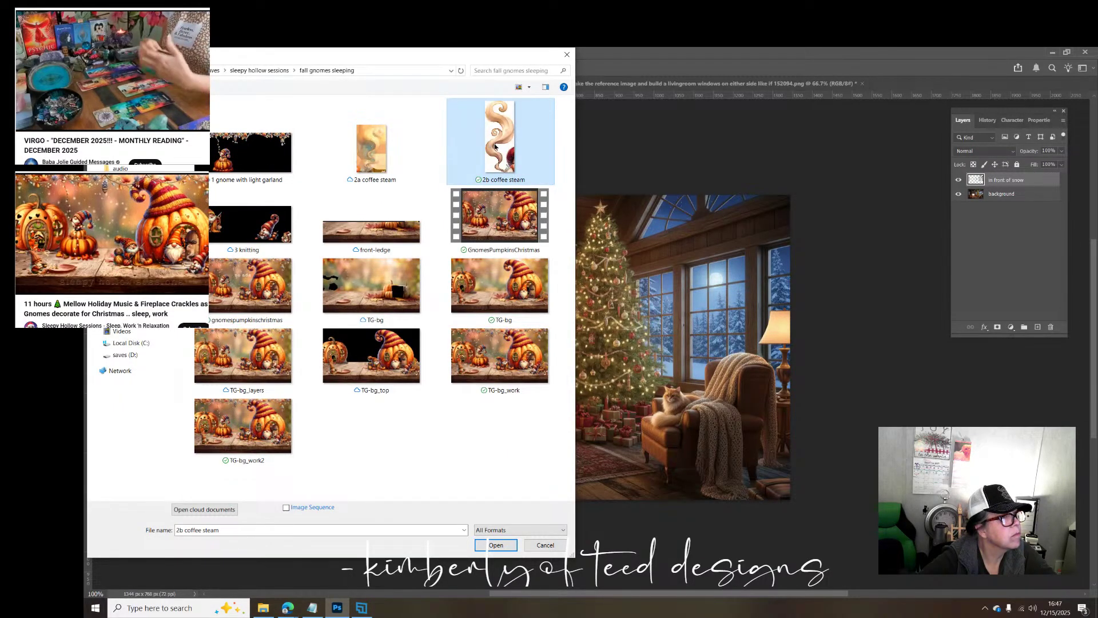
{"action": "double_click", "coordinate": [495, 147]}
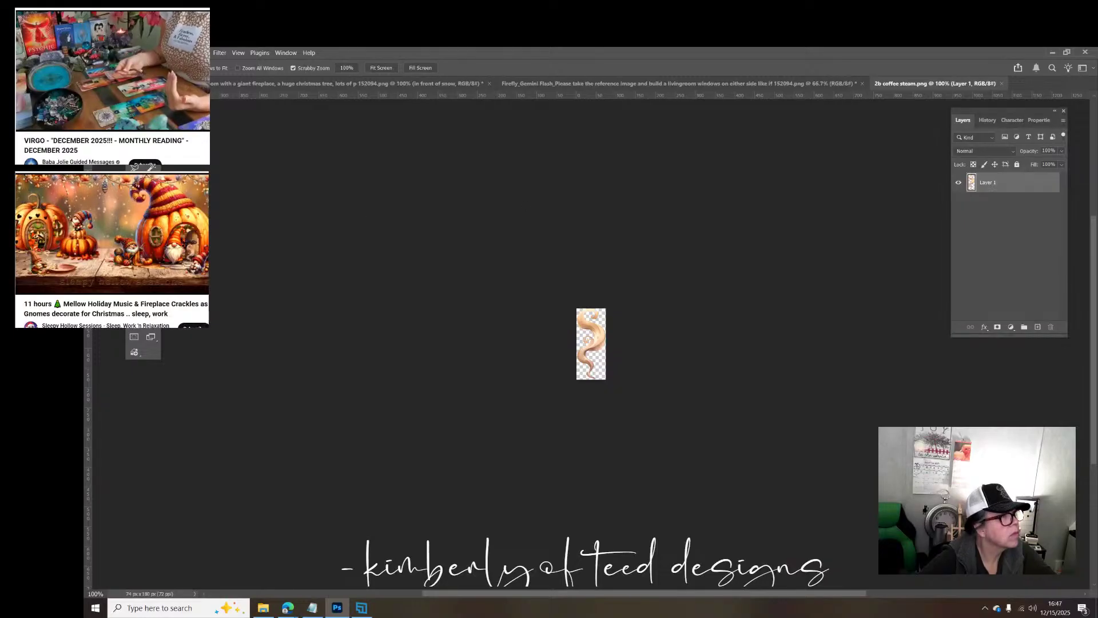
Step: Copy the whole coffee steam image, close its file, and paste the steam into the living-room scene above the mug beside the sofa
{"action": "key", "text": "m"}
{"action": "left_click_drag", "start_coordinate": [549, 279], "coordinate": [649, 439]}
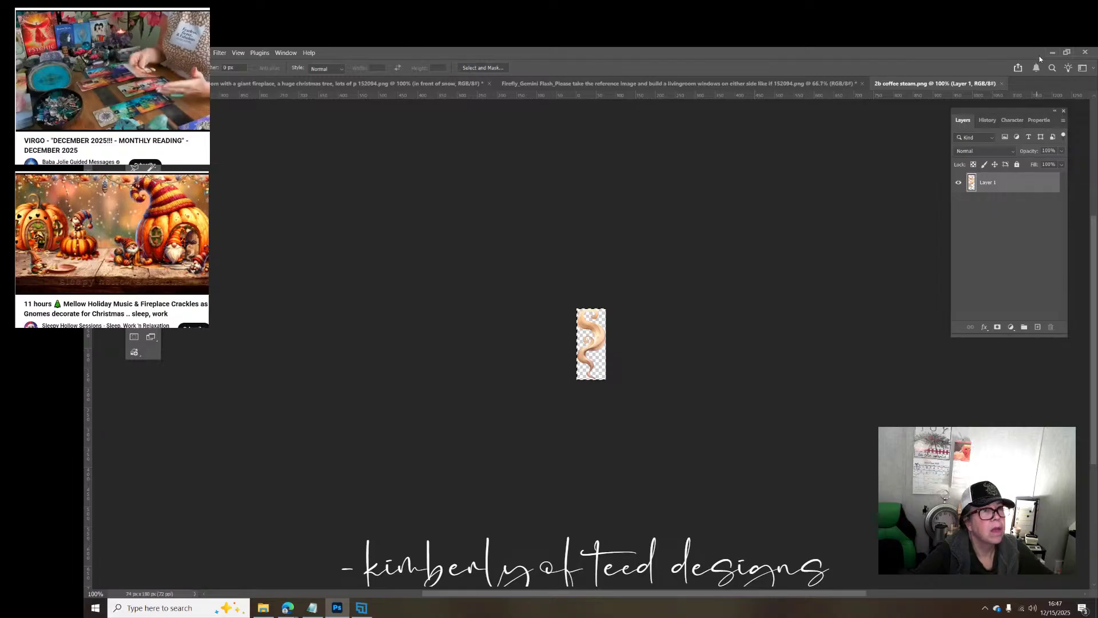
{"action": "left_click", "coordinate": [1002, 83]}
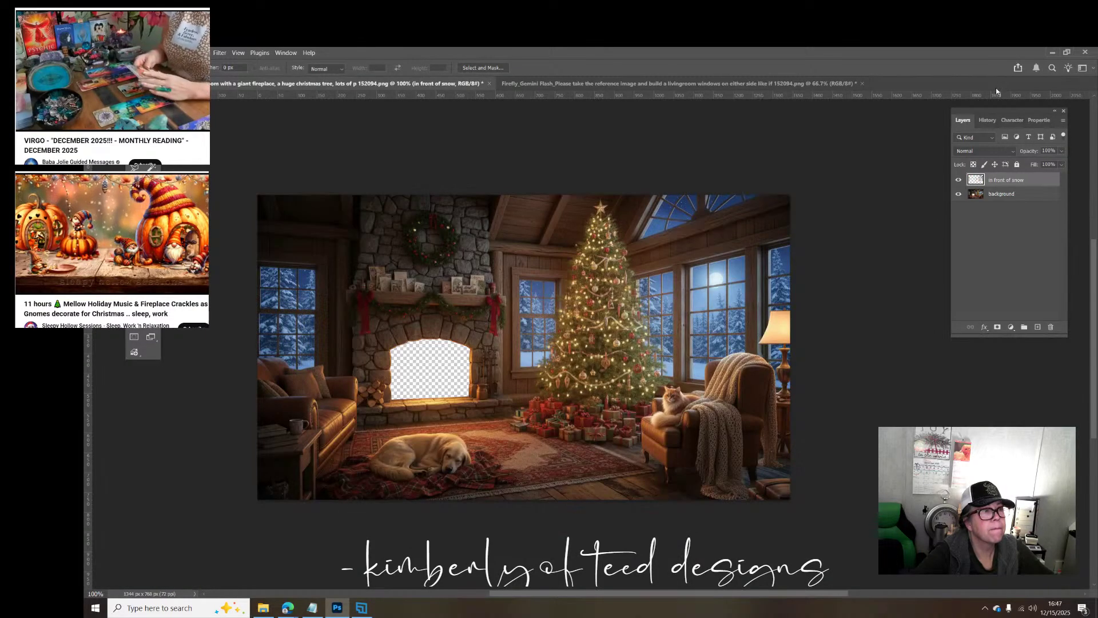
{"action": "left_click", "coordinate": [123, 52]}
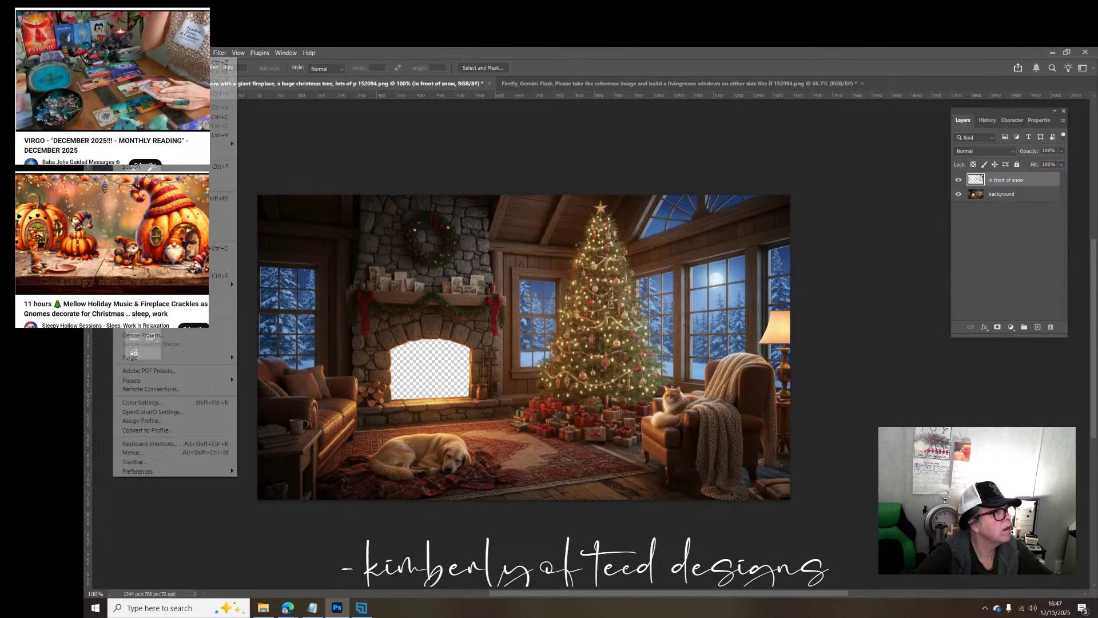
{"action": "left_click", "coordinate": [223, 135]}
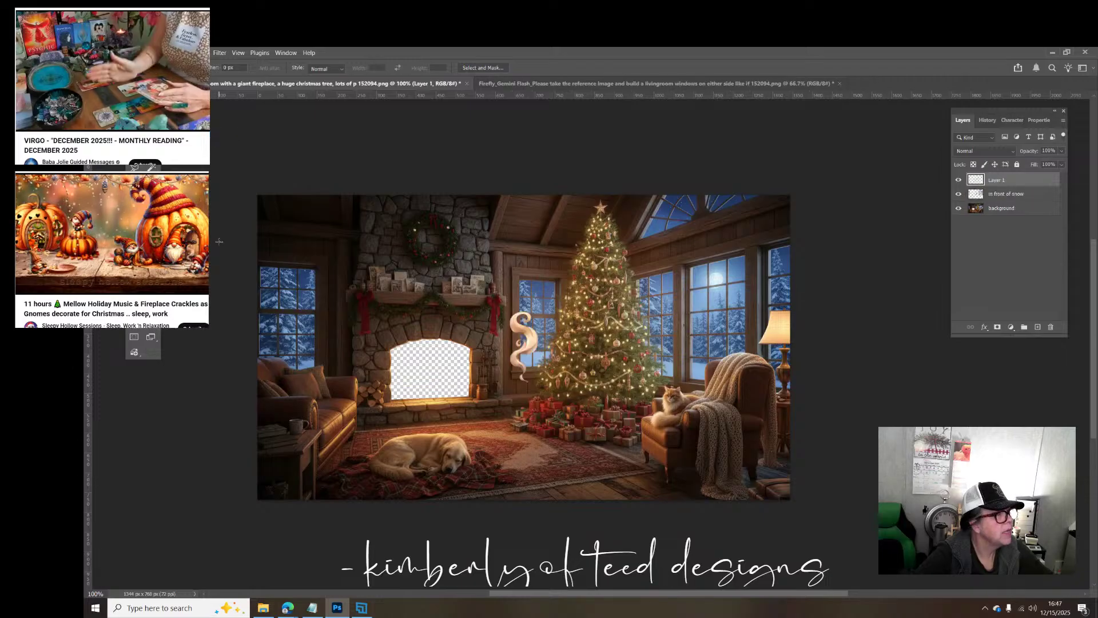
{"action": "key", "text": "v"}
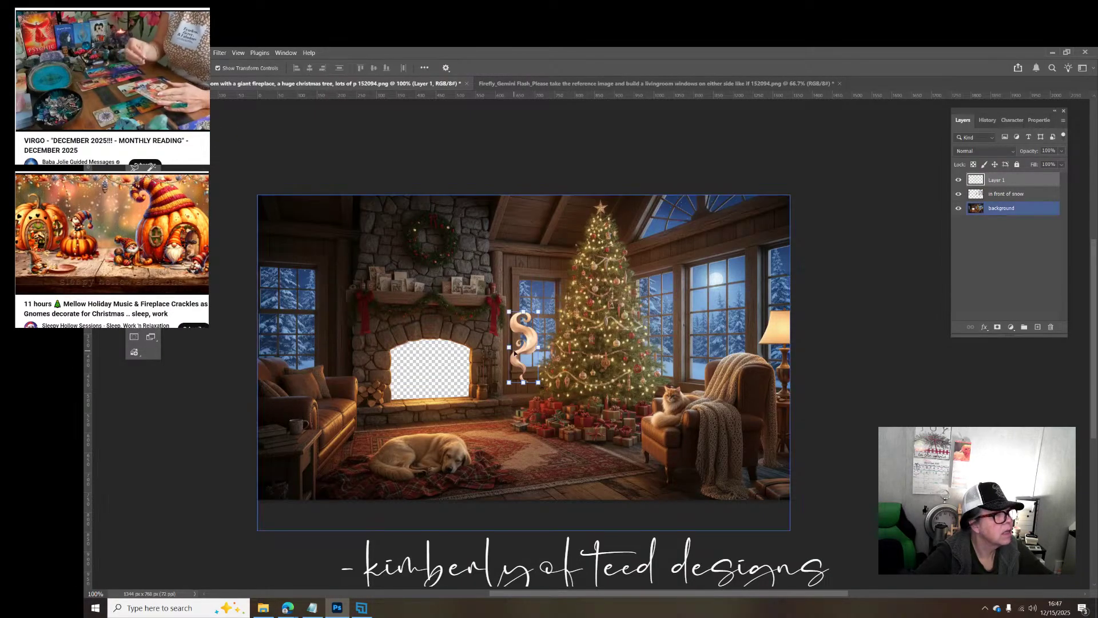
{"action": "left_click_drag", "start_coordinate": [525, 355], "coordinate": [301, 378]}
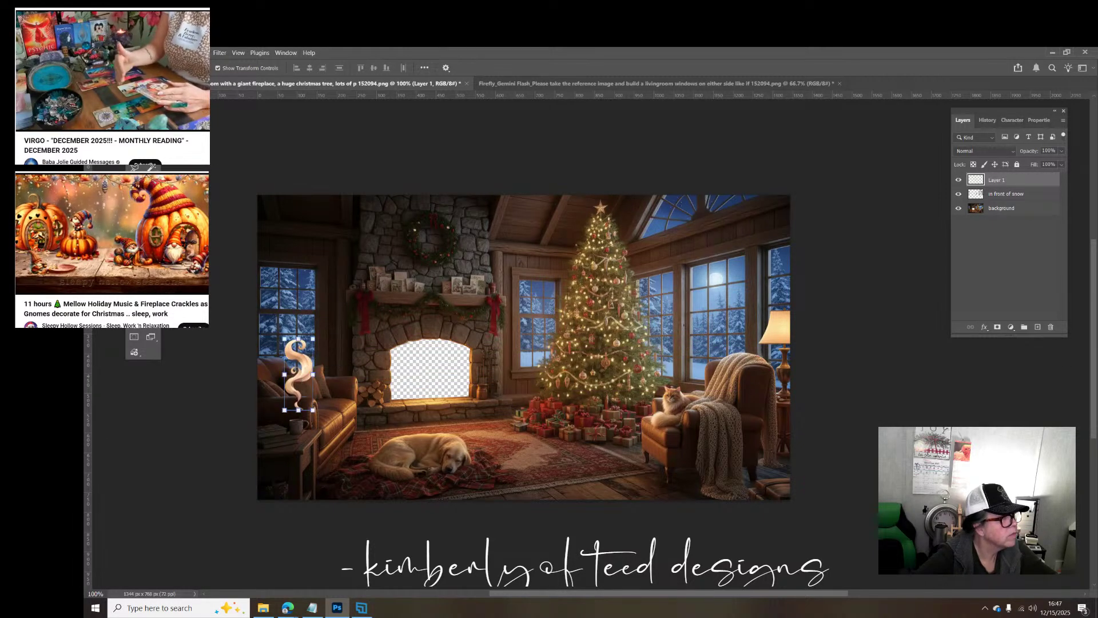
Step: Lasso the detached tail at the lower end of the steam, delete it, and clear the selection
{"action": "key", "text": "z"}
{"action": "left_click", "coordinate": [321, 358]}
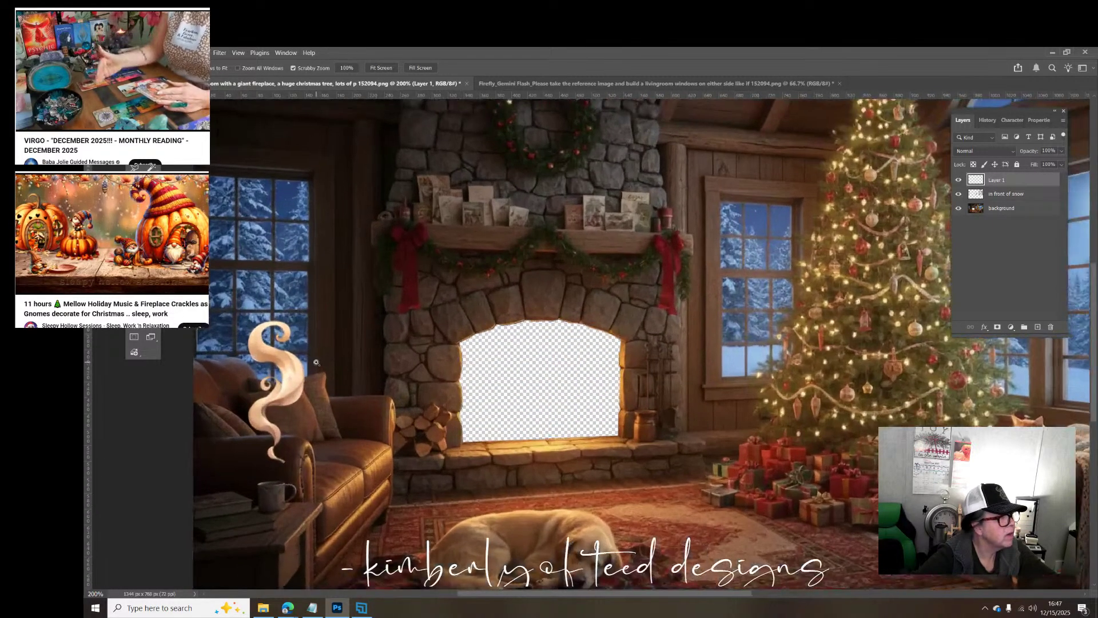
{"action": "left_click", "coordinate": [320, 358]}
{"action": "left_click", "coordinate": [287, 366]}
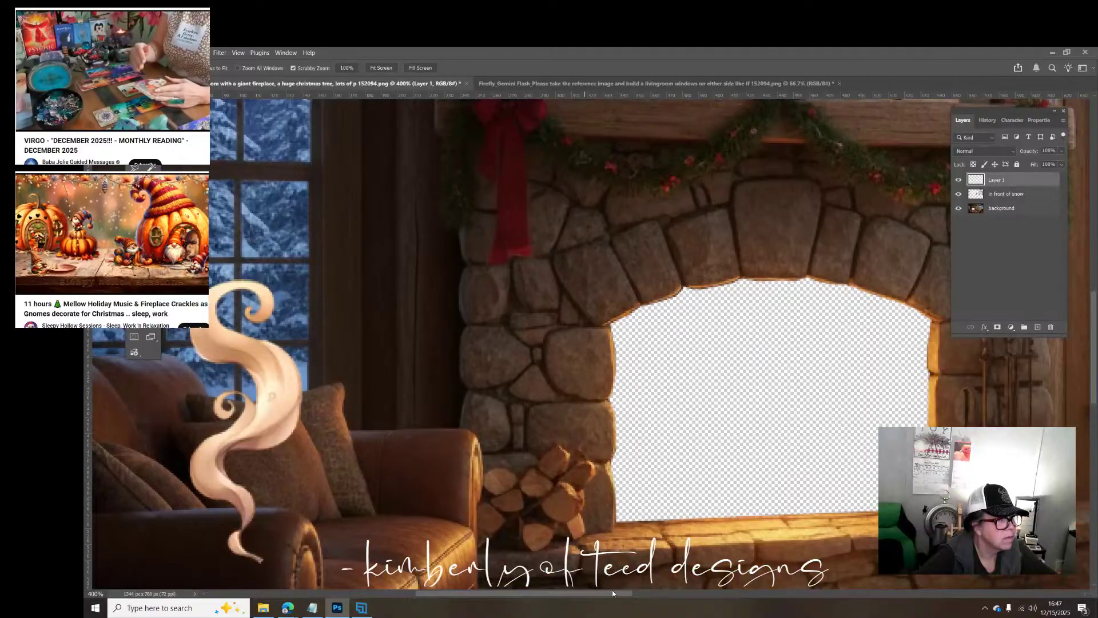
{"action": "left_click_drag", "start_coordinate": [612, 593], "coordinate": [568, 593]}
{"action": "scroll", "coordinate": [584, 321], "scroll_direction": "down", "scroll_amount": 3}
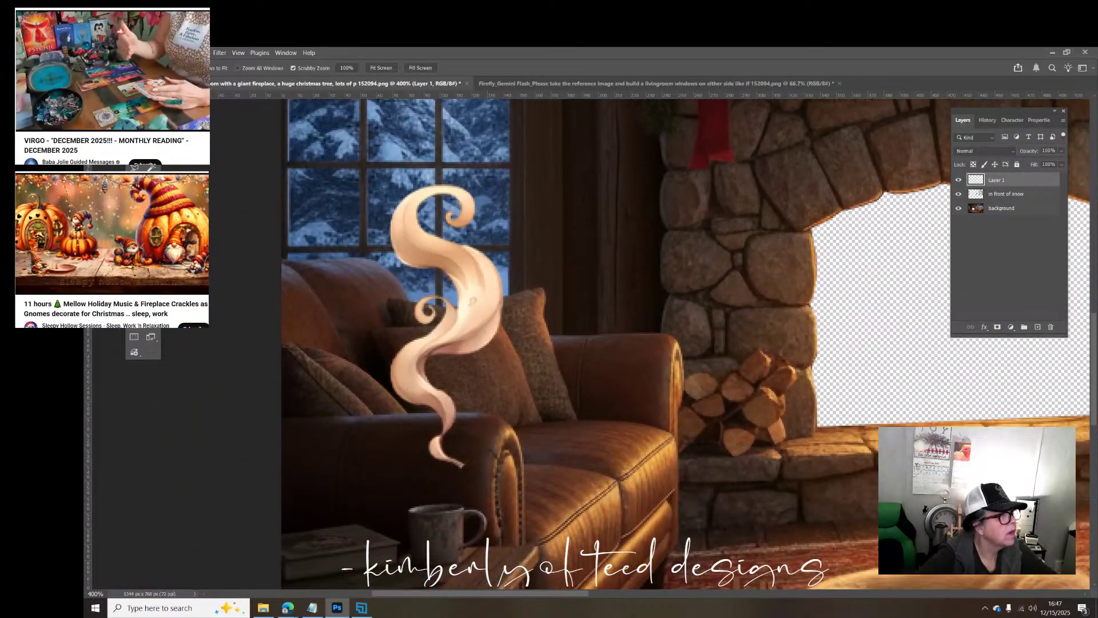
{"action": "key", "text": "l"}
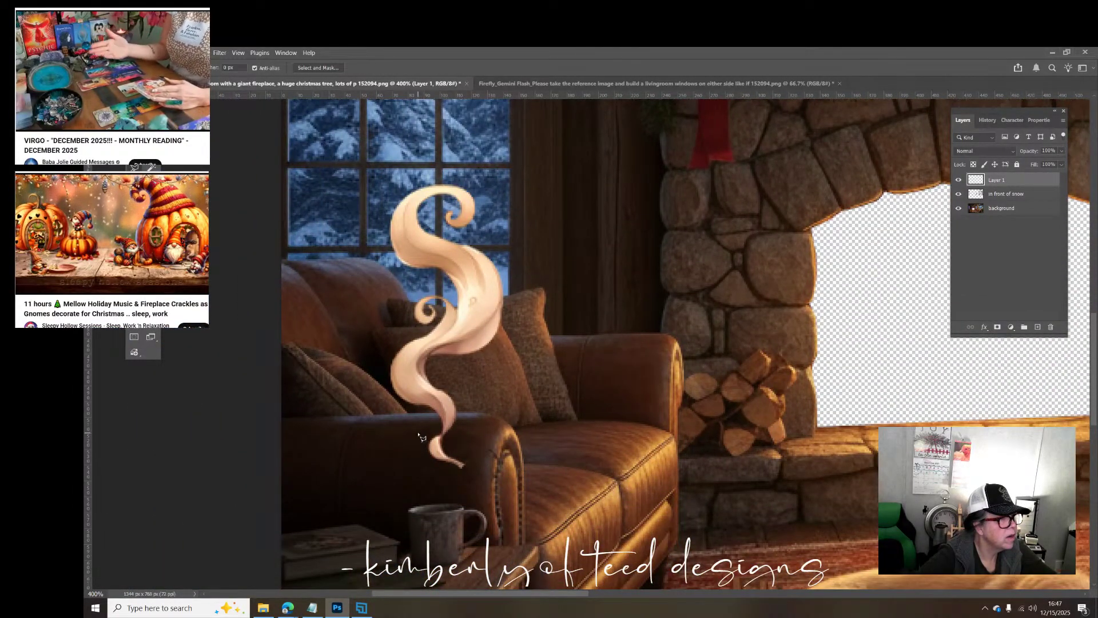
{"action": "mouse_move", "coordinate": [418, 433]}
{"action": "left_mouse_down"}
{"action": "mouse_move", "coordinate": [491, 450]}
{"action": "mouse_move", "coordinate": [486, 476]}
{"action": "mouse_move", "coordinate": [430, 475]}
{"action": "mouse_move", "coordinate": [418, 433]}
{"action": "left_mouse_up"}
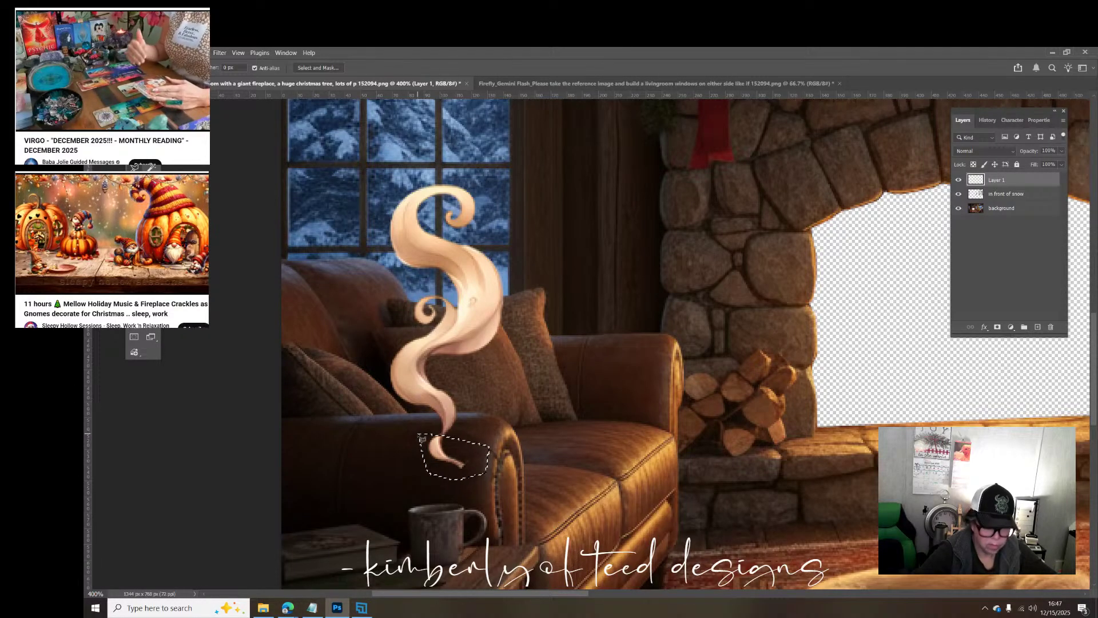
{"action": "key", "text": "Delete"}
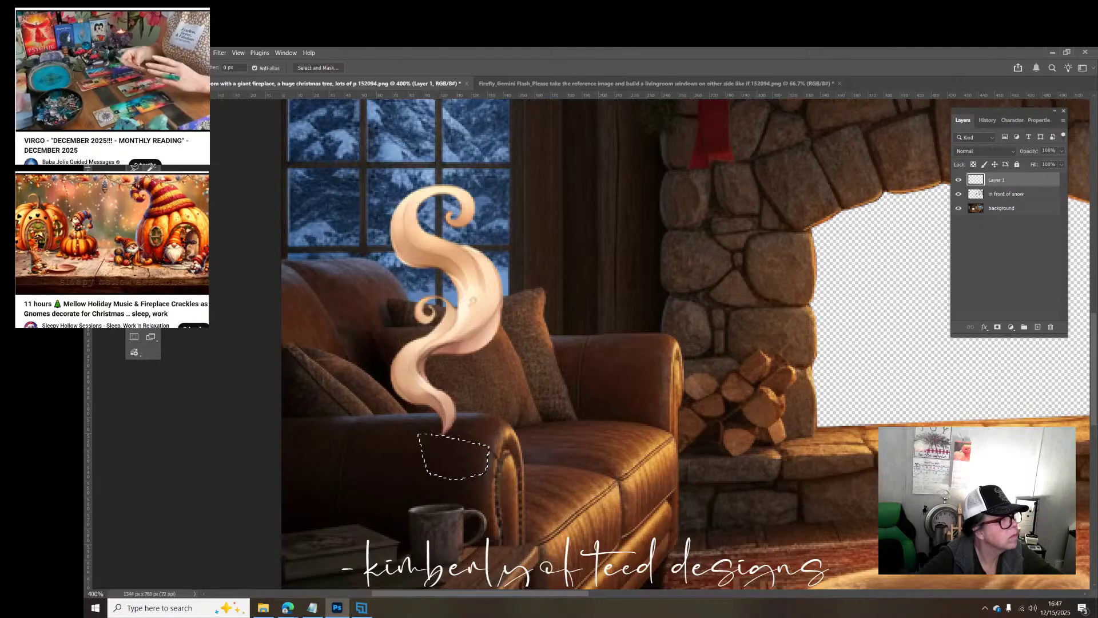
{"action": "key", "text": "m"}
{"action": "key", "text": "ctrl+d"}
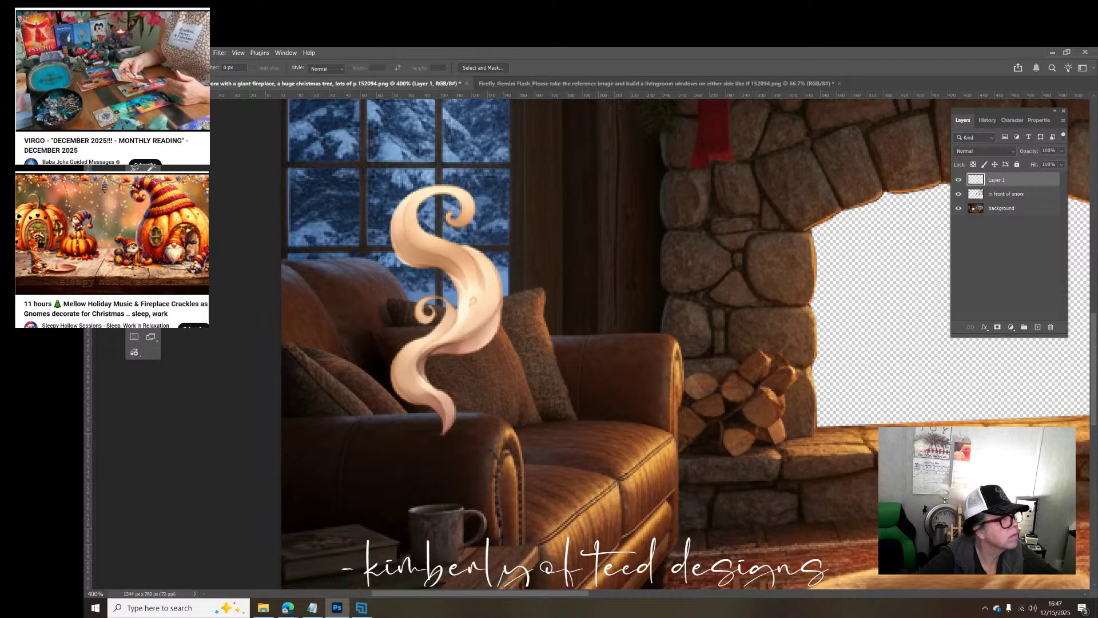
Step: Move the steam down onto the mug's rim and scale it proportionally to about 30%
{"action": "key", "text": "v"}
{"action": "left_click_drag", "start_coordinate": [488, 298], "coordinate": [479, 370]}
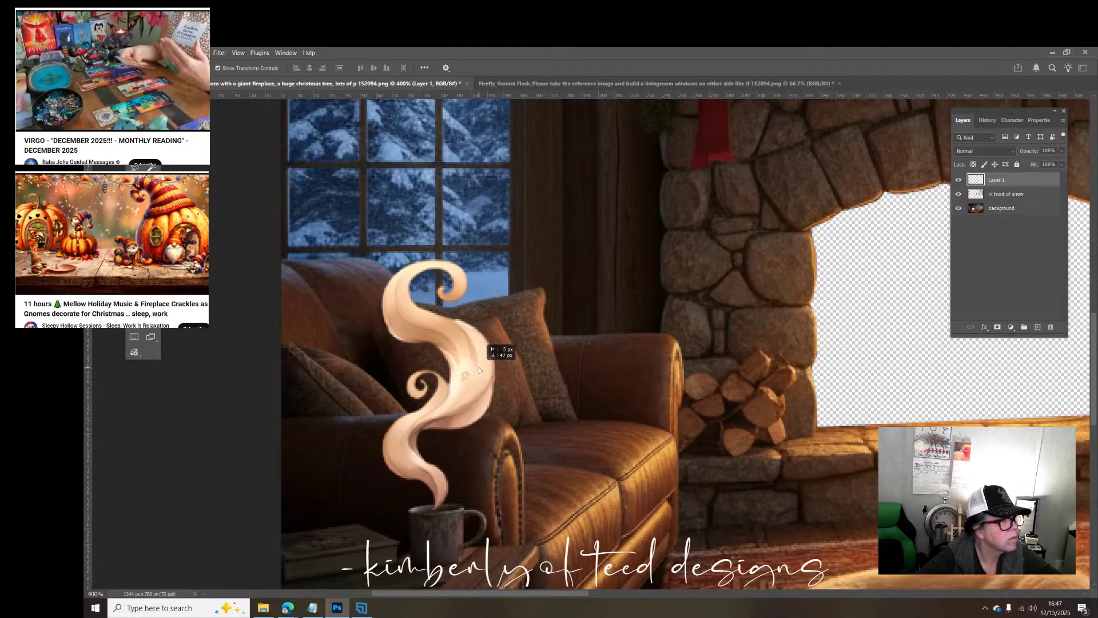
{"action": "key", "text": "ctrl+t"}
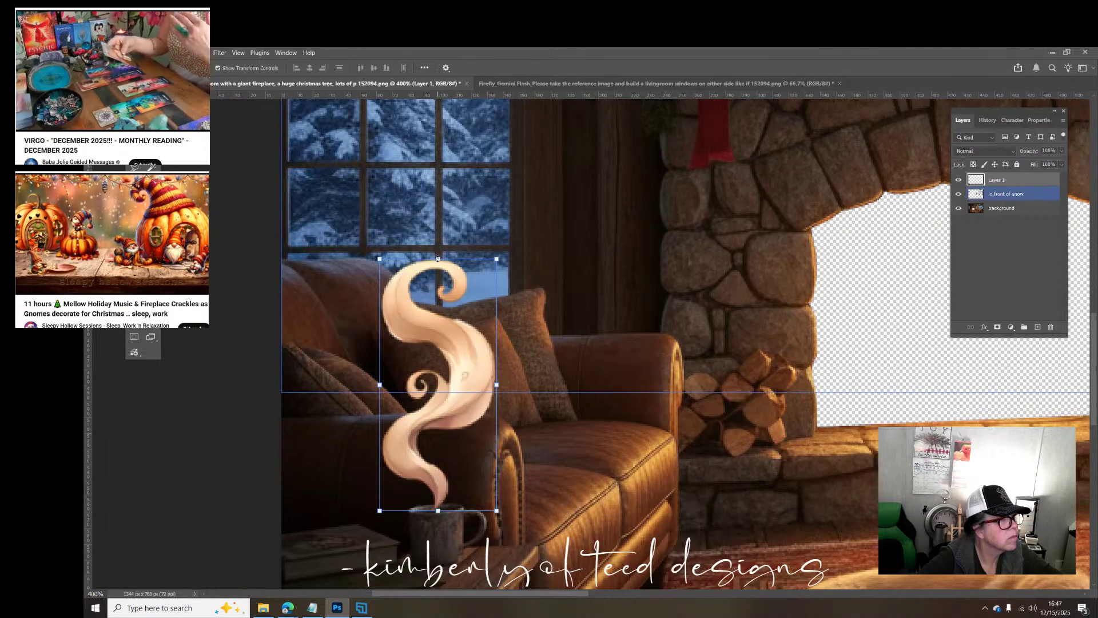
{"action": "left_click_drag", "start_coordinate": [438, 258], "coordinate": [418, 429]}
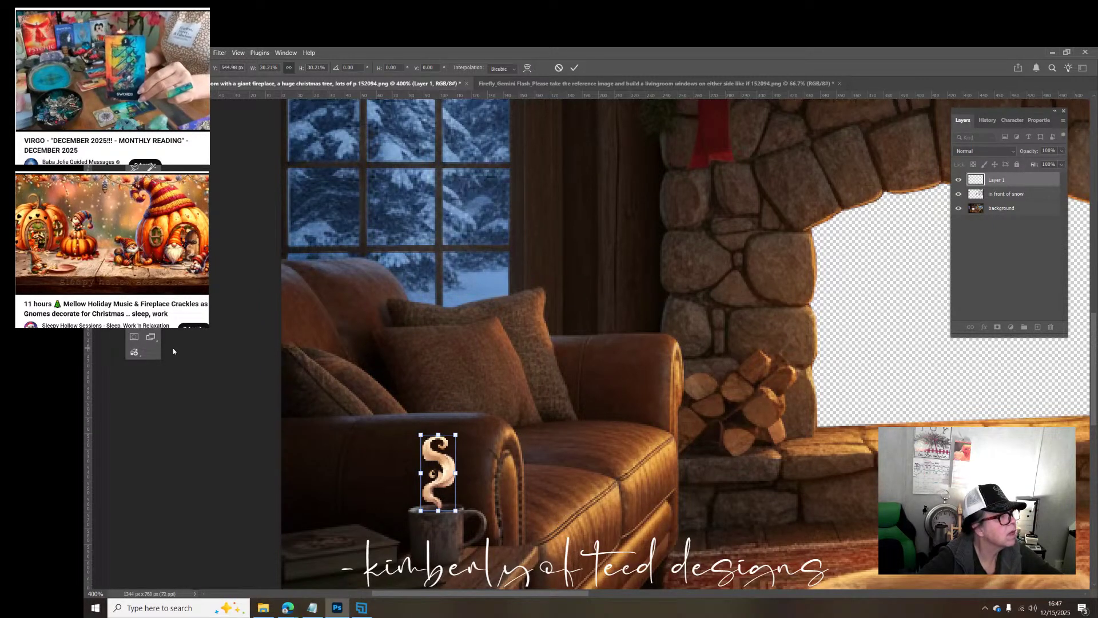
{"action": "key", "text": "Return"}
Step: Lower the steam layer's opacity to 20% and check how it looks in the scene
{"action": "key", "text": "z"}
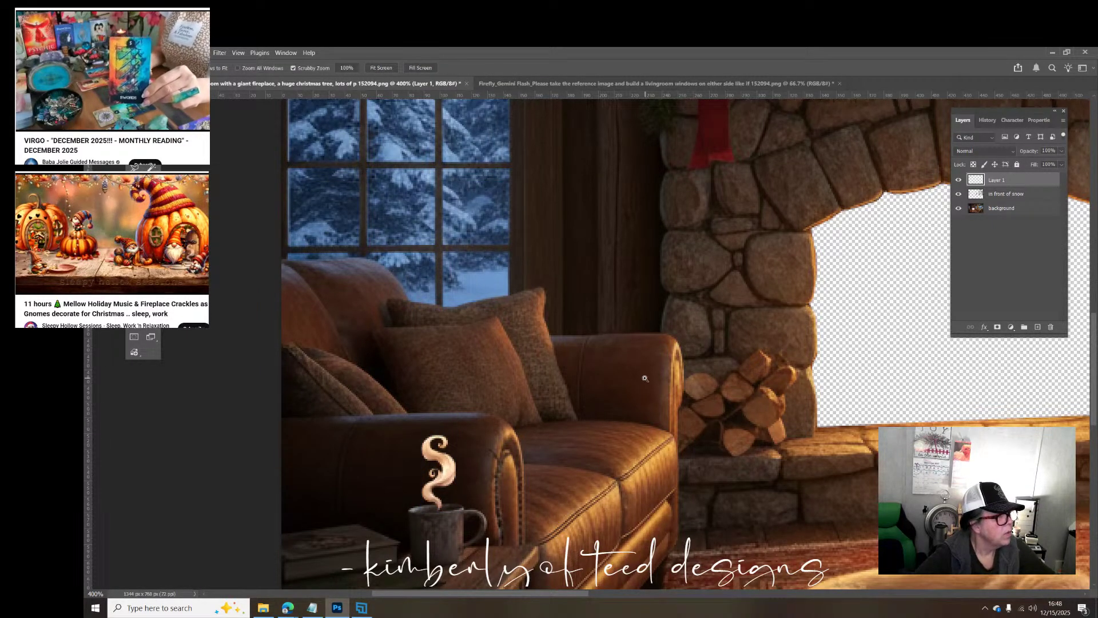
{"action": "left_click", "coordinate": [645, 378], "text": "alt"}
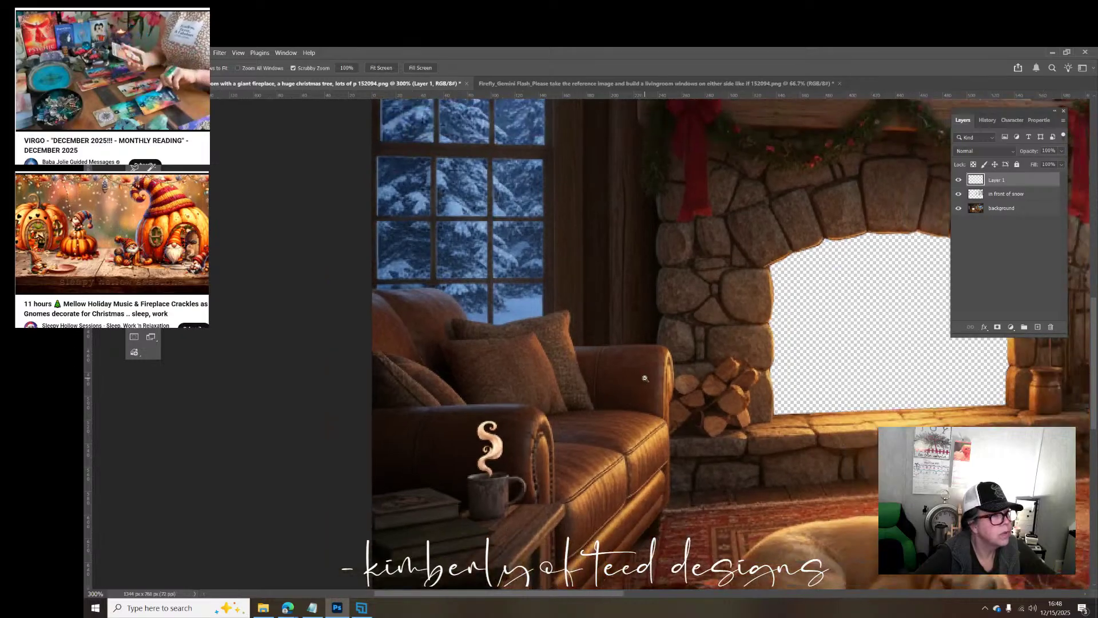
{"action": "left_click", "coordinate": [645, 378], "text": "alt"}
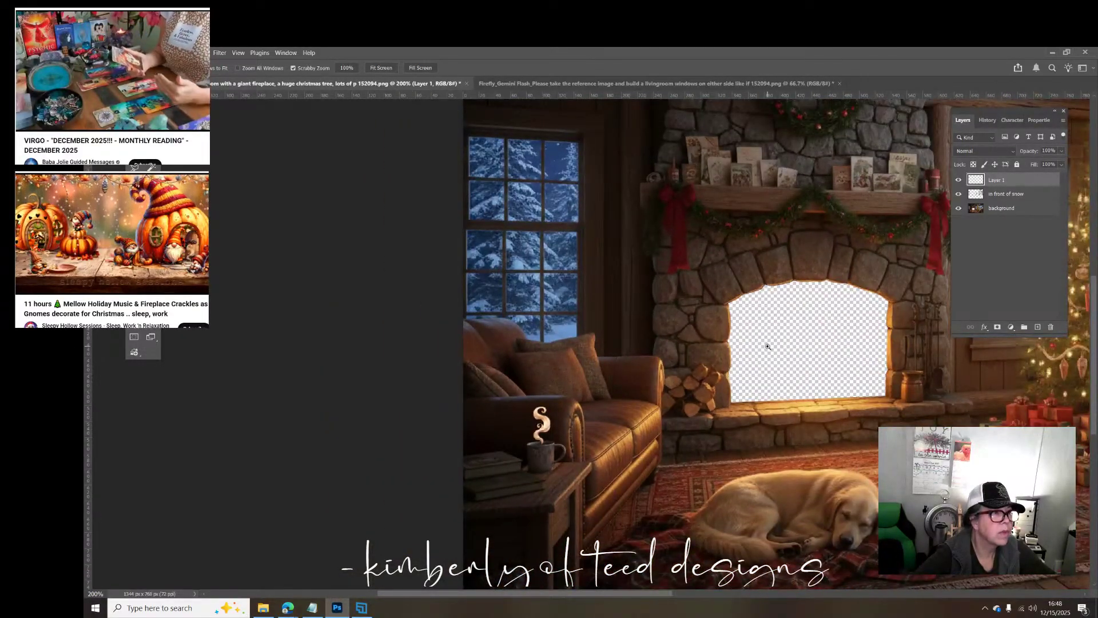
{"action": "left_click", "coordinate": [1062, 151]}
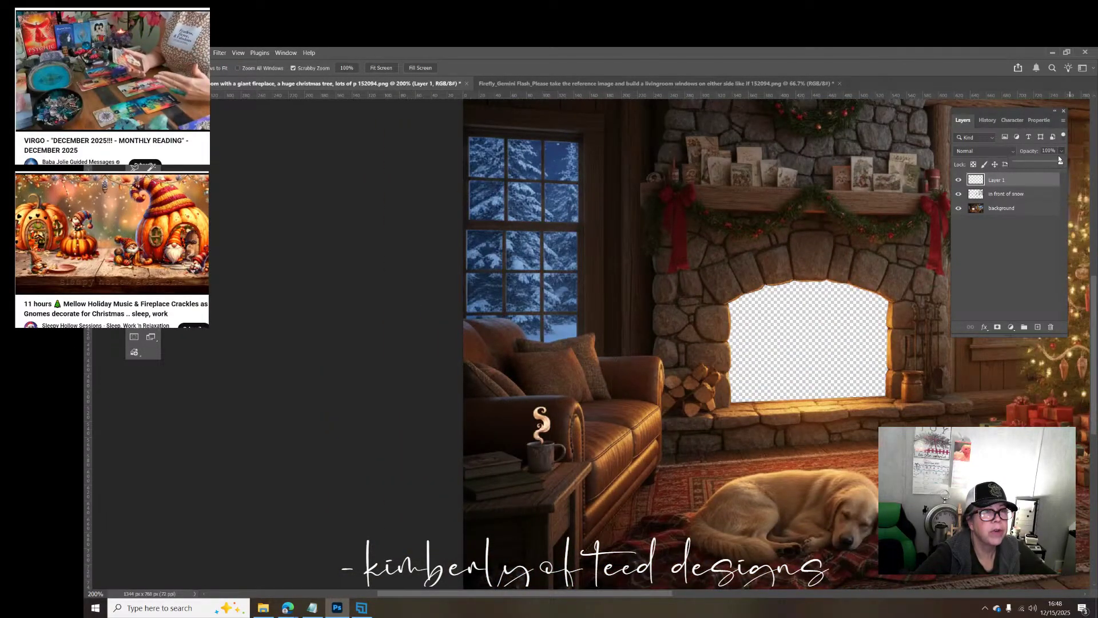
{"action": "left_click_drag", "start_coordinate": [1059, 164], "coordinate": [1028, 167]}
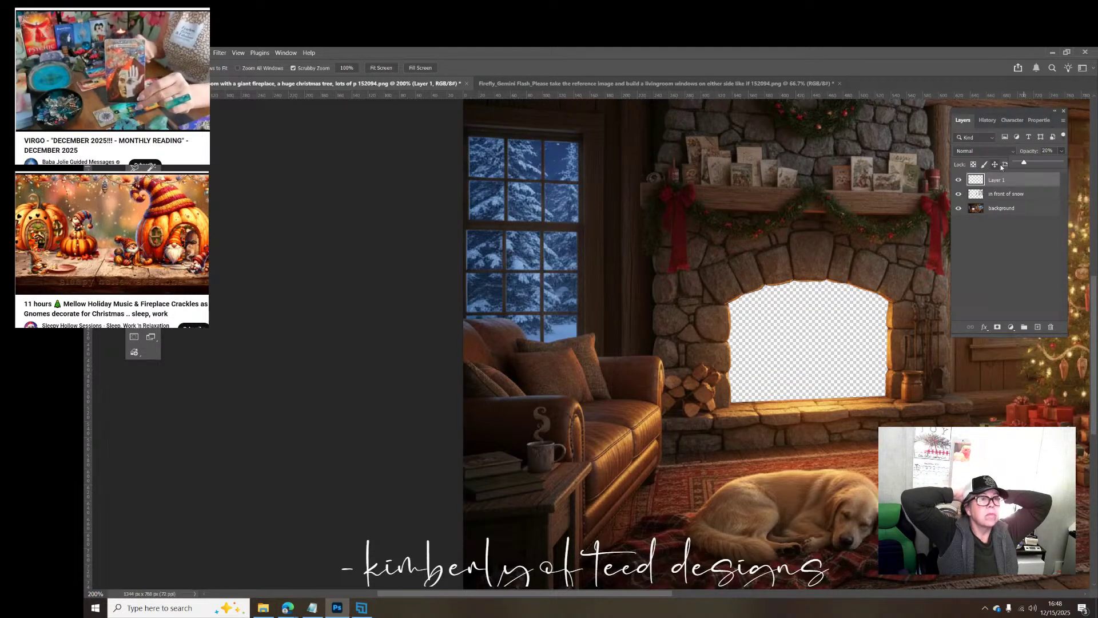
{"action": "left_click", "coordinate": [852, 174]}
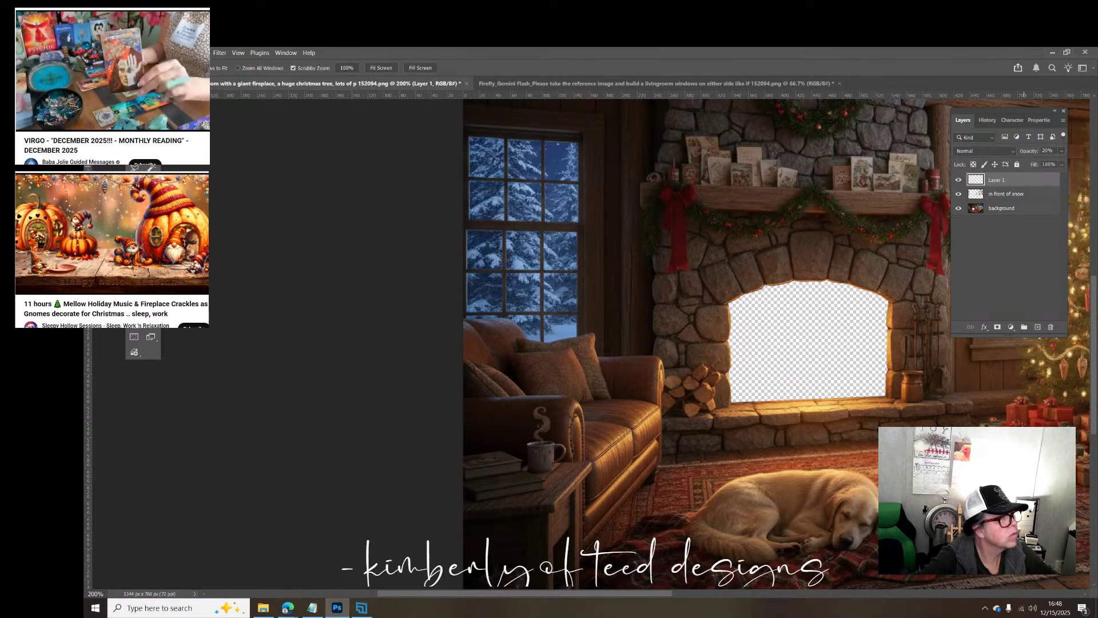
{"action": "left_click", "coordinate": [589, 293], "text": "alt"}
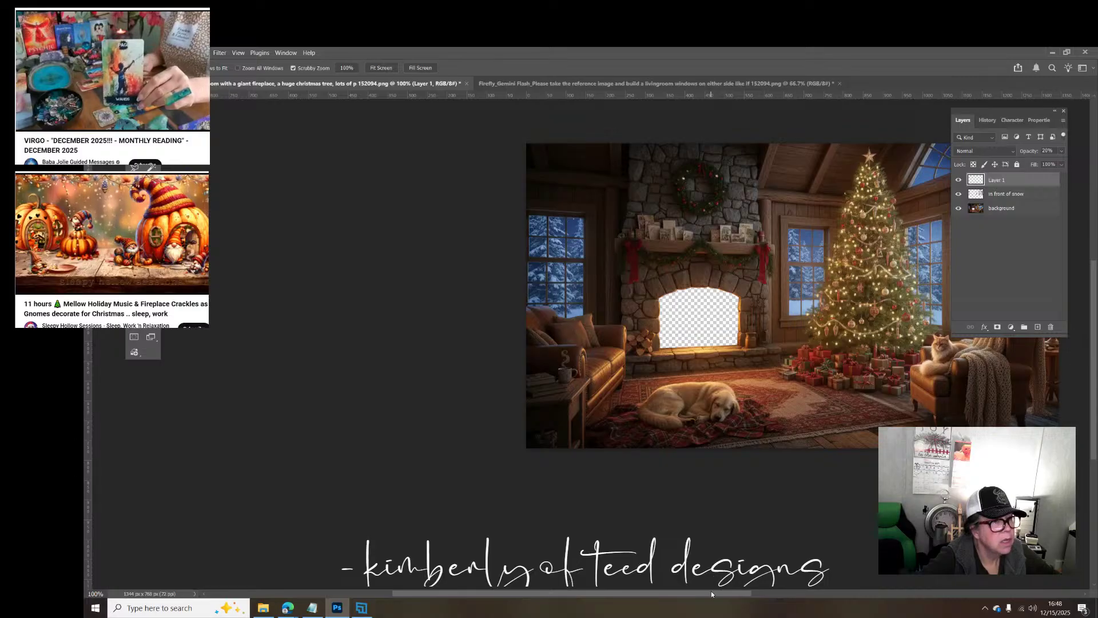
{"action": "left_click_drag", "start_coordinate": [711, 592], "coordinate": [768, 593]}
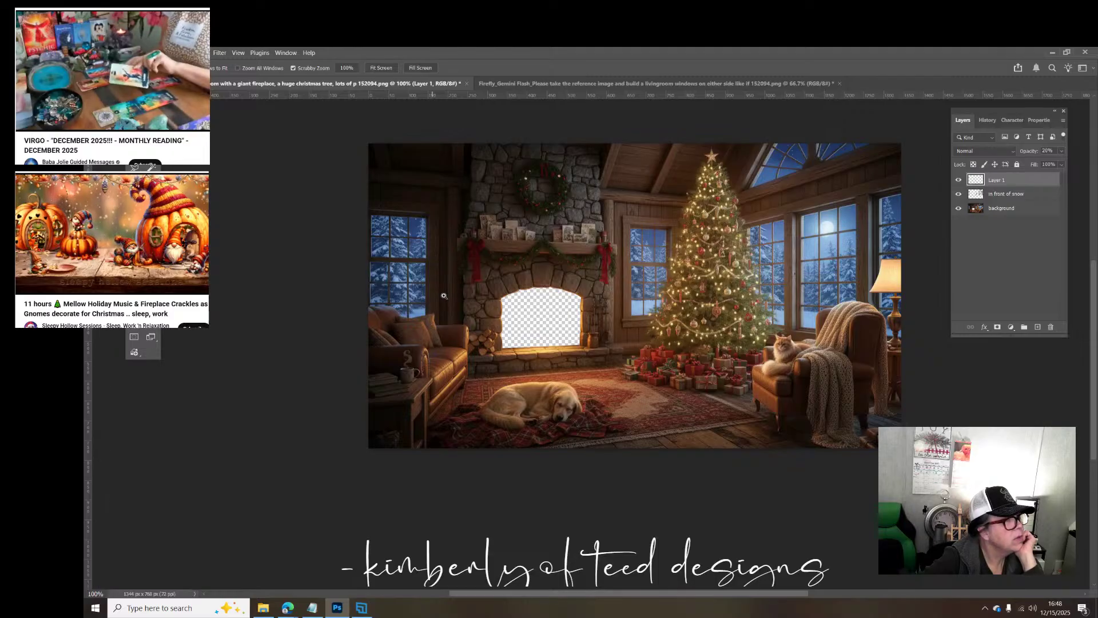
{"action": "left_click", "coordinate": [480, 341]}
{"action": "left_click", "coordinate": [480, 341]}
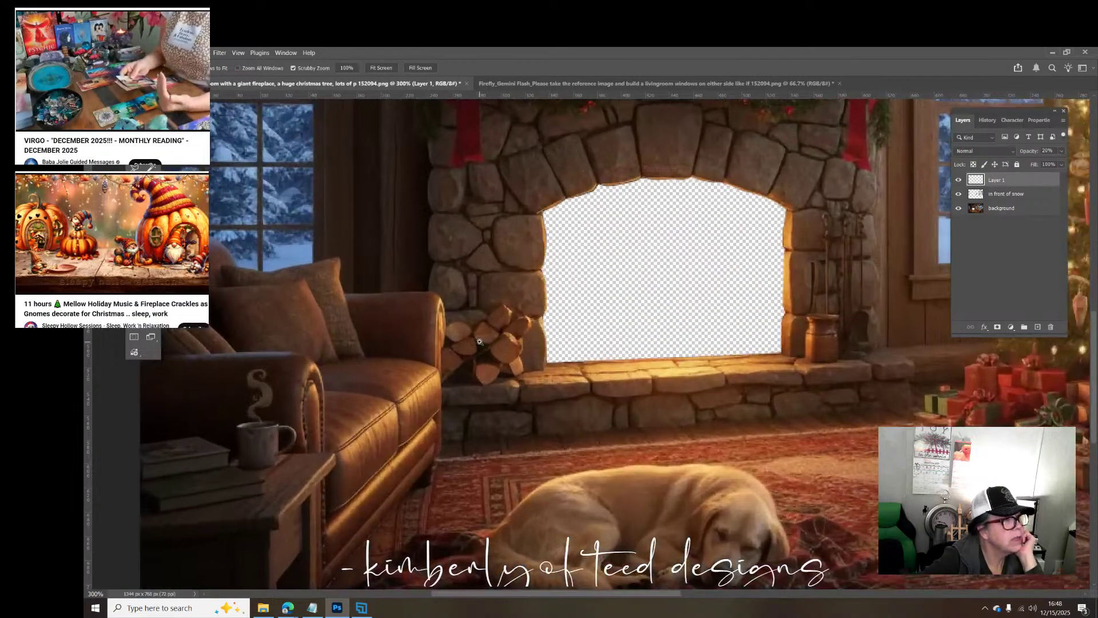
Step: Lasso the upper logs of the firewood stack beside the fireplace and copy them from the background layer onto a new layer
{"action": "left_click", "coordinate": [480, 342]}
{"action": "left_click", "coordinate": [480, 342]}
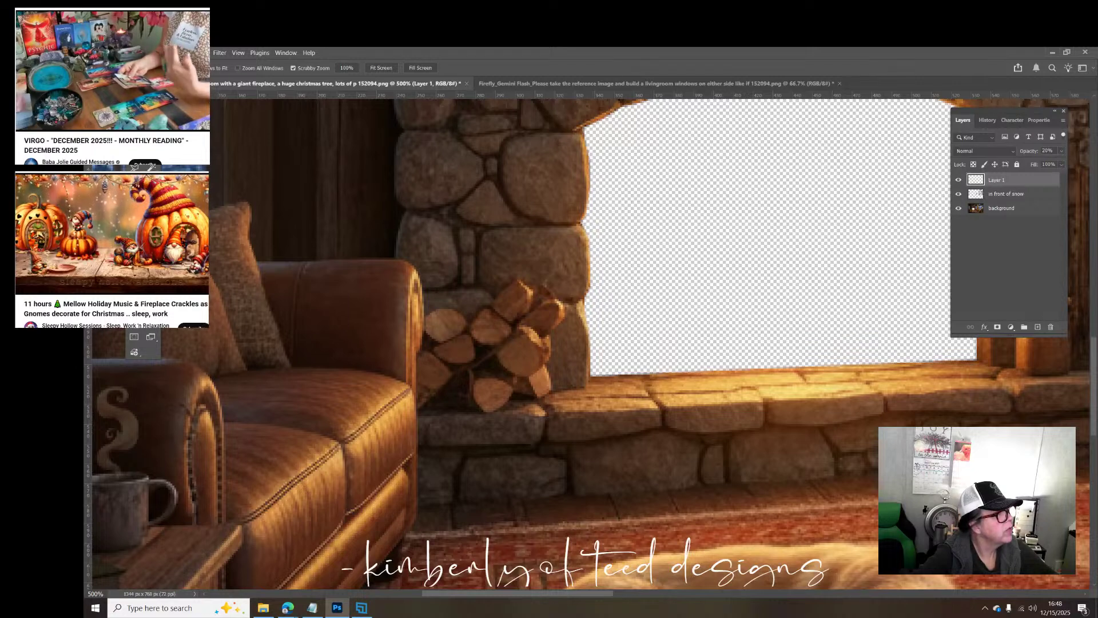
{"action": "key", "text": "l"}
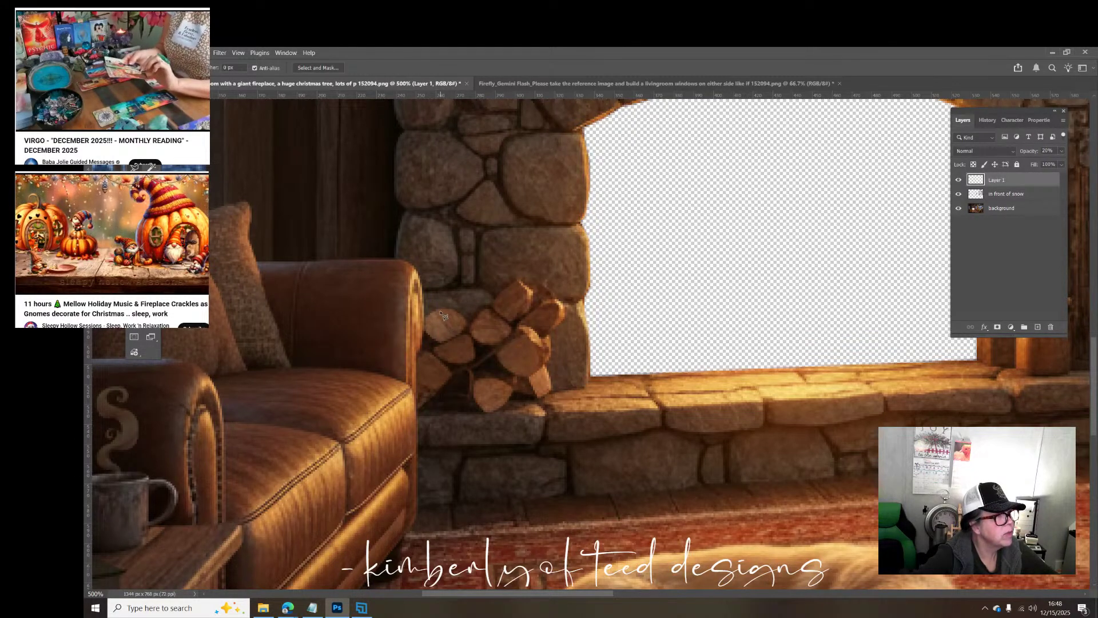
{"action": "mouse_move", "coordinate": [439, 312]}
{"action": "left_mouse_down"}
{"action": "mouse_move", "coordinate": [426, 320]}
{"action": "mouse_move", "coordinate": [441, 348]}
{"action": "mouse_move", "coordinate": [433, 354]}
{"action": "mouse_move", "coordinate": [464, 369]}
{"action": "mouse_move", "coordinate": [479, 368]}
{"action": "mouse_move", "coordinate": [480, 345]}
{"action": "mouse_move", "coordinate": [505, 350]}
{"action": "mouse_move", "coordinate": [500, 365]}
{"action": "mouse_move", "coordinate": [519, 381]}
{"action": "mouse_move", "coordinate": [563, 361]}
{"action": "mouse_move", "coordinate": [572, 303]}
{"action": "mouse_move", "coordinate": [557, 346]}
{"action": "mouse_move", "coordinate": [580, 321]}
{"action": "mouse_move", "coordinate": [559, 267]}
{"action": "mouse_move", "coordinate": [498, 248]}
{"action": "mouse_move", "coordinate": [468, 291]}
{"action": "mouse_move", "coordinate": [441, 303]}
{"action": "mouse_move", "coordinate": [444, 316]}
{"action": "left_mouse_up"}
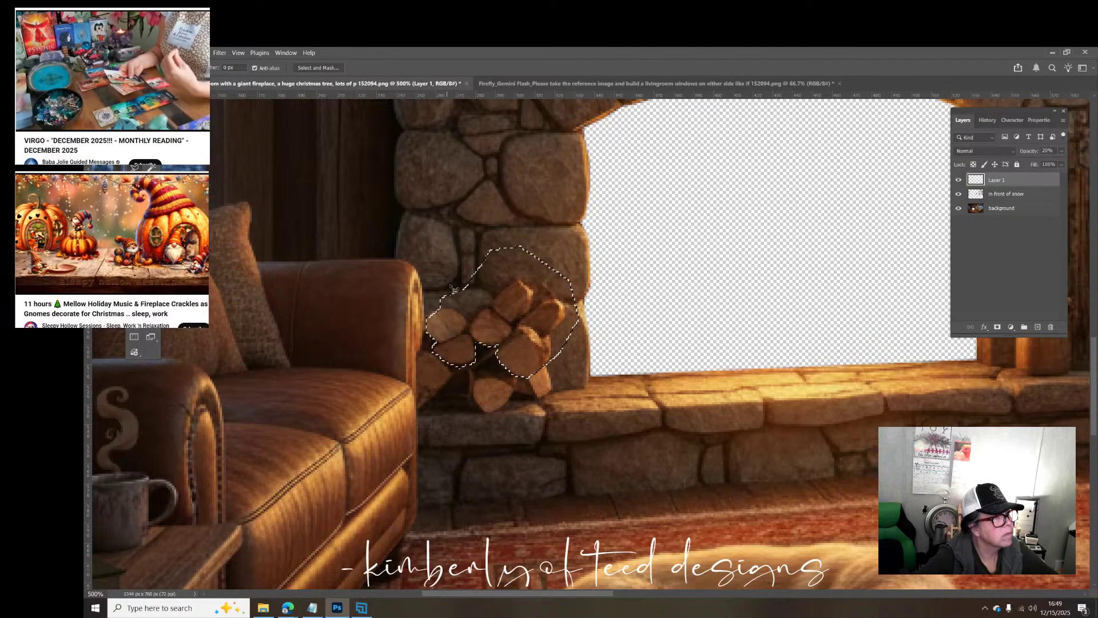
{"action": "left_click", "coordinate": [996, 208]}
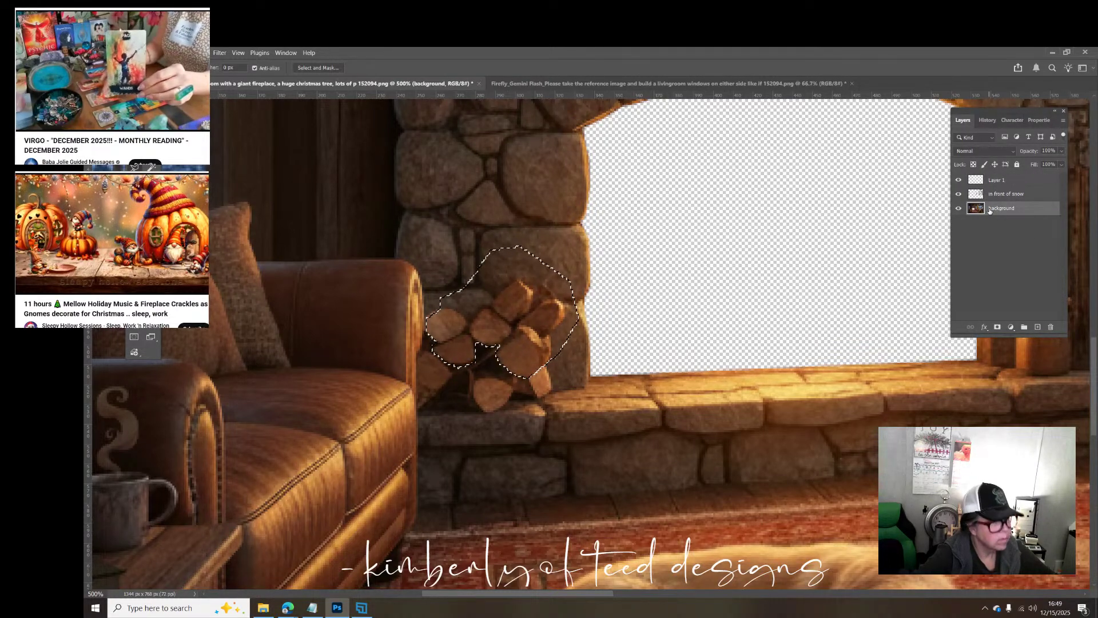
{"action": "key", "text": "ctrl+j"}
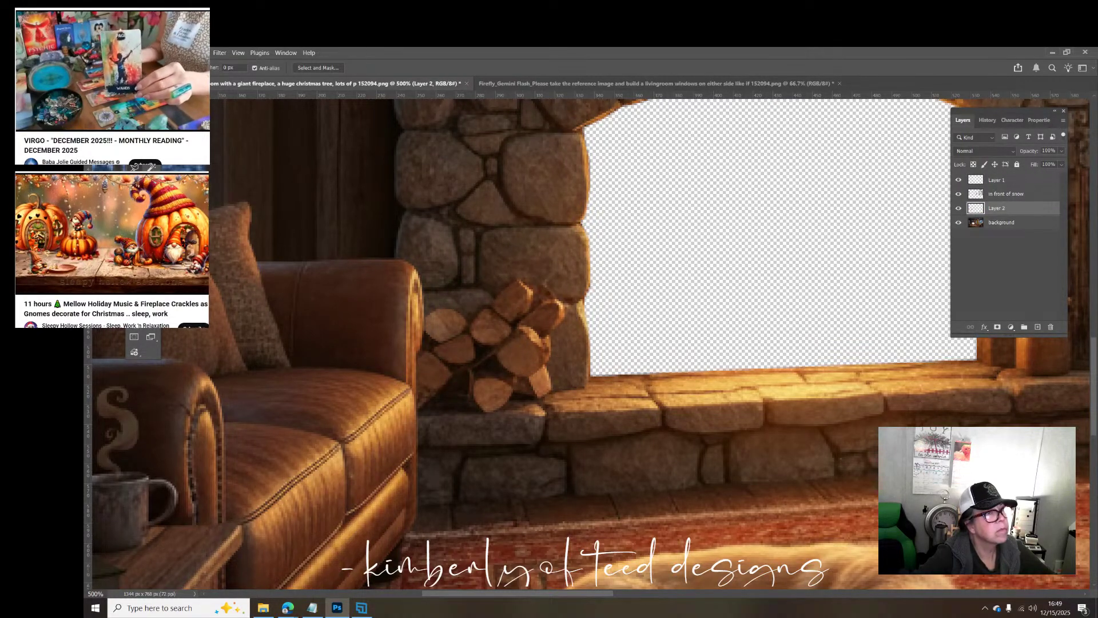
Step: Place the copied logs above the firewood stack, scale them to about 82% and rotate them to about -109°
{"action": "key", "text": "v"}
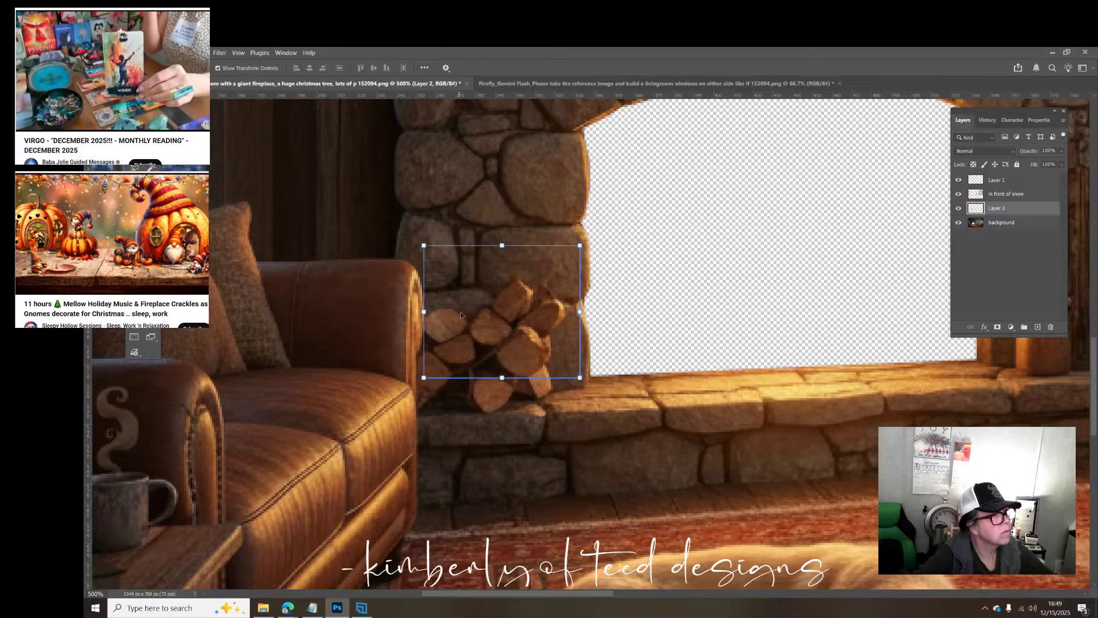
{"action": "left_click_drag", "start_coordinate": [485, 327], "coordinate": [495, 276]}
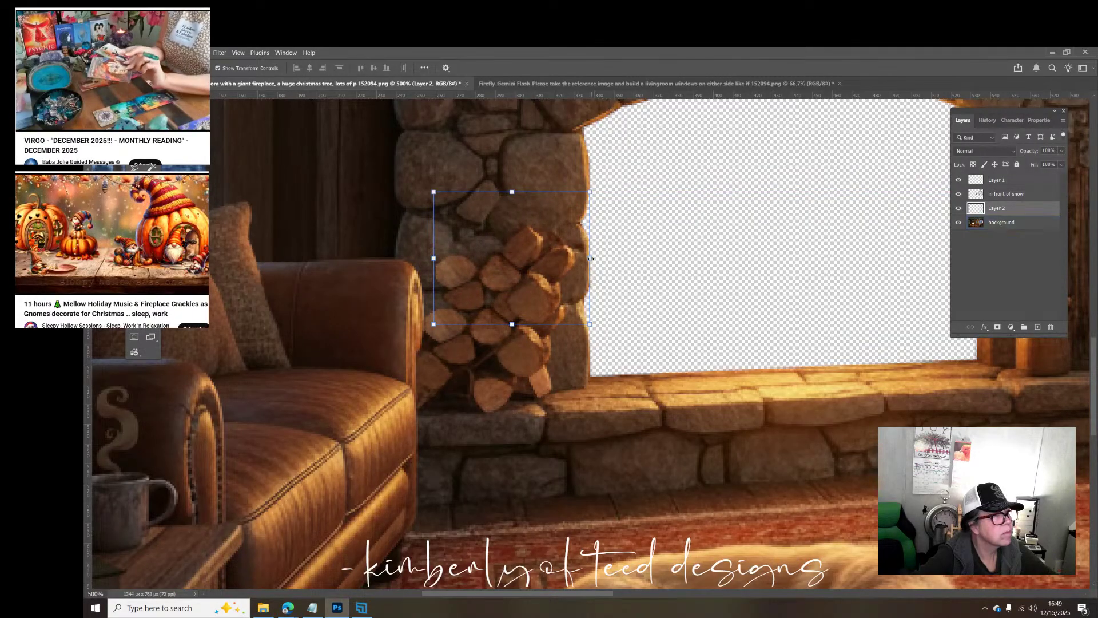
{"action": "left_click_drag", "start_coordinate": [588, 258], "coordinate": [562, 258]}
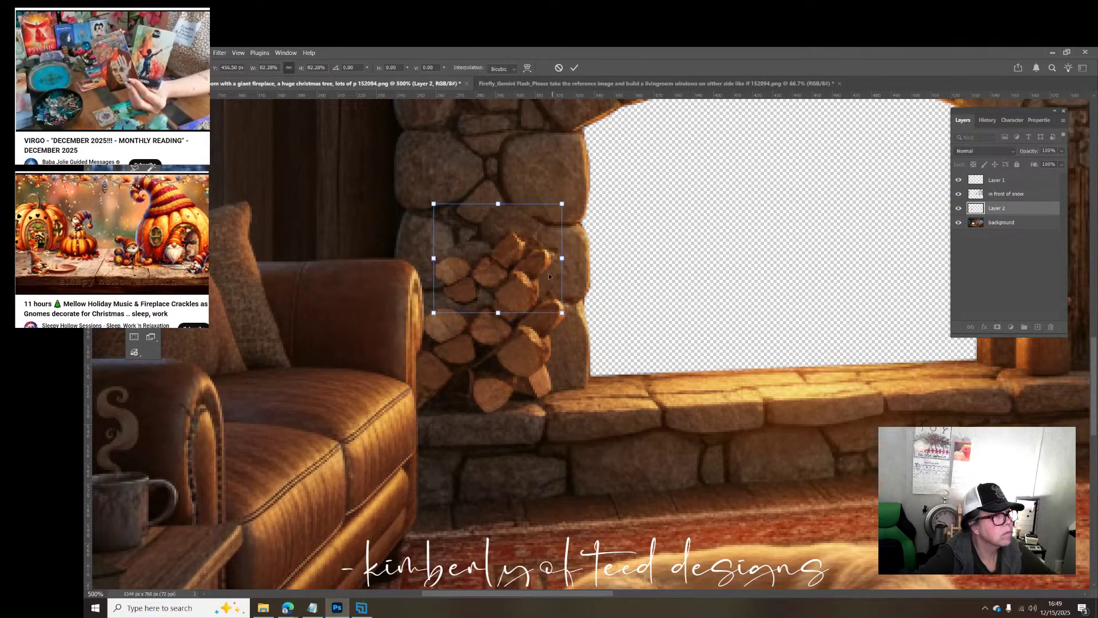
{"action": "left_click_drag", "start_coordinate": [510, 291], "coordinate": [462, 292]}
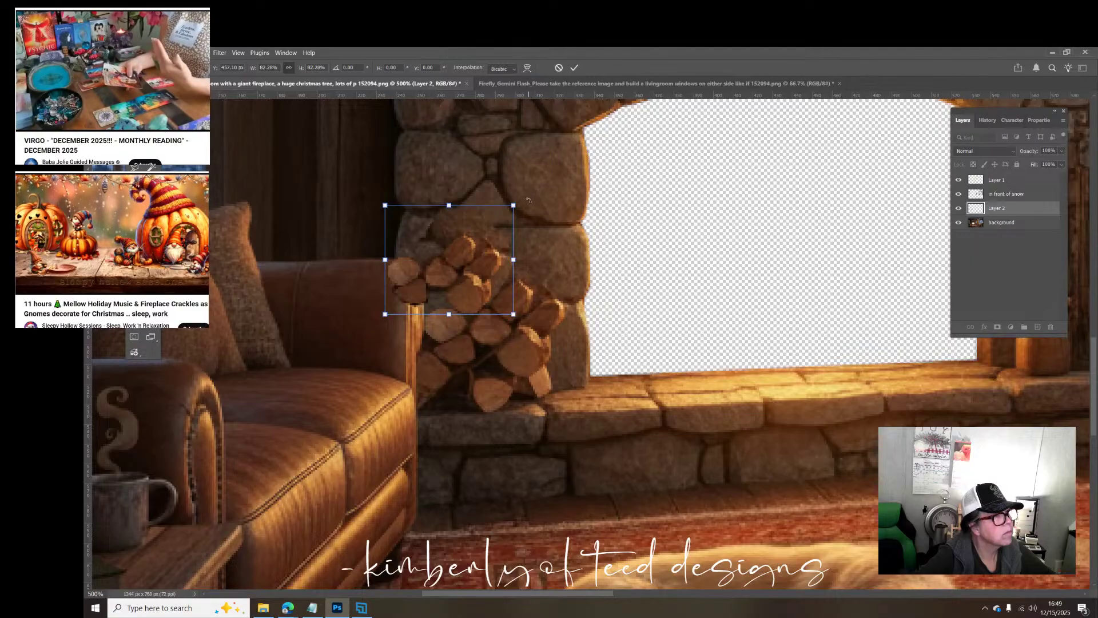
{"action": "left_click_drag", "start_coordinate": [529, 200], "coordinate": [488, 313]}
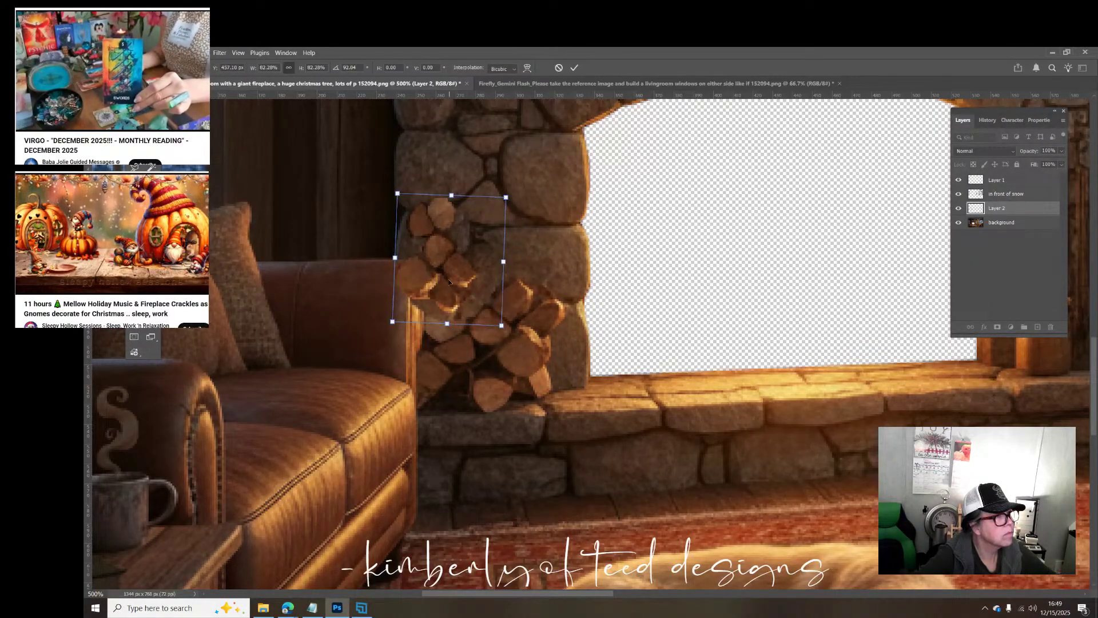
{"action": "left_click_drag", "start_coordinate": [454, 262], "coordinate": [485, 259]}
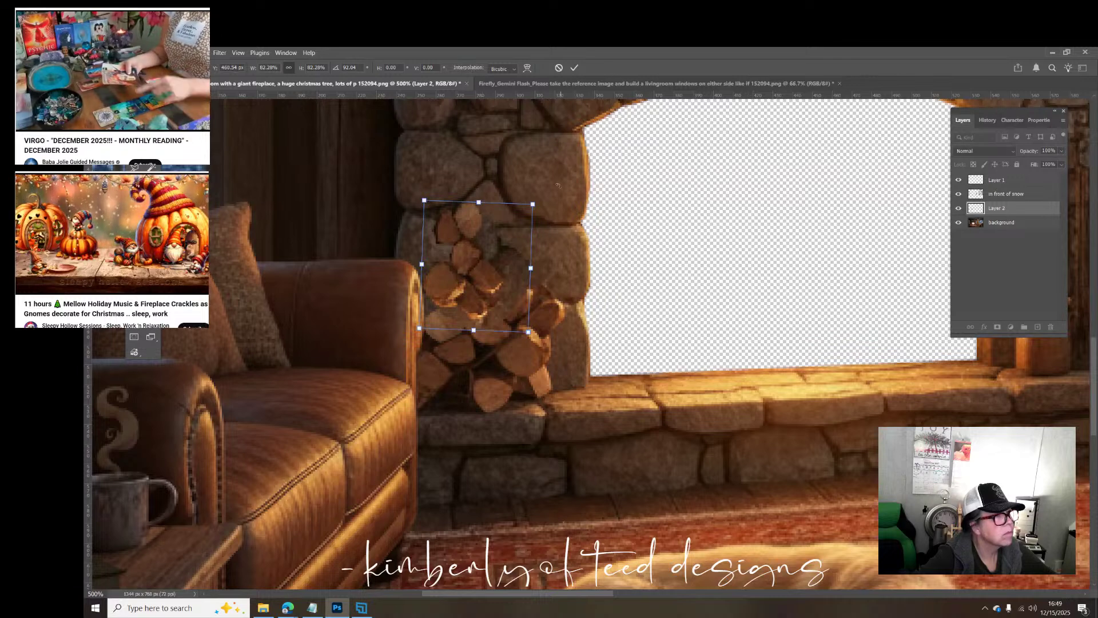
{"action": "left_click_drag", "start_coordinate": [544, 197], "coordinate": [546, 326]}
{"action": "key", "text": "Return"}
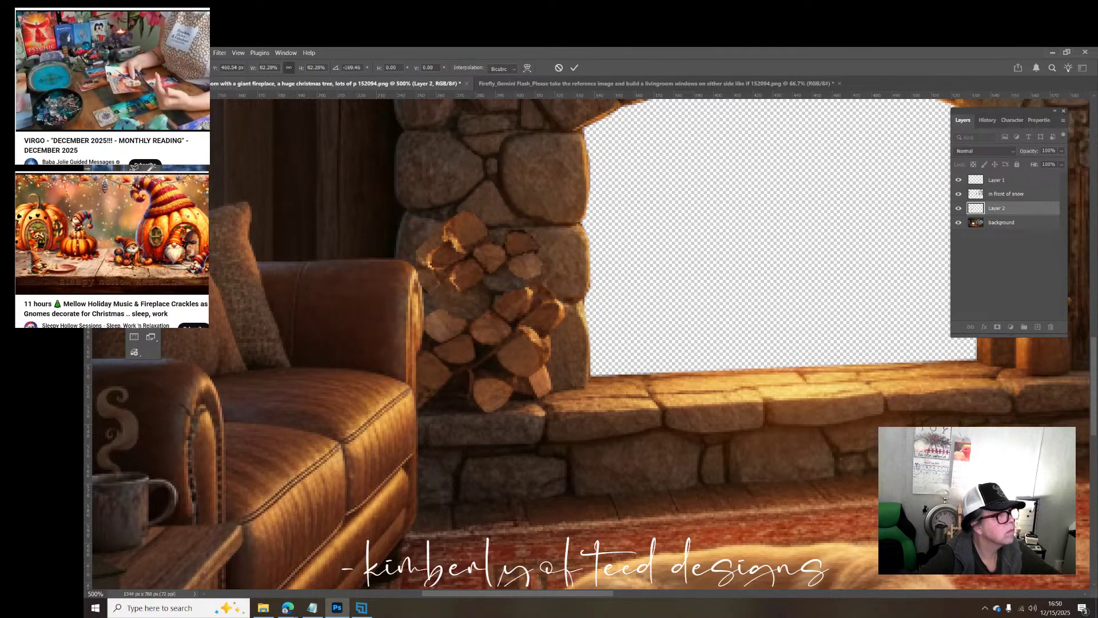
Step: Lasso the excess stone and ragged log pieces along the lower and left edges of the copied logs, delete them, and clear the selection
{"action": "left_click", "coordinate": [428, 253]}
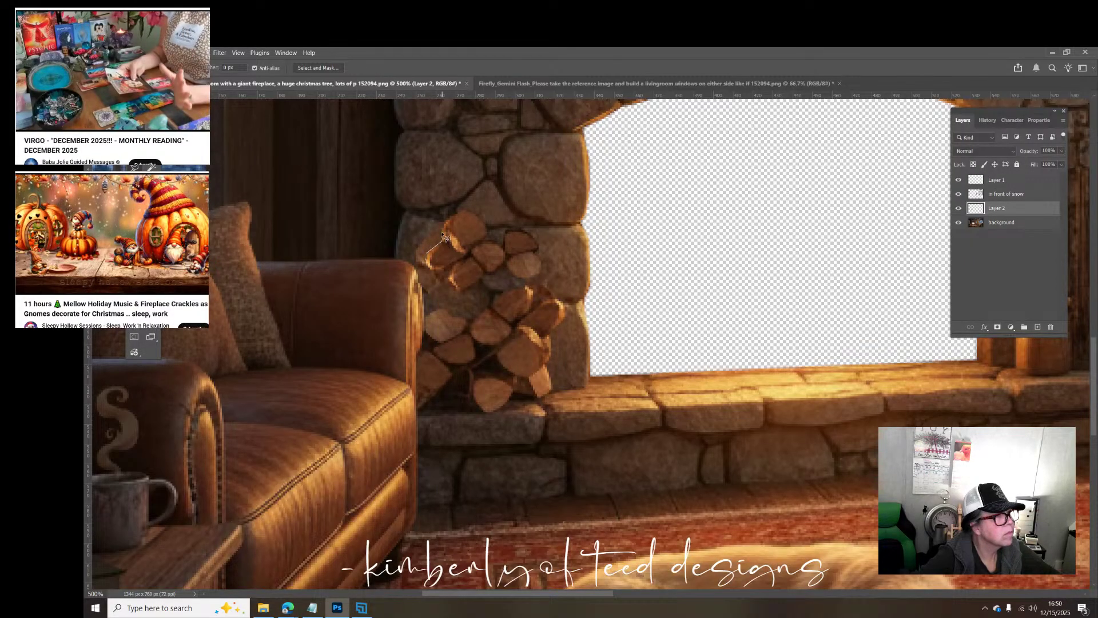
{"action": "left_click", "coordinate": [444, 234]}
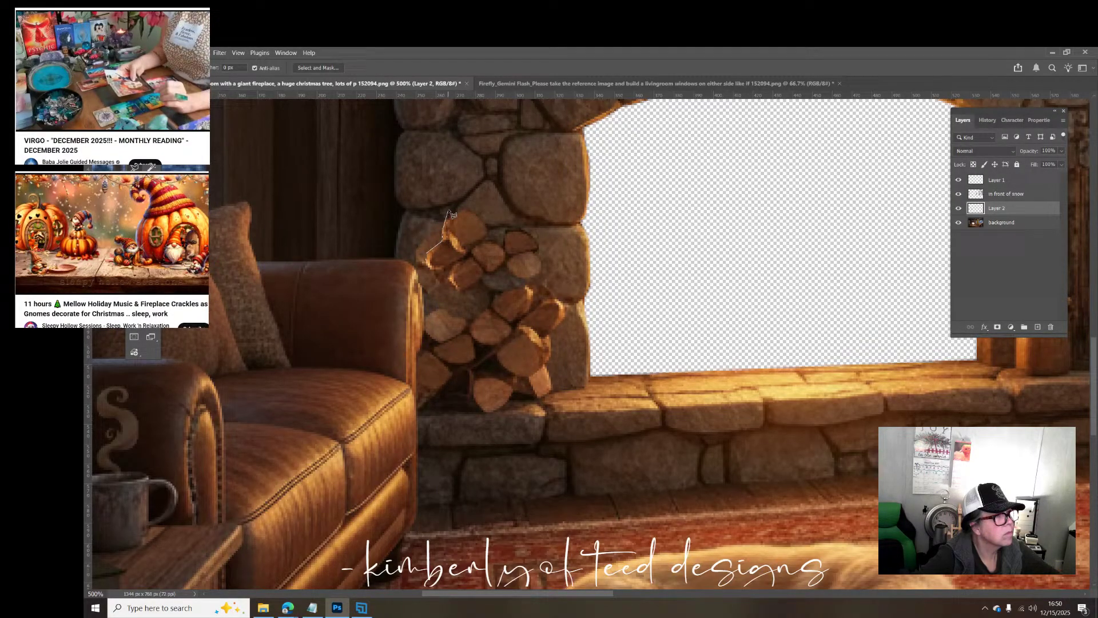
{"action": "left_click", "coordinate": [463, 182]}
{"action": "left_click", "coordinate": [363, 232]}
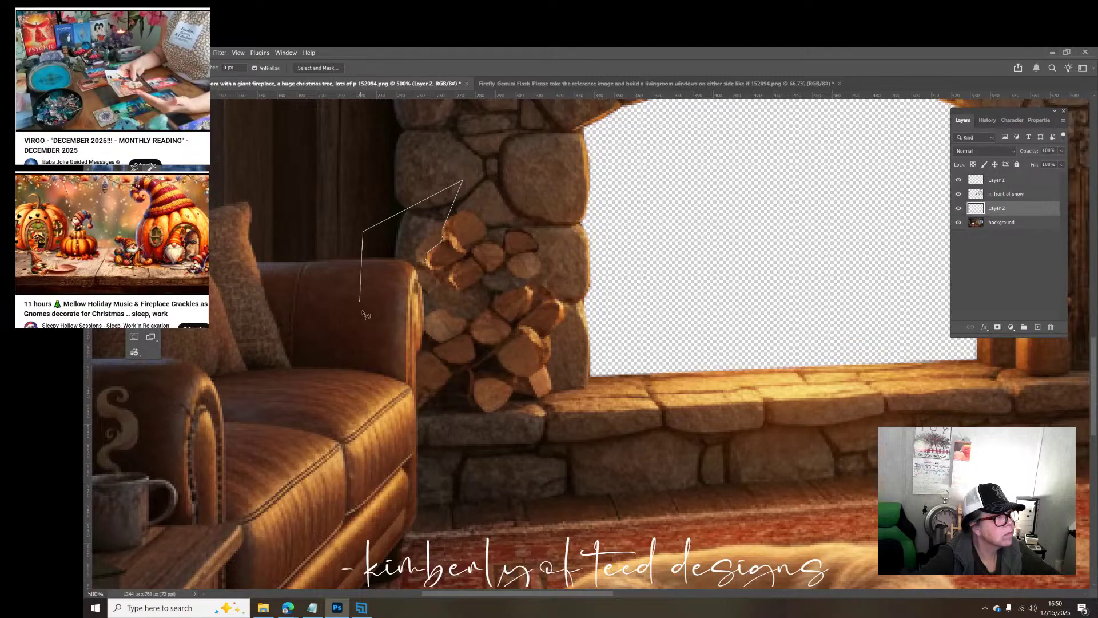
{"action": "left_click", "coordinate": [369, 330]}
{"action": "left_click", "coordinate": [444, 344]}
{"action": "left_click", "coordinate": [520, 307]}
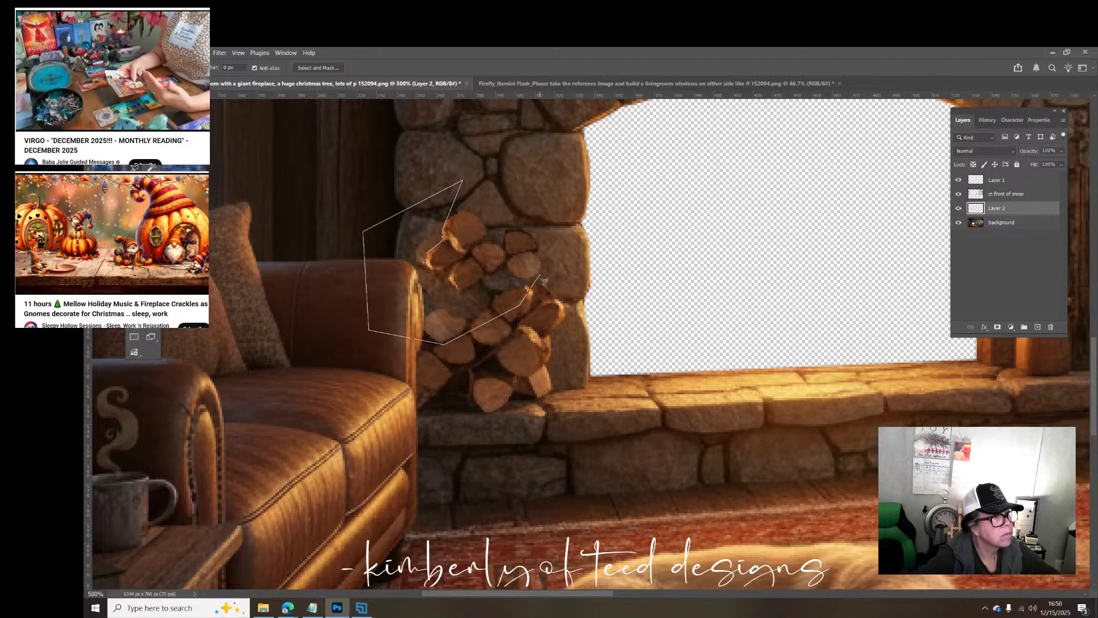
{"action": "left_click", "coordinate": [538, 277]}
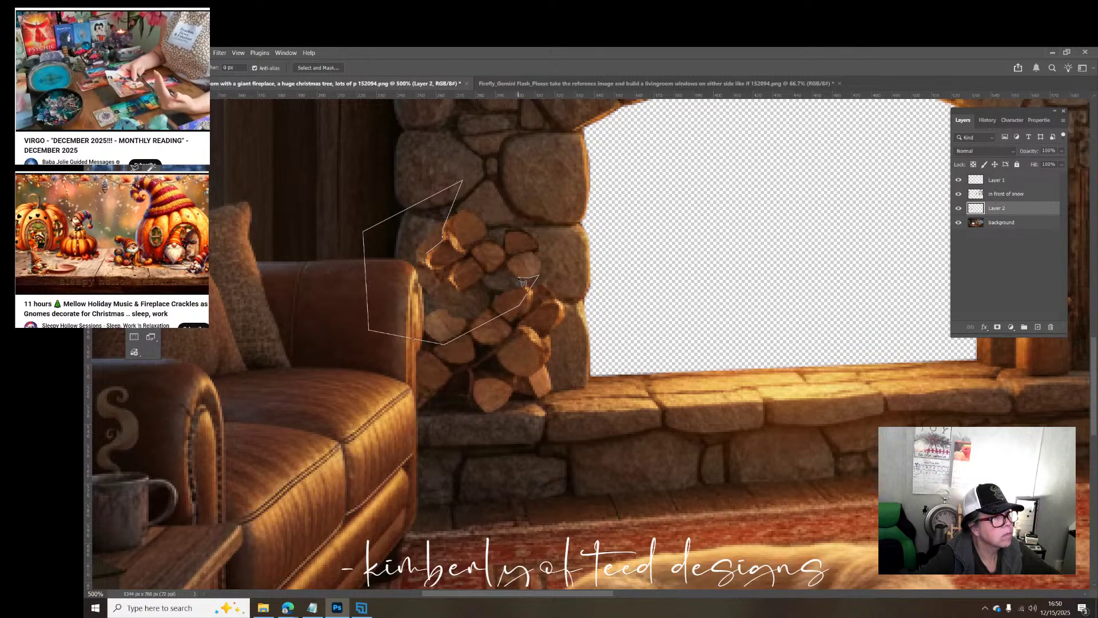
{"action": "left_click", "coordinate": [515, 278]}
{"action": "left_click", "coordinate": [503, 265]}
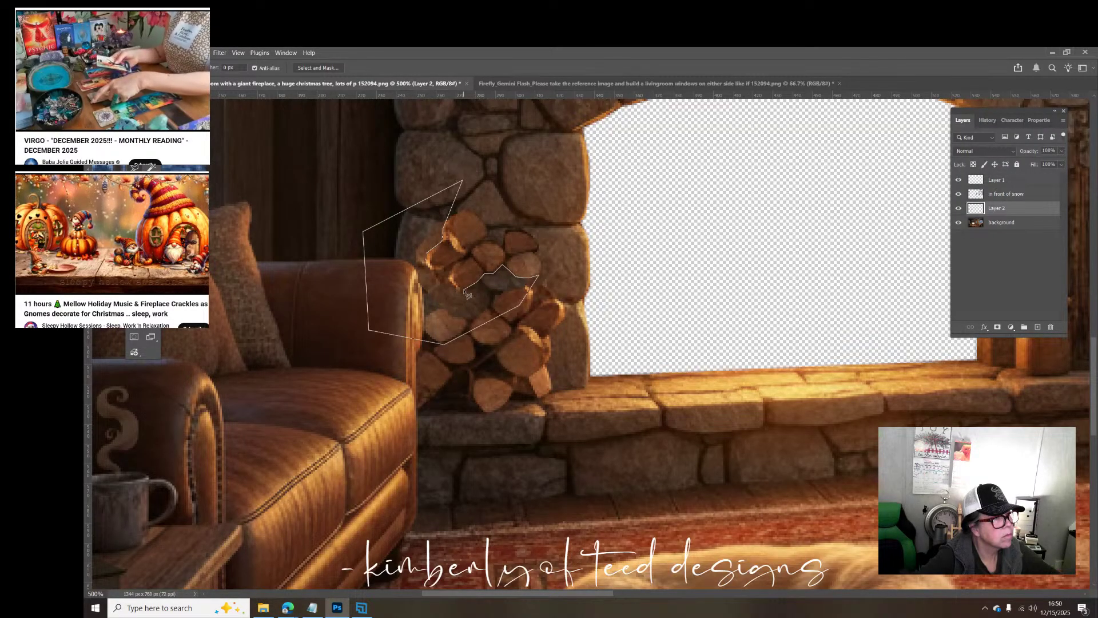
{"action": "double_click", "coordinate": [430, 267]}
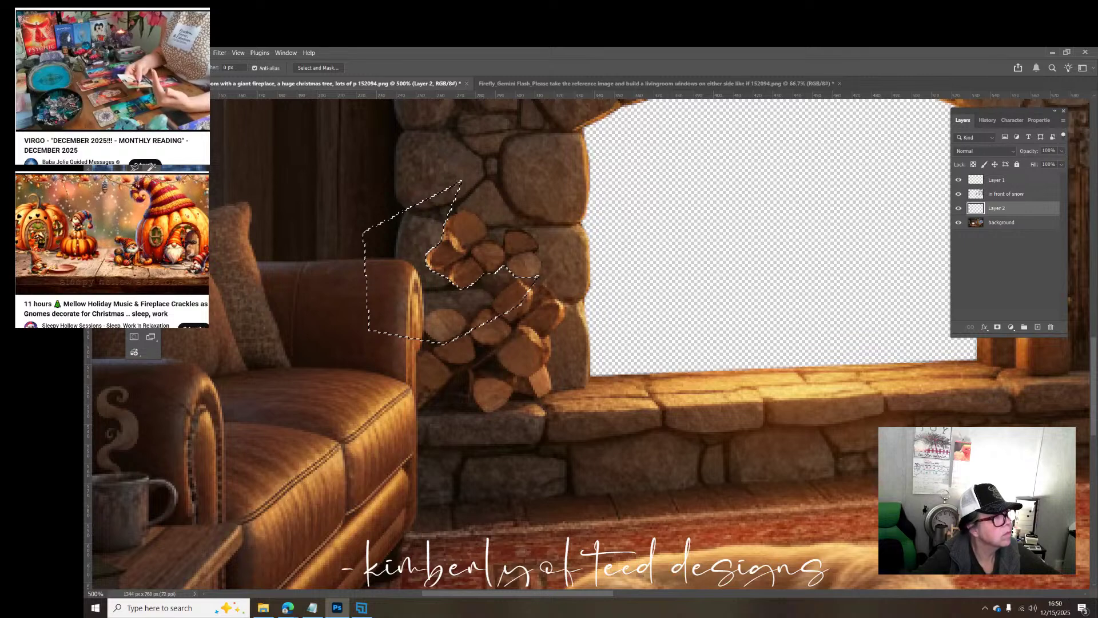
{"action": "key", "text": "m"}
{"action": "left_click", "coordinate": [329, 138]}
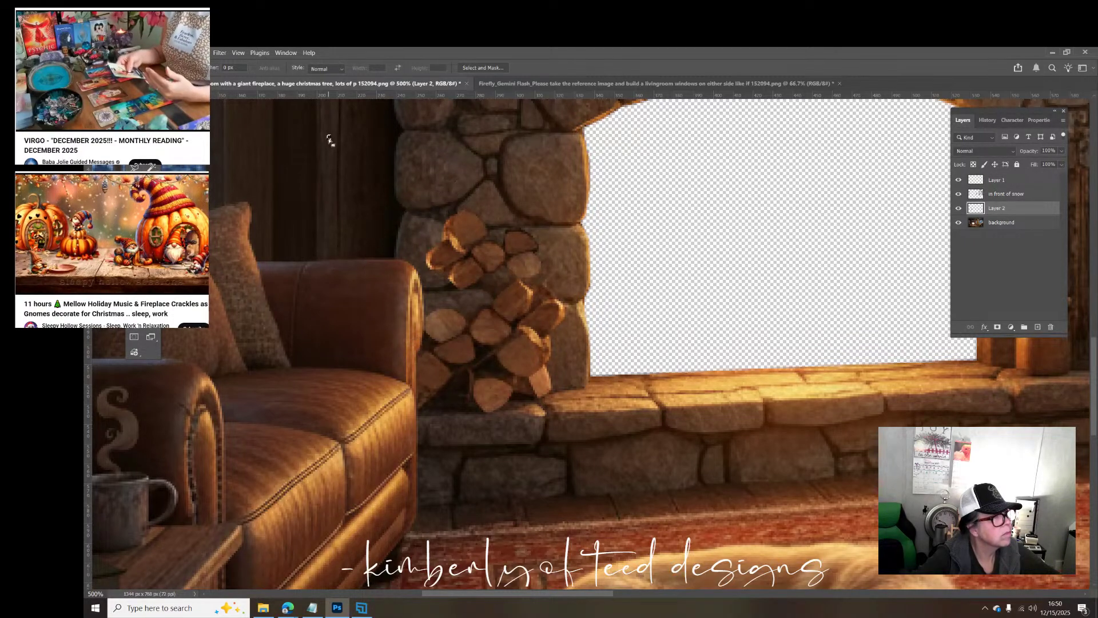
{"action": "key", "text": "v"}
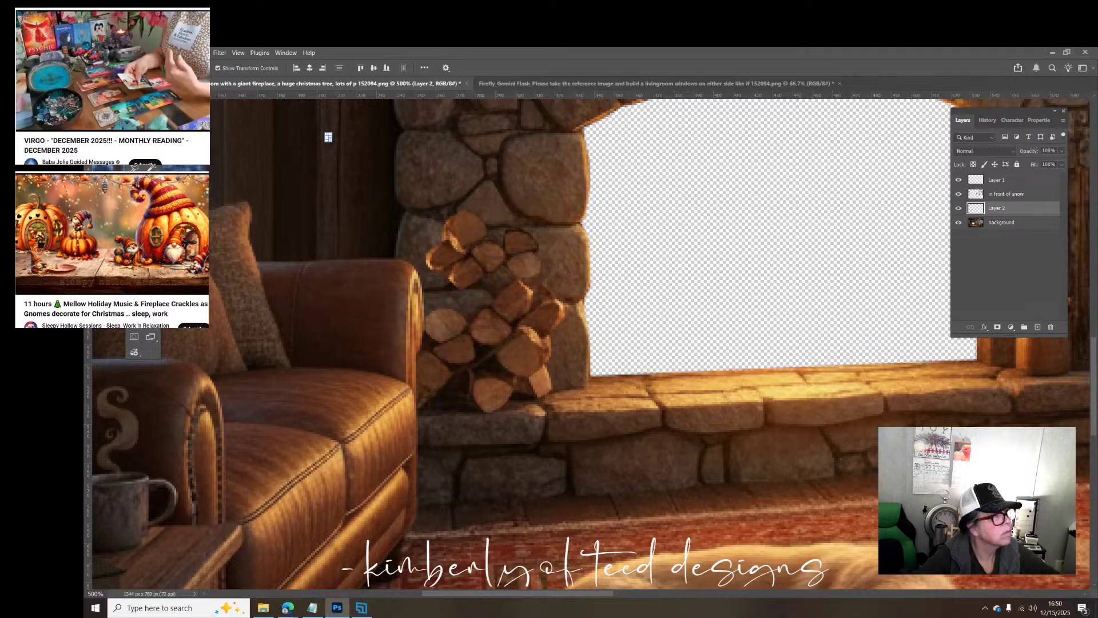
{"action": "key", "text": "m"}
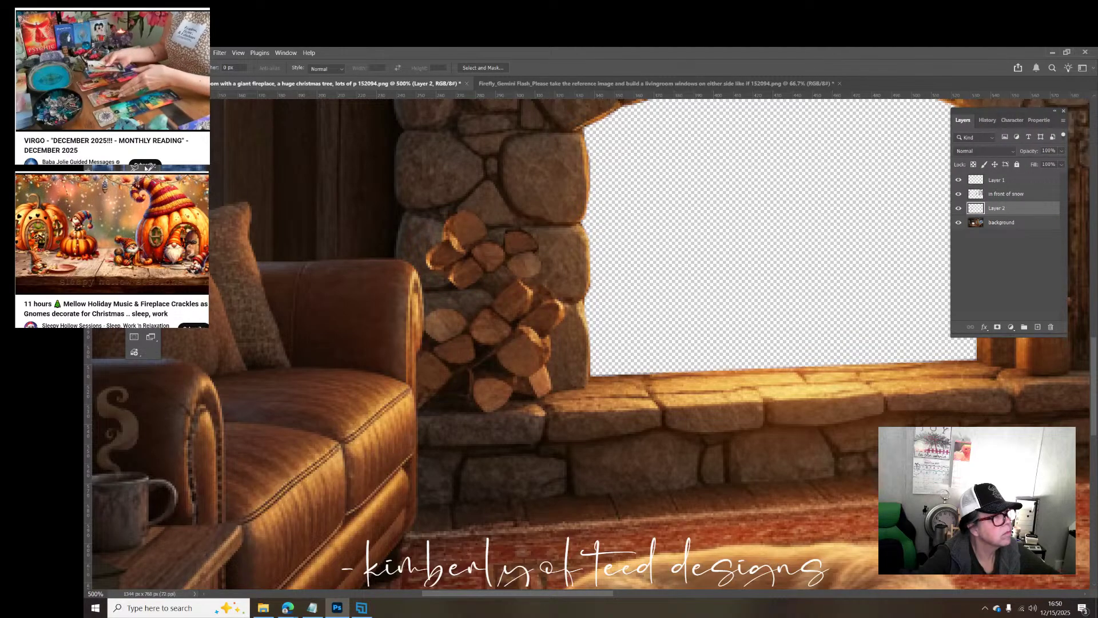
Step: Move the trimmed logs down onto the original firewood stack and scale them to about 107%
{"action": "key", "text": "v"}
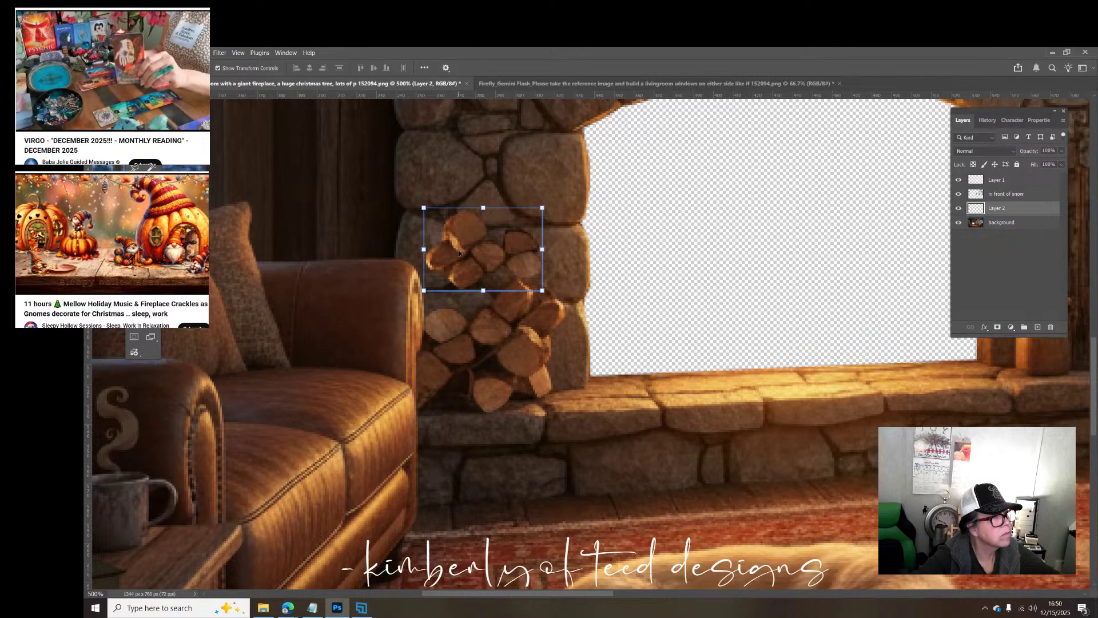
{"action": "left_click_drag", "start_coordinate": [459, 252], "coordinate": [461, 273]}
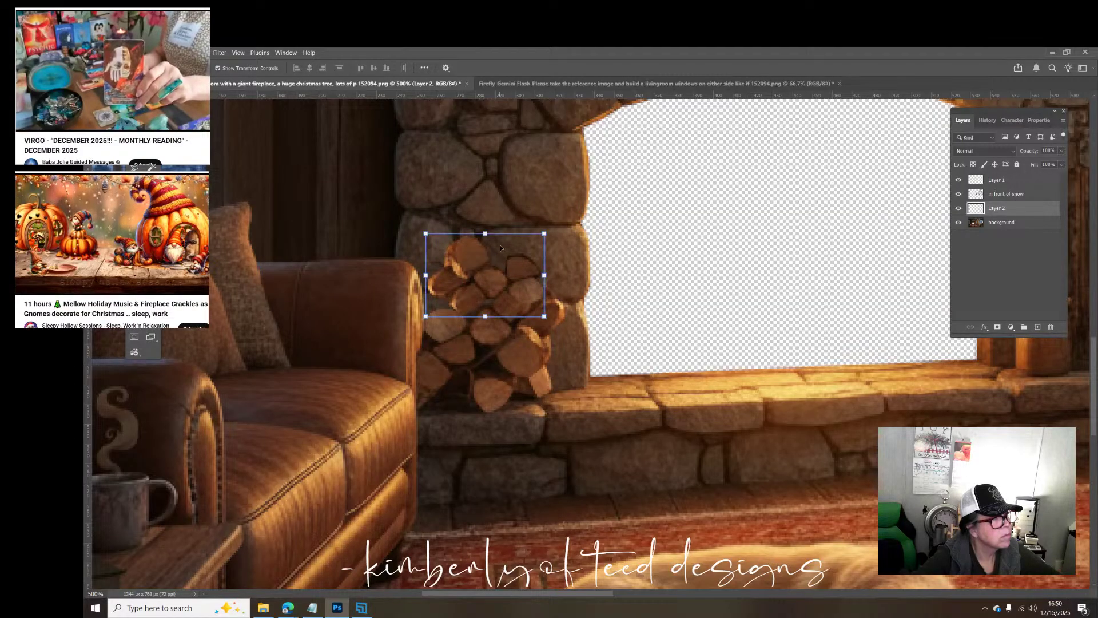
{"action": "key", "text": "alt+bracketleft"}
{"action": "left_click_drag", "start_coordinate": [549, 229], "coordinate": [541, 224]}
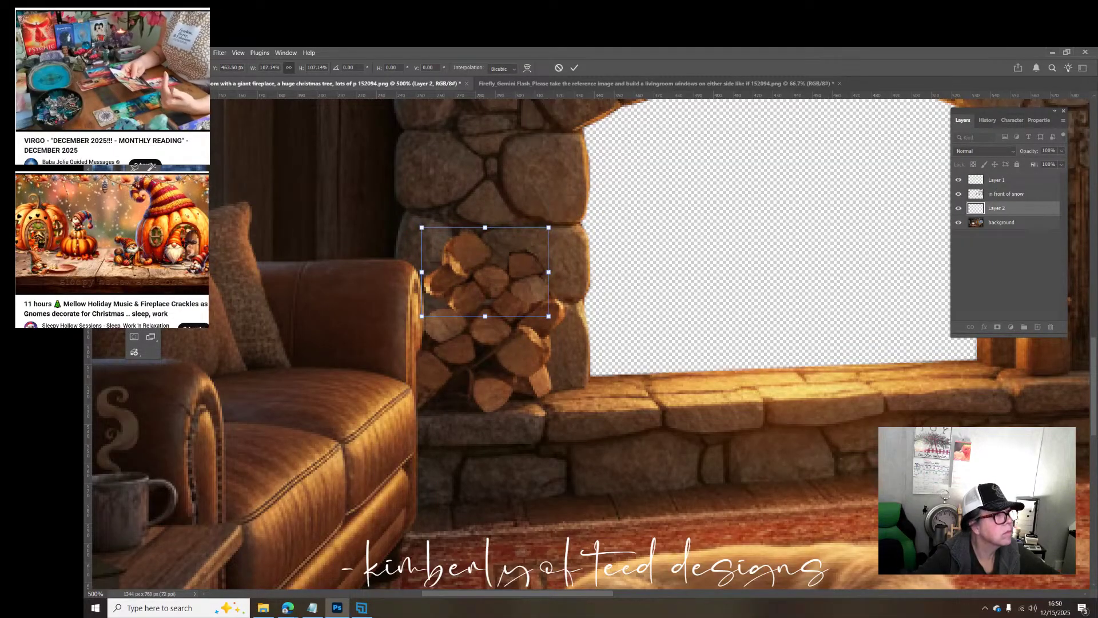
{"action": "key", "text": "Return"}
Step: Lasso the two brightly lit logs at the copied pile's upper left and delete them
{"action": "key", "text": "l"}
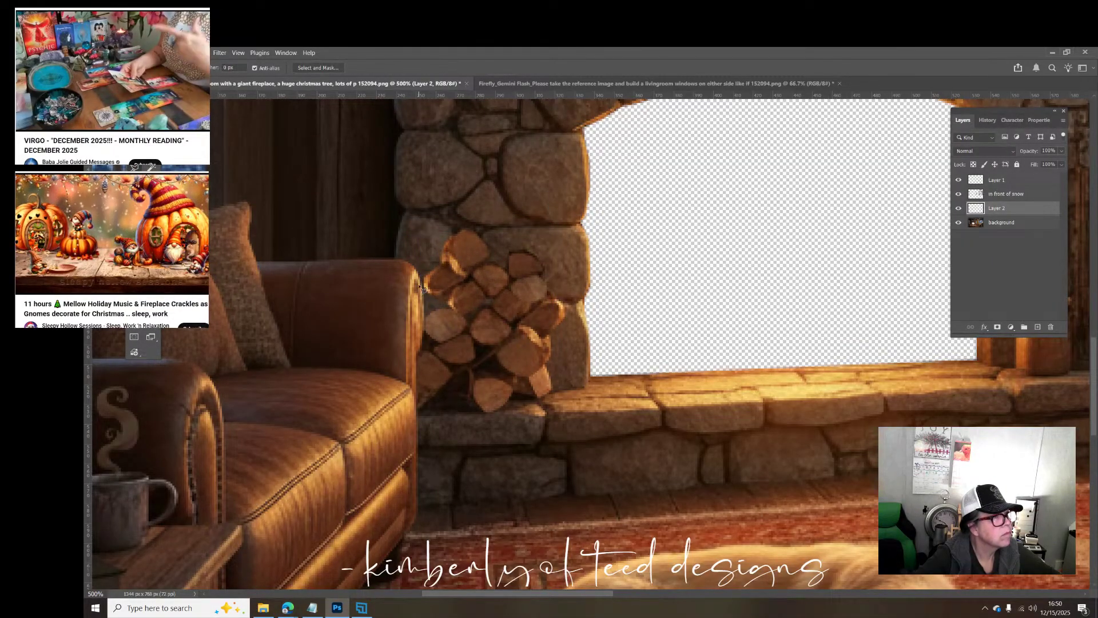
{"action": "left_click", "coordinate": [403, 231]}
{"action": "left_click", "coordinate": [422, 299]}
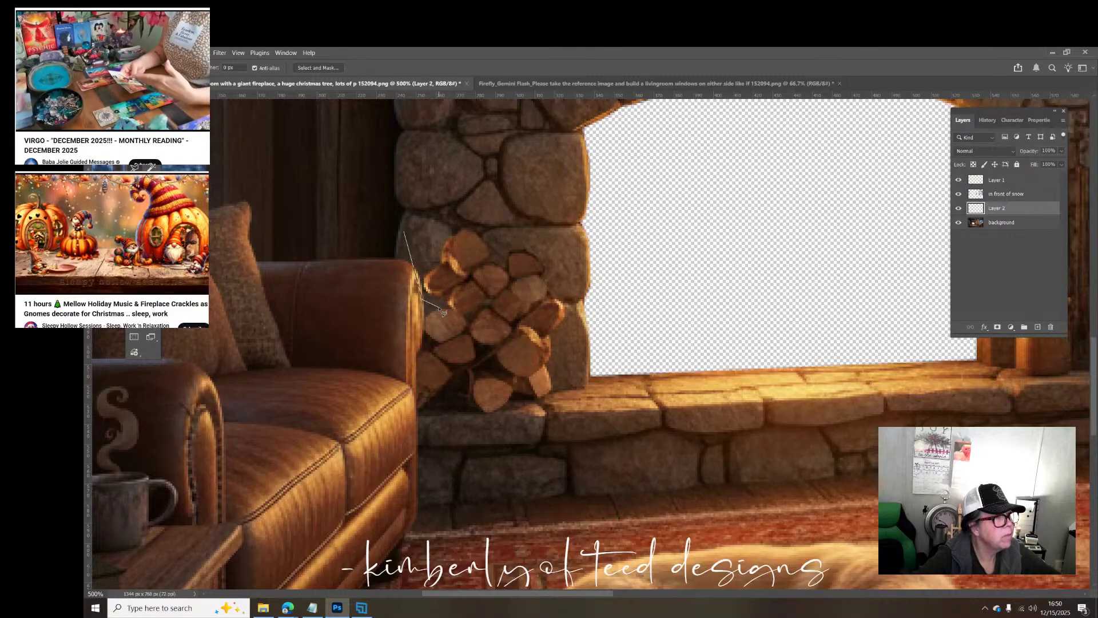
{"action": "left_click", "coordinate": [439, 304]}
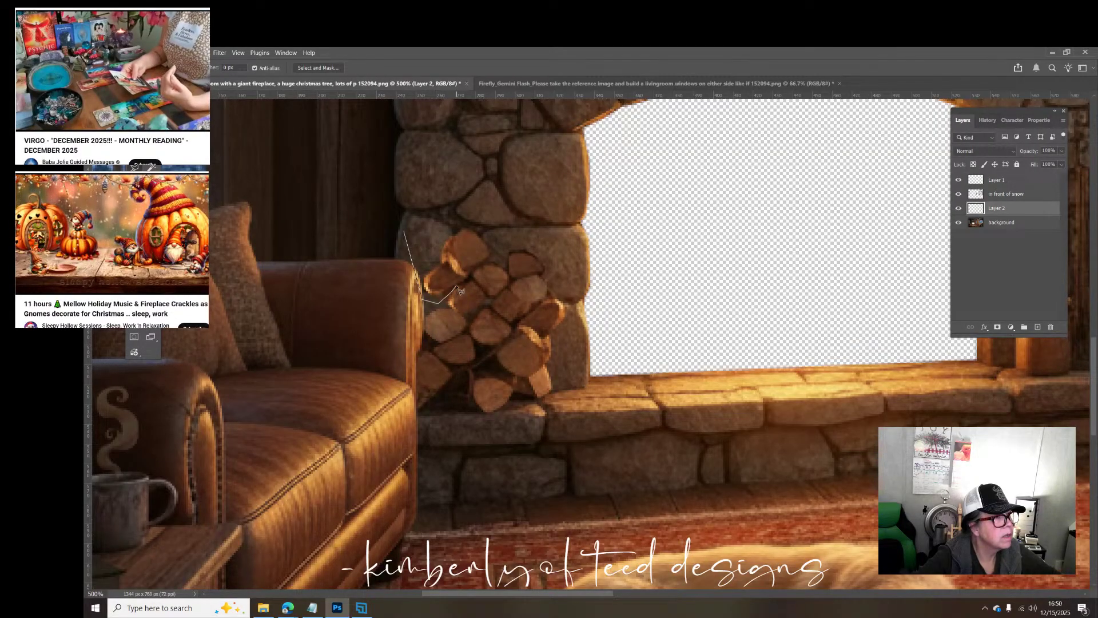
{"action": "left_click", "coordinate": [457, 286]}
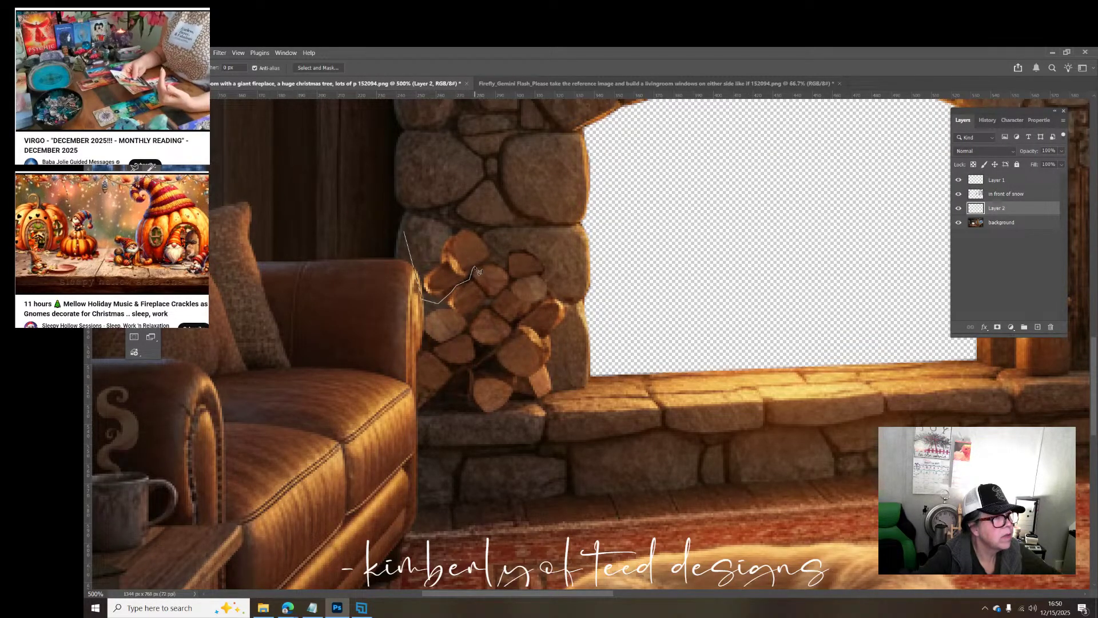
{"action": "left_click", "coordinate": [473, 269]}
{"action": "left_click", "coordinate": [486, 264]}
{"action": "left_click", "coordinate": [524, 205]}
{"action": "left_click", "coordinate": [468, 171]}
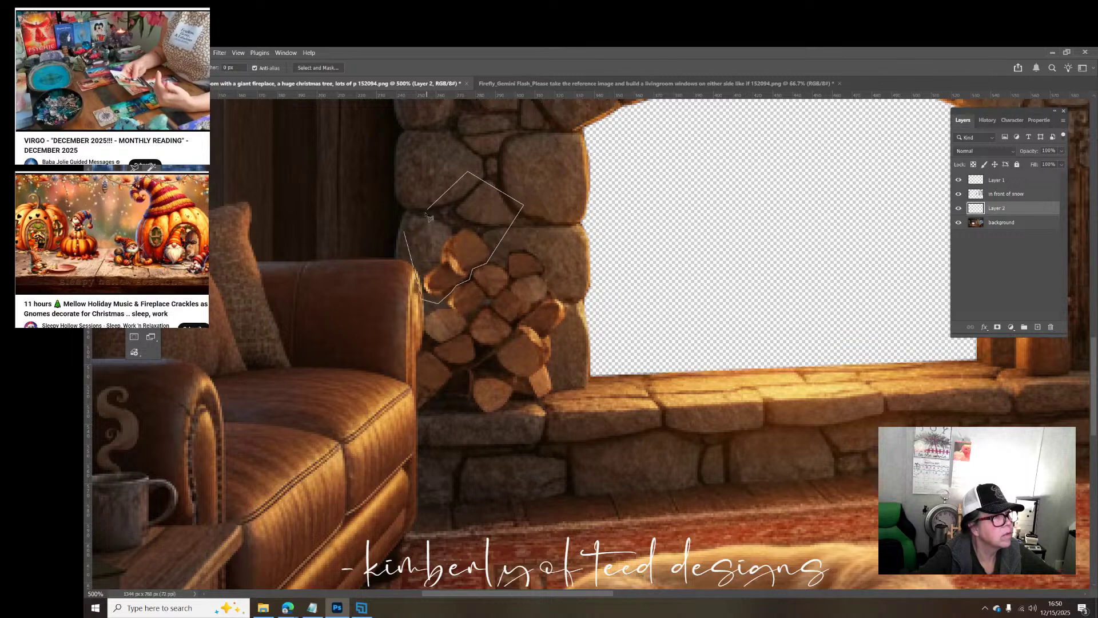
{"action": "left_click", "coordinate": [405, 233]}
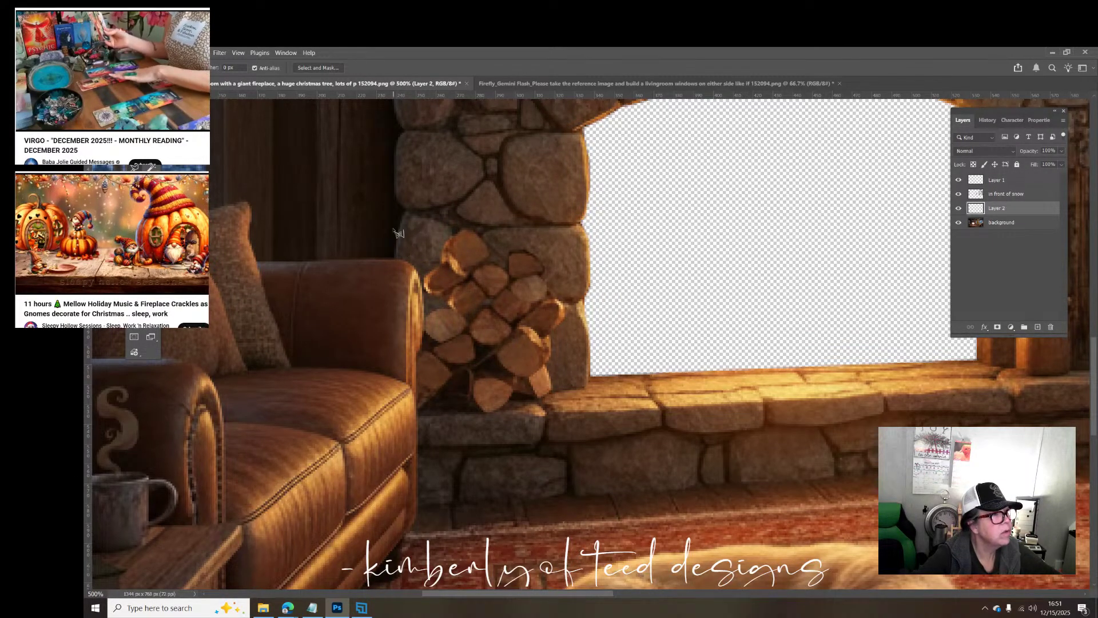
Step: Discard the stray lasso selection and return to the history state where the two brightly lit logs are deleted
{"action": "double_click", "coordinate": [409, 223]}
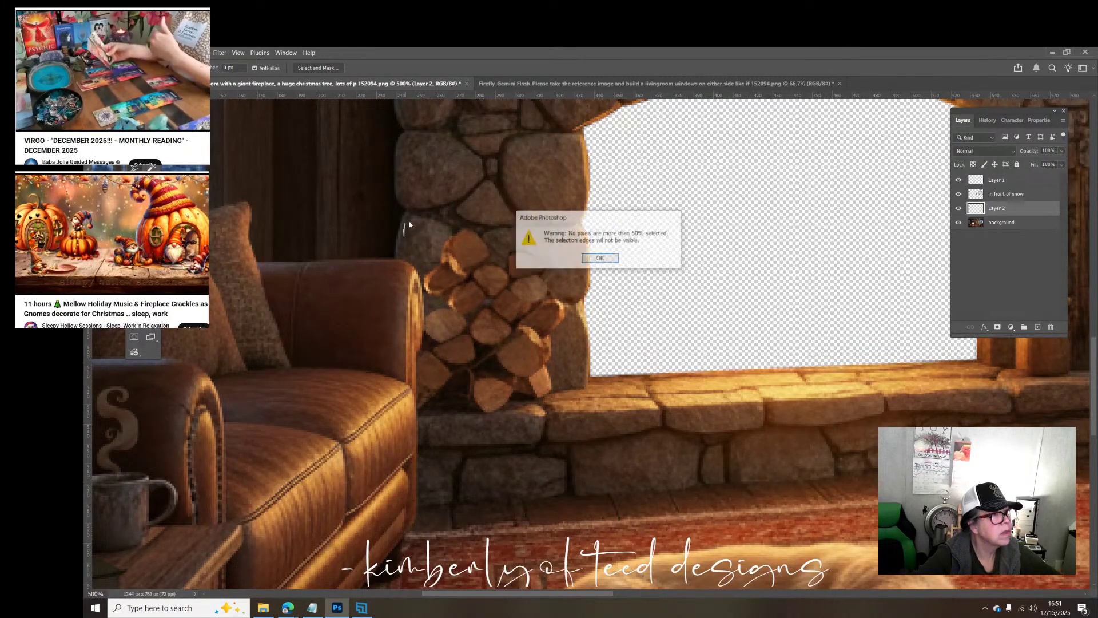
{"action": "left_click", "coordinate": [600, 258]}
{"action": "left_click", "coordinate": [987, 120]}
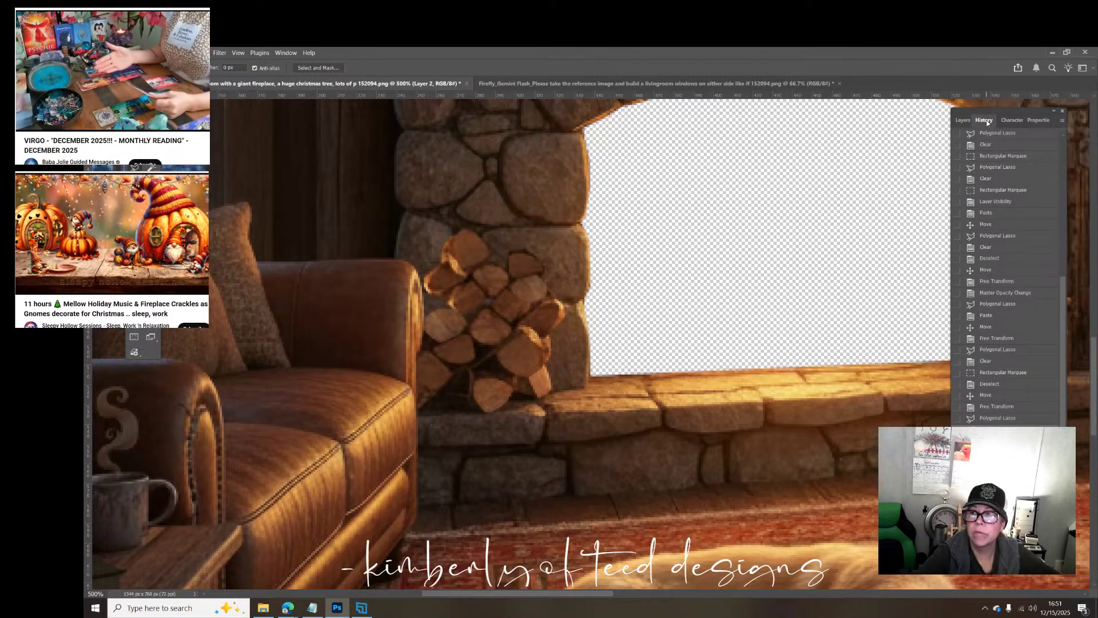
{"action": "left_click", "coordinate": [991, 425]}
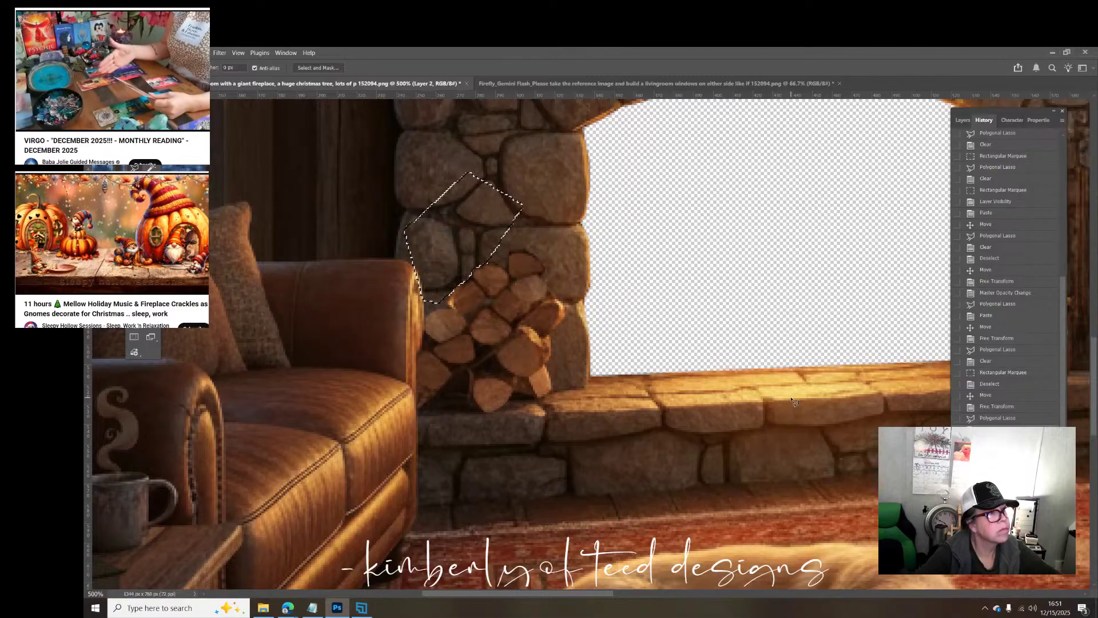
{"action": "key", "text": "m"}
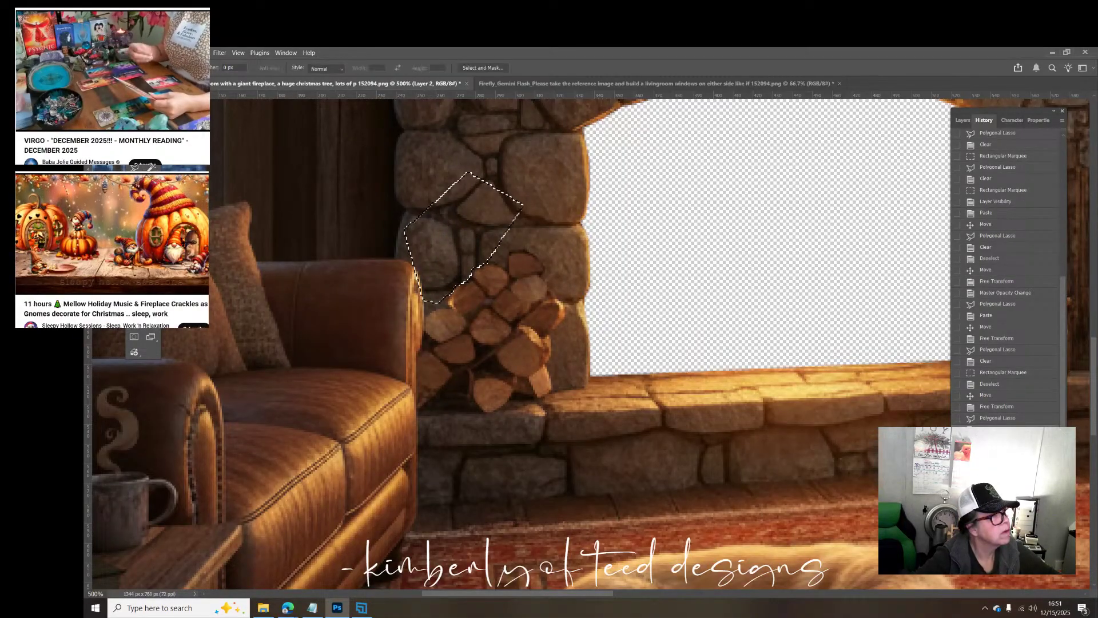
Step: Clear the selection, then rotate the copied logs about 157° and settle them on top of the original firewood stack
{"action": "key", "text": "Delete"}
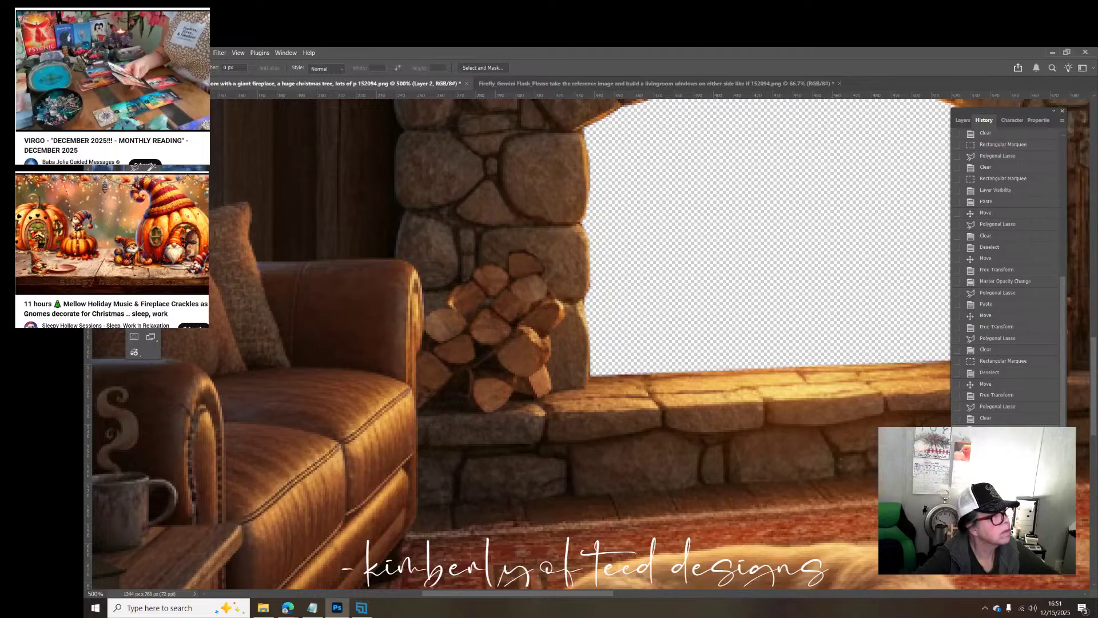
{"action": "key", "text": "v"}
{"action": "mouse_move", "coordinate": [497, 263]}
{"action": "left_mouse_down"}
{"action": "mouse_move", "coordinate": [466, 254]}
{"action": "mouse_move", "coordinate": [501, 260]}
{"action": "left_mouse_up"}
{"action": "key", "text": "ctrl+t"}
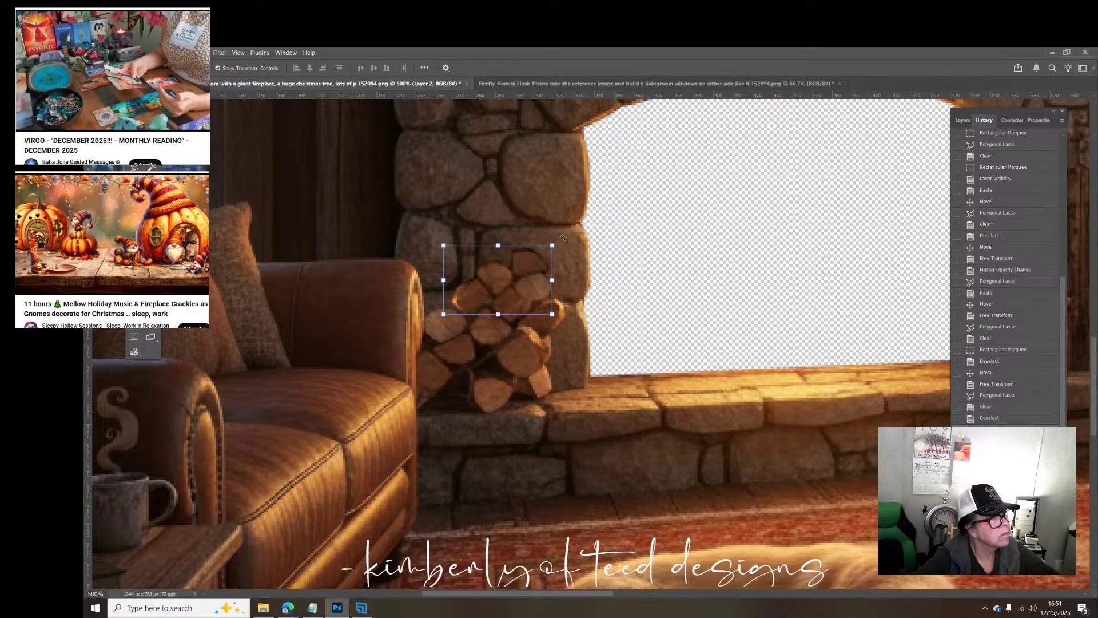
{"action": "left_click_drag", "start_coordinate": [563, 238], "coordinate": [572, 217]}
{"action": "left_click_drag", "start_coordinate": [534, 252], "coordinate": [510, 254]}
{"action": "left_click_drag", "start_coordinate": [550, 205], "coordinate": [424, 334]}
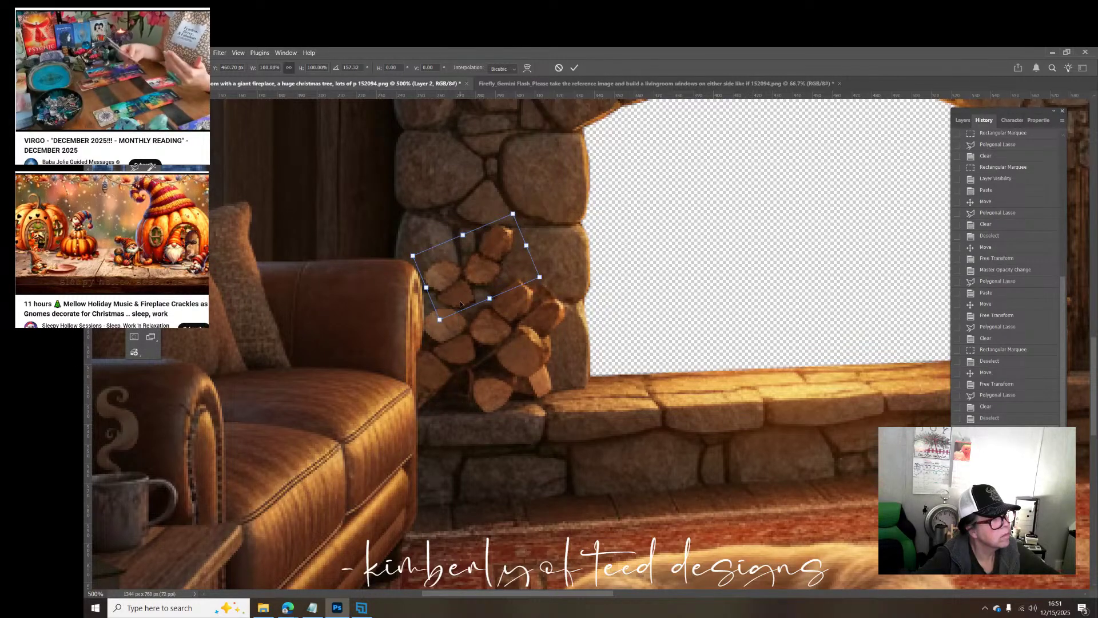
{"action": "left_click_drag", "start_coordinate": [462, 288], "coordinate": [477, 298]}
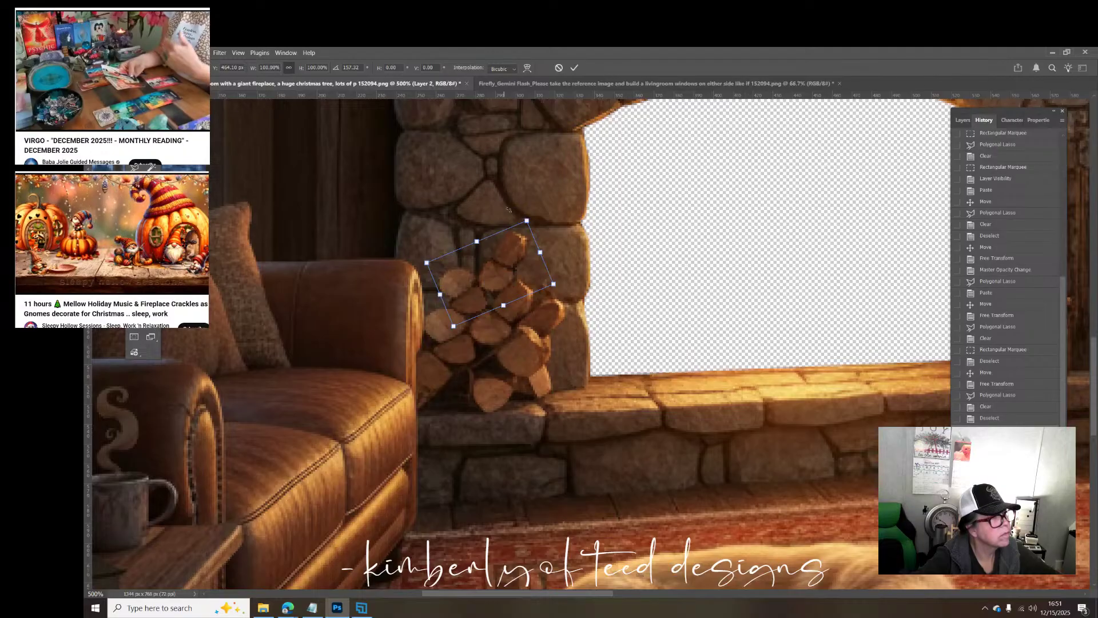
{"action": "key", "text": "Return"}
Step: Lasso the topmost log of the rotated copy, delete it, and clear the selection
{"action": "key", "text": "l"}
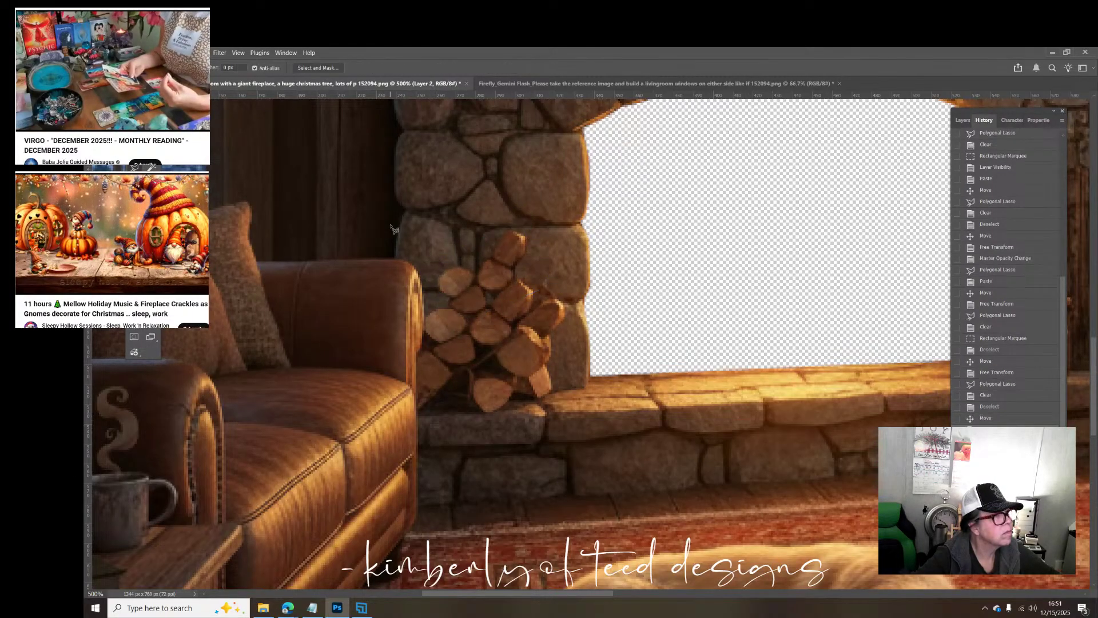
{"action": "left_click", "coordinate": [428, 210]}
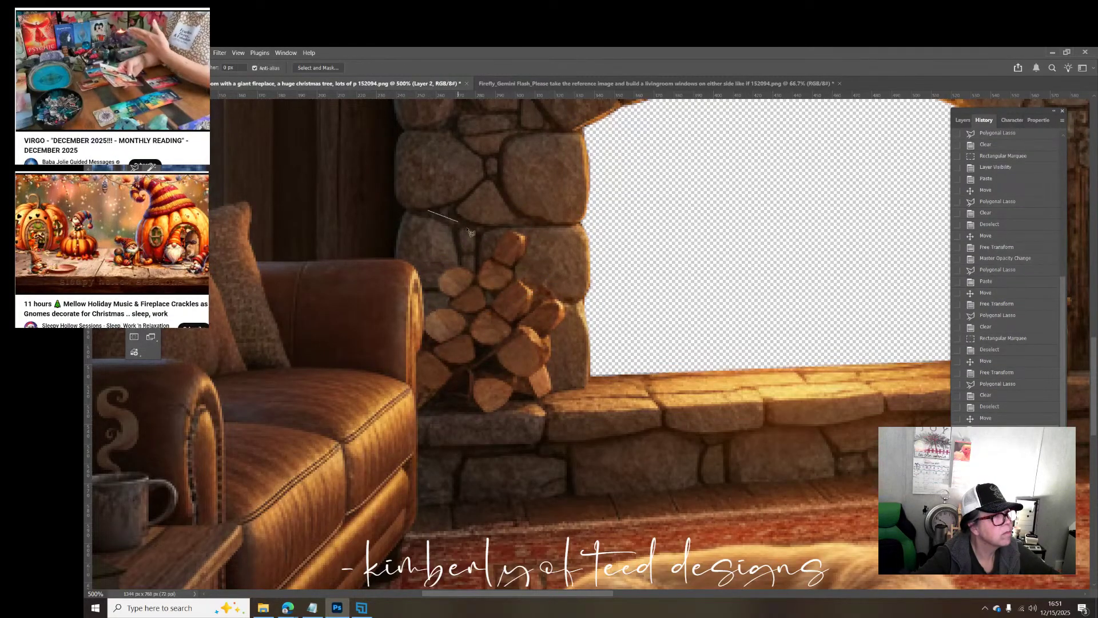
{"action": "left_click", "coordinate": [499, 263]}
{"action": "left_click", "coordinate": [530, 267]}
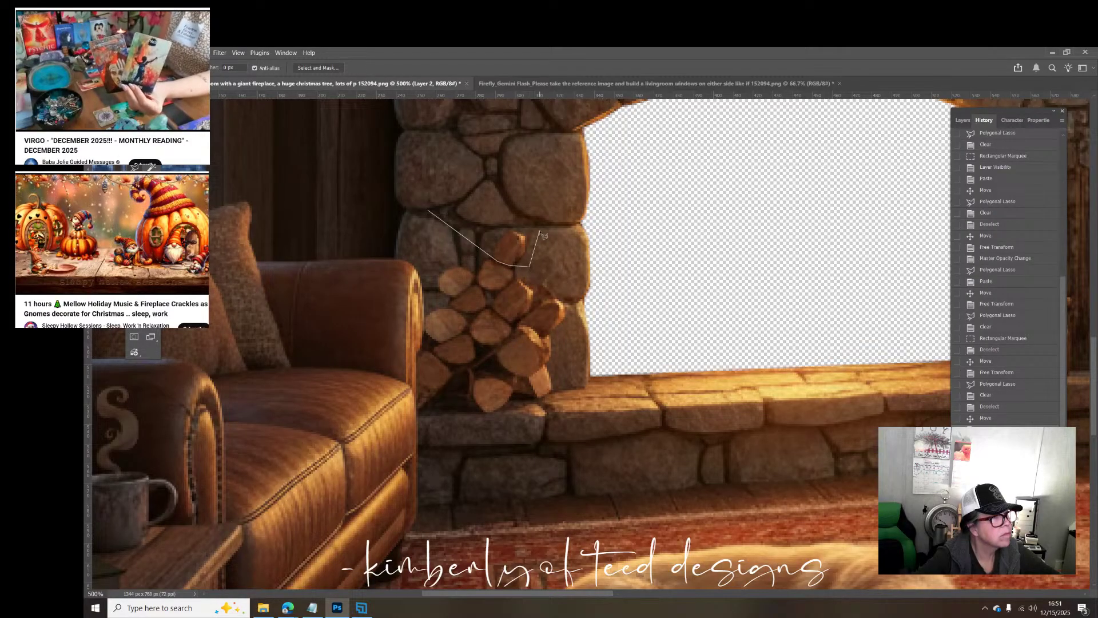
{"action": "left_click", "coordinate": [539, 231]}
{"action": "left_click", "coordinate": [526, 206]}
{"action": "left_click", "coordinate": [462, 201]}
{"action": "left_click", "coordinate": [428, 210]}
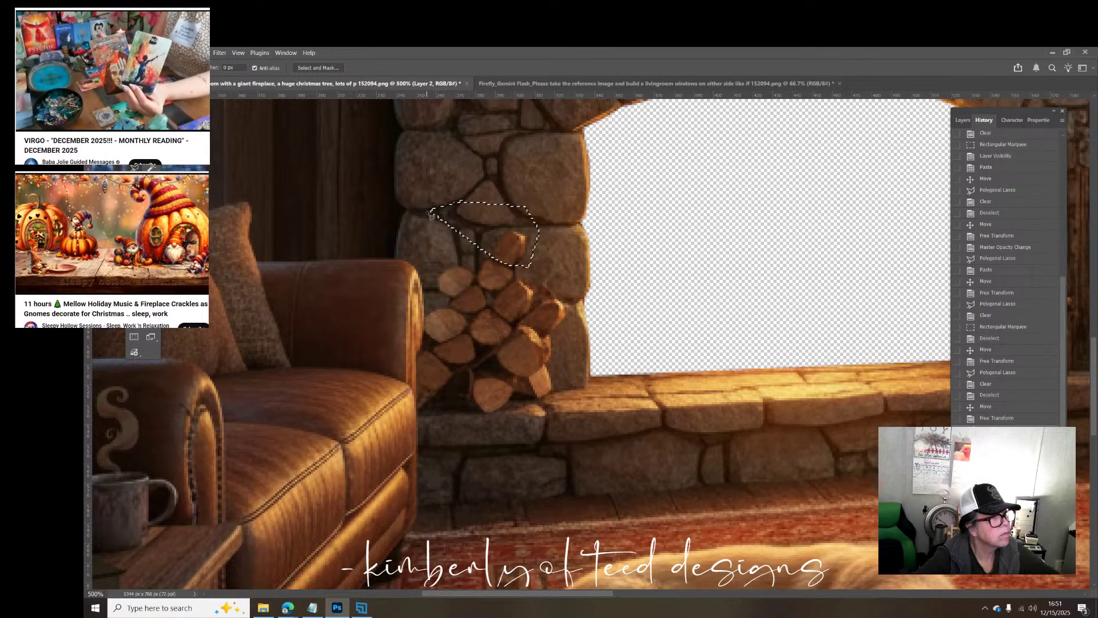
{"action": "key", "text": "Delete"}
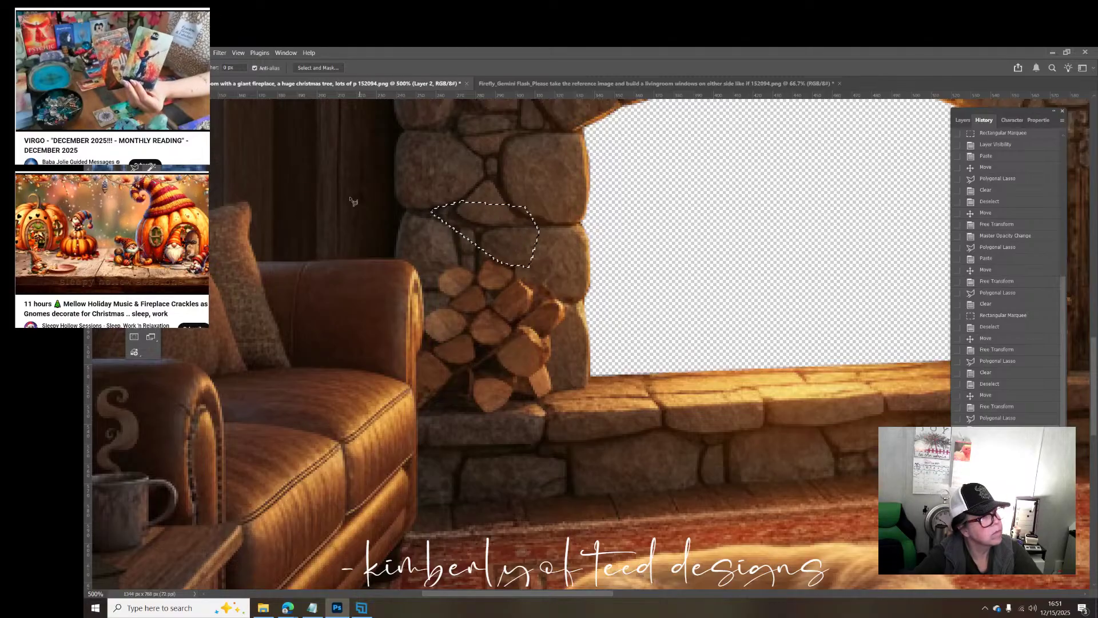
{"action": "key", "text": "m"}
{"action": "key", "text": "ctrl+d"}
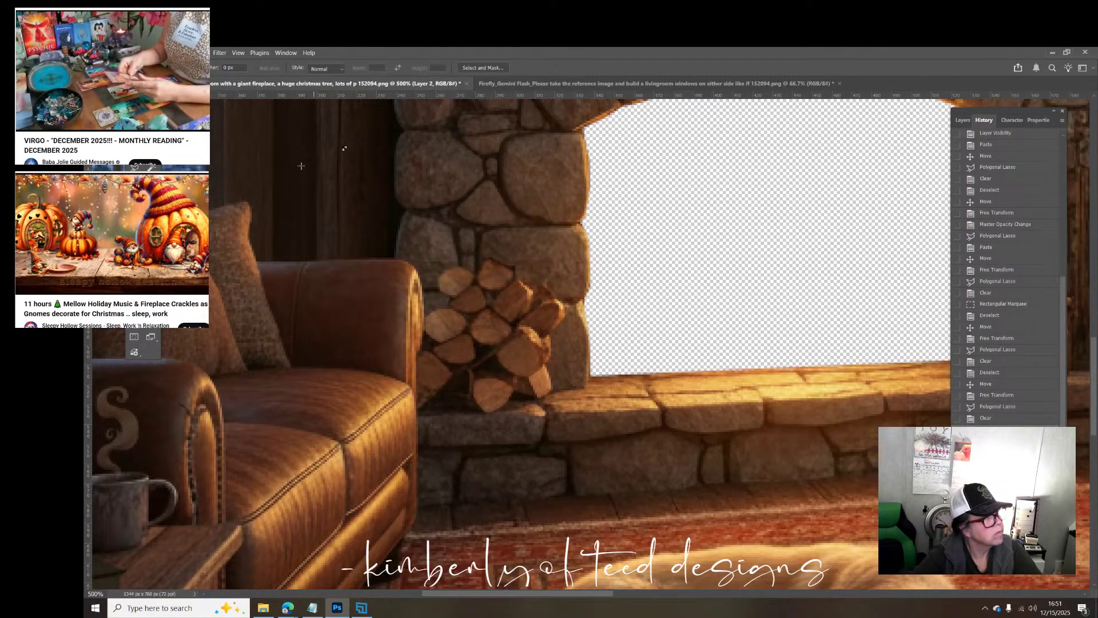
Step: Sample dark brown 181009 from the gap between the logs as foreground colour and ready the Brush at 100% opacity on the background layer
{"action": "left_click", "coordinate": [143, 322]}
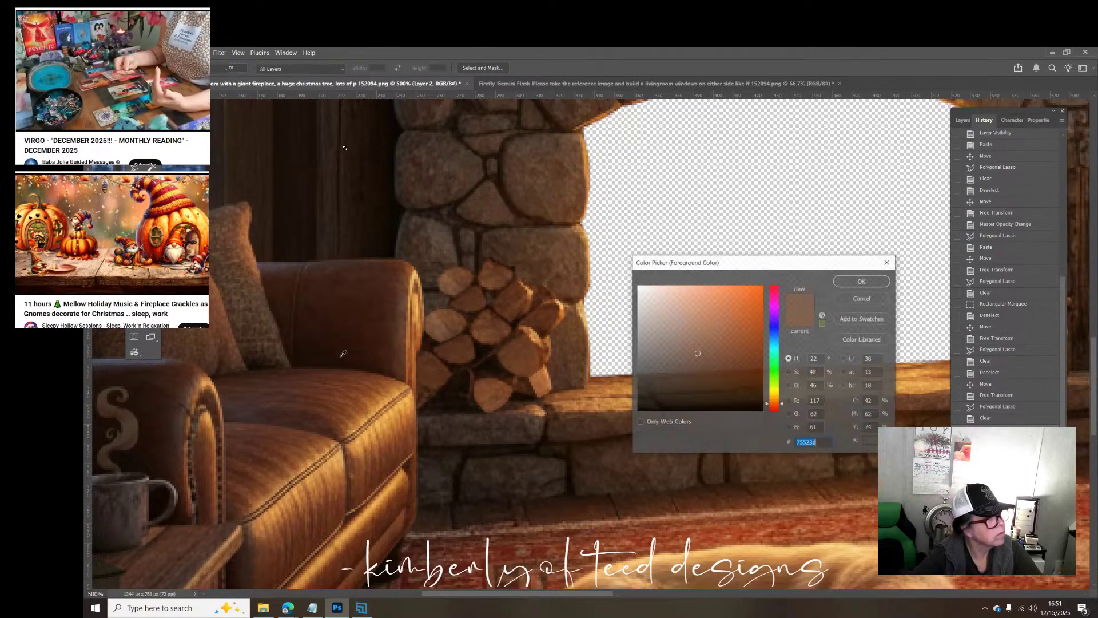
{"action": "left_click", "coordinate": [485, 346]}
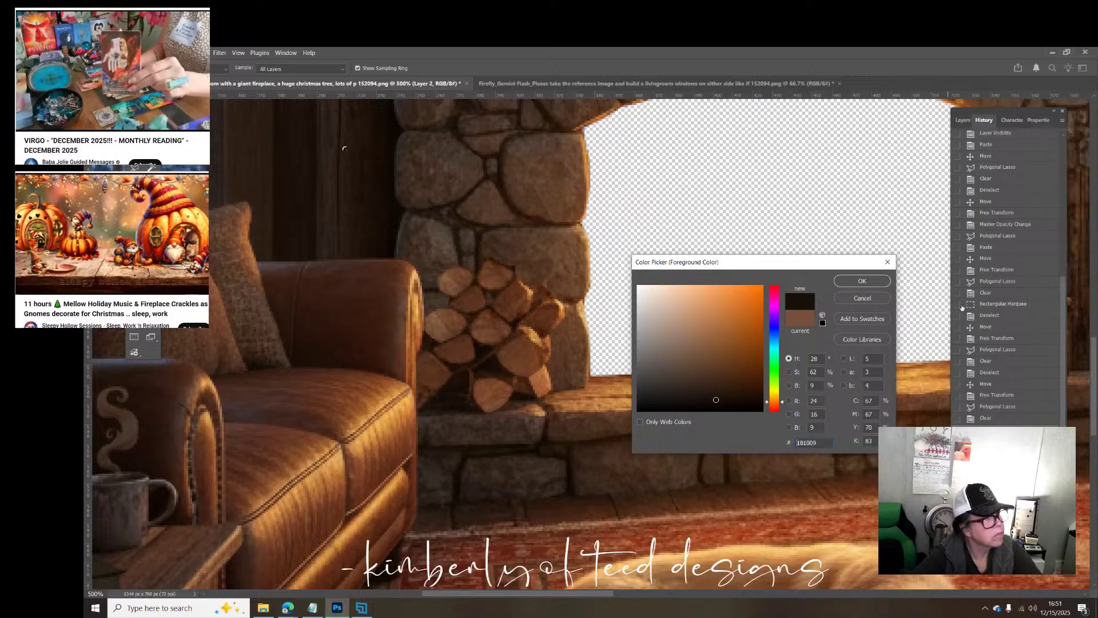
{"action": "left_click", "coordinate": [881, 281]}
{"action": "left_click", "coordinate": [963, 120]}
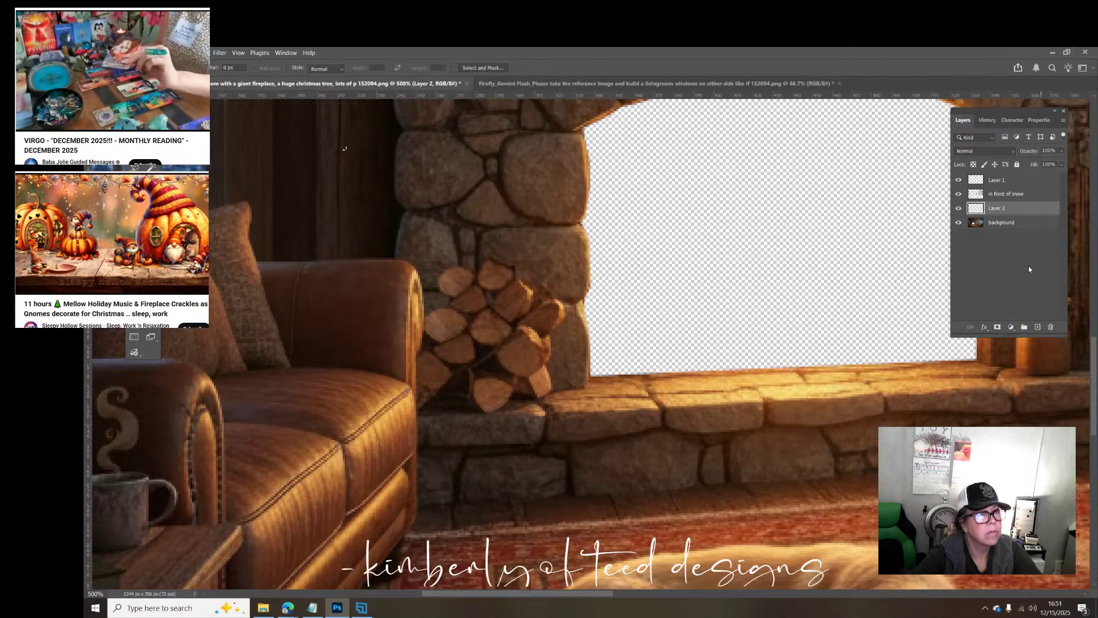
{"action": "left_click", "coordinate": [984, 225]}
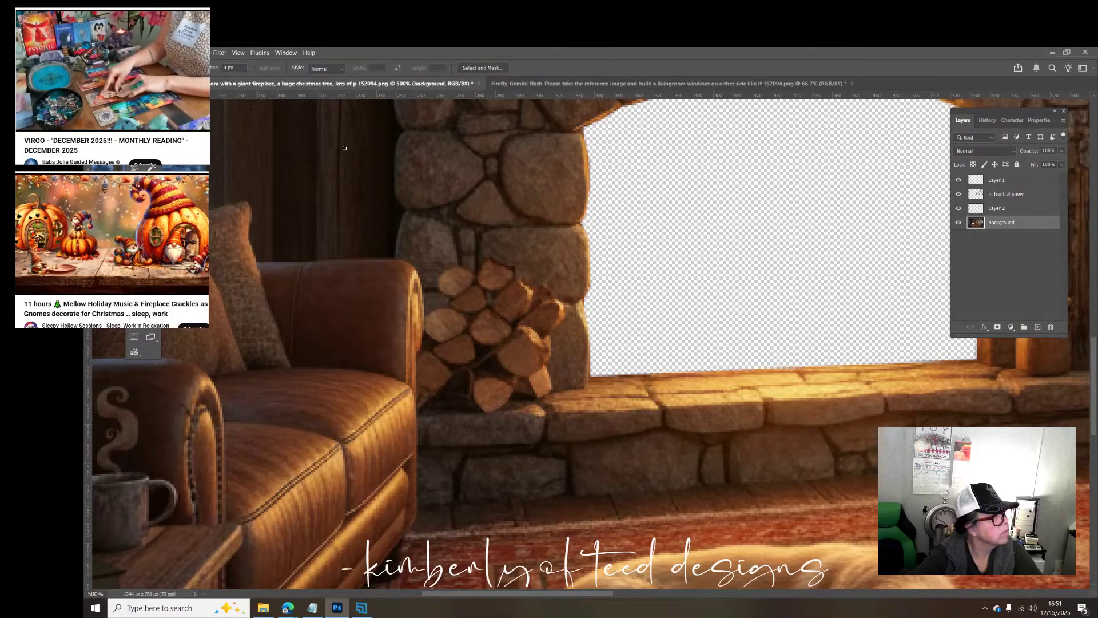
{"action": "key", "text": "b"}
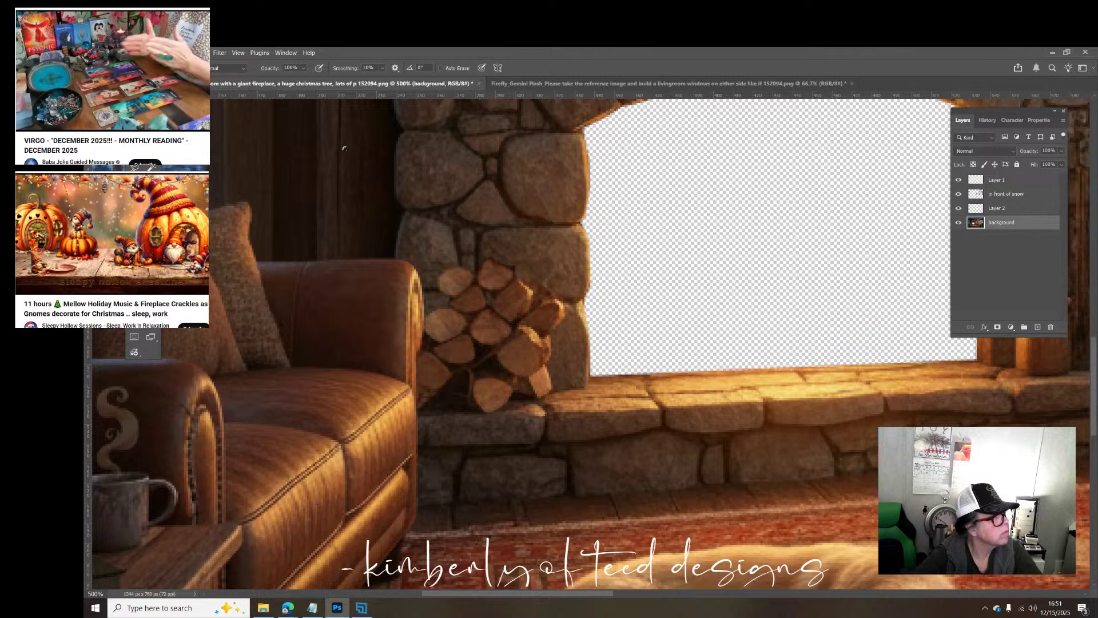
{"action": "key", "text": "shift+b"}
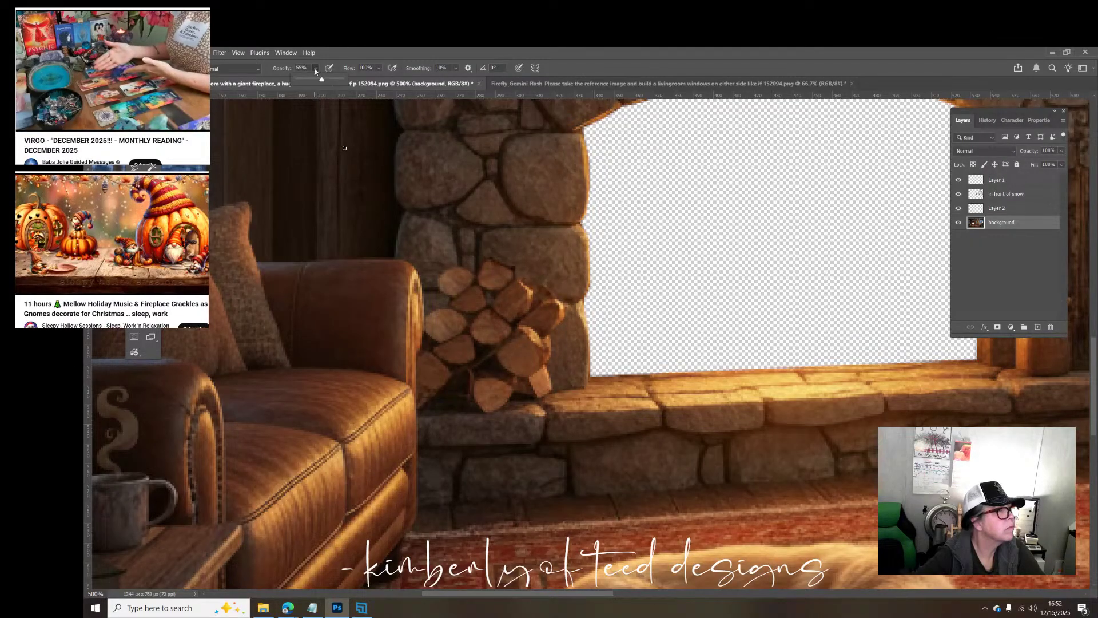
{"action": "left_click_drag", "start_coordinate": [317, 81], "coordinate": [347, 80]}
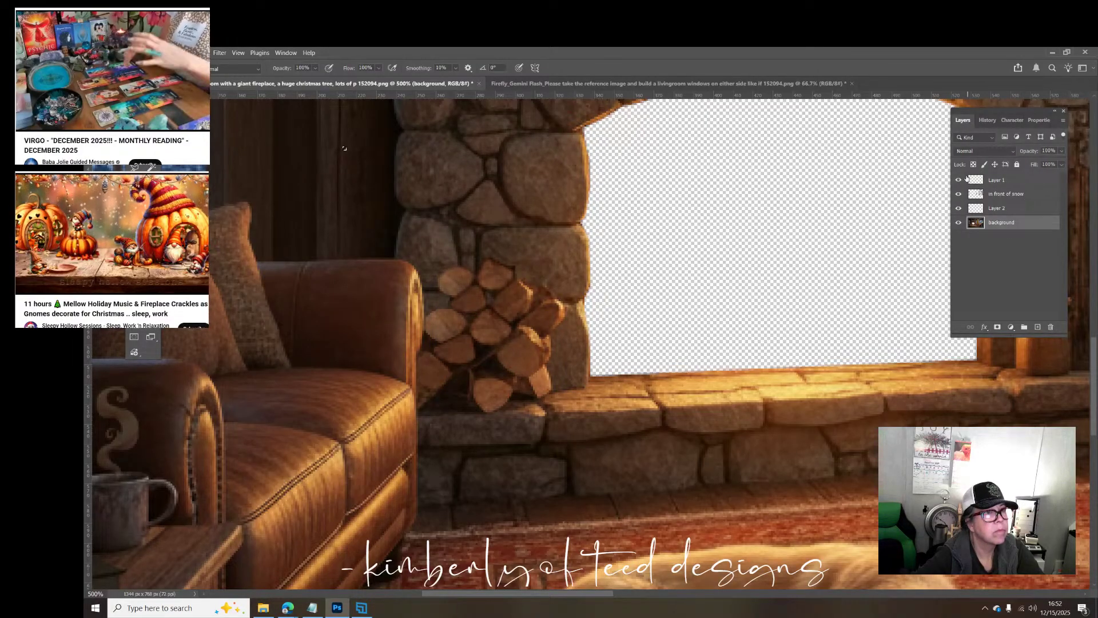
Step: With Layer 2 hidden, try painting dark brown shadow inside a lassoed area of stone just above the original firewood stack
{"action": "left_click", "coordinate": [959, 209]}
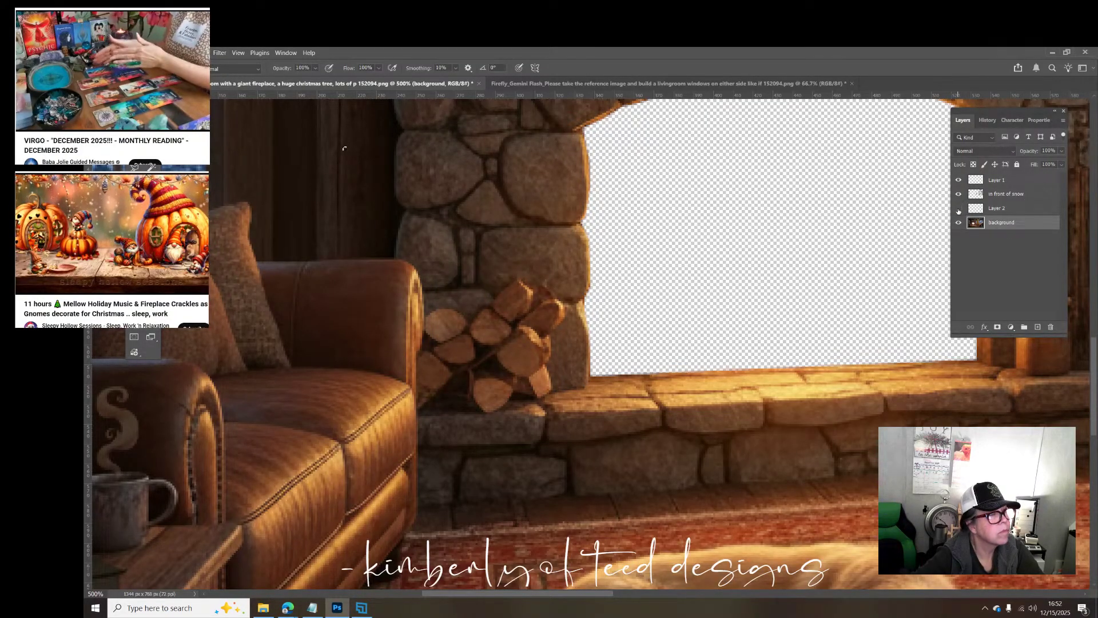
{"action": "left_click", "coordinate": [959, 209]}
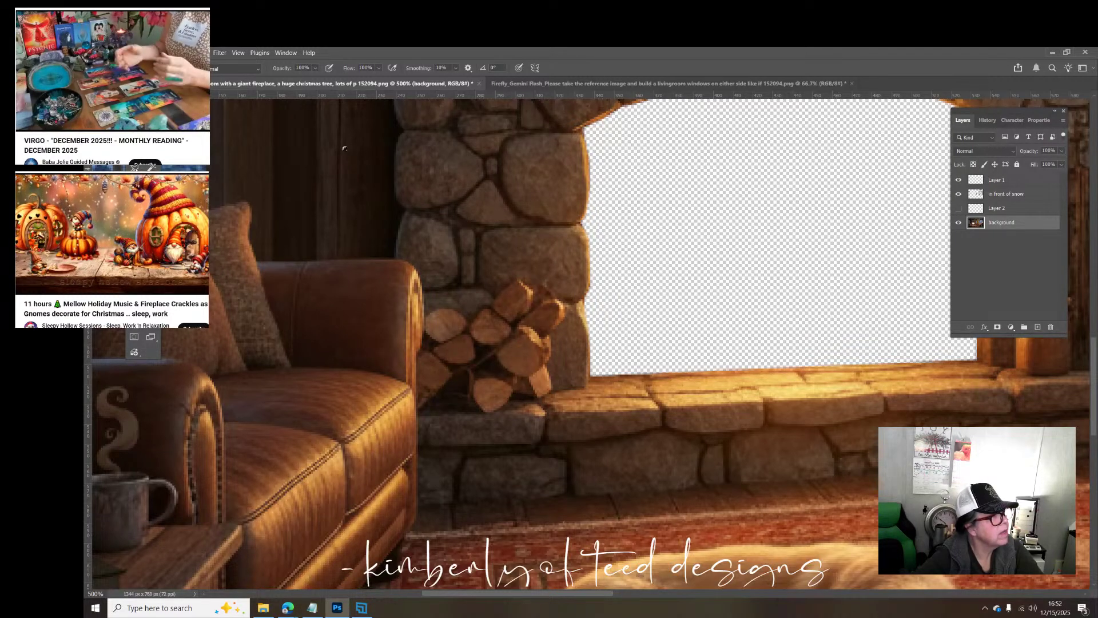
{"action": "key", "text": "l"}
{"action": "mouse_move", "coordinate": [437, 309]}
{"action": "left_mouse_down"}
{"action": "mouse_move", "coordinate": [475, 322]}
{"action": "mouse_move", "coordinate": [498, 313]}
{"action": "mouse_move", "coordinate": [535, 267]}
{"action": "mouse_move", "coordinate": [529, 254]}
{"action": "mouse_move", "coordinate": [512, 239]}
{"action": "mouse_move", "coordinate": [452, 262]}
{"action": "mouse_move", "coordinate": [436, 313]}
{"action": "left_mouse_up"}
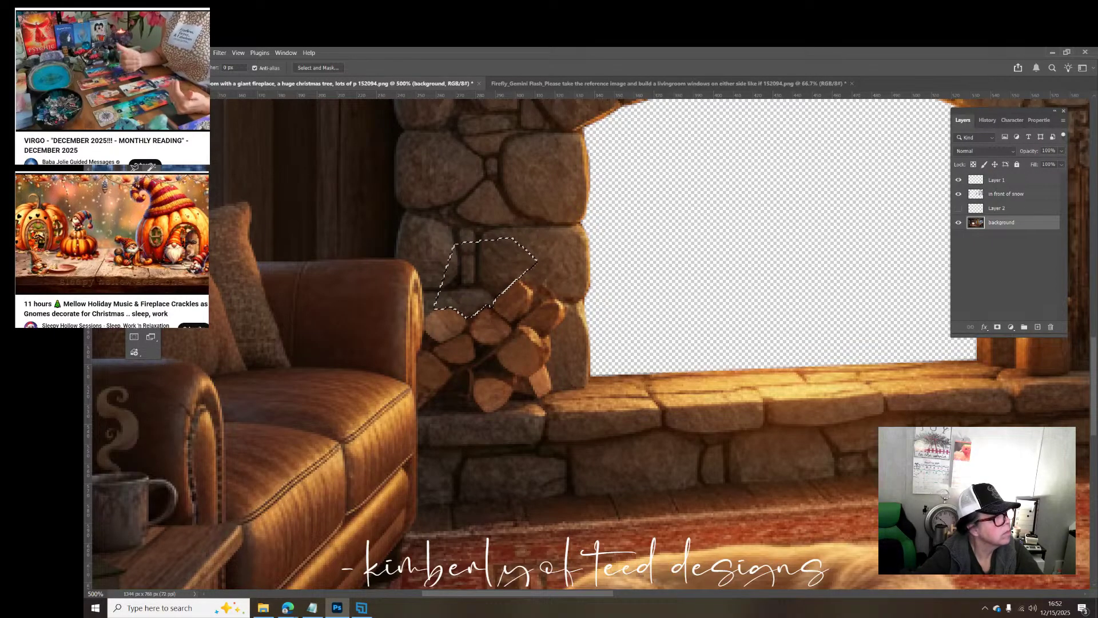
{"action": "key", "text": "b"}
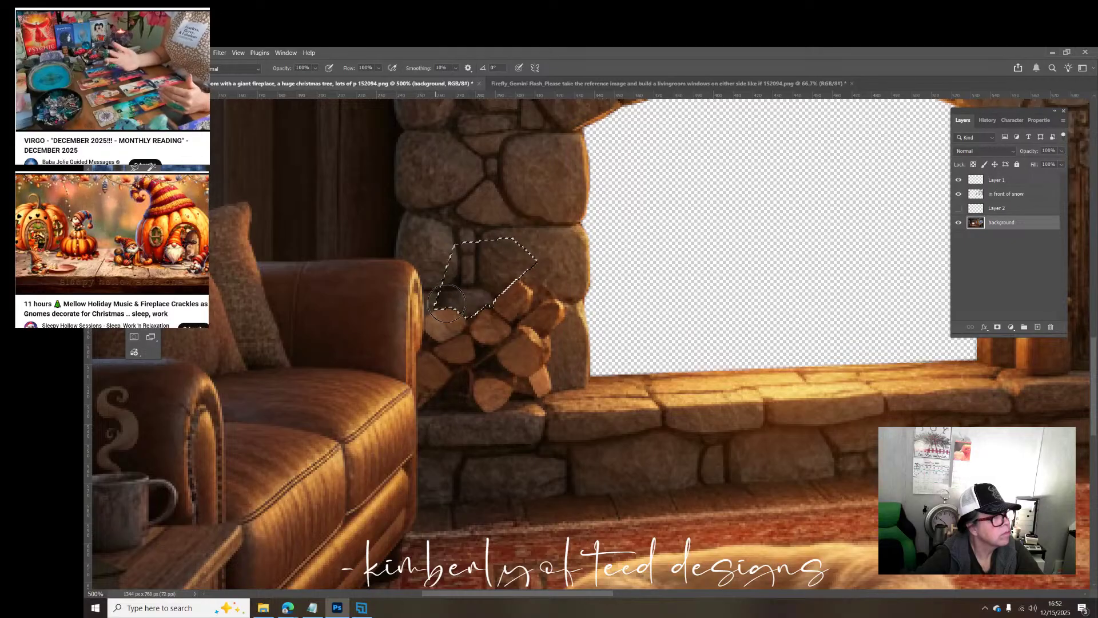
{"action": "left_click_drag", "start_coordinate": [481, 307], "coordinate": [490, 257]}
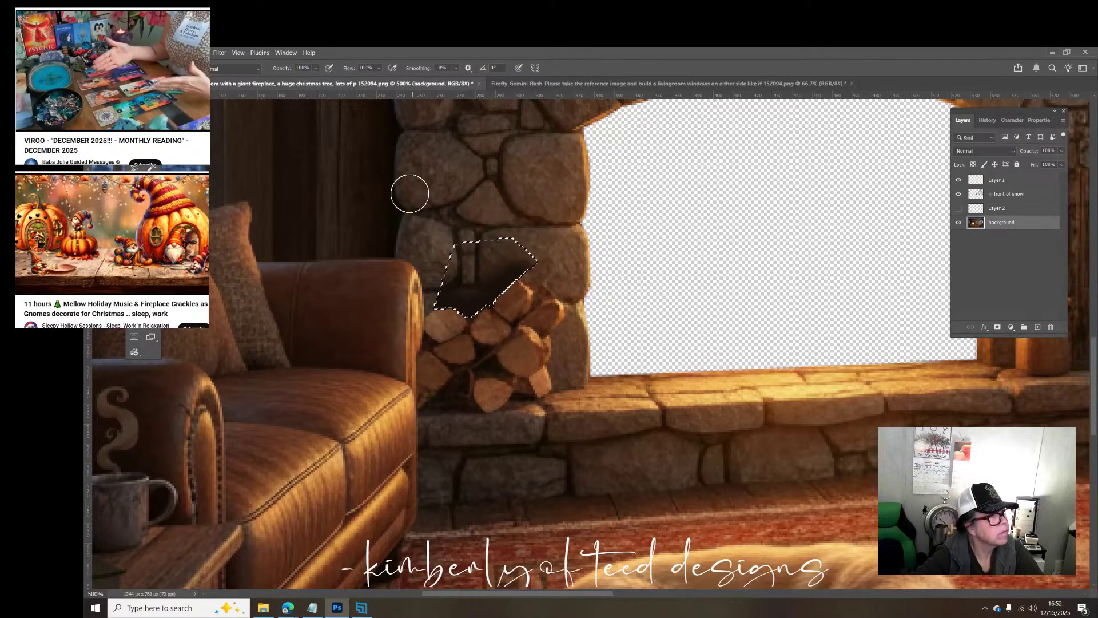
Step: Undo the dark brush painting, show Layer 2 again, and clear the lasso selection
{"action": "left_click", "coordinate": [121, 53]}
{"action": "left_click", "coordinate": [143, 64]}
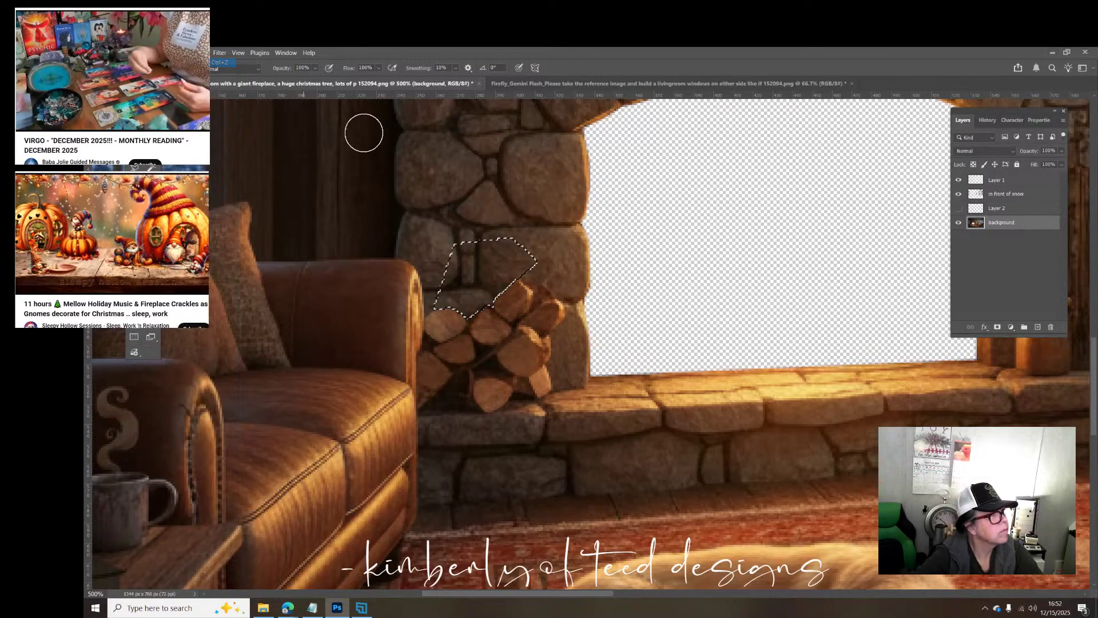
{"action": "left_click", "coordinate": [959, 208]}
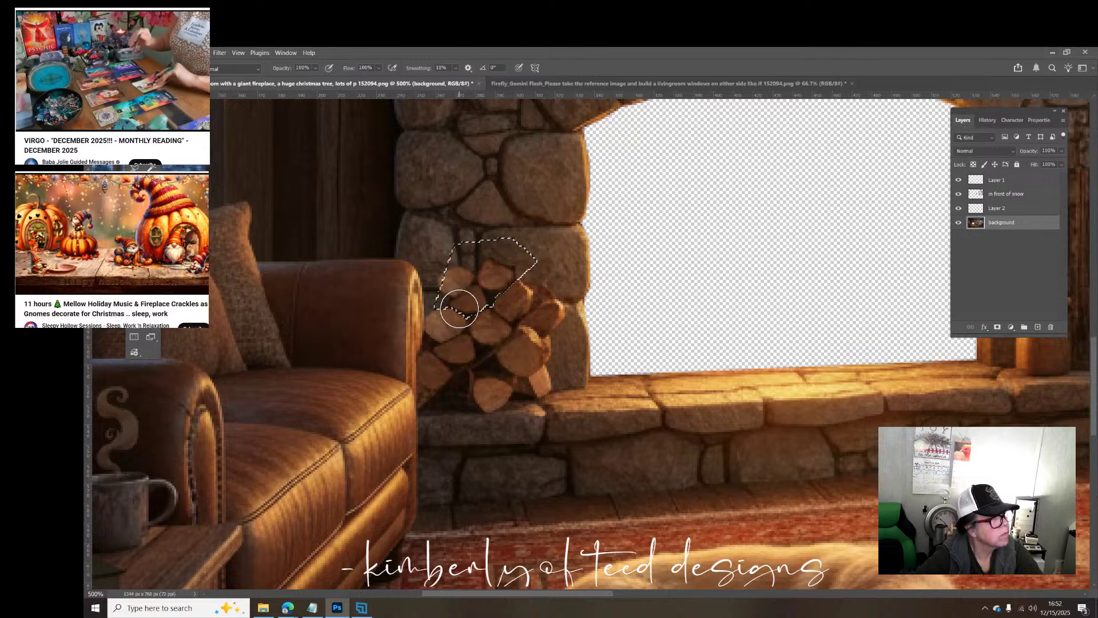
{"action": "key", "text": "m"}
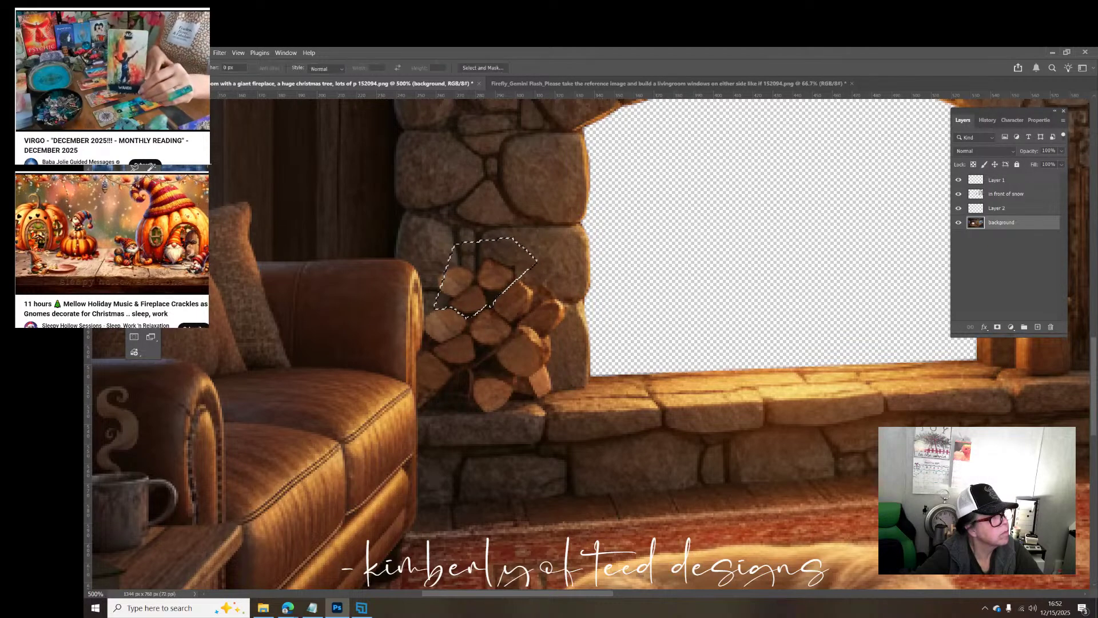
{"action": "key", "text": "ctrl+d"}
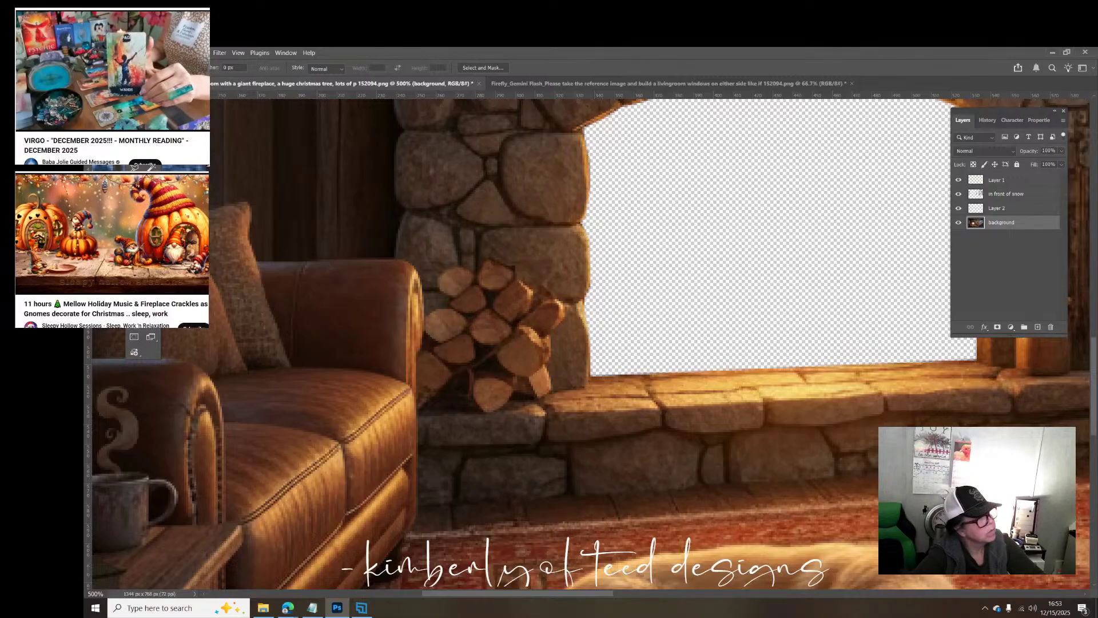
Step: Examine how the taller firewood stack looks up close and within the whole room scene
{"action": "key", "text": "z"}
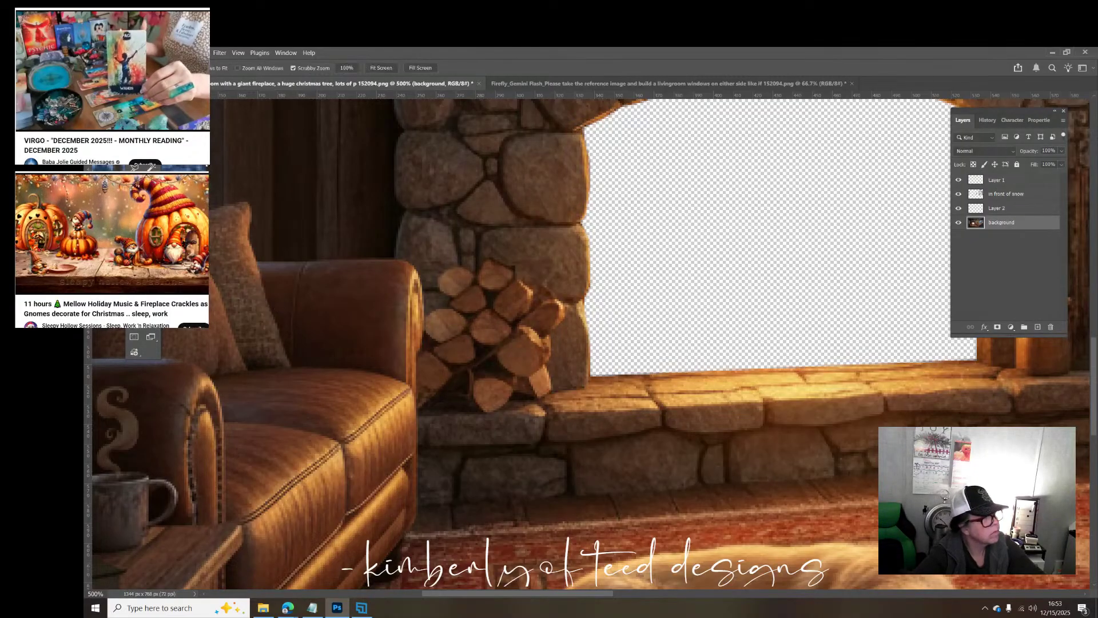
{"action": "left_click", "coordinate": [480, 323]}
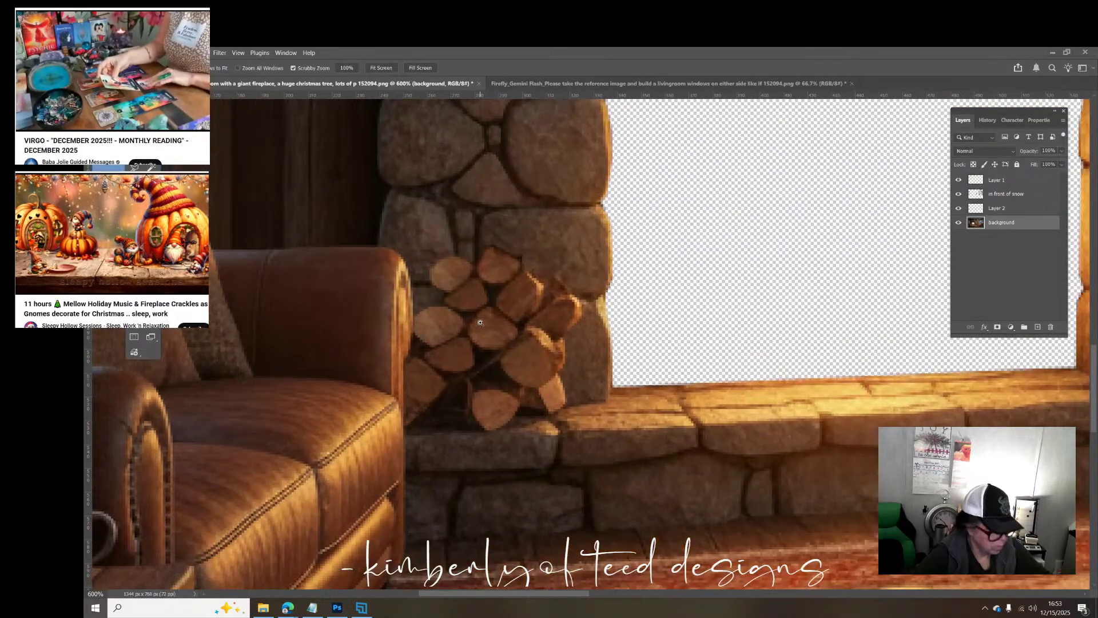
{"action": "left_click", "coordinate": [484, 333], "text": "alt"}
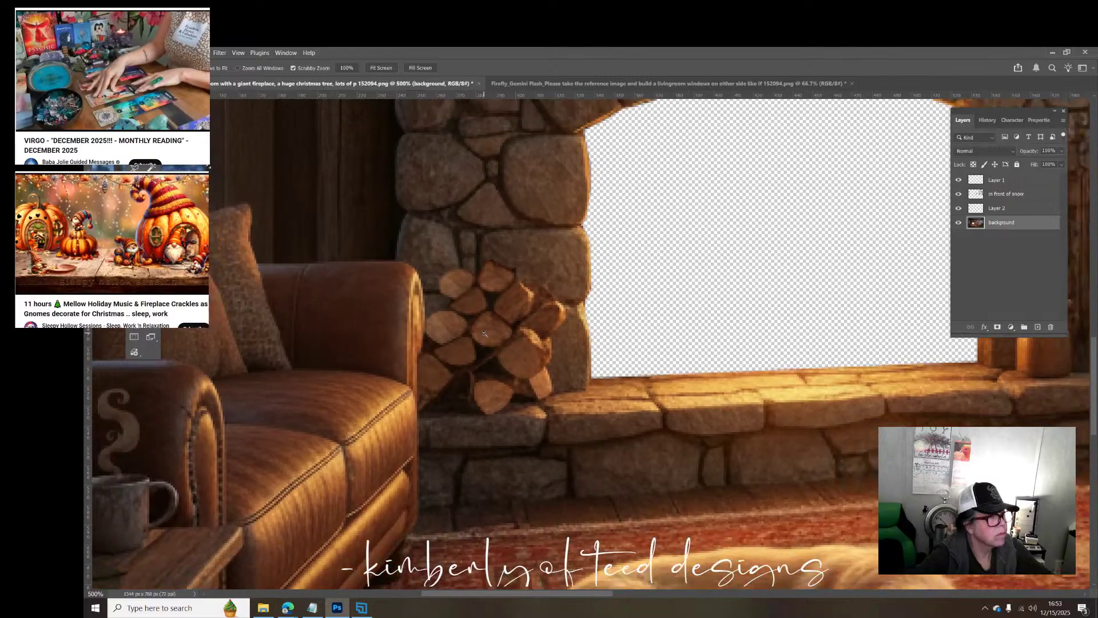
{"action": "left_click", "coordinate": [484, 332], "text": "alt"}
{"action": "left_click", "coordinate": [483, 332], "text": "alt"}
{"action": "left_click", "coordinate": [483, 332], "text": "alt"}
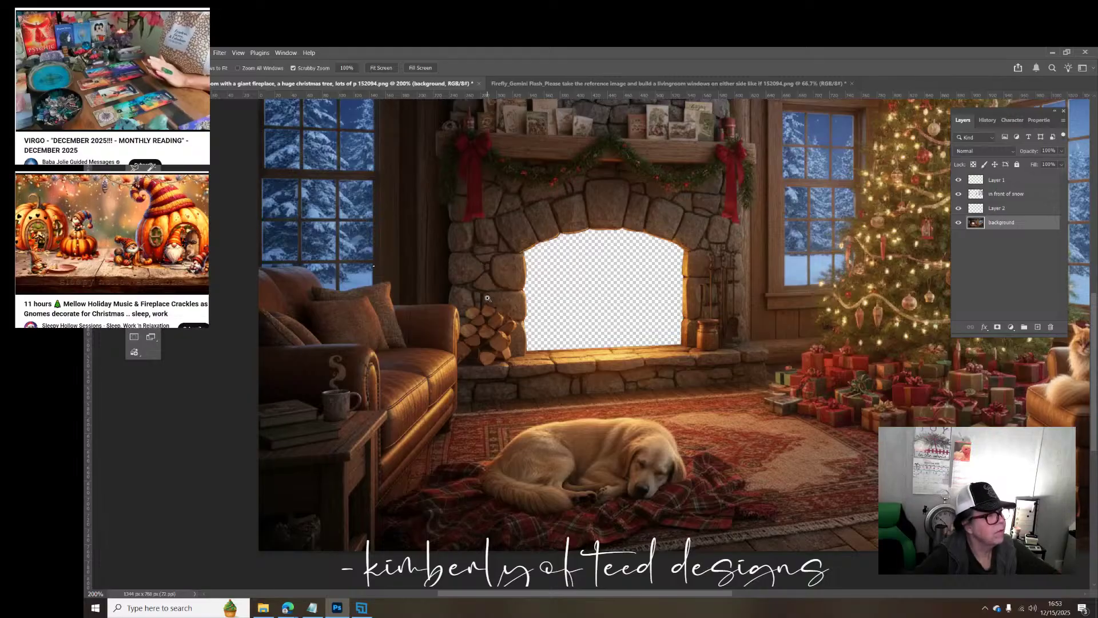
{"action": "left_click", "coordinate": [491, 354]}
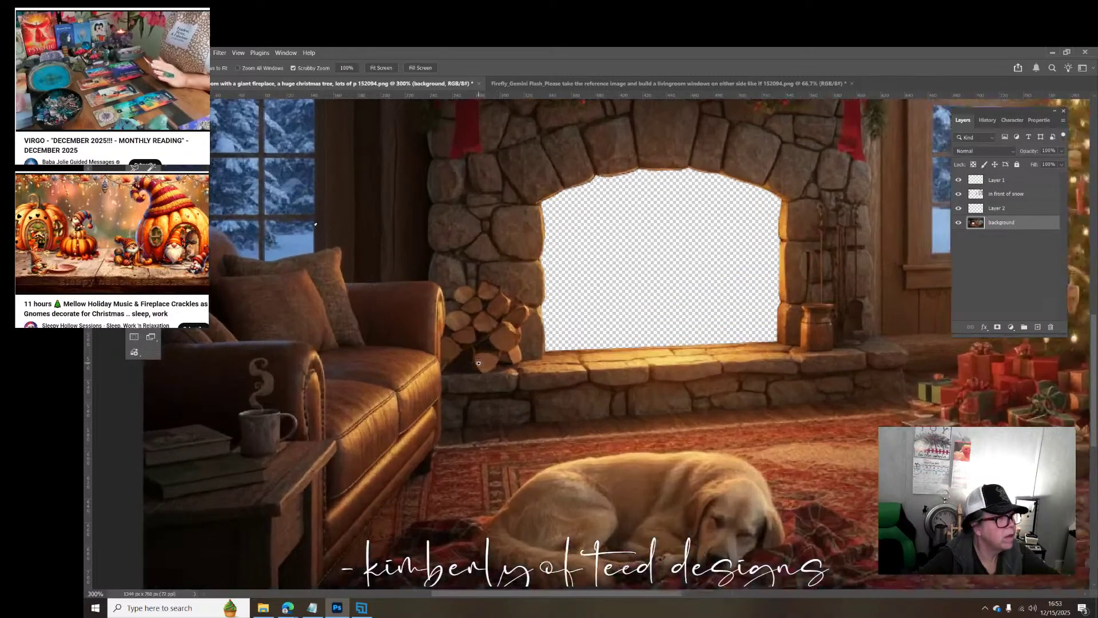
{"action": "left_click", "coordinate": [537, 363]}
{"action": "left_click", "coordinate": [586, 375]}
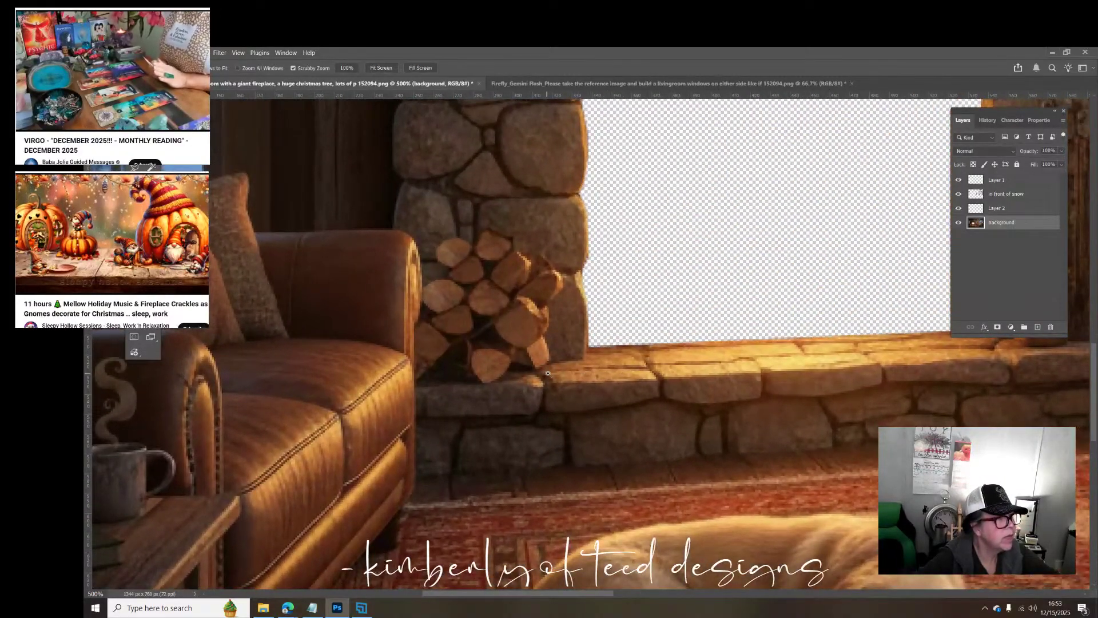
{"action": "left_click", "coordinate": [478, 326]}
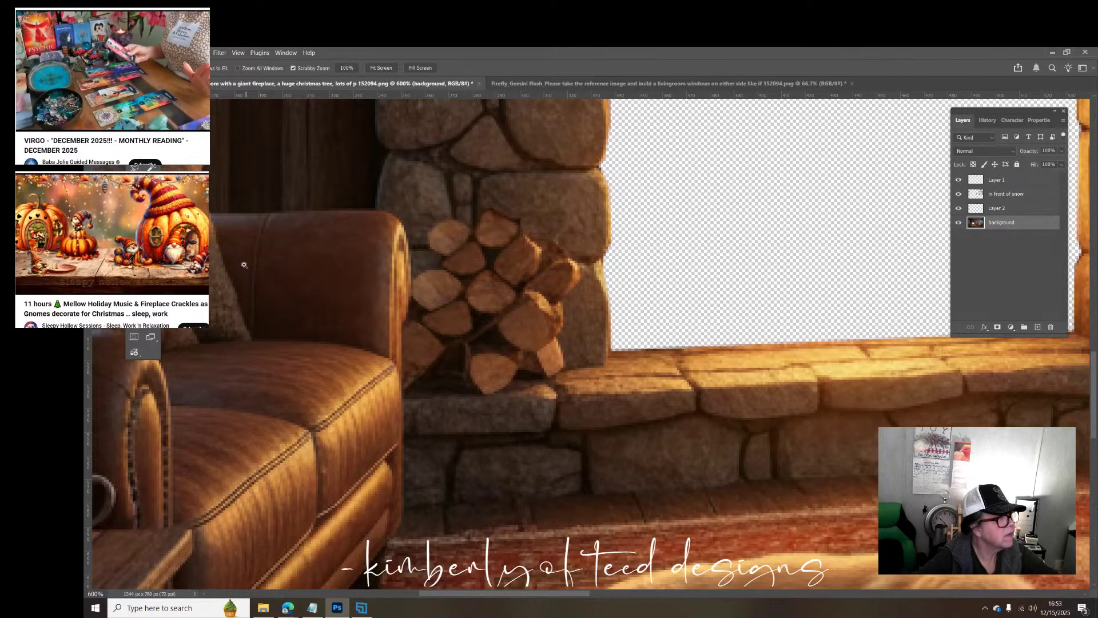
{"action": "key", "text": "l"}
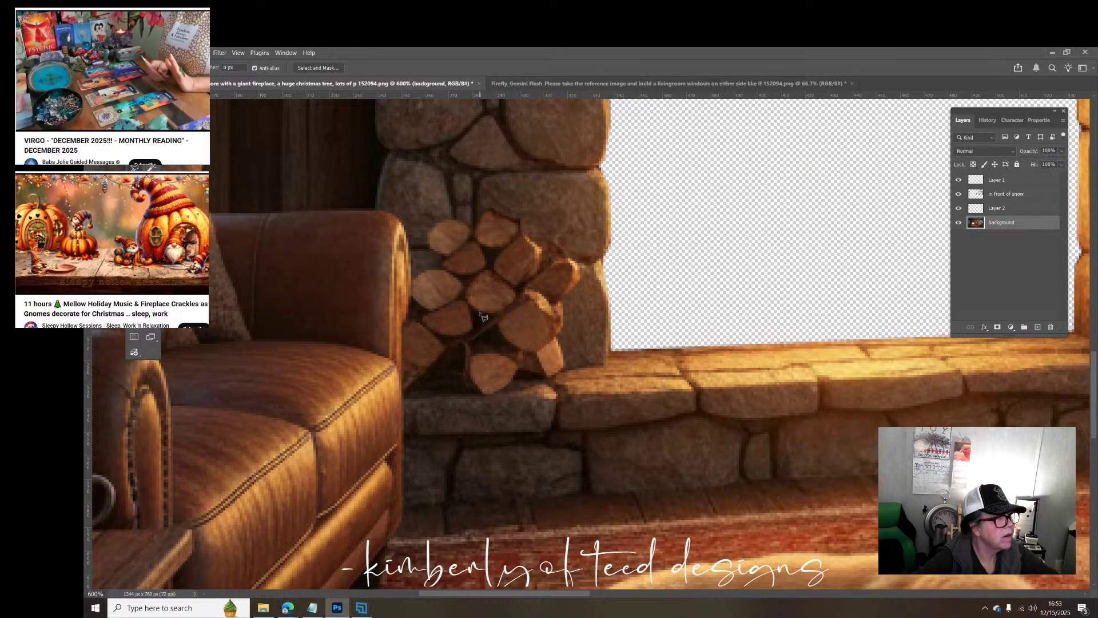
{"action": "left_click", "coordinate": [480, 317]}
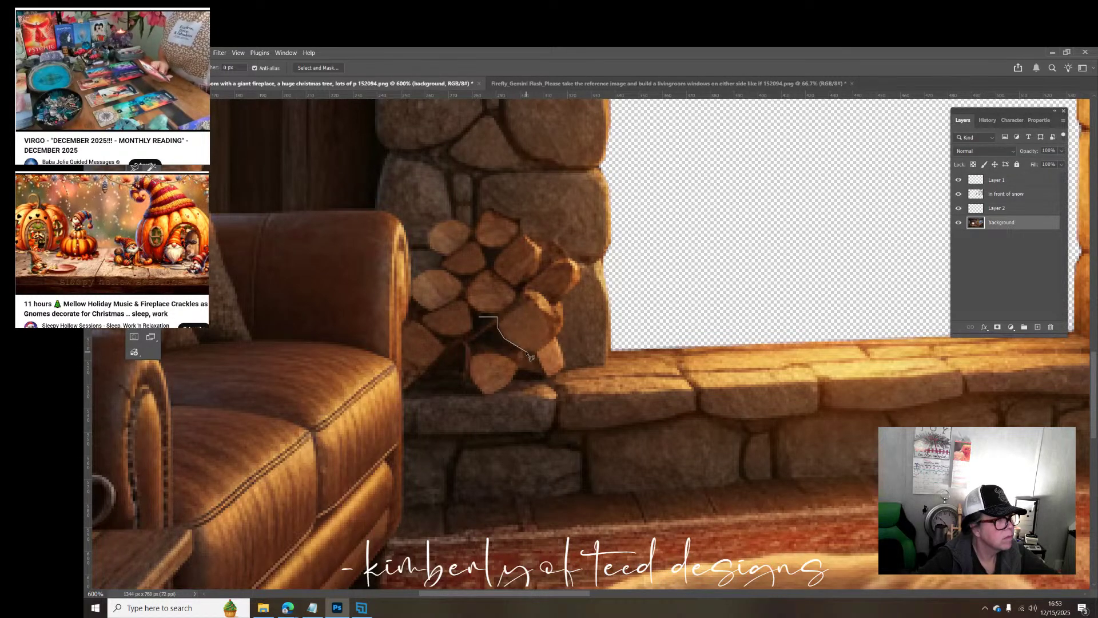
{"action": "double_click", "coordinate": [515, 346]}
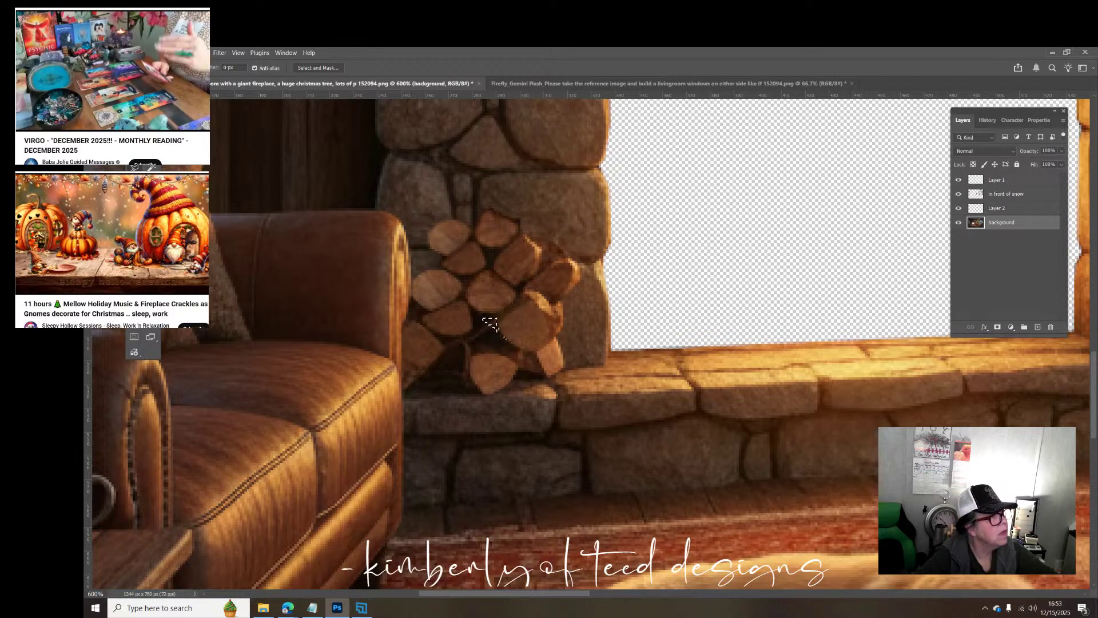
{"action": "key", "text": "m"}
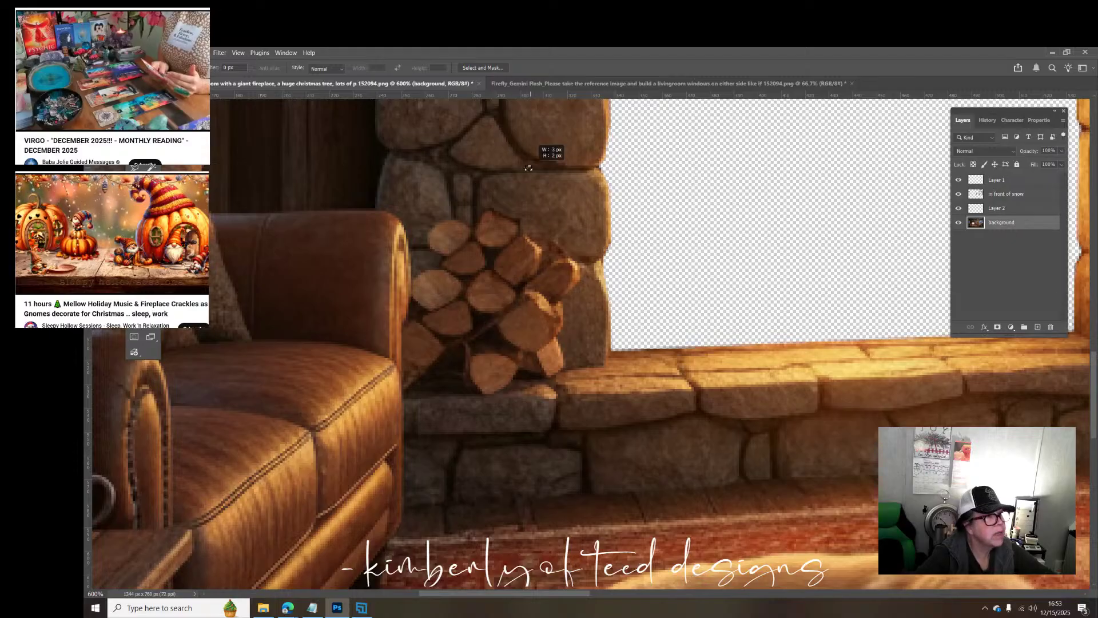
{"action": "left_click_drag", "start_coordinate": [545, 165], "coordinate": [525, 171]}
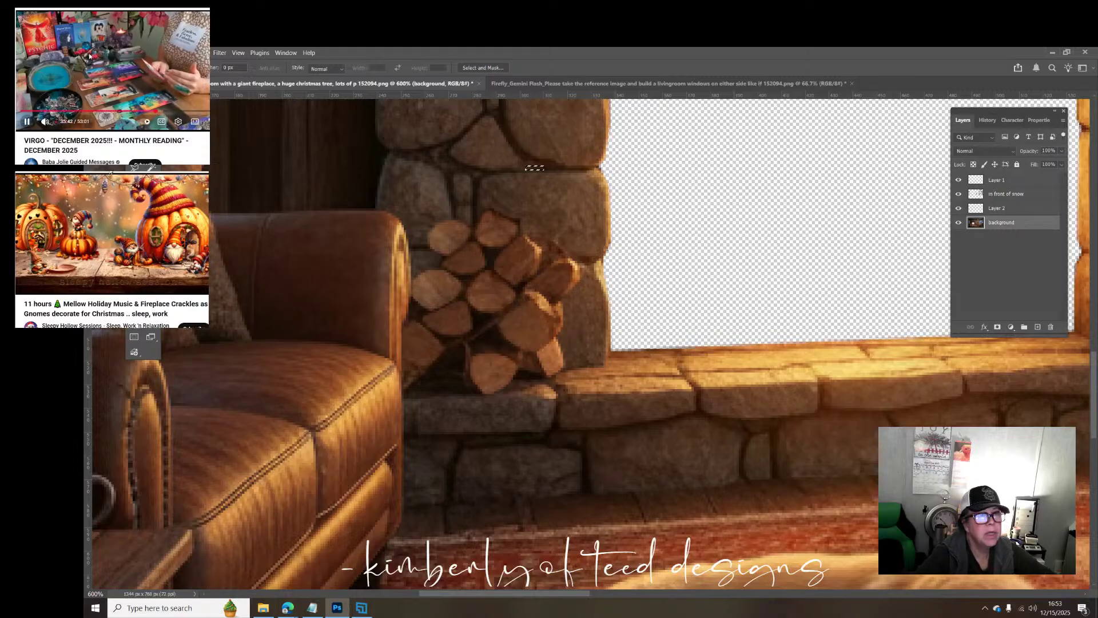
Step: Paste the copied group of logs as a new layer directly above Layer 2, with no selection active
{"action": "left_click", "coordinate": [998, 208]}
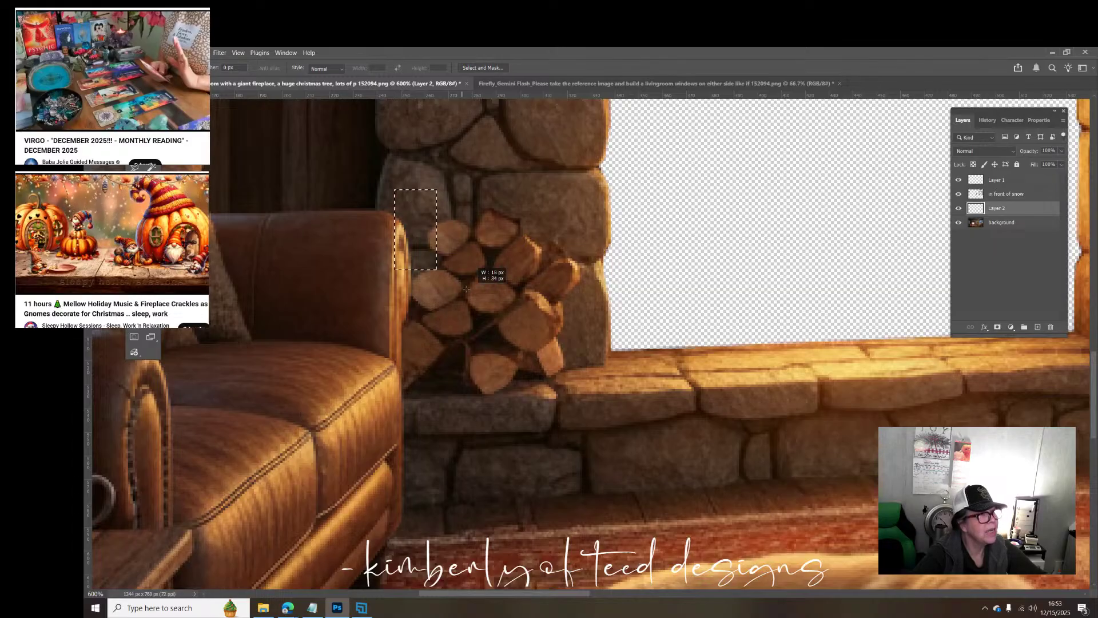
{"action": "left_click_drag", "start_coordinate": [395, 190], "coordinate": [565, 337]}
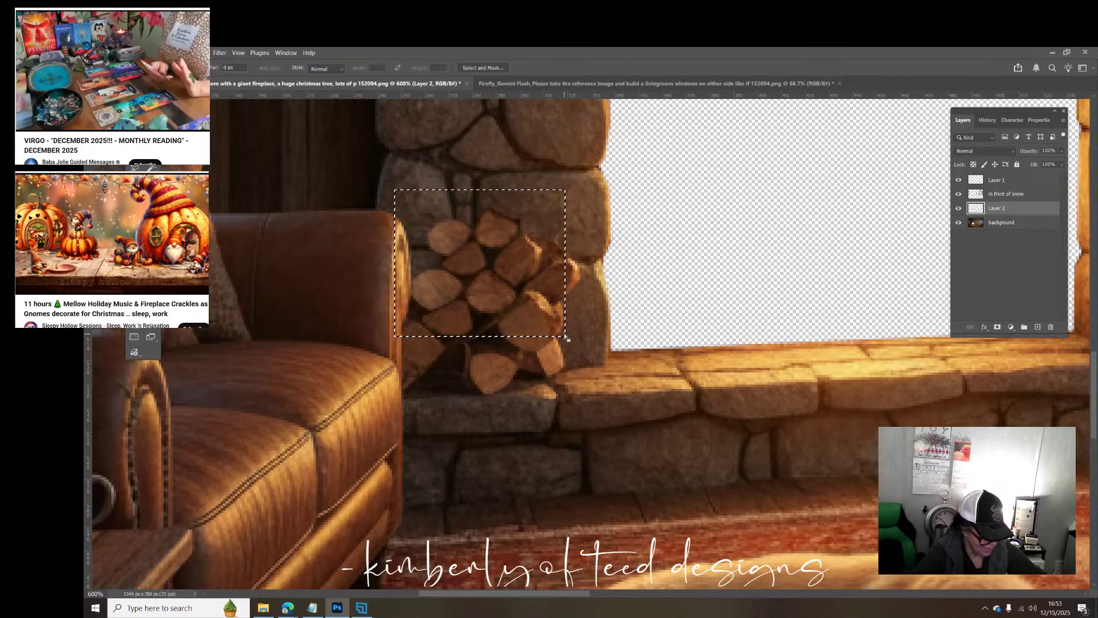
{"action": "key", "text": "ctrl+d"}
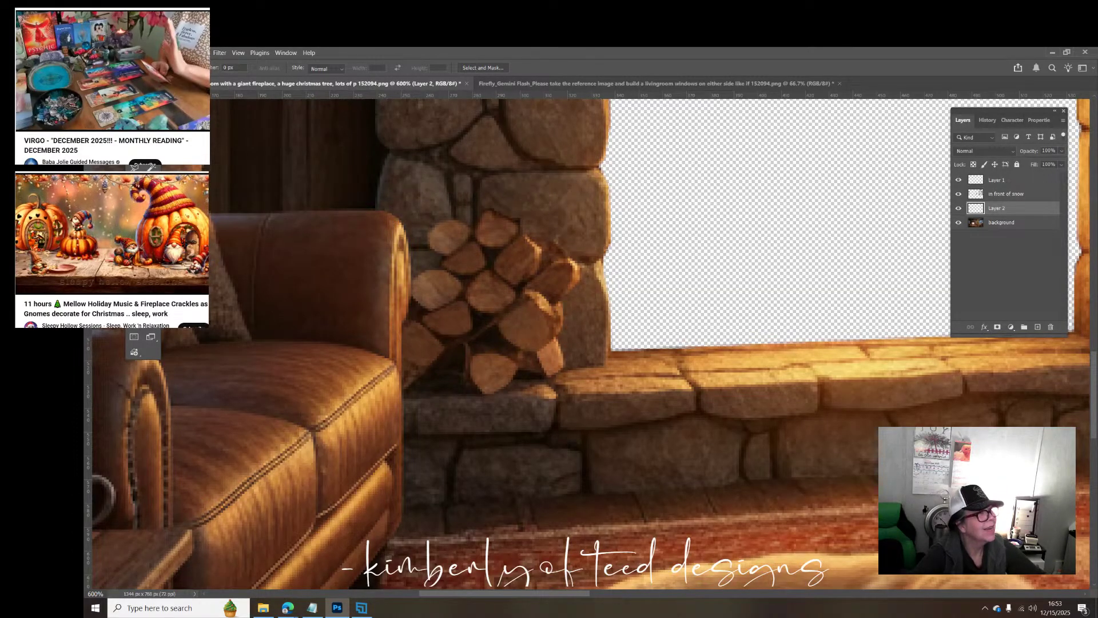
{"action": "key", "text": "alt+e"}
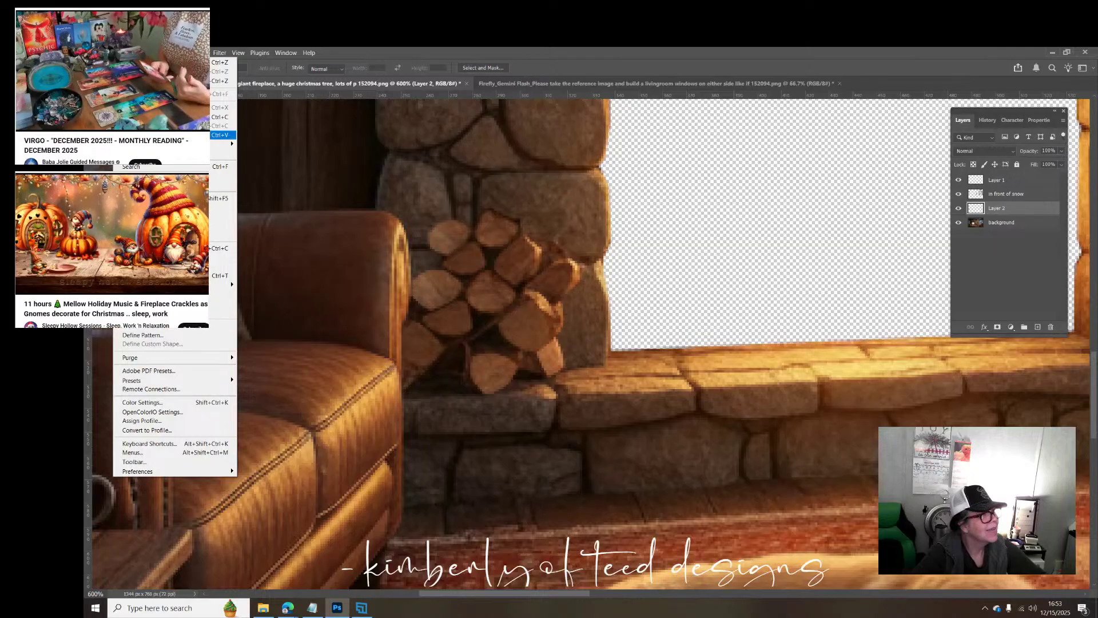
{"action": "key", "text": "Return"}
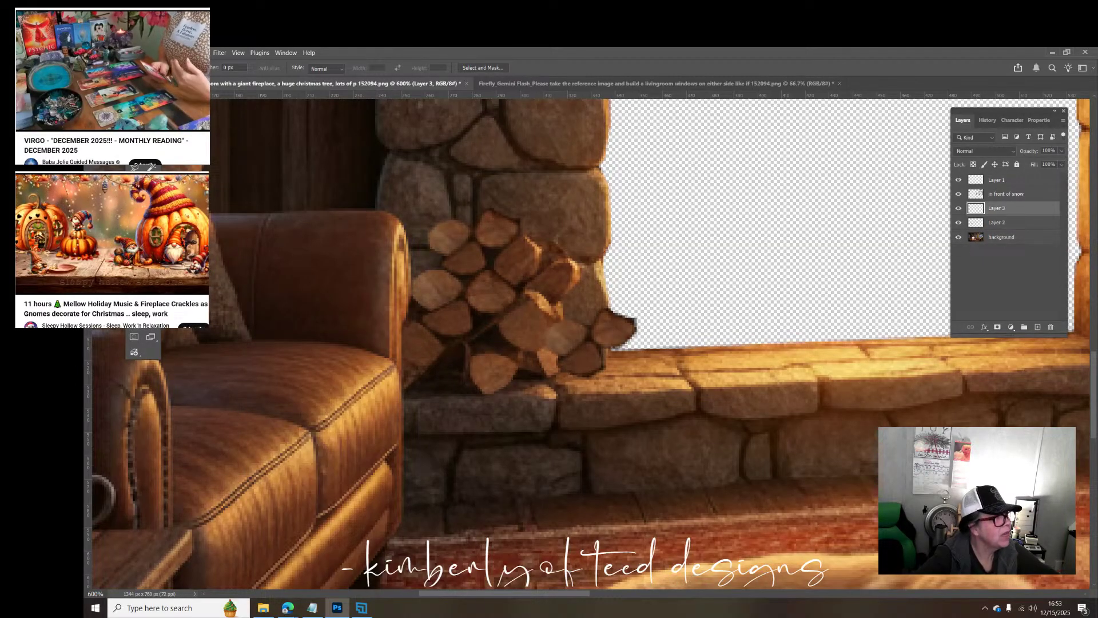
Step: Move the pasted logs to the woodpile's lower left beside the sofa, enlarge them to about 105%, and rotate them to about 178°
{"action": "key", "text": "v"}
{"action": "left_click", "coordinate": [262, 223]}
{"action": "left_click_drag", "start_coordinate": [578, 357], "coordinate": [455, 374]}
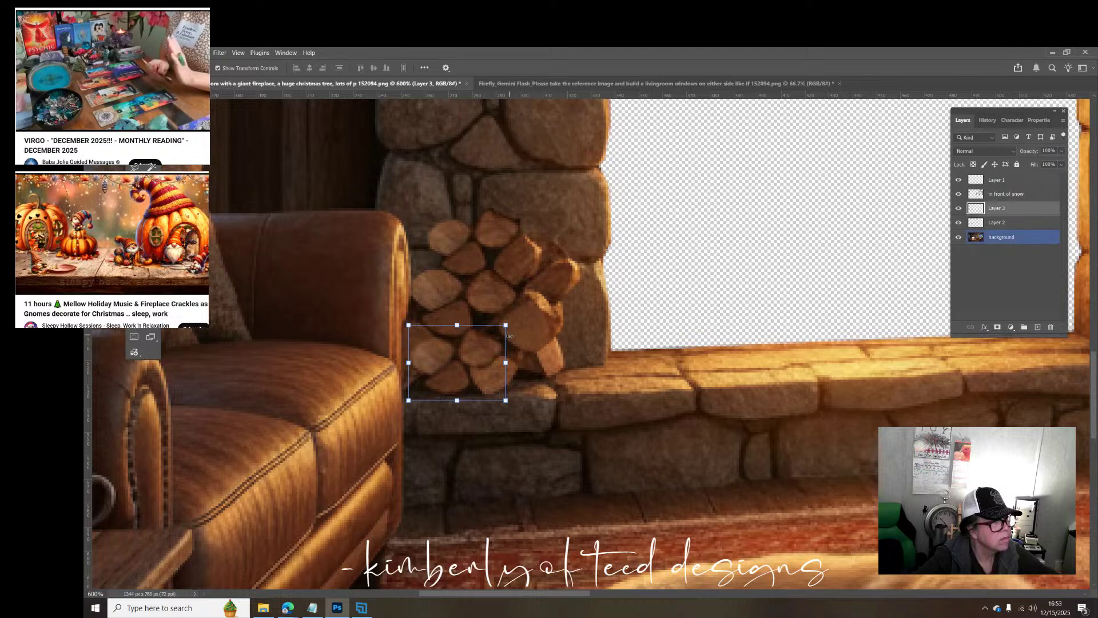
{"action": "left_click_drag", "start_coordinate": [516, 318], "coordinate": [509, 305]}
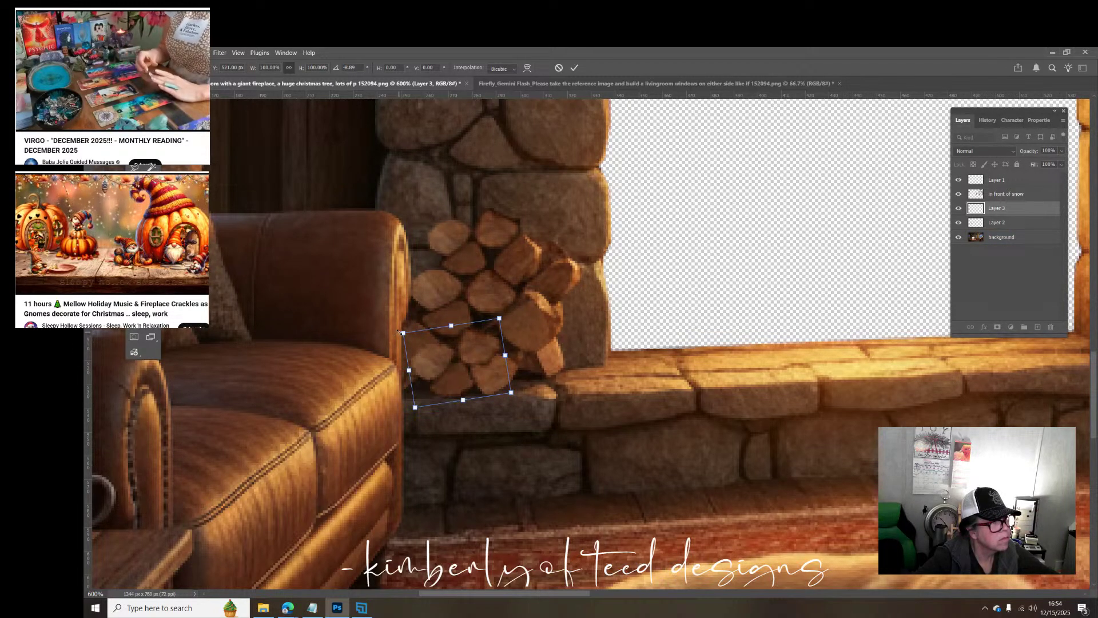
{"action": "mouse_move", "coordinate": [400, 332]}
{"action": "left_mouse_down"}
{"action": "mouse_move", "coordinate": [425, 345]}
{"action": "mouse_move", "coordinate": [392, 336]}
{"action": "mouse_move", "coordinate": [386, 346]}
{"action": "left_mouse_up"}
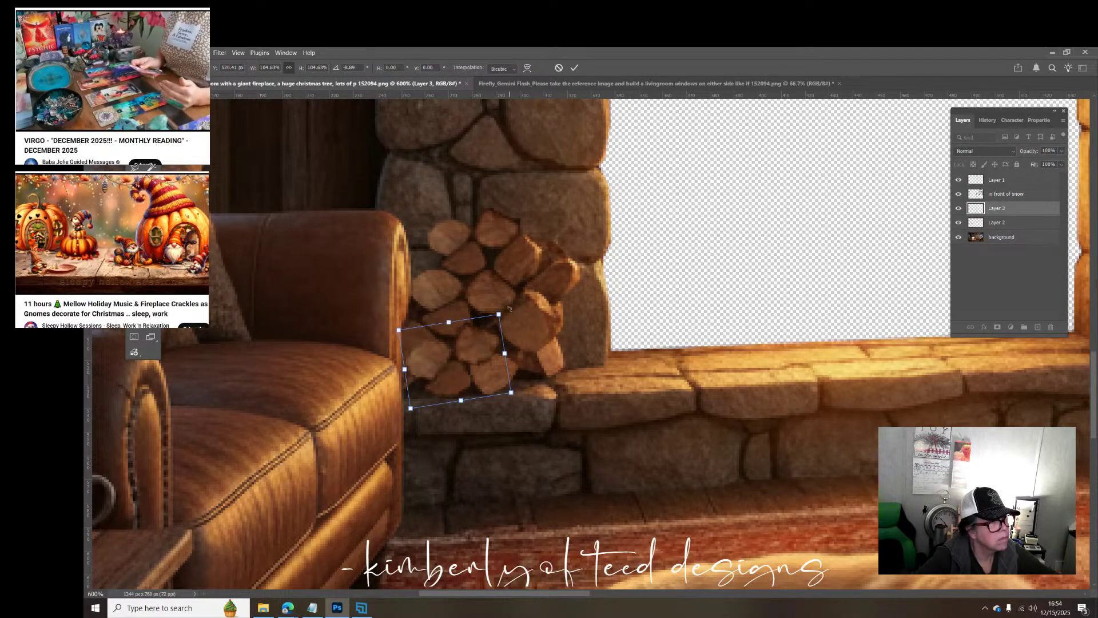
{"action": "left_click_drag", "start_coordinate": [509, 309], "coordinate": [360, 430]}
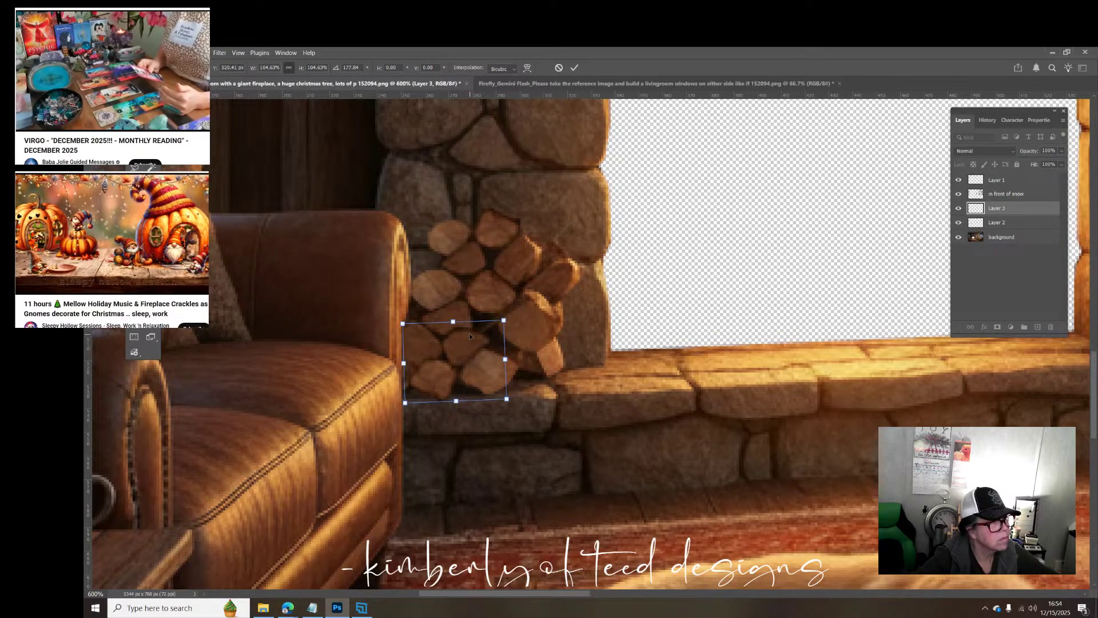
{"action": "left_click_drag", "start_coordinate": [469, 335], "coordinate": [475, 338]}
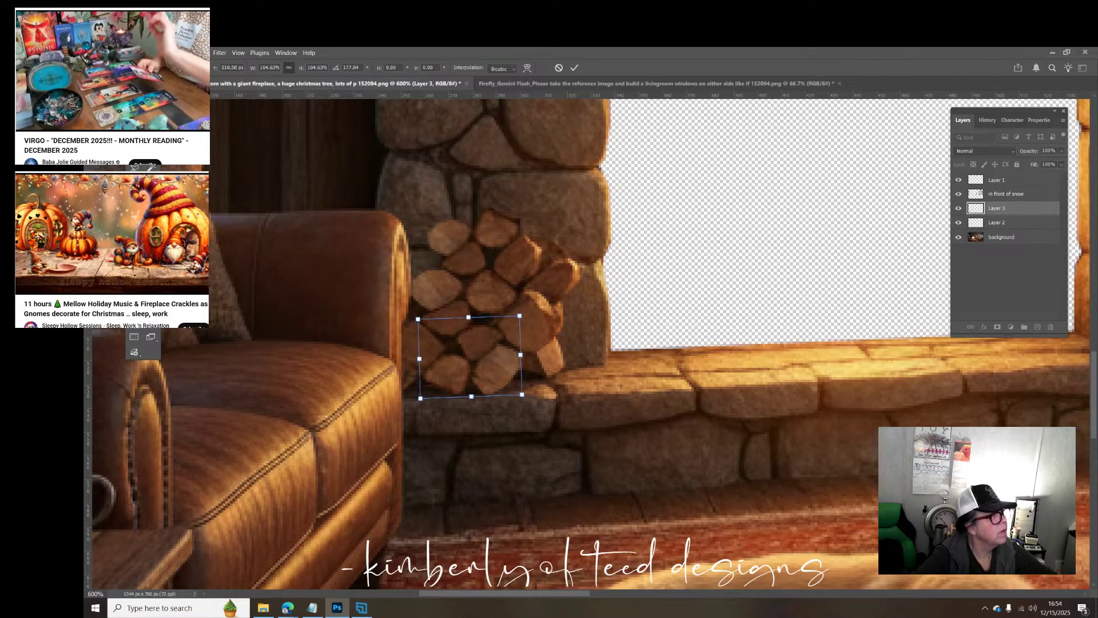
{"action": "key", "text": "Return"}
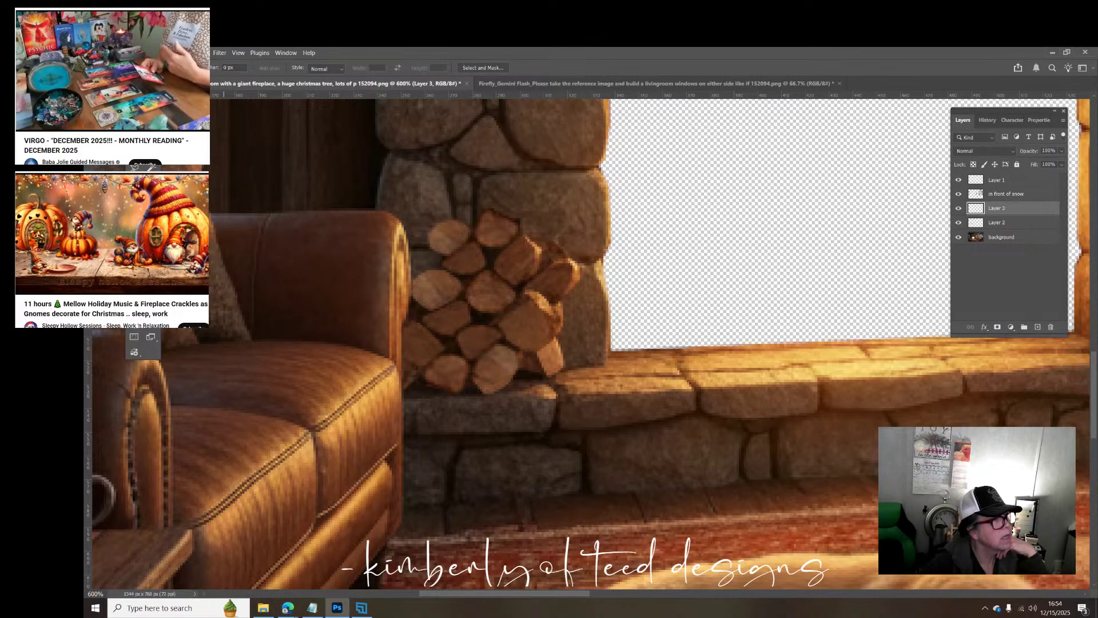
Step: Paste another copy of the logs on a new layer and clear its upper-left log using a lasso selection
{"action": "key", "text": "alt+e"}
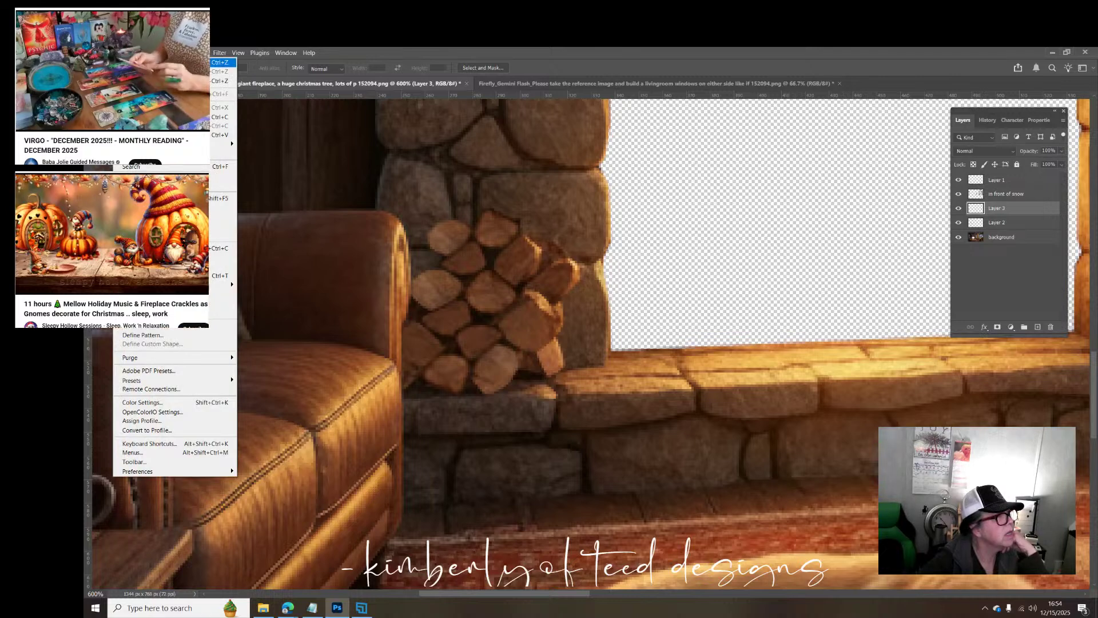
{"action": "key", "text": "Return"}
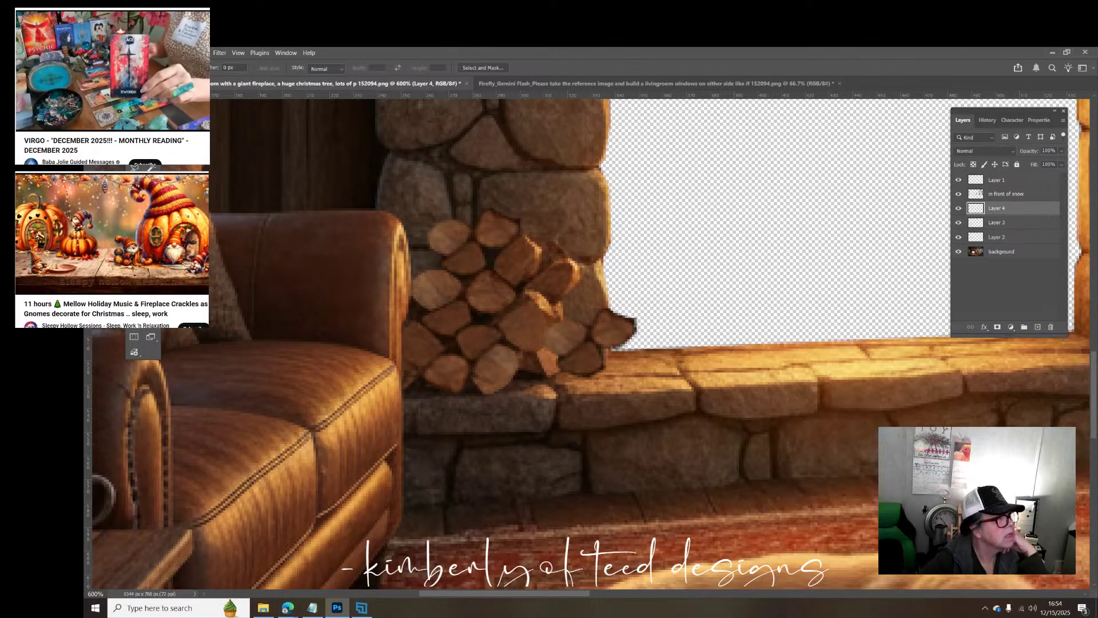
{"action": "key", "text": "l"}
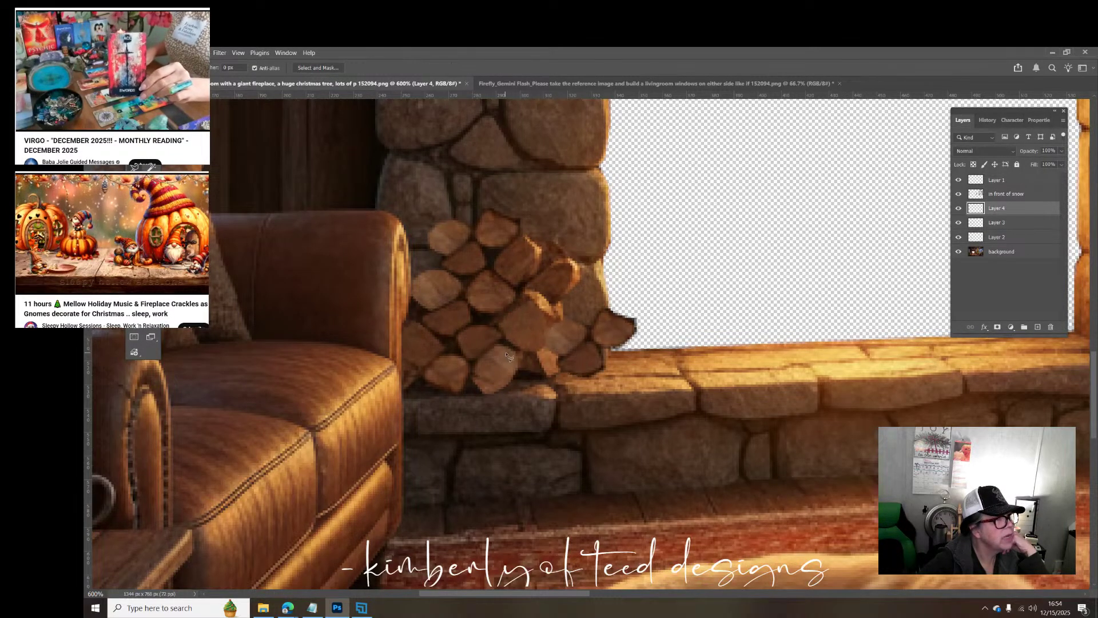
{"action": "mouse_move", "coordinate": [557, 363]}
{"action": "left_mouse_down"}
{"action": "mouse_move", "coordinate": [582, 350]}
{"action": "mouse_move", "coordinate": [603, 298]}
{"action": "mouse_move", "coordinate": [550, 284]}
{"action": "mouse_move", "coordinate": [517, 332]}
{"action": "mouse_move", "coordinate": [544, 373]}
{"action": "mouse_move", "coordinate": [553, 366]}
{"action": "left_mouse_up"}
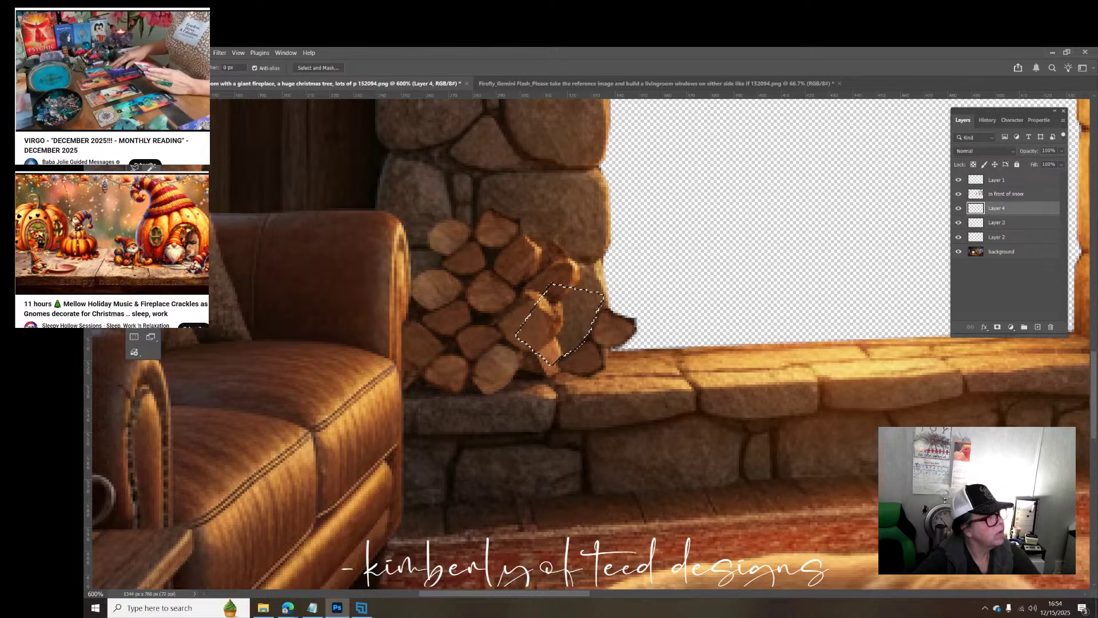
{"action": "left_click", "coordinate": [151, 153]}
{"action": "left_click", "coordinate": [220, 163]}
Step: Move the remaining two pasted logs to the woodpile's lower right and rotate them about 5° clockwise
{"action": "key", "text": "v"}
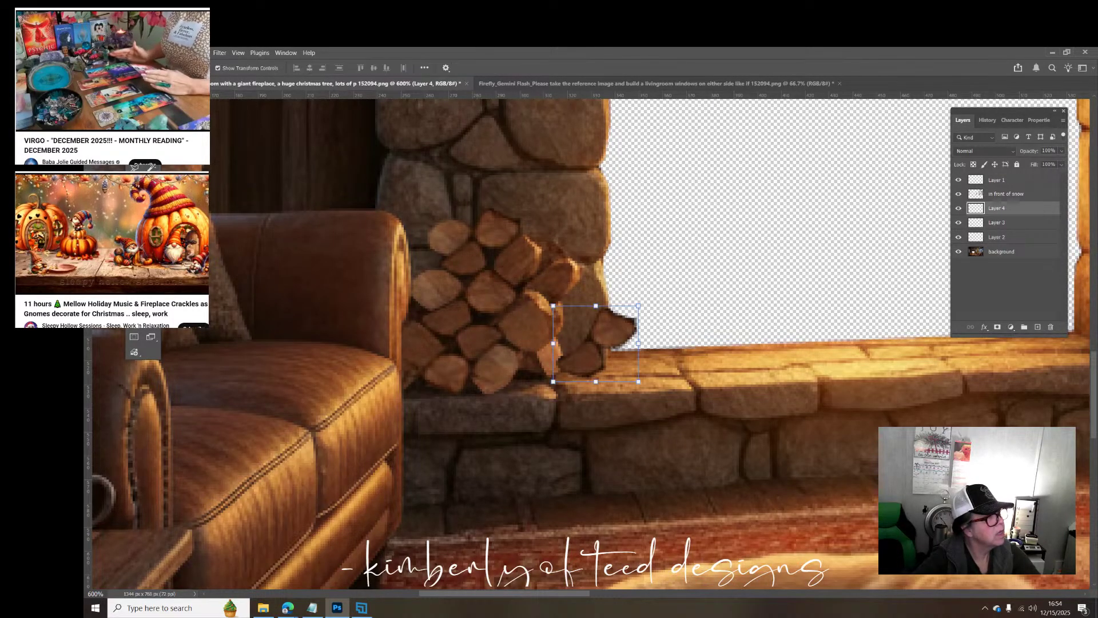
{"action": "left_click_drag", "start_coordinate": [603, 373], "coordinate": [563, 375]}
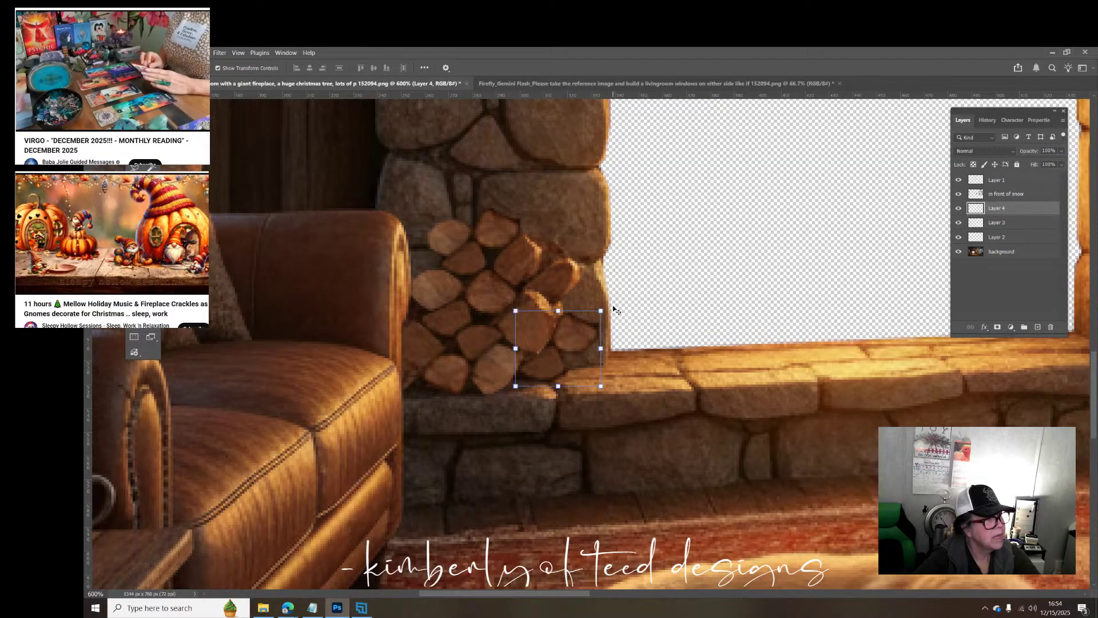
{"action": "left_click", "coordinate": [604, 298], "text": "ctrl"}
{"action": "mouse_move", "coordinate": [606, 301]}
{"action": "left_mouse_down"}
{"action": "mouse_move", "coordinate": [552, 397]}
{"action": "mouse_move", "coordinate": [487, 381]}
{"action": "mouse_move", "coordinate": [622, 421]}
{"action": "mouse_move", "coordinate": [676, 335]}
{"action": "mouse_move", "coordinate": [626, 286]}
{"action": "mouse_move", "coordinate": [624, 295]}
{"action": "left_mouse_up"}
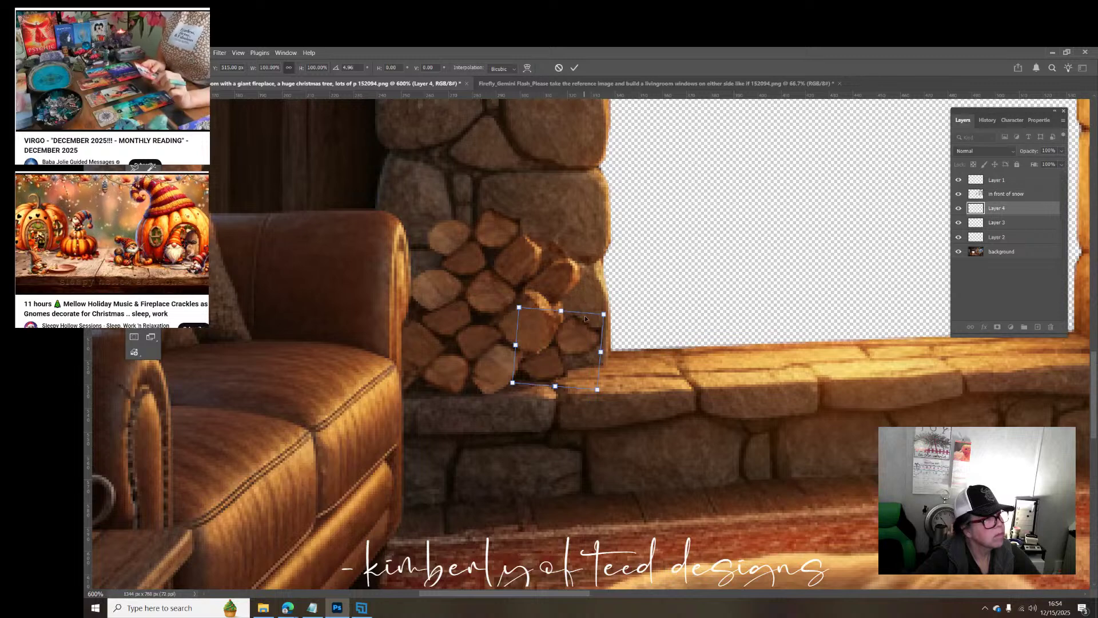
{"action": "key", "text": "Return"}
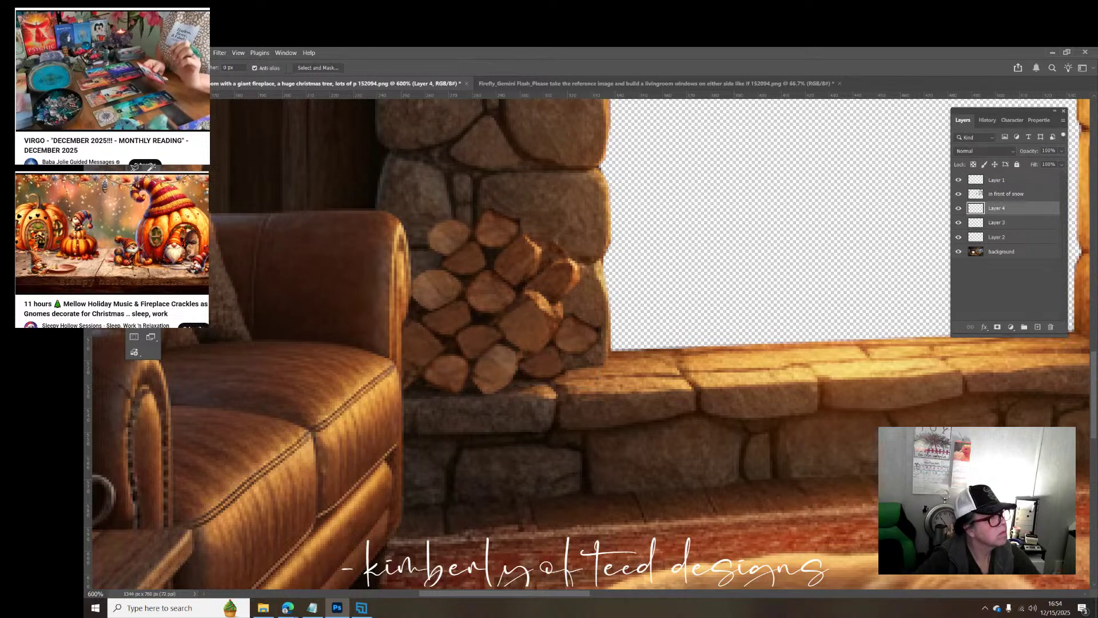
{"action": "left_click", "coordinate": [266, 147]}
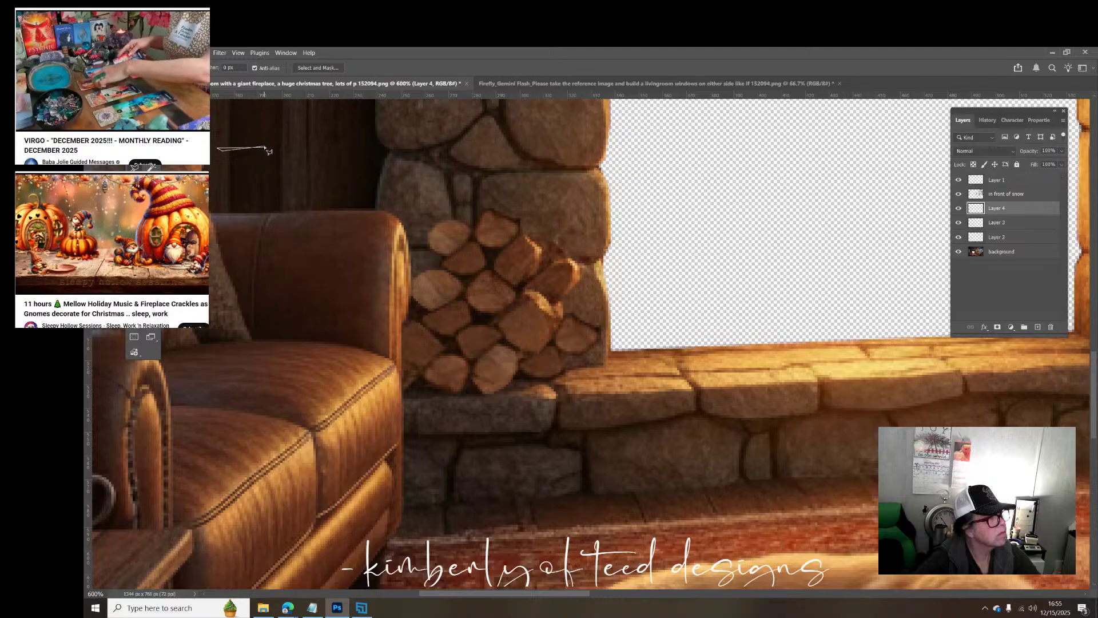
{"action": "key", "text": "Escape"}
{"action": "key", "text": "m"}
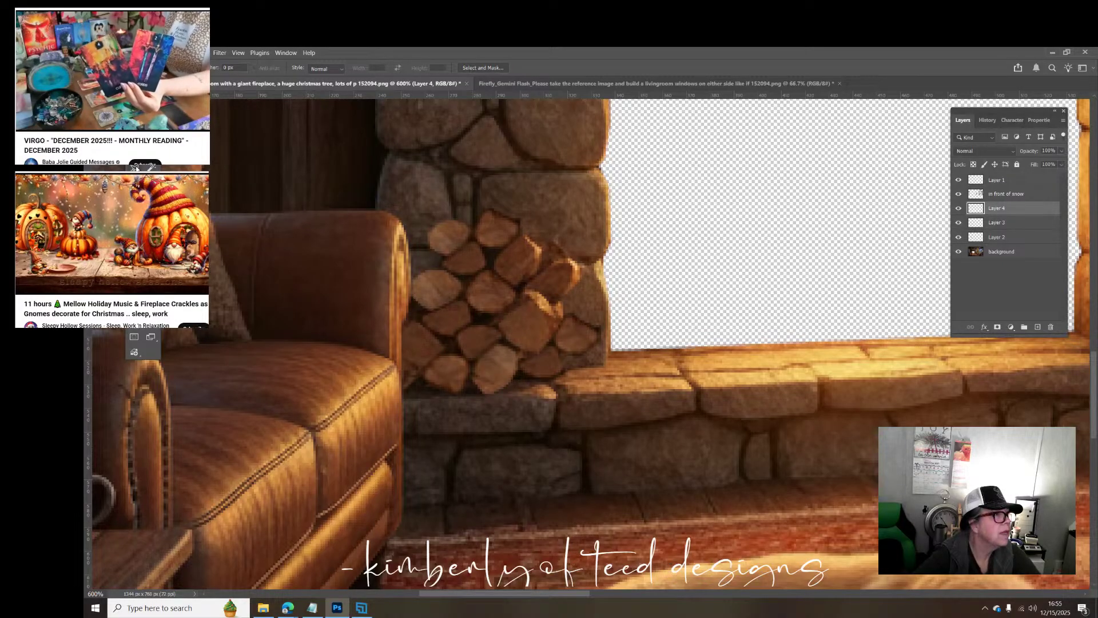
Step: Outline the outer log of the newly placed pair with the Polygonal Lasso, delete it, and clear the selection
{"action": "key", "text": "l"}
{"action": "left_click", "coordinate": [570, 311]}
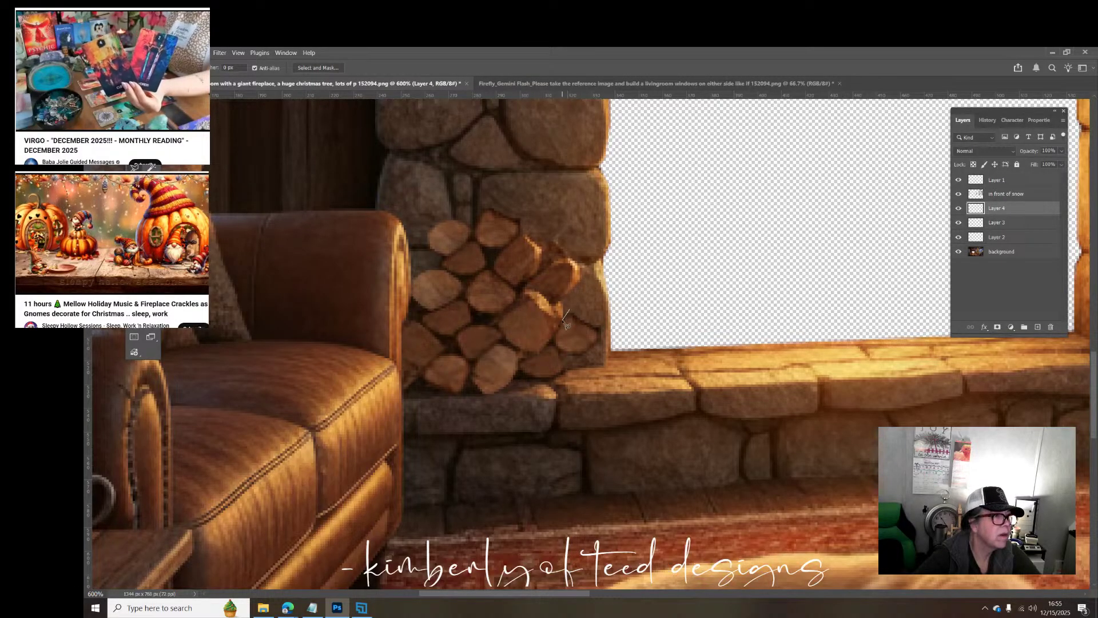
{"action": "left_click", "coordinate": [553, 342]}
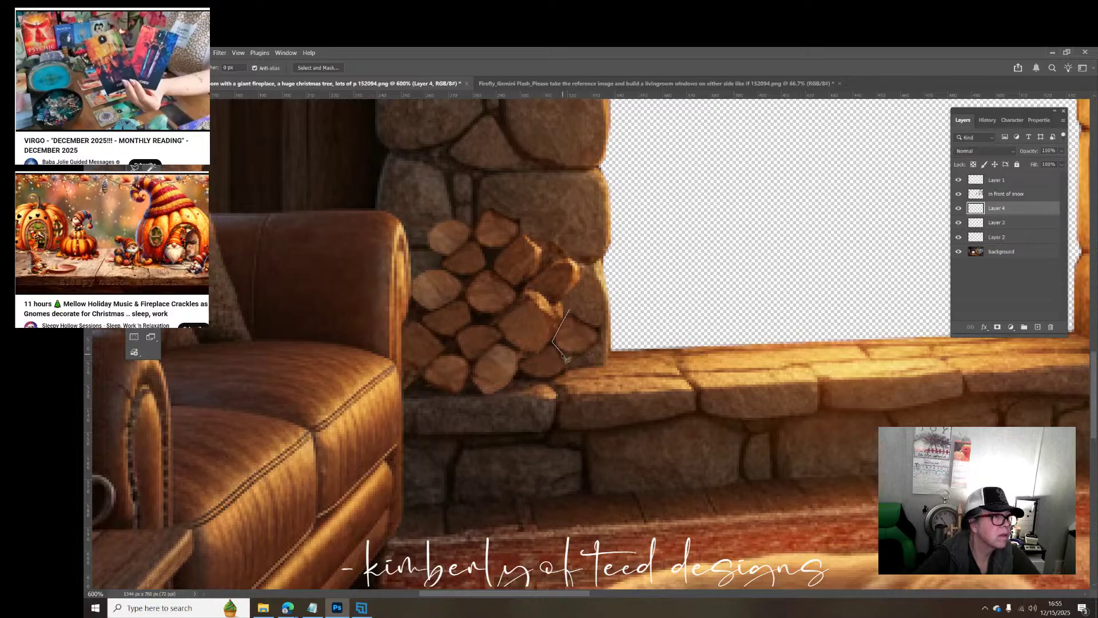
{"action": "left_click", "coordinate": [599, 365]}
{"action": "left_click", "coordinate": [628, 337]}
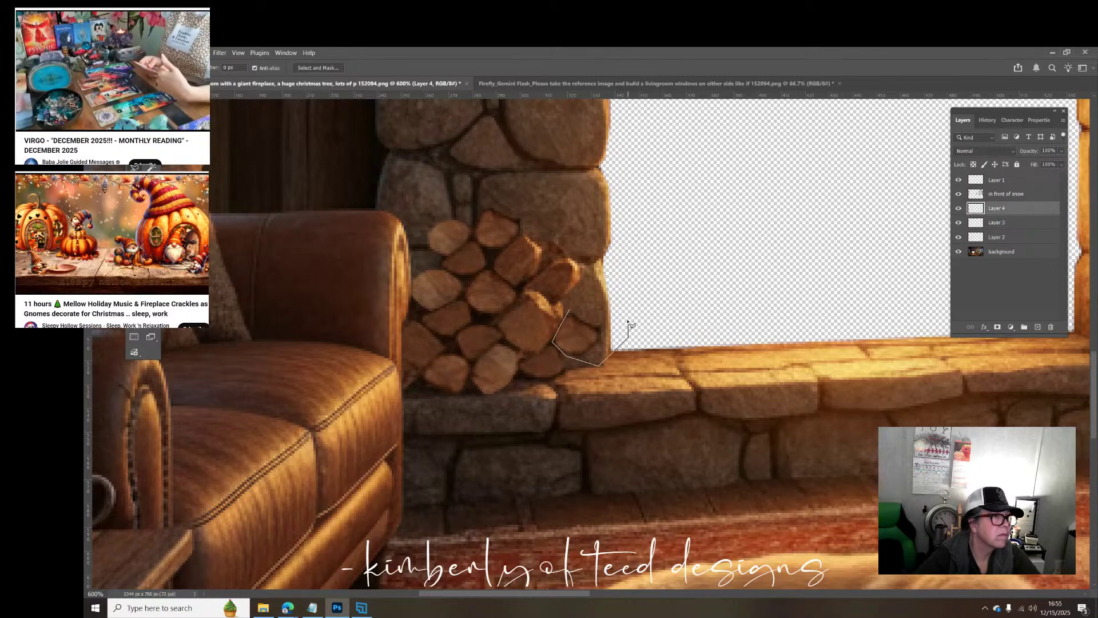
{"action": "left_click", "coordinate": [621, 307]}
{"action": "left_click", "coordinate": [571, 311]}
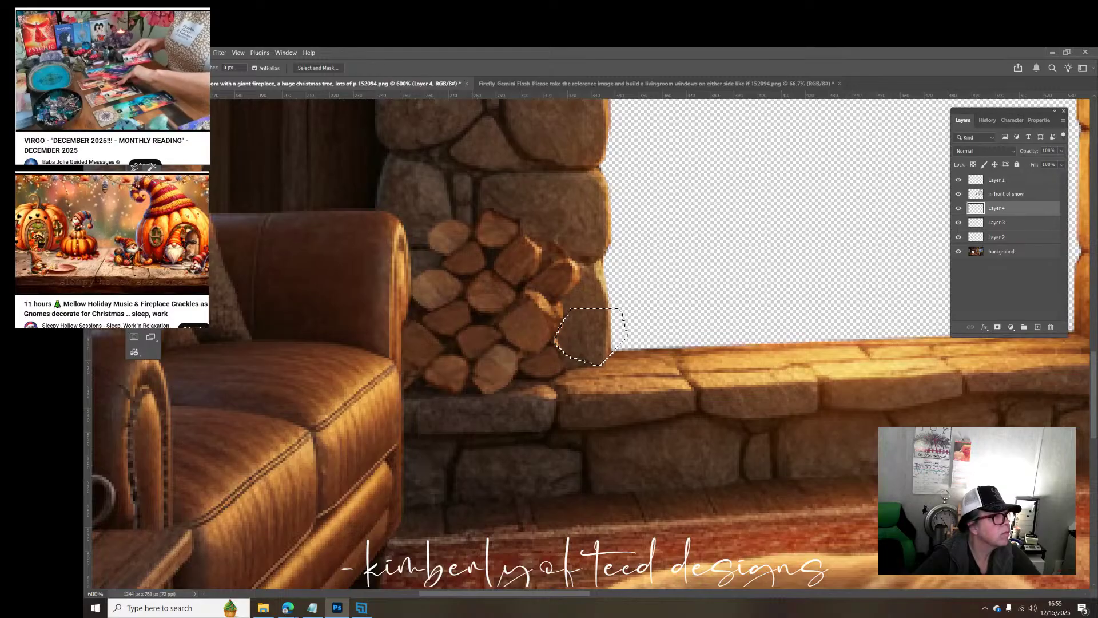
{"action": "key", "text": "m"}
{"action": "left_click", "coordinate": [219, 163]}
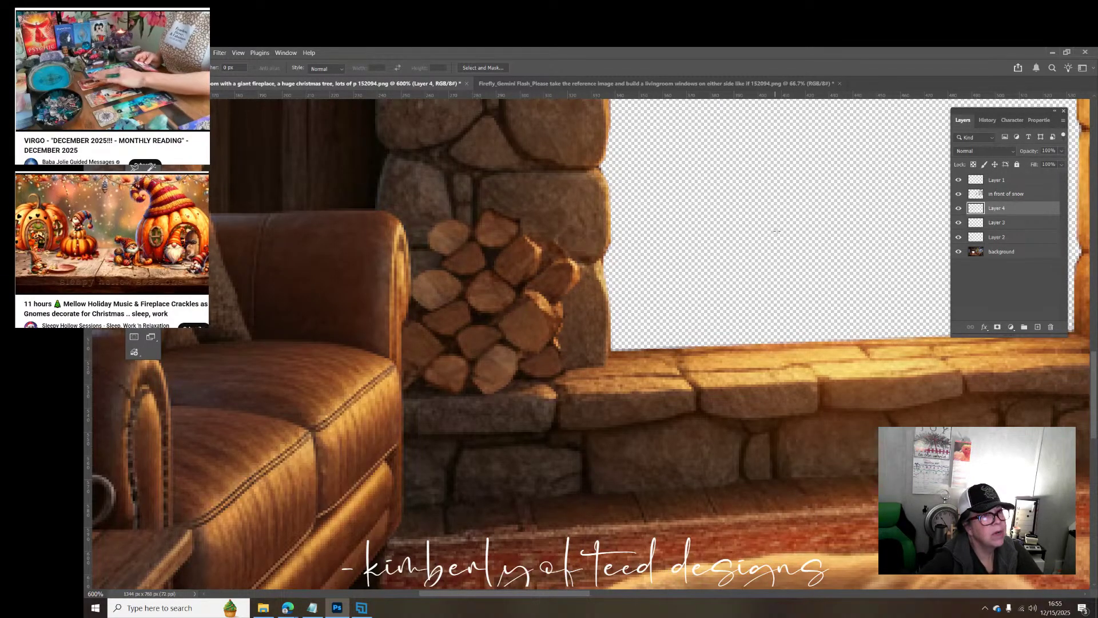
Step: On the background layer, patch out the log protruding from the pile's upper right using the stone below it, and deselect
{"action": "key", "text": "v"}
{"action": "left_click", "coordinate": [576, 293]}
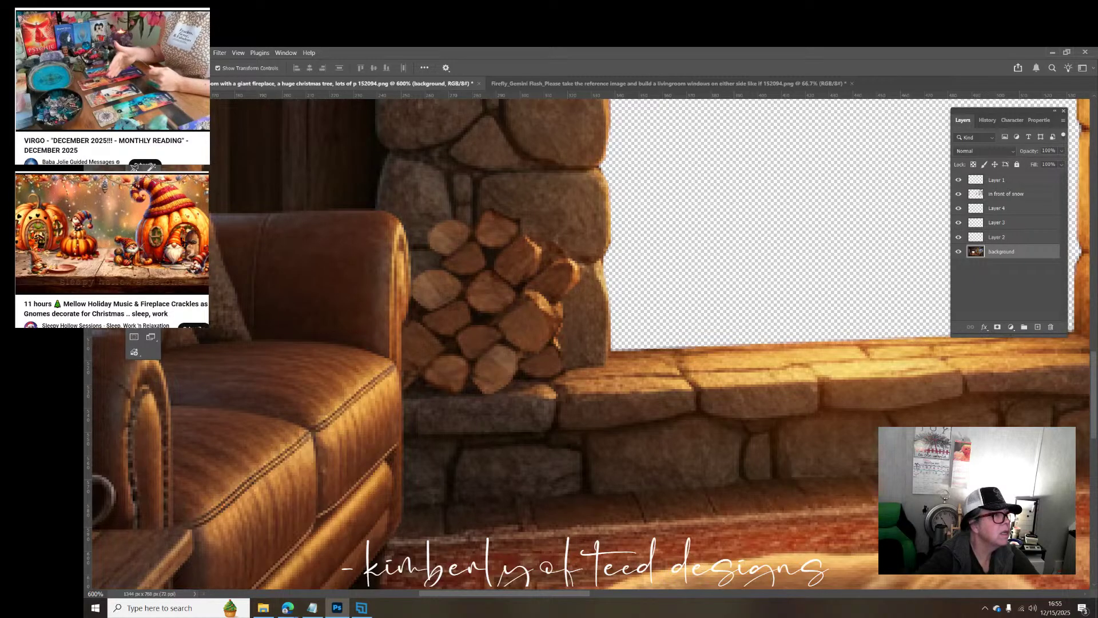
{"action": "key", "text": "l"}
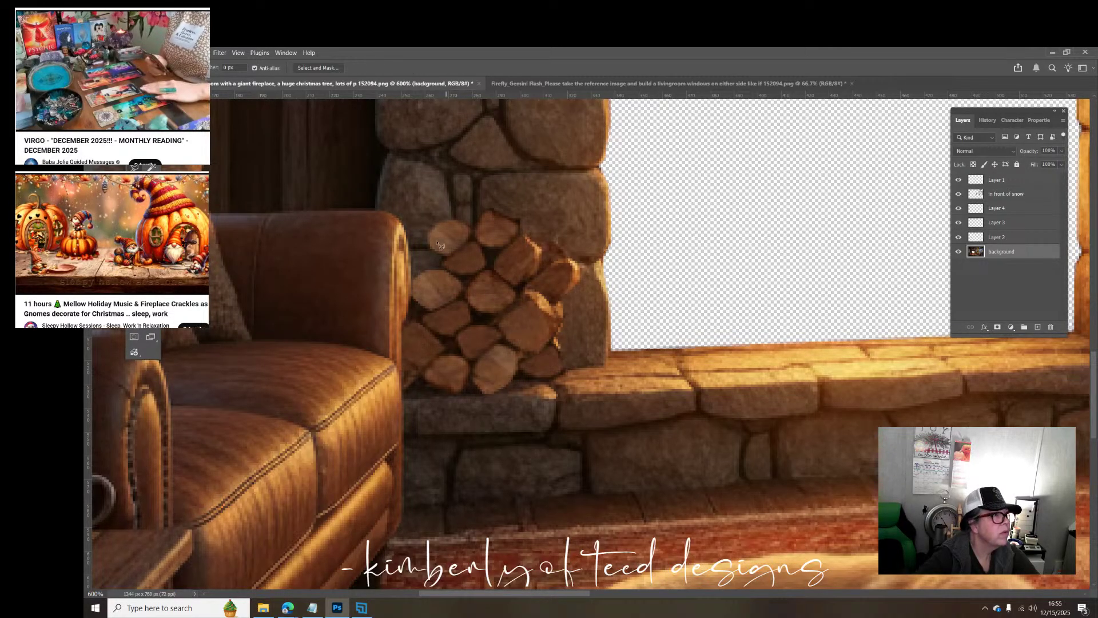
{"action": "key", "text": "j"}
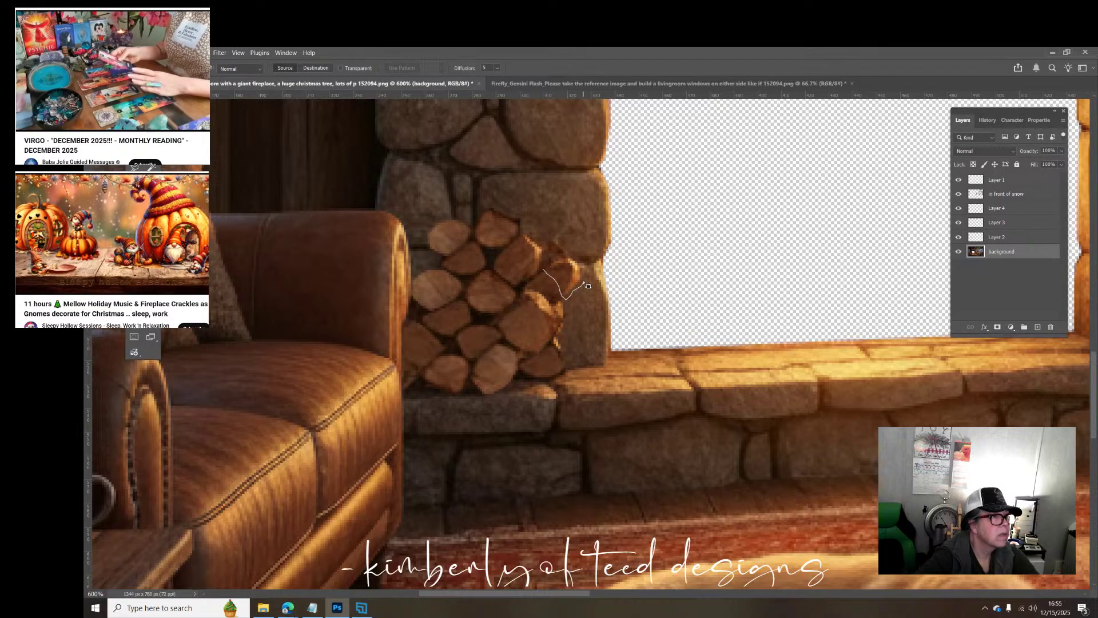
{"action": "left_click_drag", "start_coordinate": [584, 270], "coordinate": [579, 259]}
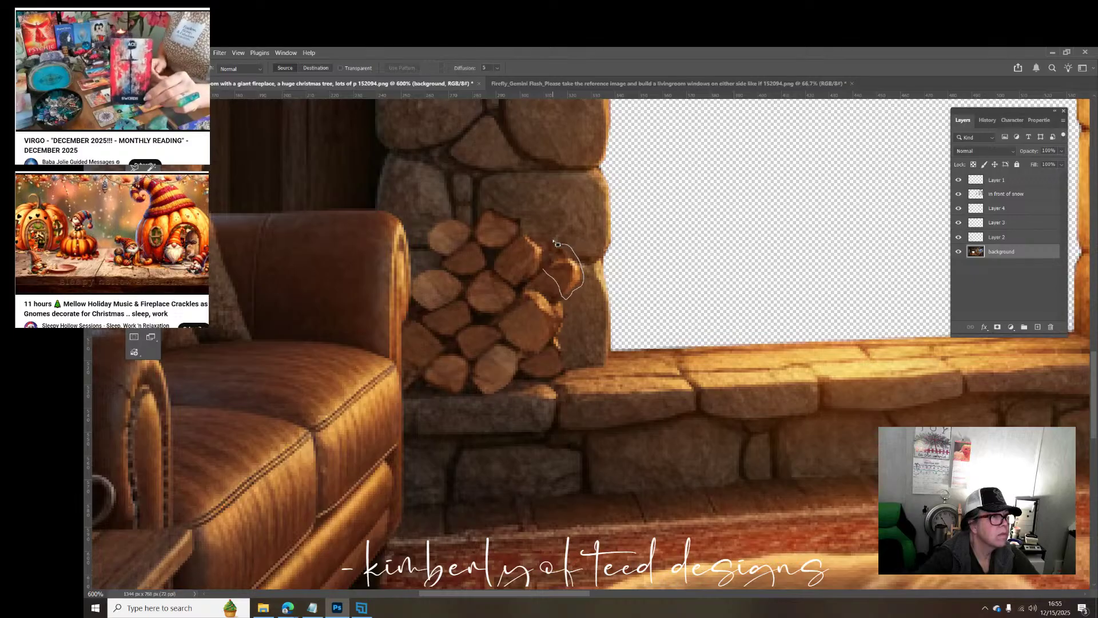
{"action": "mouse_move", "coordinate": [547, 272]}
{"action": "left_mouse_down"}
{"action": "mouse_move", "coordinate": [590, 312]}
{"action": "mouse_move", "coordinate": [571, 296]}
{"action": "mouse_move", "coordinate": [581, 323]}
{"action": "left_mouse_up"}
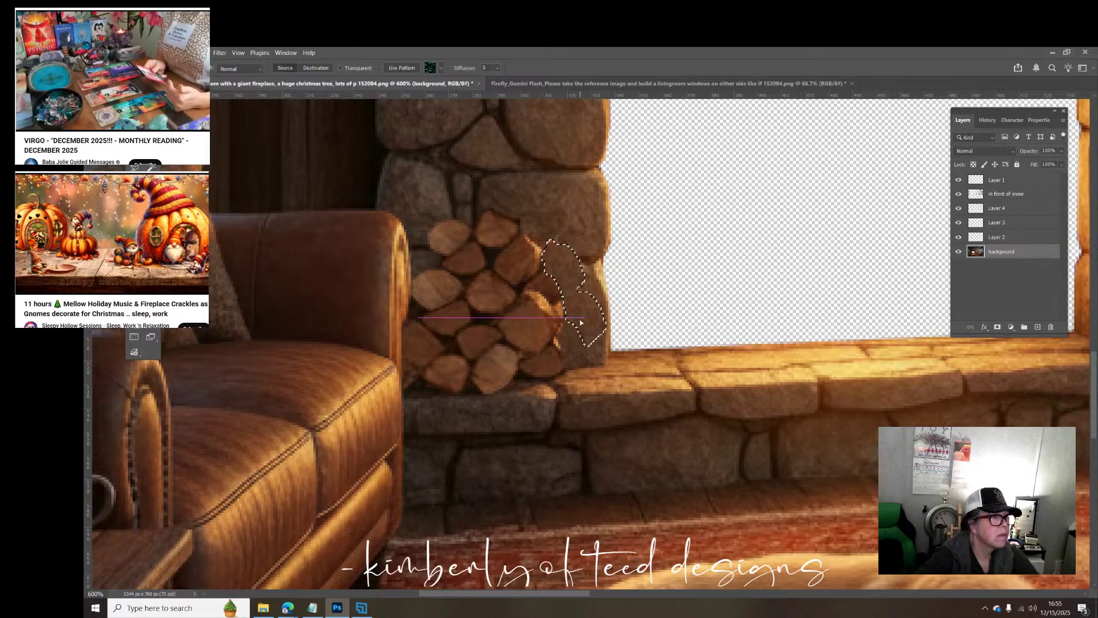
{"action": "key", "text": "ctrl+z"}
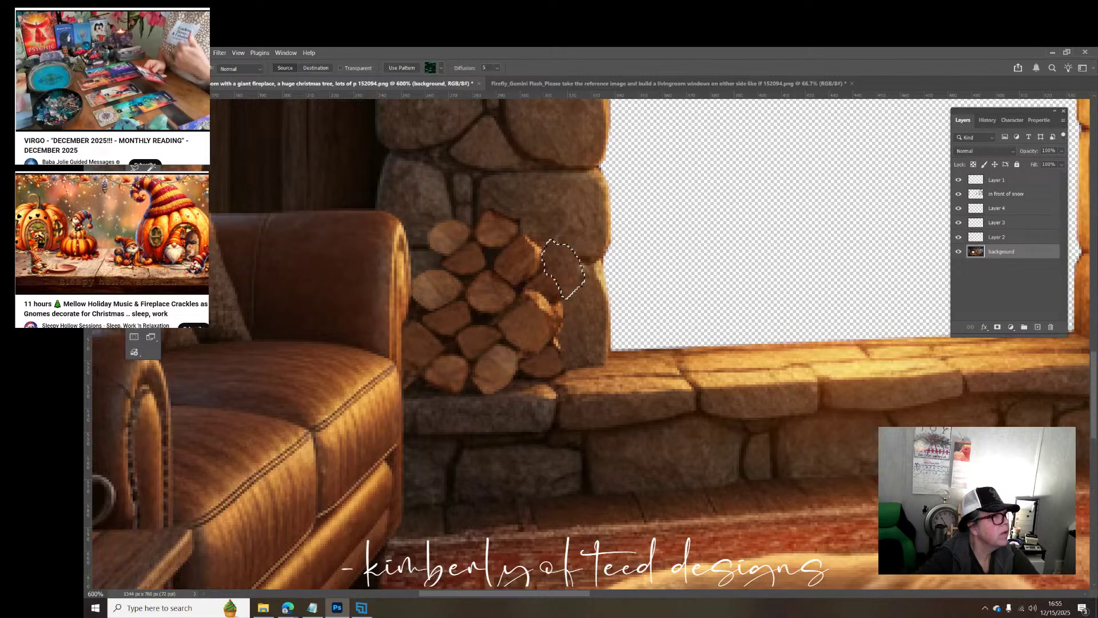
{"action": "key", "text": "m"}
{"action": "key", "text": "ctrl+d"}
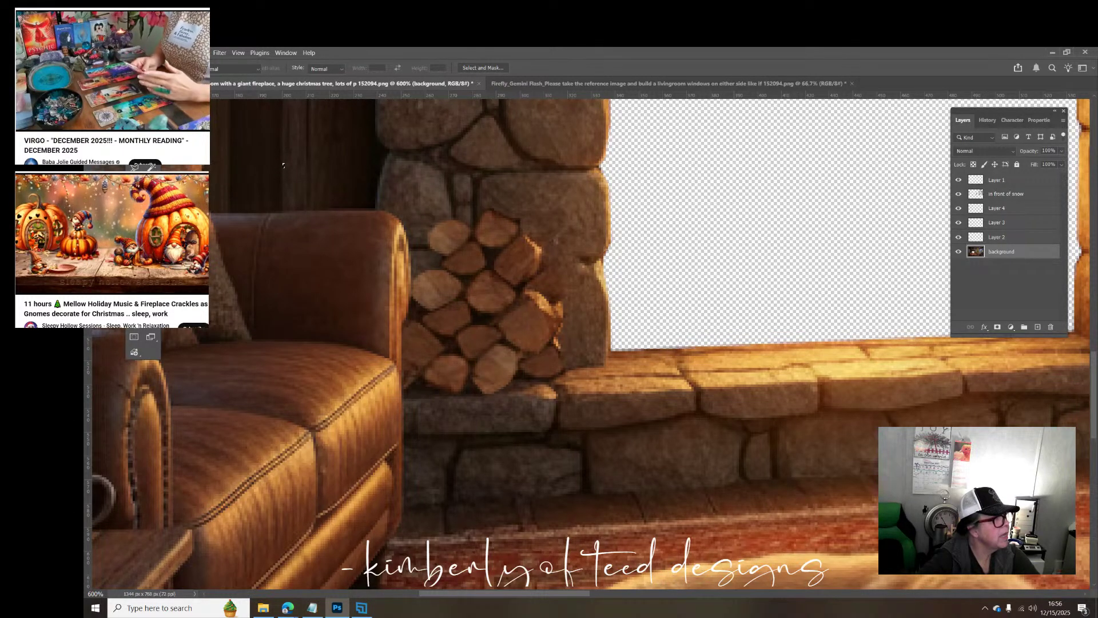
Step: Try painting a dark edge around the leftover log at the pile's right side with the Brush at 100% opacity, and undo it
{"action": "left_click", "coordinate": [134, 208]}
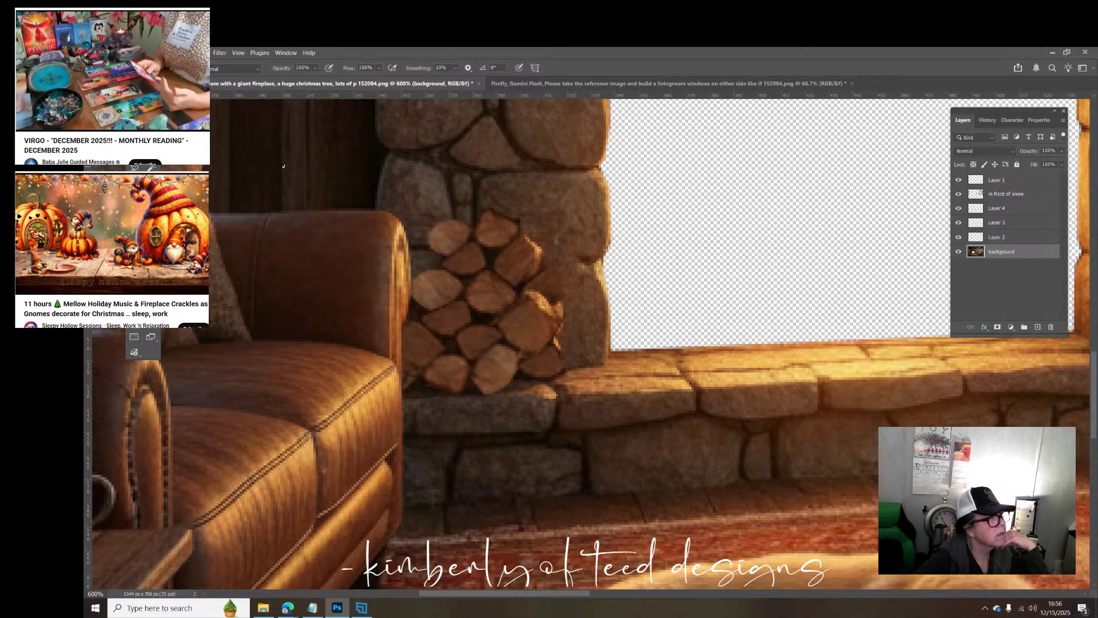
{"action": "key", "text": "m"}
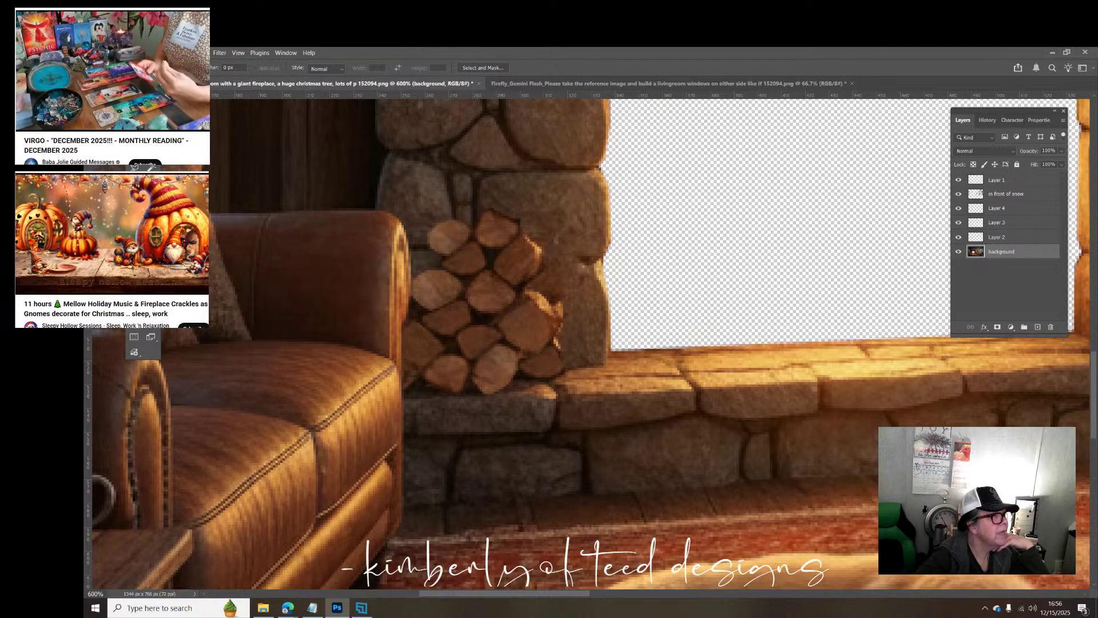
{"action": "key", "text": "b"}
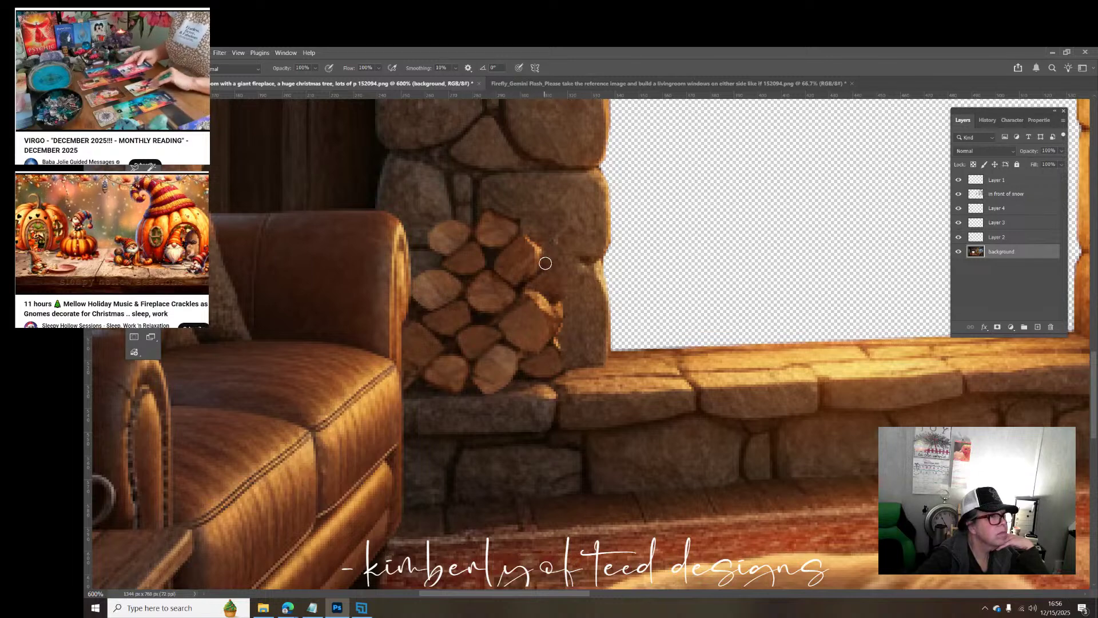
{"action": "left_click_drag", "start_coordinate": [547, 265], "coordinate": [563, 295]}
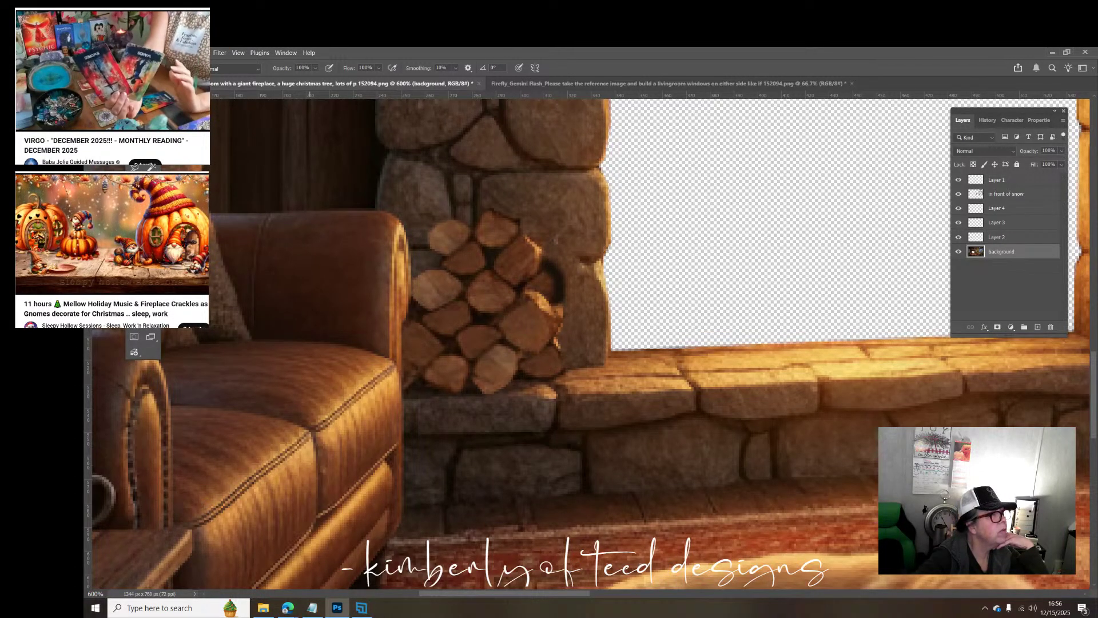
{"action": "key", "text": "alt+e"}
{"action": "key", "text": "Return"}
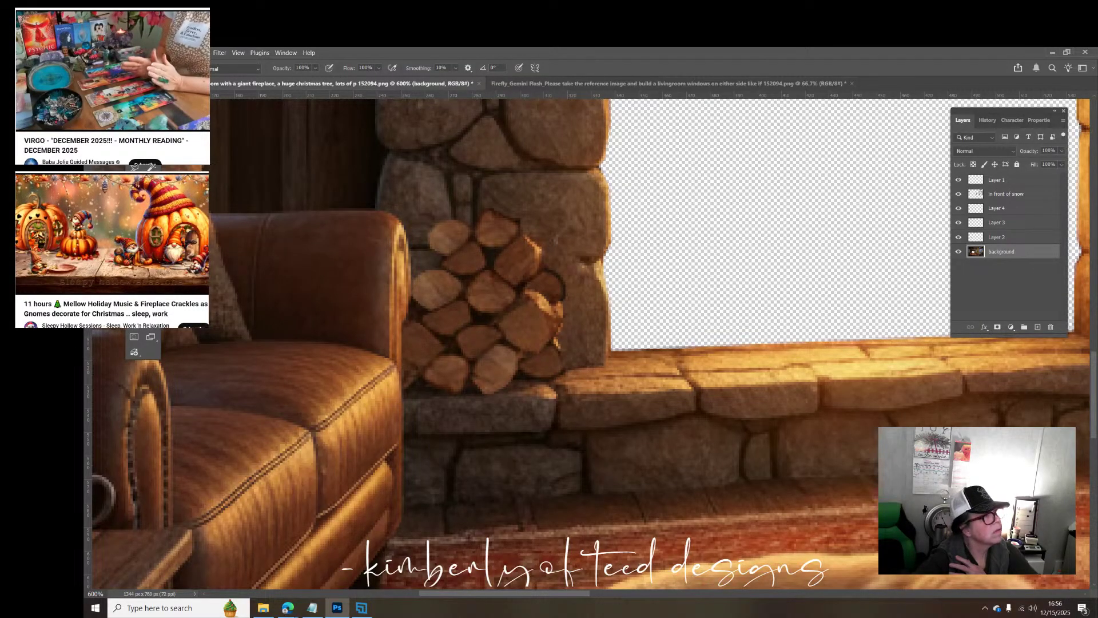
{"action": "key", "text": "alt+e"}
{"action": "key", "text": "Escape"}
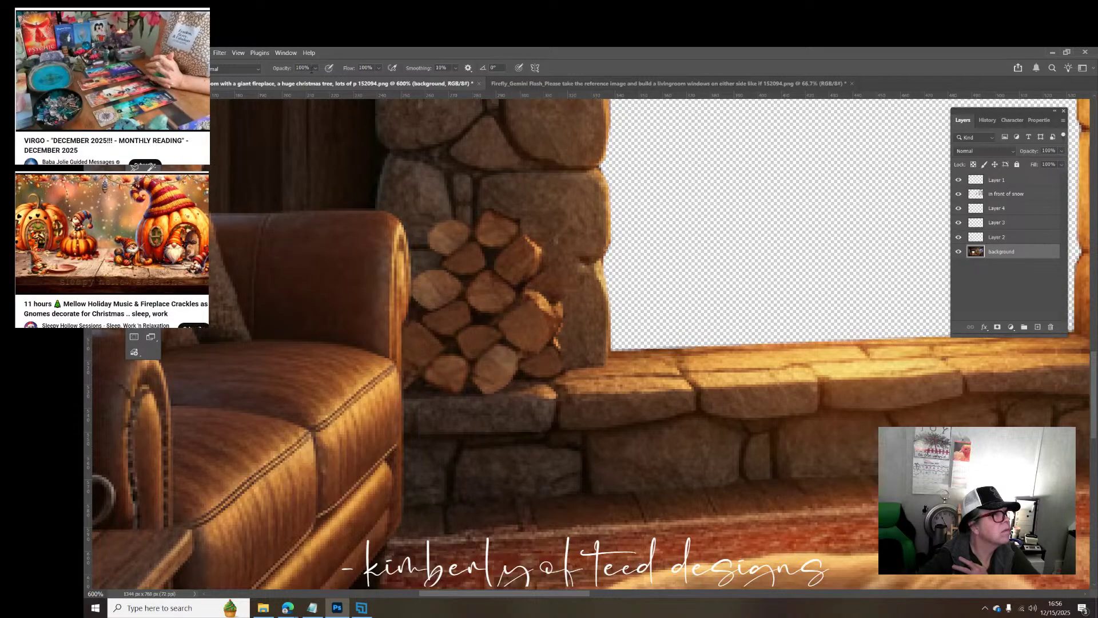
Step: Reduce the Brush tool's opacity to 29% for shading the woodpile on the background layer
{"action": "left_click", "coordinate": [315, 68]}
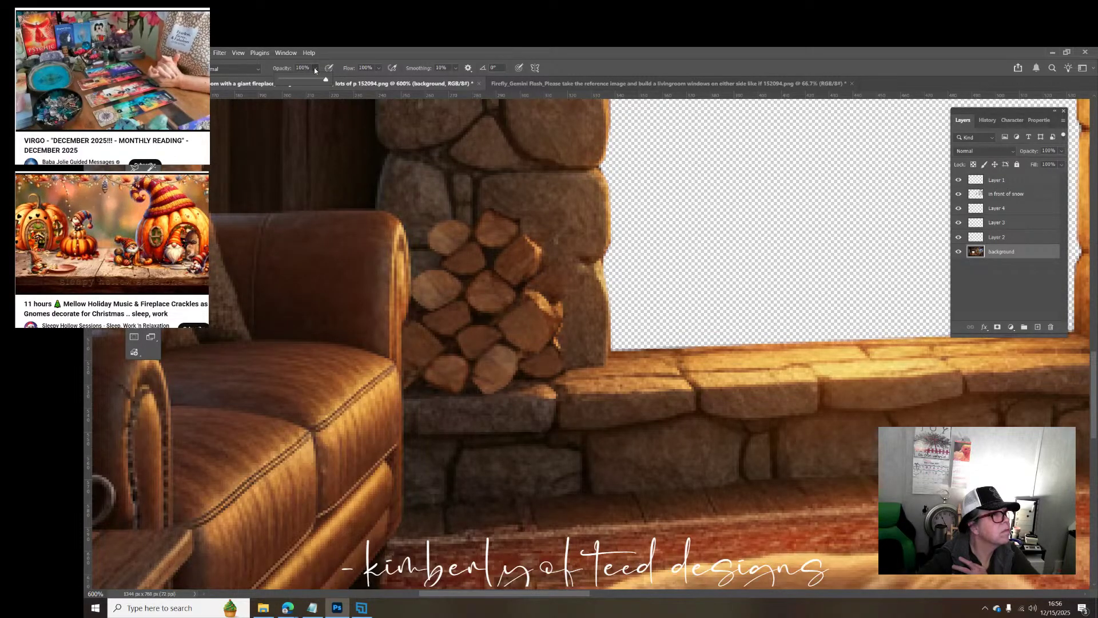
{"action": "left_click_drag", "start_coordinate": [325, 79], "coordinate": [294, 87]}
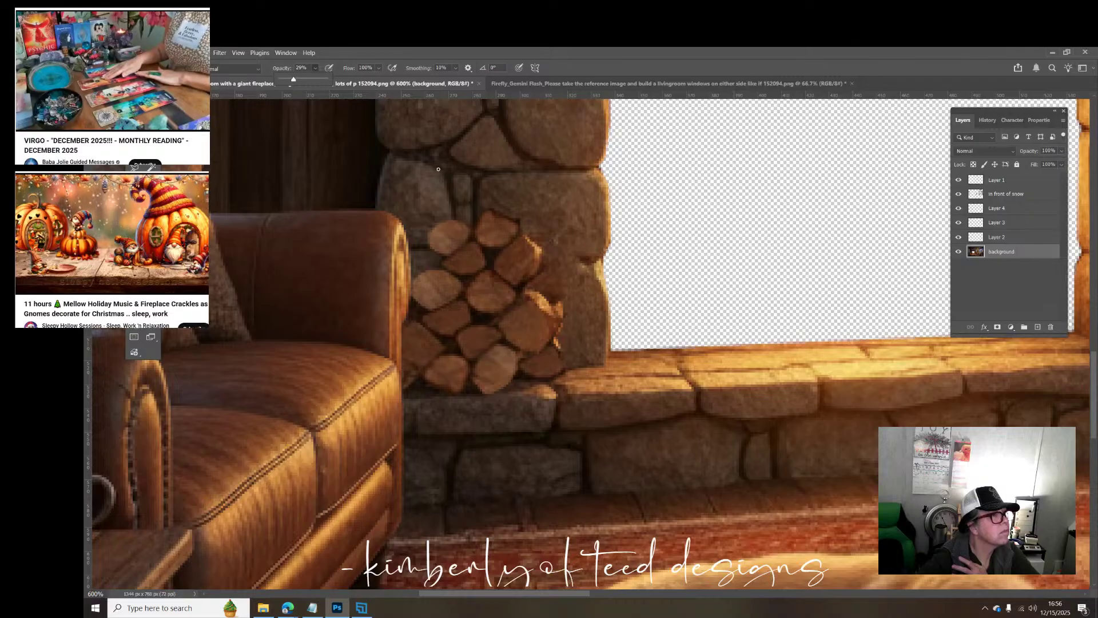
{"action": "key", "text": "Return"}
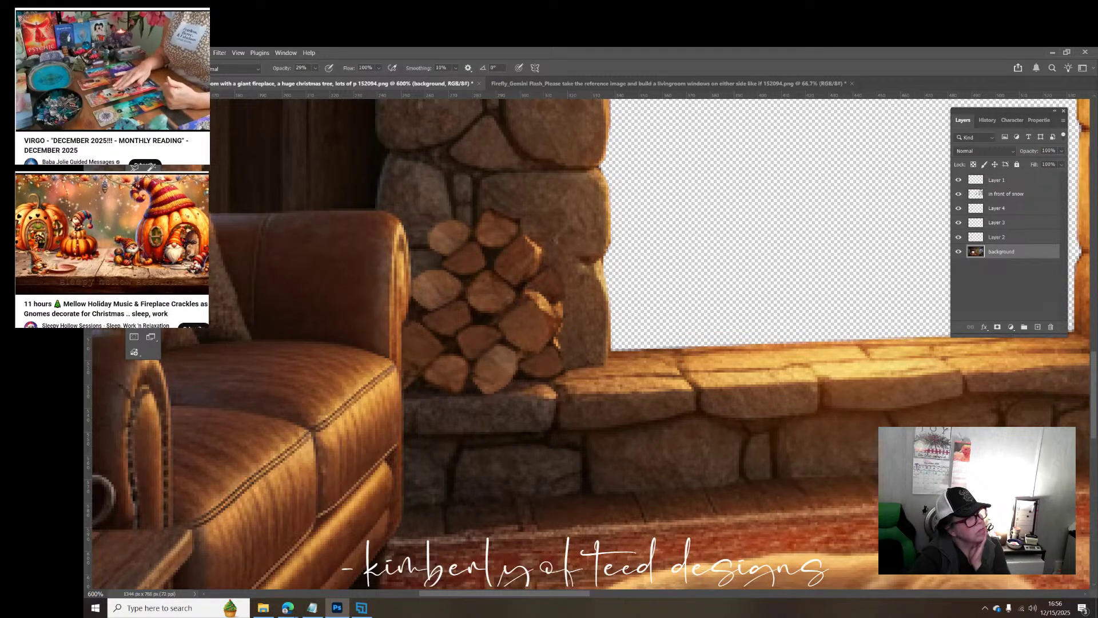
{"action": "key", "text": "m"}
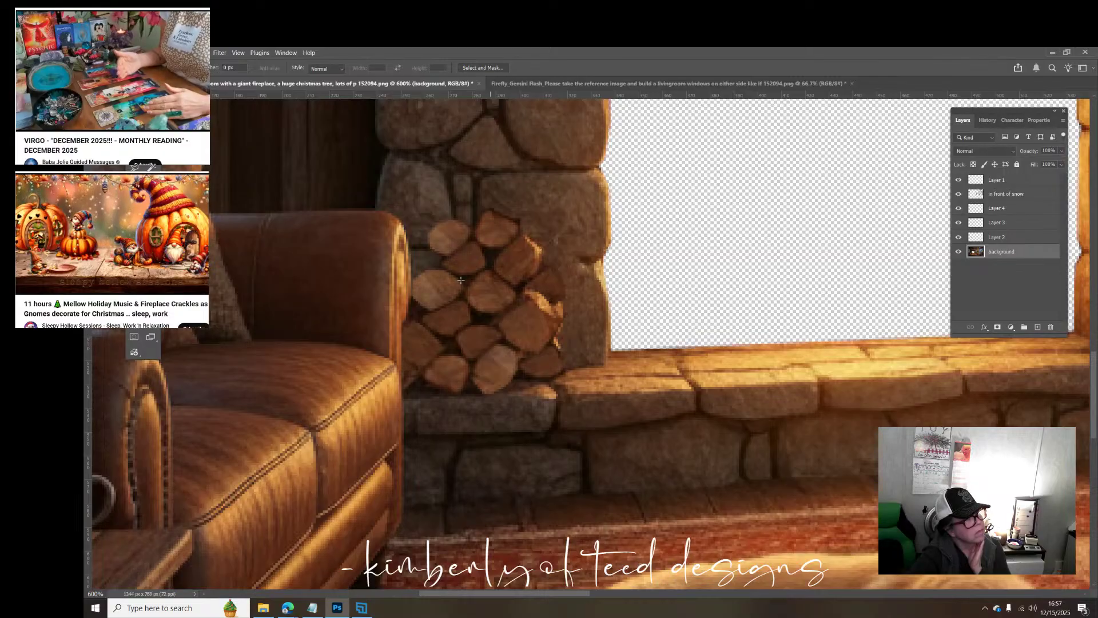
{"action": "key", "text": "b"}
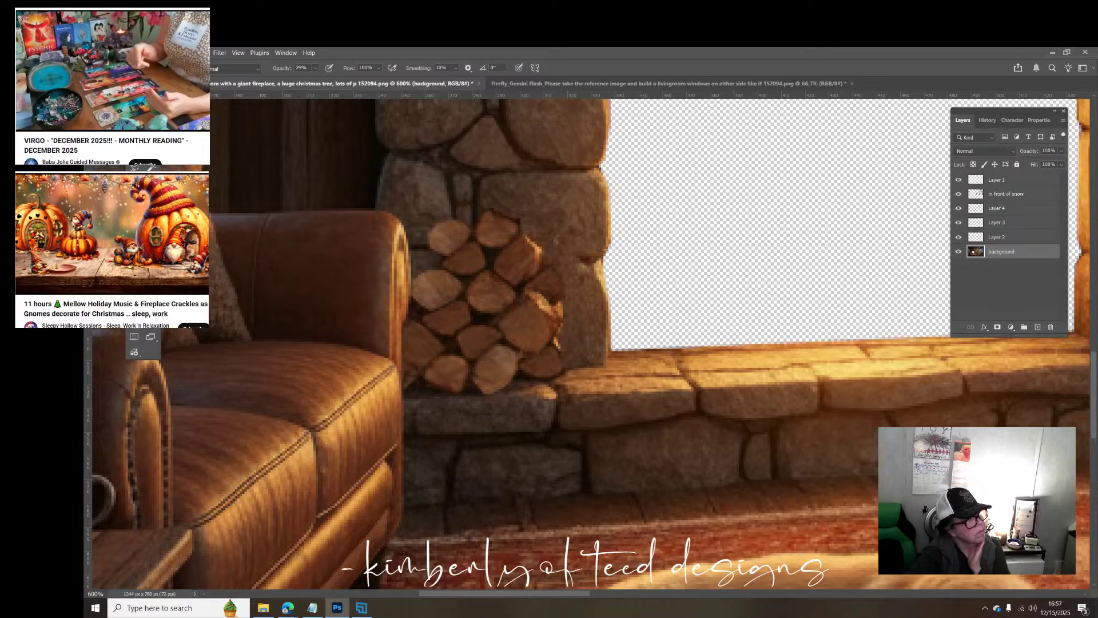
Step: Examine the retouched woodpile in the context of the whole living room image
{"action": "key", "text": "z"}
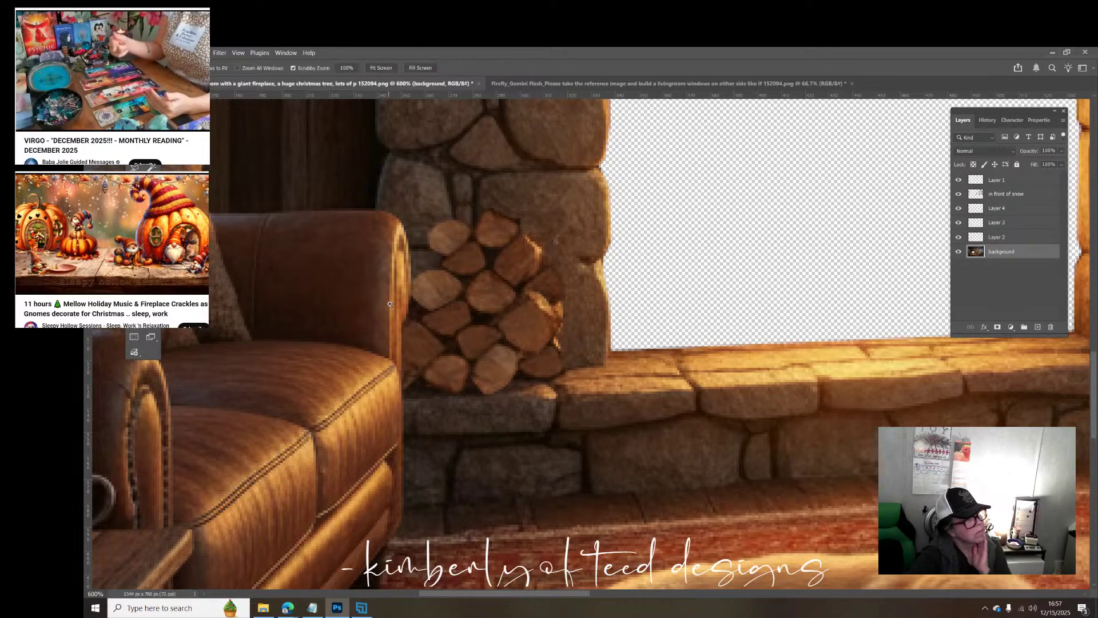
{"action": "left_click", "coordinate": [465, 327], "text": "alt"}
{"action": "left_click", "coordinate": [466, 326], "text": "alt"}
{"action": "left_click", "coordinate": [465, 327], "text": "alt"}
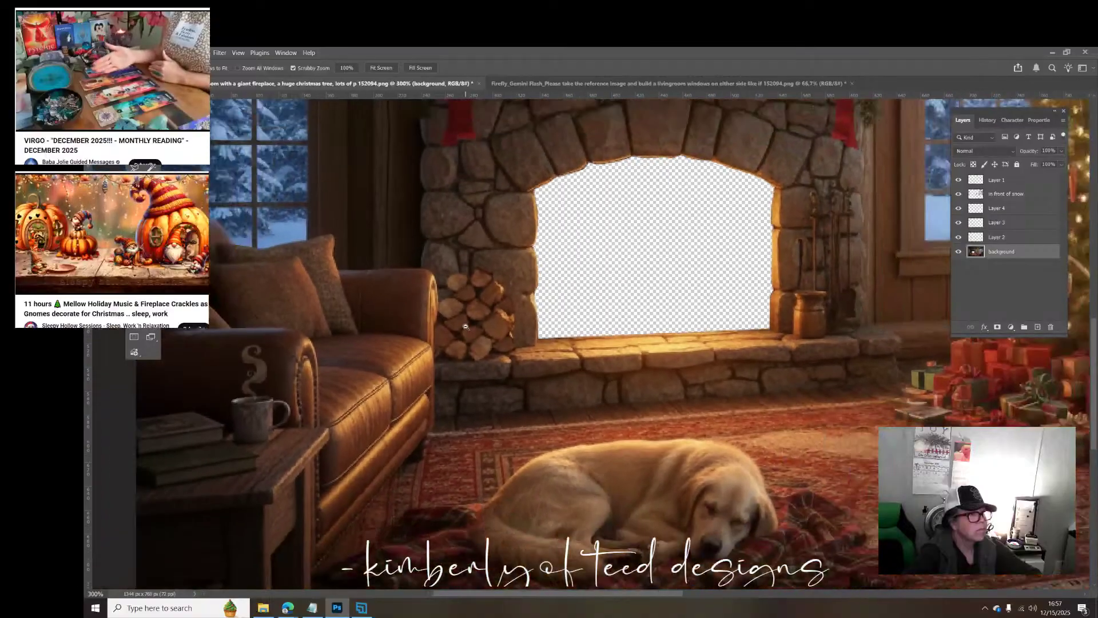
{"action": "left_click", "coordinate": [466, 327], "text": "alt"}
{"action": "left_click", "coordinate": [465, 326], "text": "alt"}
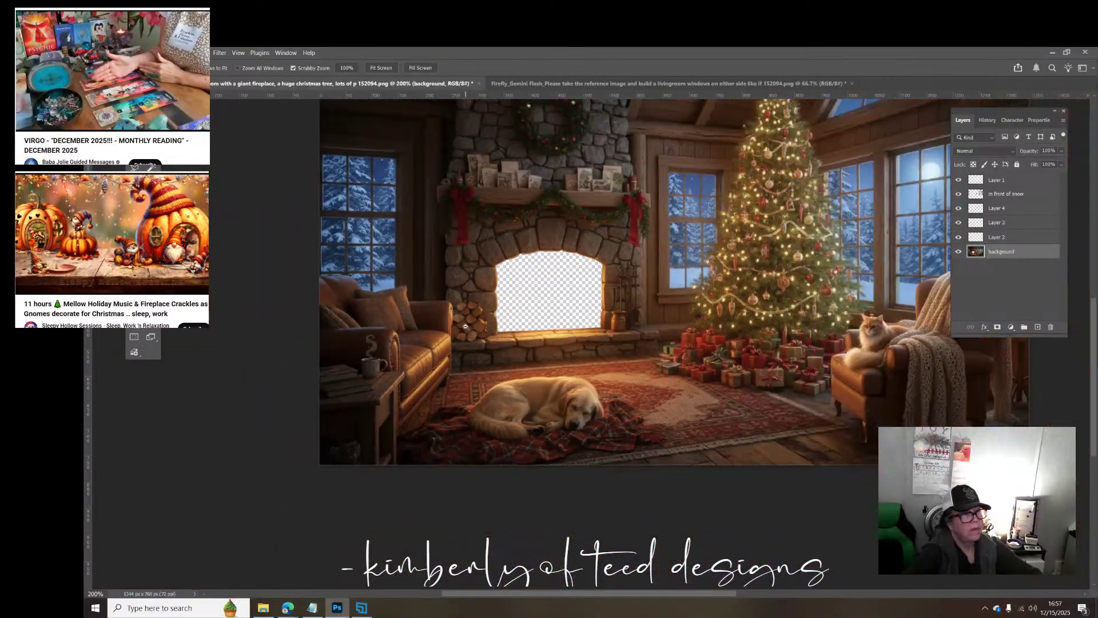
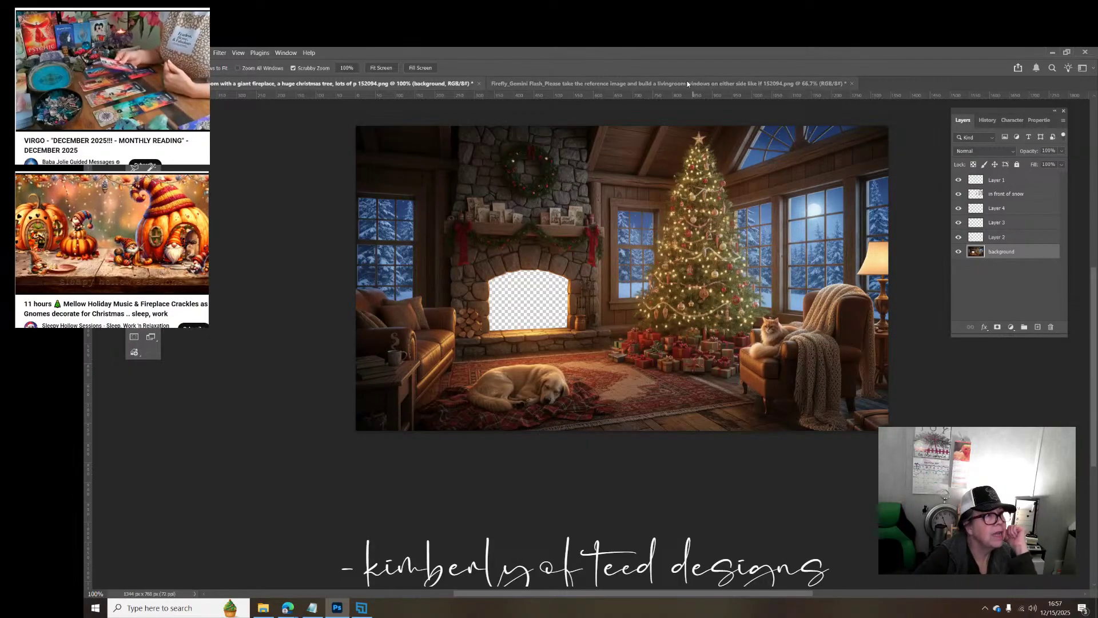
{"action": "scroll", "coordinate": [595, 237], "scroll_direction": "down", "scroll_amount": 1}
{"action": "scroll", "coordinate": [583, 201], "scroll_direction": "up", "scroll_amount": 5}
{"action": "scroll", "coordinate": [584, 202], "scroll_direction": "up", "scroll_amount": 2}
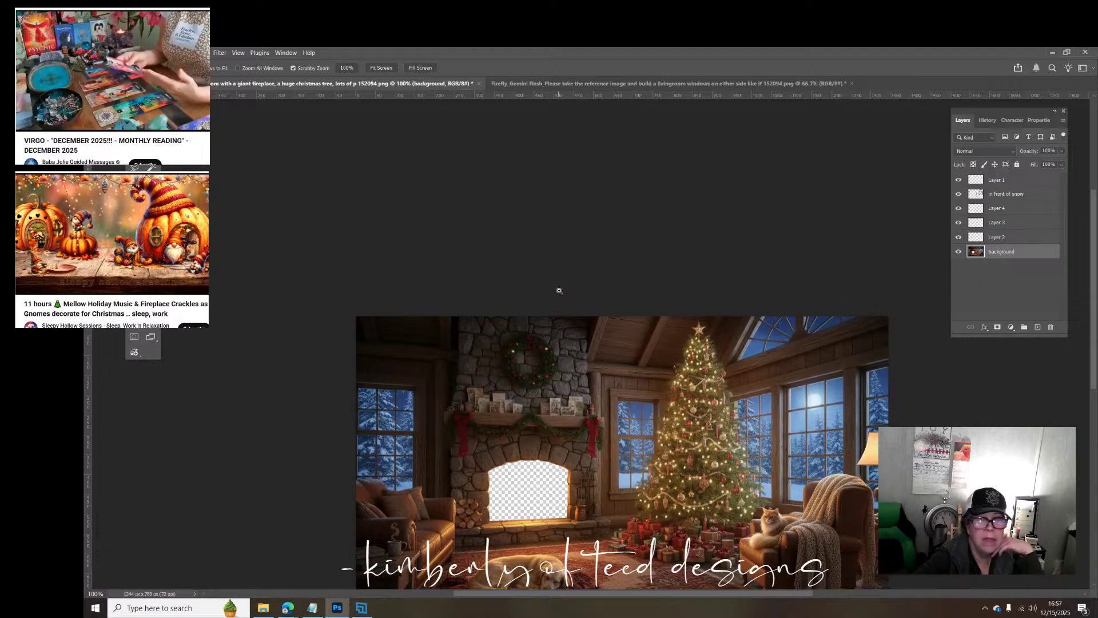
{"action": "scroll", "coordinate": [552, 289], "scroll_direction": "up", "scroll_amount": 1}
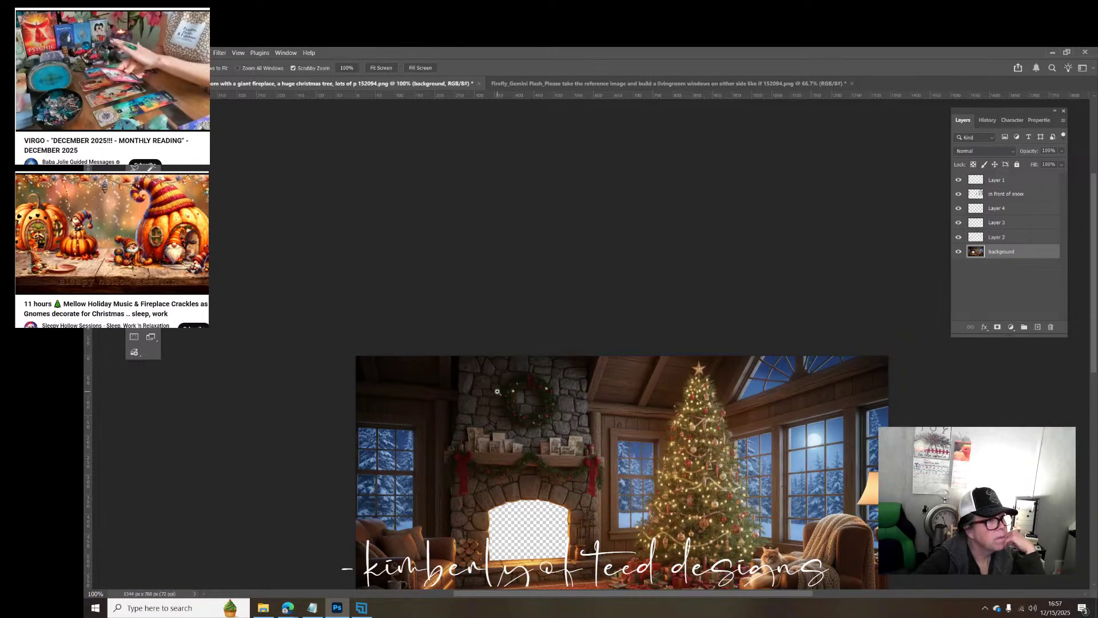
Step: Outline the wreath above the mantel with a closed Polygonal Lasso selection on the background layer
{"action": "left_click", "coordinate": [513, 404]}
{"action": "left_click", "coordinate": [514, 405]}
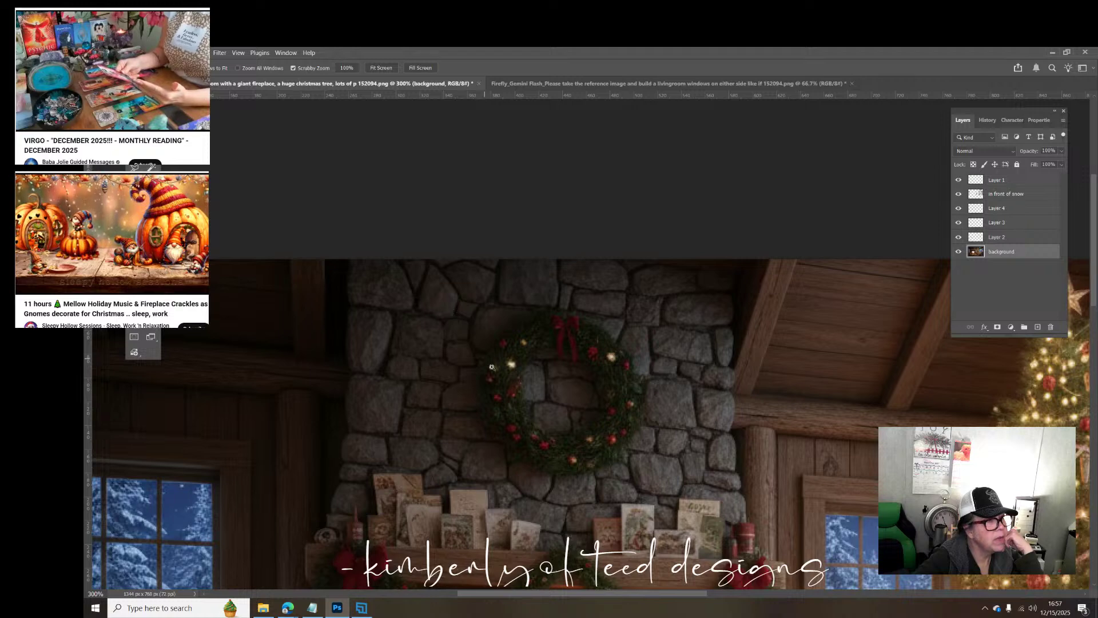
{"action": "scroll", "coordinate": [672, 332], "scroll_direction": "down", "scroll_amount": 1}
{"action": "scroll", "coordinate": [672, 332], "scroll_direction": "down", "scroll_amount": 5}
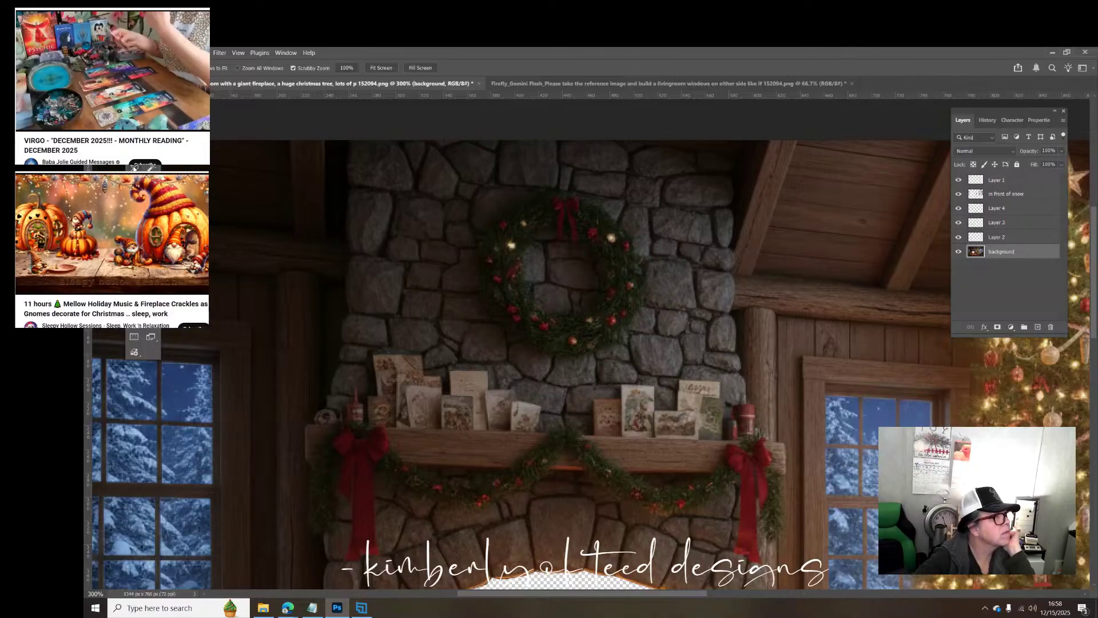
{"action": "key", "text": "l"}
{"action": "left_click", "coordinate": [561, 186]}
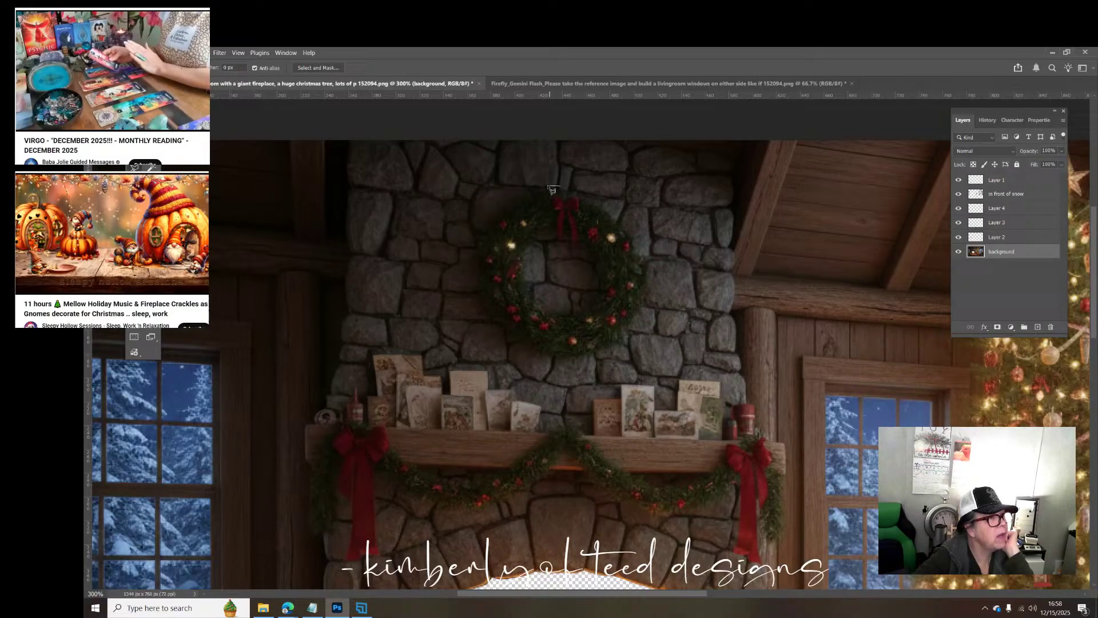
{"action": "left_click", "coordinate": [519, 194]}
{"action": "left_click", "coordinate": [485, 217]}
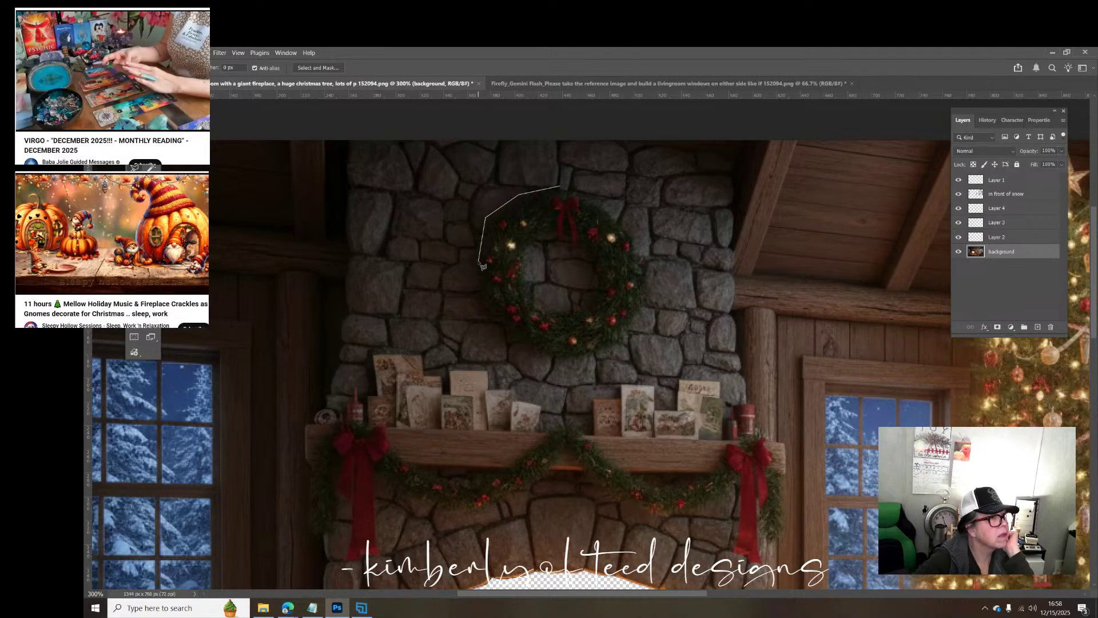
{"action": "left_click", "coordinate": [479, 265]}
{"action": "left_click", "coordinate": [480, 298]}
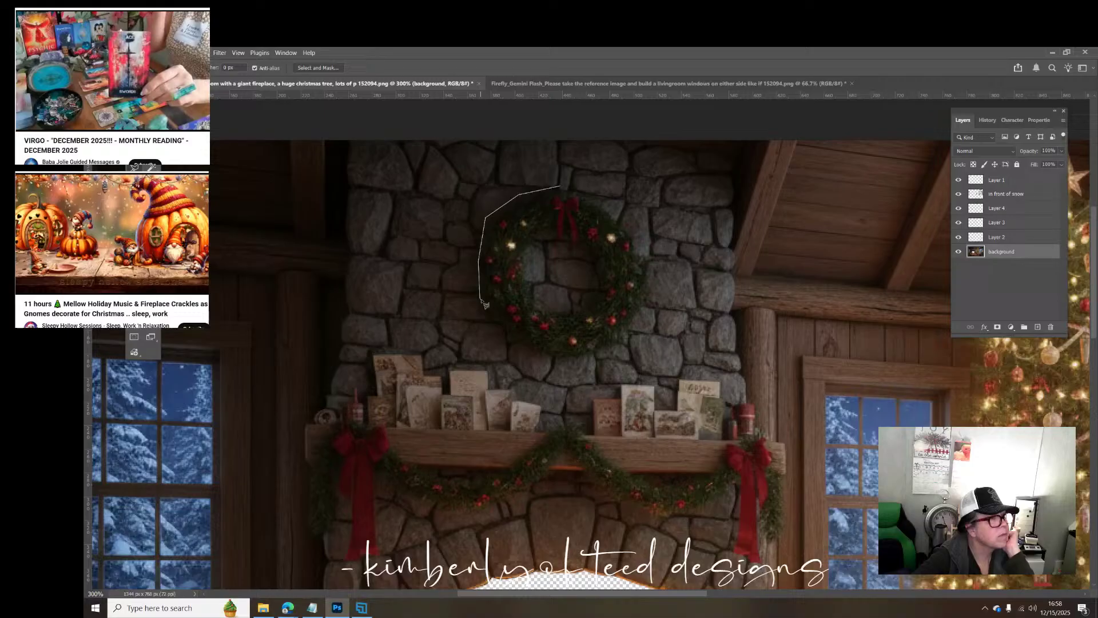
{"action": "left_click", "coordinate": [519, 345]}
{"action": "left_click", "coordinate": [552, 364]}
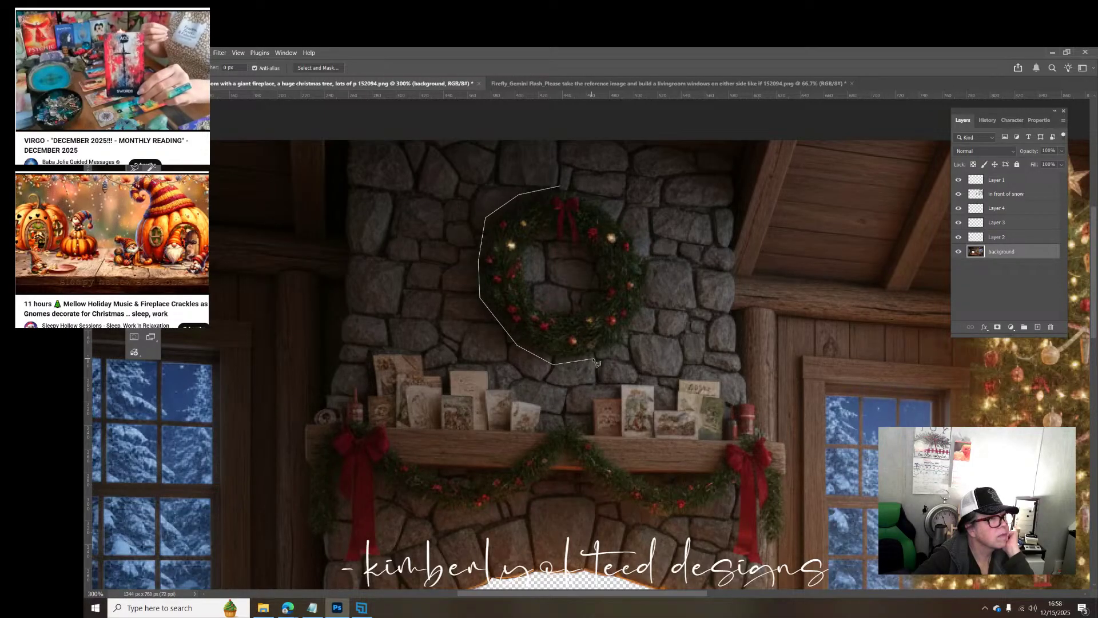
{"action": "left_click", "coordinate": [595, 354]}
{"action": "left_click", "coordinate": [632, 335]}
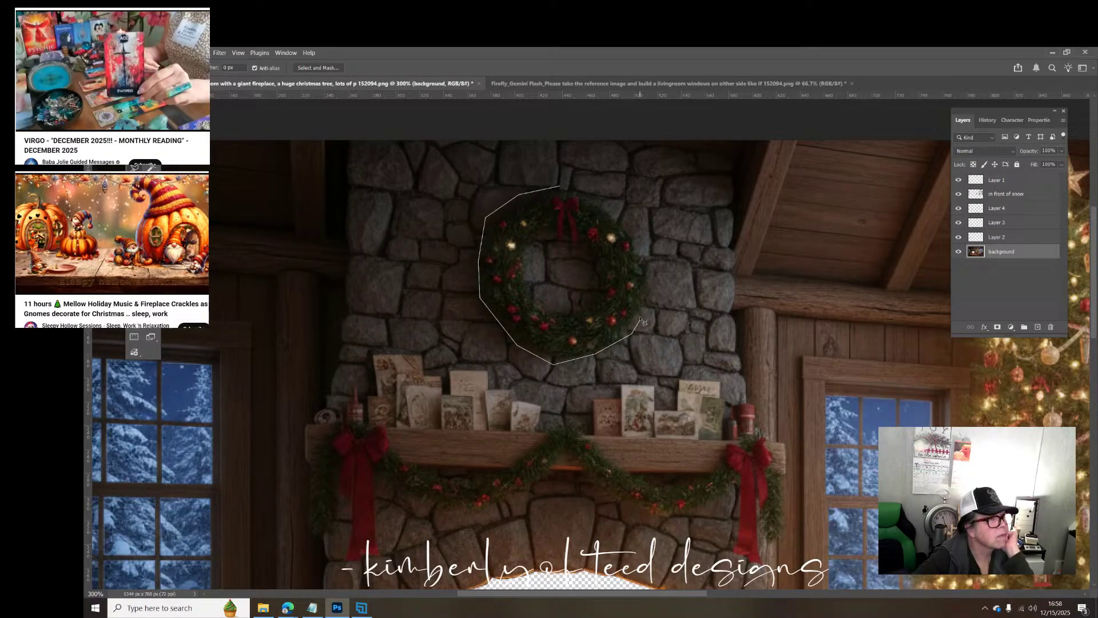
{"action": "left_click", "coordinate": [648, 289]}
{"action": "left_click", "coordinate": [646, 253]}
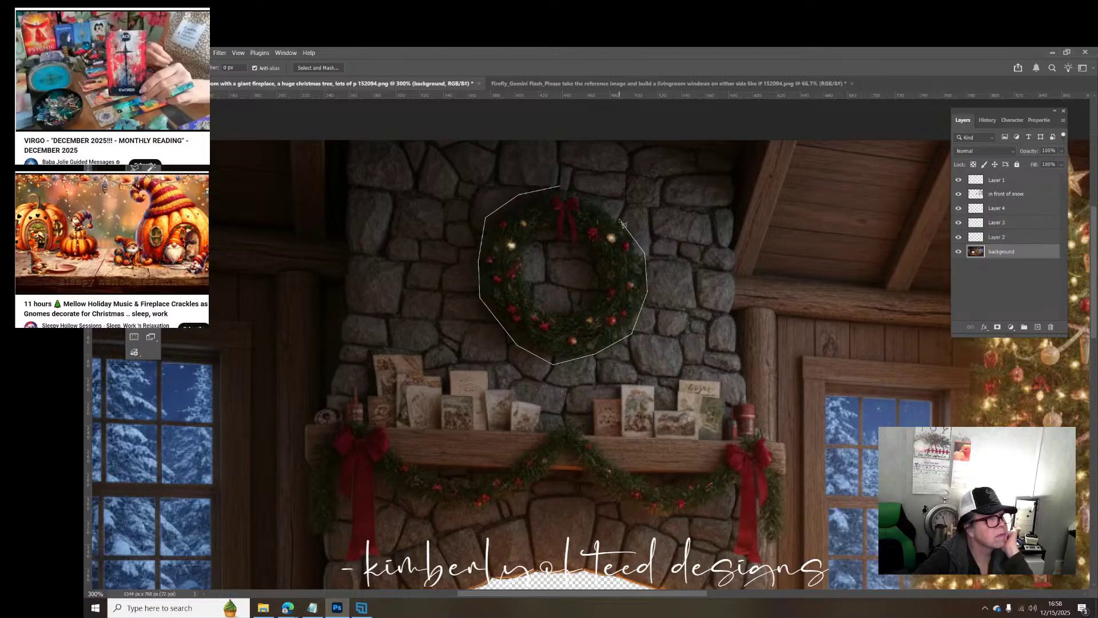
{"action": "left_click", "coordinate": [620, 219]}
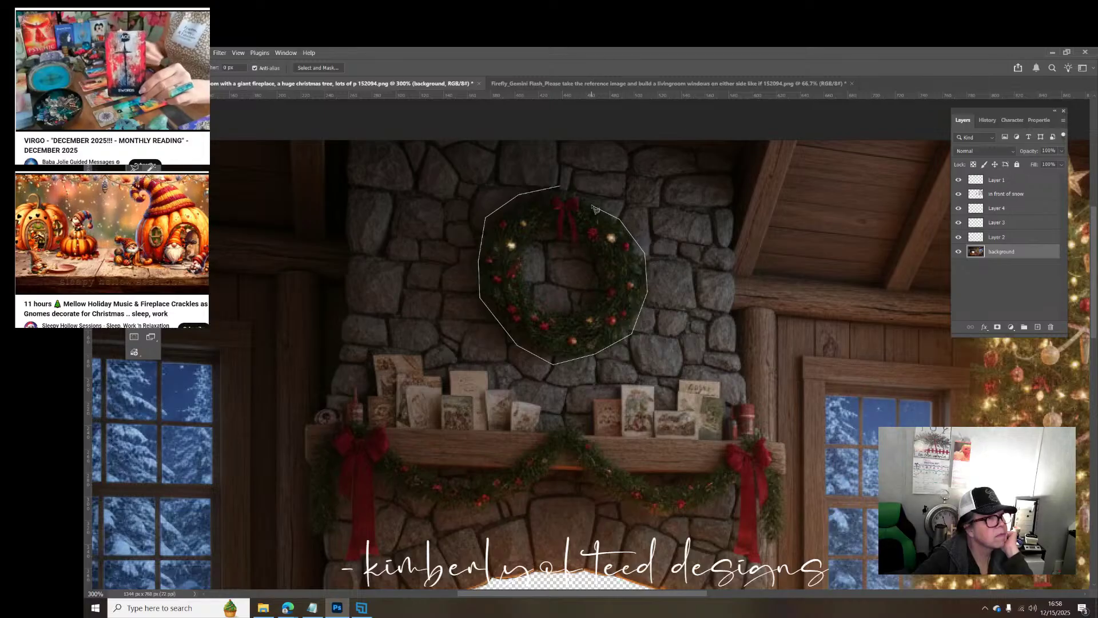
{"action": "left_click", "coordinate": [562, 189]}
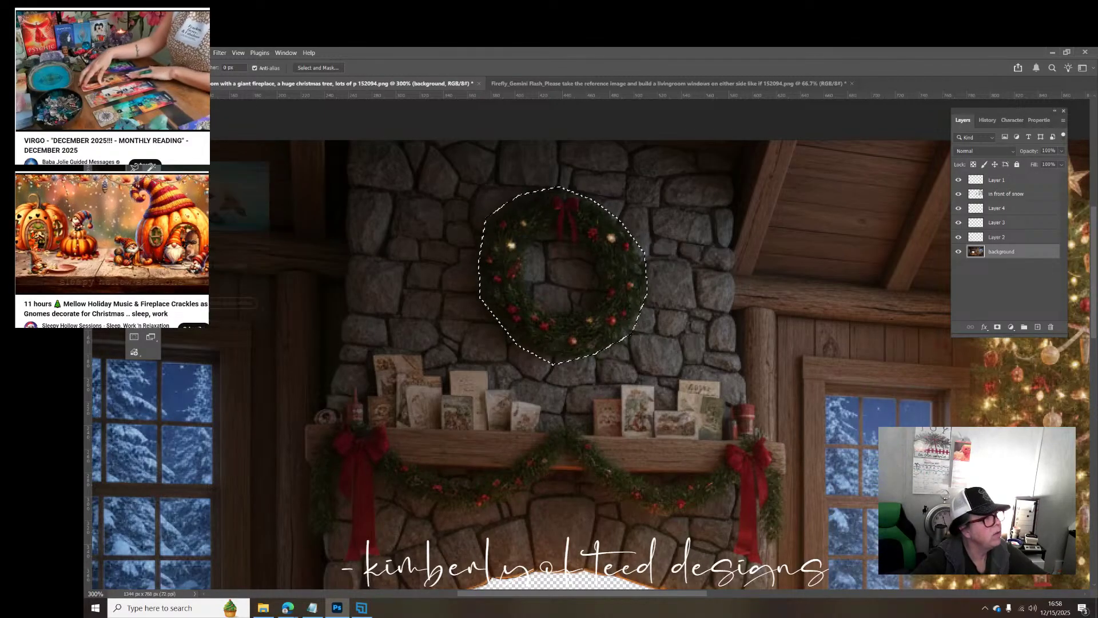
Step: Try to enlarge the selected wreath proportionally to about 120% directly on the background layer
{"action": "key", "text": "v"}
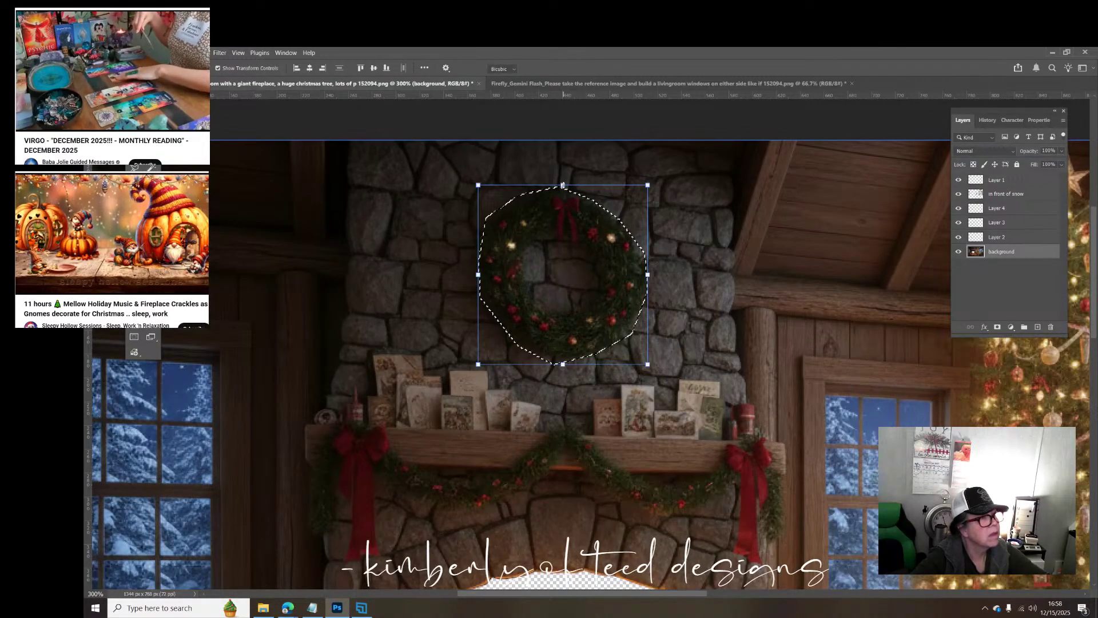
{"action": "left_click_drag", "start_coordinate": [563, 185], "coordinate": [556, 149]}
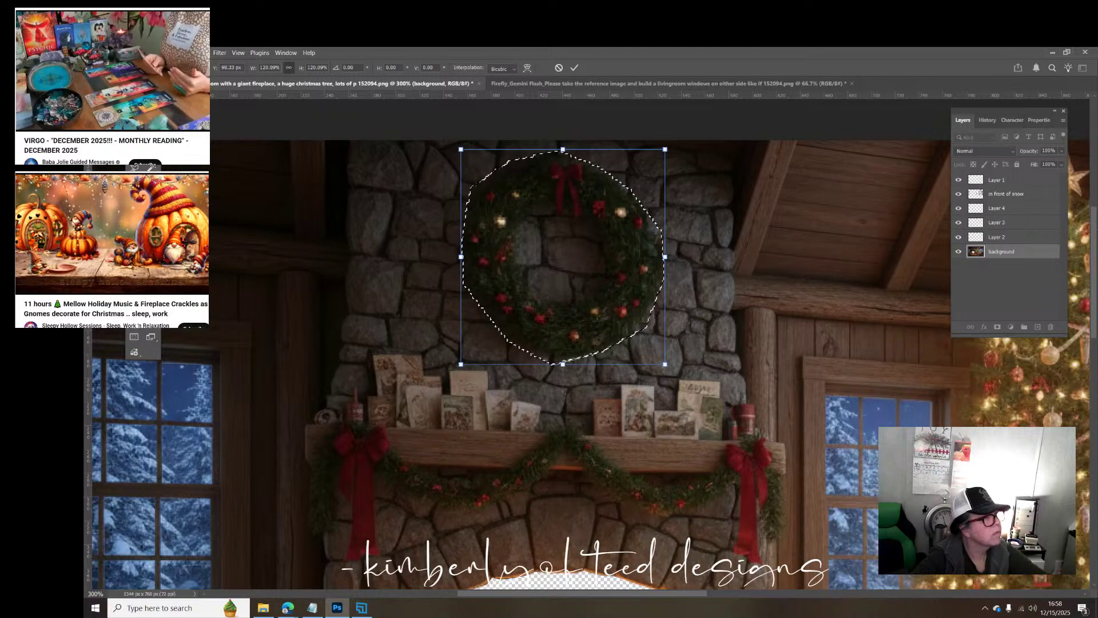
{"action": "key", "text": "Return"}
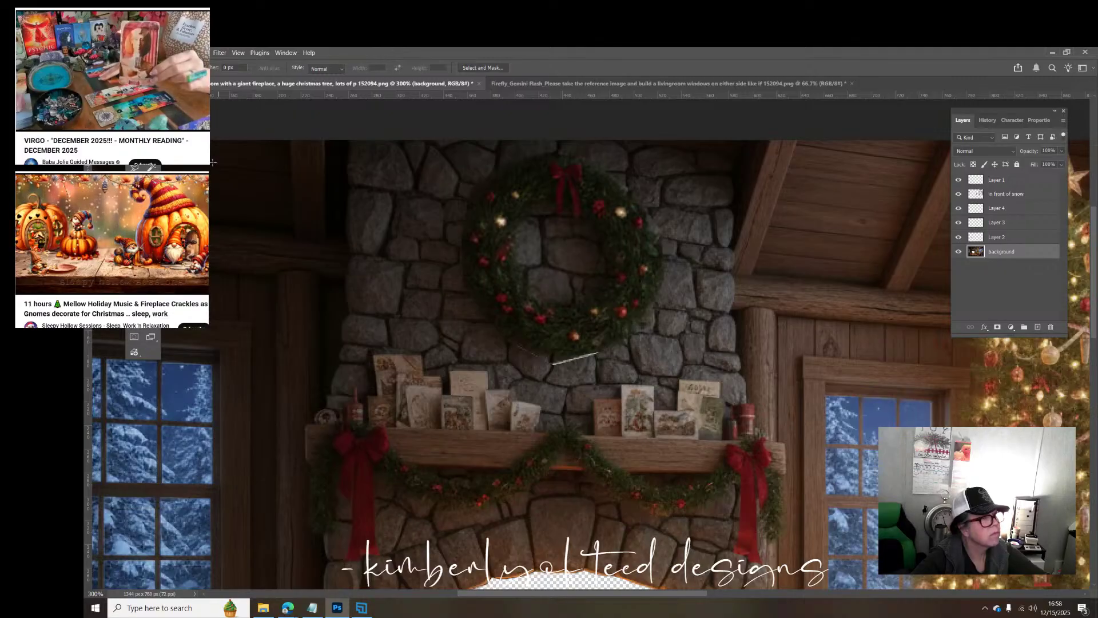
{"action": "key", "text": "v"}
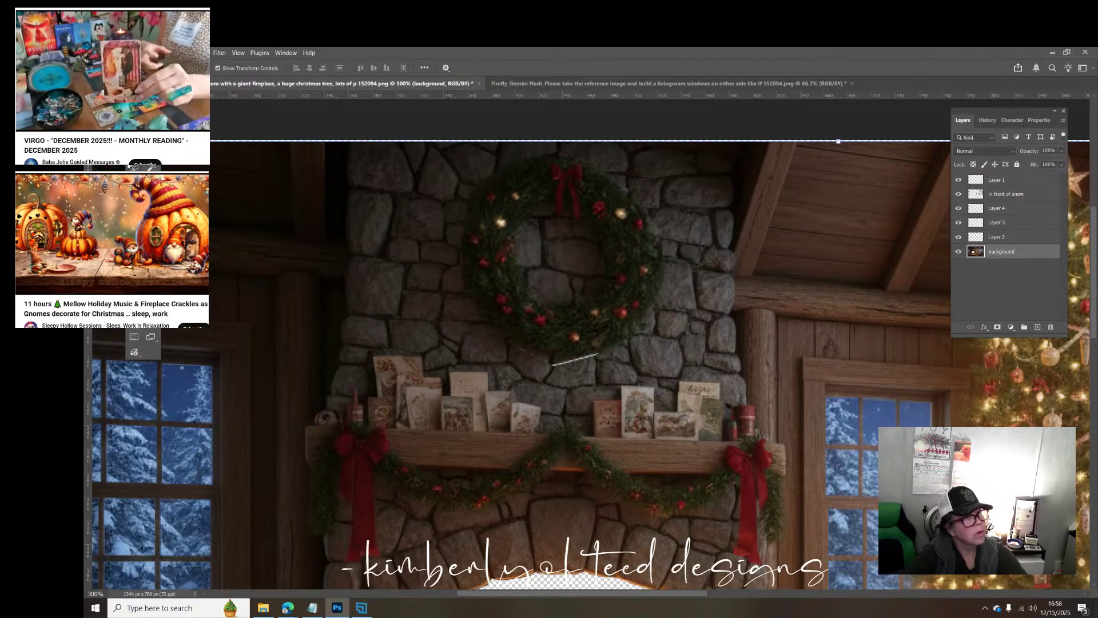
{"action": "left_click", "coordinate": [120, 53]}
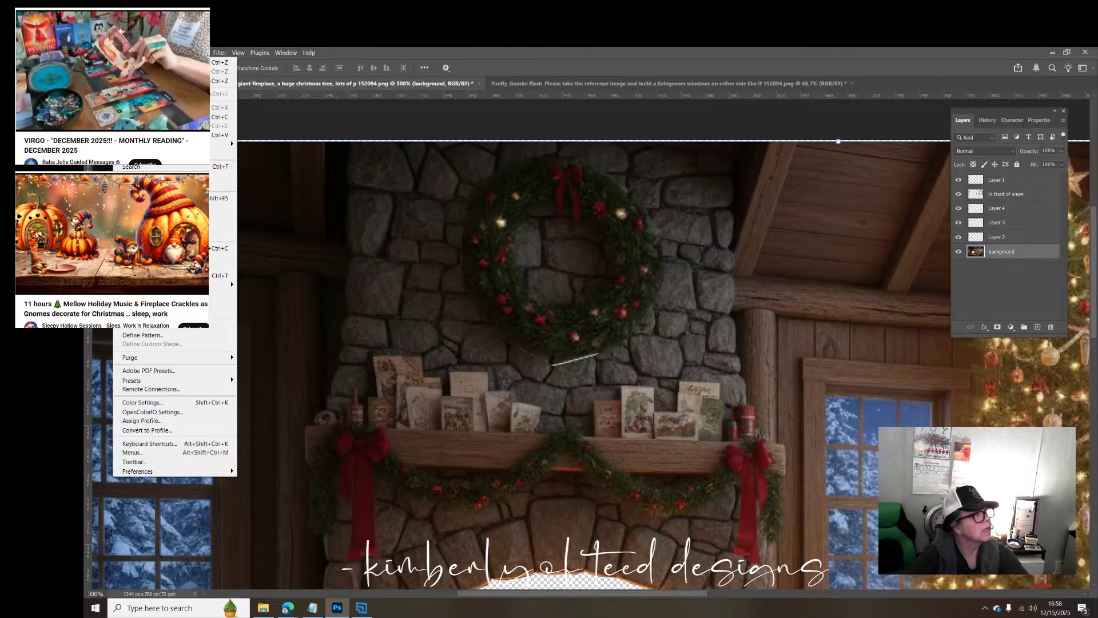
{"action": "left_click", "coordinate": [171, 62]}
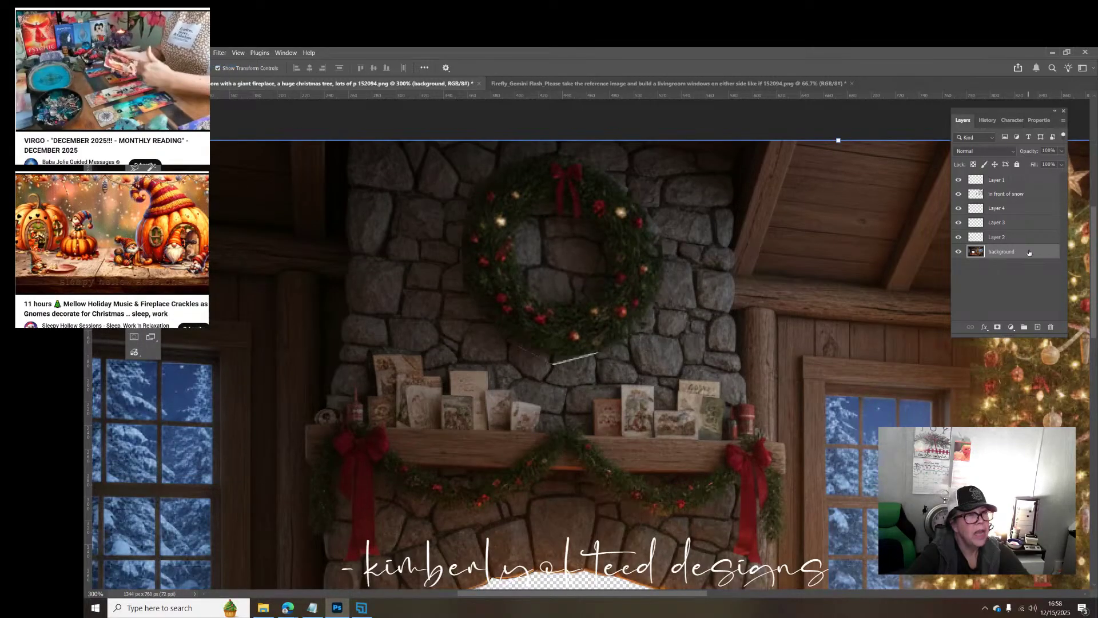
{"action": "left_click", "coordinate": [1030, 208]}
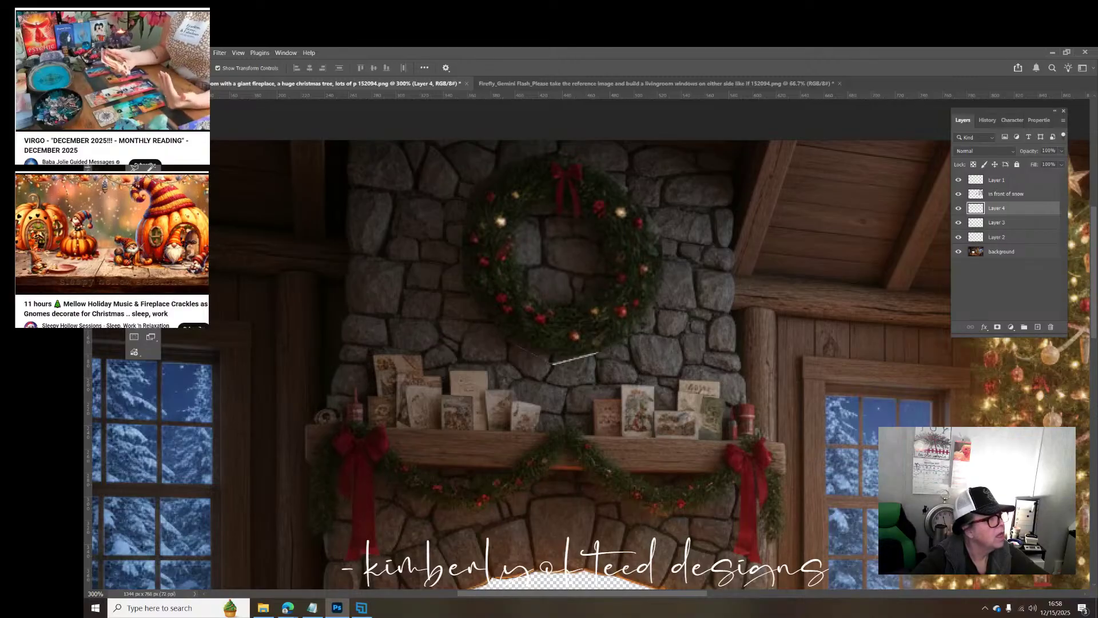
{"action": "left_click", "coordinate": [1024, 252]}
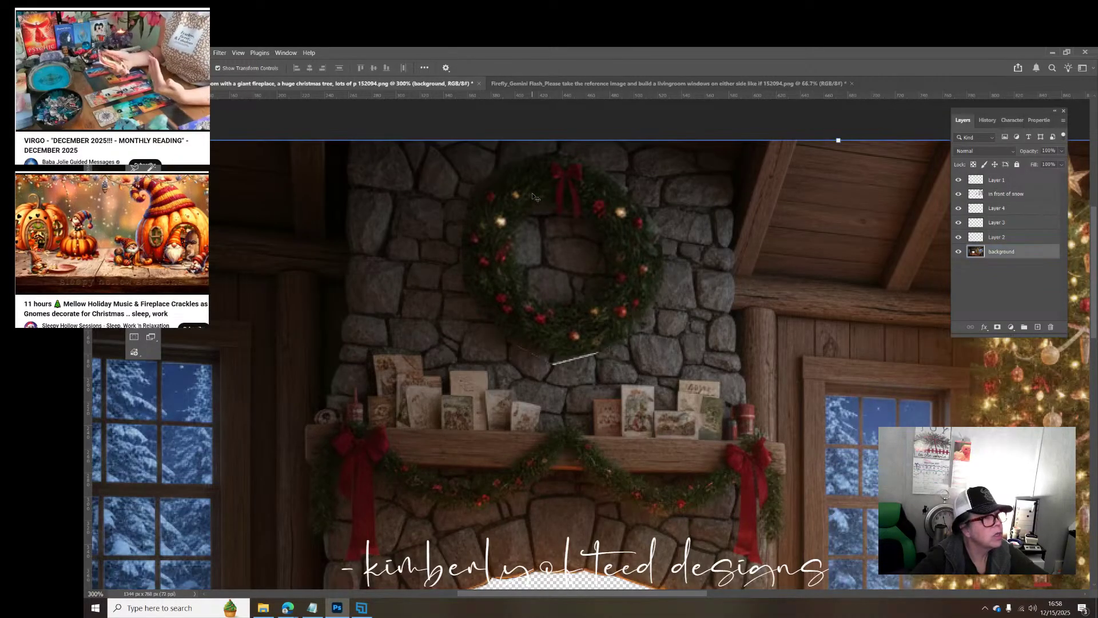
{"action": "left_click", "coordinate": [1018, 236]}
{"action": "left_click", "coordinate": [1017, 209]}
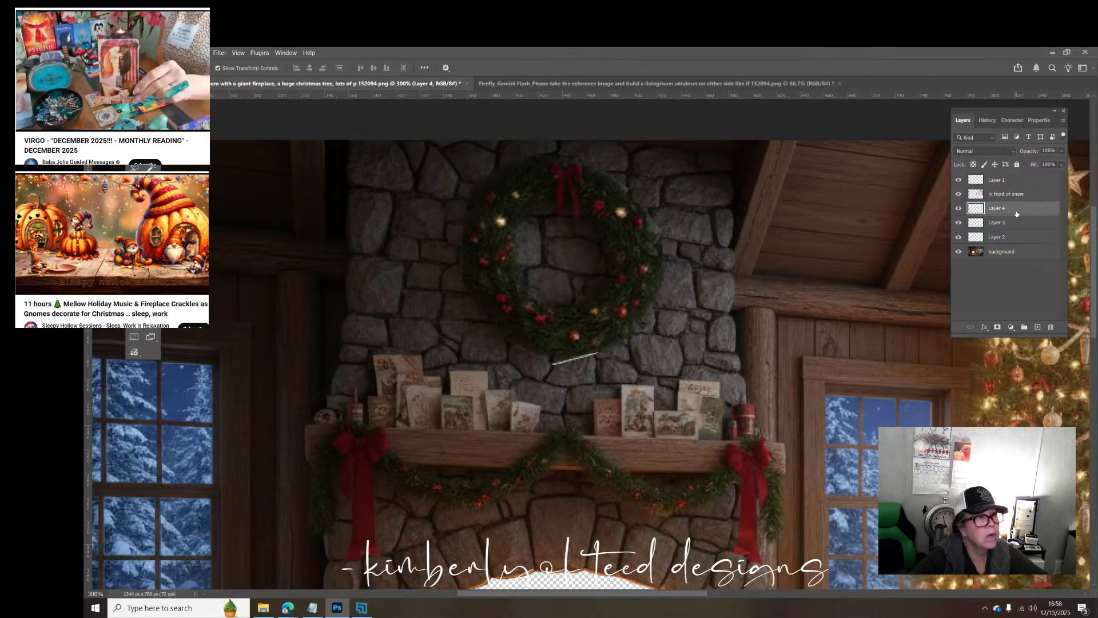
{"action": "double_click", "coordinate": [995, 211]}
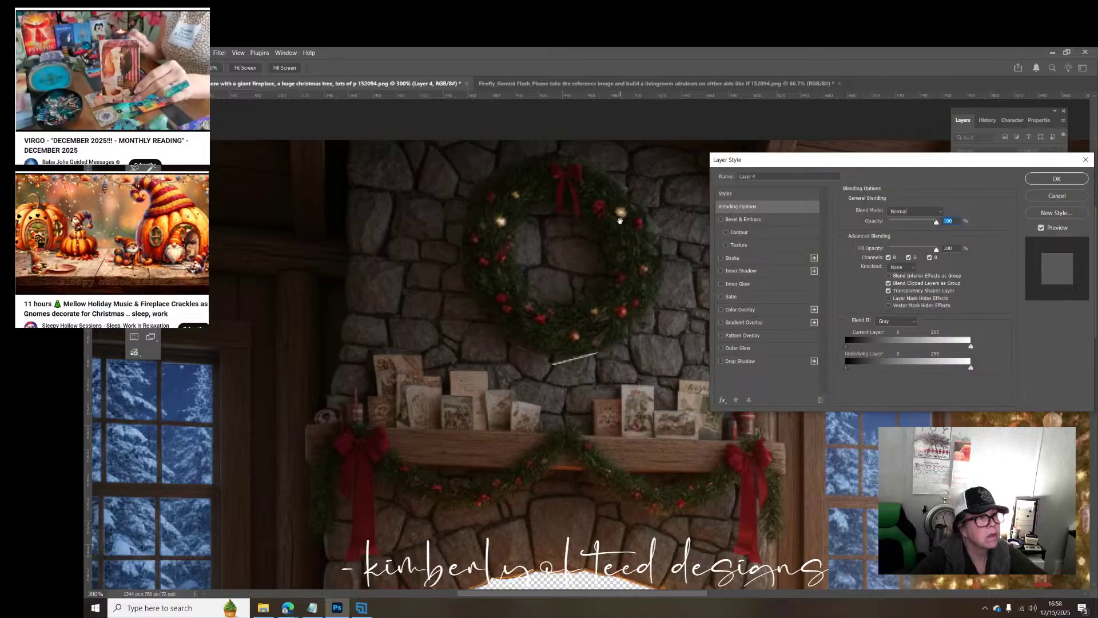
{"action": "left_click", "coordinate": [1057, 195]}
{"action": "left_click", "coordinate": [569, 221]}
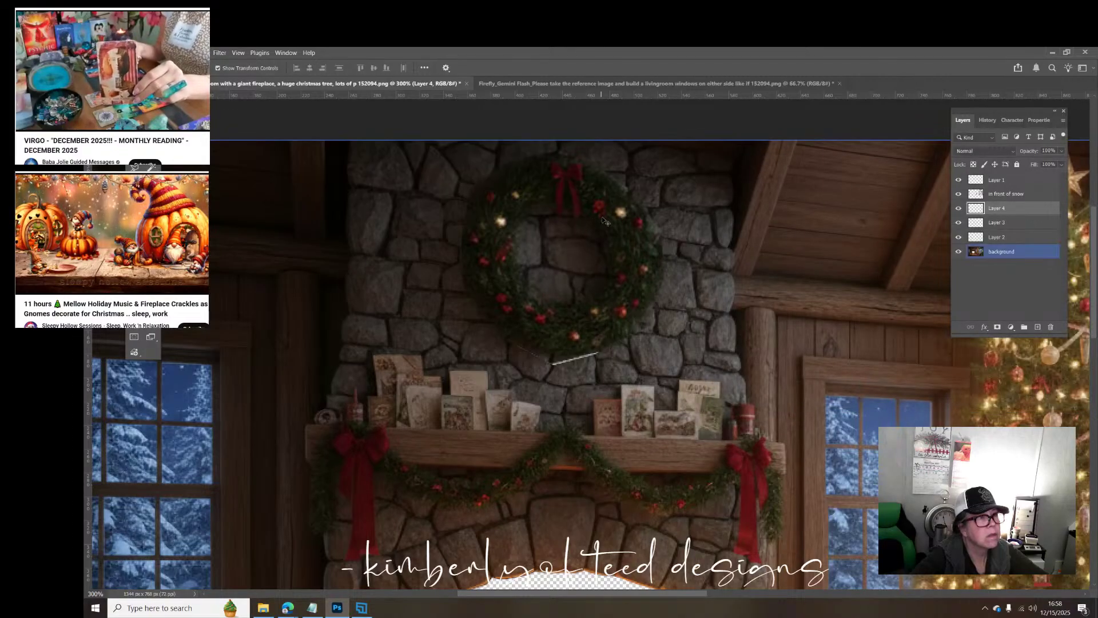
Step: Roll the history back to the wreath's Polygonal Lasso selection and copy the wreath onto its own new layer
{"action": "left_click", "coordinate": [986, 121]}
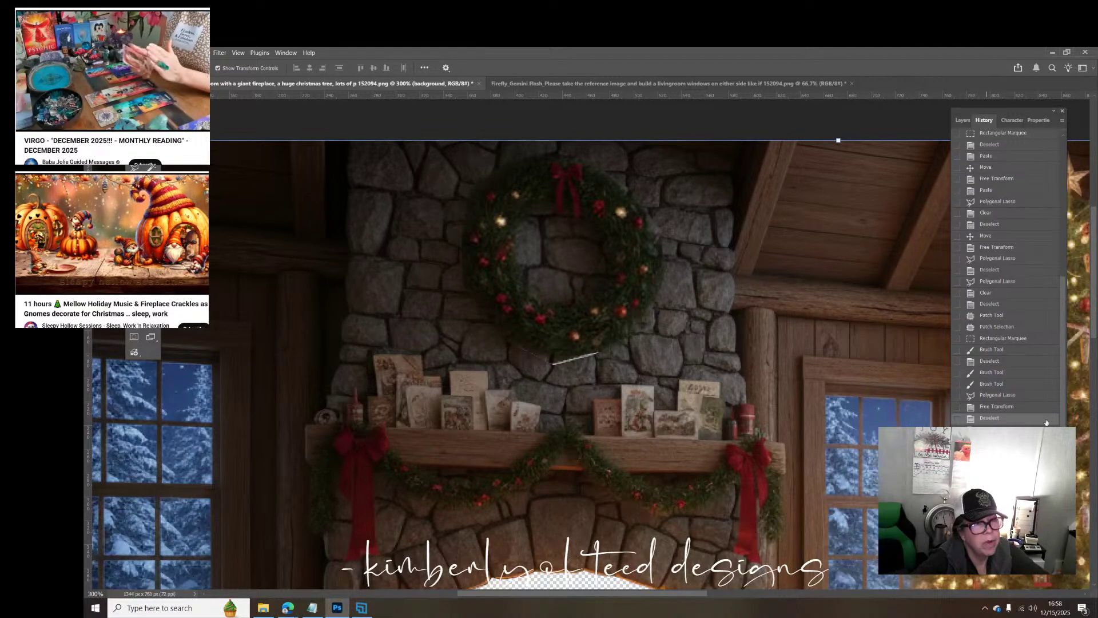
{"action": "left_click", "coordinate": [989, 395]}
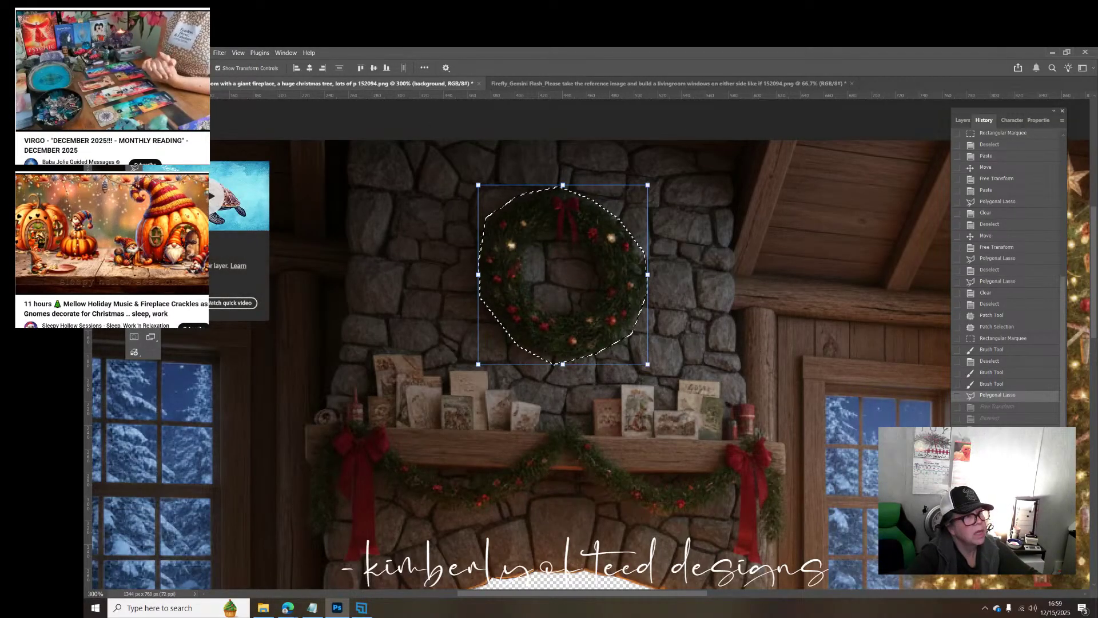
{"action": "key", "text": "ctrl+d"}
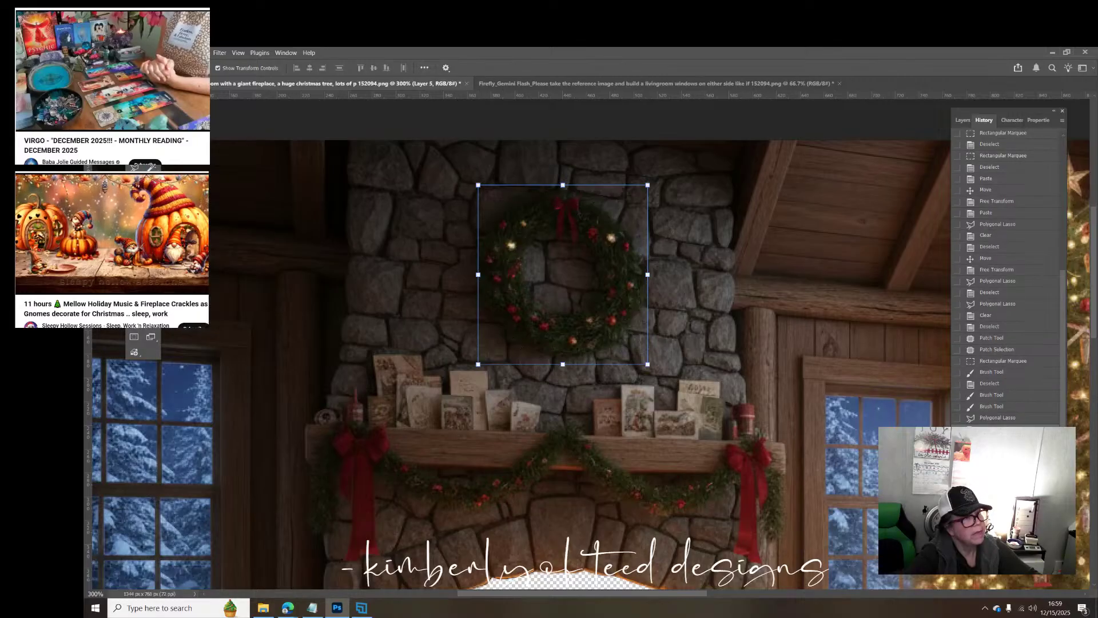
Step: Enlarge the wreath on Layer 5 proportionally, extending it upward and downward over the stone chimney above the mantel cards
{"action": "left_click", "coordinate": [955, 122]}
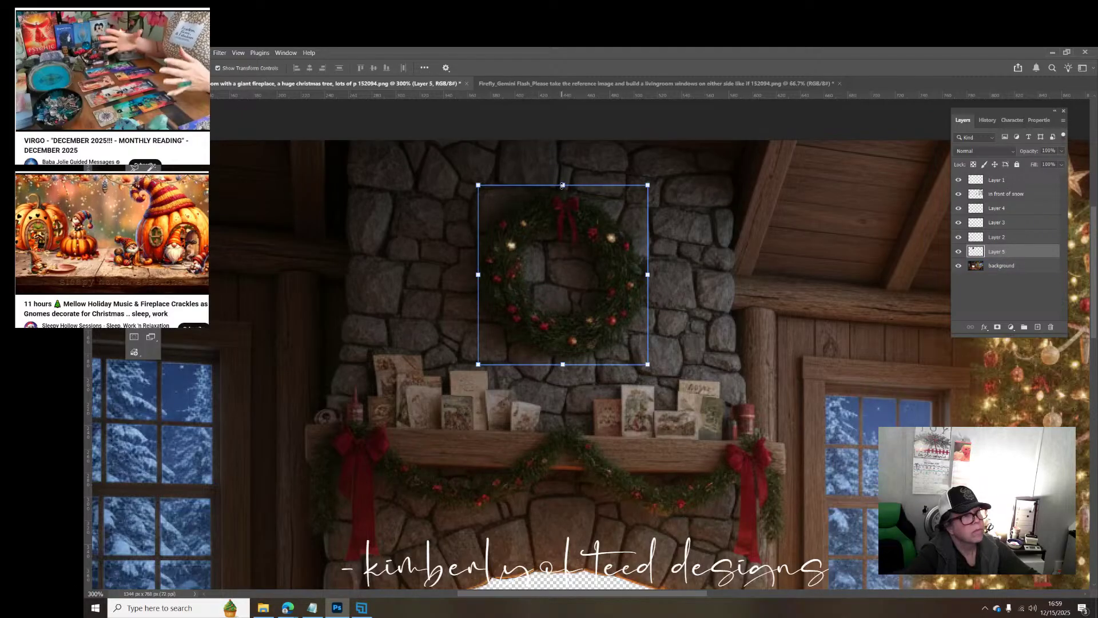
{"action": "left_click_drag", "start_coordinate": [562, 185], "coordinate": [549, 152]}
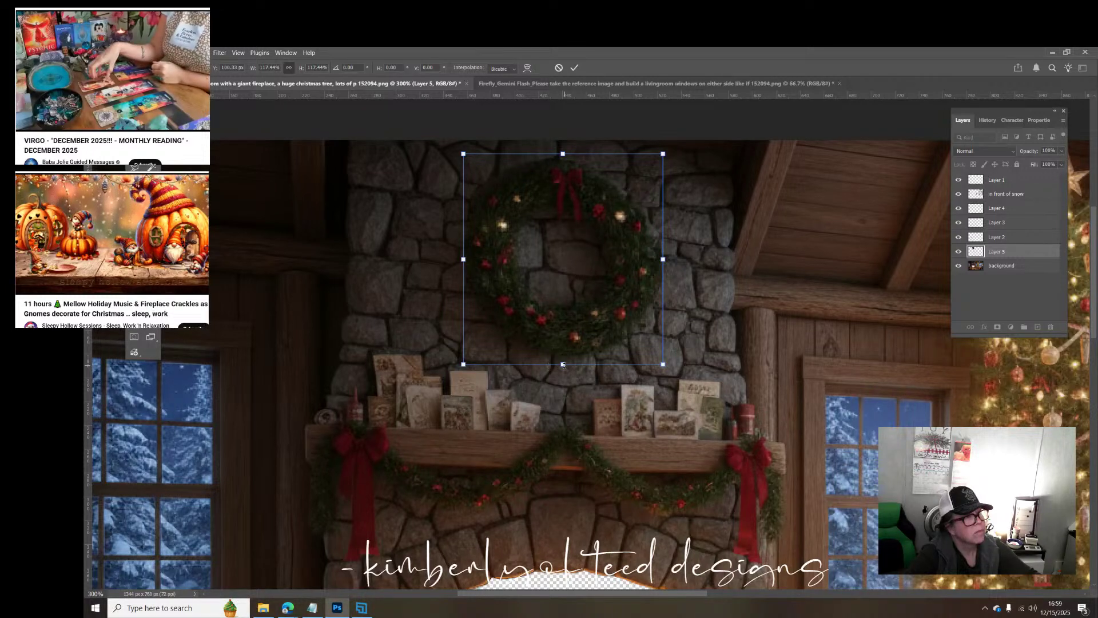
{"action": "left_click_drag", "start_coordinate": [563, 365], "coordinate": [562, 389]}
{"action": "key", "text": "Return"}
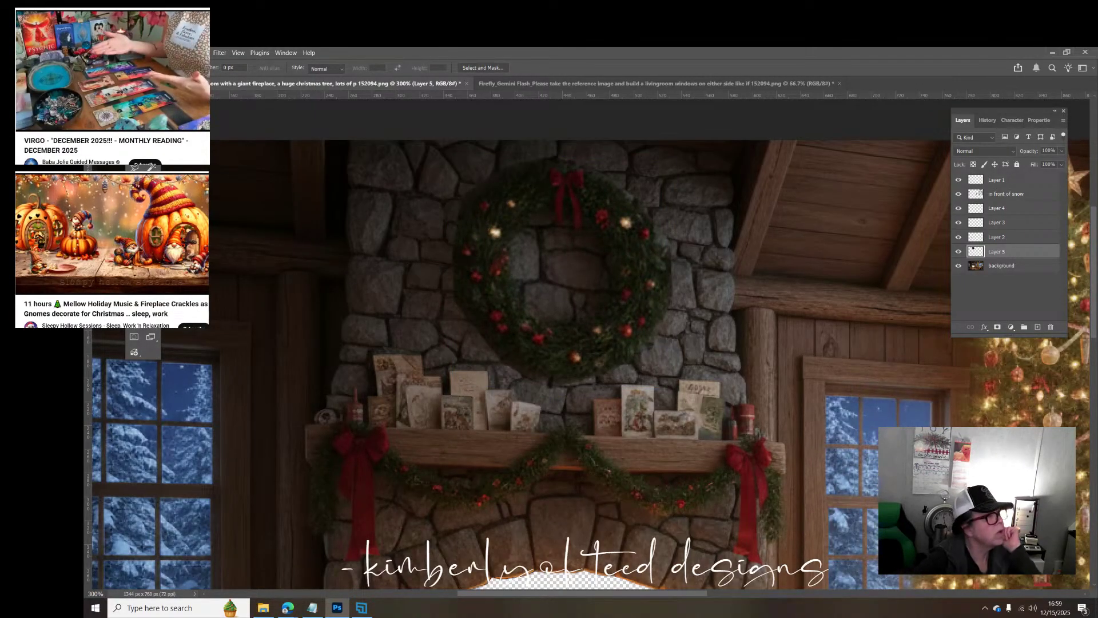
Step: Cut out the stone inside the enlarged wreath's opening with the Polygonal Lasso, deselect, and nudge the wreath slightly lower
{"action": "key", "text": "l"}
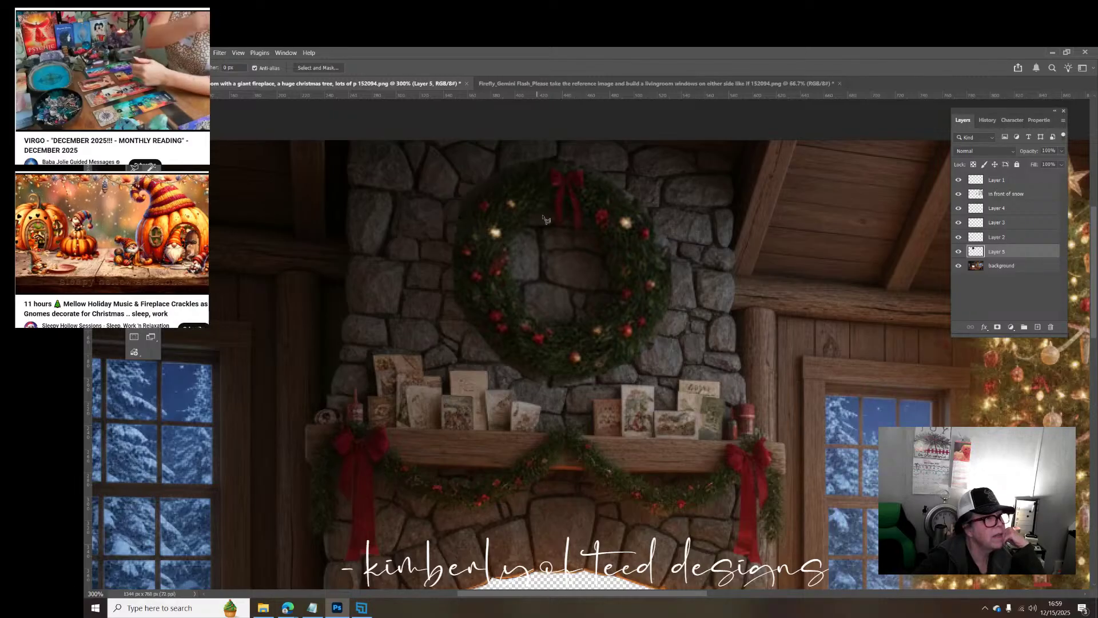
{"action": "mouse_move", "coordinate": [544, 216]}
{"action": "left_mouse_down"}
{"action": "mouse_move", "coordinate": [594, 231]}
{"action": "mouse_move", "coordinate": [610, 280]}
{"action": "mouse_move", "coordinate": [607, 300]}
{"action": "mouse_move", "coordinate": [571, 326]}
{"action": "mouse_move", "coordinate": [533, 322]}
{"action": "mouse_move", "coordinate": [514, 297]}
{"action": "mouse_move", "coordinate": [513, 240]}
{"action": "mouse_move", "coordinate": [547, 220]}
{"action": "left_mouse_up"}
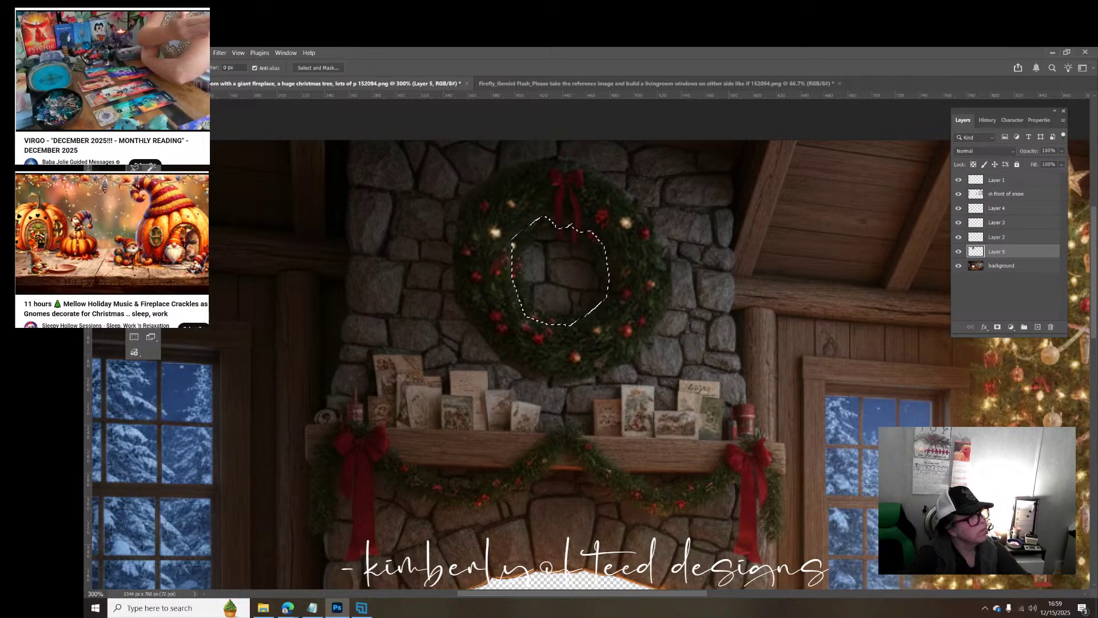
{"action": "key", "text": "m"}
{"action": "left_click", "coordinate": [321, 219]}
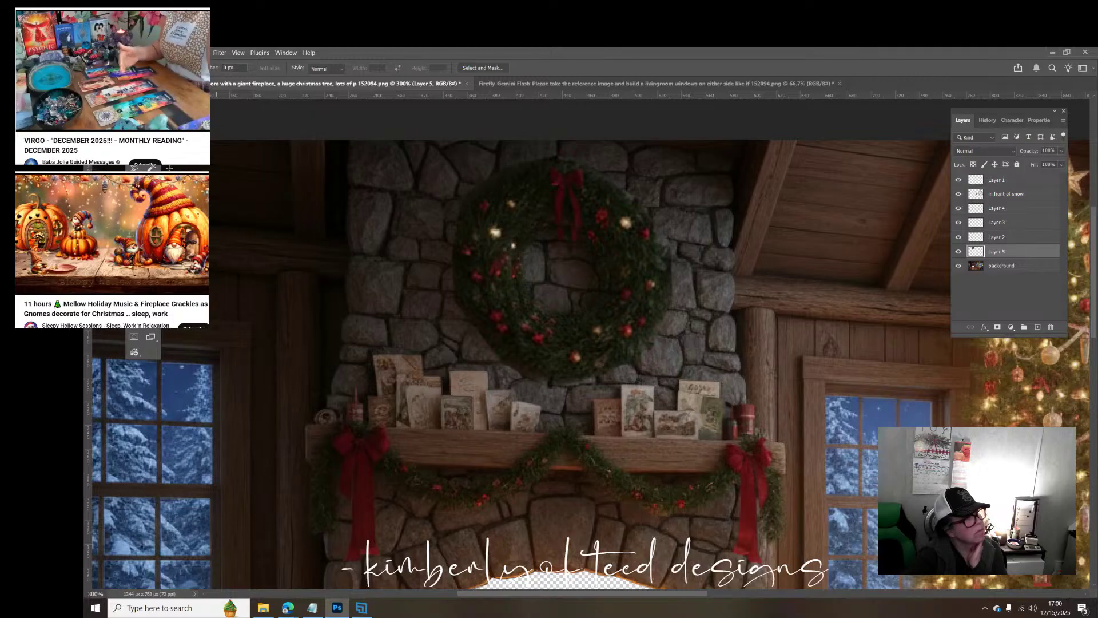
{"action": "key", "text": "v"}
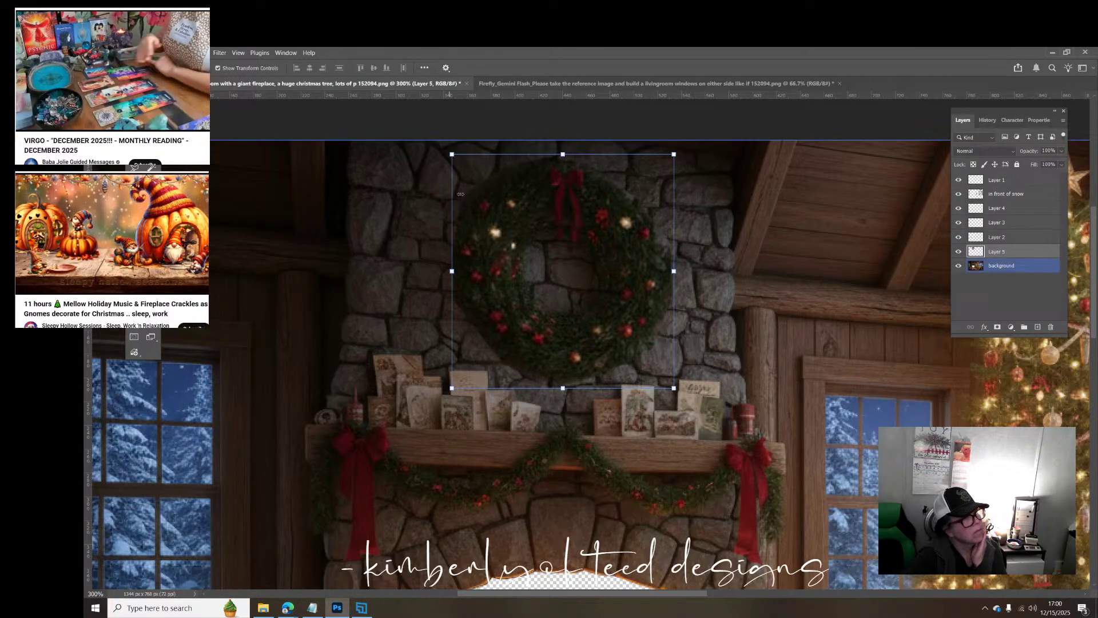
{"action": "mouse_move", "coordinate": [567, 196]}
{"action": "left_mouse_down"}
{"action": "mouse_move", "coordinate": [579, 197]}
{"action": "mouse_move", "coordinate": [568, 201]}
{"action": "left_mouse_up"}
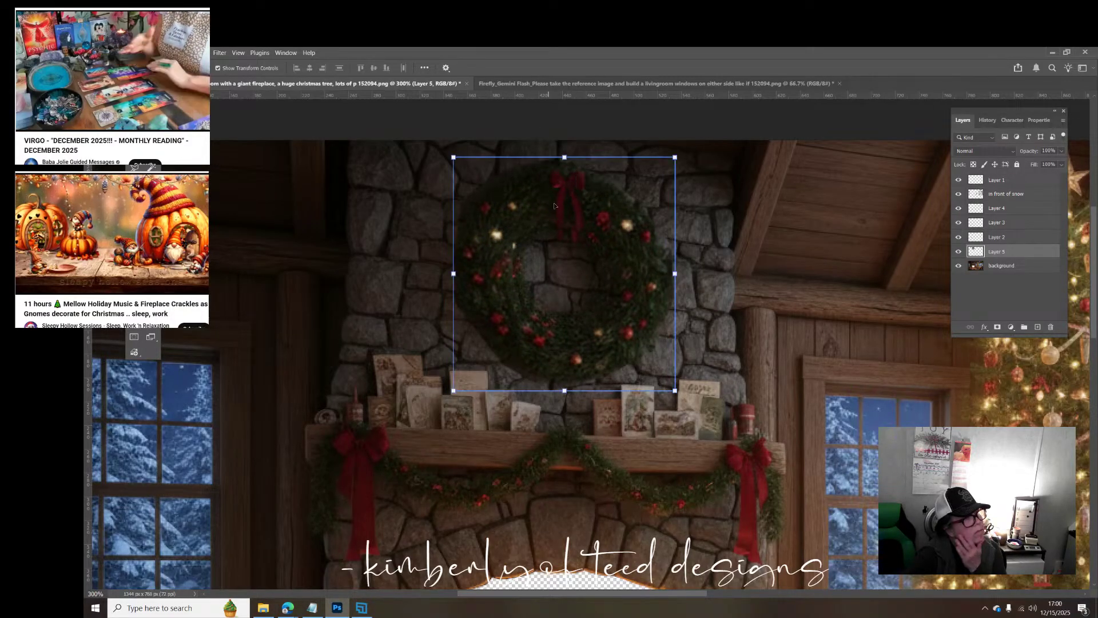
Step: Outline the leftover stone along the wreath's lower-left edge with the Polygonal Lasso, clear it from Layer 5, and deselect
{"action": "key", "text": "m"}
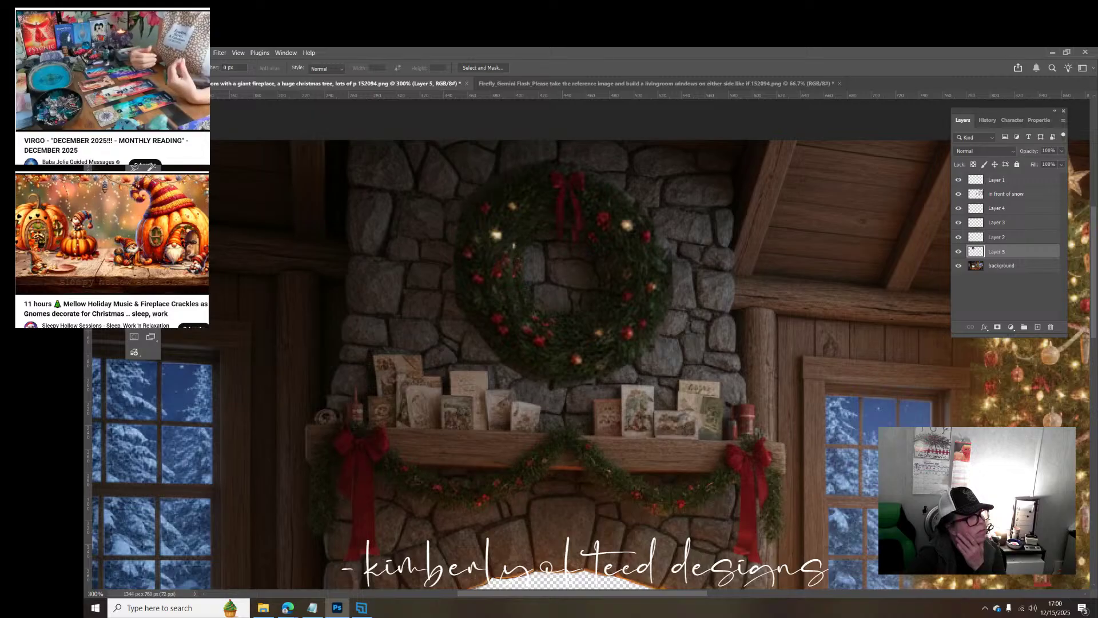
{"action": "key", "text": "l"}
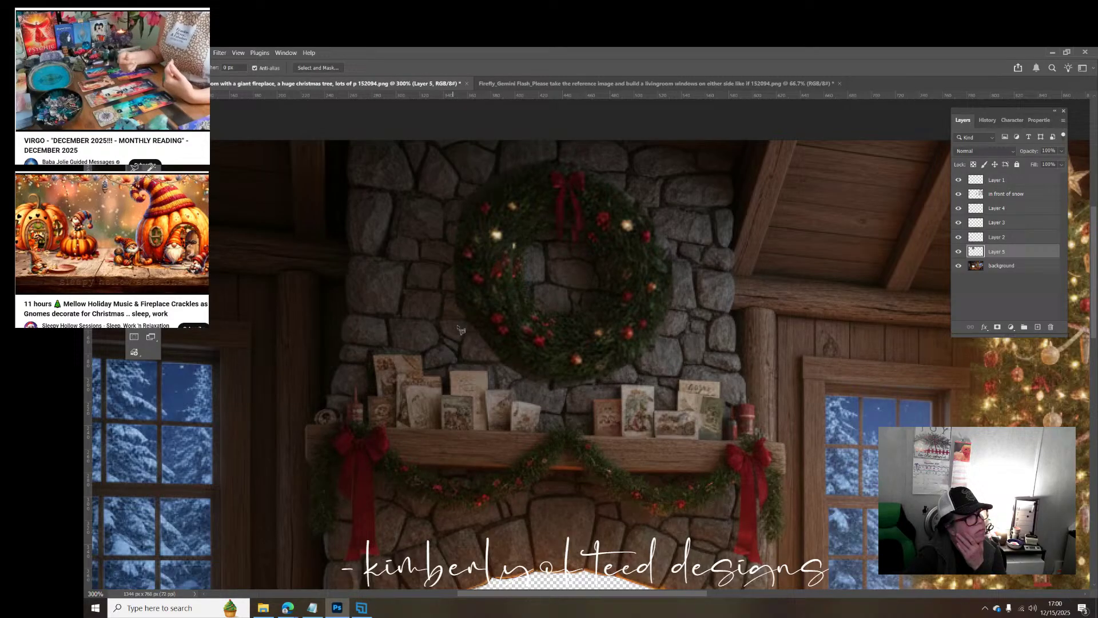
{"action": "left_click", "coordinate": [595, 379]}
{"action": "mouse_move", "coordinate": [544, 384]}
{"action": "left_mouse_down"}
{"action": "mouse_move", "coordinate": [490, 351]}
{"action": "mouse_move", "coordinate": [448, 247]}
{"action": "mouse_move", "coordinate": [407, 265]}
{"action": "mouse_move", "coordinate": [431, 326]}
{"action": "mouse_move", "coordinate": [461, 350]}
{"action": "mouse_move", "coordinate": [501, 358]}
{"action": "mouse_move", "coordinate": [534, 388]}
{"action": "mouse_move", "coordinate": [601, 383]}
{"action": "left_mouse_up"}
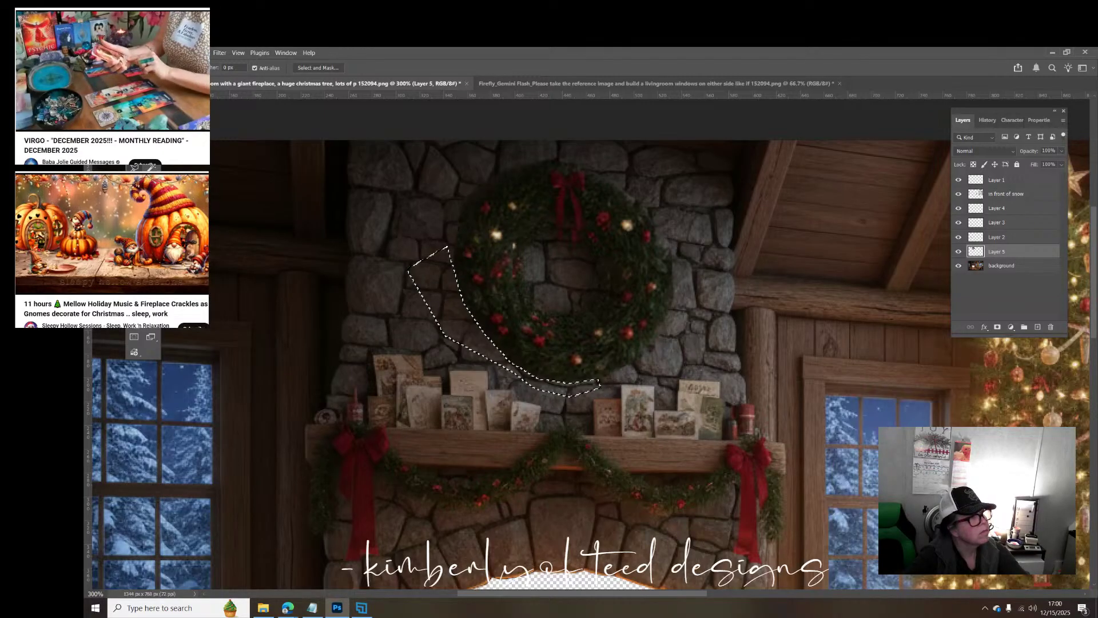
{"action": "key", "text": "m"}
{"action": "left_click", "coordinate": [240, 199]}
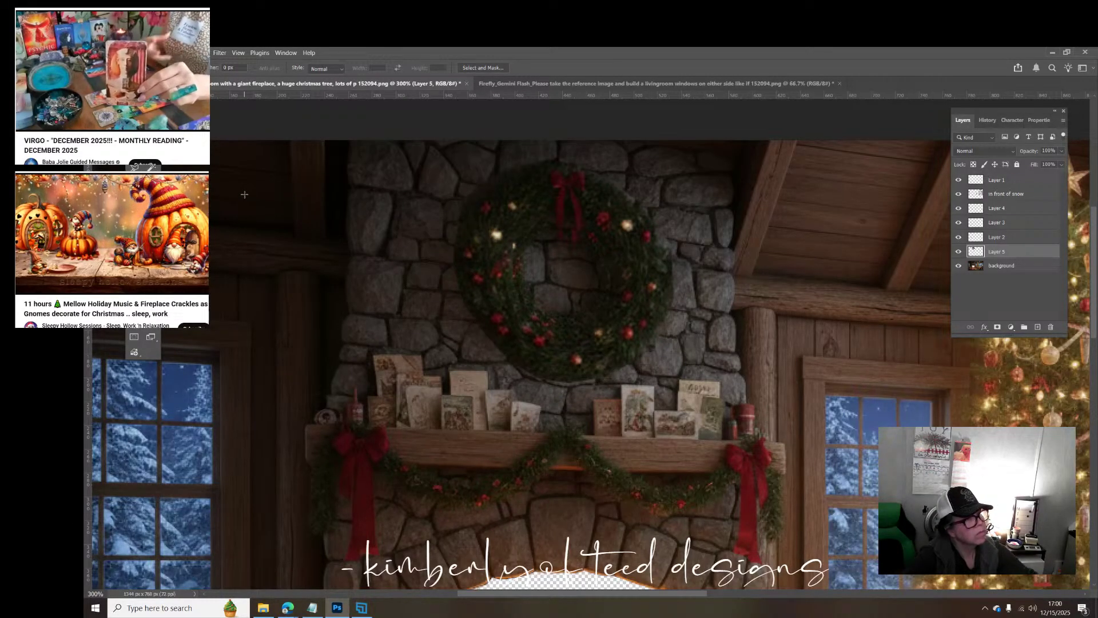
Step: Move the "in front of snow" layer to the top of the stack and compare the image with Layer 1 hidden and shown
{"action": "key", "text": "z"}
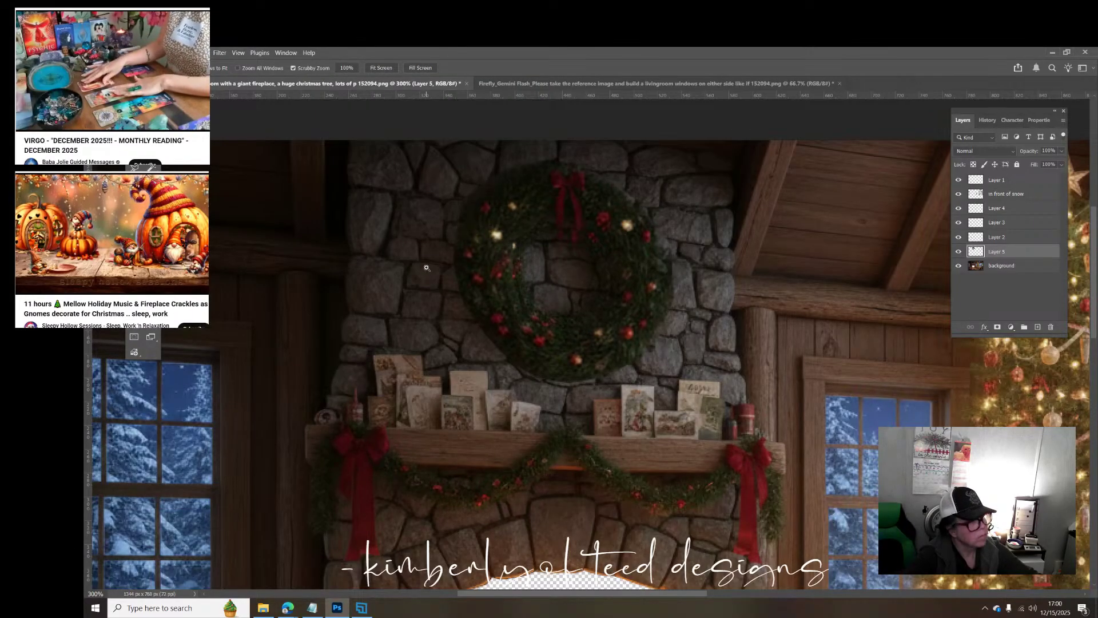
{"action": "key", "text": "ctrl+0"}
{"action": "key", "text": "ctrl+1"}
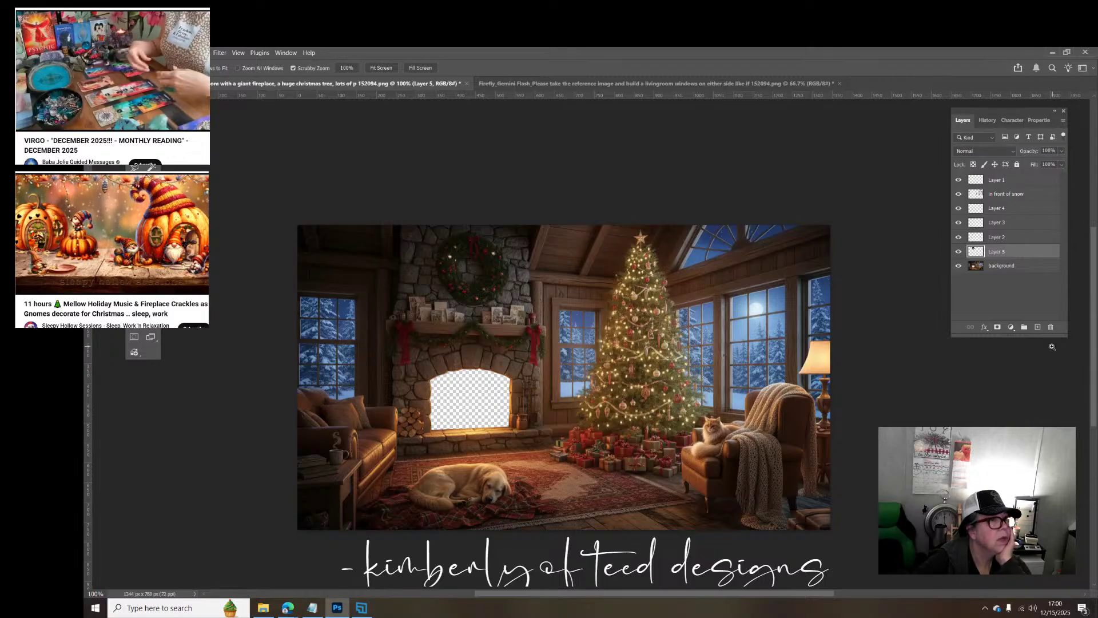
{"action": "left_click", "coordinate": [1002, 266]}
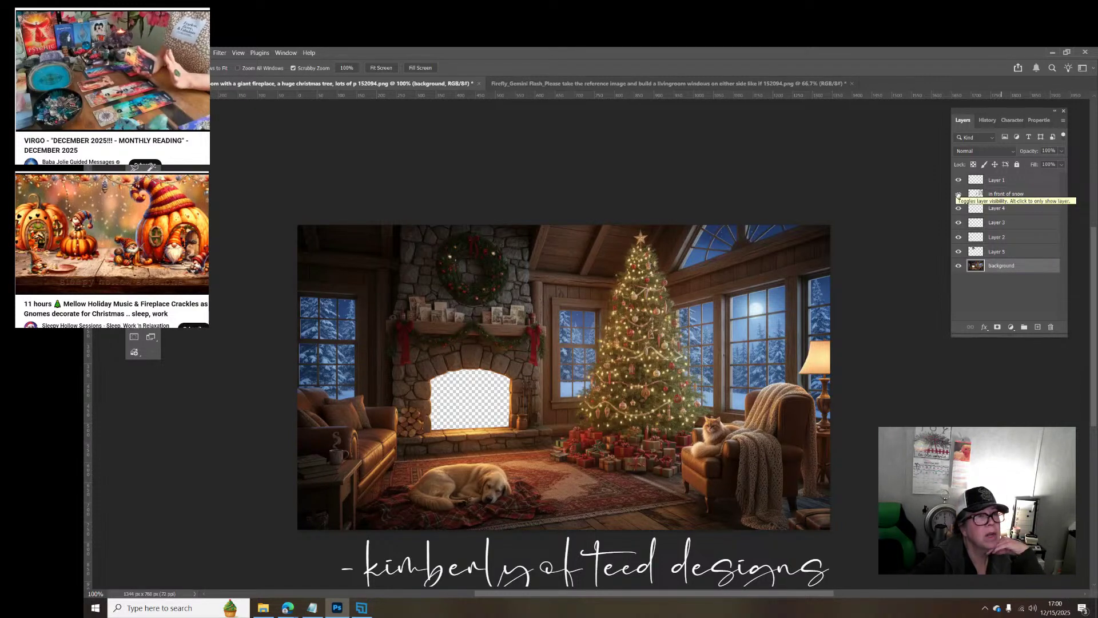
{"action": "left_click_drag", "start_coordinate": [998, 195], "coordinate": [1006, 178]}
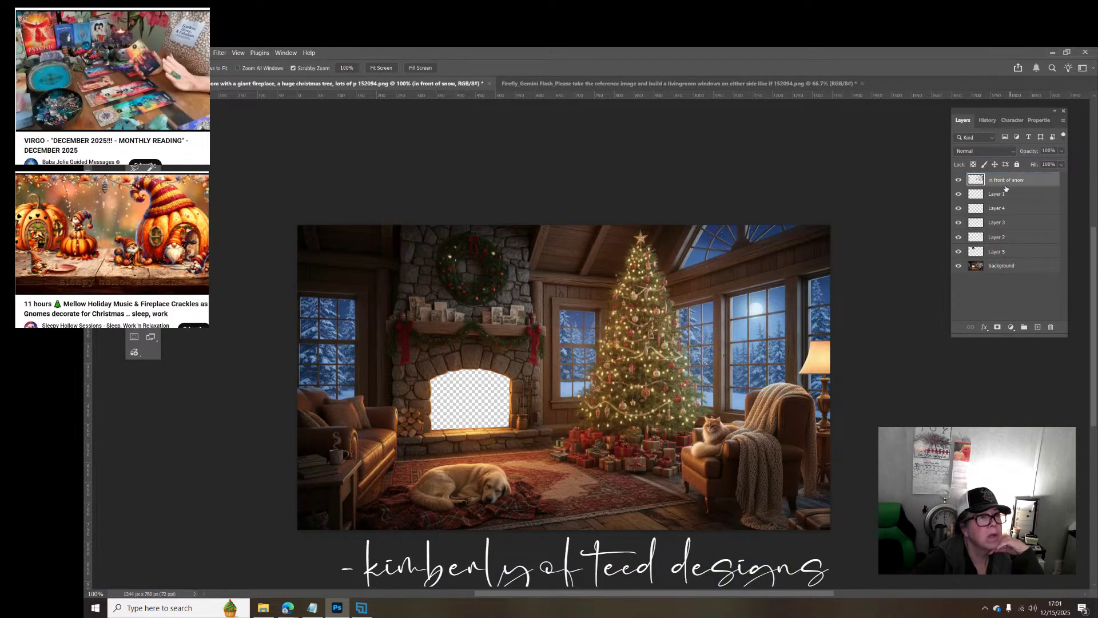
{"action": "left_click", "coordinate": [958, 195]}
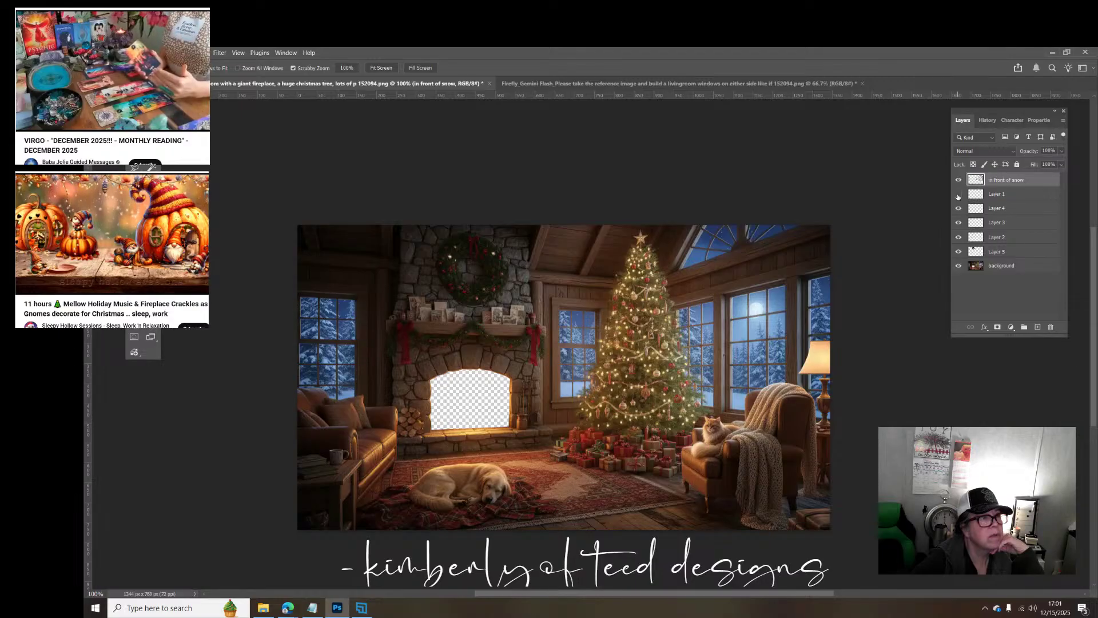
{"action": "left_click", "coordinate": [958, 195]}
{"action": "left_click", "coordinate": [958, 195]}
{"action": "left_click", "coordinate": [959, 195]}
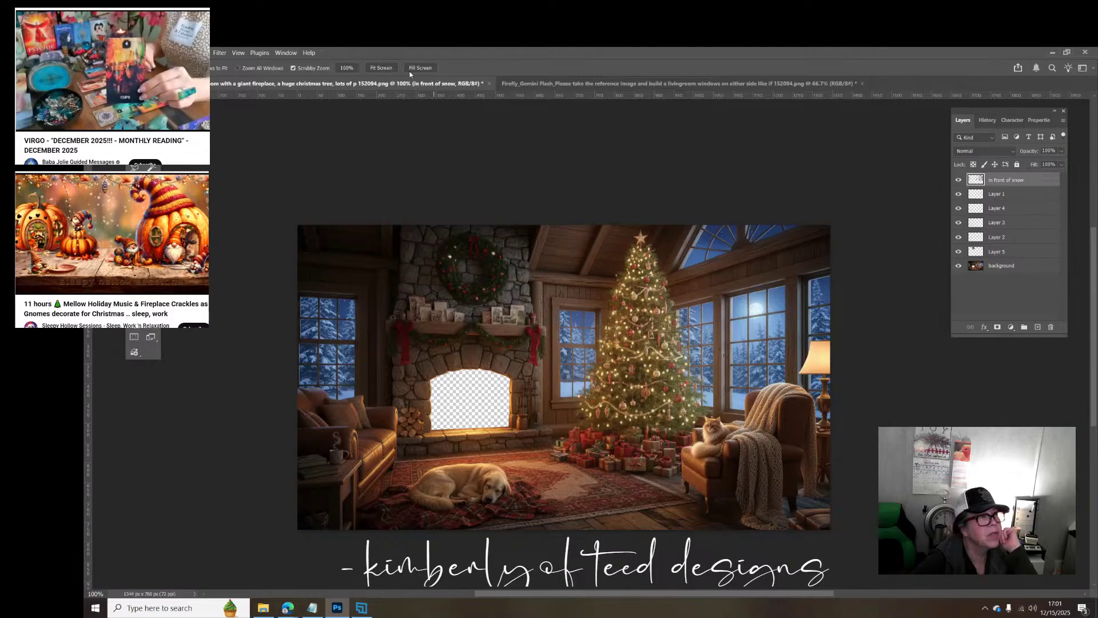
Step: Merge Layers 1 through 5 down into the background, keeping "in front of snow" separate, and check that layer with the background hidden
{"action": "left_click", "coordinate": [991, 195]}
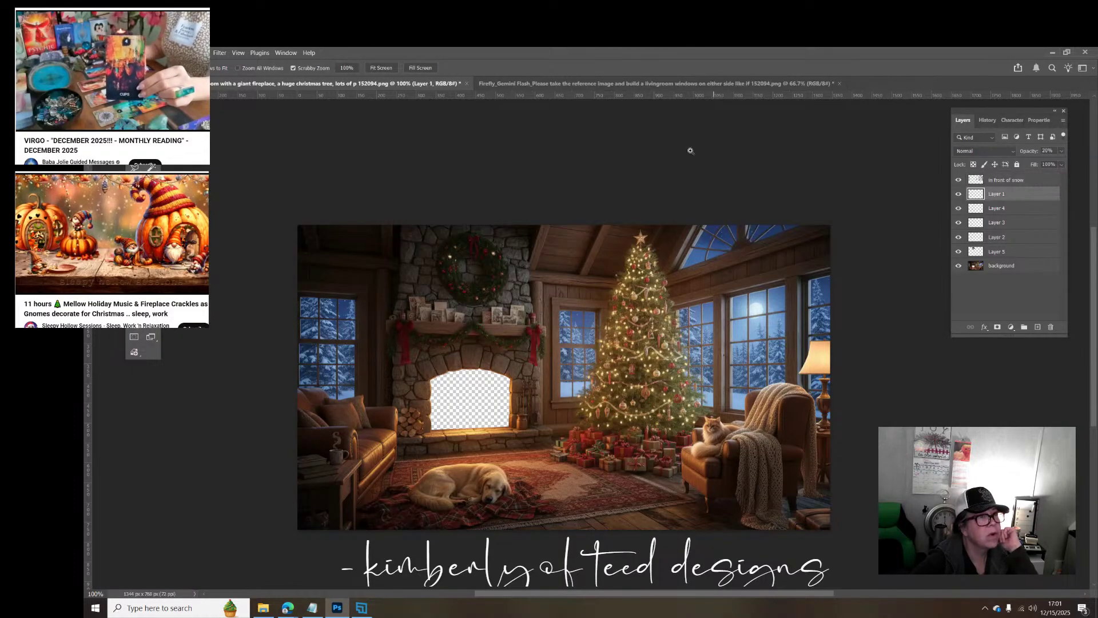
{"action": "left_click", "coordinate": [162, 52]}
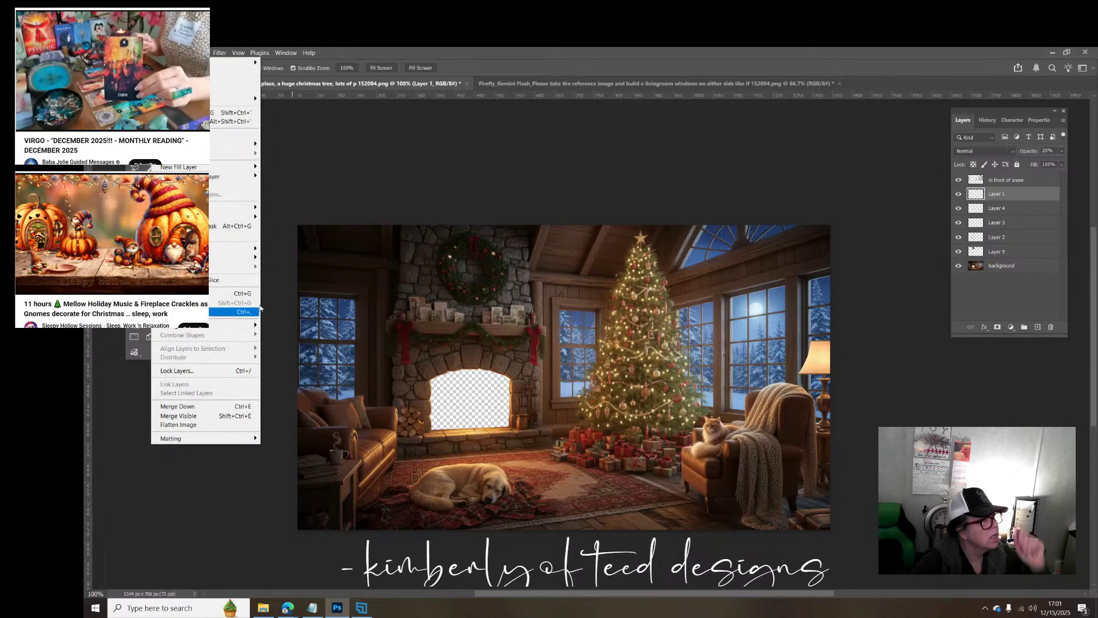
{"action": "left_click", "coordinate": [234, 407]}
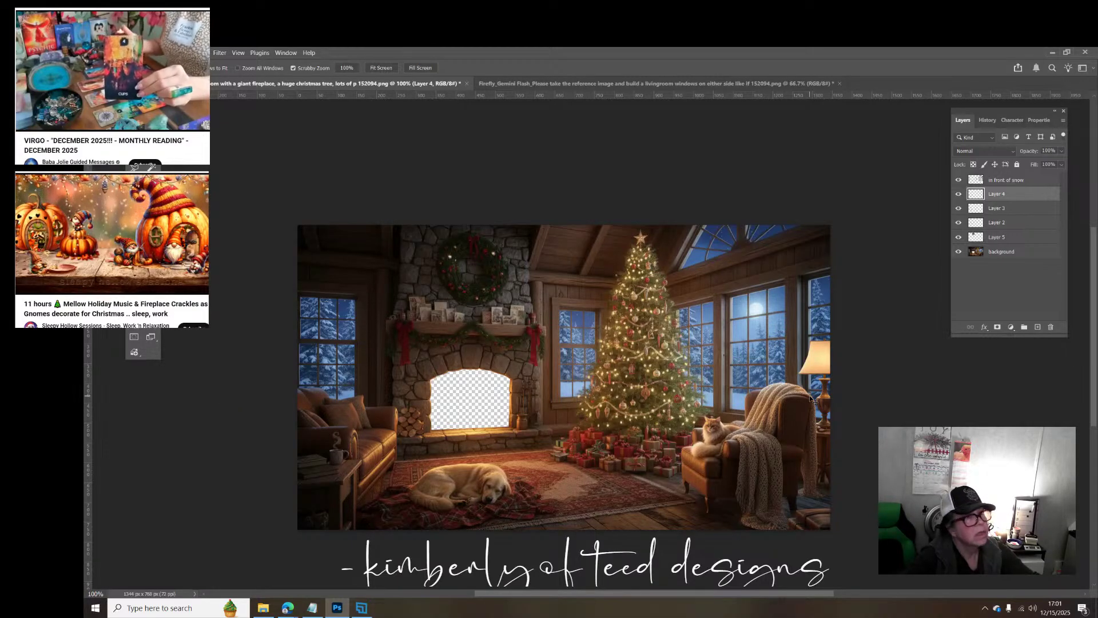
{"action": "key", "text": "ctrl+e"}
{"action": "key", "text": "ctrl+e"}
{"action": "key", "text": "ctrl+e"}
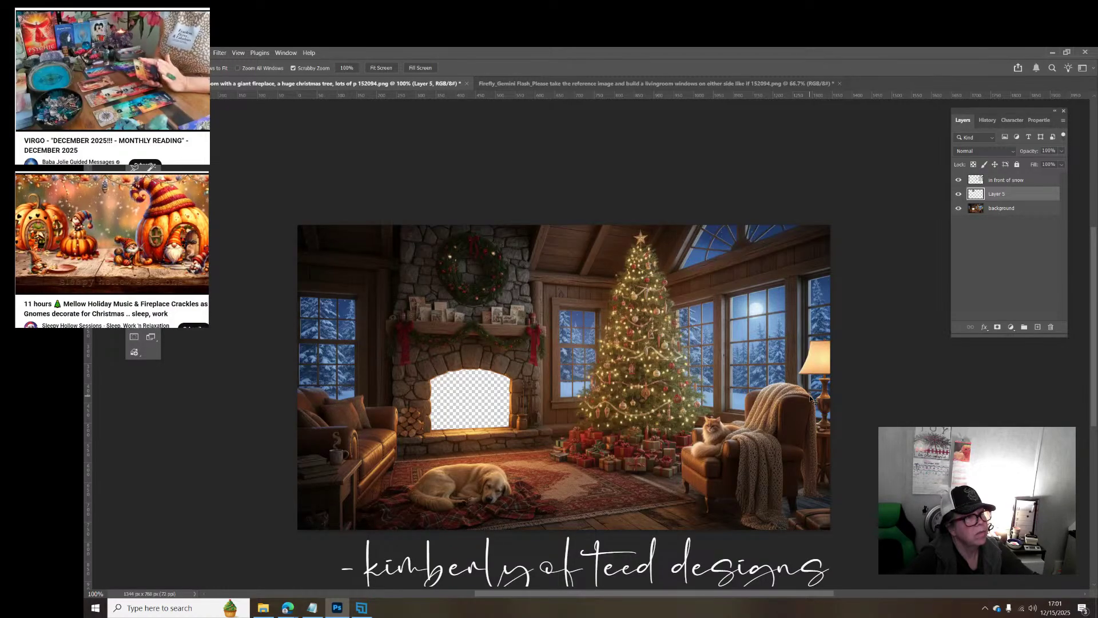
{"action": "key", "text": "ctrl+e"}
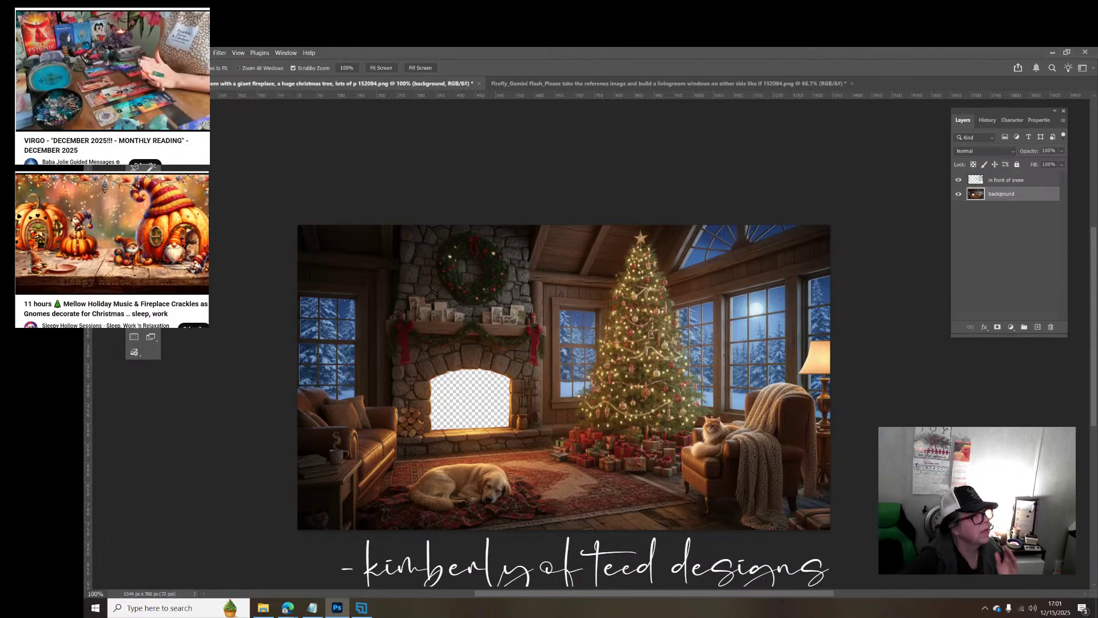
{"action": "left_click", "coordinate": [959, 193]}
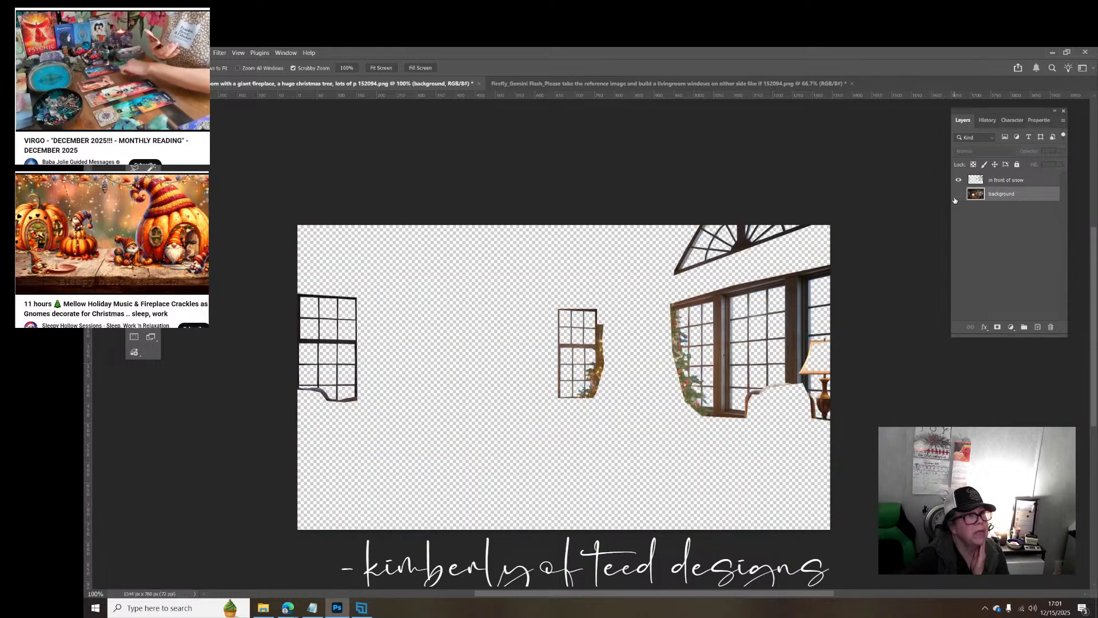
{"action": "left_click", "coordinate": [959, 194]}
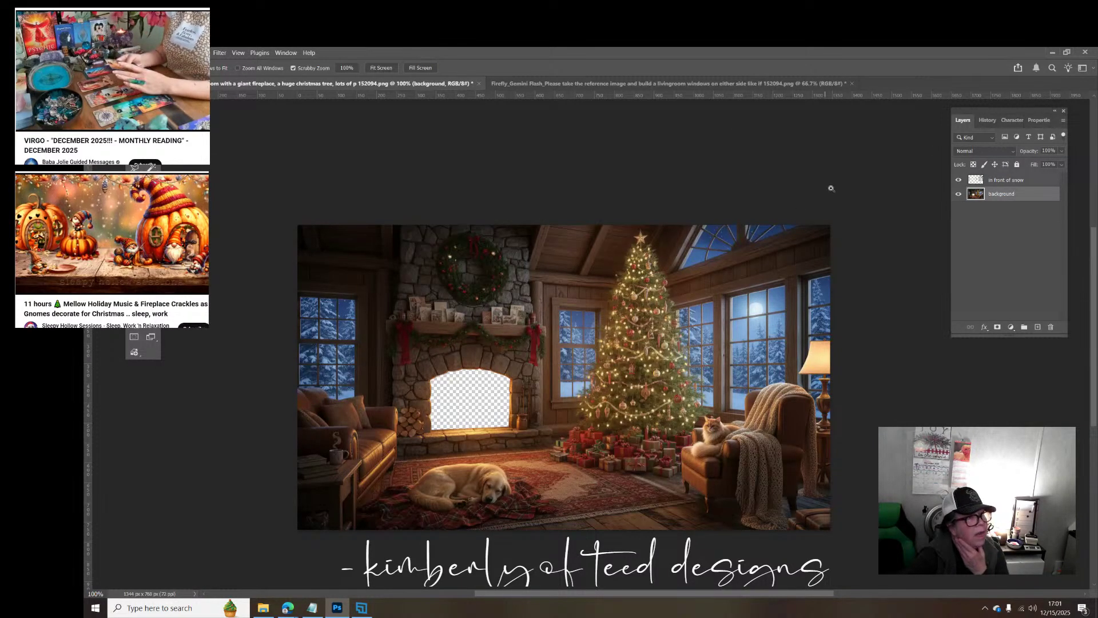
Step: Apply a Brightness/Contrast adjustment to the background layer with Brightness 61 and Contrast 42
{"action": "left_click", "coordinate": [141, 52]}
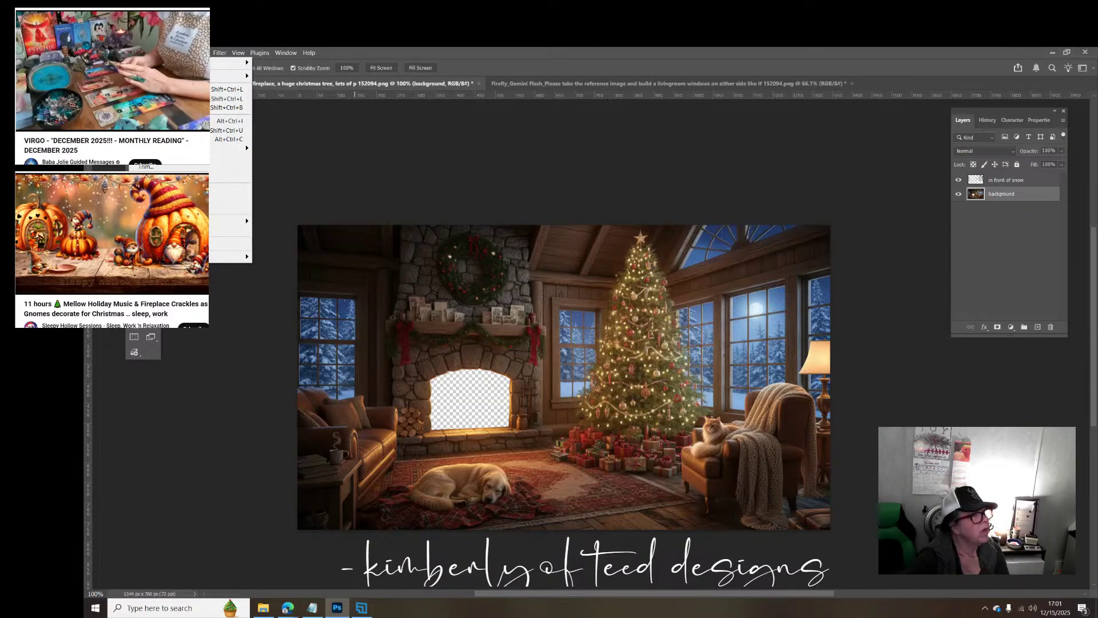
{"action": "mouse_move", "coordinate": [240, 76]}
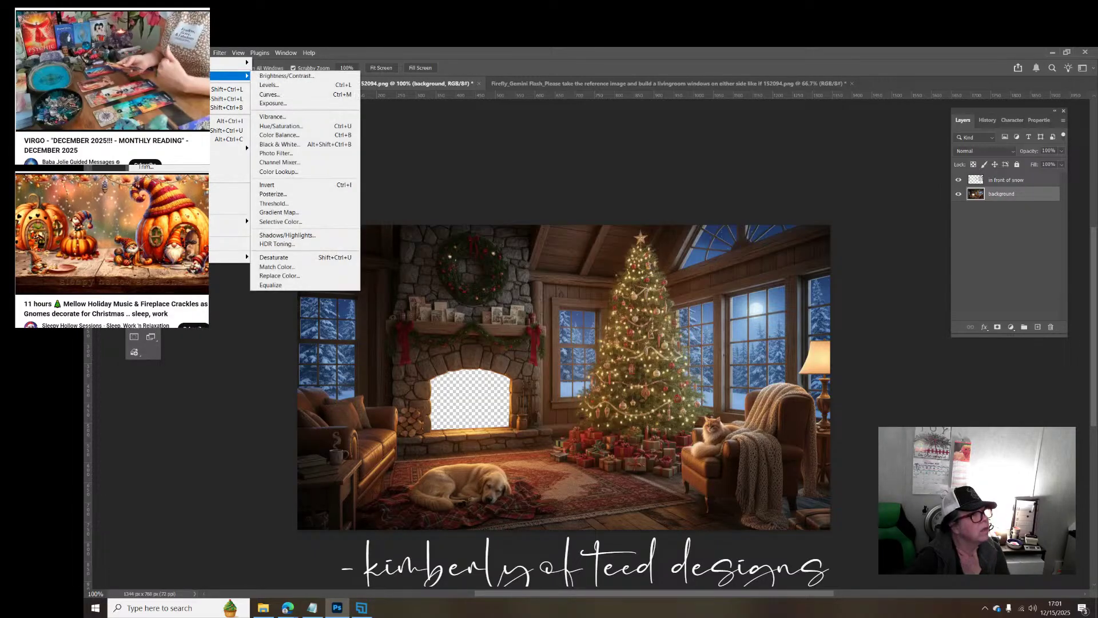
{"action": "left_click", "coordinate": [284, 75]}
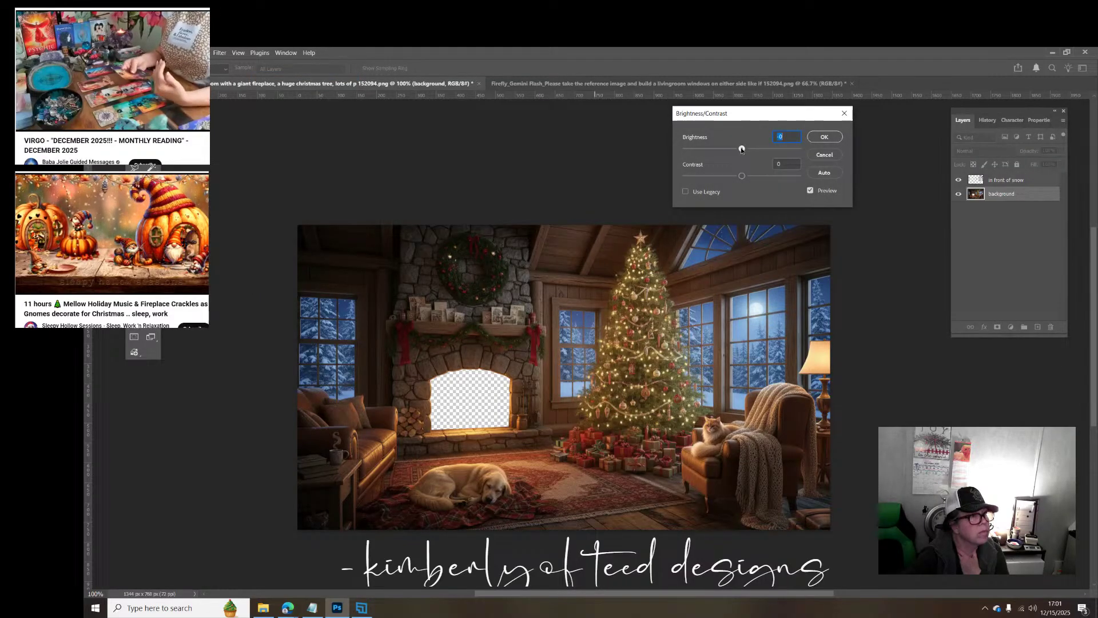
{"action": "left_click_drag", "start_coordinate": [741, 149], "coordinate": [764, 183]}
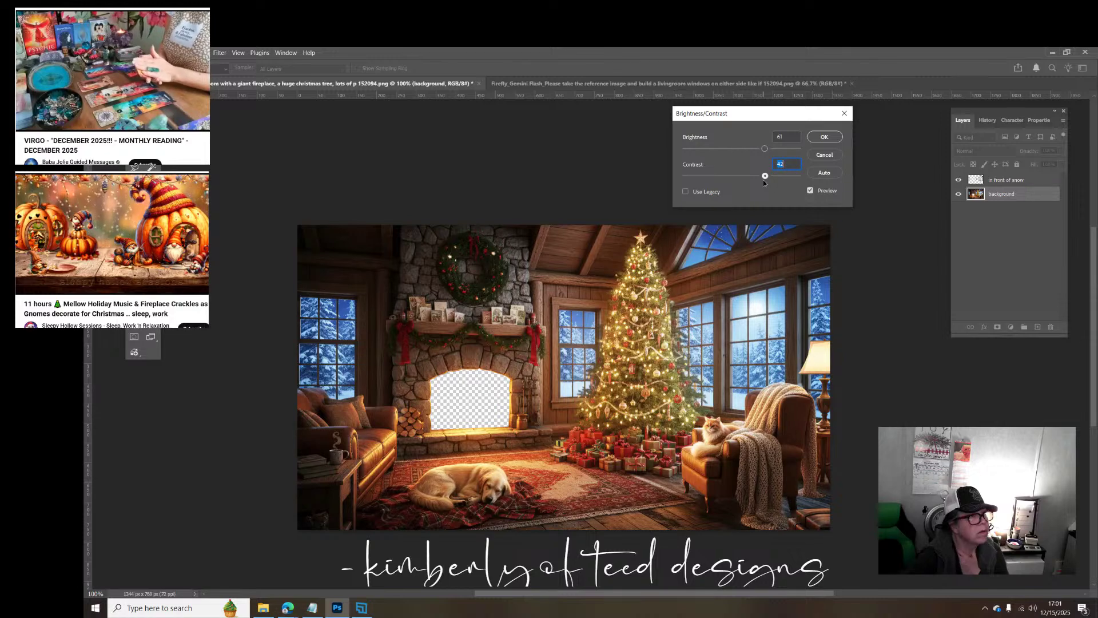
{"action": "left_click", "coordinate": [824, 136]}
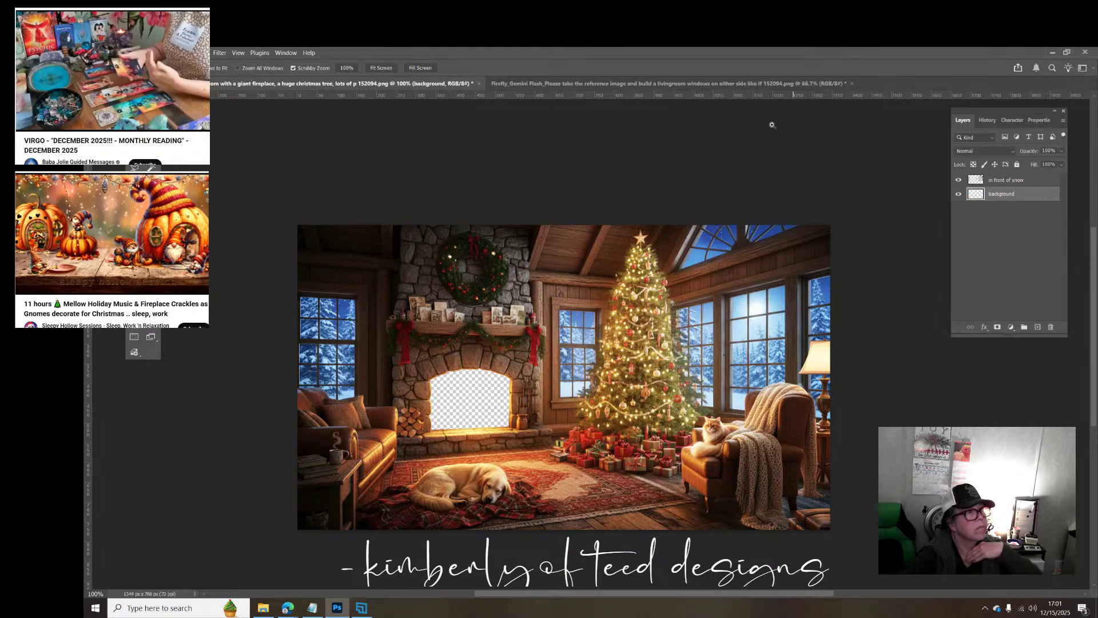
{"action": "key", "text": "z"}
Step: Apply a Vibrance adjustment of +100 to the background layer, leaving Saturation at 0
{"action": "left_click", "coordinate": [137, 52]}
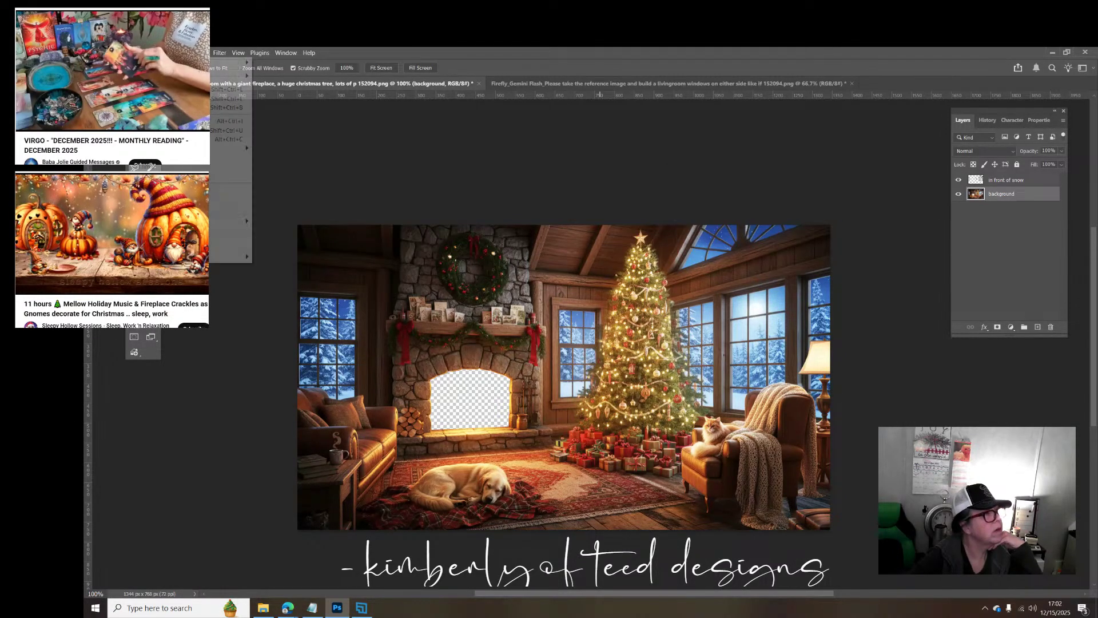
{"action": "mouse_move", "coordinate": [153, 76]}
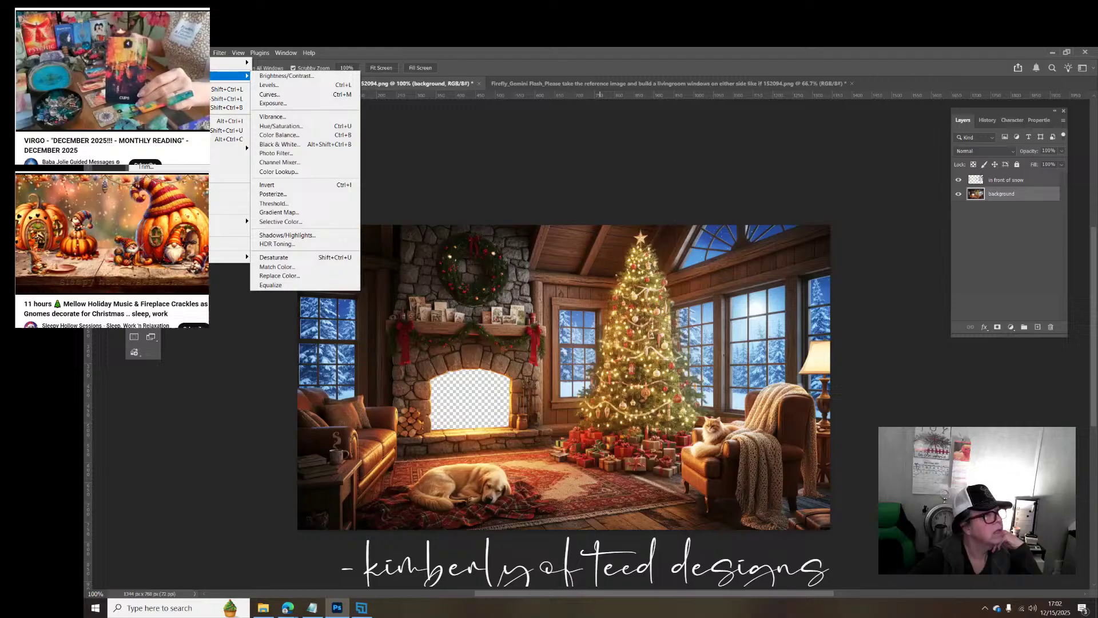
{"action": "left_click", "coordinate": [277, 117]}
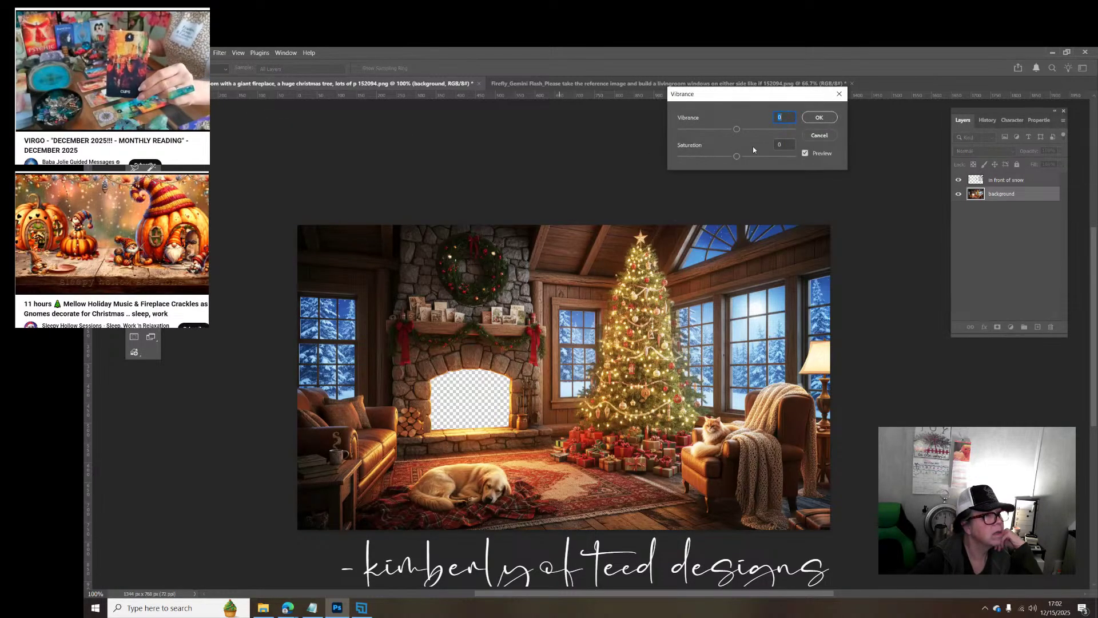
{"action": "left_click_drag", "start_coordinate": [738, 133], "coordinate": [807, 136]}
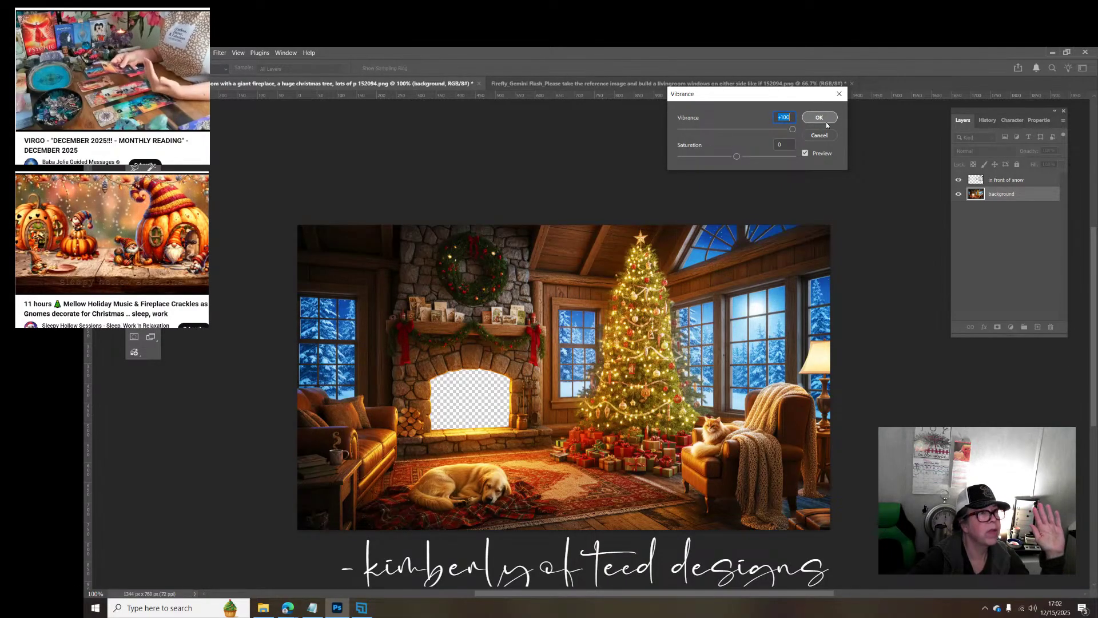
{"action": "left_click", "coordinate": [826, 122]}
{"action": "key", "text": "z"}
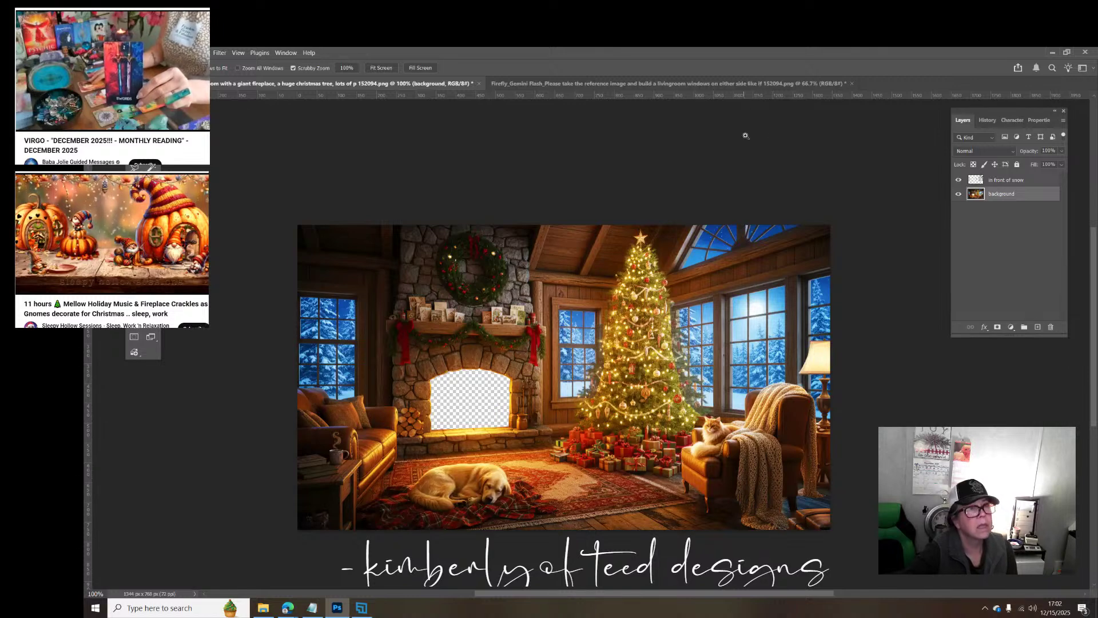
Step: Compare the living room image before and after the Brightness/Contrast and Vibrance adjustments through its history states
{"action": "left_click", "coordinate": [988, 121]}
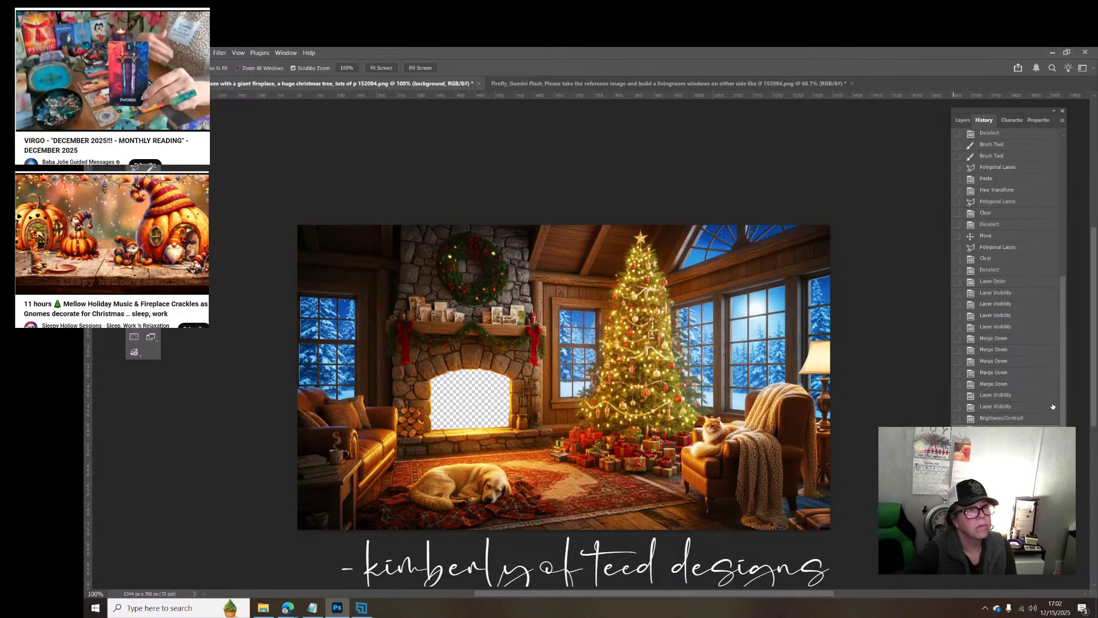
{"action": "left_click", "coordinate": [1009, 407]}
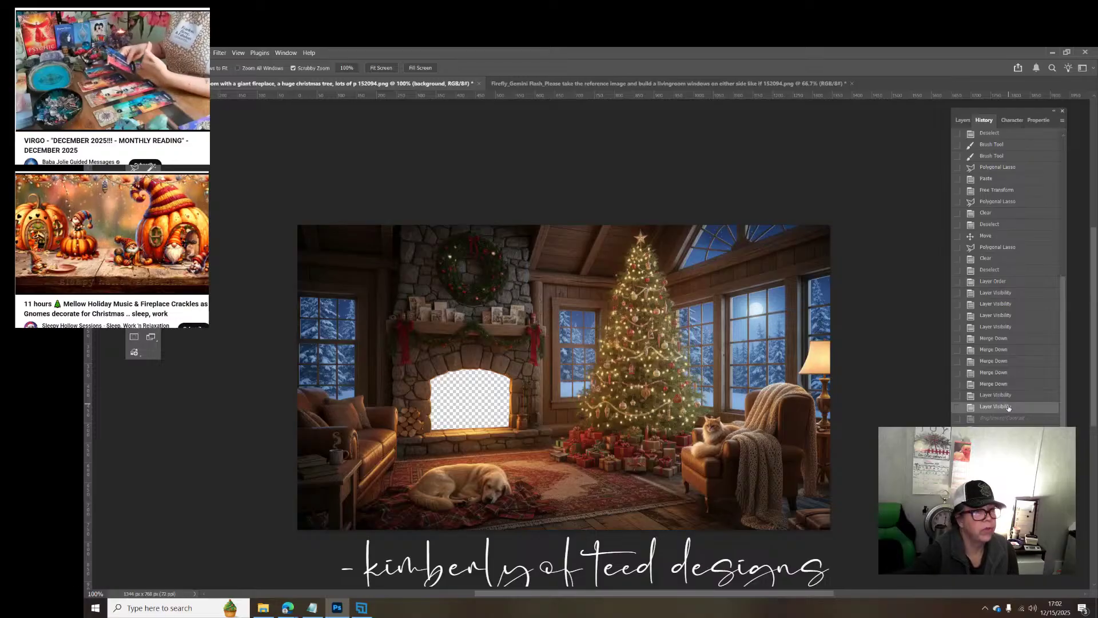
{"action": "left_click", "coordinate": [1001, 418]}
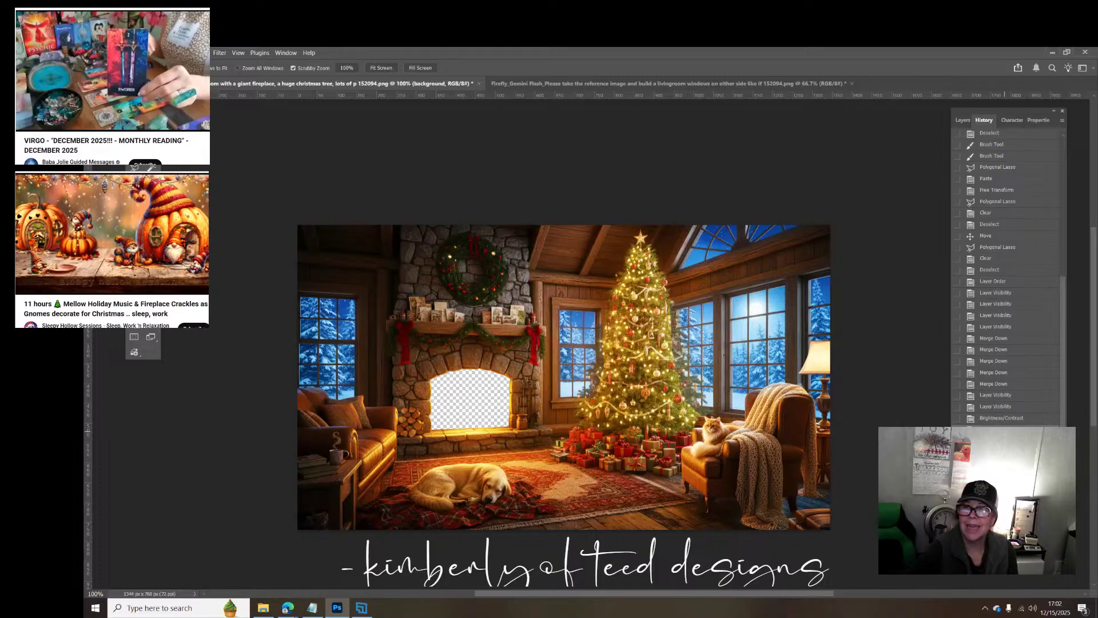
{"action": "key", "text": "alt+Tab"}
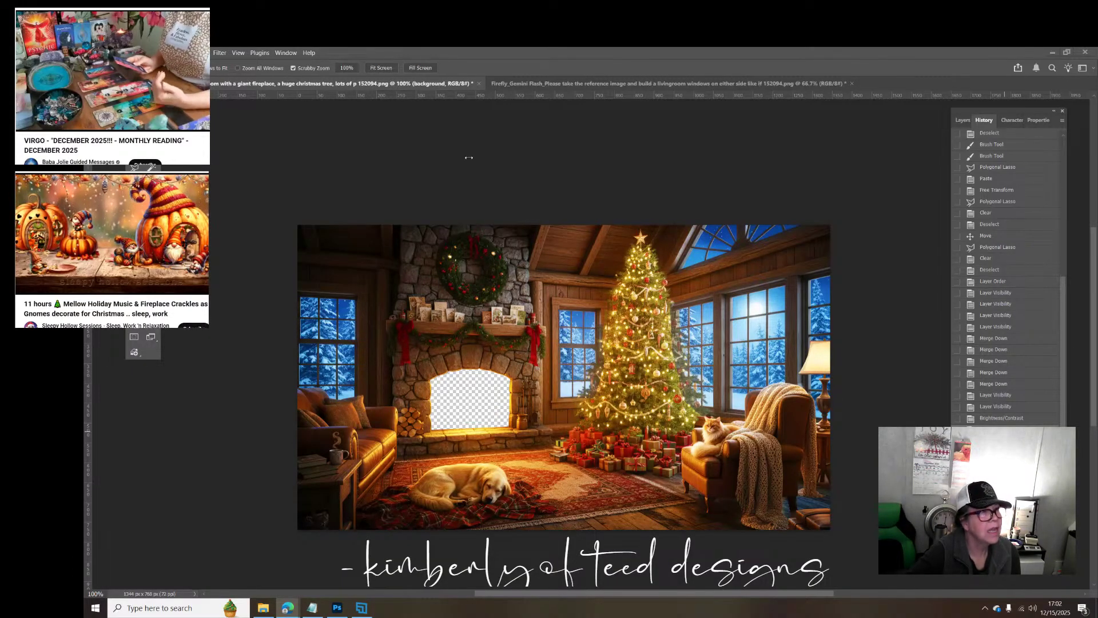
Step: Apply another Brightness/Contrast adjustment to the background layer with Contrast about 22, leaving Brightness at 0
{"action": "left_click", "coordinate": [143, 52]}
{"action": "mouse_move", "coordinate": [240, 76]}
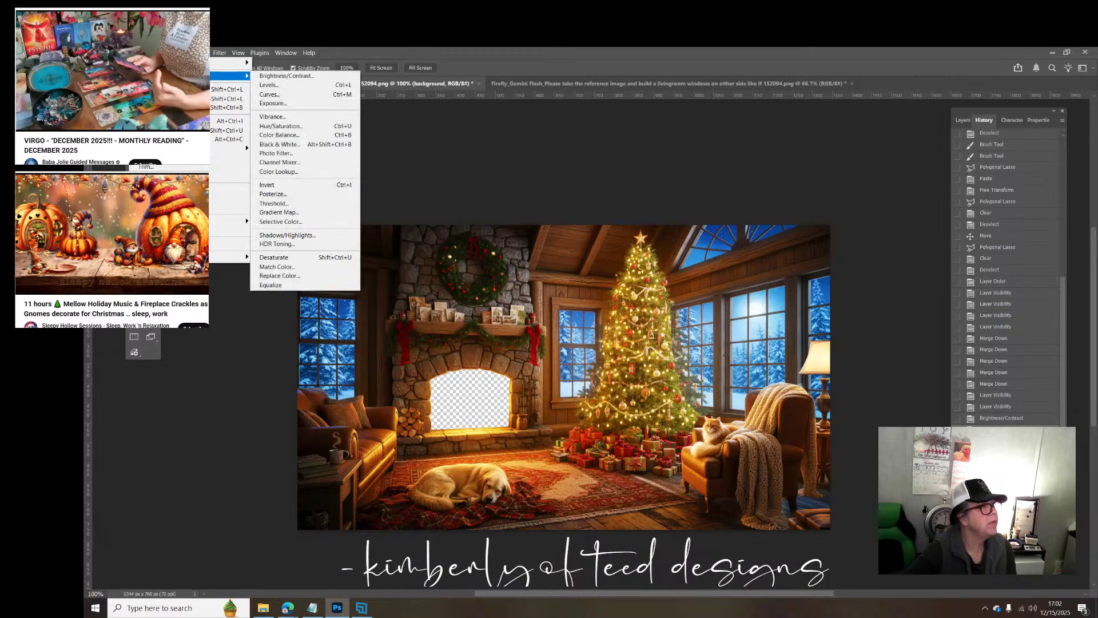
{"action": "left_click", "coordinate": [286, 76]}
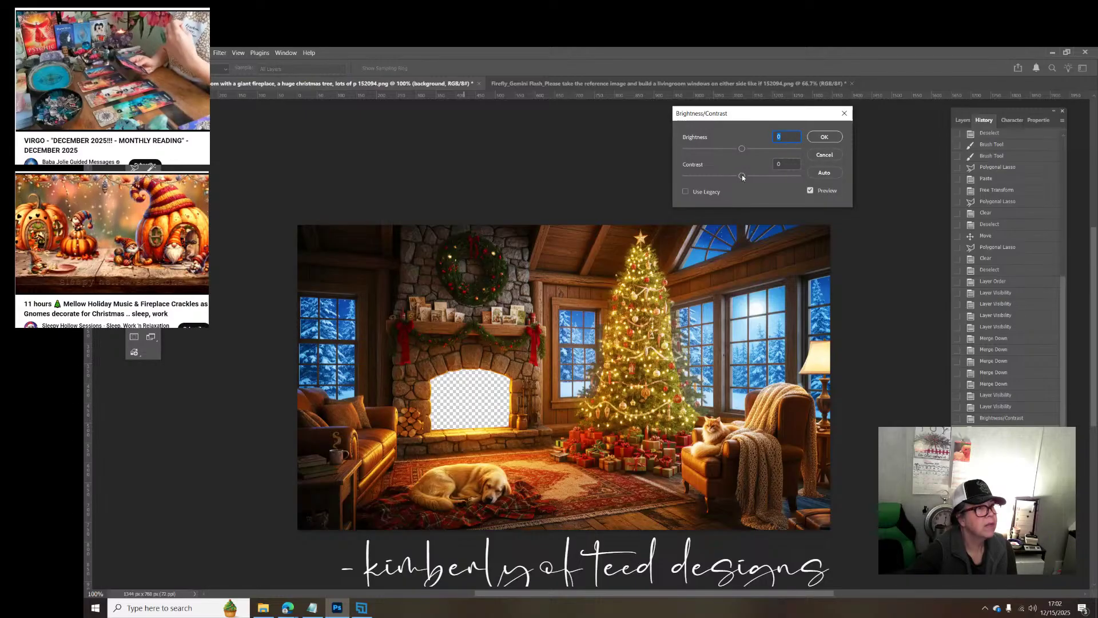
{"action": "left_click", "coordinate": [742, 177]}
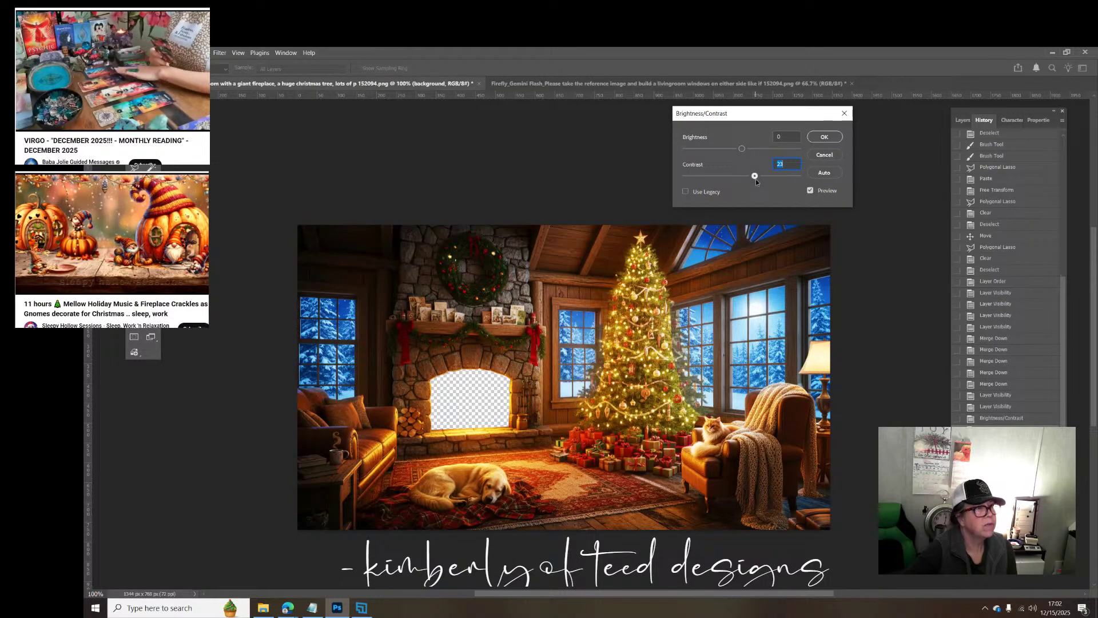
{"action": "left_click", "coordinate": [822, 135]}
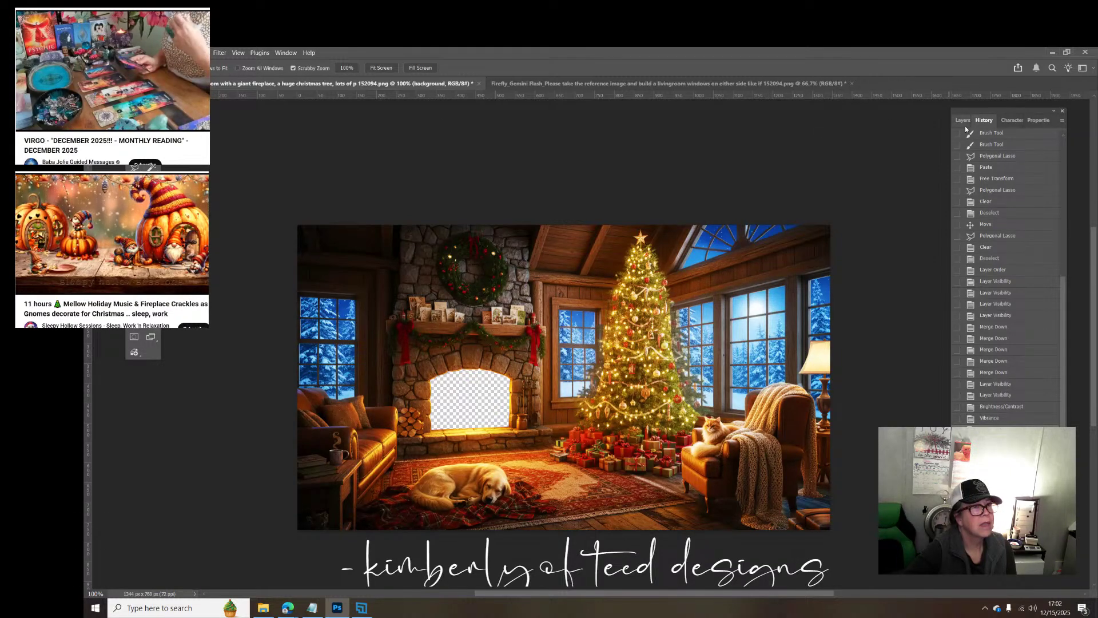
Step: Switch repeatedly between the unadjusted history state and the Vibrance state to judge how strong the colour boost is
{"action": "left_click", "coordinate": [1004, 395]}
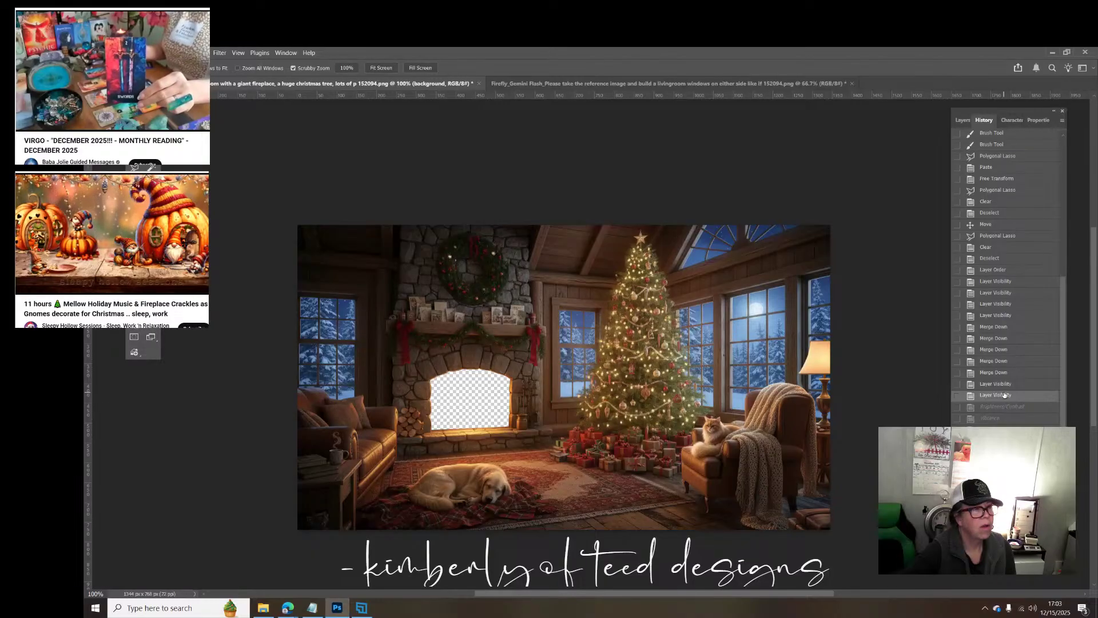
{"action": "left_click", "coordinate": [991, 419]}
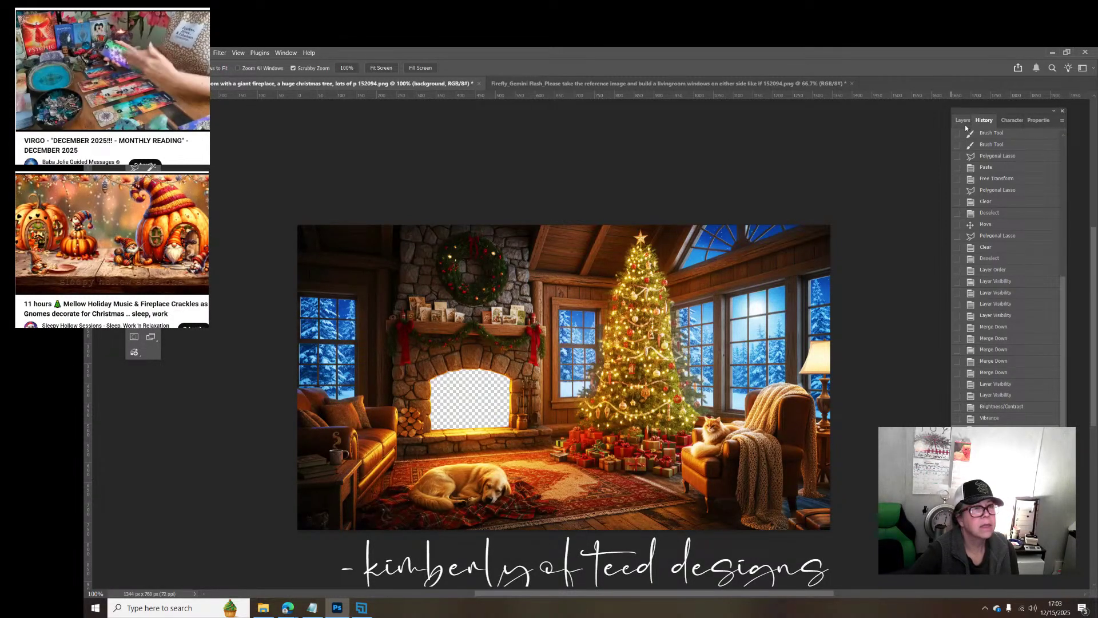
{"action": "left_click", "coordinate": [996, 395]}
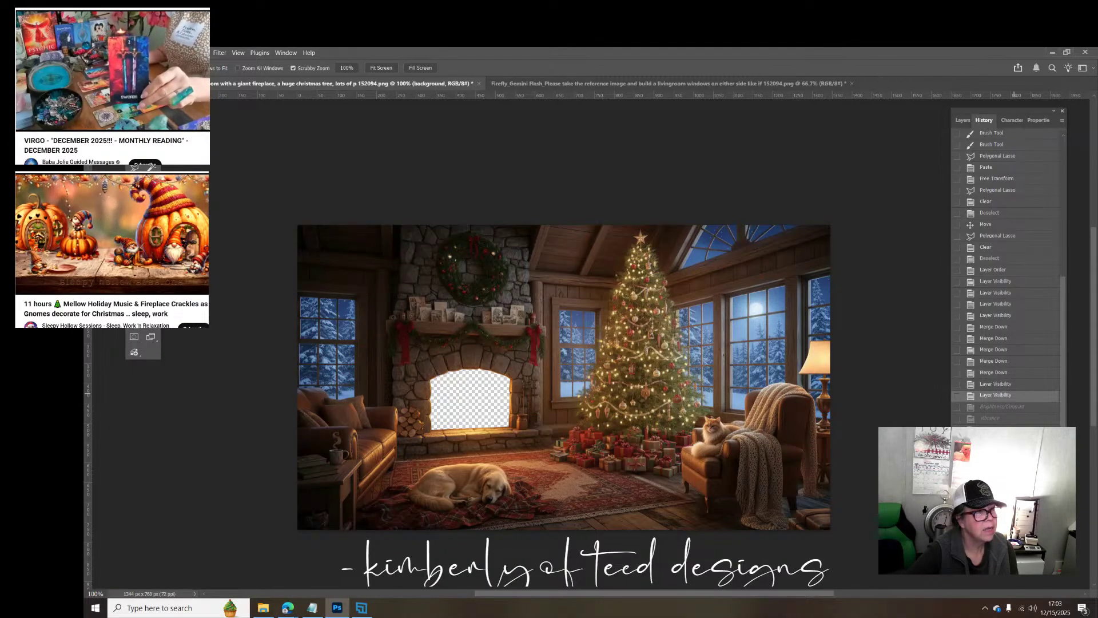
{"action": "left_click", "coordinate": [990, 417]}
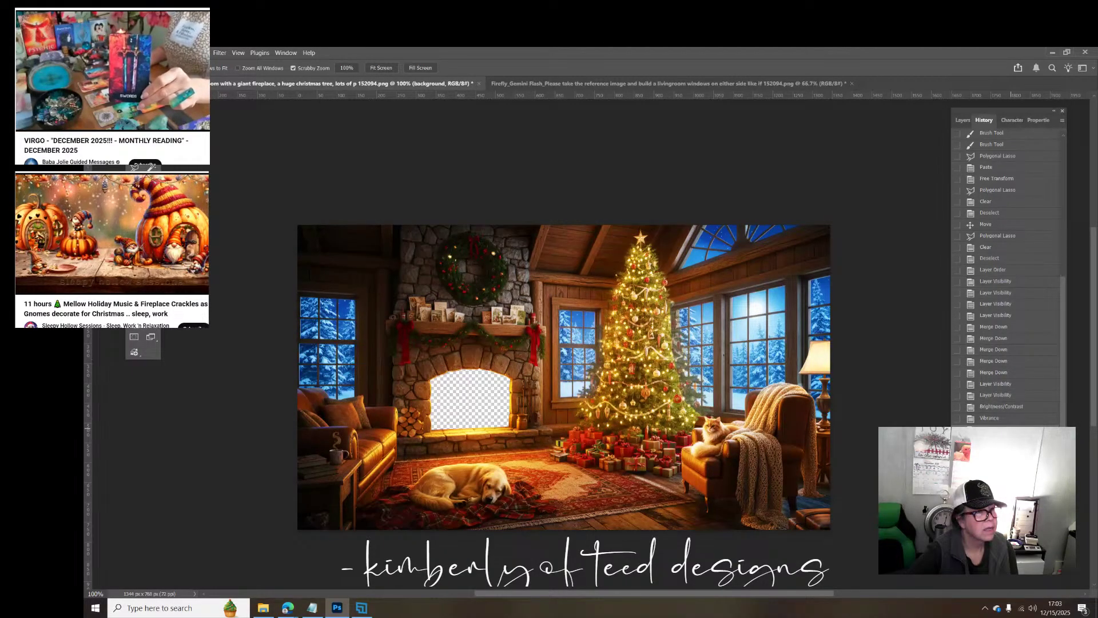
{"action": "left_click", "coordinate": [1002, 396]}
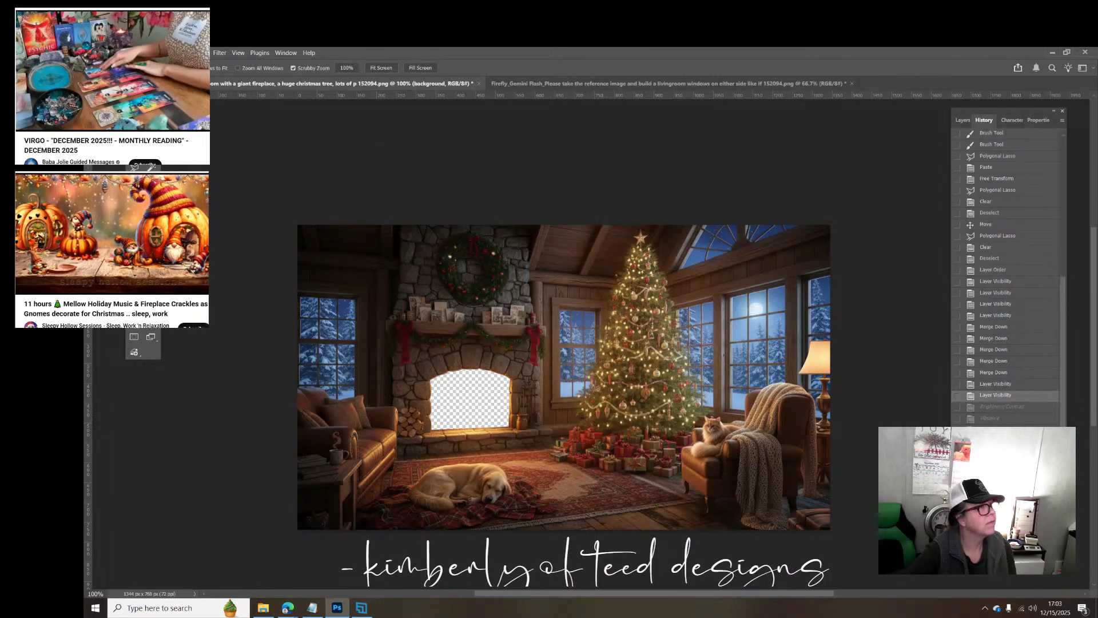
{"action": "left_click", "coordinate": [997, 419]}
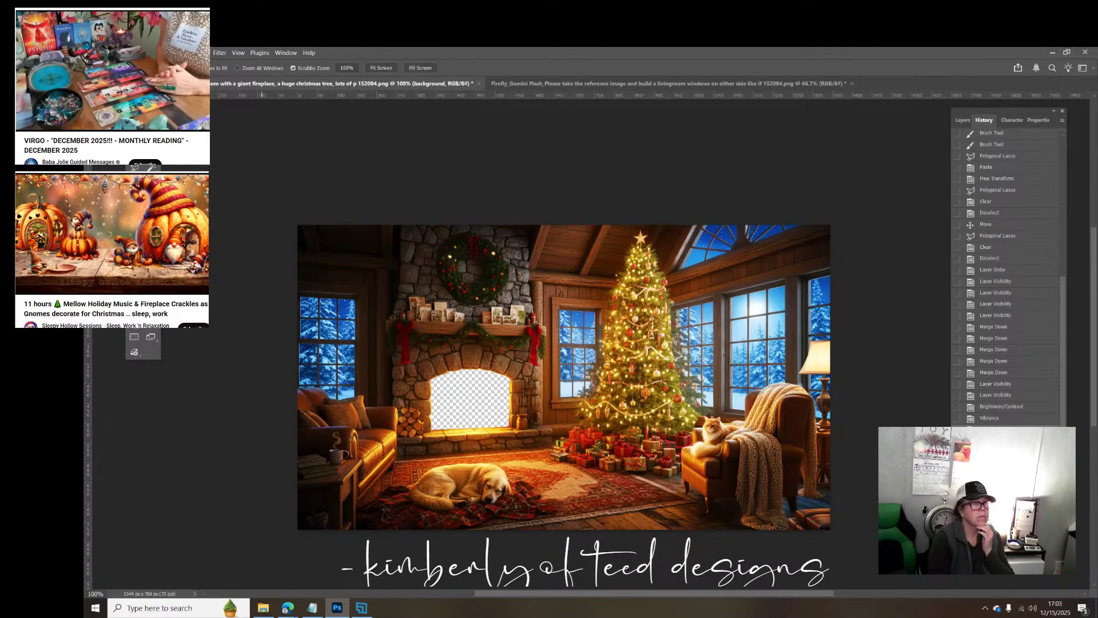
Step: Revert to the history state before the colour adjustments and apply Brightness/Contrast with Brightness 27 and Contrast about 48
{"action": "left_click", "coordinate": [998, 394]}
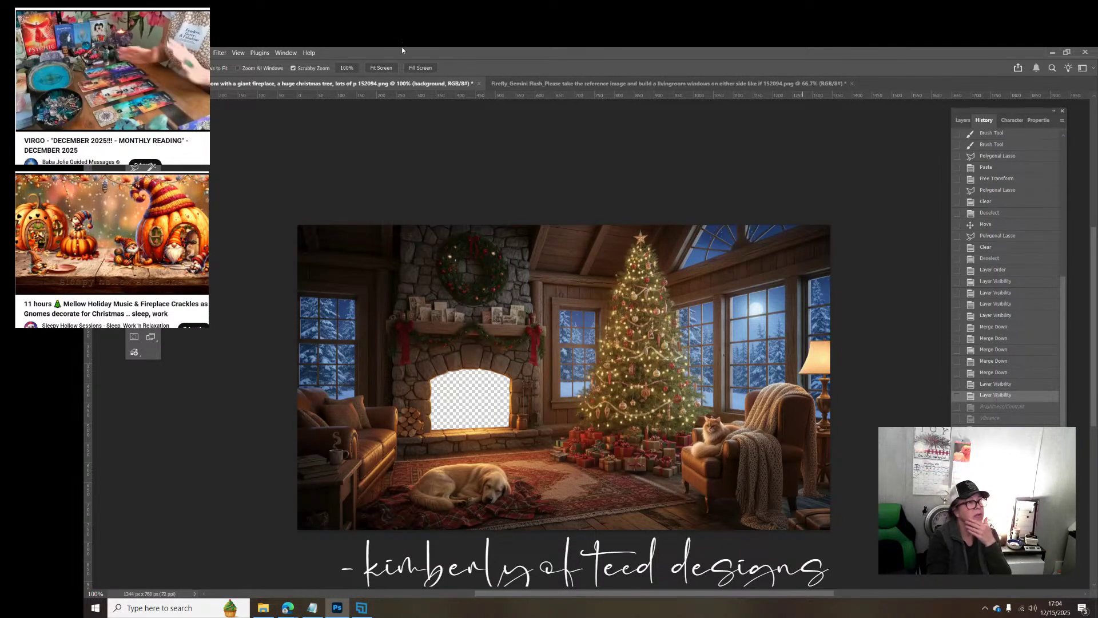
{"action": "left_click", "coordinate": [146, 52]}
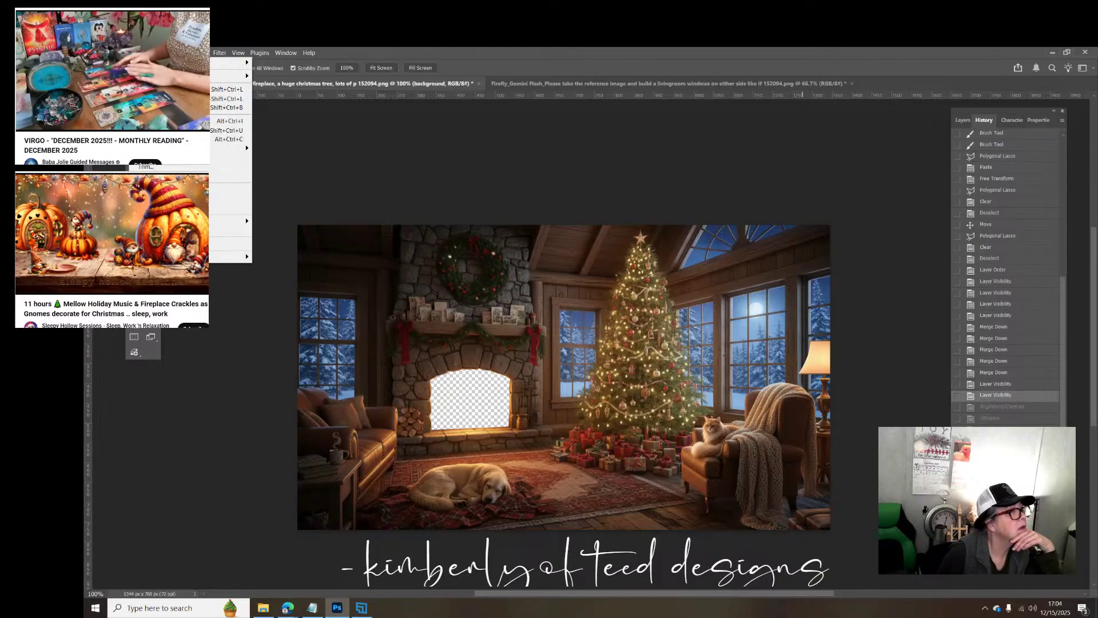
{"action": "mouse_move", "coordinate": [221, 81]}
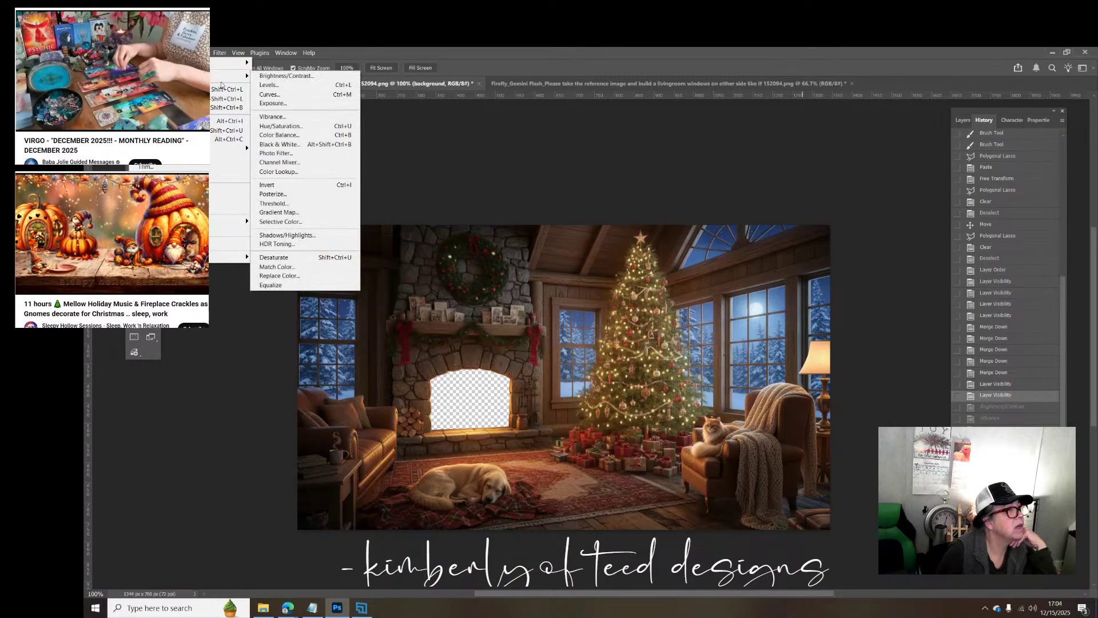
{"action": "left_click", "coordinate": [286, 75]}
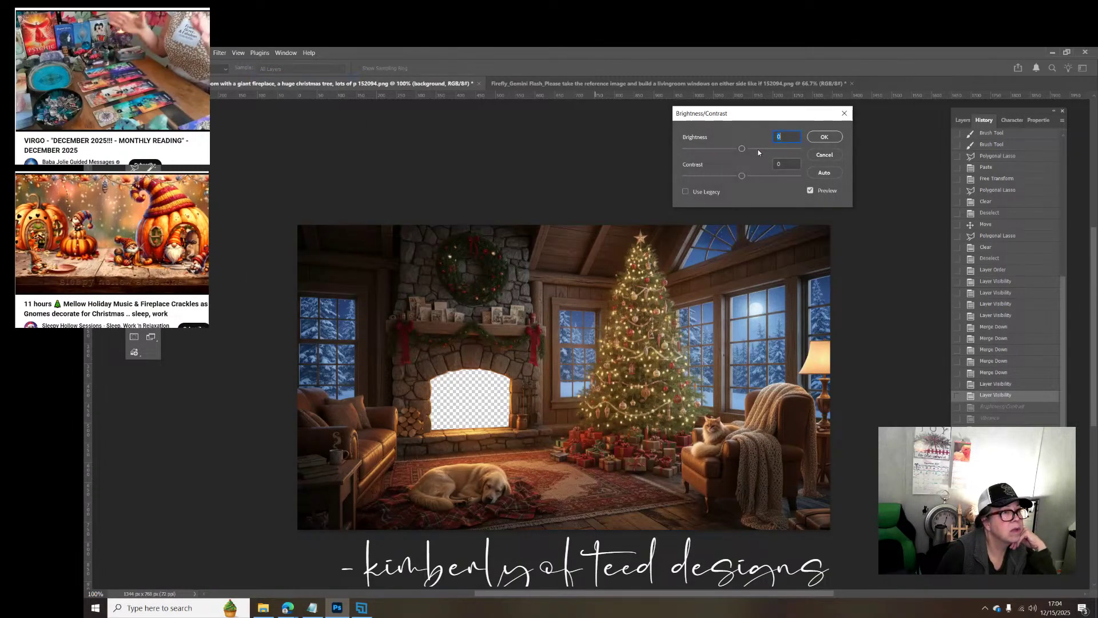
{"action": "left_click_drag", "start_coordinate": [742, 149], "coordinate": [763, 176]}
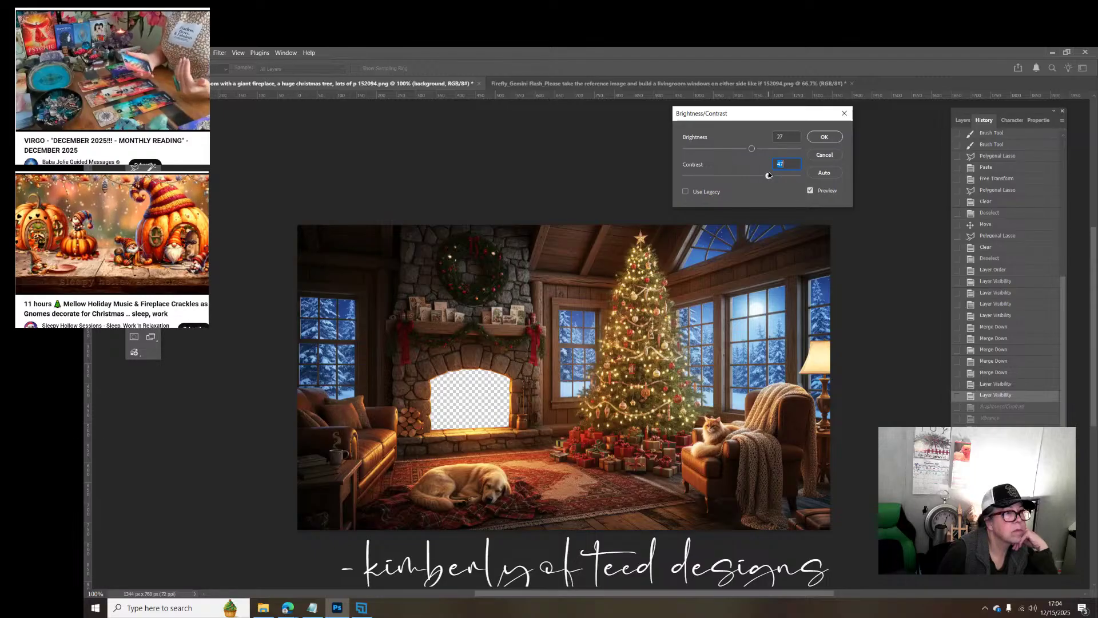
{"action": "left_click_drag", "start_coordinate": [768, 175], "coordinate": [771, 175]}
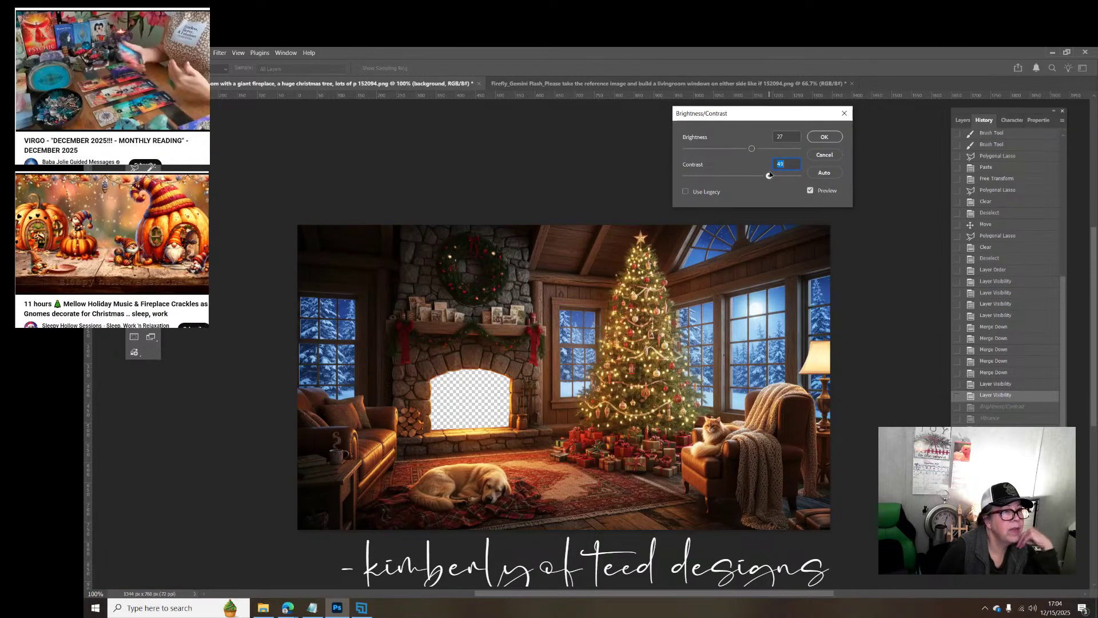
{"action": "left_click", "coordinate": [824, 138]}
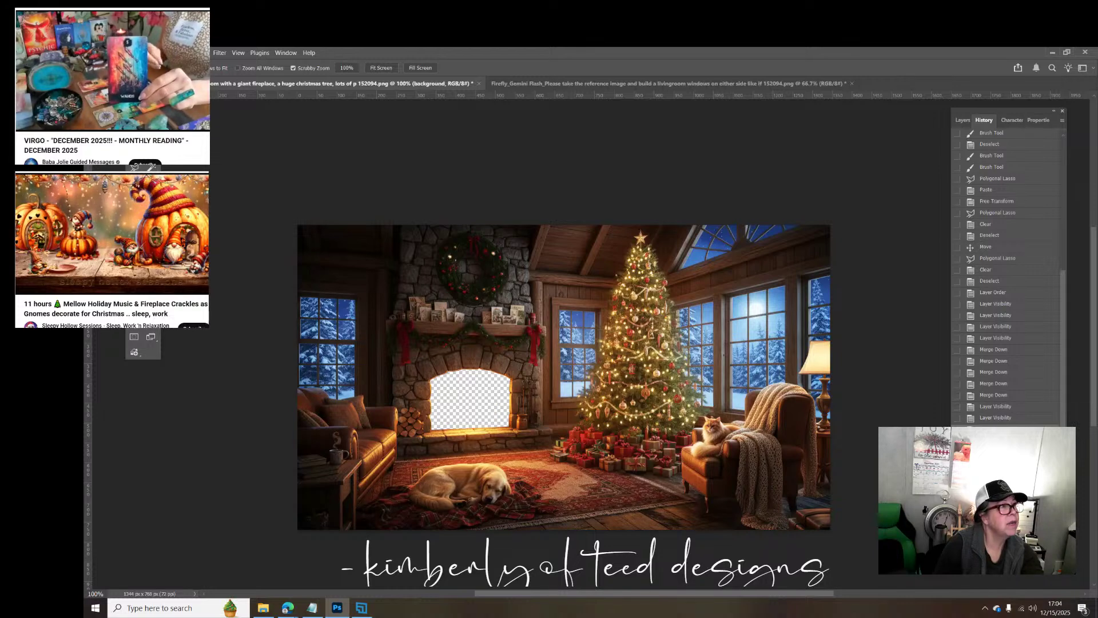
Step: Apply a Vibrance adjustment of about +16 to the background layer, leaving Saturation at 0
{"action": "left_click", "coordinate": [137, 52]}
{"action": "mouse_move", "coordinate": [229, 75]}
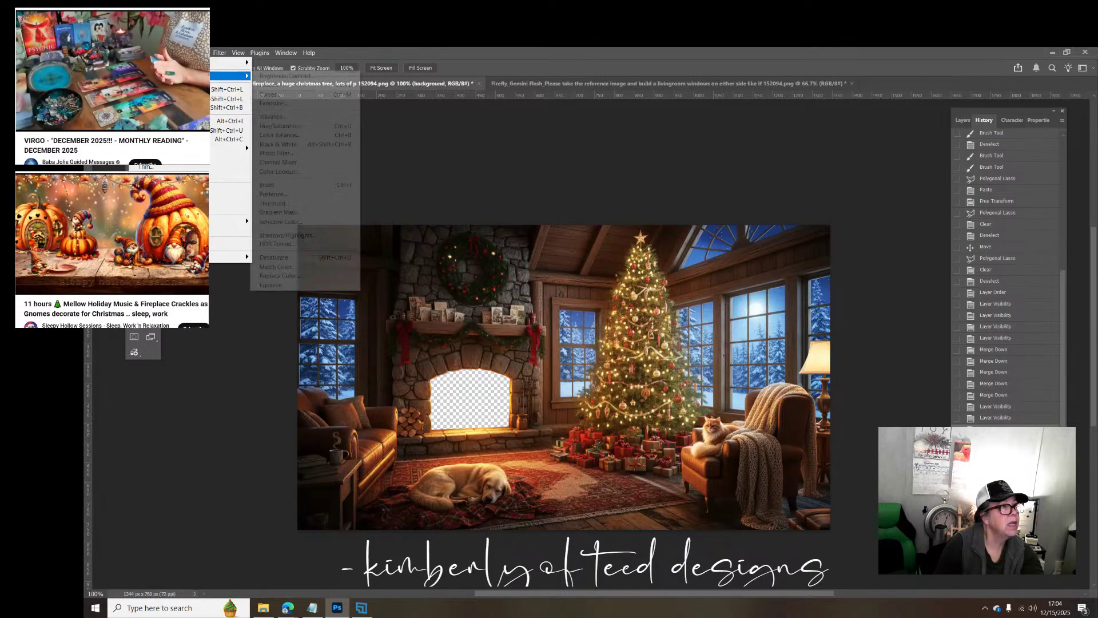
{"action": "left_click", "coordinate": [273, 117]}
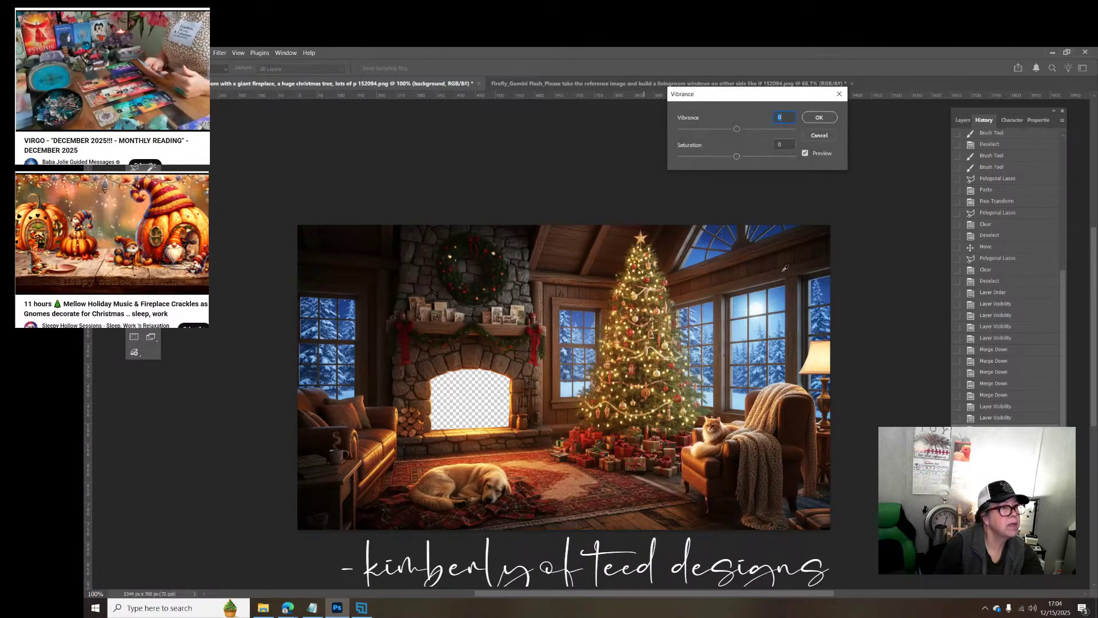
{"action": "left_click_drag", "start_coordinate": [738, 130], "coordinate": [746, 131]}
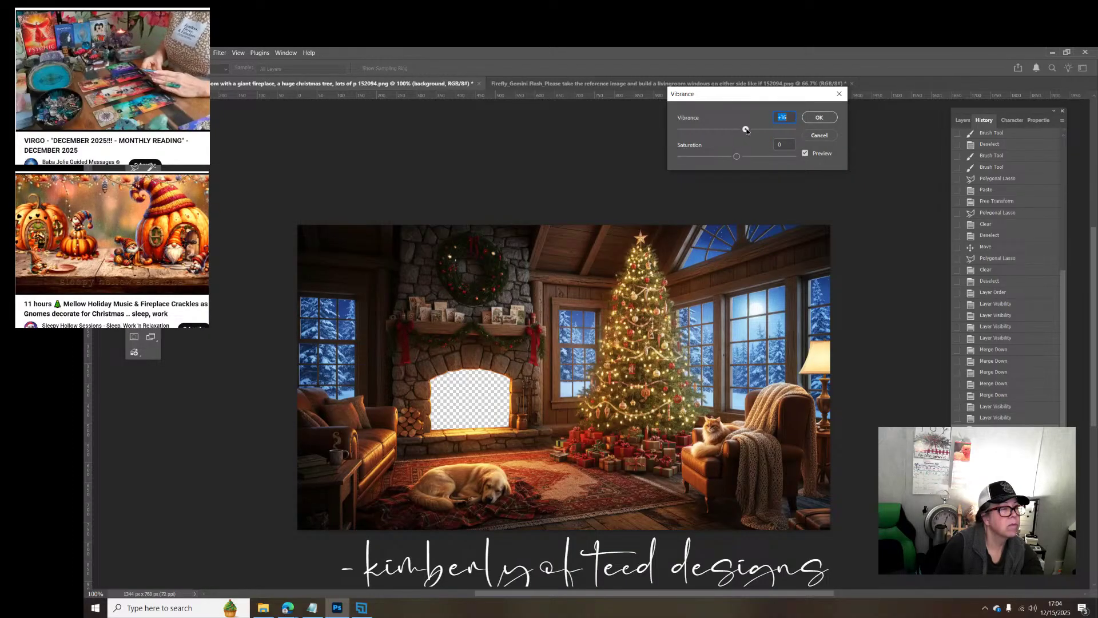
{"action": "left_click", "coordinate": [819, 118]}
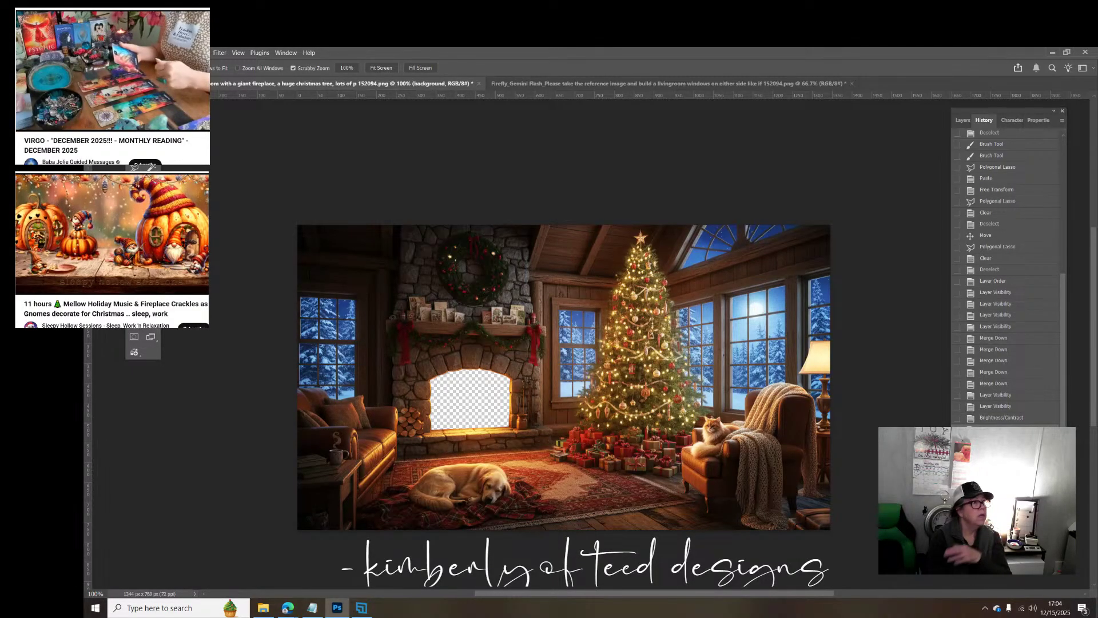
Step: Resize the image to 1920 pixels wide with its proportions constrained and the resolution kept at 72 pixels per inch
{"action": "left_click", "coordinate": [141, 52]}
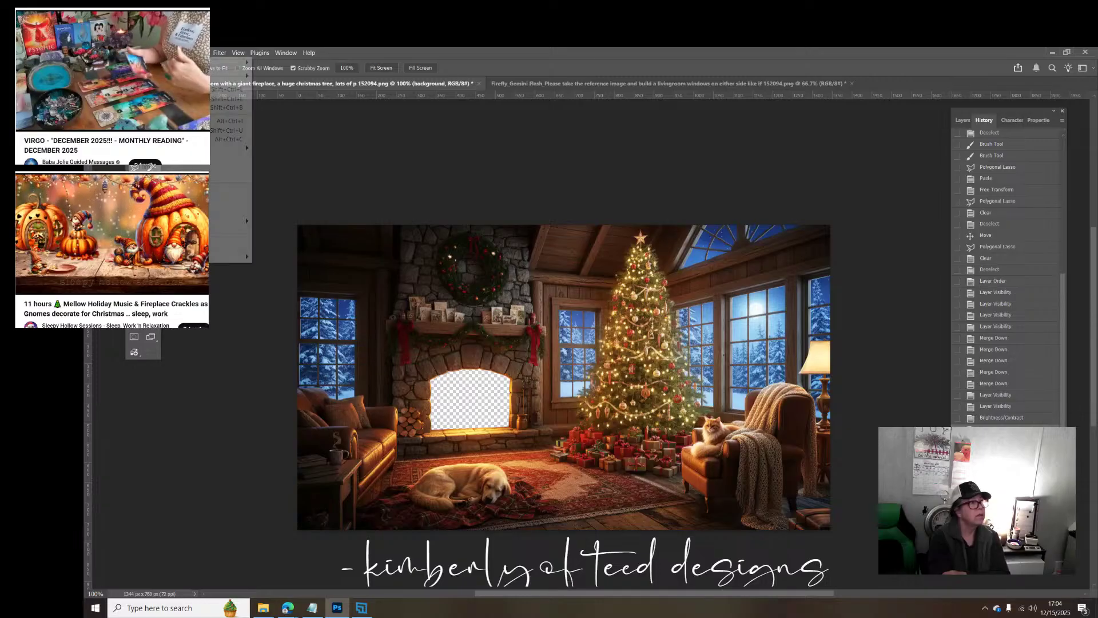
{"action": "left_click", "coordinate": [166, 122]}
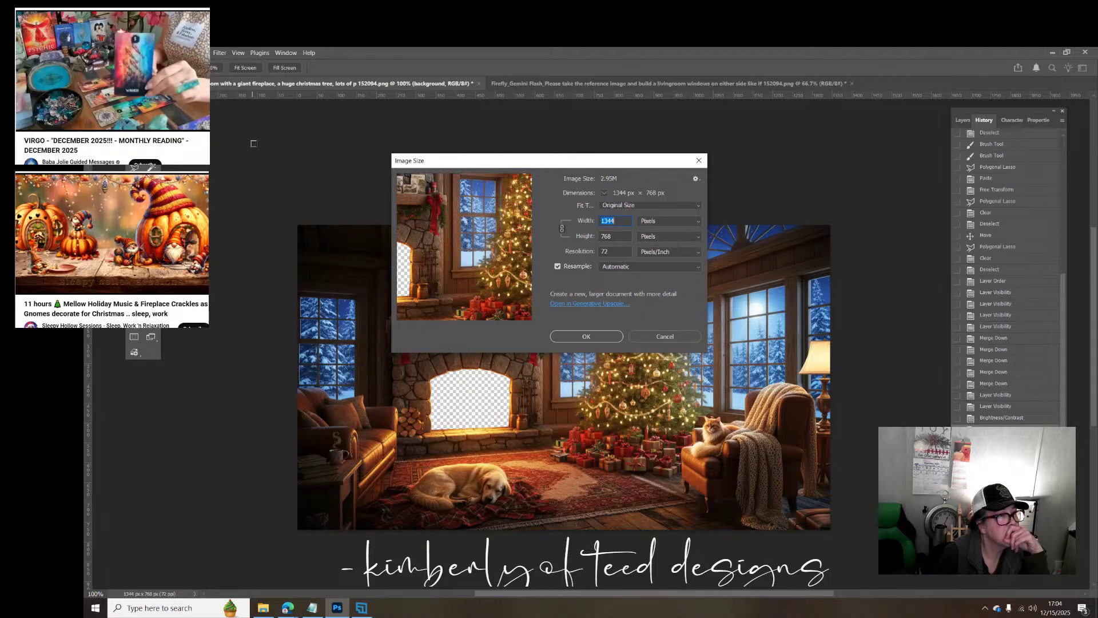
{"action": "type", "text": "2"}
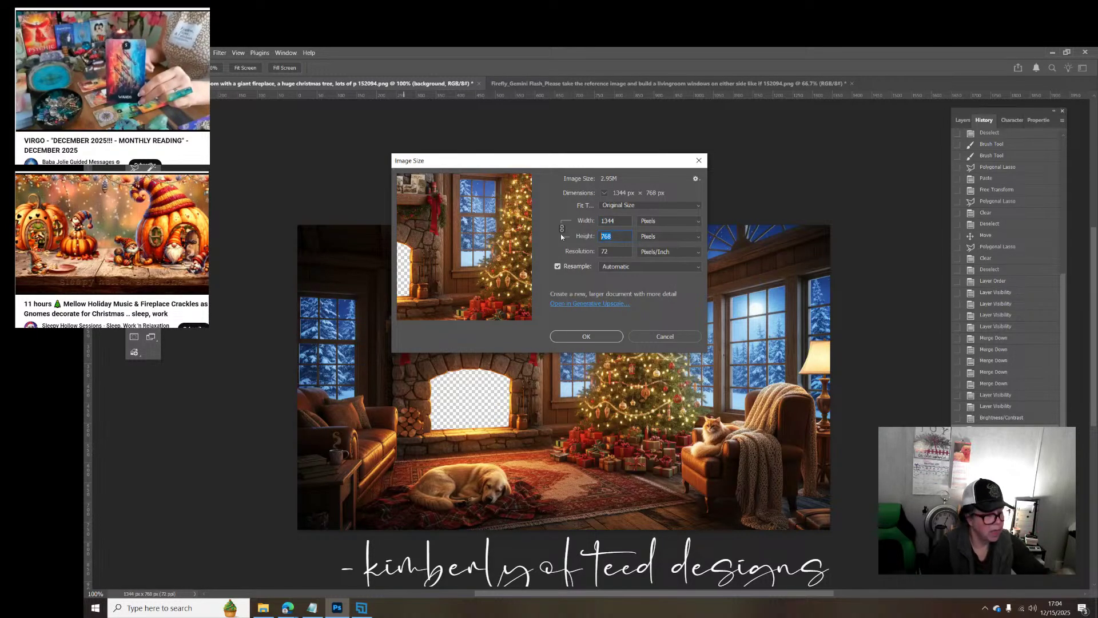
{"action": "key", "text": "Tab"}
{"action": "type", "text": "1080"}
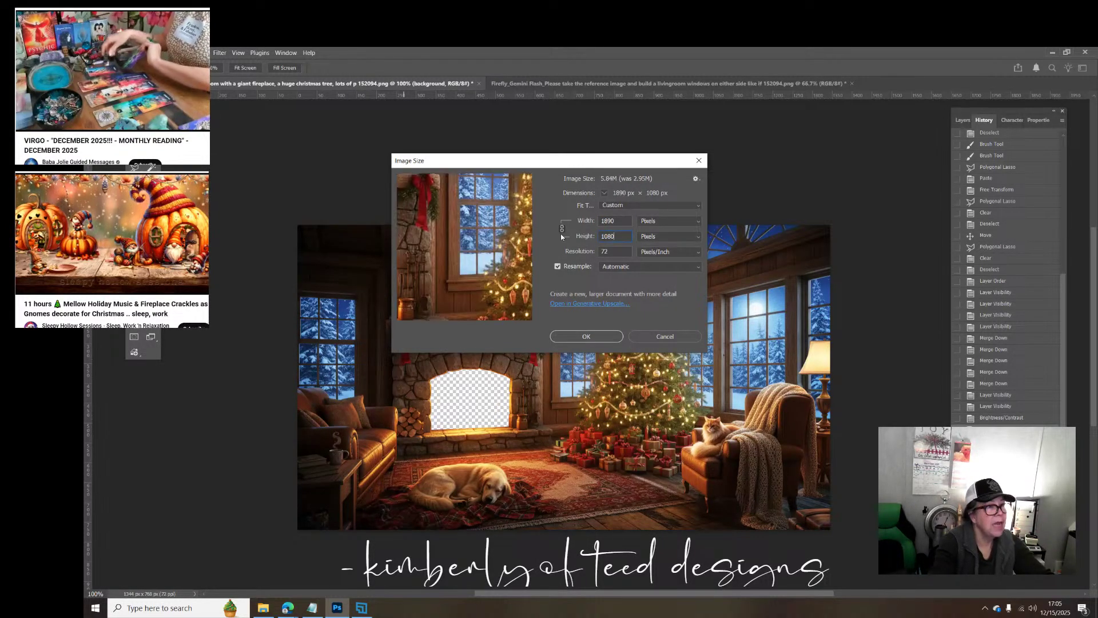
{"action": "double_click", "coordinate": [619, 220]}
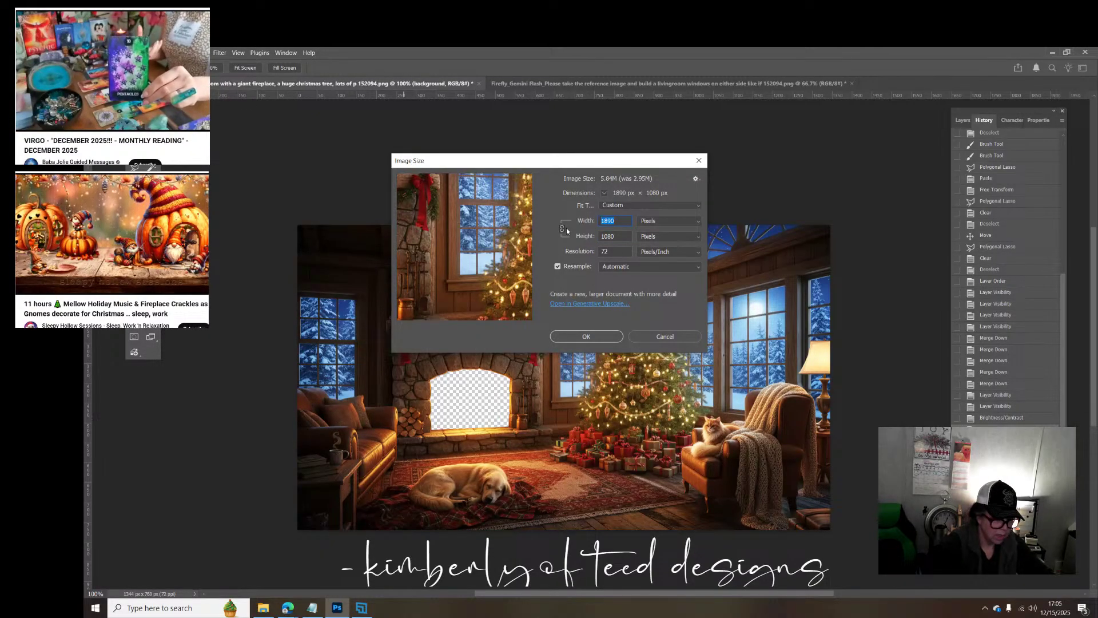
{"action": "type", "text": "1920"}
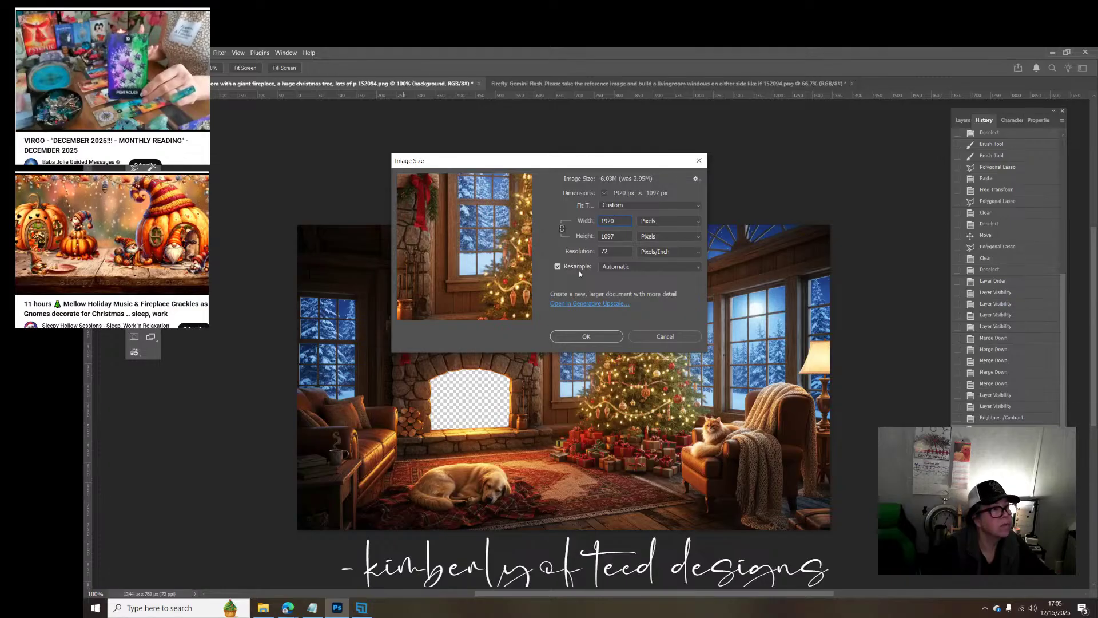
{"action": "left_click", "coordinate": [587, 337]}
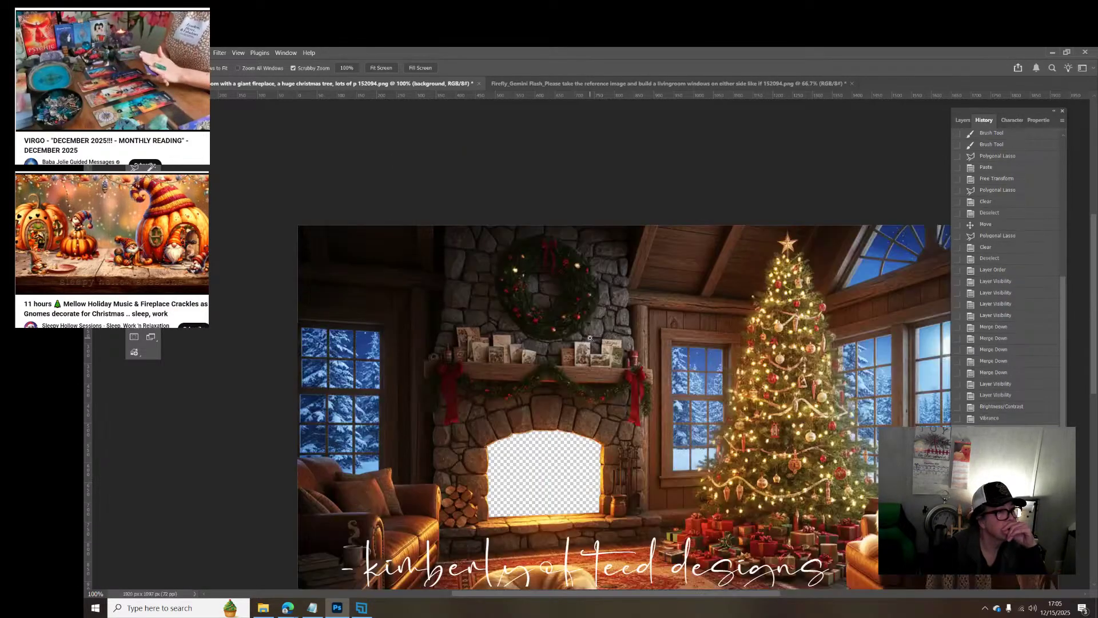
Step: Marquee-select the whole image except a thin strip along its bottom edge and delete the selected area from the background layer
{"action": "scroll", "coordinate": [590, 331], "scroll_direction": "down", "scroll_amount": 5}
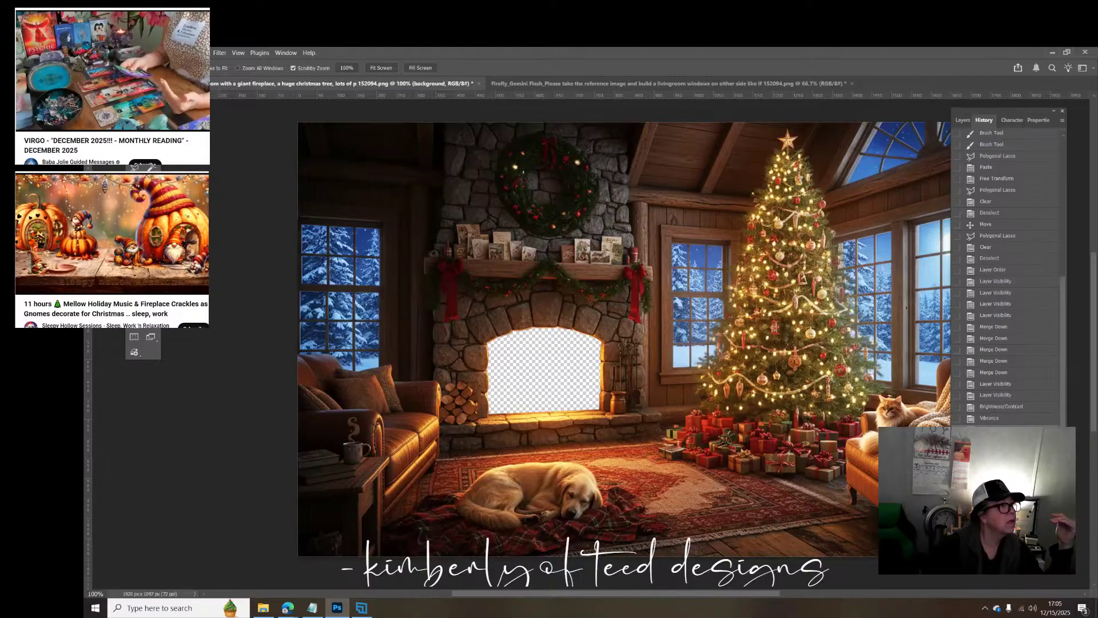
{"action": "key", "text": "m"}
{"action": "left_click_drag", "start_coordinate": [287, 115], "coordinate": [1077, 553]}
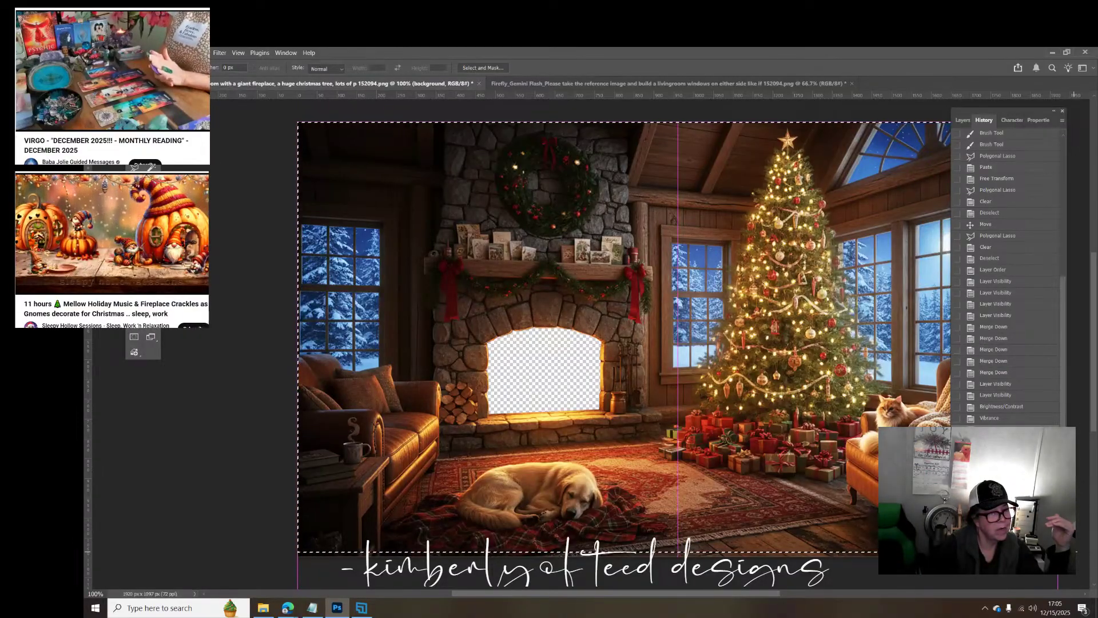
{"action": "left_click_drag", "start_coordinate": [1083, 552], "coordinate": [1083, 552]}
{"action": "key", "text": "Delete"}
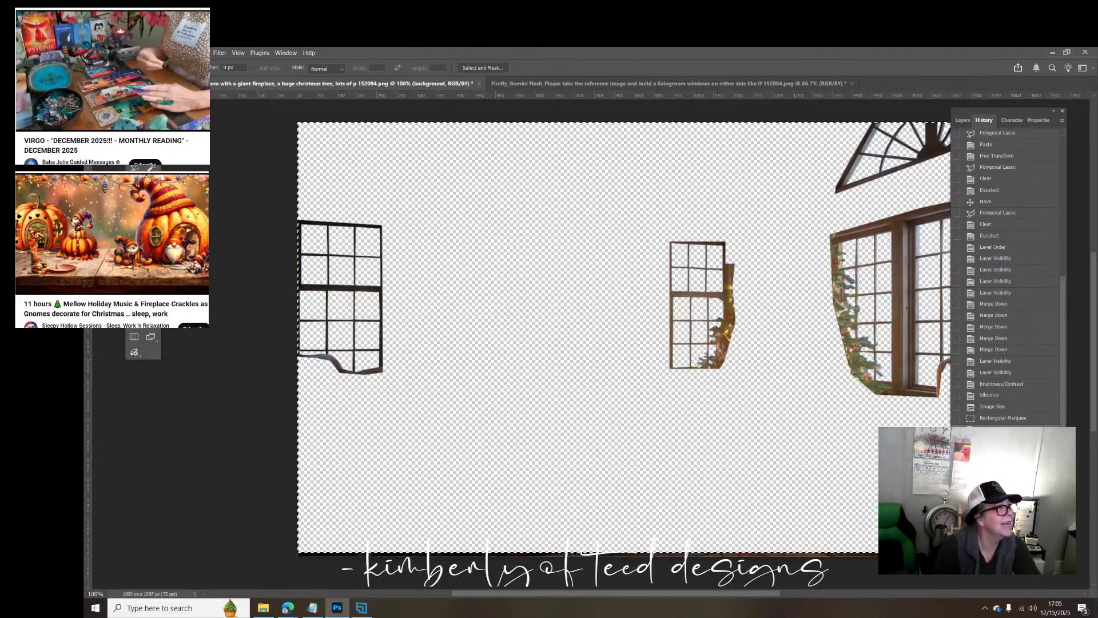
Step: Undo the deletion of the selected area and crop the image to the existing marquee selection
{"action": "left_click", "coordinate": [125, 53]}
{"action": "left_click", "coordinate": [171, 62]}
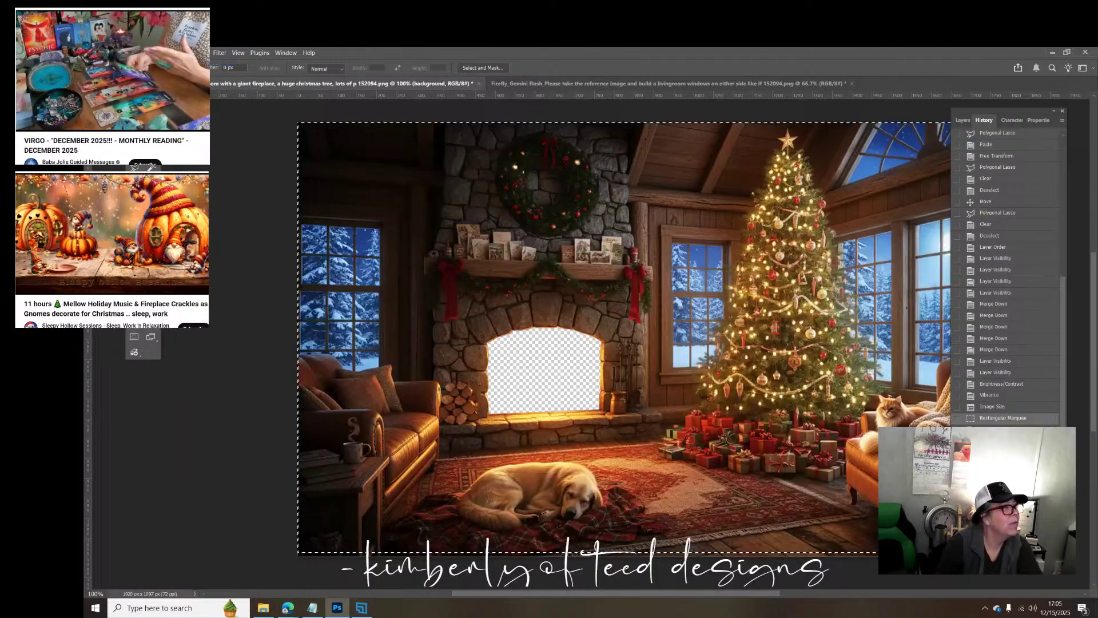
{"action": "left_click", "coordinate": [147, 53]}
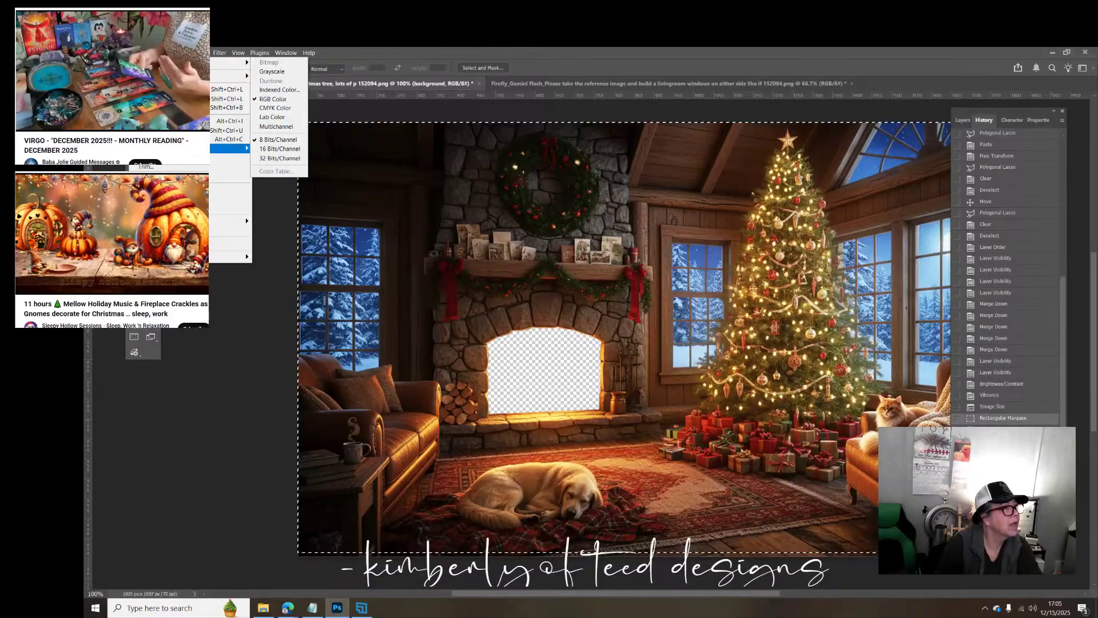
{"action": "left_click", "coordinate": [229, 158]}
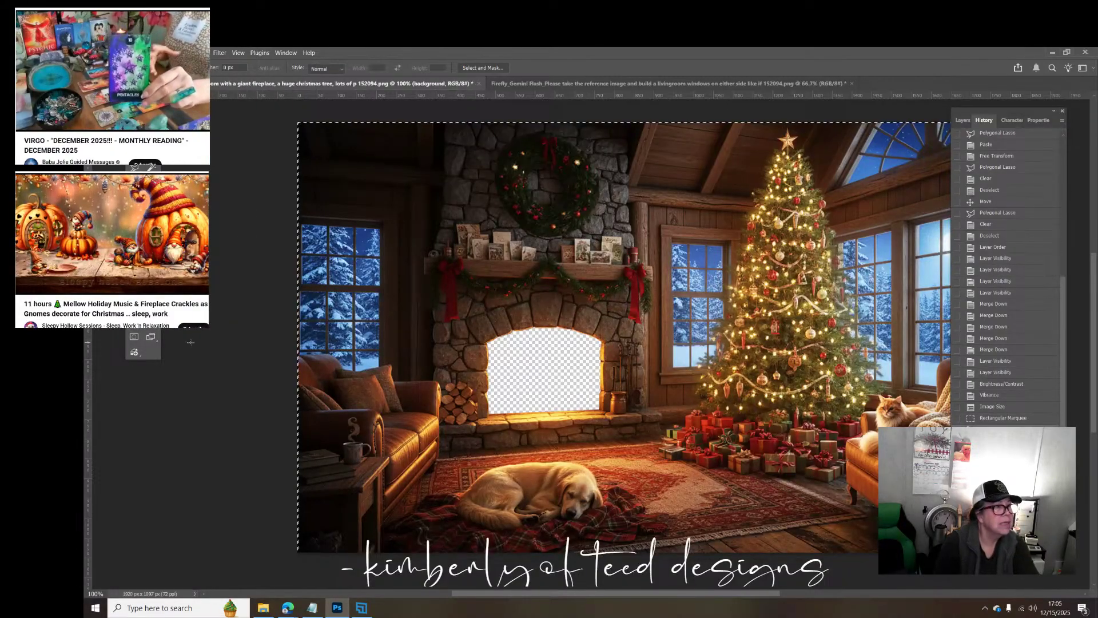
Step: Set the canvas height to 1080 pixels, keeping the width at 1920 pixels, and accept the clipping
{"action": "left_click", "coordinate": [142, 53]}
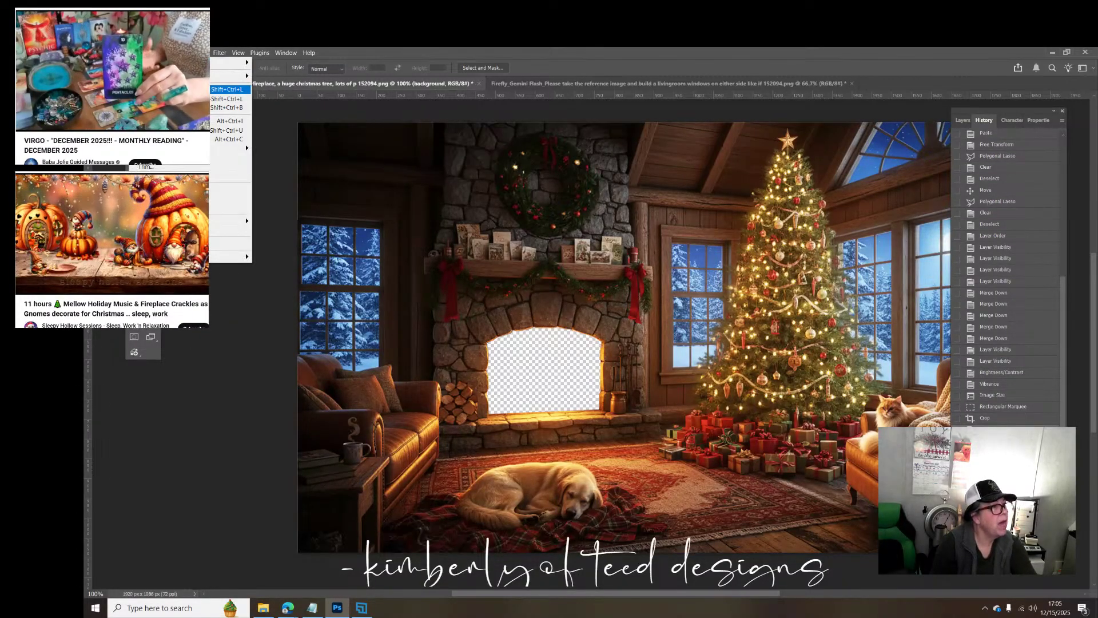
{"action": "left_click", "coordinate": [171, 139]}
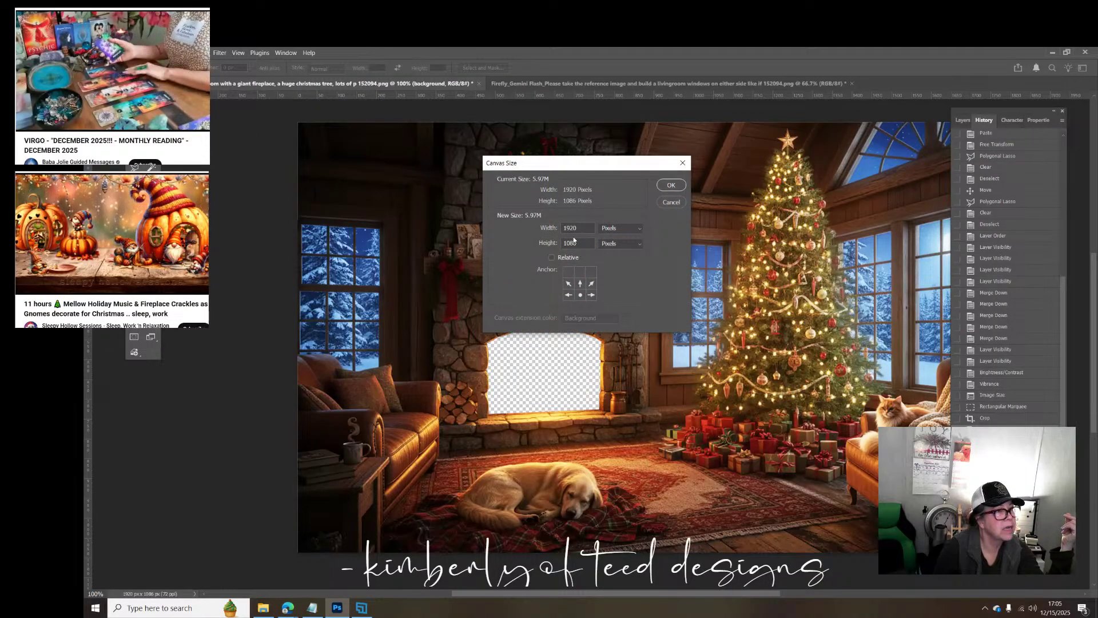
{"action": "left_click_drag", "start_coordinate": [575, 241], "coordinate": [601, 250]}
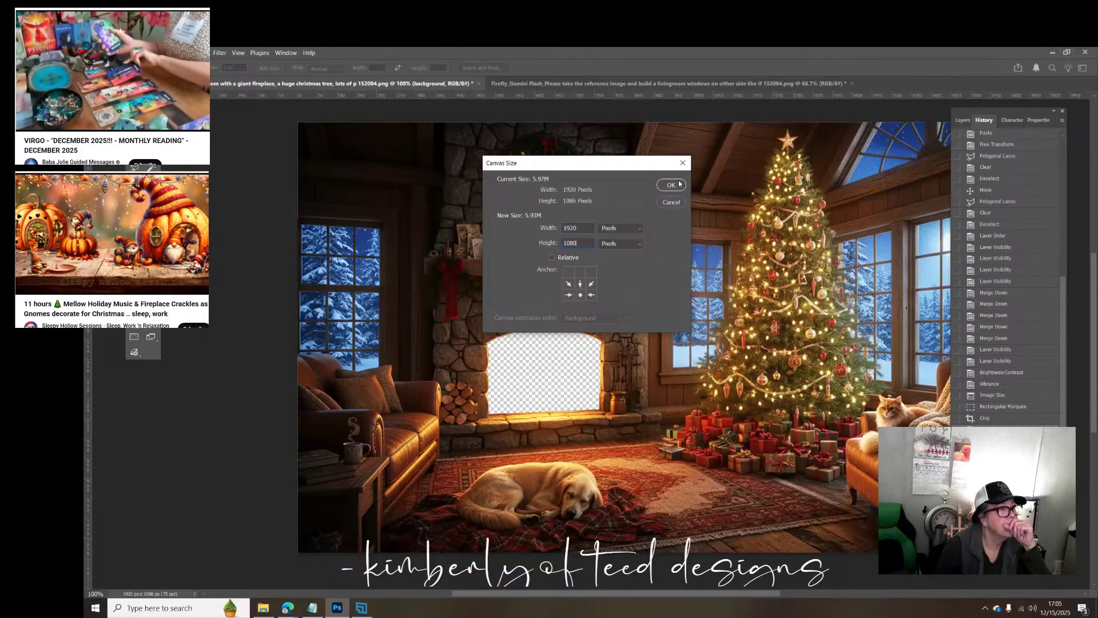
{"action": "left_click", "coordinate": [677, 185]}
{"action": "left_click", "coordinate": [582, 256]}
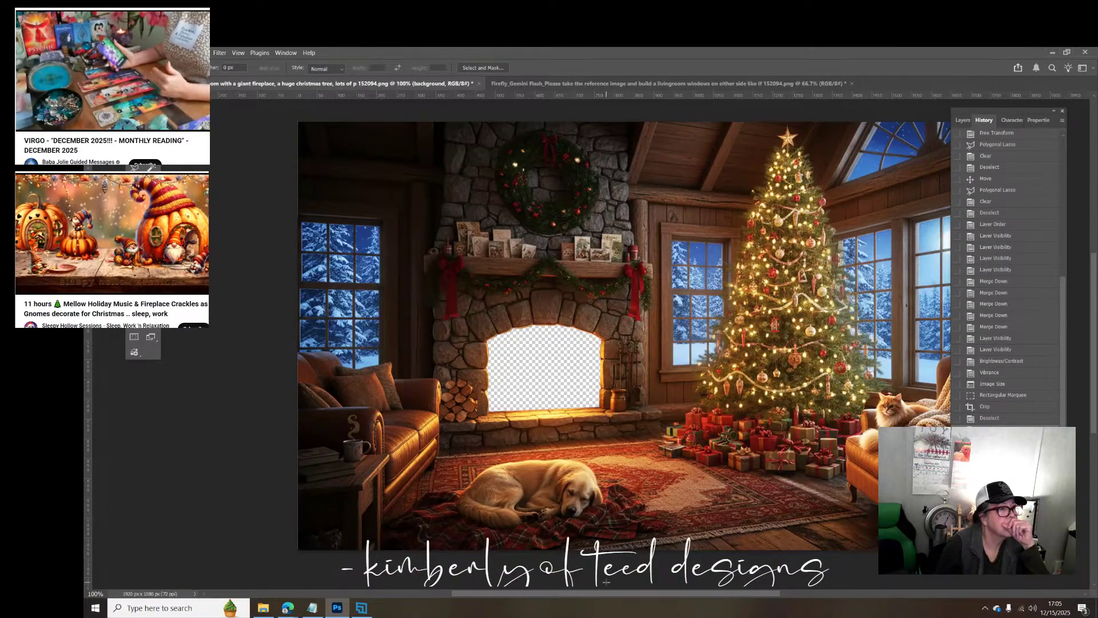
Step: Check the canvas dimensions in the Canvas Size settings and leave them without making changes
{"action": "left_click_drag", "start_coordinate": [572, 599], "coordinate": [617, 599]}
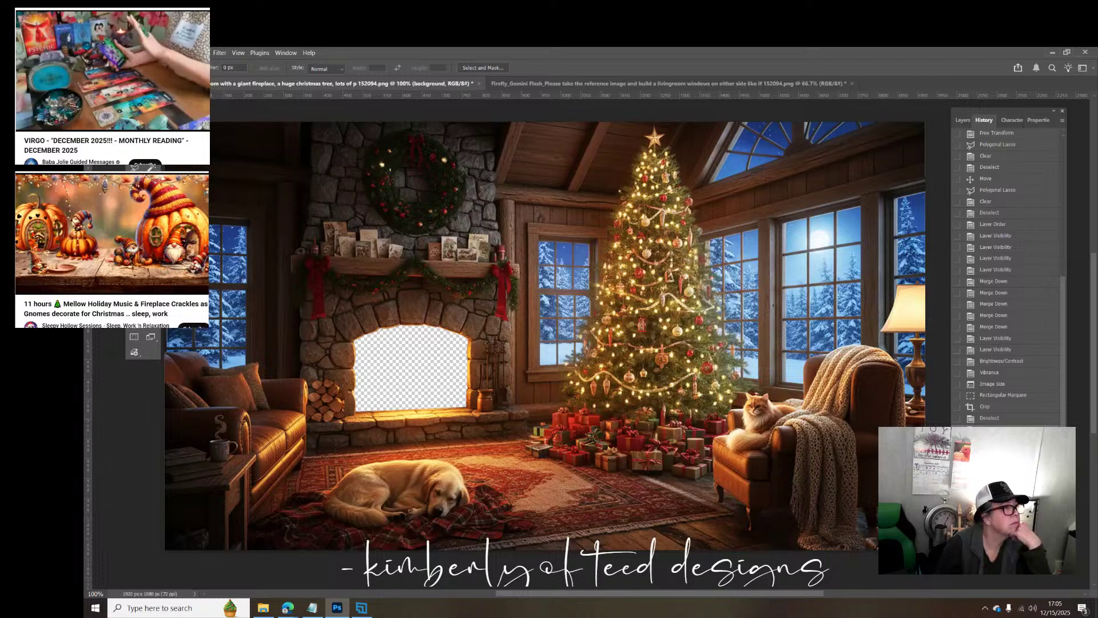
{"action": "left_click", "coordinate": [138, 53]}
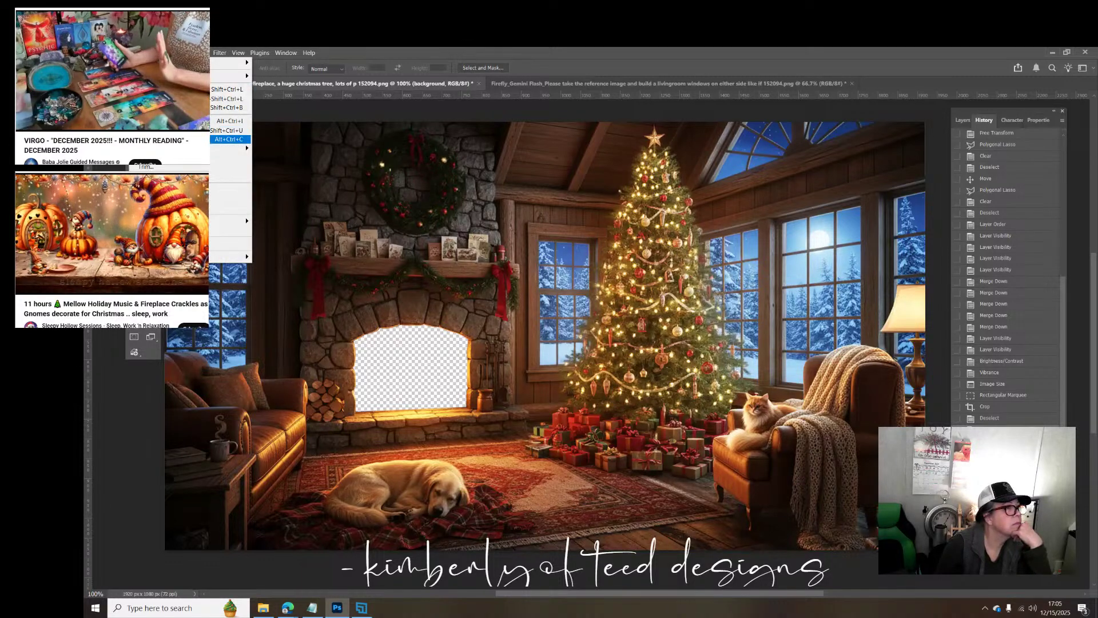
{"action": "left_click", "coordinate": [229, 139]}
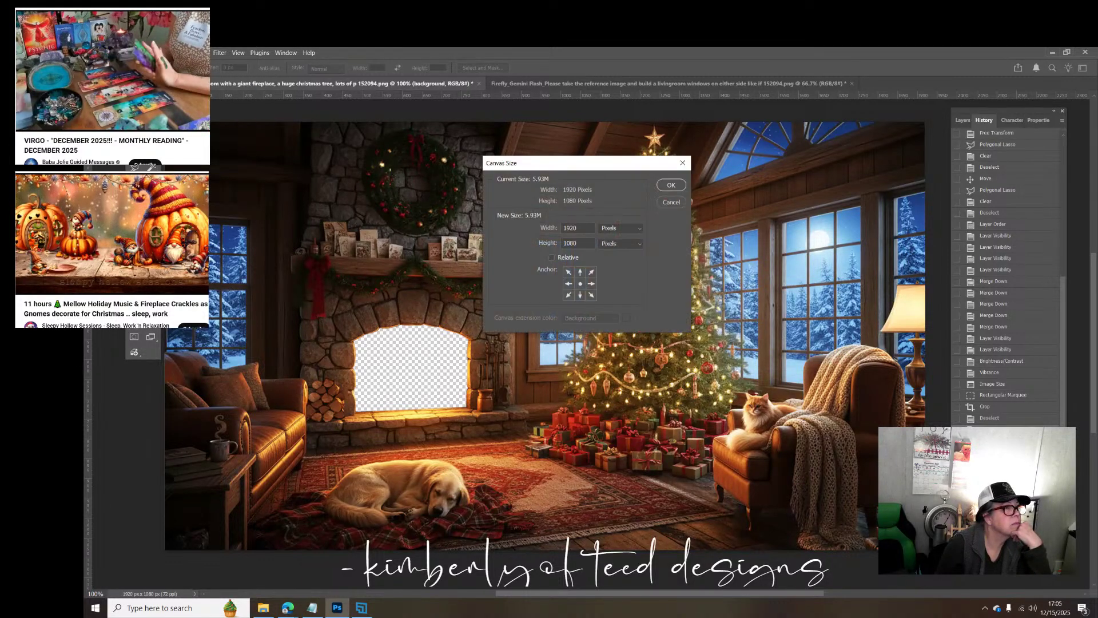
{"action": "left_click", "coordinate": [671, 203]}
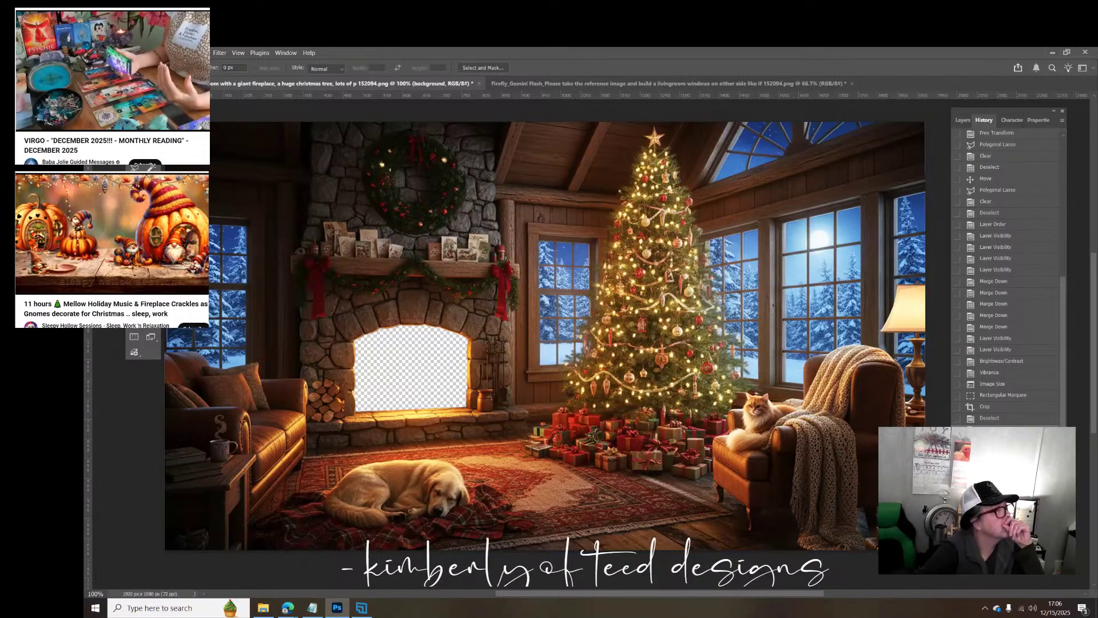
Step: Apply a Color Balance adjustment to the background layer's midtones with Yellow to Blue at 9
{"action": "left_click", "coordinate": [142, 52]}
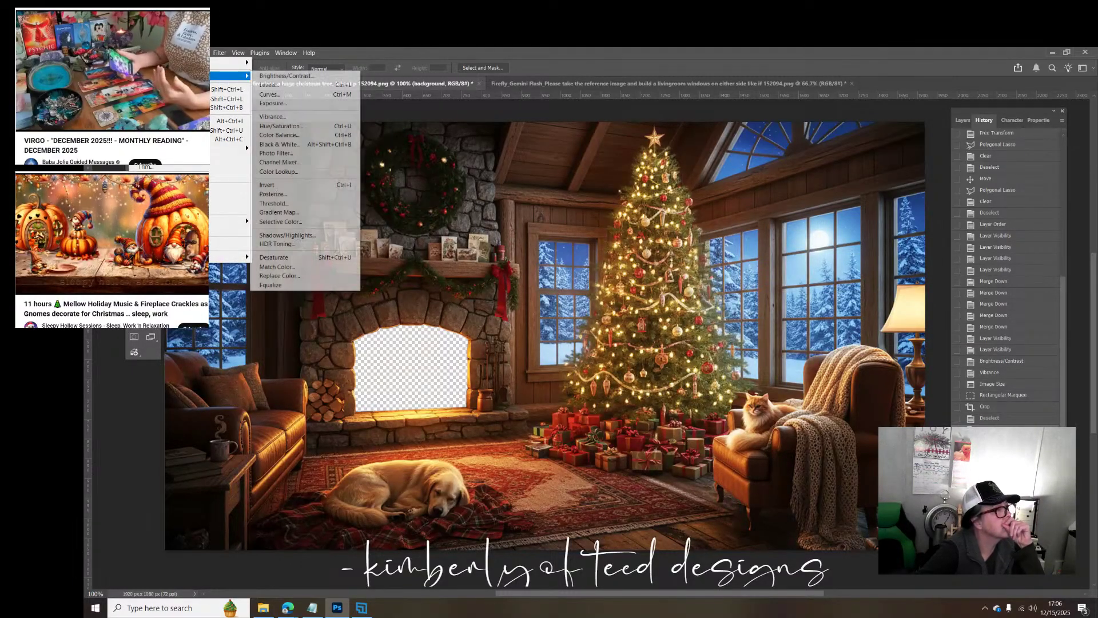
{"action": "mouse_move", "coordinate": [172, 76]}
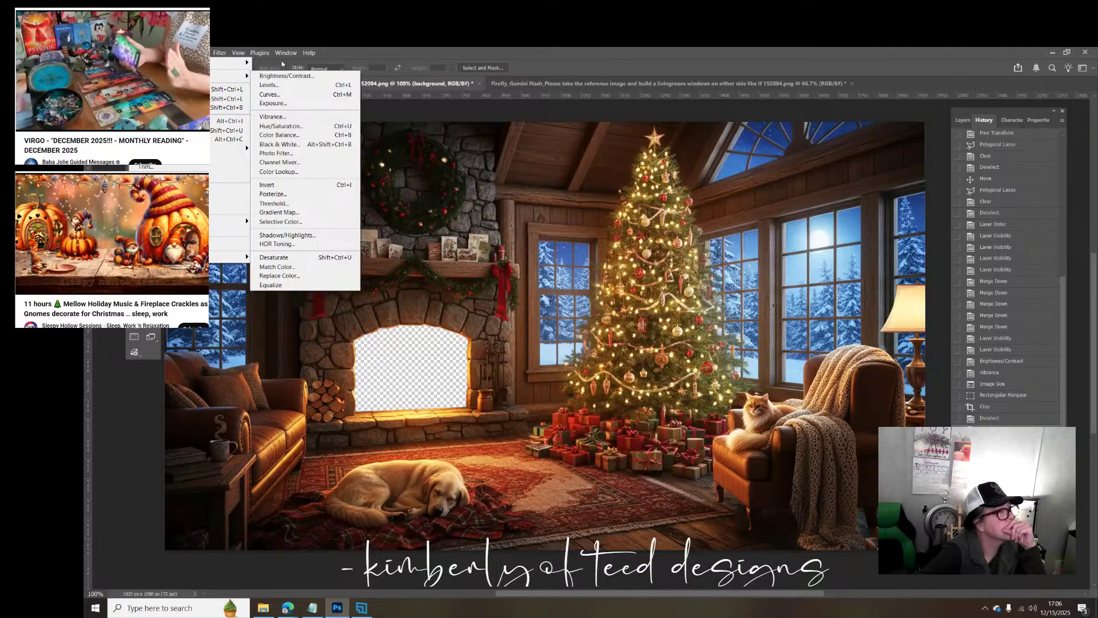
{"action": "mouse_move", "coordinate": [240, 75]}
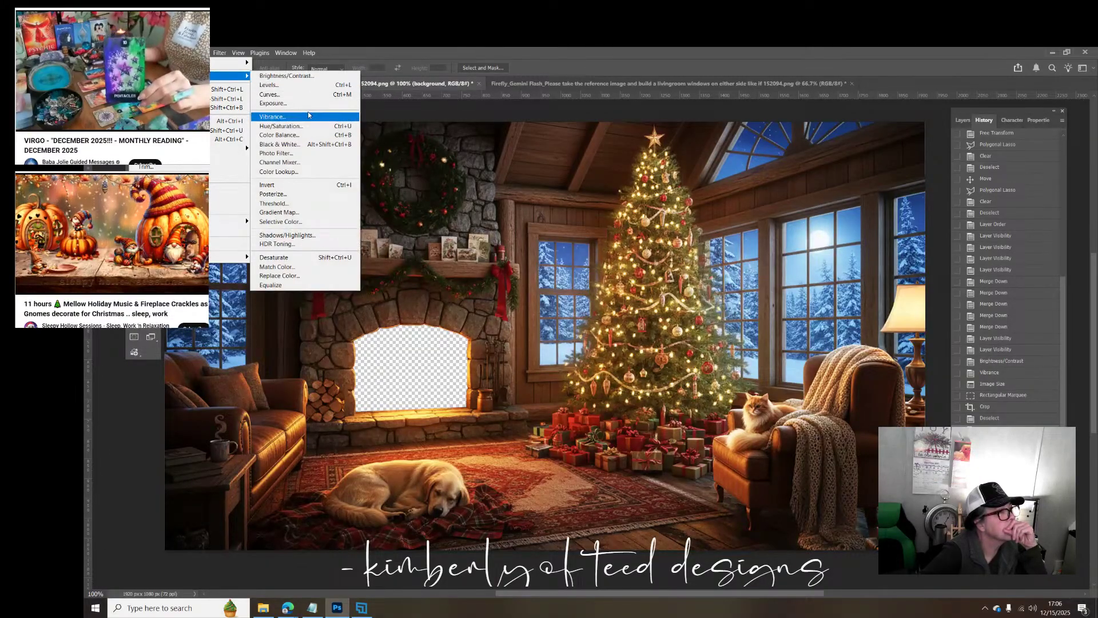
{"action": "left_click", "coordinate": [300, 136]}
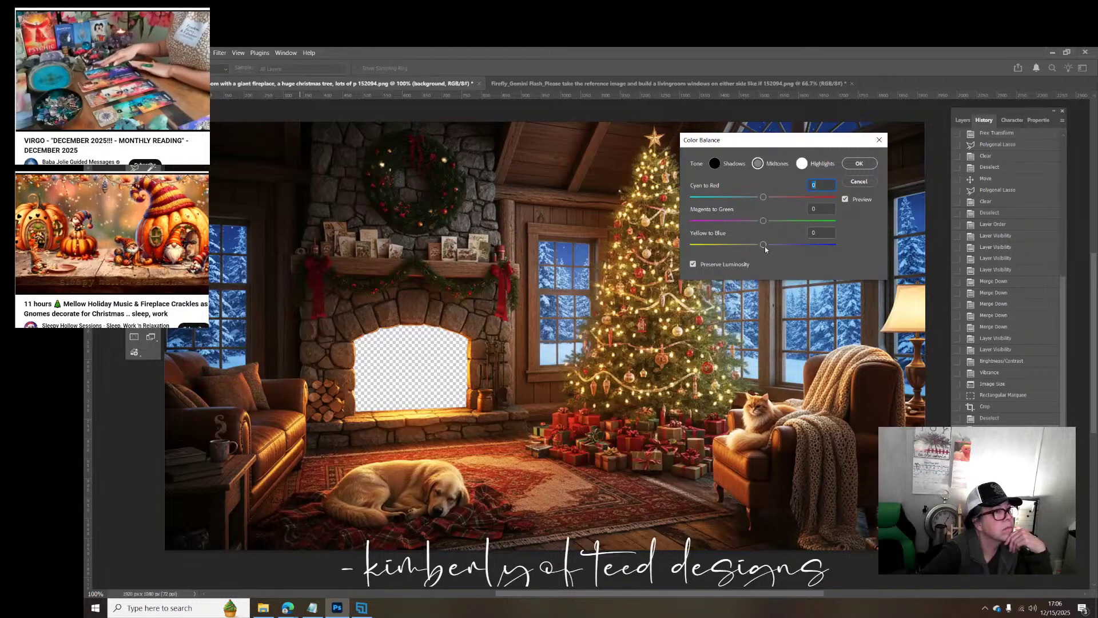
{"action": "mouse_move", "coordinate": [764, 246]}
{"action": "left_mouse_down"}
{"action": "mouse_move", "coordinate": [787, 248]}
{"action": "mouse_move", "coordinate": [773, 252]}
{"action": "left_mouse_up"}
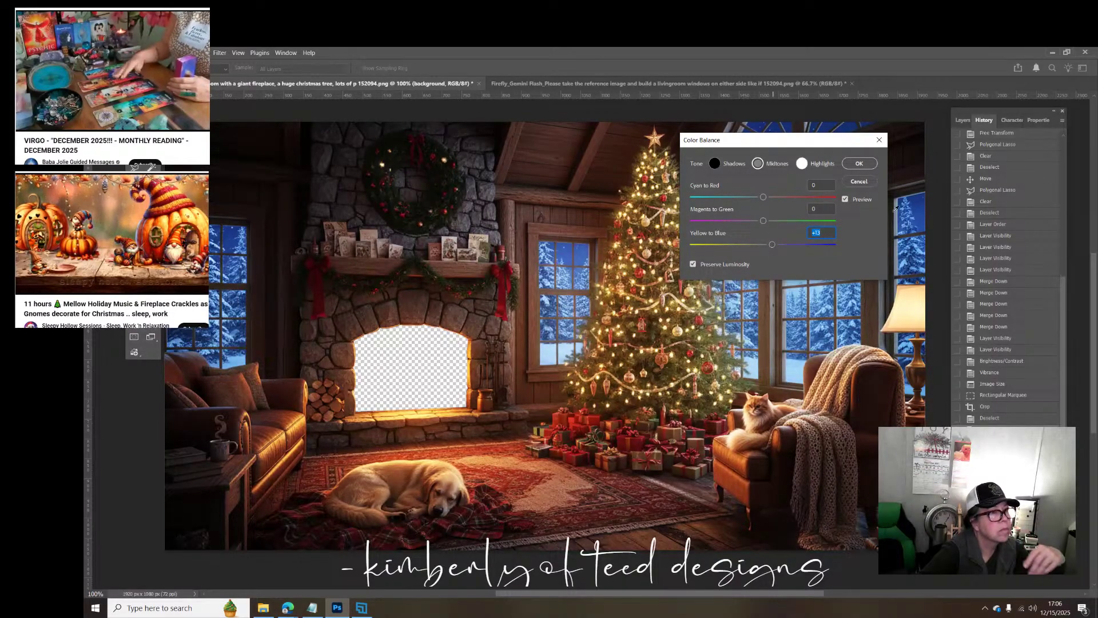
{"action": "type", "text": "9"}
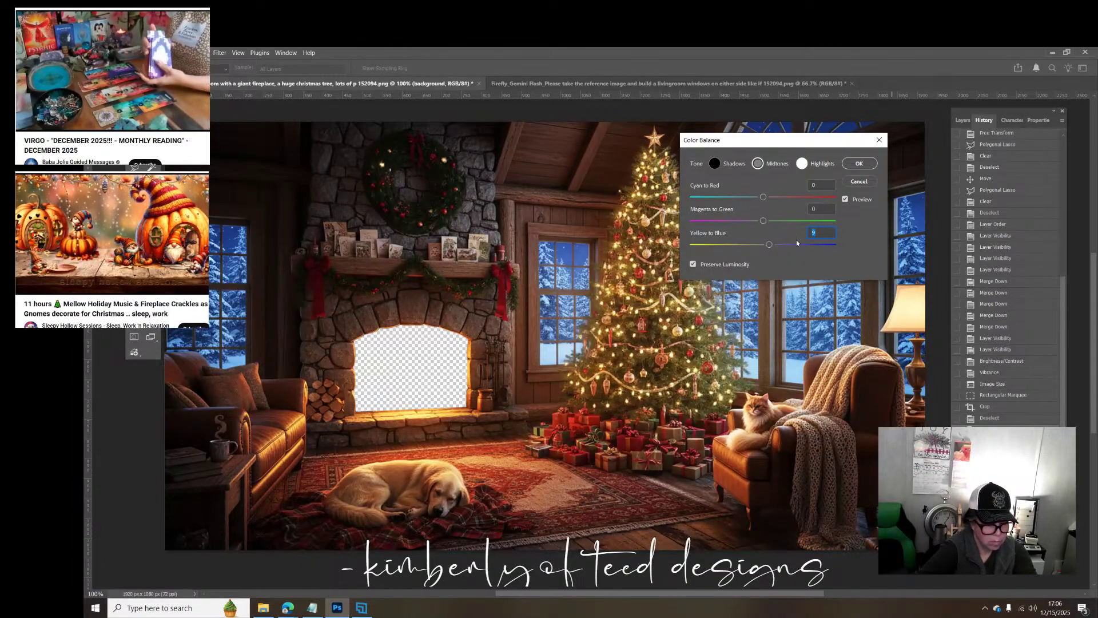
{"action": "key", "text": "Return"}
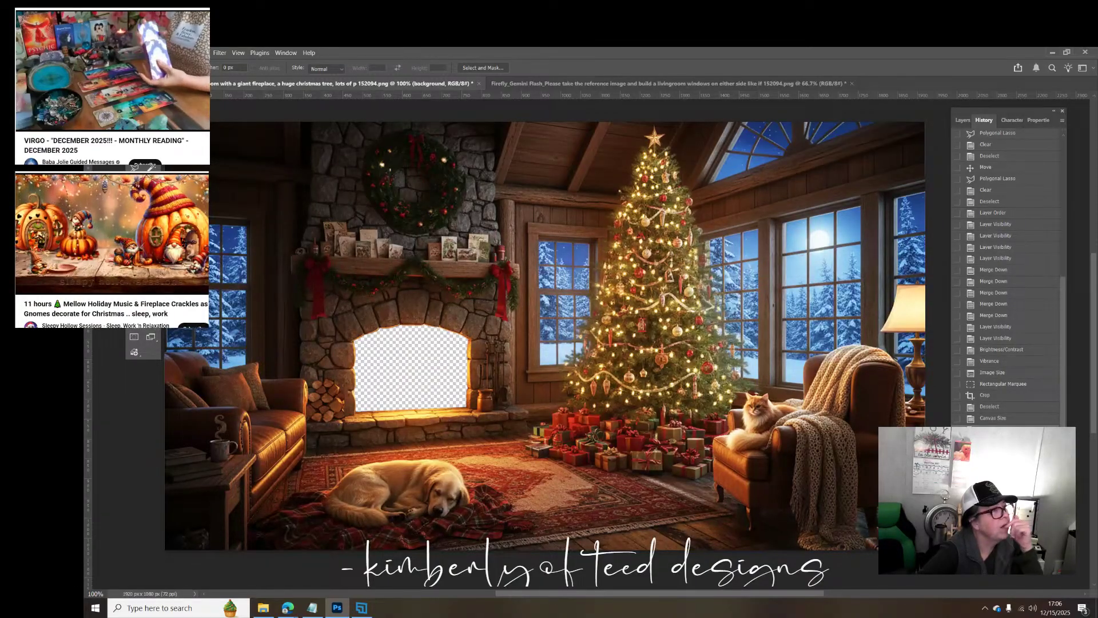
Step: Add a new blank layer directly above the background layer for work on the star atop the Christmas tree
{"action": "left_click", "coordinate": [142, 53]}
{"action": "mouse_move", "coordinate": [147, 62]}
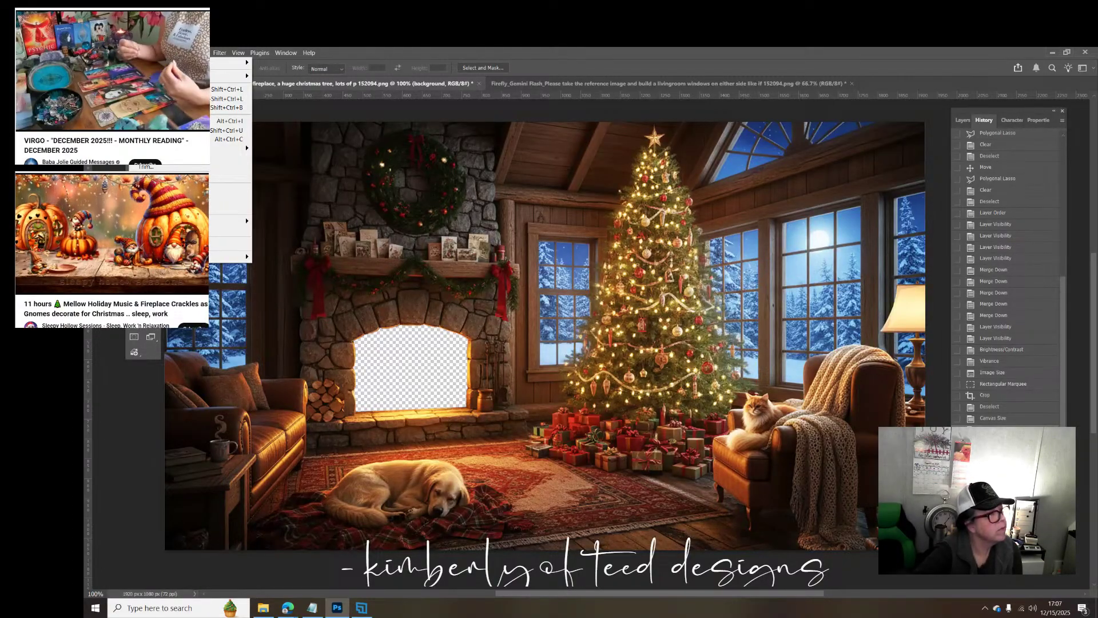
{"action": "left_click", "coordinate": [151, 286]}
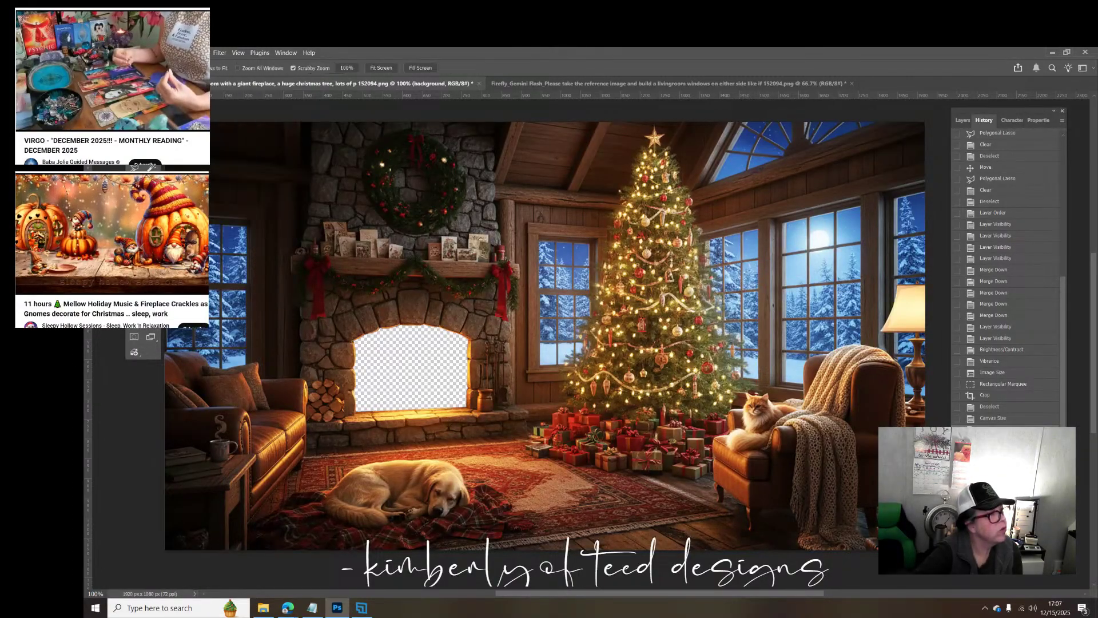
{"action": "left_click", "coordinate": [663, 134]}
{"action": "left_click_drag", "start_coordinate": [647, 140], "coordinate": [715, 163]}
{"action": "scroll", "coordinate": [715, 163], "scroll_direction": "up", "scroll_amount": 3}
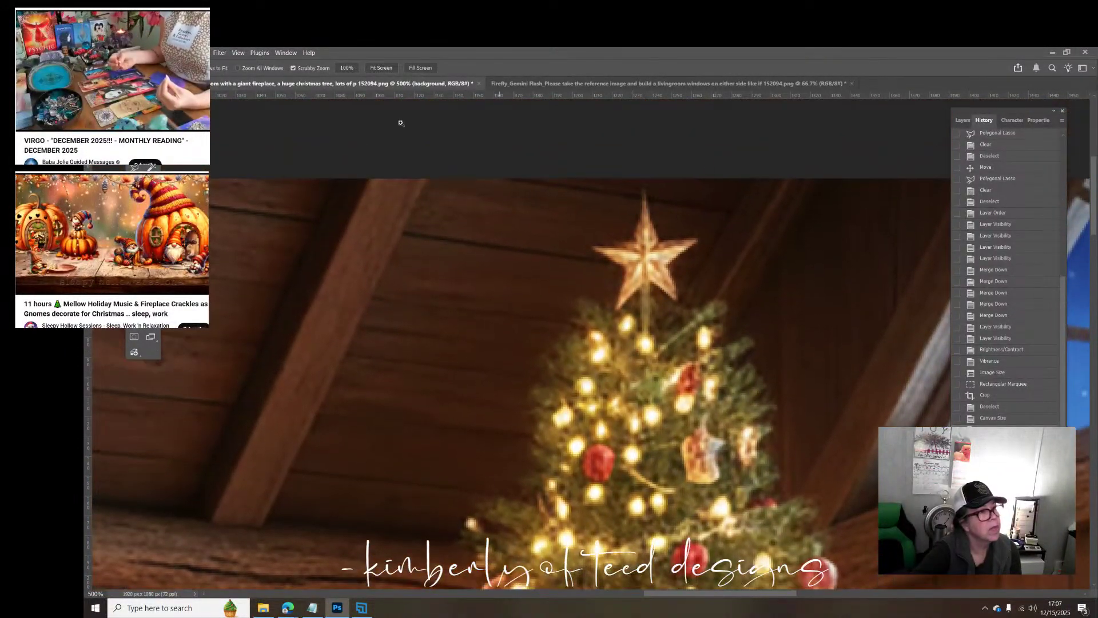
{"action": "left_click", "coordinate": [962, 121]}
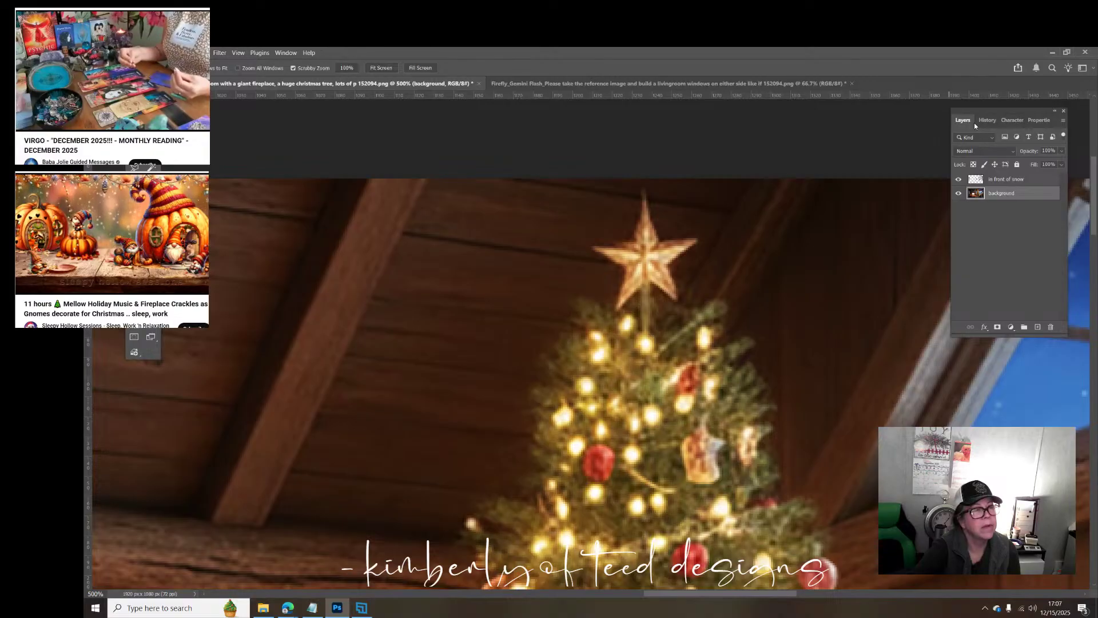
{"action": "left_click", "coordinate": [1011, 181]}
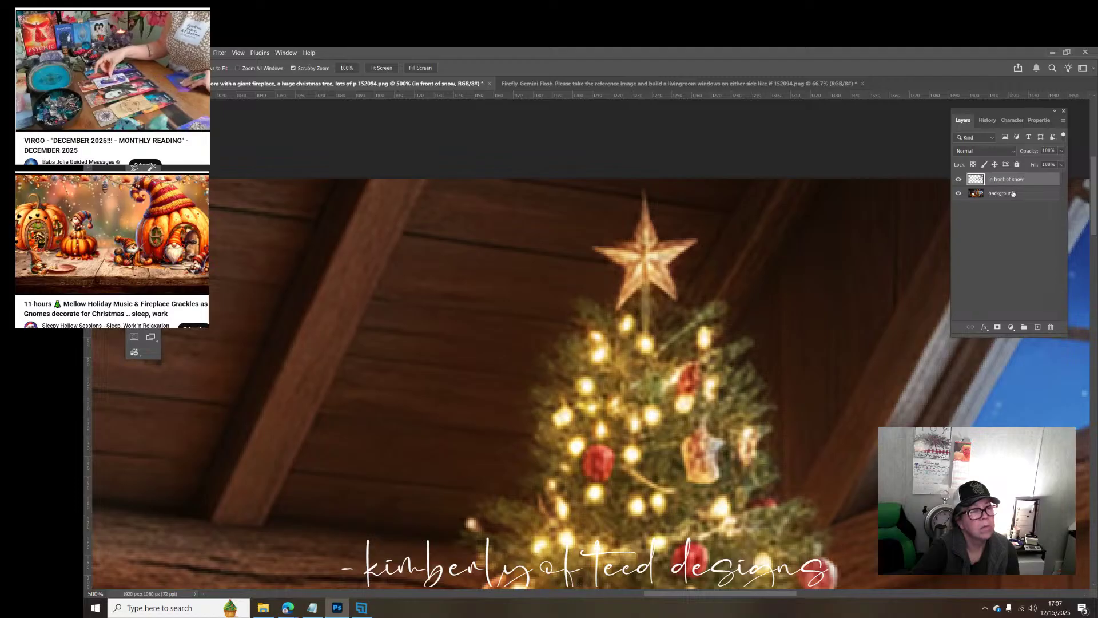
{"action": "left_click", "coordinate": [1007, 193]}
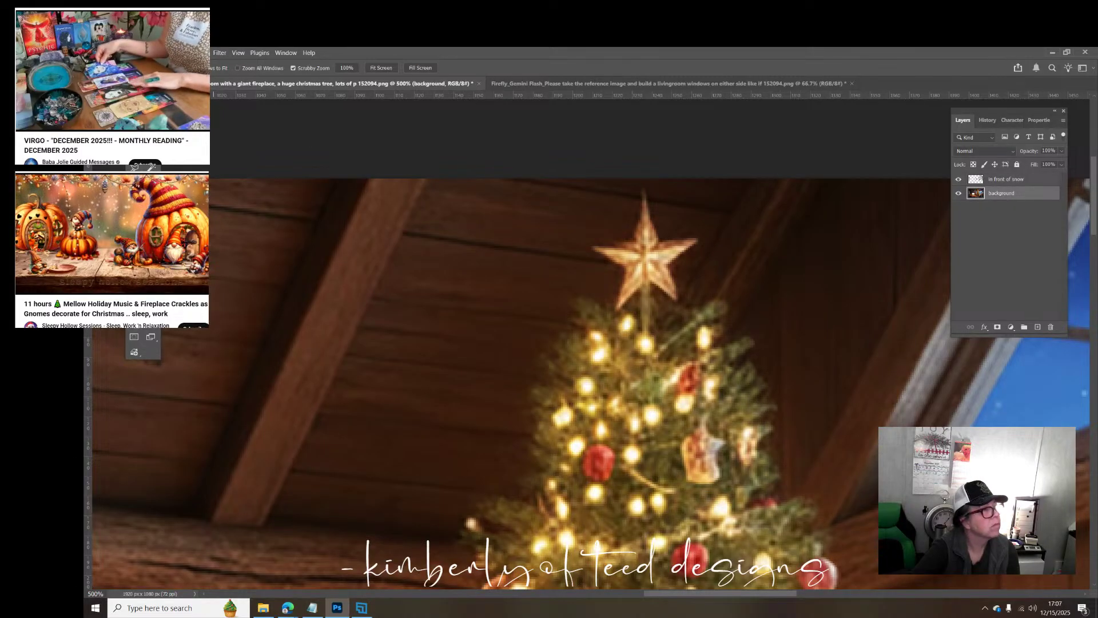
{"action": "left_click", "coordinate": [160, 52]}
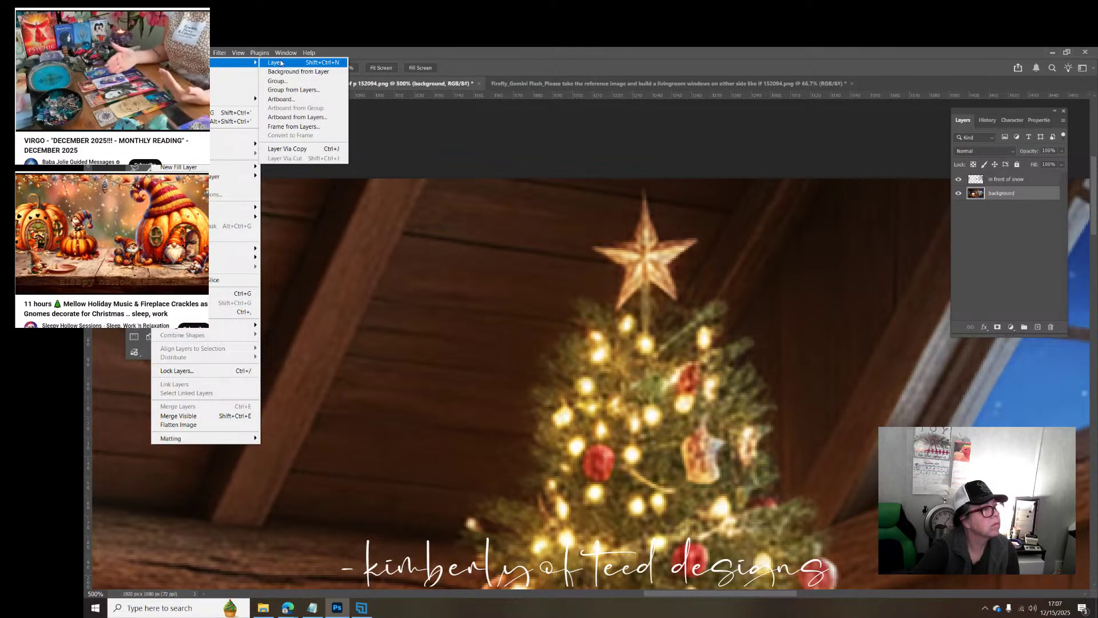
{"action": "left_click", "coordinate": [281, 63]}
{"action": "left_click", "coordinate": [700, 320]}
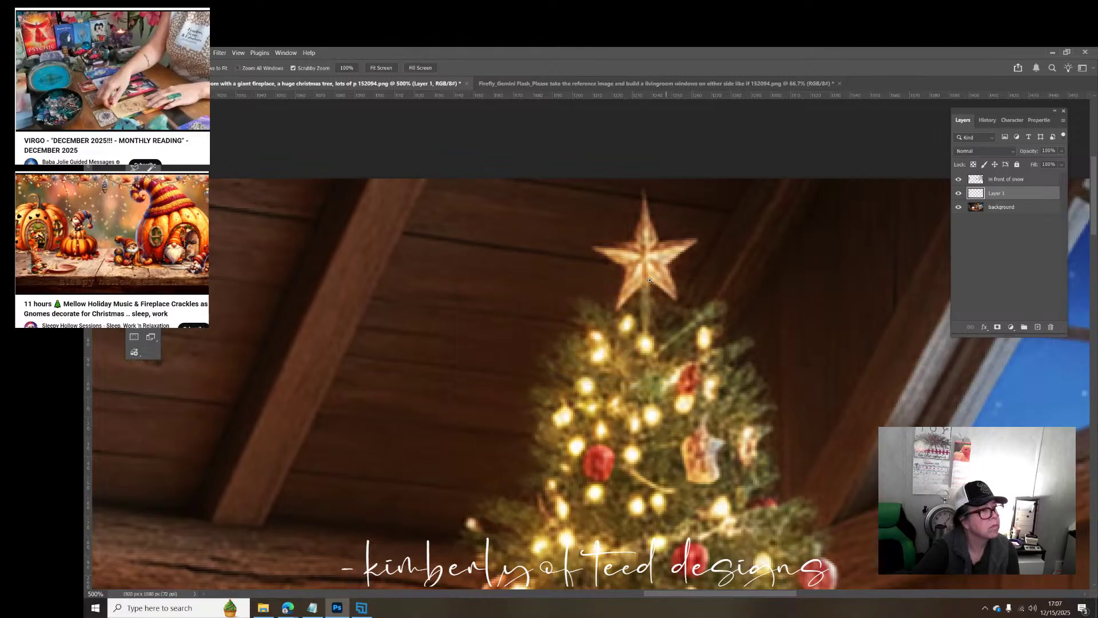
Step: Outline the star on top of the Christmas tree with a Polygonal Lasso selection
{"action": "key", "text": "l"}
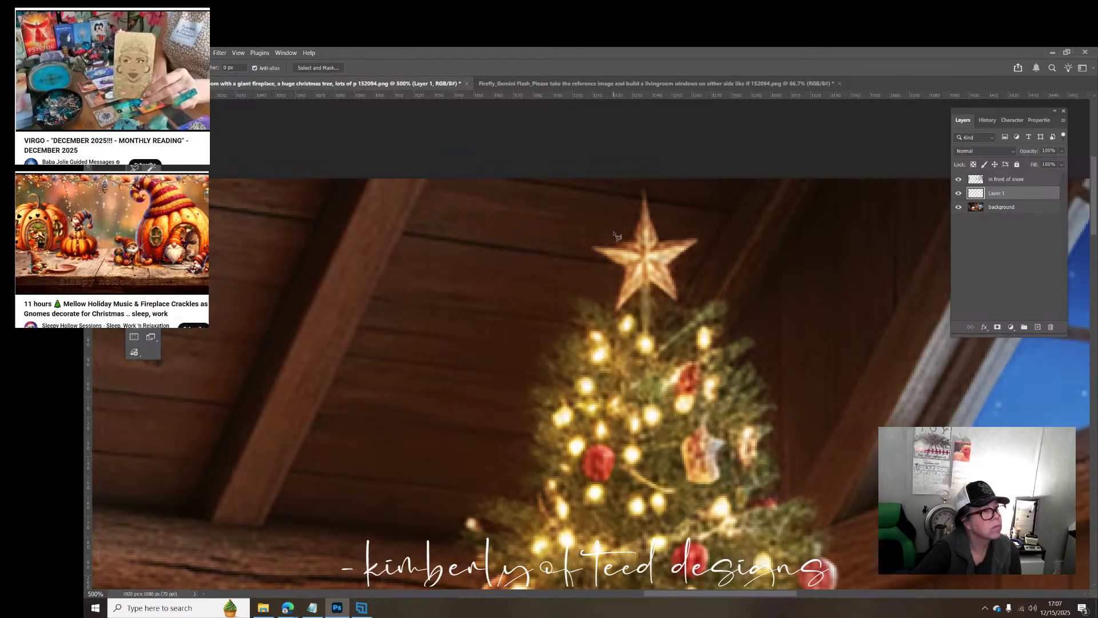
{"action": "mouse_move", "coordinate": [662, 242]}
{"action": "left_mouse_down"}
{"action": "mouse_move", "coordinate": [647, 202]}
{"action": "mouse_move", "coordinate": [635, 244]}
{"action": "mouse_move", "coordinate": [596, 250]}
{"action": "mouse_move", "coordinate": [628, 275]}
{"action": "mouse_move", "coordinate": [620, 312]}
{"action": "mouse_move", "coordinate": [651, 281]}
{"action": "mouse_move", "coordinate": [681, 306]}
{"action": "mouse_move", "coordinate": [669, 267]}
{"action": "mouse_move", "coordinate": [698, 246]}
{"action": "mouse_move", "coordinate": [666, 246]}
{"action": "left_mouse_up"}
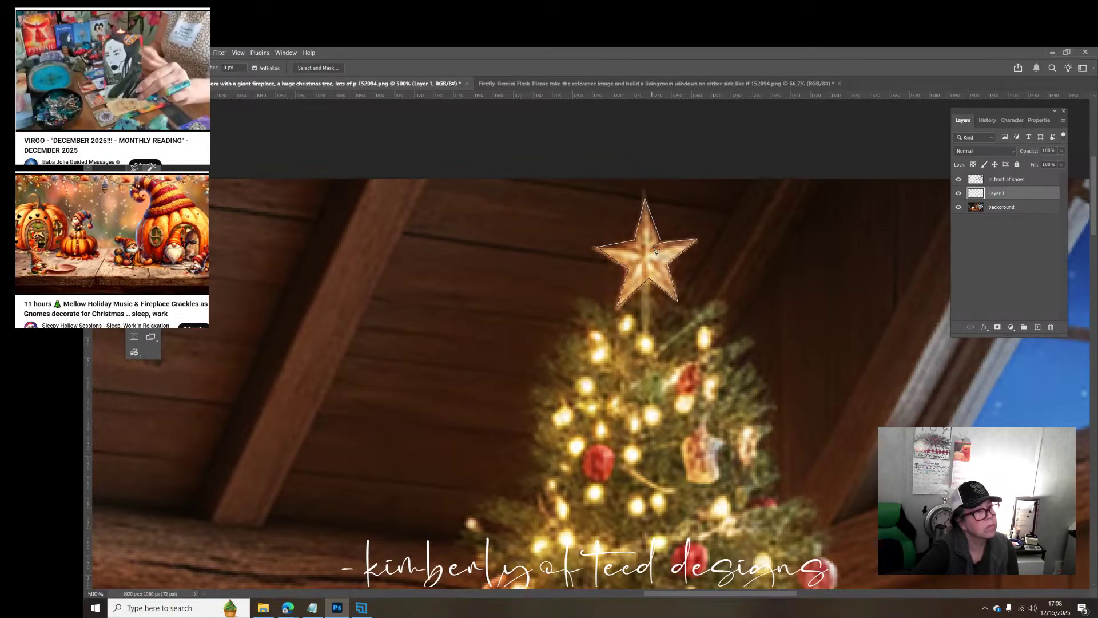
{"action": "left_click_drag", "start_coordinate": [656, 250], "coordinate": [666, 246]}
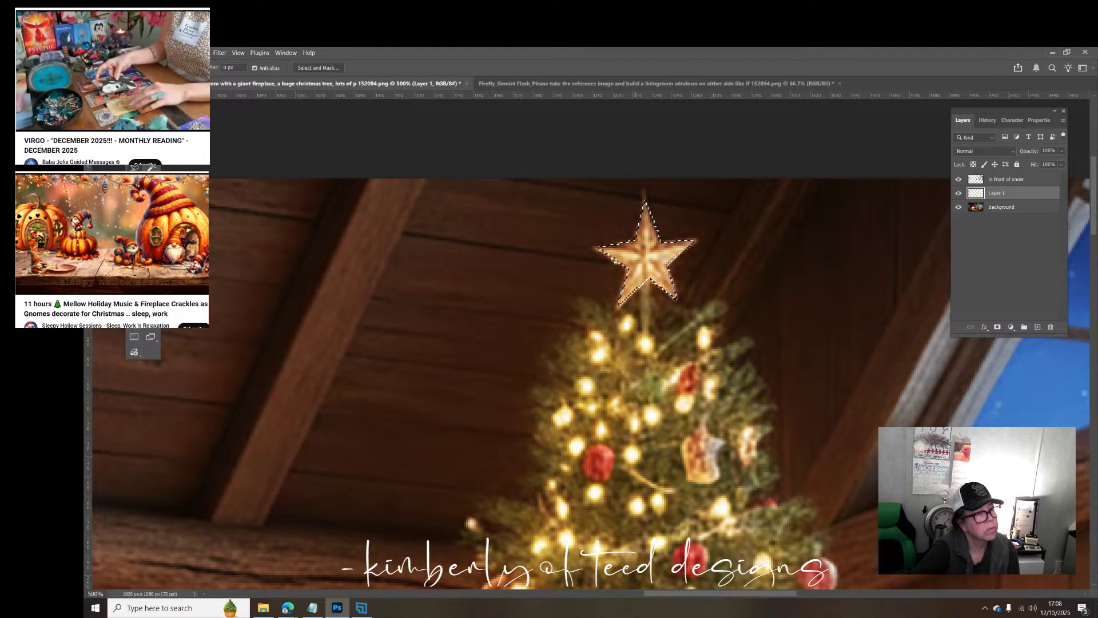
Step: Sample the pale yellow fee490 from a tree light as the foreground colour and fill the star selection with it
{"action": "left_click", "coordinate": [139, 314]}
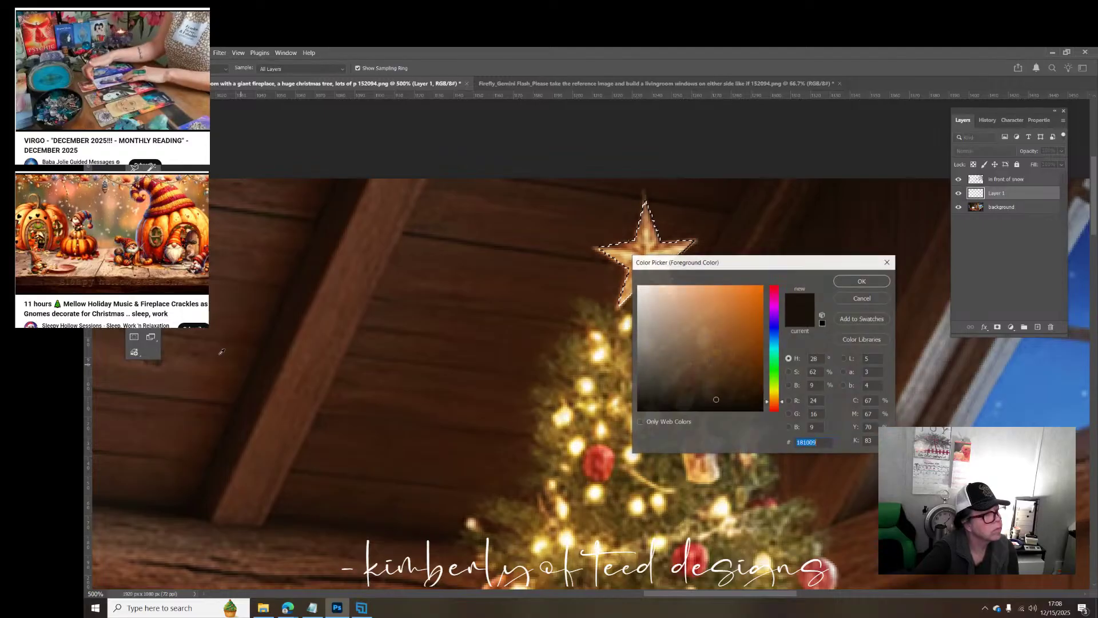
{"action": "left_click", "coordinate": [564, 498]}
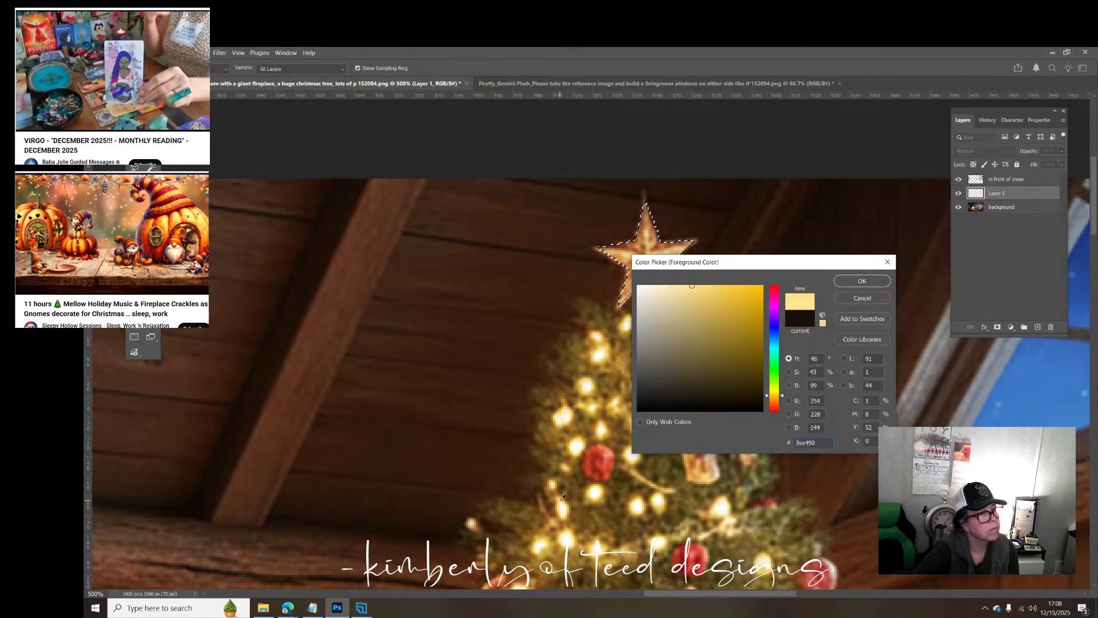
{"action": "left_click", "coordinate": [862, 281]}
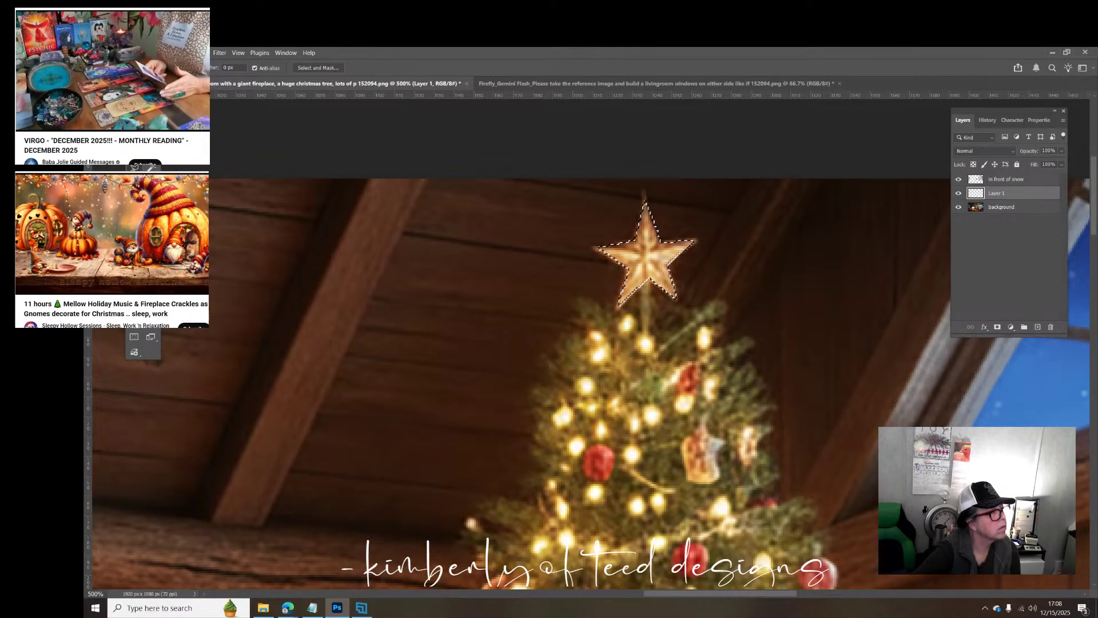
{"action": "key", "text": "g"}
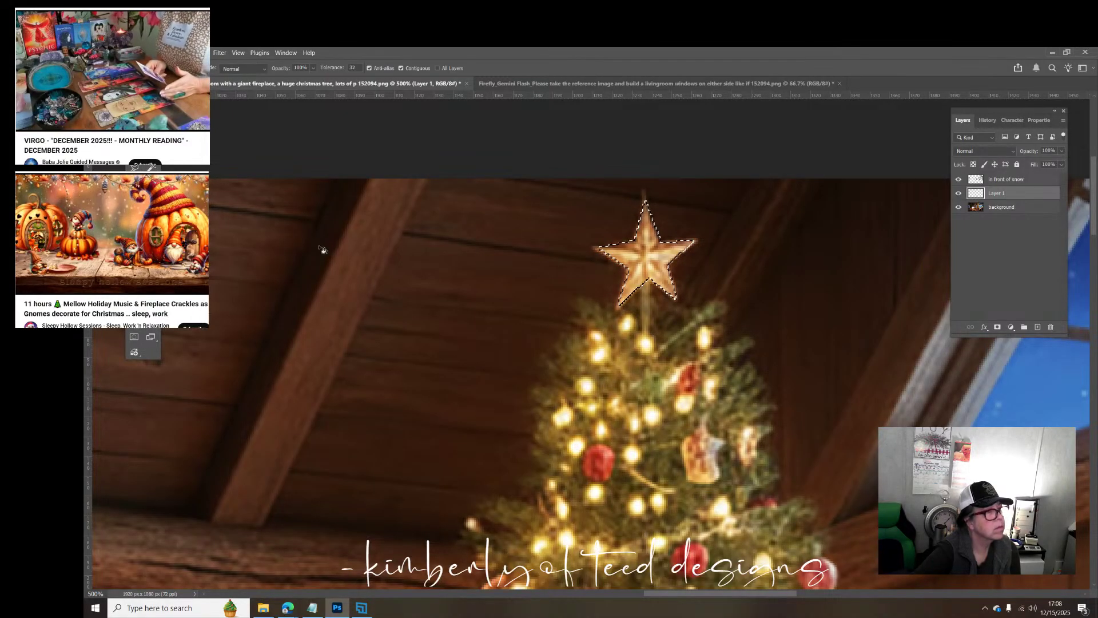
{"action": "left_click", "coordinate": [646, 256]}
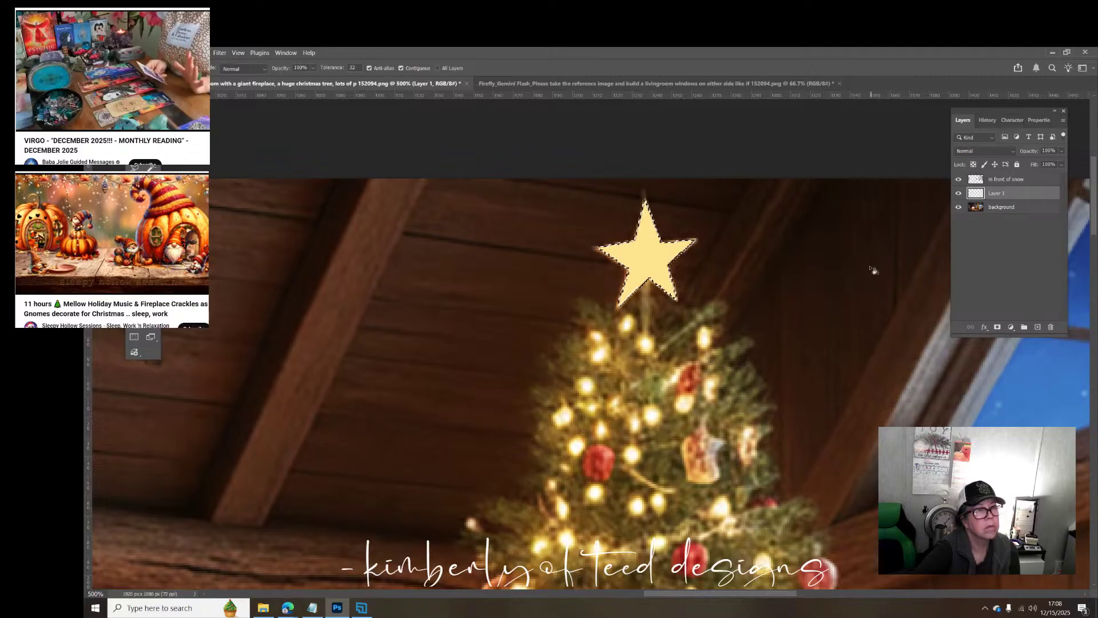
Step: Reduce the star layer's opacity to 0% and give it an Outer Glow in yellow f4da72 sampled from a tree light
{"action": "left_click", "coordinate": [1061, 151]}
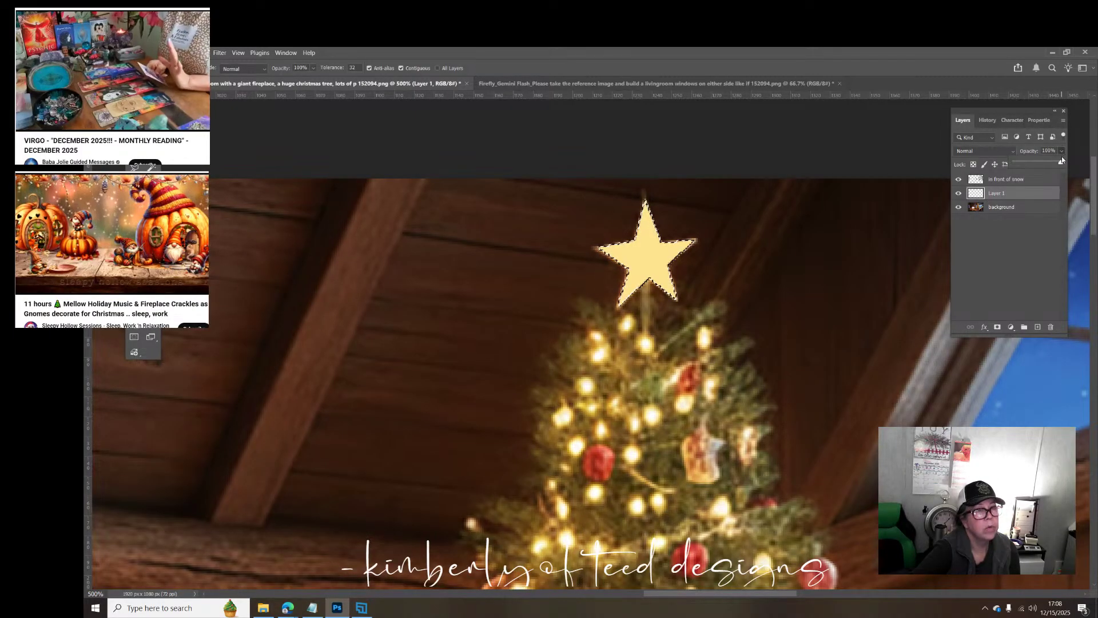
{"action": "left_click_drag", "start_coordinate": [1062, 161], "coordinate": [1016, 177]}
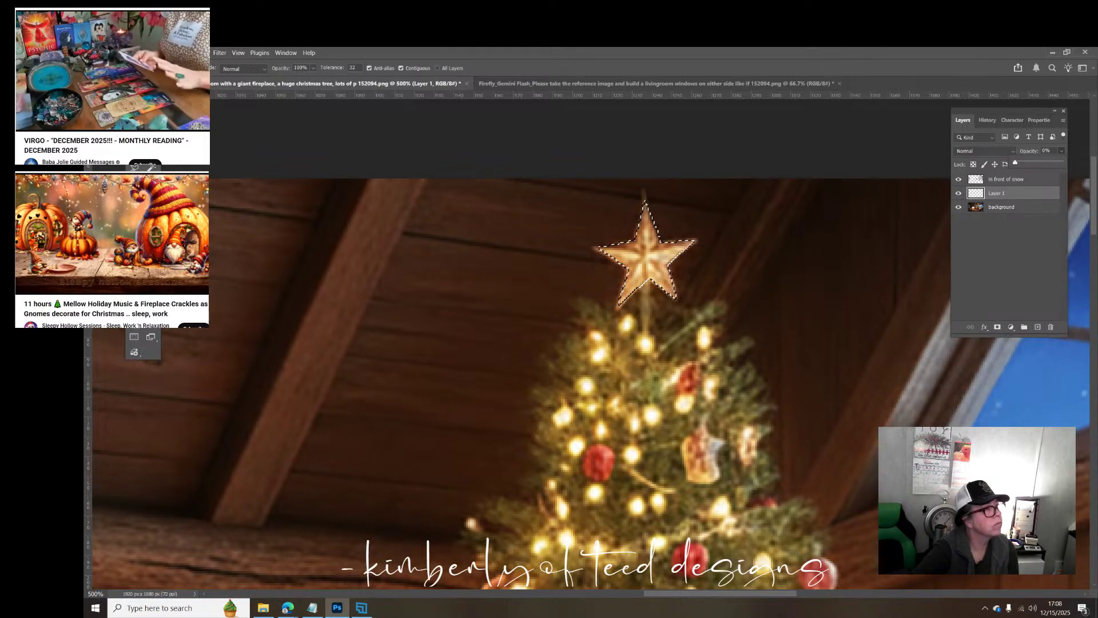
{"action": "left_click", "coordinate": [167, 53]}
{"action": "mouse_move", "coordinate": [252, 143]}
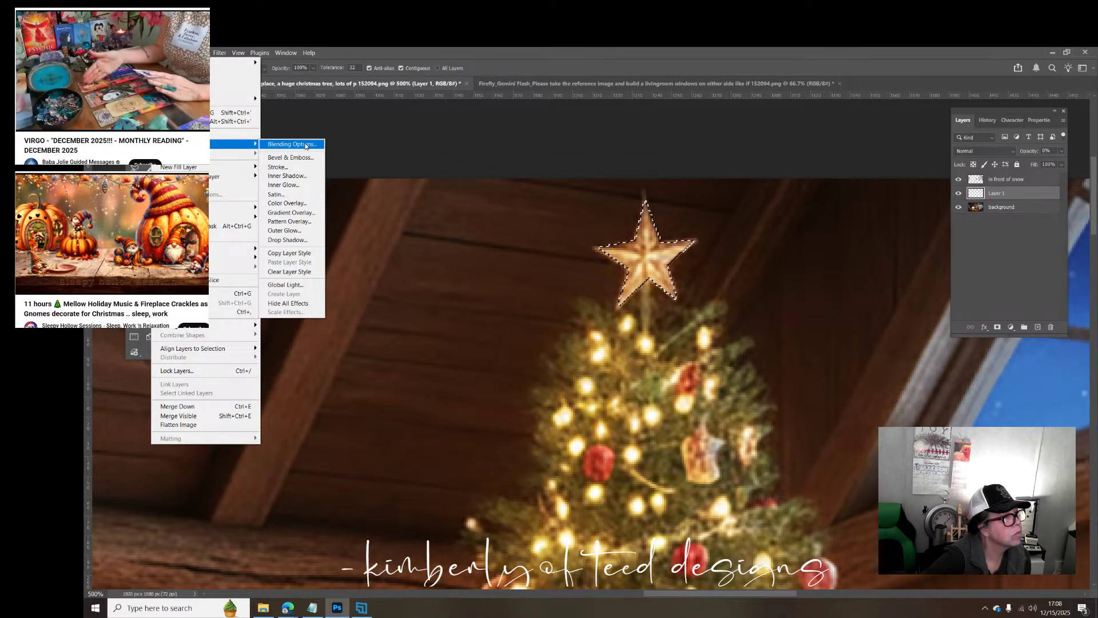
{"action": "left_click", "coordinate": [297, 232]}
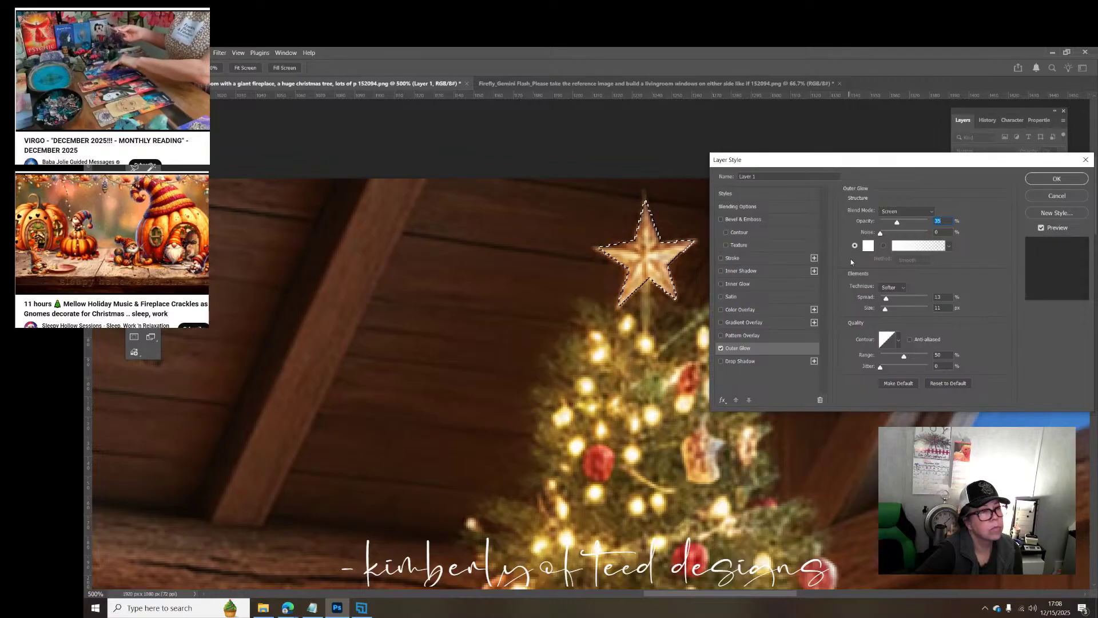
{"action": "left_click", "coordinate": [868, 246]}
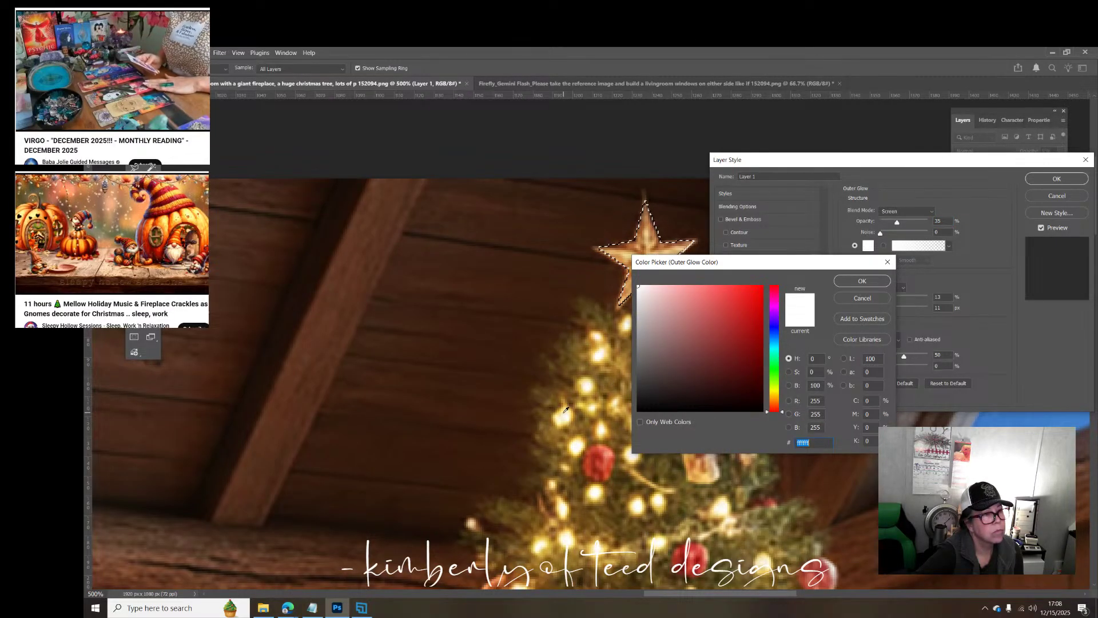
{"action": "left_click", "coordinate": [559, 411]}
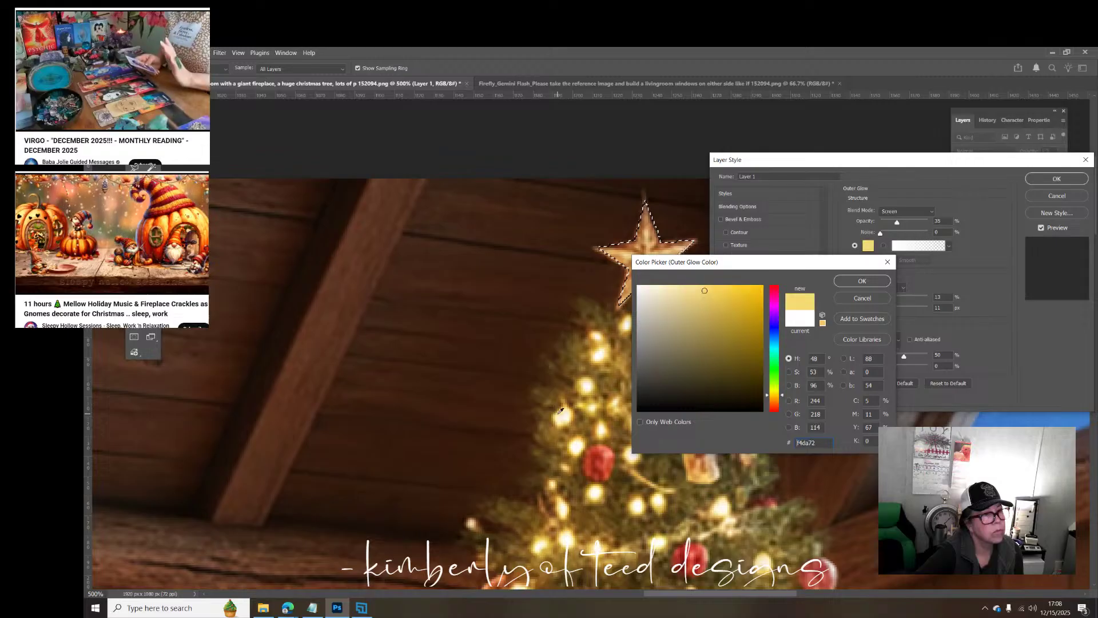
{"action": "left_click", "coordinate": [851, 281]}
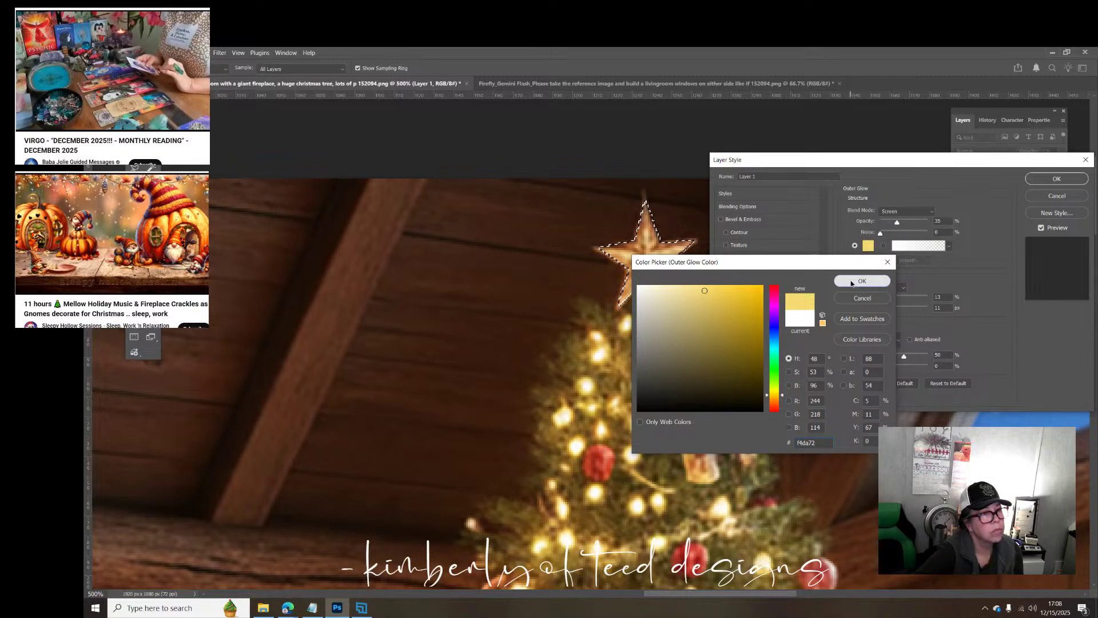
Step: Set the star's outer glow to Normal blend mode with 100% opacity, 7% noise and 0% spread
{"action": "left_click", "coordinate": [931, 214]}
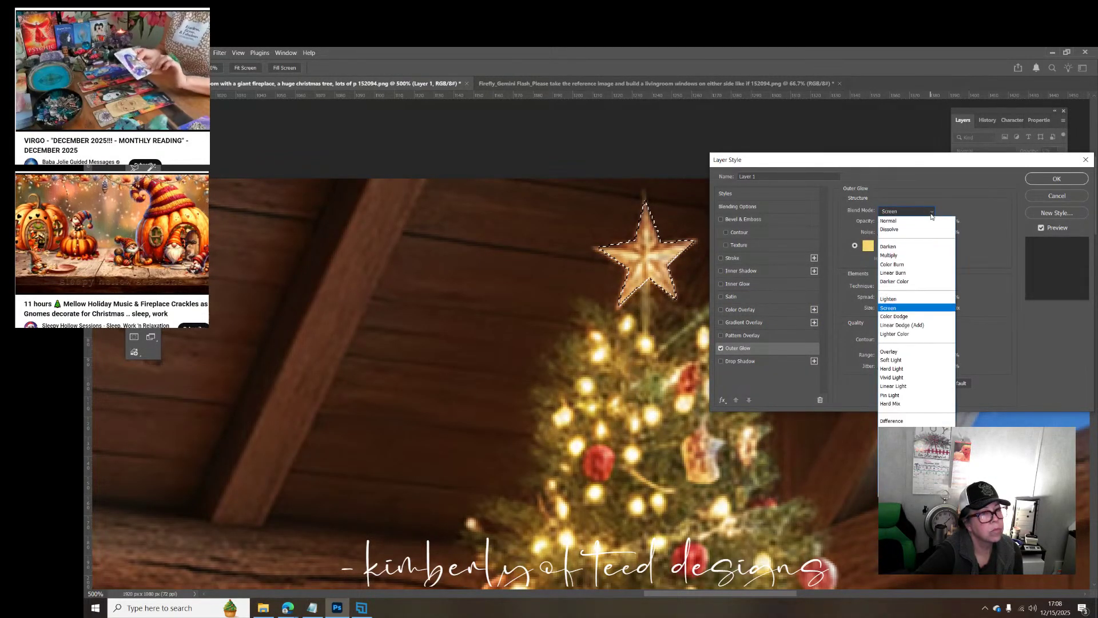
{"action": "left_click", "coordinate": [890, 222]}
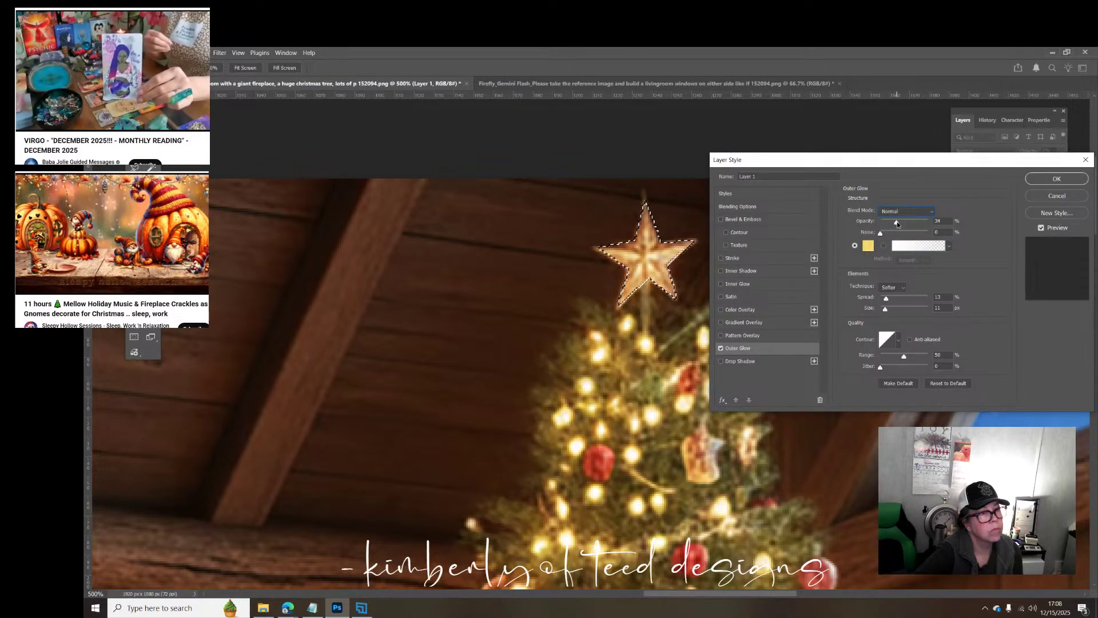
{"action": "left_click_drag", "start_coordinate": [896, 223], "coordinate": [928, 223]}
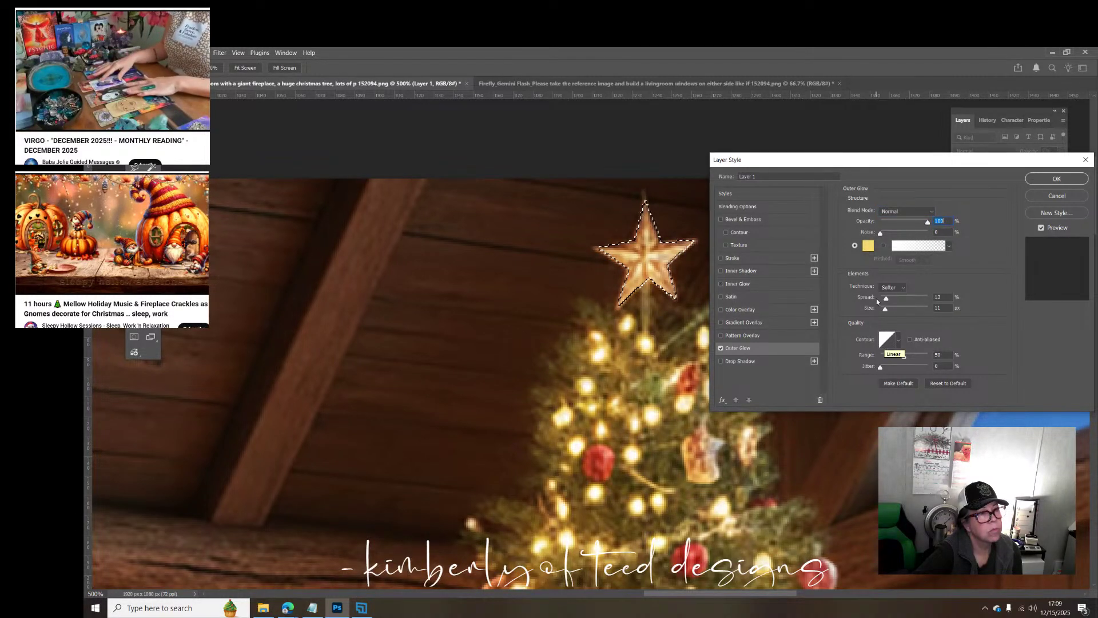
{"action": "left_click", "coordinate": [931, 212]}
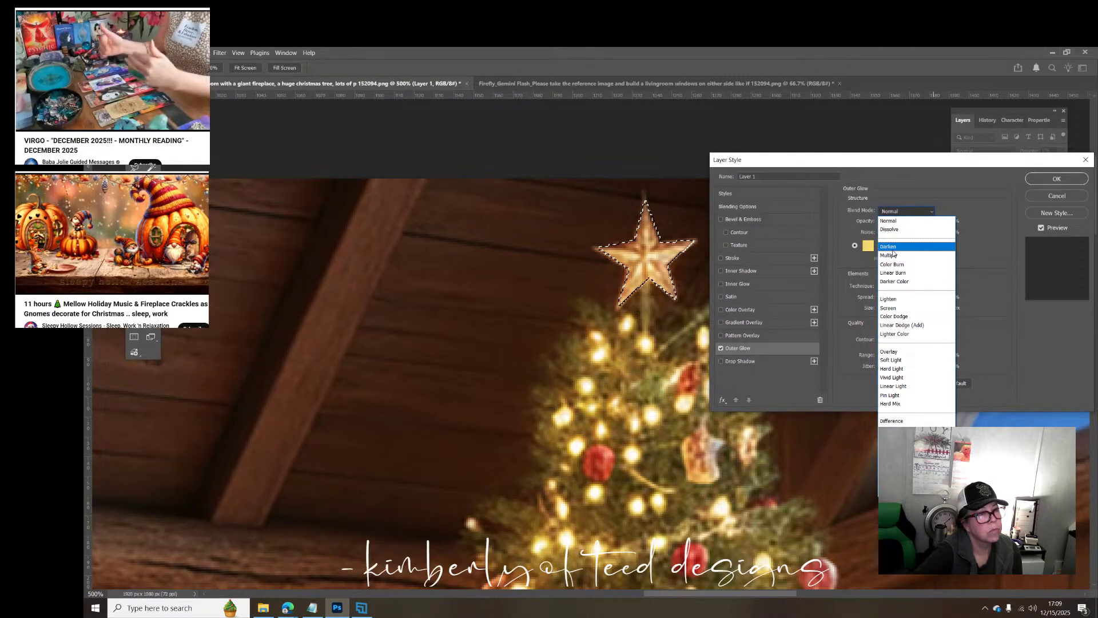
{"action": "left_click", "coordinate": [903, 222]}
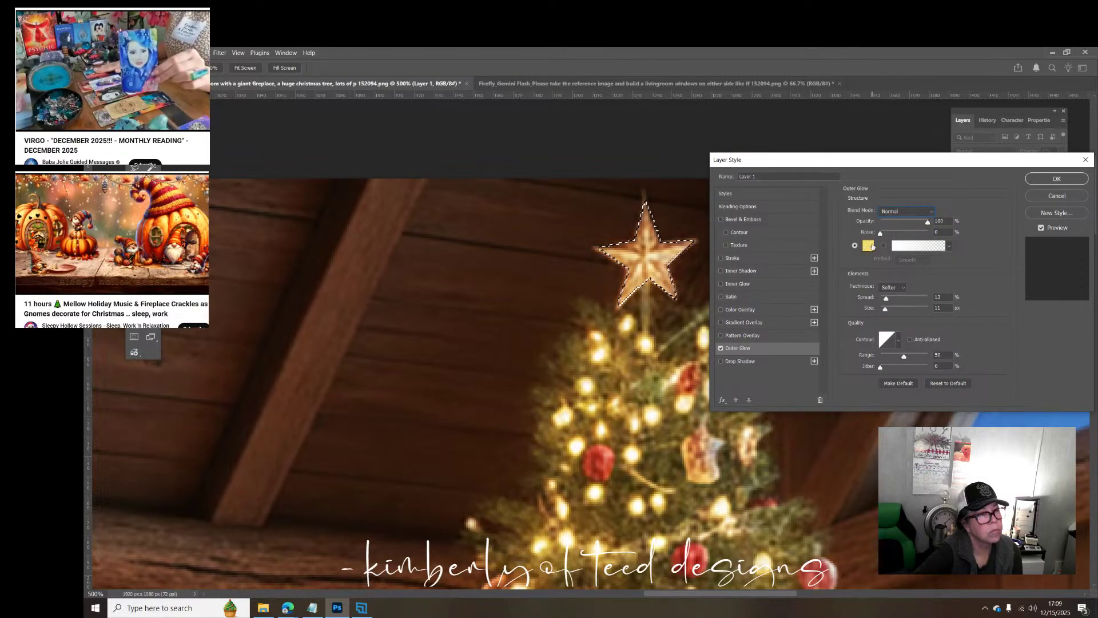
{"action": "mouse_move", "coordinate": [882, 233]}
{"action": "left_mouse_down"}
{"action": "mouse_move", "coordinate": [910, 234]}
{"action": "mouse_move", "coordinate": [889, 235]}
{"action": "mouse_move", "coordinate": [900, 238]}
{"action": "left_mouse_up"}
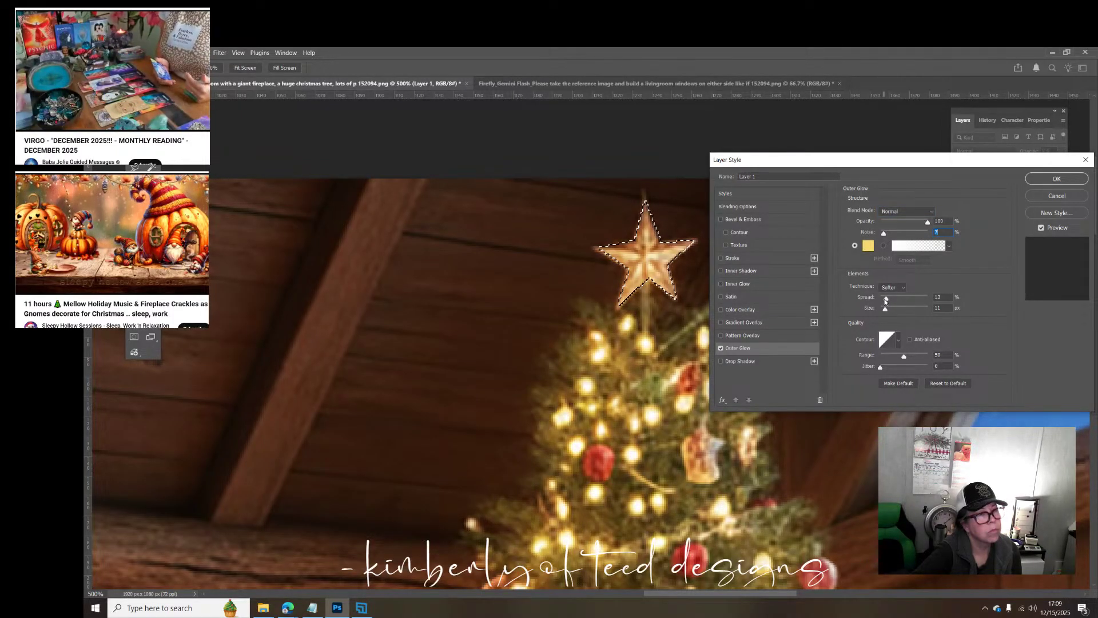
{"action": "mouse_move", "coordinate": [885, 300]}
{"action": "left_mouse_down"}
{"action": "mouse_move", "coordinate": [904, 300]}
{"action": "mouse_move", "coordinate": [879, 302]}
{"action": "left_mouse_up"}
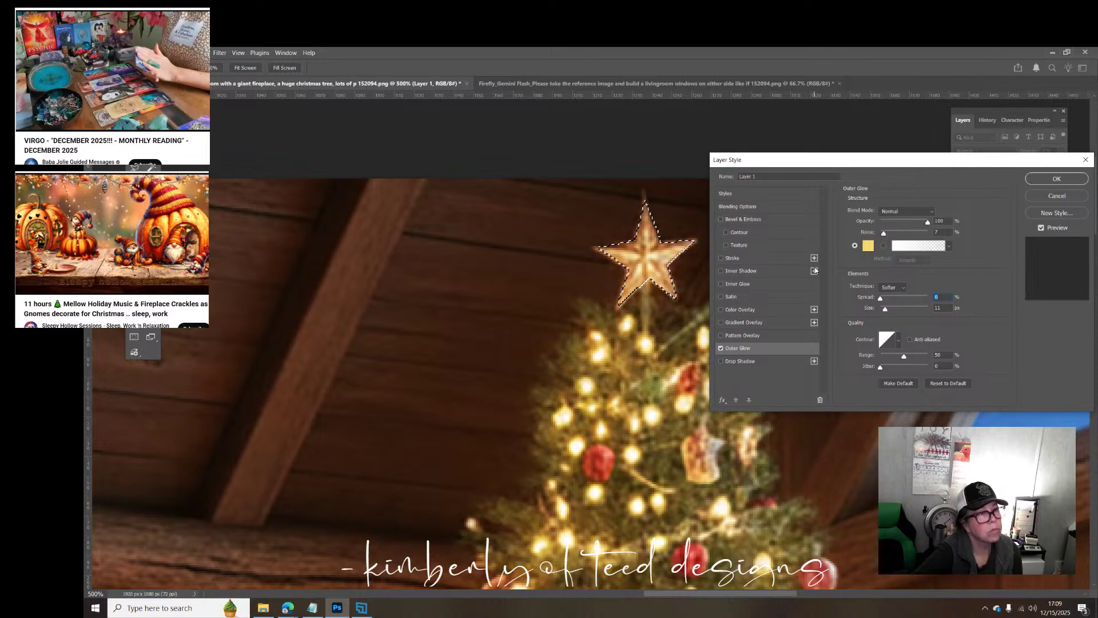
{"action": "left_click", "coordinate": [1057, 178]}
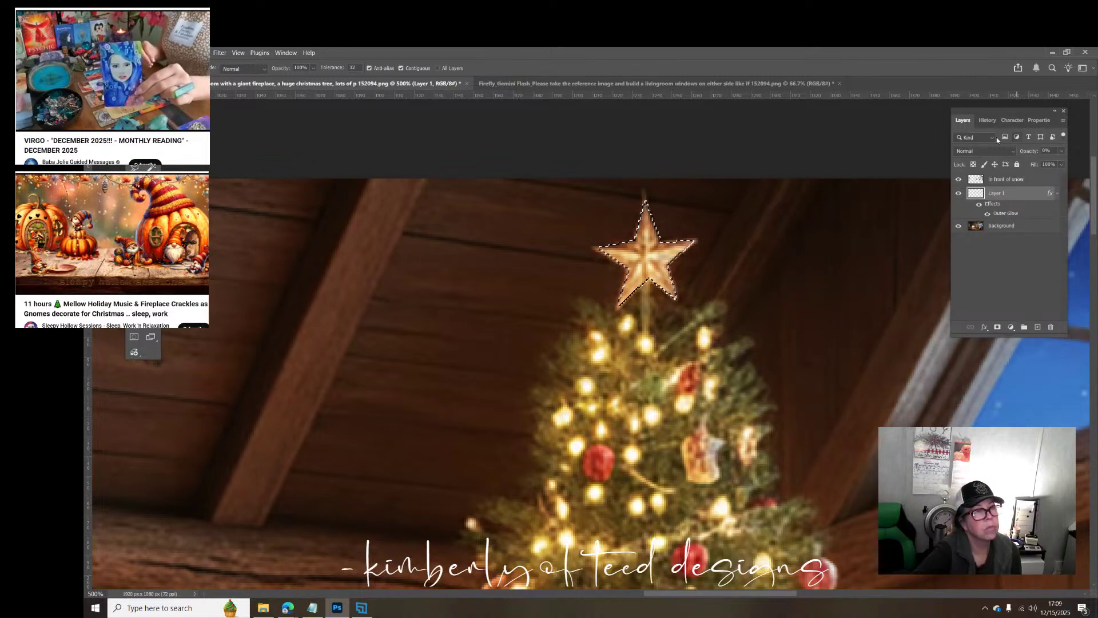
Step: Raise the star layer's opacity to 64% and refine its outer glow to 70% opacity, 6% spread and 13 px size
{"action": "left_click", "coordinate": [1062, 151]}
{"action": "left_click_drag", "start_coordinate": [1043, 166], "coordinate": [1045, 165]}
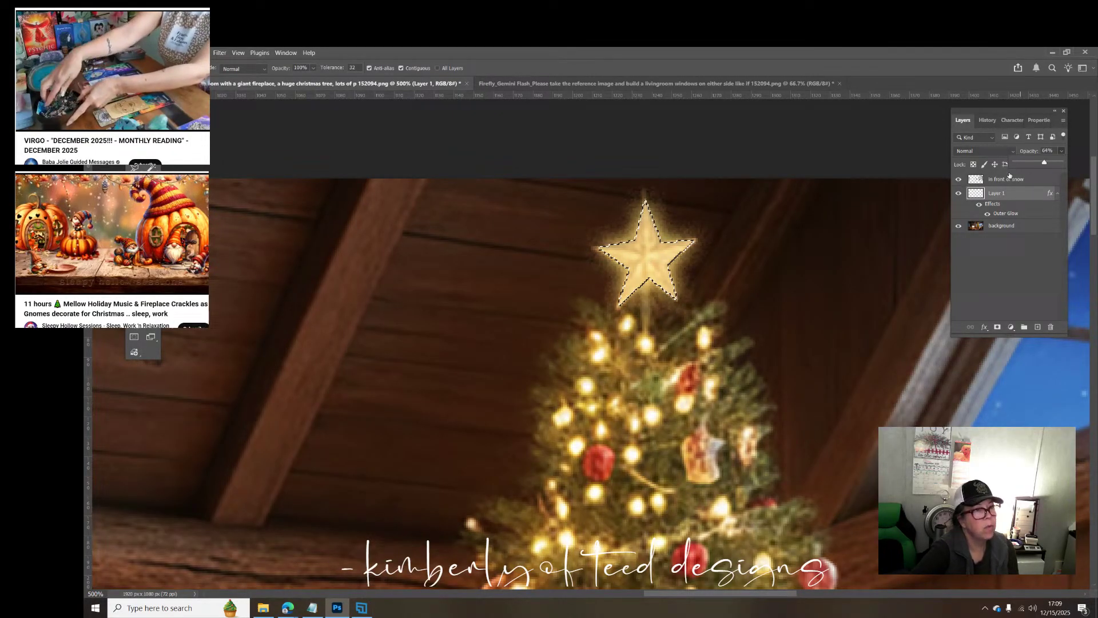
{"action": "left_click", "coordinate": [998, 214]}
{"action": "double_click", "coordinate": [999, 214]}
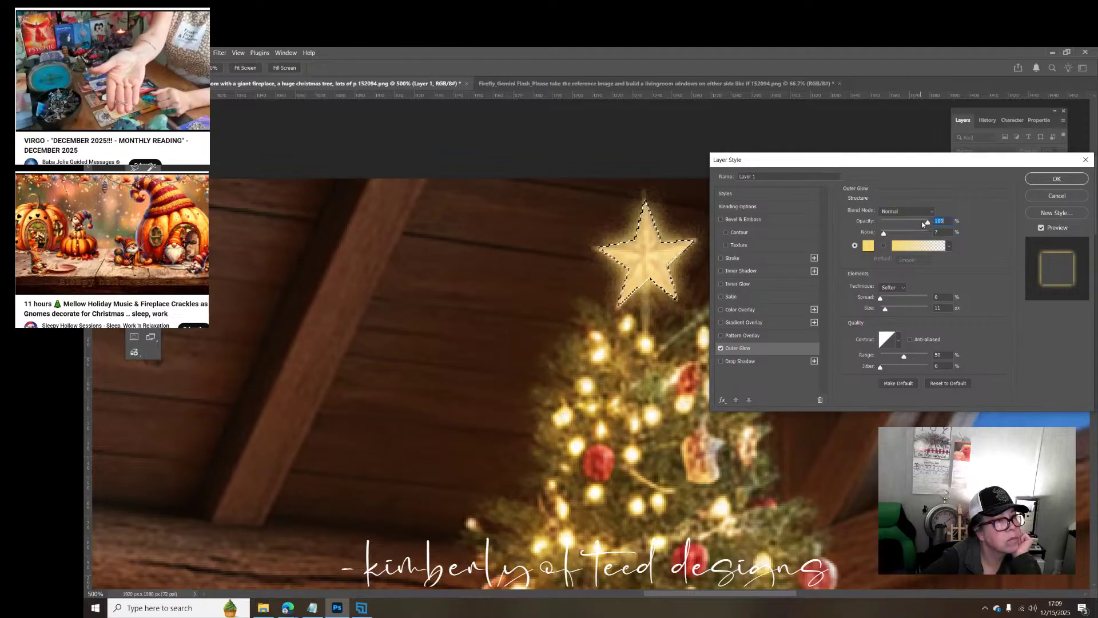
{"action": "left_click_drag", "start_coordinate": [922, 225], "coordinate": [912, 225]}
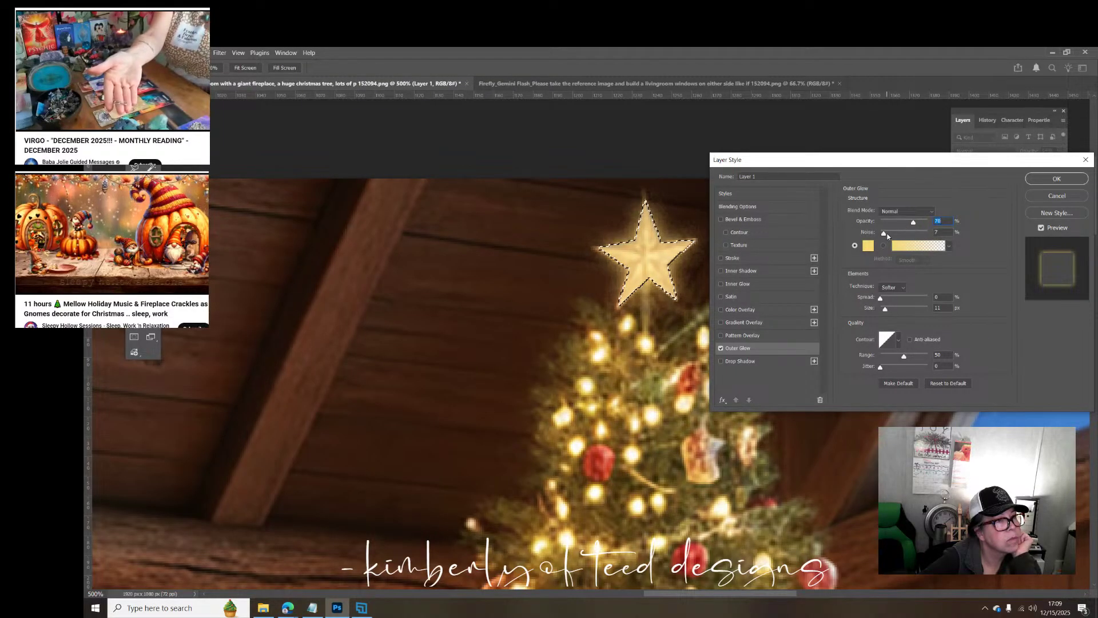
{"action": "left_click", "coordinate": [886, 311]}
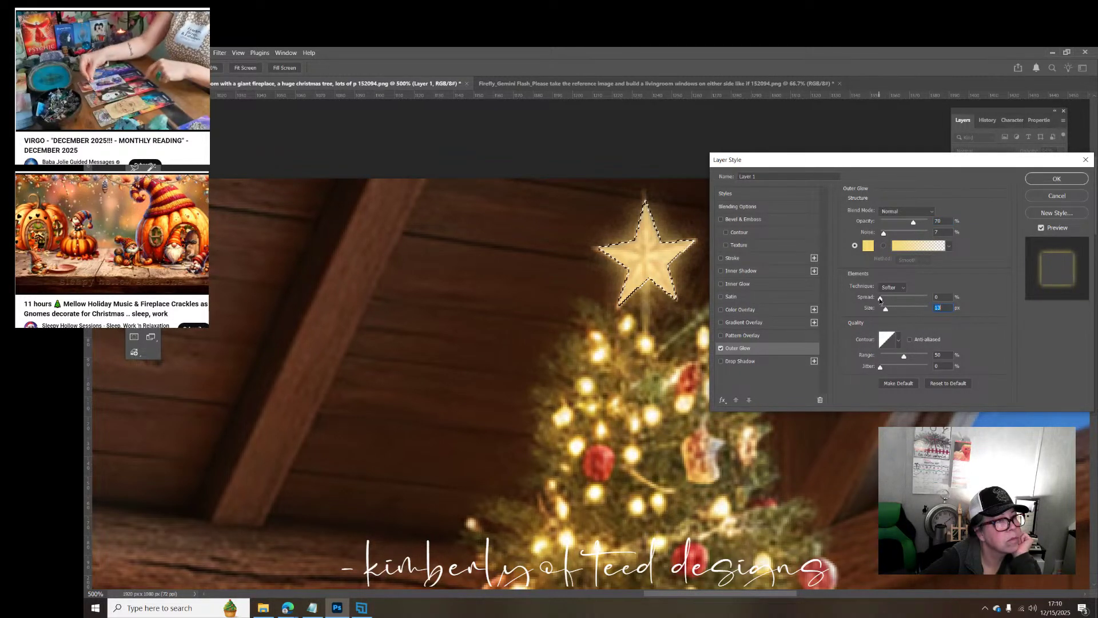
{"action": "left_click_drag", "start_coordinate": [880, 298], "coordinate": [883, 301]}
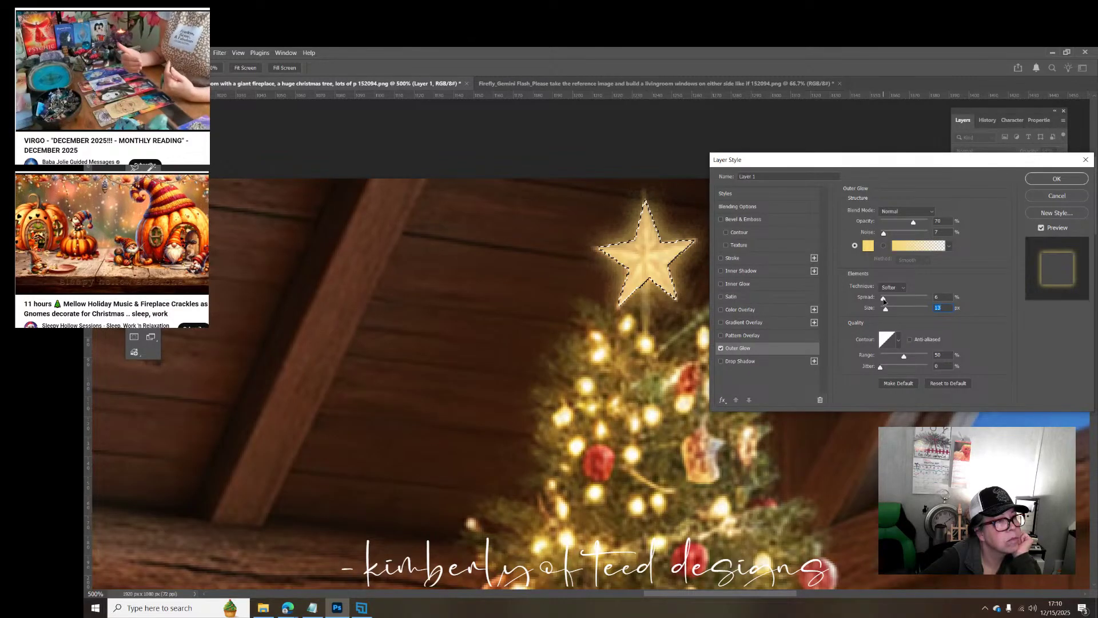
{"action": "left_click", "coordinate": [884, 300]}
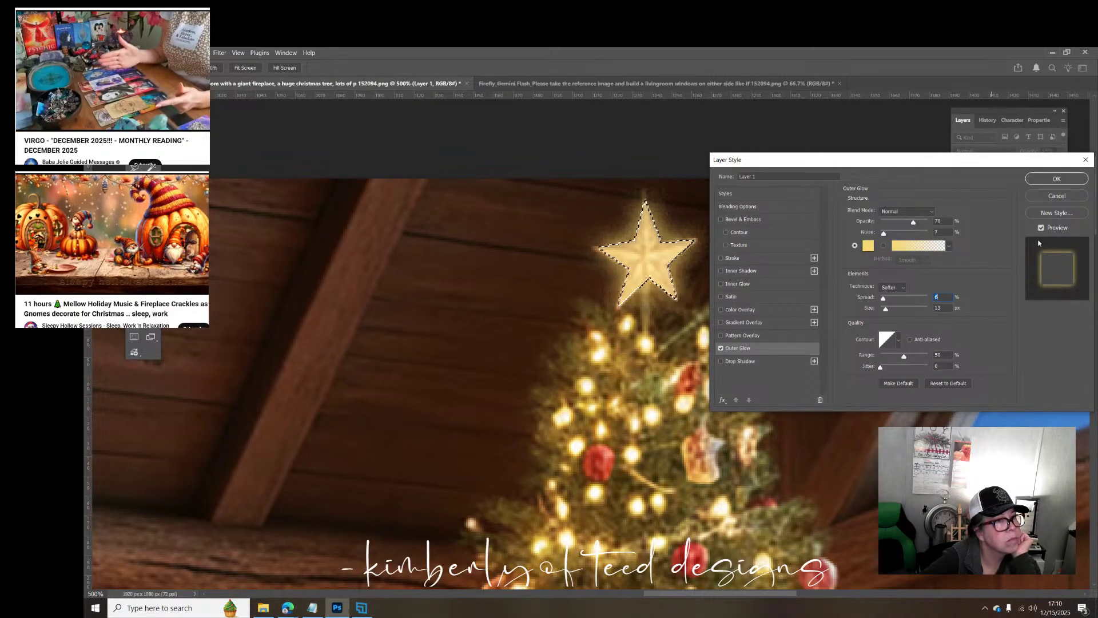
{"action": "left_click", "coordinate": [1044, 180]}
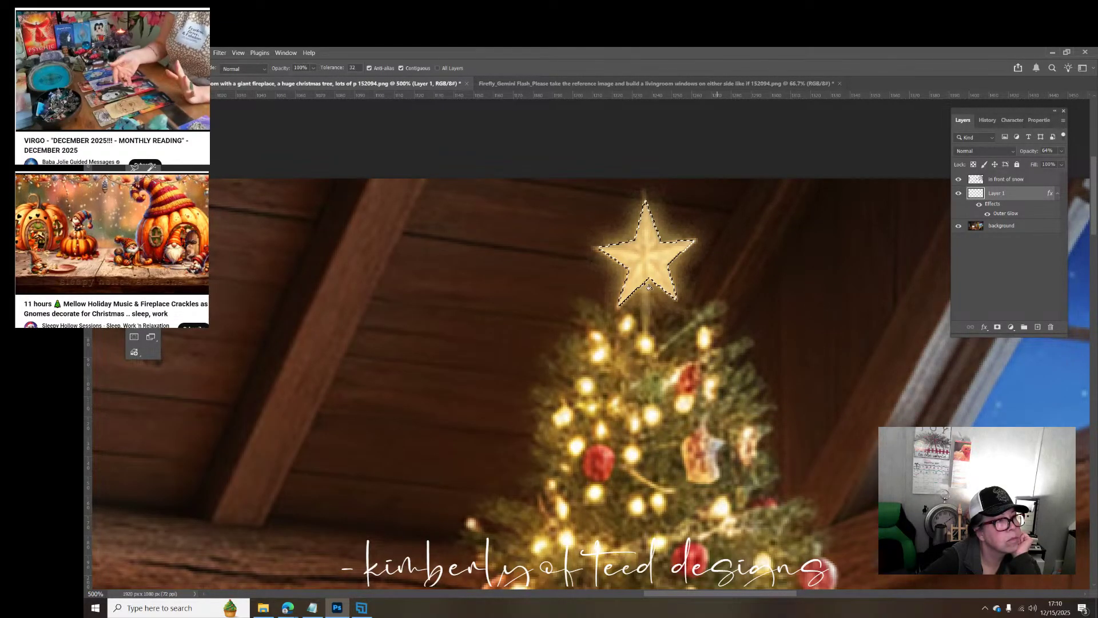
Step: Reselect the star's shape with the Magic Wand, refill it with a paler cream tint of the foreground colour, and clear the selection
{"action": "left_click", "coordinate": [151, 153]}
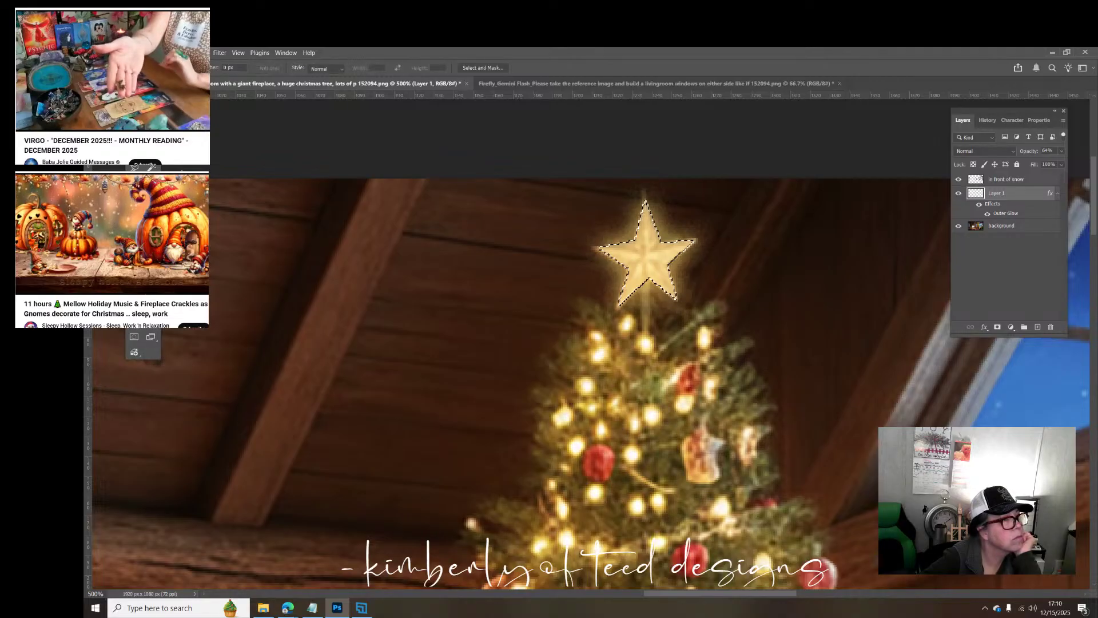
{"action": "left_click", "coordinate": [243, 192]}
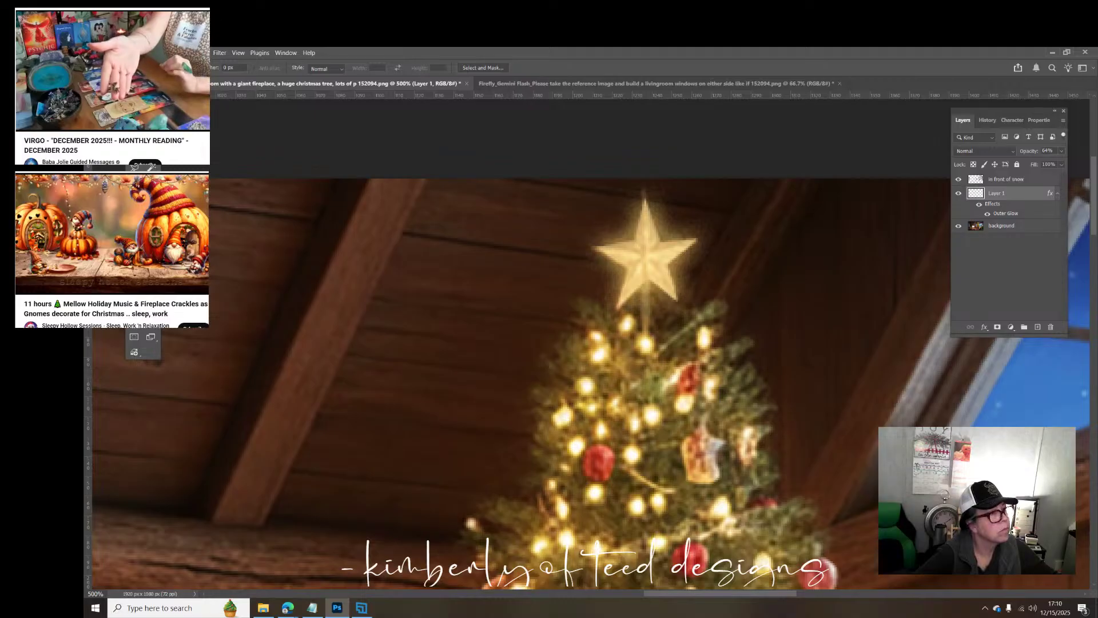
{"action": "key", "text": "w"}
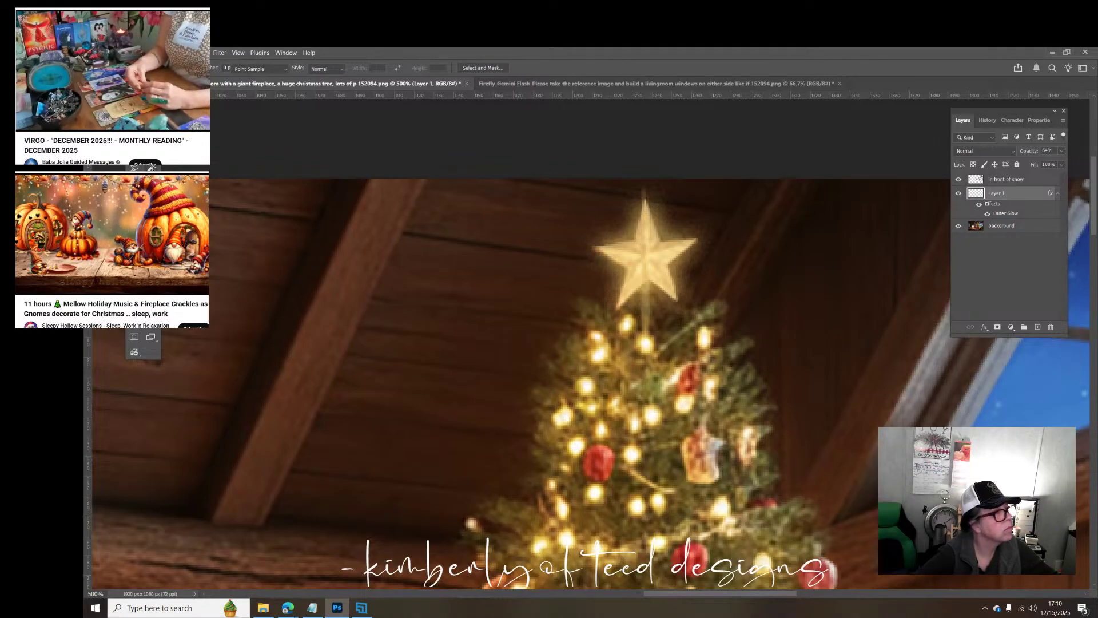
{"action": "left_click", "coordinate": [654, 272]}
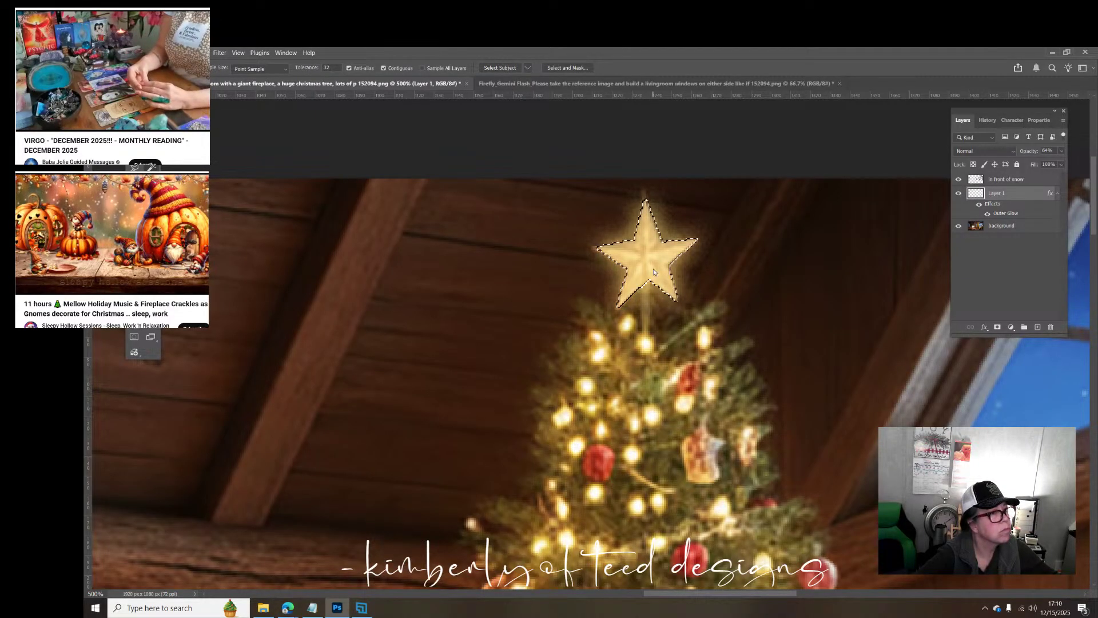
{"action": "left_click", "coordinate": [139, 315]}
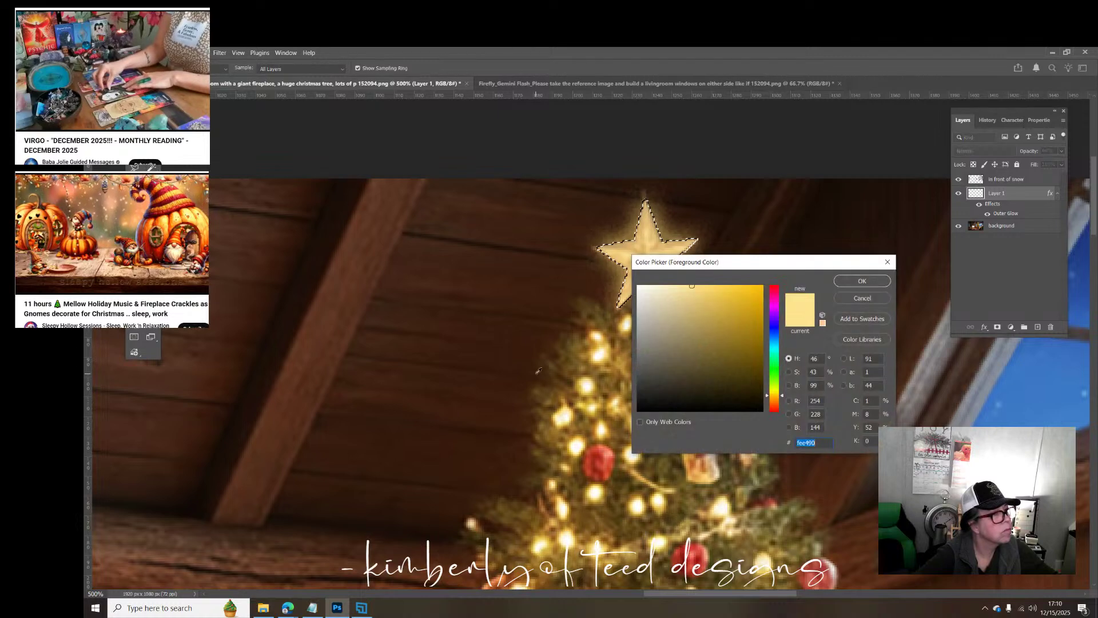
{"action": "left_click", "coordinate": [659, 290]}
{"action": "left_click", "coordinate": [862, 281]}
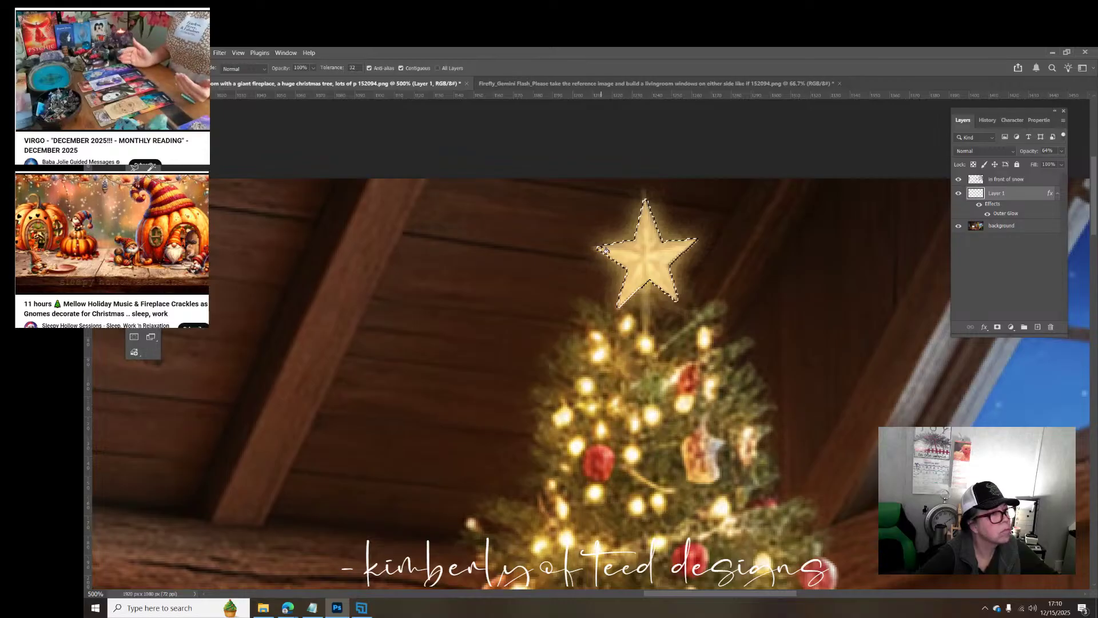
{"action": "key", "text": "alt+BackSpace"}
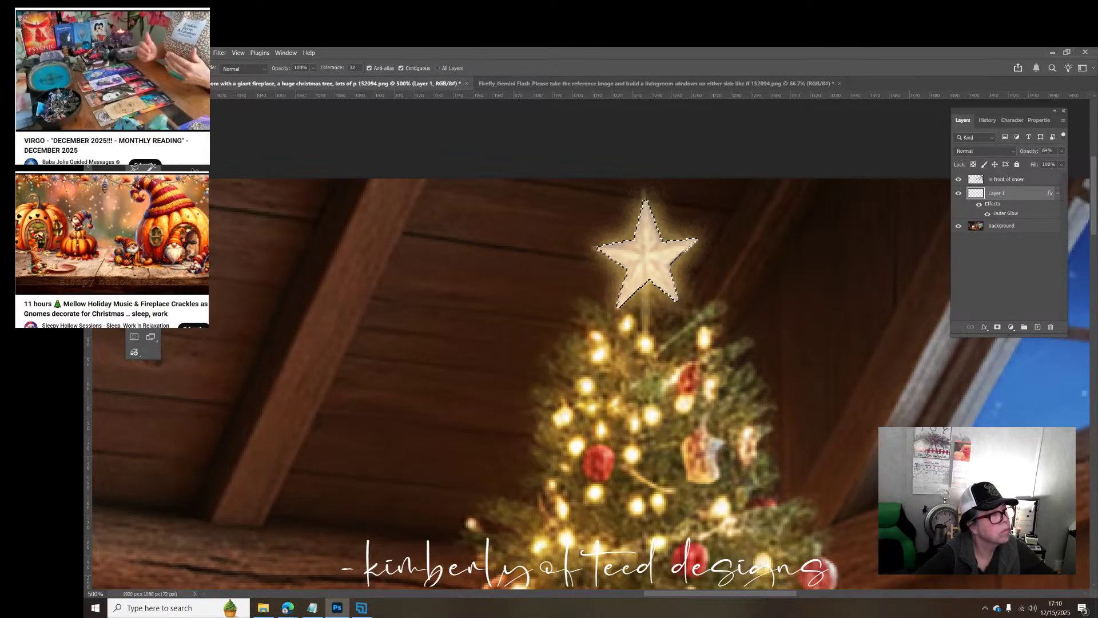
{"action": "key", "text": "m"}
{"action": "key", "text": "ctrl+d"}
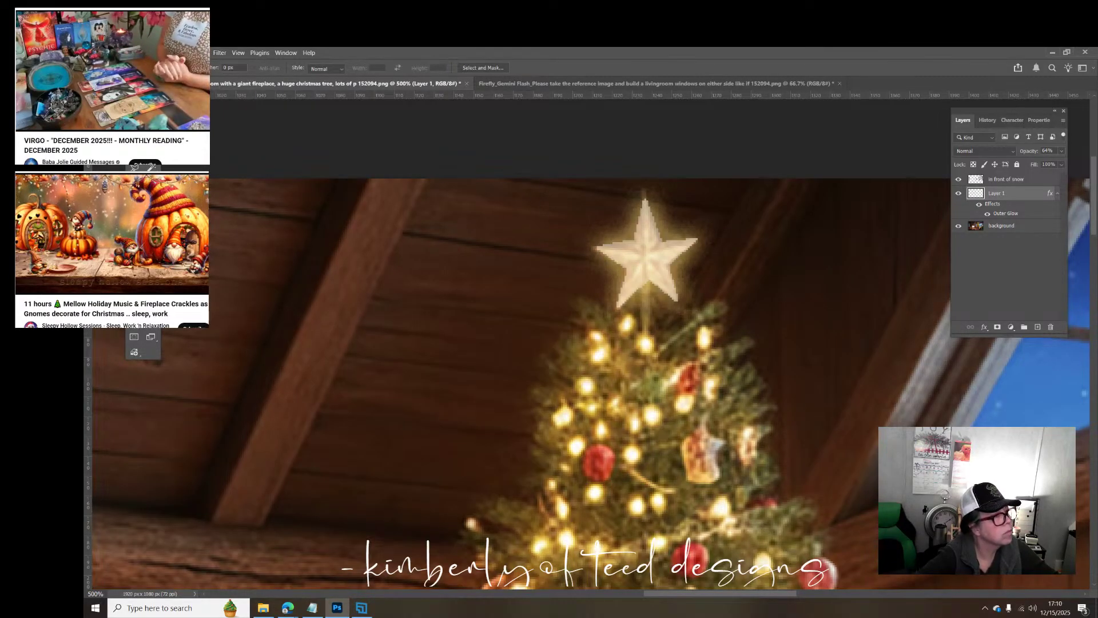
Step: Examine the glowing star against the whole room and the treetop at different magnifications
{"action": "key", "text": "z"}
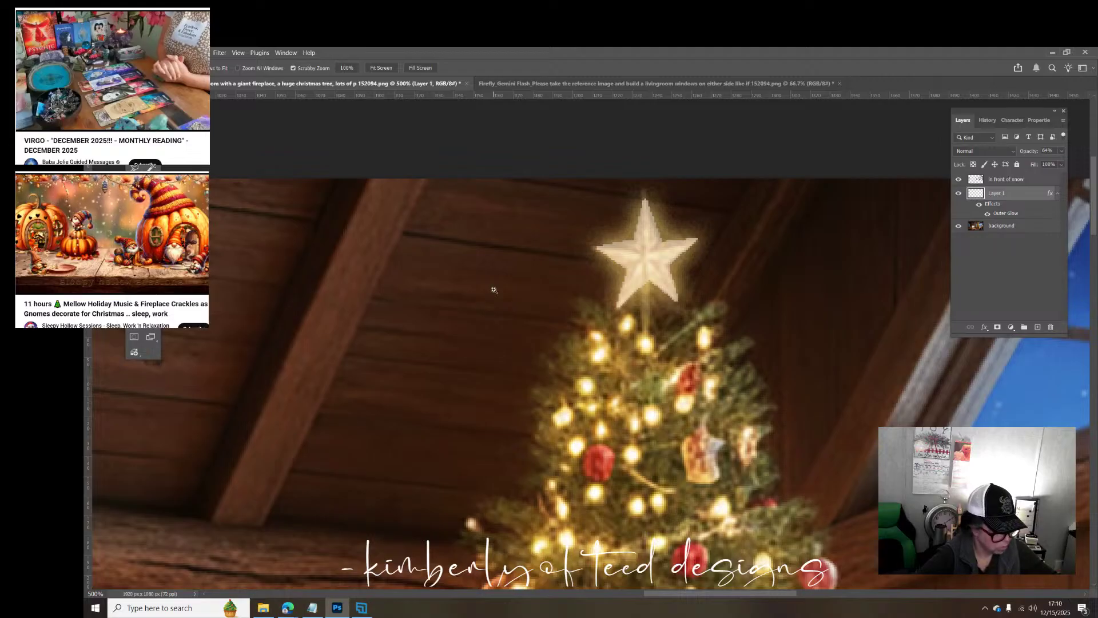
{"action": "left_click", "coordinate": [494, 290], "text": "alt"}
{"action": "left_click", "coordinate": [494, 290], "text": "alt"}
{"action": "left_click", "coordinate": [494, 290], "text": "alt"}
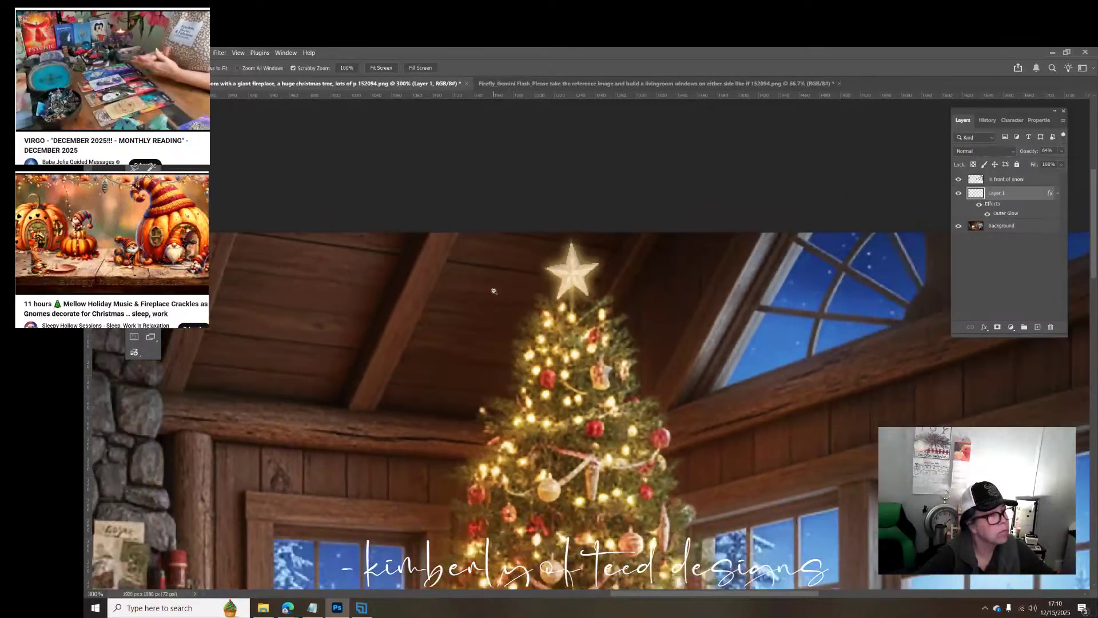
{"action": "left_click", "coordinate": [494, 293], "text": "alt"}
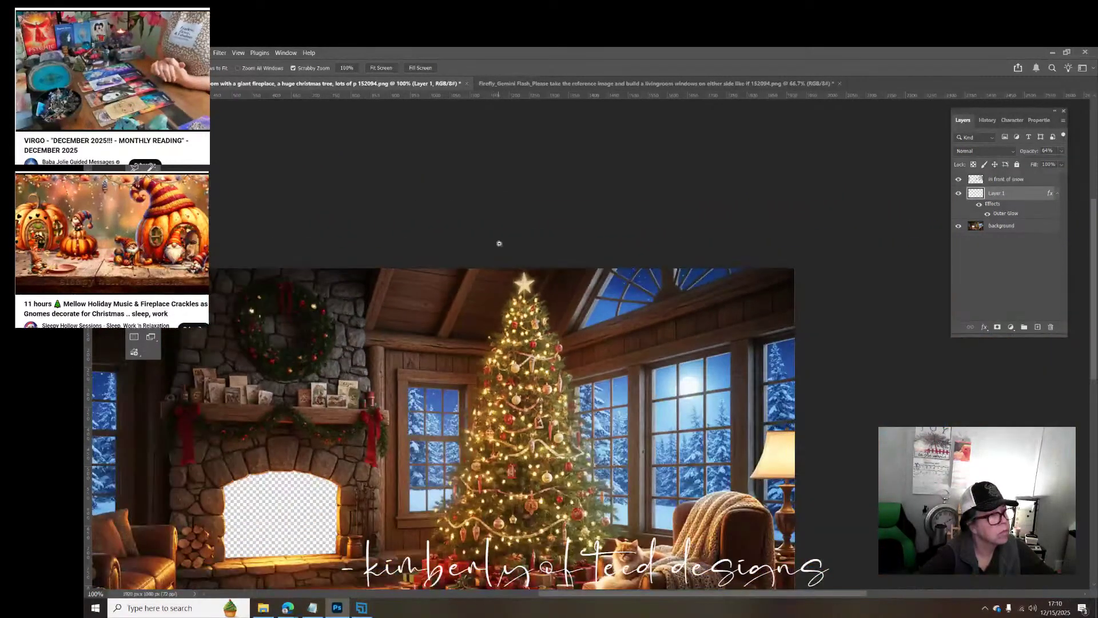
{"action": "left_click", "coordinate": [536, 284], "text": "alt"}
{"action": "left_click", "coordinate": [536, 284], "text": "alt"}
{"action": "left_click", "coordinate": [518, 287]}
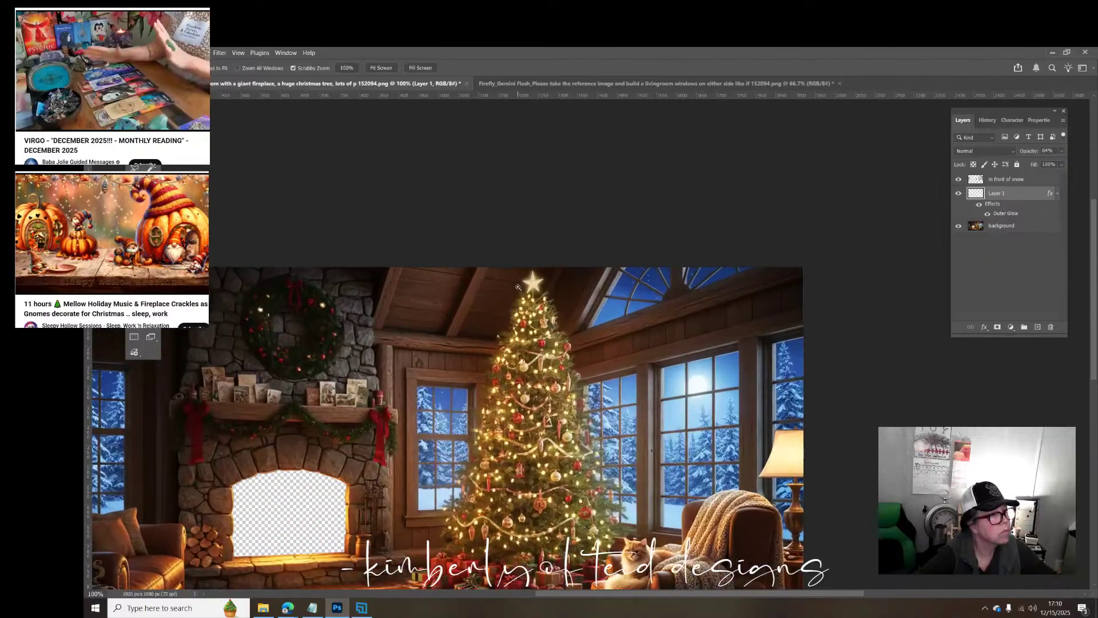
{"action": "left_click", "coordinate": [517, 287]}
{"action": "left_click", "coordinate": [519, 287]}
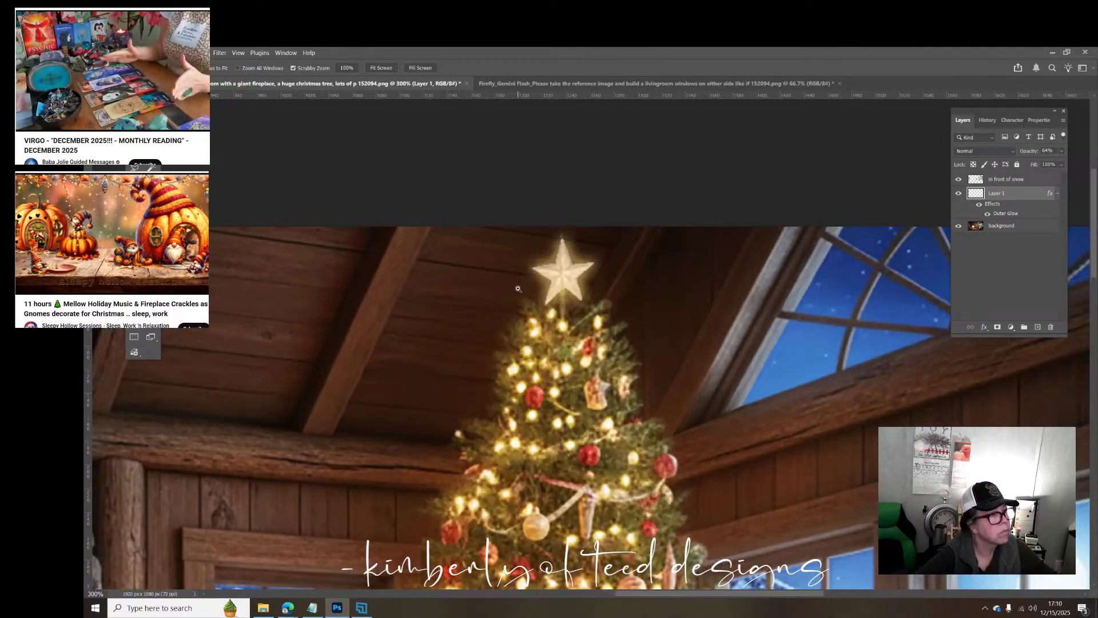
Step: Outline the inner part of the treetop star with the Lasso, clear it from the star layer, and deselect
{"action": "key", "text": "l"}
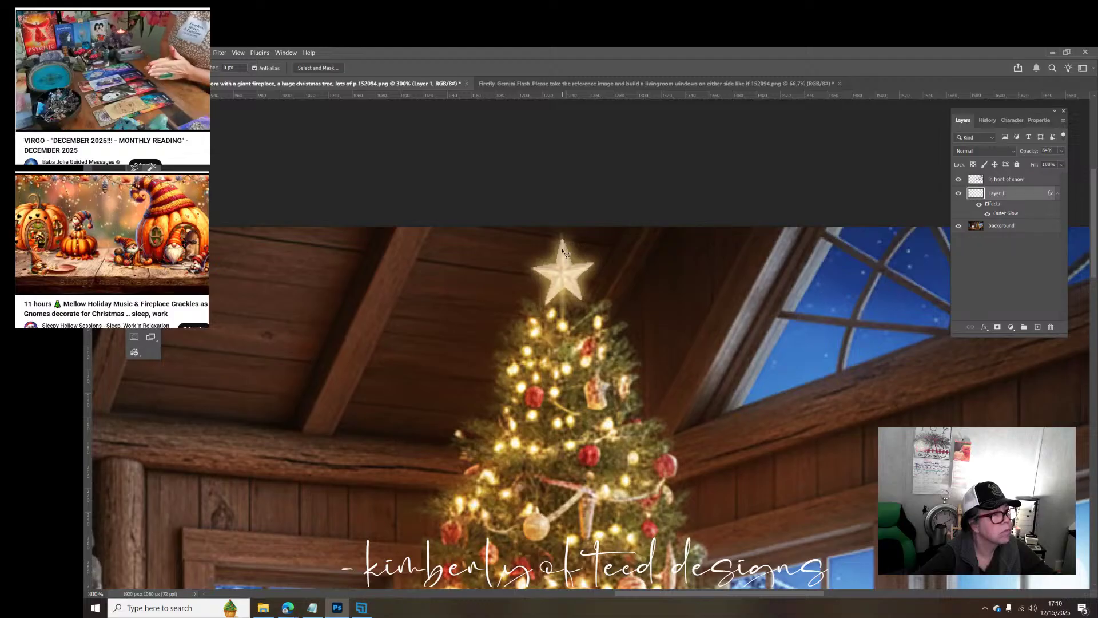
{"action": "mouse_move", "coordinate": [563, 252]}
{"action": "left_mouse_down"}
{"action": "mouse_move", "coordinate": [562, 271]}
{"action": "mouse_move", "coordinate": [539, 273]}
{"action": "mouse_move", "coordinate": [559, 284]}
{"action": "mouse_move", "coordinate": [554, 298]}
{"action": "mouse_move", "coordinate": [565, 289]}
{"action": "mouse_move", "coordinate": [583, 299]}
{"action": "mouse_move", "coordinate": [575, 279]}
{"action": "mouse_move", "coordinate": [589, 270]}
{"action": "mouse_move", "coordinate": [573, 273]}
{"action": "mouse_move", "coordinate": [564, 253]}
{"action": "mouse_move", "coordinate": [561, 286]}
{"action": "left_mouse_up"}
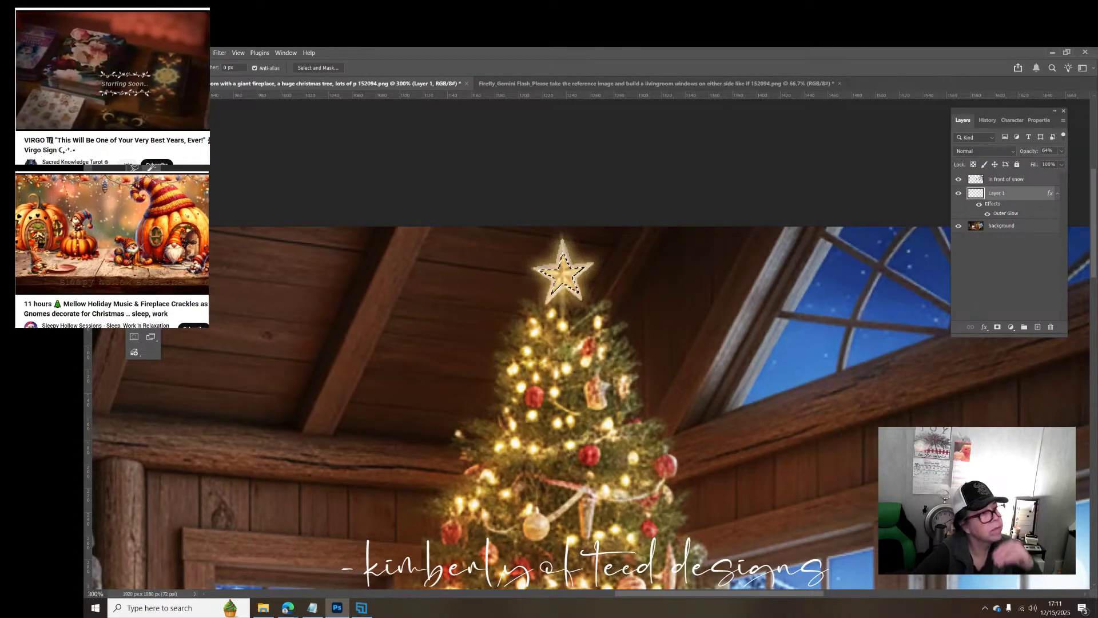
{"action": "key", "text": "m"}
{"action": "left_click", "coordinate": [261, 180]}
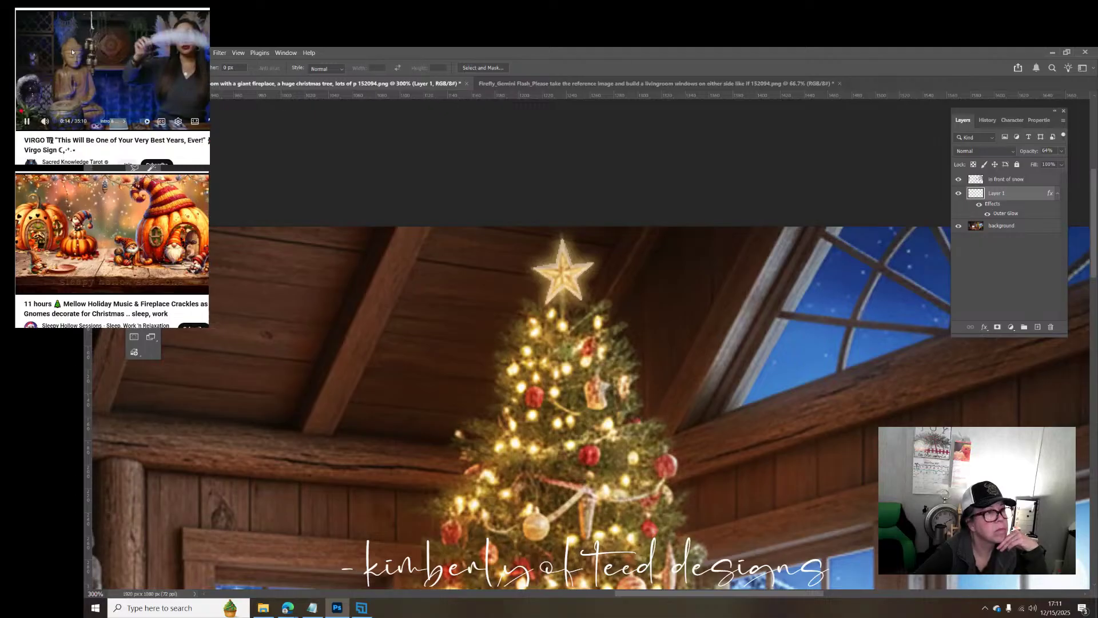
Step: Sample golden #ebcc6d from the tree lights as the foreground colour and fill the star's pale outline with the Paint Bucket
{"action": "left_click", "coordinate": [139, 314]}
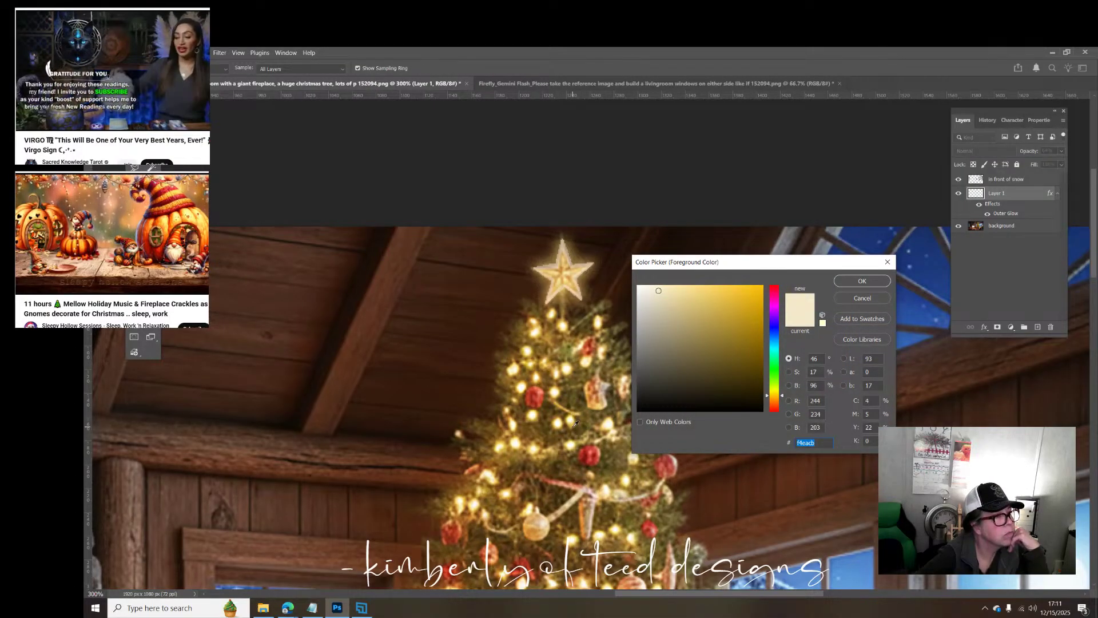
{"action": "left_click", "coordinate": [624, 404]}
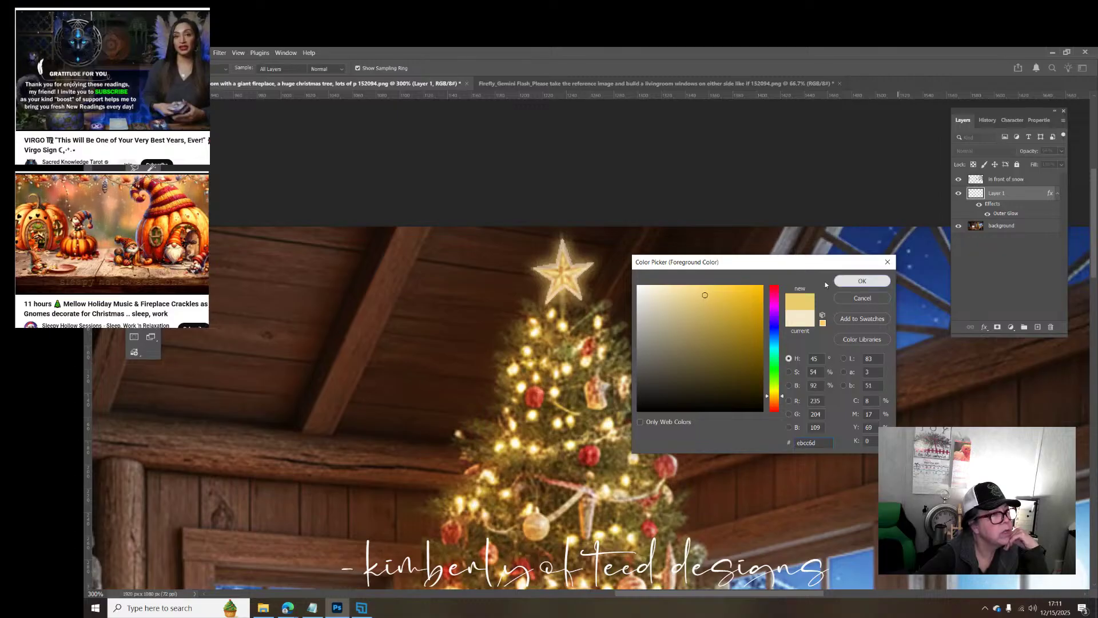
{"action": "left_click", "coordinate": [877, 280]}
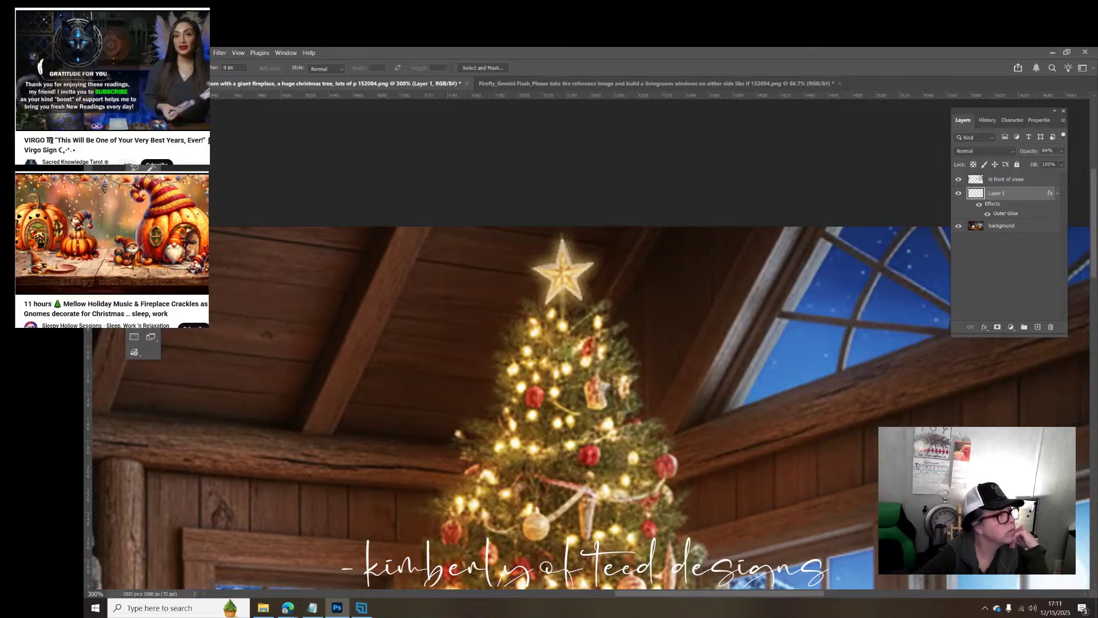
{"action": "key", "text": "g"}
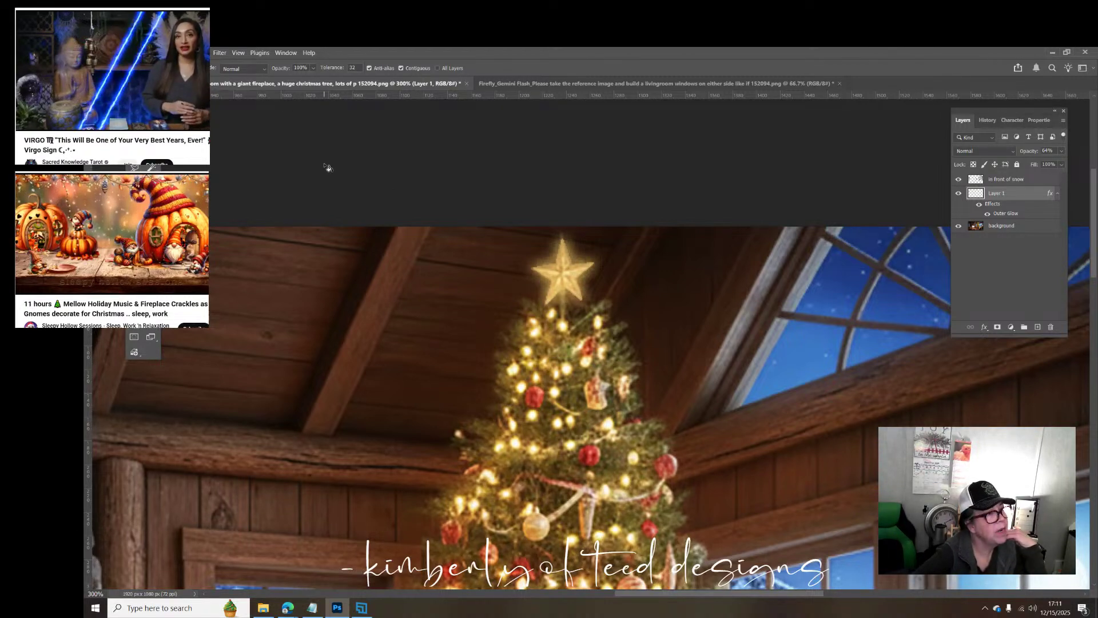
{"action": "key", "text": "m"}
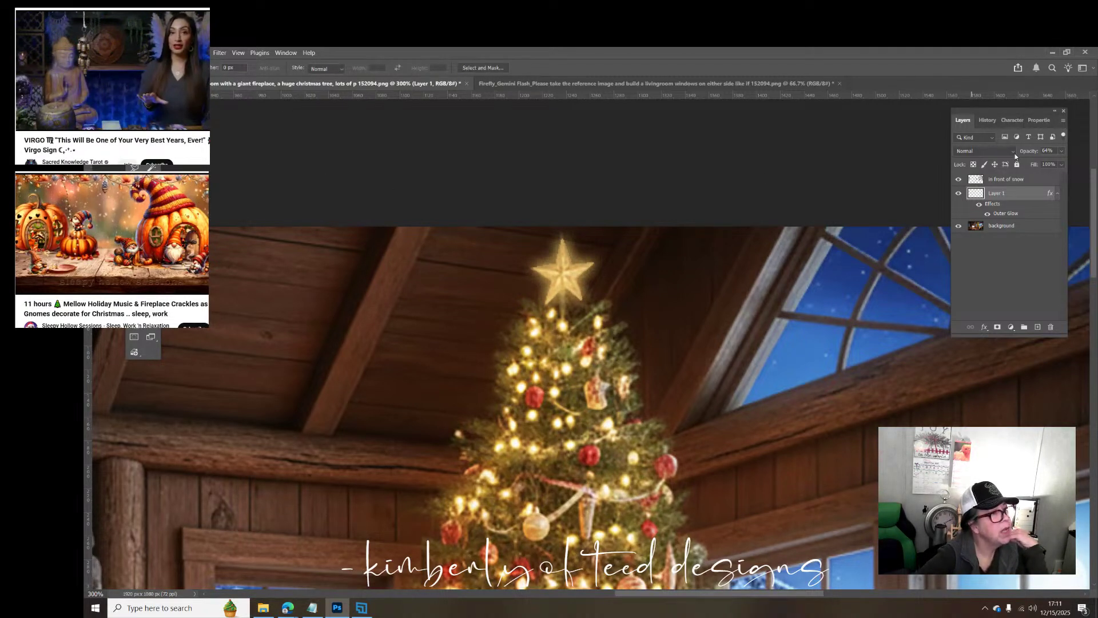
Step: Lower the star layer's opacity to 53%
{"action": "left_click", "coordinate": [1062, 151]}
{"action": "left_click_drag", "start_coordinate": [1044, 165], "coordinate": [1040, 173]}
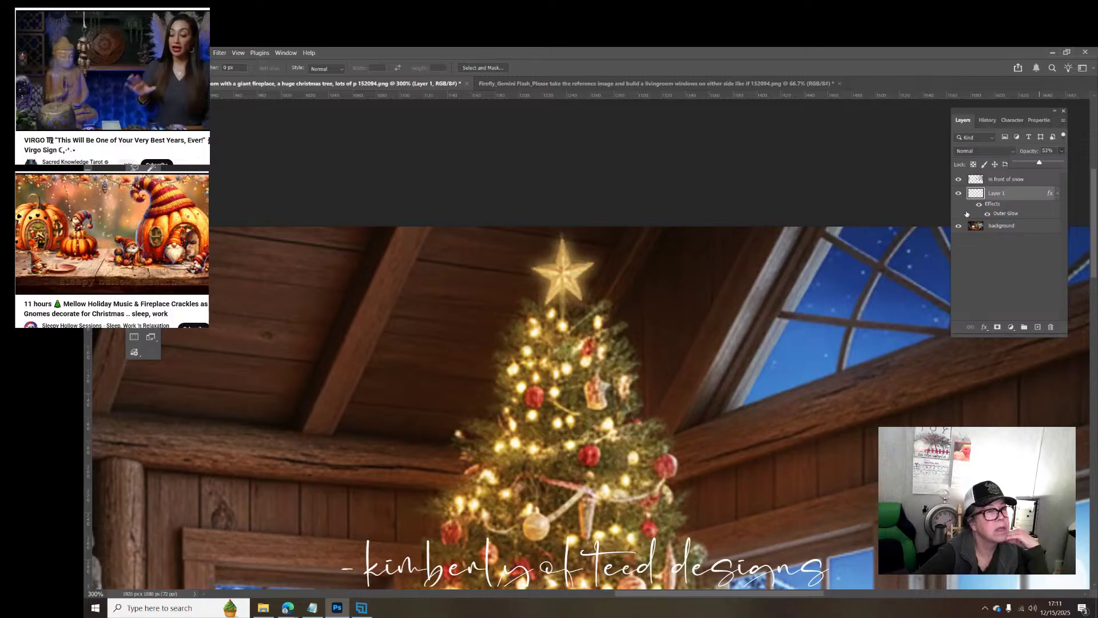
{"action": "left_click", "coordinate": [234, 152]}
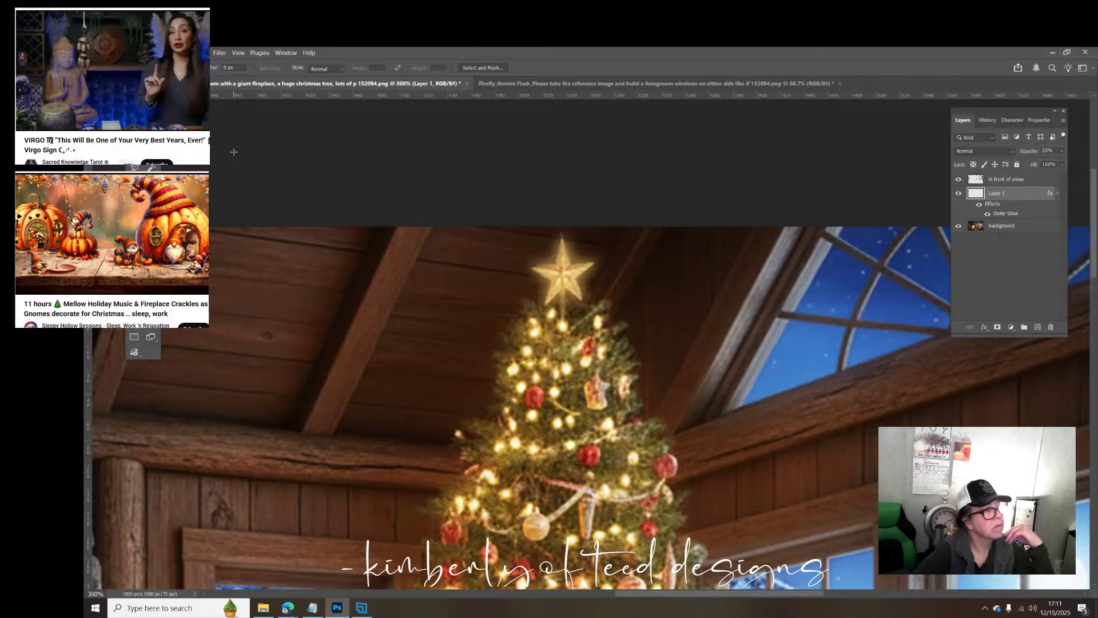
Step: Show the Timeline for the Christmas room image
{"action": "key", "text": "z"}
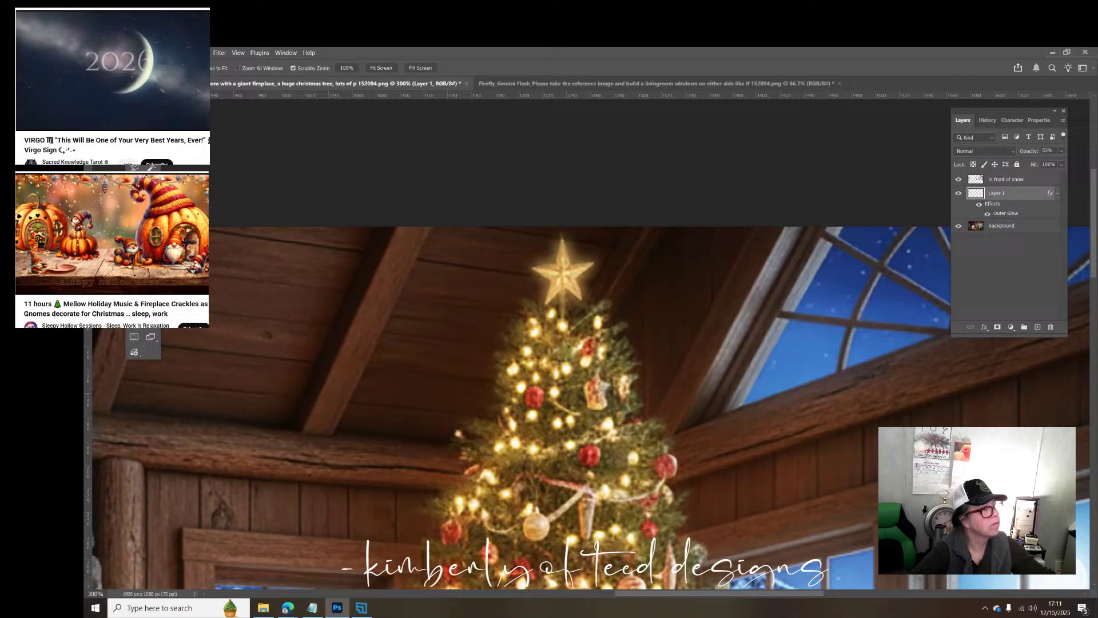
{"action": "left_click", "coordinate": [395, 254], "text": "alt"}
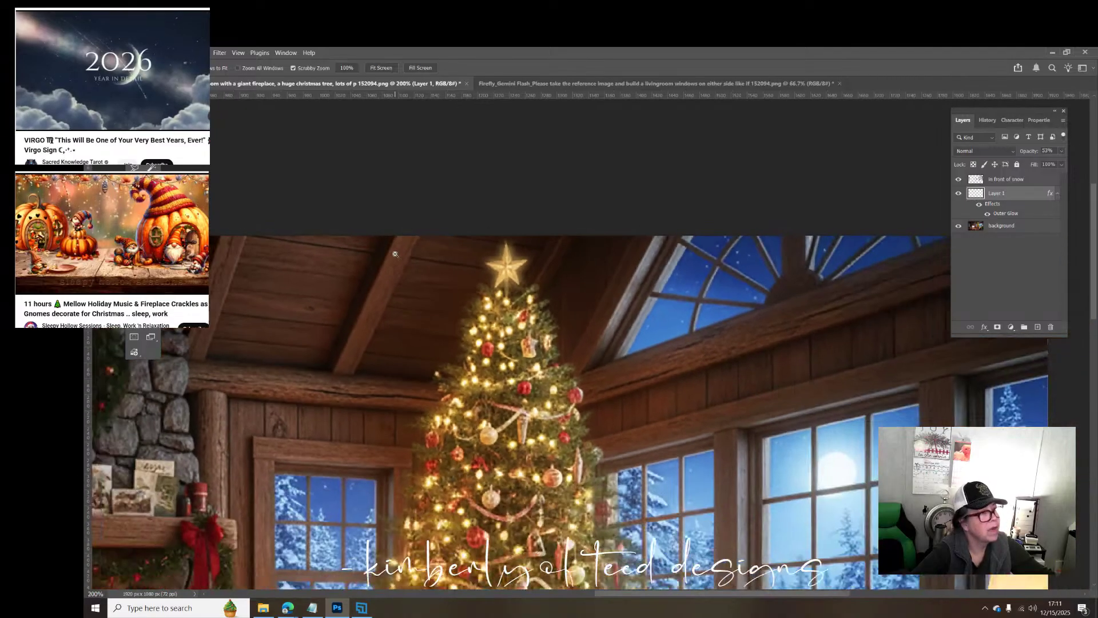
{"action": "left_click", "coordinate": [395, 254], "text": "alt"}
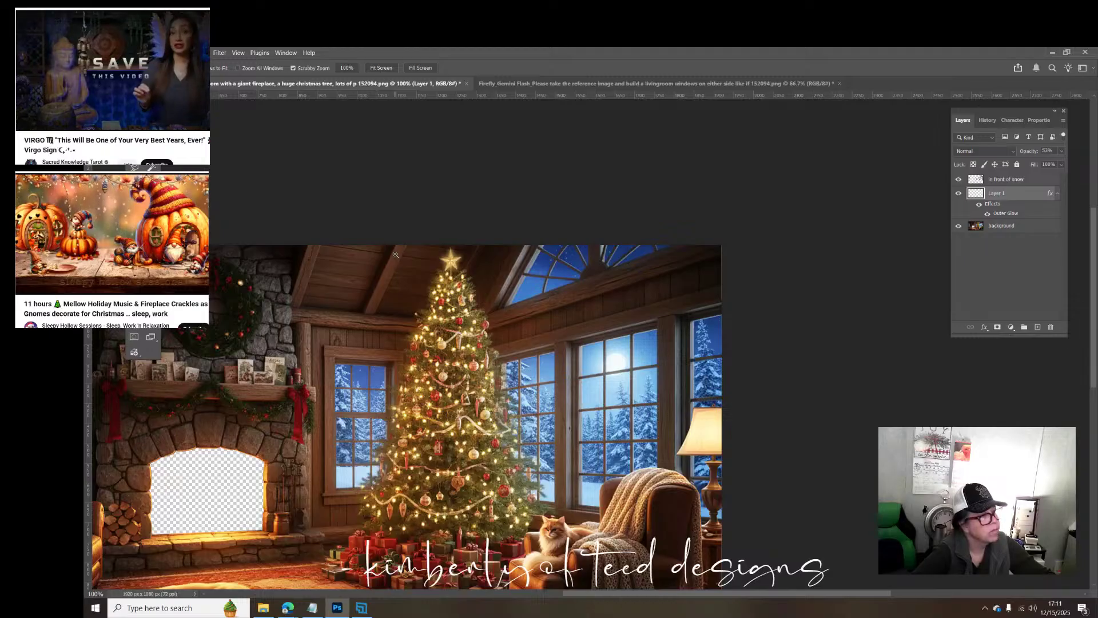
{"action": "left_click", "coordinate": [395, 254], "text": "alt"}
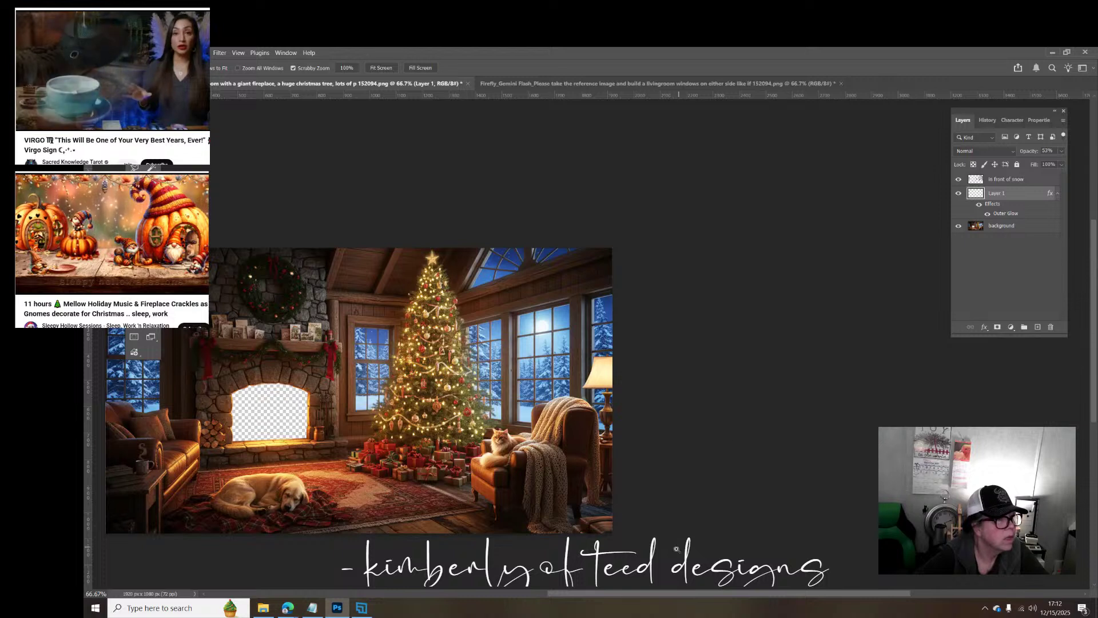
{"action": "left_click_drag", "start_coordinate": [621, 595], "coordinate": [554, 595]}
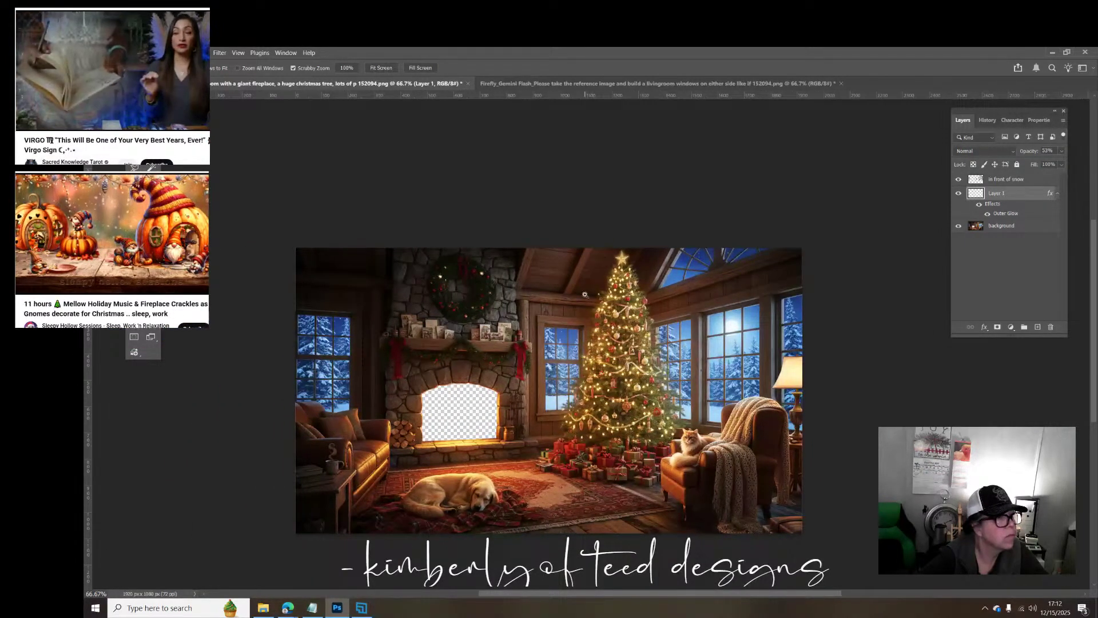
{"action": "scroll", "coordinate": [772, 372], "scroll_direction": "down", "scroll_amount": 2}
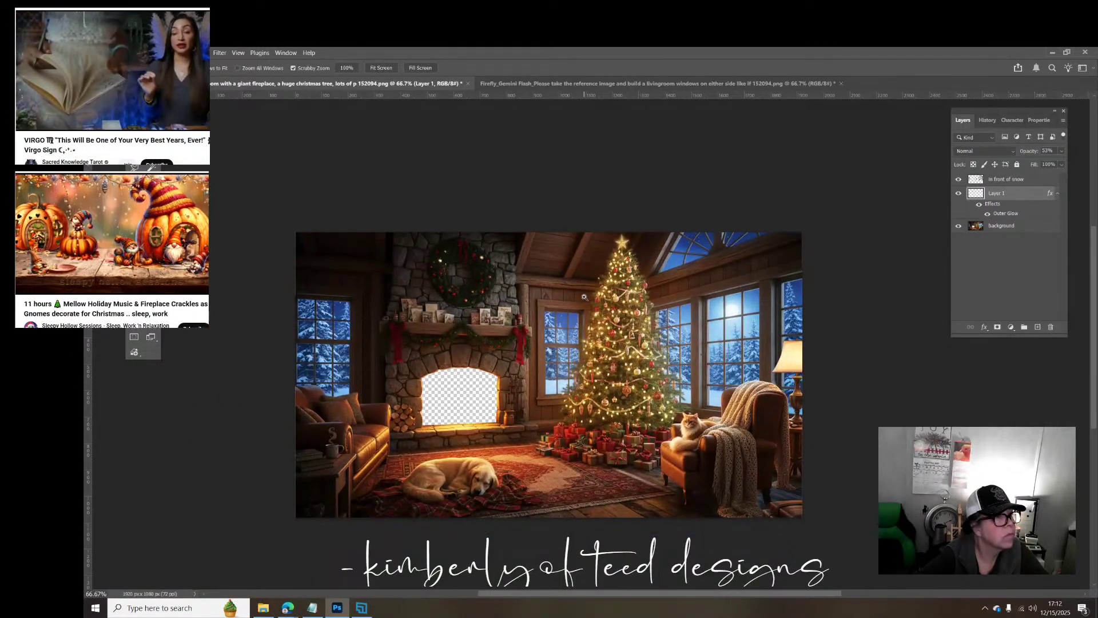
{"action": "left_click", "coordinate": [284, 54]}
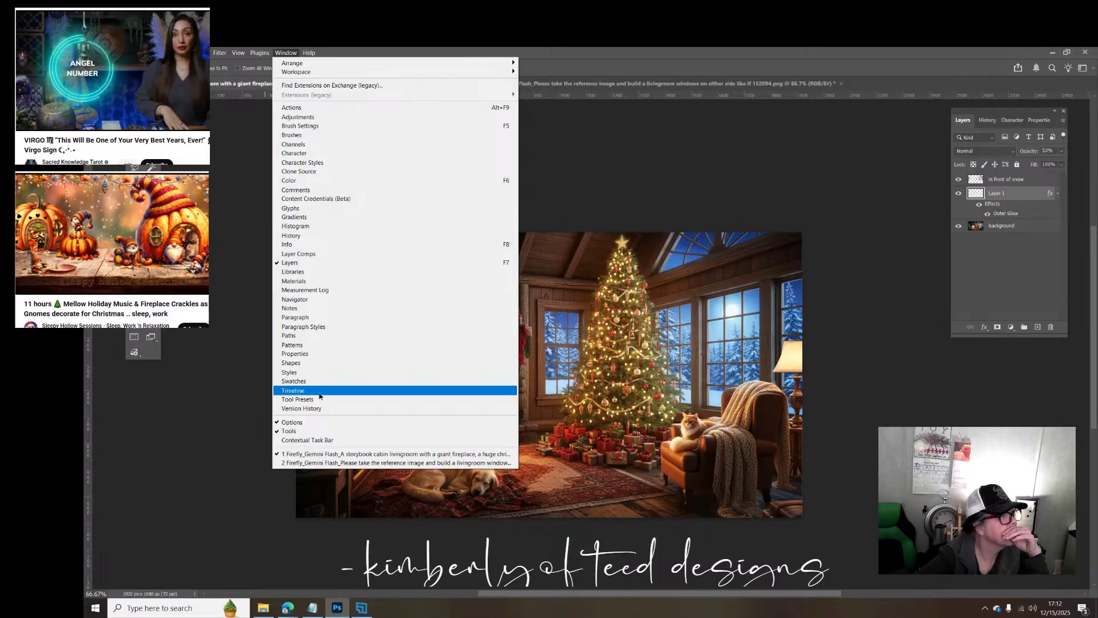
{"action": "left_click", "coordinate": [293, 391]}
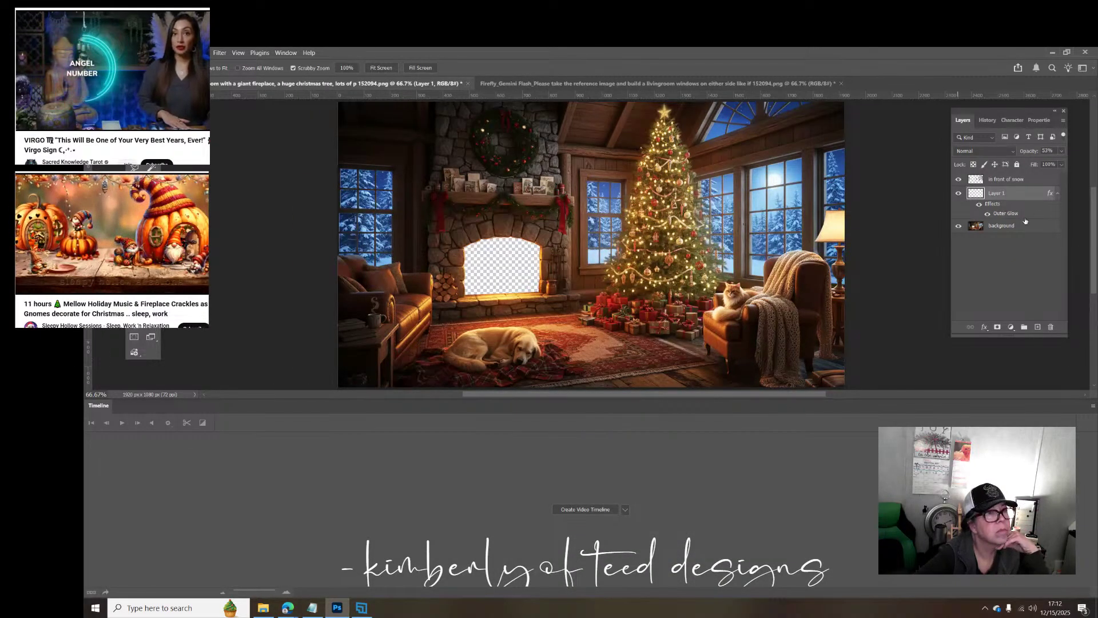
Step: Rasterize the star layer's outer glow style and merge the star down into the background layer
{"action": "left_click", "coordinate": [1008, 178]}
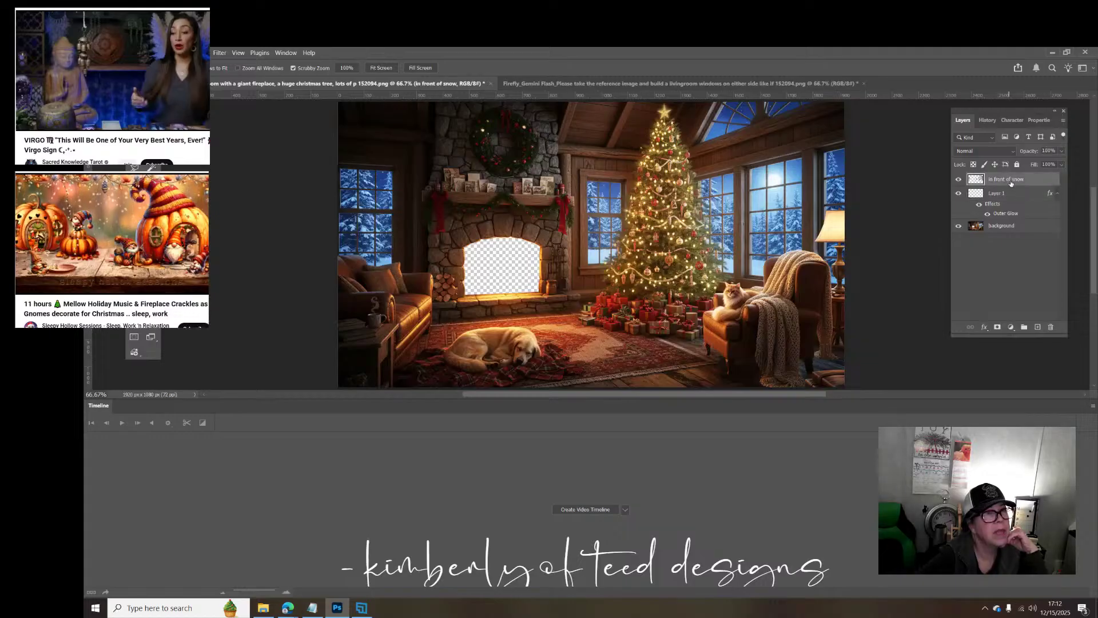
{"action": "left_click", "coordinate": [1013, 196]}
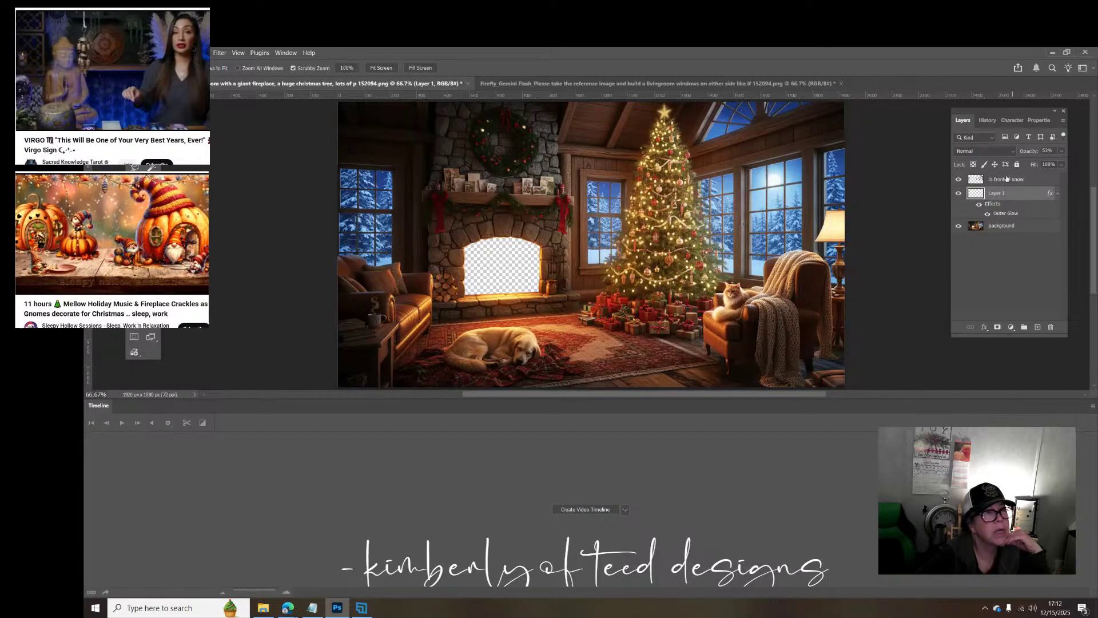
{"action": "right_click", "coordinate": [1017, 193]}
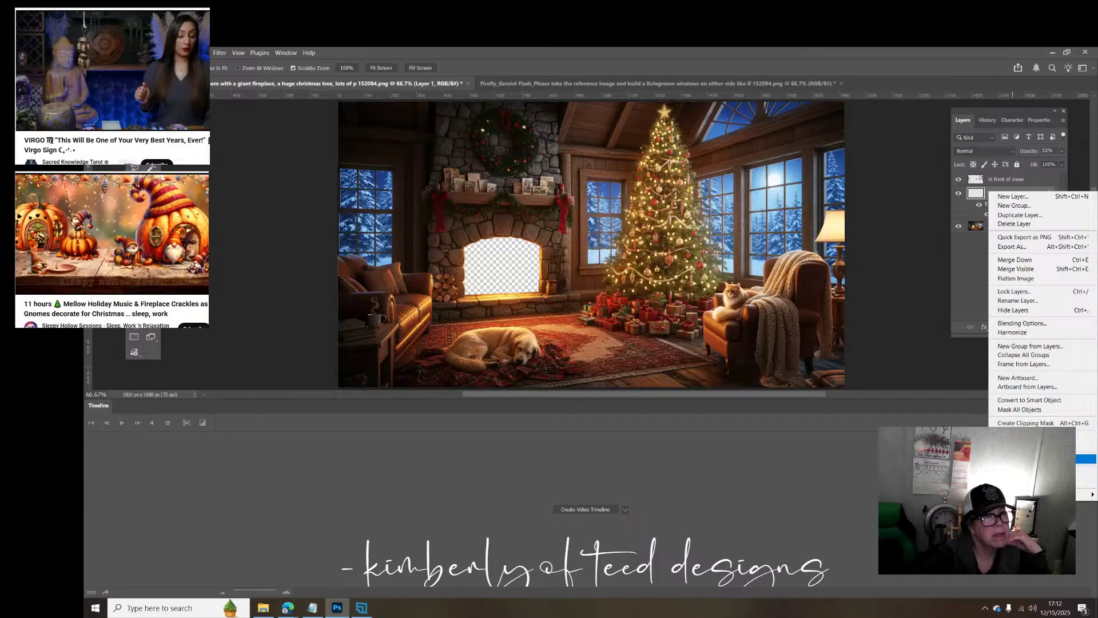
{"action": "left_click", "coordinate": [1030, 458]}
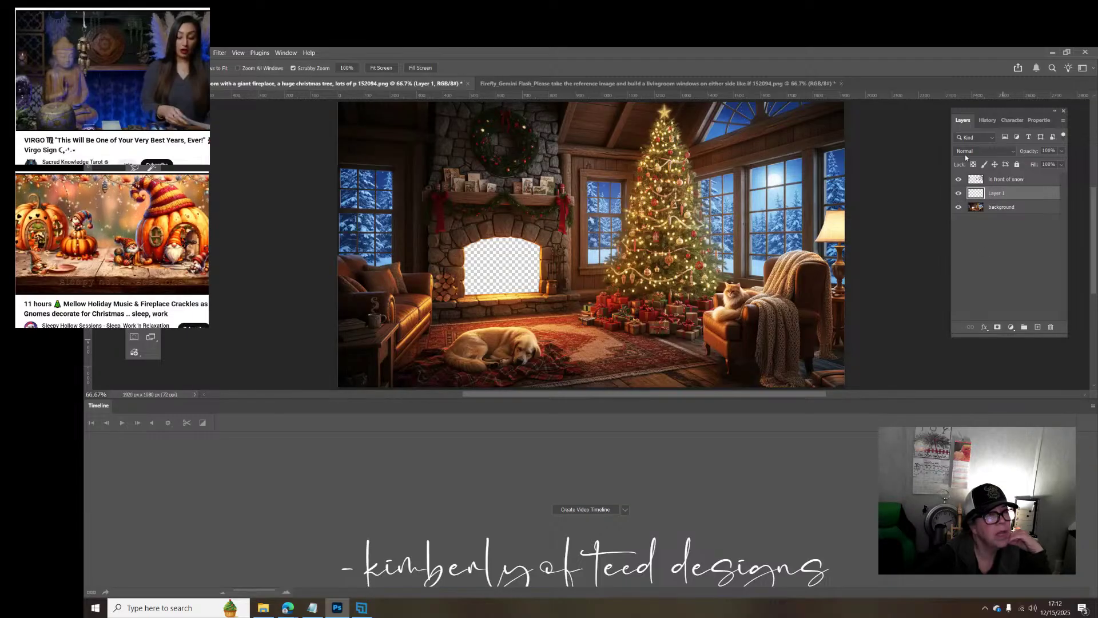
{"action": "right_click", "coordinate": [1000, 193]}
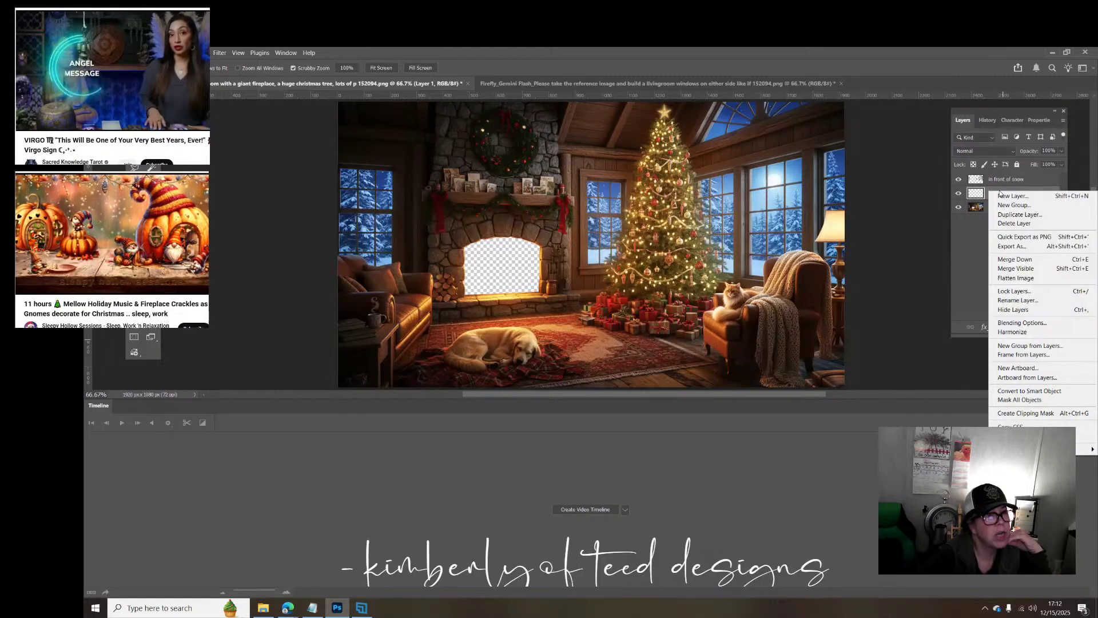
{"action": "left_click", "coordinate": [990, 195]}
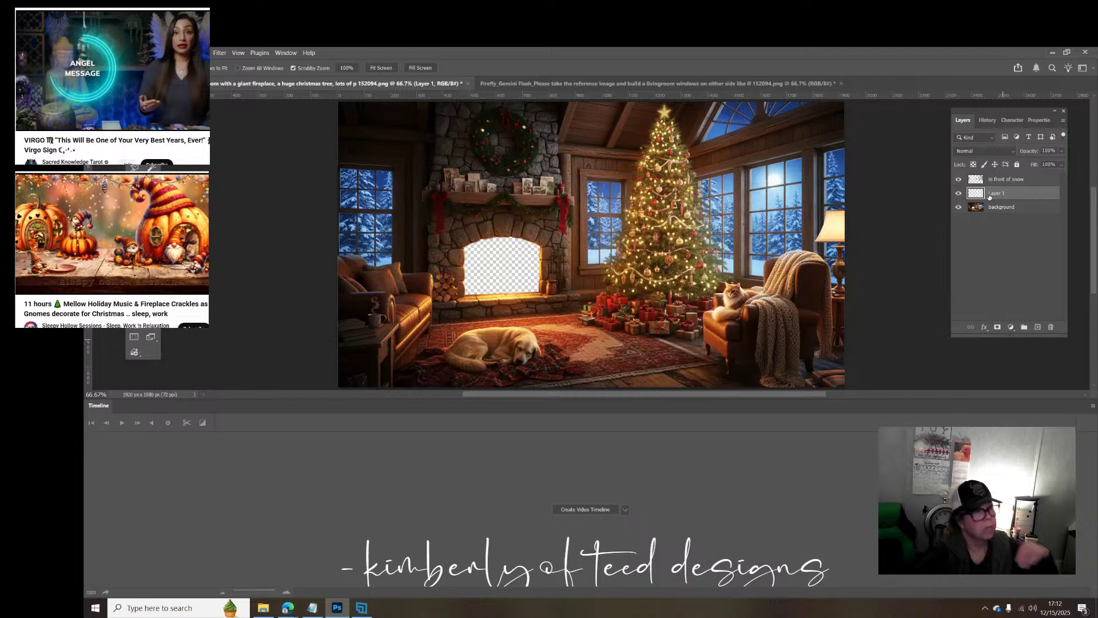
{"action": "key", "text": "Delete"}
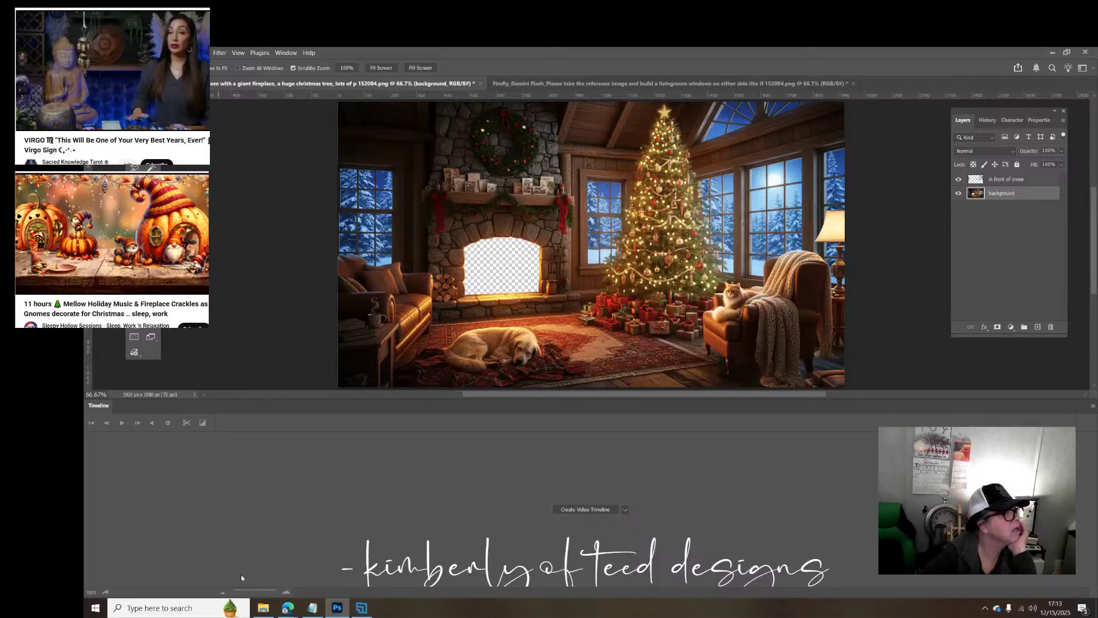
Step: Switch to File Explorer and open the sleepy hollow sessions folder inside 000 saves
{"action": "left_click", "coordinate": [263, 607]}
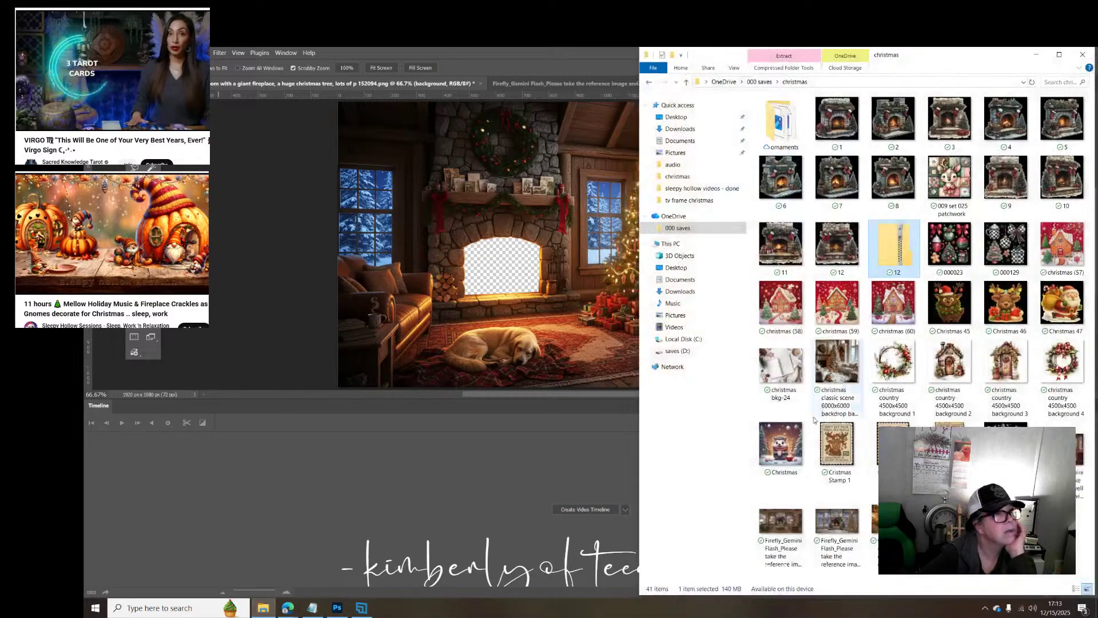
{"action": "left_click", "coordinate": [759, 82]}
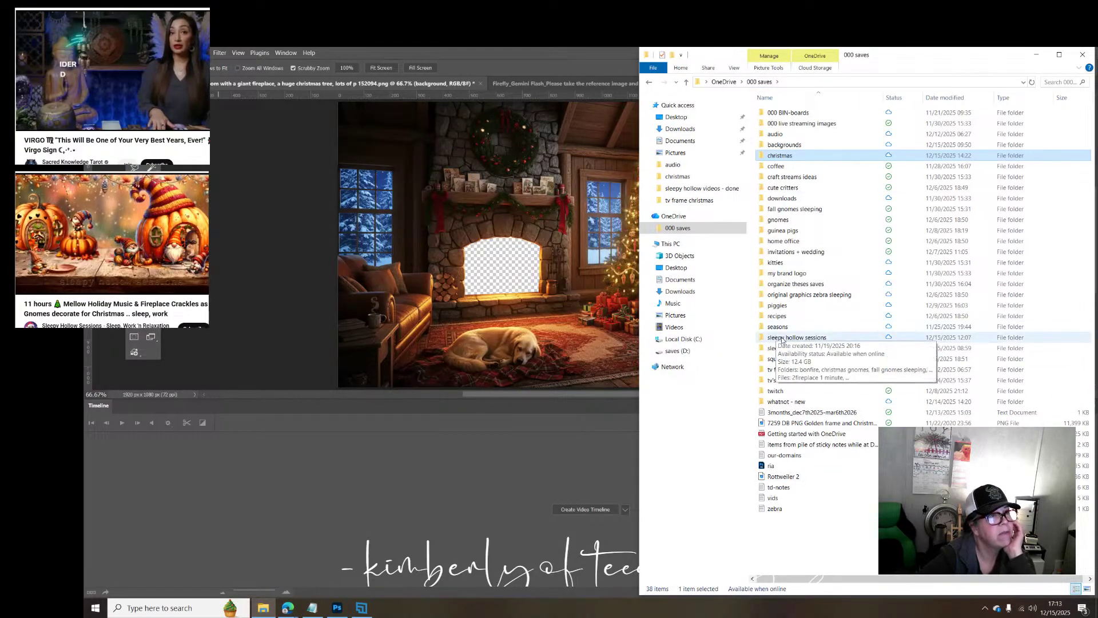
{"action": "double_click", "coordinate": [796, 337]}
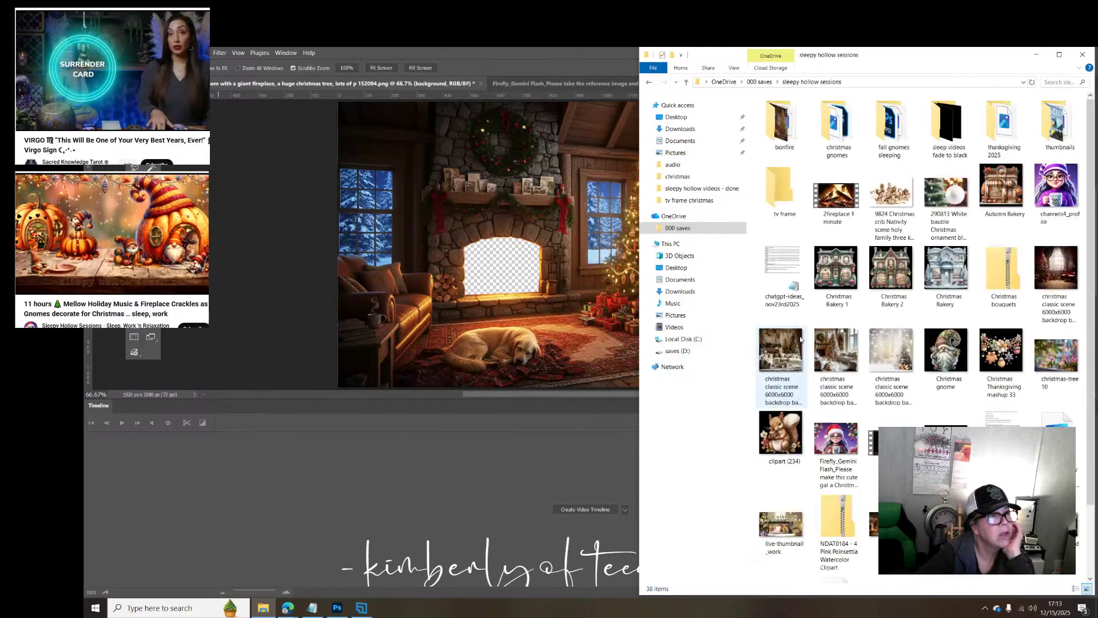
{"action": "scroll", "coordinate": [852, 375], "scroll_direction": "down", "scroll_amount": 1}
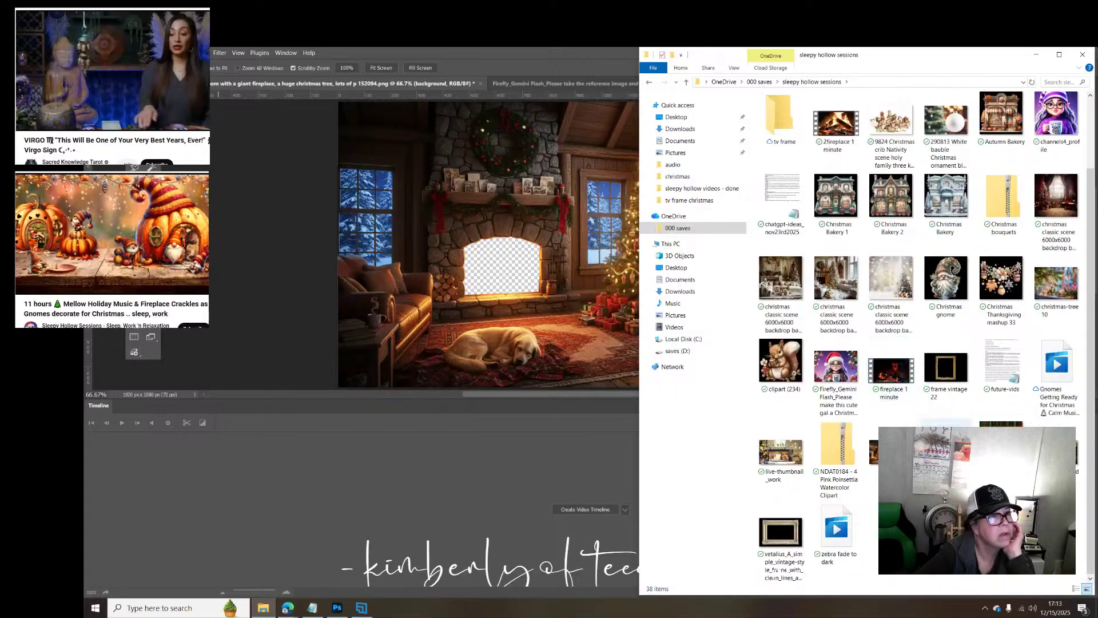
Step: Place the Snow video at full canvas size between the background and in front of snow layers
{"action": "left_click", "coordinate": [946, 435]}
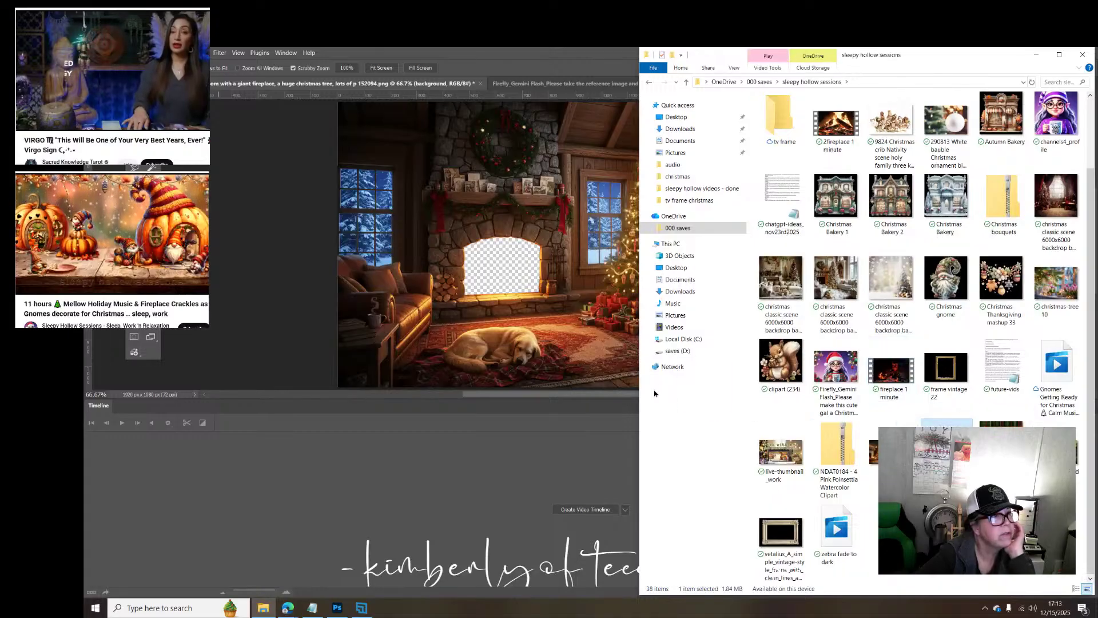
{"action": "left_click", "coordinate": [430, 278]}
{"action": "left_click_drag", "start_coordinate": [430, 278], "coordinate": [430, 278]}
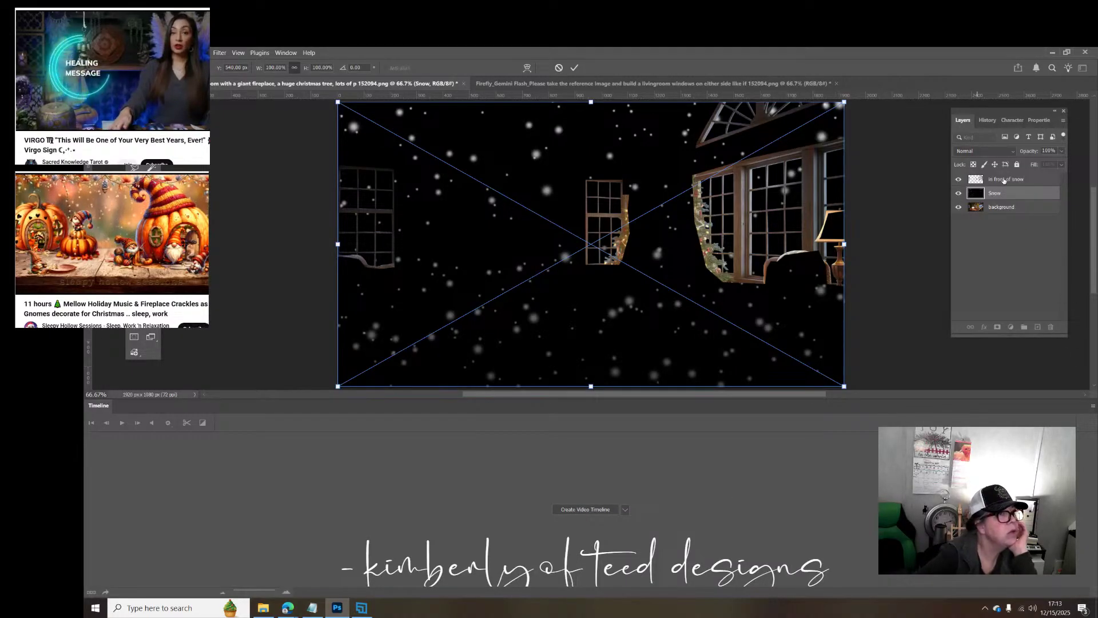
{"action": "key", "text": "Return"}
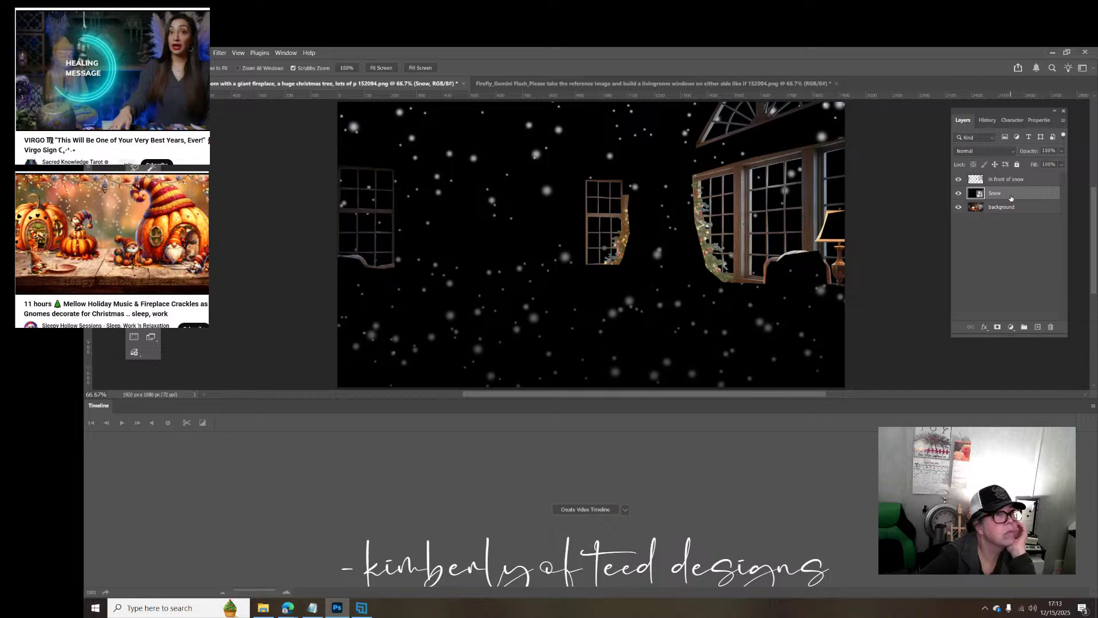
Step: Look through the Snow layer's available commands, its smart object properties and the filters that can be applied to it
{"action": "right_click", "coordinate": [1010, 198]}
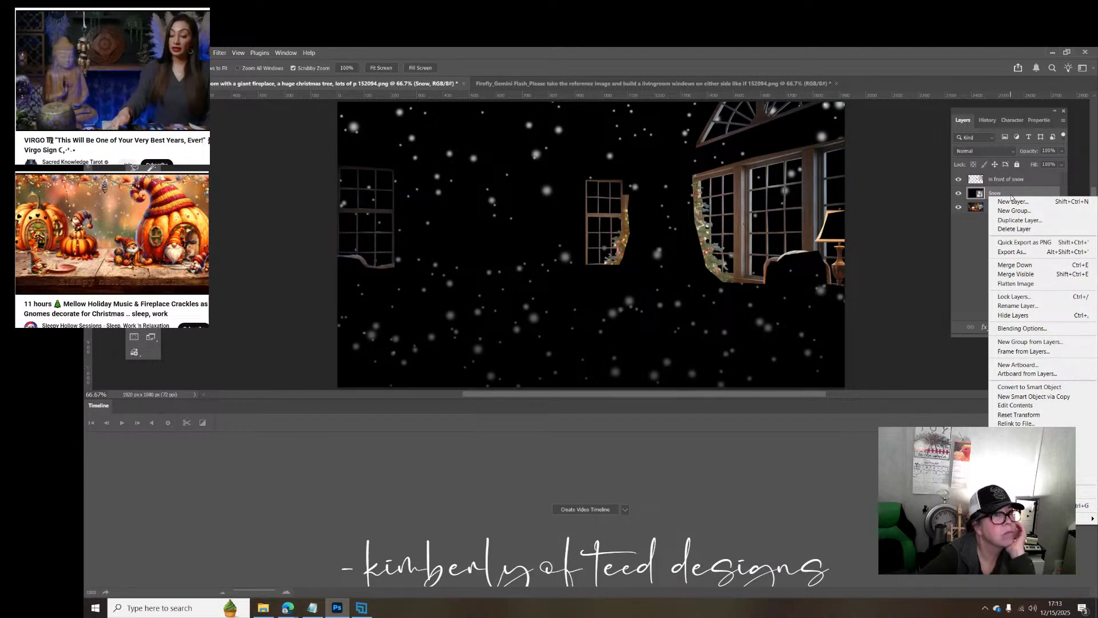
{"action": "left_click", "coordinate": [1010, 197]}
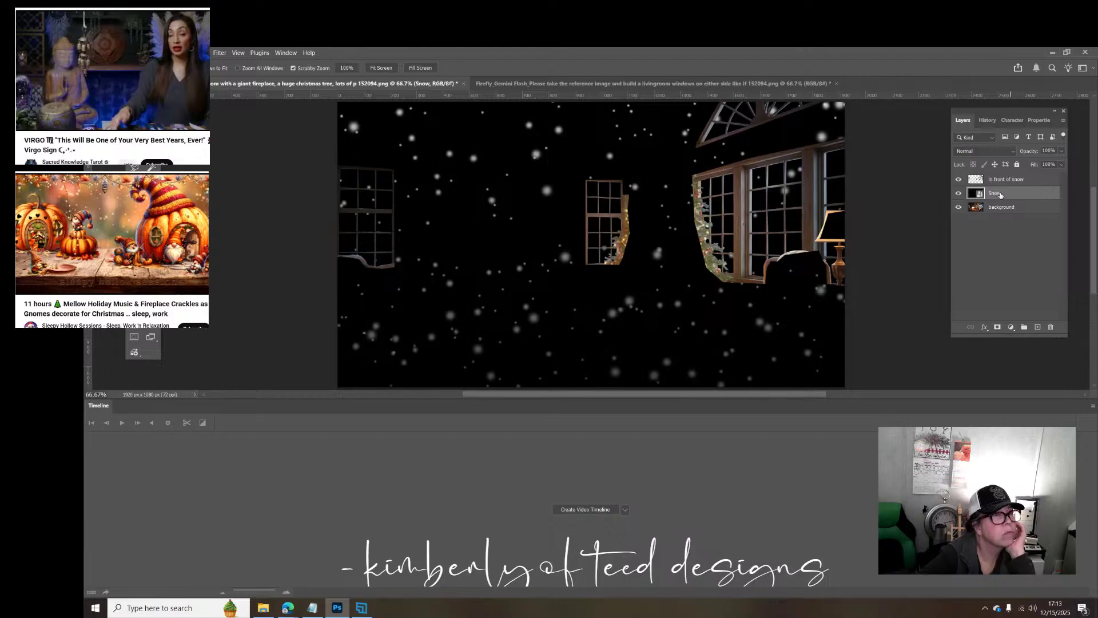
{"action": "right_click", "coordinate": [1005, 196]}
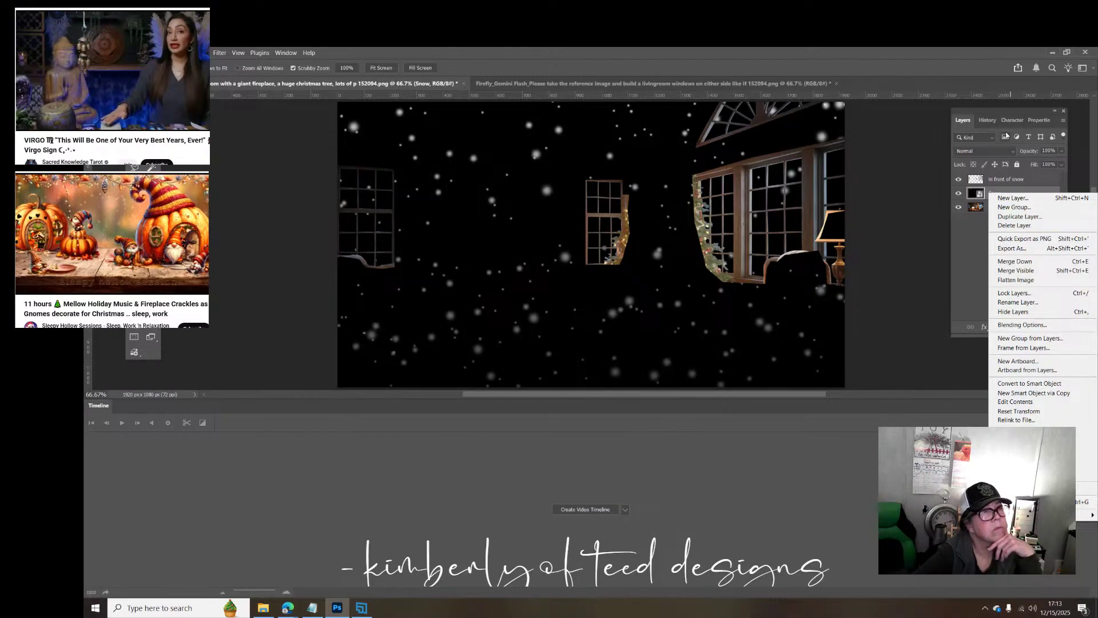
{"action": "left_click", "coordinate": [1035, 119]}
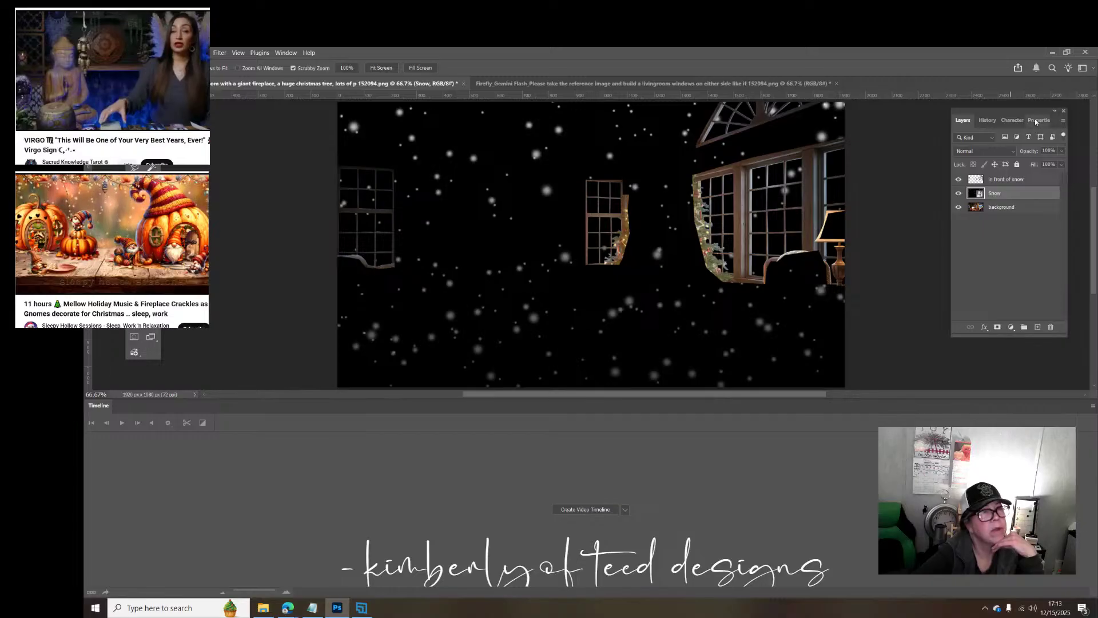
{"action": "left_click", "coordinate": [1034, 119]}
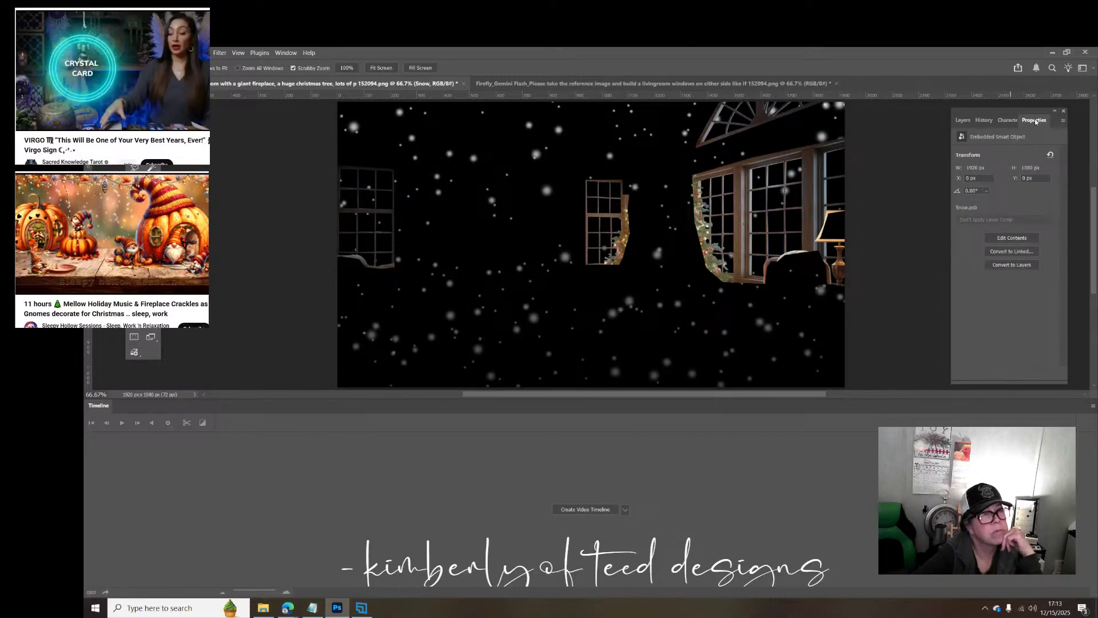
{"action": "left_click", "coordinate": [961, 122]}
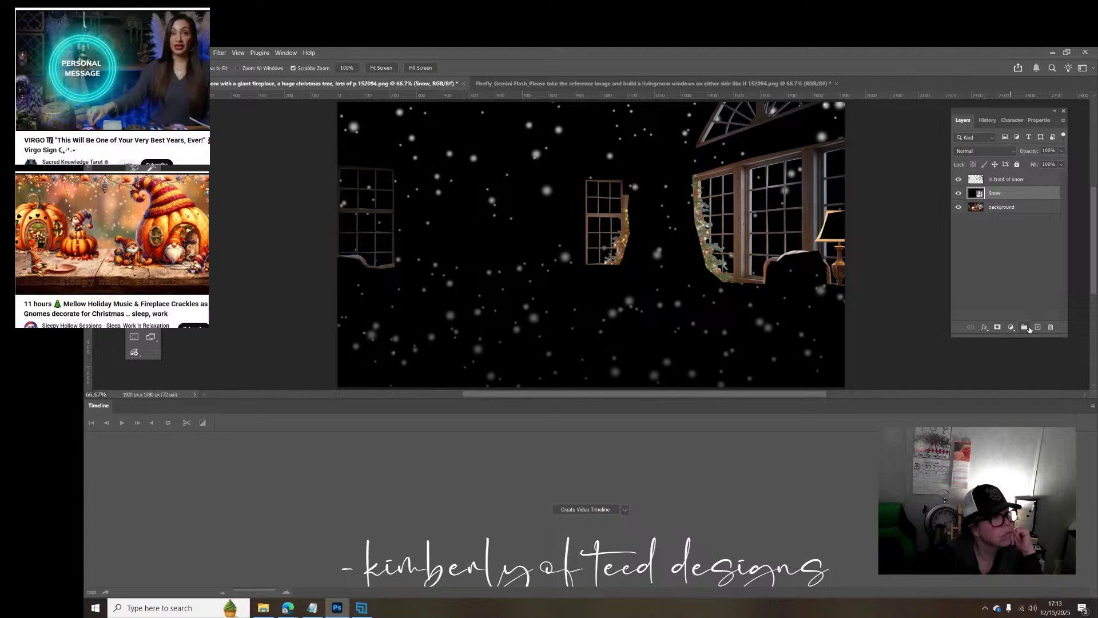
{"action": "right_click", "coordinate": [1006, 197]}
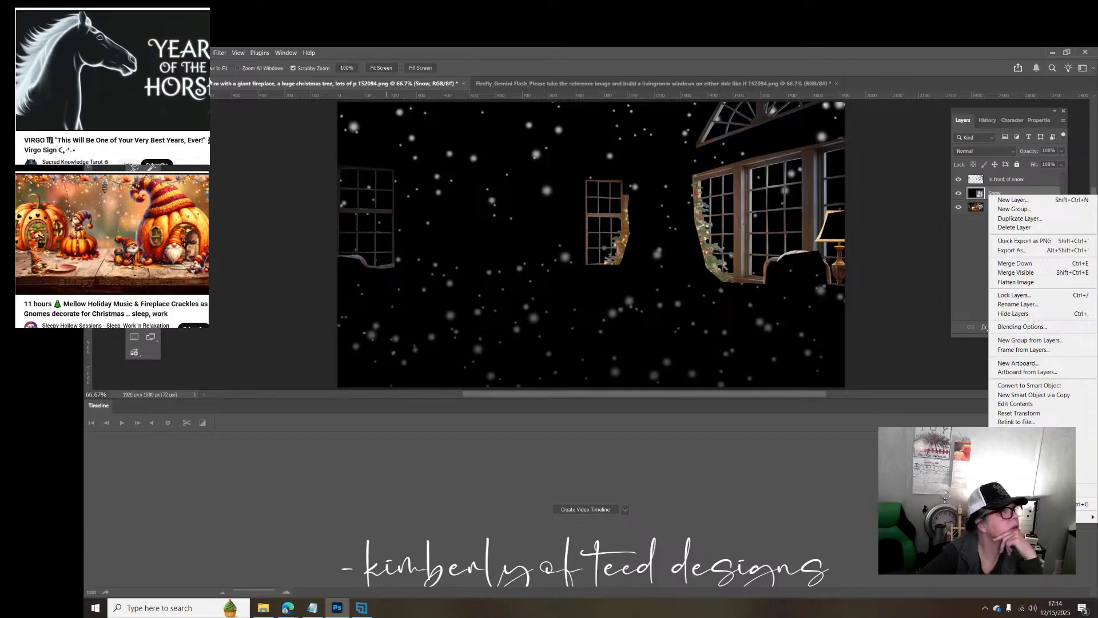
{"action": "key", "text": "Escape"}
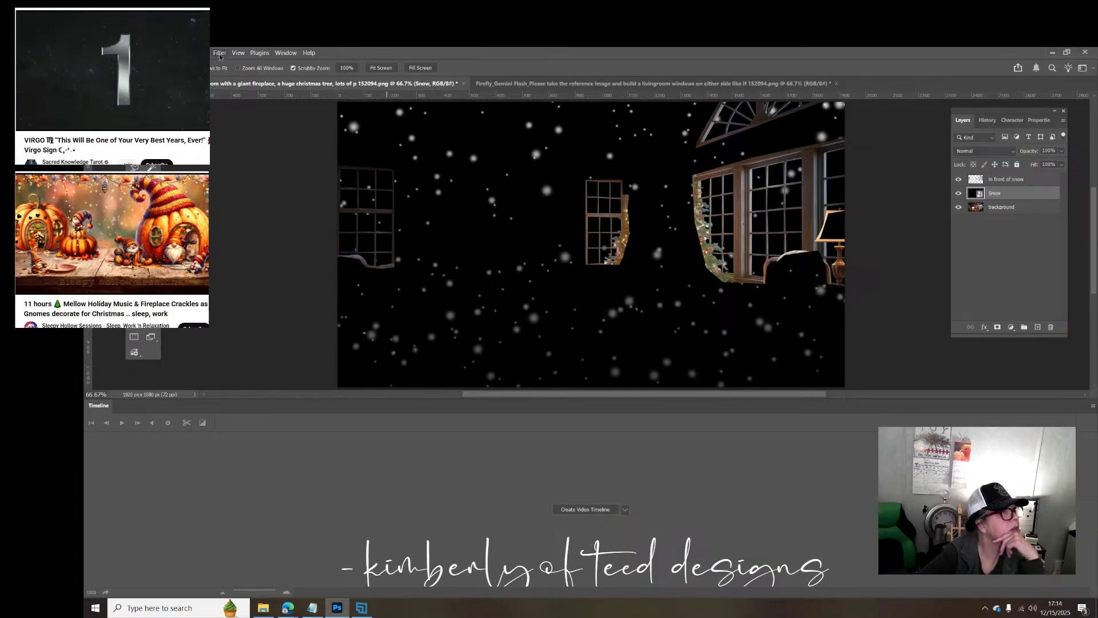
{"action": "left_click", "coordinate": [220, 54]}
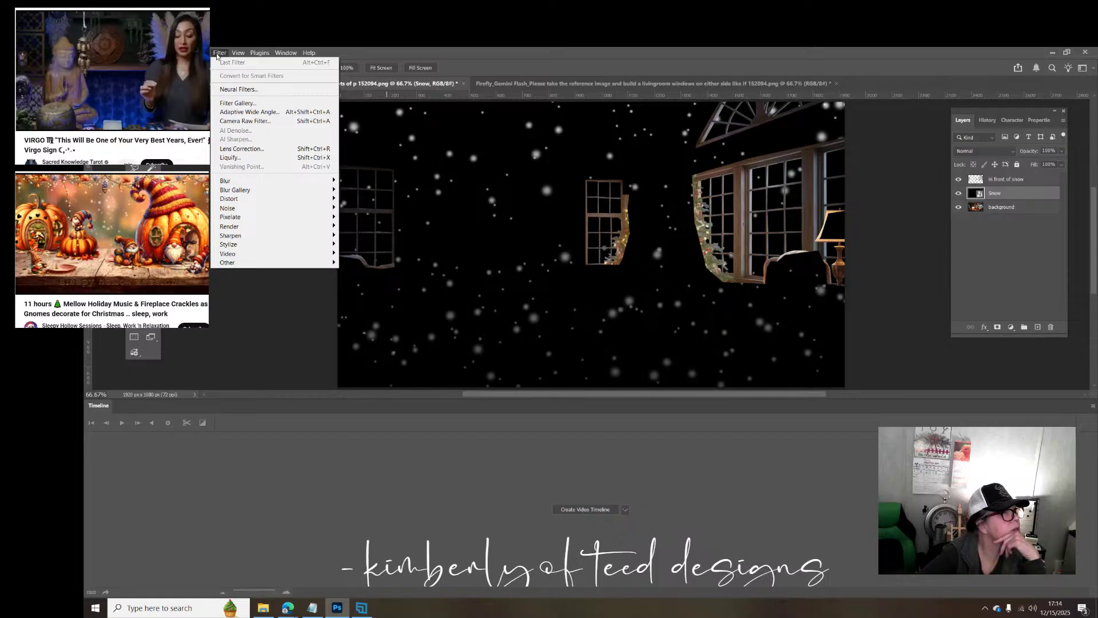
{"action": "mouse_move", "coordinate": [180, 53]}
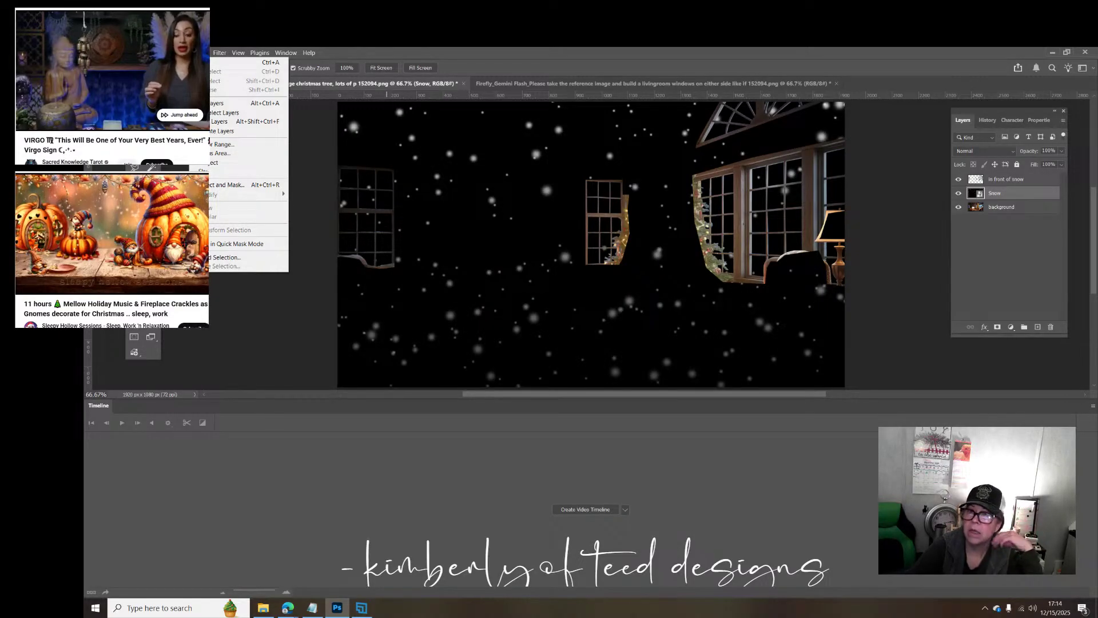
{"action": "key", "text": "alt+Tab"}
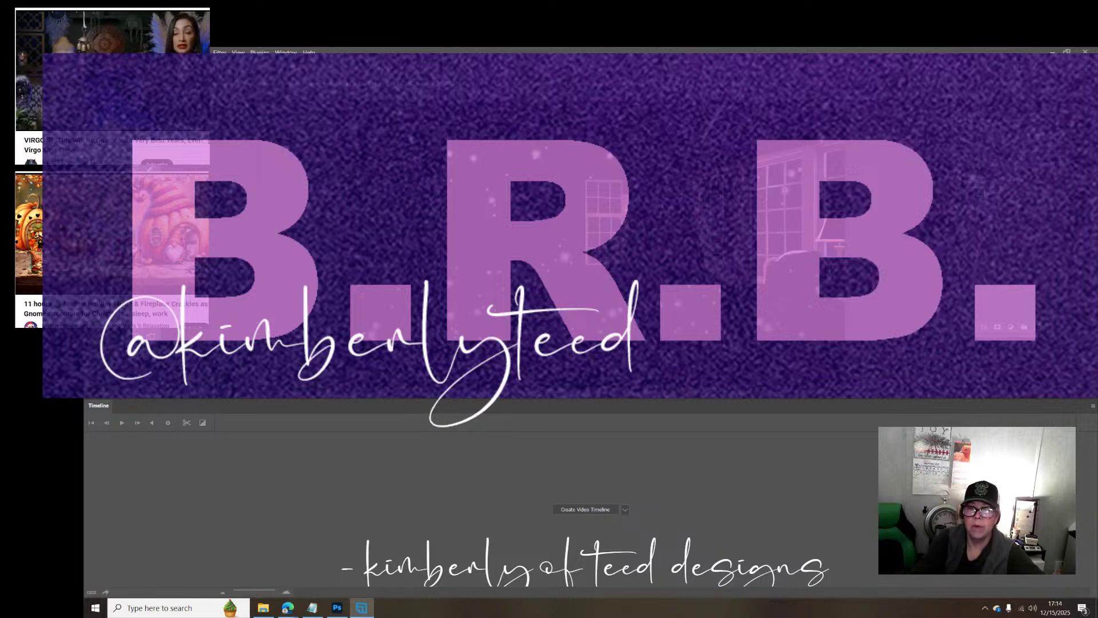
{"action": "left_click", "coordinate": [112, 69]}
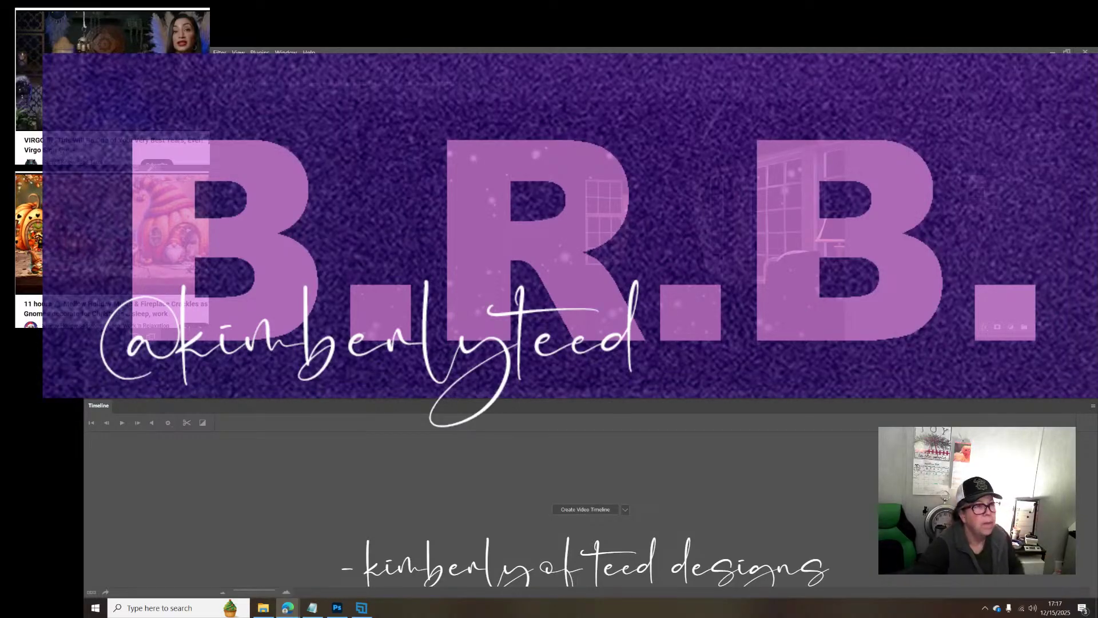
Step: Create a video timeline for the Christmas room document with the in front of snow, Snow and background layers
{"action": "left_click", "coordinate": [599, 512]}
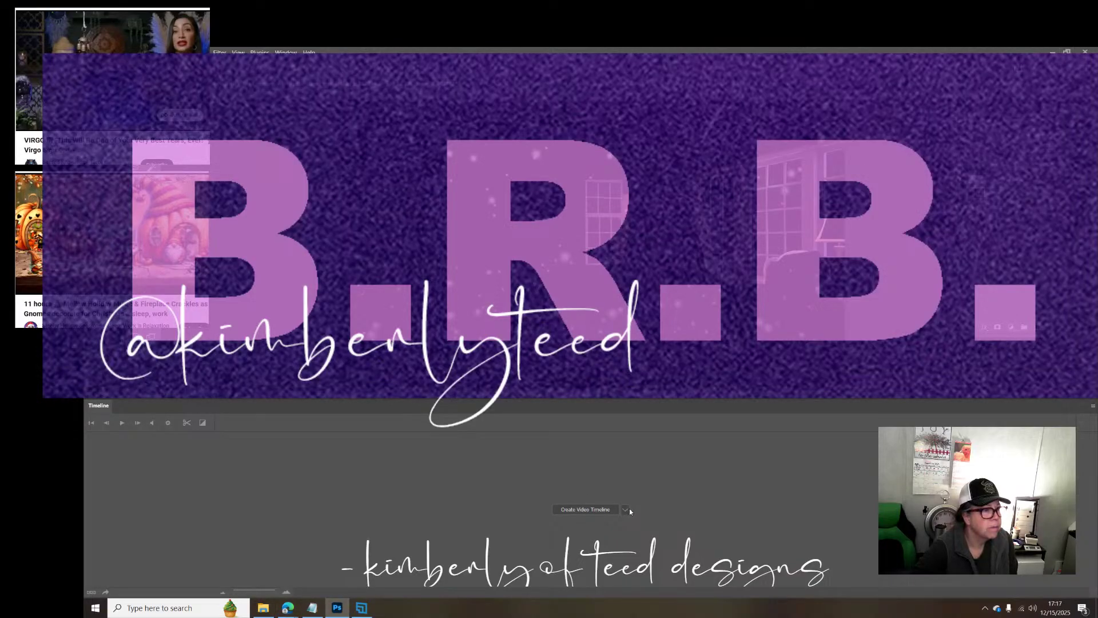
{"action": "left_click", "coordinate": [626, 510]}
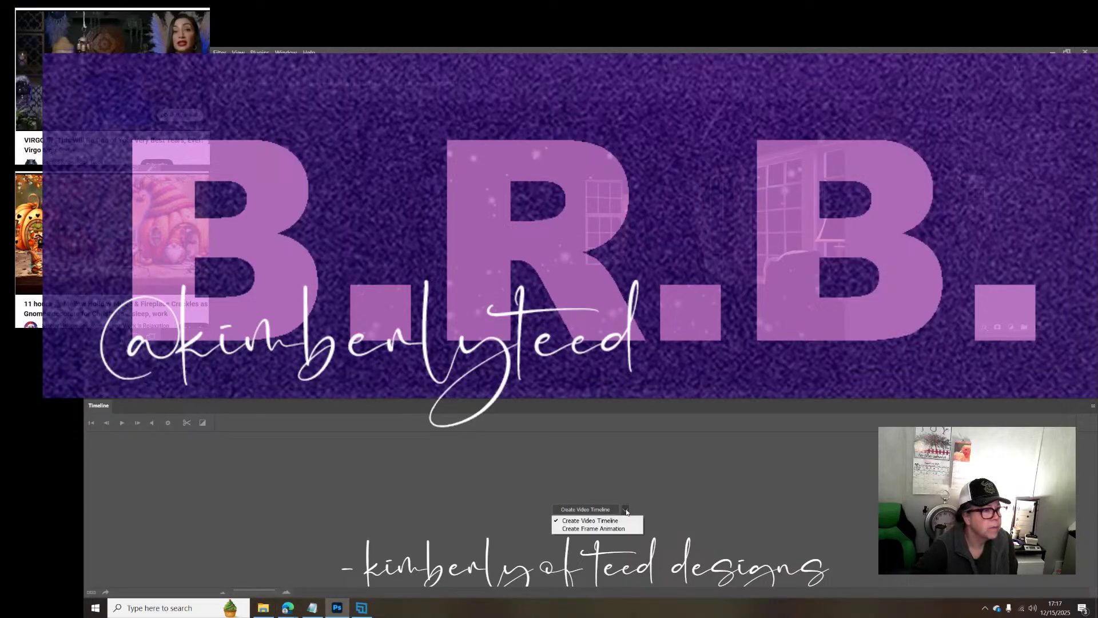
{"action": "left_click", "coordinate": [598, 520]}
{"action": "left_click", "coordinate": [572, 509]}
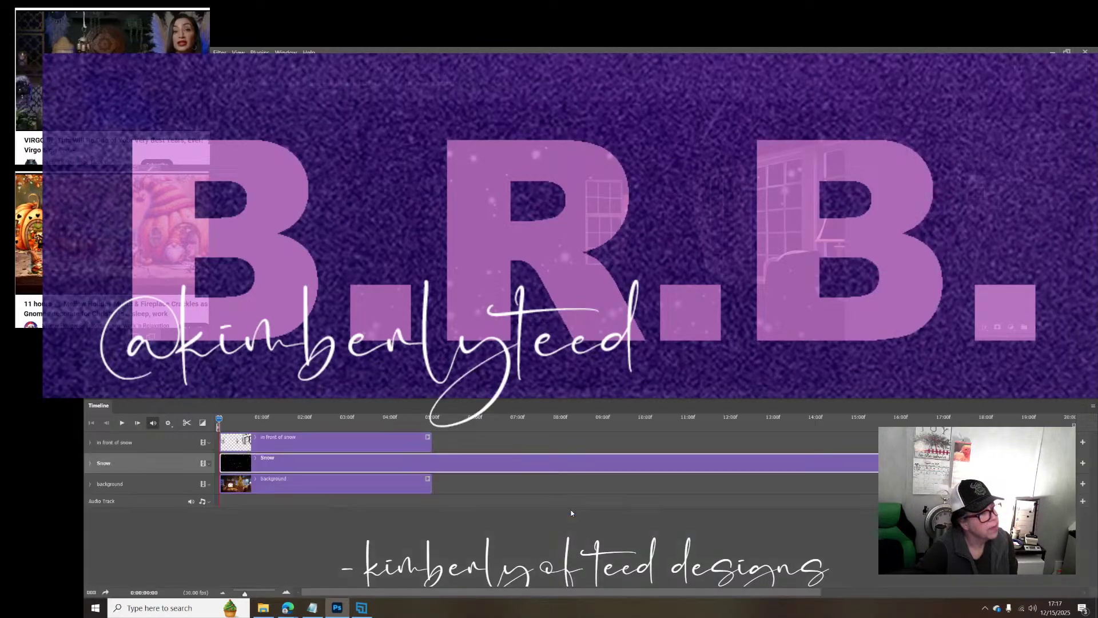
{"action": "right_click", "coordinate": [532, 469]}
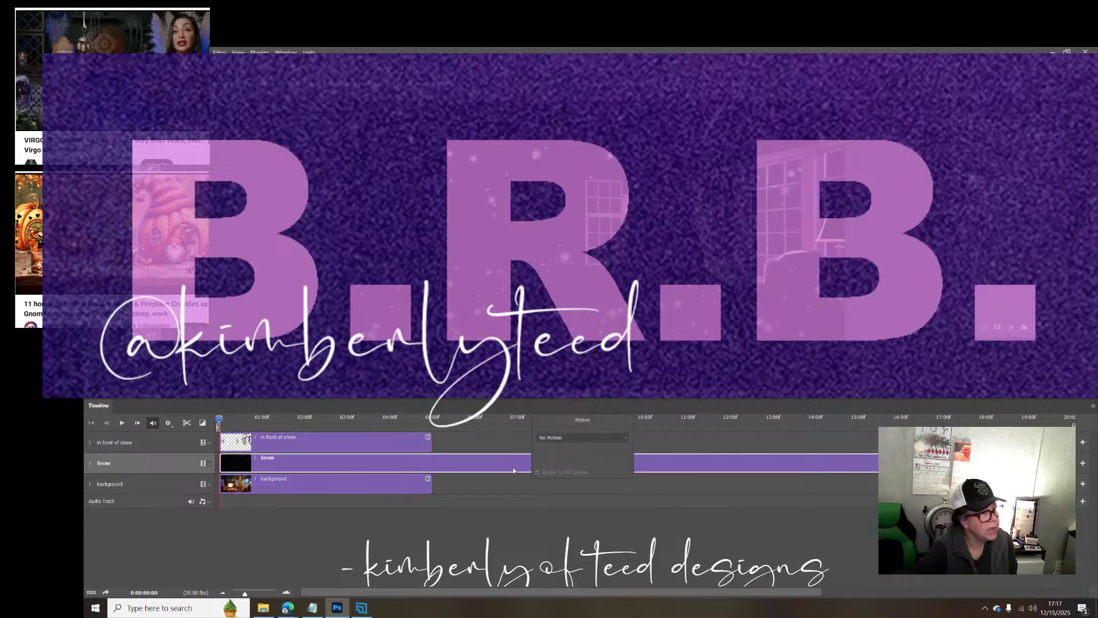
{"action": "left_click", "coordinate": [513, 470]}
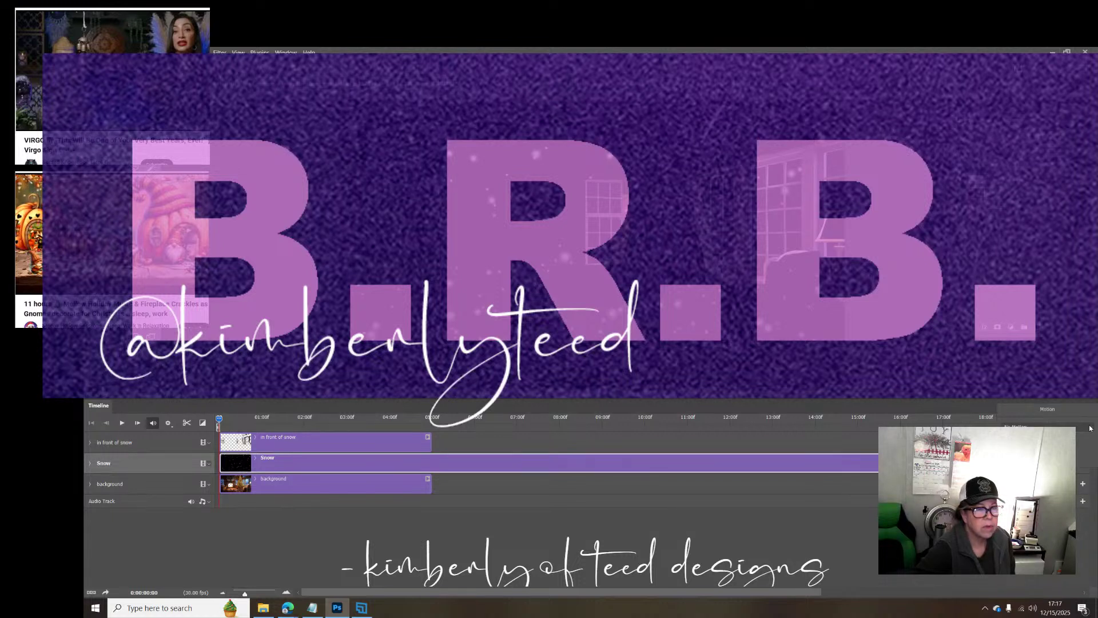
{"action": "left_click", "coordinate": [1090, 427]}
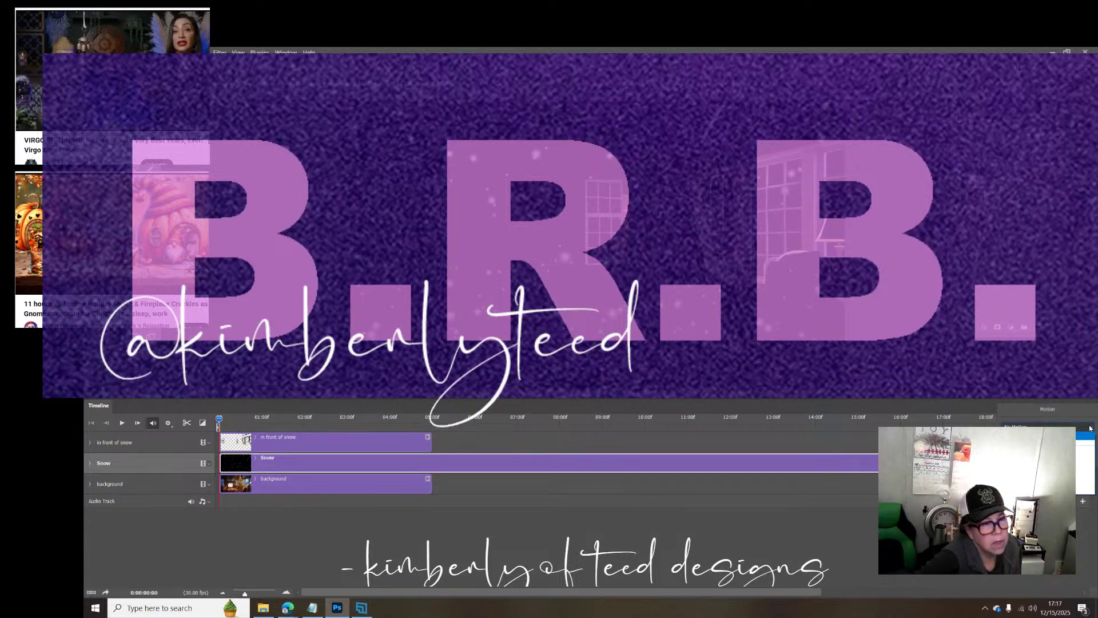
{"action": "key", "text": "Escape"}
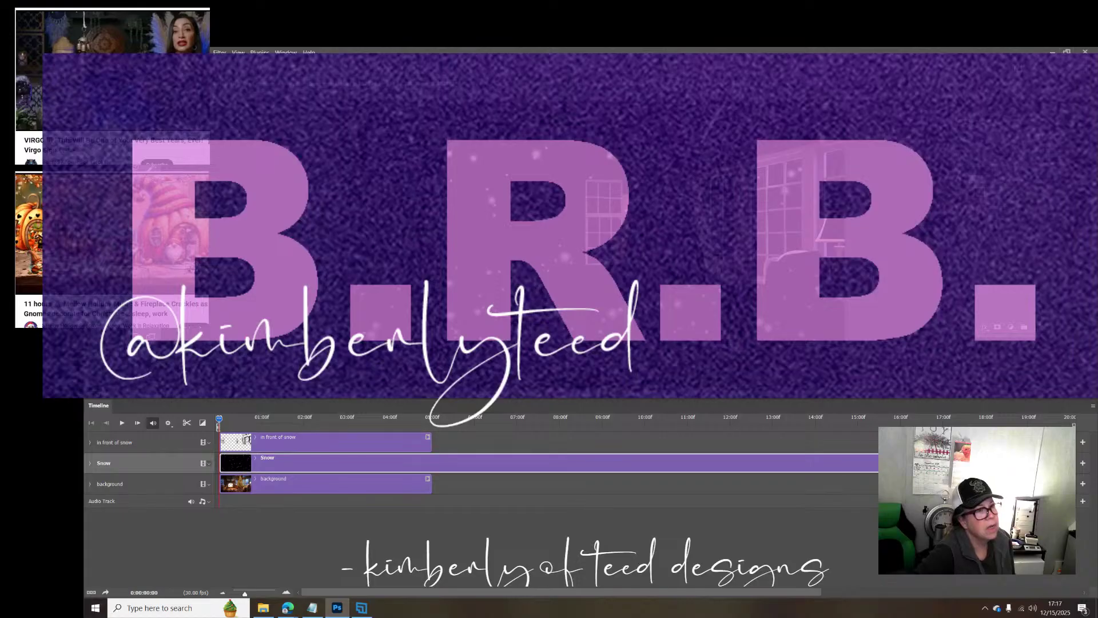
{"action": "right_click", "coordinate": [473, 466]}
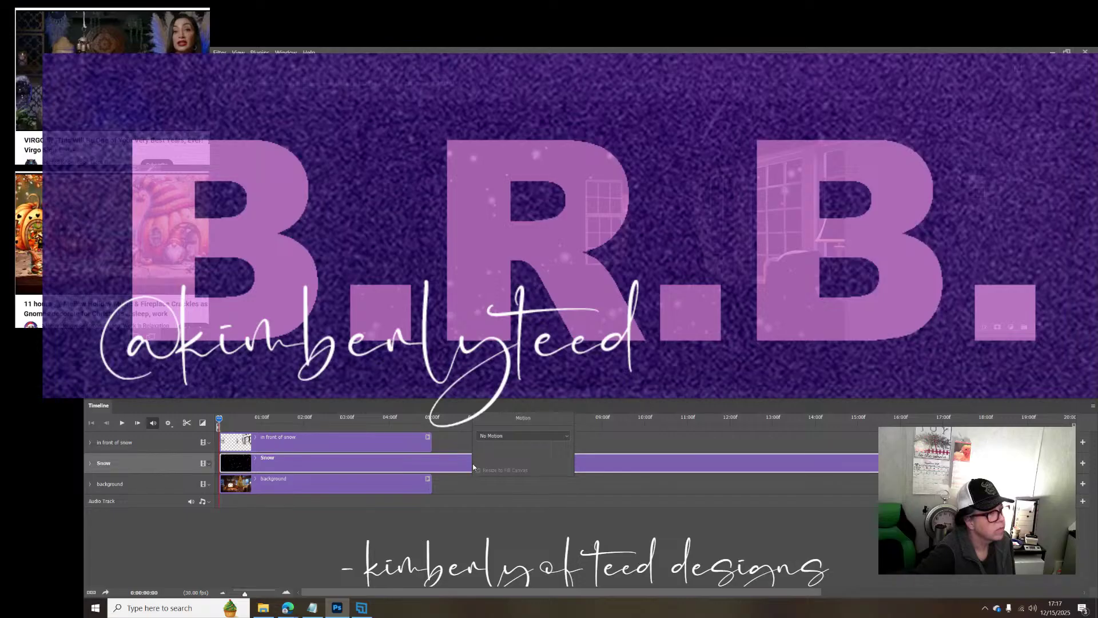
{"action": "left_click", "coordinate": [449, 466]}
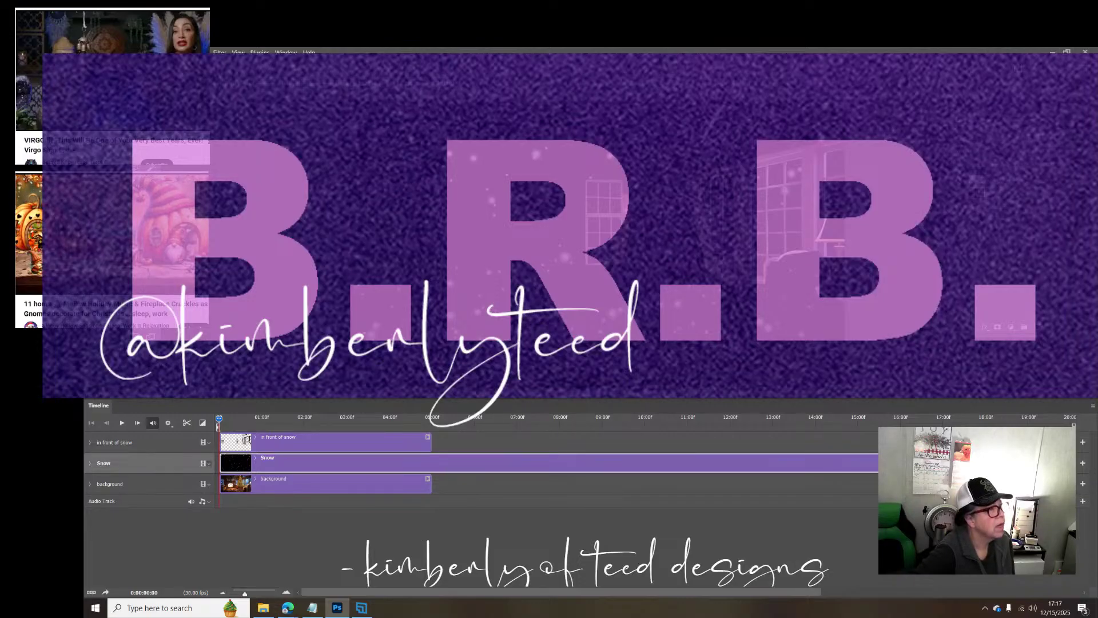
{"action": "left_click", "coordinate": [161, 53]}
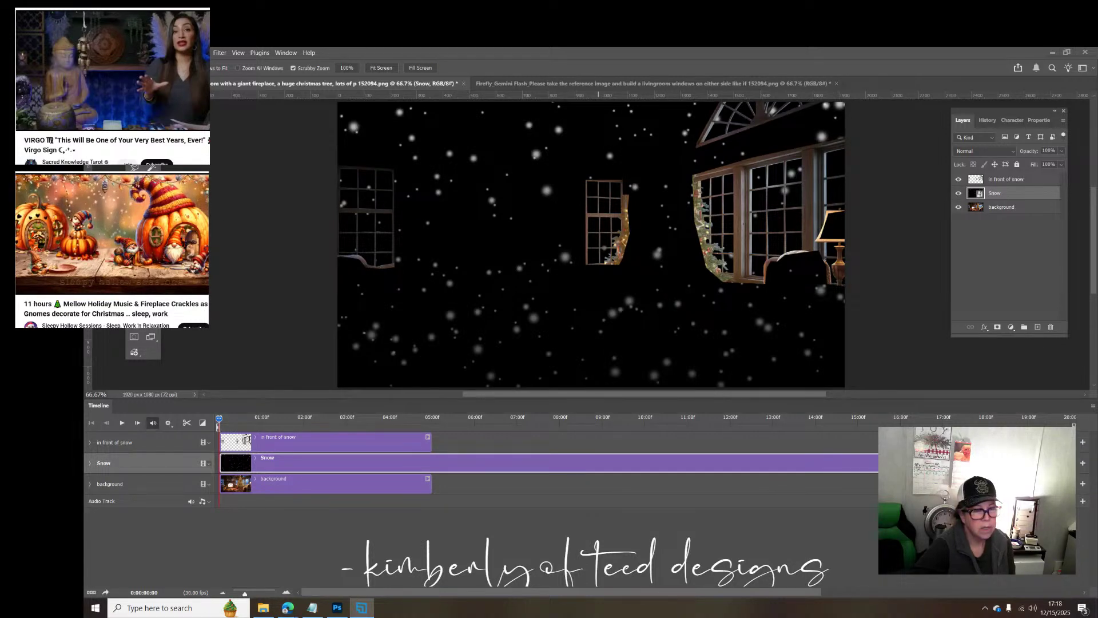
{"action": "key", "text": "alt+Tab"}
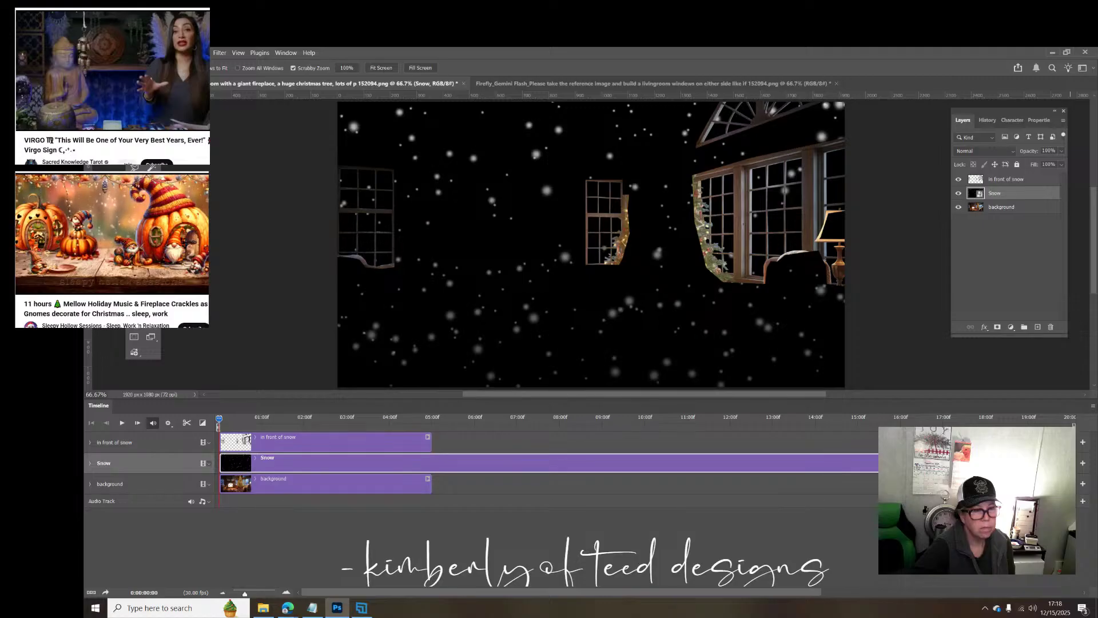
Step: Trim the end of the Snow clip to 05:00f so it matches the length of the other two clips
{"action": "left_click_drag", "start_coordinate": [878, 463], "coordinate": [878, 463]}
{"action": "left_click_drag", "start_coordinate": [1039, 463], "coordinate": [450, 465]}
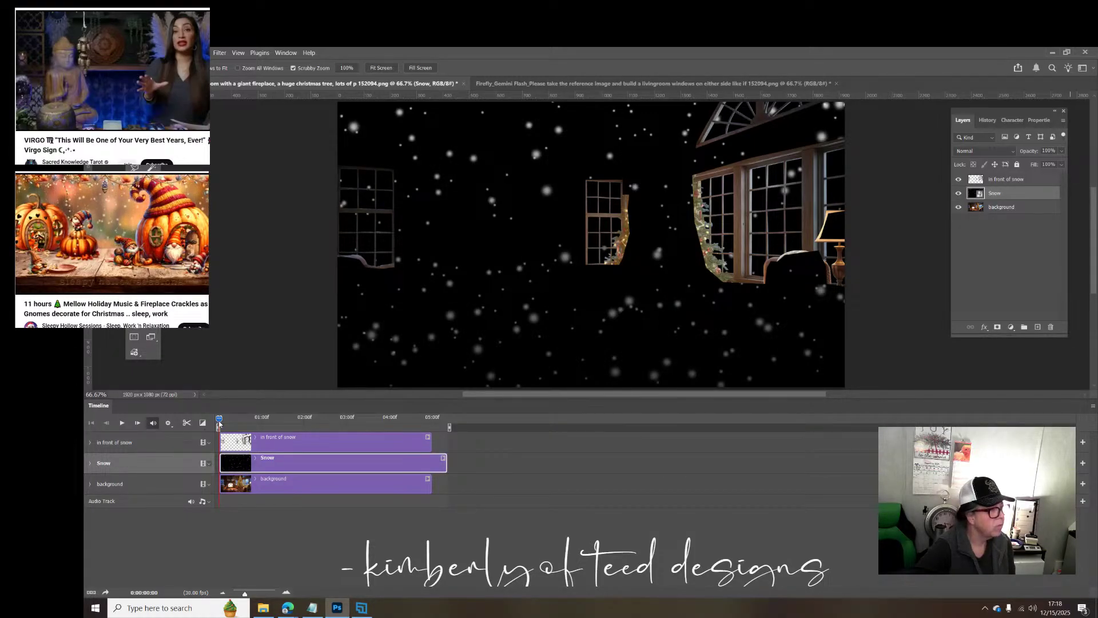
{"action": "left_click_drag", "start_coordinate": [219, 424], "coordinate": [432, 427]}
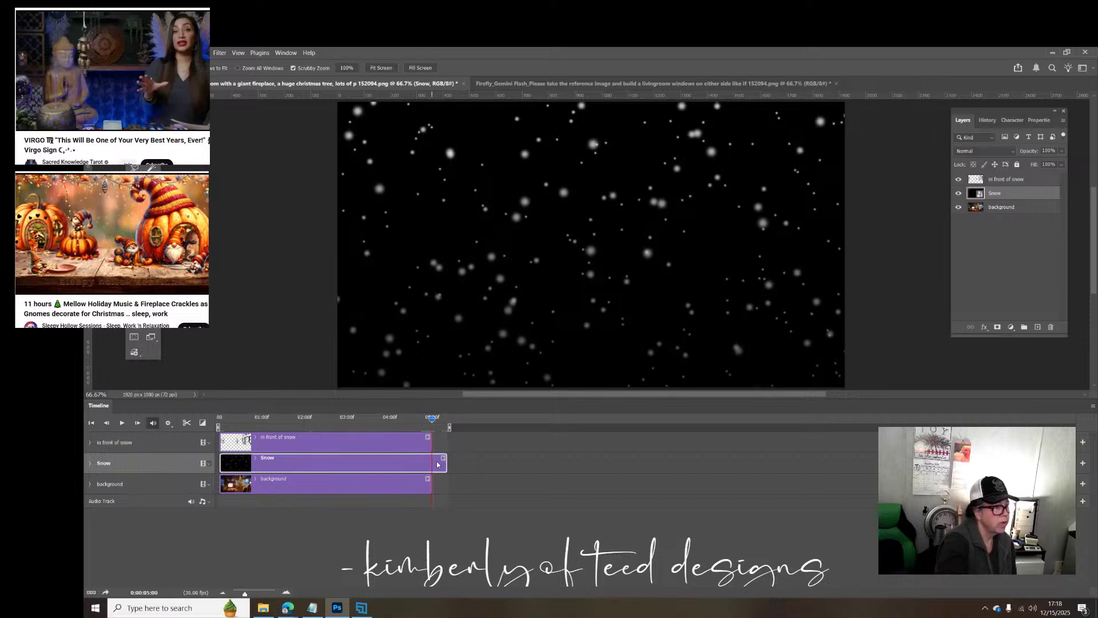
{"action": "key", "text": "w"}
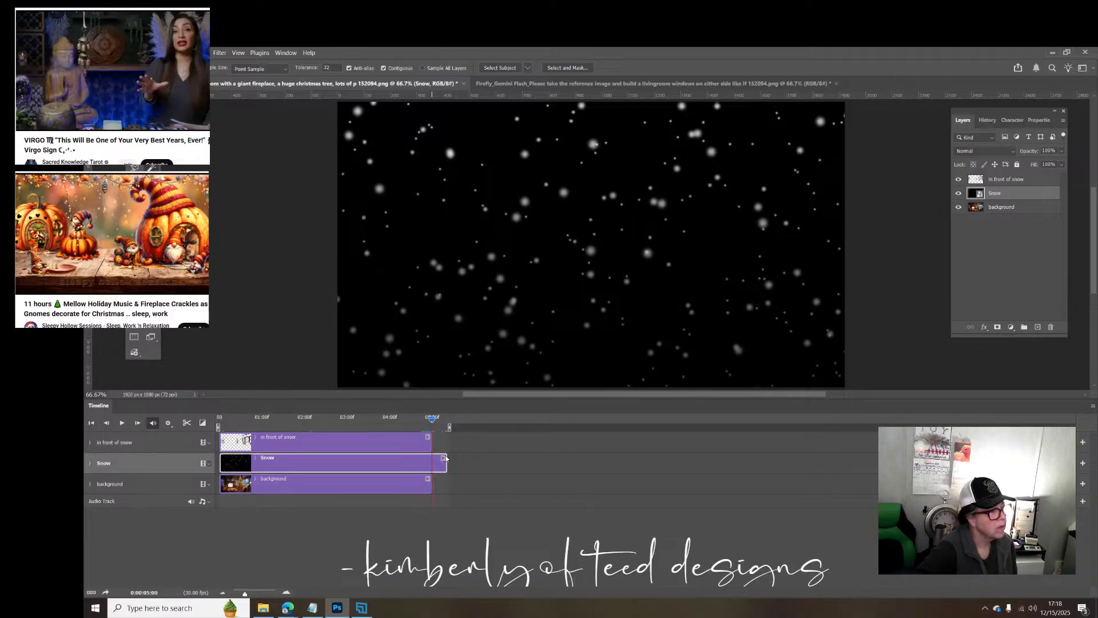
{"action": "left_click_drag", "start_coordinate": [445, 459], "coordinate": [429, 465]}
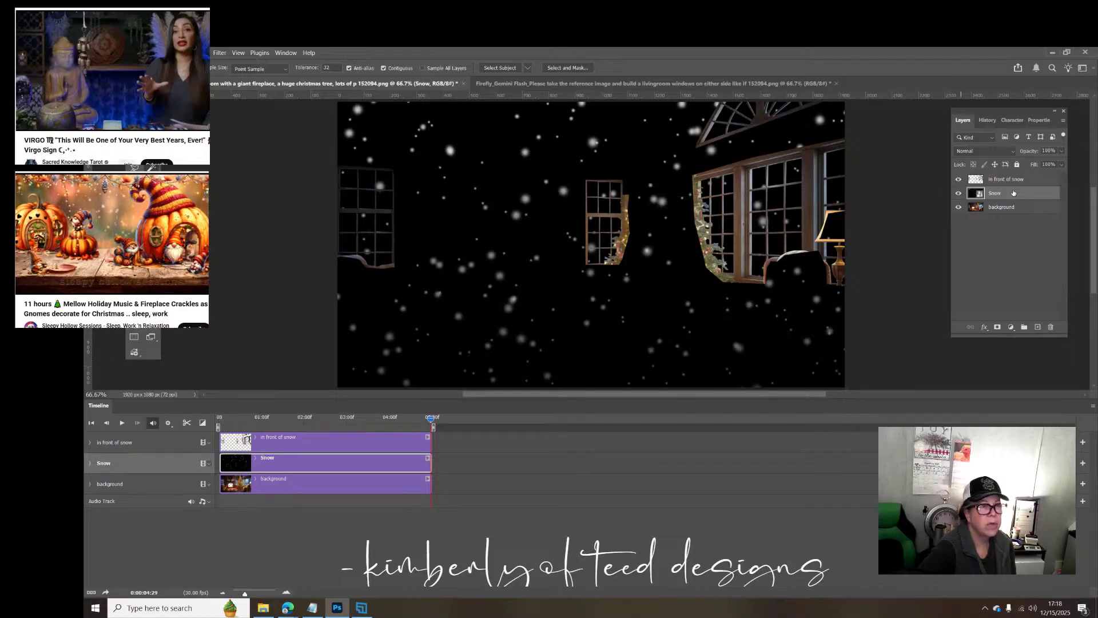
{"action": "left_click", "coordinate": [998, 327]}
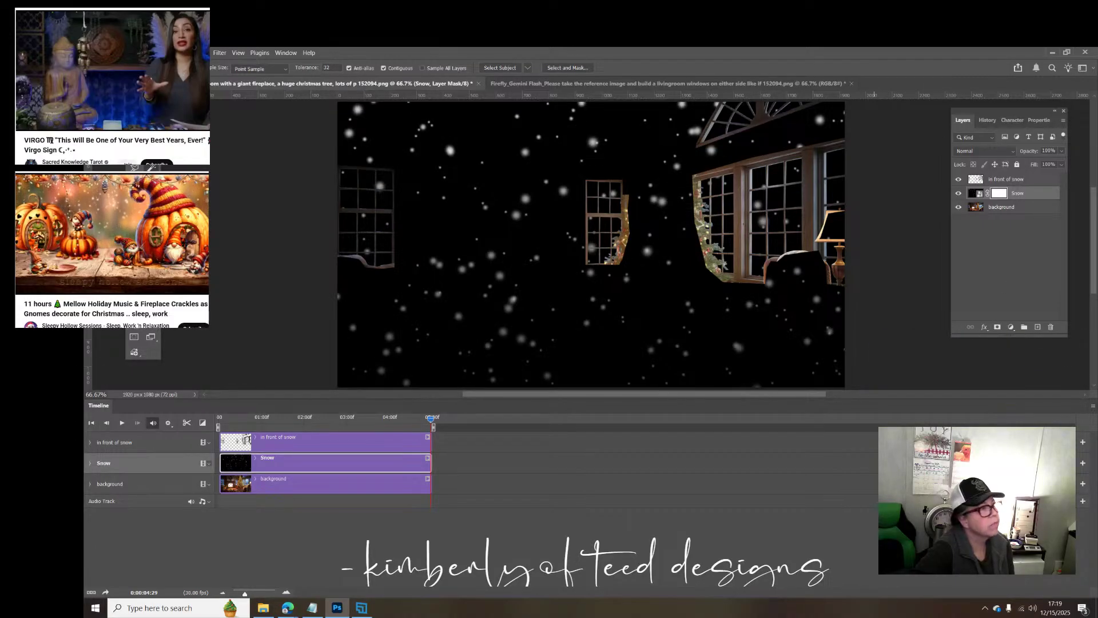
{"action": "left_click", "coordinate": [120, 52]}
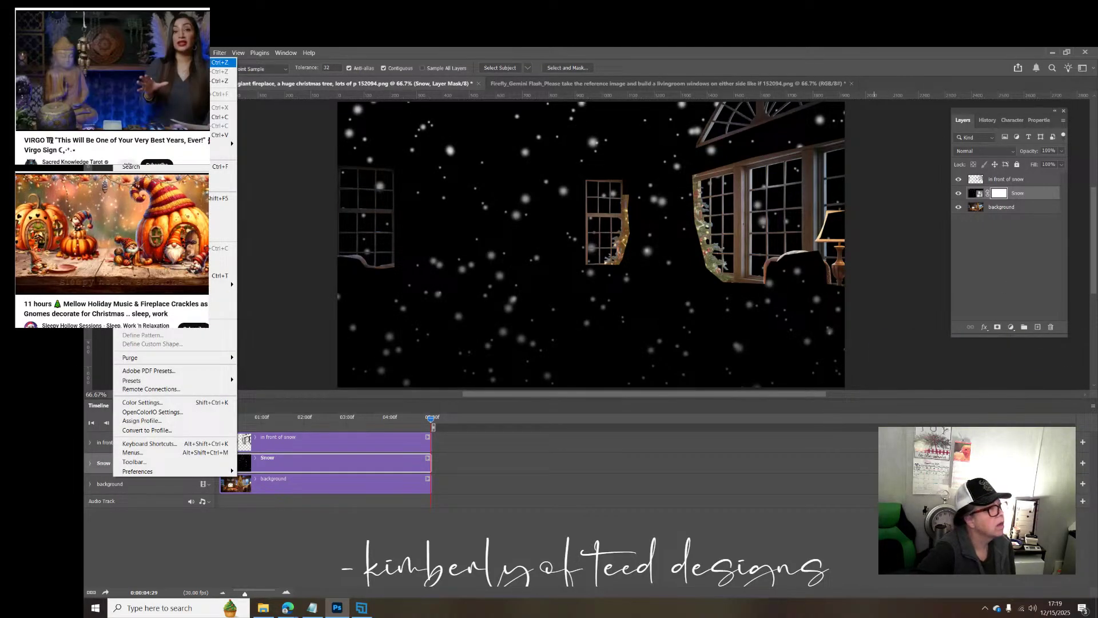
{"action": "left_click", "coordinate": [143, 64]}
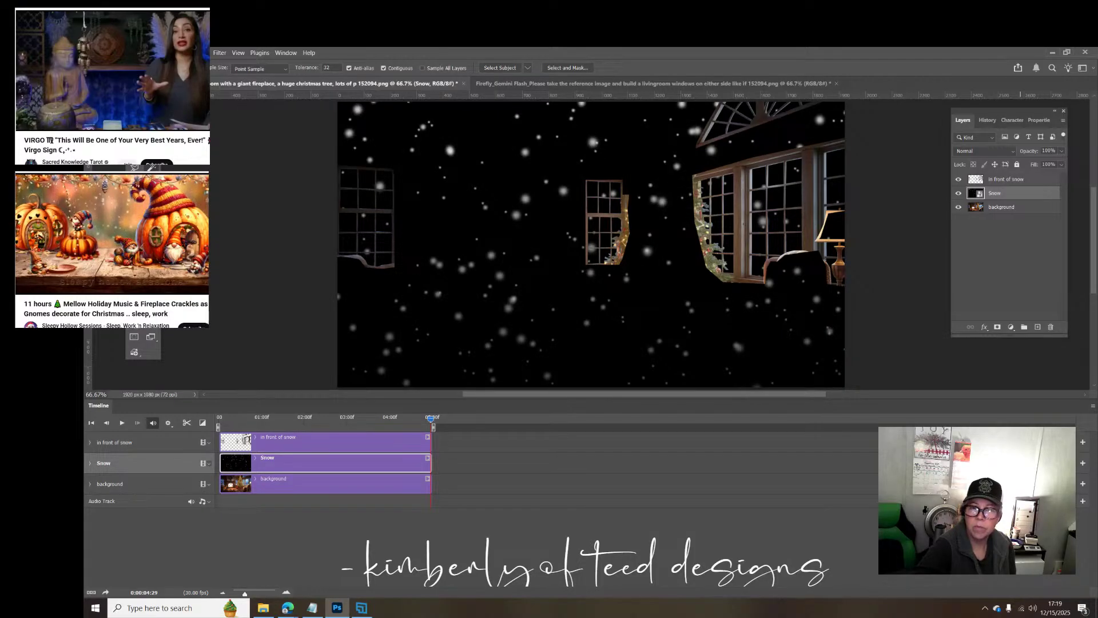
Step: Switch to YouTube in the browser and change to the other channel account that holds the saved tutorials
{"action": "key", "text": "ctrl+t"}
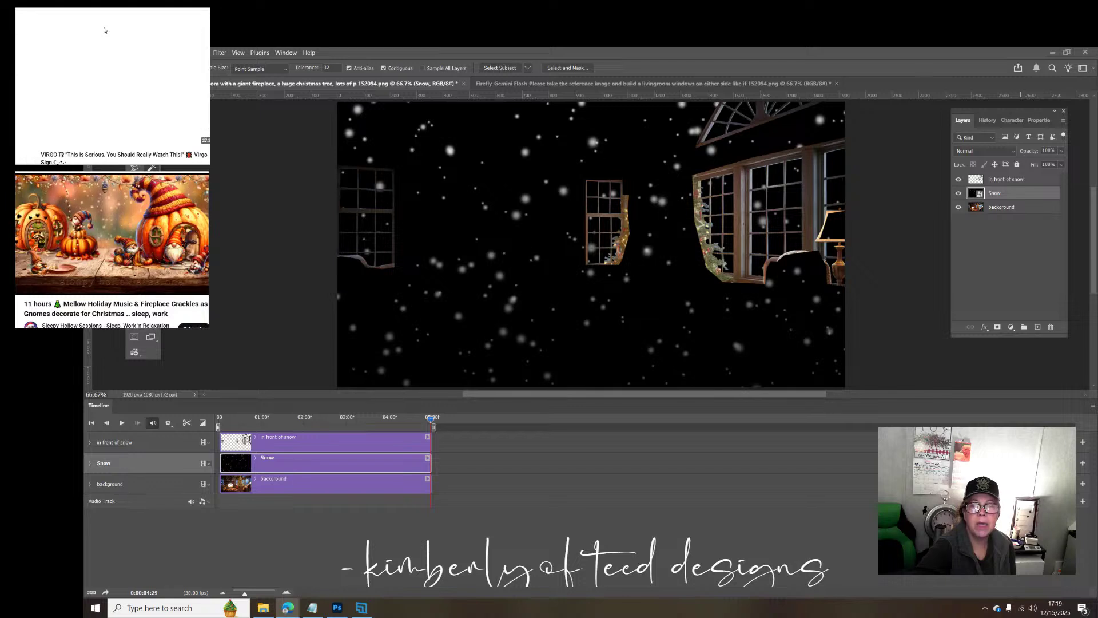
{"action": "mouse_move", "coordinate": [143, 46]}
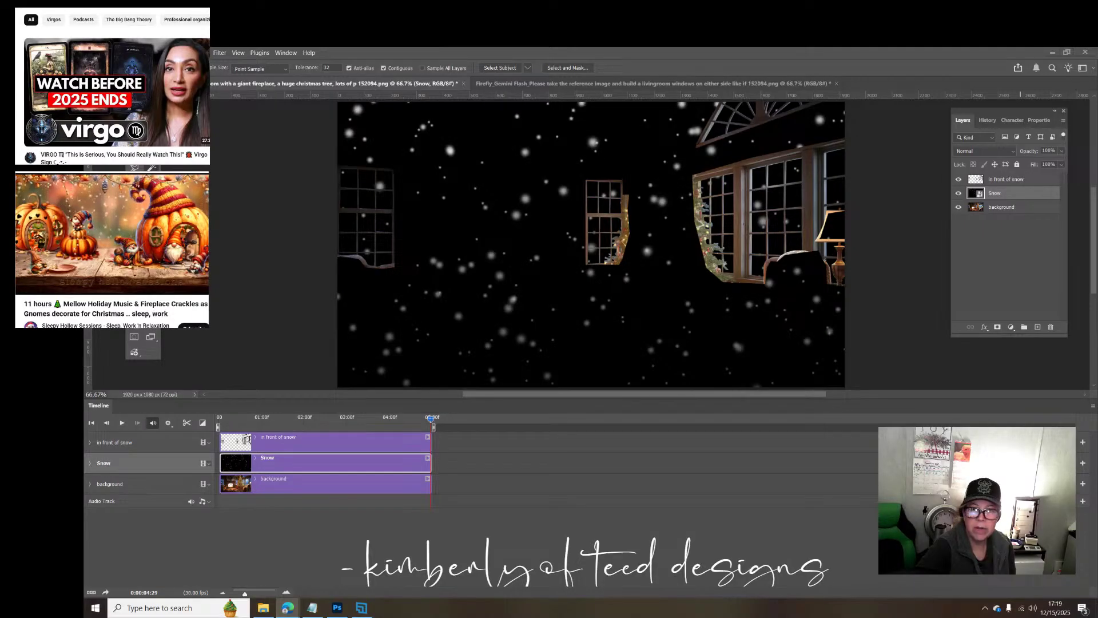
{"action": "key", "text": "ctrl+Tab"}
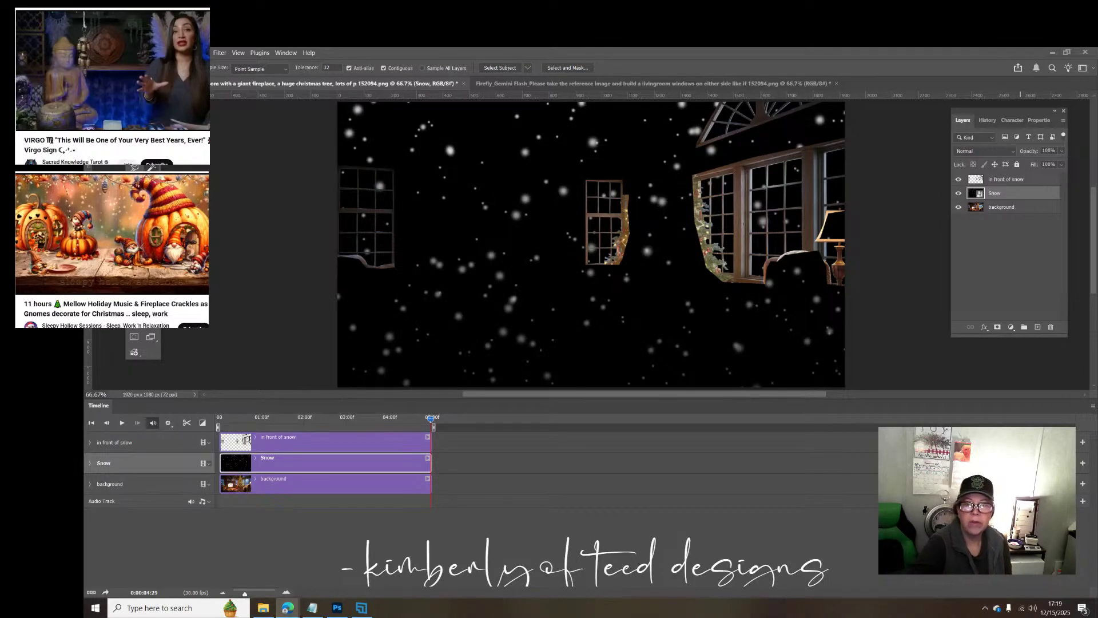
{"action": "key", "text": "ctrl+shift+Tab"}
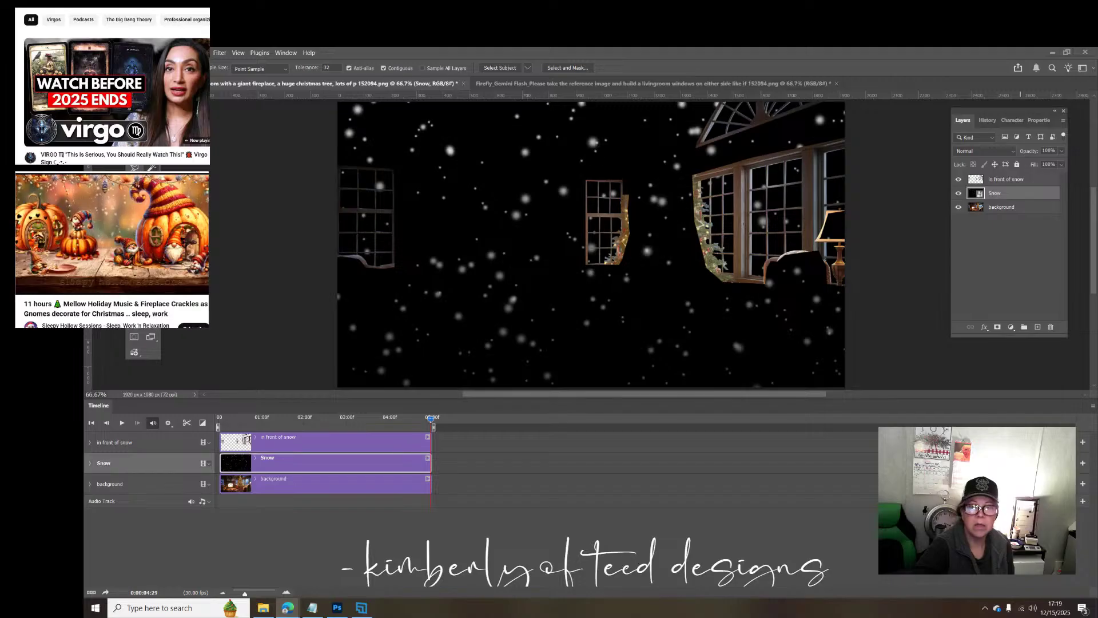
{"action": "key", "text": "ctrl+shift+Tab"}
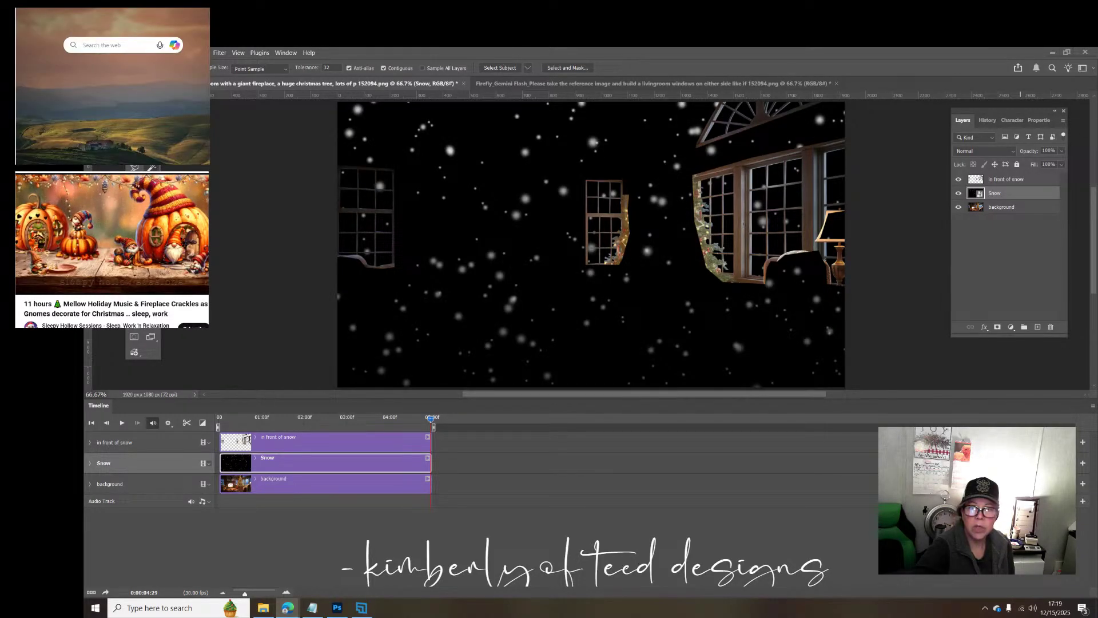
{"action": "key", "text": "ctrl+shift+Tab"}
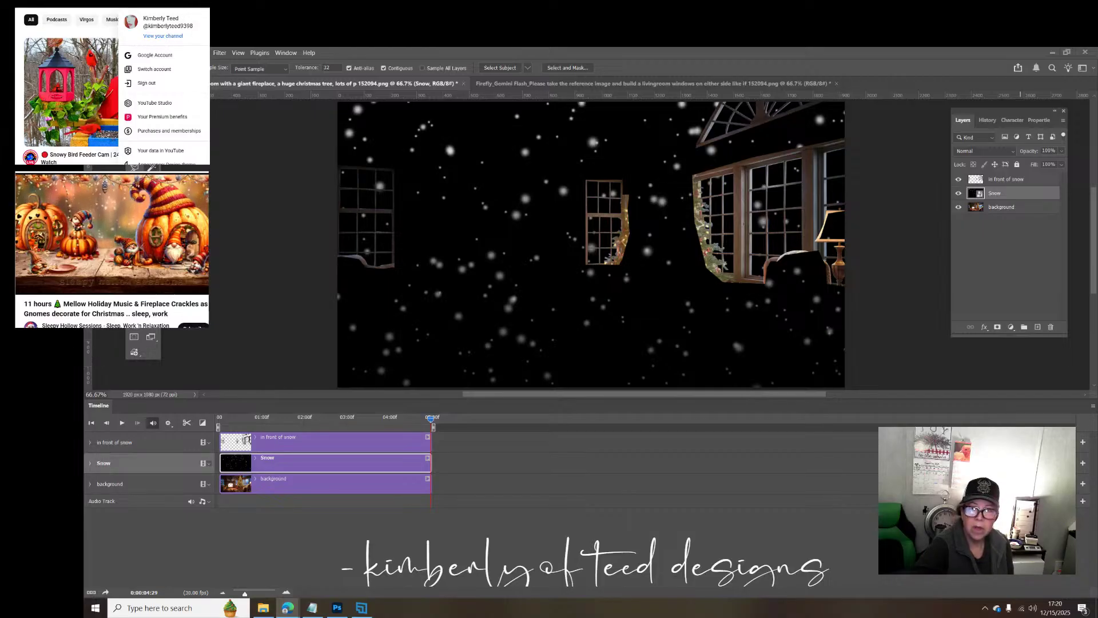
{"action": "key", "text": "Escape"}
{"action": "left_click", "coordinate": [201, 5]}
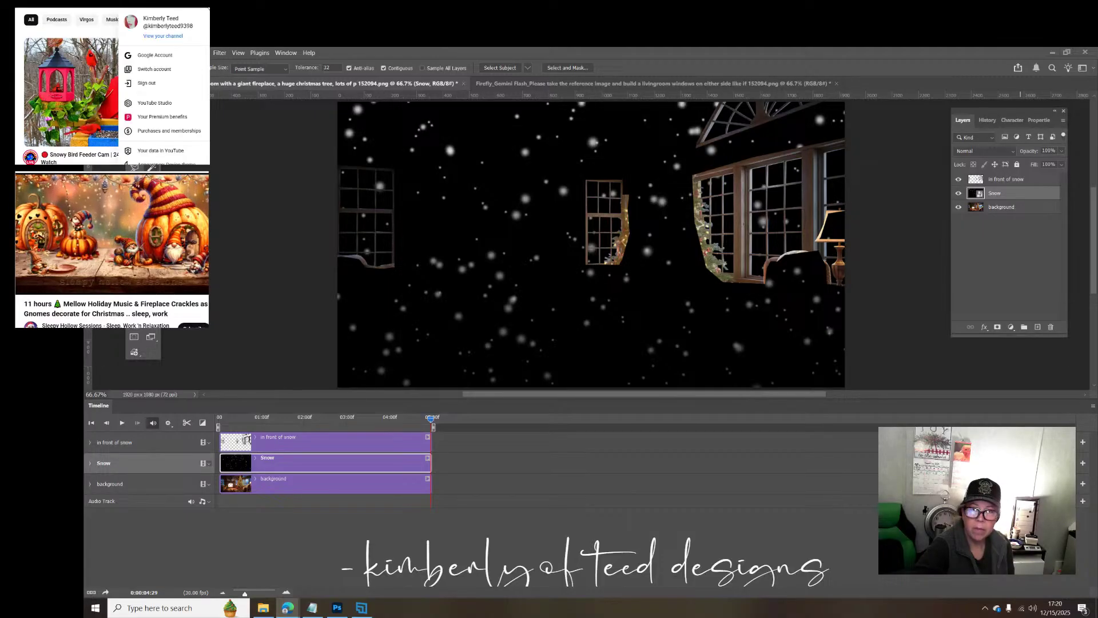
{"action": "left_click", "coordinate": [175, 70]}
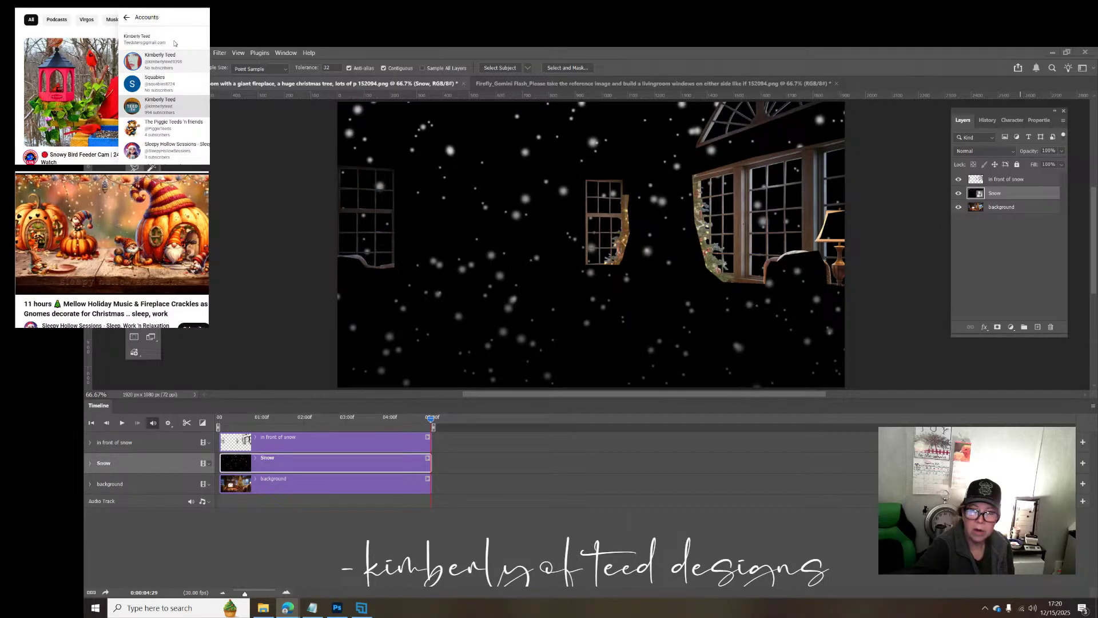
{"action": "left_click", "coordinate": [154, 105]}
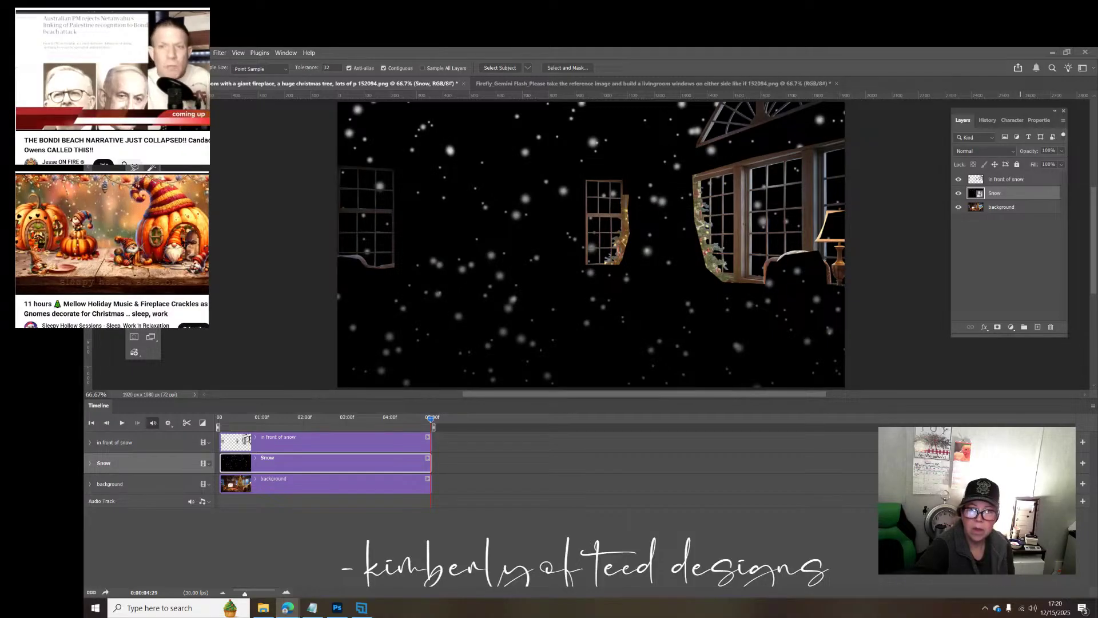
{"action": "key", "text": "alt+Left"}
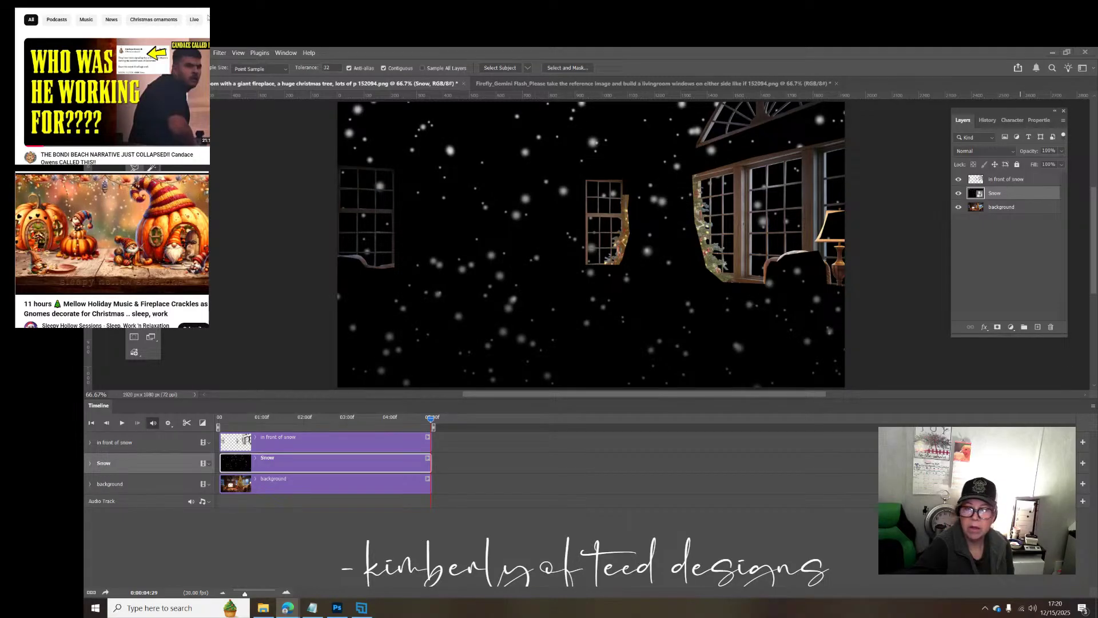
Step: Open the Animated Snow in Photoshop tutorial from the account's Liked videos playlist
{"action": "left_click", "coordinate": [208, 17]}
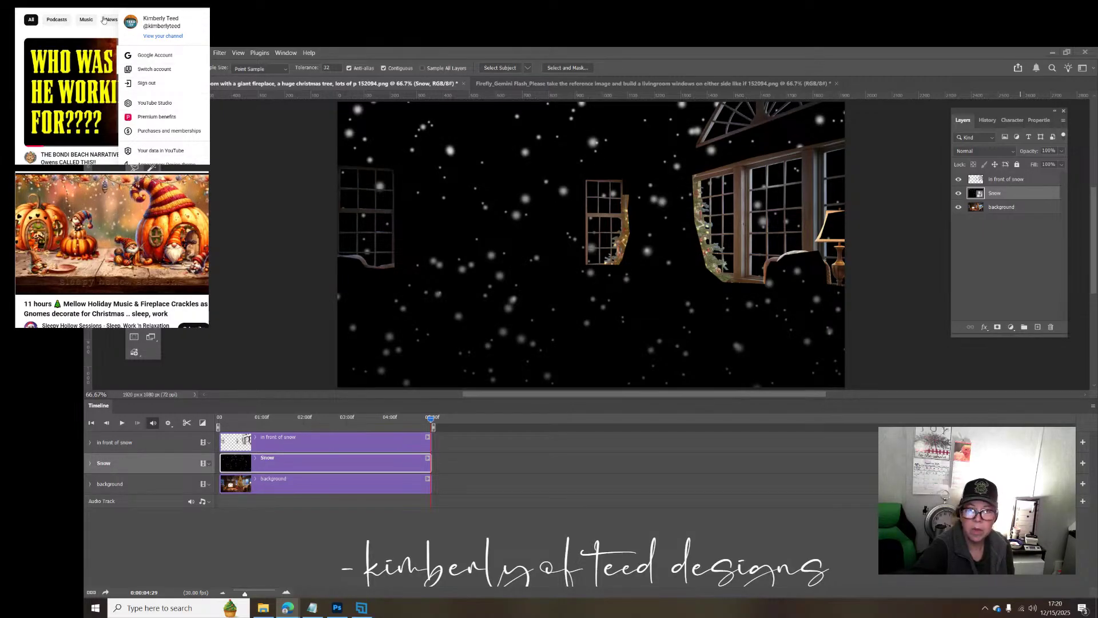
{"action": "left_click", "coordinate": [26, 4]}
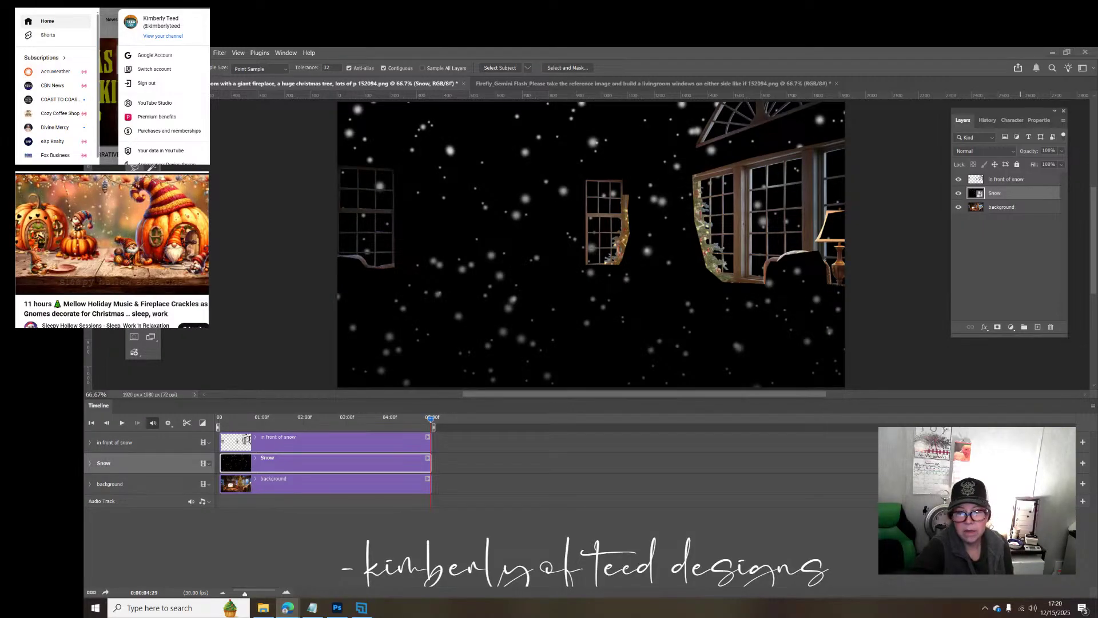
{"action": "left_click", "coordinate": [49, 219]}
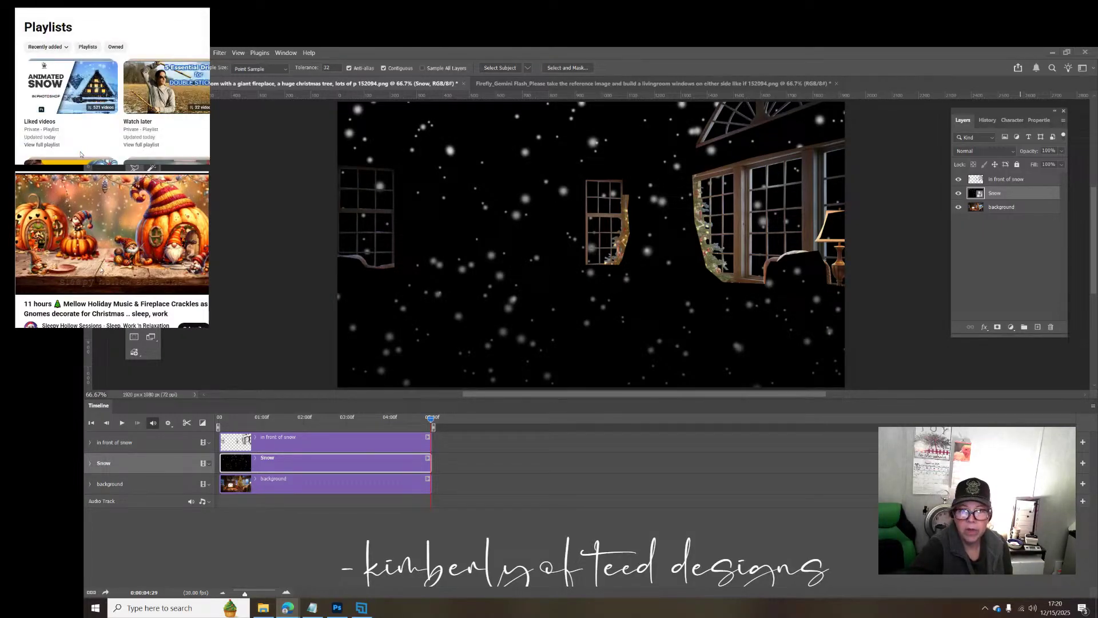
{"action": "left_click", "coordinate": [69, 89]}
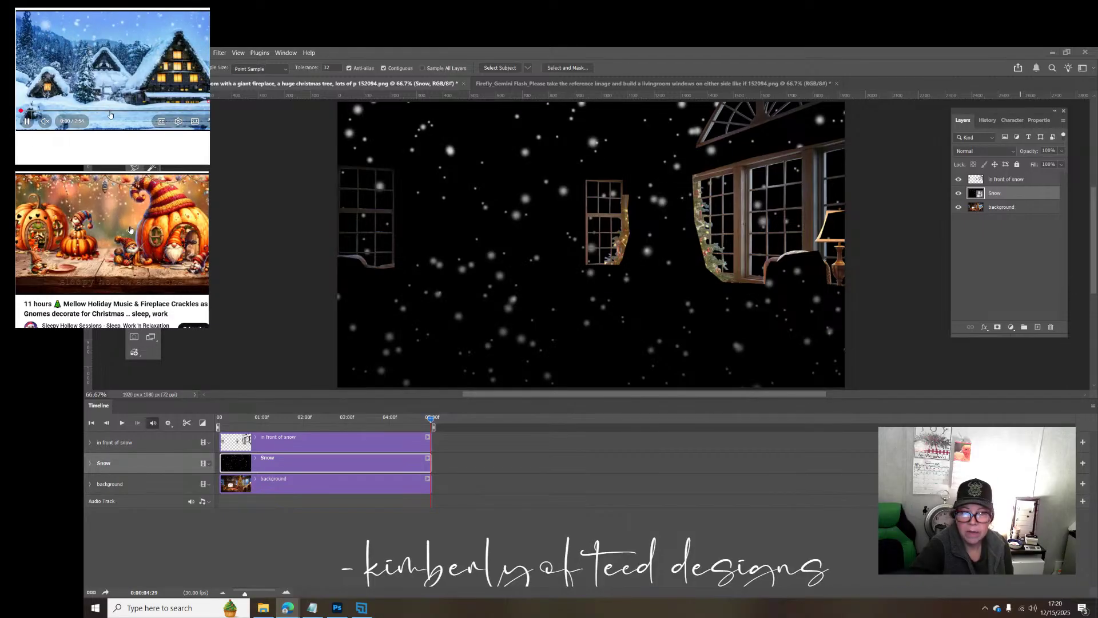
Step: Skim the tutorial around the start of the export chapter at 1:18, then go back to its snow fall section
{"action": "left_click", "coordinate": [110, 112]}
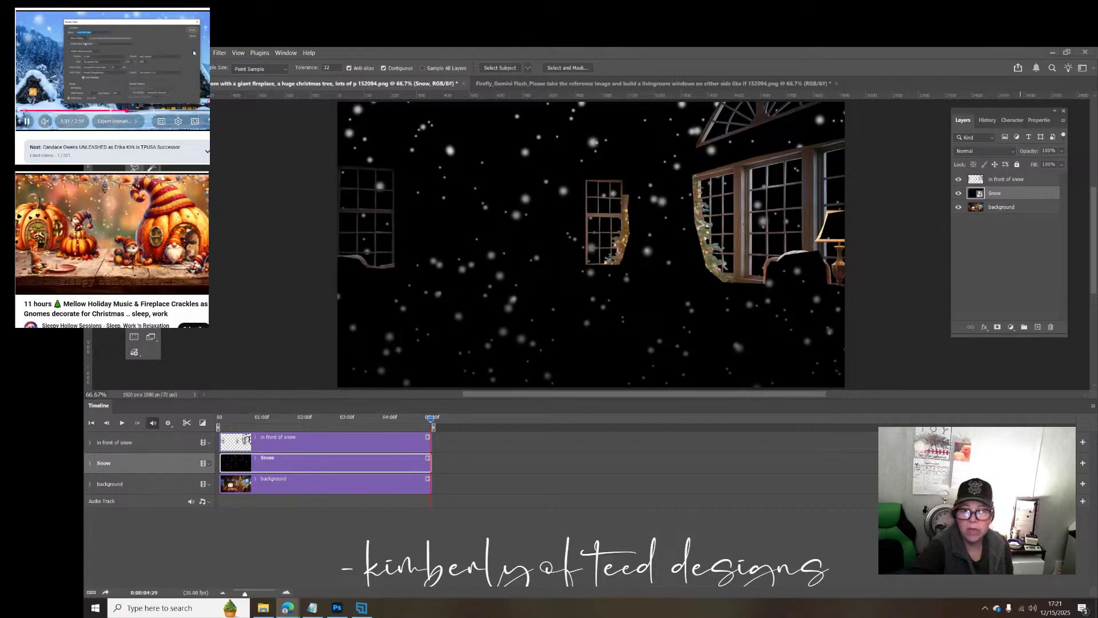
{"action": "left_click_drag", "start_coordinate": [126, 111], "coordinate": [112, 111]}
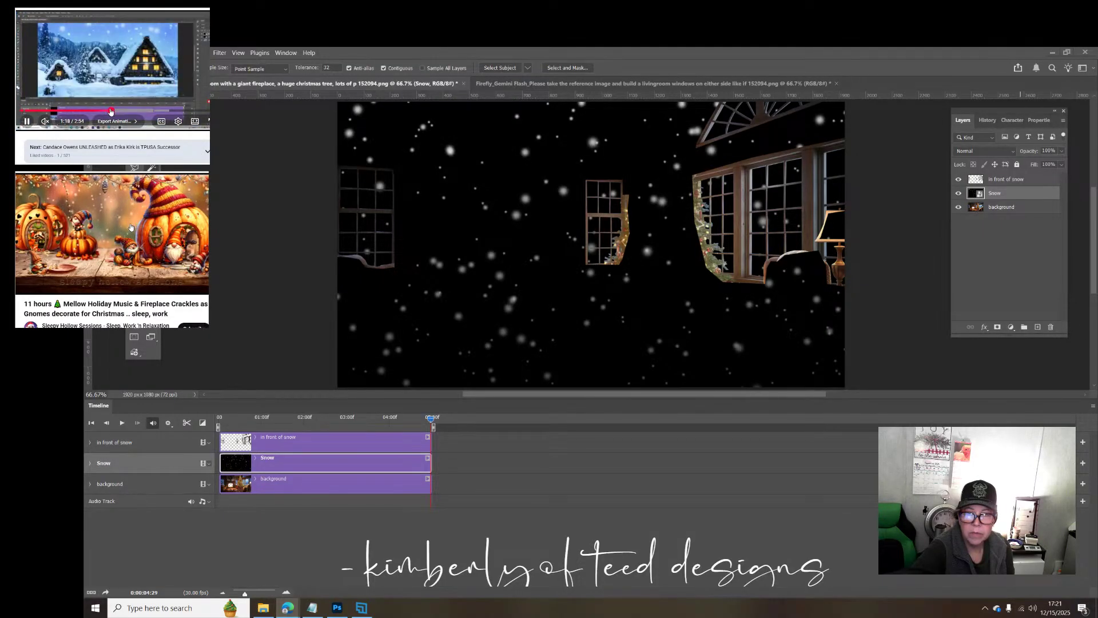
{"action": "left_click", "coordinate": [47, 123]}
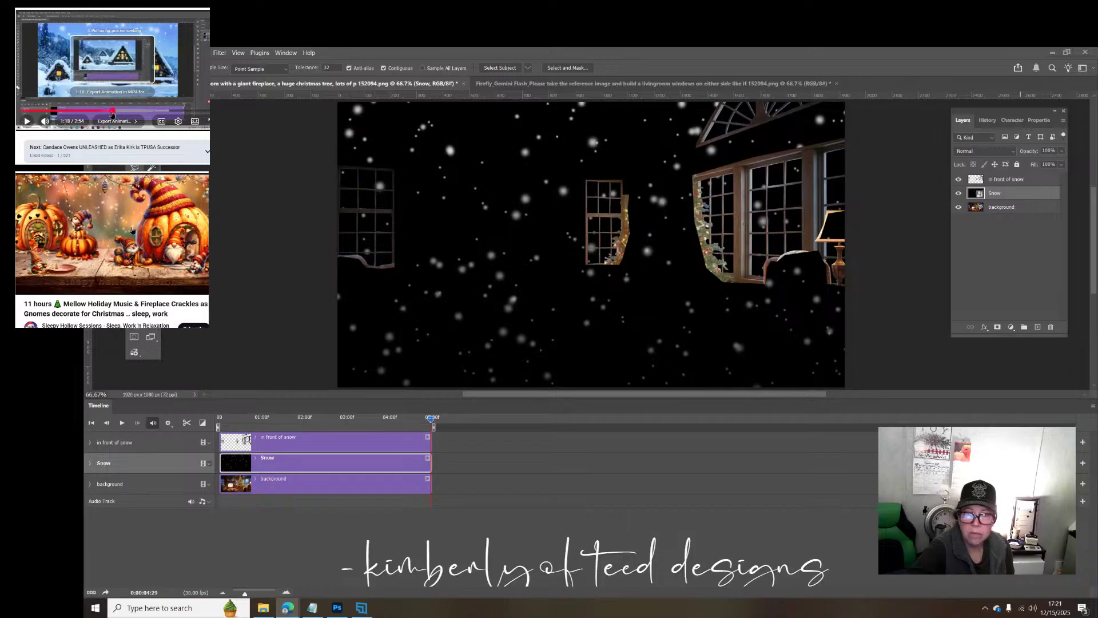
{"action": "left_click_drag", "start_coordinate": [113, 113], "coordinate": [112, 113]}
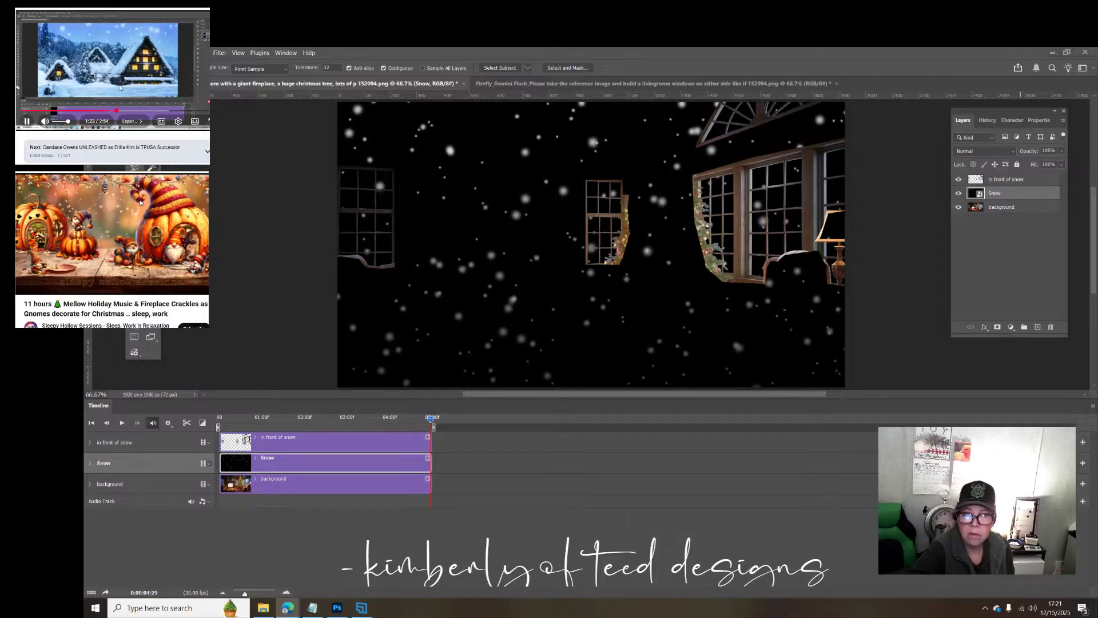
{"action": "left_click", "coordinate": [65, 114]}
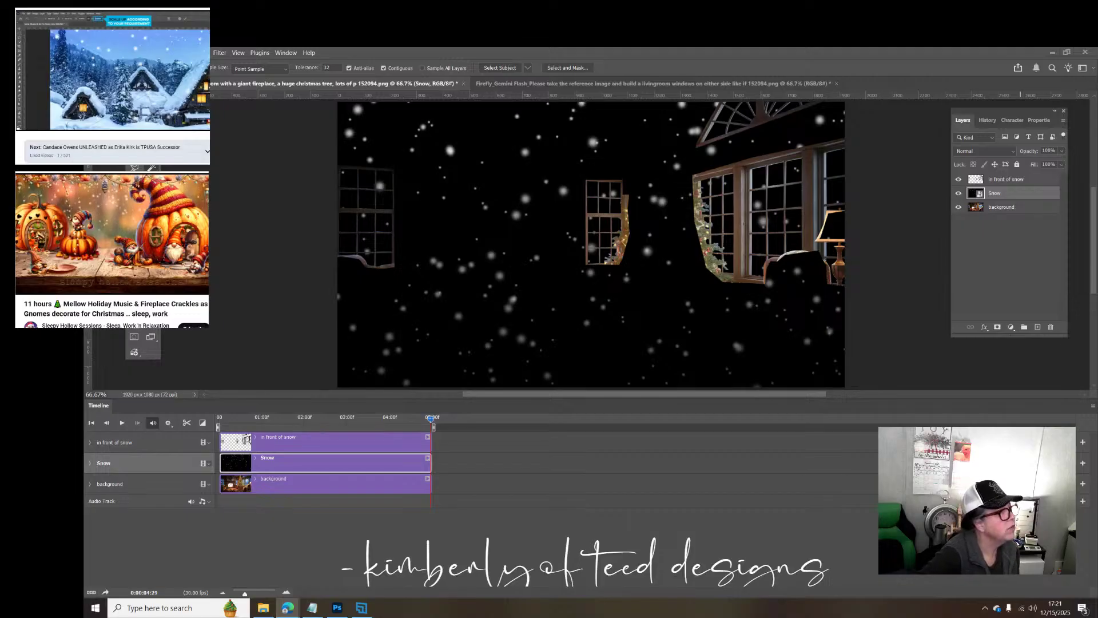
Step: Look through Photoshop's image adjustment and editing commands for the transform options
{"action": "left_click", "coordinate": [135, 52]}
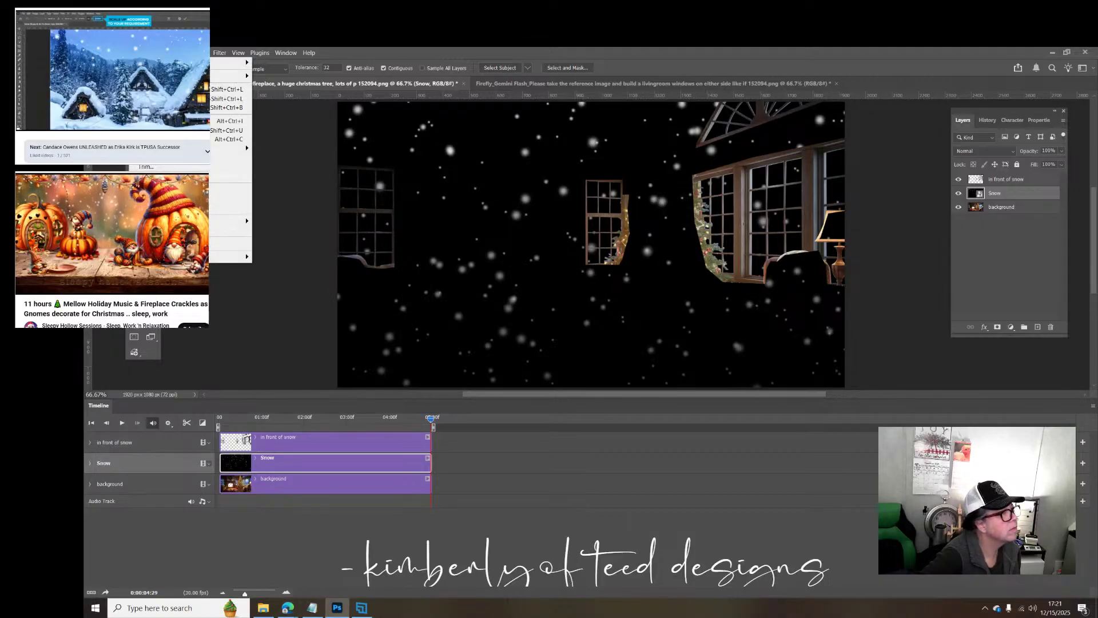
{"action": "mouse_move", "coordinate": [105, 53]}
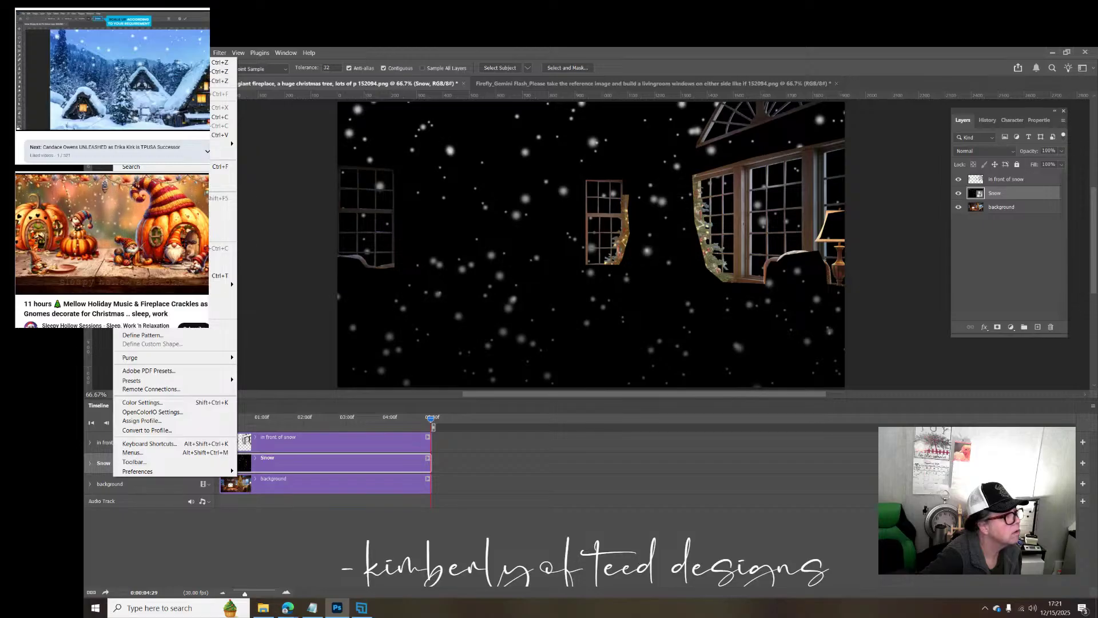
{"action": "mouse_move", "coordinate": [223, 284]}
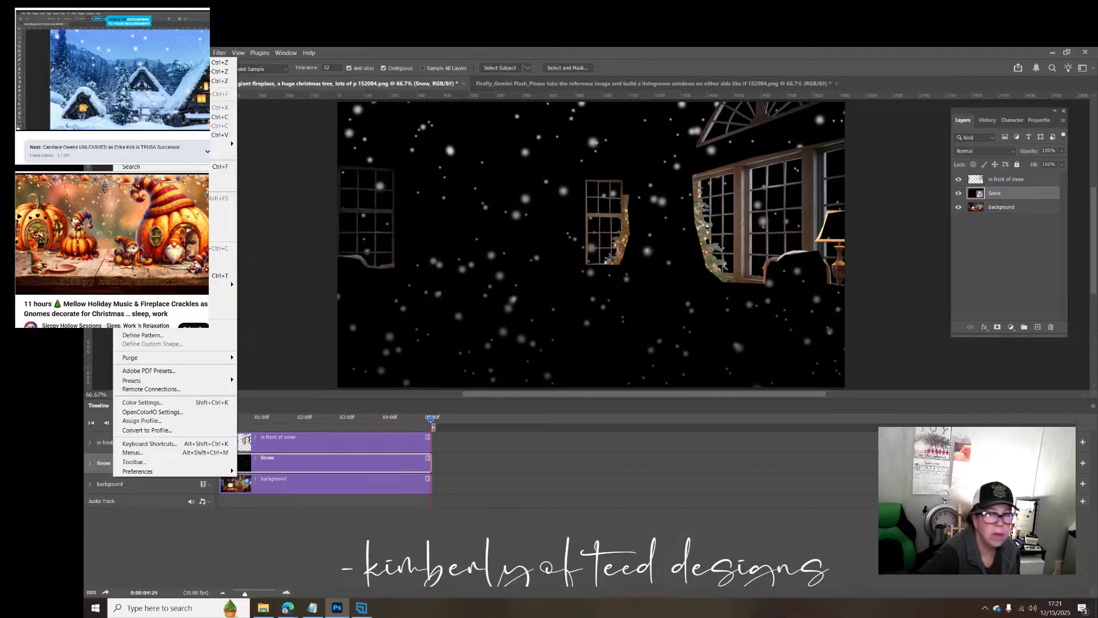
Step: Replay the tutorial's snow fall chapter, going back from 1:07 to the transform instruction at about 0:54
{"action": "left_click", "coordinate": [27, 123]}
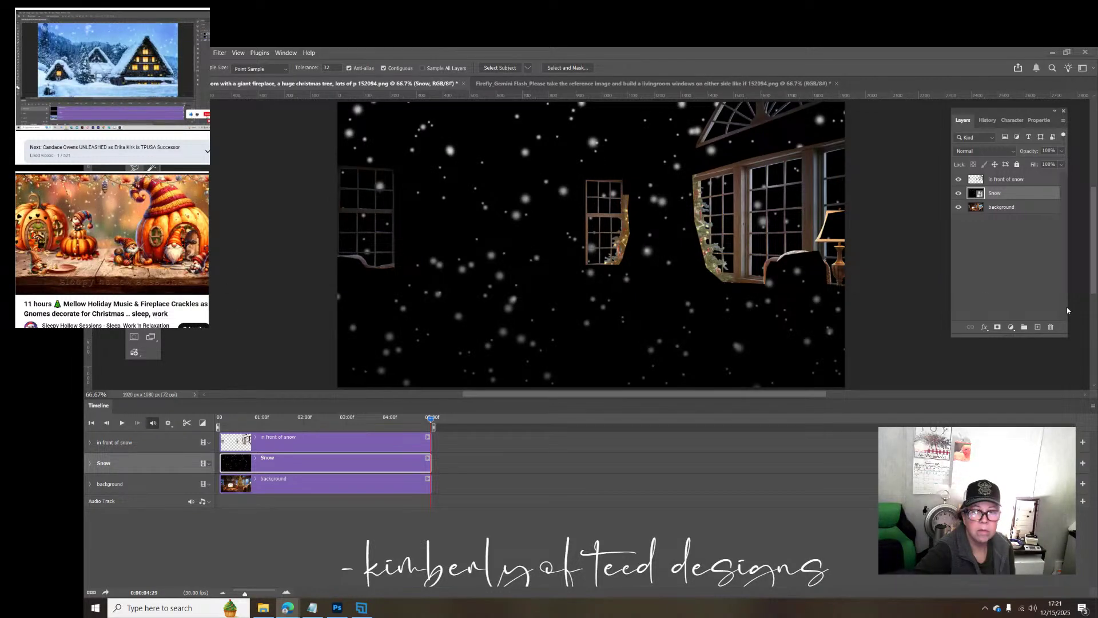
{"action": "mouse_move", "coordinate": [92, 113]}
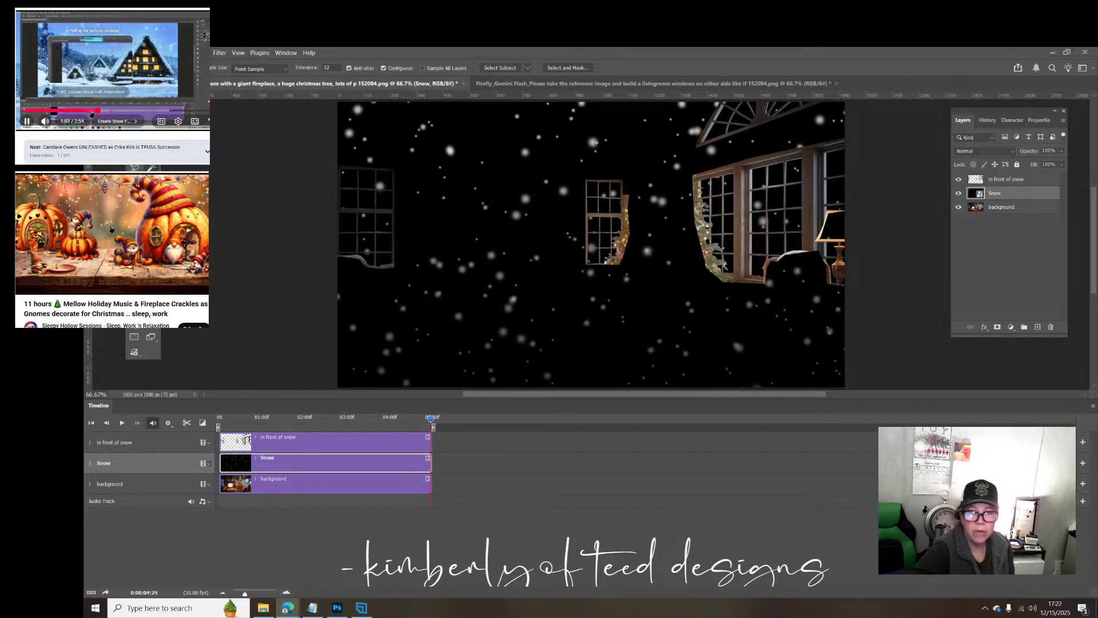
{"action": "left_click_drag", "start_coordinate": [92, 113], "coordinate": [89, 113]}
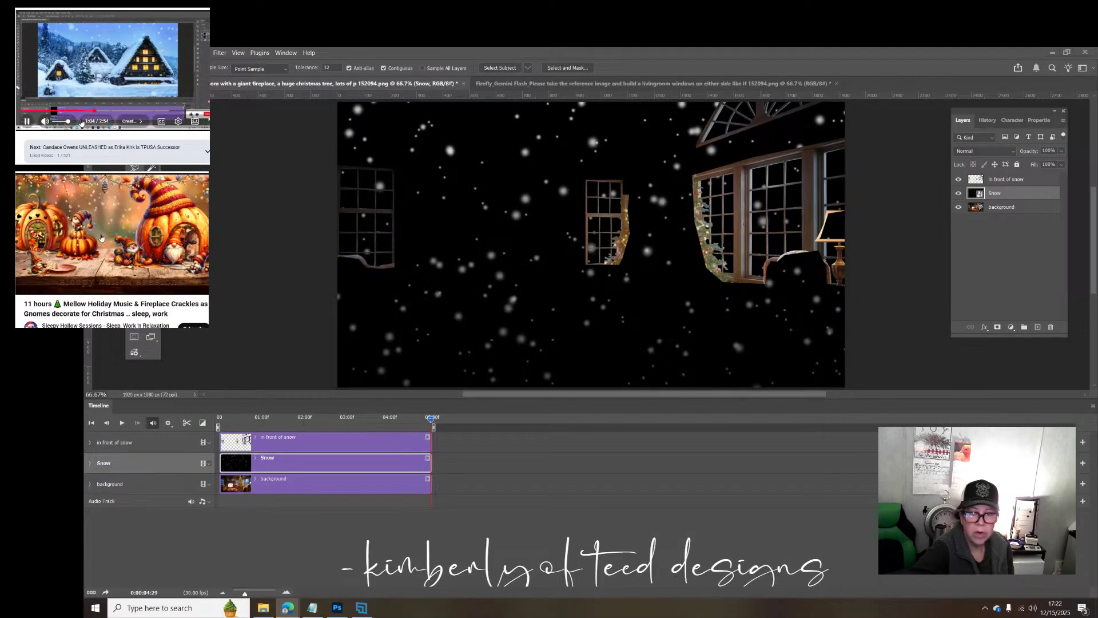
{"action": "left_click", "coordinate": [77, 110]}
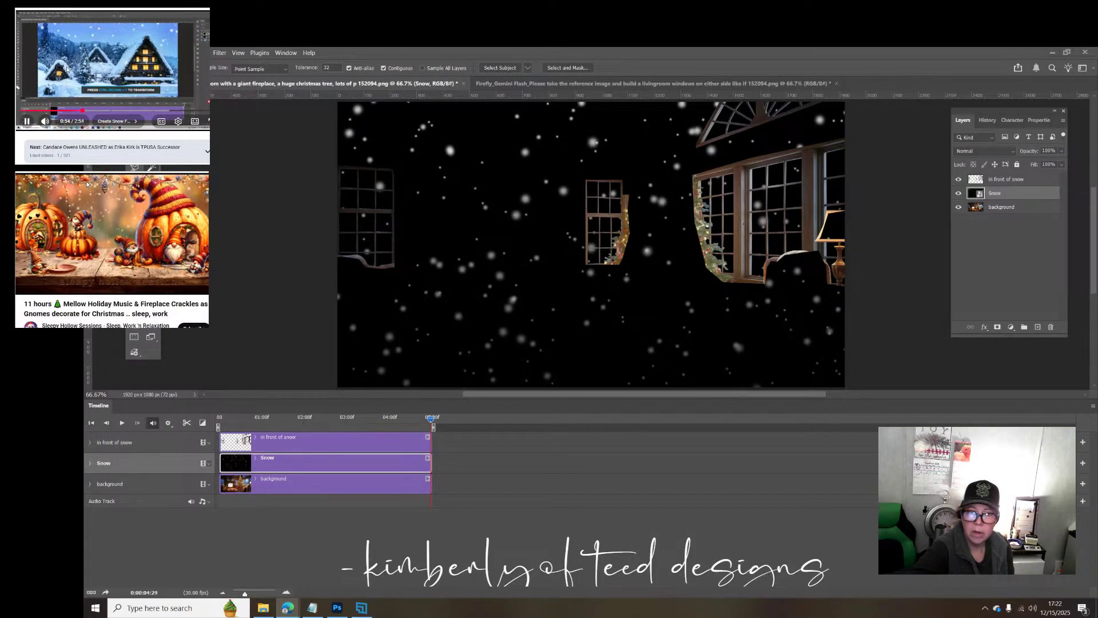
Step: Pause the tutorial and start Free Transform on the Snow layer in Photoshop
{"action": "key", "text": "space"}
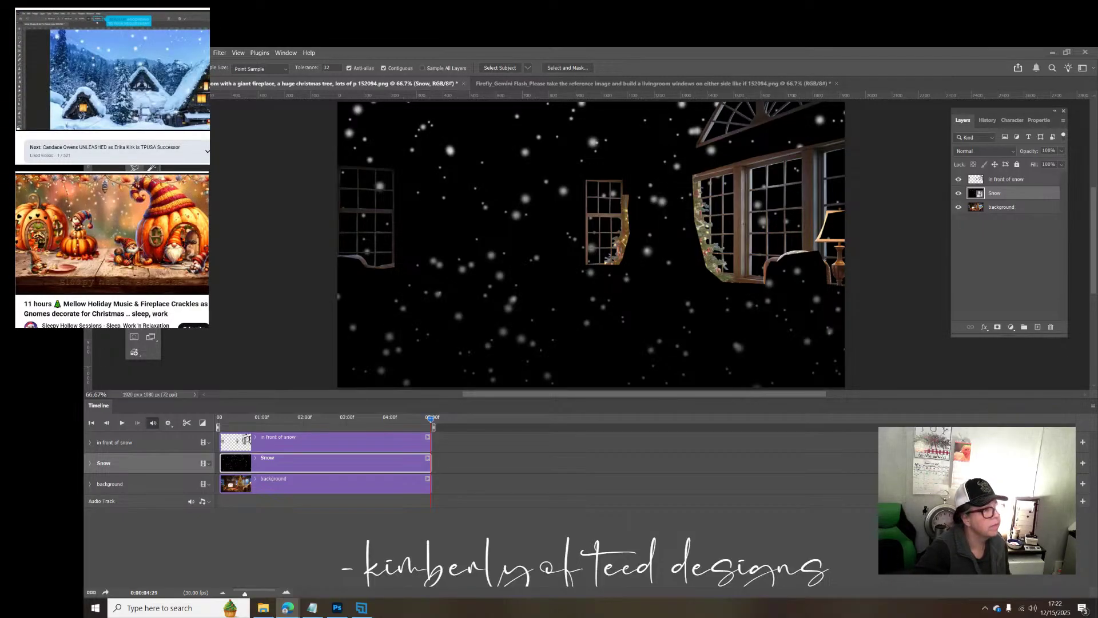
{"action": "left_click", "coordinate": [376, 461]}
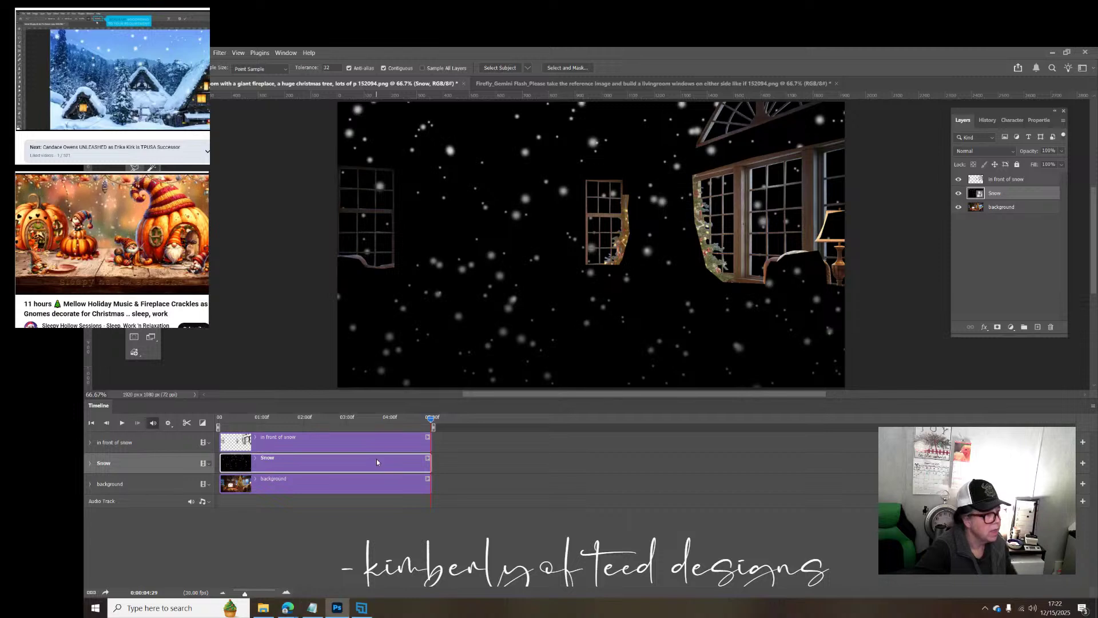
{"action": "key", "text": "ctrl+t"}
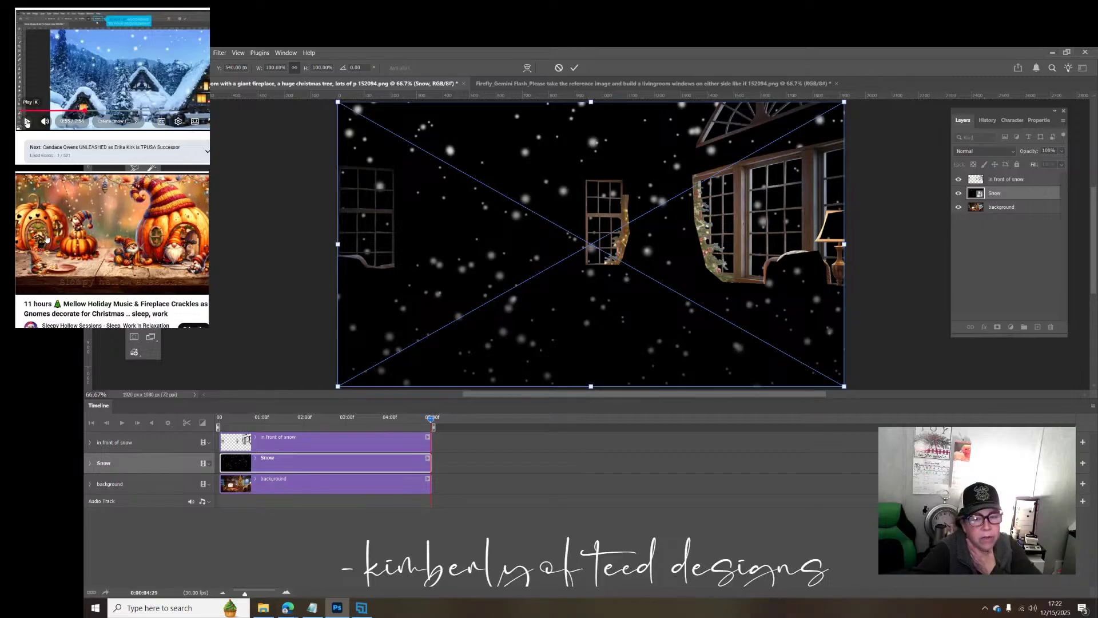
Step: Rewatch the tutorial from about 0:12, through placing the snow video, and pause it at the blending mode change
{"action": "left_click", "coordinate": [27, 122]}
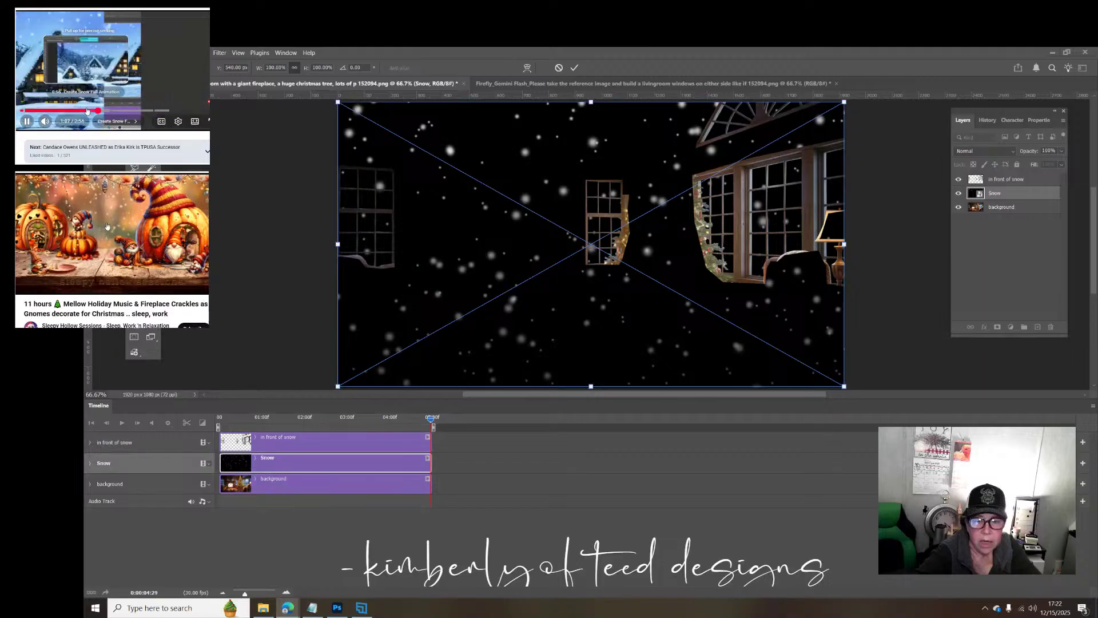
{"action": "left_click", "coordinate": [88, 111]}
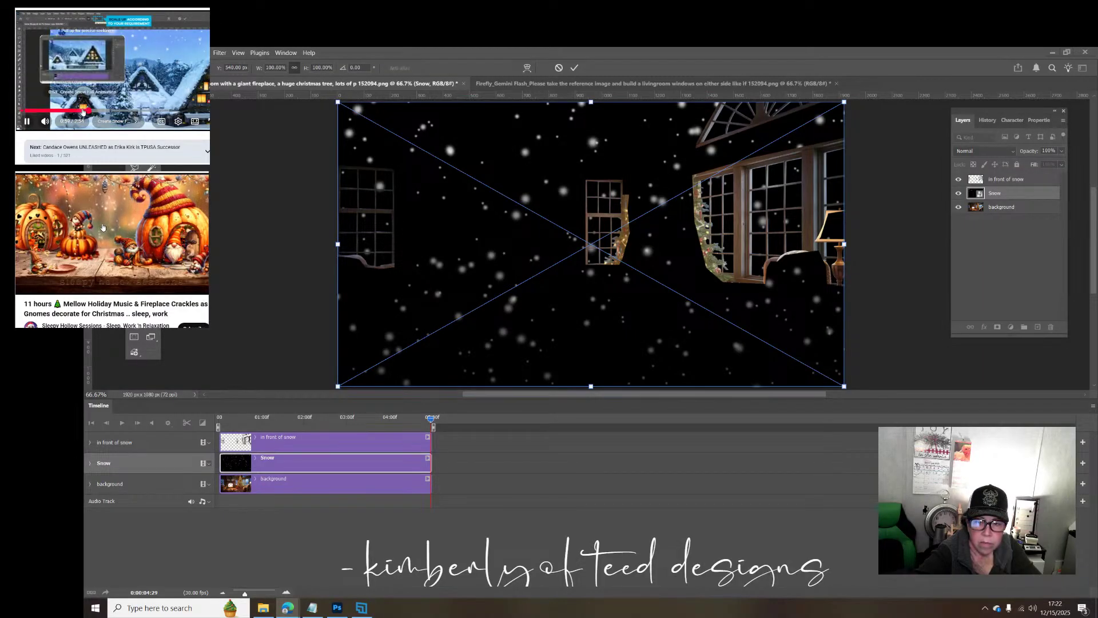
{"action": "left_click", "coordinate": [83, 111]}
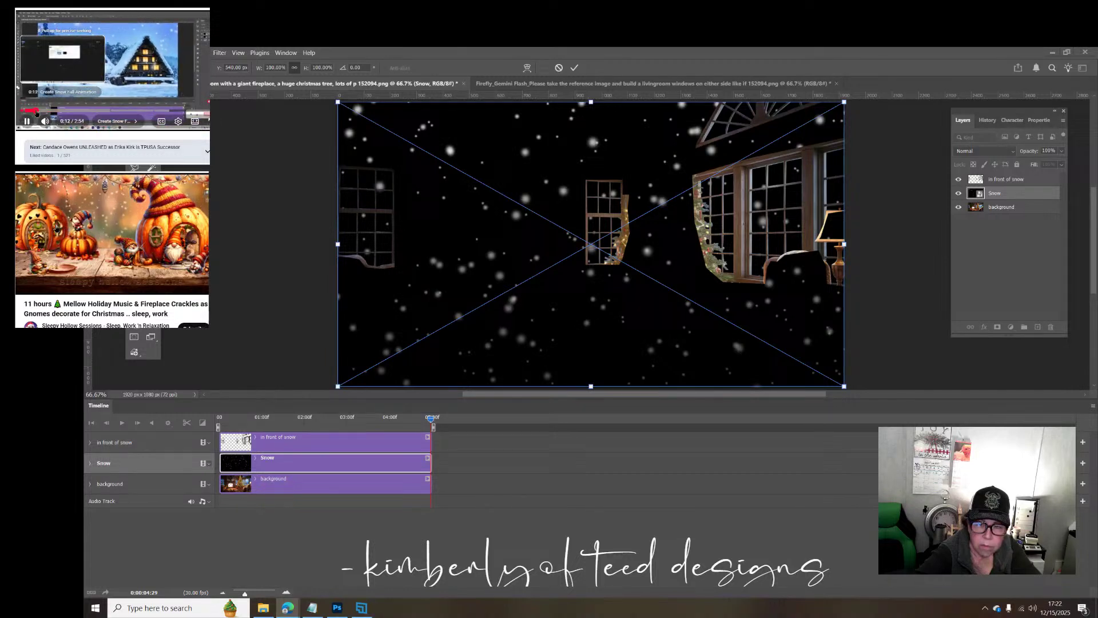
{"action": "left_click", "coordinate": [36, 111]}
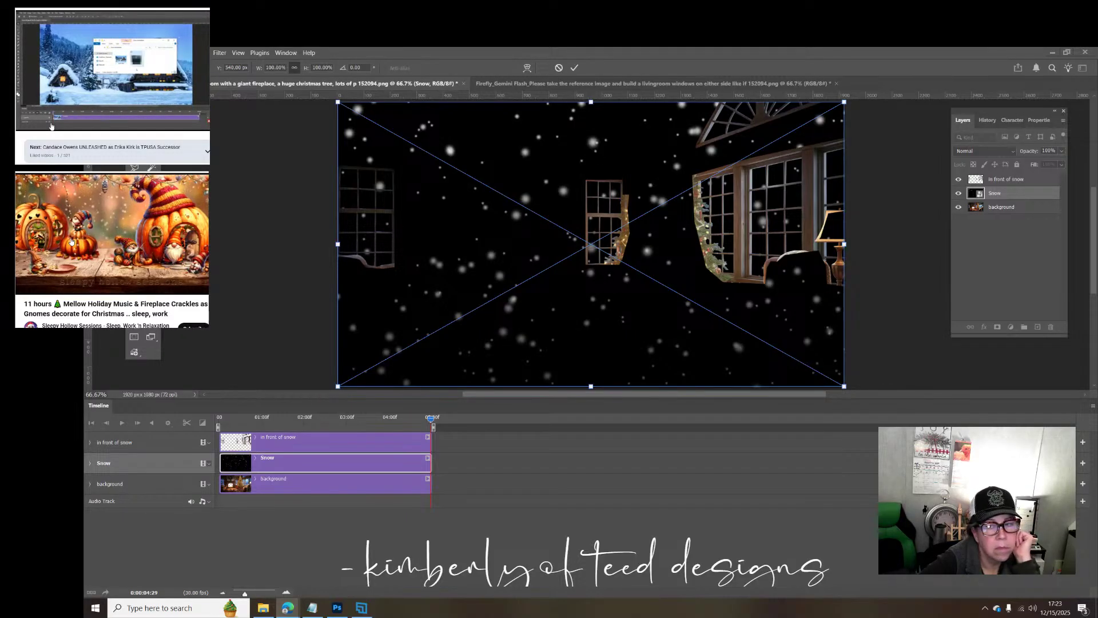
{"action": "mouse_move", "coordinate": [51, 126]}
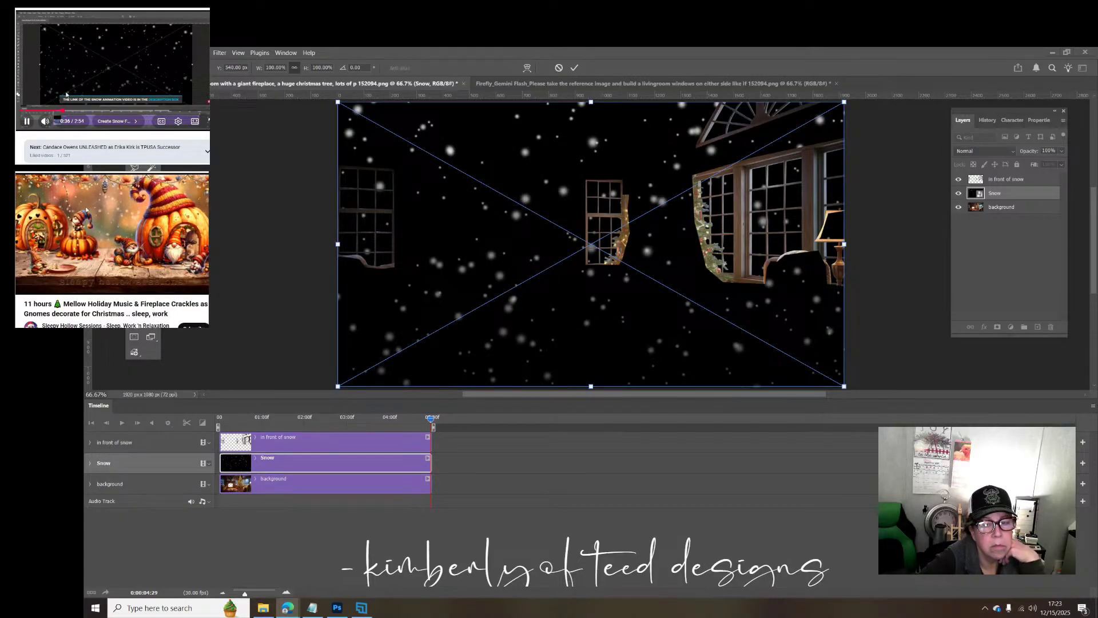
{"action": "left_click", "coordinate": [25, 124]}
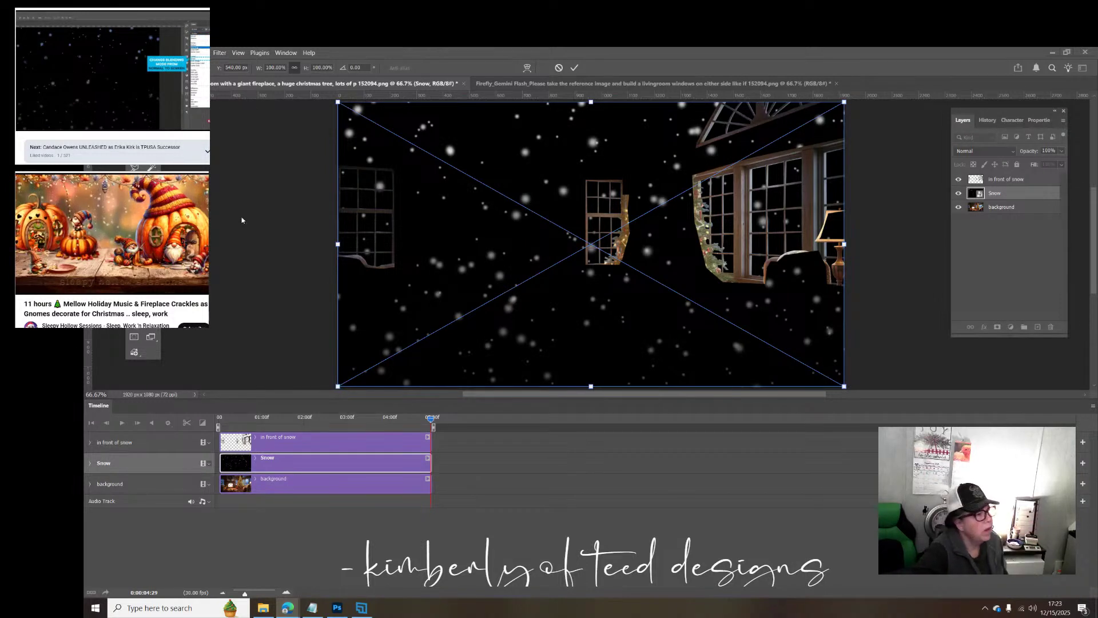
Step: Set the Snow layer's blending mode to Screen and commit its free transform
{"action": "left_click", "coordinate": [1012, 152]}
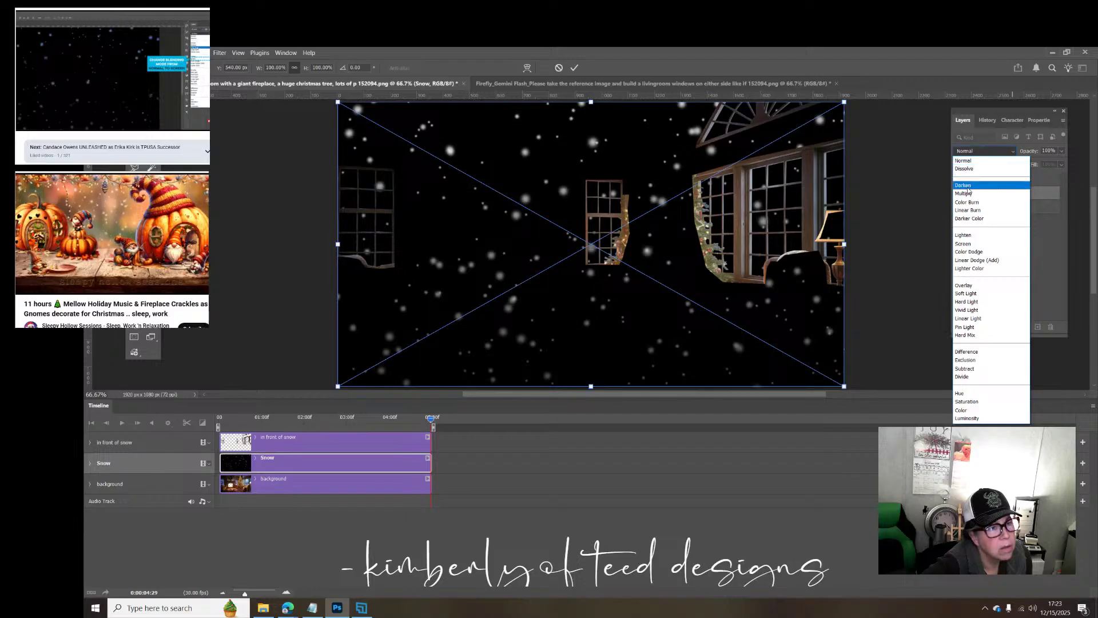
{"action": "mouse_move", "coordinate": [188, 51]}
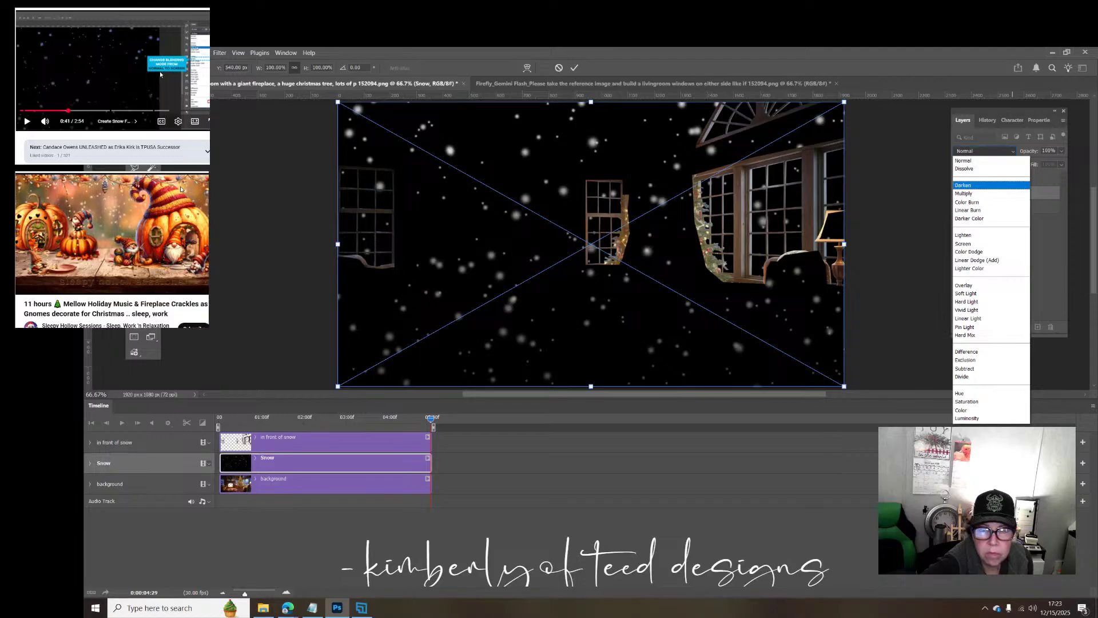
{"action": "left_click", "coordinate": [976, 244]}
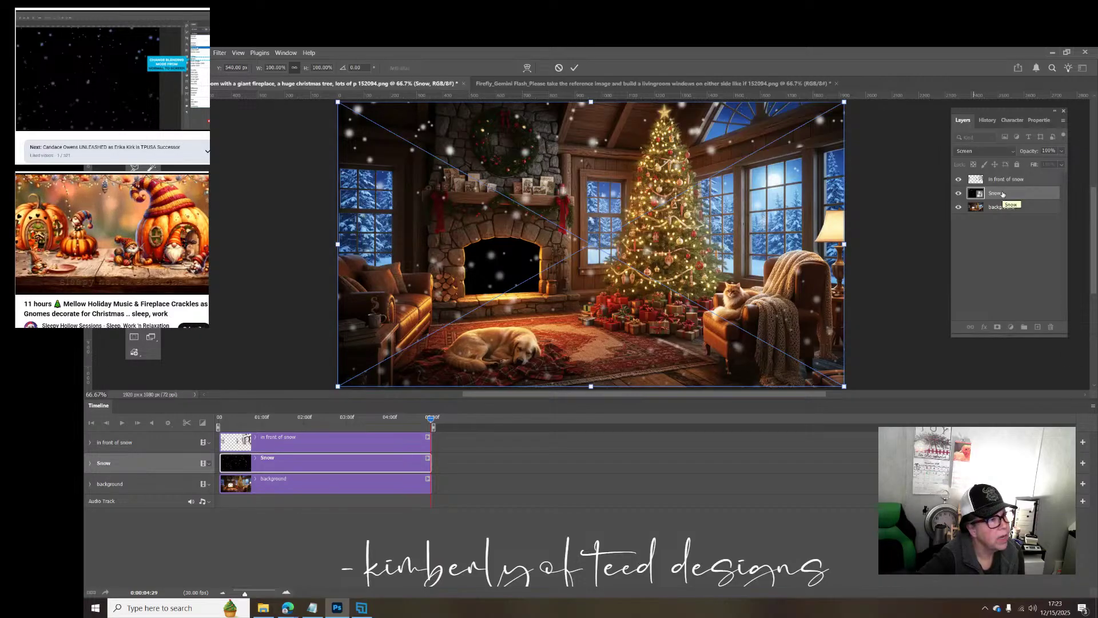
{"action": "key", "text": "Return"}
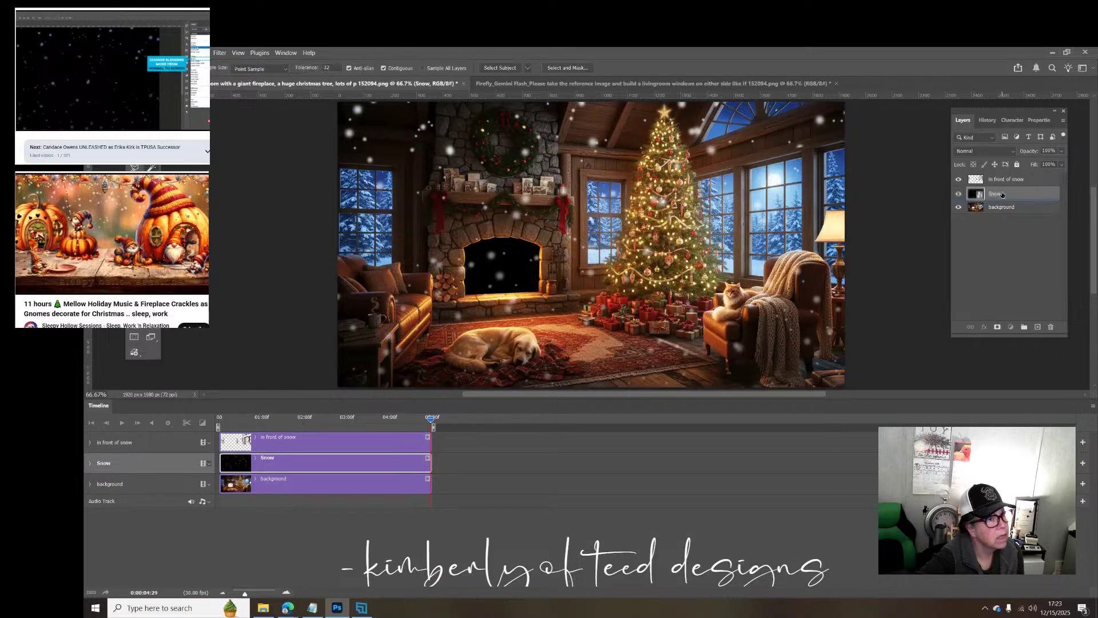
Step: Try to move the Snow layer below the background layer in the layer stack
{"action": "left_click", "coordinate": [997, 209]}
{"action": "left_click_drag", "start_coordinate": [997, 209], "coordinate": [991, 206]}
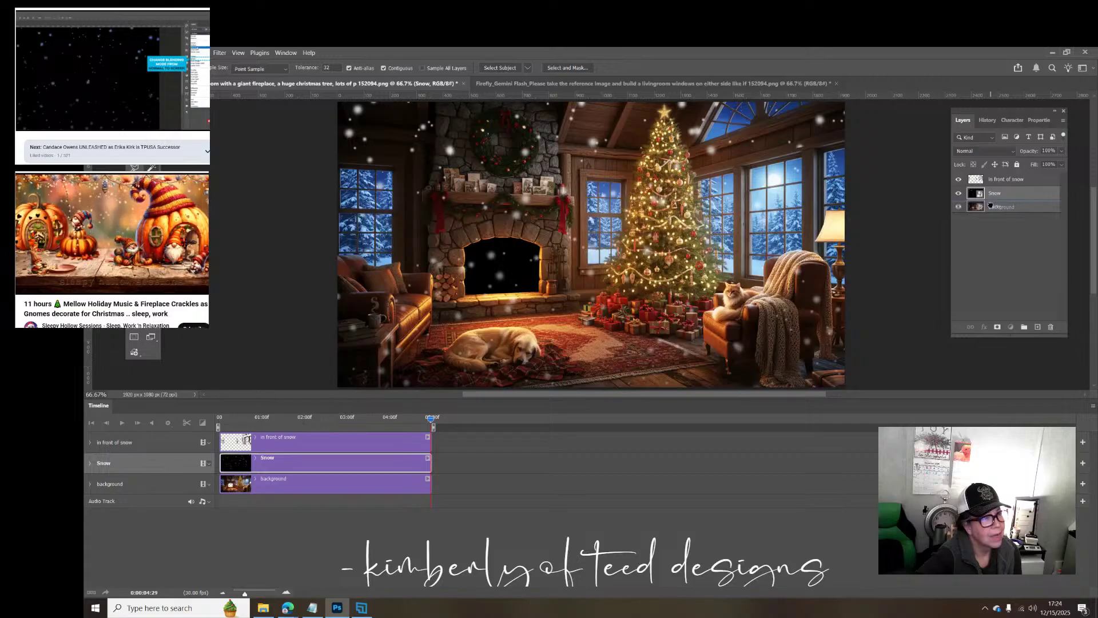
{"action": "left_click_drag", "start_coordinate": [991, 206], "coordinate": [991, 210]}
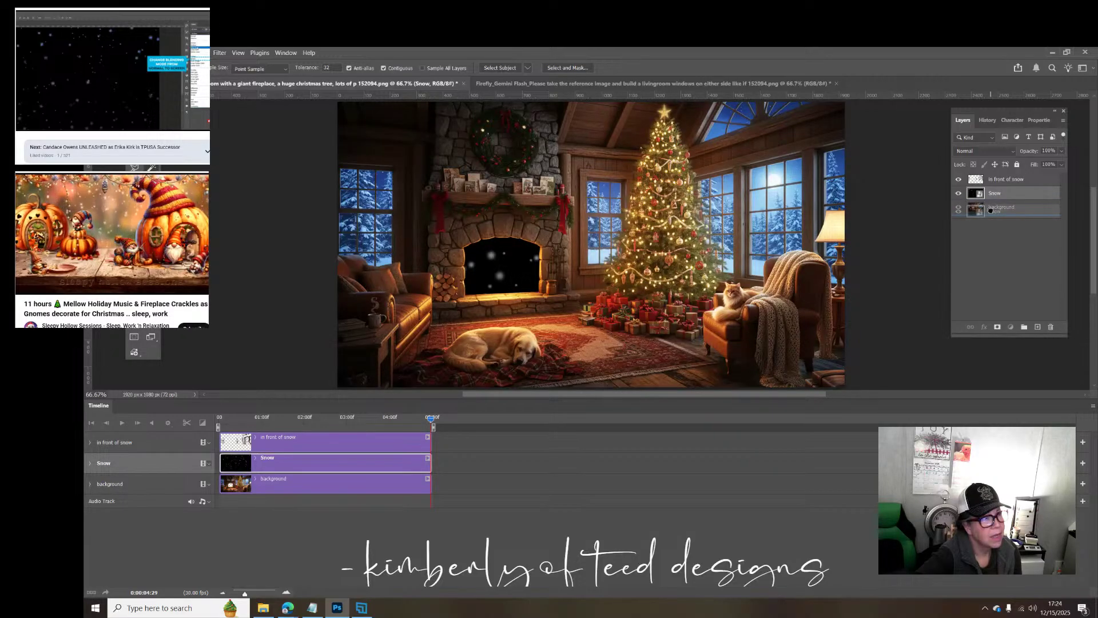
{"action": "left_click_drag", "start_coordinate": [991, 210], "coordinate": [991, 206]}
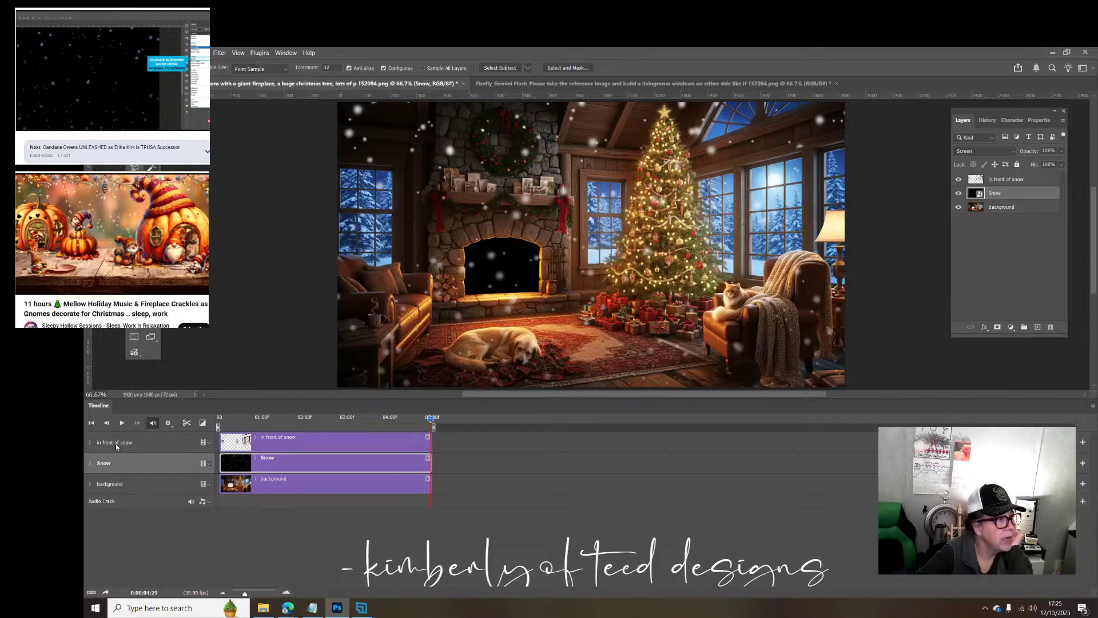
Step: Play the timeline to preview the blended snow animation and switch away from Photoshop to another open application
{"action": "left_click", "coordinate": [123, 423]}
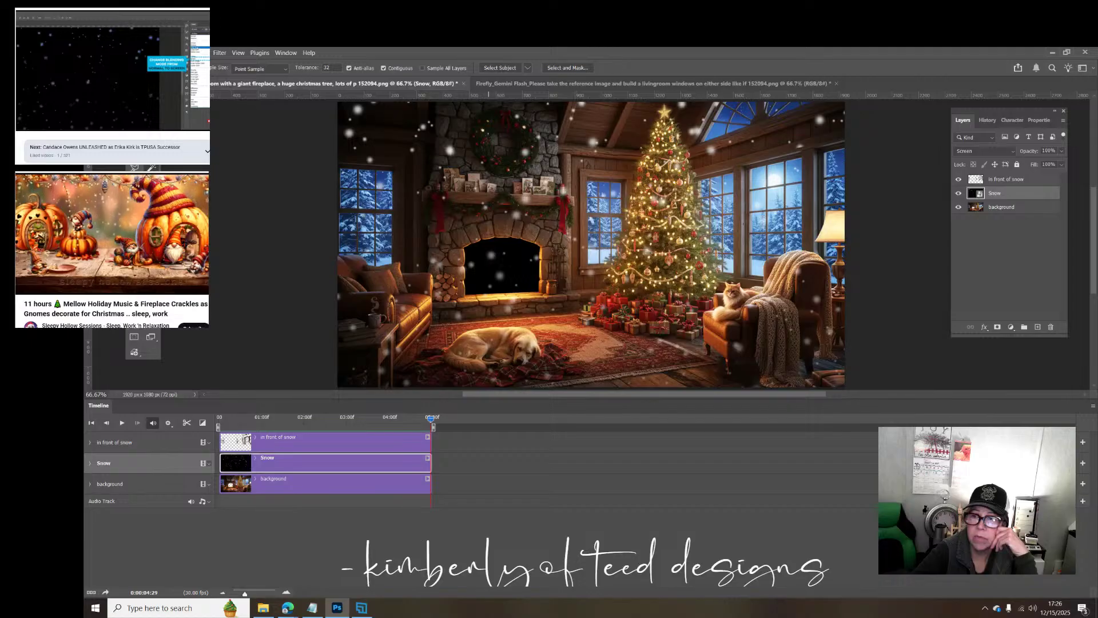
{"action": "key", "text": "alt+Tab"}
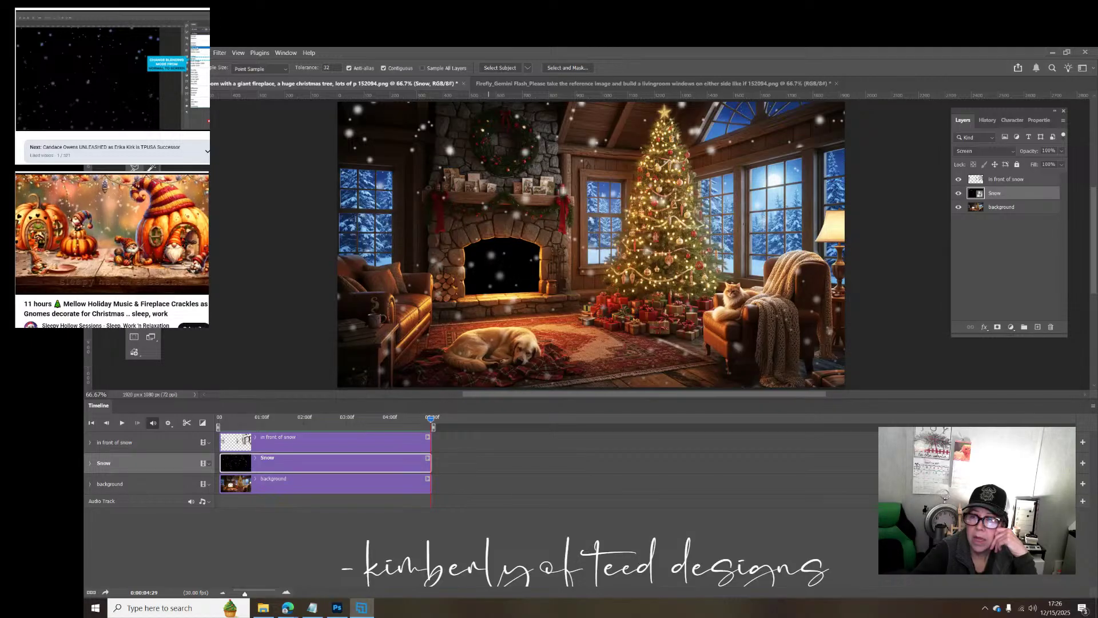